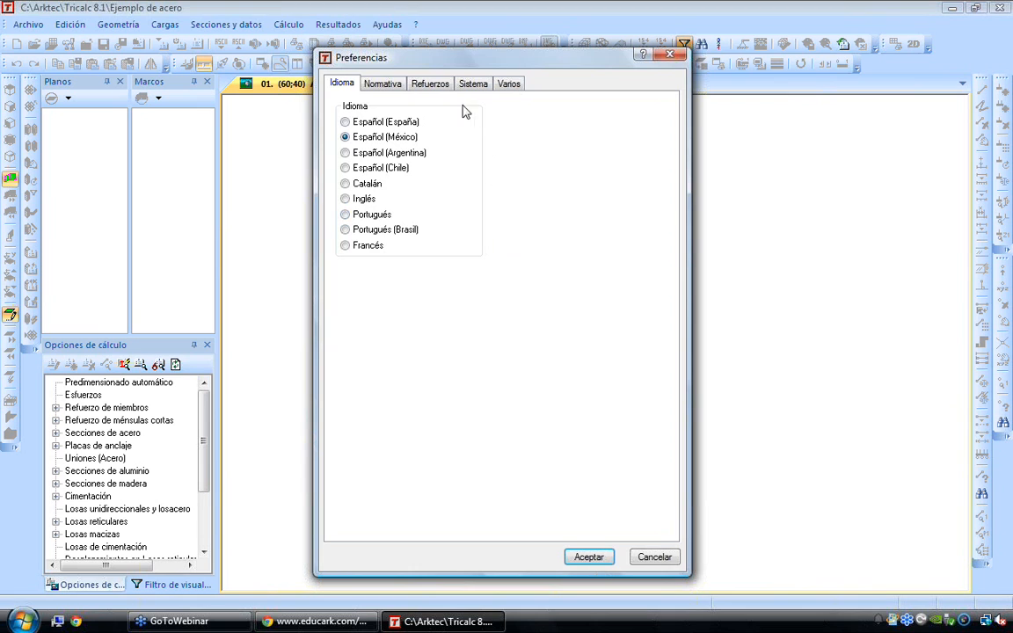
# Try the España (EHE-08, NCSE y CTE), Eurocódigos Estructurales and Portugal design codes in the preferences
pyautogui.click(383, 87)
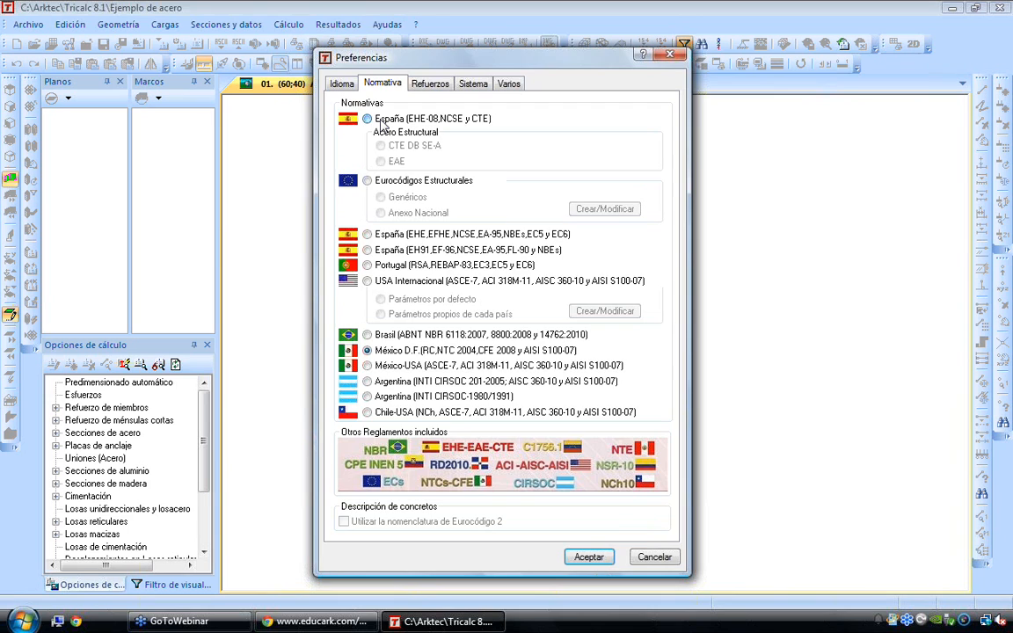
pyautogui.click(382, 122)
pyautogui.click(367, 181)
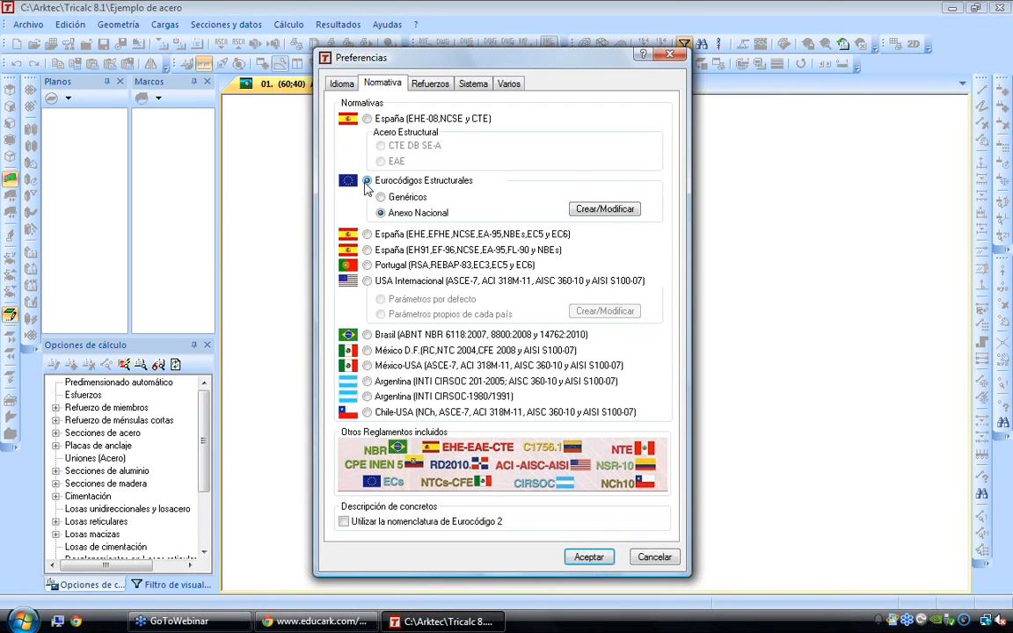
pyautogui.click(367, 265)
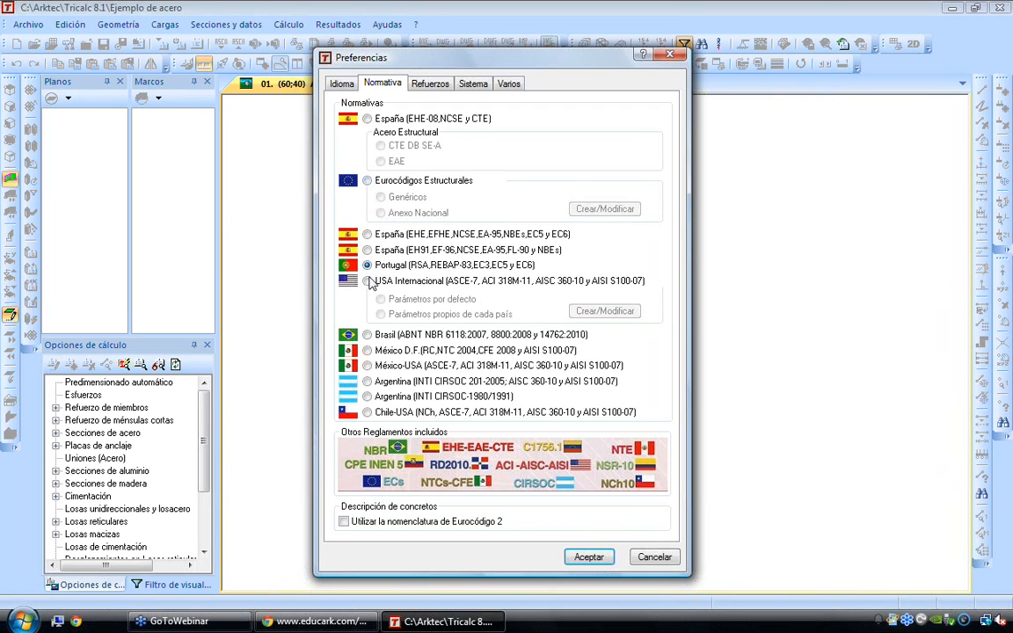
# Try the USA Internacional code with default parameters, followed by the country-specific parameters
pyautogui.click(367, 281)
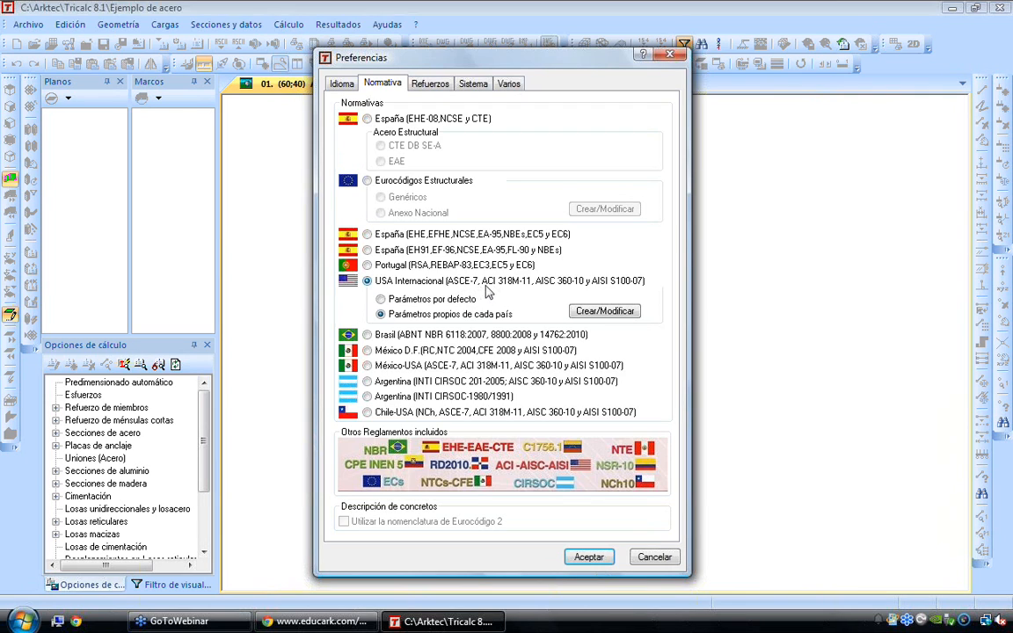
pyautogui.click(410, 300)
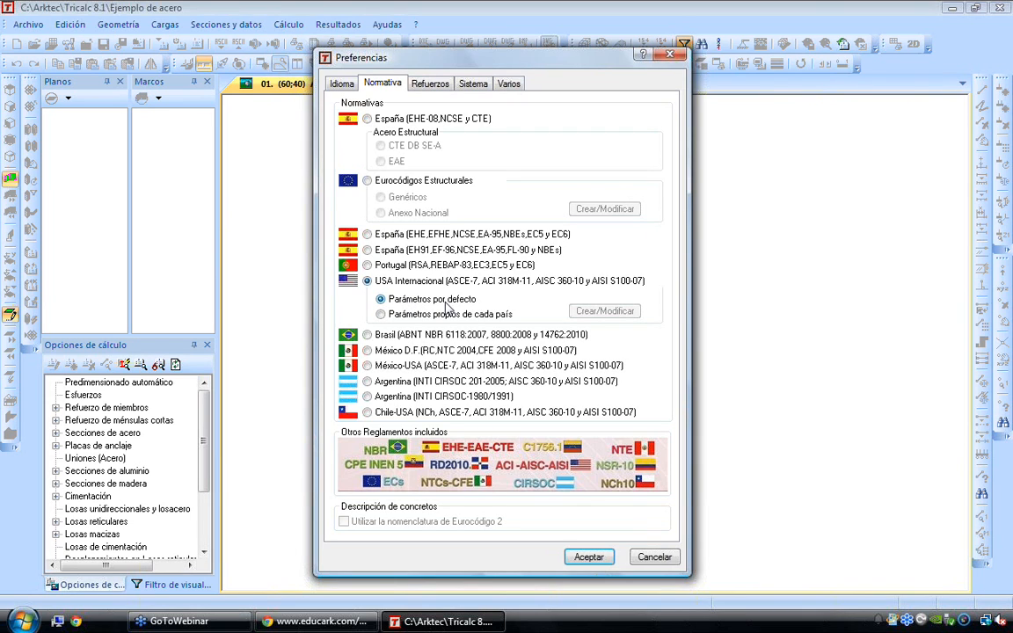
pyautogui.click(417, 315)
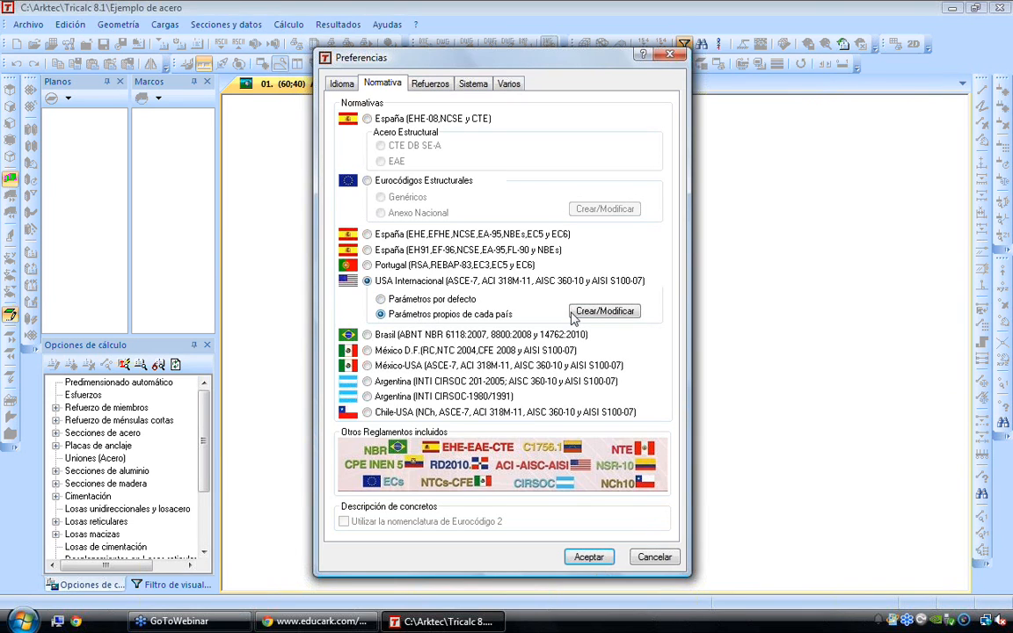
# Examine the Colombia national parameter set of the USA Internacional code, including the minimum reinforcement ratios for cast-in-place piles
pyautogui.click(575, 314)
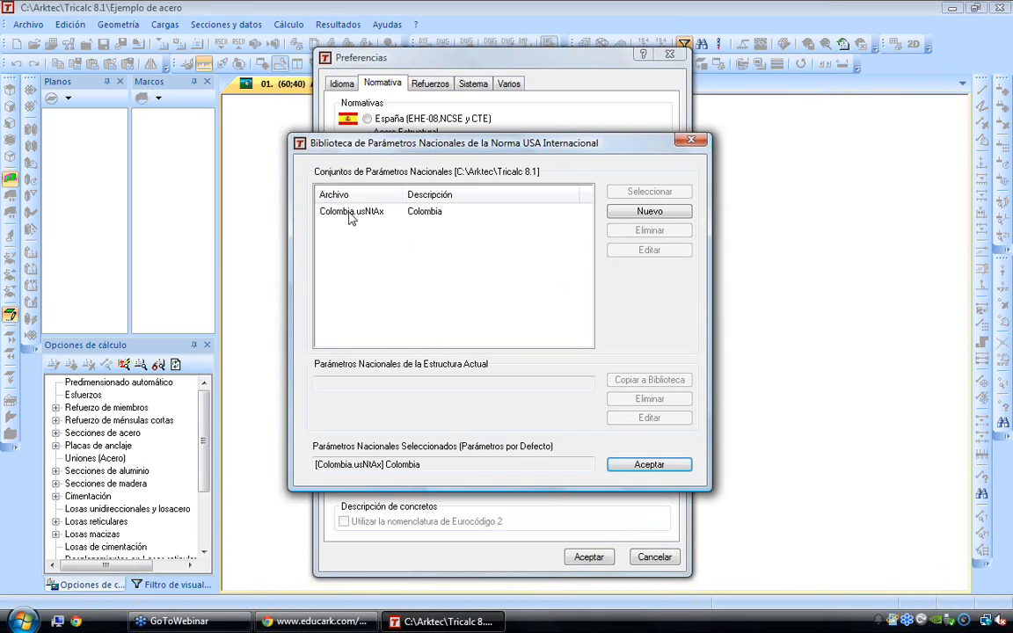
pyautogui.click(350, 215)
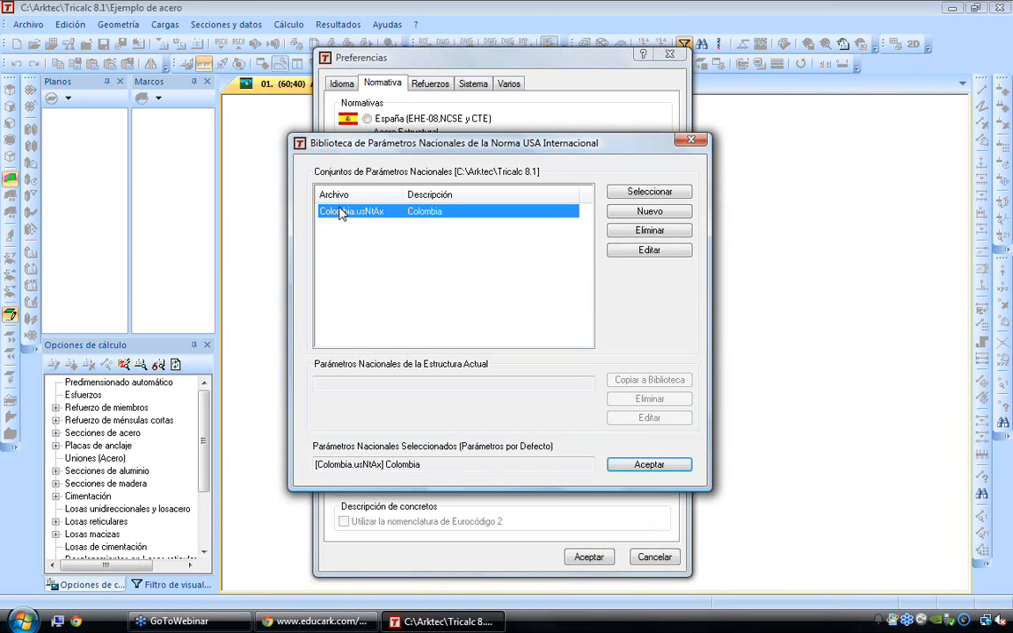
pyautogui.click(648, 249)
pyautogui.moveTo(736, 281); pyautogui.dragTo(741, 321)
pyautogui.click(545, 303)
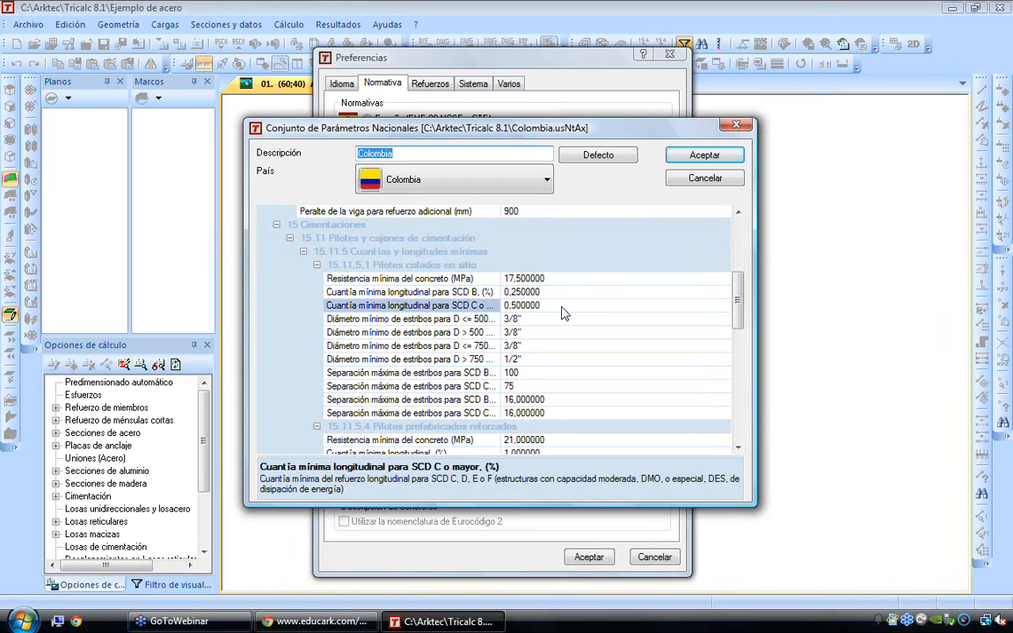
pyautogui.click(519, 305)
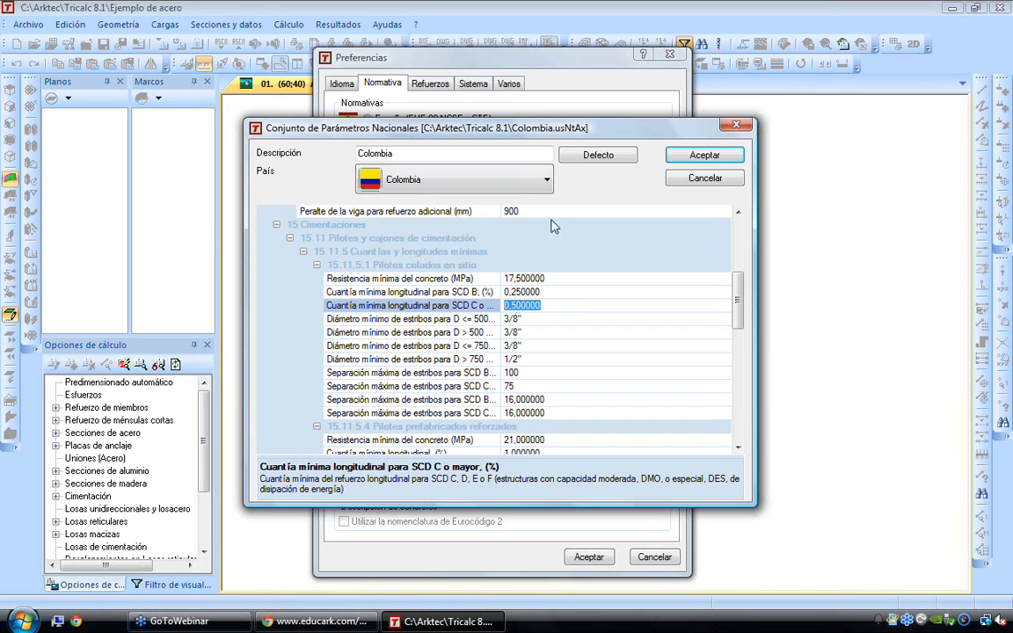
pyautogui.click(483, 173)
pyautogui.click(559, 183)
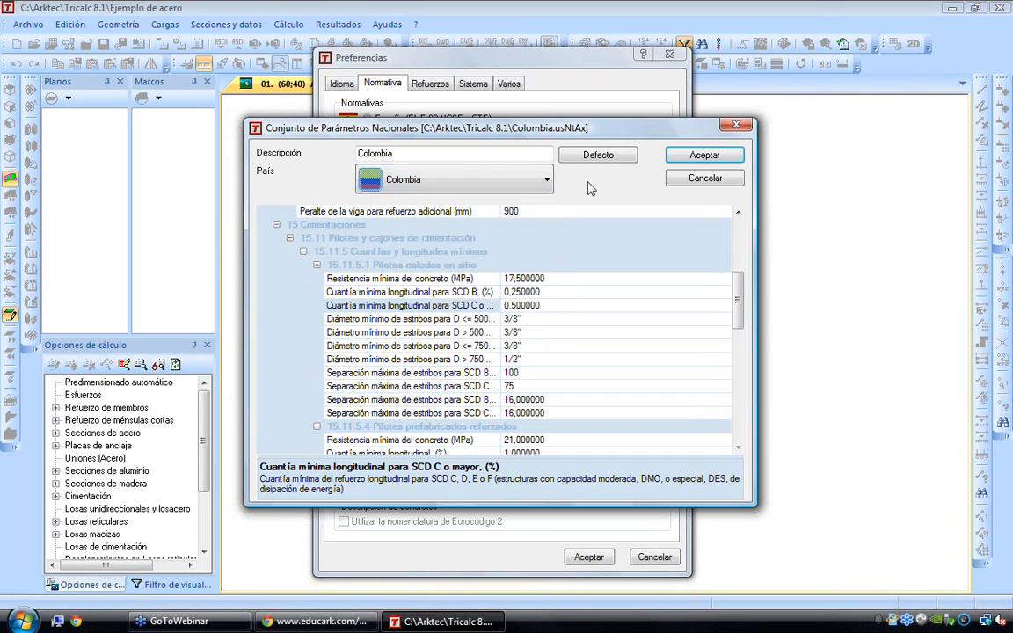
pyautogui.click(705, 177)
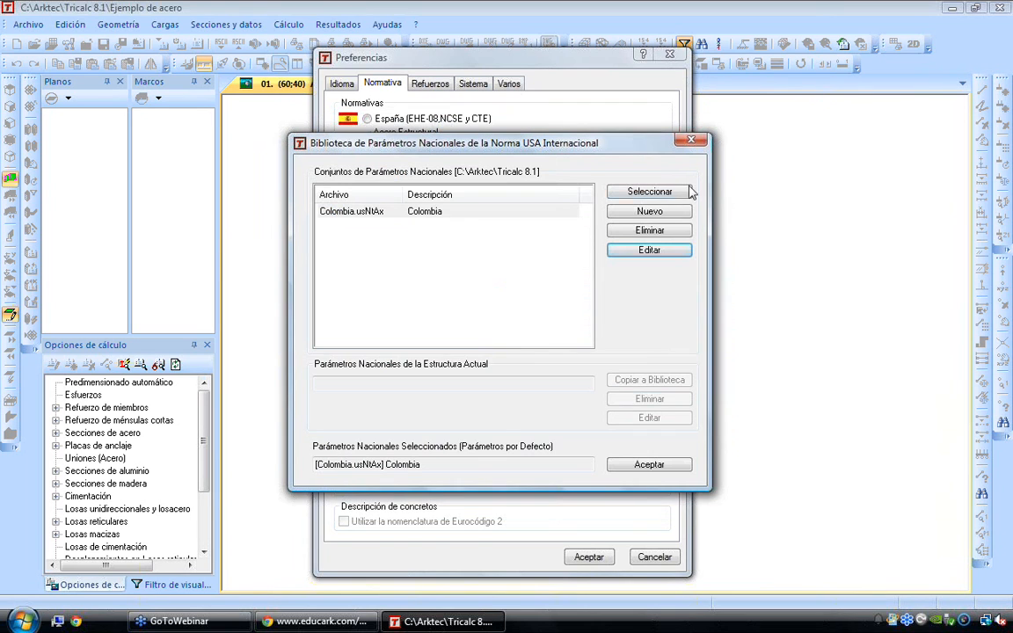
pyautogui.click(693, 141)
# Try the Brasil, México-USA, Argentina and Chile-USA design codes, ending on México D.F. (RC, NTC 2004, CFE 2008 y AISI S100-07)
pyautogui.click(382, 337)
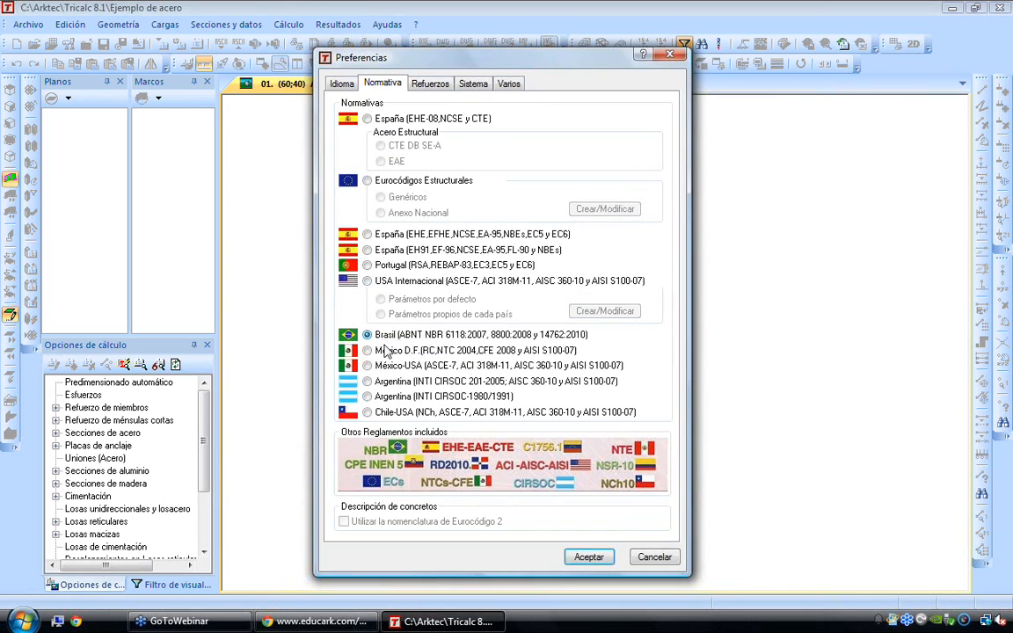
pyautogui.click(385, 351)
pyautogui.click(407, 367)
pyautogui.click(410, 382)
pyautogui.click(385, 398)
pyautogui.click(391, 416)
pyautogui.click(450, 382)
pyautogui.click(384, 350)
# Try the 4–32 mm, inch (Pulgadas) and ASTM eighths-of-an-inch diameter tables for the reinforcement bars
pyautogui.click(440, 83)
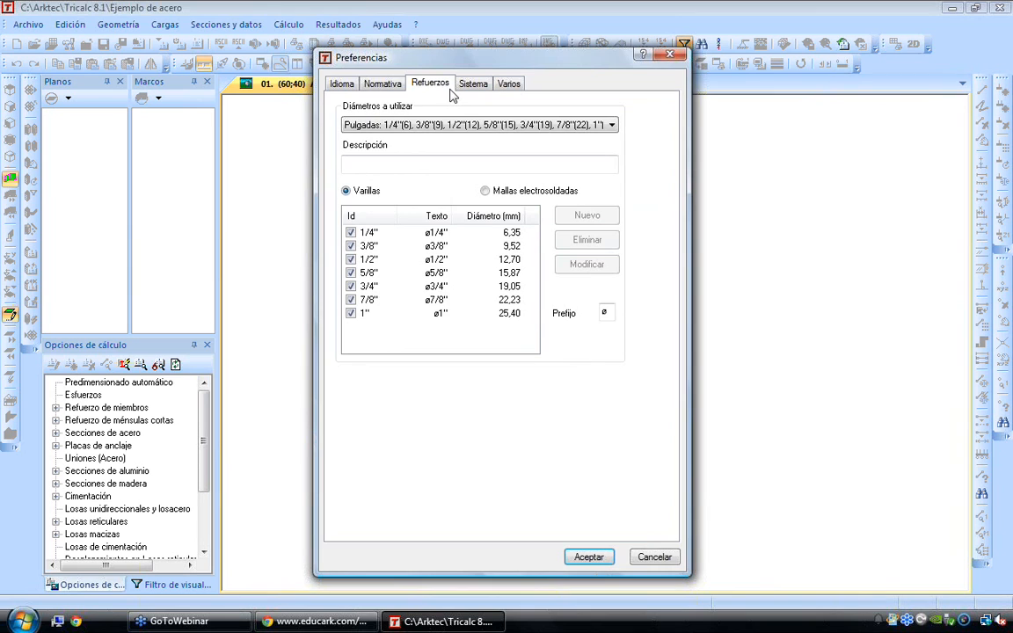
pyautogui.click(455, 125)
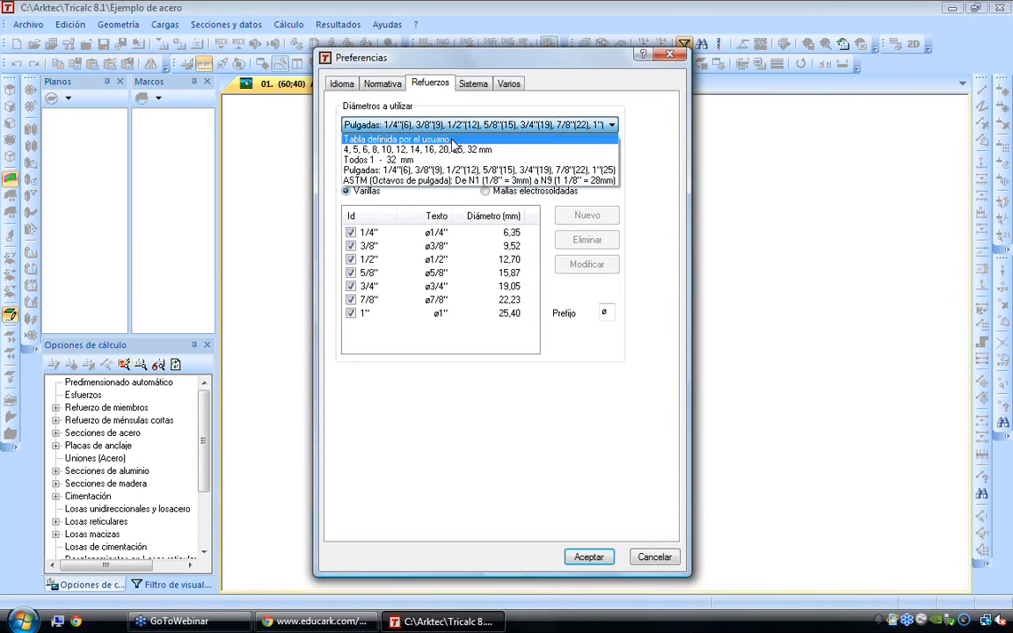
pyautogui.click(454, 150)
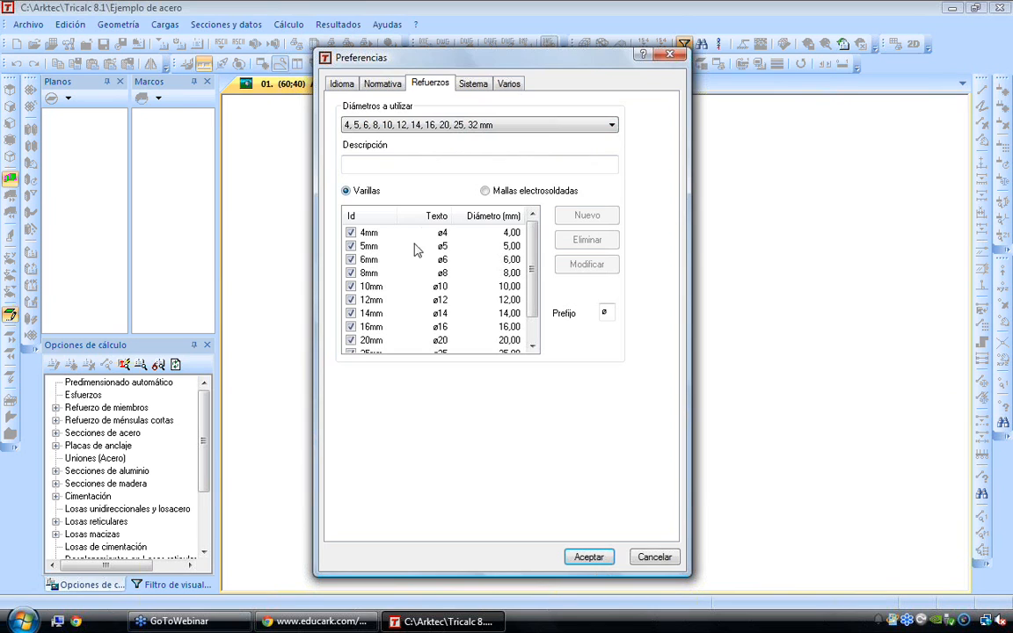
pyautogui.click(431, 129)
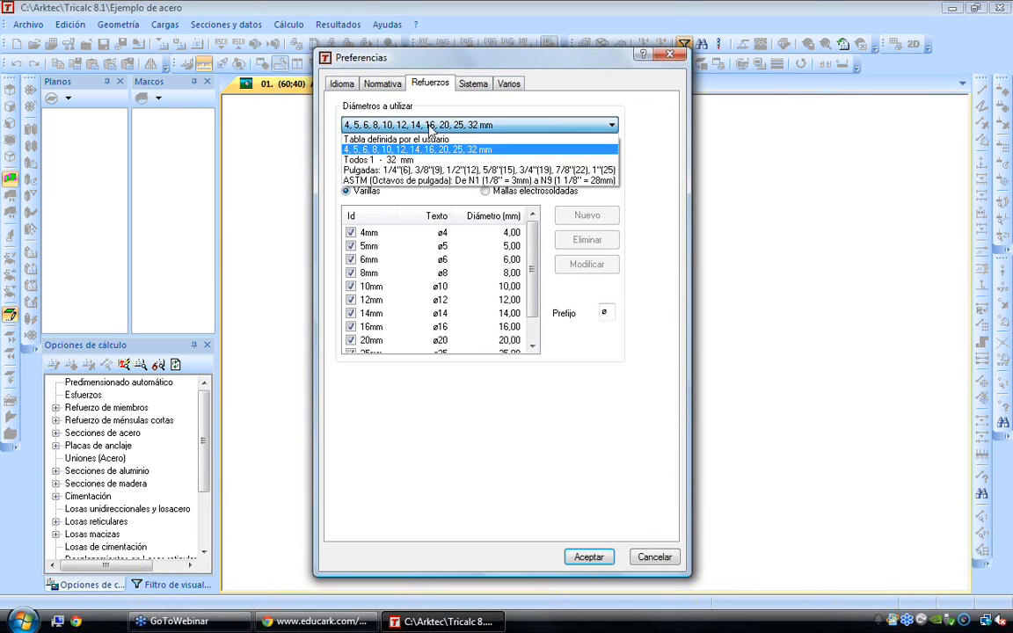
pyautogui.click(378, 155)
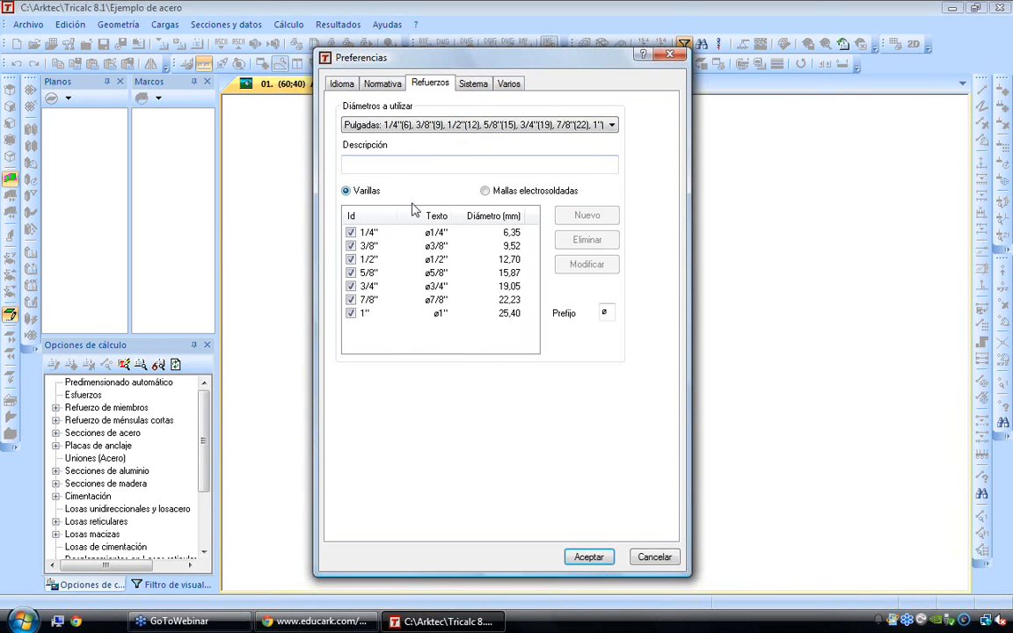
pyautogui.click(446, 126)
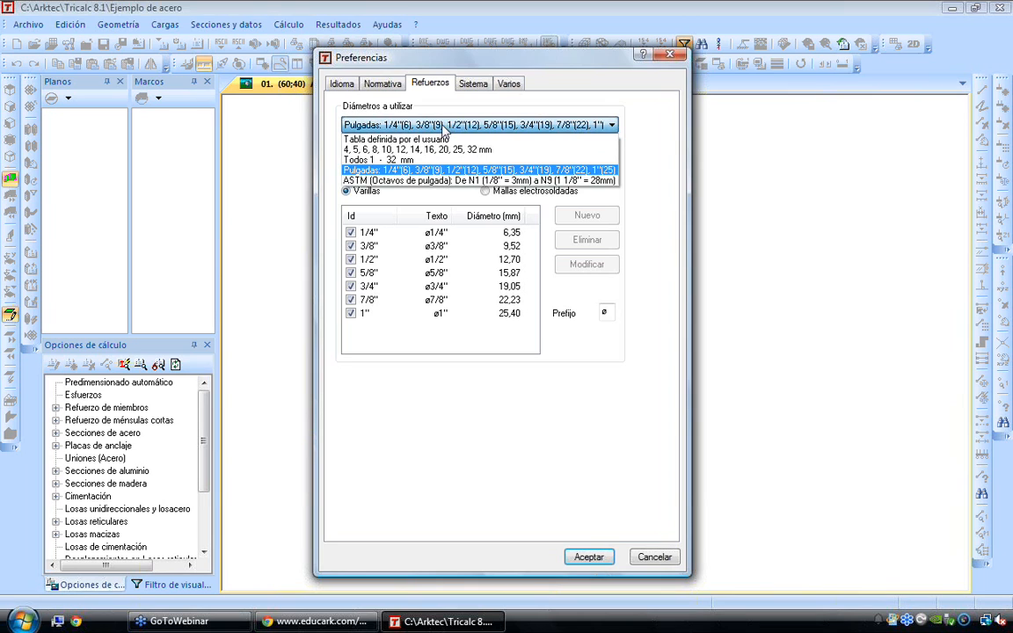
pyautogui.click(415, 180)
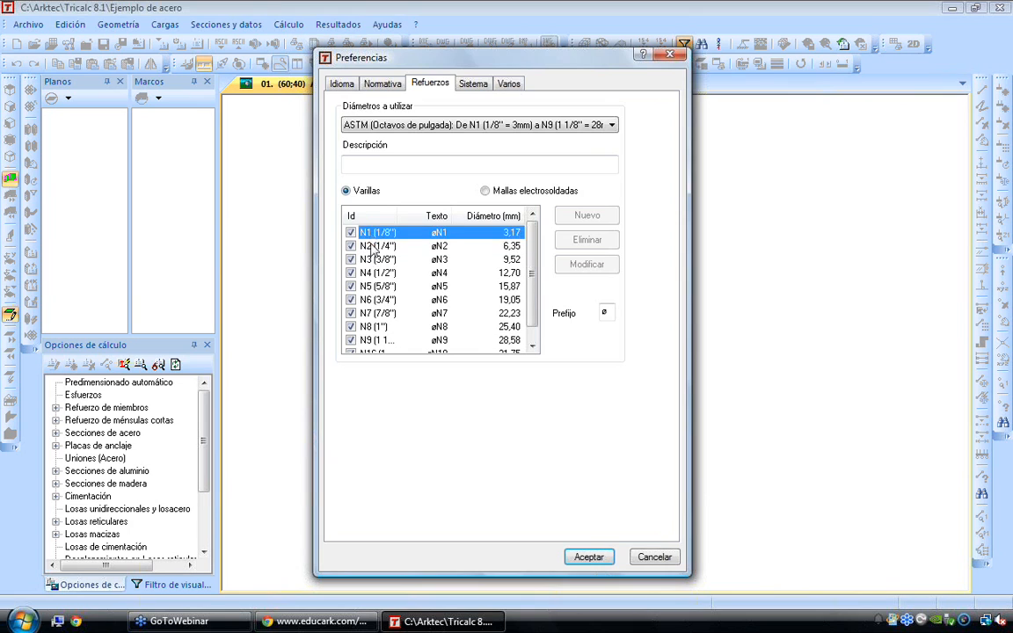
pyautogui.click(378, 275)
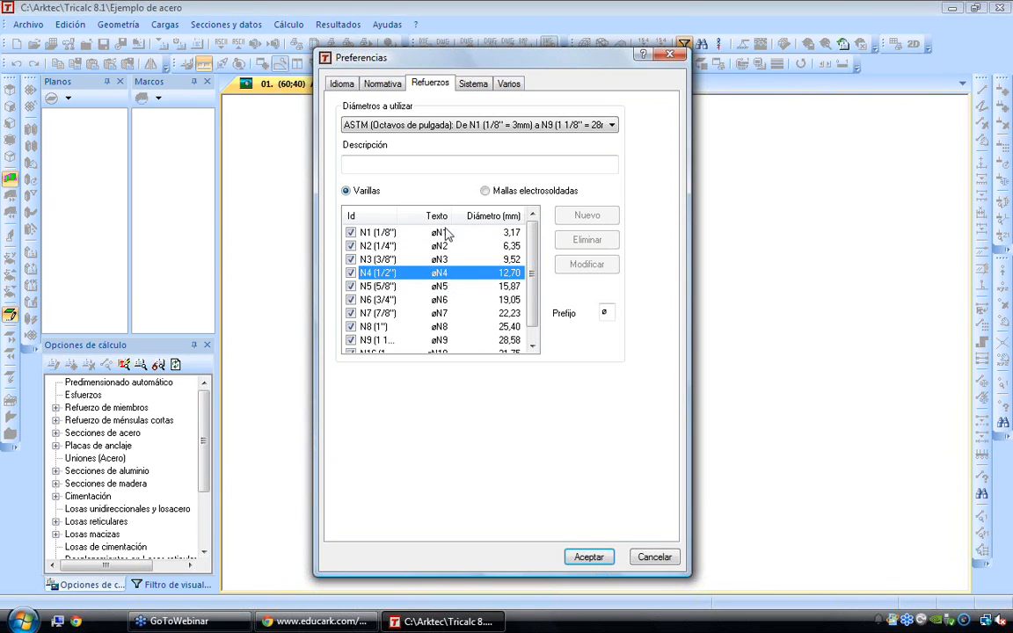
# Try the user-defined reinforcement table and inspect the diameter and label texts of its 12 mm bar
pyautogui.click(457, 129)
pyautogui.click(434, 139)
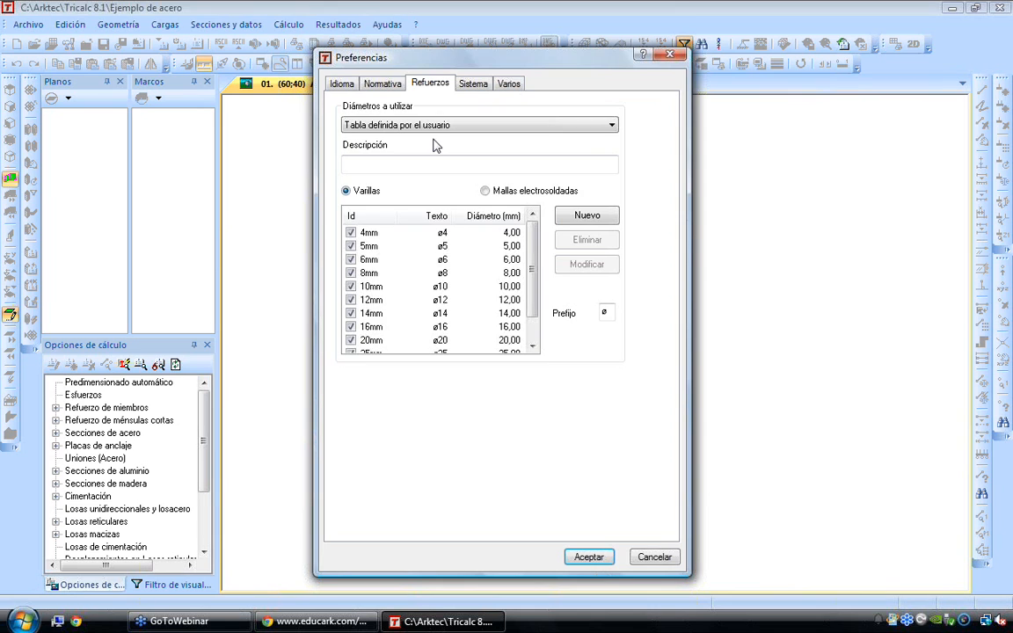
pyautogui.doubleClick(374, 302)
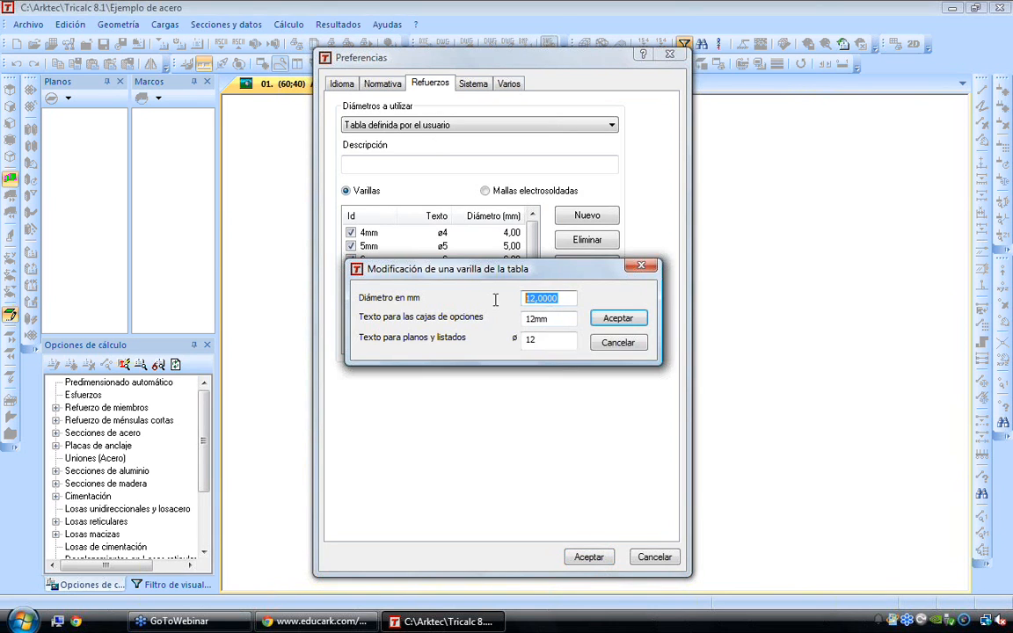
pyautogui.press('Tab')
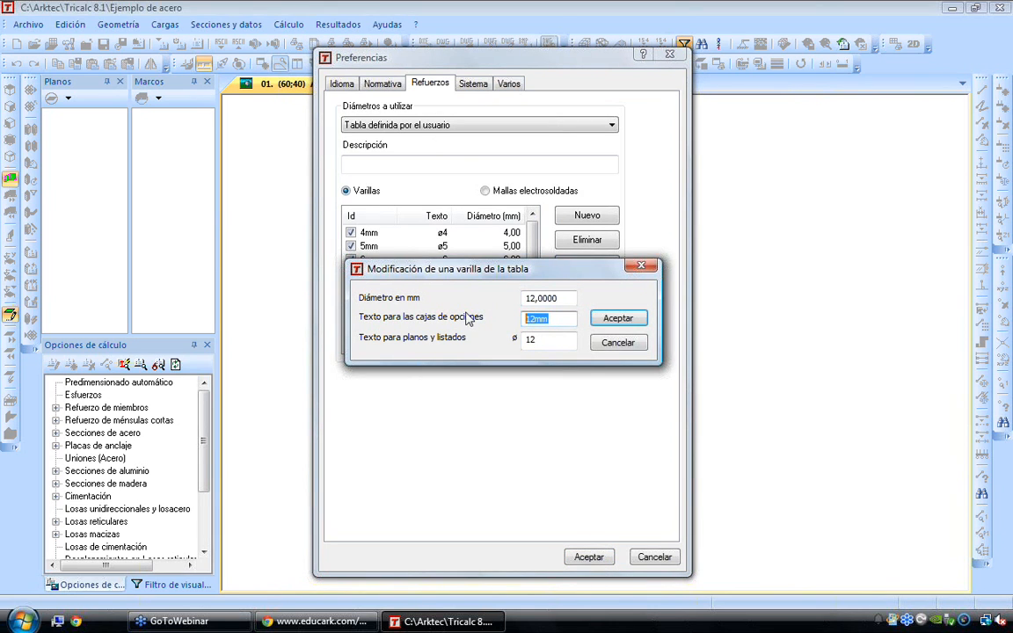
pyautogui.press('Return')
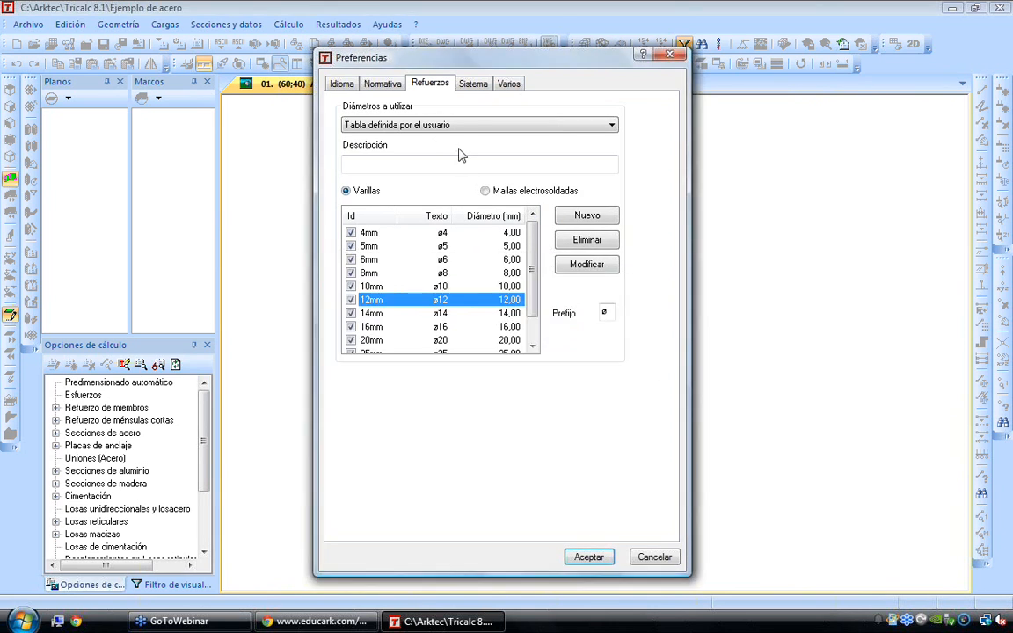
# Try the MKS (Kg, Kg.cm, Kg/cm2) unit system and leave the preferences
pyautogui.click(507, 84)
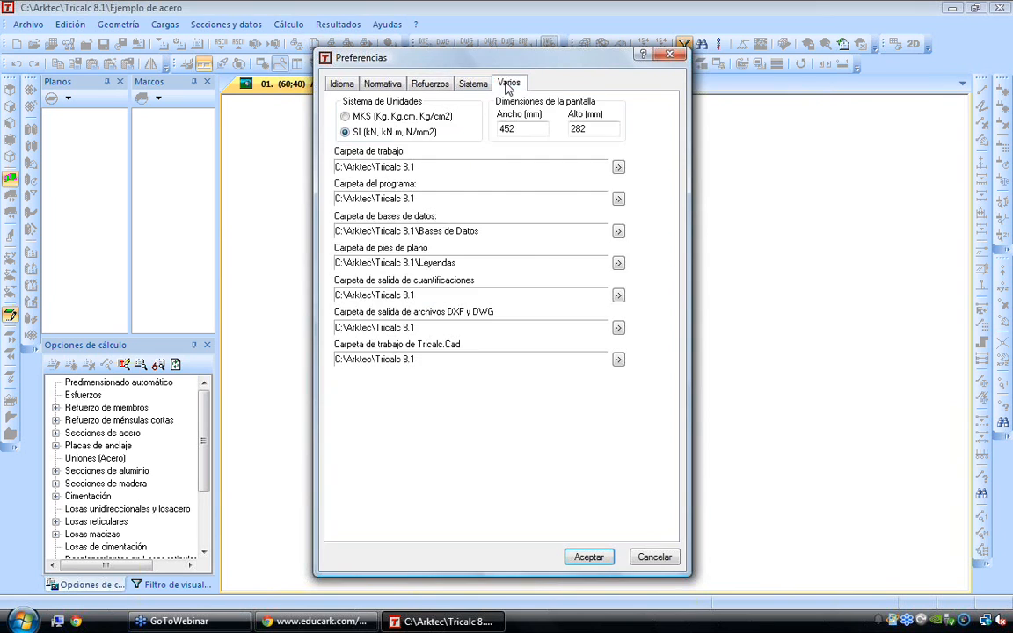
pyautogui.click(363, 119)
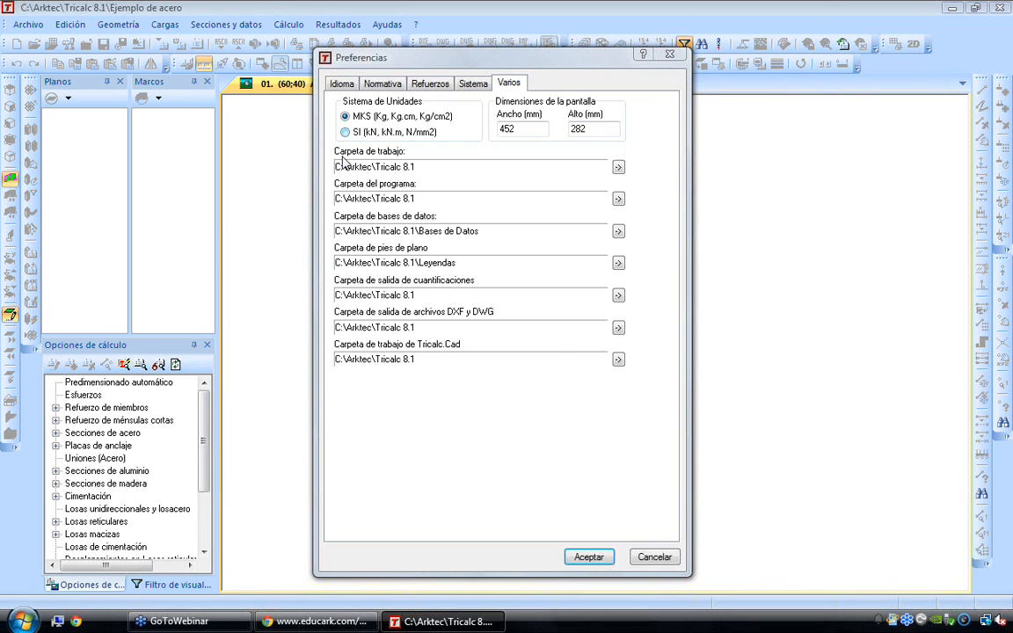
pyautogui.press('Escape')
pyautogui.click(30, 27)
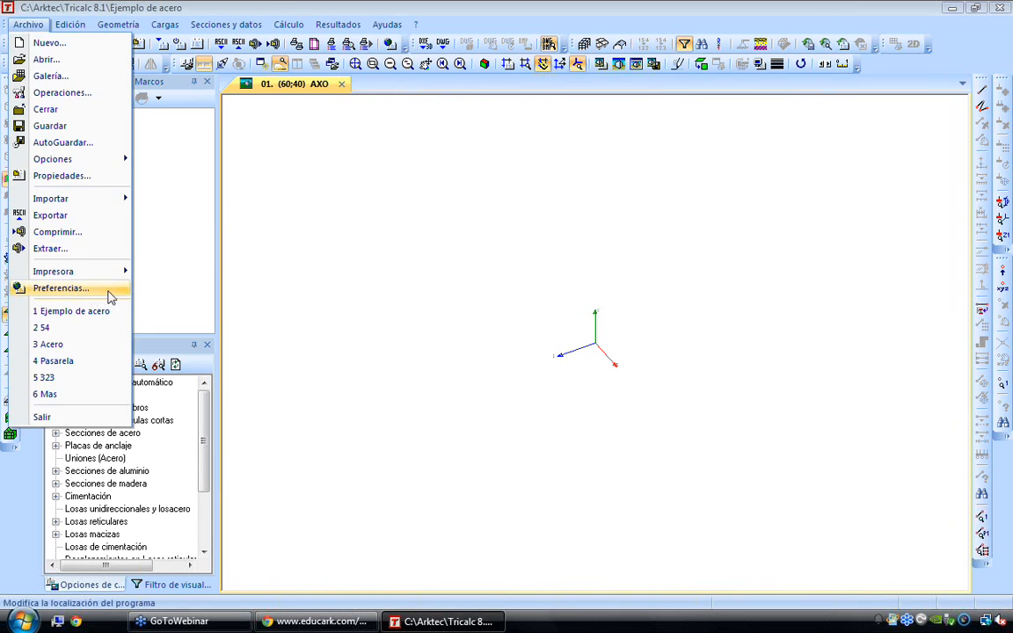
pyautogui.click(372, 294)
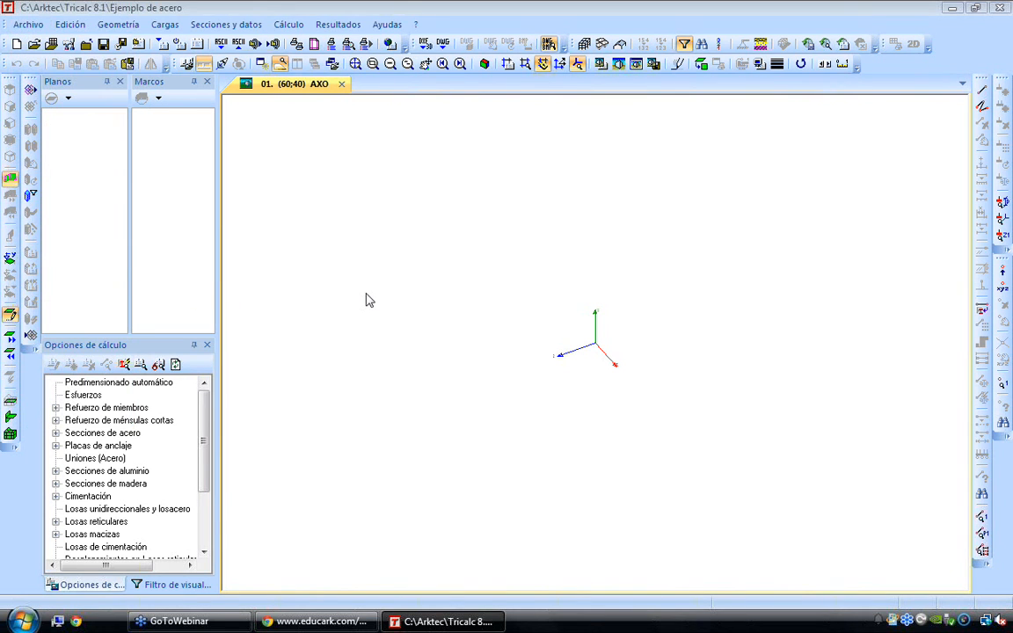
pyautogui.click(139, 26)
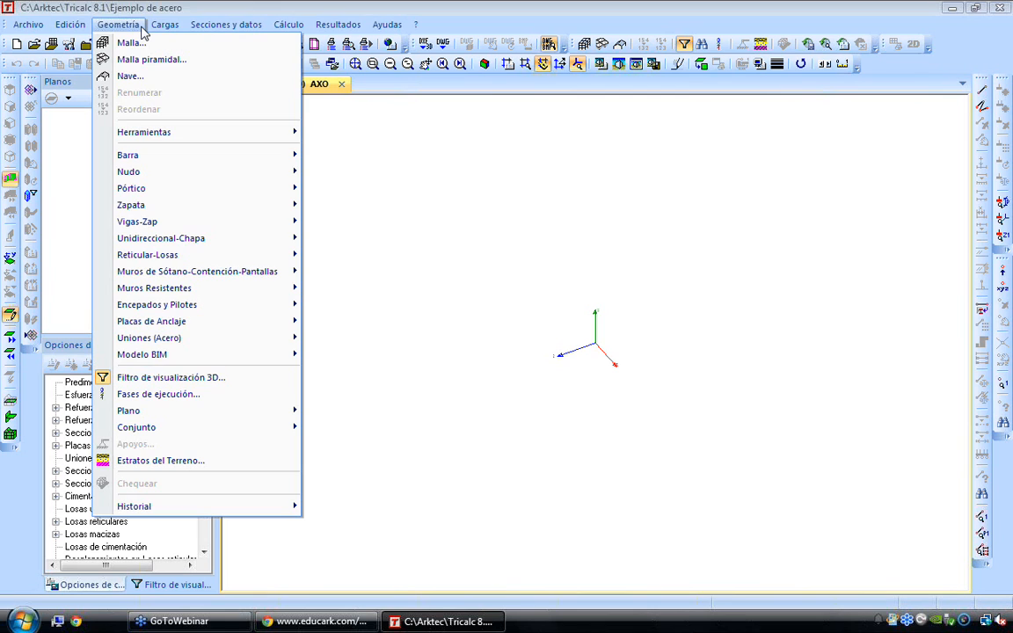
pyautogui.moveTo(170, 30)
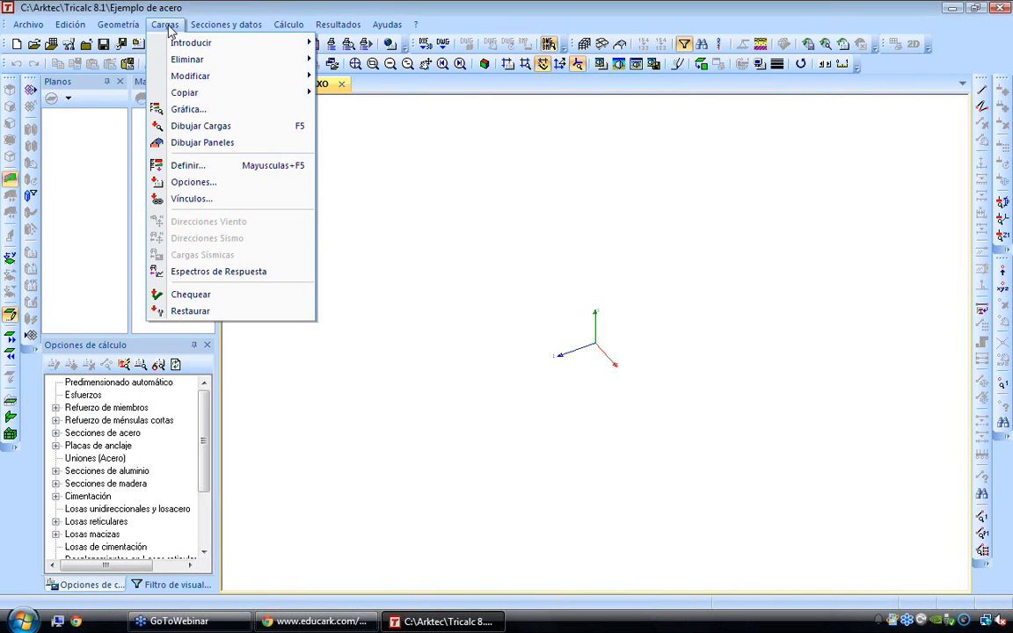
pyautogui.moveTo(211, 30)
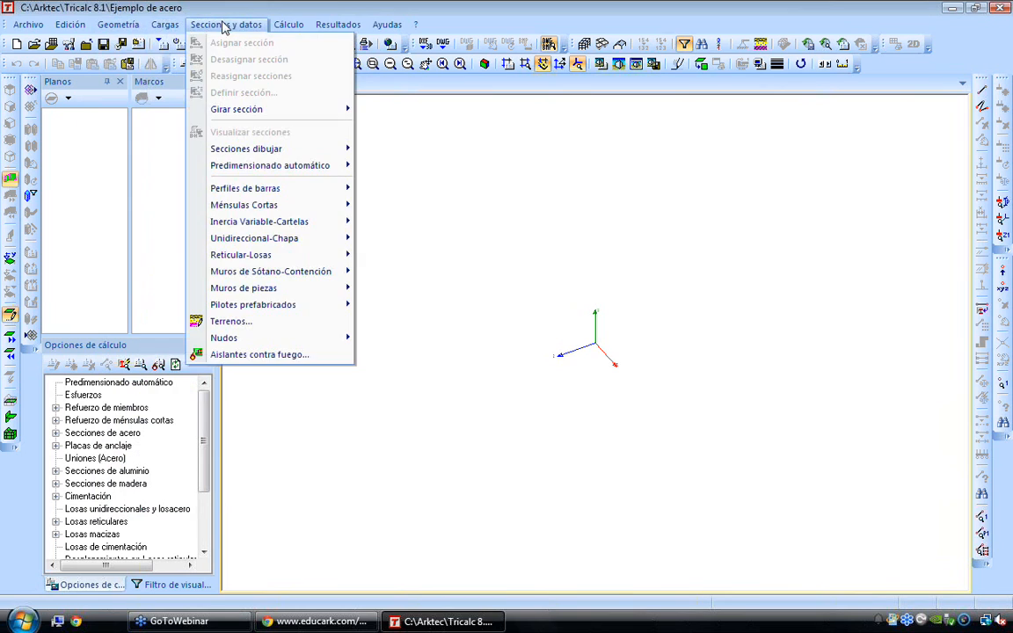
pyautogui.moveTo(295, 31)
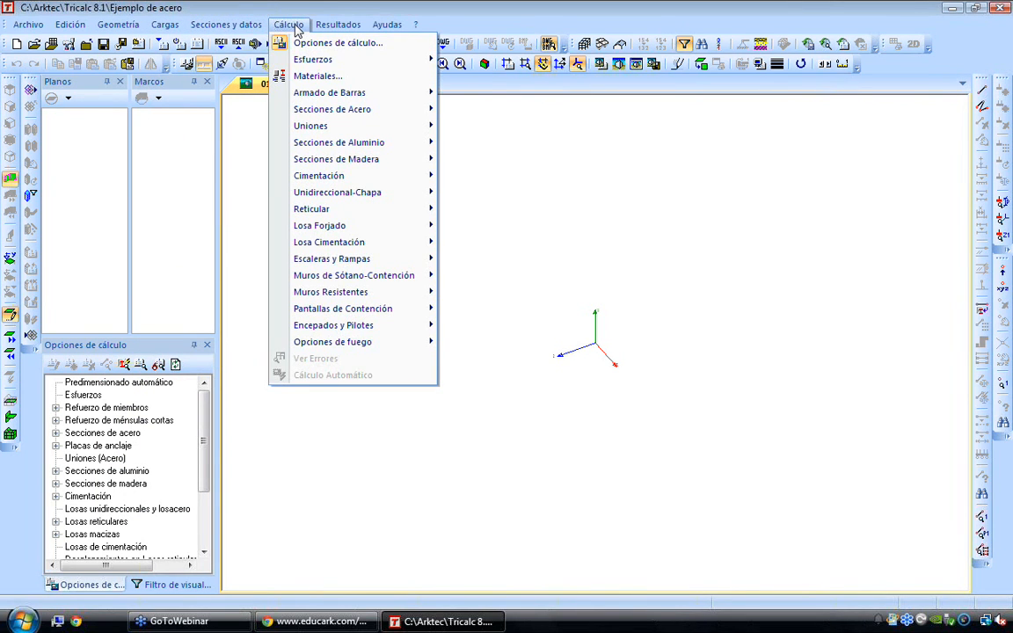
pyautogui.moveTo(341, 28)
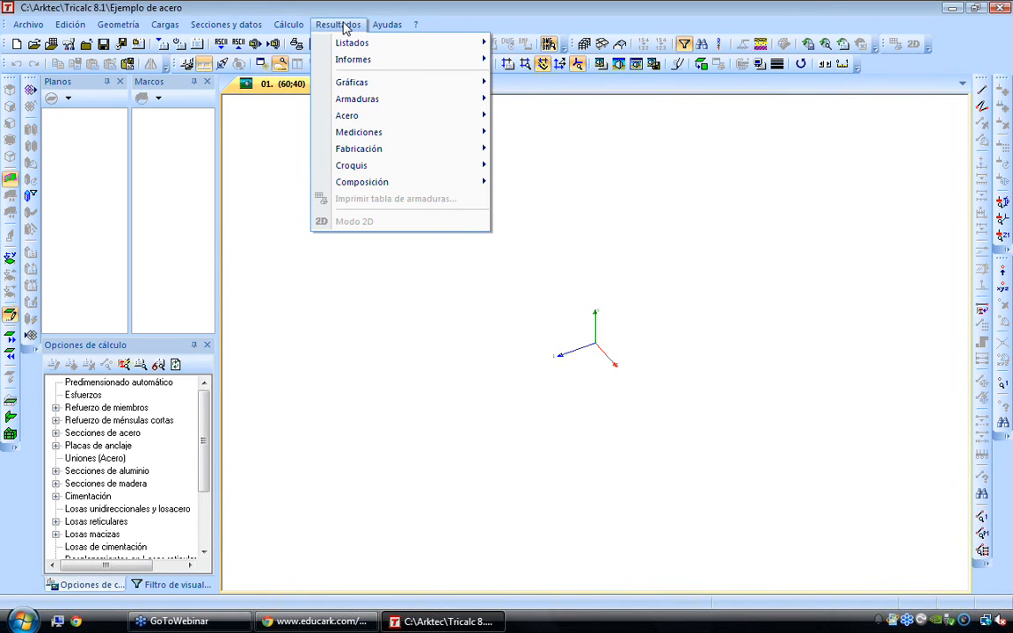
pyautogui.click(345, 26)
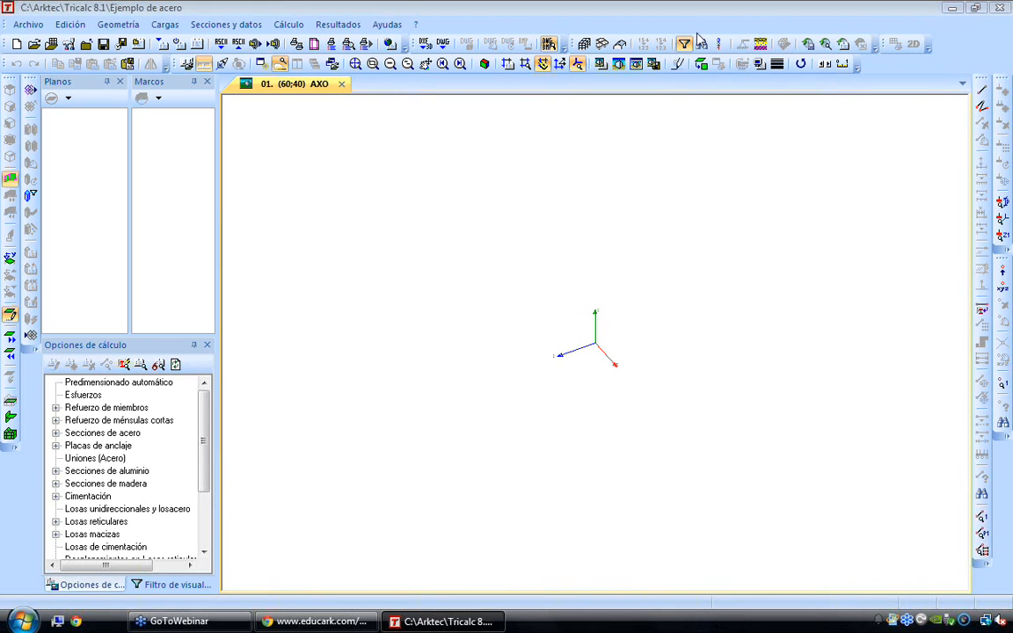
# Start the automatic Nave generator, compare the available roof types and choose Nave con cubierta a dos aguas
pyautogui.click(124, 25)
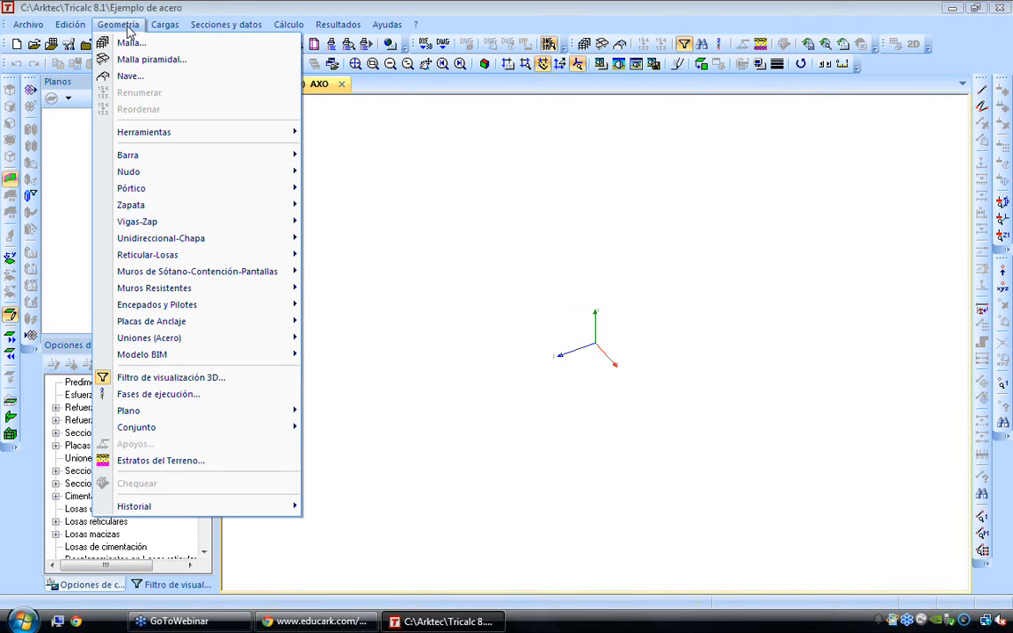
pyautogui.click(130, 76)
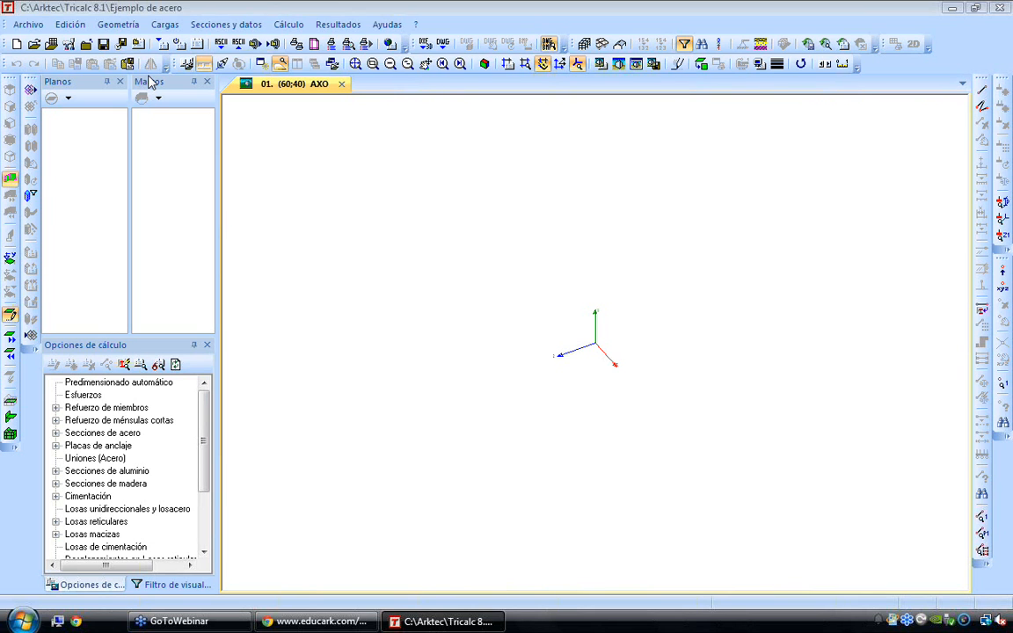
pyautogui.click(515, 294)
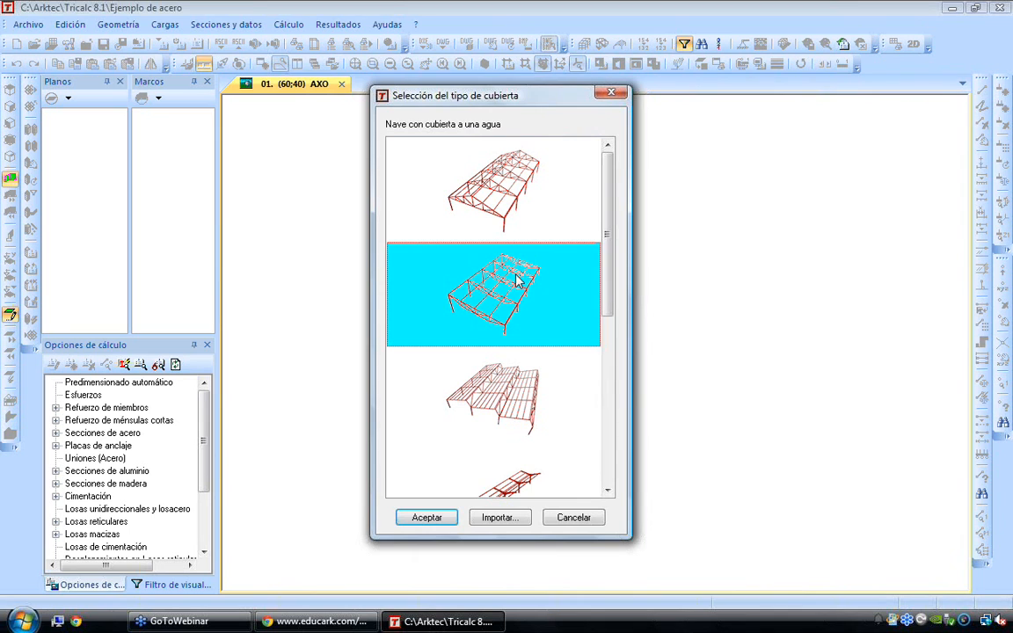
pyautogui.click(496, 209)
pyautogui.click(507, 320)
pyautogui.click(504, 397)
pyautogui.scroll(-1, 514, 413)
pyautogui.click(503, 315)
pyautogui.click(510, 397)
pyautogui.scroll(1, 518, 396)
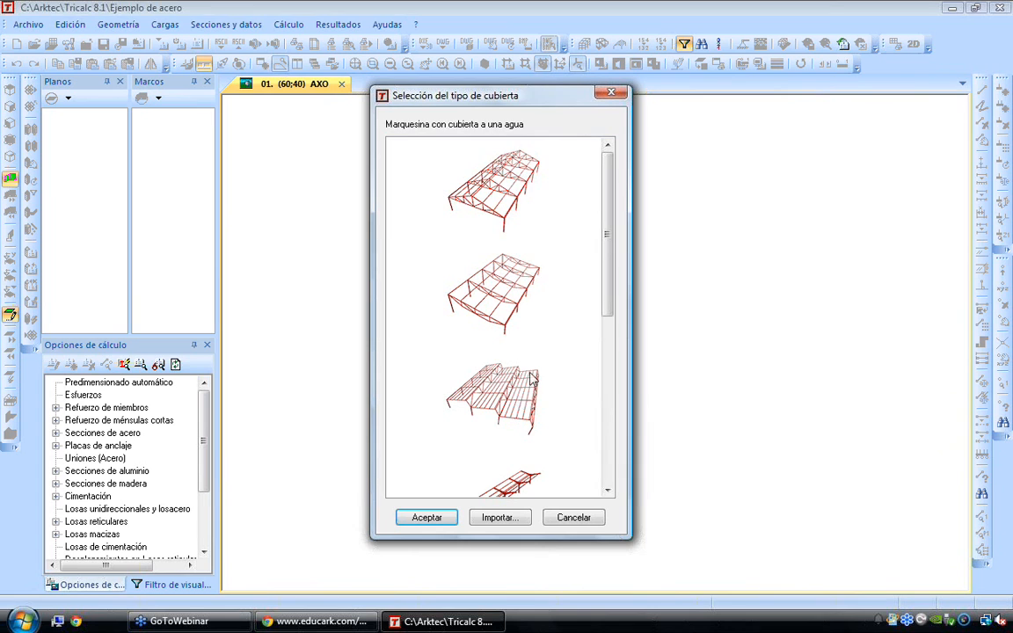
pyautogui.click(517, 187)
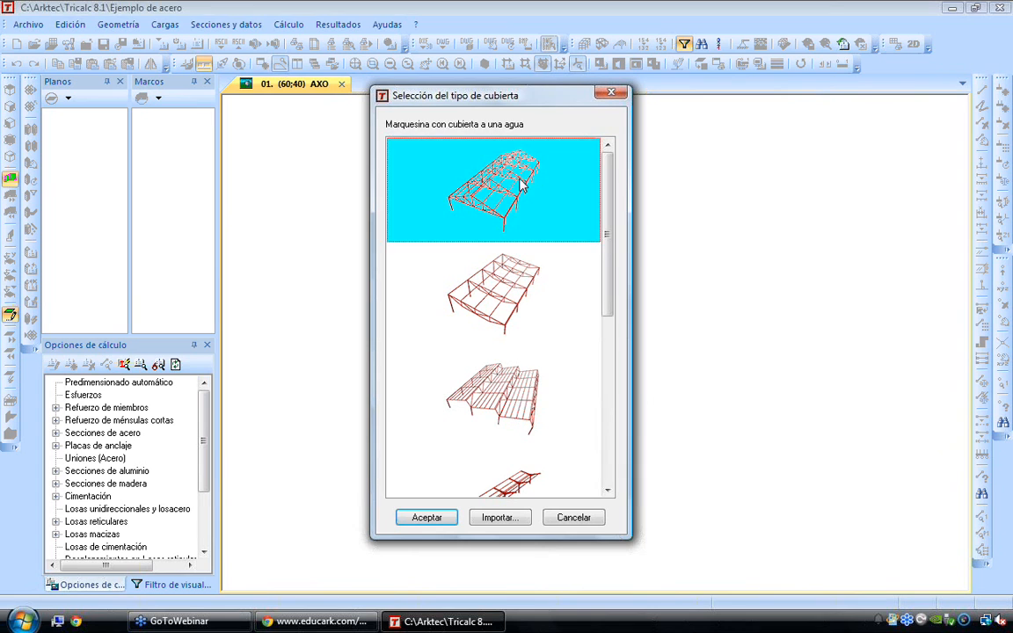
pyautogui.click(426, 517)
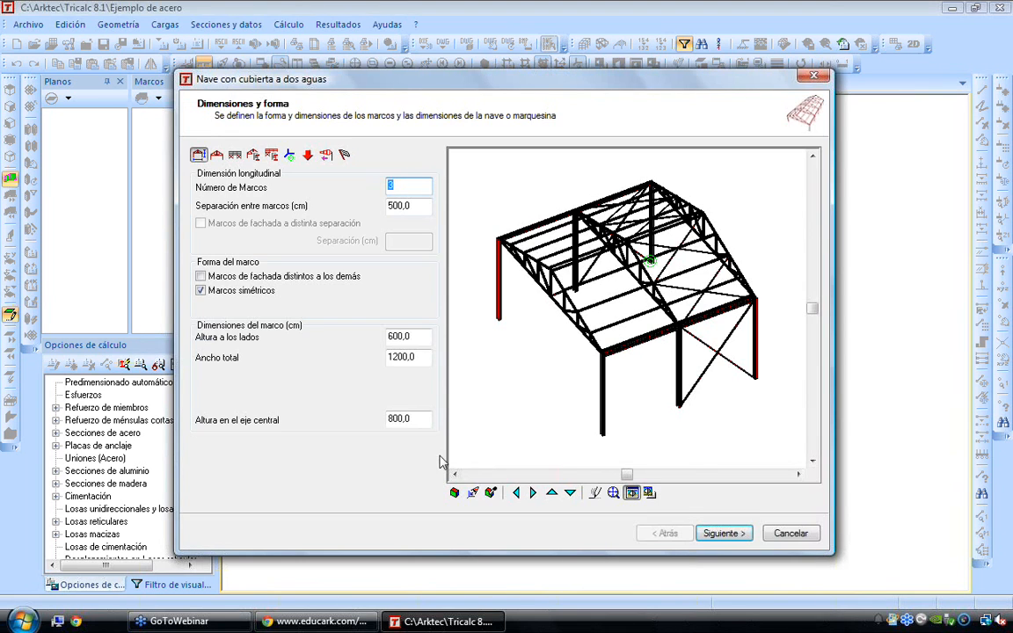
# Try 6 and 5 as the number of frames (Número de Marcos) for the hall, ending on 3
pyautogui.moveTo(370, 185); pyautogui.dragTo(314, 182)
pyautogui.write('6')
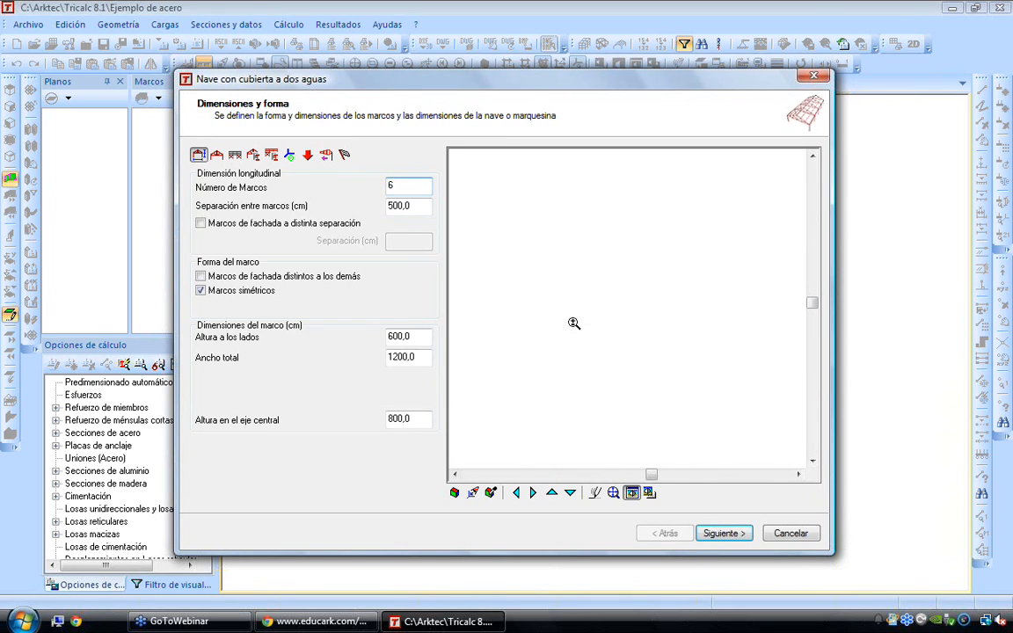
pyautogui.moveTo(484, 351); pyautogui.dragTo(550, 348, button='middle')
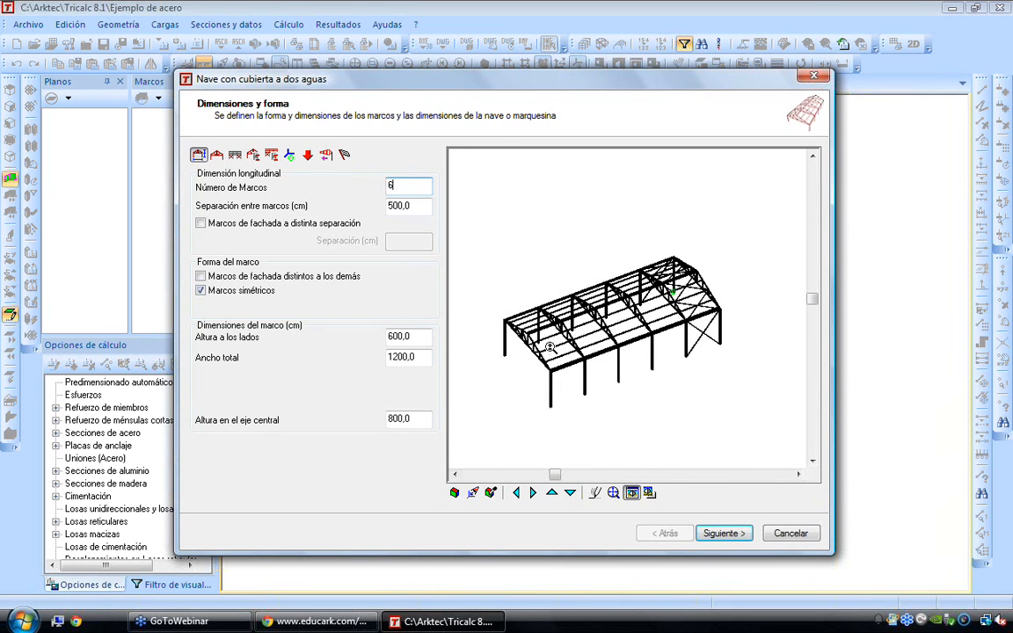
pyautogui.moveTo(387, 184); pyautogui.dragTo(306, 196)
pyautogui.write('5')
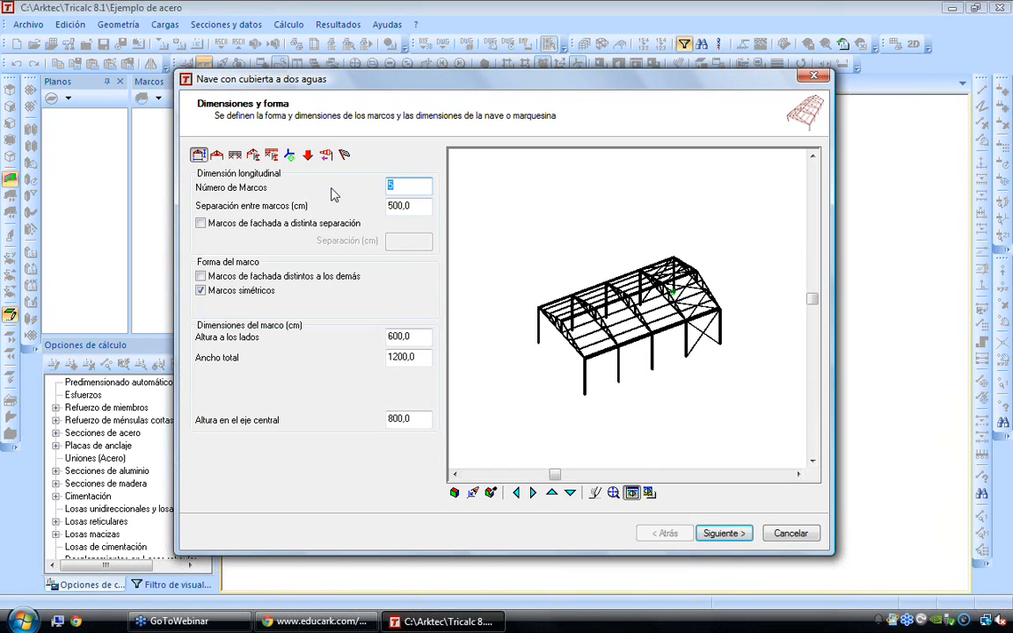
pyautogui.write('3')
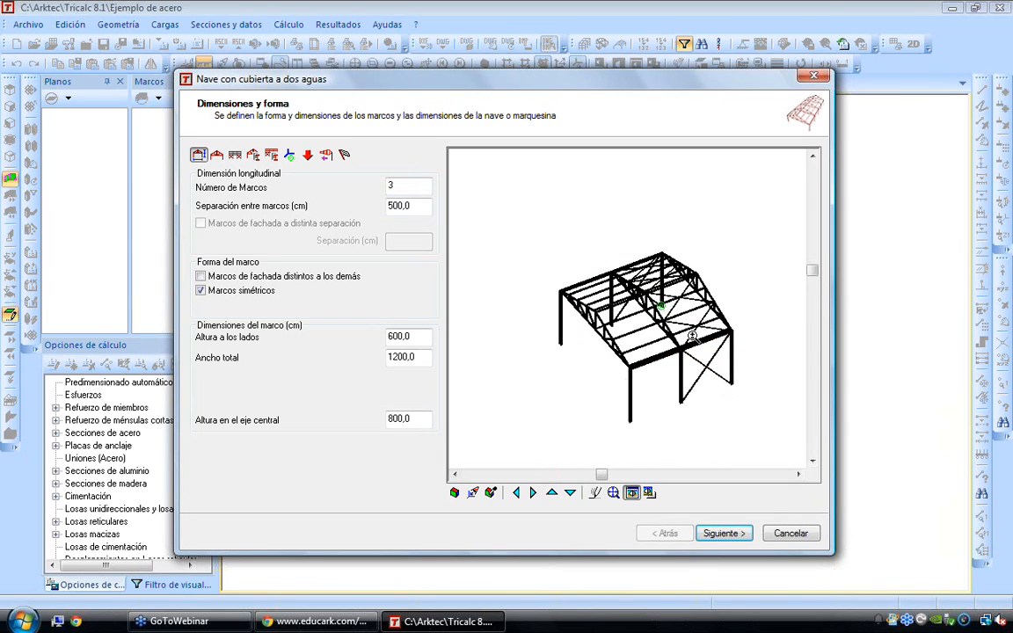
pyautogui.click(690, 407)
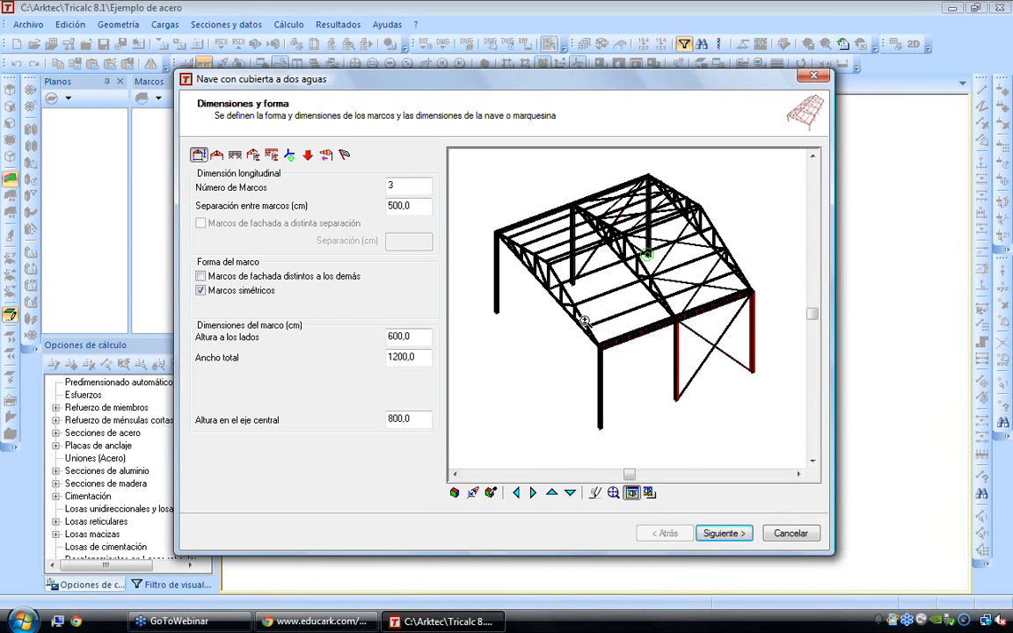
# Review the frame spacing, side height, total width and central-axis height, and accept the dimensions to continue to the Marcos settings
pyautogui.click(419, 204)
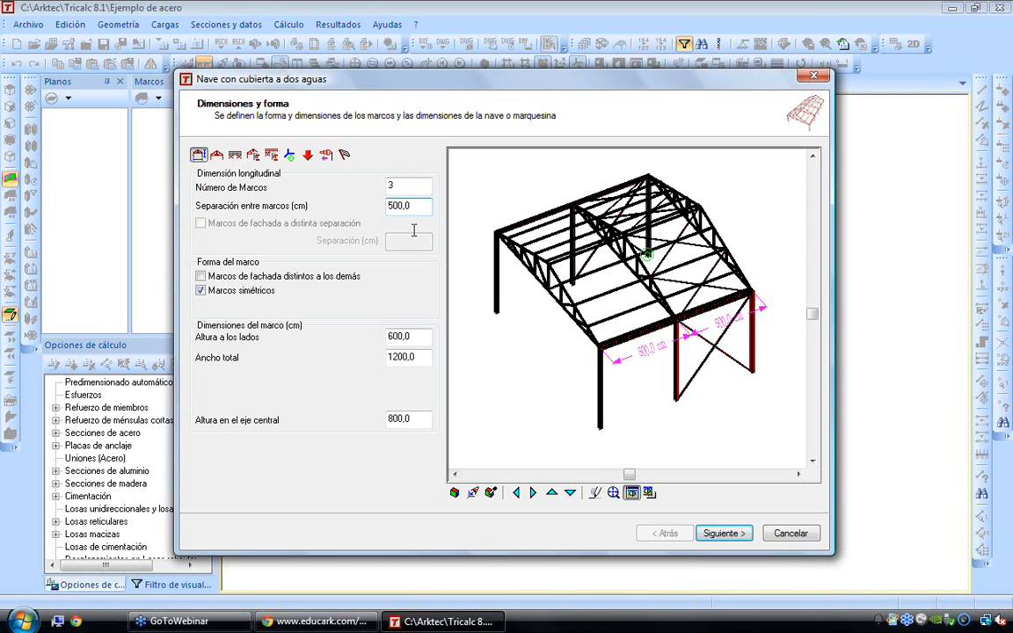
pyautogui.click(418, 338)
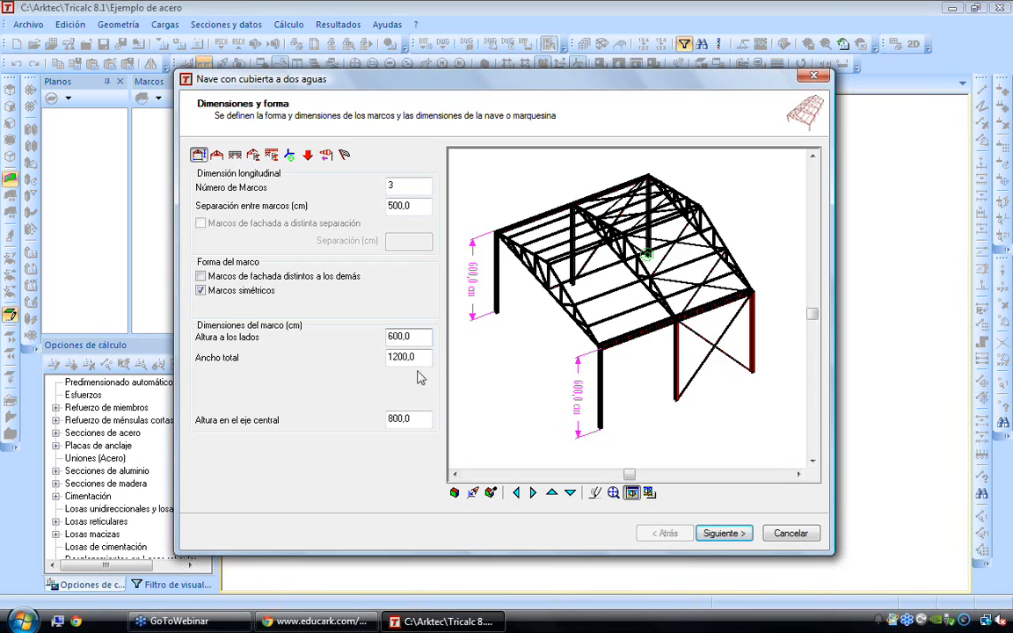
pyautogui.click(422, 358)
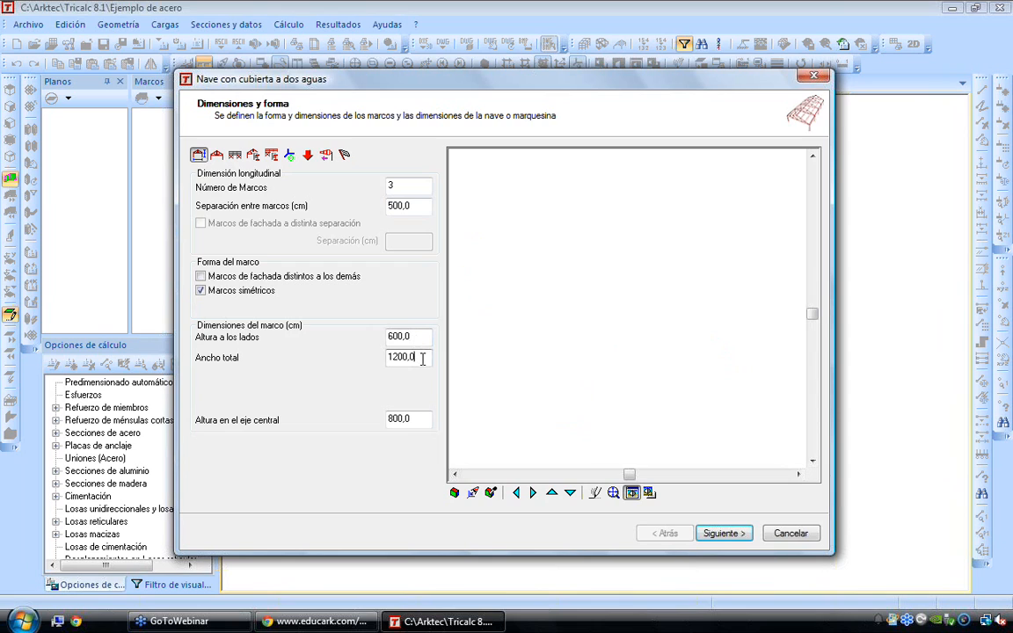
pyautogui.click(419, 420)
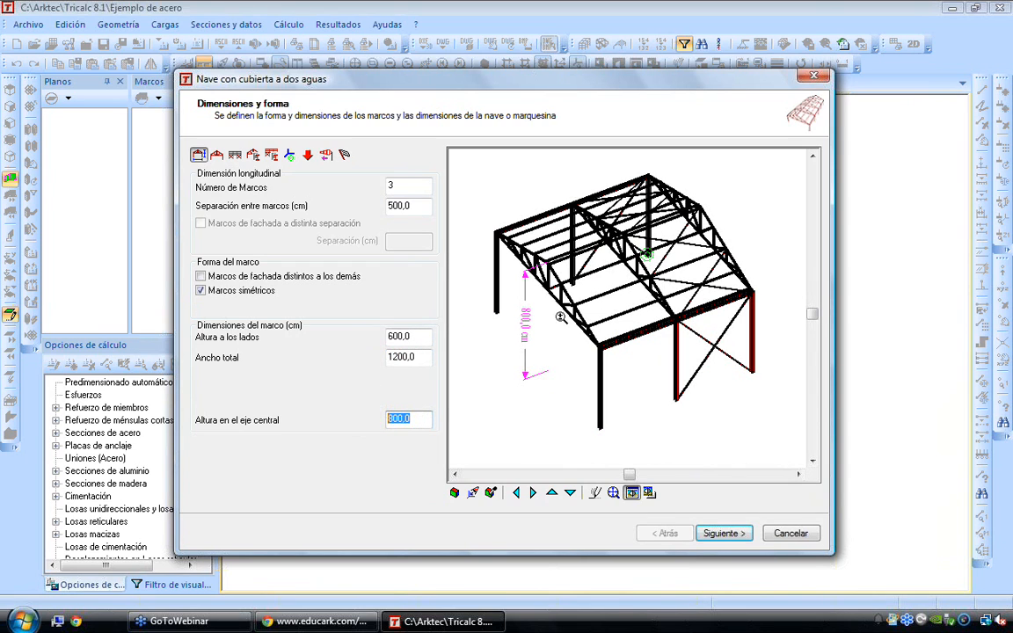
pyautogui.click(726, 533)
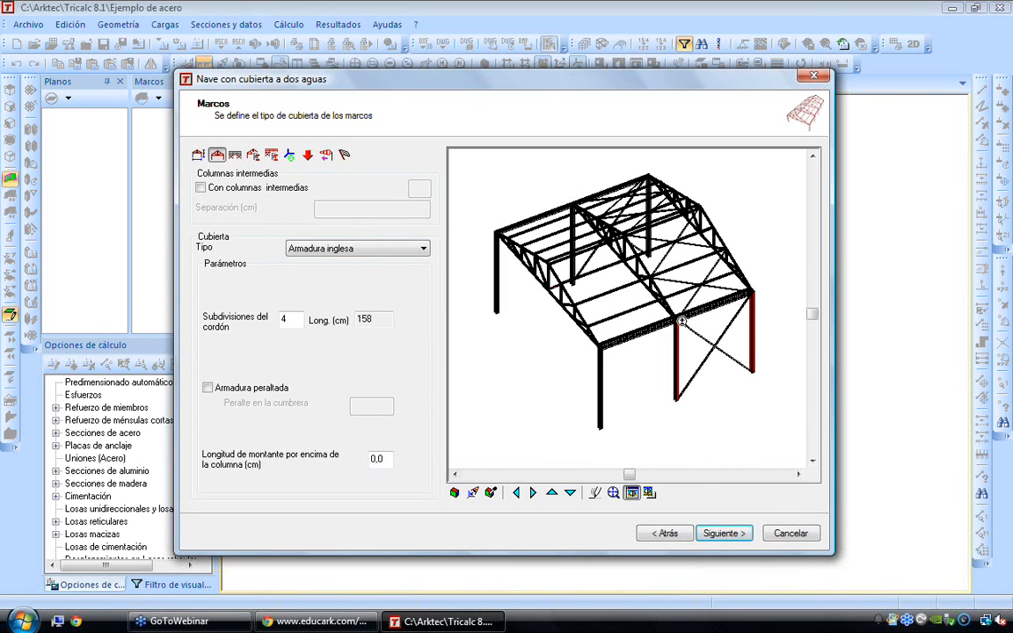
# Try the Marco simple, Armadura Polonceau, de pendolón and española roof types, ending on Armadura inglesa
pyautogui.click(370, 251)
pyautogui.click(355, 261)
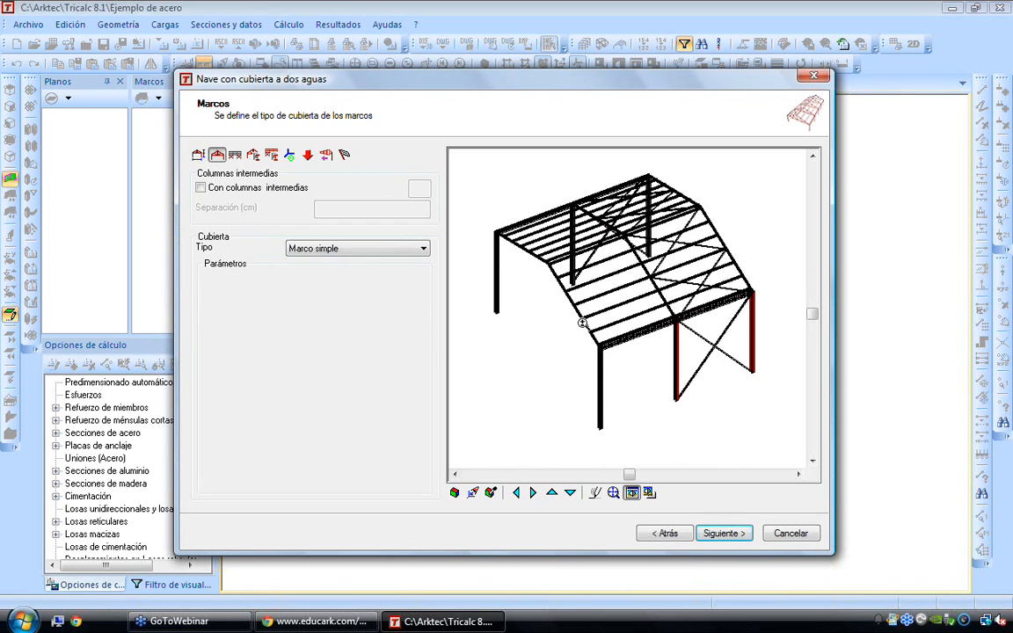
pyautogui.click(360, 249)
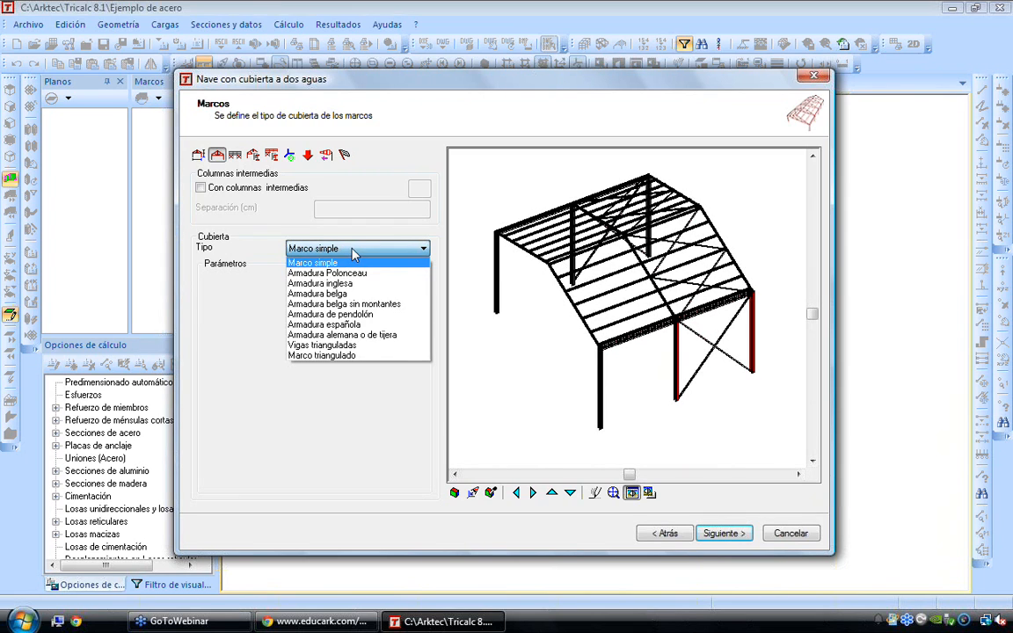
pyautogui.click(348, 274)
pyautogui.click(315, 249)
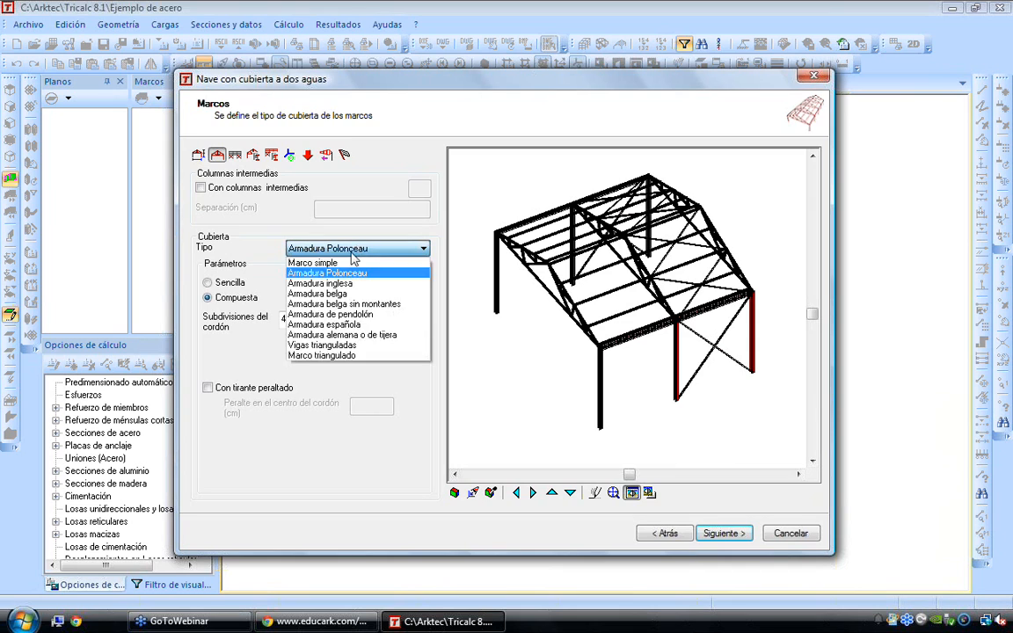
pyautogui.click(338, 282)
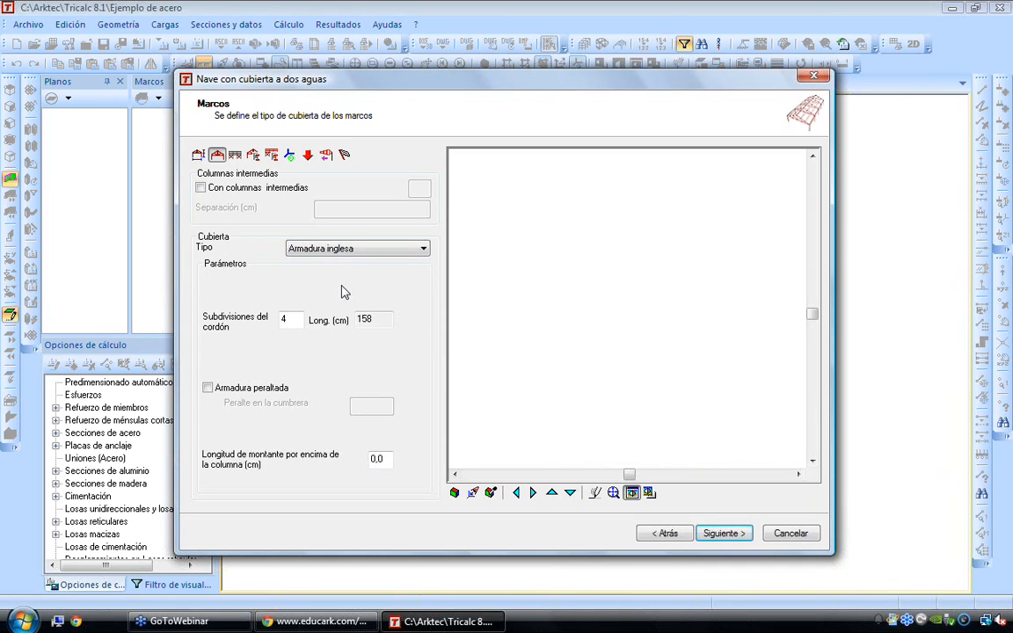
pyautogui.click(415, 249)
pyautogui.click(340, 314)
pyautogui.click(424, 249)
pyautogui.click(334, 324)
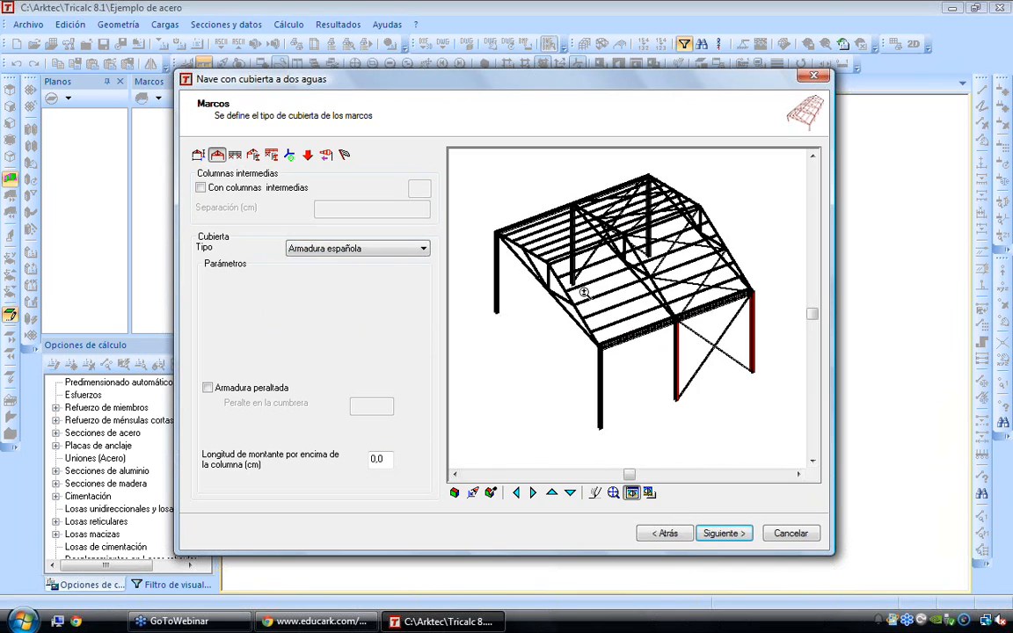
pyautogui.click(409, 249)
pyautogui.click(369, 286)
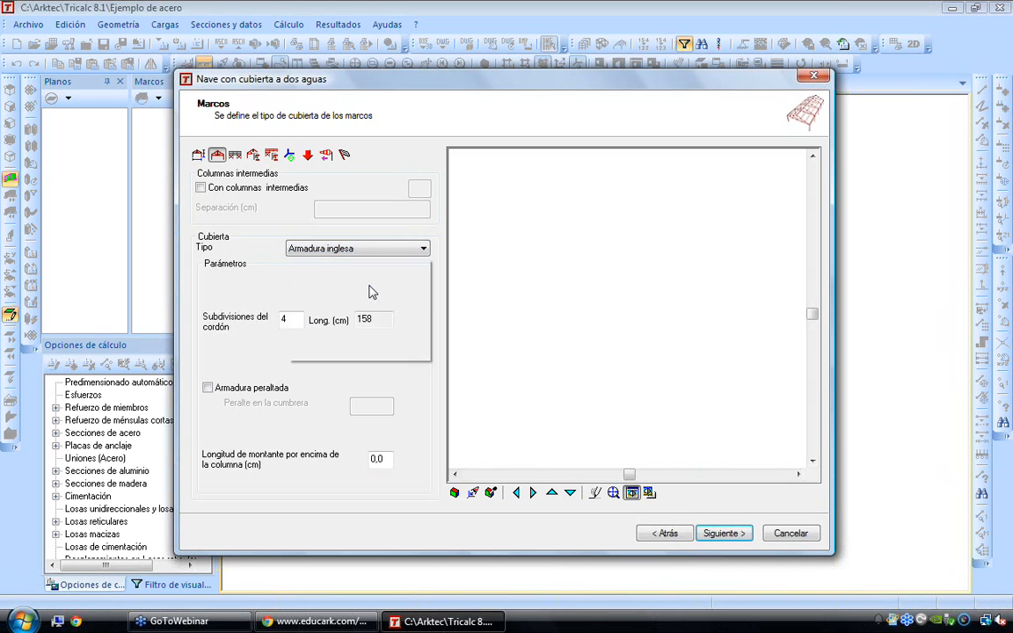
# Try 8 chord subdivisions for the truss, set them back to 4 and continue to the bracing and purlin settings
pyautogui.doubleClick(284, 319)
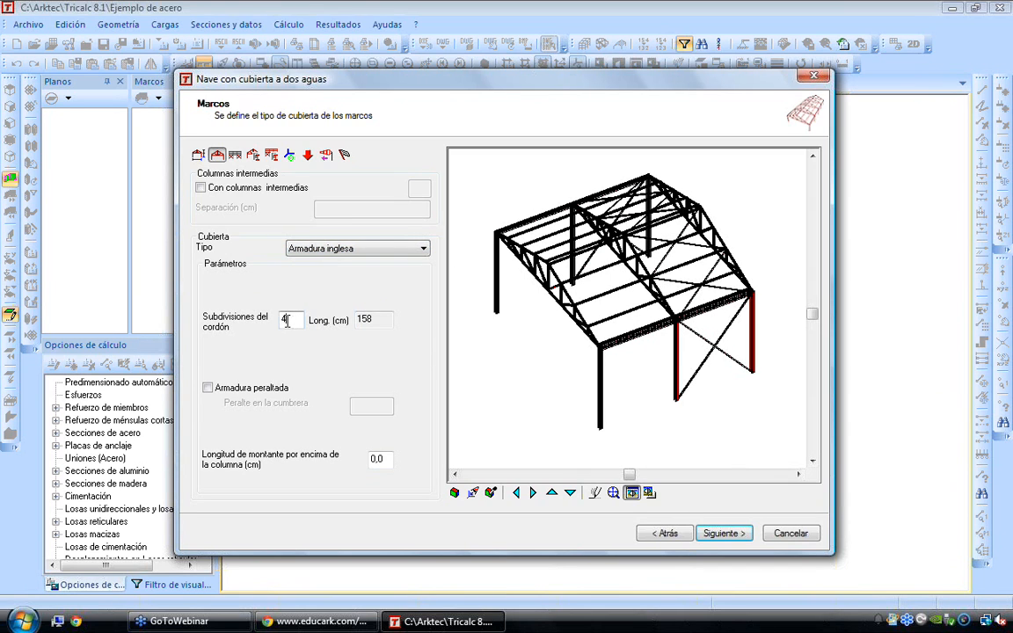
pyautogui.write('8')
pyautogui.moveTo(477, 334); pyautogui.dragTo(562, 271)
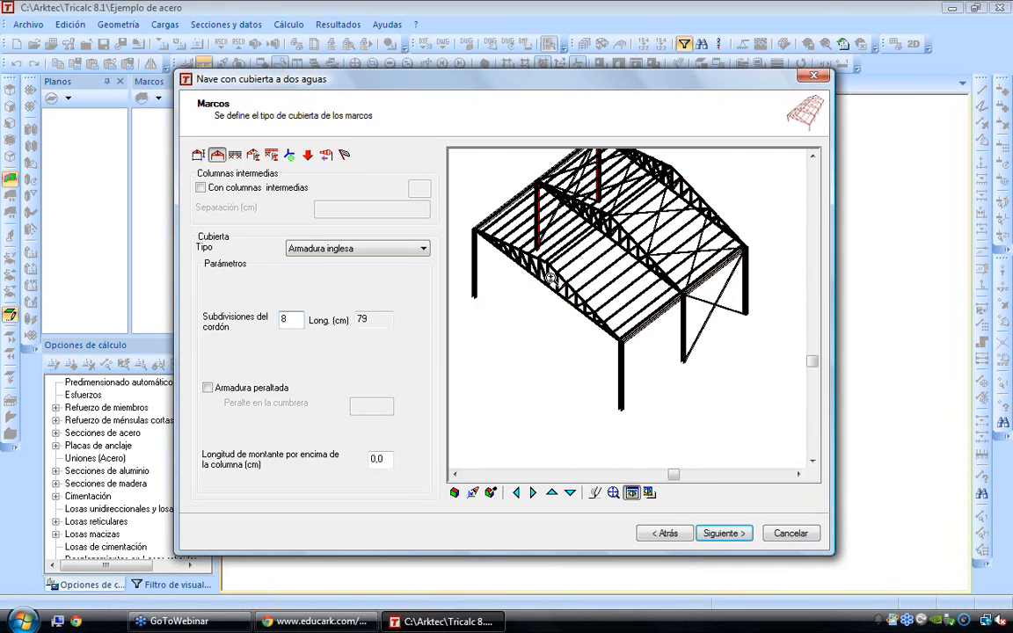
pyautogui.scroll(4, 568, 290)
pyautogui.doubleClick(283, 319)
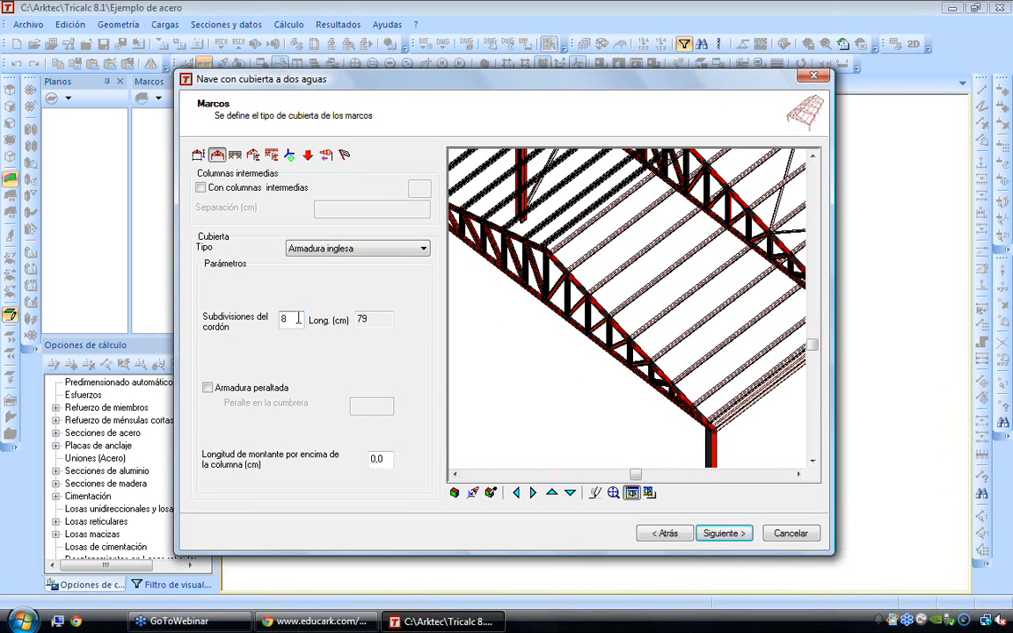
pyautogui.write('4')
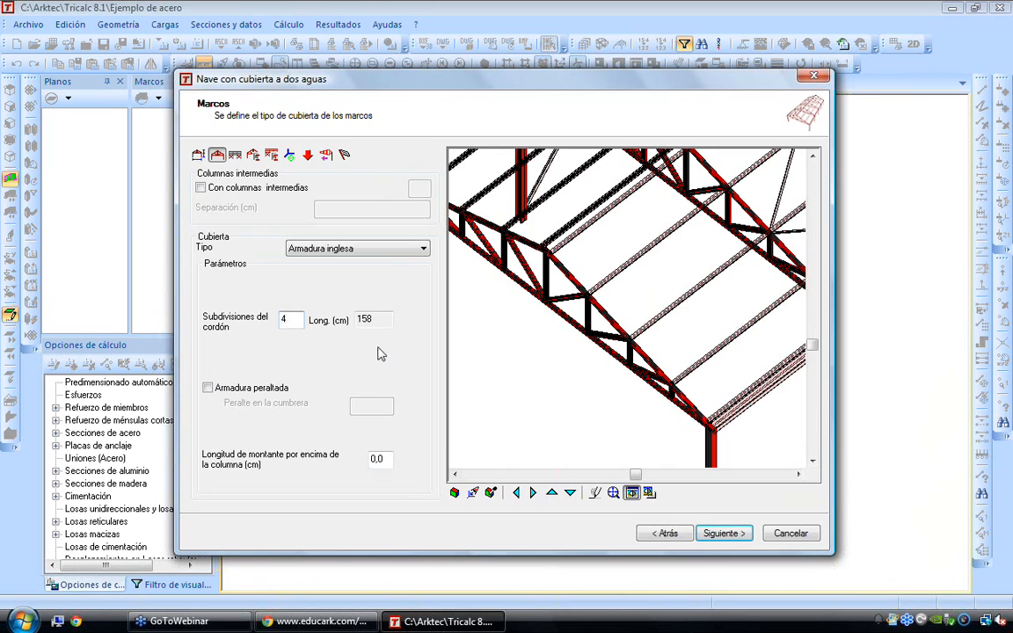
pyautogui.scroll(-5, 554, 332)
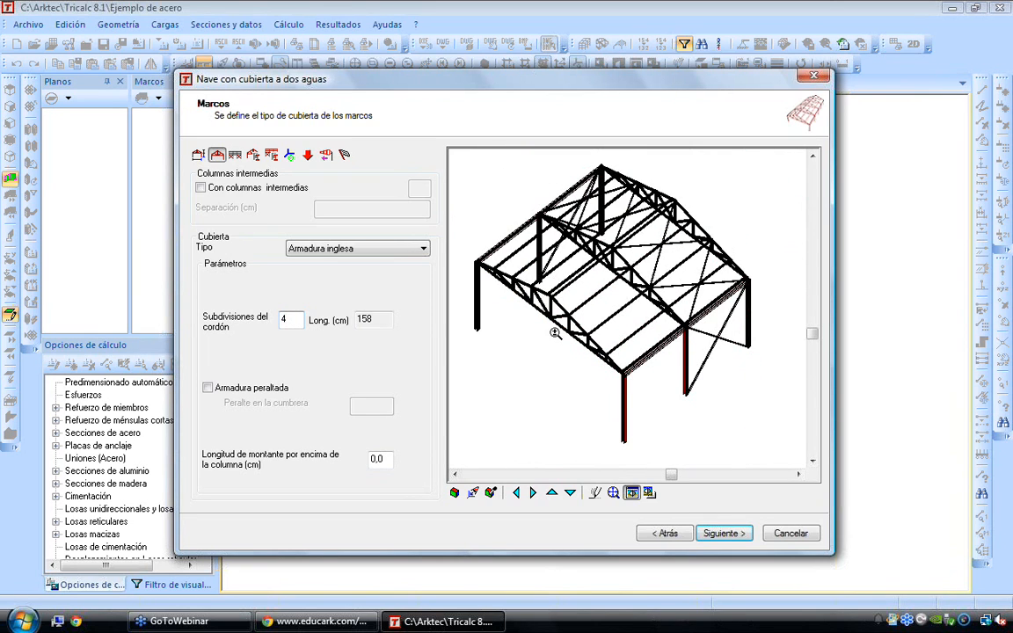
pyautogui.click(721, 534)
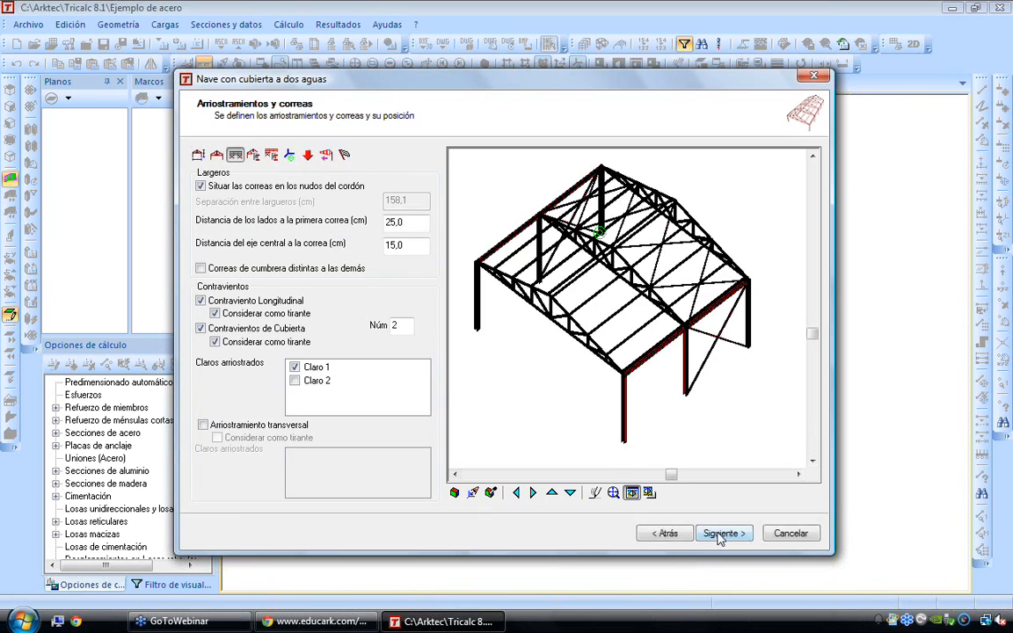
# Try bracing Claro 2 and releasing the roof bracing's Considerar como tirante option, restoring both settings
pyautogui.click(294, 381)
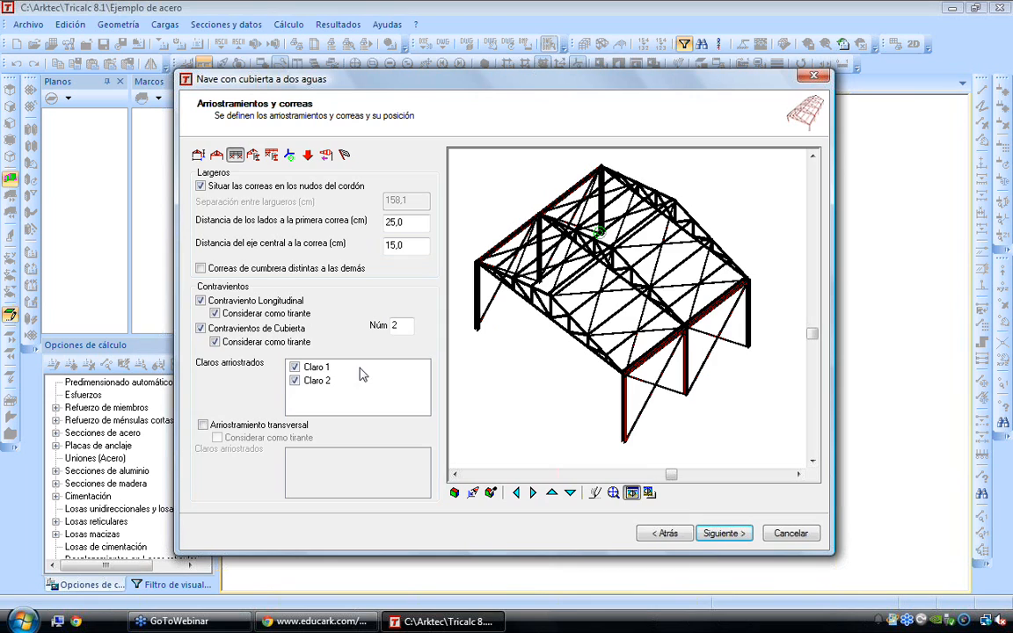
pyautogui.click(294, 381)
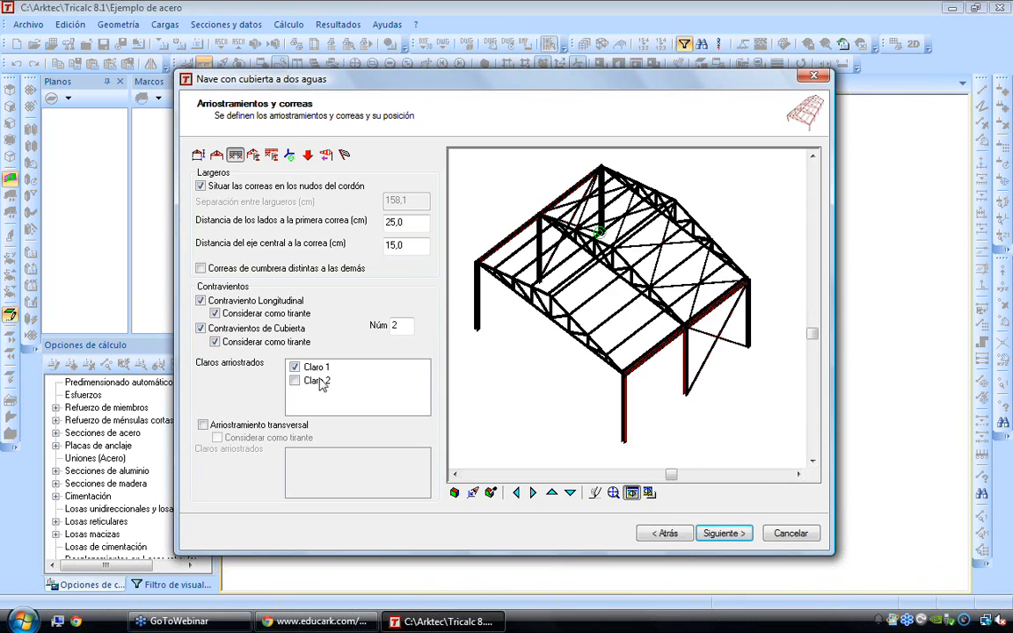
pyautogui.click(215, 314)
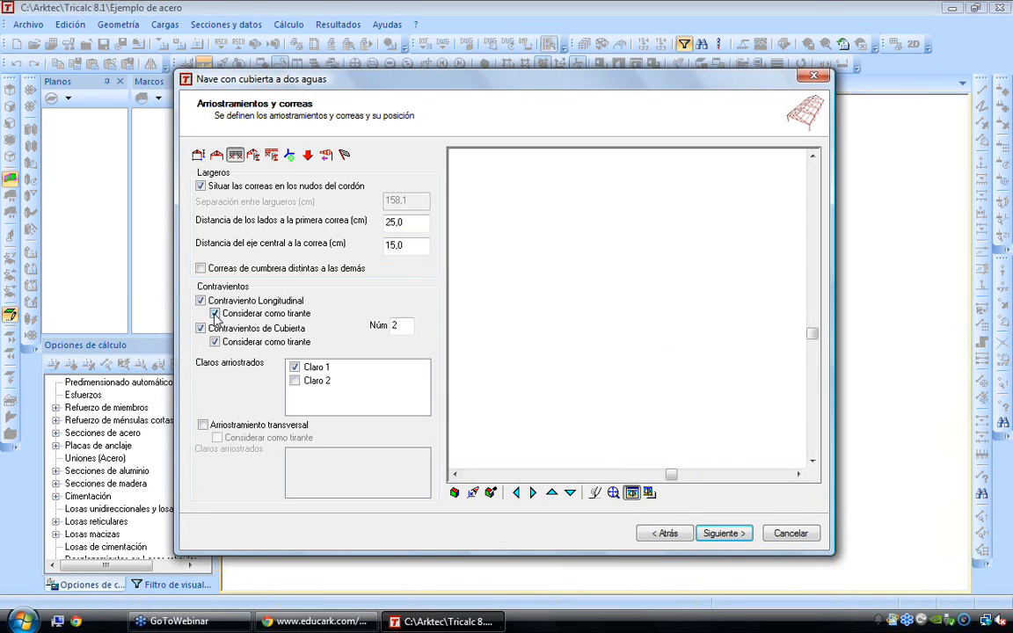
pyautogui.click(215, 341)
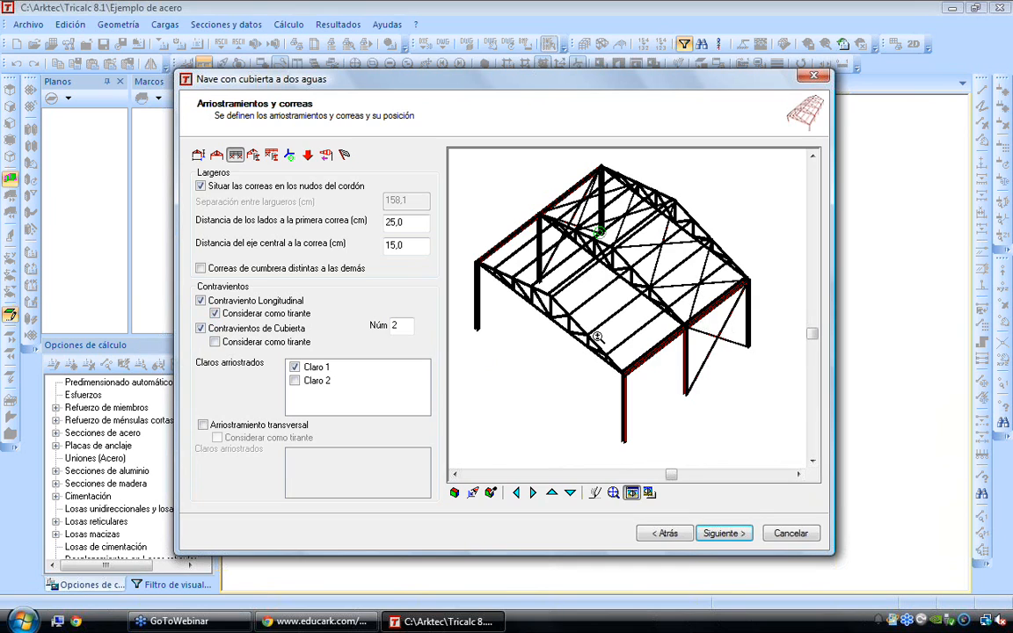
pyautogui.click(215, 341)
# Try transverse bracing considered as a tie, disable it and continue to the predimensioning of the frame members
pyautogui.click(203, 425)
pyautogui.click(217, 437)
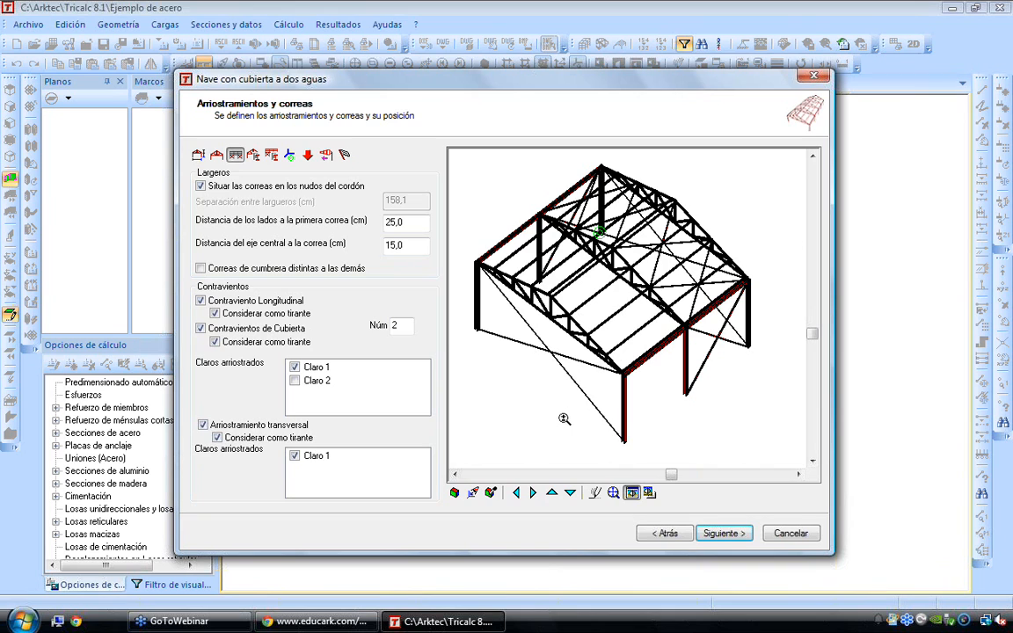
pyautogui.click(203, 425)
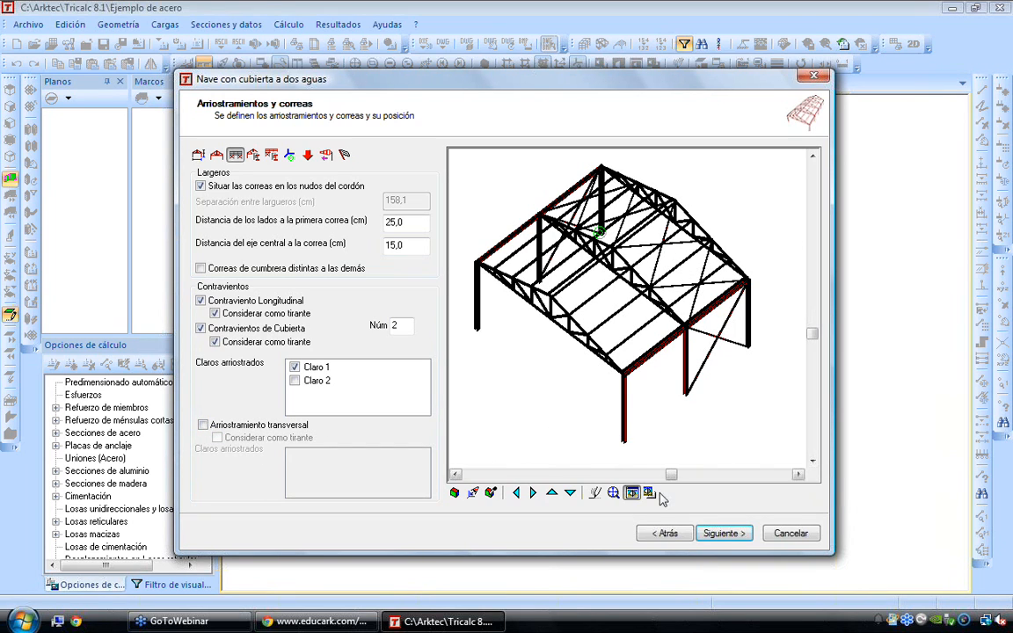
pyautogui.click(722, 534)
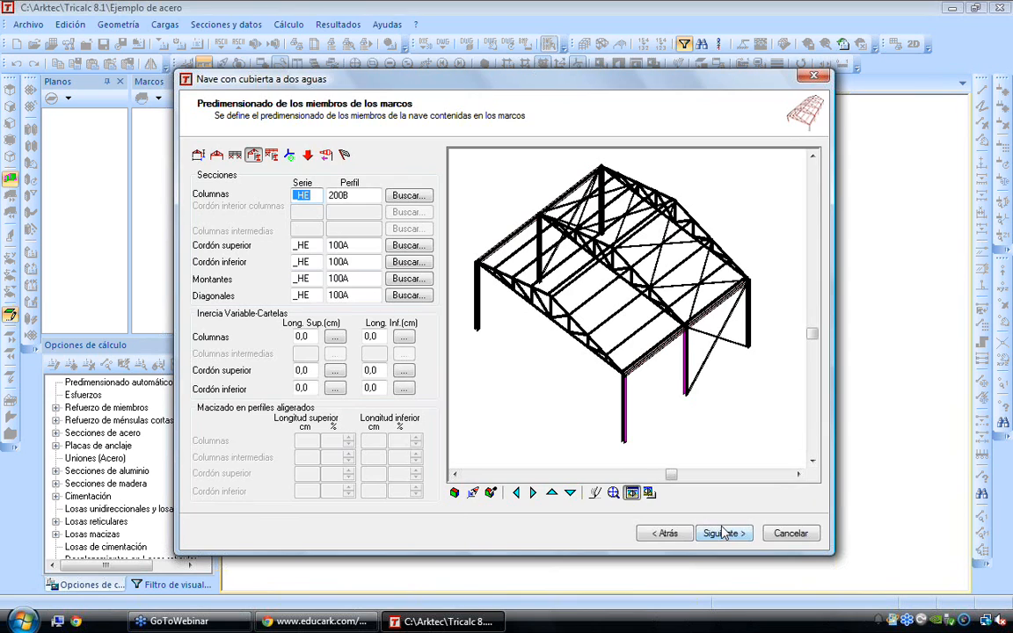
# Open the section database for the frame columns and collapse the Laminados Simples and Acero Estructural groups
pyautogui.click(408, 195)
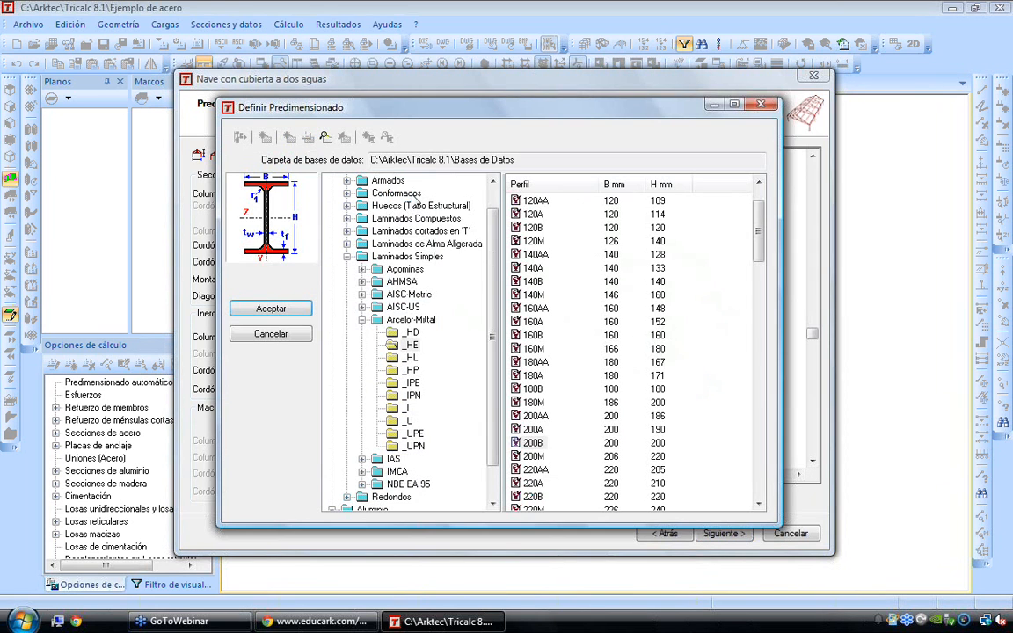
pyautogui.scroll(1, 439, 189)
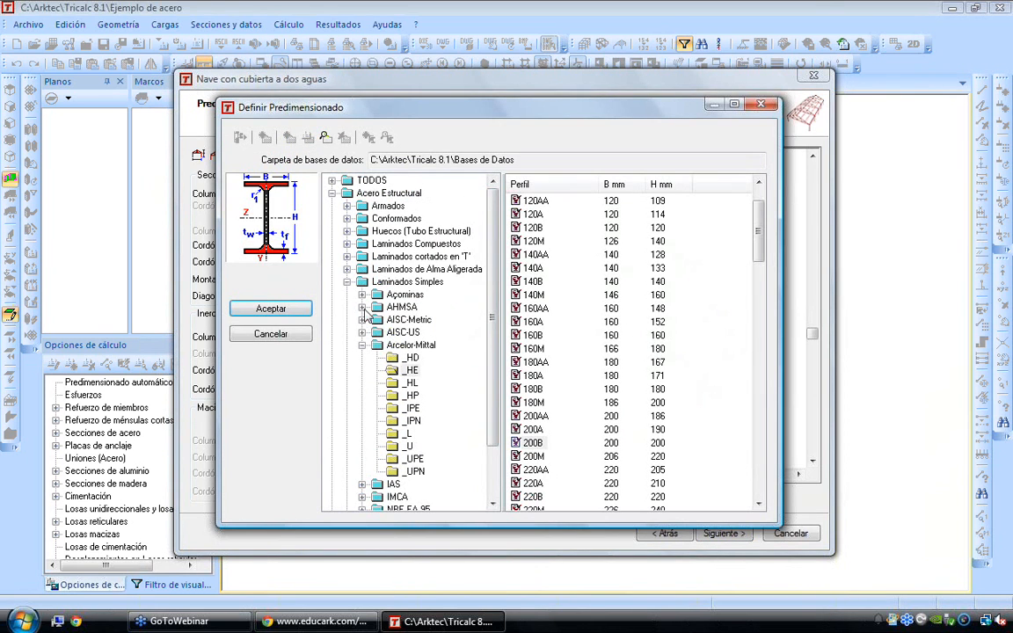
pyautogui.click(347, 282)
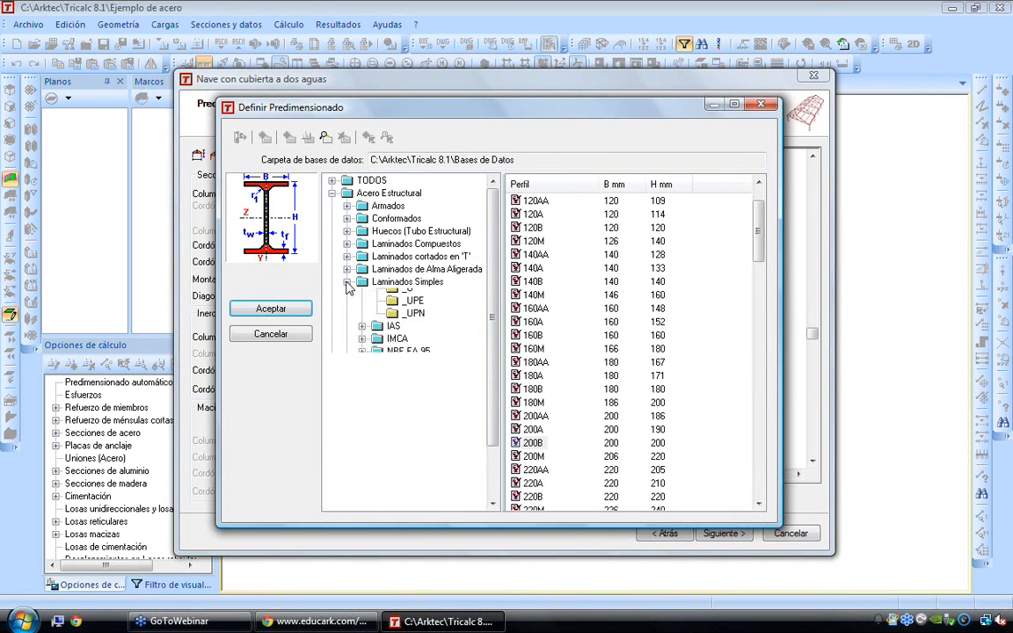
pyautogui.click(332, 194)
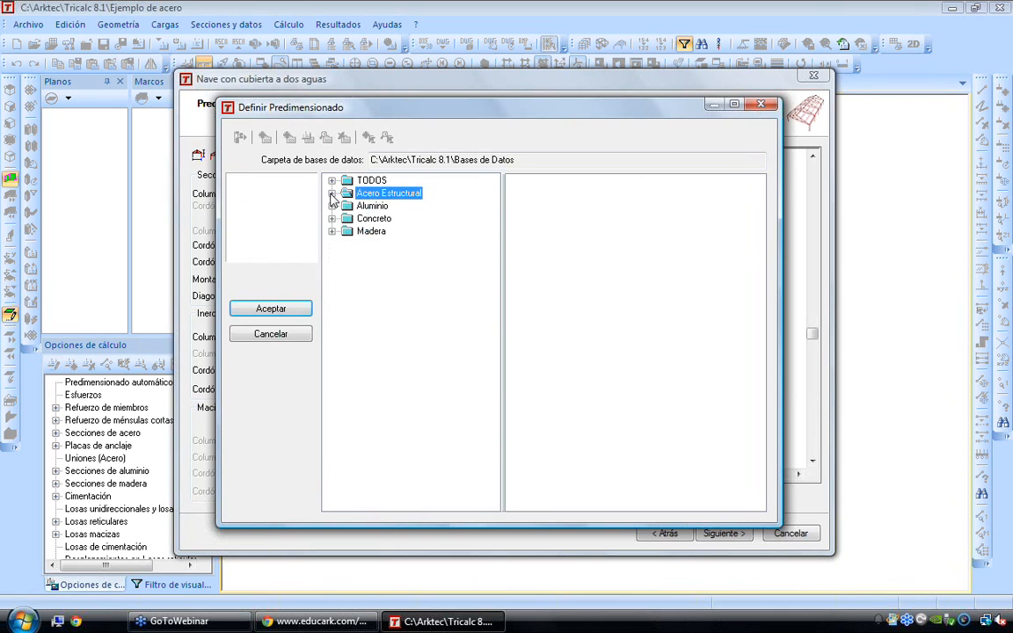
# Examine the timber sections under Madera, covering Maciza series such as AIA3, MAAR and MMKD and the Laminada series
pyautogui.click(367, 231)
pyautogui.click(331, 232)
pyautogui.click(347, 257)
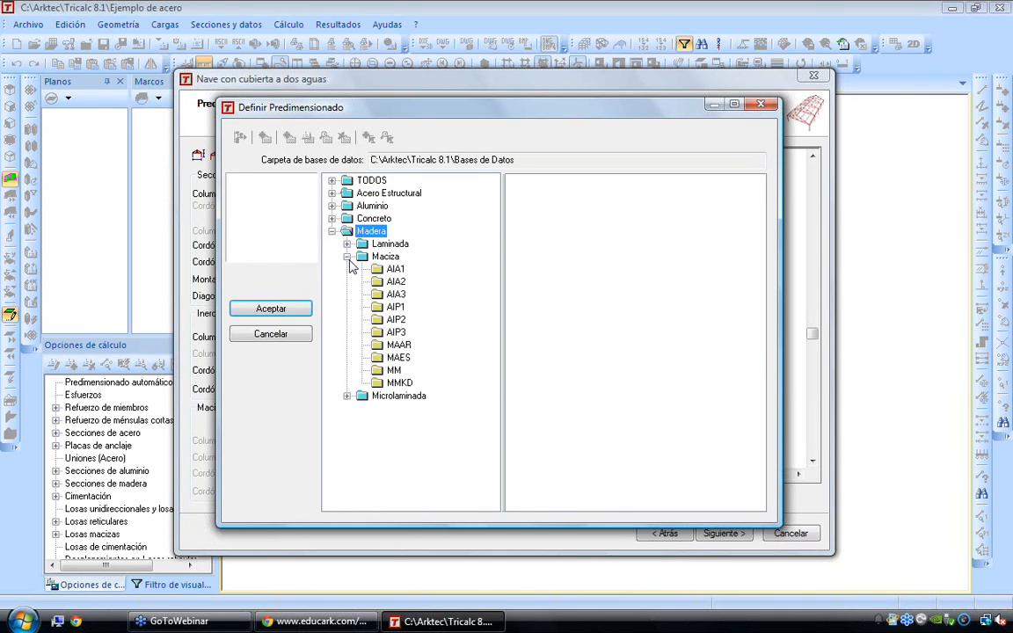
pyautogui.click(396, 294)
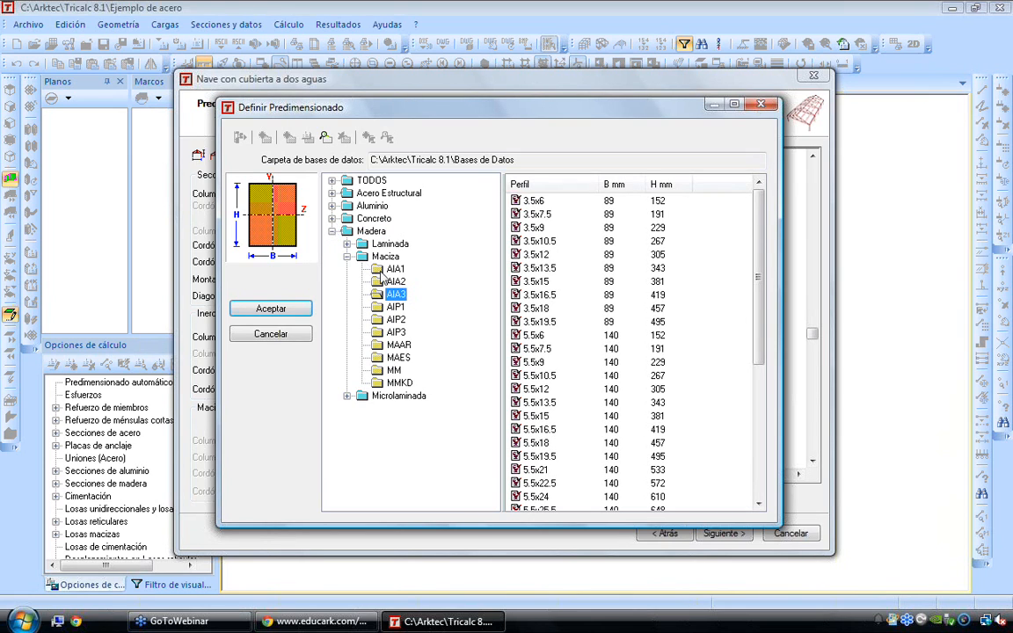
pyautogui.click(396, 319)
pyautogui.click(398, 345)
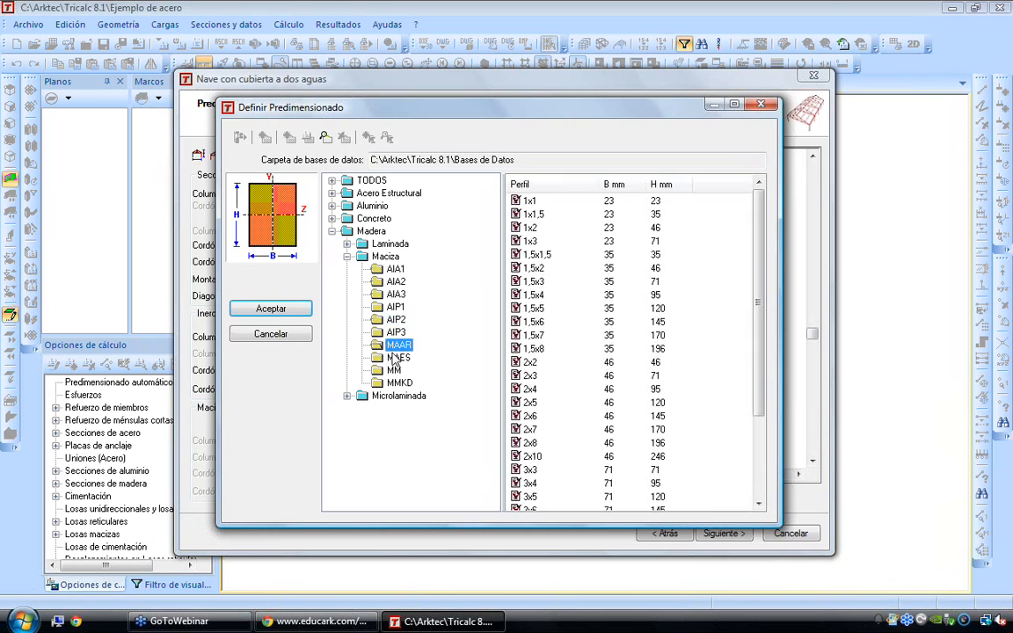
pyautogui.click(397, 381)
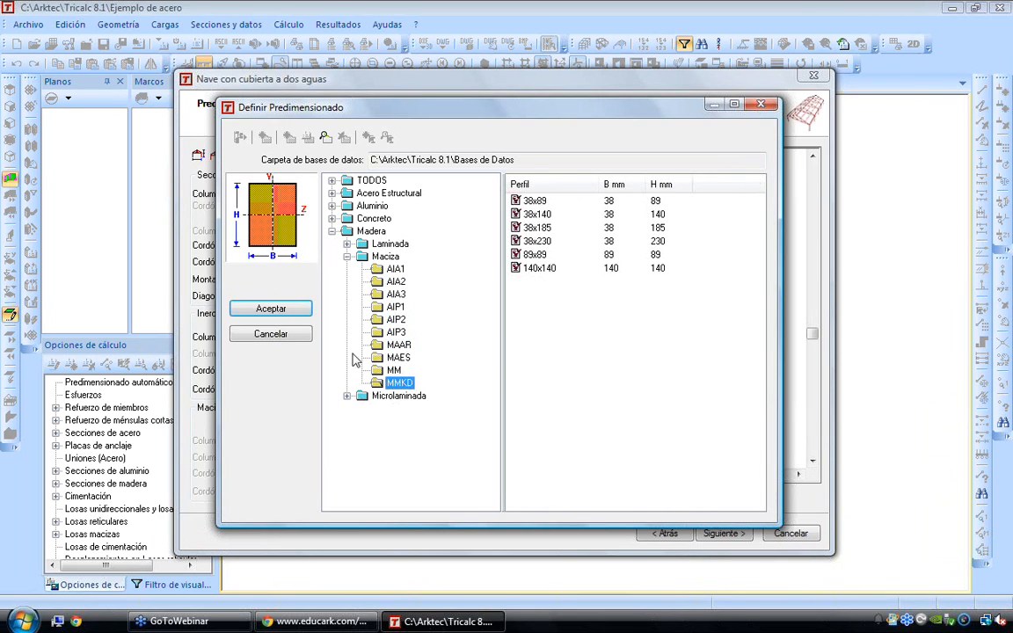
pyautogui.click(347, 244)
pyautogui.click(398, 268)
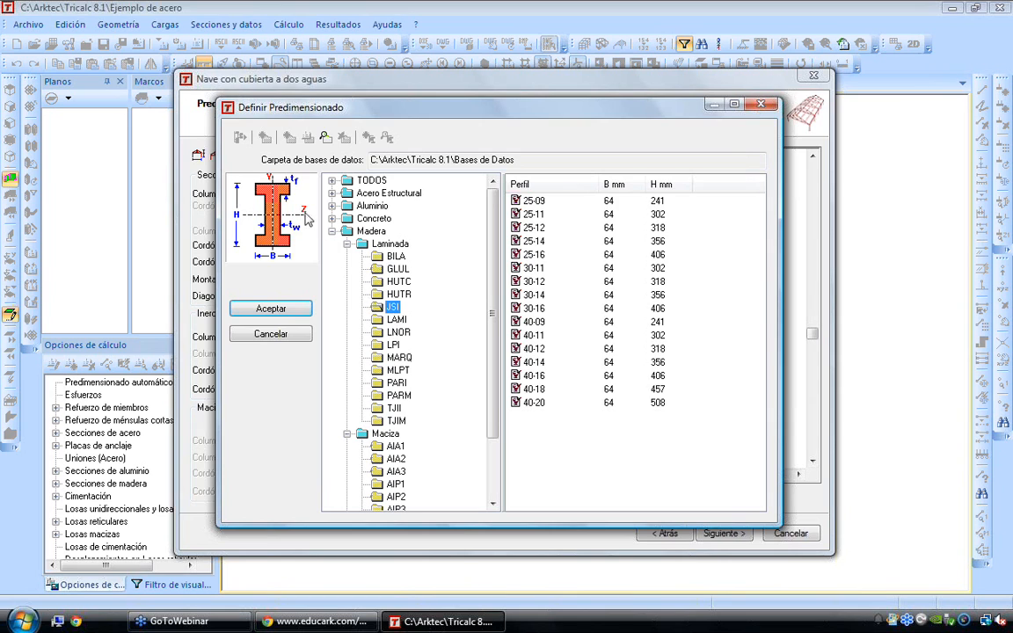
# Examine the Concreto sections, viewing the CONC, TH23, TH25 and circular CIR series
pyautogui.click(332, 218)
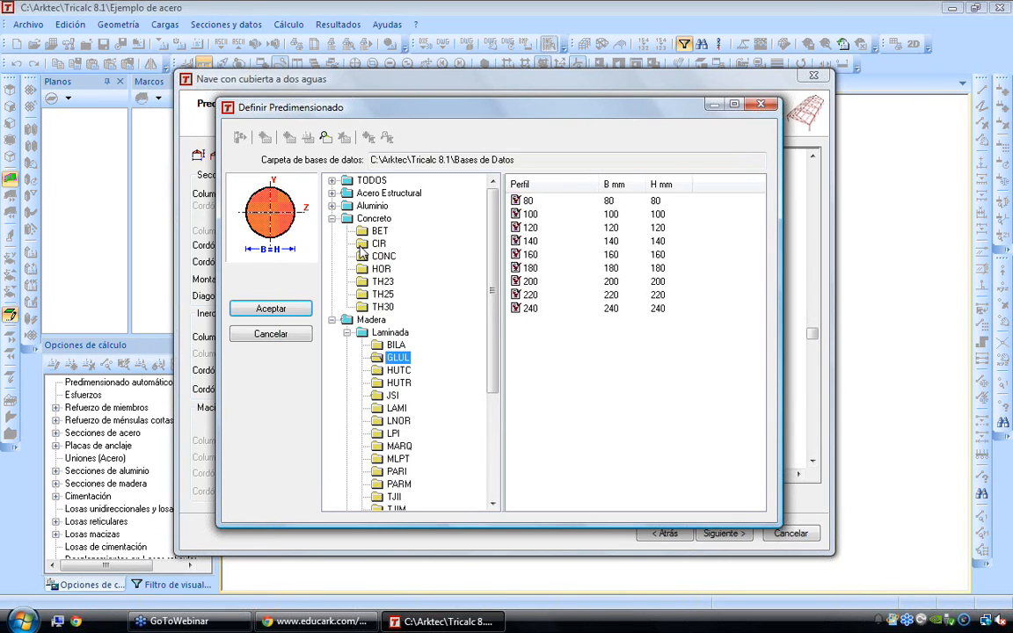
pyautogui.click(361, 256)
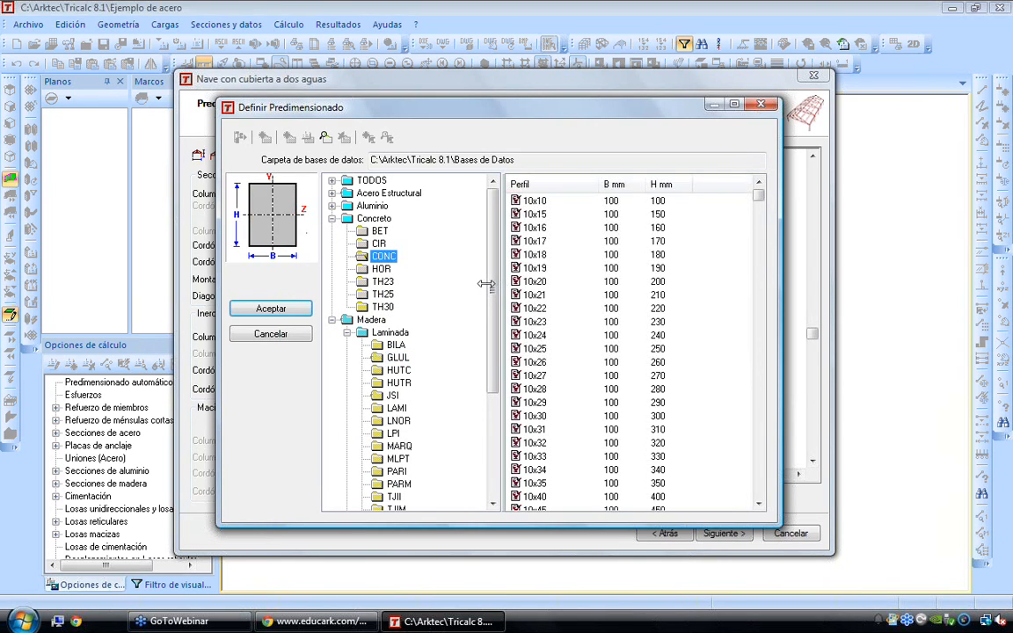
pyautogui.click(382, 282)
pyautogui.click(383, 295)
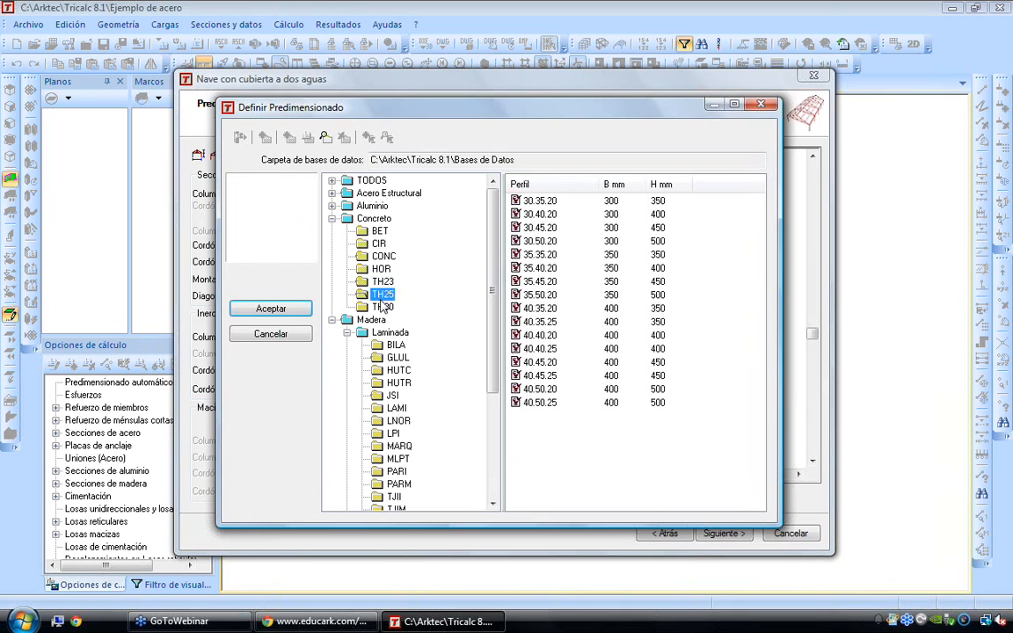
pyautogui.click(378, 244)
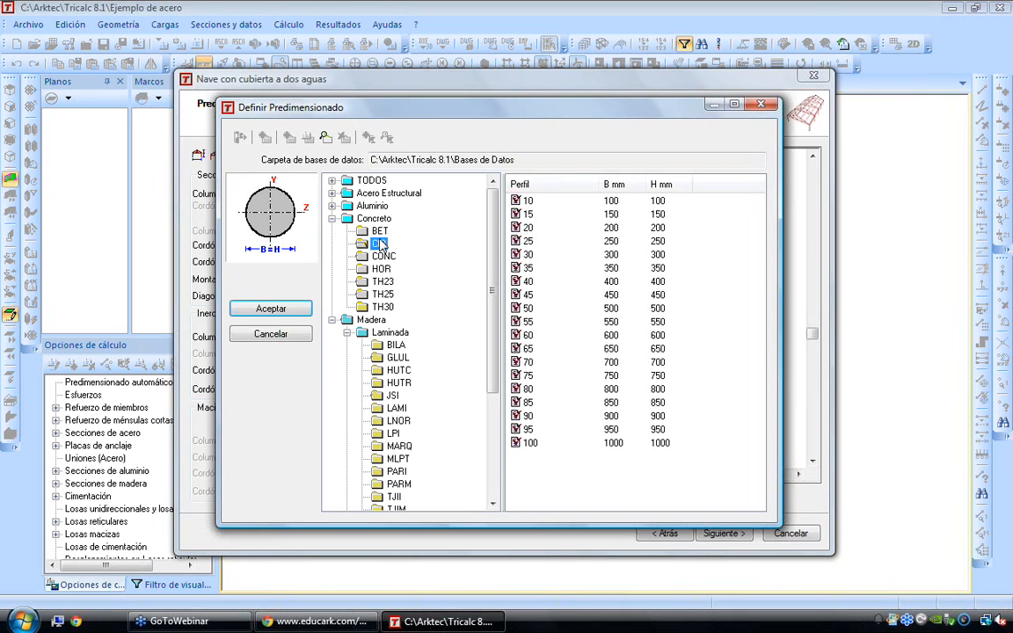
# Examine the Aluminio sections from ALUSTOCK, viewing the L2AL and T2AL series
pyautogui.click(332, 206)
pyautogui.click(348, 230)
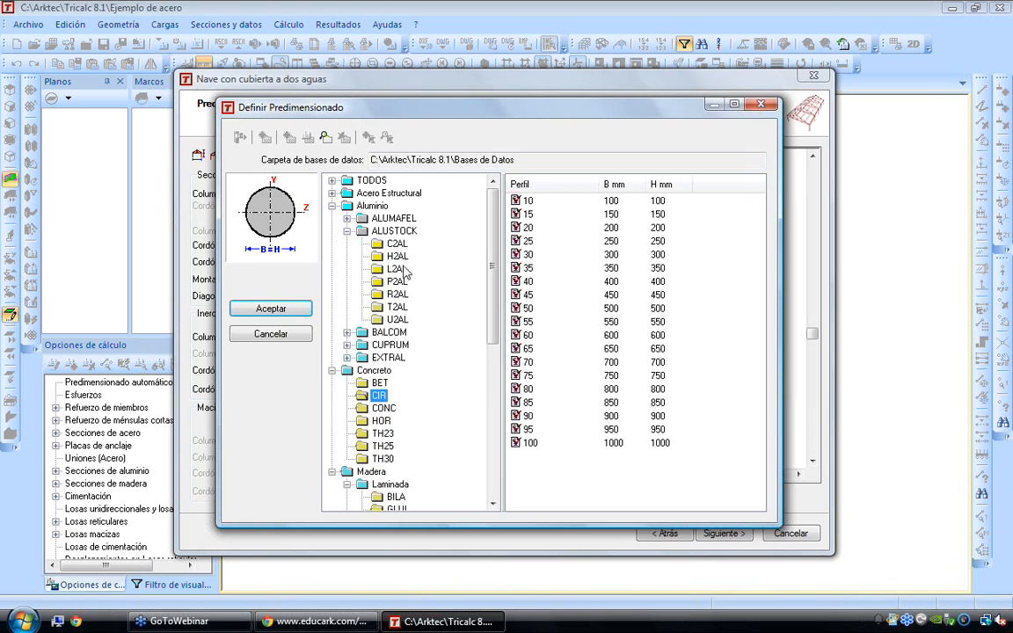
pyautogui.click(396, 268)
pyautogui.click(396, 307)
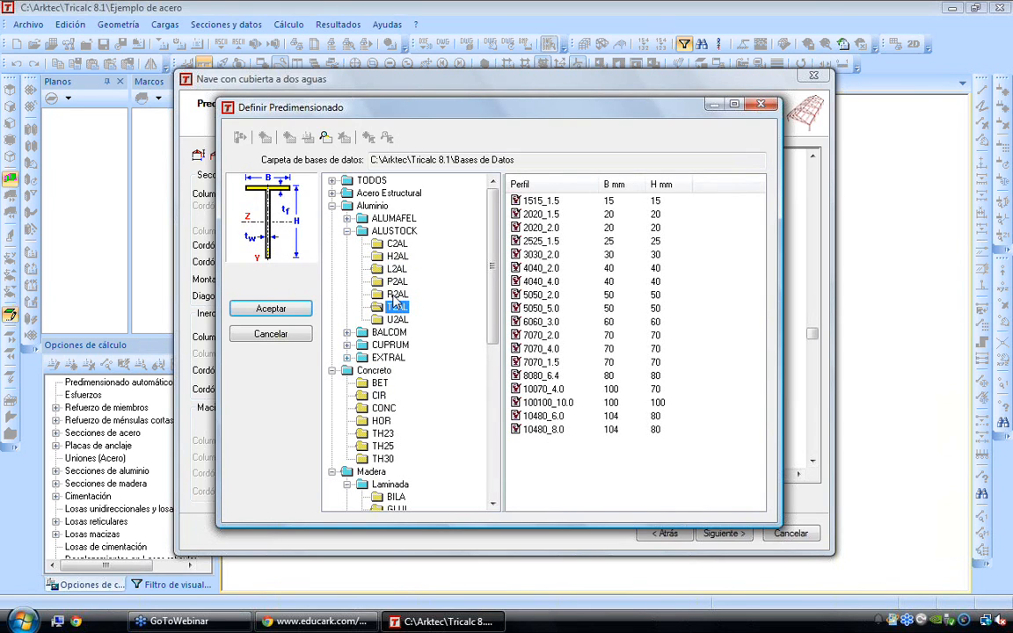
# Examine the AHMSA series under Acero Estructural, Laminados Simples, going from APSD through to IPC
pyautogui.click(333, 193)
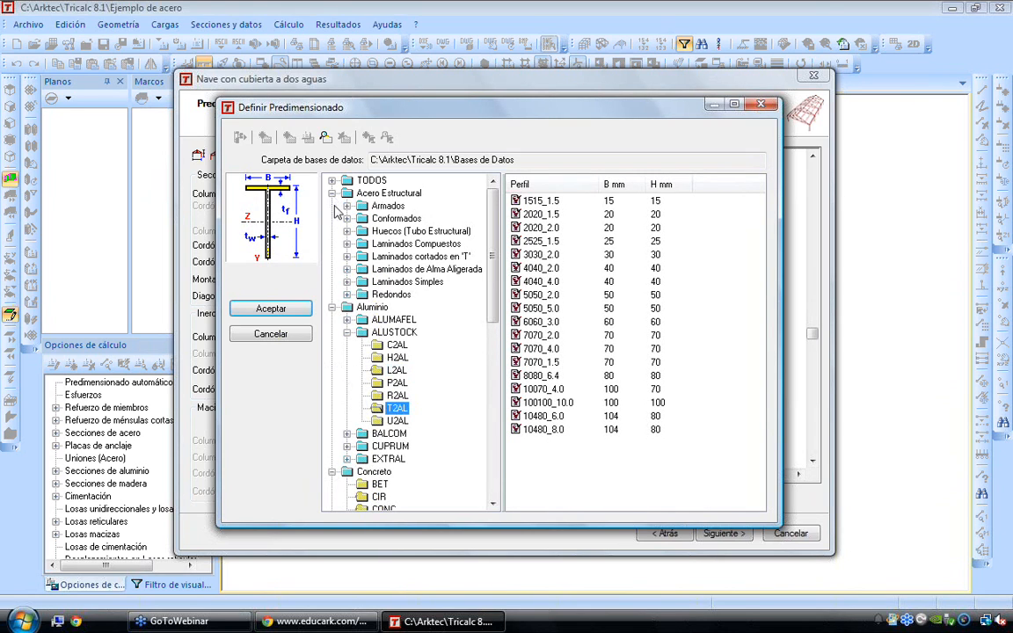
pyautogui.click(347, 282)
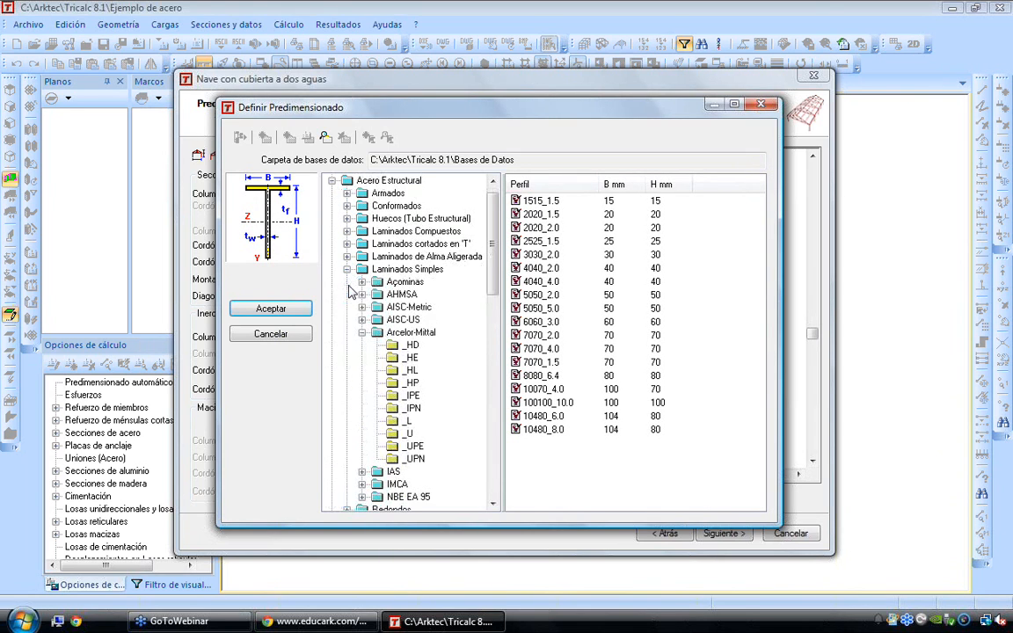
pyautogui.click(361, 332)
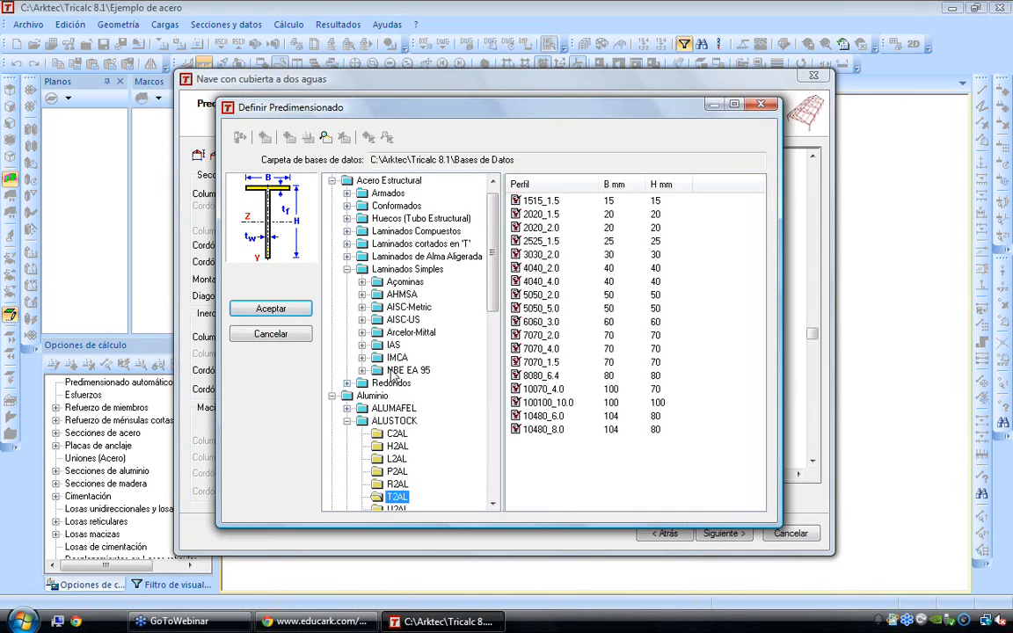
pyautogui.click(362, 294)
pyautogui.click(410, 307)
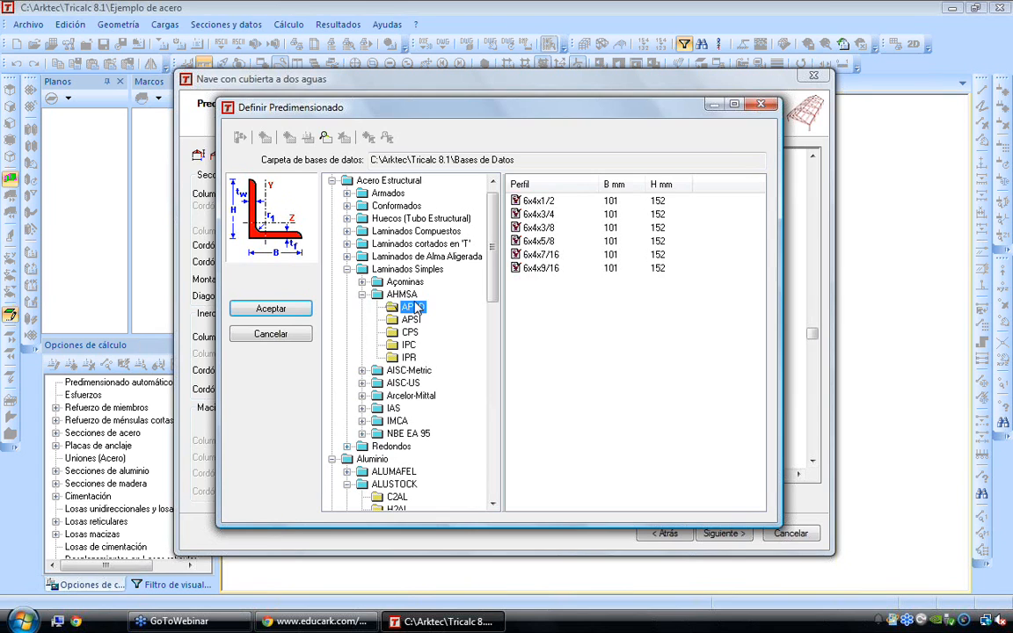
pyautogui.press('Down')
pyautogui.press('Down')
pyautogui.press('Down')
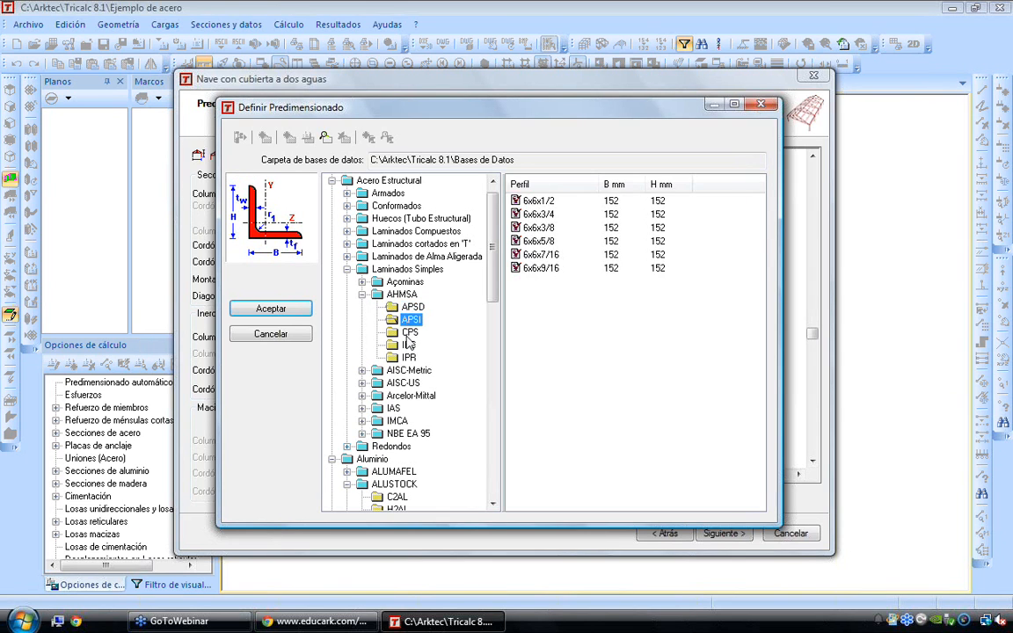
# Examine the Açominas series AM_L, AM_I and AM_H, and collapse the Açominas and AHMSA groups
pyautogui.click(361, 282)
pyautogui.click(411, 303)
pyautogui.click(412, 318)
pyautogui.click(413, 331)
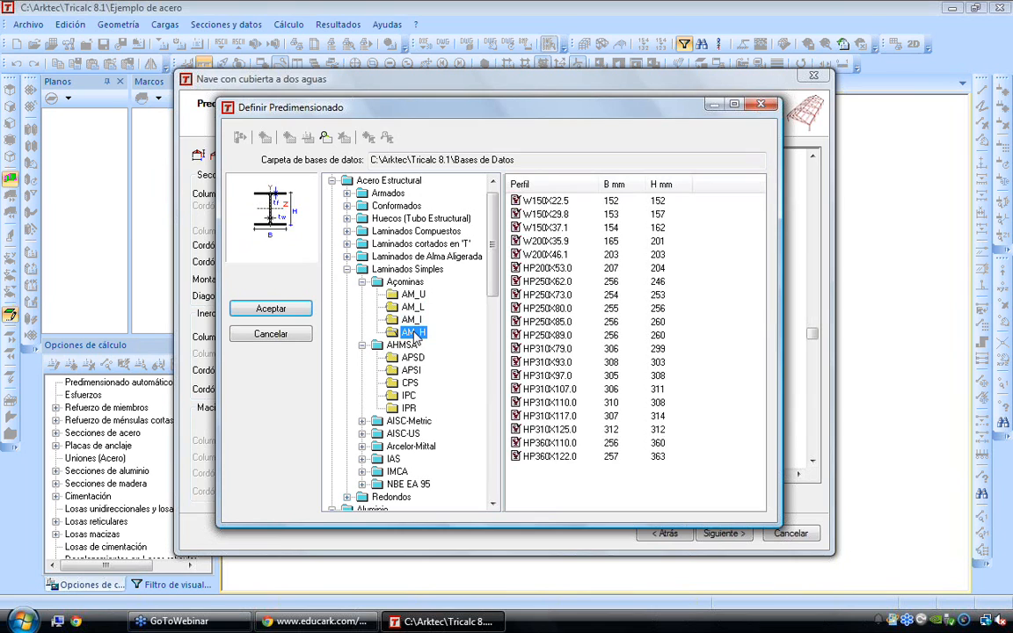
pyautogui.click(361, 282)
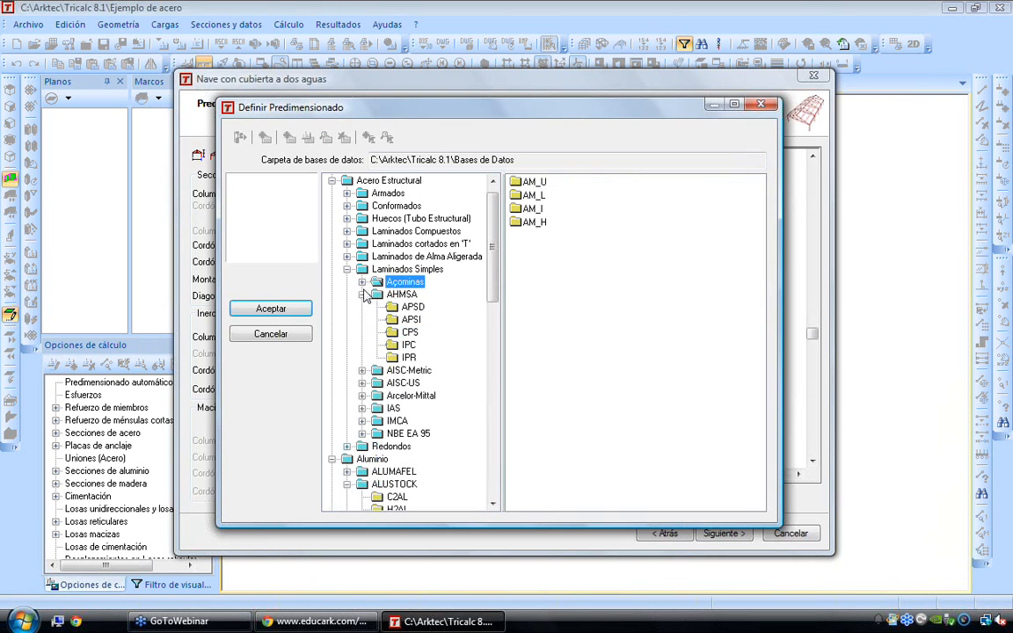
pyautogui.click(363, 294)
# Examine the simple rolled Arcelor-Mittal sections, viewing the _HE, _HP, _IPN and _U series
pyautogui.click(362, 333)
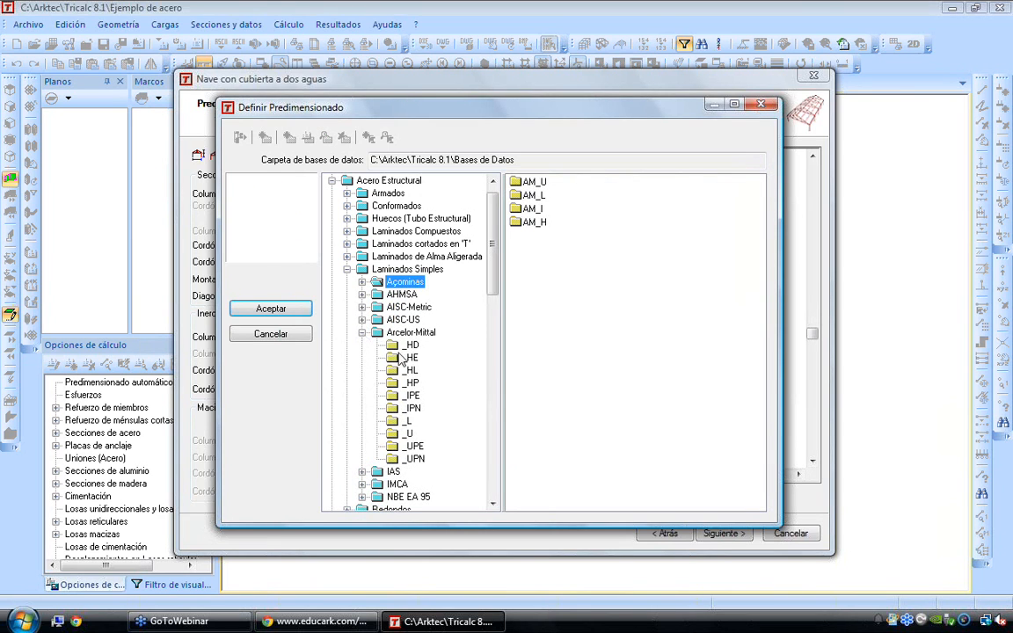
pyautogui.click(410, 359)
pyautogui.click(411, 383)
pyautogui.click(407, 410)
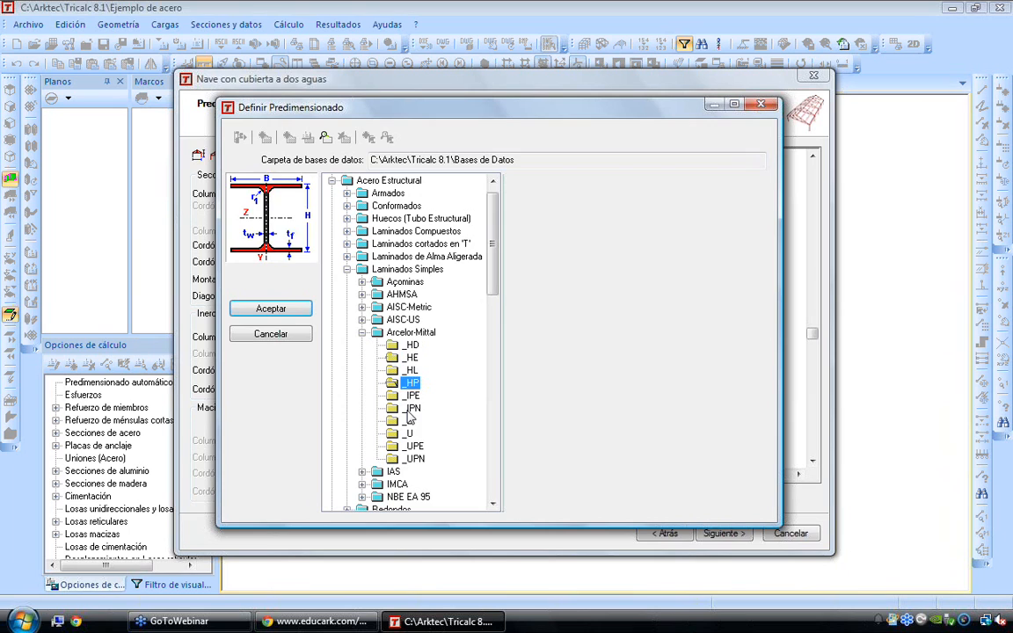
pyautogui.click(404, 435)
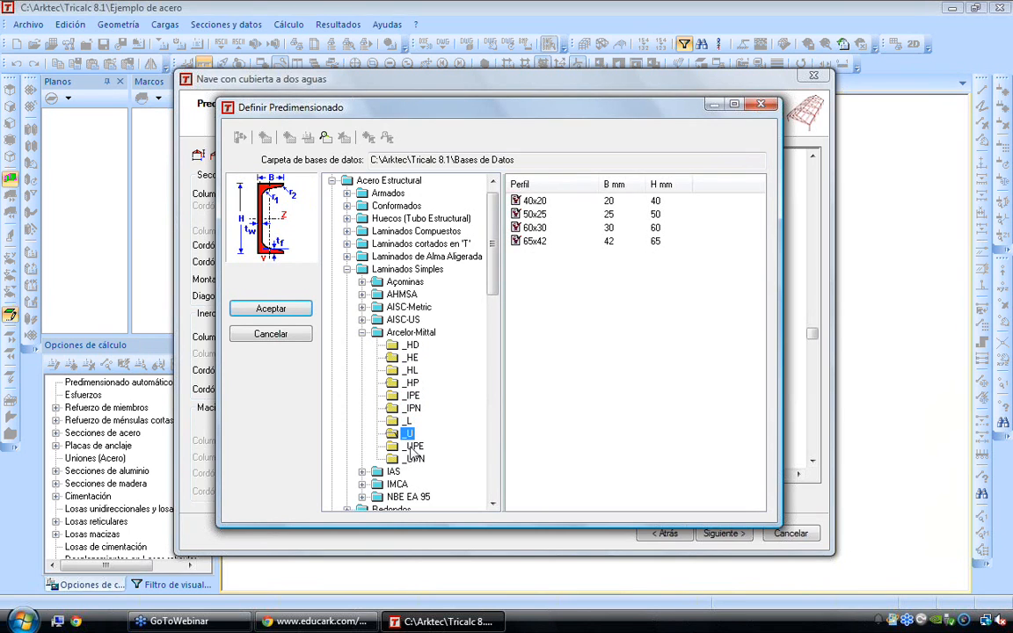
# Collapse the Arcelor-Mittal group and examine the AISC-US series W_, MC_ and HP_
pyautogui.click(361, 333)
pyautogui.click(361, 320)
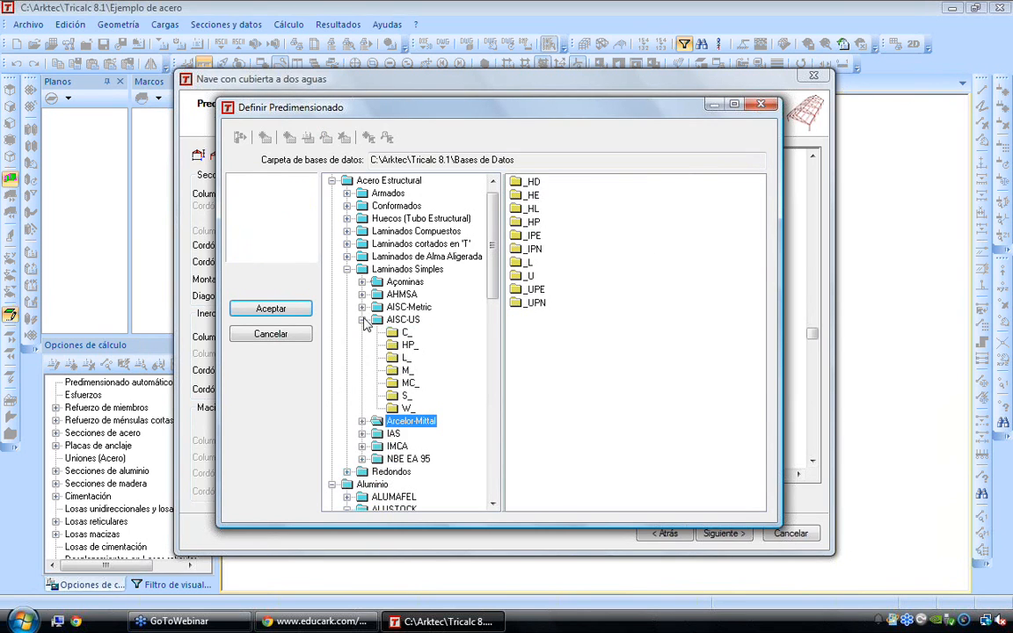
pyautogui.click(407, 408)
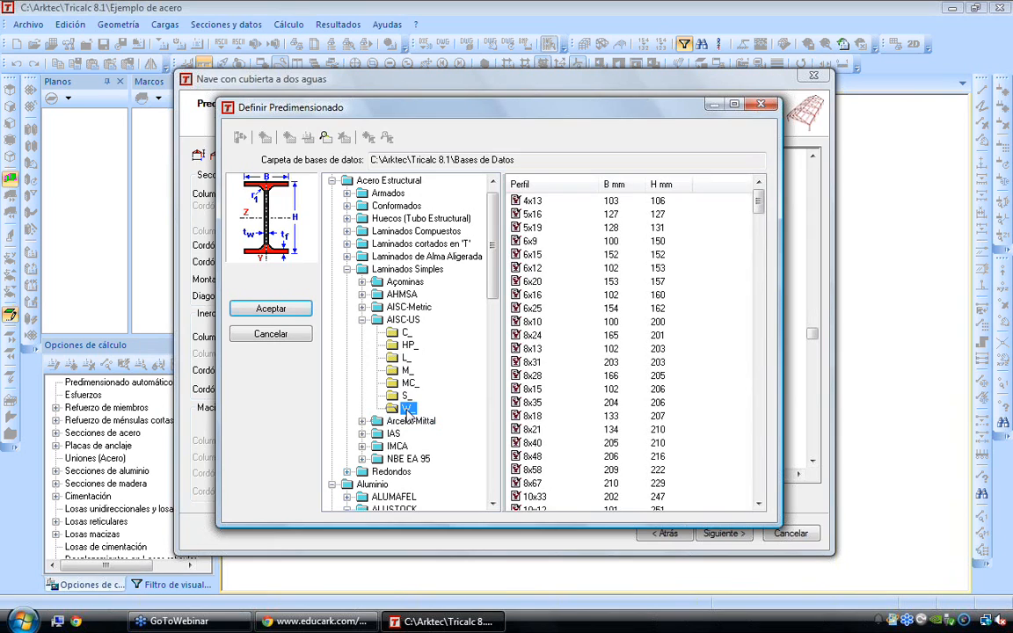
pyautogui.click(408, 382)
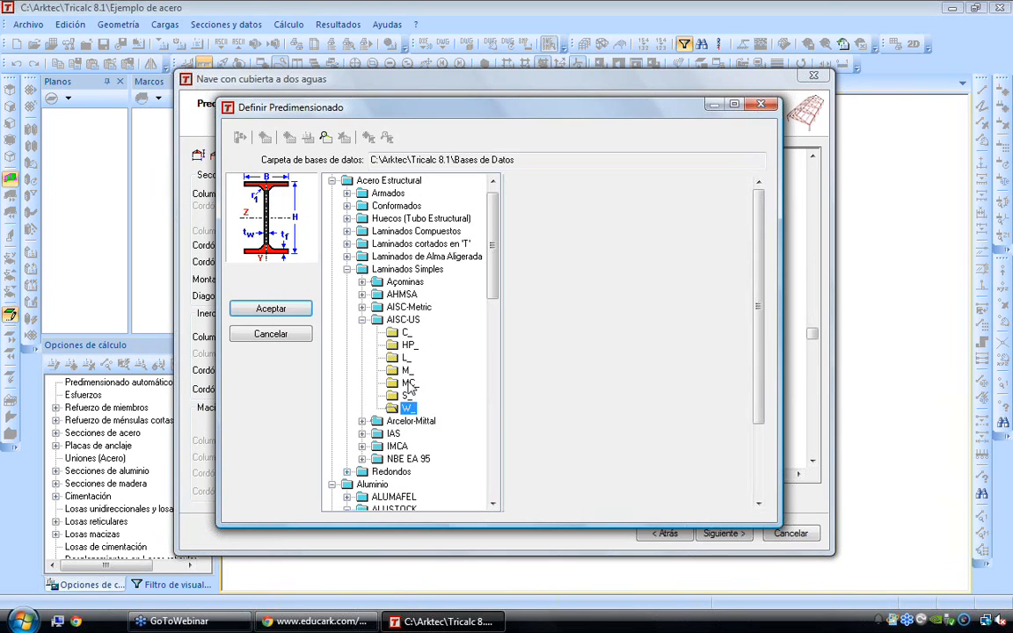
pyautogui.click(410, 344)
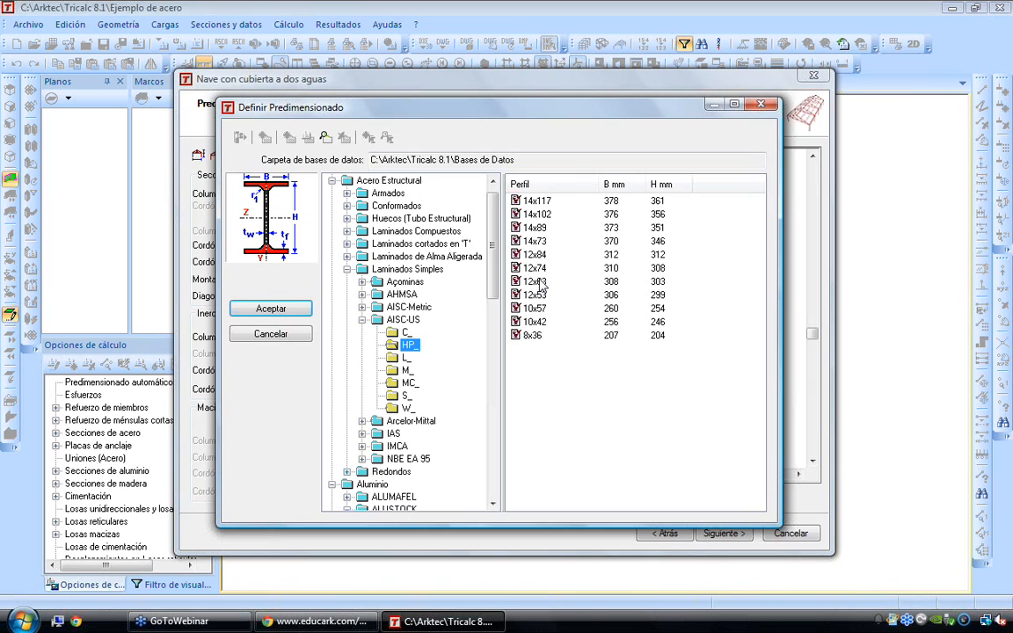
# Examine the Arcelor-Mittal series under Laminados de Alma Aligerada, including IPE_H, HE_H, HL_H, HE_O and HE_C
pyautogui.click(347, 256)
pyautogui.click(403, 320)
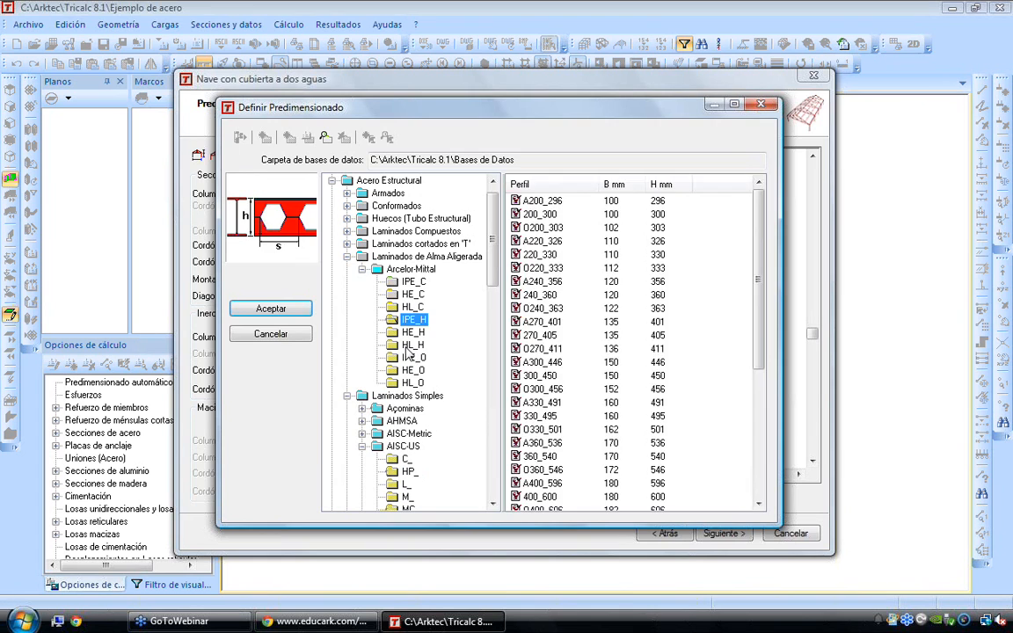
pyautogui.click(411, 332)
pyautogui.click(412, 345)
pyautogui.click(411, 373)
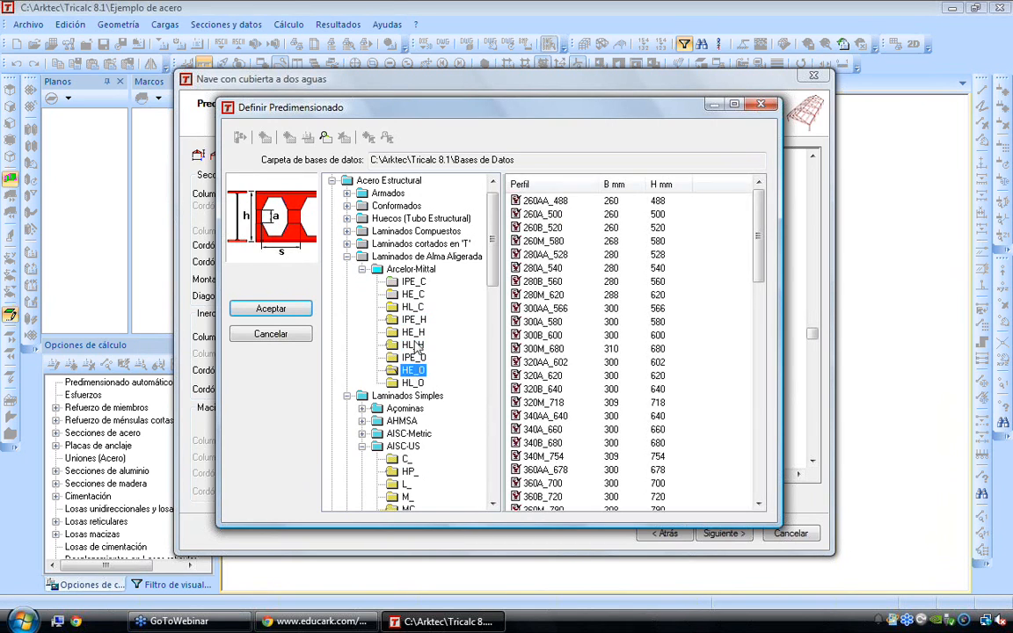
pyautogui.click(416, 346)
pyautogui.click(416, 295)
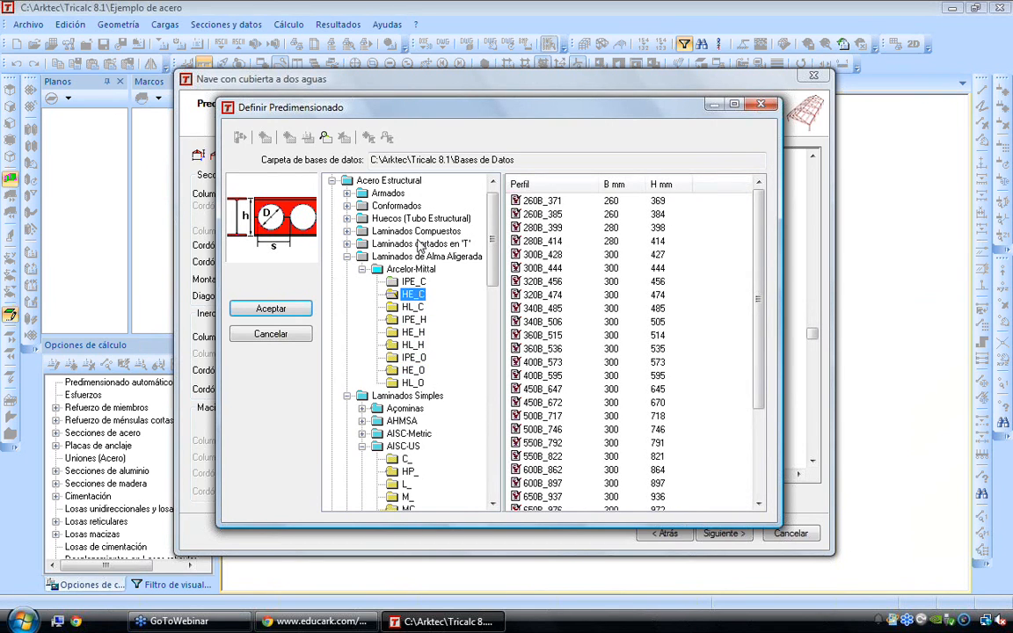
# Examine the Laminados cortados en 'T' and Laminados Compuestos groups, including the AISC-US double angles and Arcelor-Mittal UPNI_18 and 2HE series
pyautogui.click(346, 243)
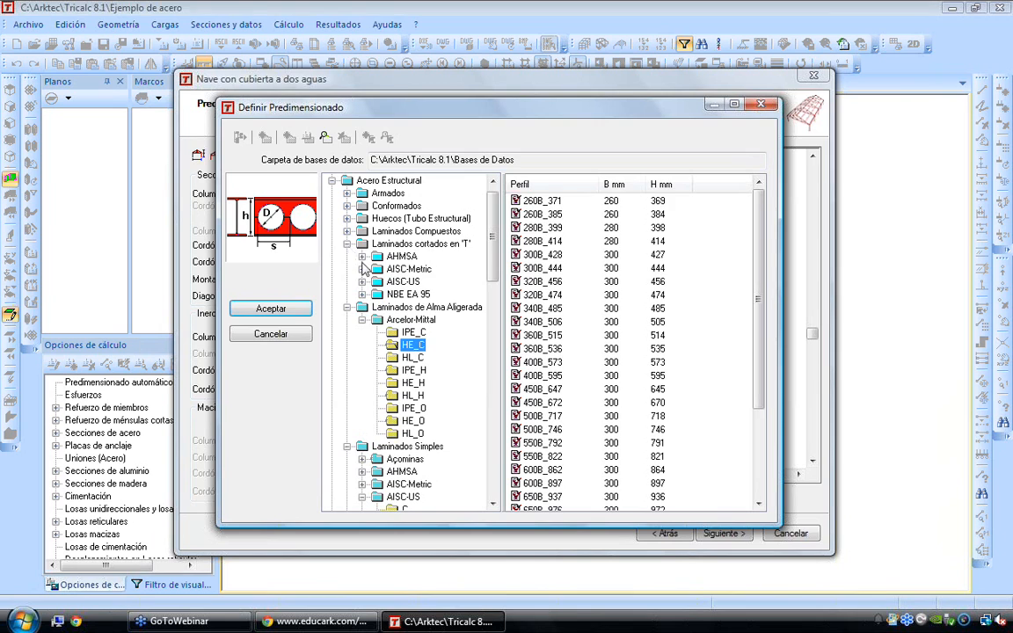
pyautogui.click(348, 231)
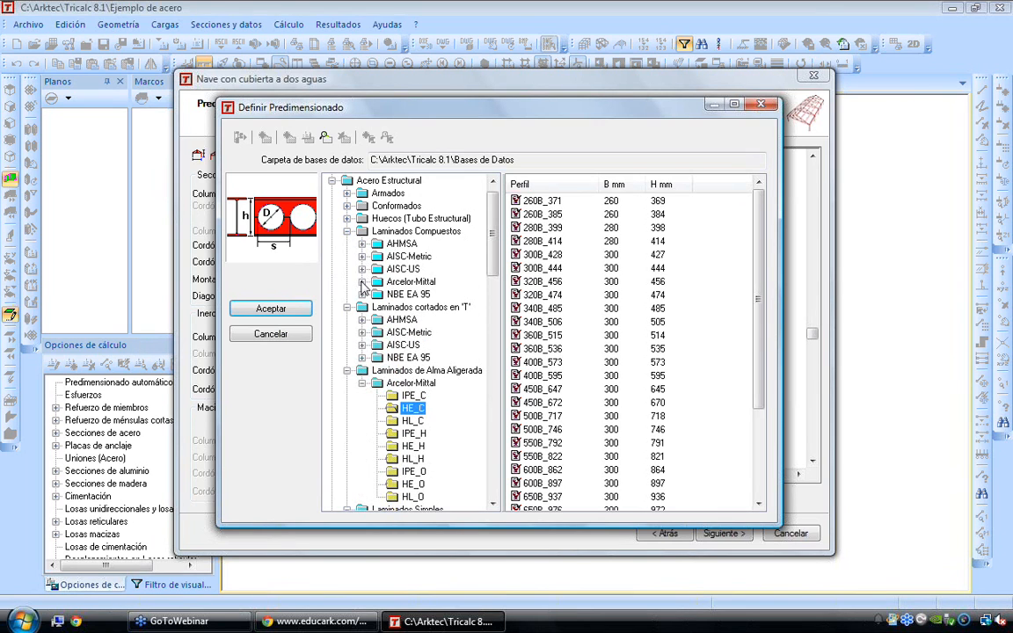
pyautogui.click(361, 269)
pyautogui.click(410, 294)
pyautogui.click(411, 307)
pyautogui.click(362, 320)
pyautogui.click(408, 334)
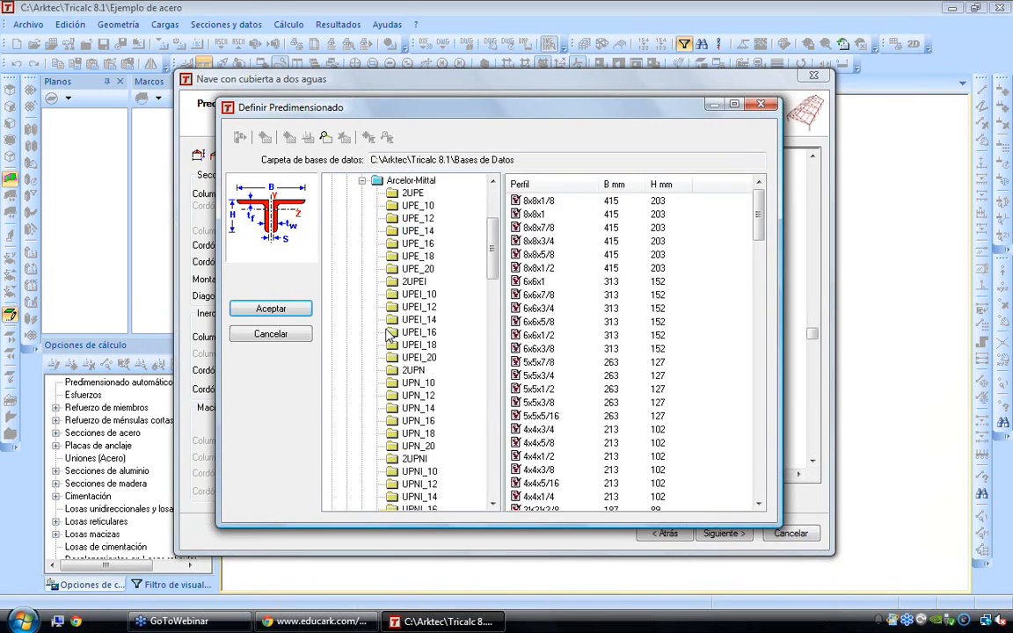
pyautogui.scroll(-3, 441, 355)
pyautogui.click(420, 409)
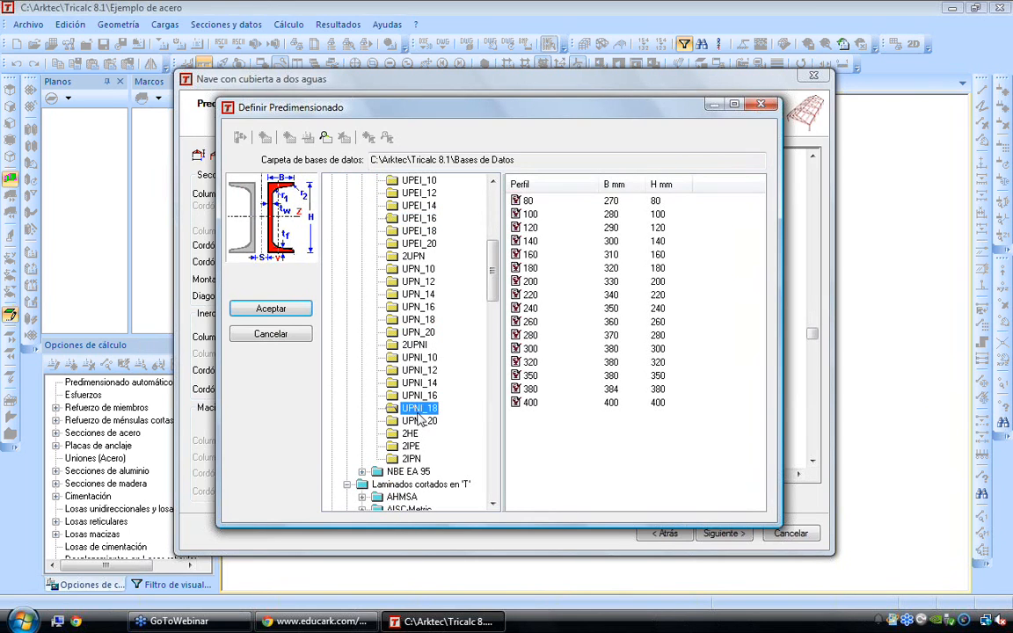
pyautogui.click(410, 435)
pyautogui.scroll(6, 378, 242)
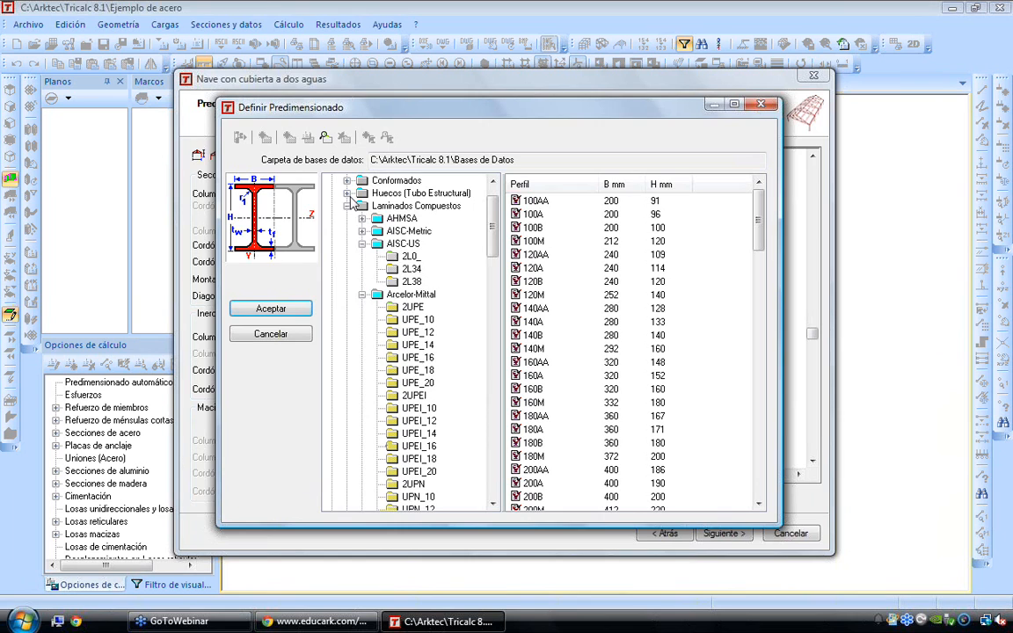
# Examine the AISC-US hollow sections under Huecos (Tubo Estructural), viewing the P_, PXX_ and TSR_ series
pyautogui.click(347, 192)
pyautogui.click(361, 218)
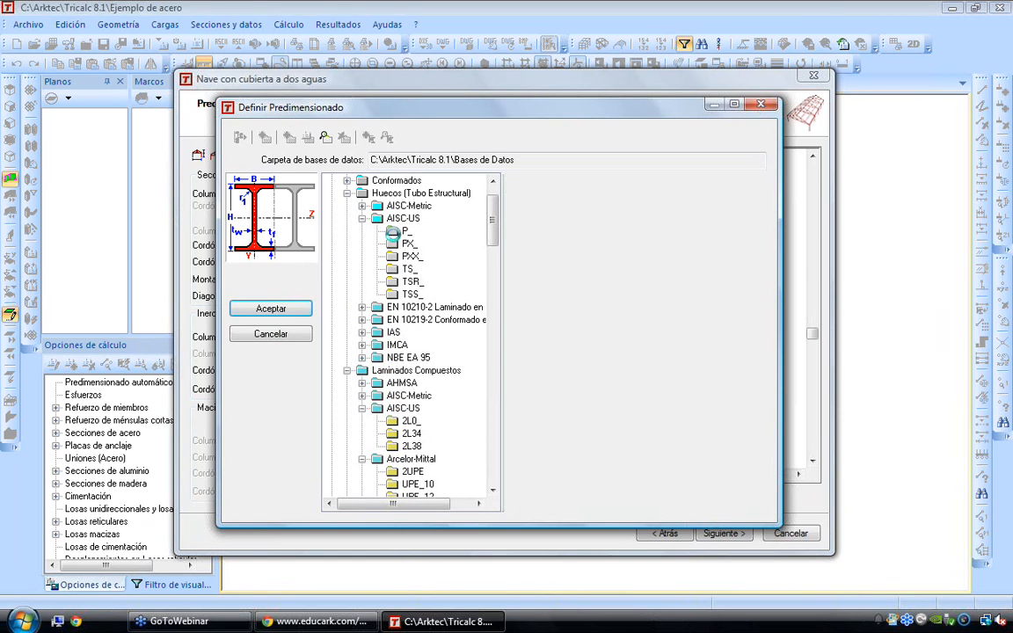
pyautogui.click(405, 230)
pyautogui.click(410, 255)
pyautogui.click(411, 281)
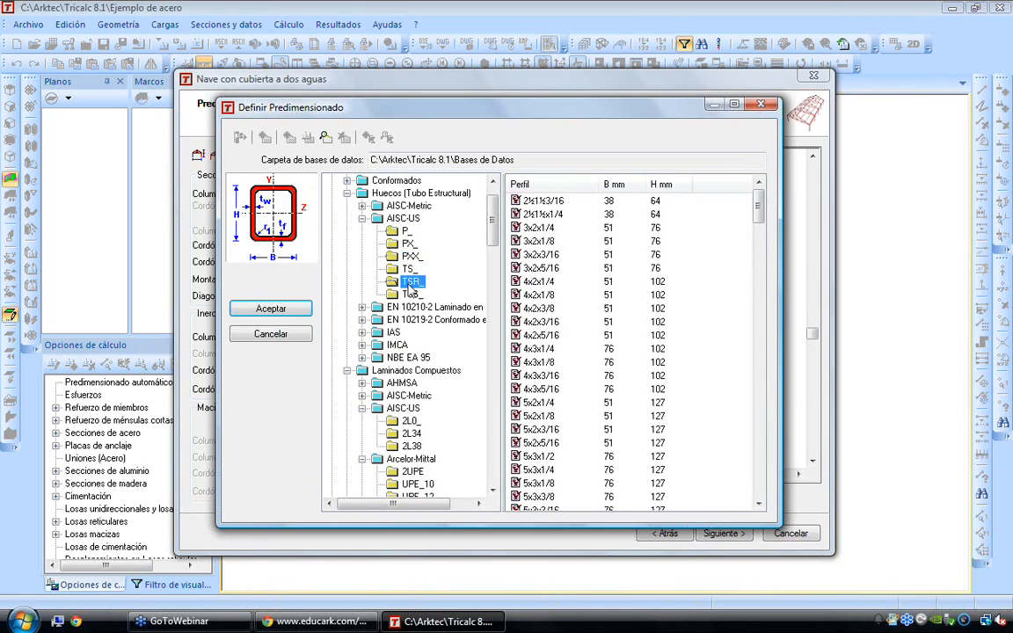
# Examine the NBE EA 95 cold-formed series under Conformados, including _CF, _UF, _LF and _2CF_50, and close the section database without choosing a profile
pyautogui.scroll(1, 407, 285)
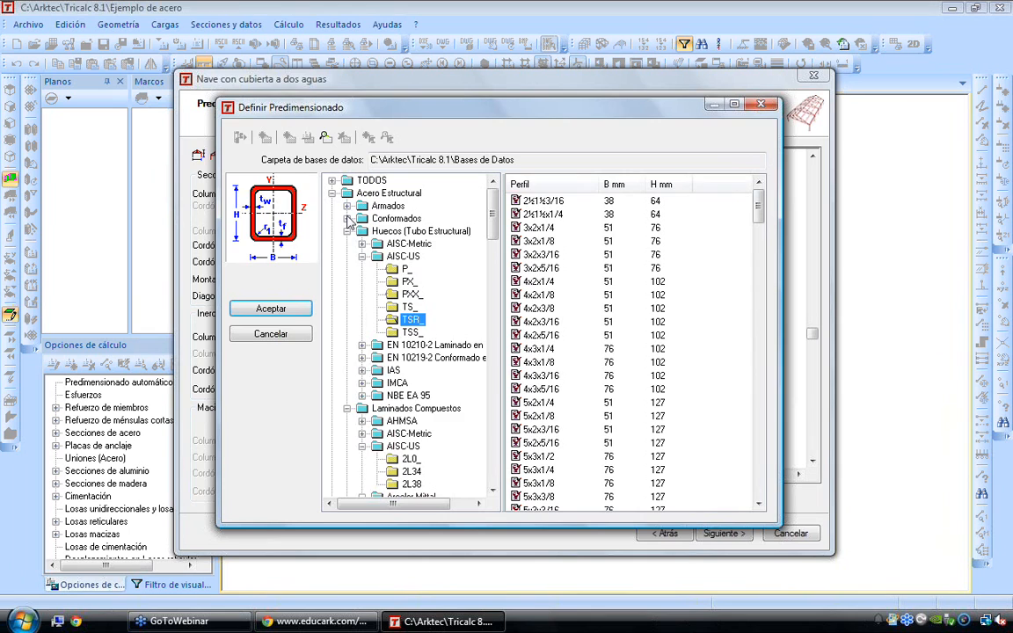
pyautogui.click(347, 218)
pyautogui.click(362, 244)
pyautogui.click(408, 282)
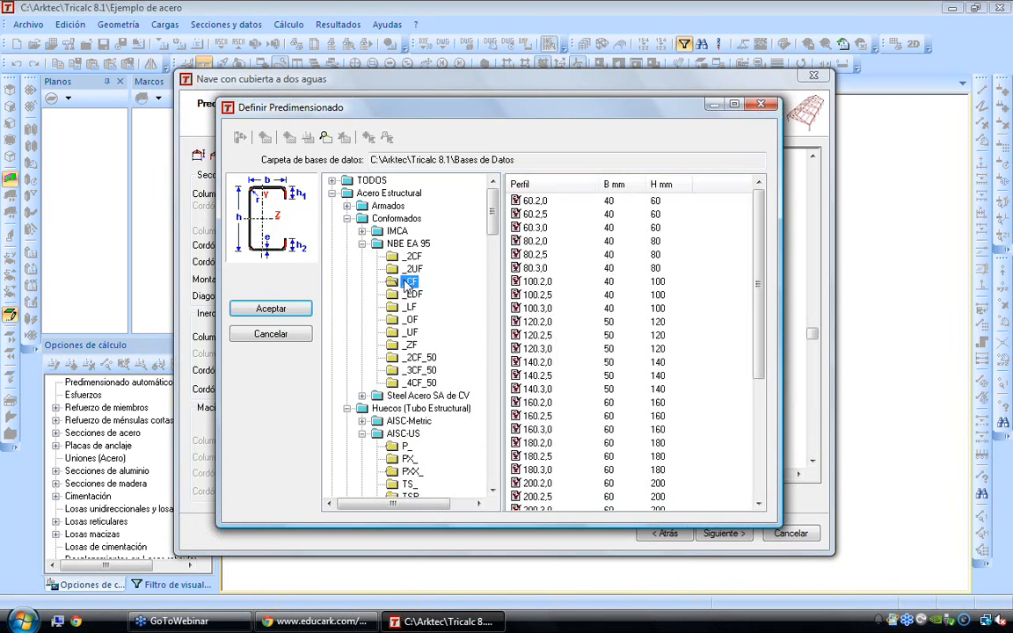
pyautogui.click(407, 320)
pyautogui.click(407, 331)
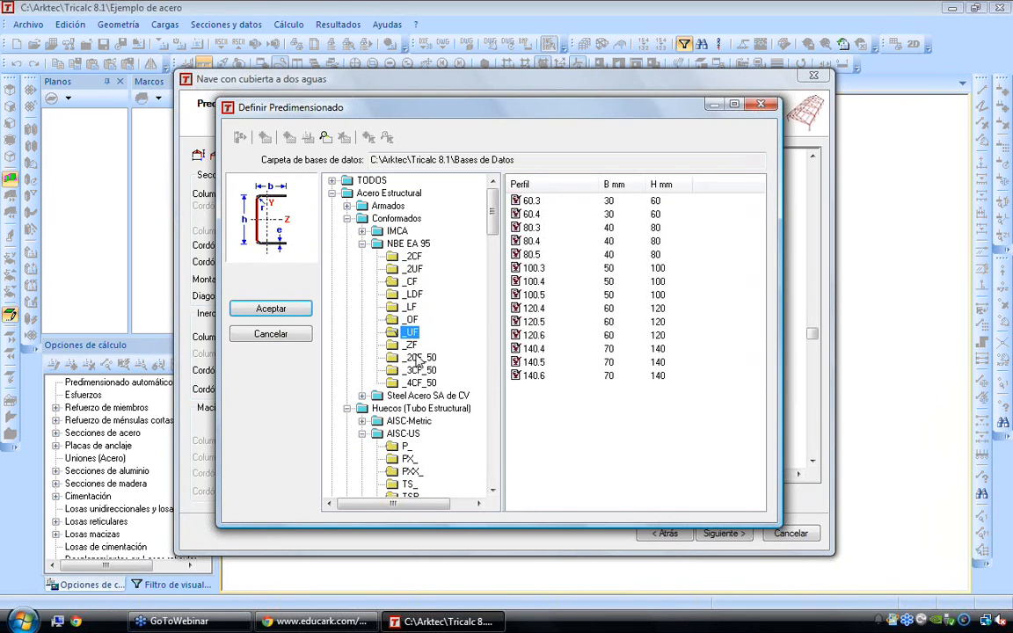
pyautogui.click(419, 358)
pyautogui.click(408, 332)
pyautogui.click(410, 306)
pyautogui.click(410, 282)
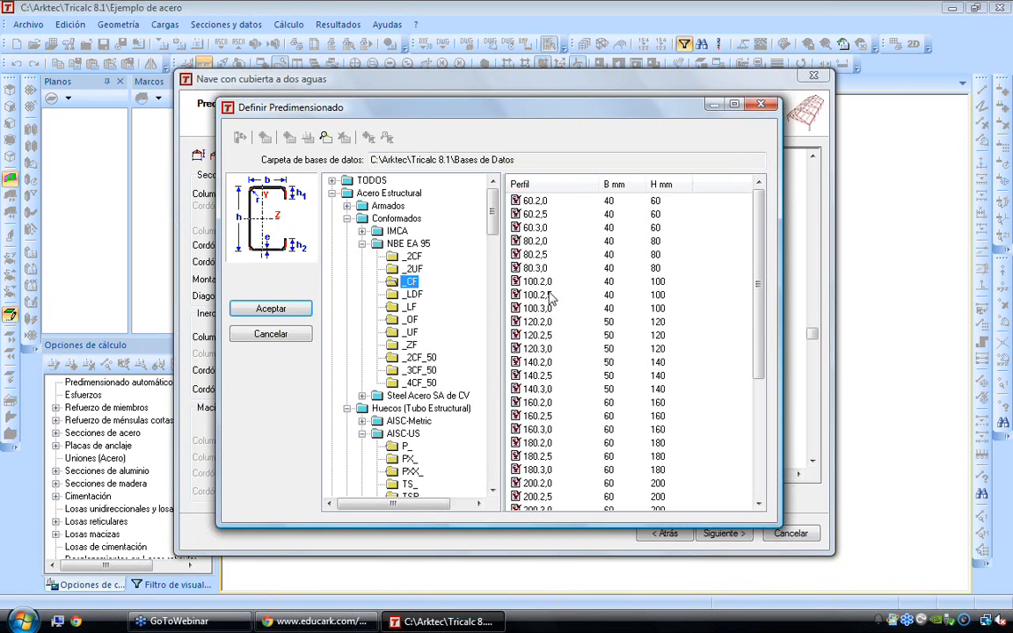
pyautogui.click(761, 105)
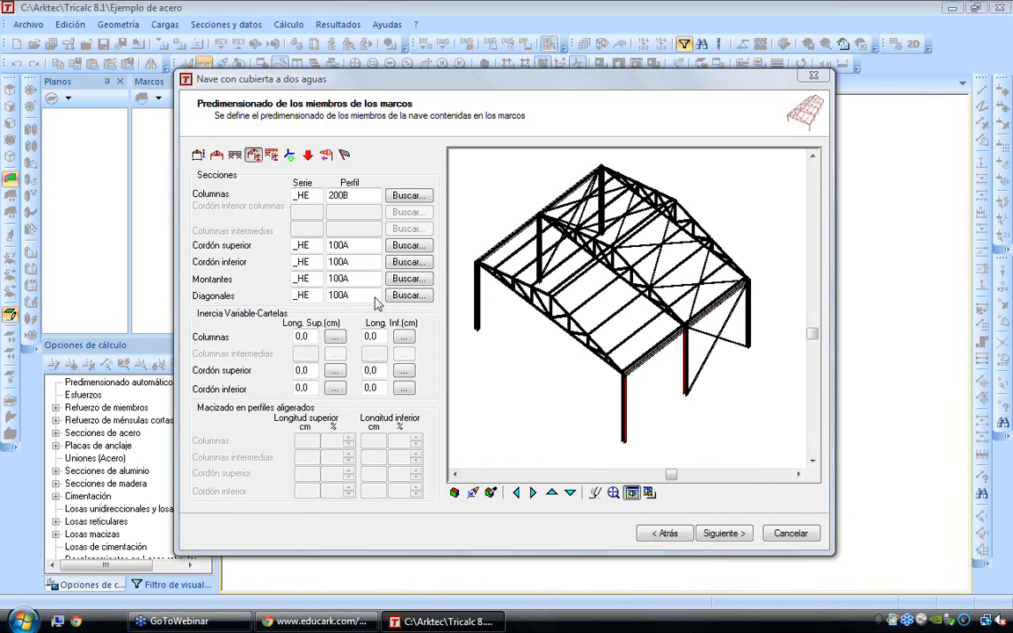
# Keep the proposed frame and longitudinal member sections and advance the wizard to Cerramientos y Cargas de cerramiento
pyautogui.click(642, 353)
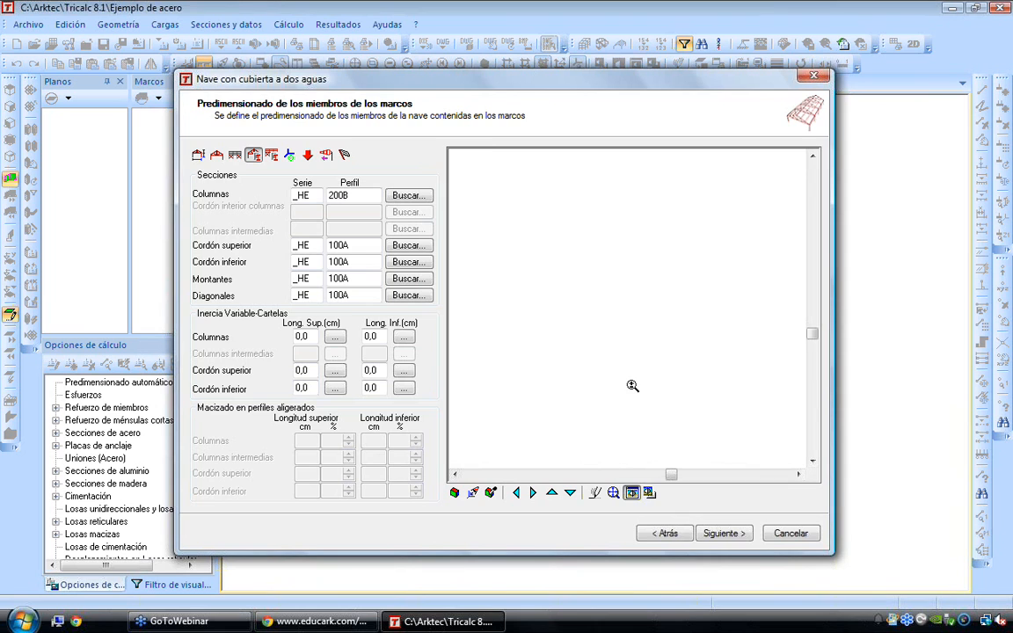
pyautogui.click(717, 534)
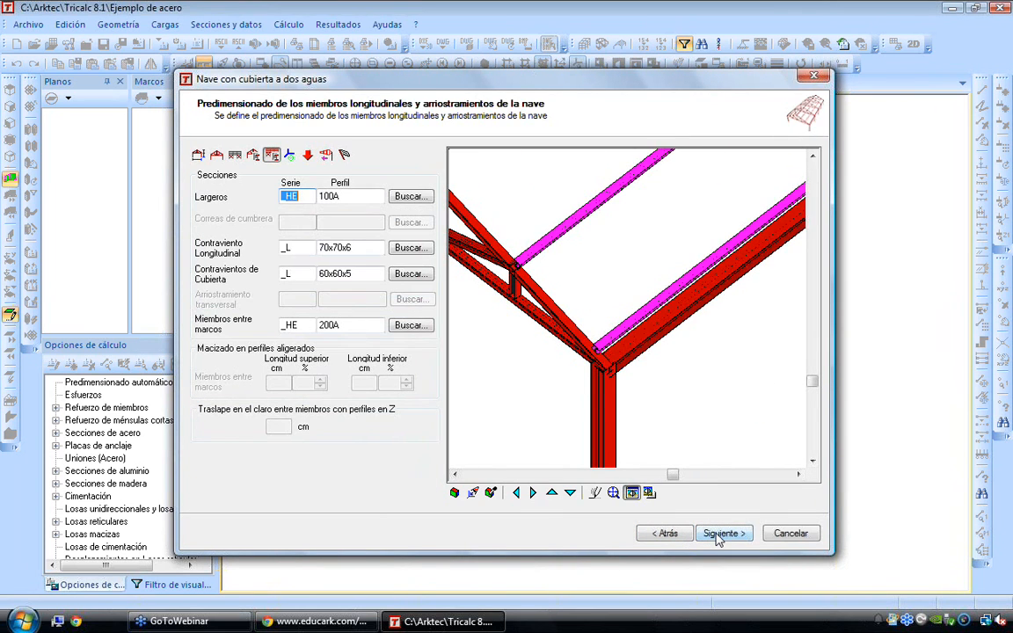
pyautogui.click(717, 534)
pyautogui.click(716, 534)
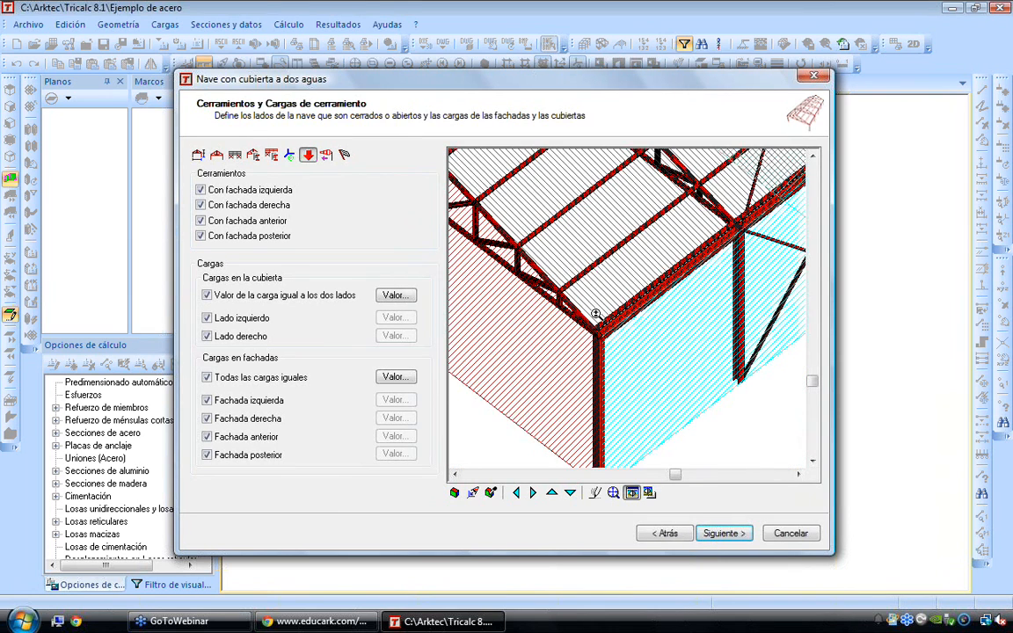
pyautogui.moveTo(601, 324); pyautogui.dragTo(613, 335, button='middle')
pyautogui.scroll(2, 607, 338)
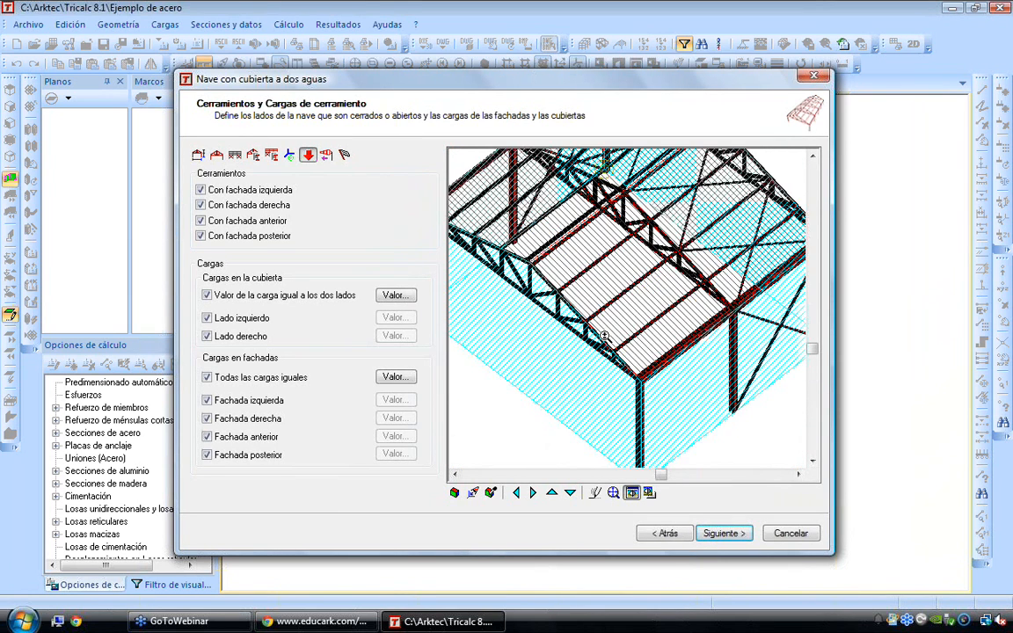
pyautogui.scroll(-2, 597, 337)
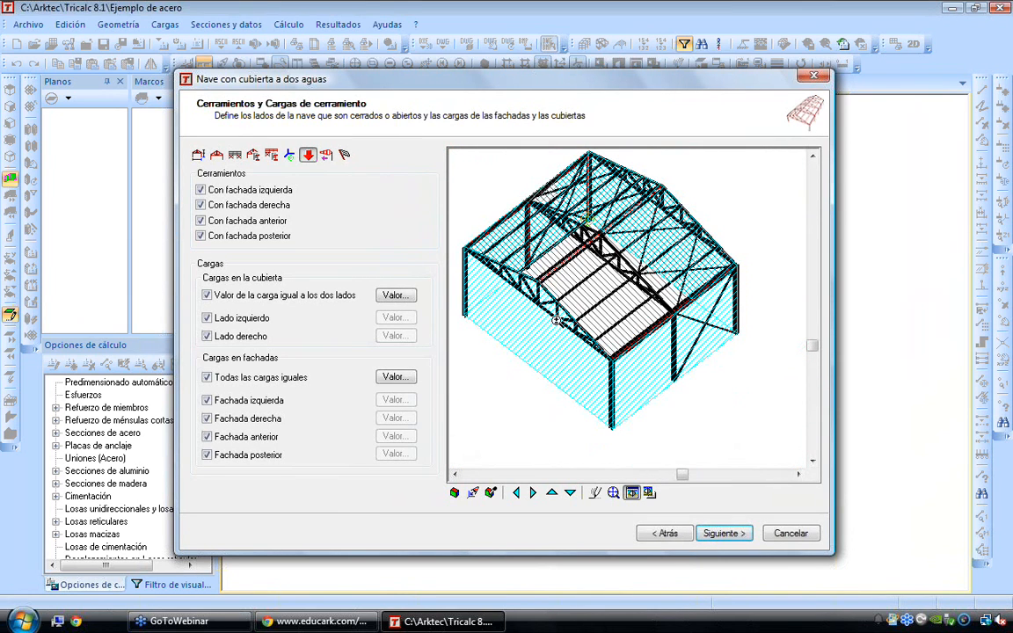
# Remove the rear, front and right façade enclosures from the hall, and restore all three
pyautogui.click(200, 235)
pyautogui.click(200, 220)
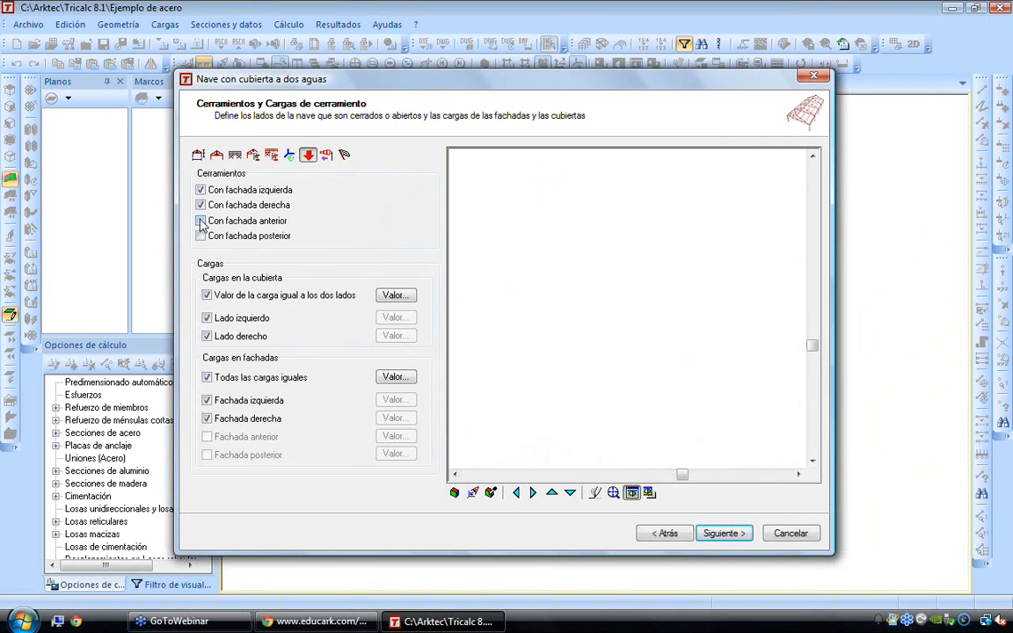
pyautogui.click(201, 206)
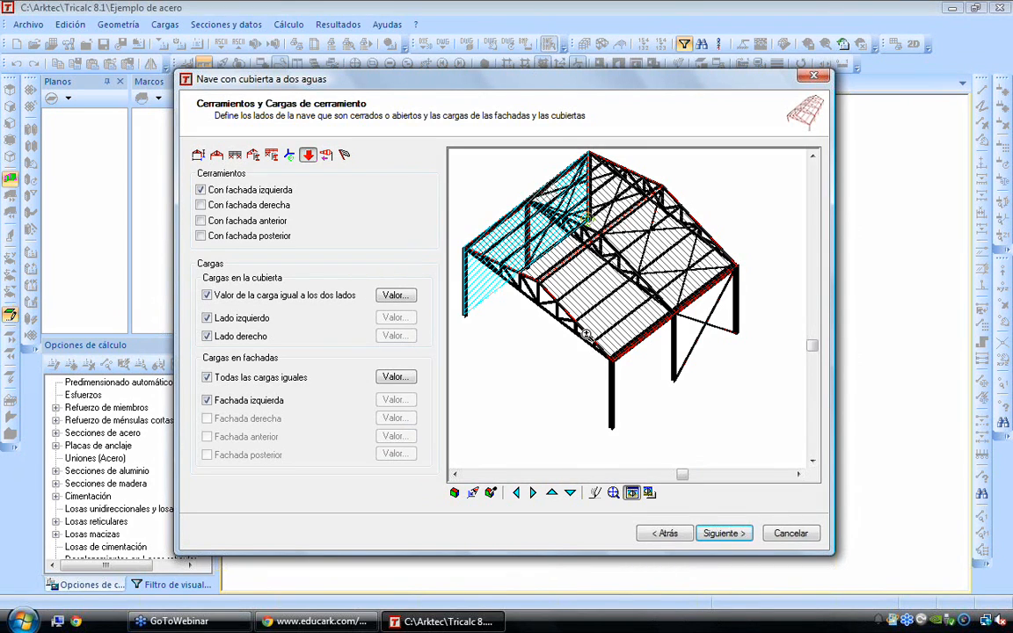
pyautogui.click(201, 205)
pyautogui.click(201, 220)
pyautogui.click(200, 237)
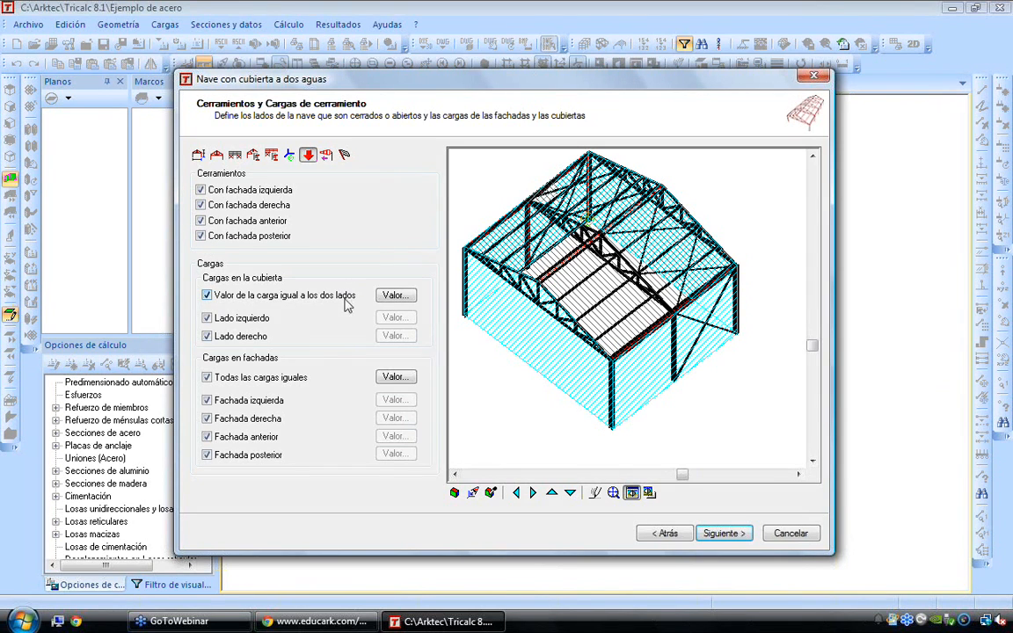
# Set the roof surface load for both sides to 1 kN/m² under the Q1 Sobrecargas condition
pyautogui.click(398, 297)
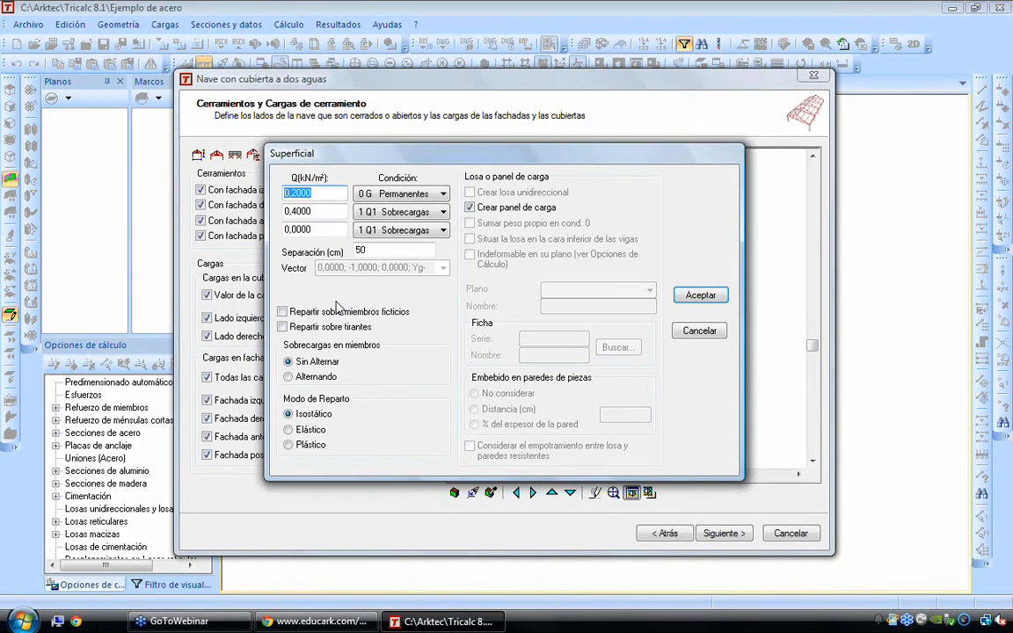
pyautogui.press('Tab')
pyautogui.press('Tab')
pyautogui.write('1')
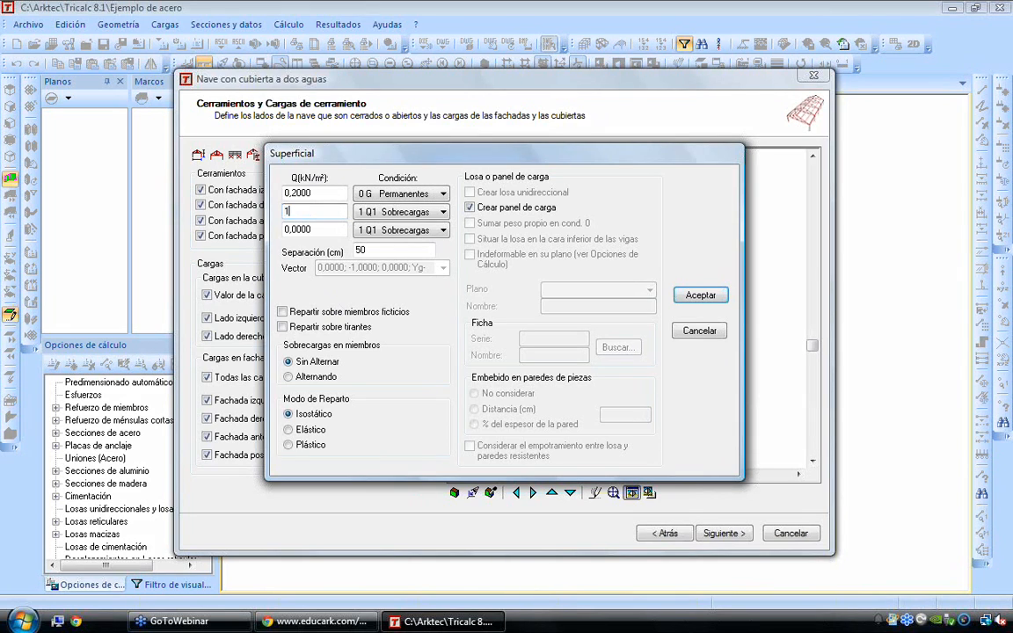
pyautogui.press('Tab')
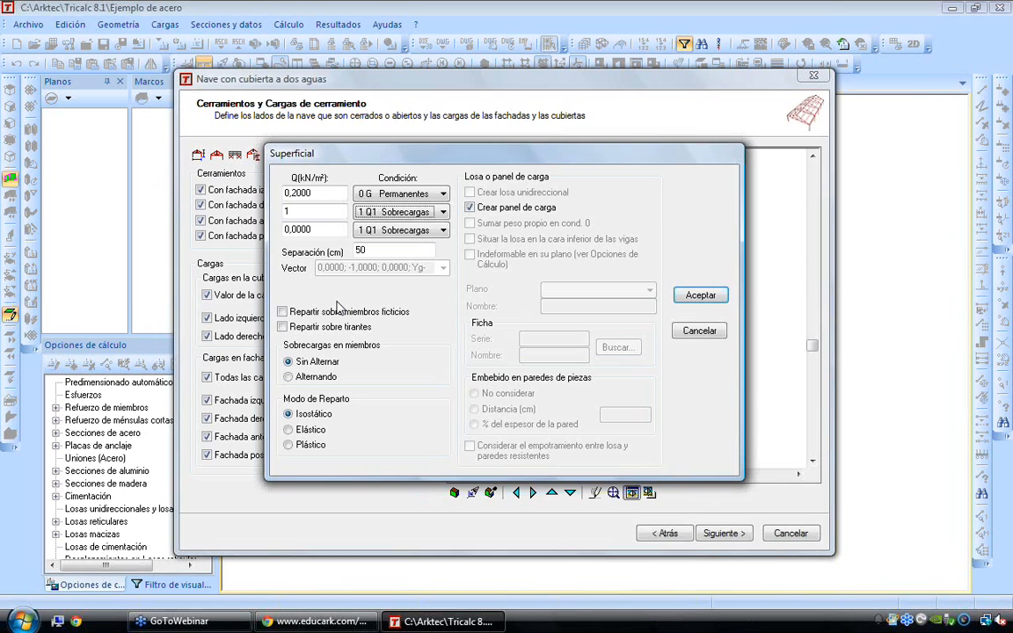
pyautogui.press('Return')
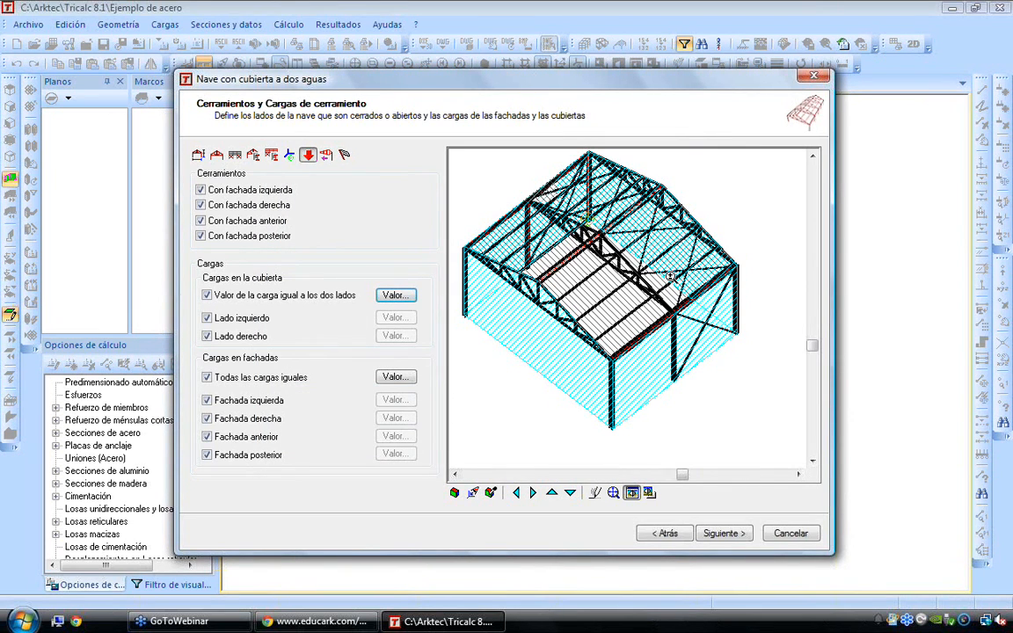
# Go to the wind loads page and enable the creation of wind panels for the hall
pyautogui.click(327, 159)
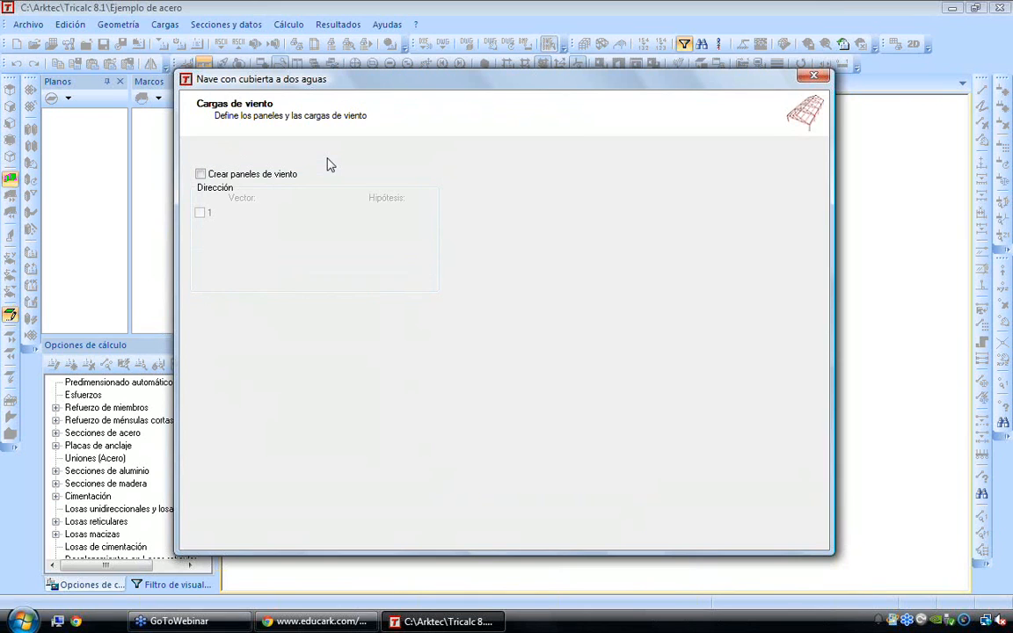
pyautogui.click(200, 174)
pyautogui.scroll(-2, 484, 266)
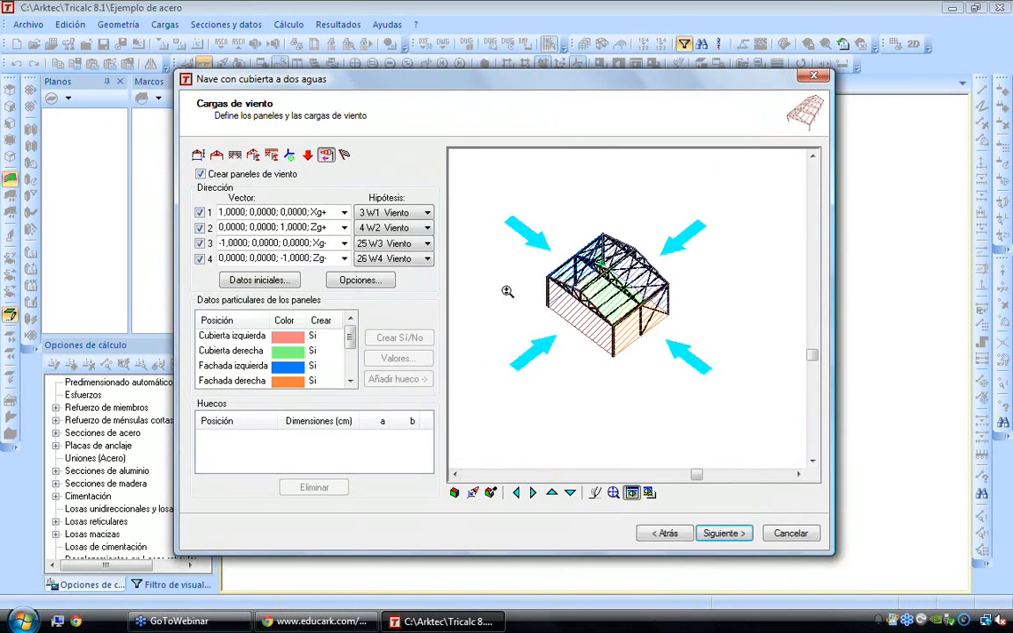
# Disable wind directions 3 and 4, and enable both again
pyautogui.click(200, 243)
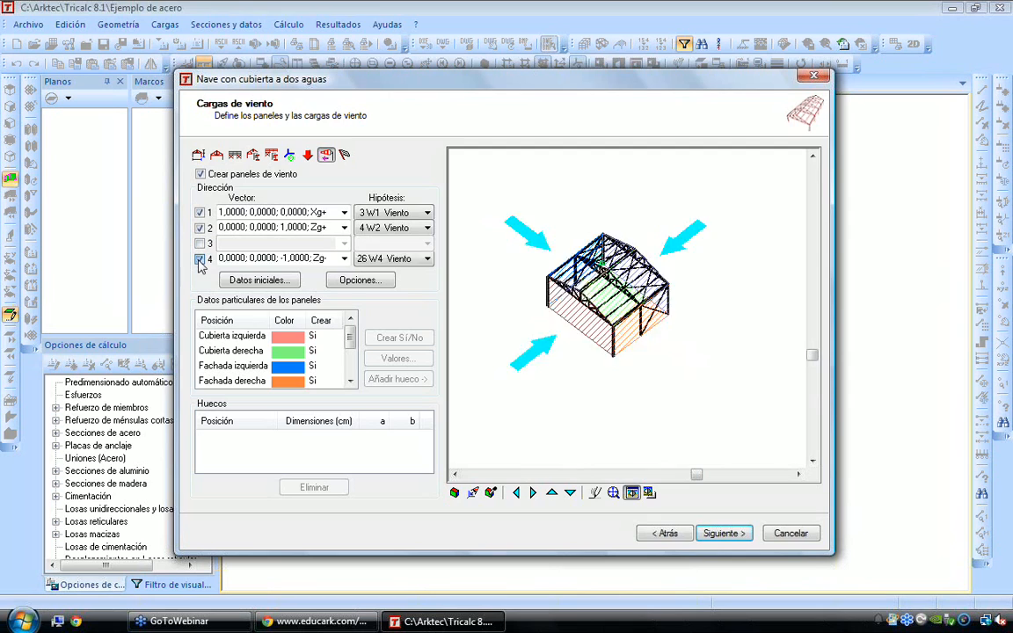
pyautogui.click(199, 260)
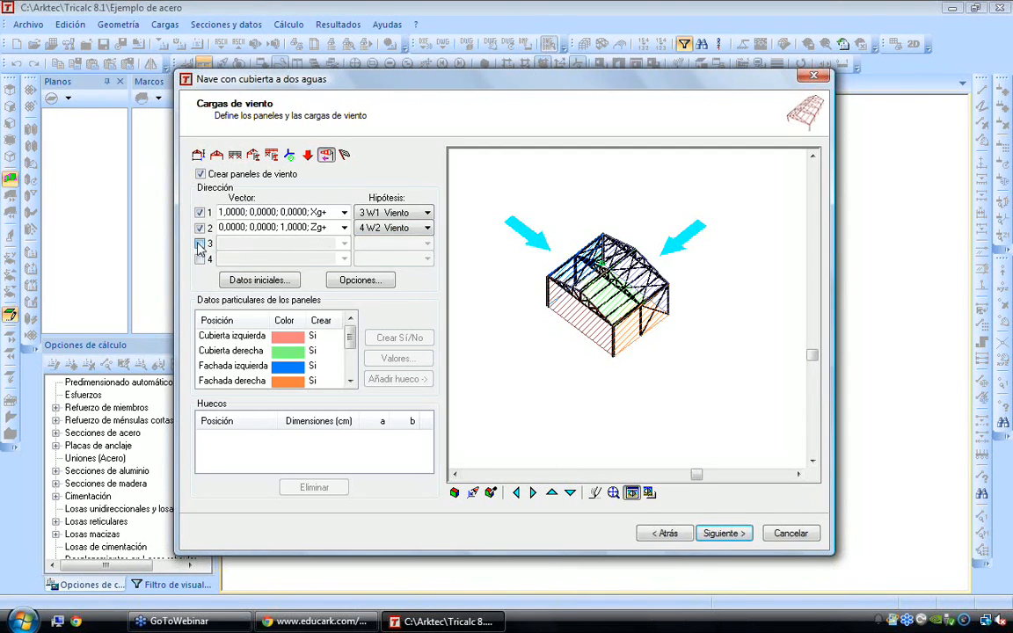
pyautogui.click(200, 243)
pyautogui.click(200, 259)
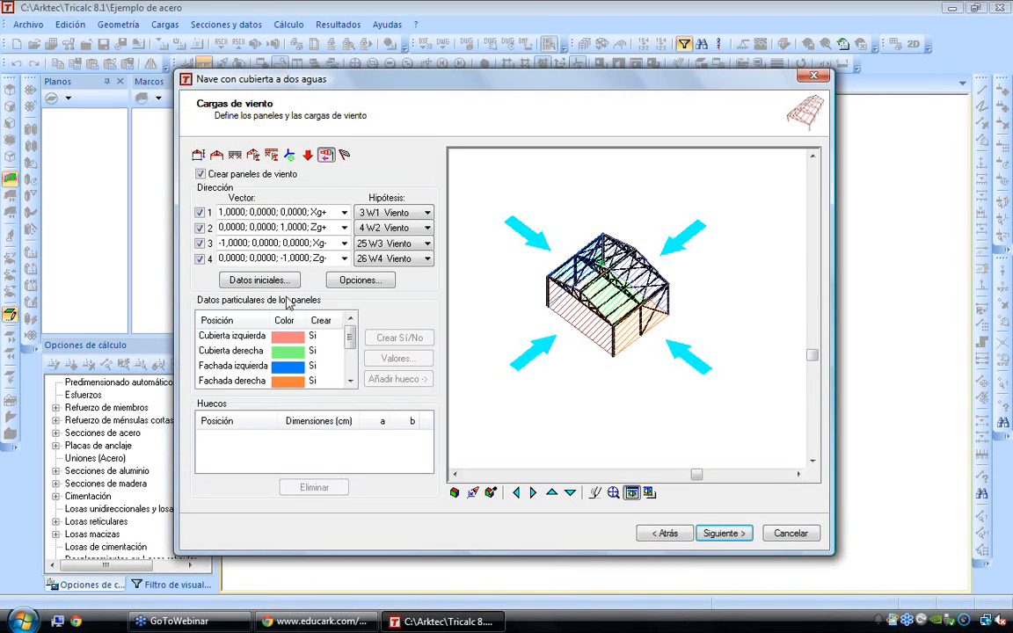
pyautogui.click(199, 260)
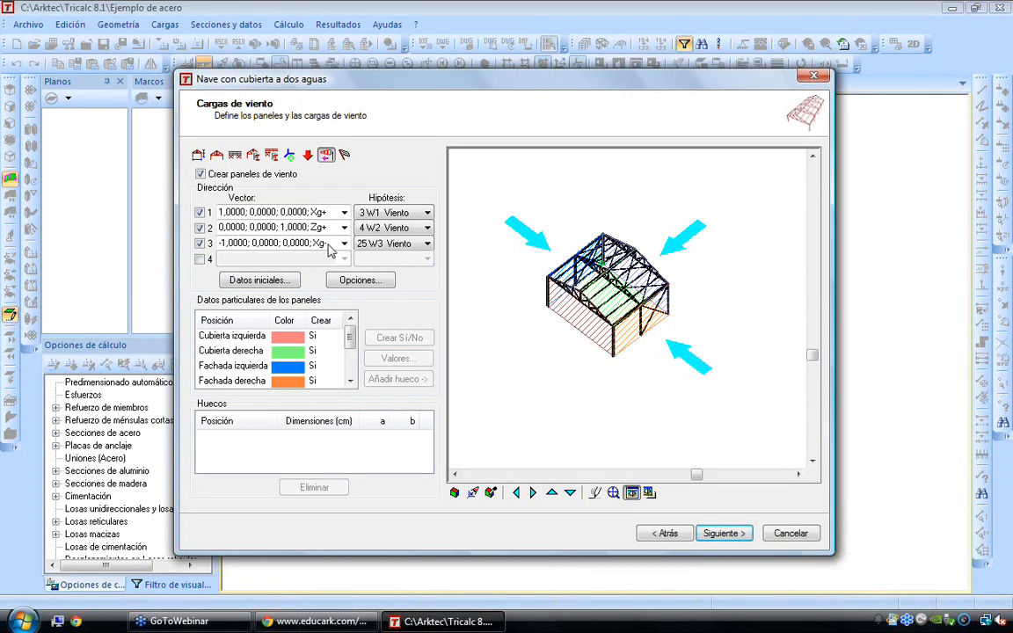
pyautogui.click(200, 260)
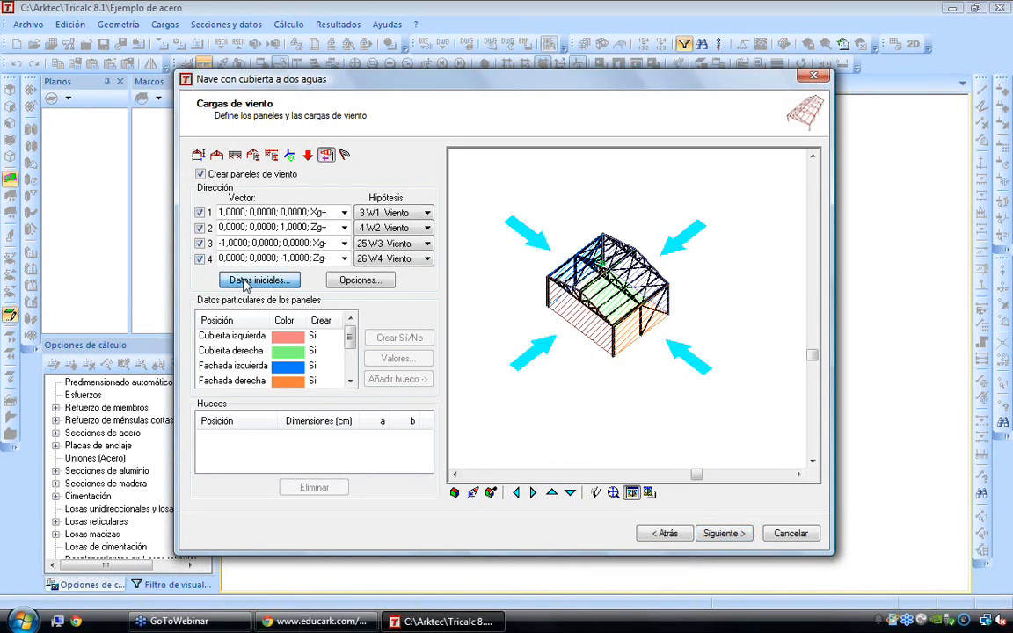
# Open the initial wind panel data, set the wind pressure to 0,60 kN/m² and choose the Comisión Federal de Electricidad method
pyautogui.click(246, 281)
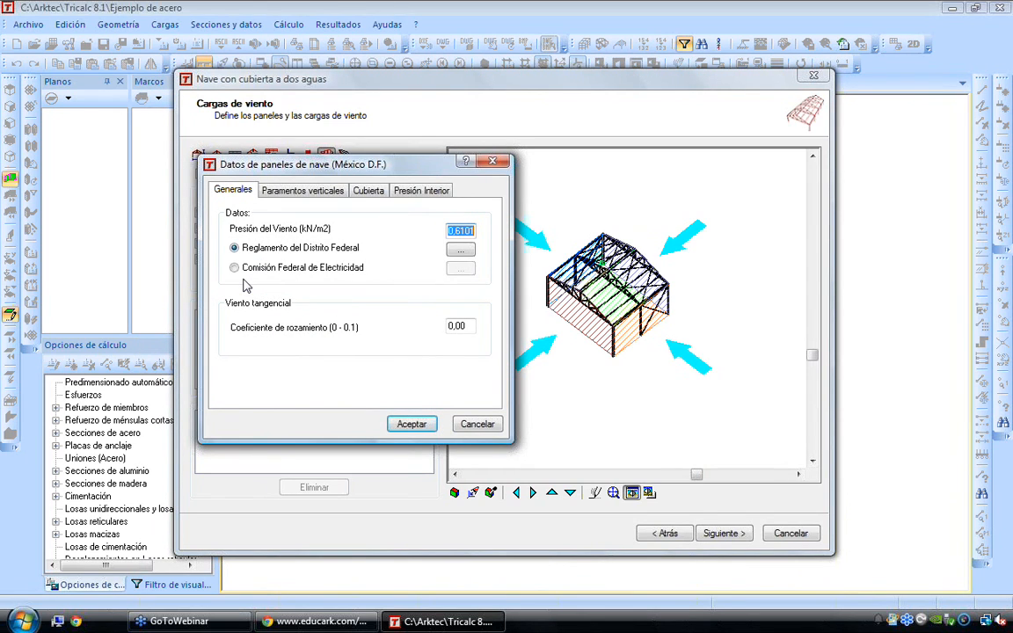
pyautogui.moveTo(356, 169); pyautogui.dragTo(301, 201)
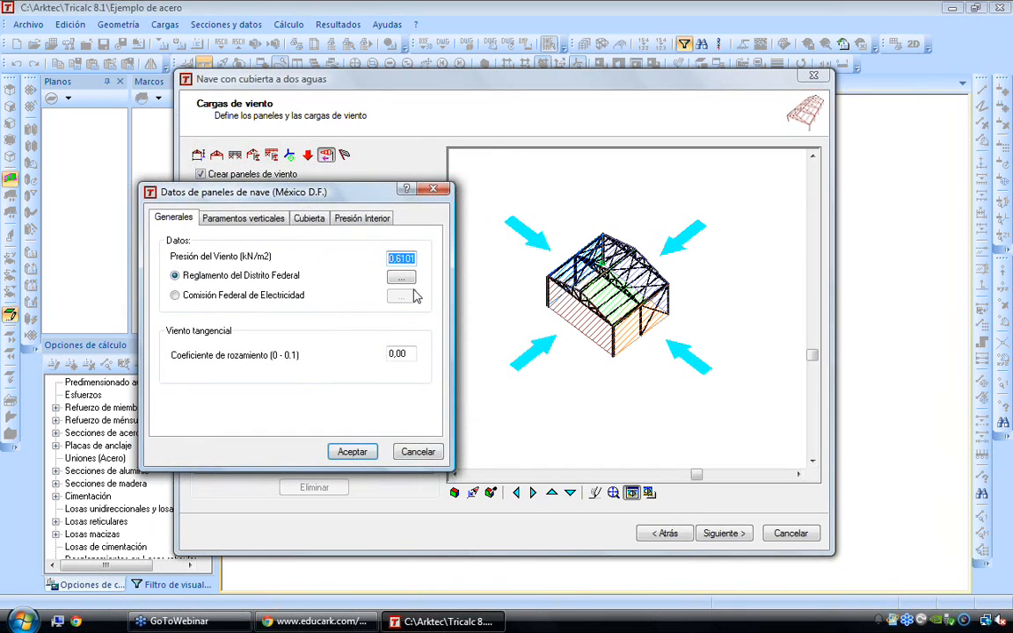
pyautogui.write('0')
pyautogui.click(203, 299)
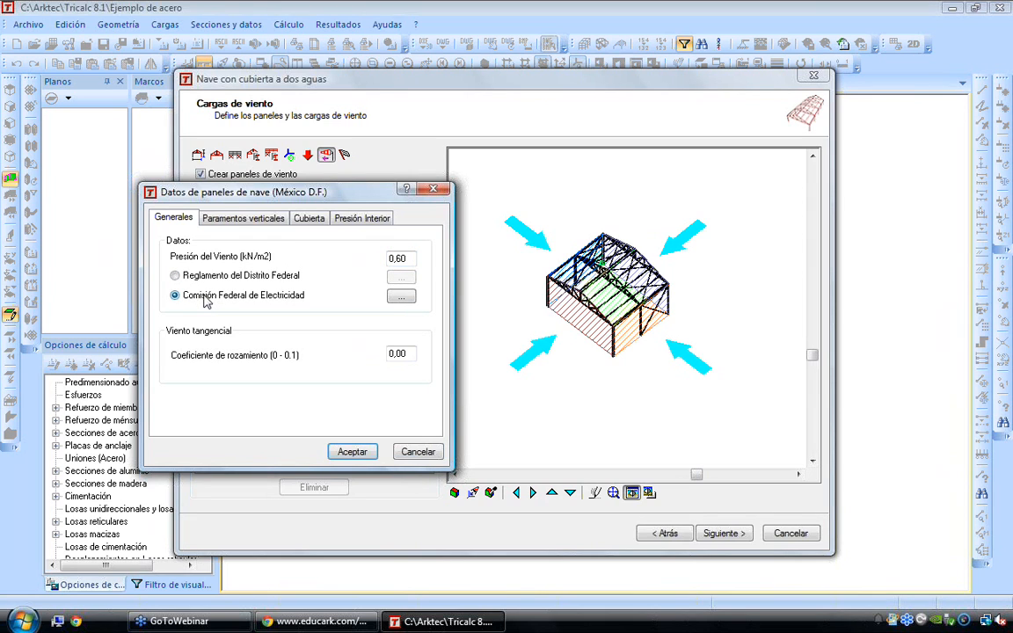
# In the Comisión Federal de Electricidad parameters, set the reference velocity to 80 km/h and the altitude to 1200 m
pyautogui.click(401, 296)
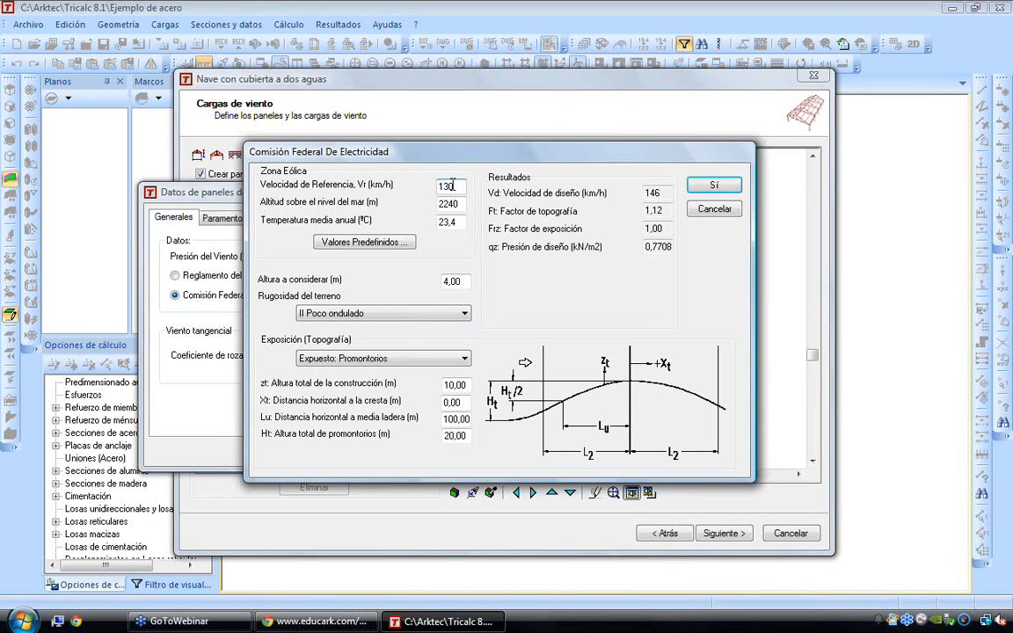
pyautogui.write('80')
pyautogui.press('Tab')
pyautogui.write('1200')
pyautogui.press('Tab')
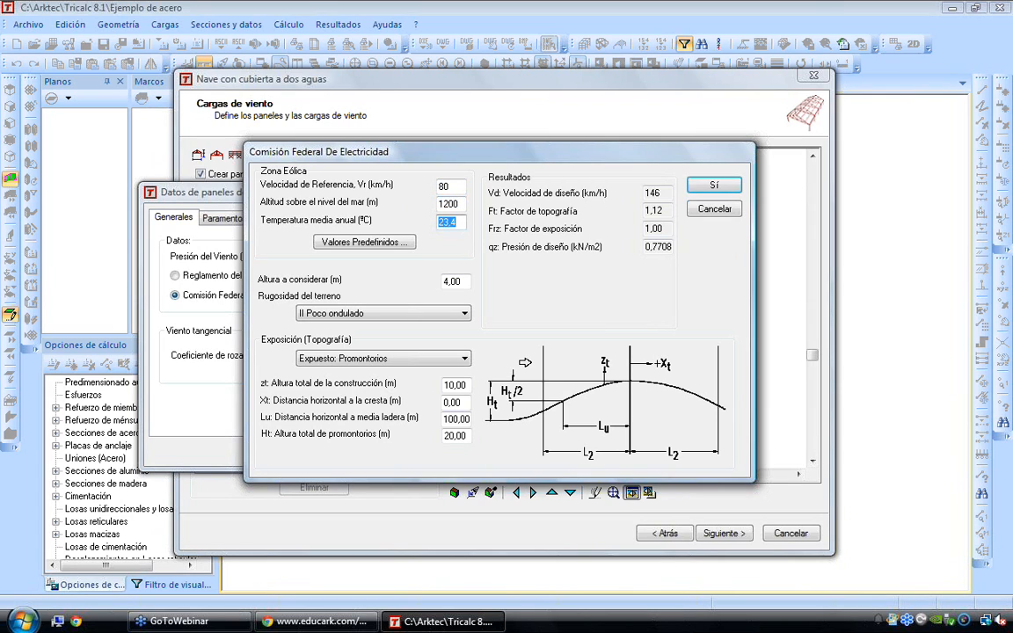
# Compare terrain roughness III Urbano medio with II Poco ondulado, then apply III Urbano medio and accept the wind parameters
pyautogui.click(348, 314)
pyautogui.click(349, 349)
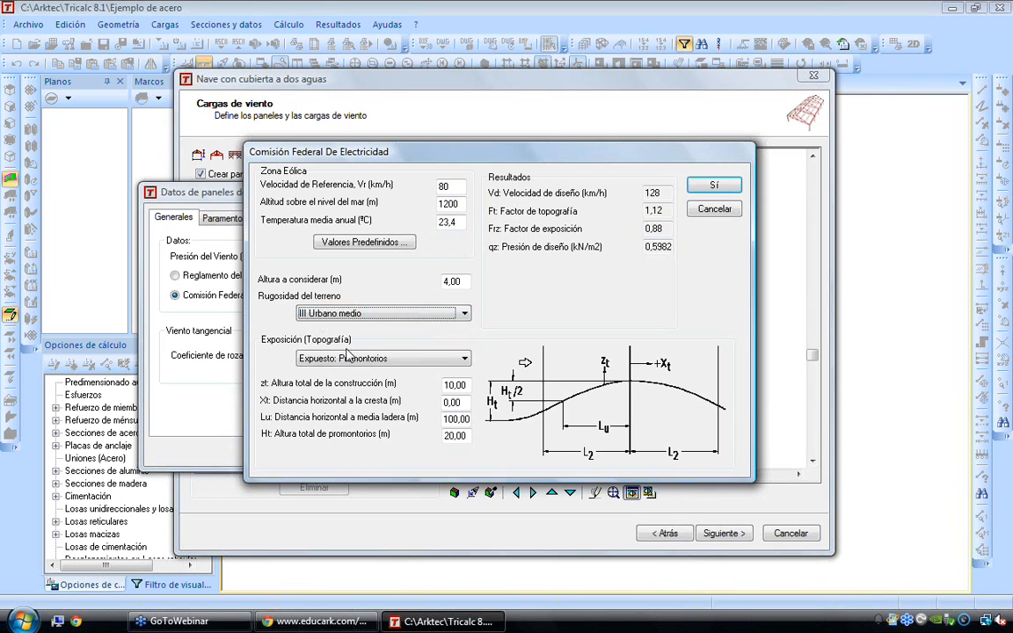
pyautogui.click(352, 314)
pyautogui.click(359, 339)
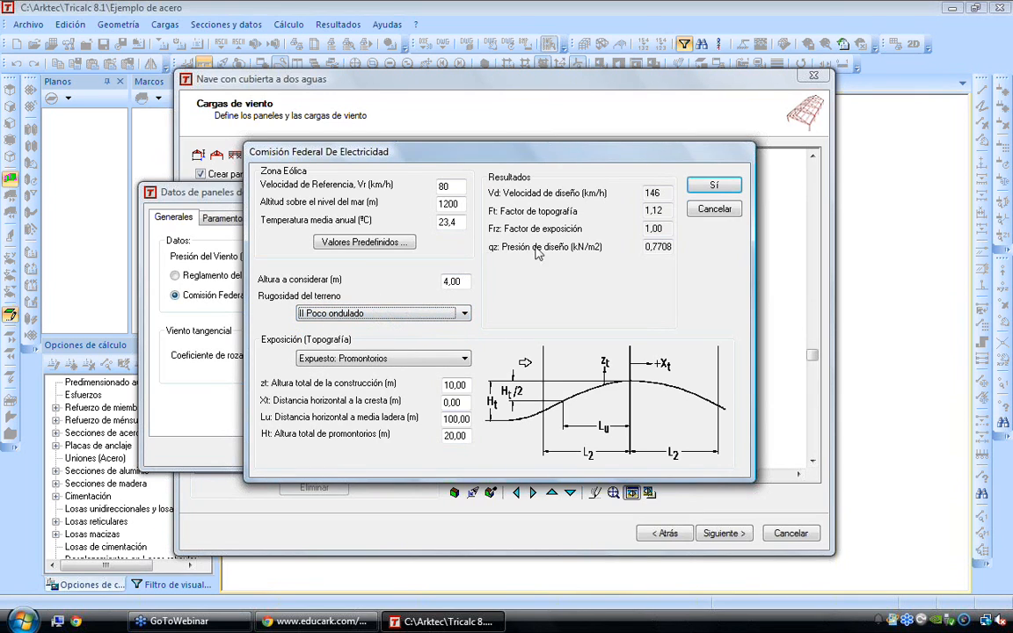
pyautogui.click(383, 313)
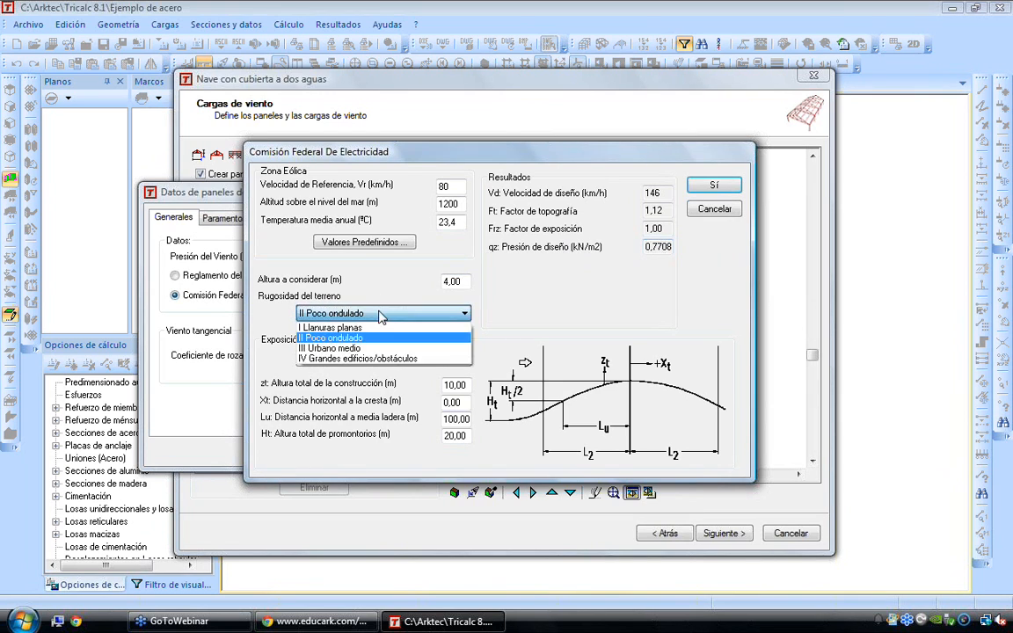
pyautogui.click(367, 349)
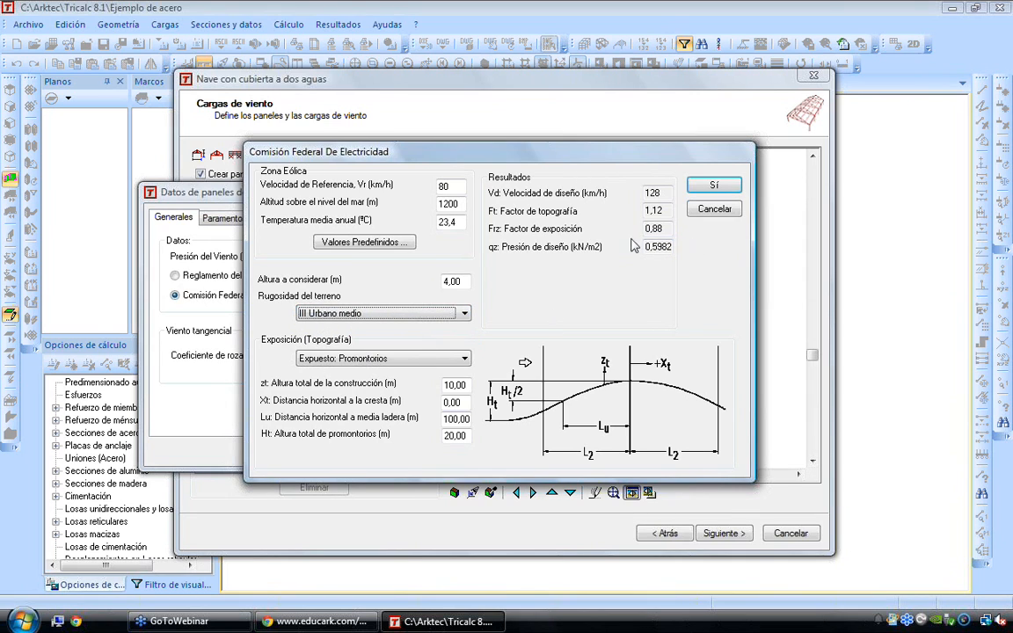
pyautogui.click(706, 185)
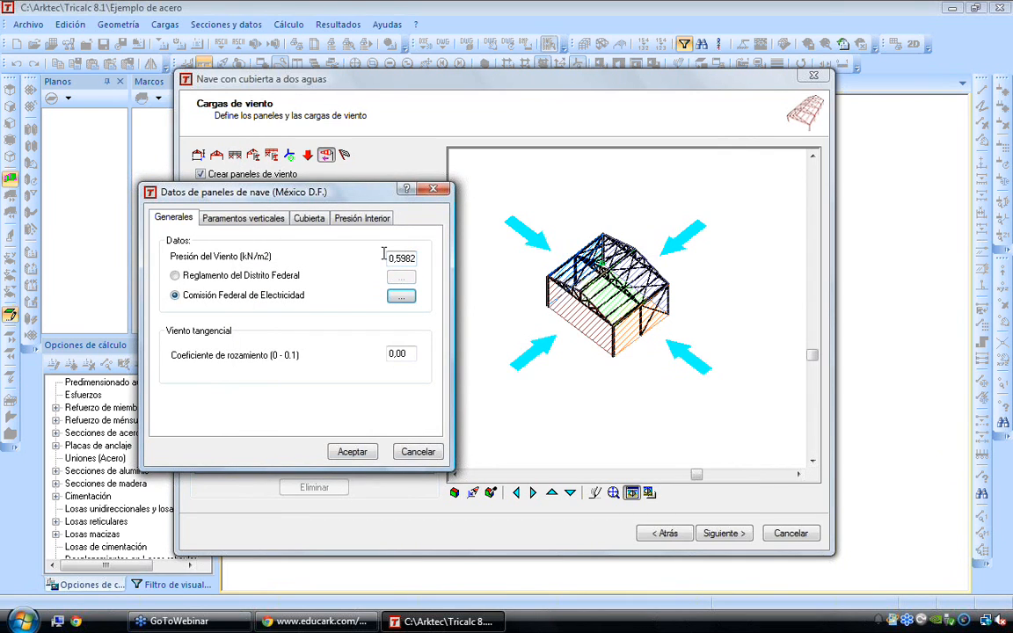
# Review the wind coefficients for vertical walls, roof and interior pressure, and accept the panel data
pyautogui.click(253, 219)
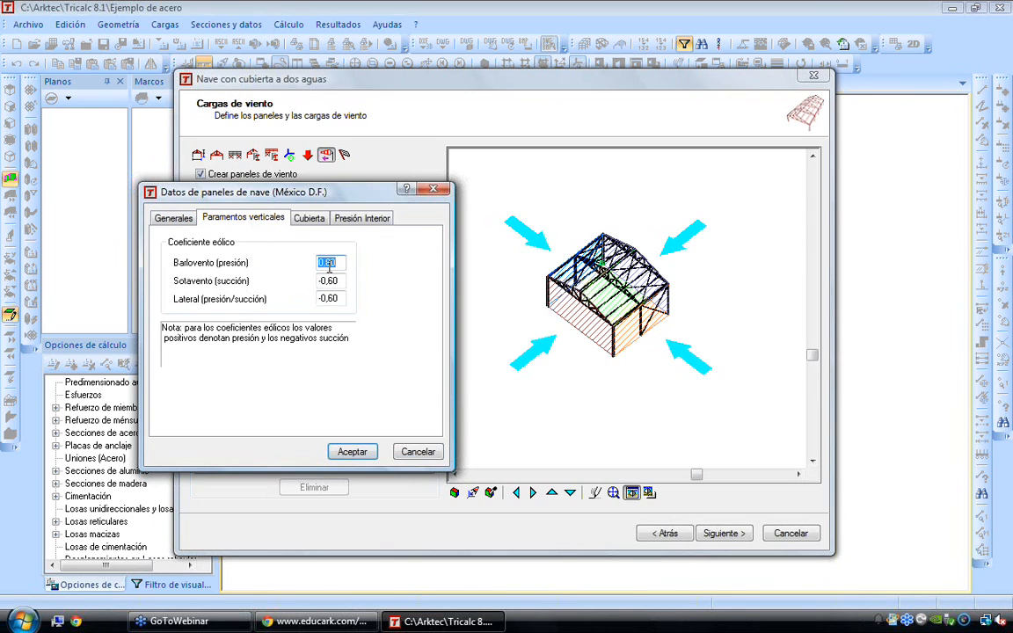
pyautogui.click(309, 219)
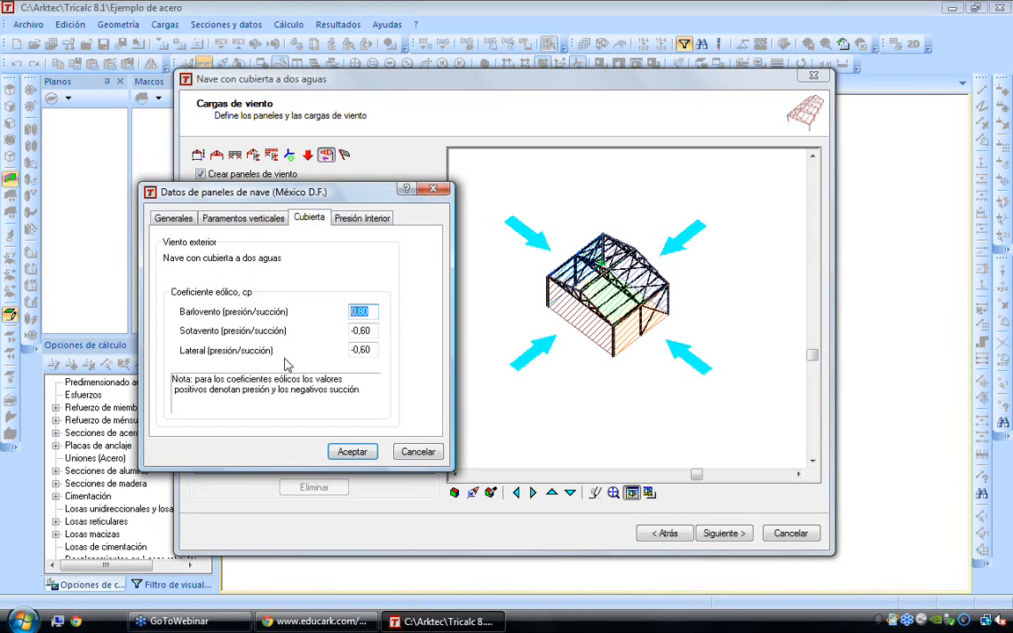
pyautogui.click(351, 220)
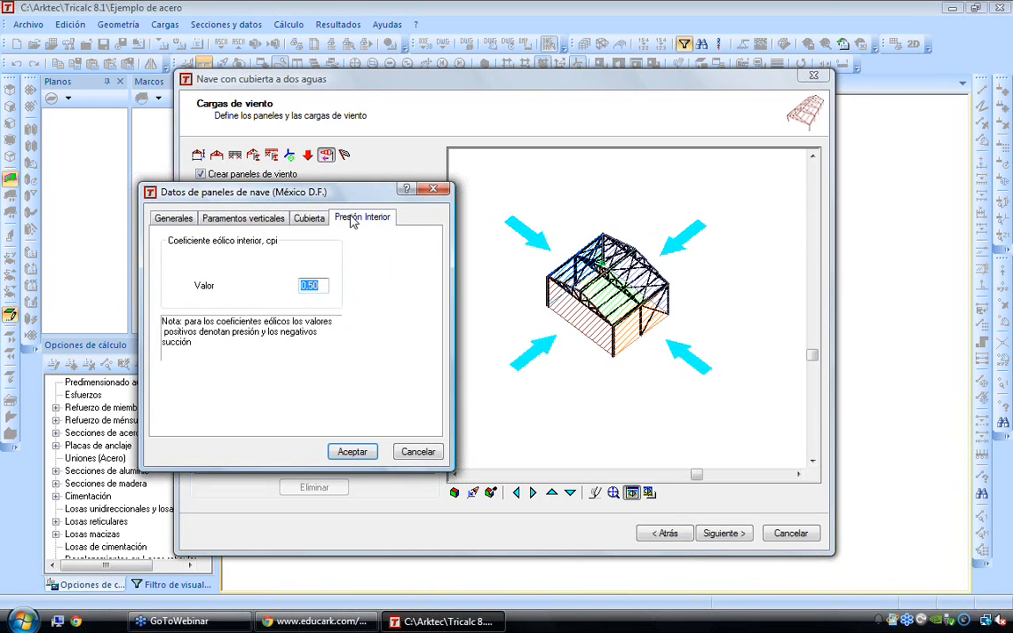
pyautogui.click(351, 451)
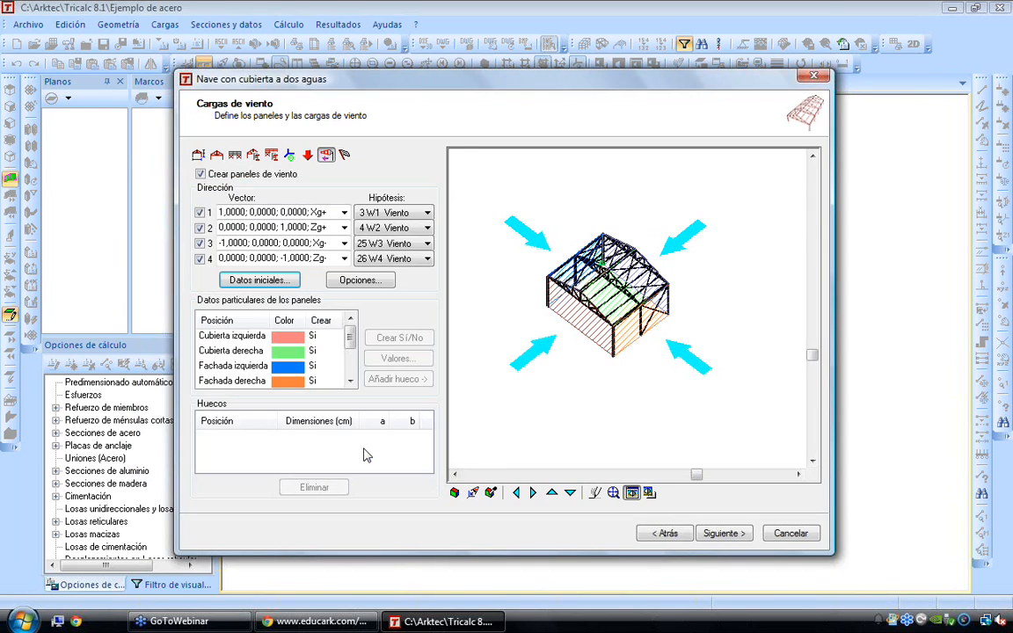
# Continue to the creation page and generate the hall with the default creation options
pyautogui.click(720, 533)
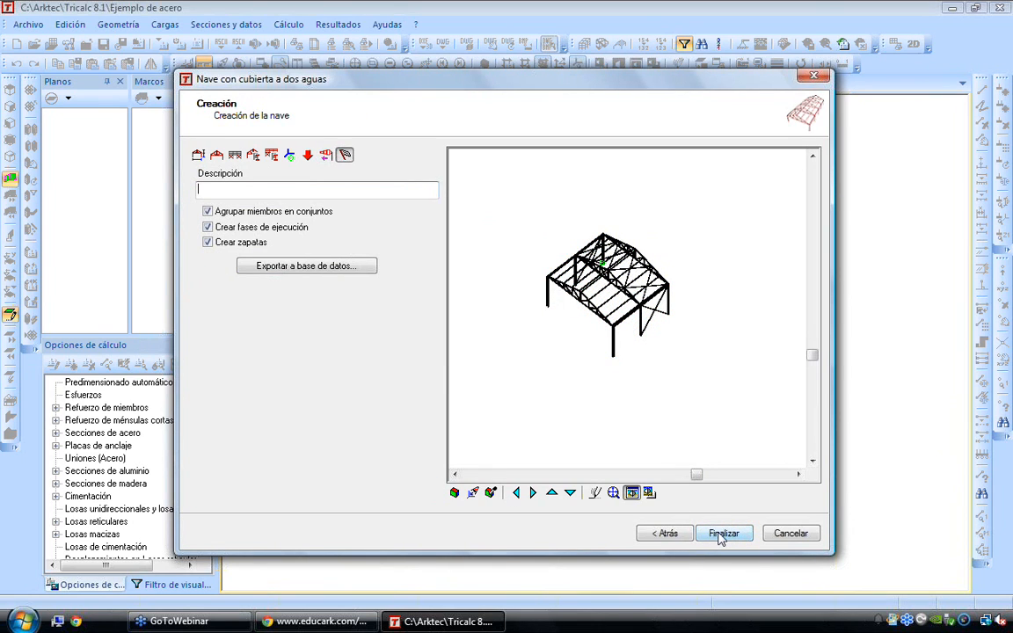
pyautogui.click(722, 534)
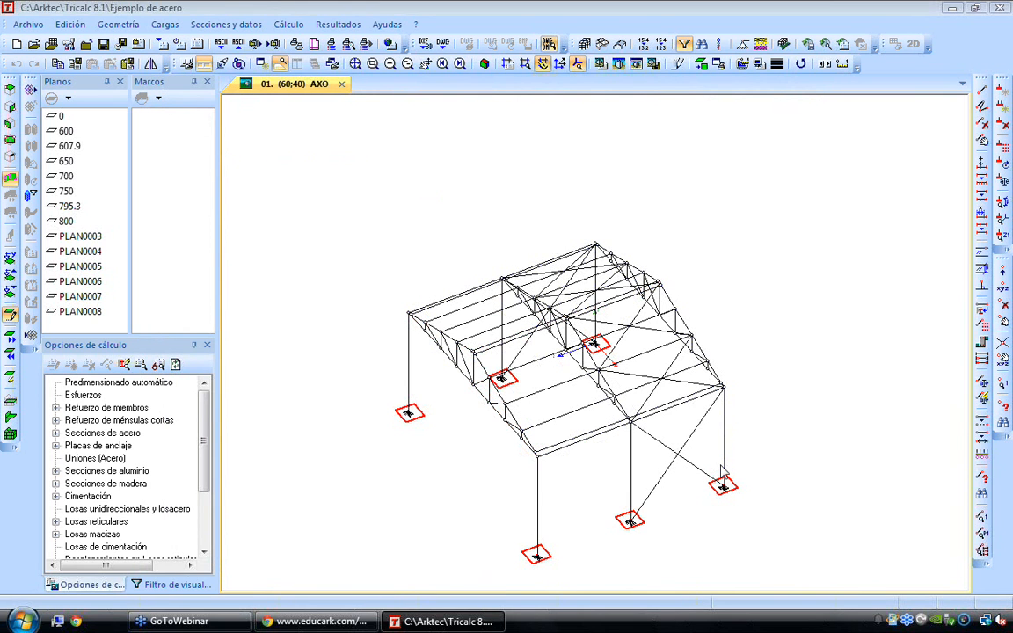
# Examine the generated hall's wireframe geometry from a lower, more frontal viewpoint
pyautogui.moveTo(651, 304)
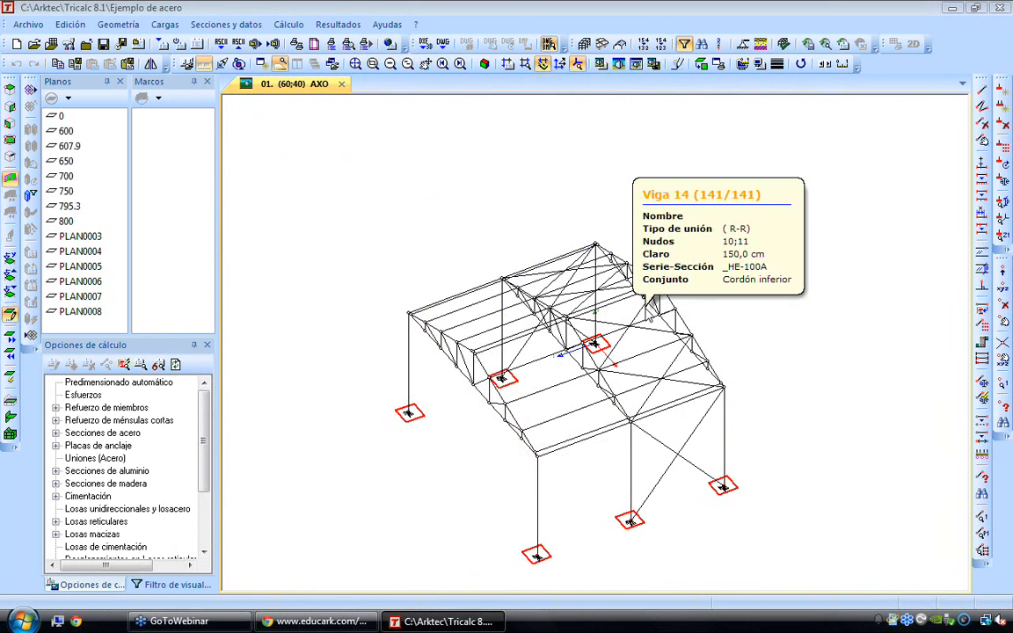
pyautogui.press('Left')
pyautogui.press('Left')
pyautogui.press('Left')
pyautogui.press('Left')
pyautogui.press('Left')
pyautogui.press('Left')
pyautogui.press('Left')
pyautogui.press('Down')
pyautogui.press('Down')
pyautogui.press('Down')
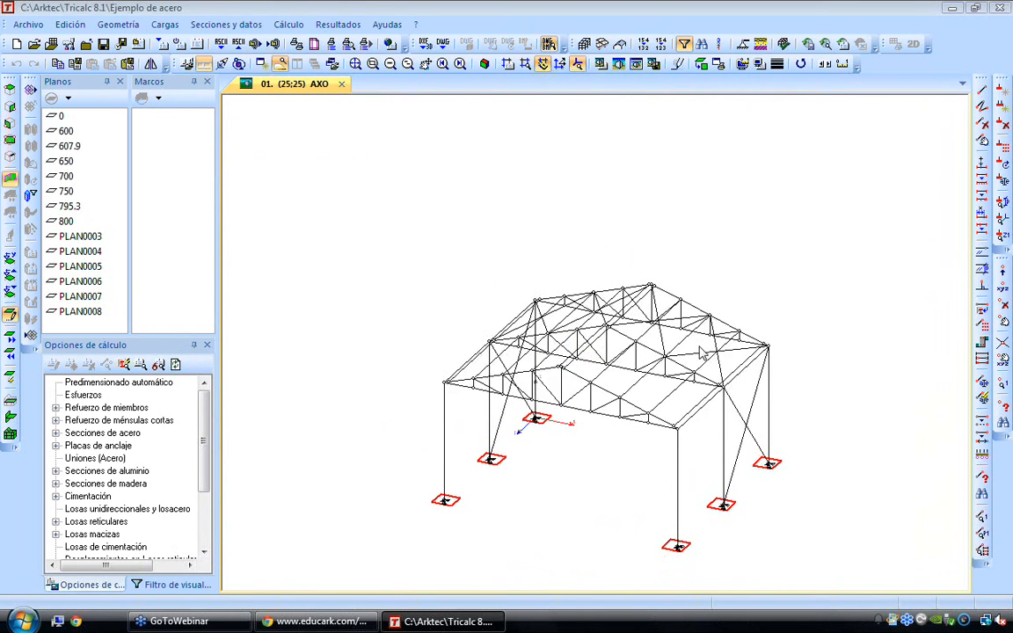
pyautogui.press('Down')
pyautogui.press('Down')
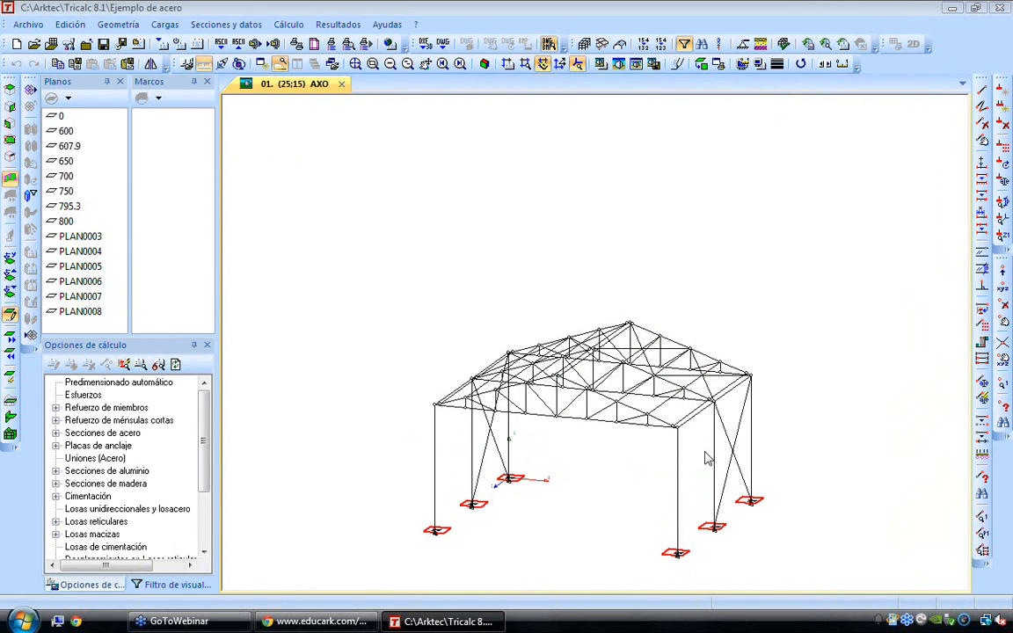
pyautogui.press('Left')
pyautogui.press('Left')
# Display the hall as a solid render and examine the truss, beam and column sections at the front eave
pyautogui.click(636, 66)
pyautogui.scroll(2, 682, 435)
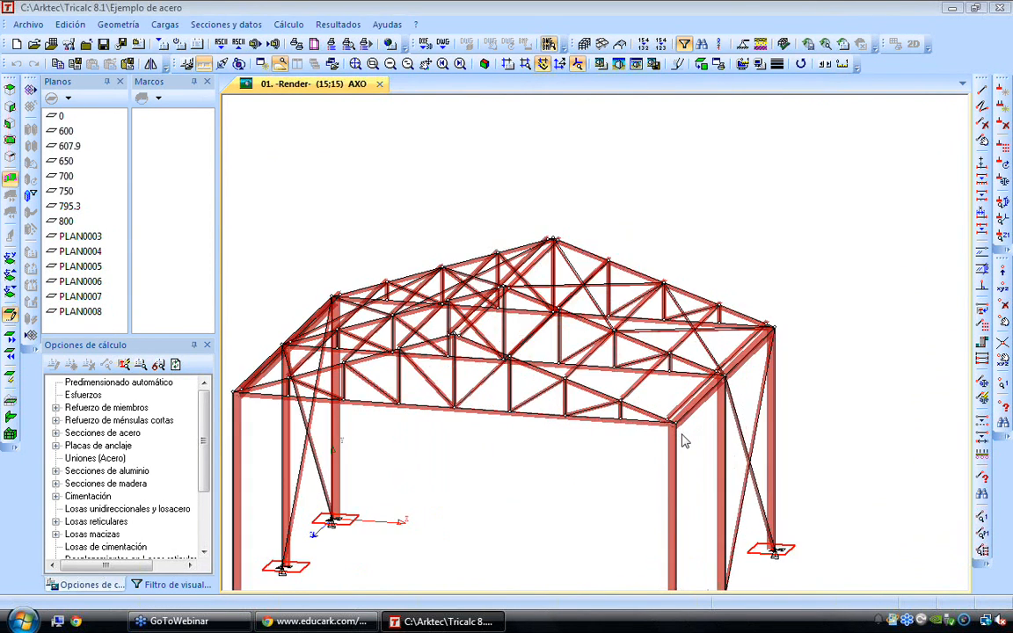
pyautogui.scroll(4, 682, 441)
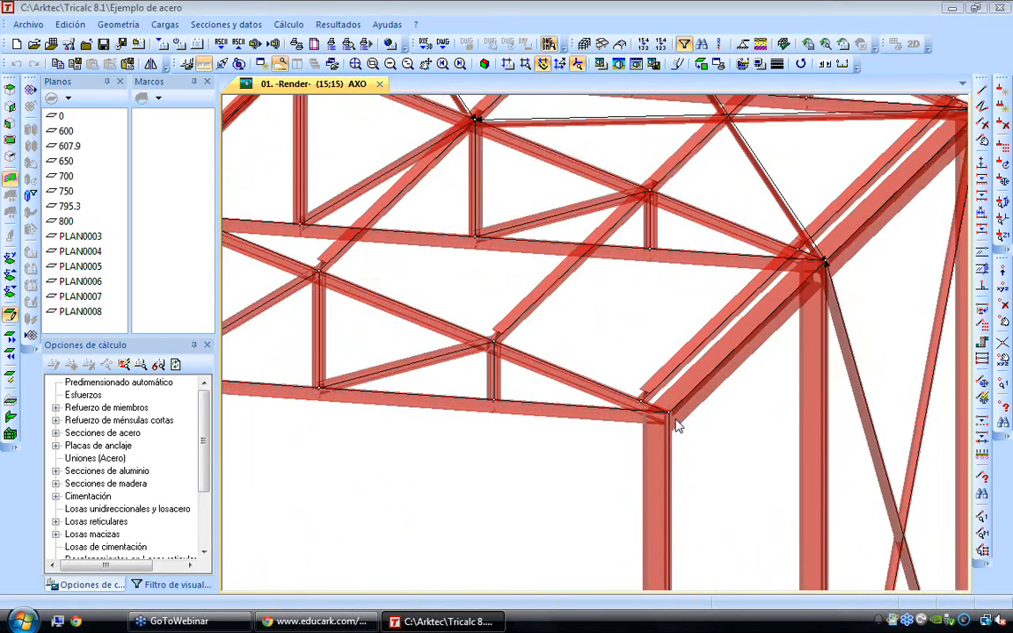
pyautogui.scroll(2, 677, 427)
pyautogui.scroll(-2, 677, 427)
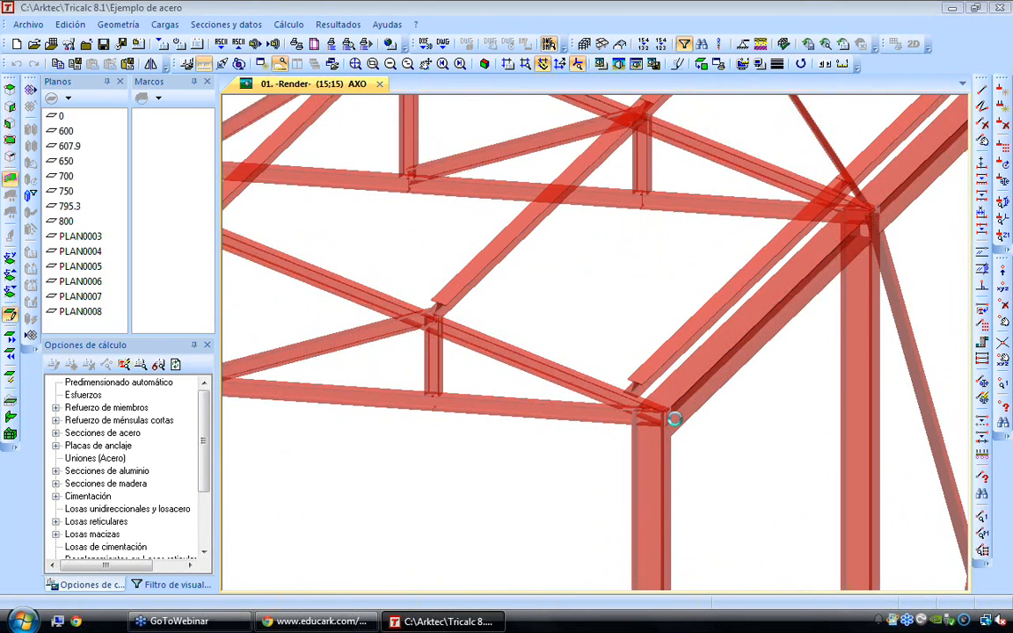
pyautogui.scroll(-5, 675, 423)
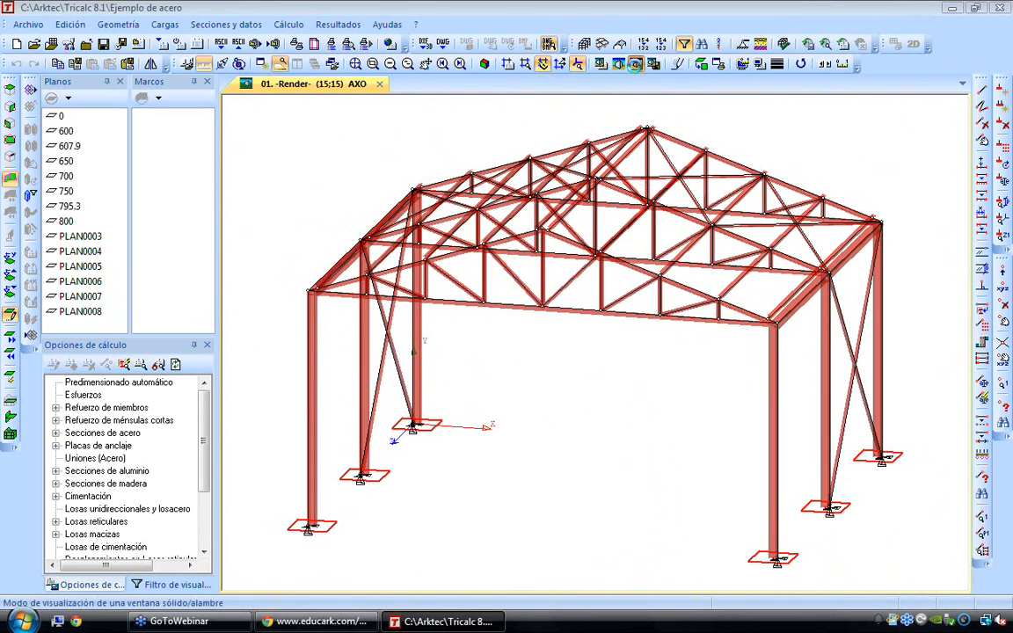
# Return to the wireframe display with loads drawn and examine the loads acting on the roof purlins
pyautogui.click(573, 62)
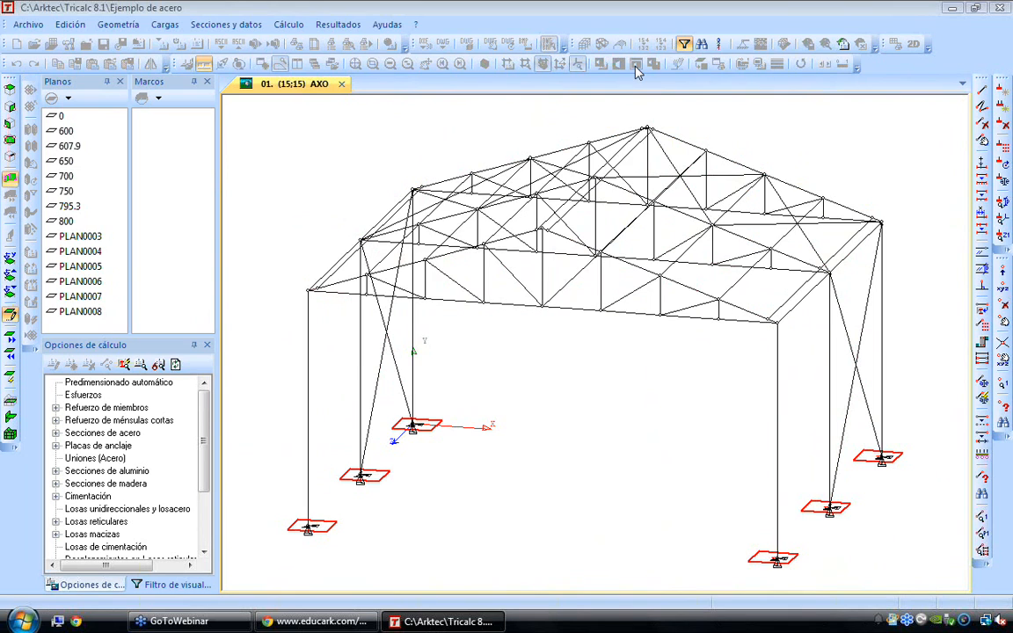
pyautogui.click(164, 24)
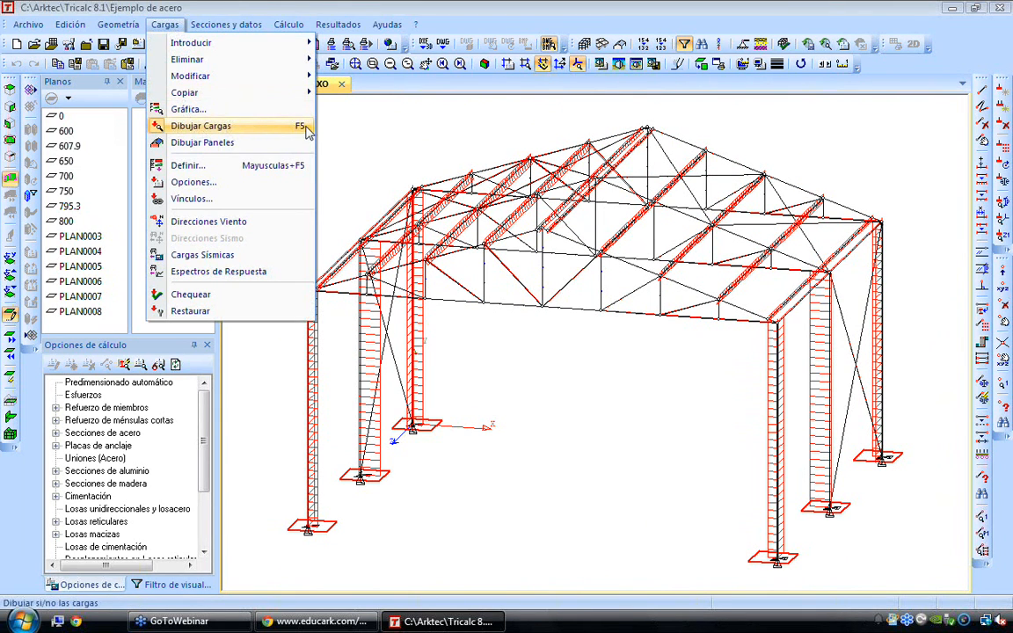
pyautogui.click(274, 129)
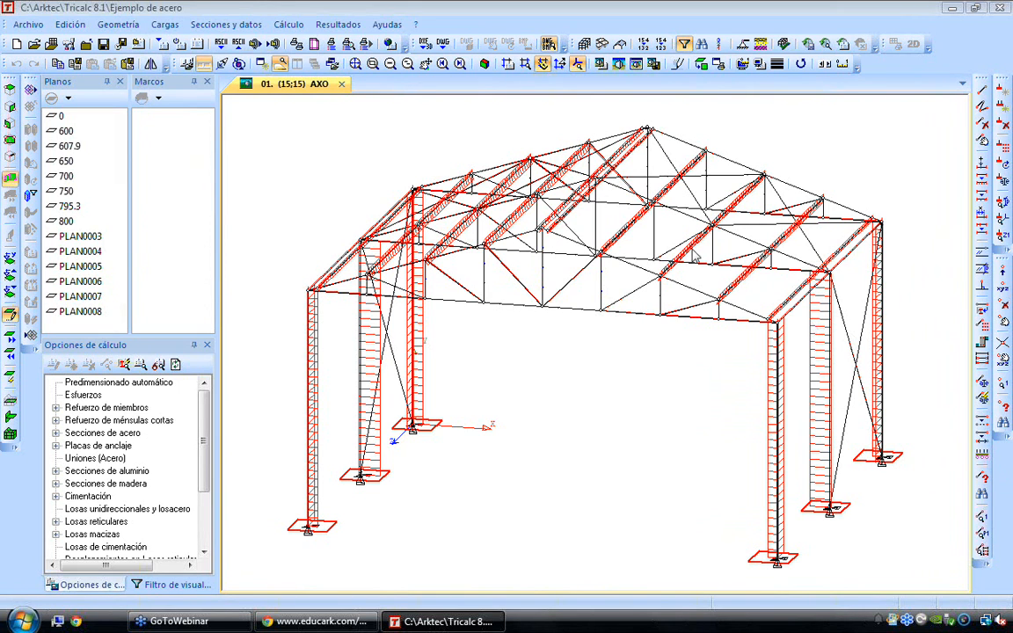
pyautogui.scroll(5, 664, 271)
pyautogui.scroll(4, 671, 278)
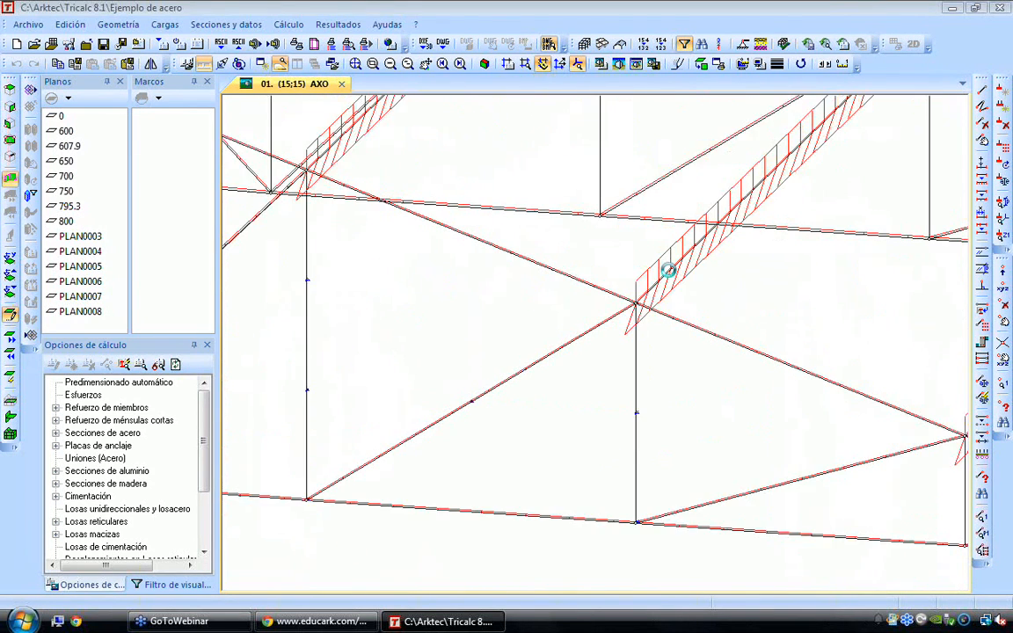
pyautogui.moveTo(631, 336)
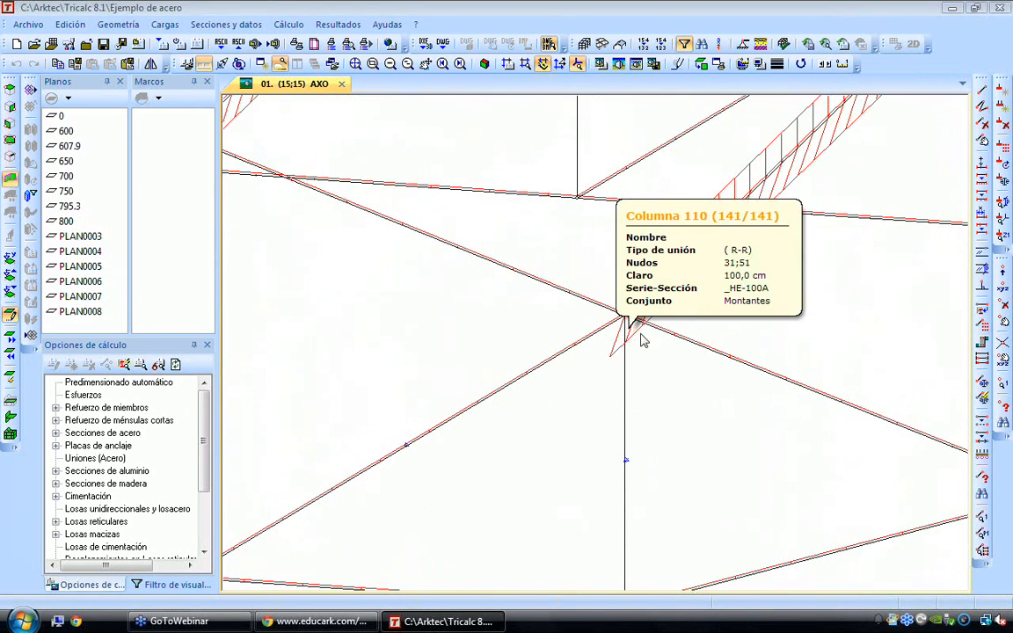
pyautogui.scroll(-9, 731, 343)
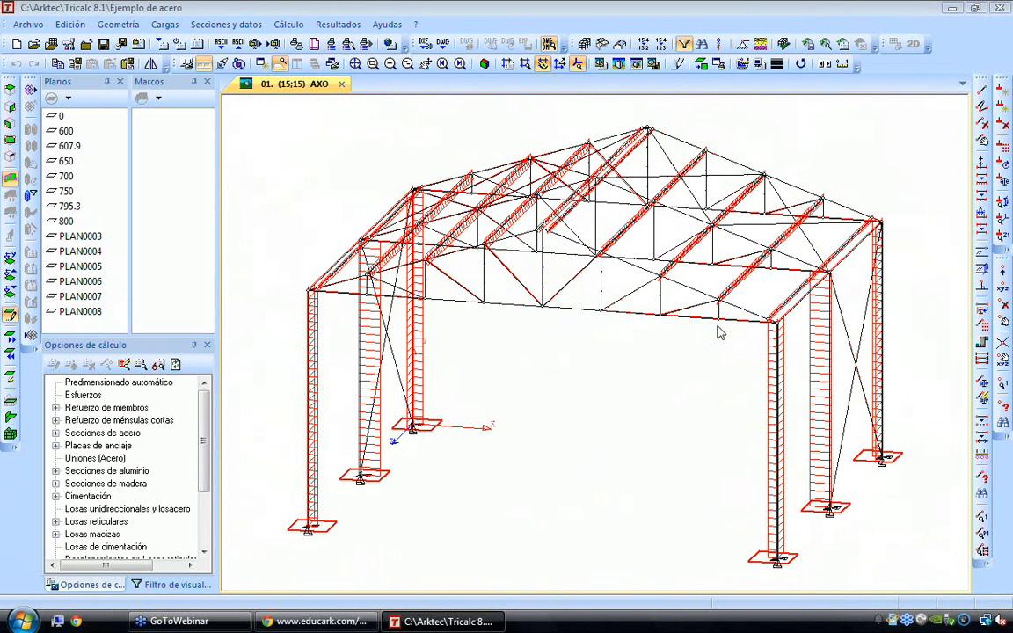
# Browse the available hall roof types, including the sawtooth roof, and close the selection without creating one
pyautogui.click(118, 23)
pyautogui.click(123, 75)
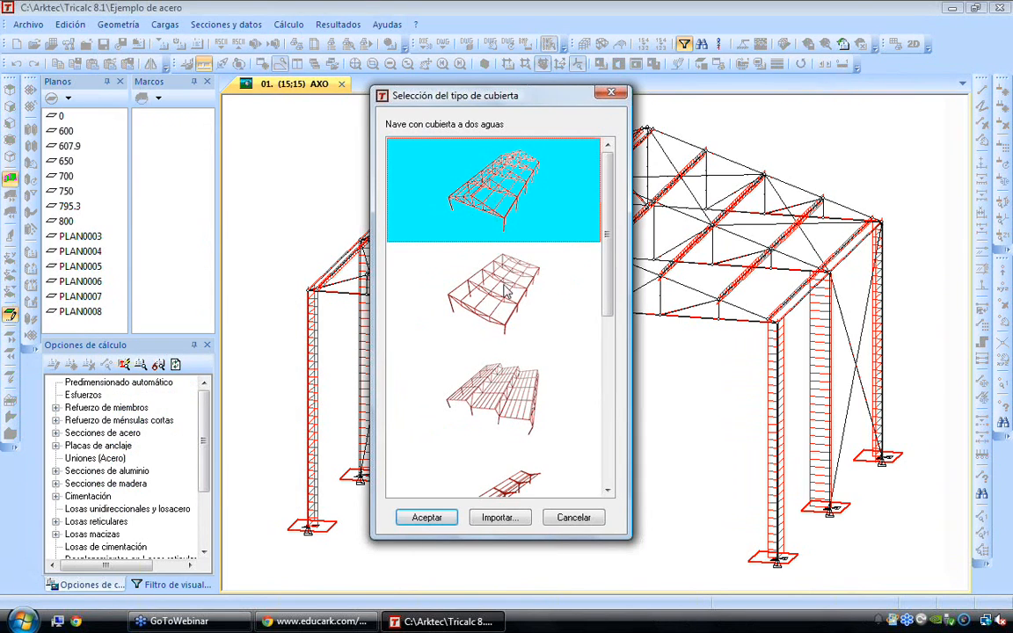
pyautogui.click(510, 299)
pyautogui.click(533, 422)
pyautogui.scroll(-2, 534, 422)
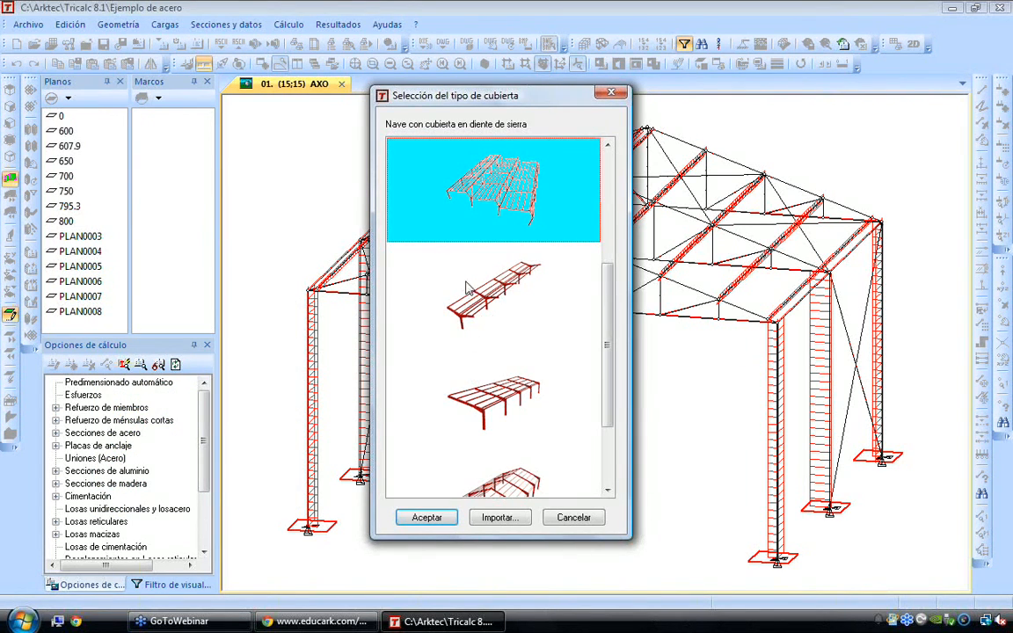
pyautogui.click(567, 517)
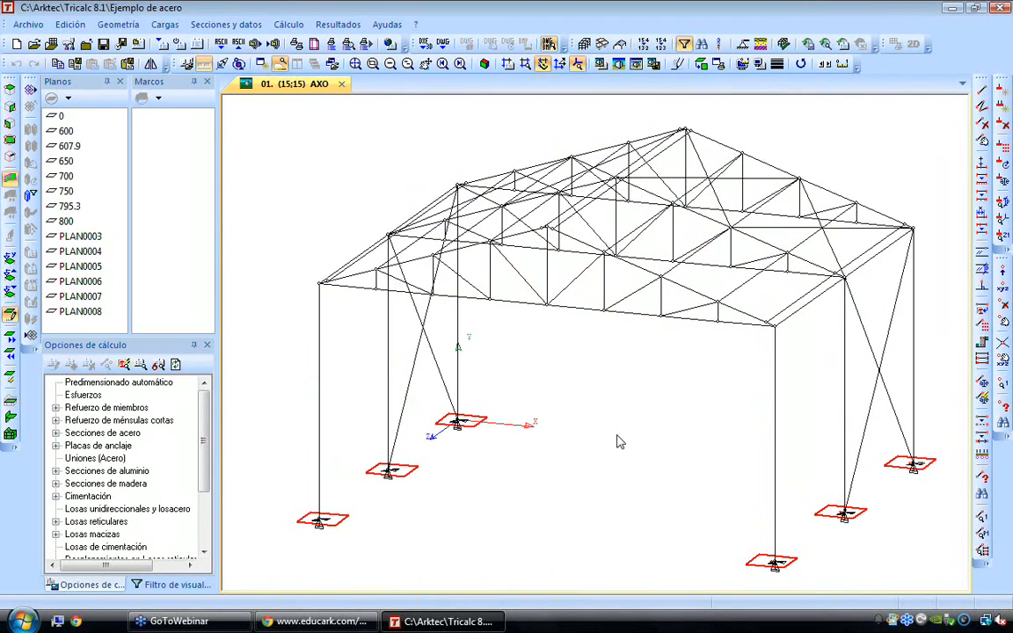
# Examine the hall's roof and wall bracing from a low side viewpoint
pyautogui.press('Right')
pyautogui.press('Right')
pyautogui.press('Right')
pyautogui.press('Right')
pyautogui.press('Right')
pyautogui.press('Right')
pyautogui.press('Right')
pyautogui.press('Right')
pyautogui.press('Right')
pyautogui.press('Right')
pyautogui.press('Right')
pyautogui.press('Right')
pyautogui.press('Right')
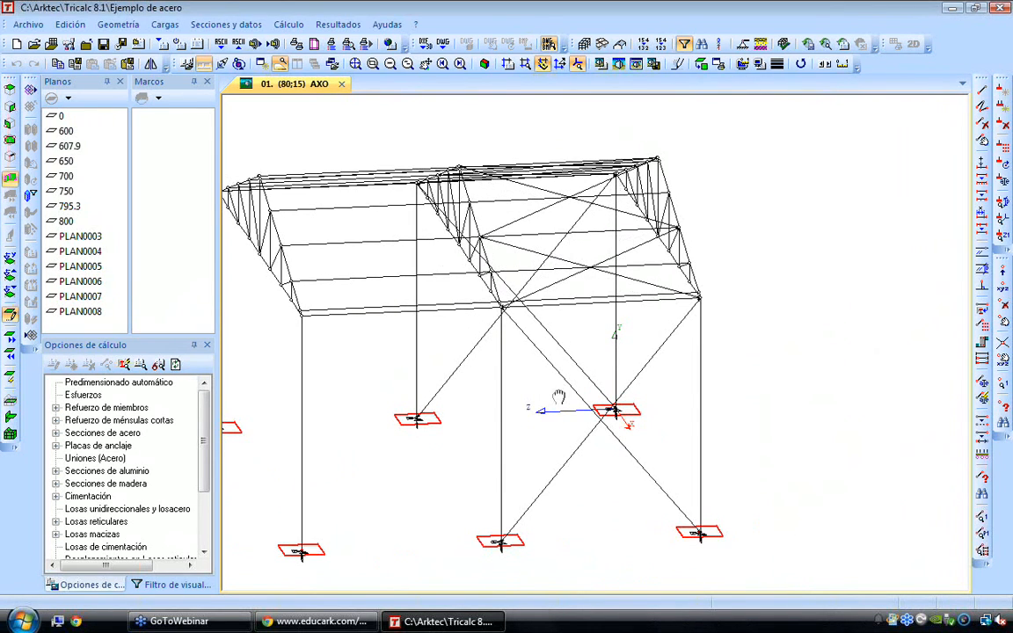
pyautogui.moveTo(559, 397); pyautogui.dragTo(692, 422, button='middle')
pyautogui.press('Down')
pyautogui.press('Down')
pyautogui.press('Down')
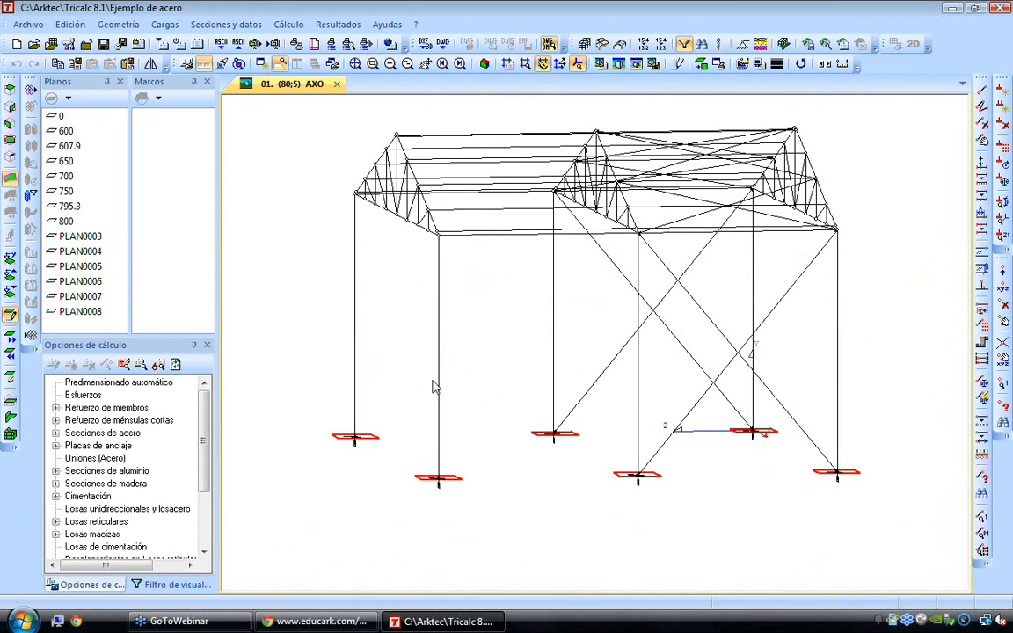
pyautogui.click(355, 63)
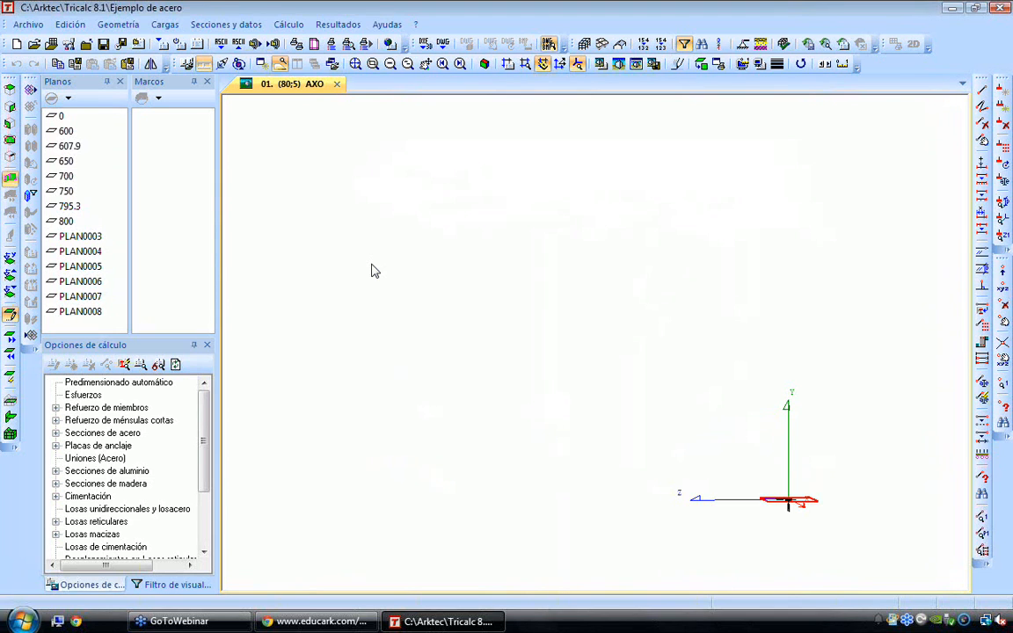
# Divide the four columns of the two frames bounding the unbraced bay at mid-height, 300 cm above the base
pyautogui.click(123, 24)
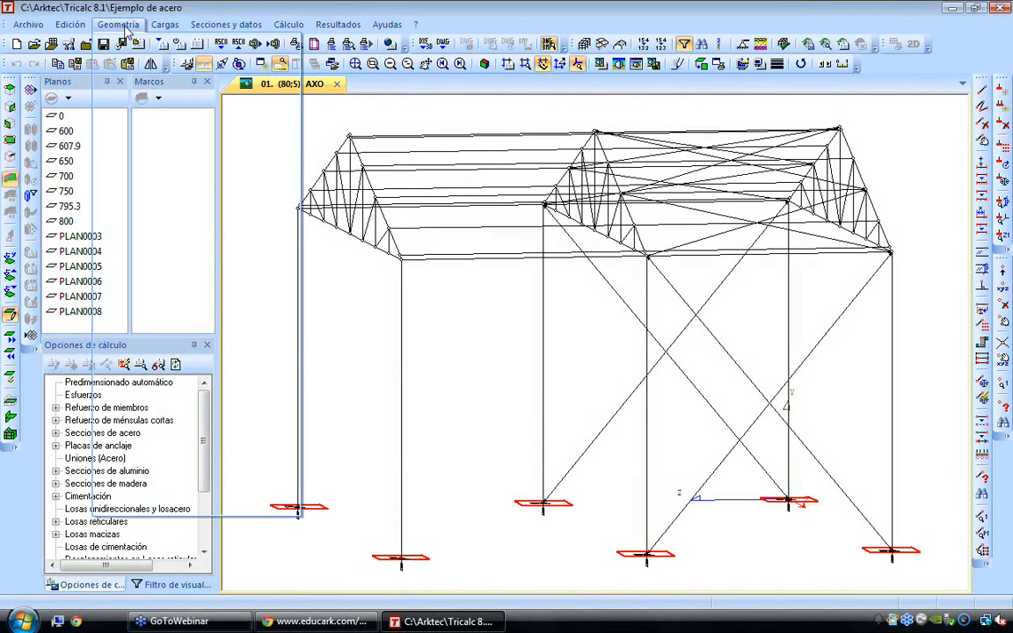
pyautogui.moveTo(211, 165)
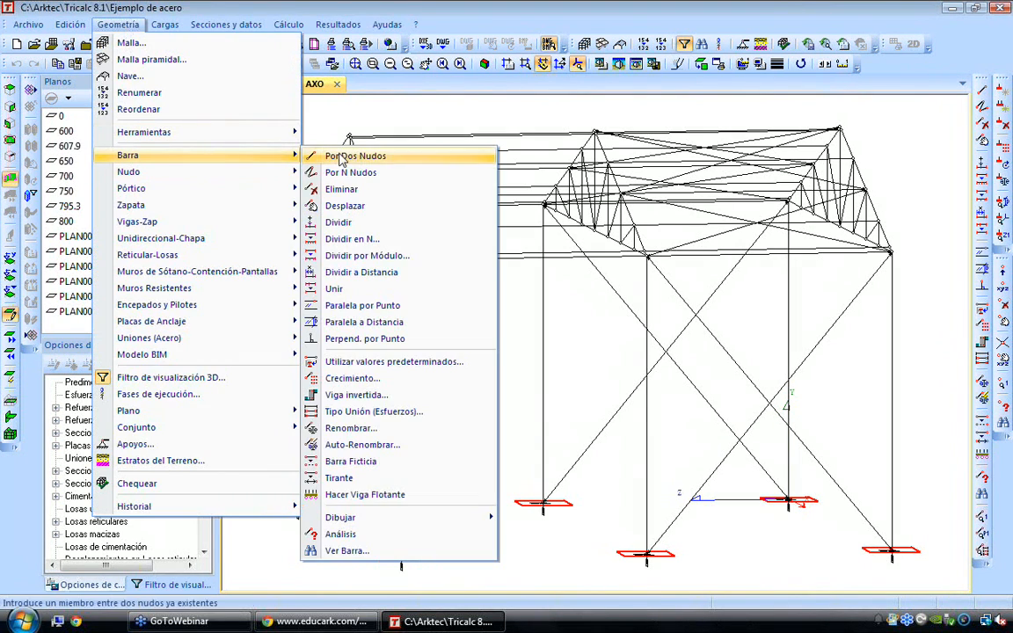
pyautogui.click(409, 248)
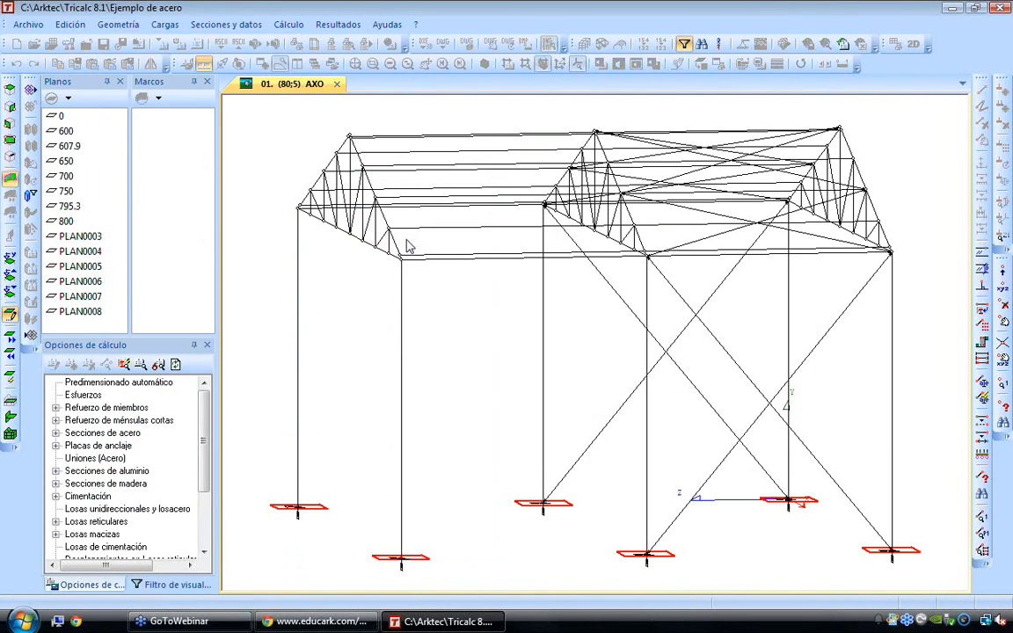
pyautogui.click(476, 331)
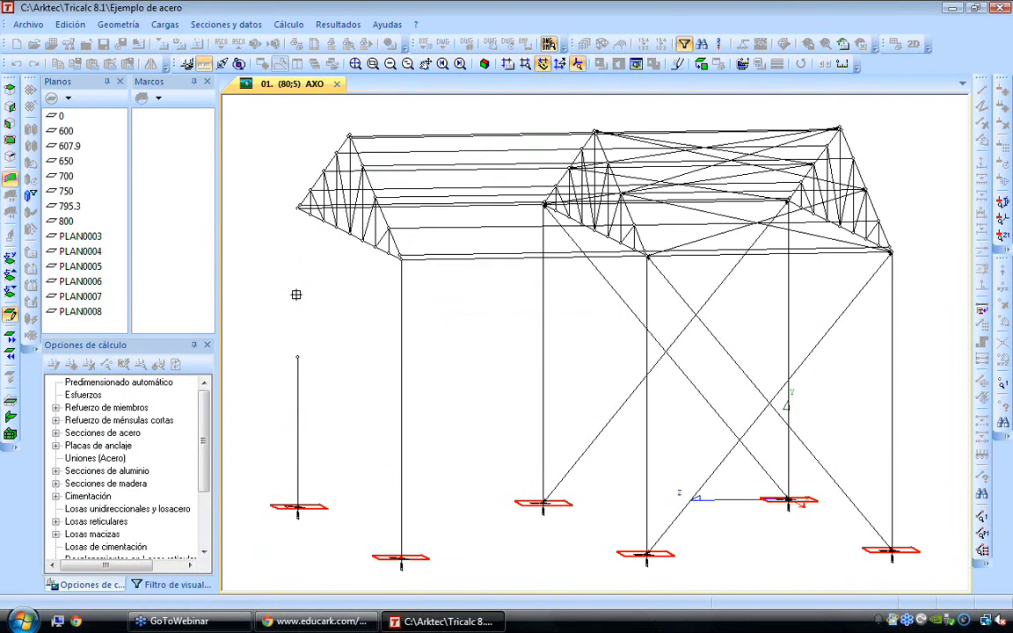
pyautogui.scroll(1, 291, 362)
pyautogui.scroll(2, 299, 356)
pyautogui.scroll(-4, 312, 347)
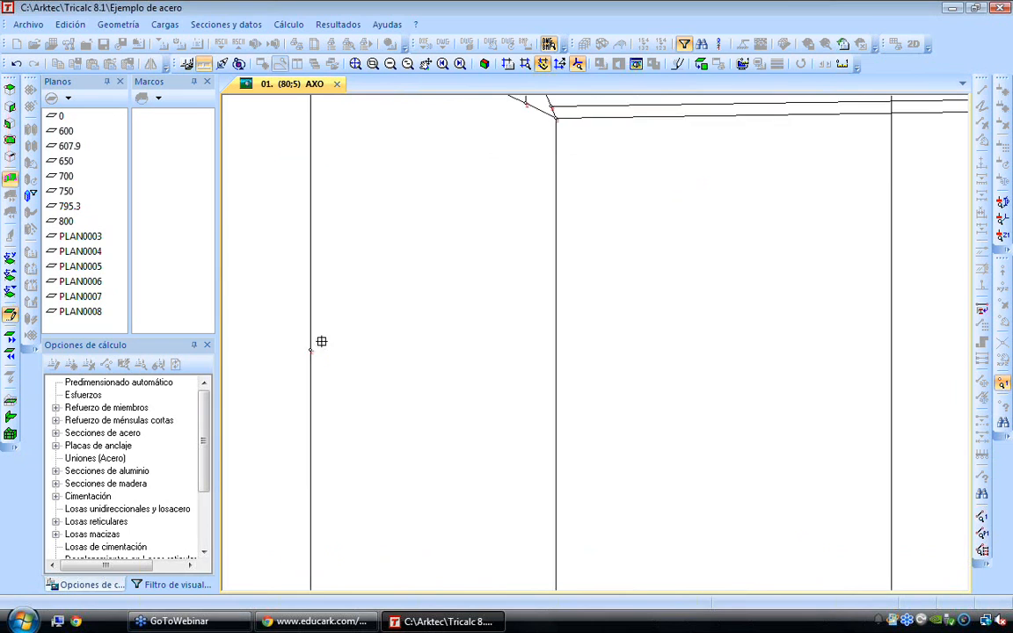
pyautogui.click(564, 307)
pyautogui.click(665, 285)
pyautogui.rightClick(666, 285)
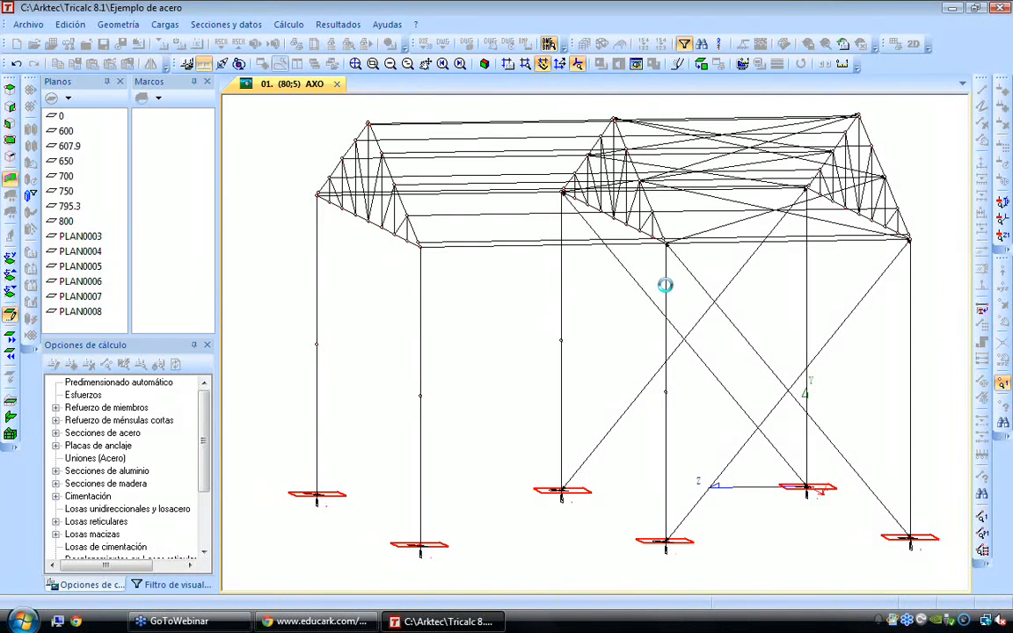
# Add bars between the new mid-height column nodes to form a closed rectangle of beams around the unbraced bay
pyautogui.click(118, 24)
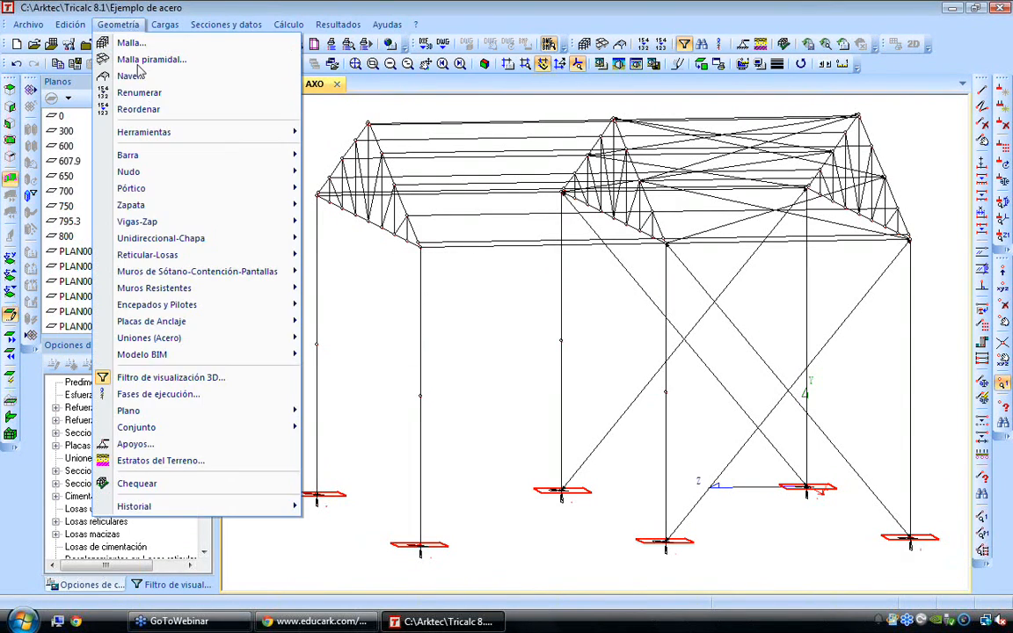
pyautogui.moveTo(163, 155)
pyautogui.click(331, 154)
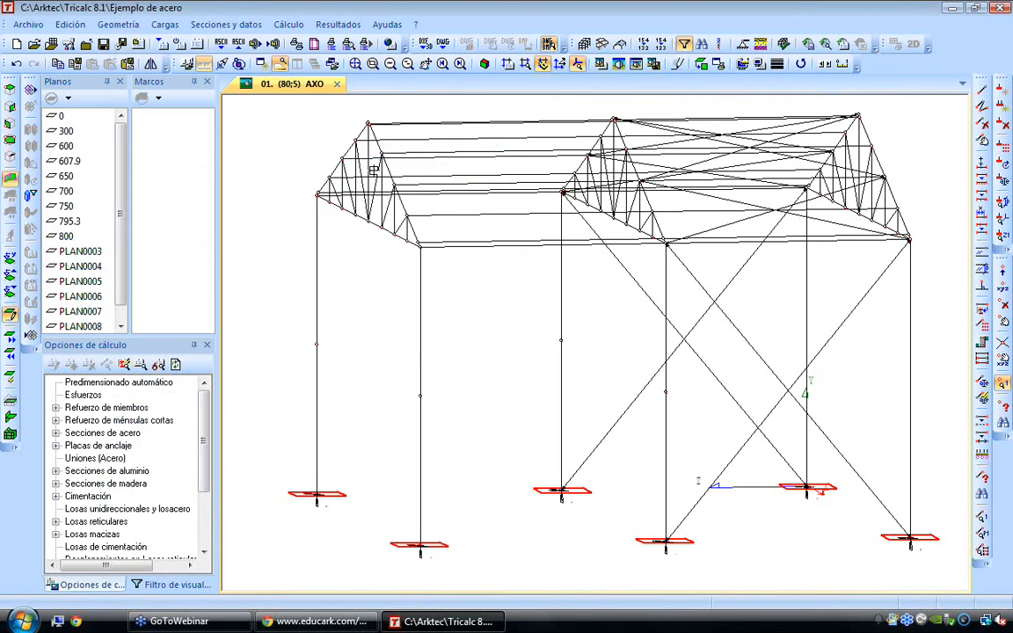
pyautogui.click(316, 342)
pyautogui.scroll(-1, 559, 337)
pyautogui.click(559, 339)
pyautogui.click(638, 378)
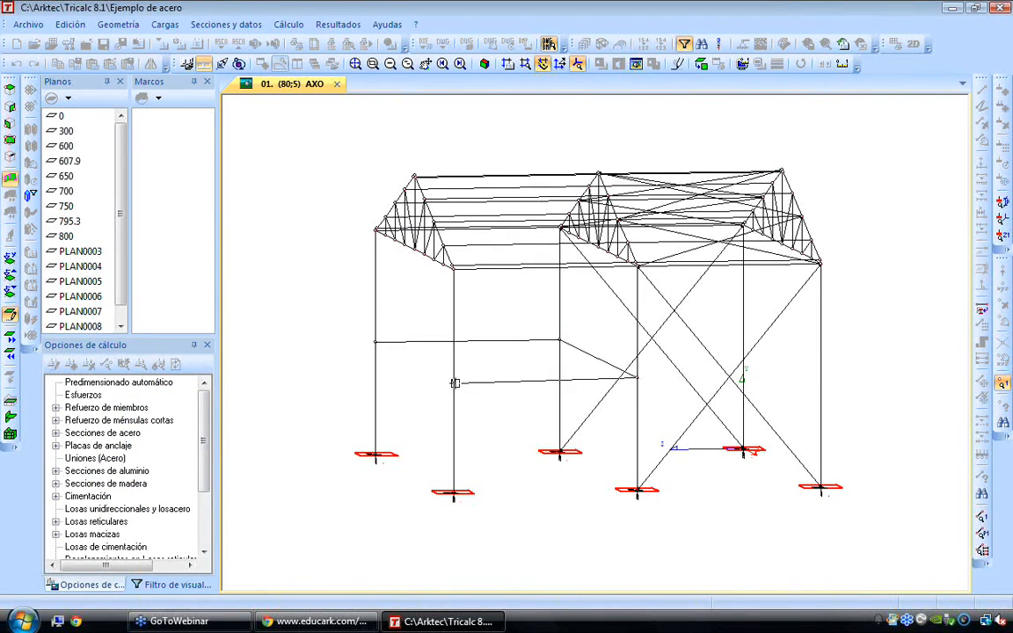
pyautogui.click(453, 380)
pyautogui.click(373, 343)
pyautogui.press('Escape')
# Divide the two long mid-height beams by distance, at 500 cm from node 67 and 500 cm from node 69
pyautogui.moveTo(540, 339); pyautogui.dragTo(696, 343, button='middle')
pyautogui.press('Right')
pyautogui.press('Right')
pyautogui.press('Right')
pyautogui.press('Right')
pyautogui.press('Right')
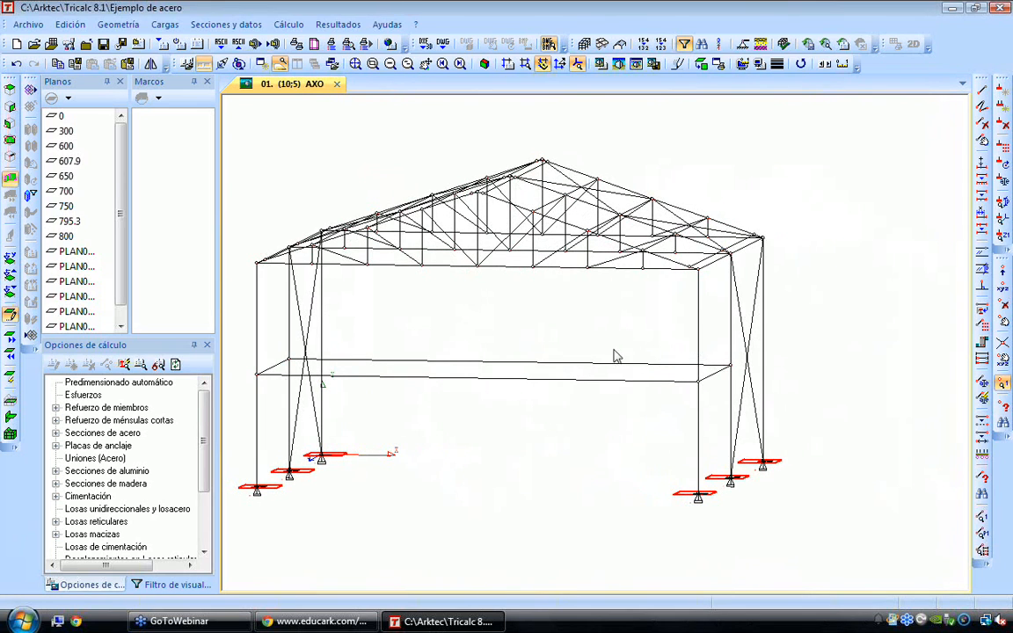
pyautogui.moveTo(511, 387)
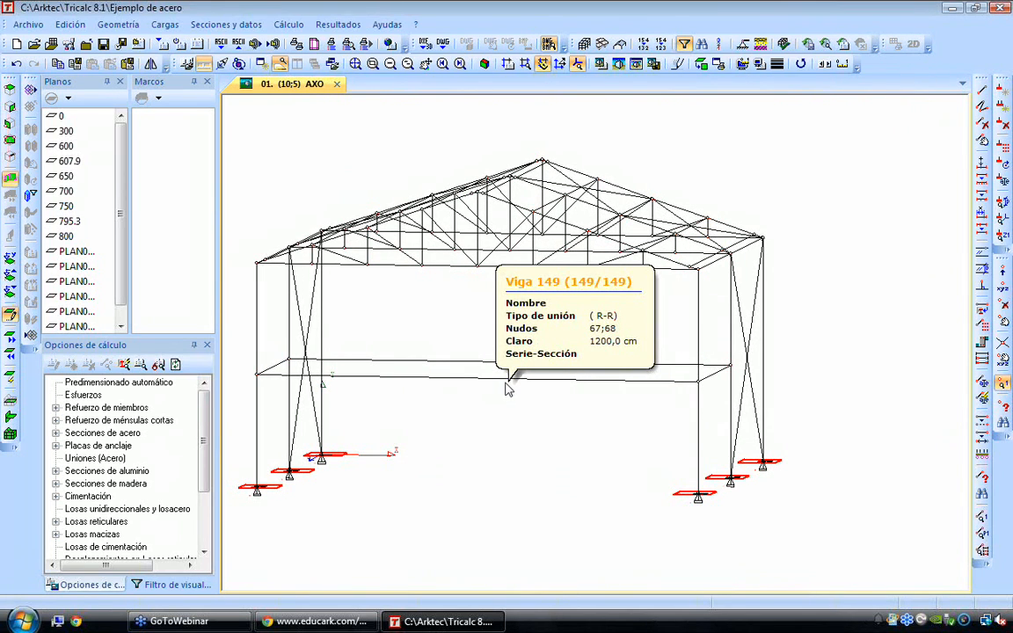
pyautogui.click(118, 24)
pyautogui.moveTo(163, 157)
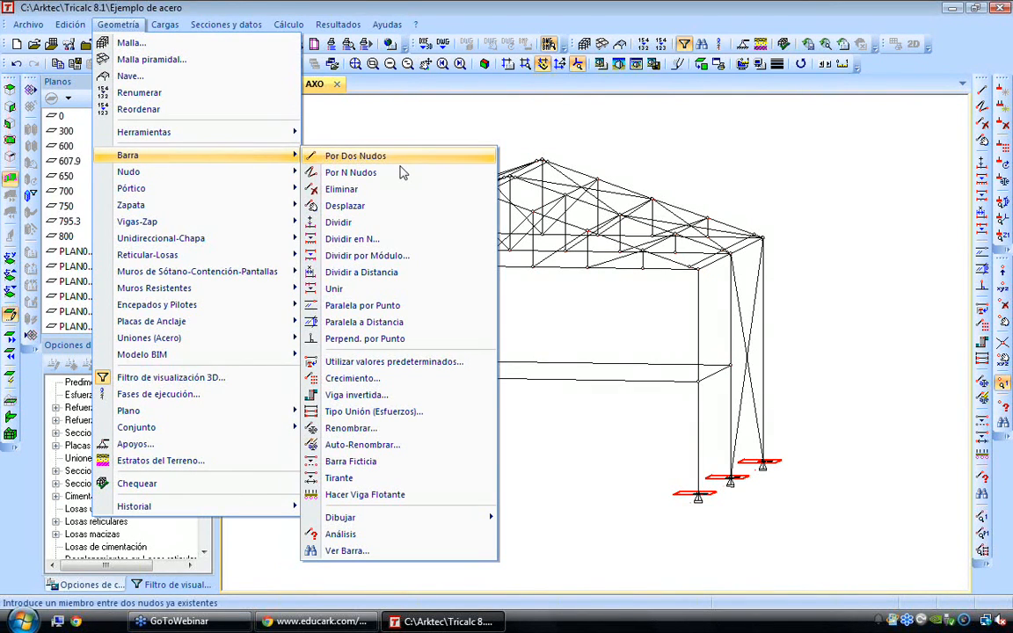
pyautogui.click(392, 271)
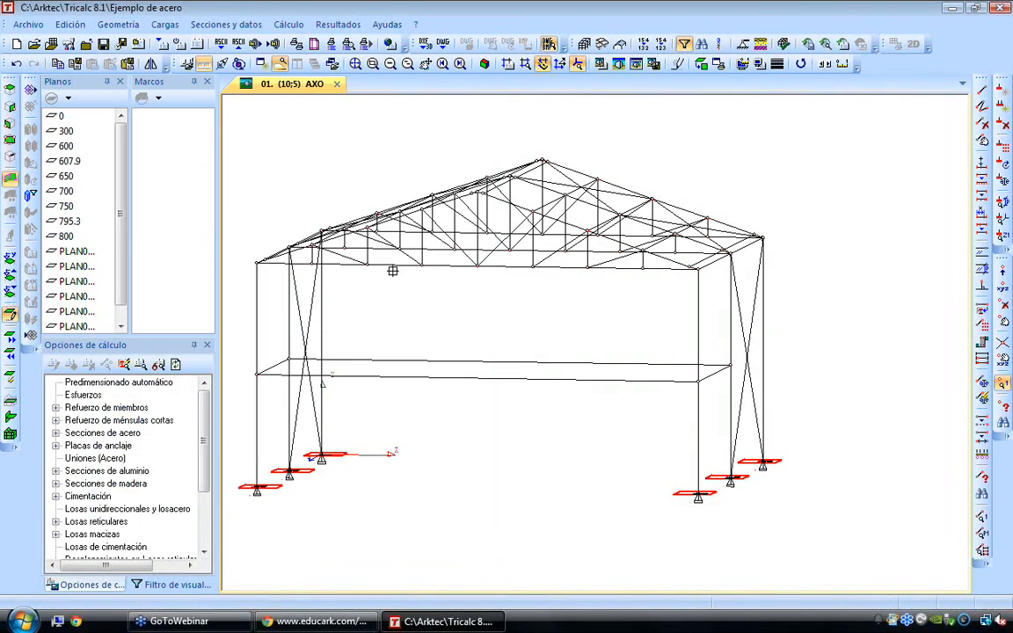
pyautogui.click(450, 377)
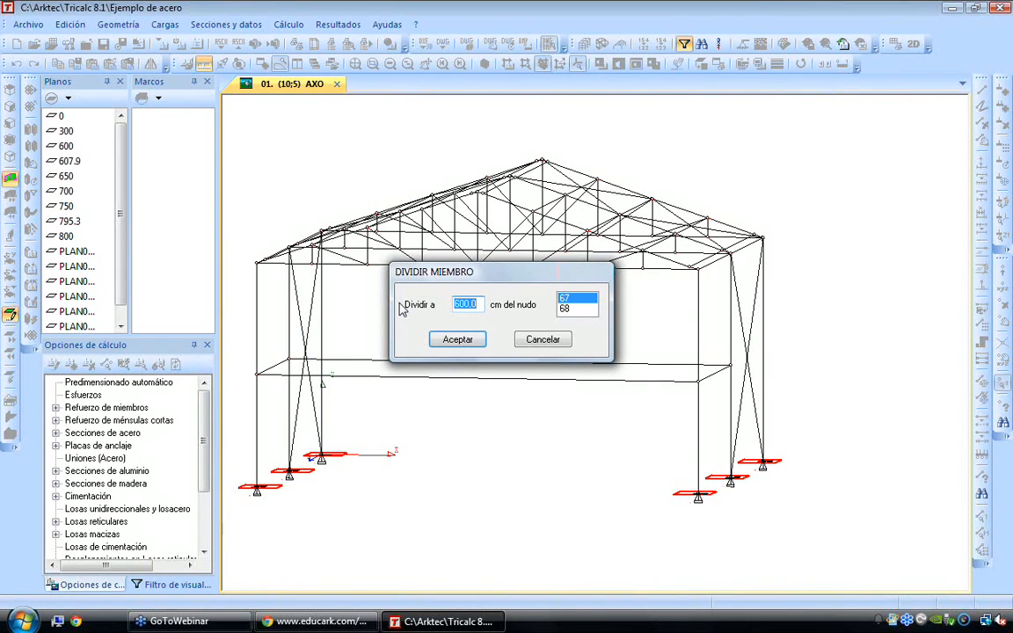
pyautogui.write('50')
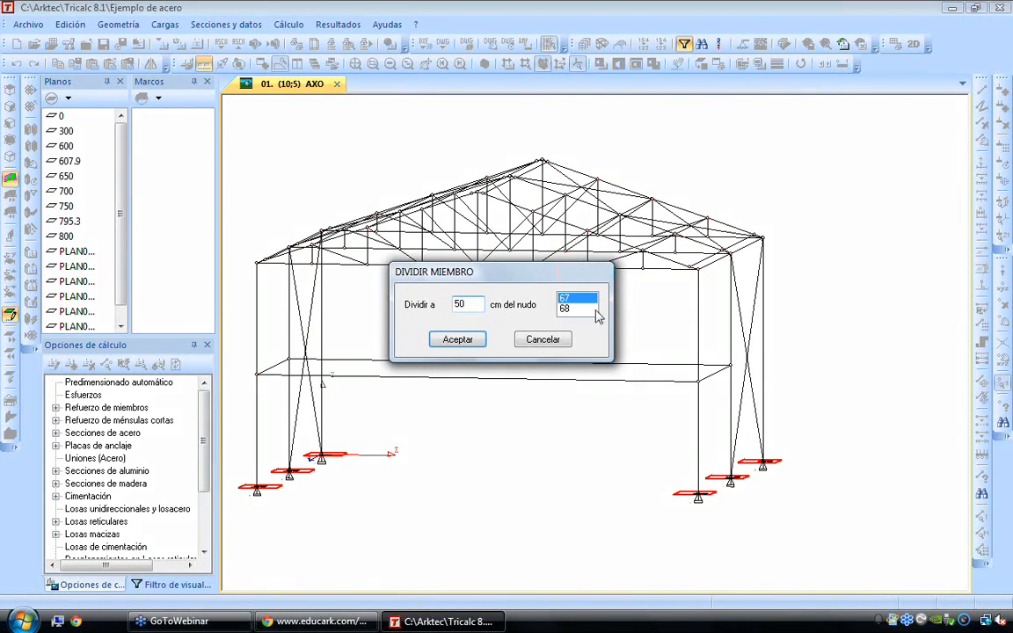
pyautogui.write('0')
pyautogui.click(457, 340)
pyautogui.click(419, 361)
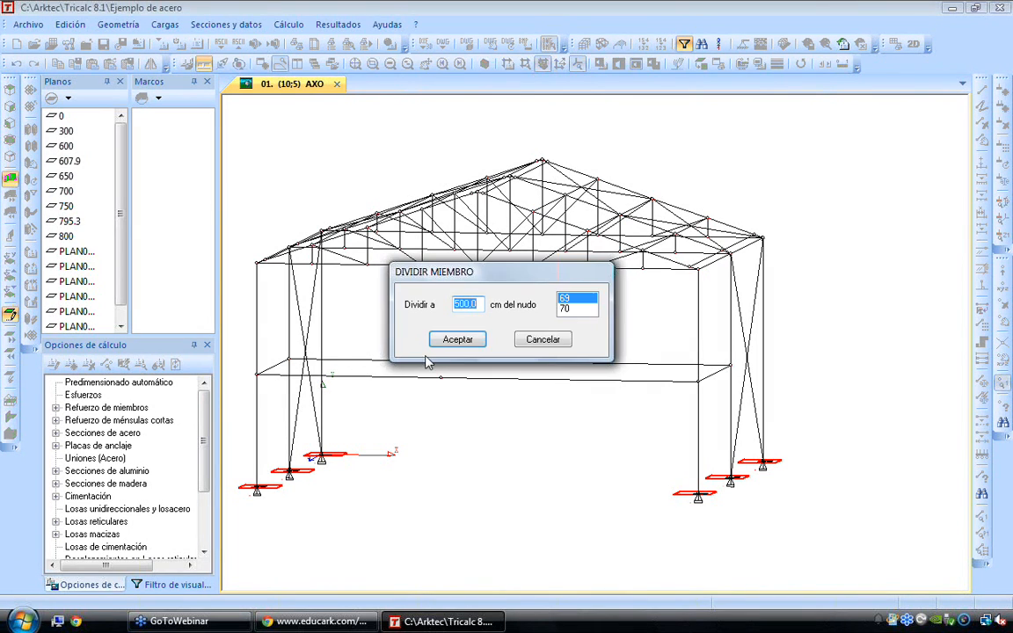
pyautogui.click(466, 342)
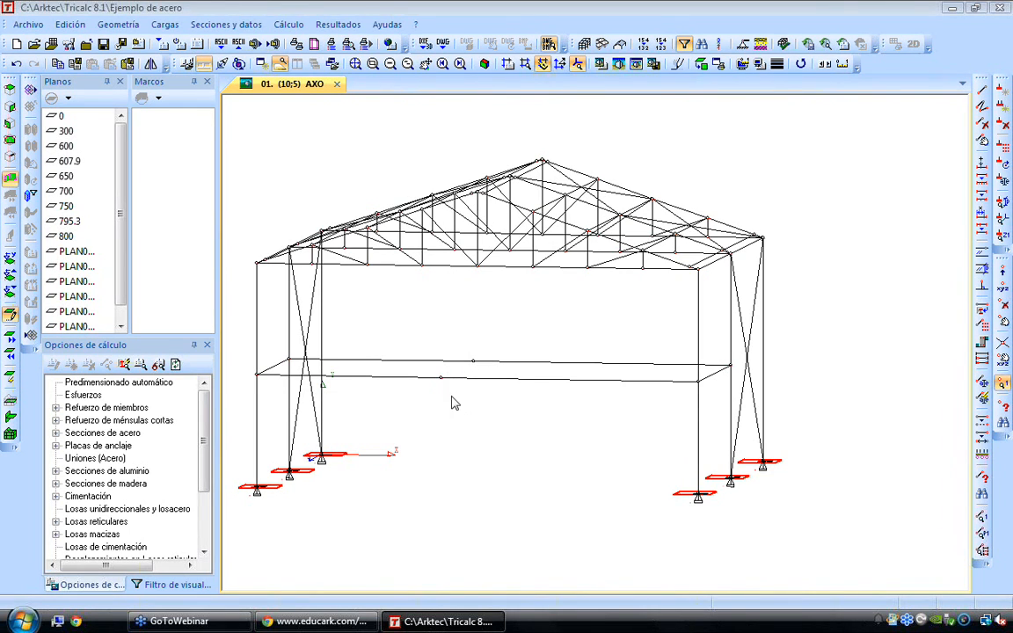
# Copy the two lower columns with their footings and short connecting beam from one side, and paste them at the long beams' division nodes
pyautogui.scroll(1, 451, 395)
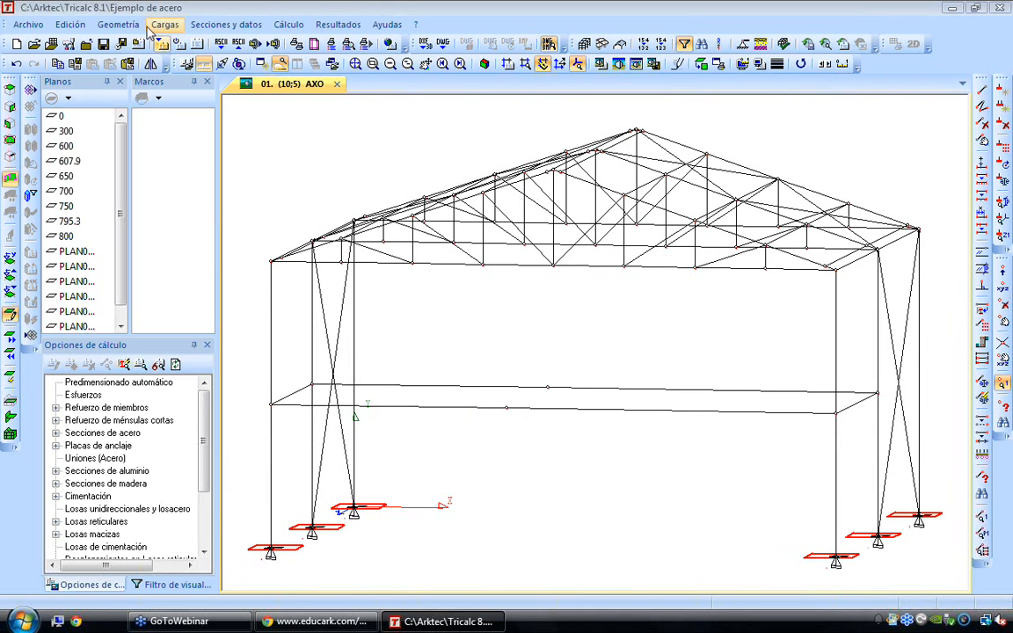
pyautogui.click(74, 26)
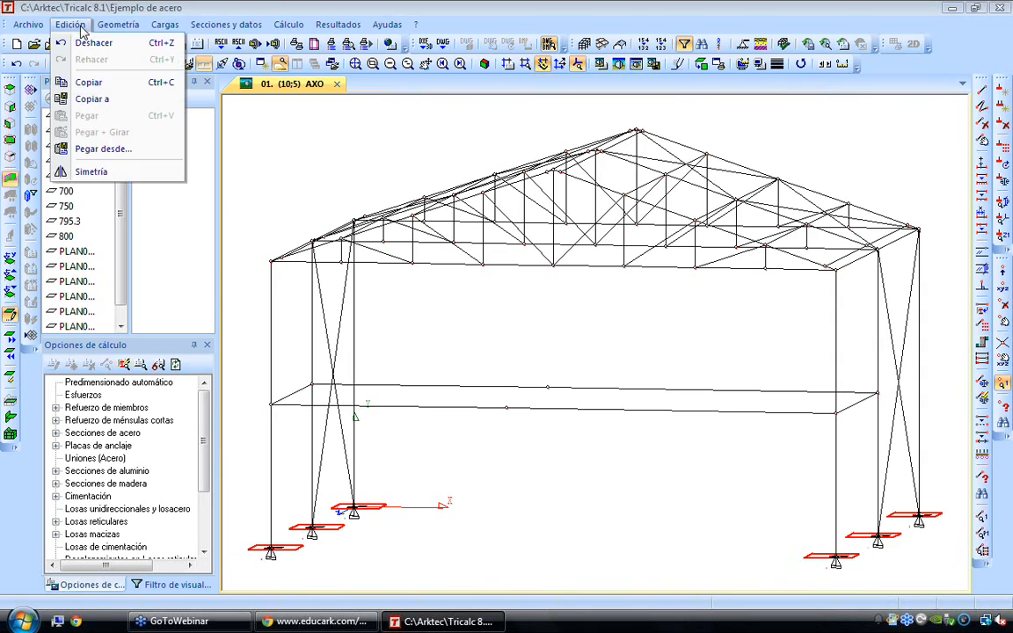
pyautogui.click(88, 83)
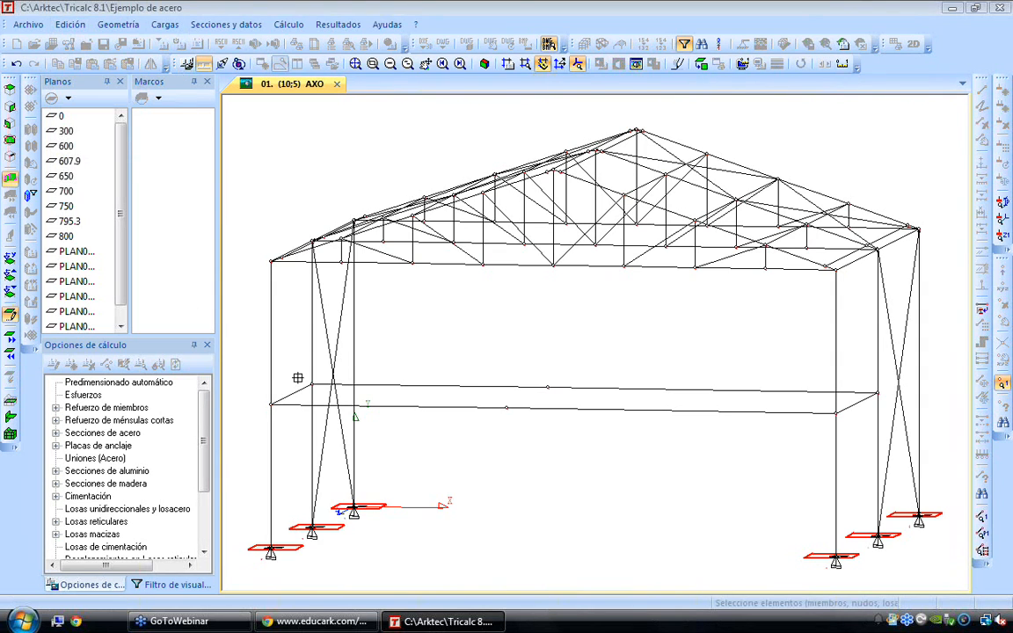
pyautogui.moveTo(260, 367); pyautogui.dragTo(323, 557)
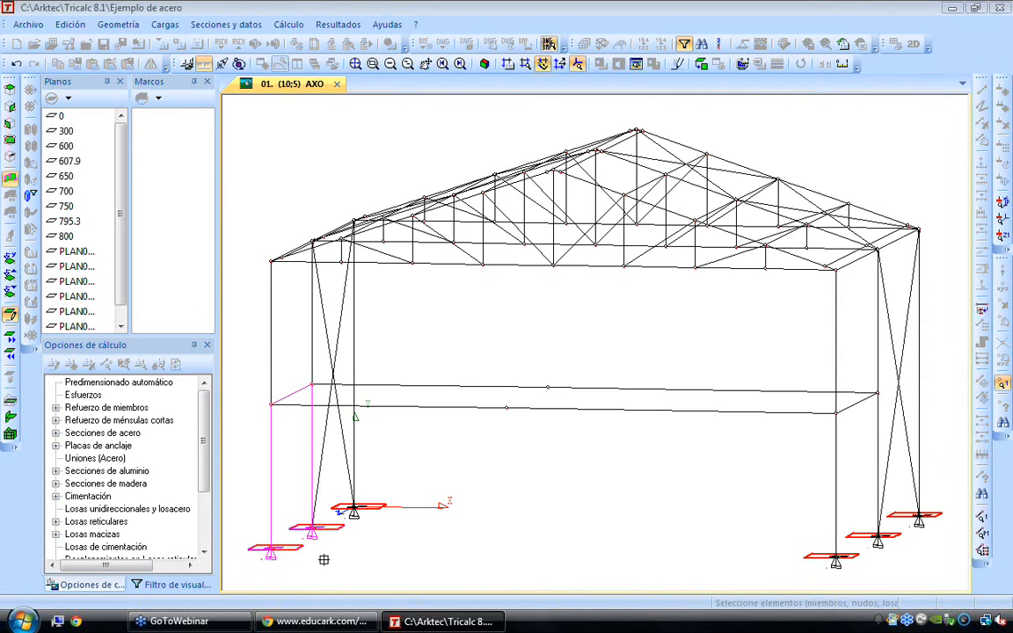
pyautogui.rightClick(321, 529)
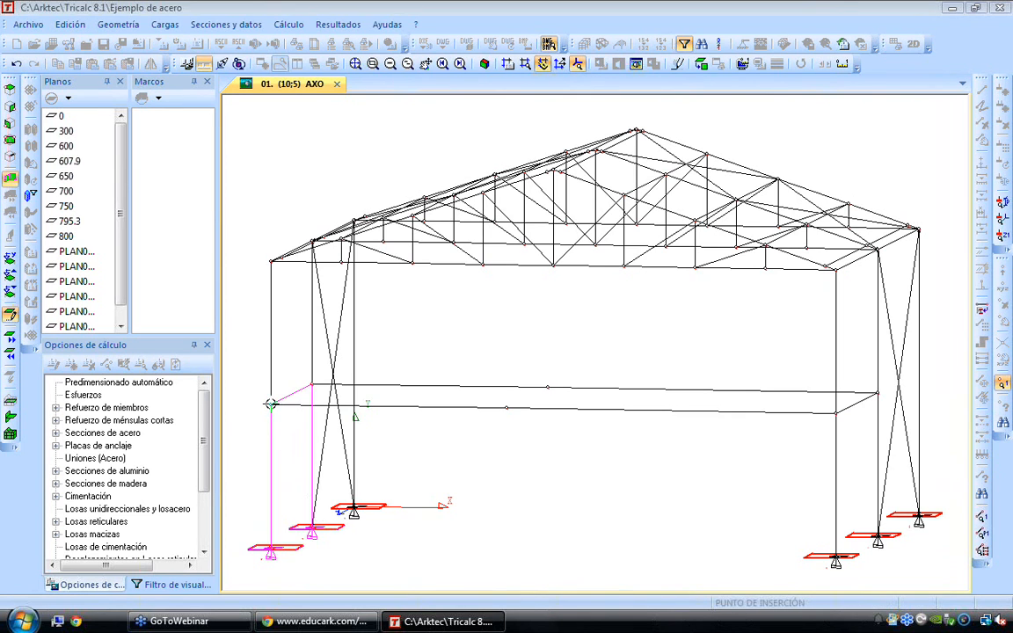
pyautogui.click(270, 403)
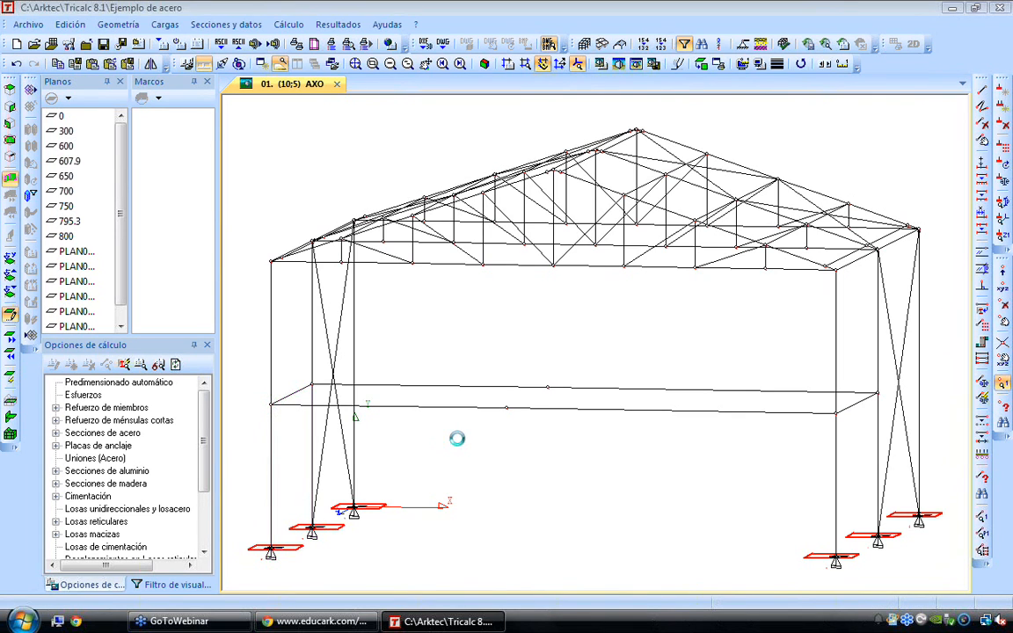
pyautogui.click(505, 409)
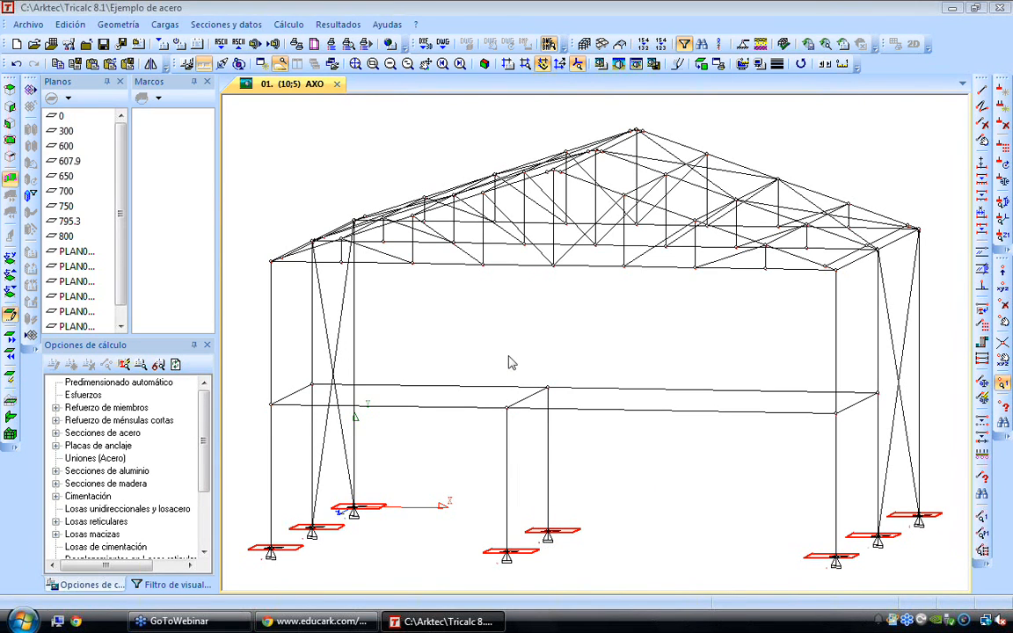
pyautogui.click(611, 363)
pyautogui.press('Up')
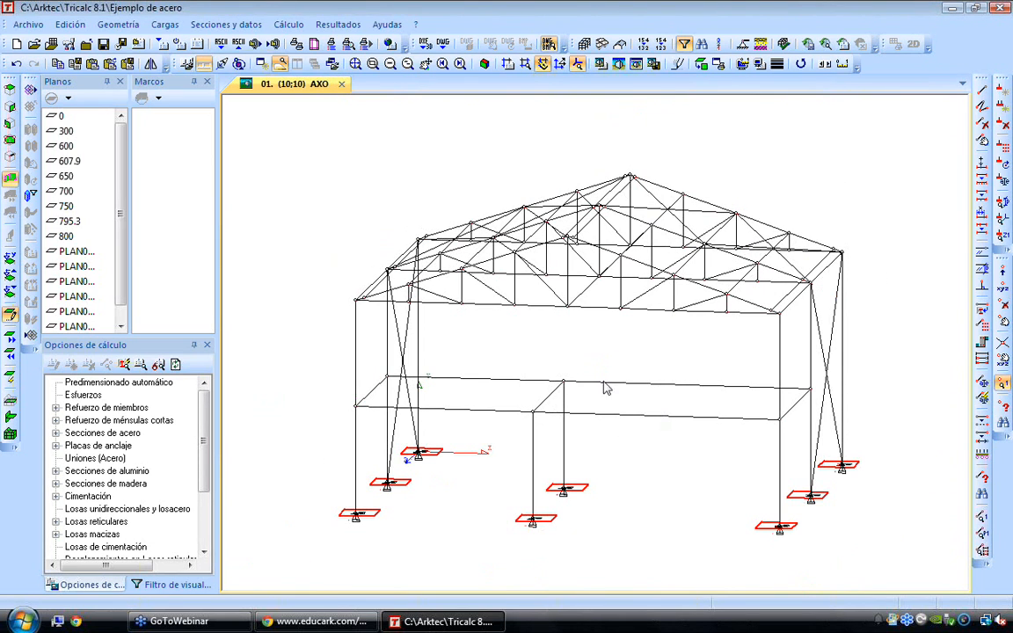
pyautogui.moveTo(489, 413)
pyautogui.click(121, 26)
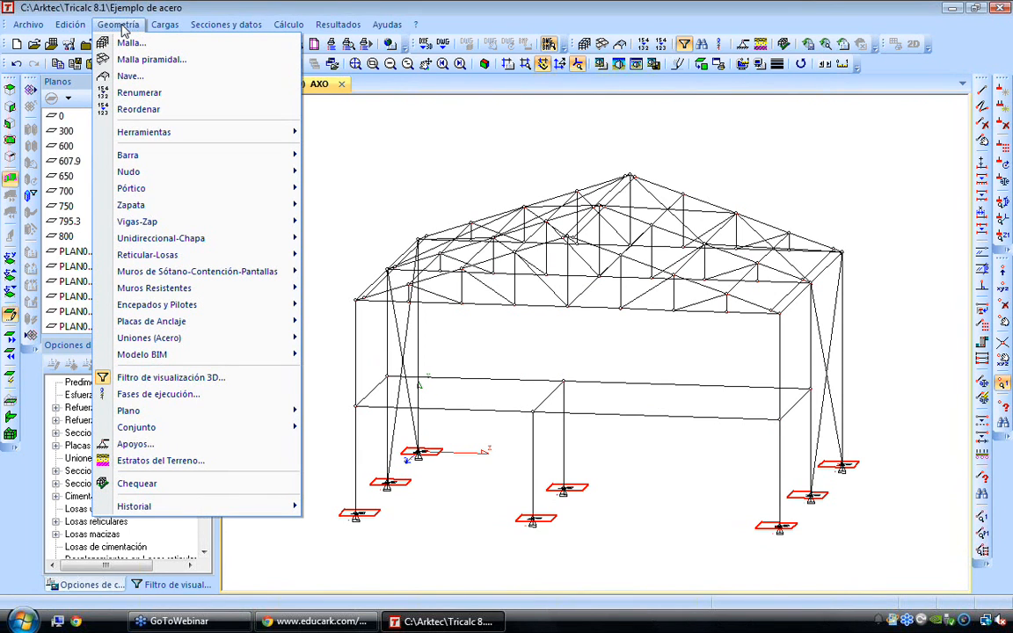
pyautogui.moveTo(183, 243)
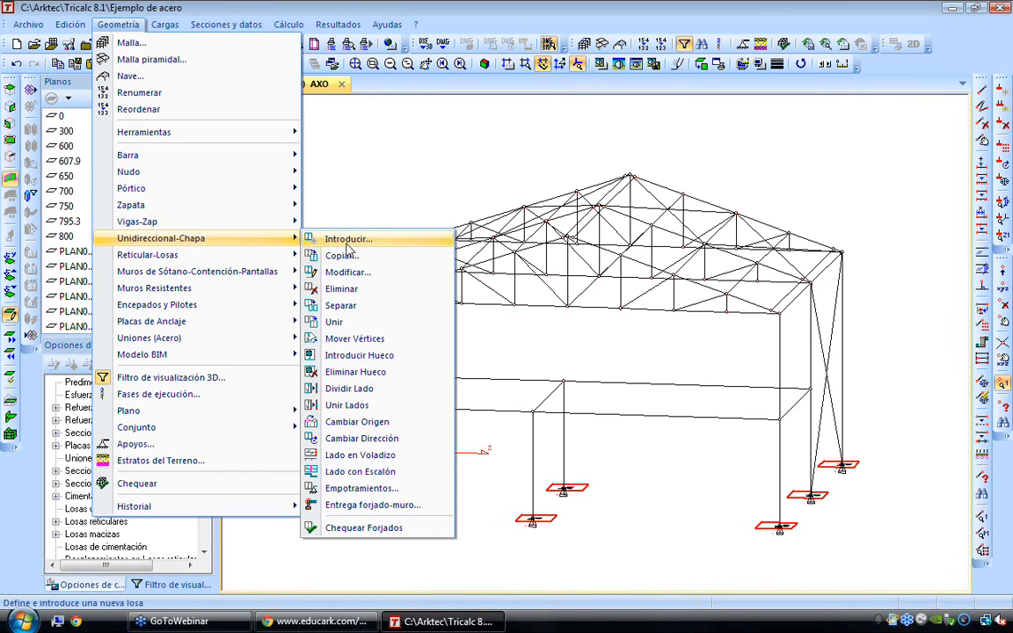
pyautogui.moveTo(232, 264)
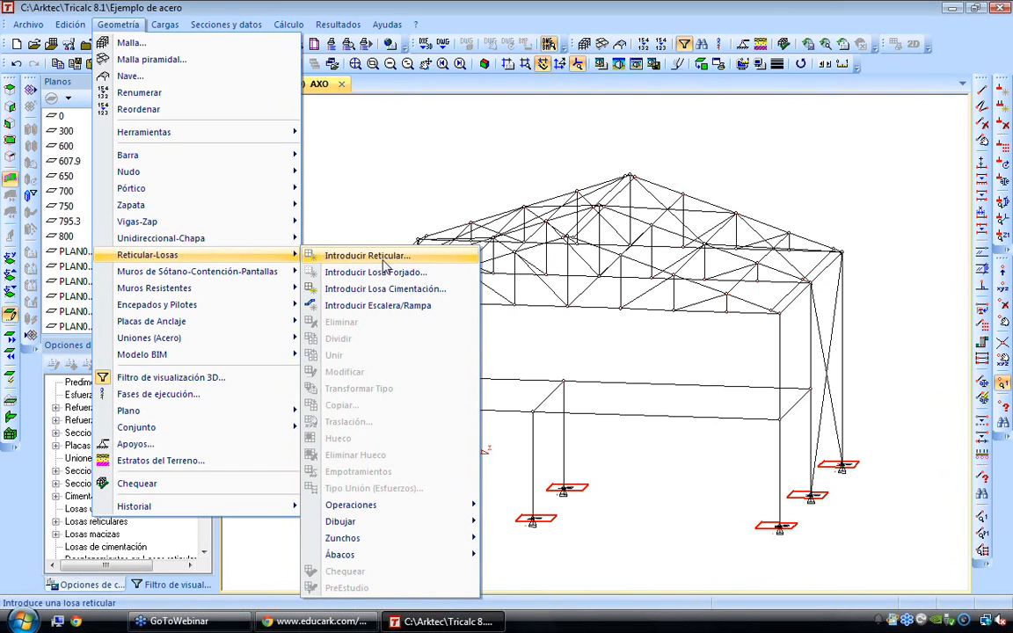
pyautogui.moveTo(267, 245)
pyautogui.click(408, 151)
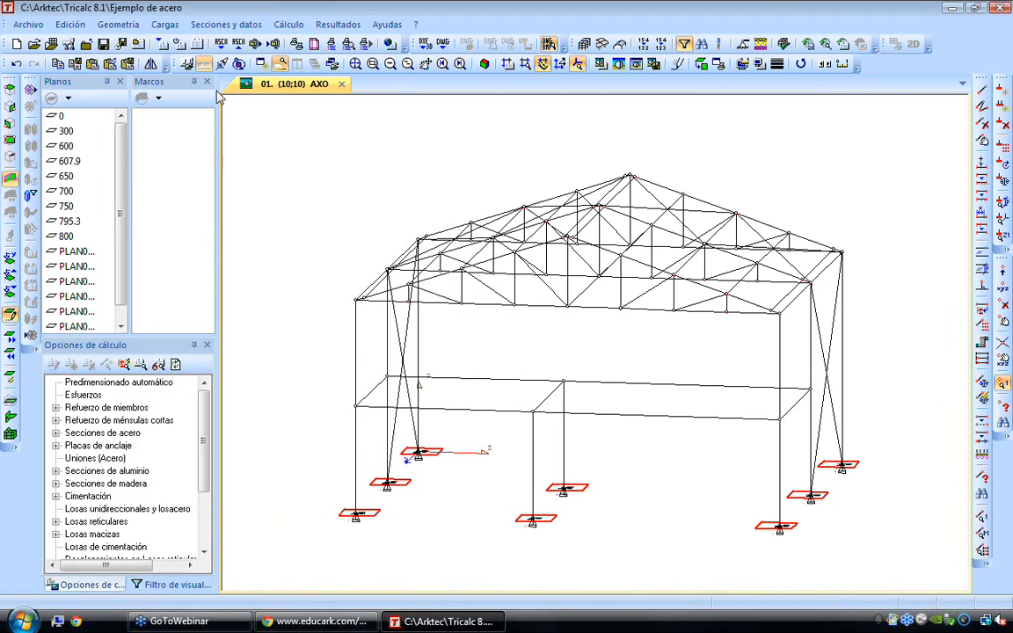
# Switch the program language to Español (España) and back to Español (México) to refresh the Mexican terminology
pyautogui.click(28, 23)
pyautogui.click(62, 288)
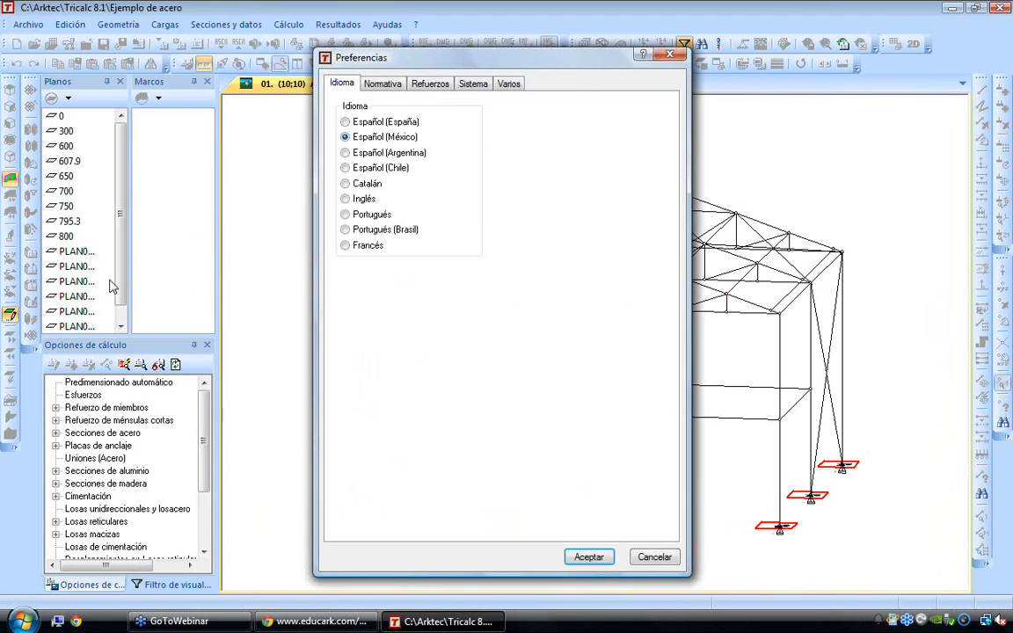
pyautogui.click(392, 87)
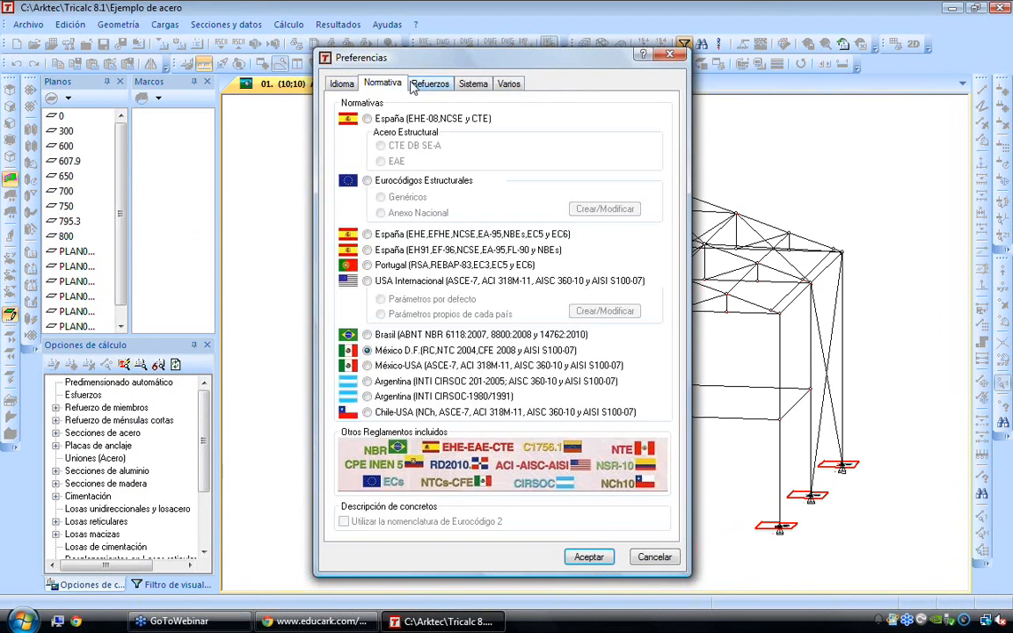
pyautogui.hotkey('ctrl', 'Tab')
pyautogui.click(342, 87)
pyautogui.click(346, 120)
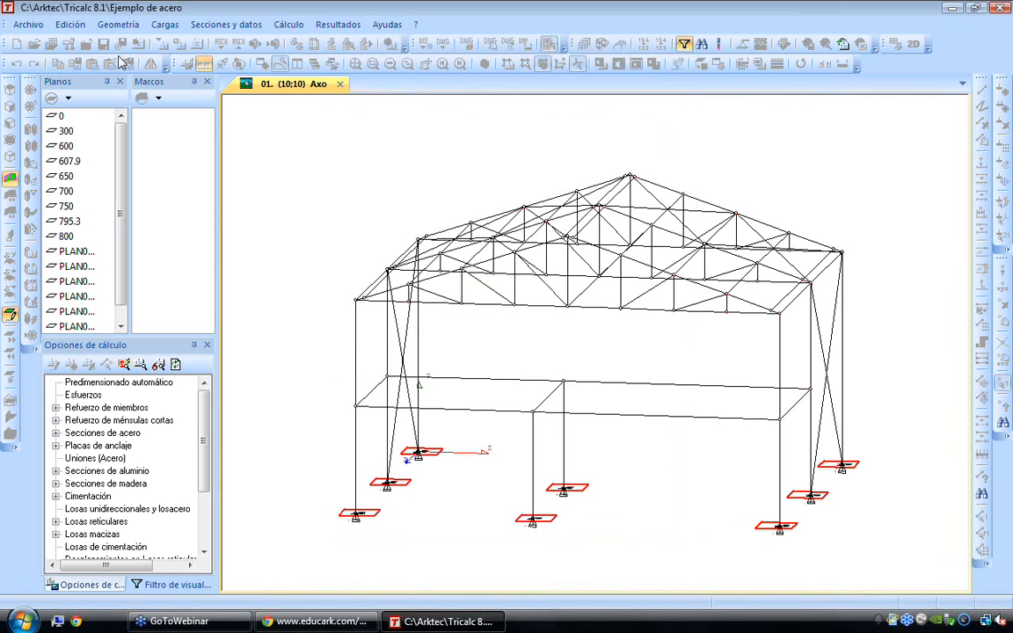
pyautogui.click(28, 24)
pyautogui.click(60, 288)
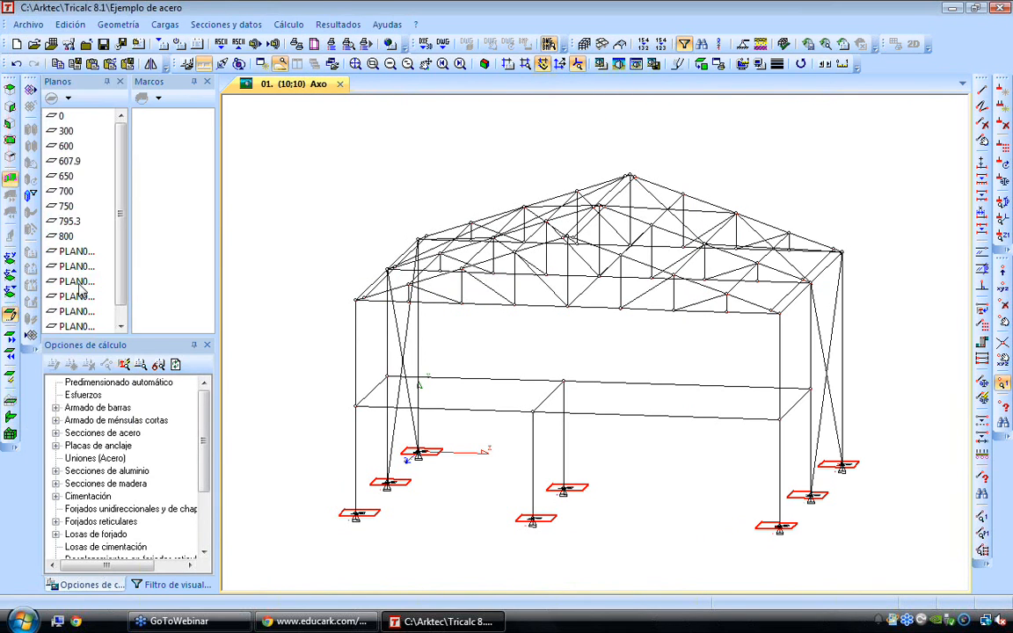
pyautogui.click(374, 138)
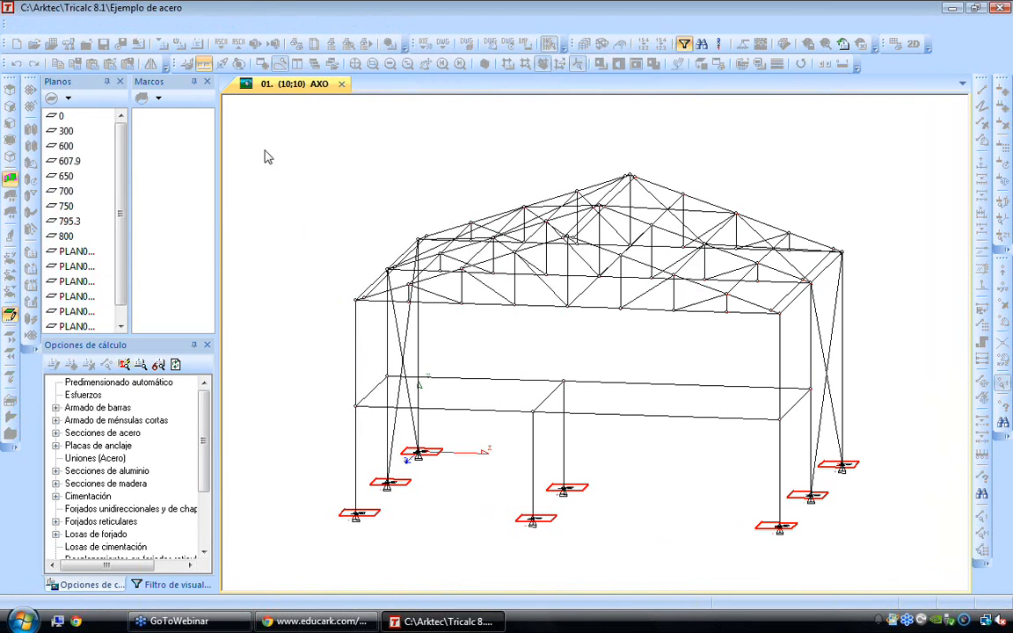
# Start introducing a one-way slab on plane 300 and name it L1
pyautogui.click(116, 24)
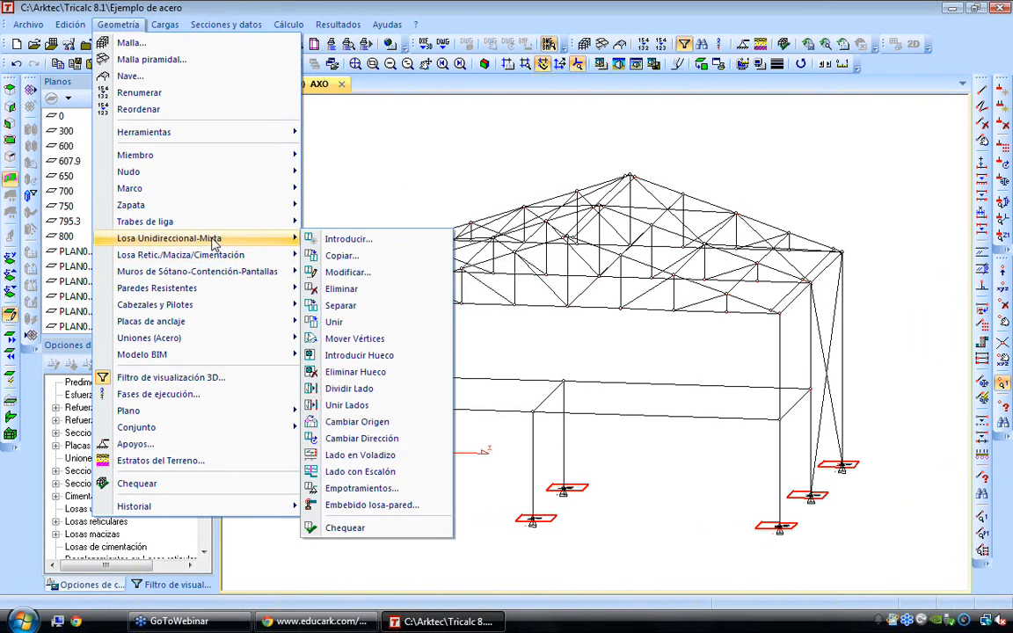
pyautogui.click(362, 239)
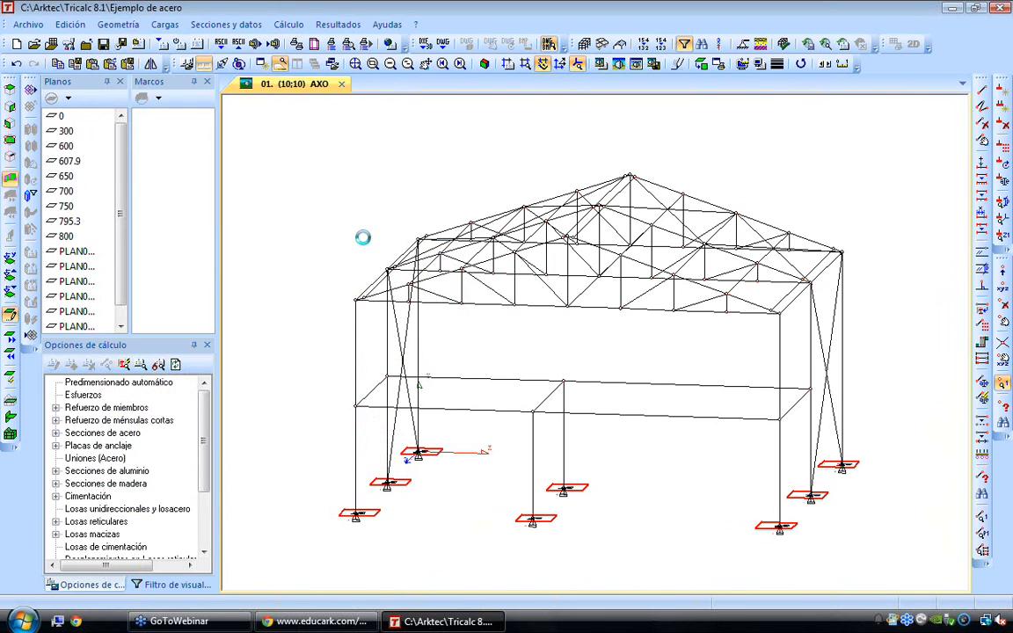
pyautogui.moveTo(445, 165); pyautogui.dragTo(643, 114)
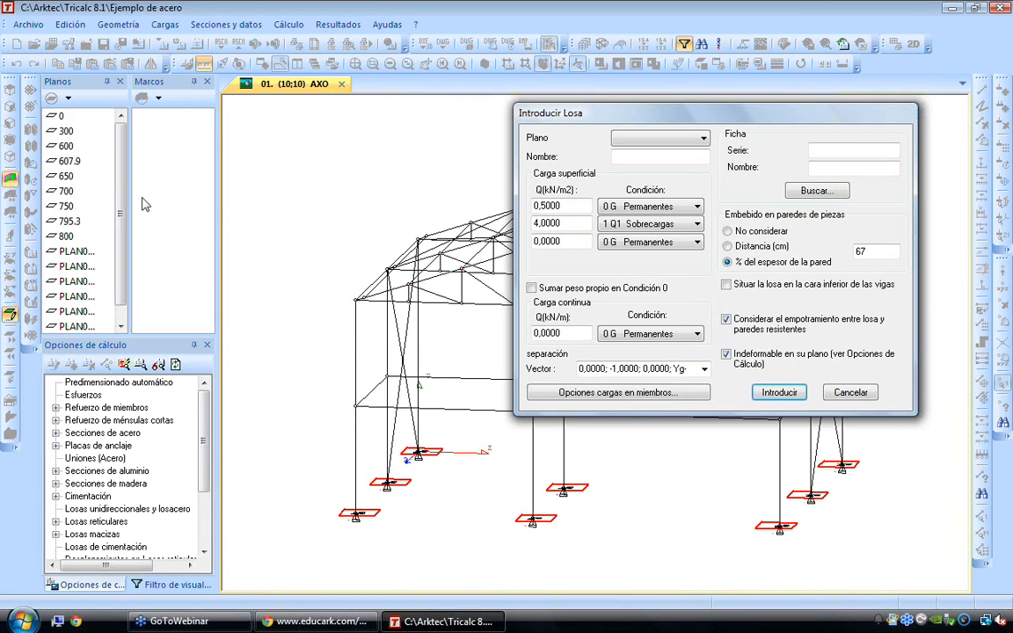
pyautogui.click(673, 138)
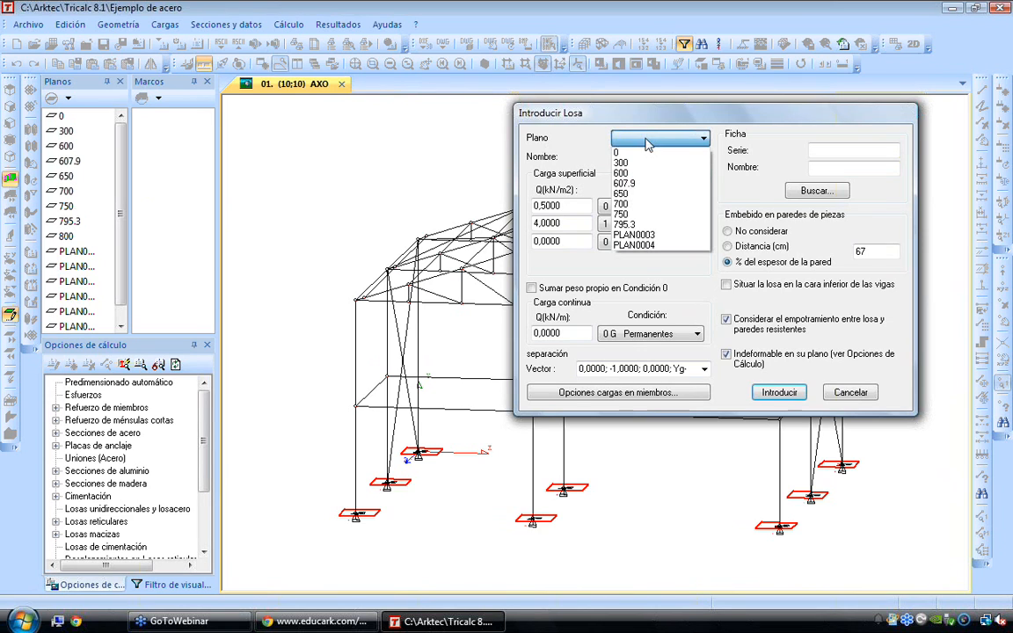
pyautogui.click(642, 164)
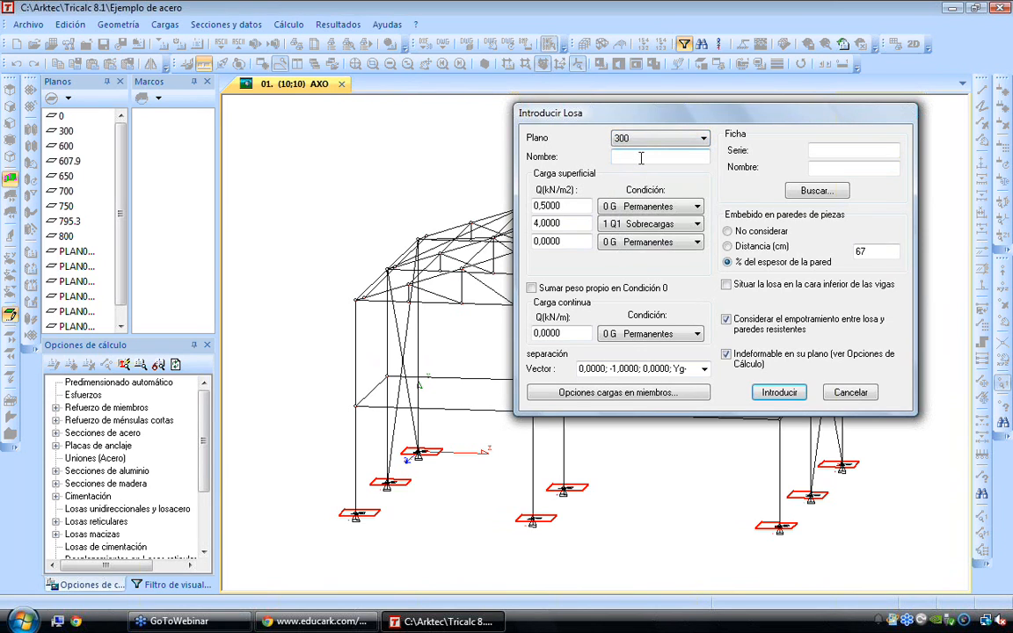
pyautogui.click(641, 158)
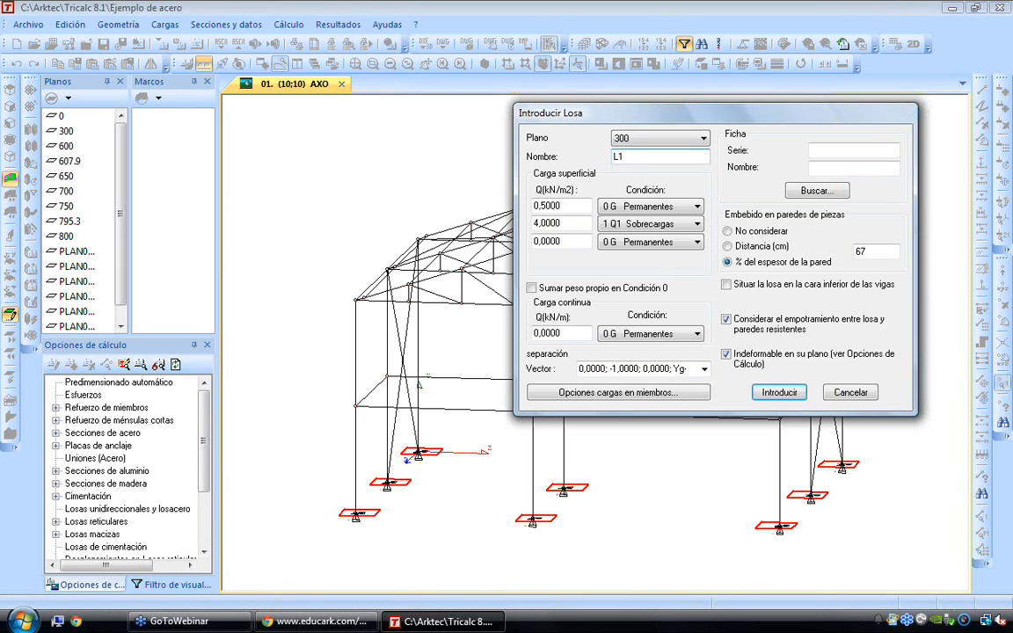
pyautogui.write('L1')
pyautogui.press('Tab')
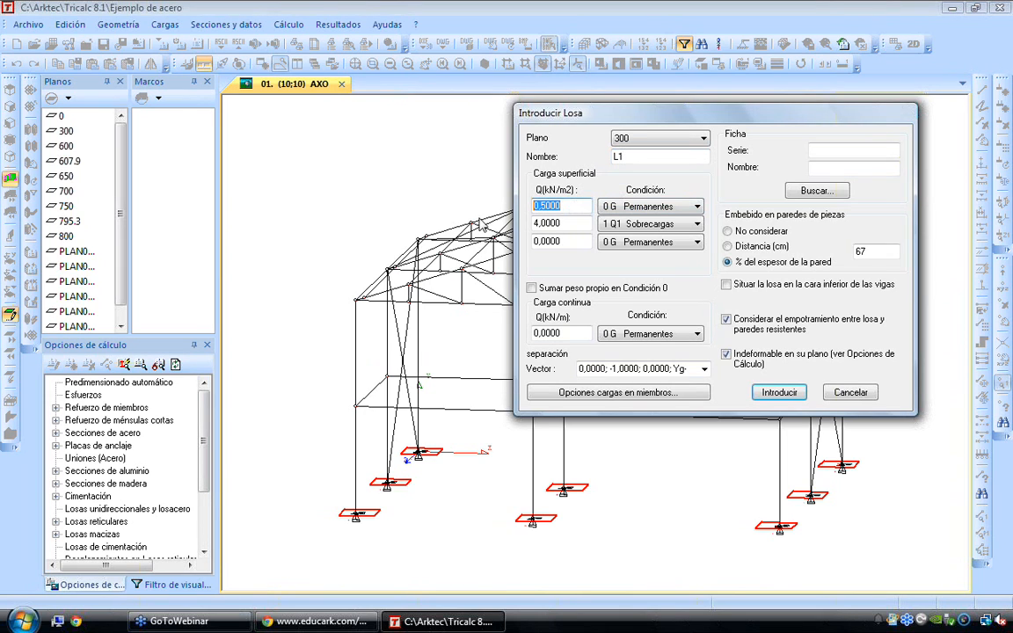
# Set the slab's surface loads to 0.5 kN/m² permanent and 2 kN/m² live, and open the slab sheet selection
pyautogui.write('0')
pyautogui.press('Tab')
pyautogui.write('2')
pyautogui.press('Tab')
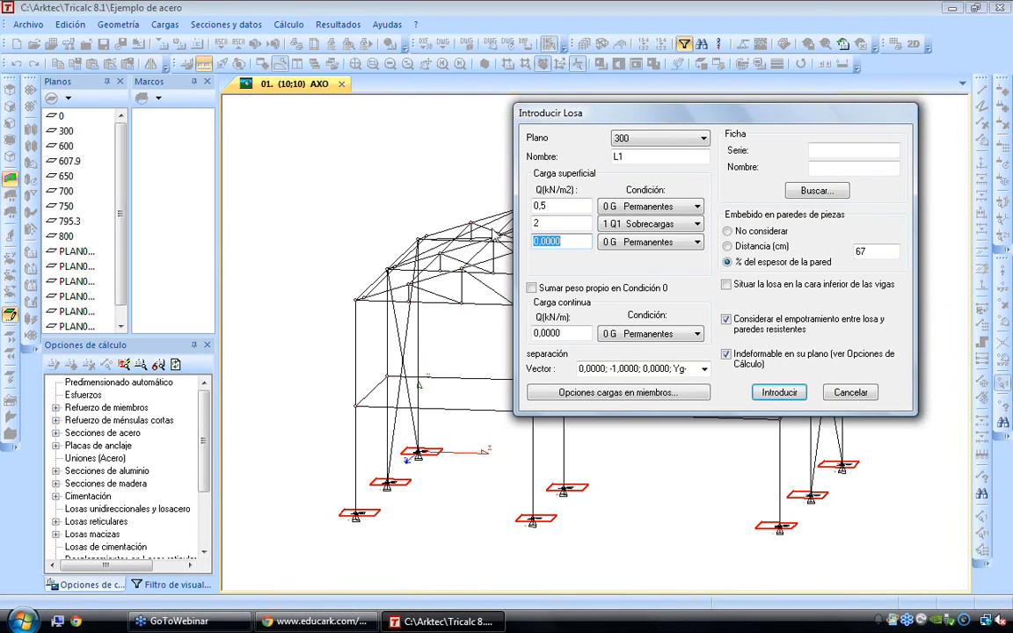
pyautogui.click(831, 193)
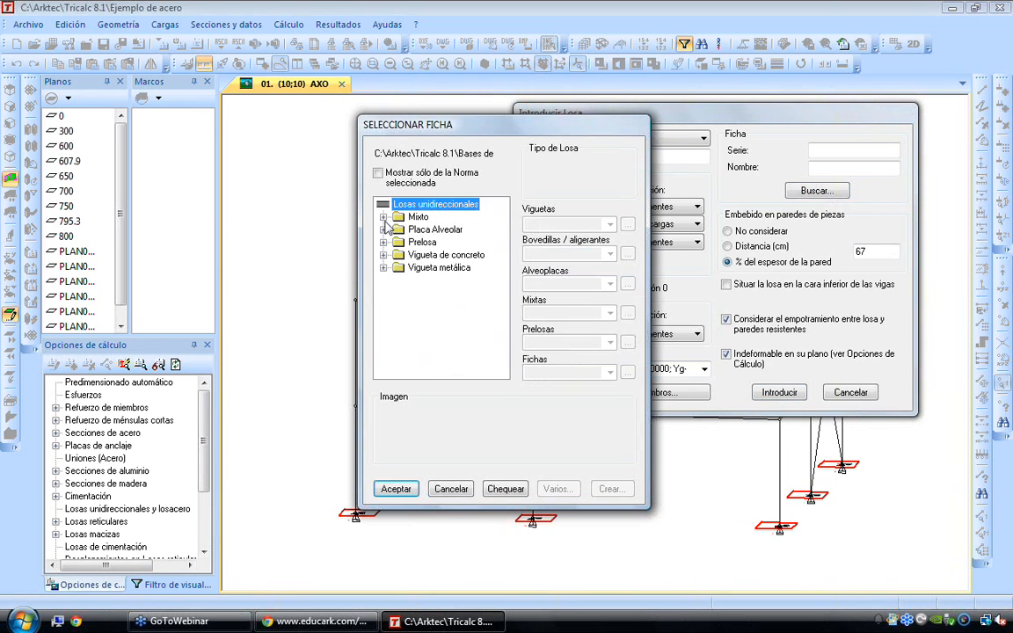
# Preview a composite (Mixto) slab sheet from the Mper2835.TR5 series
pyautogui.click(383, 217)
pyautogui.click(444, 245)
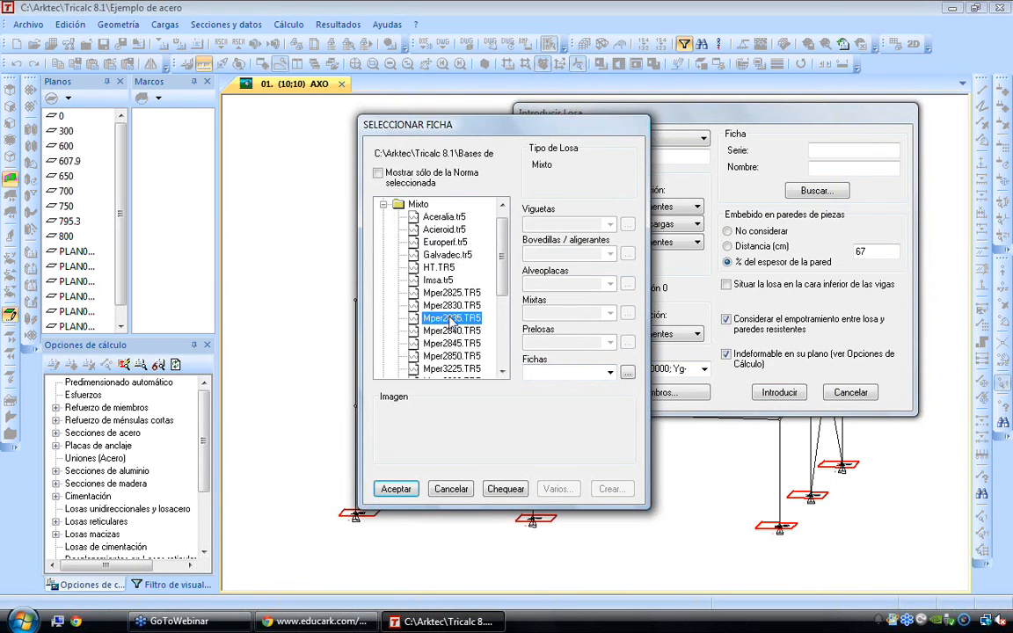
pyautogui.click(609, 372)
pyautogui.click(538, 458)
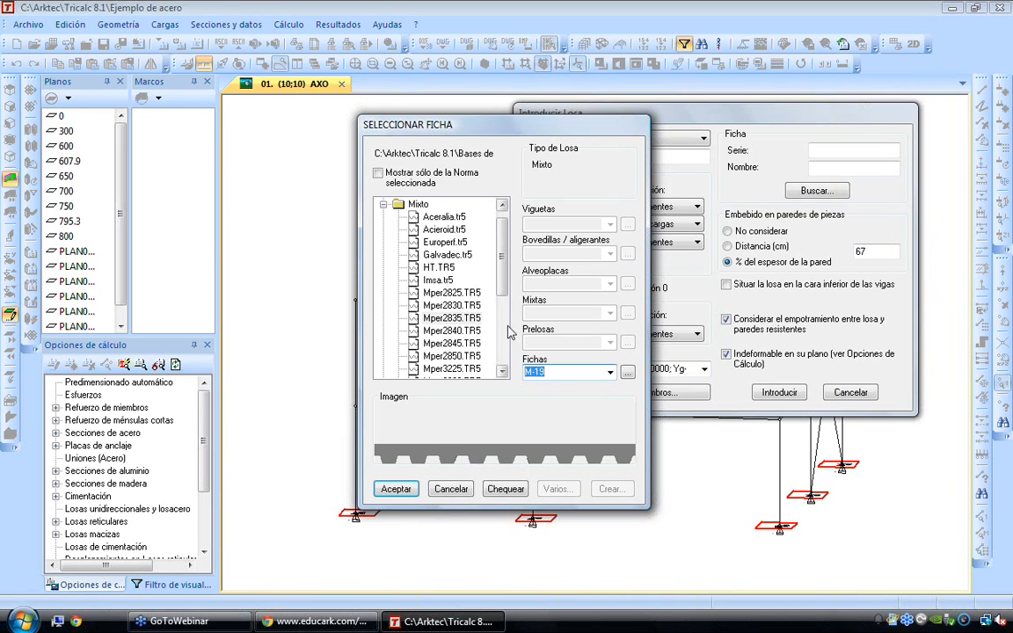
pyautogui.moveTo(504, 256); pyautogui.dragTo(503, 246)
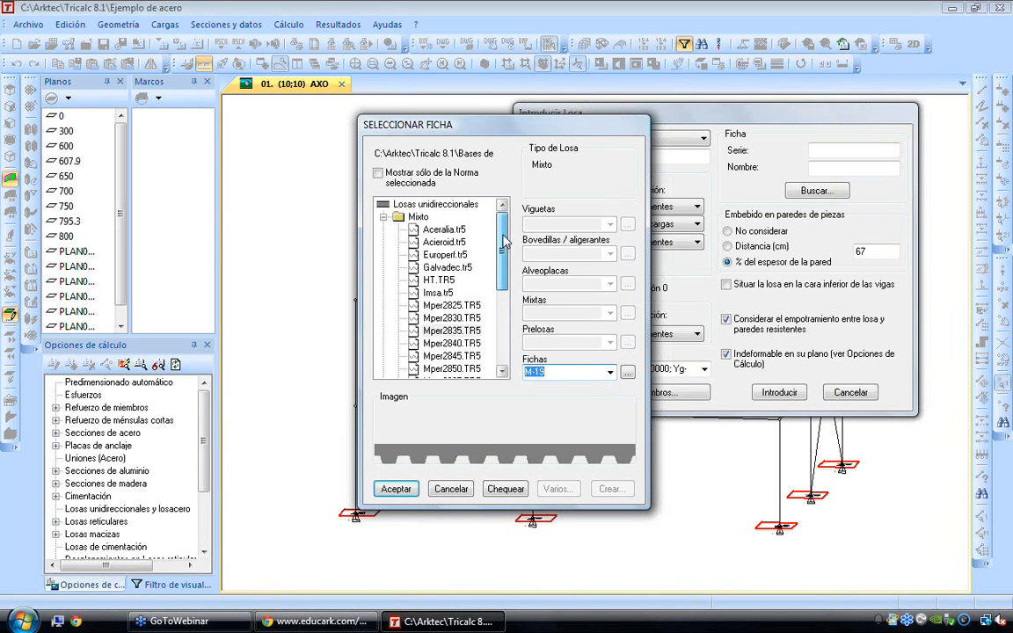
# Preview the hollow-core (Placa Alveolar) slab sheet P16+5 from the Alvhoced.TR5 series
pyautogui.scroll(-5, 504, 240)
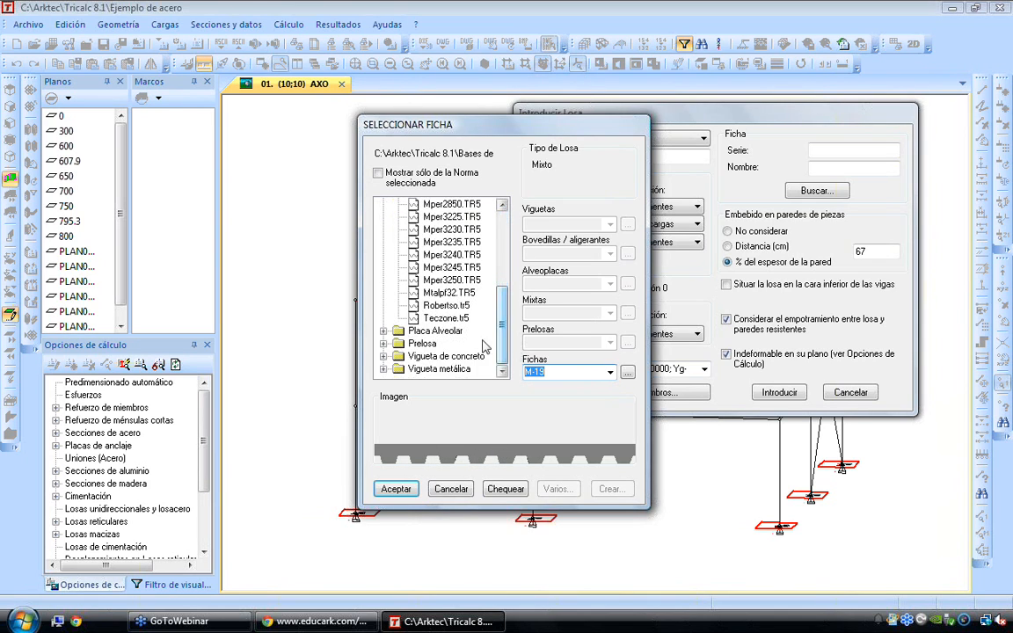
pyautogui.click(383, 330)
pyautogui.click(450, 305)
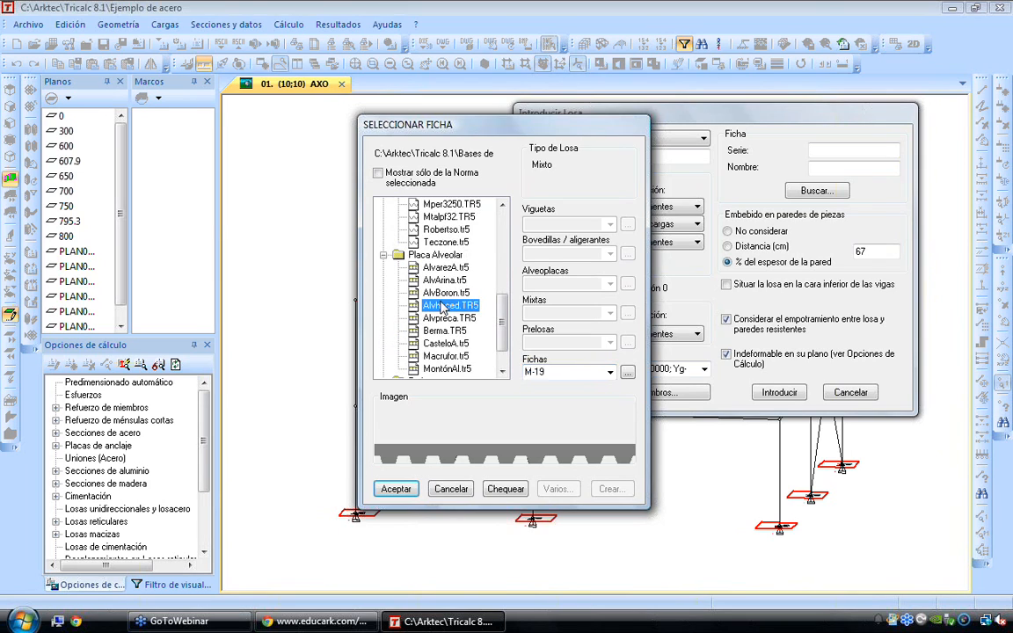
pyautogui.click(609, 372)
pyautogui.click(550, 385)
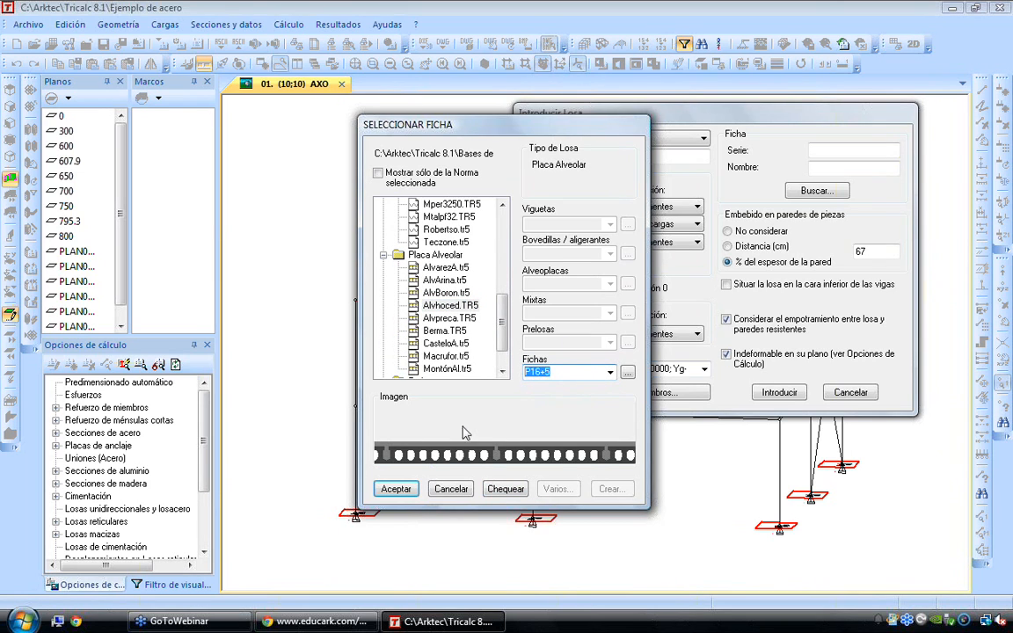
# Preview the prestressed concrete joist (Pretensada) slab sheet 20+7/701
pyautogui.scroll(-1, 410, 362)
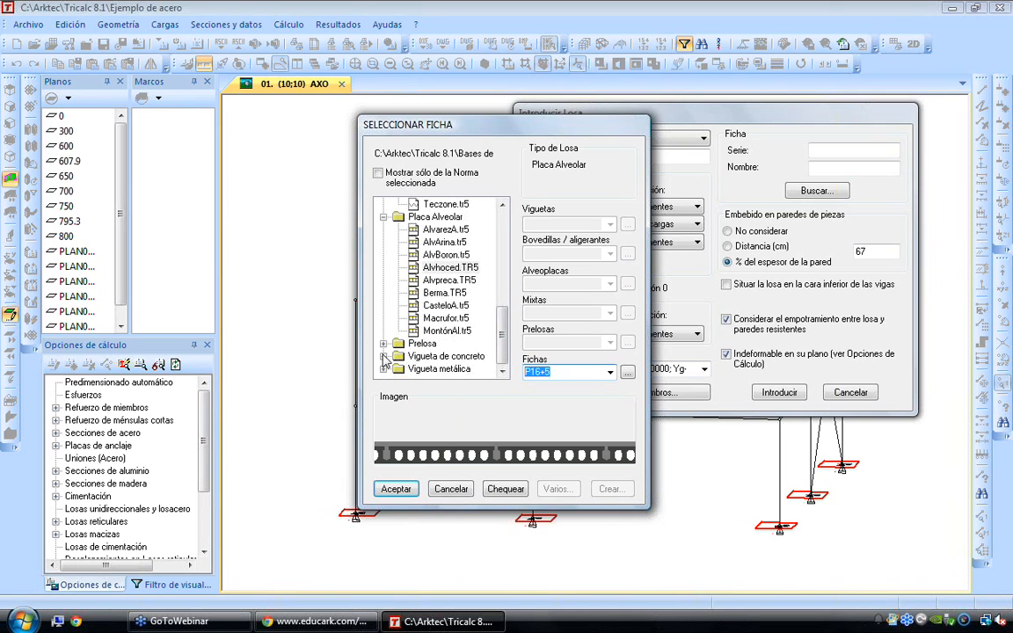
pyautogui.click(384, 356)
pyautogui.click(399, 356)
pyautogui.click(452, 331)
pyautogui.click(611, 373)
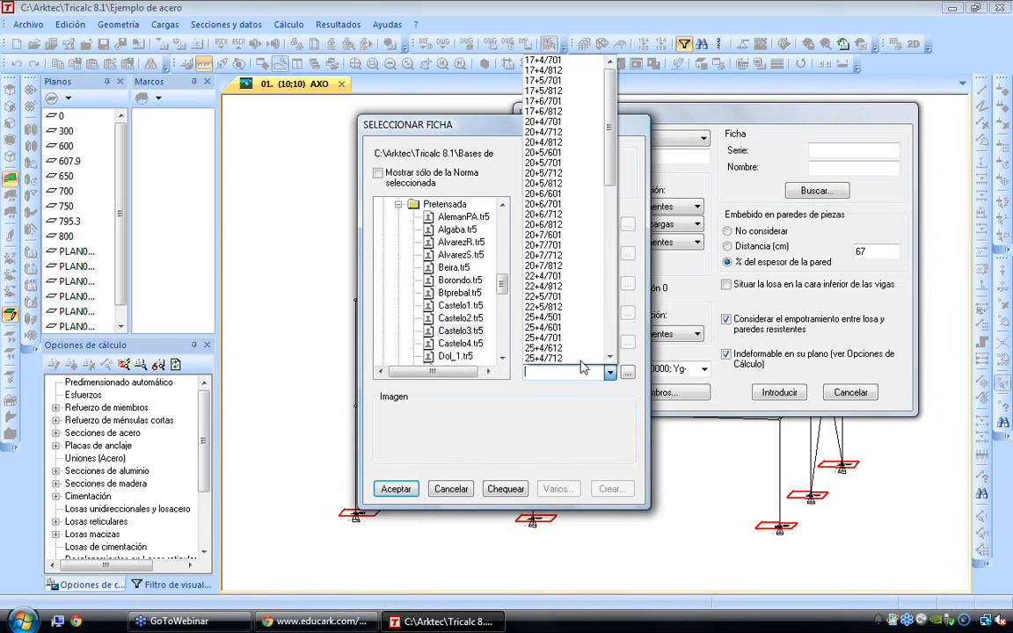
pyautogui.click(528, 331)
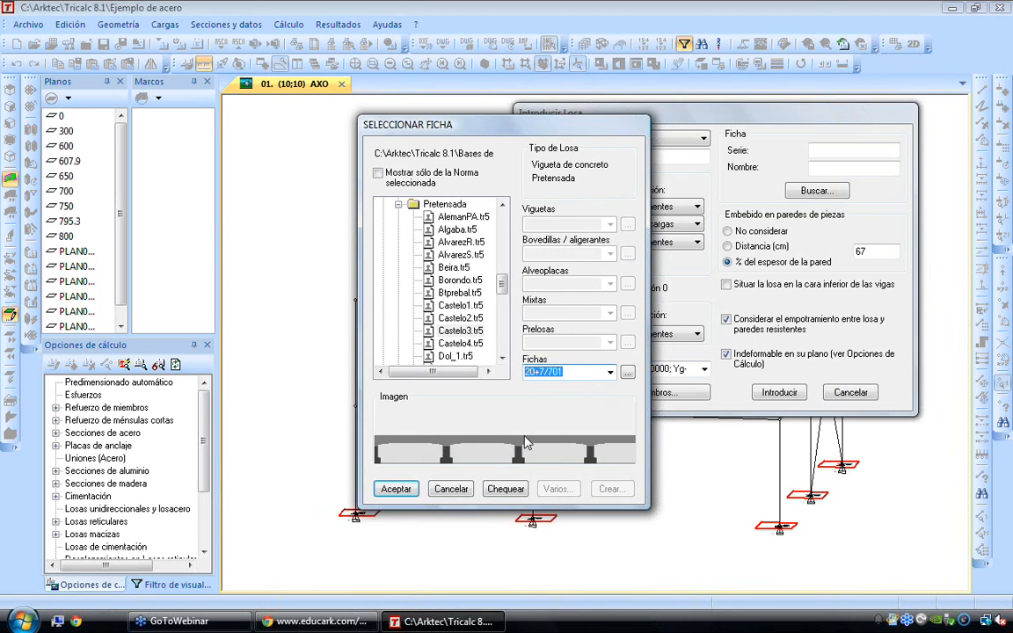
# Preview the metal joist (Vigueta metálica) slab sheet 140/70
pyautogui.scroll(3, 475, 273)
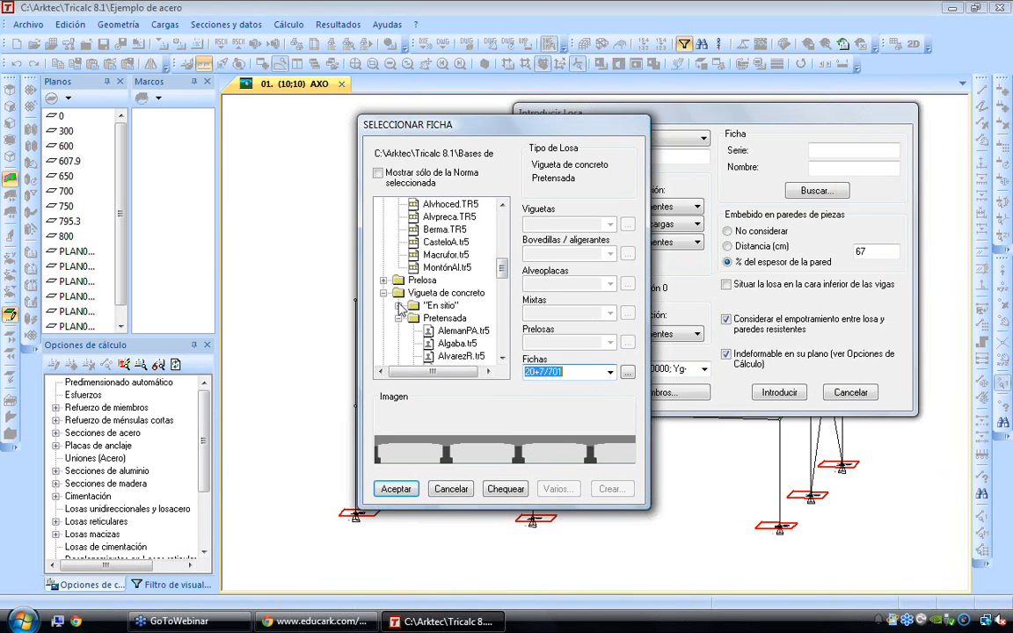
pyautogui.scroll(-8, 397, 325)
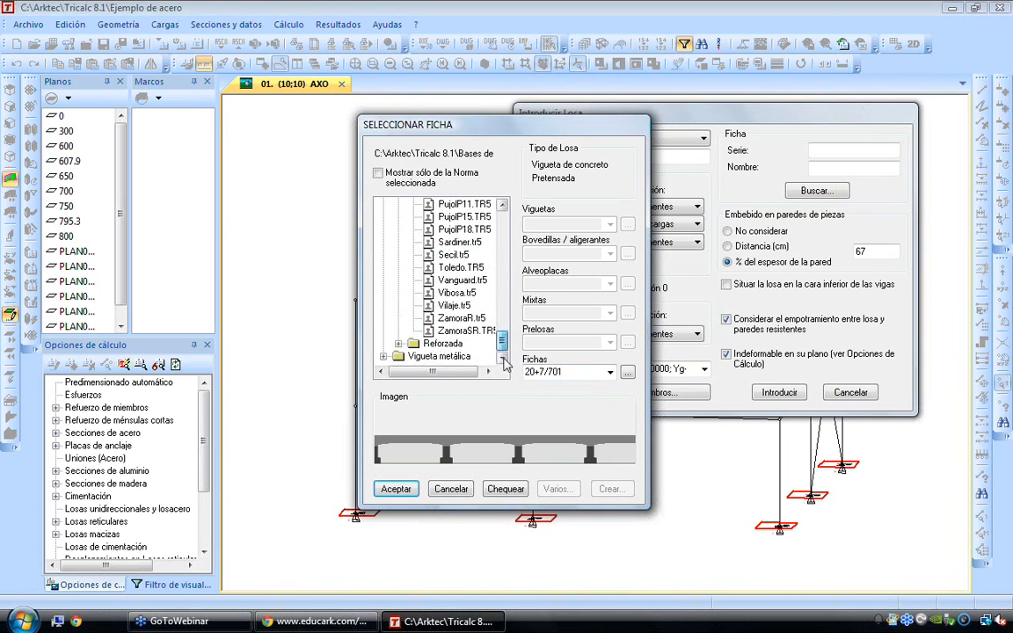
pyautogui.click(384, 356)
pyautogui.click(439, 356)
pyautogui.click(610, 372)
pyautogui.click(563, 409)
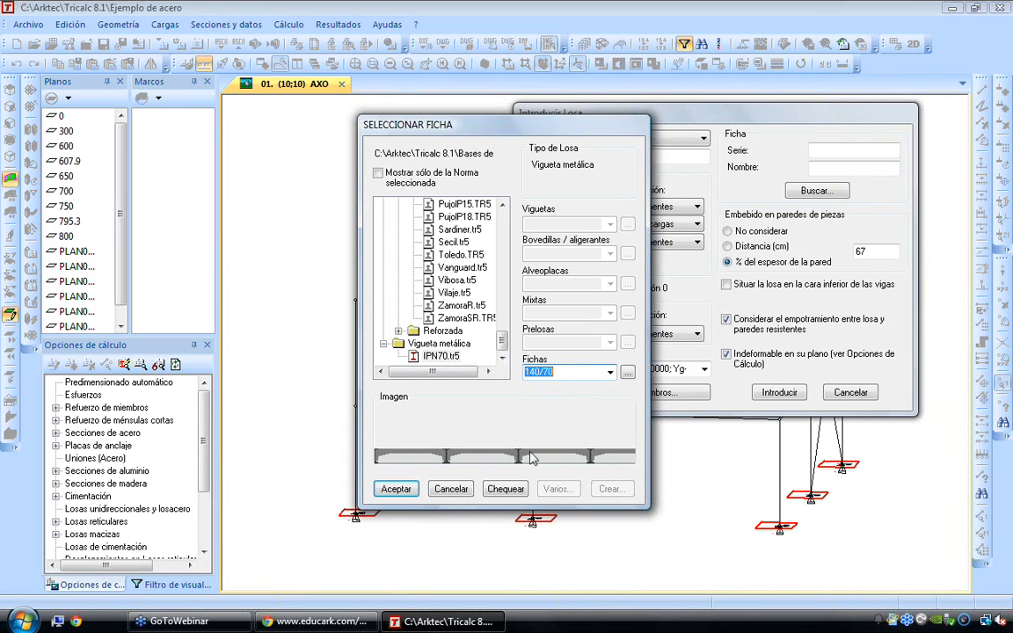
# Assign the slab the cast-in-place concrete joist ("En sitio") sheet 25+5/72 from the Ceranor.TR5 series
pyautogui.moveTo(505, 327); pyautogui.dragTo(505, 277)
pyautogui.click(462, 293)
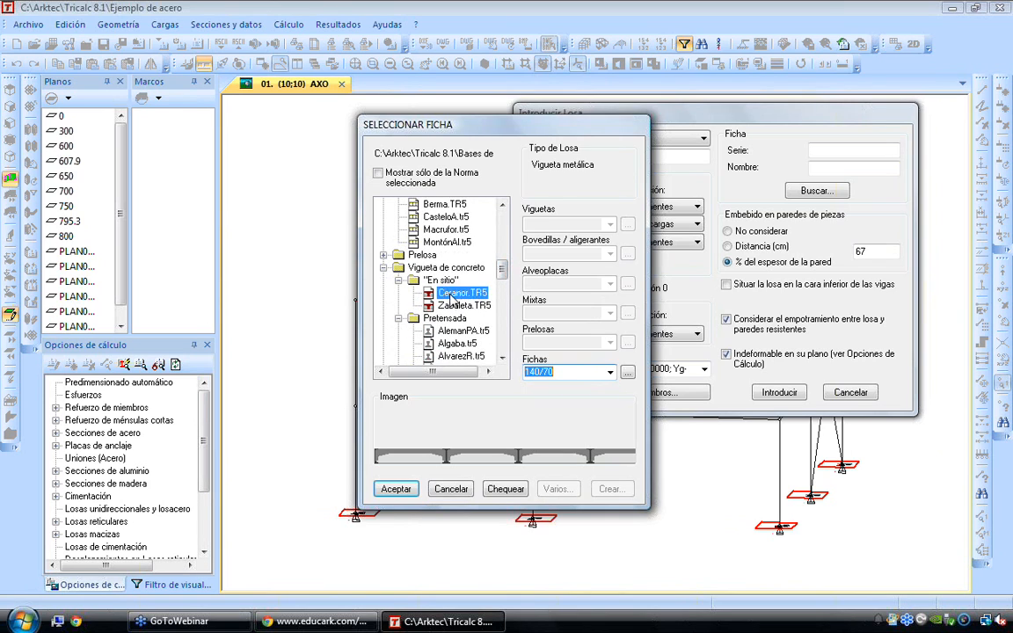
pyautogui.click(609, 372)
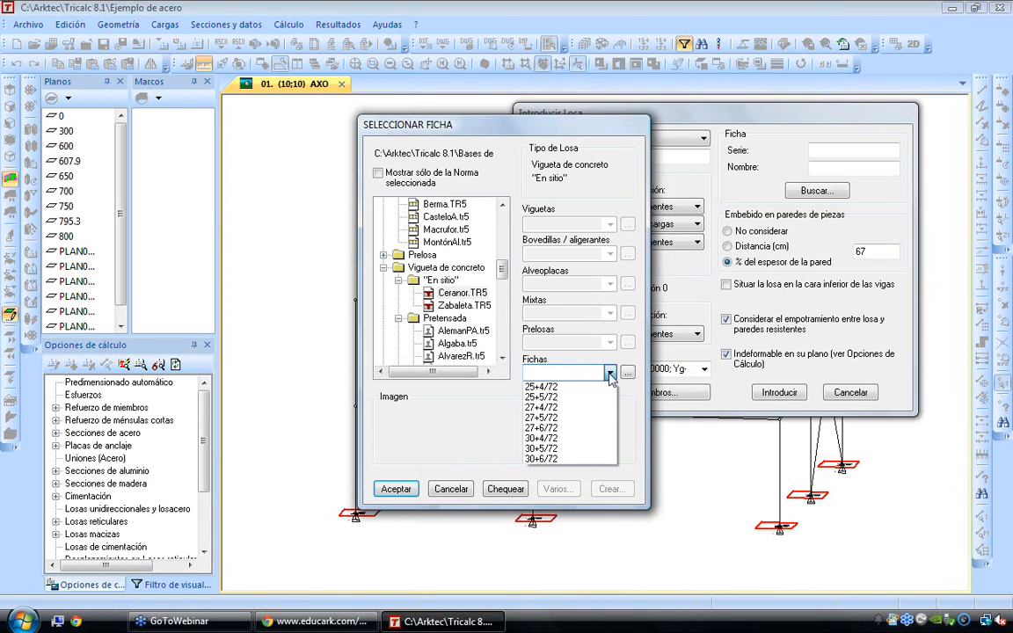
pyautogui.click(569, 397)
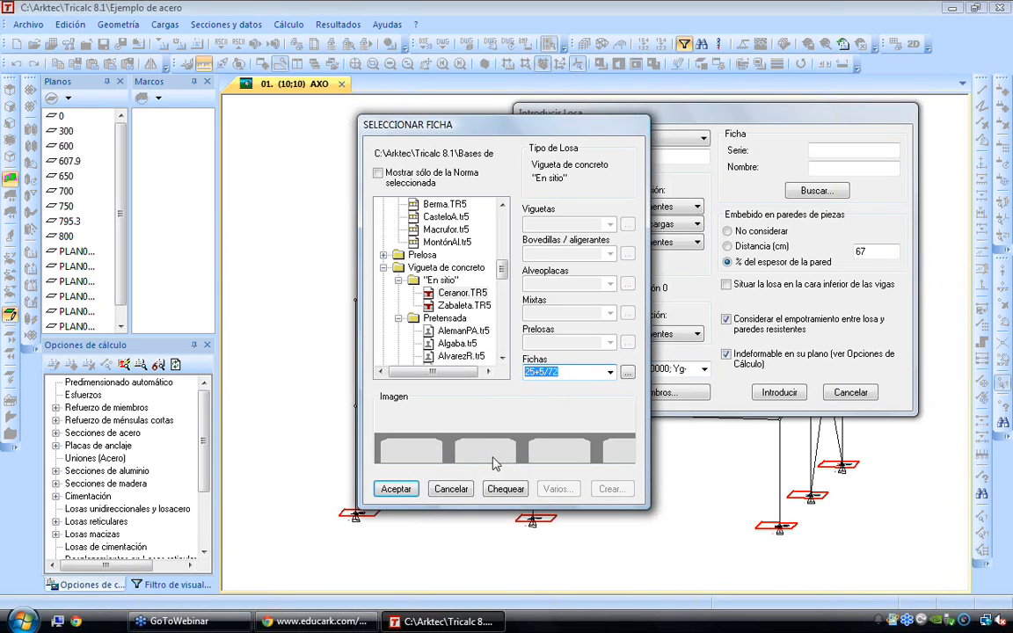
pyautogui.click(396, 489)
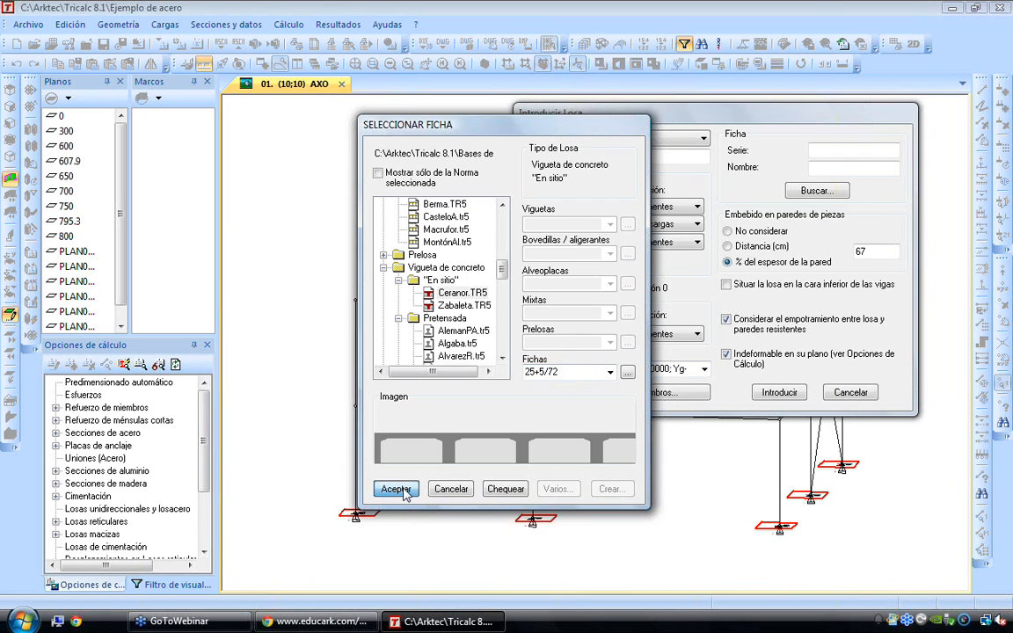
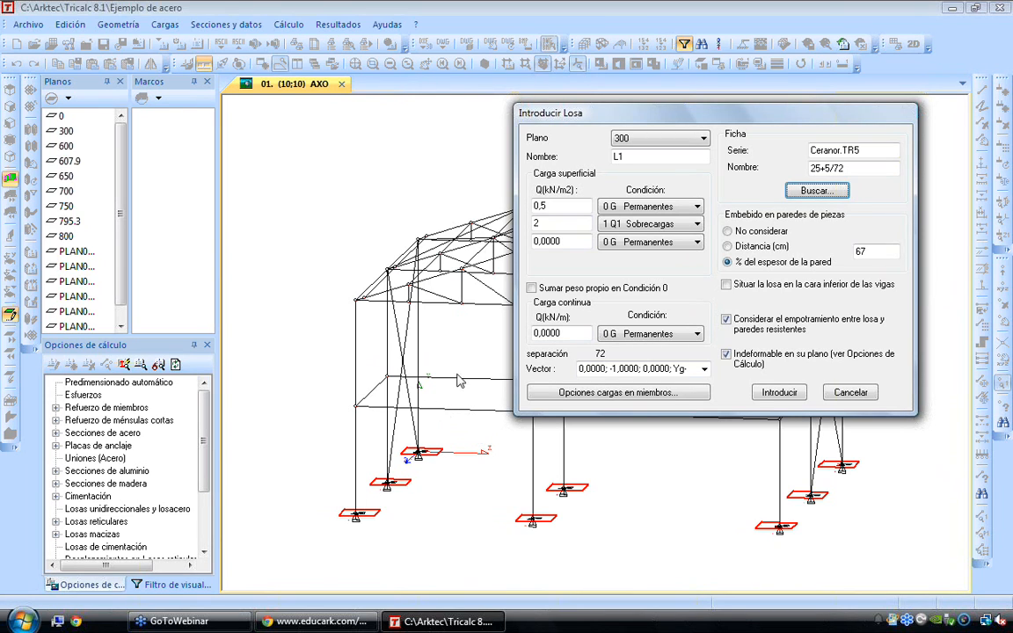
# Include the one-way slab's self-weight in load condition 0
pyautogui.doubleClick(620, 156)
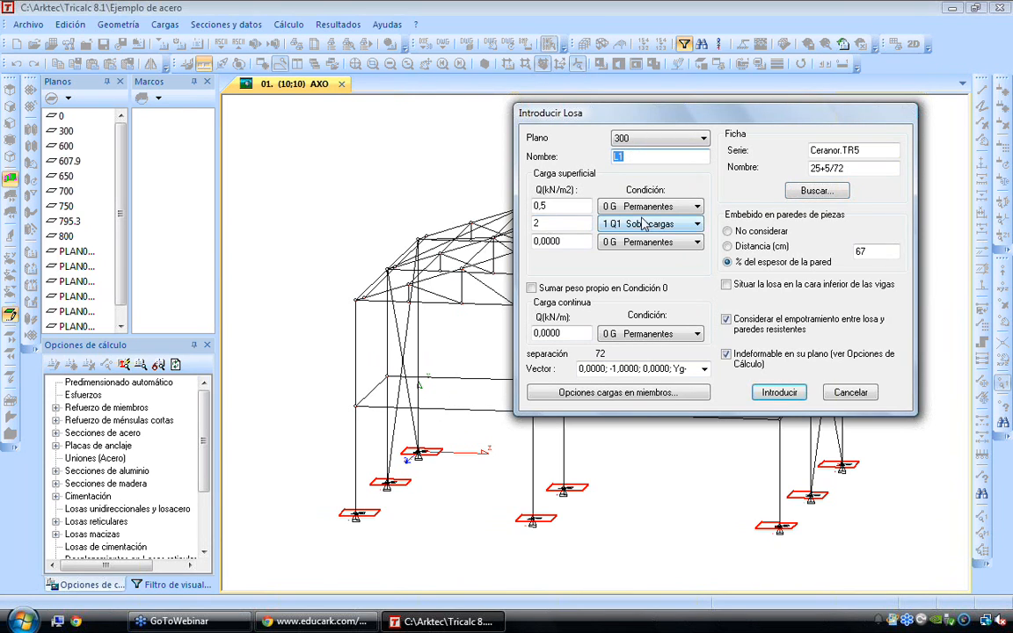
pyautogui.doubleClick(570, 226)
pyautogui.doubleClick(860, 151)
pyautogui.doubleClick(850, 168)
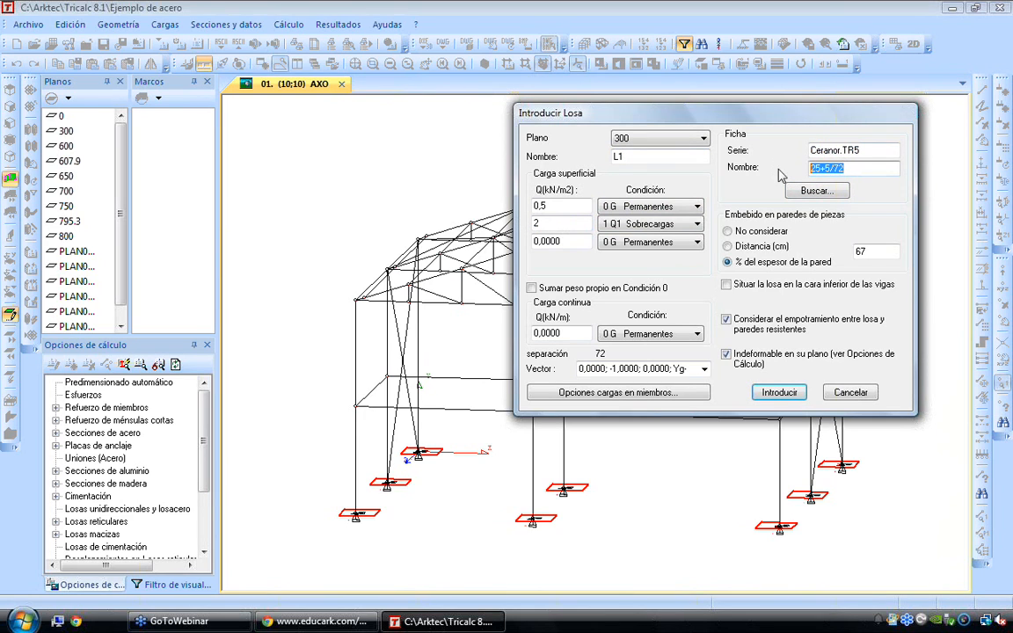
pyautogui.click(532, 288)
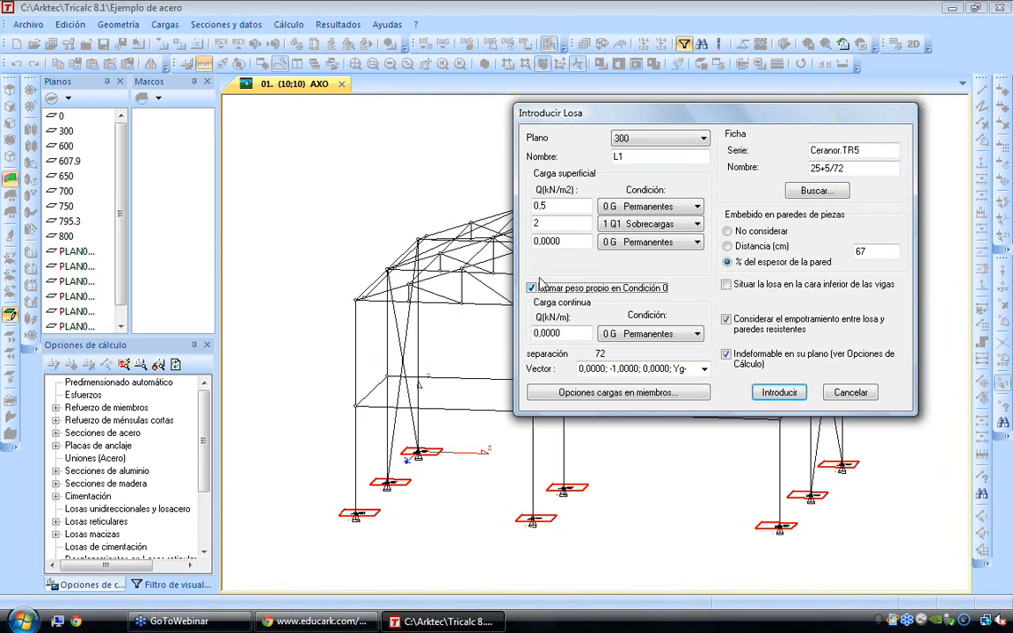
pyautogui.moveTo(565, 207); pyautogui.dragTo(458, 200)
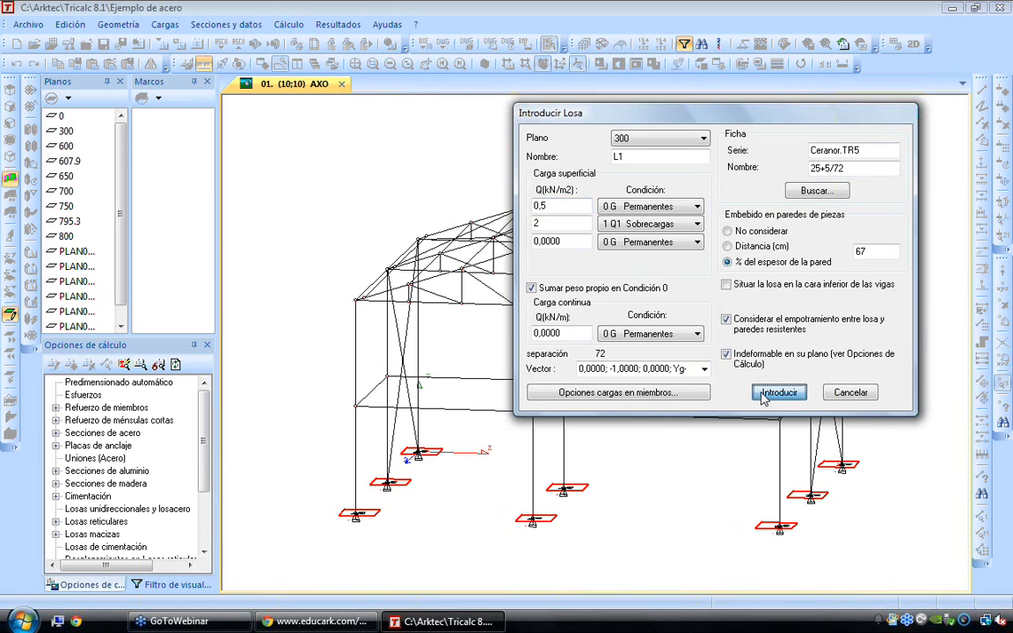
# Place the one-way slab on plane 300 within the mezzanine's rectangular outline, with joists parallel to its short edges
pyautogui.click(763, 396)
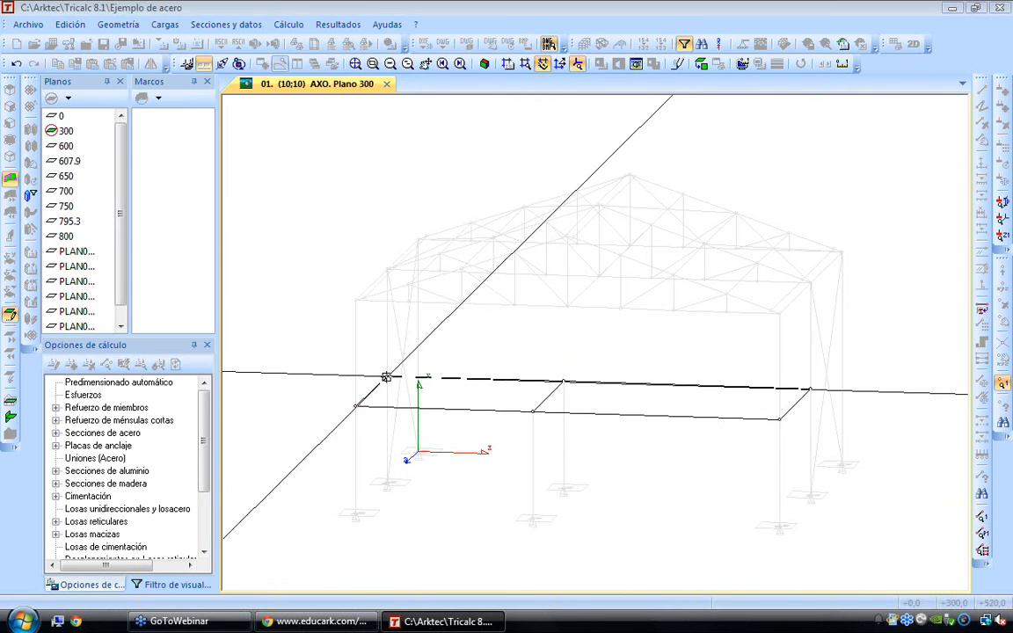
pyautogui.click(808, 388)
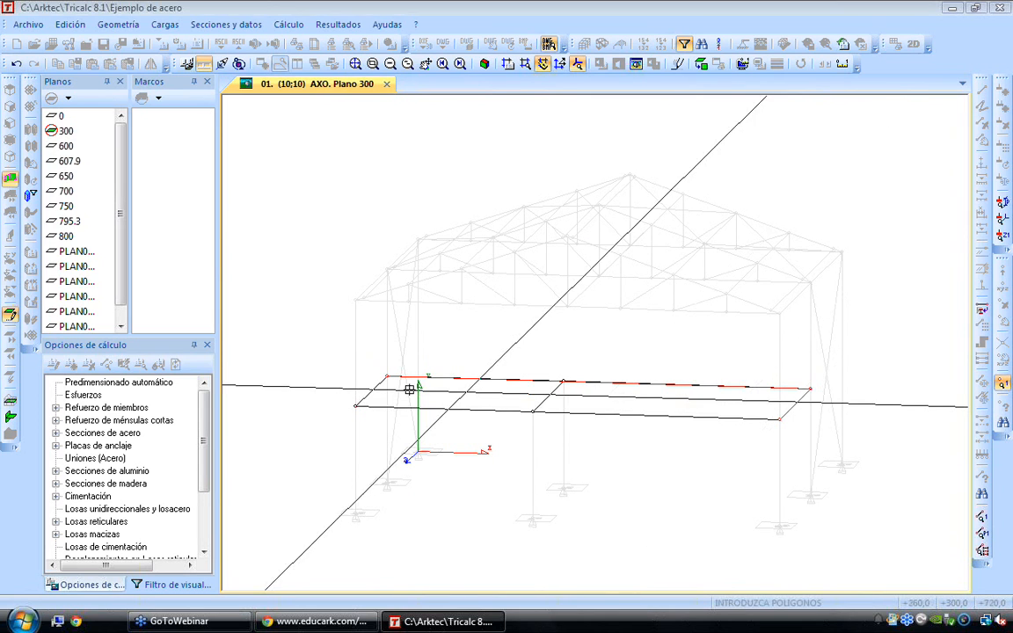
pyautogui.click(357, 406)
pyautogui.click(385, 377)
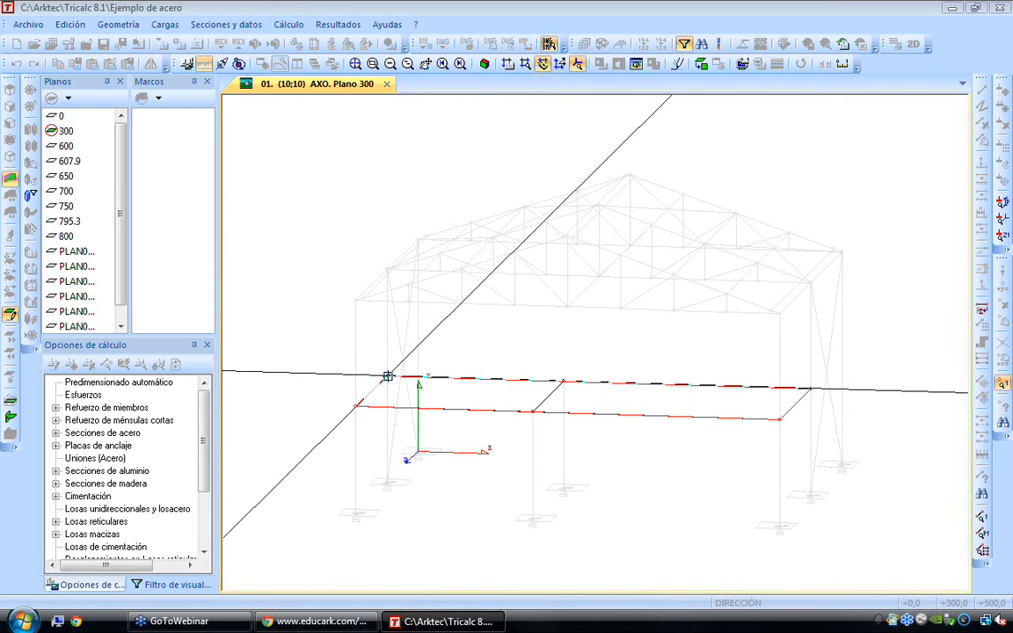
pyautogui.click(356, 406)
pyautogui.click(568, 348)
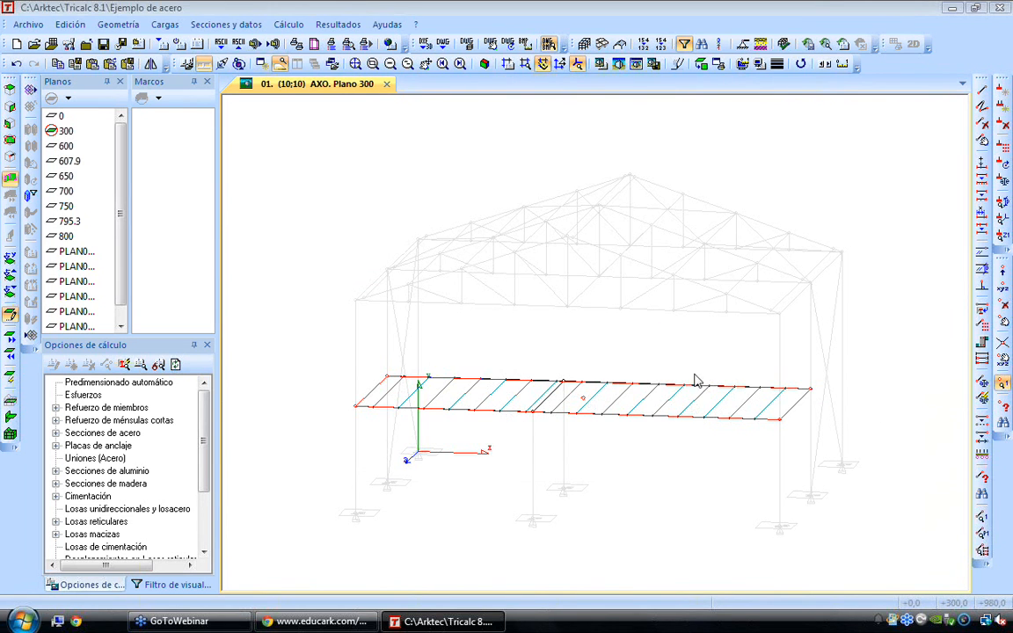
pyautogui.moveTo(678, 419)
pyautogui.press('Escape')
# Render the structure's solid sections and inspect the mezzanine slab, its supporting columns and its unassigned beams
pyautogui.click(636, 63)
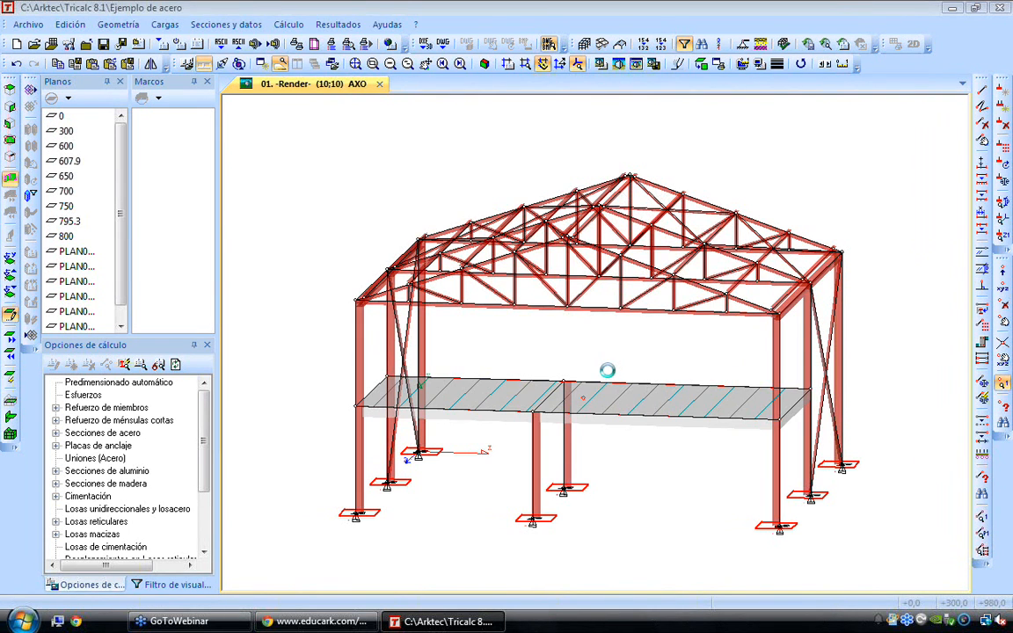
pyautogui.scroll(2, 358, 403)
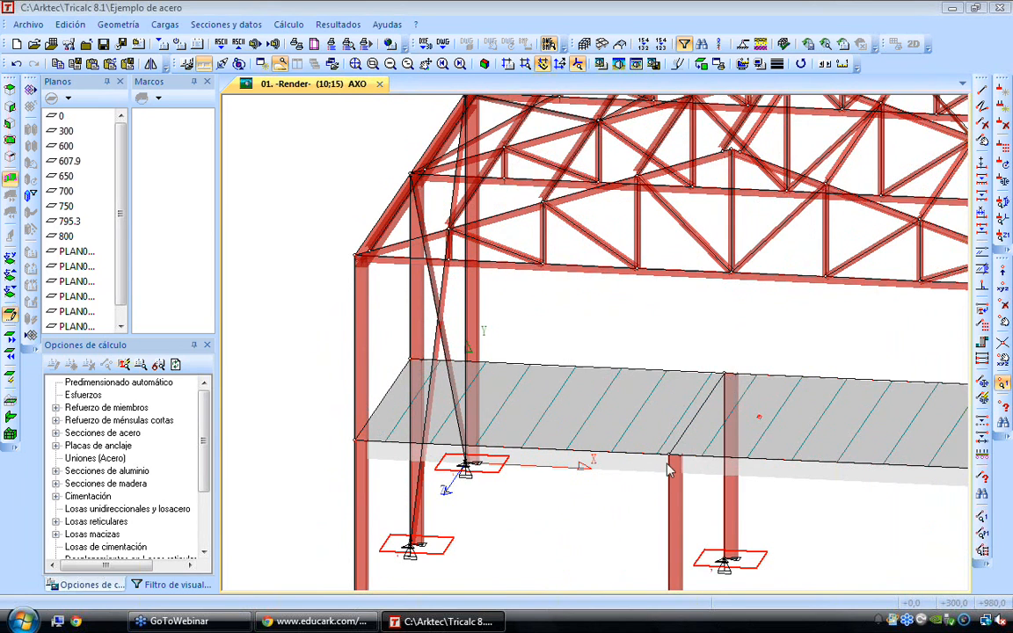
pyautogui.scroll(1, 679, 384)
pyautogui.scroll(-5, 677, 403)
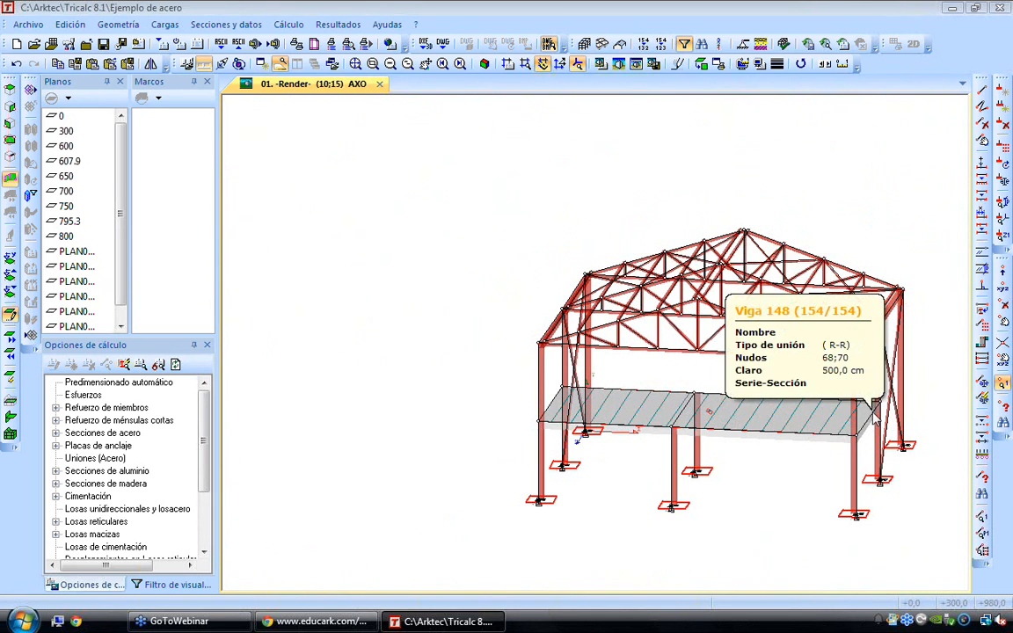
pyautogui.scroll(1, 730, 435)
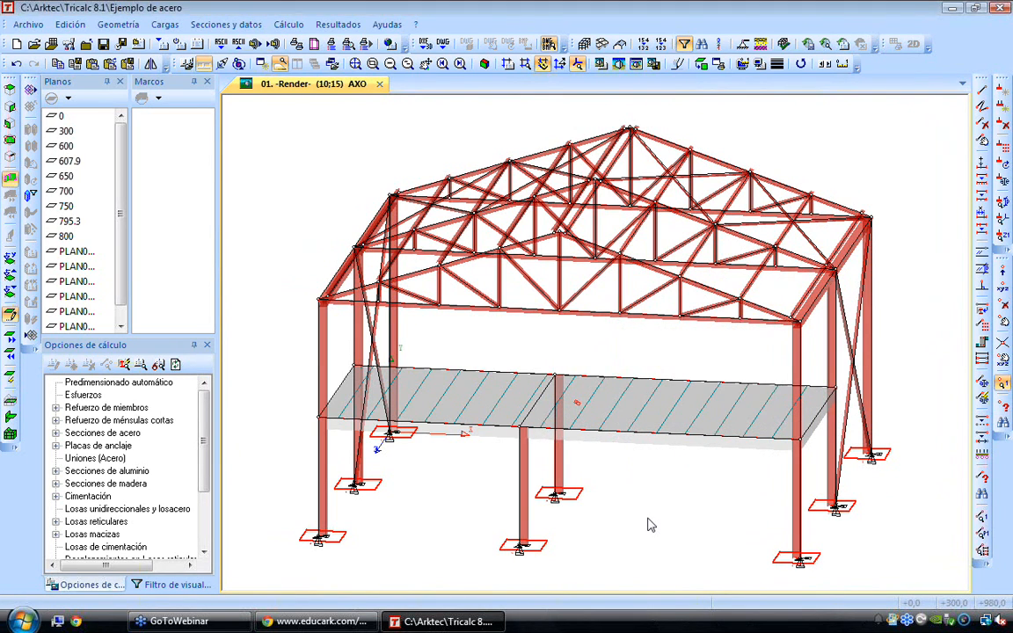
# Define the member profile as 8x48 from the AISC-US W_ series of simple rolled steel sections
pyautogui.click(226, 24)
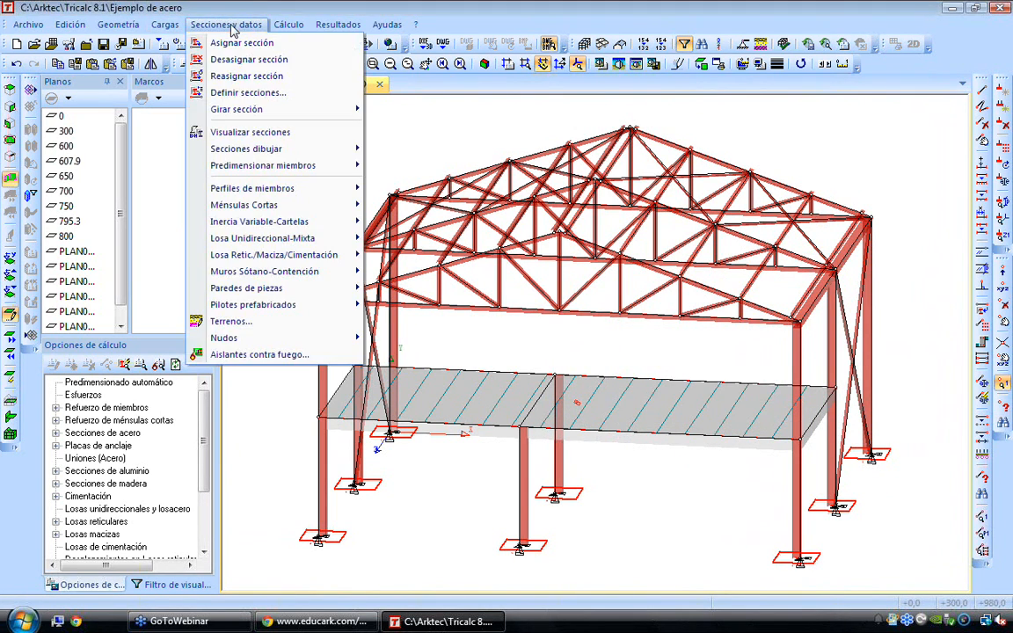
pyautogui.click(248, 92)
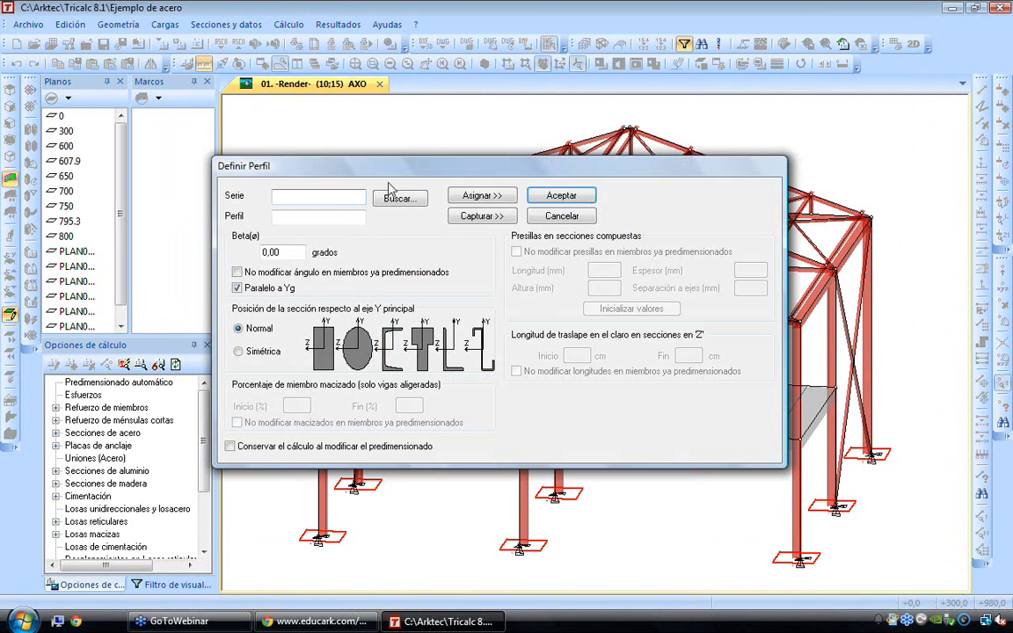
pyautogui.click(400, 199)
pyautogui.click(332, 194)
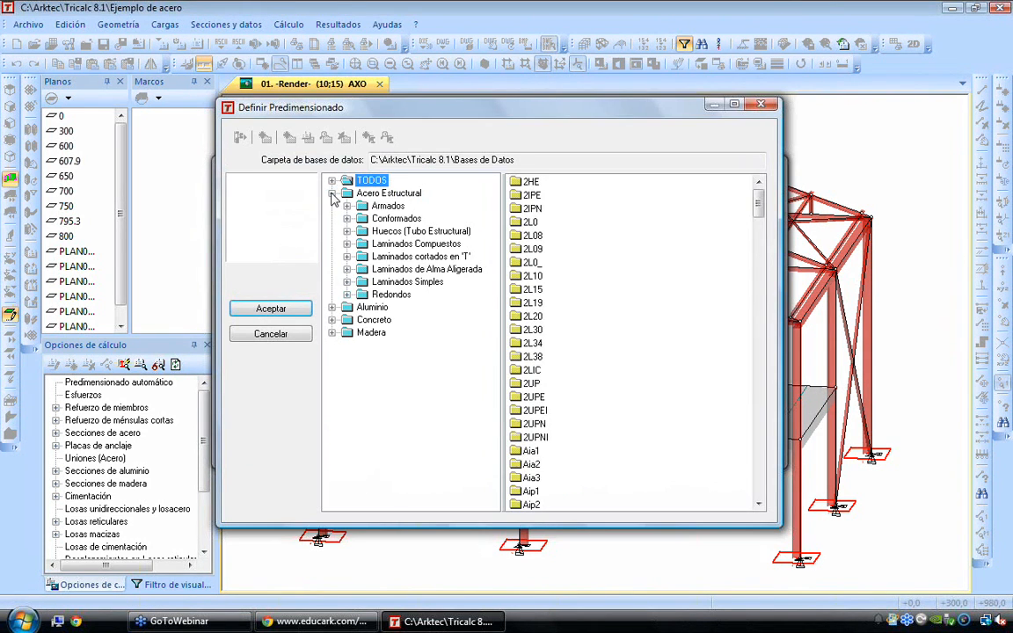
pyautogui.click(347, 282)
pyautogui.click(361, 332)
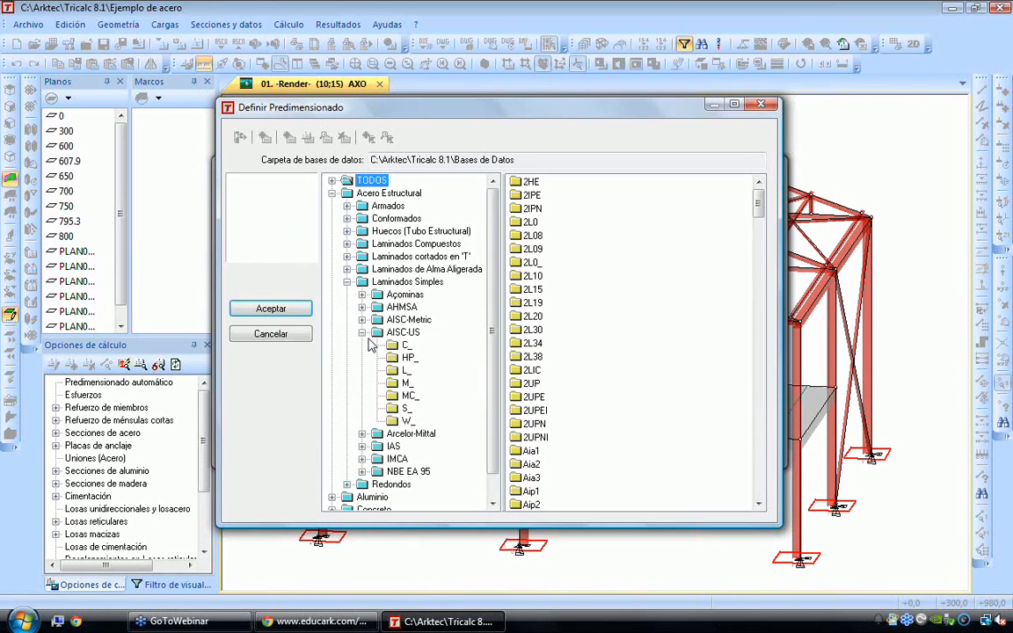
pyautogui.click(403, 422)
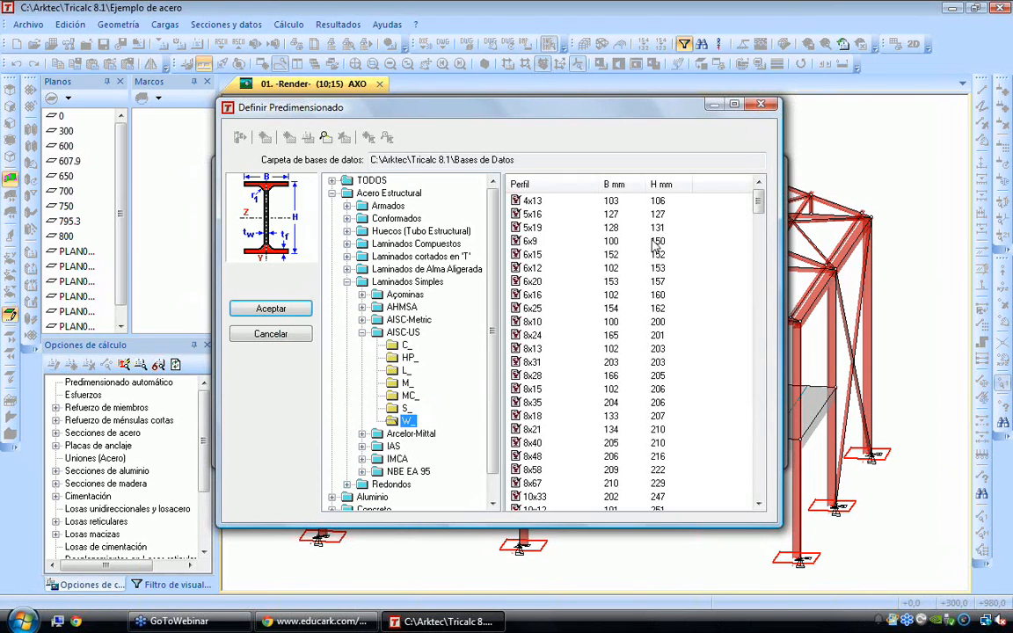
pyautogui.click(532, 456)
pyautogui.scroll(-1, 543, 450)
pyautogui.scroll(-2, 538, 413)
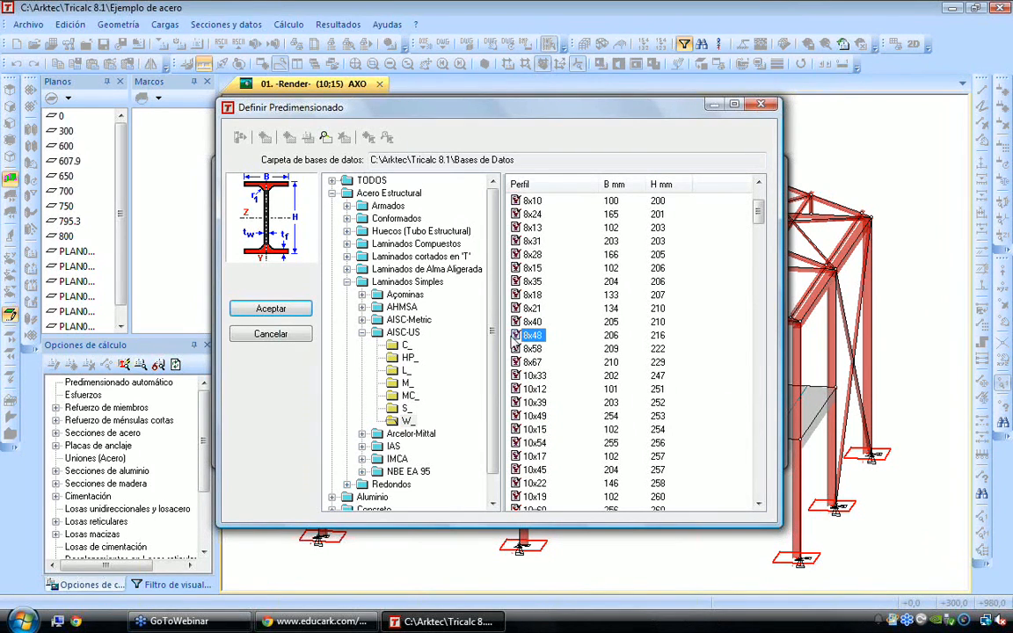
pyautogui.click(287, 314)
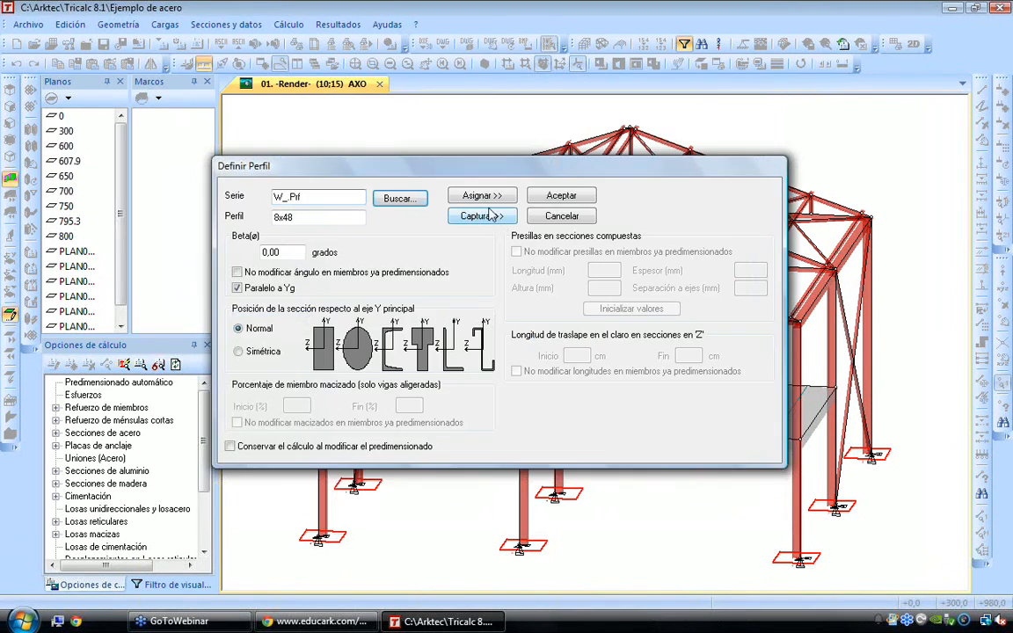
# Assign the W_ 8x48 profile to the mezzanine's perimeter and intermediate beams
pyautogui.click(517, 197)
pyautogui.click(492, 426)
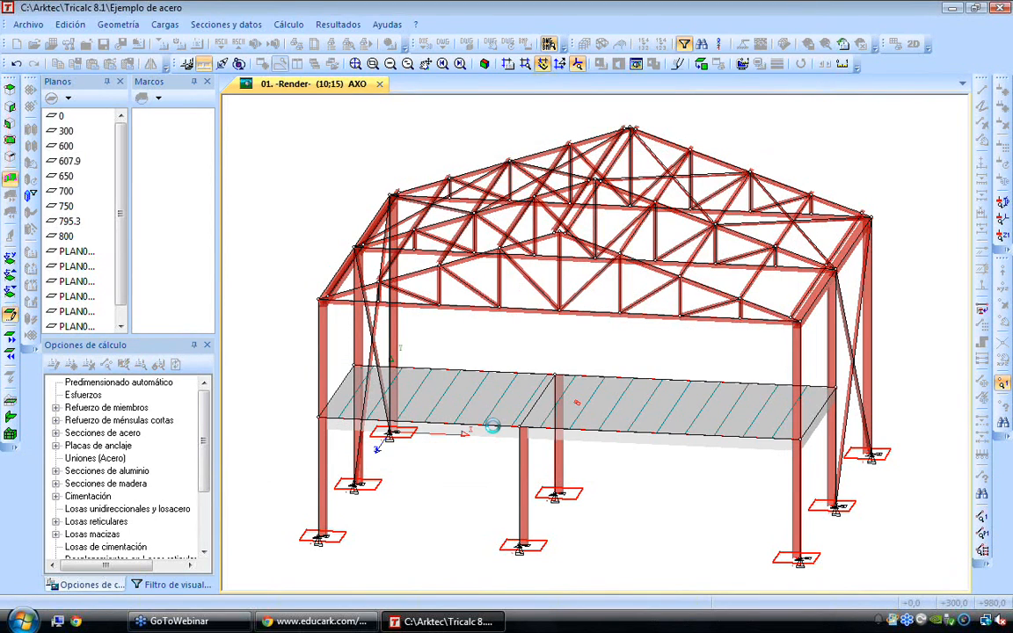
pyautogui.click(616, 430)
pyautogui.click(815, 416)
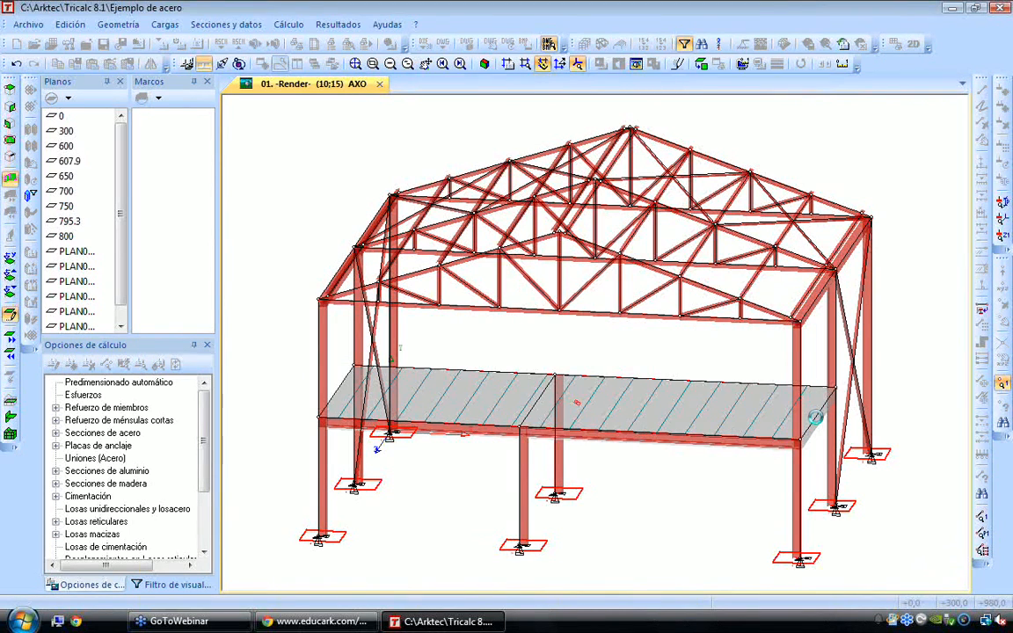
pyautogui.click(729, 381)
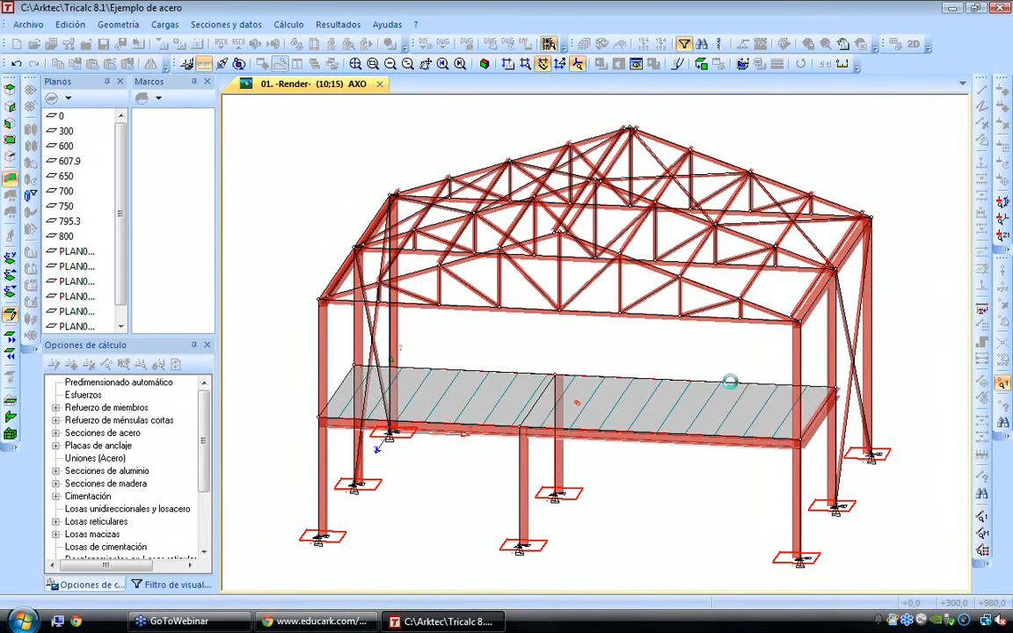
pyautogui.click(527, 370)
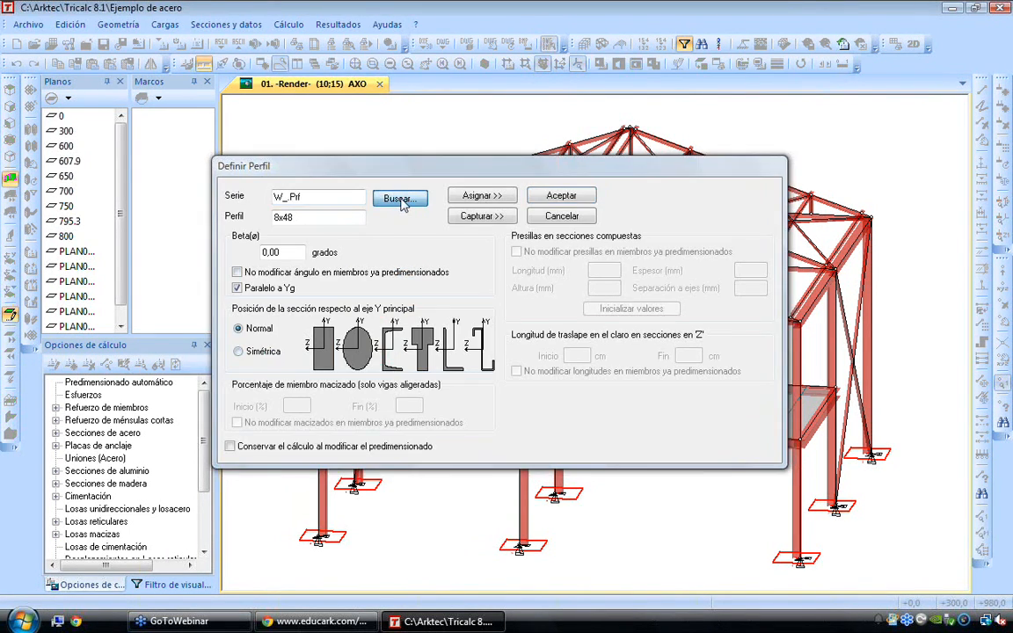
# Change the profile to assign to the 30x30 concrete section from the CONC series
pyautogui.click(400, 199)
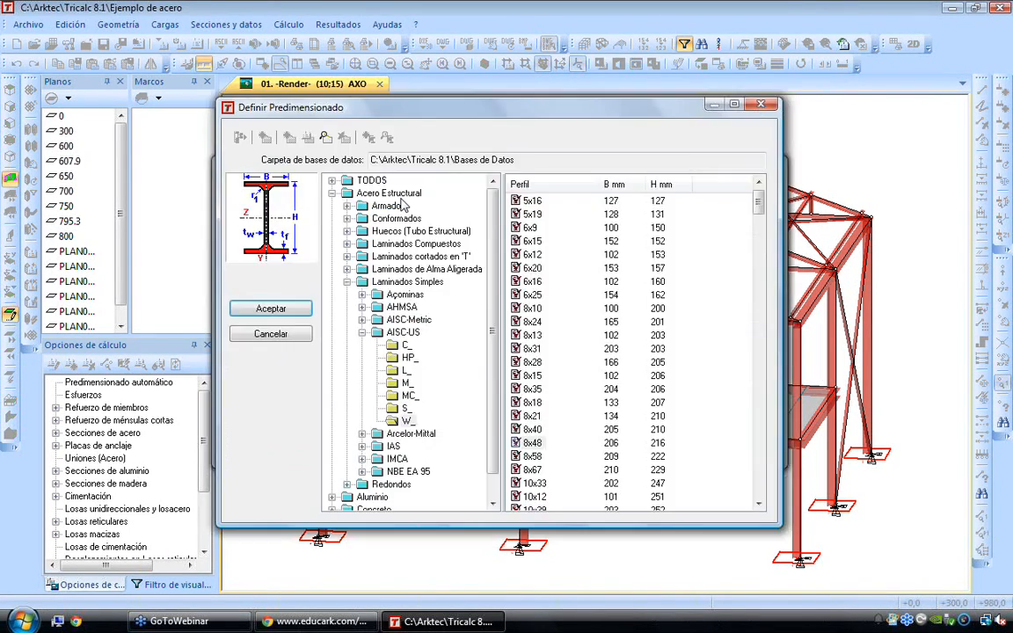
pyautogui.click(347, 282)
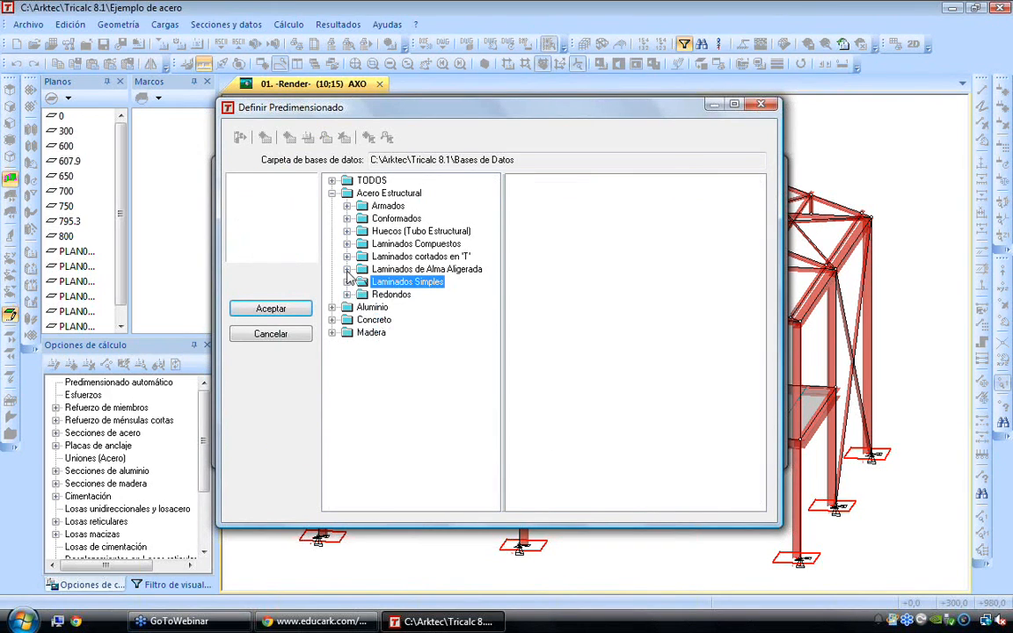
pyautogui.click(332, 320)
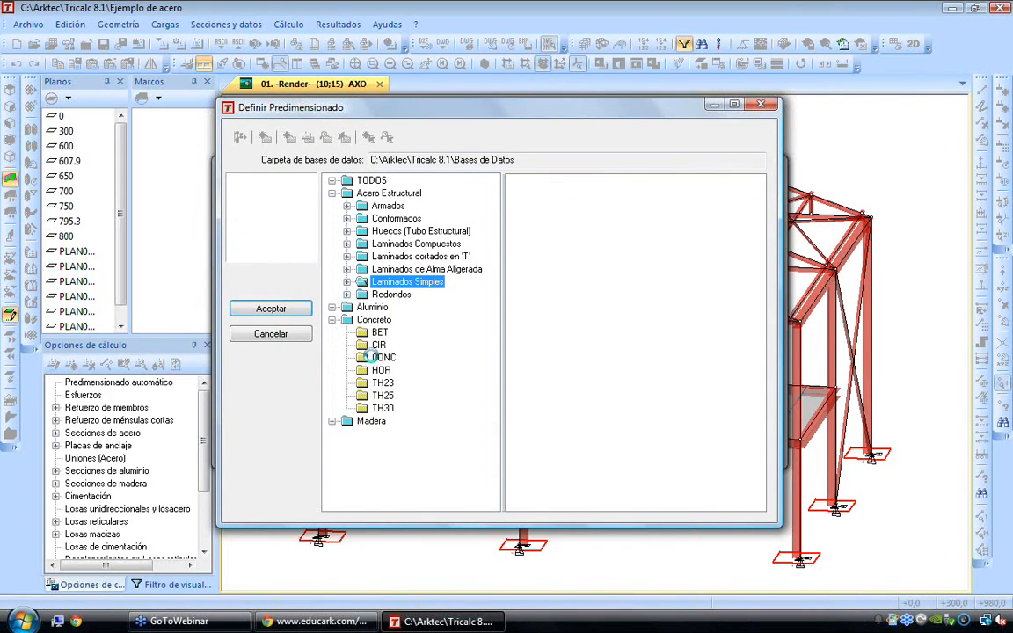
pyautogui.click(381, 357)
pyautogui.click(538, 341)
pyautogui.press('3')
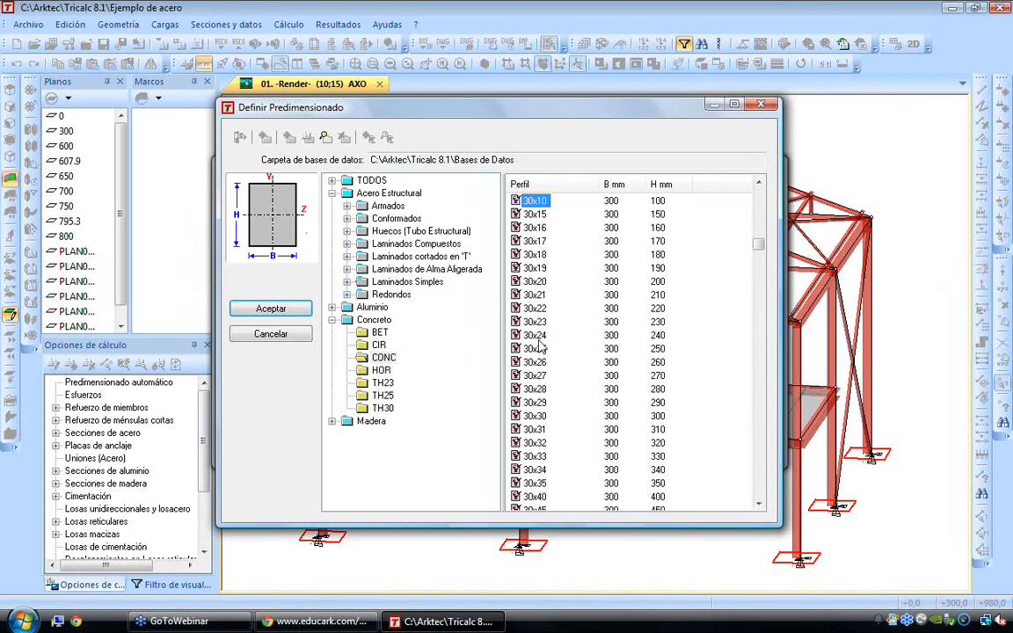
pyautogui.click(538, 416)
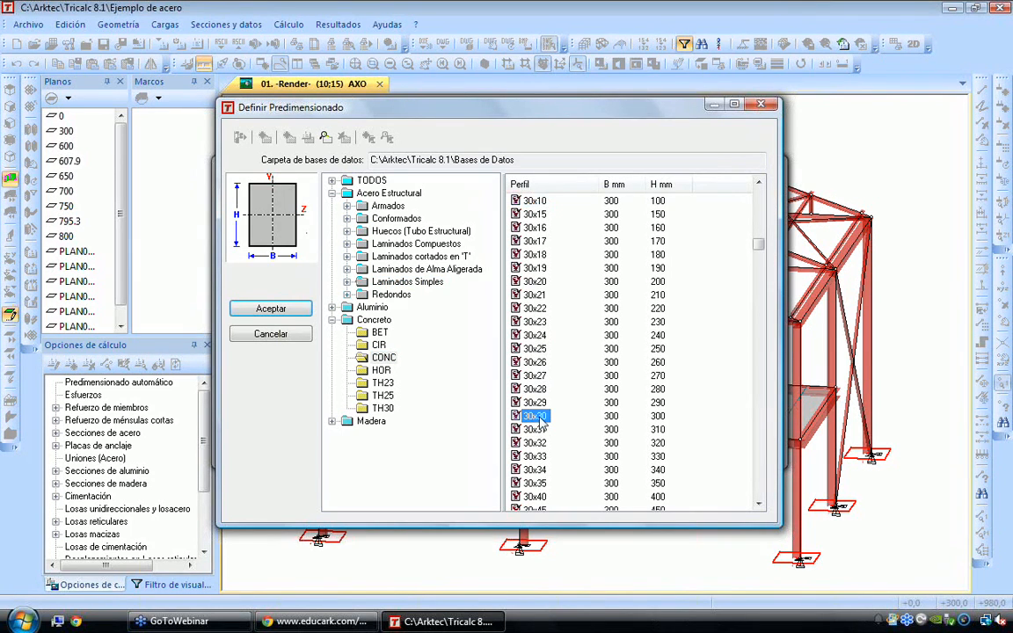
pyautogui.click(295, 315)
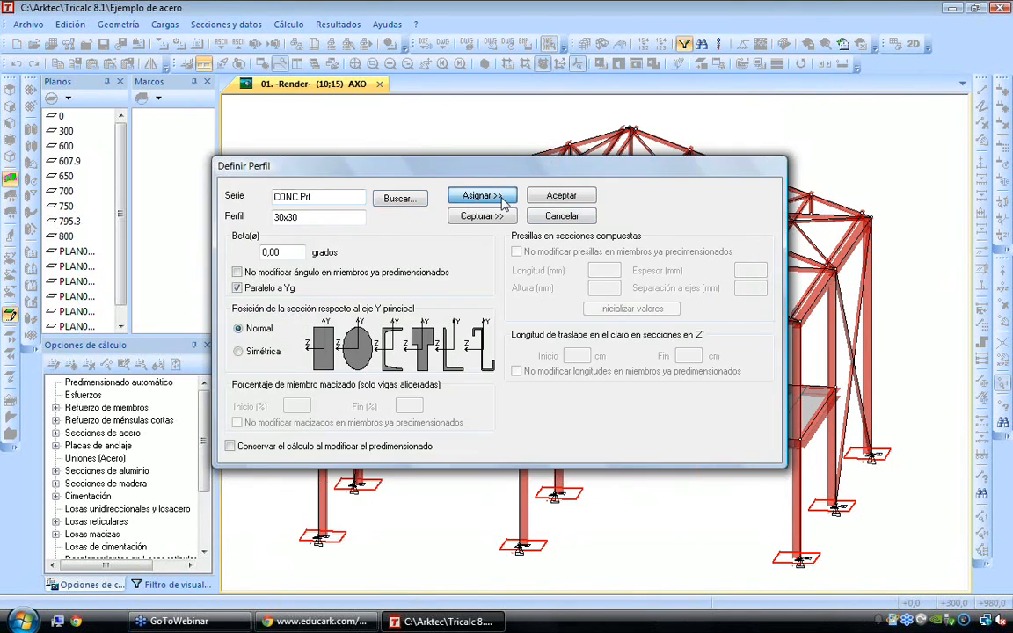
# Try the 30x30 concrete section on the columns and a front mezzanine beam, and undo these assignments
pyautogui.click(479, 197)
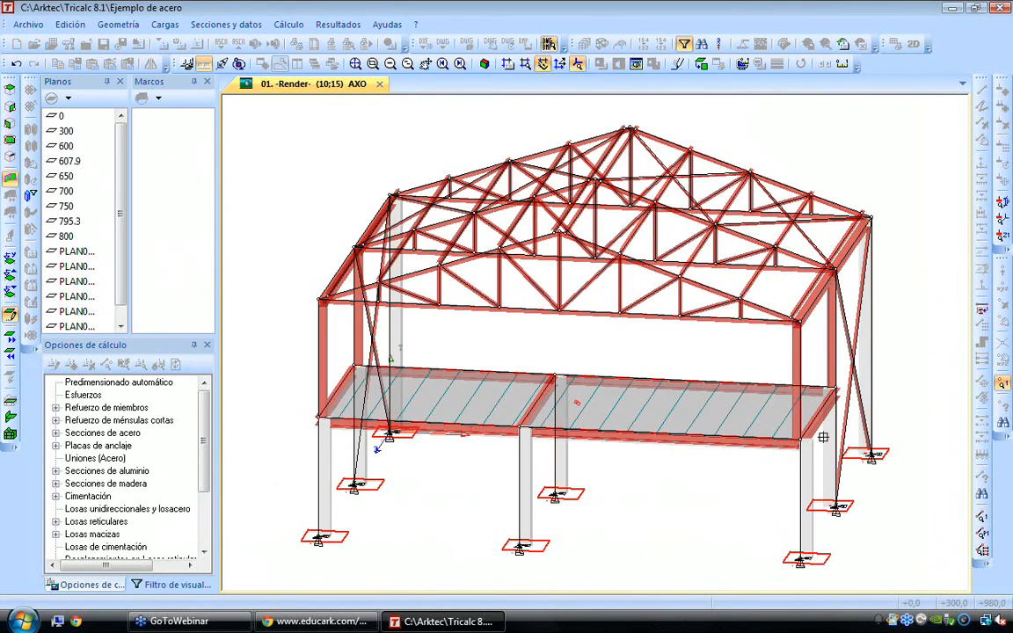
pyautogui.click(753, 439)
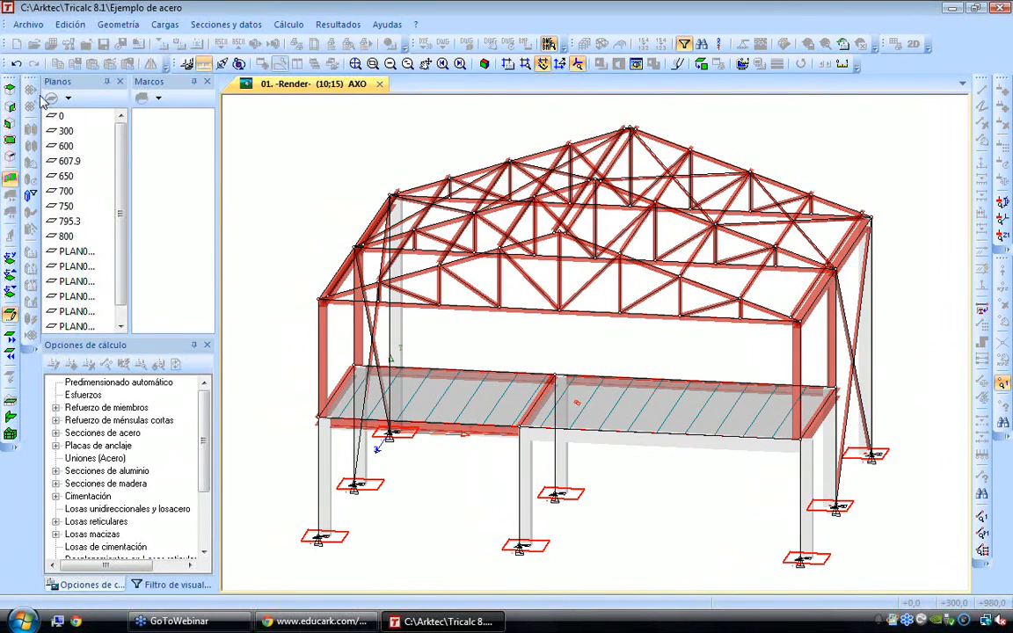
pyautogui.rightClick(312, 184)
pyautogui.press('Escape')
pyautogui.click(17, 67)
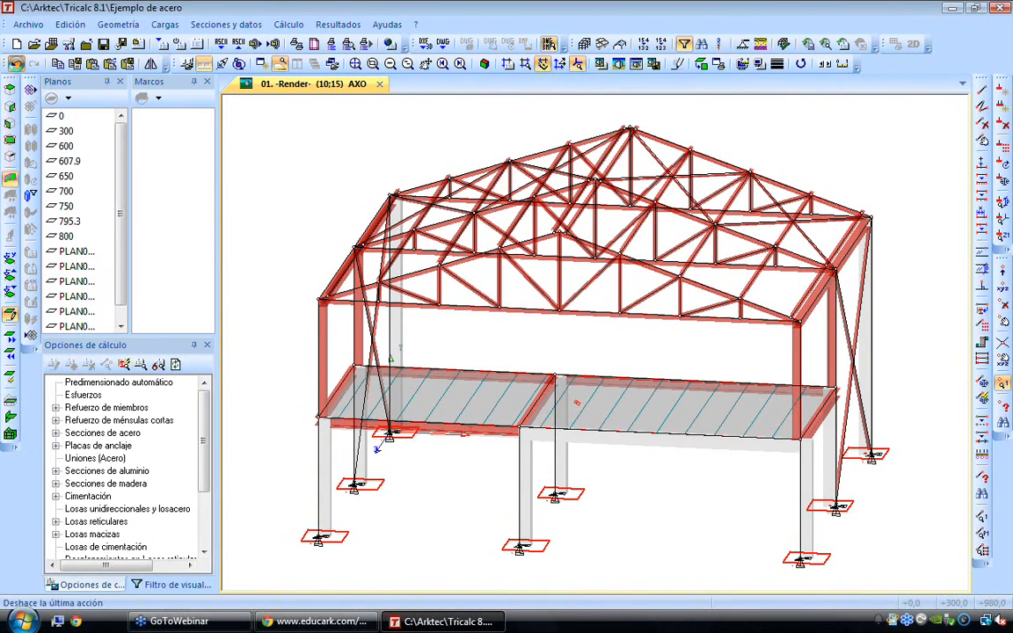
pyautogui.click(17, 67)
# Open the member sets list and review the Columnas and Contravientos de Cubierta sets
pyautogui.click(125, 23)
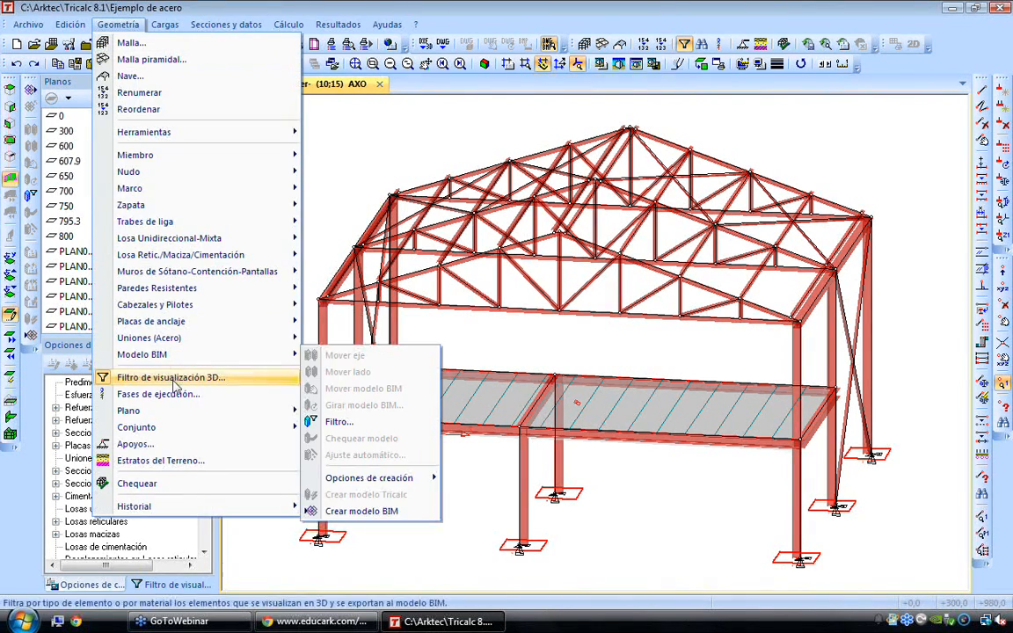
pyautogui.moveTo(180, 426)
pyautogui.click(321, 426)
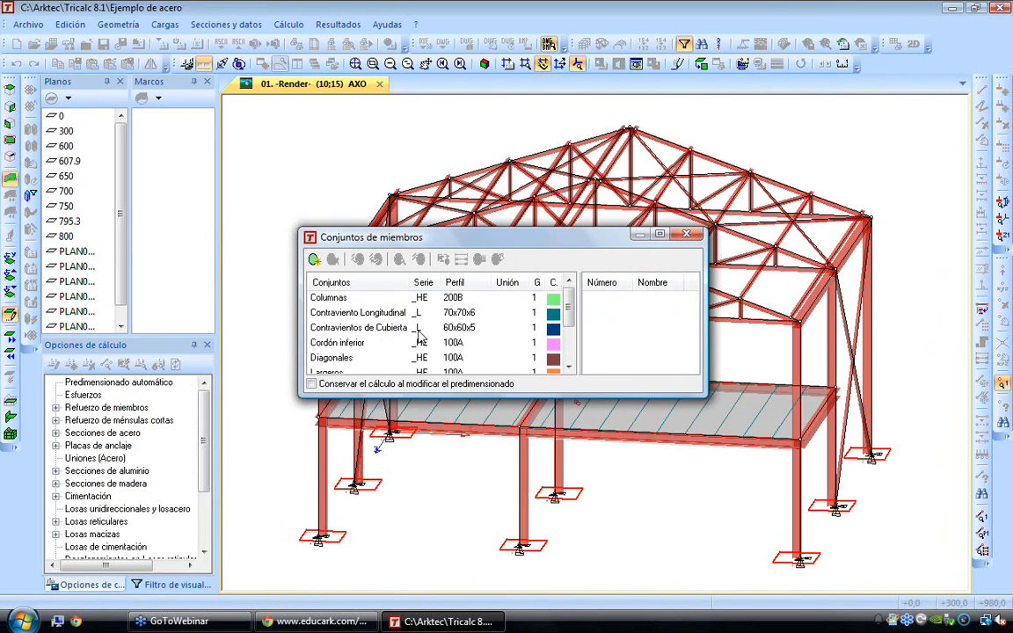
pyautogui.click(337, 301)
pyautogui.click(338, 331)
pyautogui.scroll(-1, 337, 333)
pyautogui.scroll(2, 339, 341)
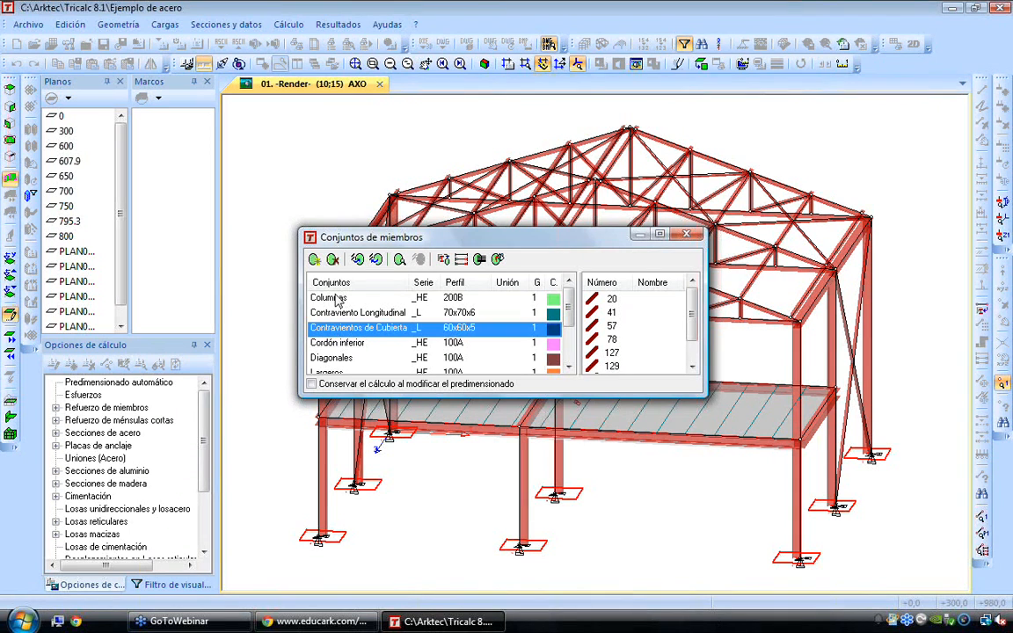
# Remove the front and rear central columns under the mezzanine from the Columnas member set
pyautogui.click(334, 300)
pyautogui.moveTo(513, 245); pyautogui.dragTo(404, 168)
pyautogui.click(247, 182)
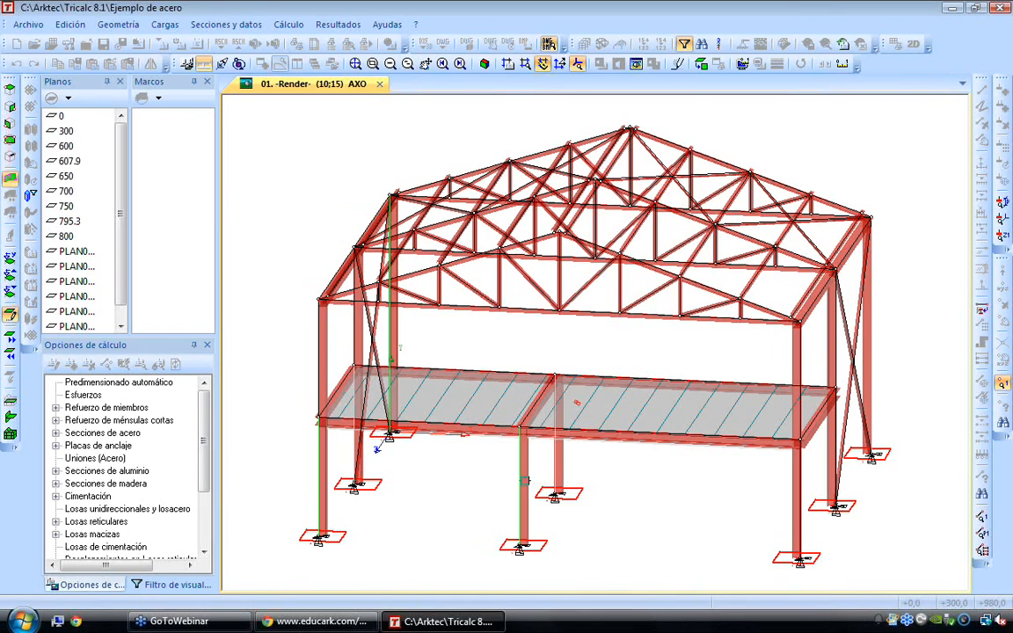
pyautogui.click(526, 478)
pyautogui.click(554, 464)
pyautogui.rightClick(604, 467)
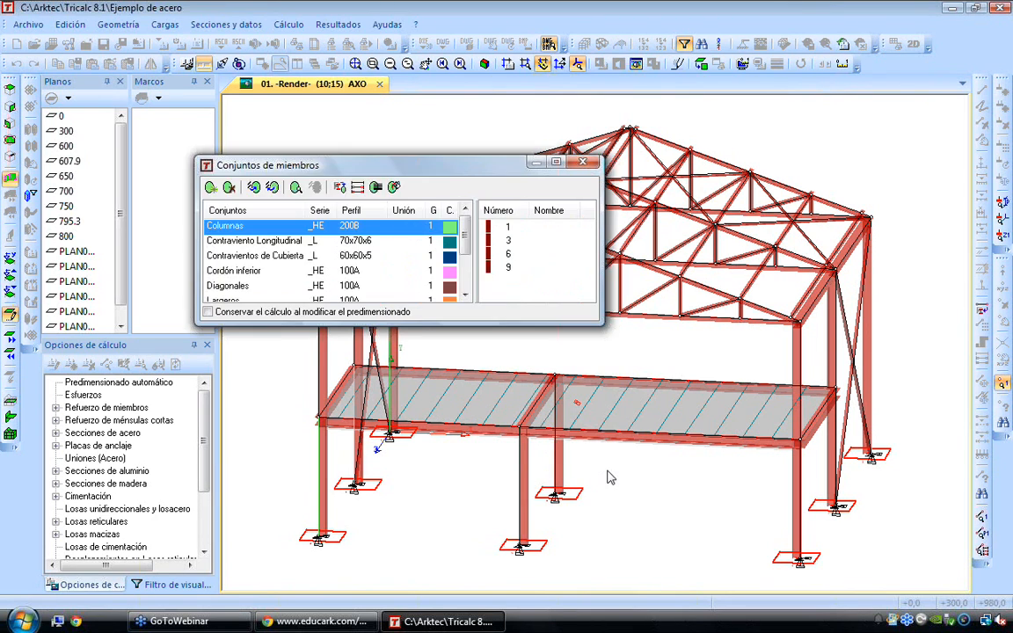
pyautogui.press('Escape')
# Assign the 30x30 section from the CONC series to the two central columns under the mezzanine
pyautogui.click(226, 25)
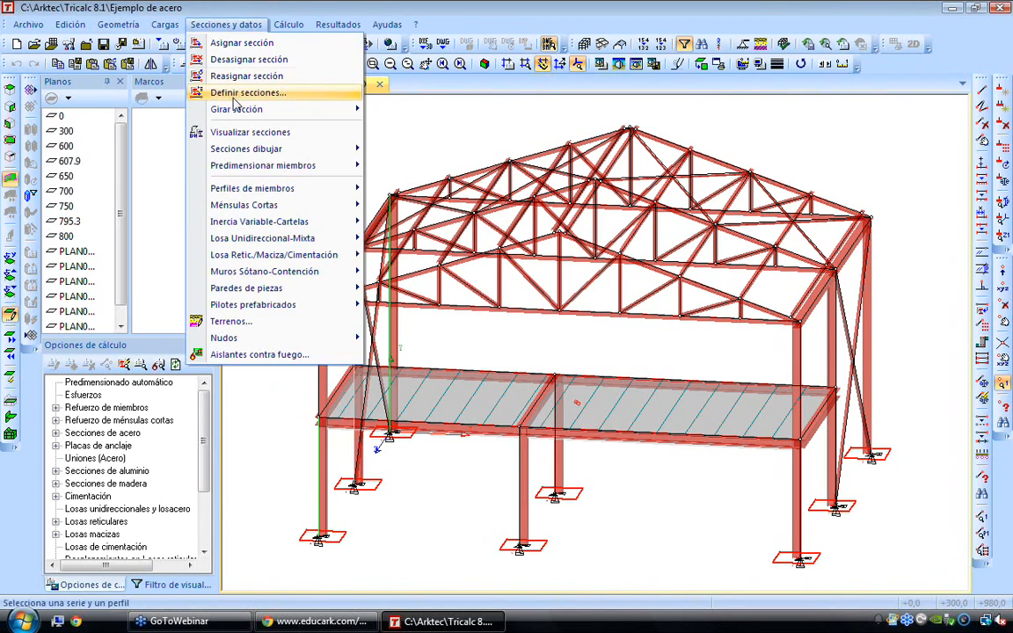
pyautogui.click(243, 93)
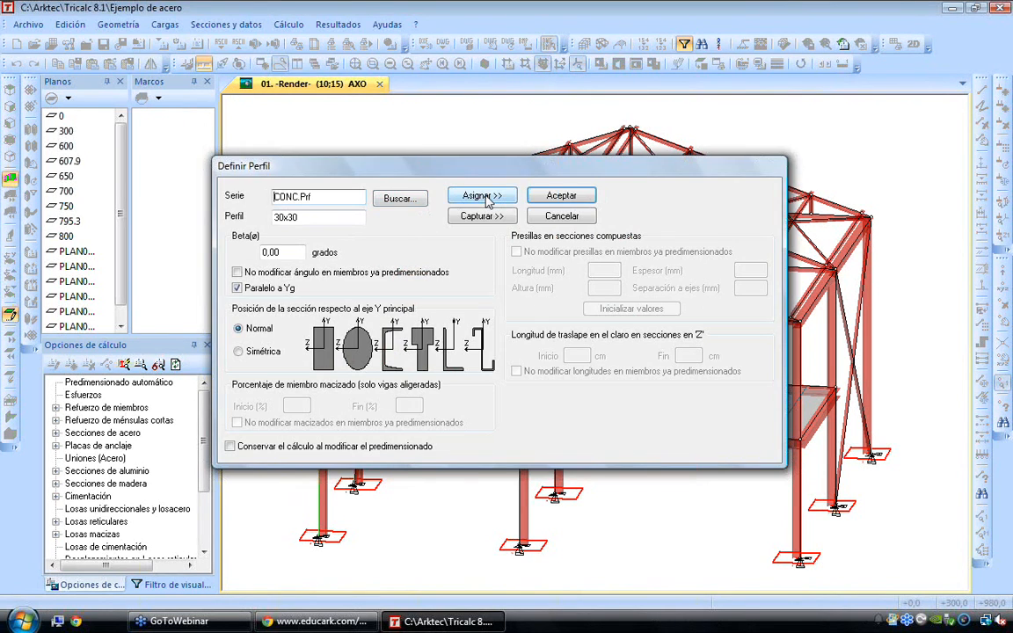
pyautogui.click(483, 196)
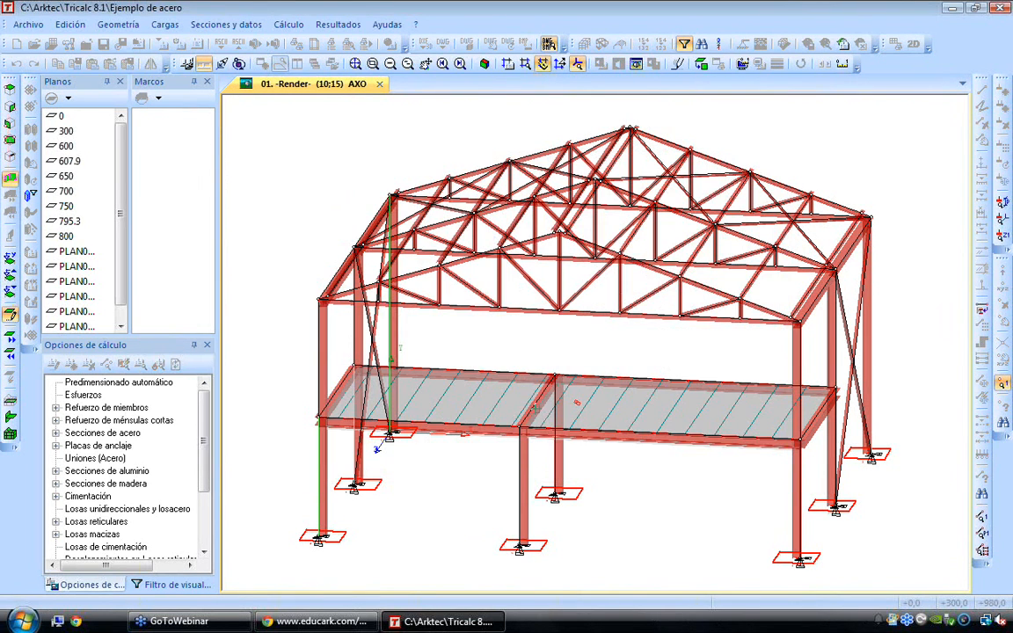
pyautogui.click(520, 466)
pyautogui.rightClick(801, 482)
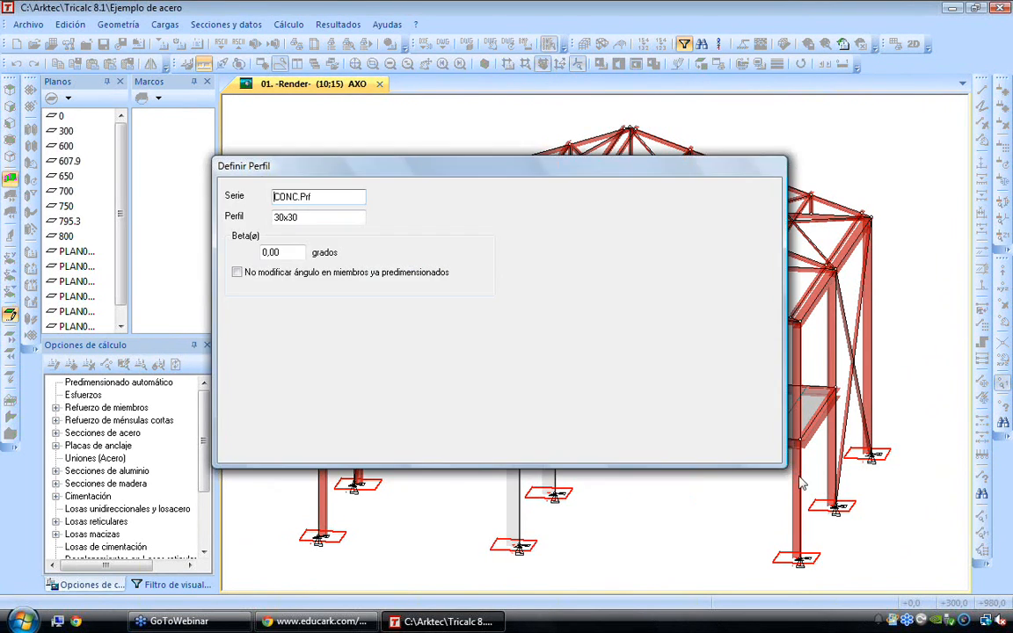
# Assign the 30x30 CONC section to the right mezzanine bay's corner columns, side beam, and front and rear beams
pyautogui.click(485, 197)
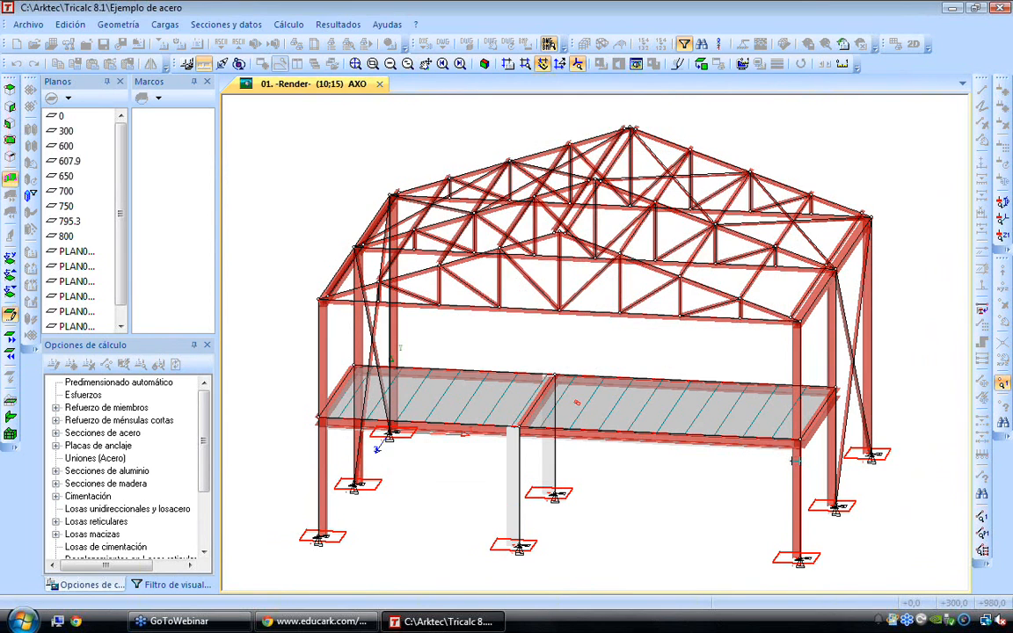
pyautogui.click(799, 463)
pyautogui.rightClick(831, 436)
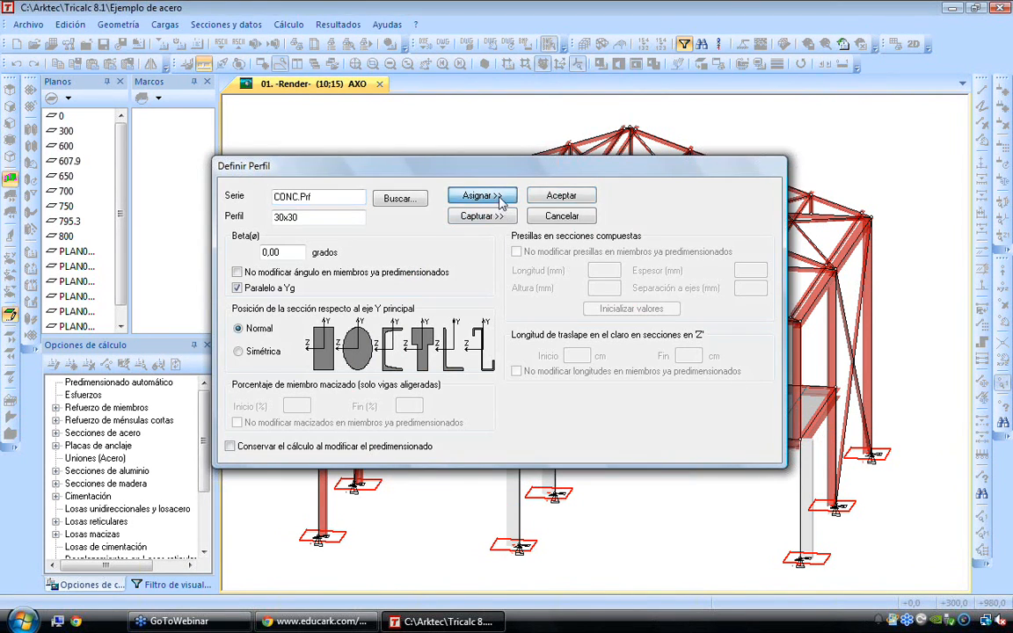
pyautogui.click(466, 195)
pyautogui.click(830, 422)
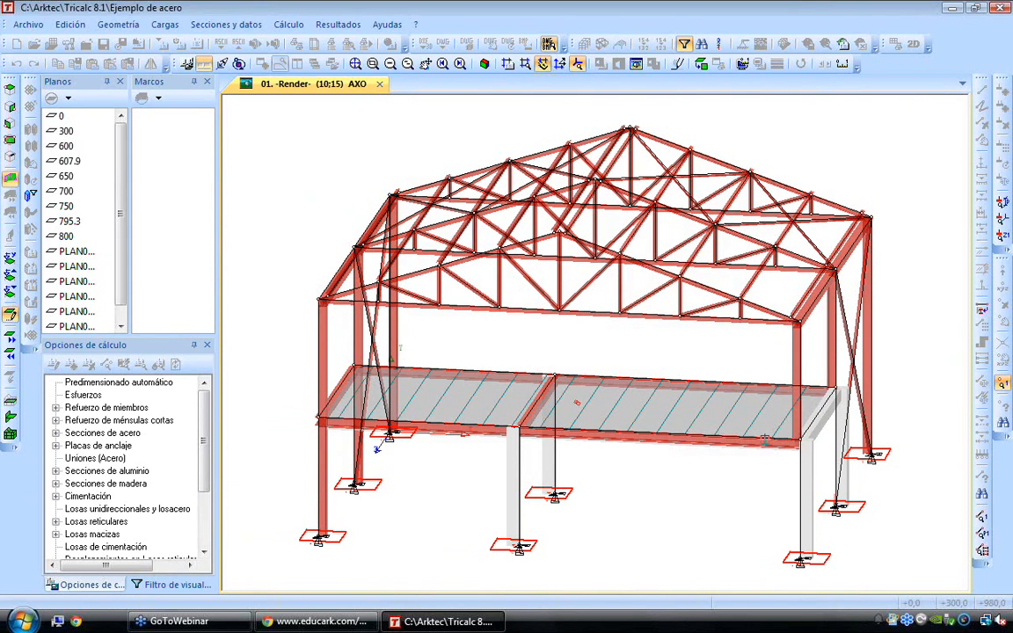
pyautogui.click(763, 440)
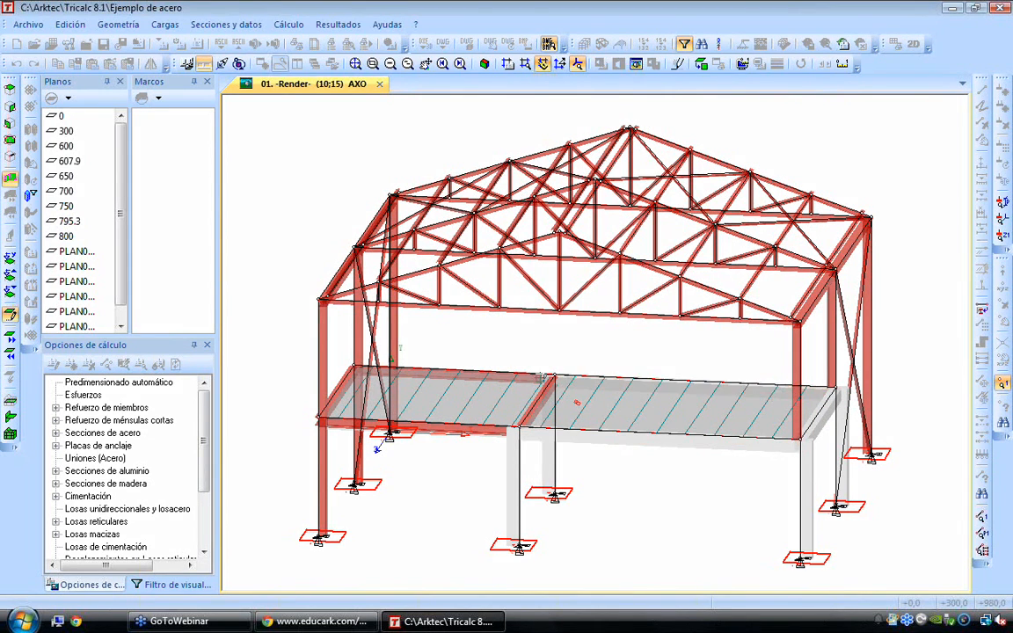
pyautogui.rightClick(450, 490)
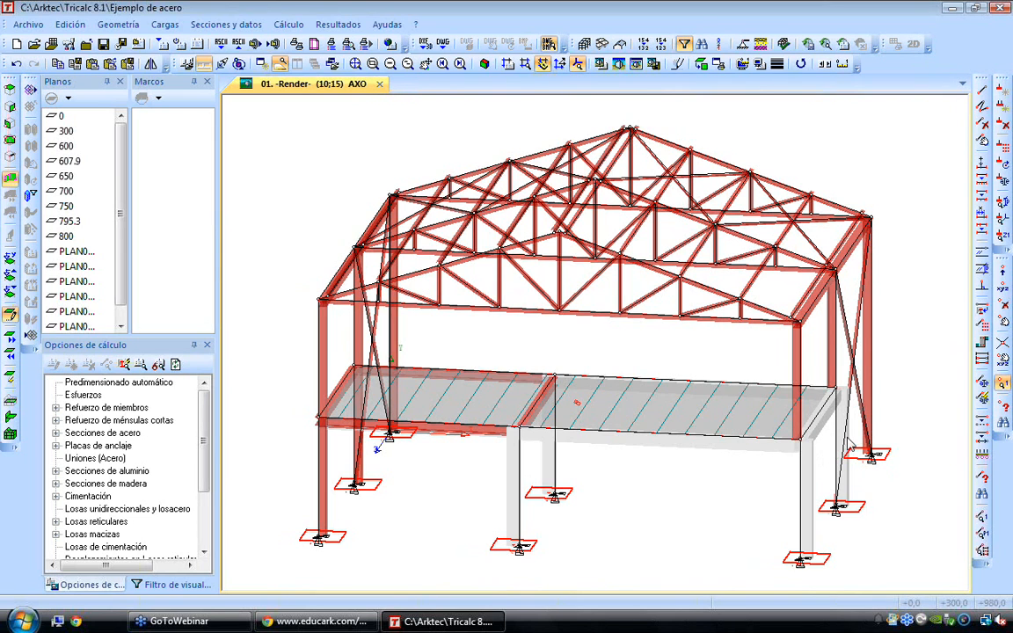
# Try centred growth (point 1) on the concrete column at the mezzanine's front right corner
pyautogui.scroll(1, 822, 442)
pyautogui.scroll(4, 826, 445)
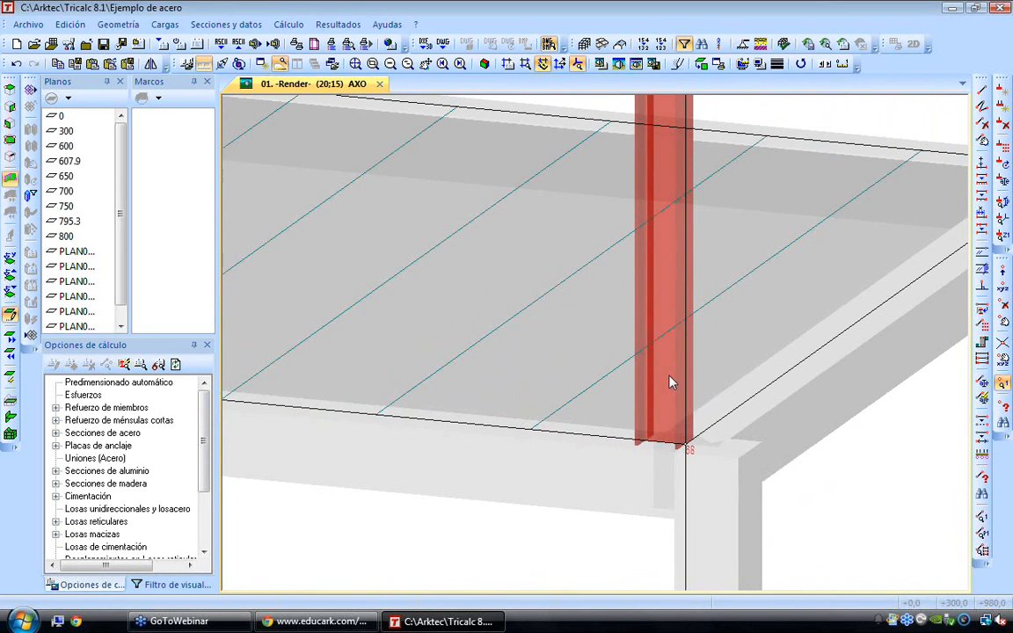
pyautogui.press('Up')
pyautogui.press('Up')
pyautogui.press('Up')
pyautogui.press('Up')
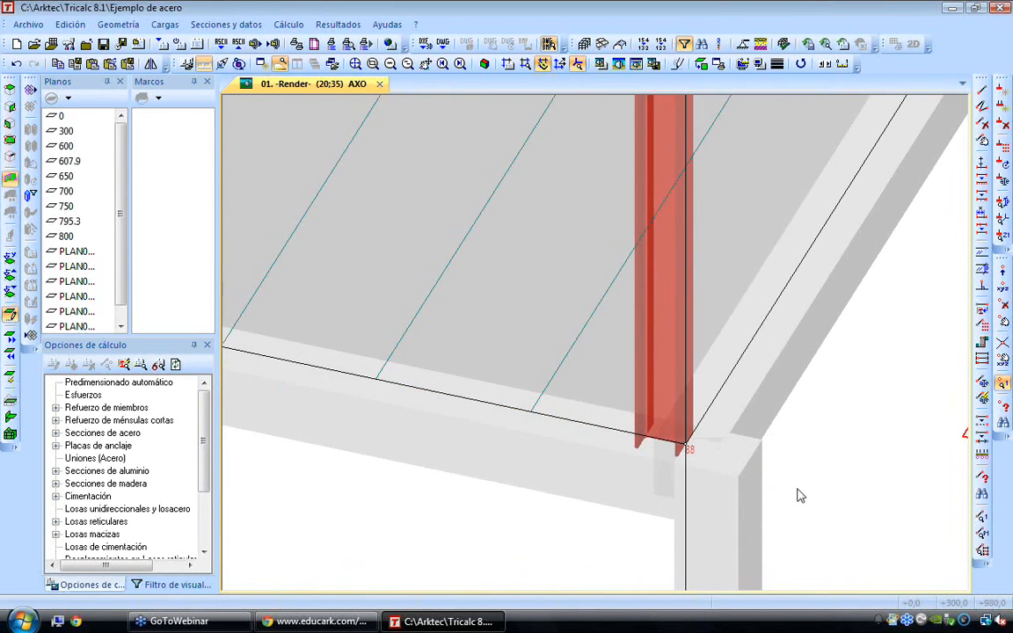
pyautogui.moveTo(777, 475); pyautogui.dragTo(701, 398, button='middle')
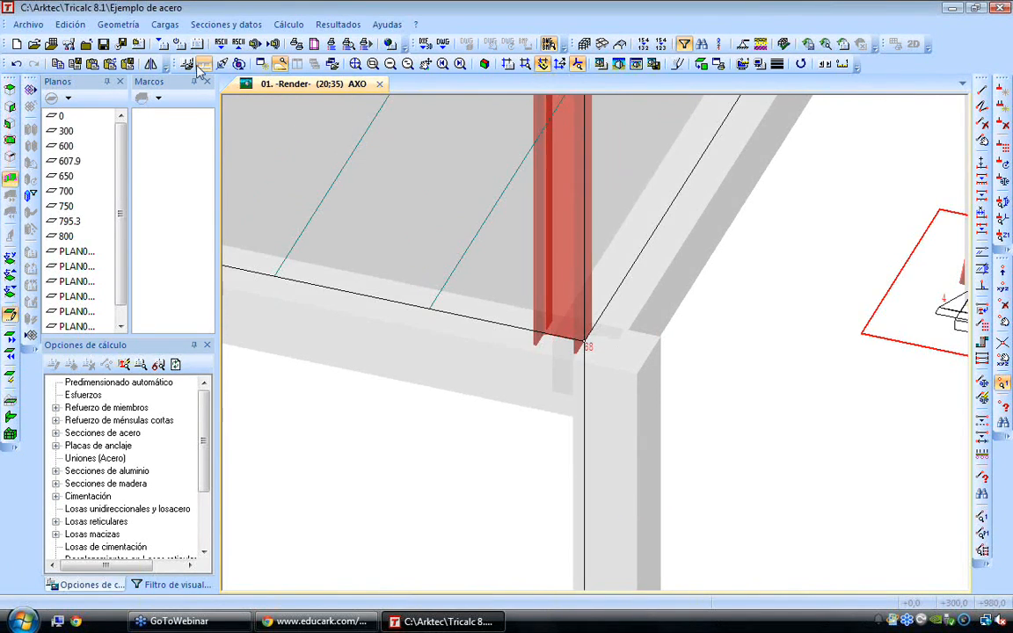
pyautogui.click(118, 24)
pyautogui.moveTo(145, 156)
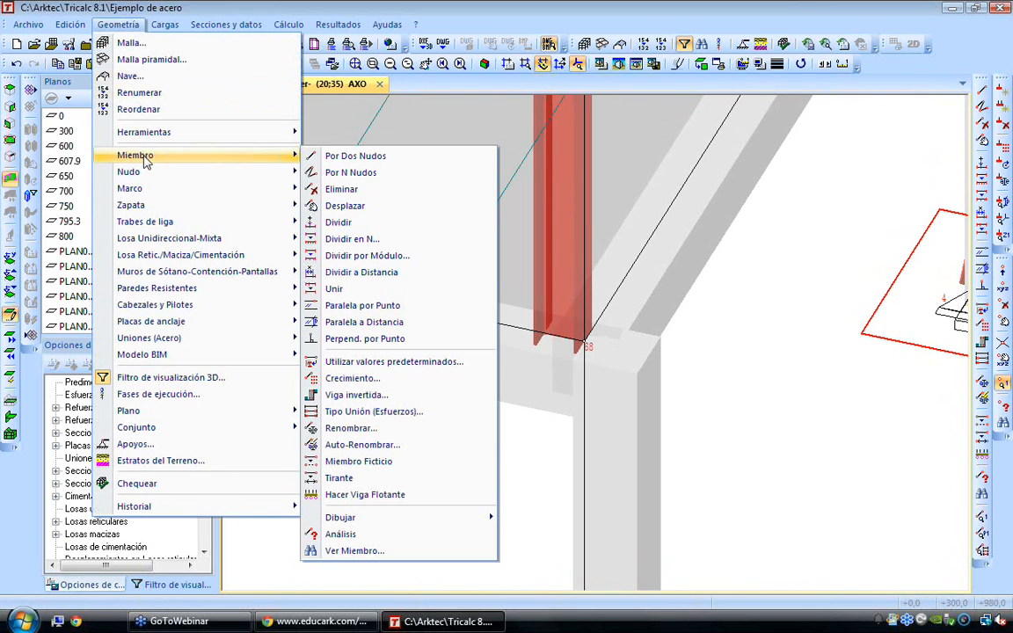
pyautogui.click(352, 377)
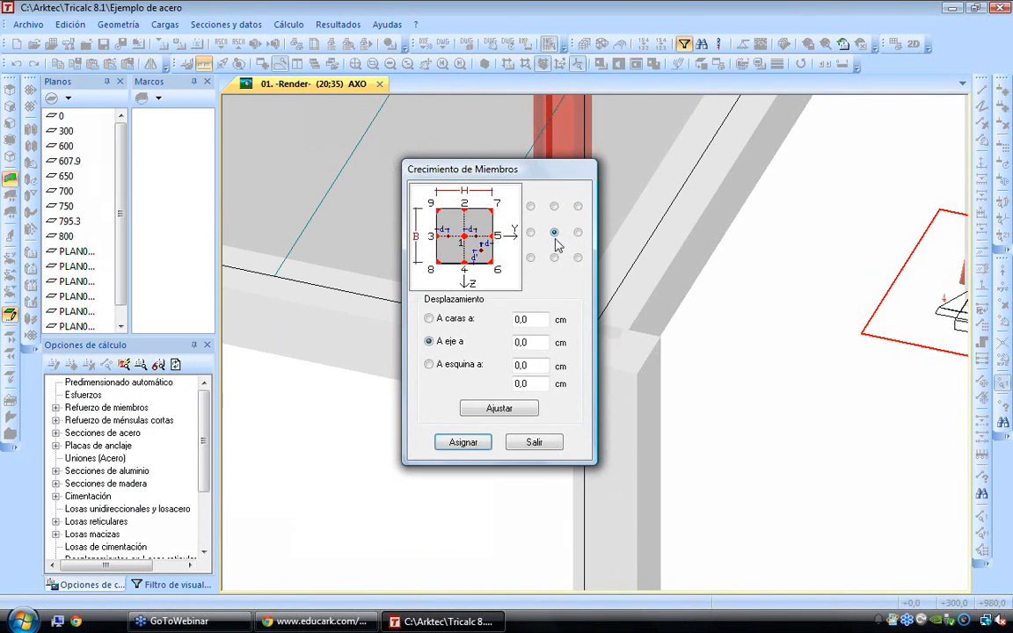
pyautogui.click(463, 442)
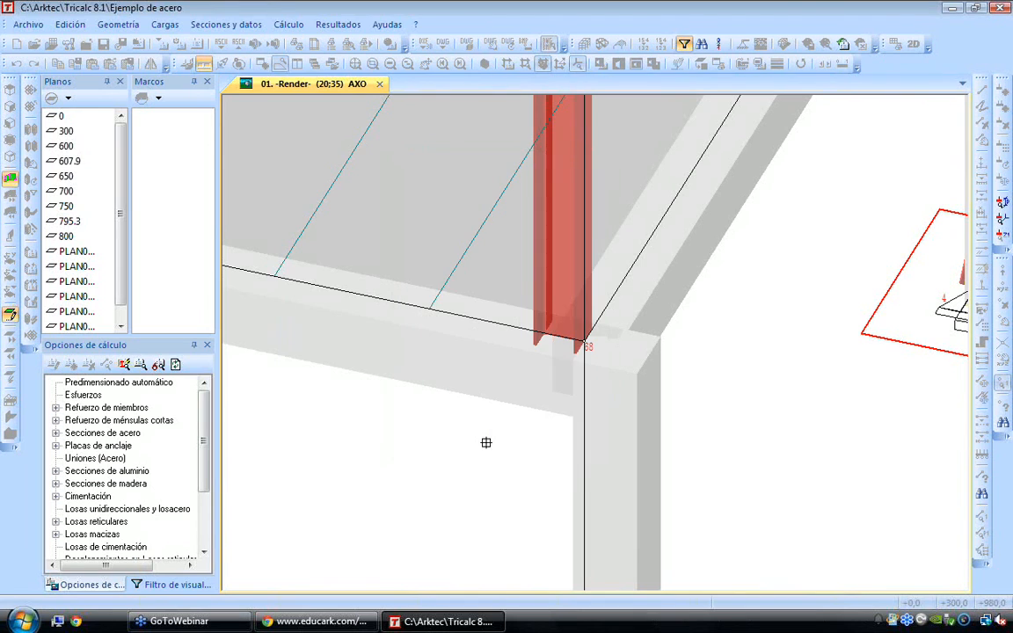
pyautogui.click(585, 411)
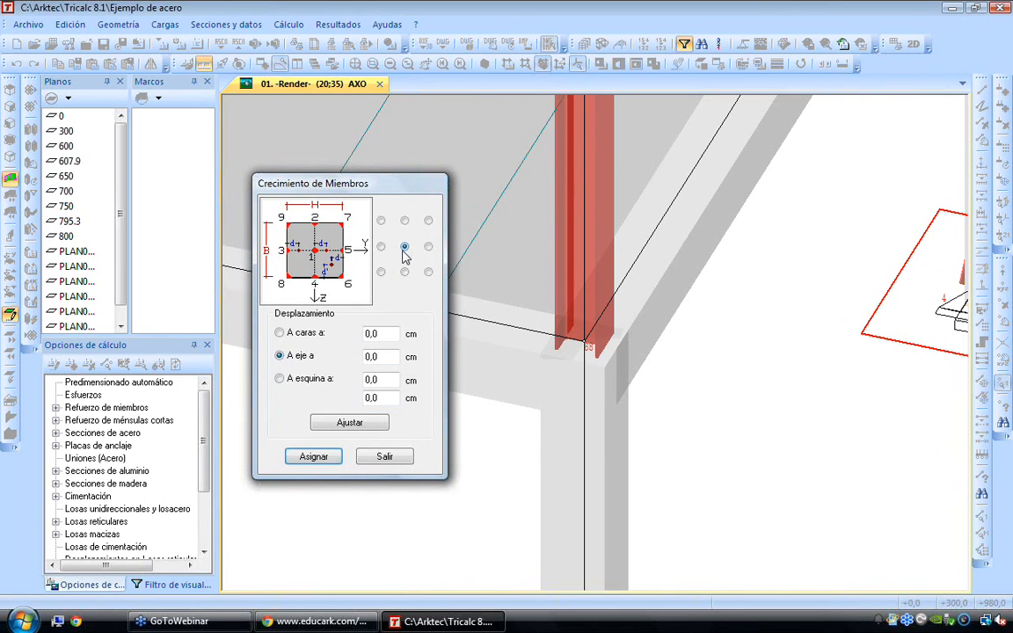
# Assign growth point 5 to the front right corner column and adjust the right side beam's growth to align with it
pyautogui.click(428, 247)
pyautogui.click(314, 456)
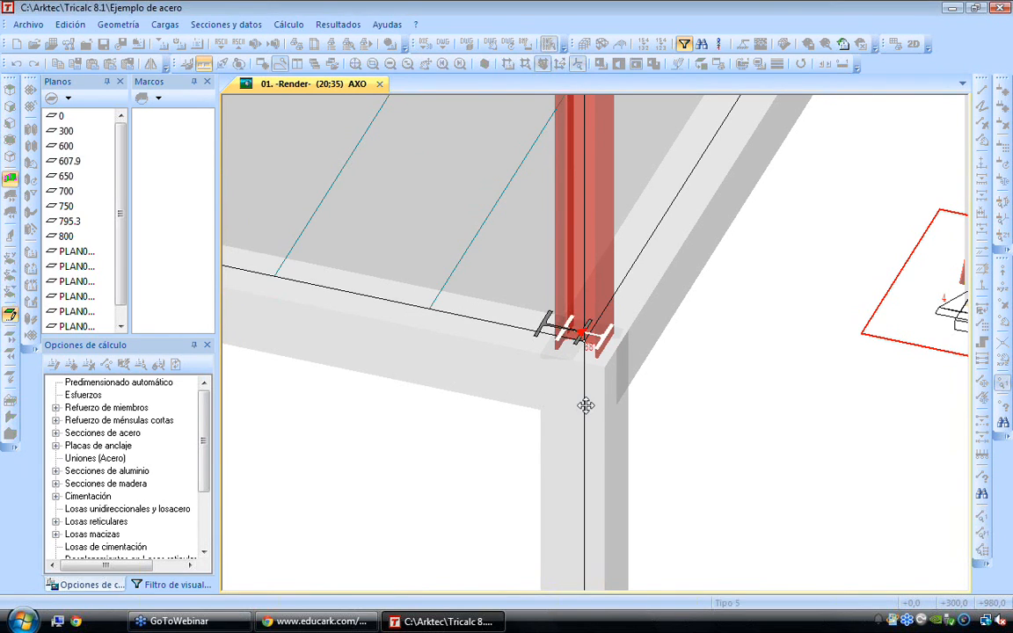
pyautogui.click(585, 404)
pyautogui.click(534, 441)
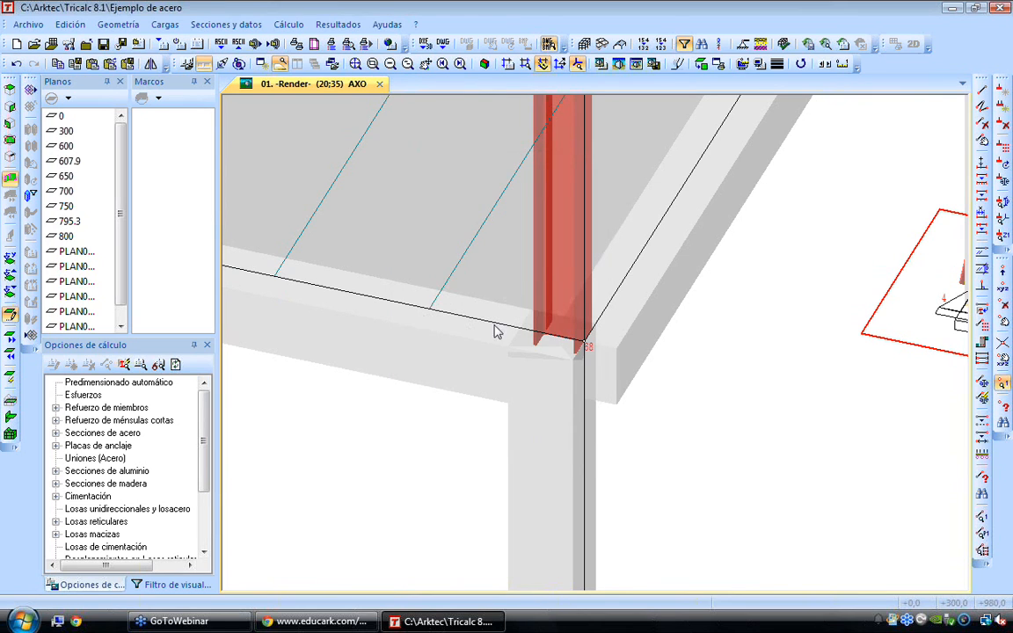
pyautogui.click(598, 380)
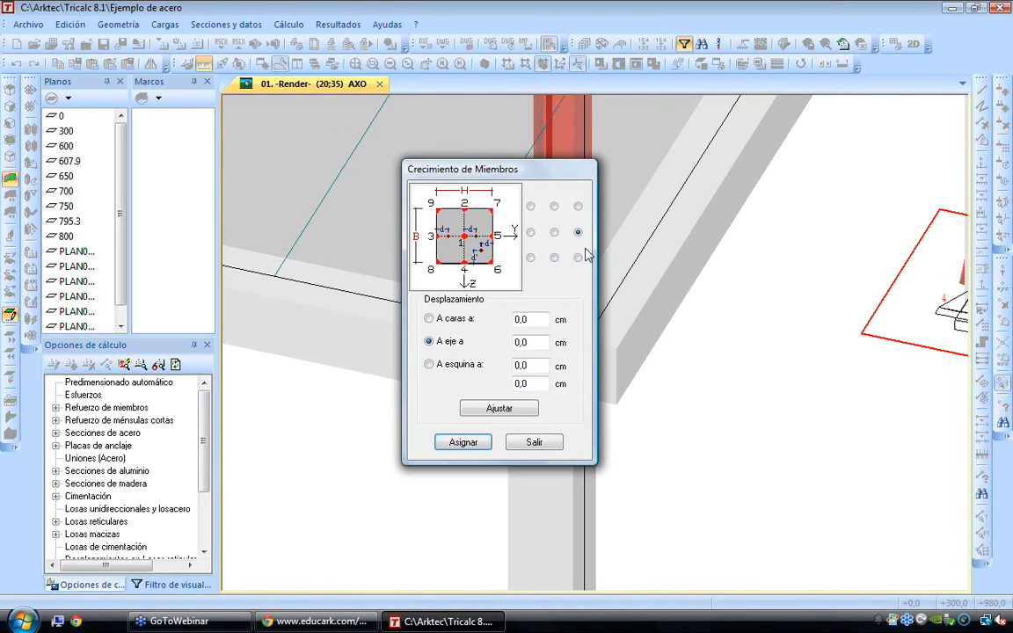
pyautogui.click(464, 441)
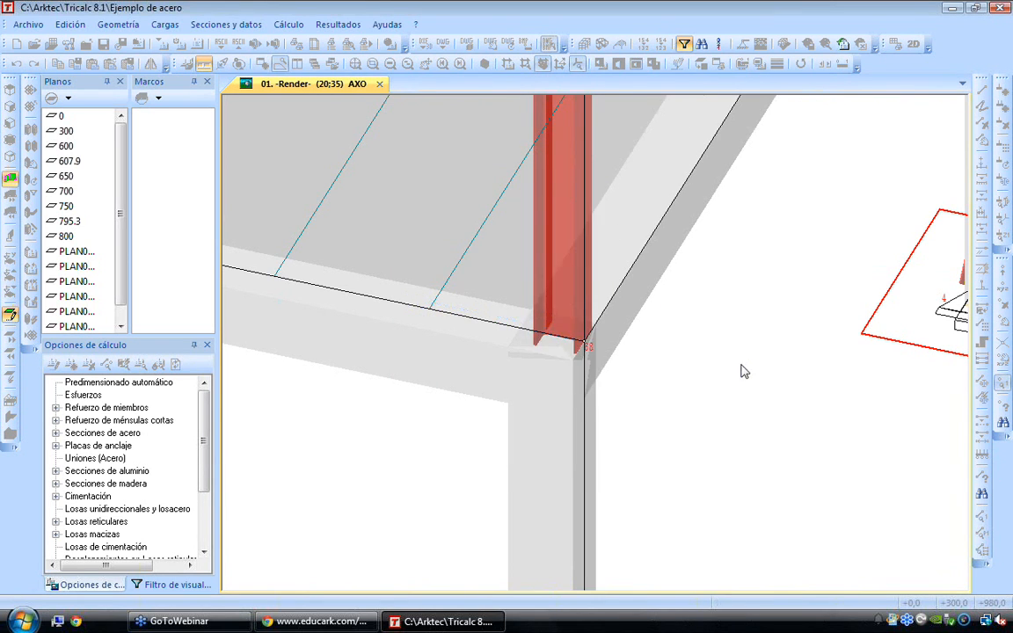
# Assign growth point 5 to the concrete column at the mezzanine's rear right corner
pyautogui.scroll(-5, 631, 370)
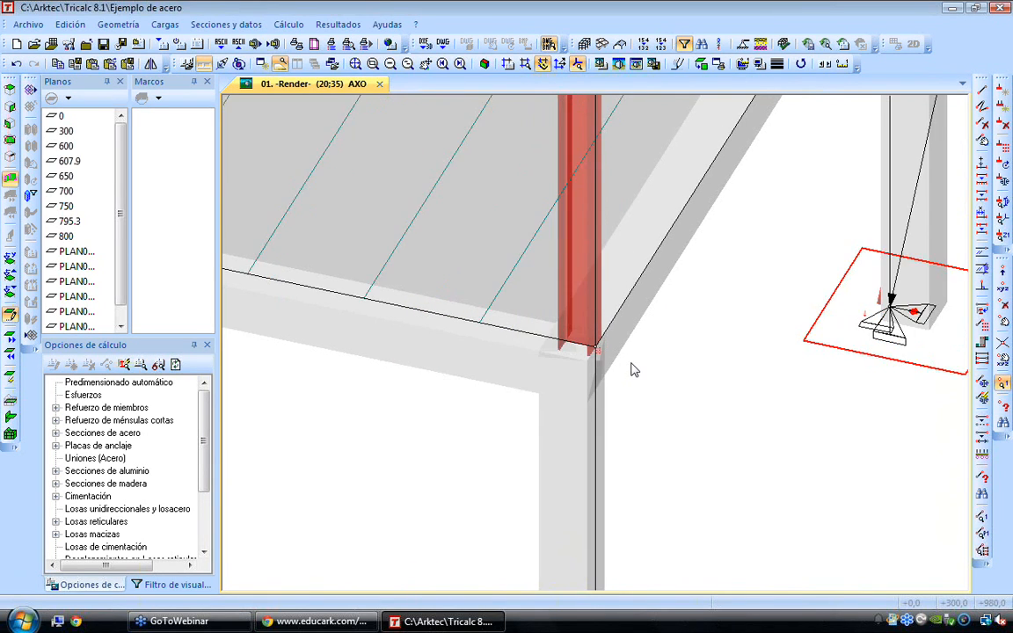
pyautogui.scroll(2, 768, 148)
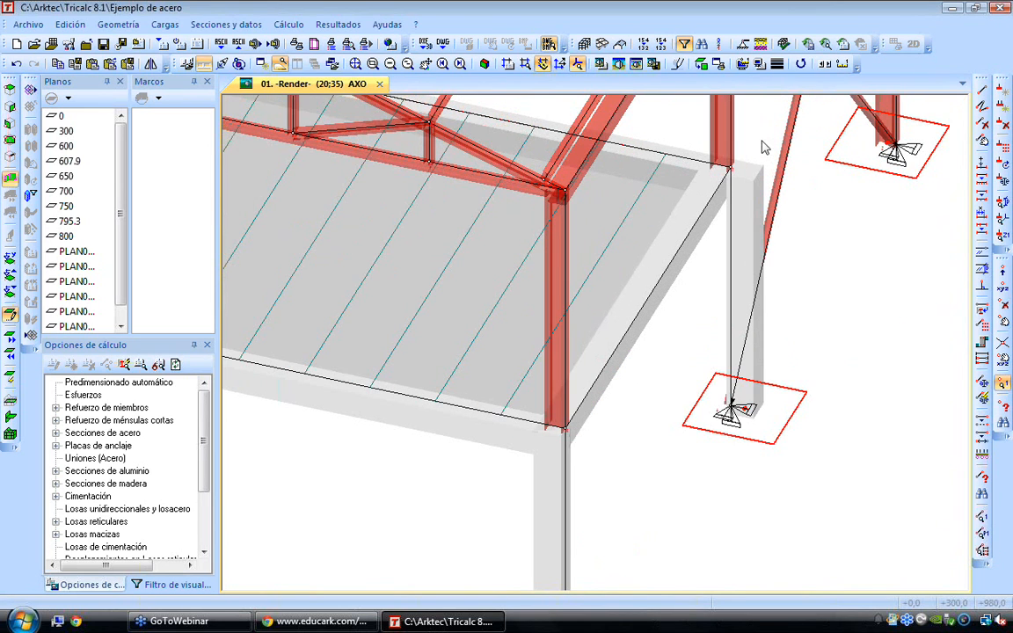
pyautogui.scroll(2, 756, 180)
pyautogui.scroll(-2, 753, 186)
pyautogui.click(116, 25)
pyautogui.moveTo(299, 156)
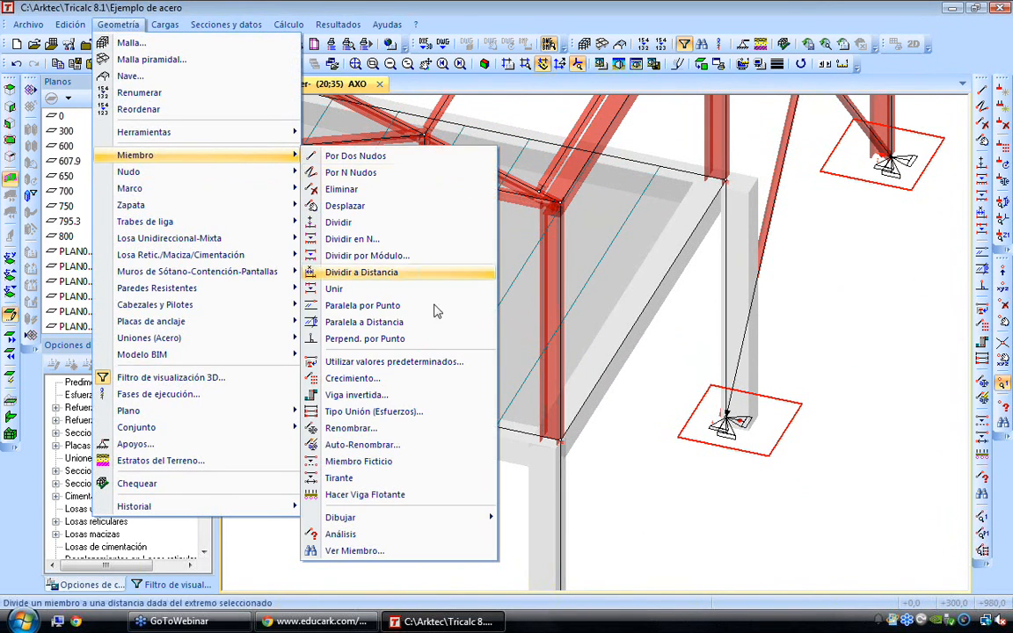
pyautogui.click(391, 379)
pyautogui.click(461, 446)
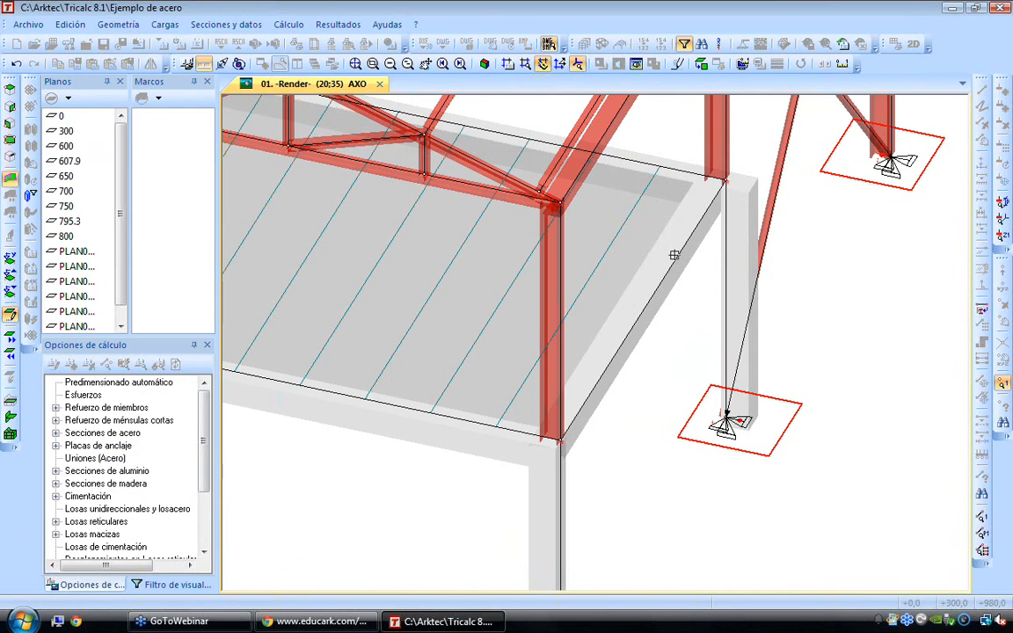
pyautogui.click(724, 242)
pyautogui.click(693, 501)
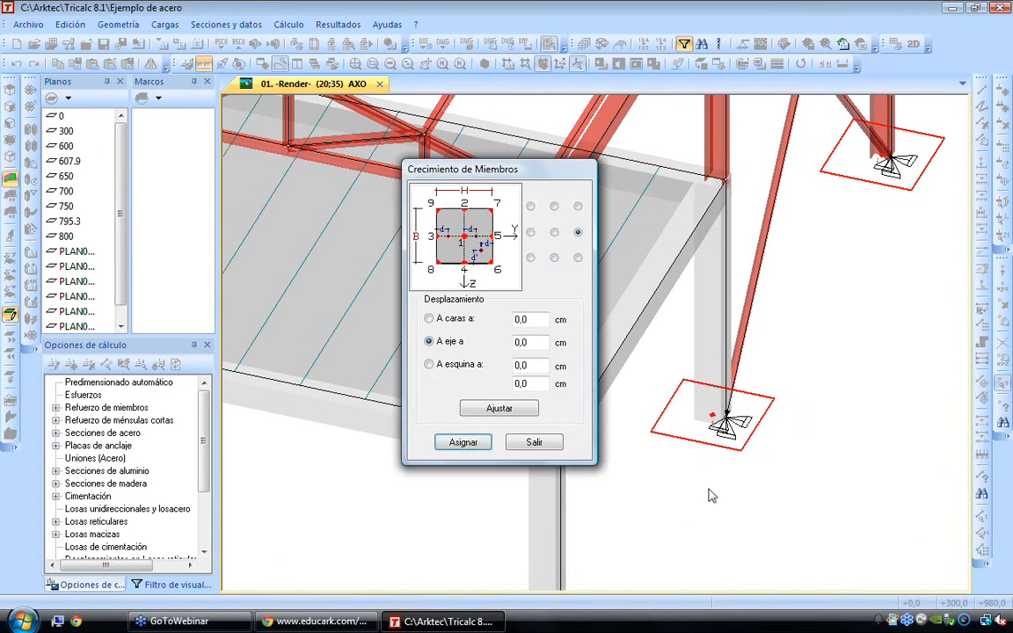
pyautogui.press('Escape')
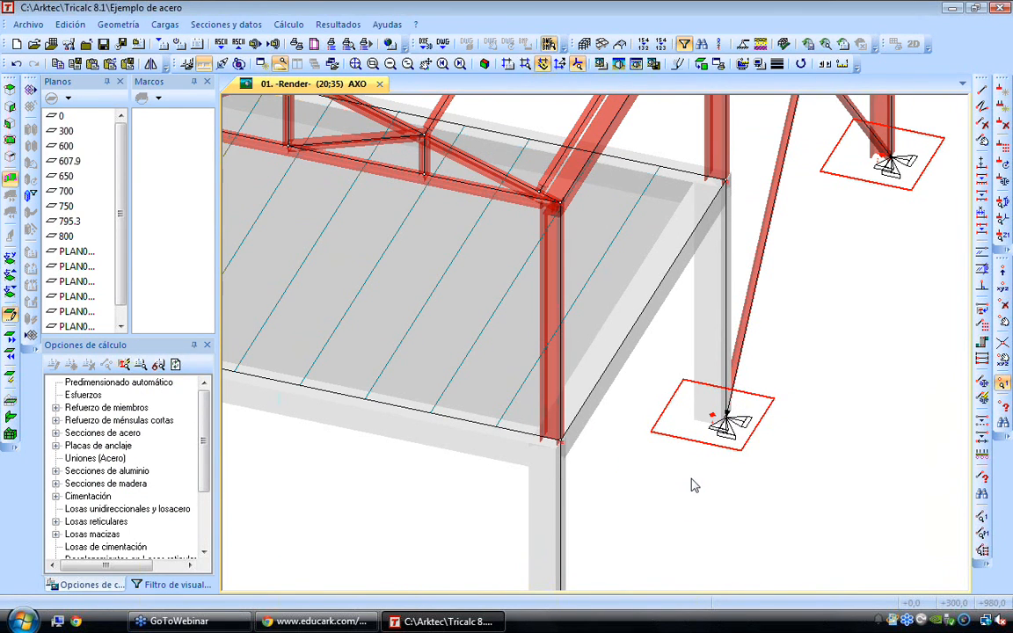
# Examine the whole structure from a lower angle and view the roof types offered for automatic hall generation
pyautogui.middleClick(691, 479)
pyautogui.middleClick(691, 479)
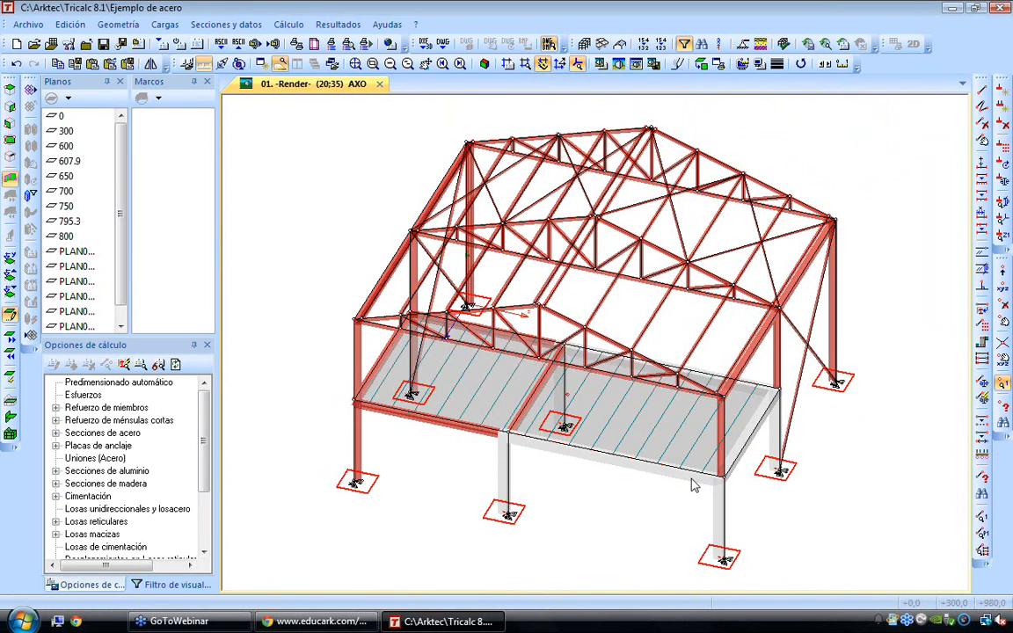
pyautogui.press('Down')
pyautogui.press('Down')
pyautogui.press('Down')
pyautogui.press('Down')
pyautogui.press('Down')
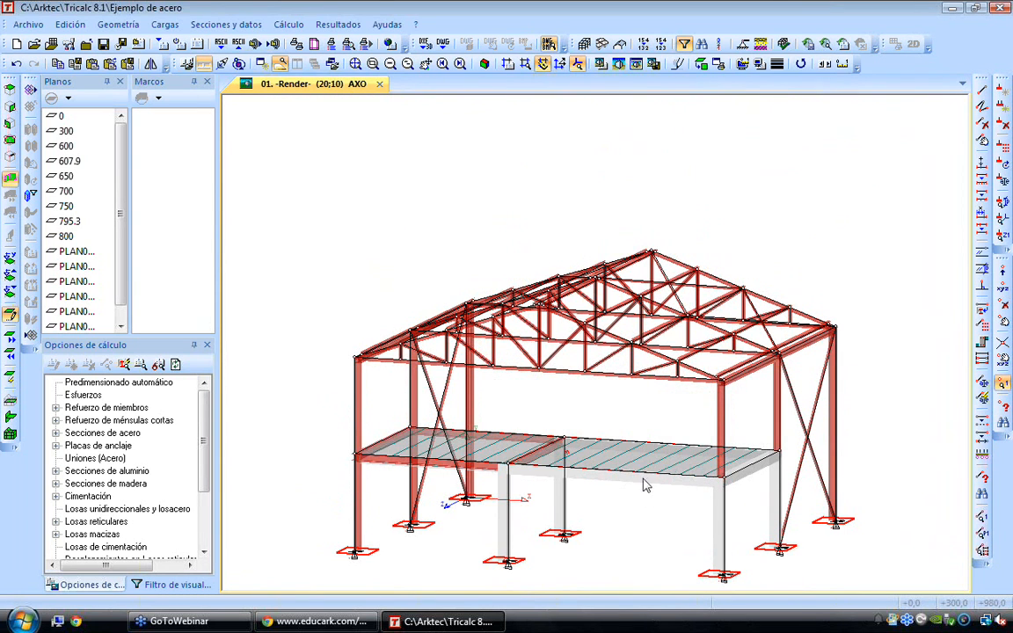
pyautogui.press('Left')
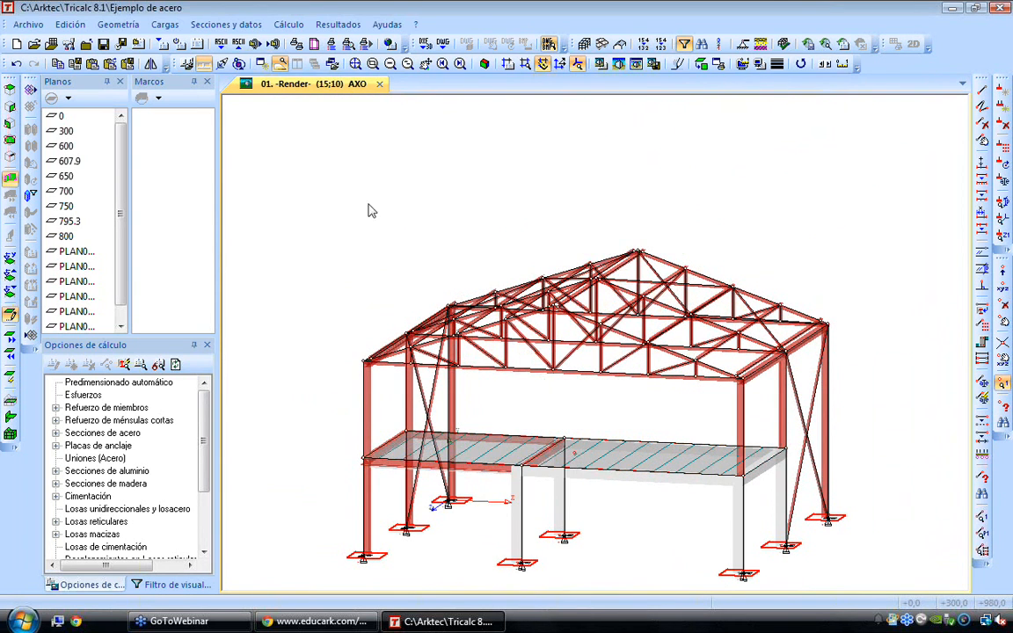
pyautogui.click(121, 24)
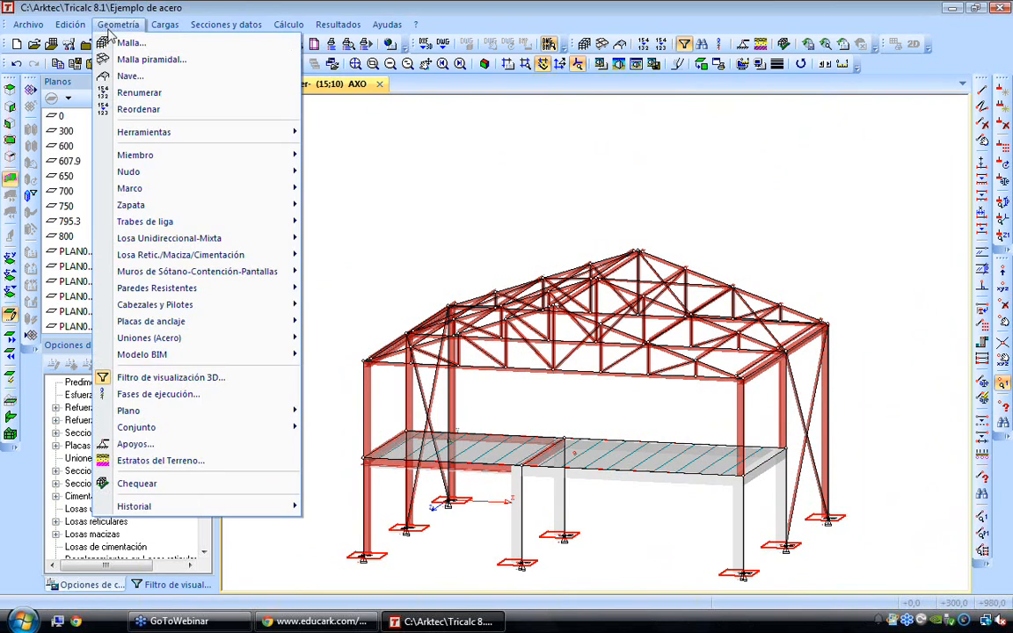
pyautogui.click(132, 78)
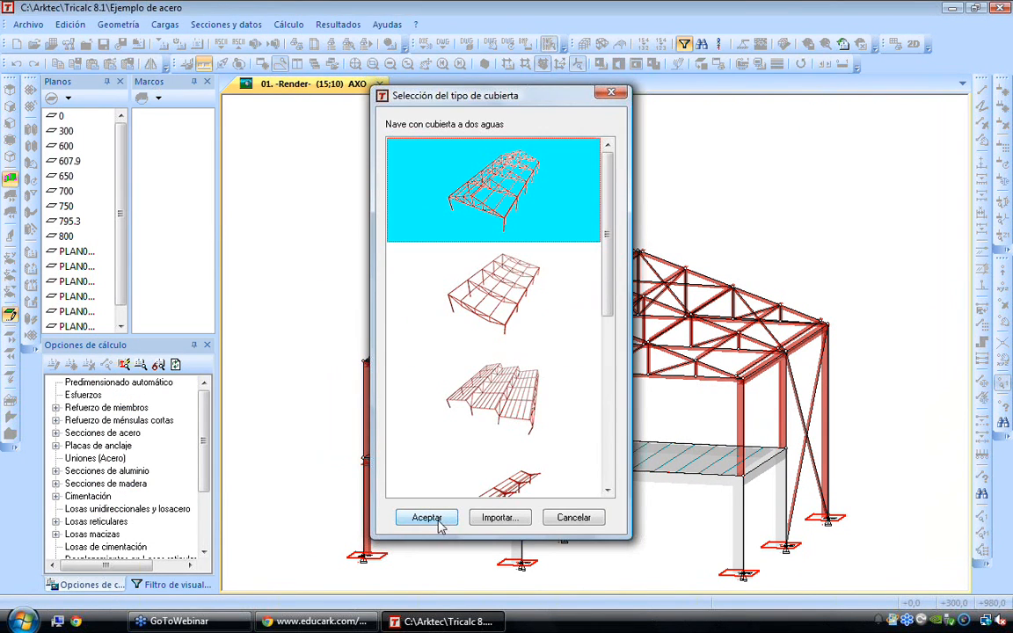
pyautogui.click(587, 519)
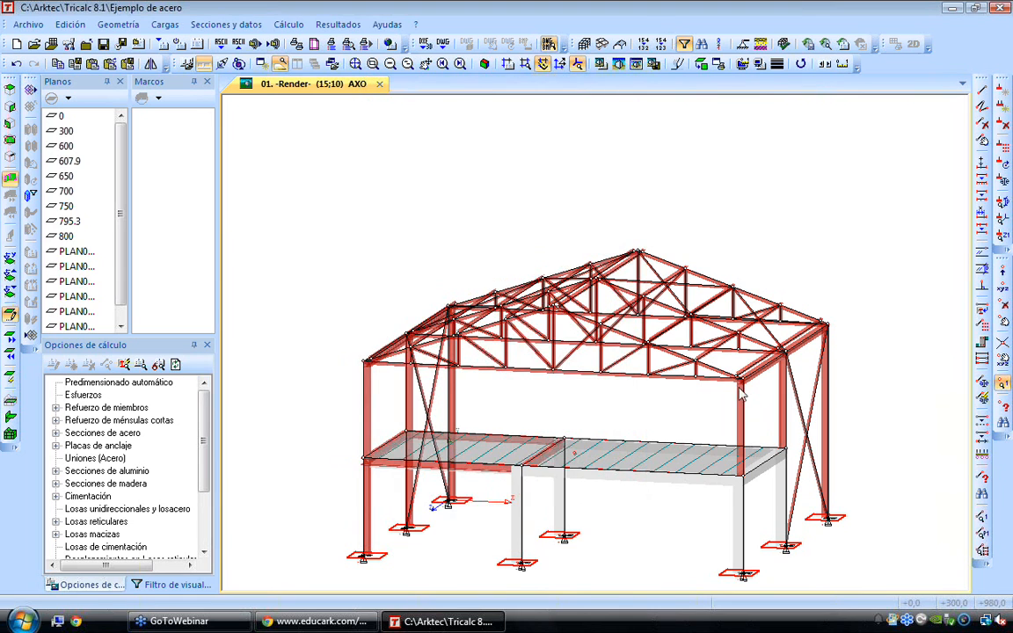
# Delete the two crossed diagonal braces in the hall's right side wall, between the middle and rear frames
pyautogui.scroll(-2, 585, 425)
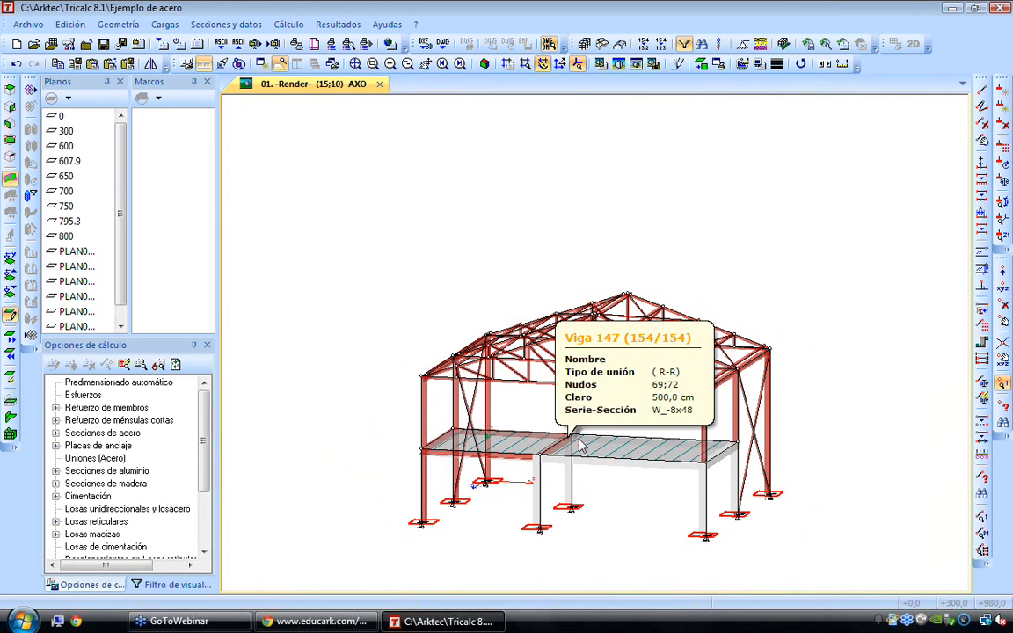
pyautogui.click(982, 124)
pyautogui.click(751, 407)
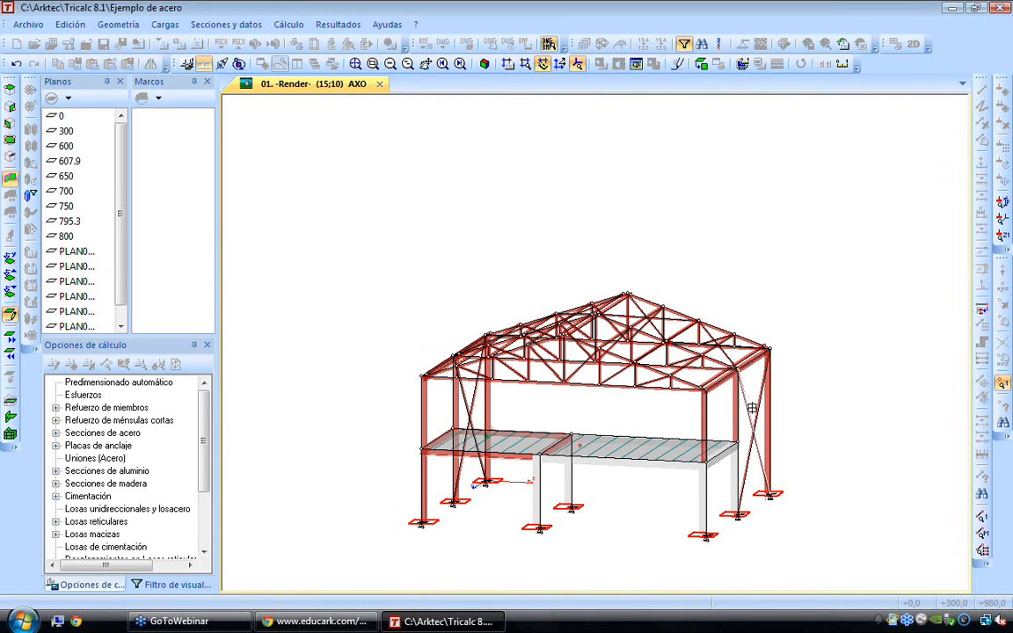
pyautogui.click(753, 413)
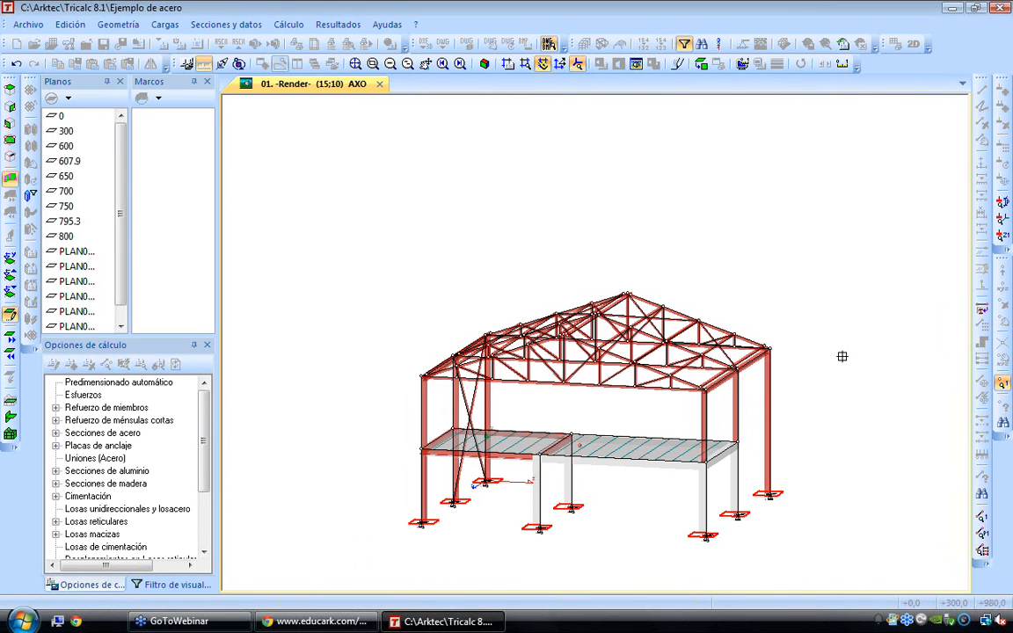
# Draw X-bracing in the right side wall above the mezzanine, between the front and middle frame columns
pyautogui.click(734, 372)
pyautogui.click(707, 393)
pyautogui.click(736, 442)
pyautogui.rightClick(752, 433)
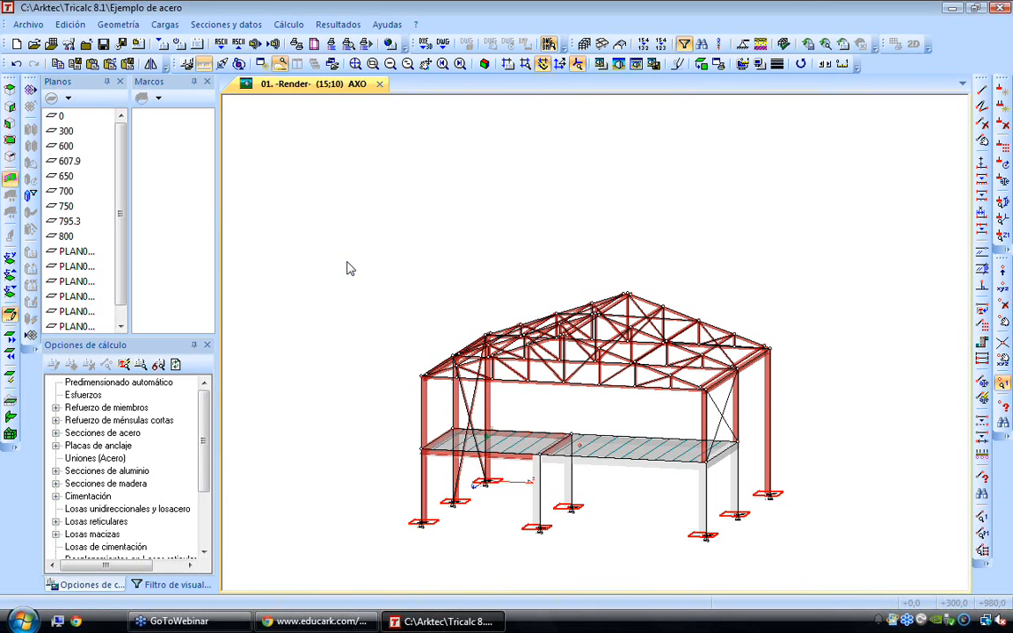
pyautogui.scroll(1, 697, 452)
pyautogui.moveTo(657, 468); pyautogui.dragTo(654, 380, button='middle')
pyautogui.scroll(1, 654, 380)
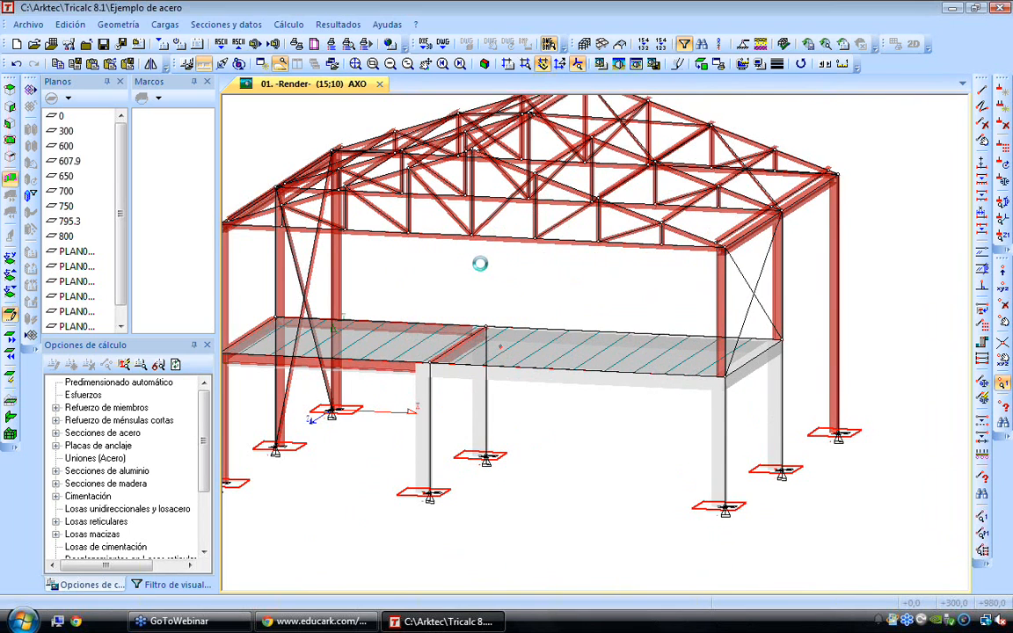
pyautogui.moveTo(416, 219); pyautogui.dragTo(482, 270, button='middle')
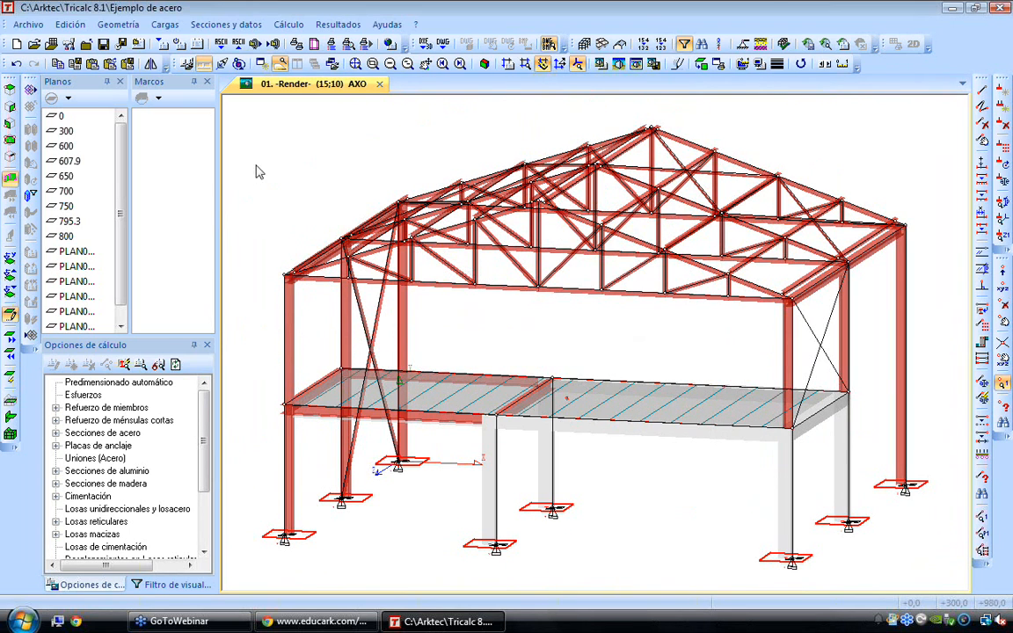
# Create a new structure named NUEVO EJEMPLO in C:\Arktec\Tricalc 8.1 with millimetre node precision
pyautogui.click(32, 27)
pyautogui.click(45, 43)
pyautogui.write('NUEVO EJEMPLO')
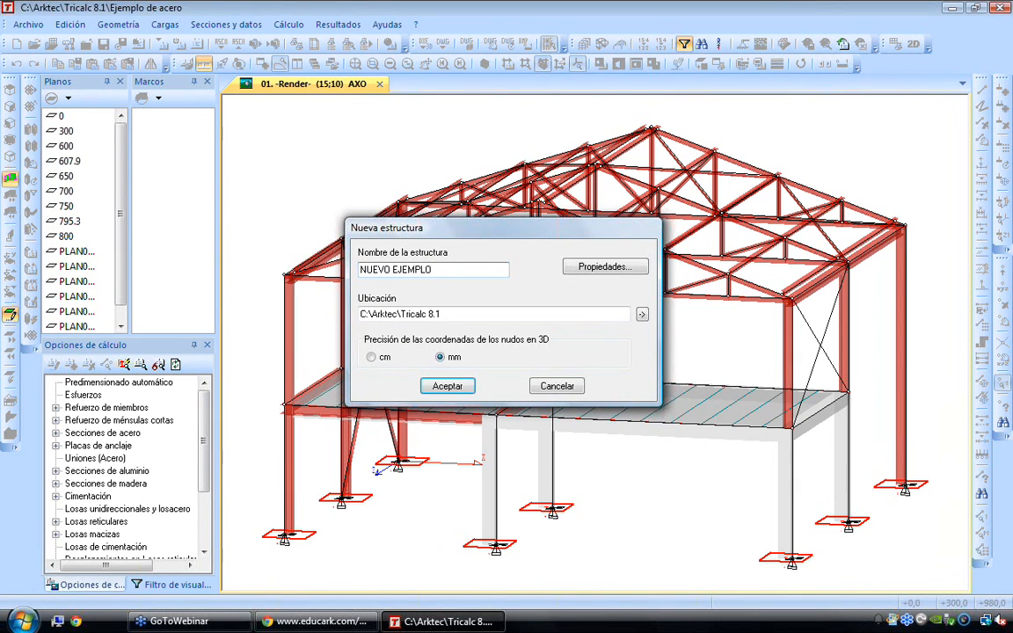
pyautogui.press('Return')
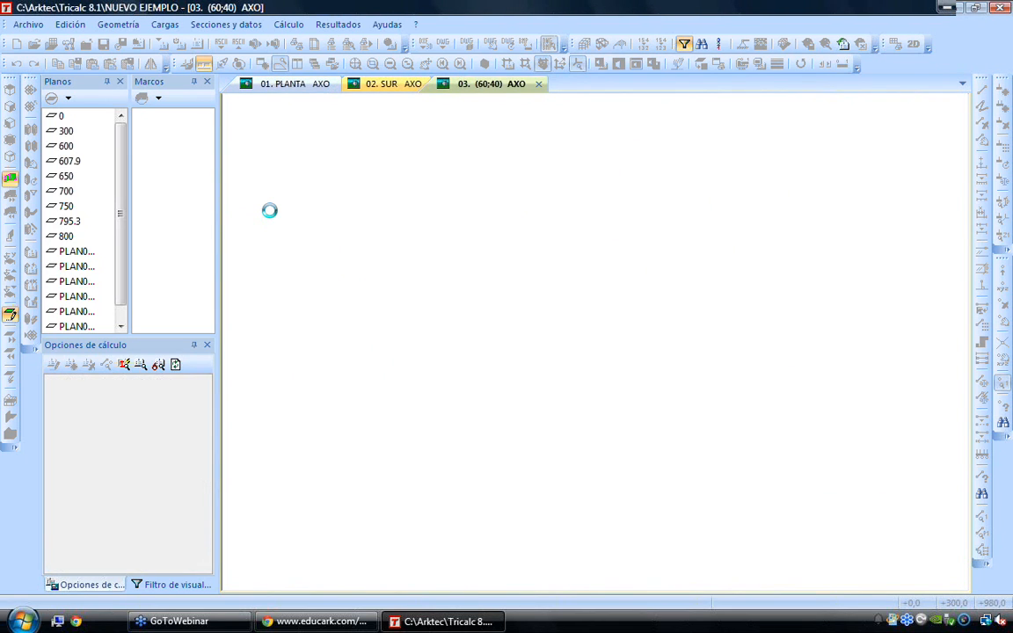
# View the available import formats and check the Varios folder for IFC files to import as a BIM model
pyautogui.click(28, 24)
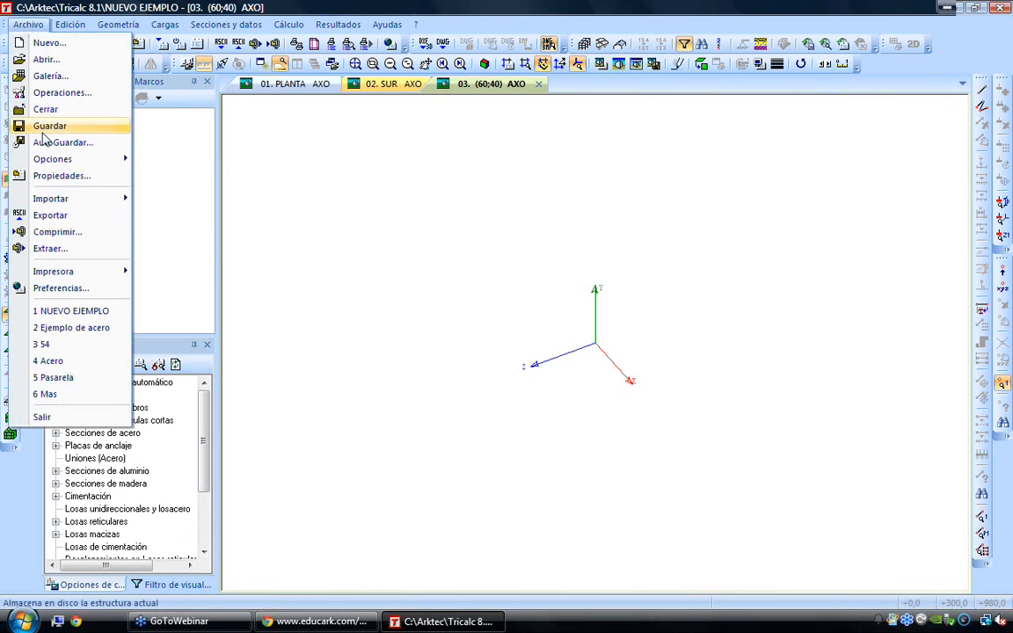
pyautogui.moveTo(96, 199)
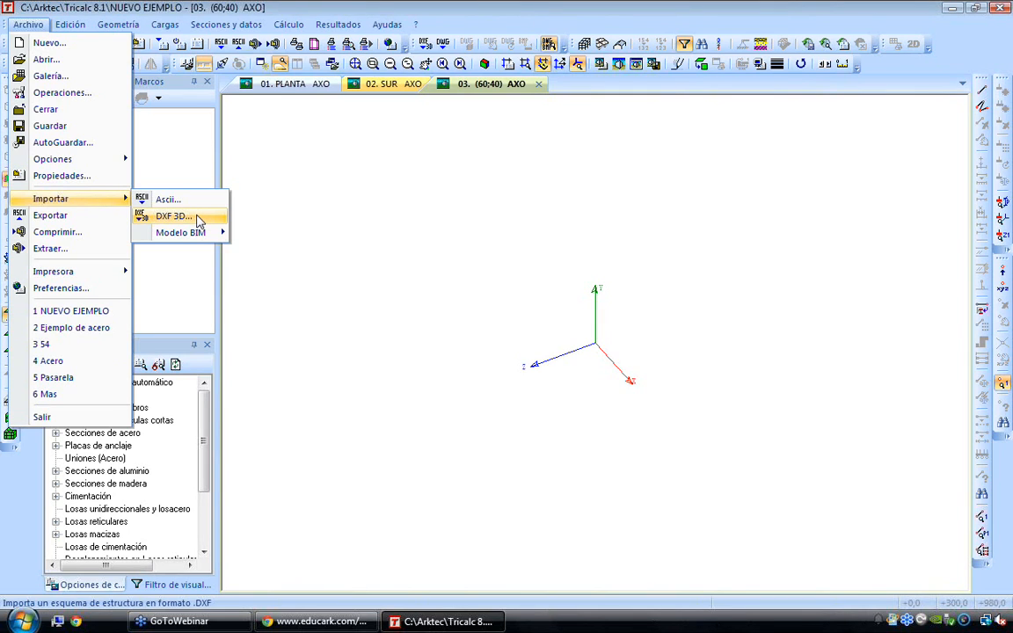
pyautogui.moveTo(198, 239)
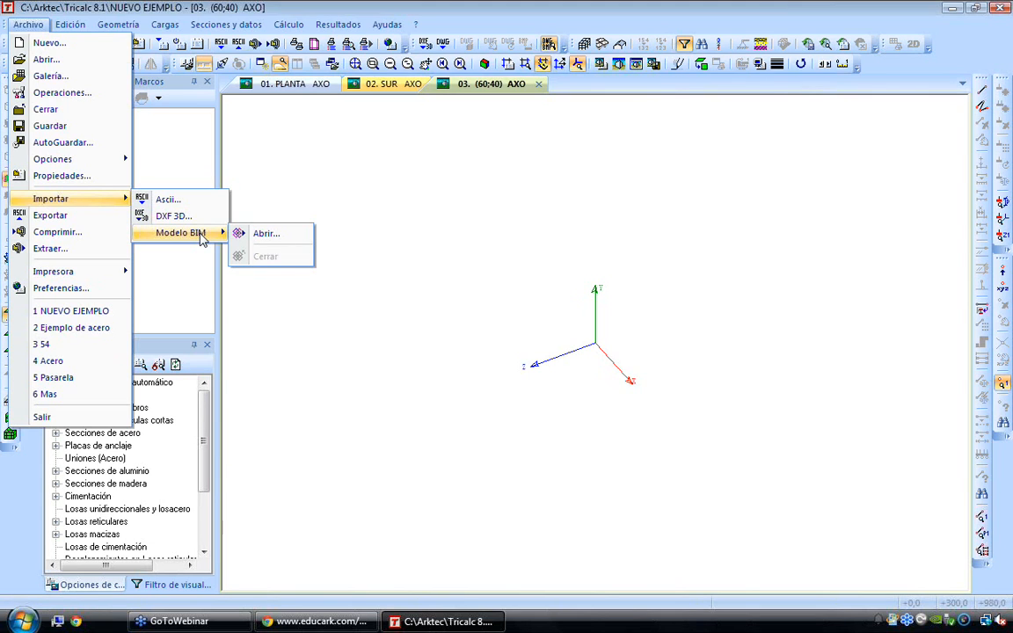
pyautogui.click(252, 234)
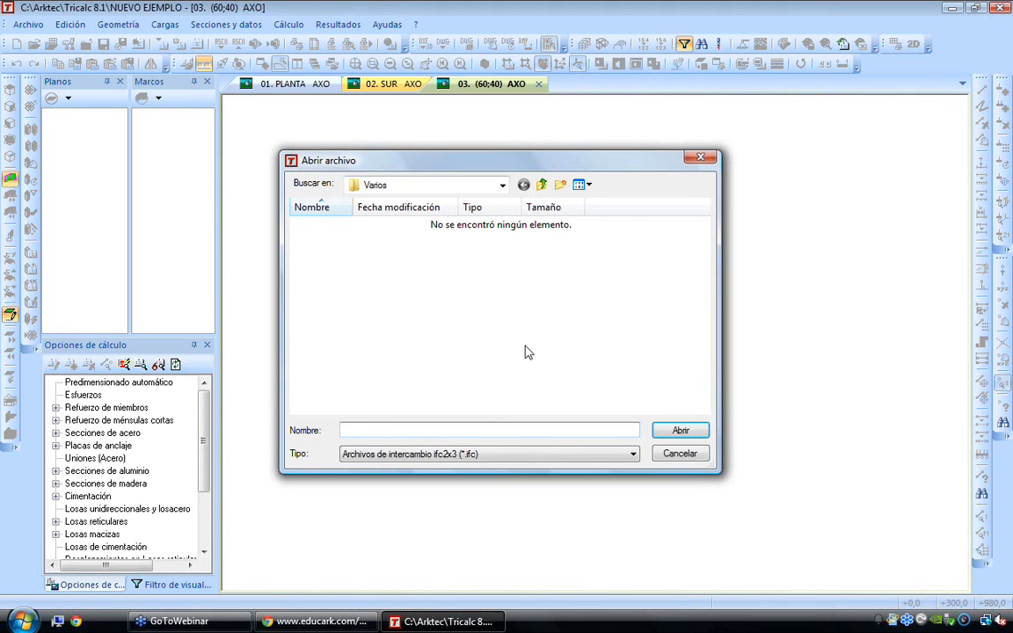
pyautogui.click(679, 454)
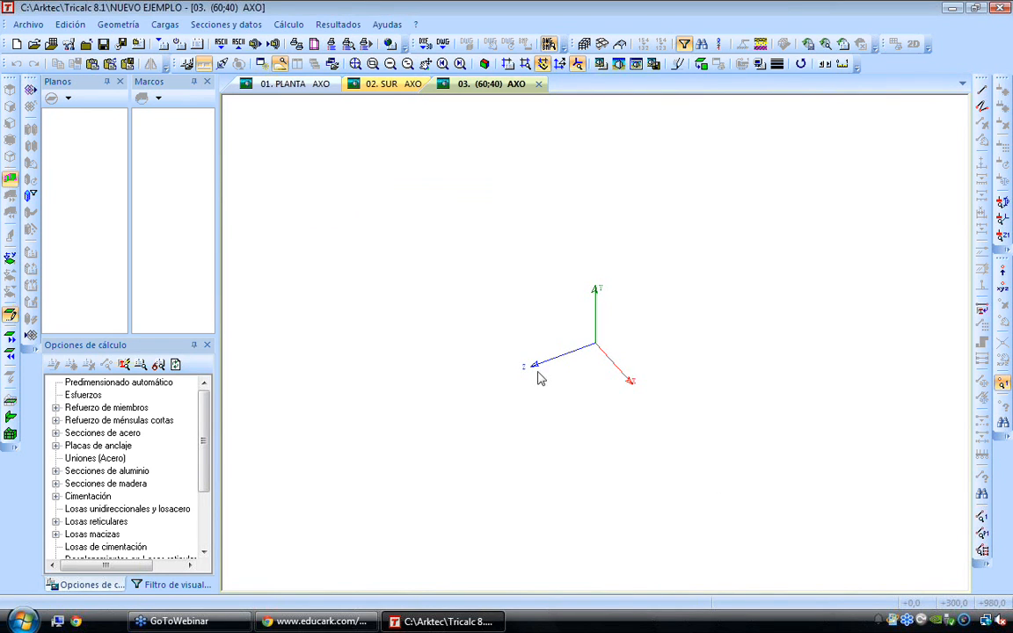
# Start a 3D DXF import and browse to the folder C:\Arktec\Tricalc 8.1\Varios
pyautogui.click(35, 25)
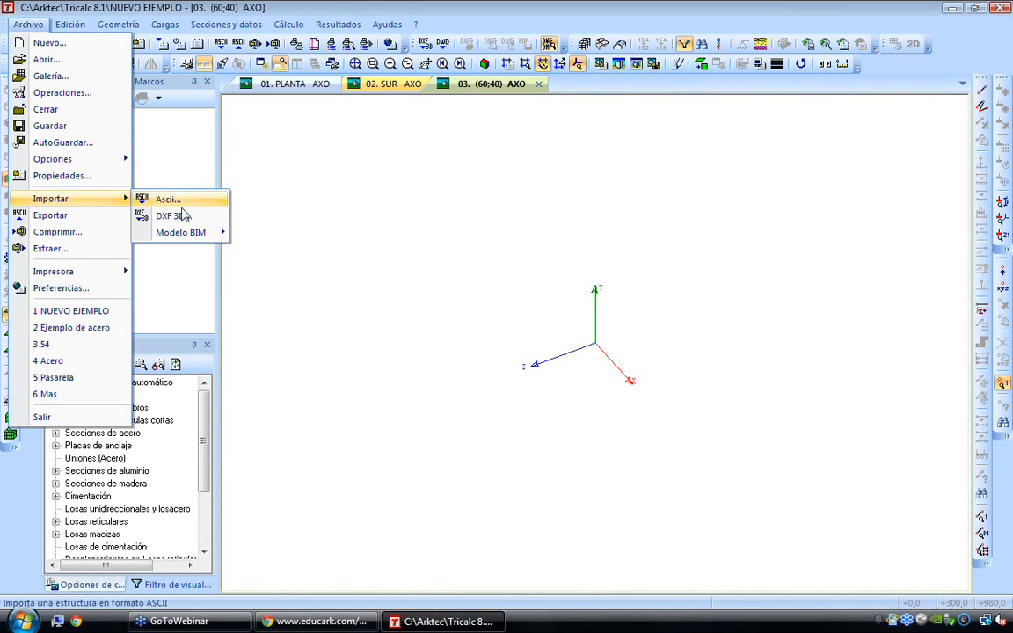
pyautogui.click(150, 218)
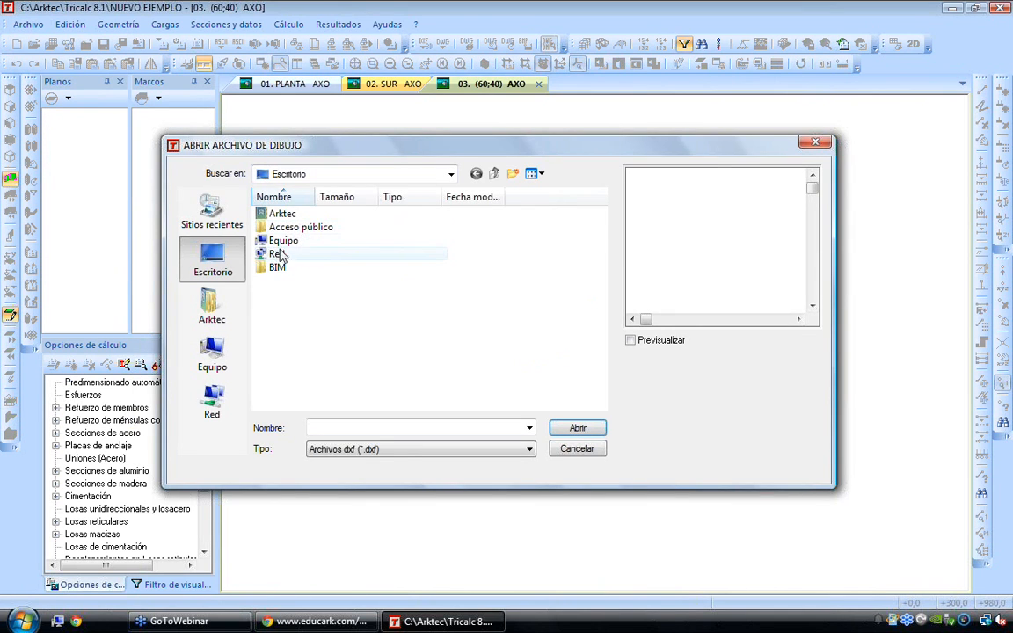
pyautogui.doubleClick(280, 242)
pyautogui.doubleClick(325, 244)
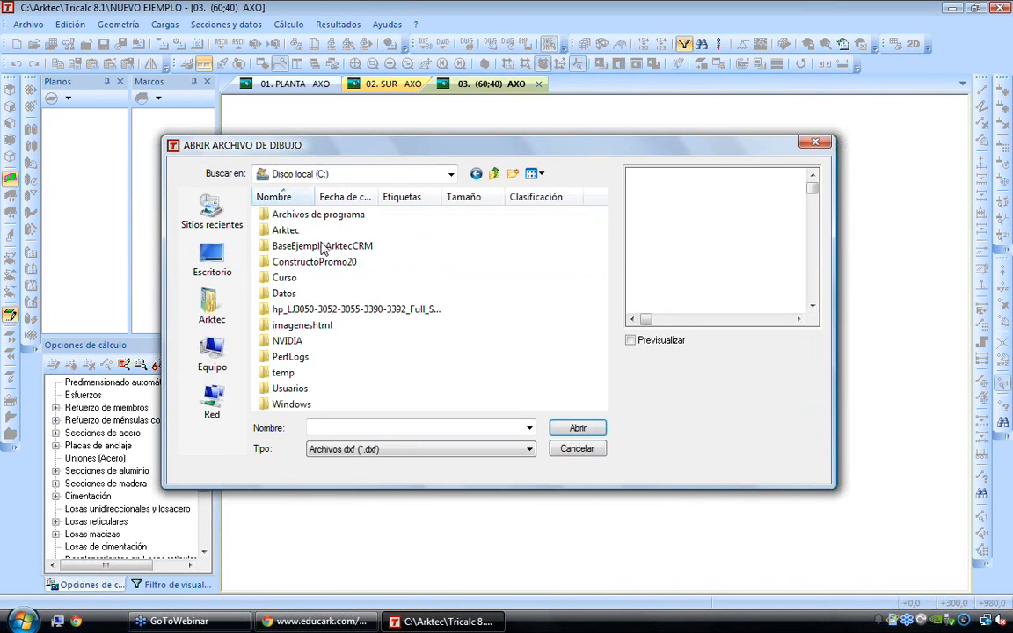
pyautogui.doubleClick(290, 232)
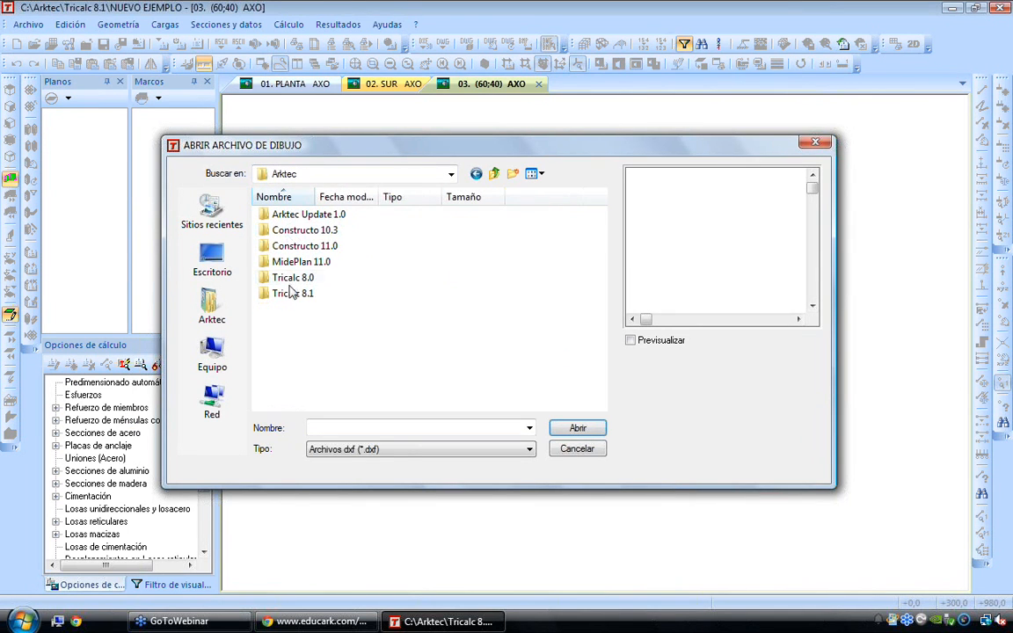
pyautogui.doubleClick(290, 293)
pyautogui.scroll(-5, 292, 299)
pyautogui.click(290, 374)
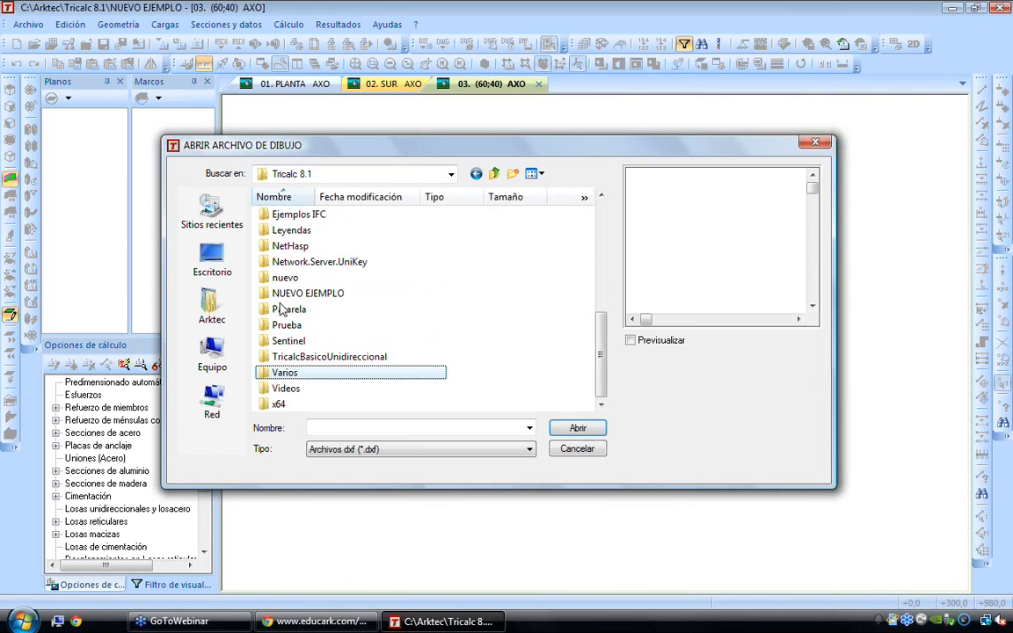
pyautogui.doubleClick(290, 373)
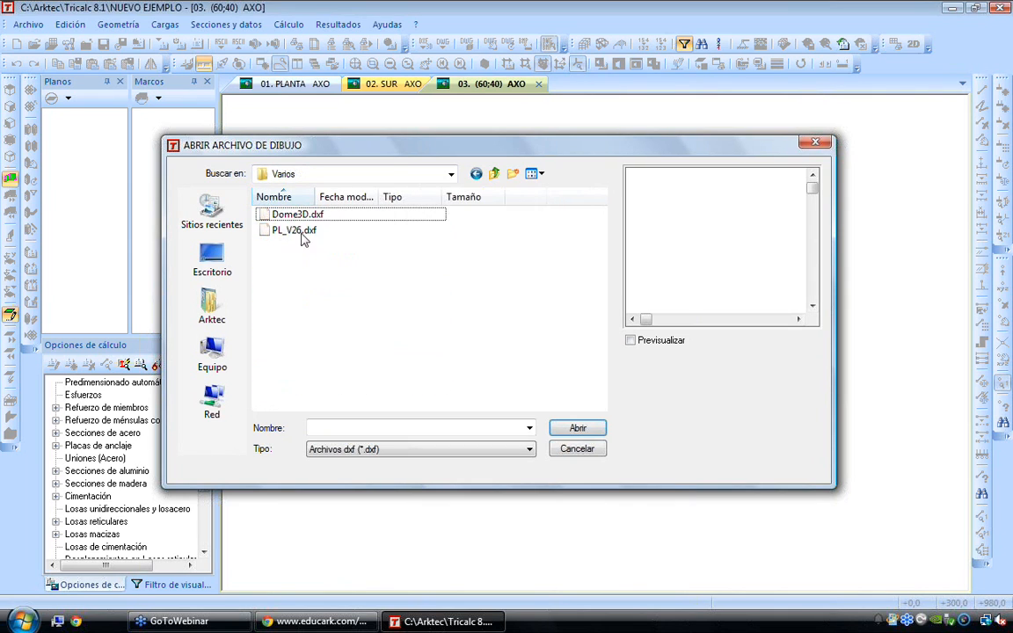
# Import Dome3D.dxf in metres with a factor of 1 and translation to the origin
pyautogui.doubleClick(290, 215)
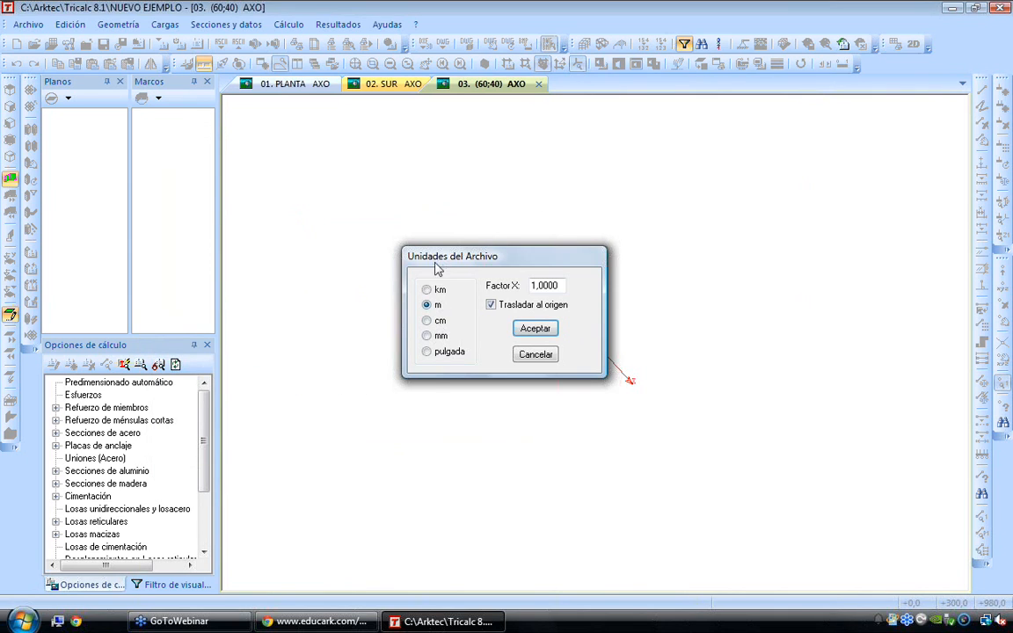
pyautogui.click(525, 339)
pyautogui.click(477, 337)
pyautogui.click(556, 347)
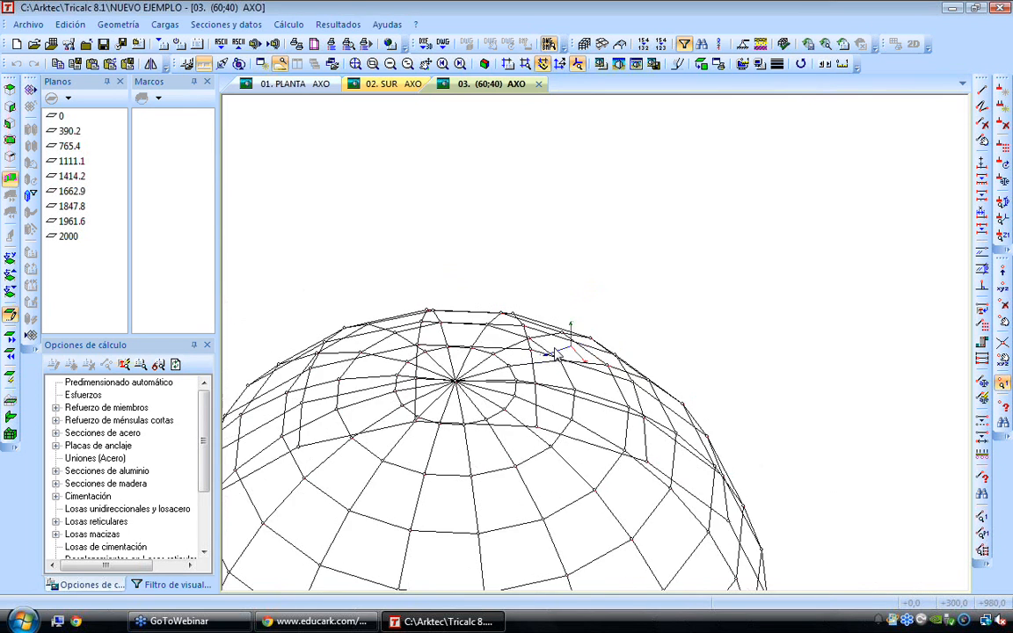
# Delete a front base node of the dome and the node directly above it to make an opening
pyautogui.press('Down')
pyautogui.press('Down')
pyautogui.press('Down')
pyautogui.press('Down')
pyautogui.press('Down')
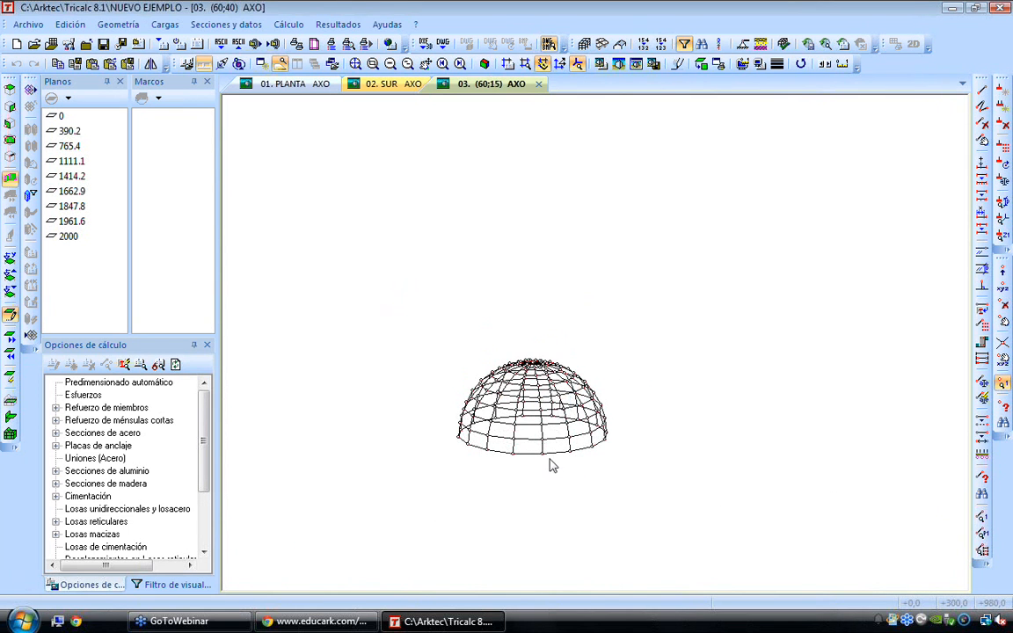
pyautogui.scroll(3, 549, 462)
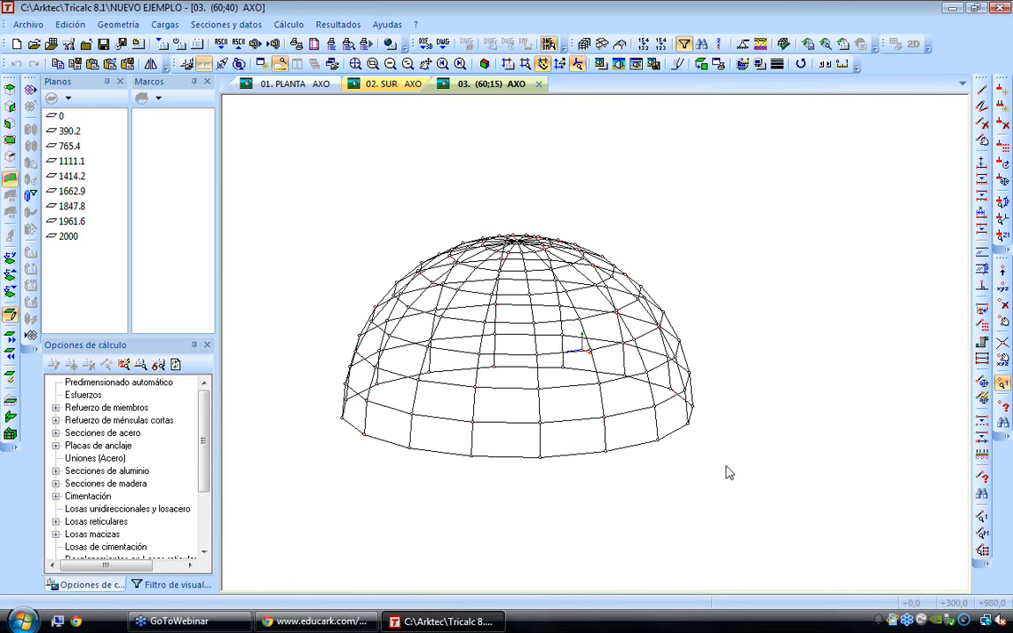
pyautogui.click(1003, 305)
pyautogui.click(530, 464)
pyautogui.click(542, 419)
# Draw two crossing diagonal members in the second panel up from the base, beside the dome's opening
pyautogui.press('Left')
pyautogui.press('Left')
pyautogui.press('Left')
pyautogui.press('Left')
pyautogui.press('Left')
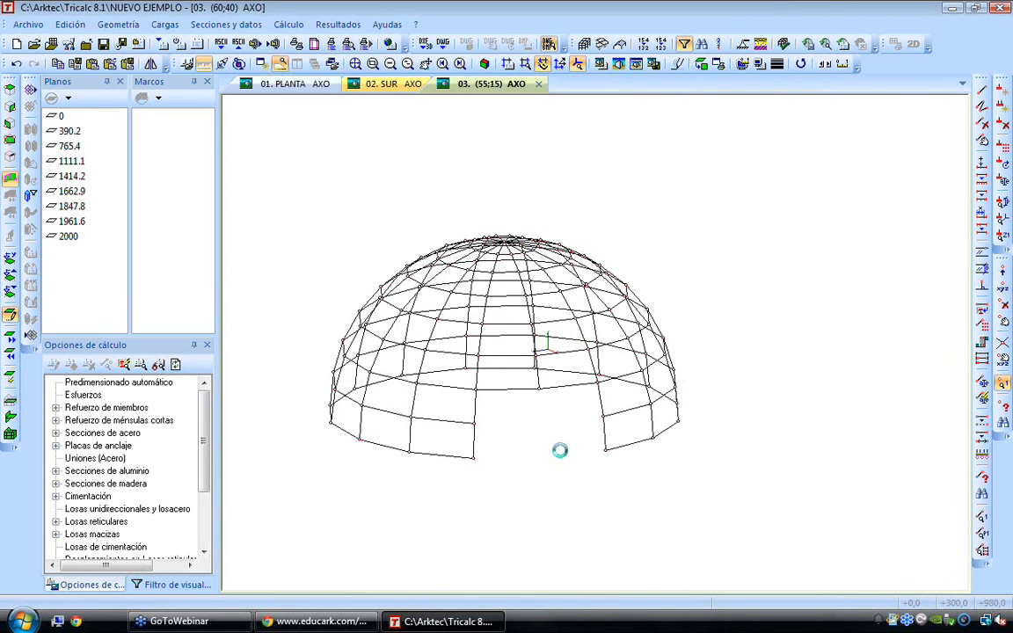
pyautogui.press('Up')
pyautogui.press('Up')
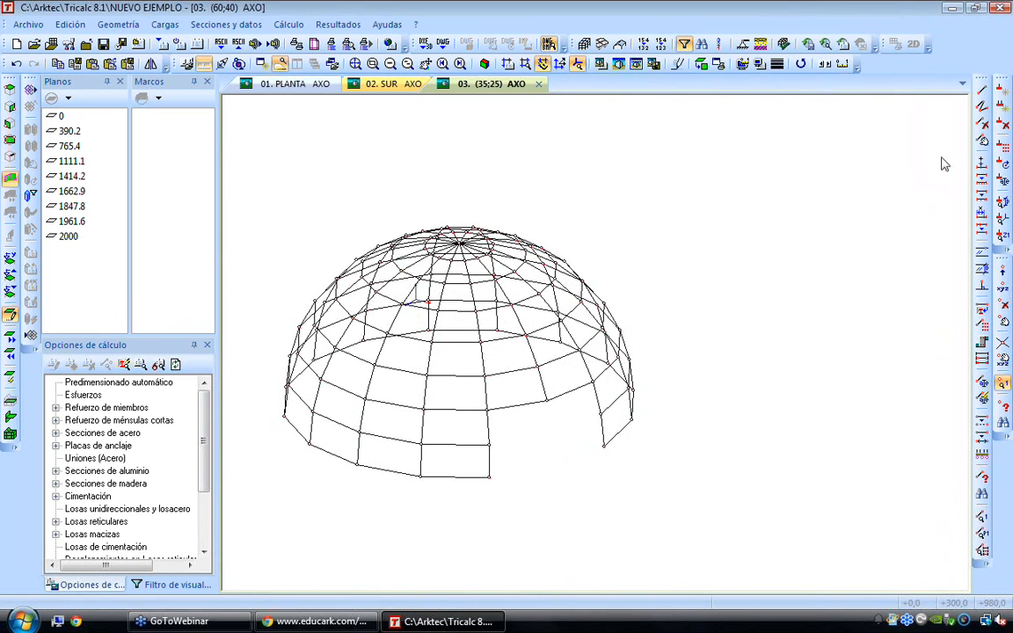
pyautogui.click(982, 92)
pyautogui.click(487, 410)
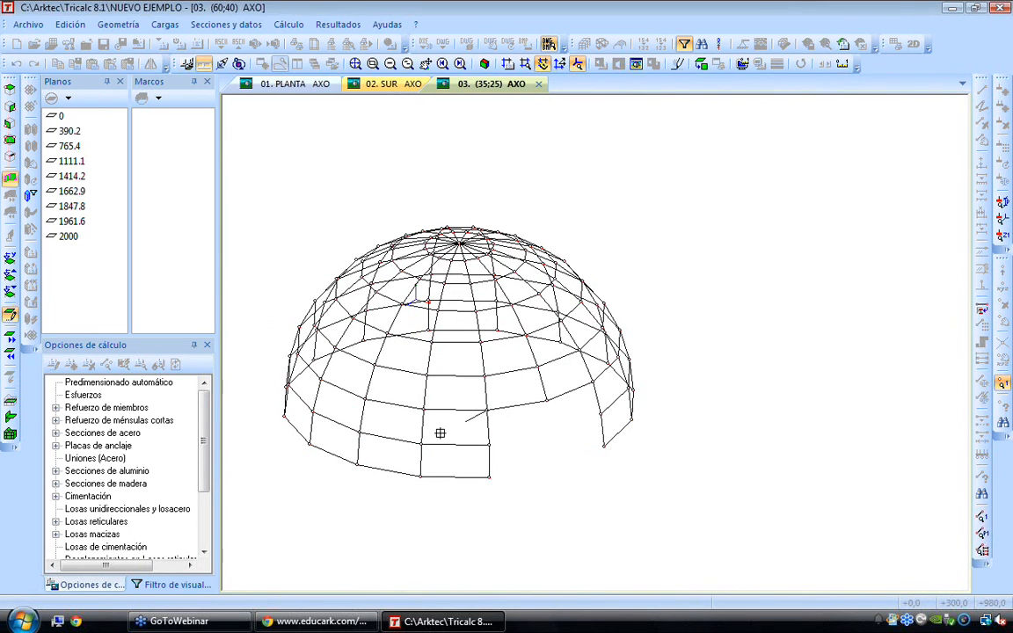
pyautogui.click(422, 443)
pyautogui.click(424, 410)
pyautogui.click(490, 445)
# Add two crossing diagonal members to the base panel beside the dome's opening and end member drawing
pyautogui.click(487, 446)
pyautogui.click(421, 476)
pyautogui.click(422, 446)
pyautogui.click(490, 476)
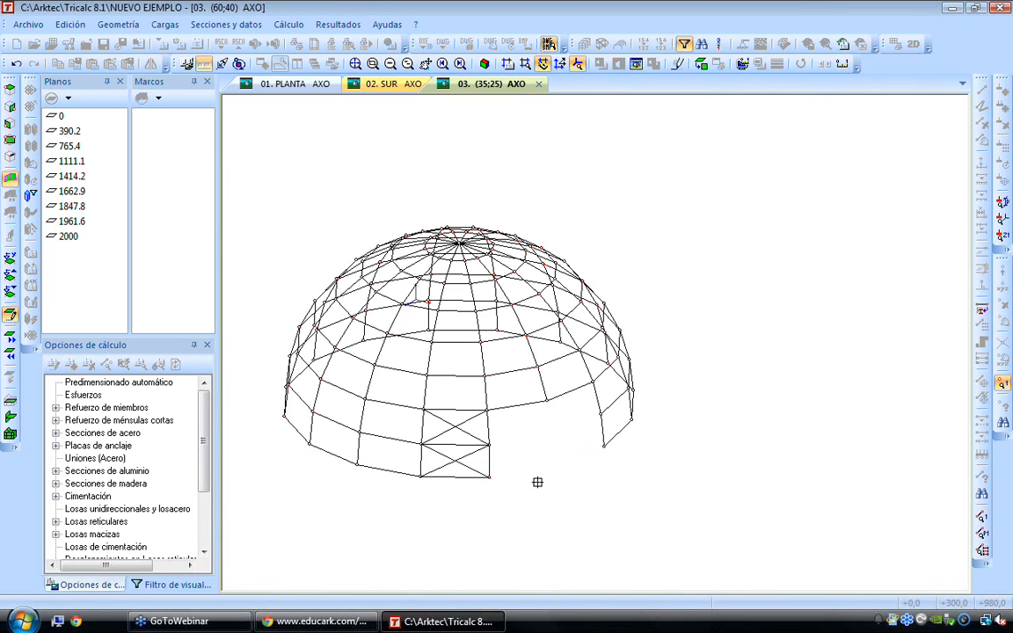
pyautogui.press('Escape')
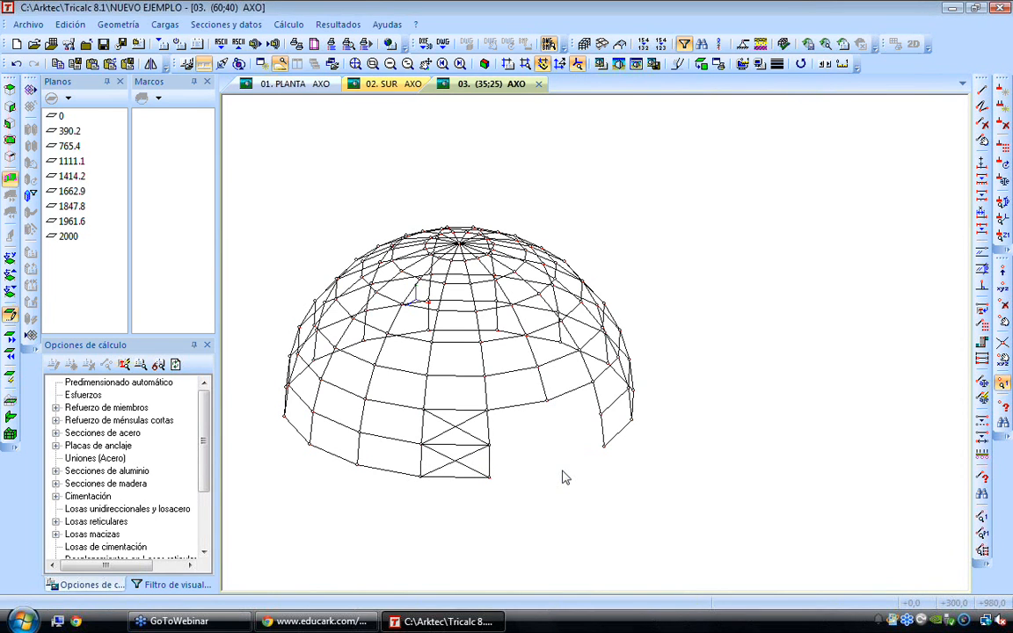
# Generate a geometric mesh with X spacings 400 400 400 and Y spacings 300 300, using rigid nodes and fixed base nodes
pyautogui.click(119, 25)
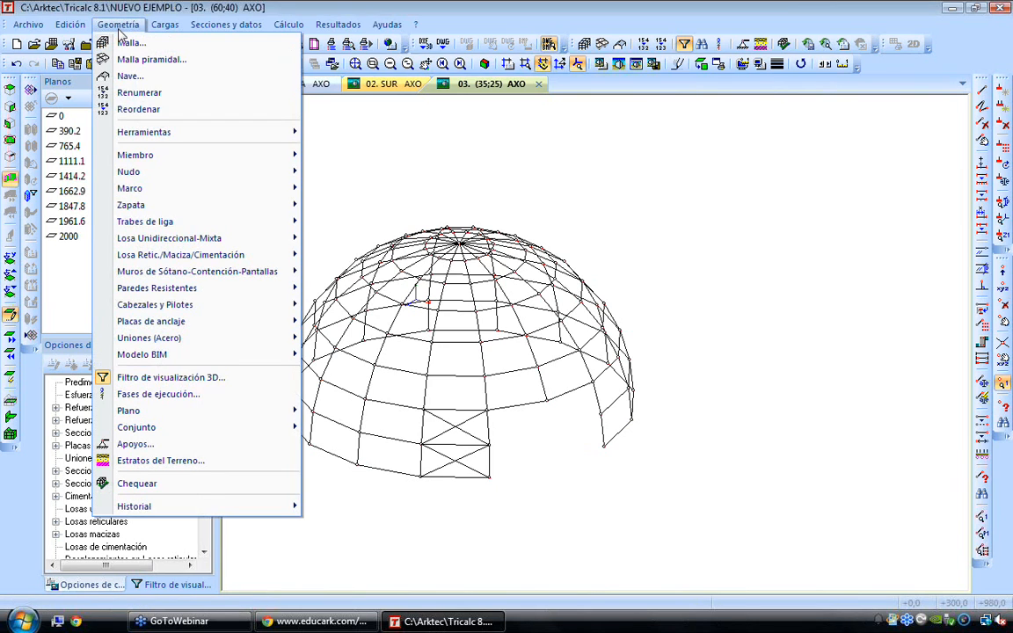
pyautogui.click(131, 44)
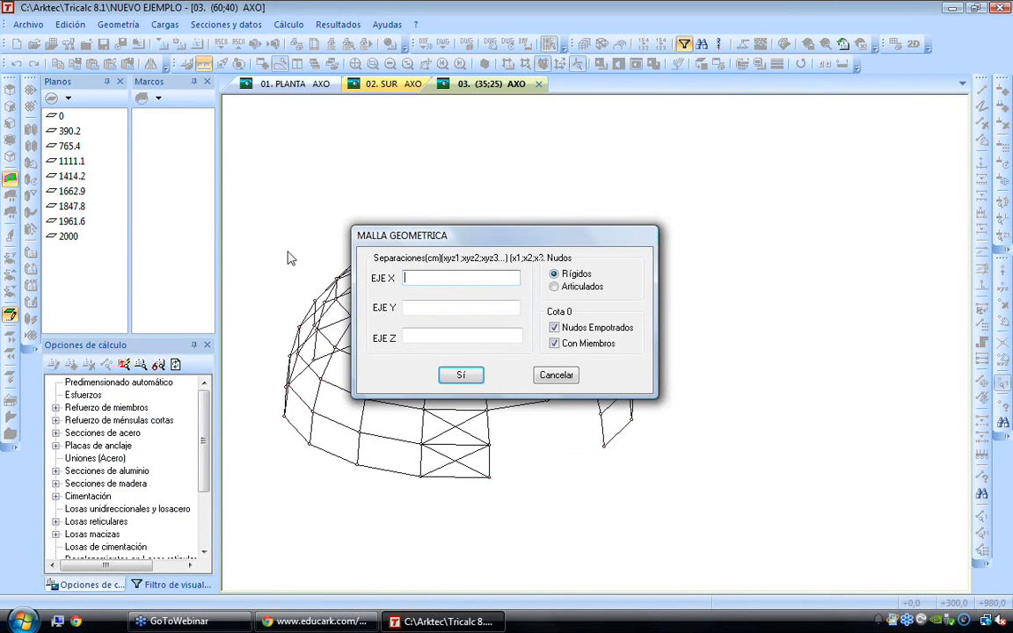
pyautogui.write('400 400 40')
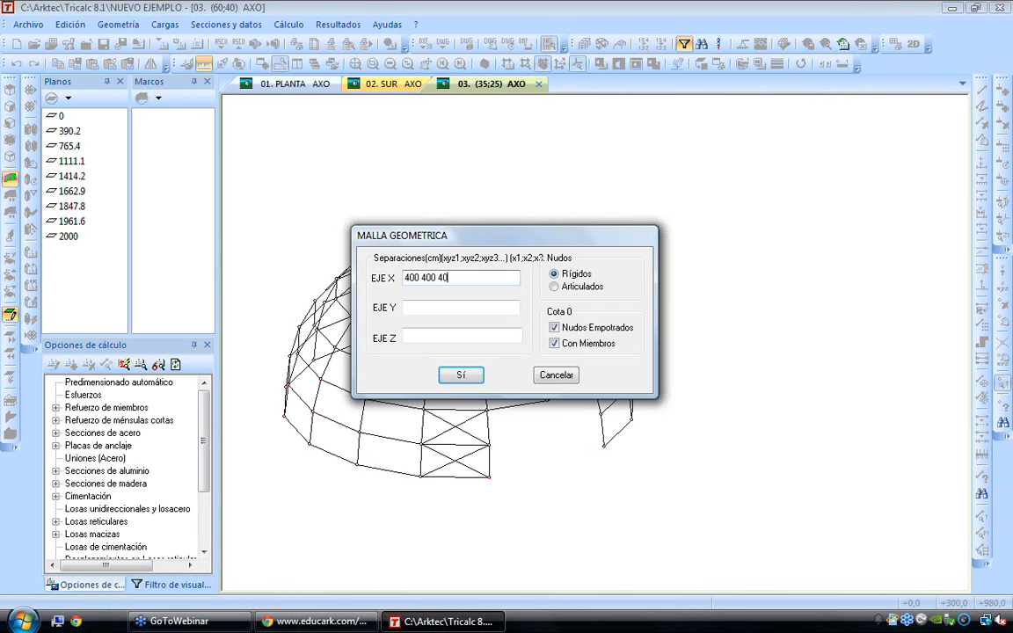
pyautogui.press('Tab')
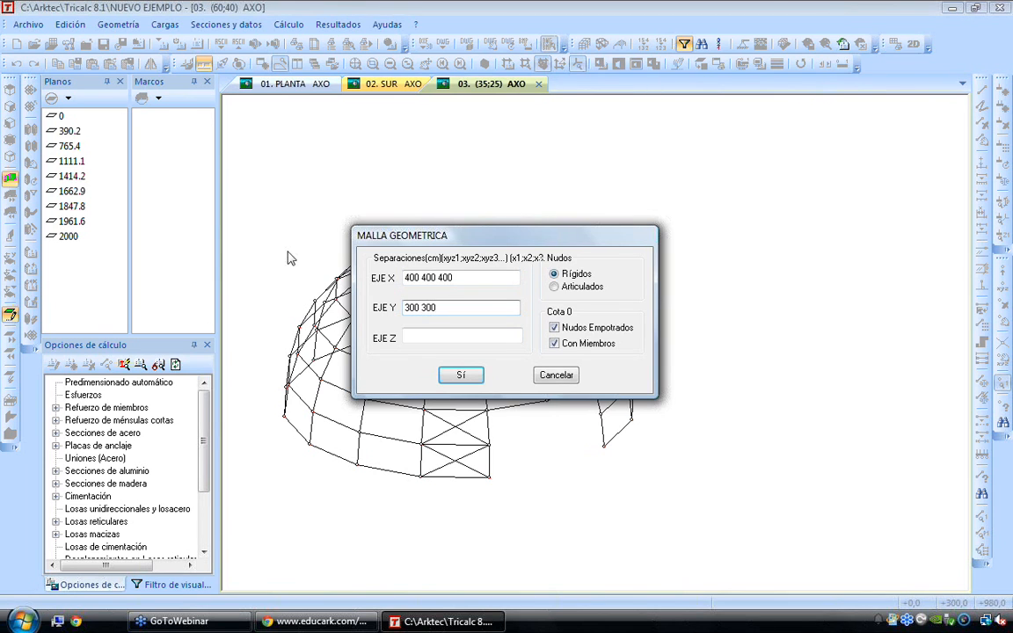
pyautogui.press('Return')
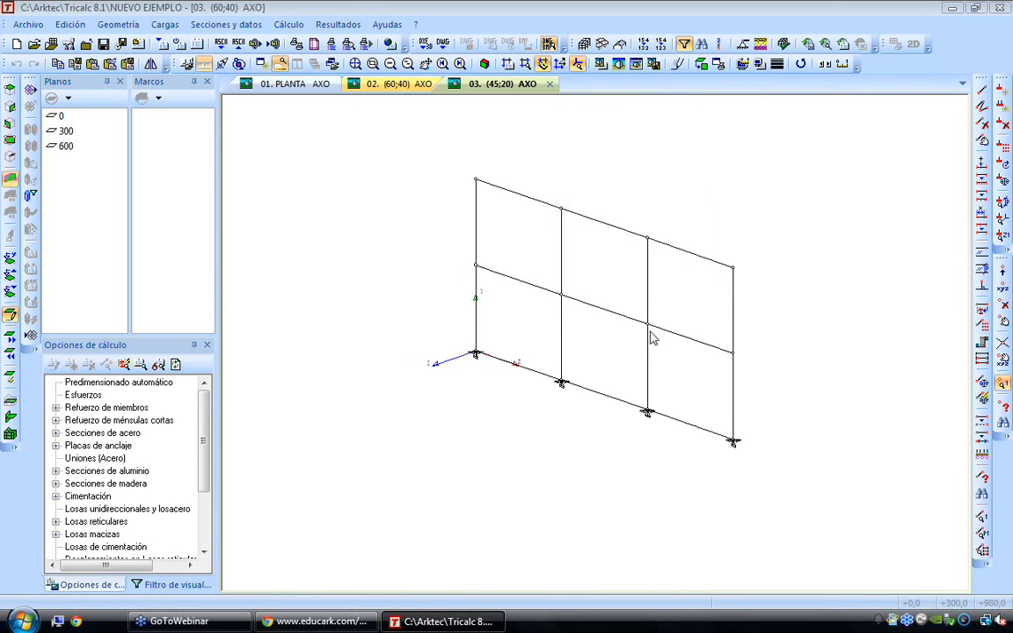
# Set the working plane to the mesh's vertical XY plane and delete the upper segment of the second column
pyautogui.click(9, 124)
pyautogui.click(472, 180)
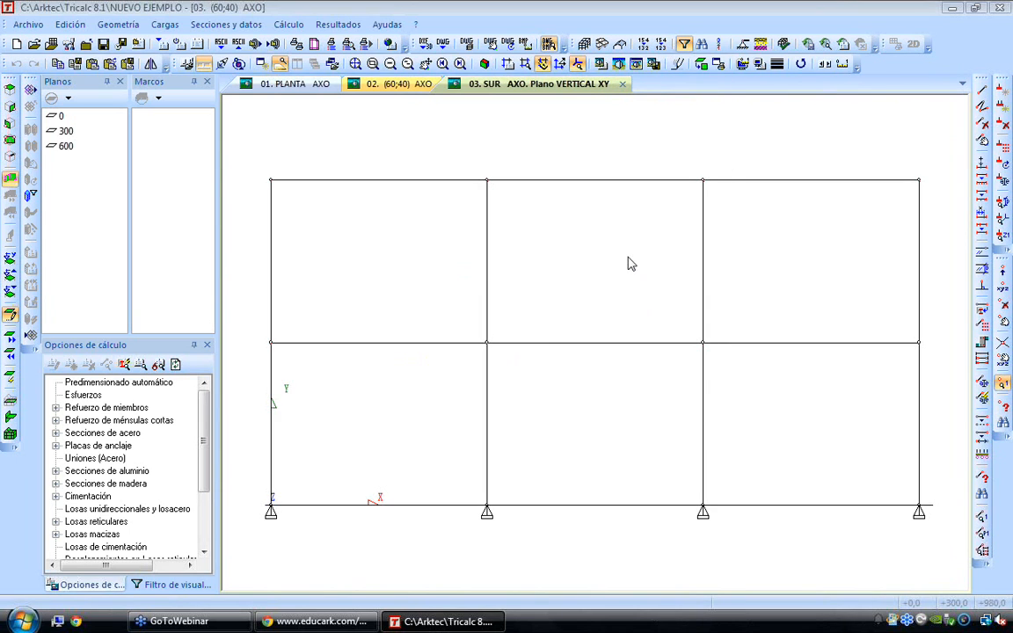
pyautogui.click(982, 123)
pyautogui.click(487, 261)
pyautogui.press('Escape')
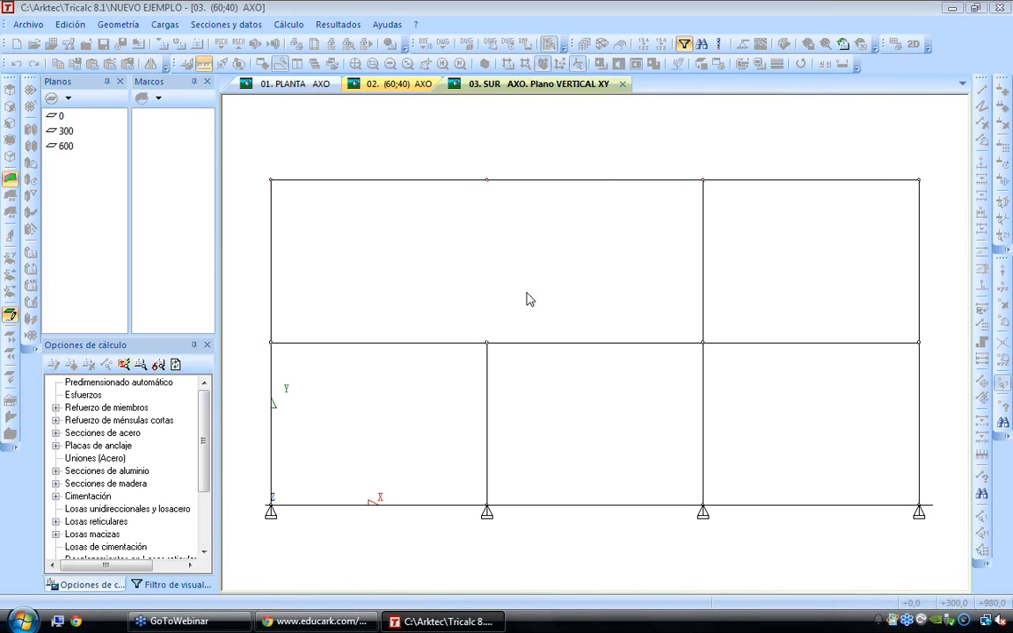
# Move the free roof node above the deleted column up 150 cm and the far roof corner node down 150 cm, without copying
pyautogui.click(513, 211)
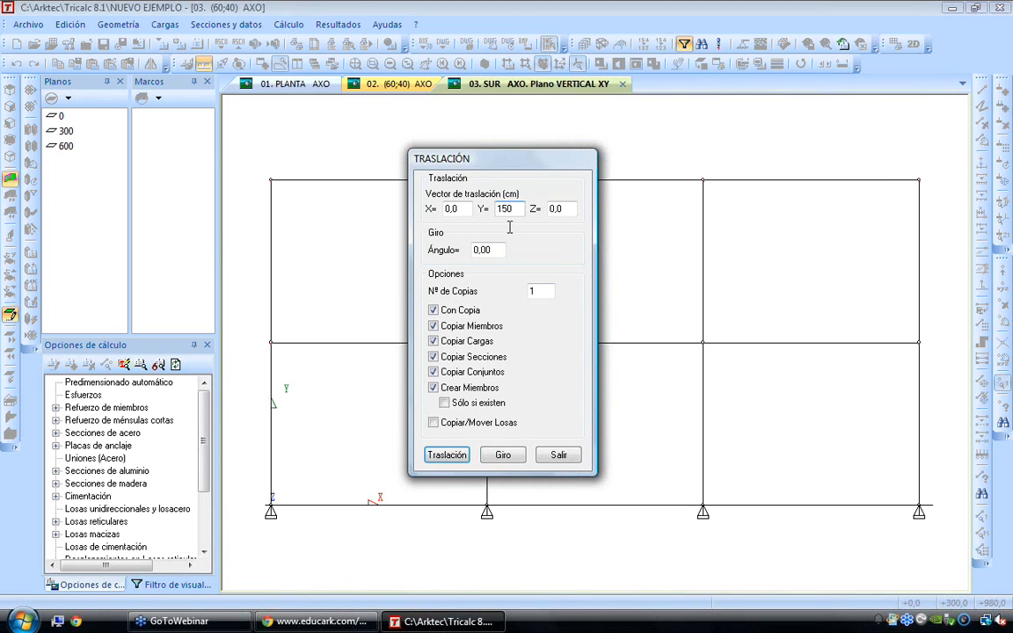
pyautogui.doubleClick(508, 209)
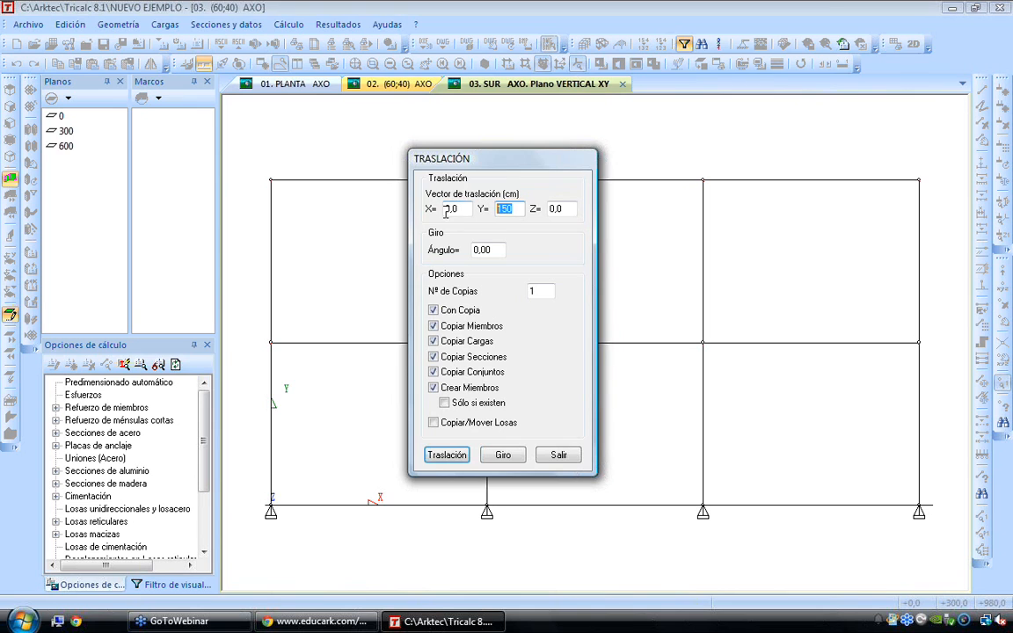
pyautogui.click(433, 311)
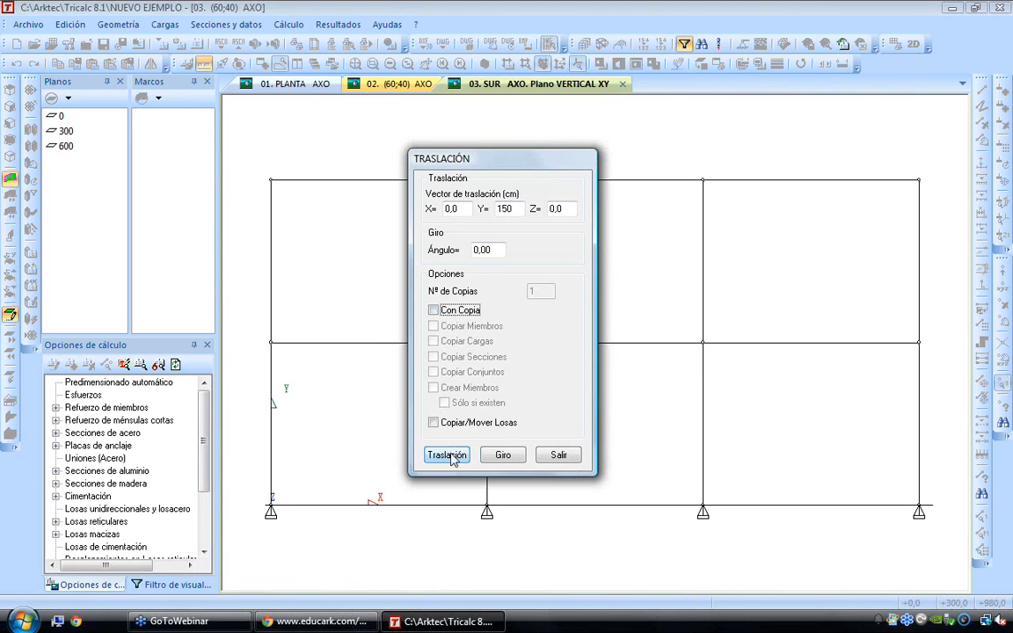
pyautogui.click(447, 454)
pyautogui.click(487, 181)
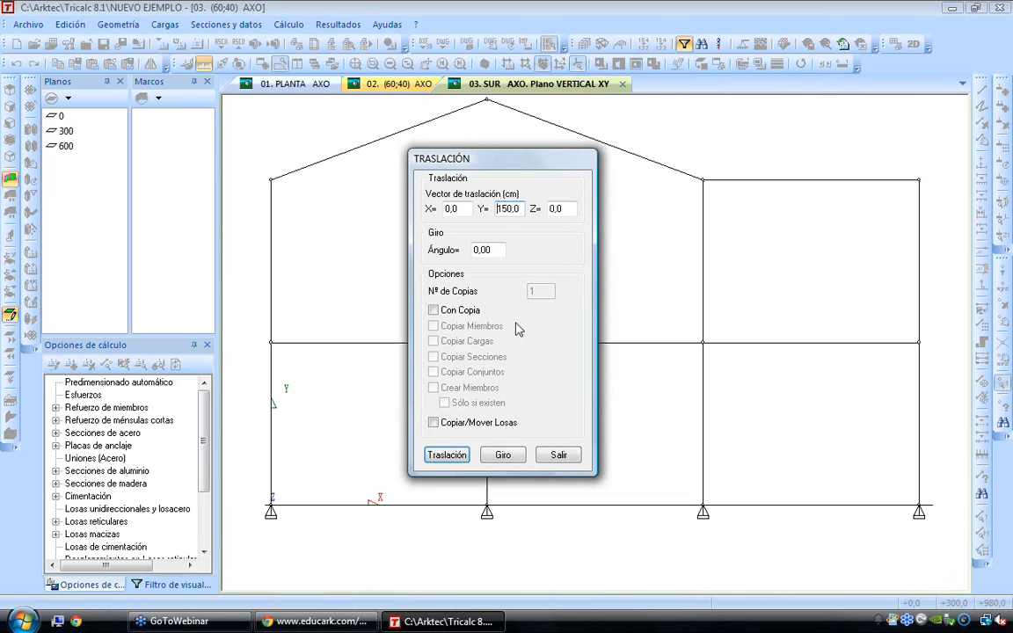
pyautogui.click(447, 454)
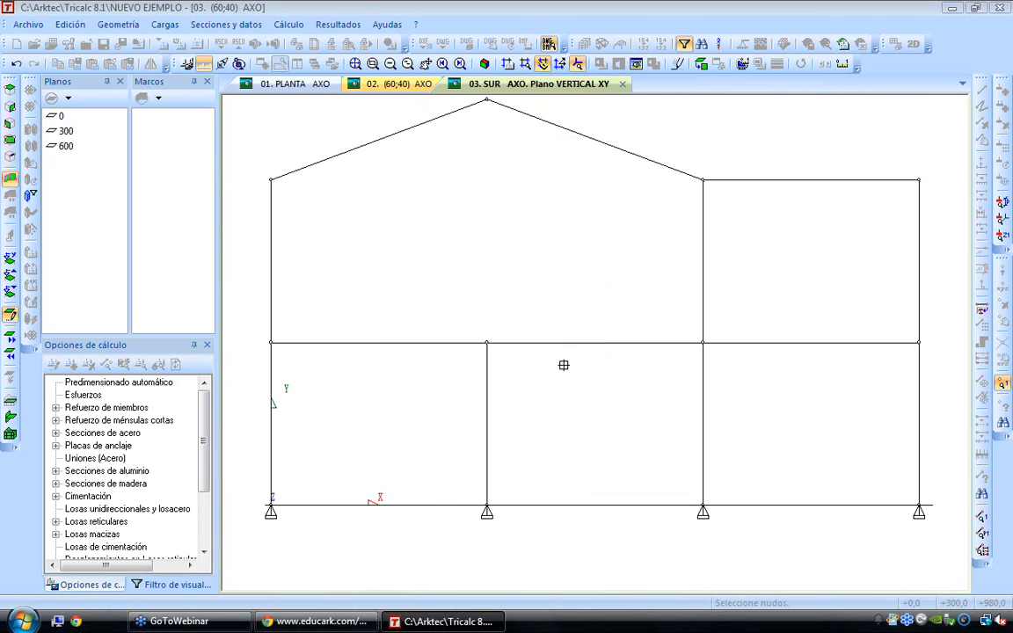
pyautogui.click(918, 179)
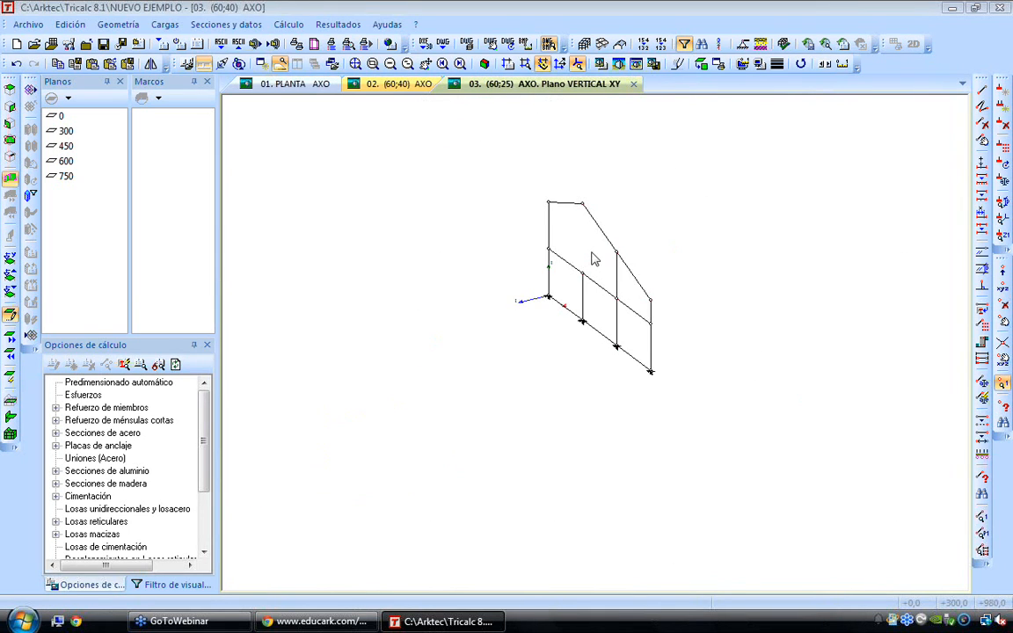
# Set the node translation vector for the frame to Y 0 and Z 500 cm
pyautogui.press('Right')
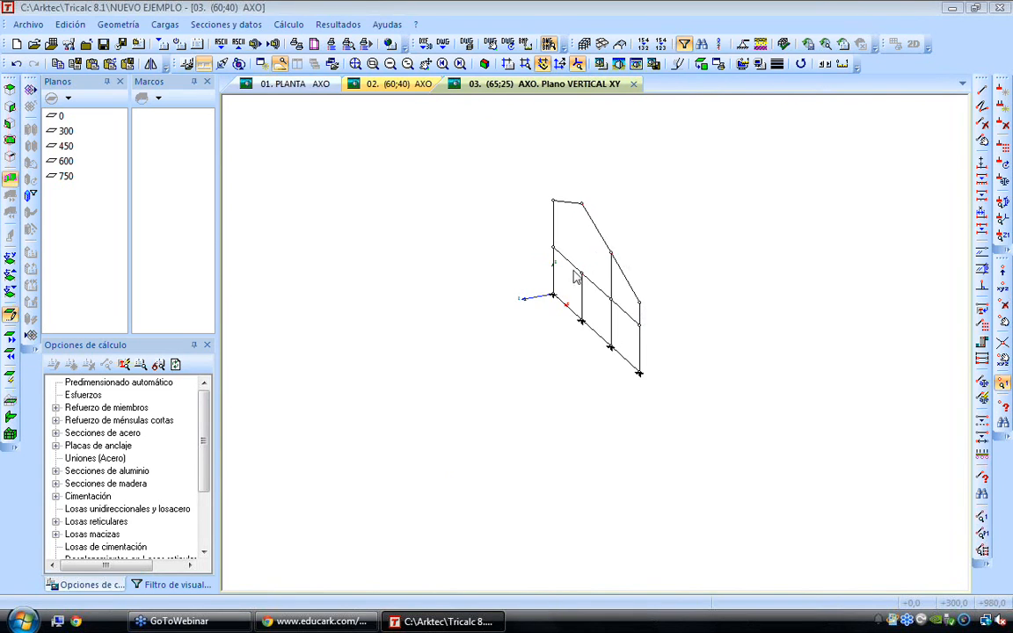
pyautogui.scroll(2, 583, 261)
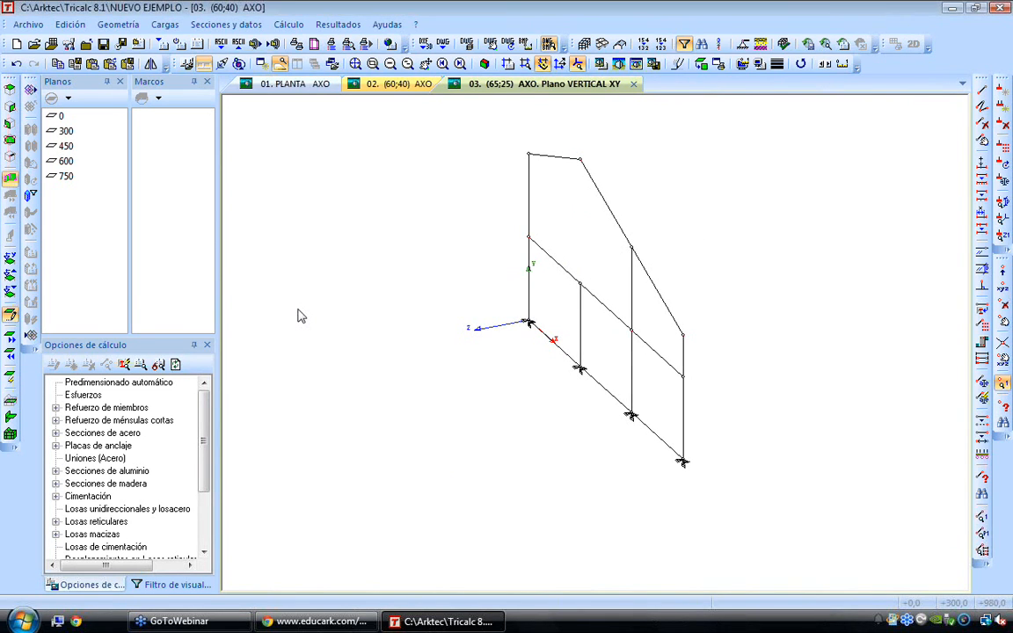
pyautogui.click(117, 25)
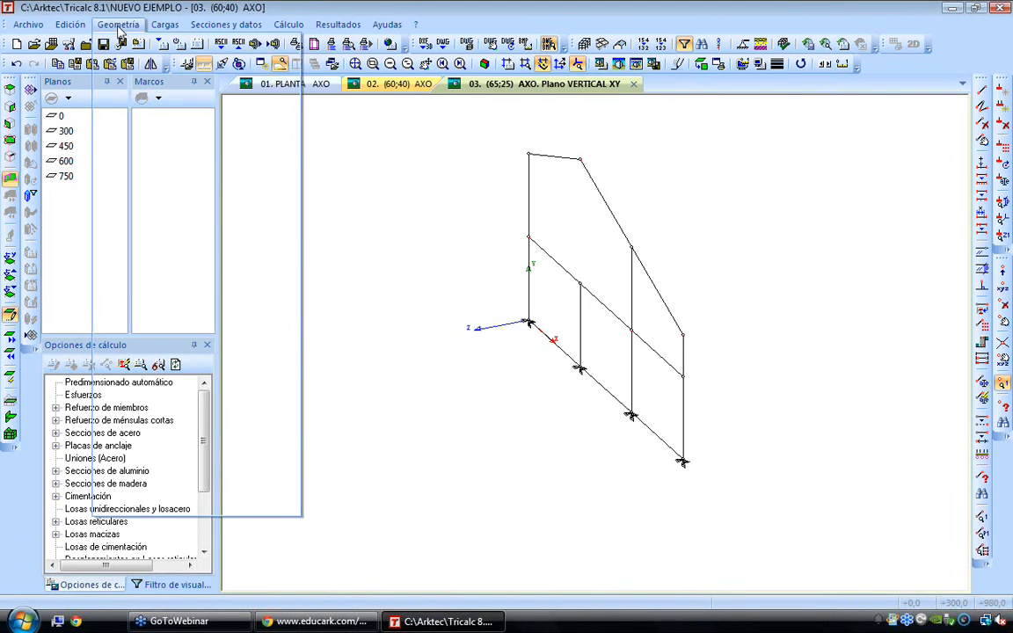
pyautogui.moveTo(176, 188)
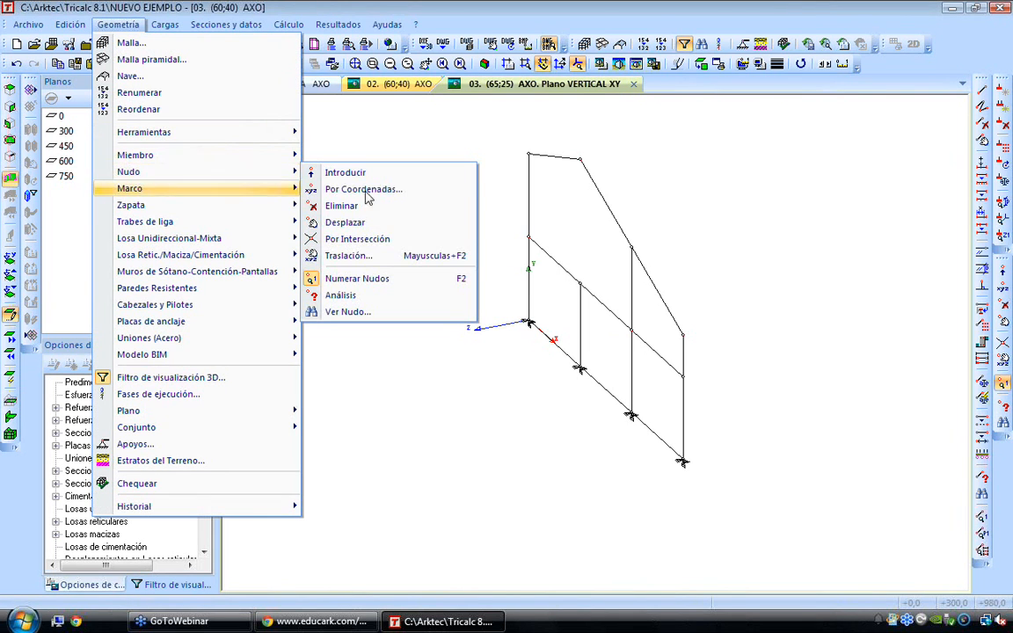
pyautogui.click(371, 256)
pyautogui.moveTo(527, 166); pyautogui.dragTo(852, 175)
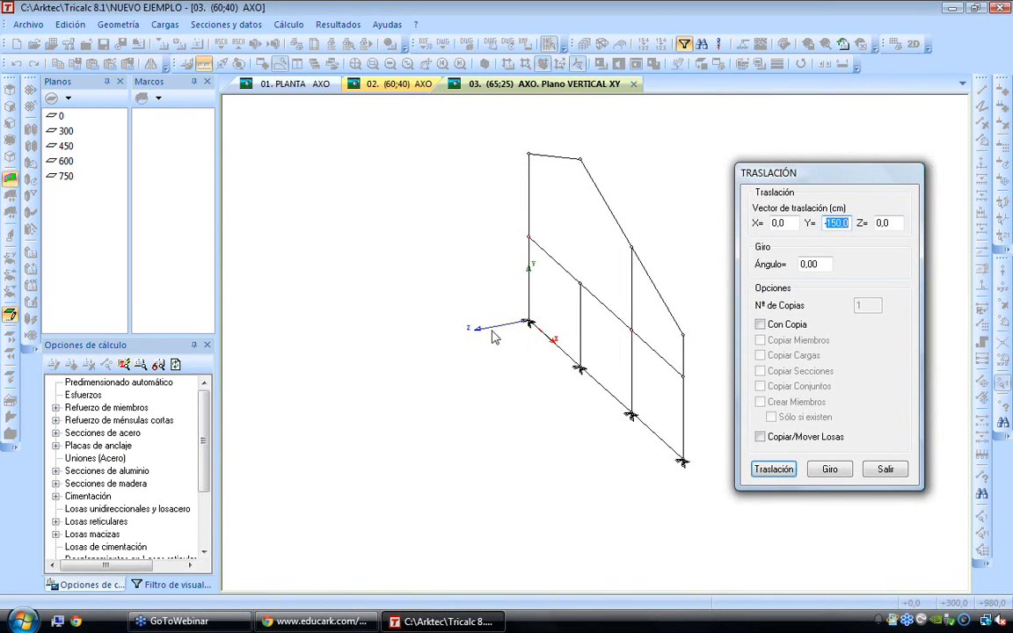
pyautogui.press('BackSpace')
pyautogui.press('Tab')
pyautogui.hotkey('shift', 'Tab')
pyautogui.write('0')
pyautogui.press('Tab')
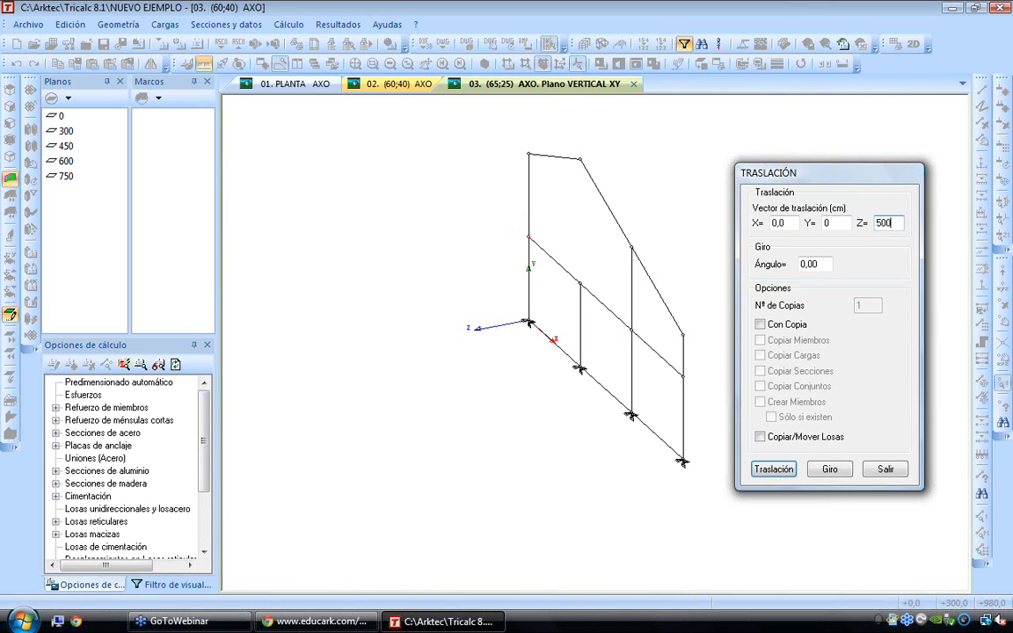
# Make two copies of the whole frame along the translation vector, creating connecting members, and end the translation
pyautogui.click(759, 324)
pyautogui.click(871, 305)
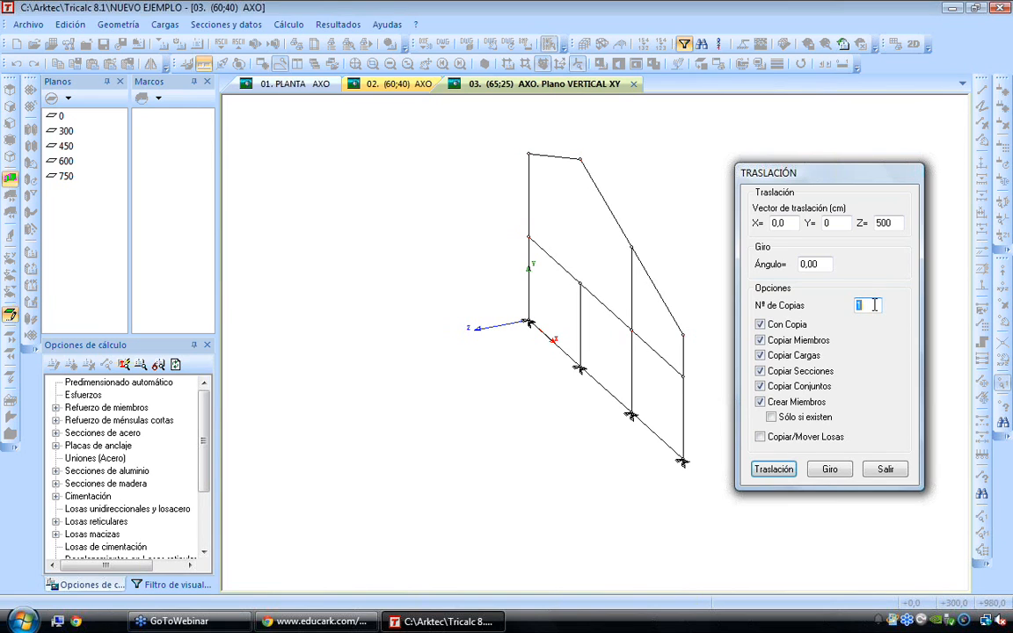
pyautogui.write('2')
pyautogui.click(773, 468)
pyautogui.moveTo(507, 125); pyautogui.dragTo(737, 407)
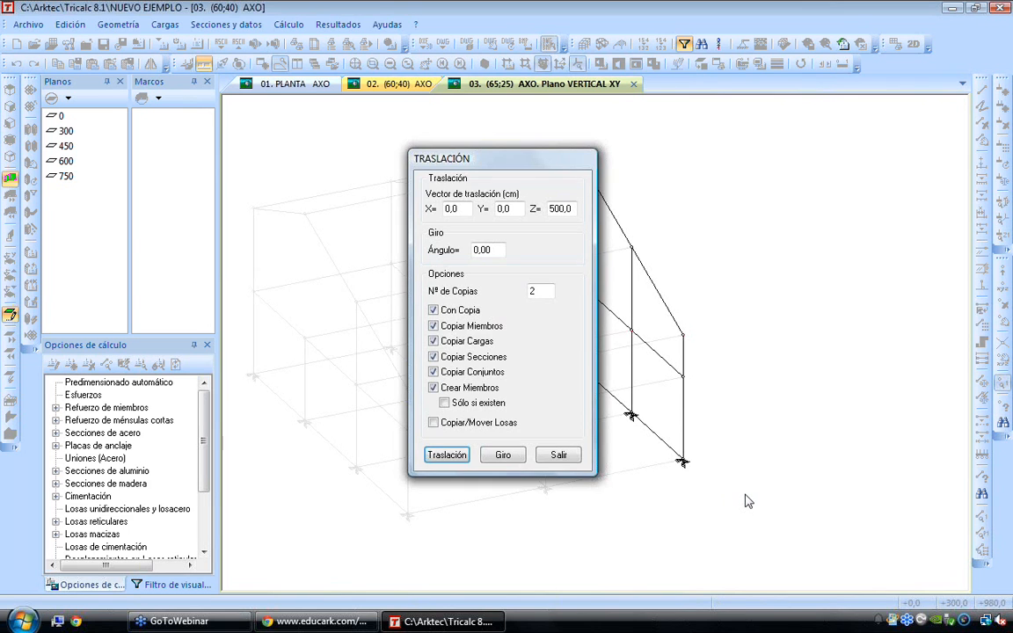
pyautogui.click(558, 455)
pyautogui.moveTo(607, 466); pyautogui.dragTo(610, 404)
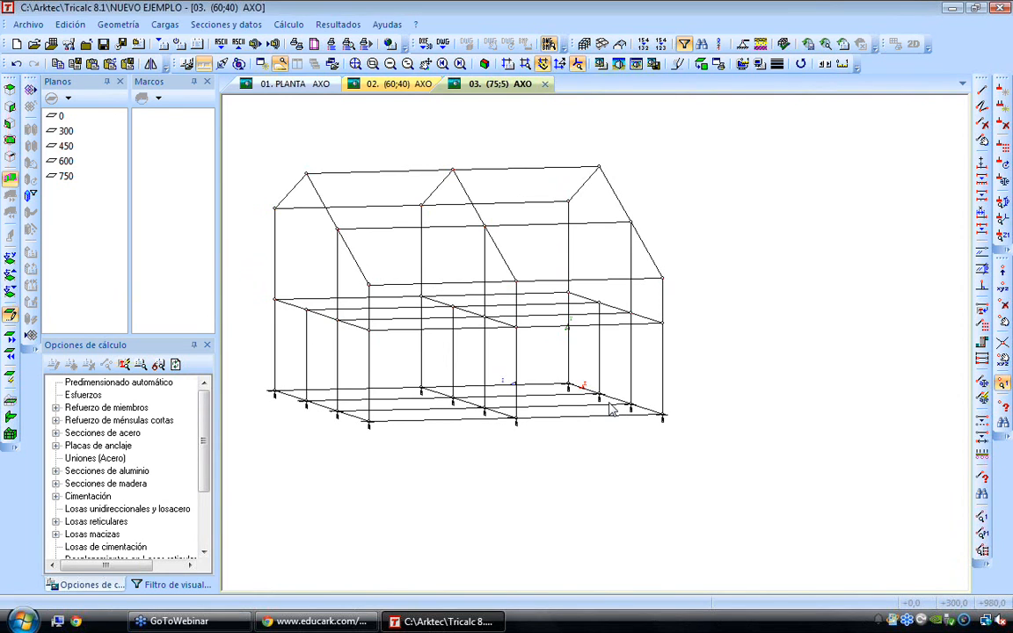
pyautogui.moveTo(497, 345); pyautogui.dragTo(591, 421, button='middle')
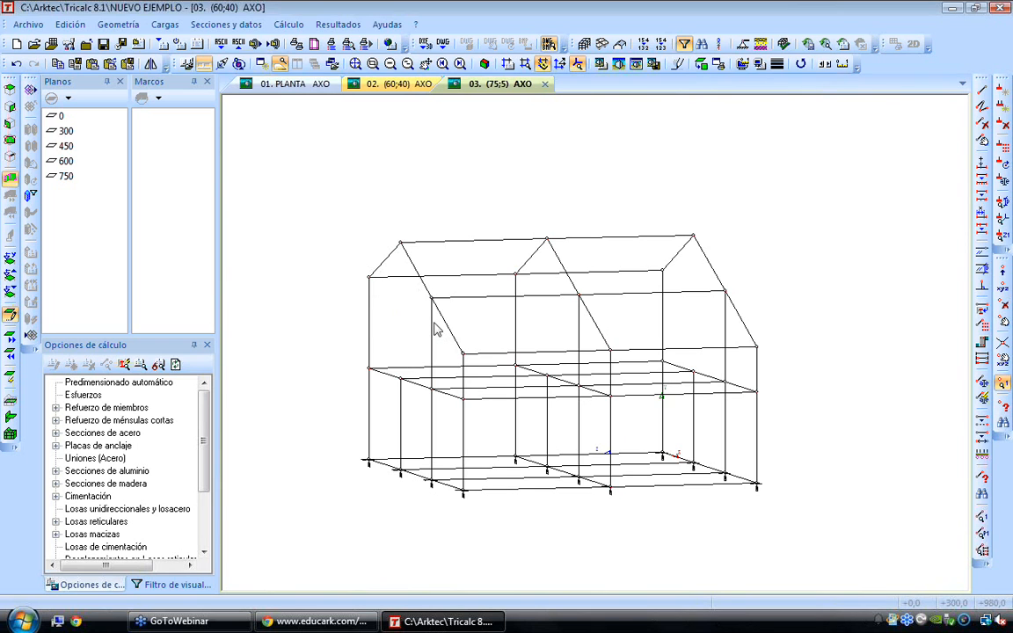
pyautogui.moveTo(430, 322)
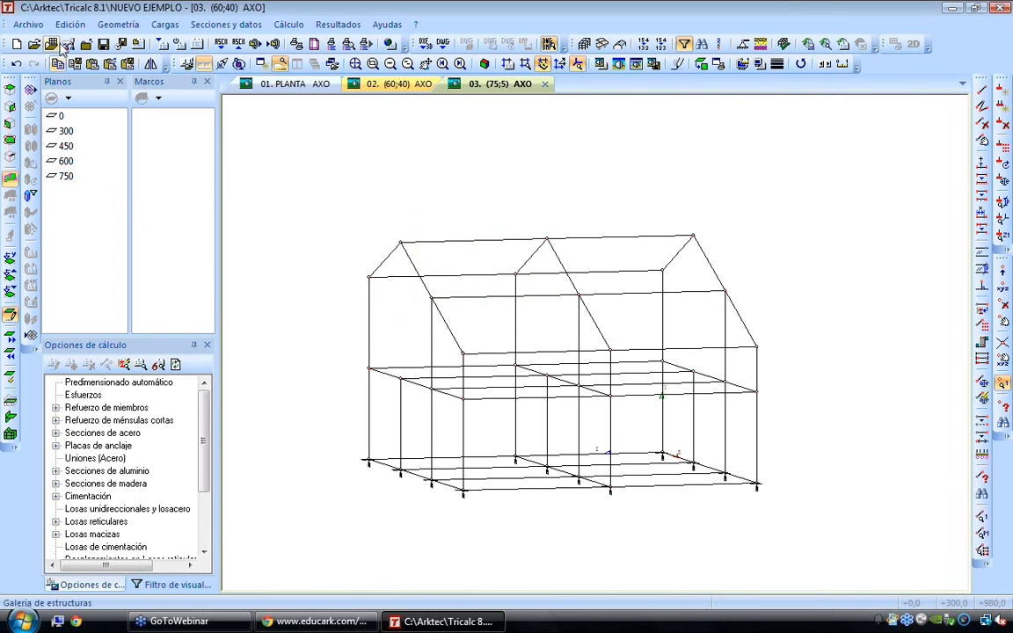
pyautogui.click(117, 23)
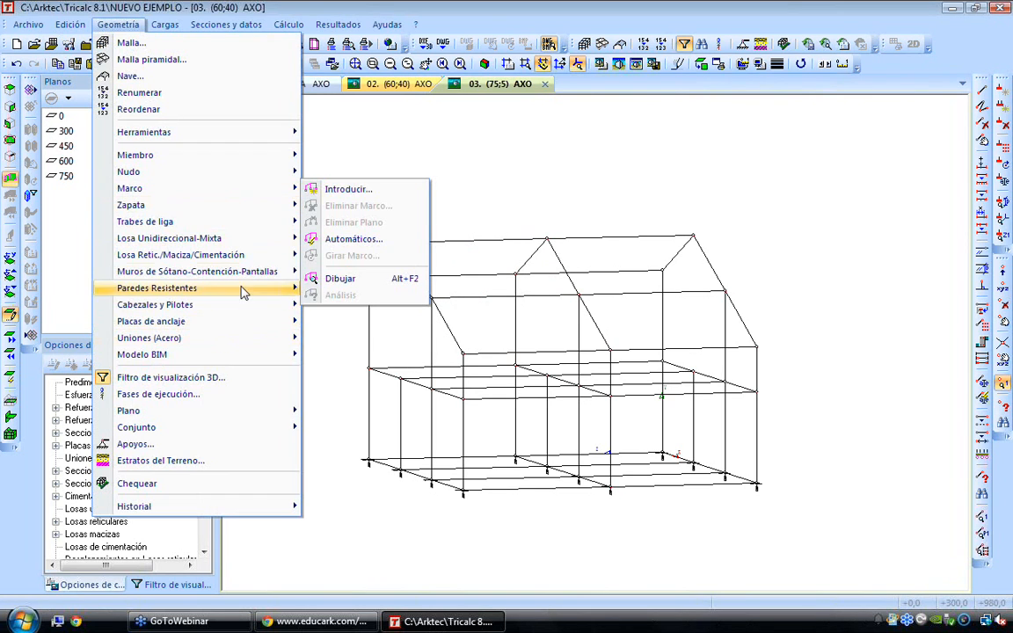
pyautogui.click(436, 145)
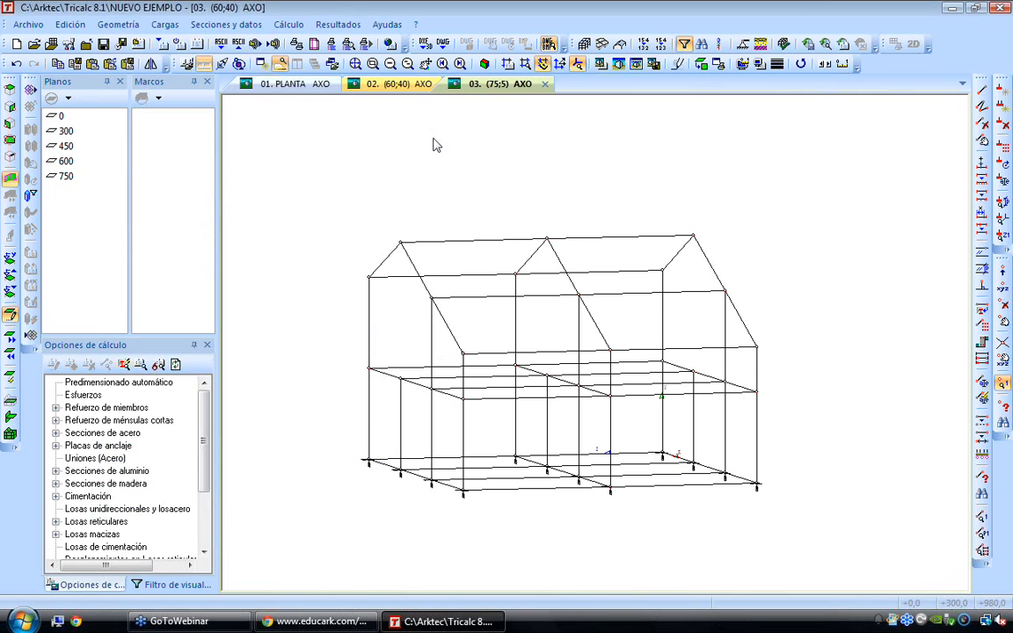
# Set the vertical XY plane on the last copied end frame and draw a horizontal tie between the two nodes below its ridge
pyautogui.click(11, 126)
pyautogui.click(369, 277)
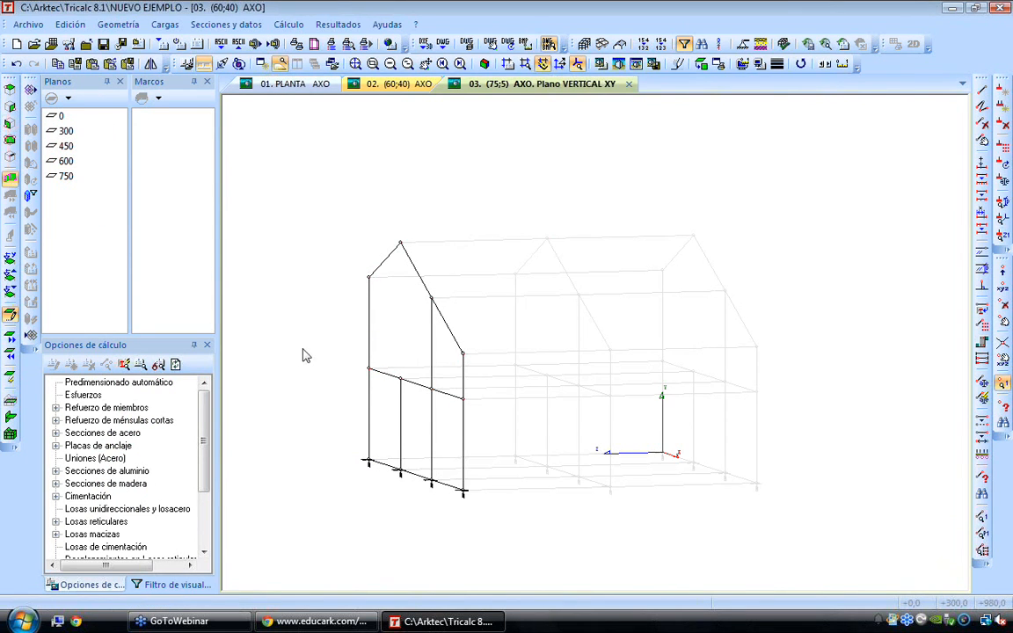
pyautogui.click(701, 65)
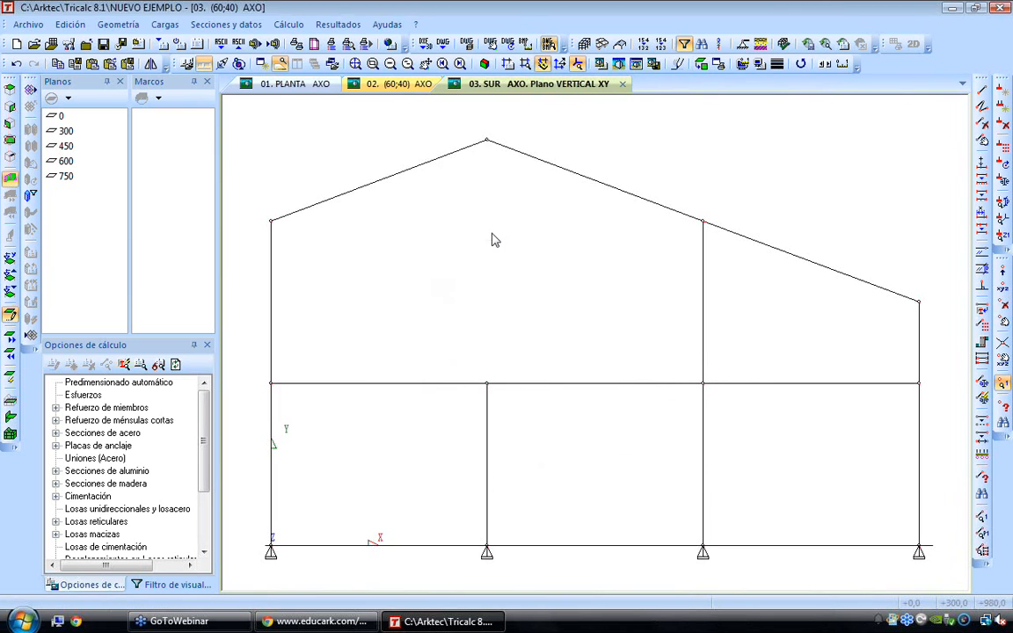
pyautogui.click(982, 90)
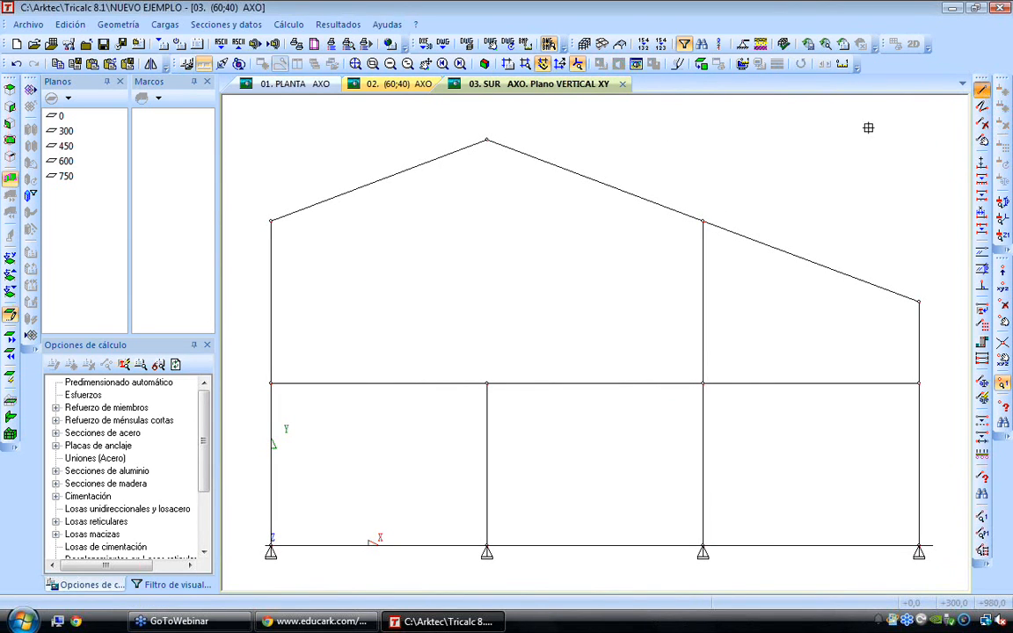
pyautogui.click(700, 218)
pyautogui.click(273, 221)
pyautogui.rightClick(313, 259)
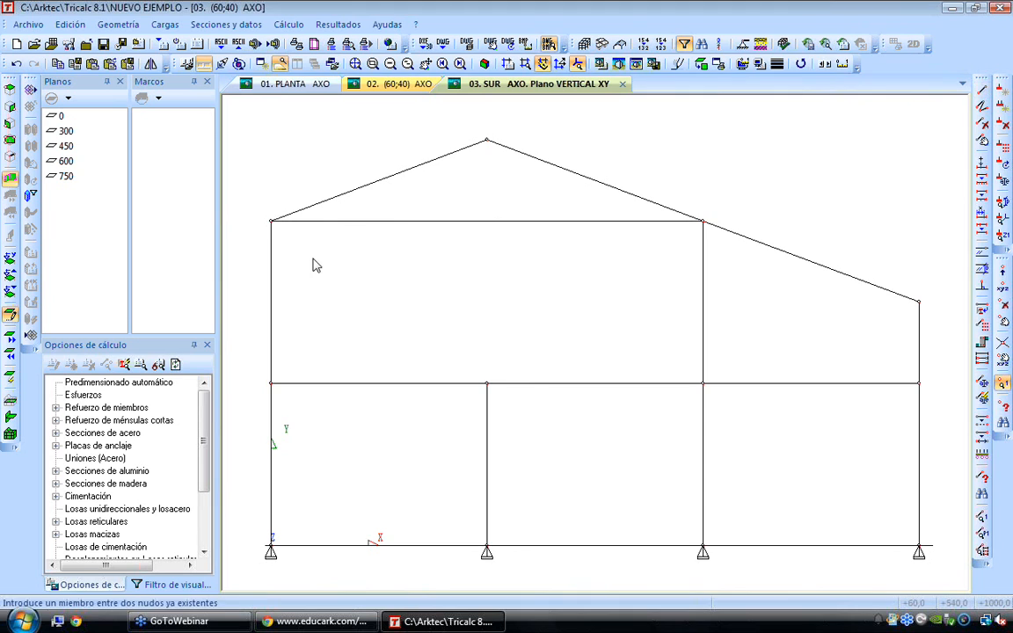
# Add a member from the ridge node perpendicular to the horizontal tie
pyautogui.click(982, 289)
pyautogui.click(491, 142)
pyautogui.rightClick(517, 182)
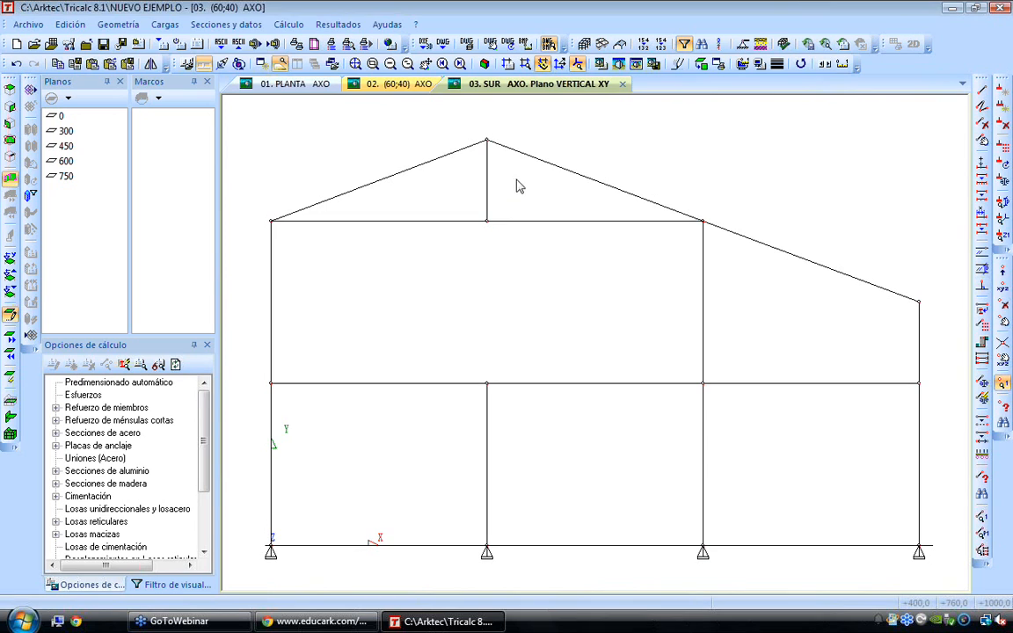
# Divide both halves of the tie and both rafters of the gable triangle into two equal segments
pyautogui.click(981, 180)
pyautogui.click(448, 332)
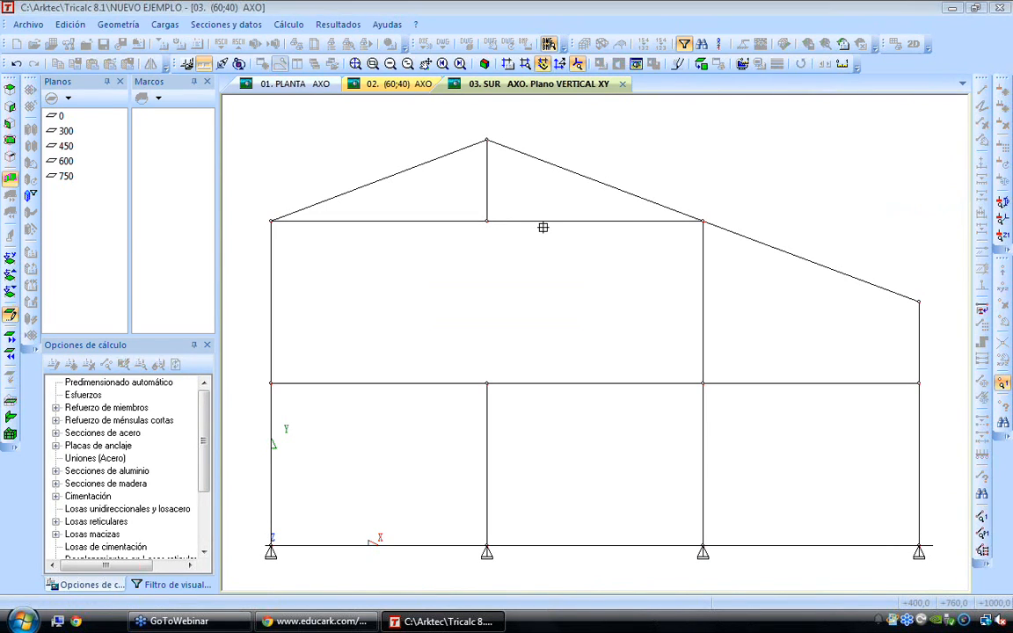
pyautogui.click(544, 221)
pyautogui.click(571, 171)
pyautogui.click(451, 221)
pyautogui.click(404, 171)
# Draw continuous web members through the tie and rafter midpoints, forming two verticals and two diagonals meeting at the tie's centre
pyautogui.click(981, 107)
pyautogui.click(378, 221)
pyautogui.click(378, 181)
pyautogui.click(486, 221)
pyautogui.click(595, 181)
pyautogui.click(594, 221)
pyautogui.press('Escape')
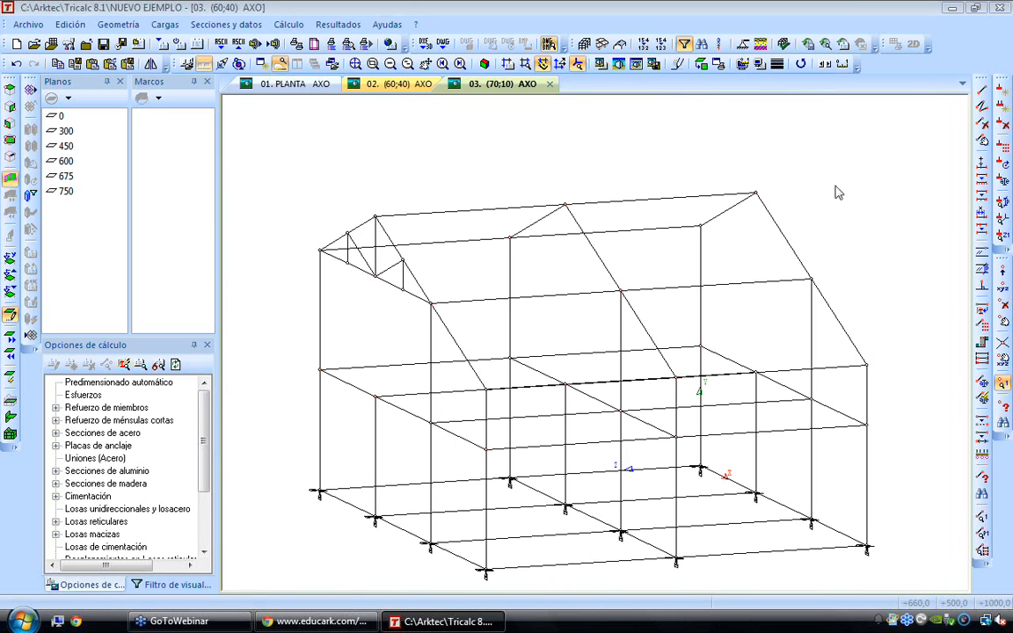
# Delete the middle frame's two upper rafters and the short rafter from the ridge on the frame at the origin
pyautogui.click(981, 124)
pyautogui.click(727, 214)
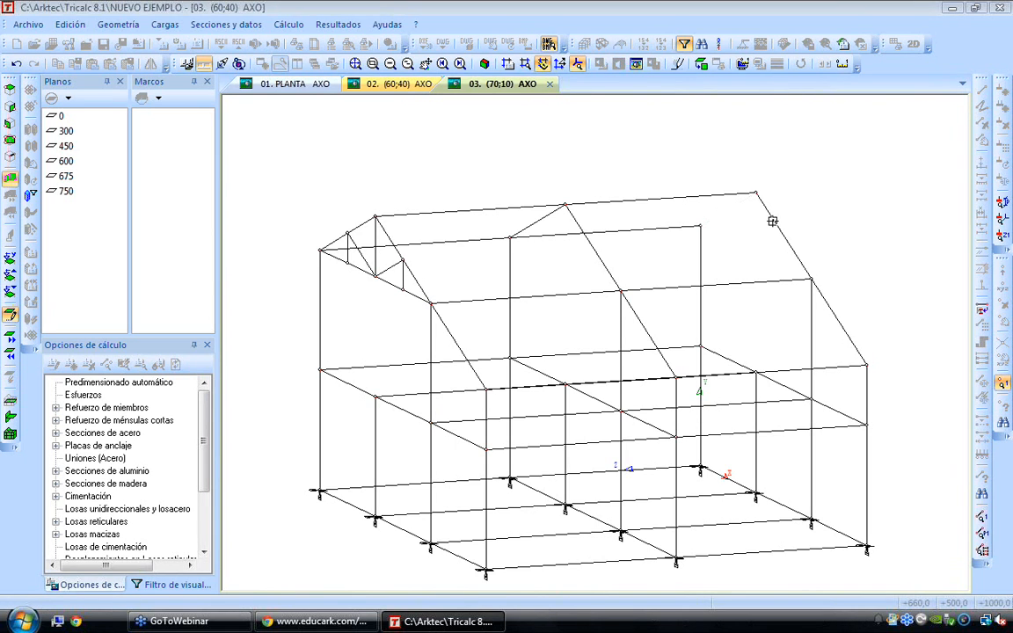
pyautogui.click(579, 227)
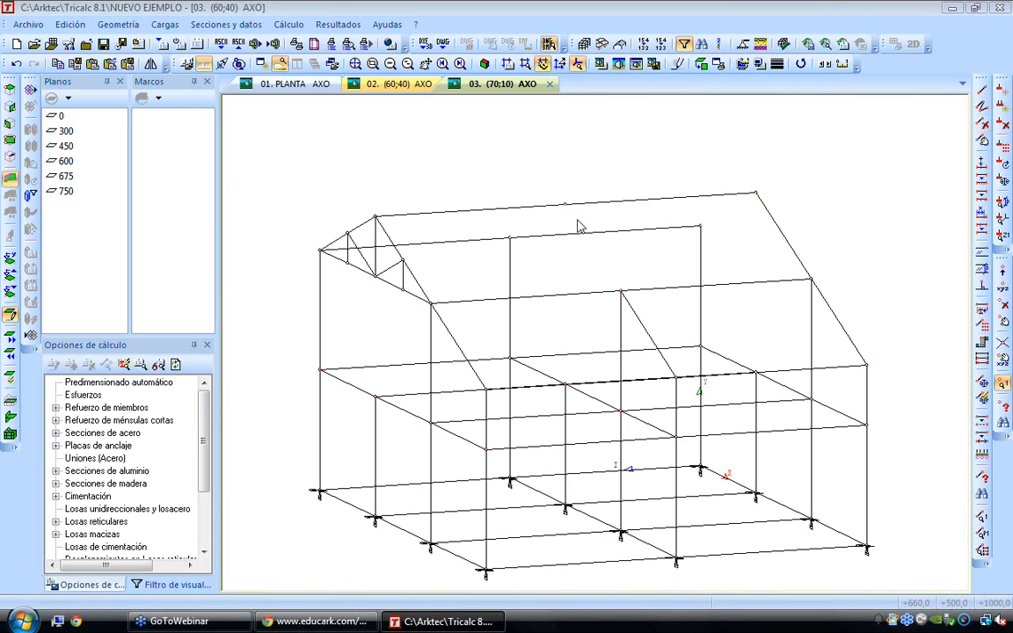
# Copy the gable roof truss, using its inner eave node as base point, and paste it at the matching node of the middle frame
pyautogui.click(98, 26)
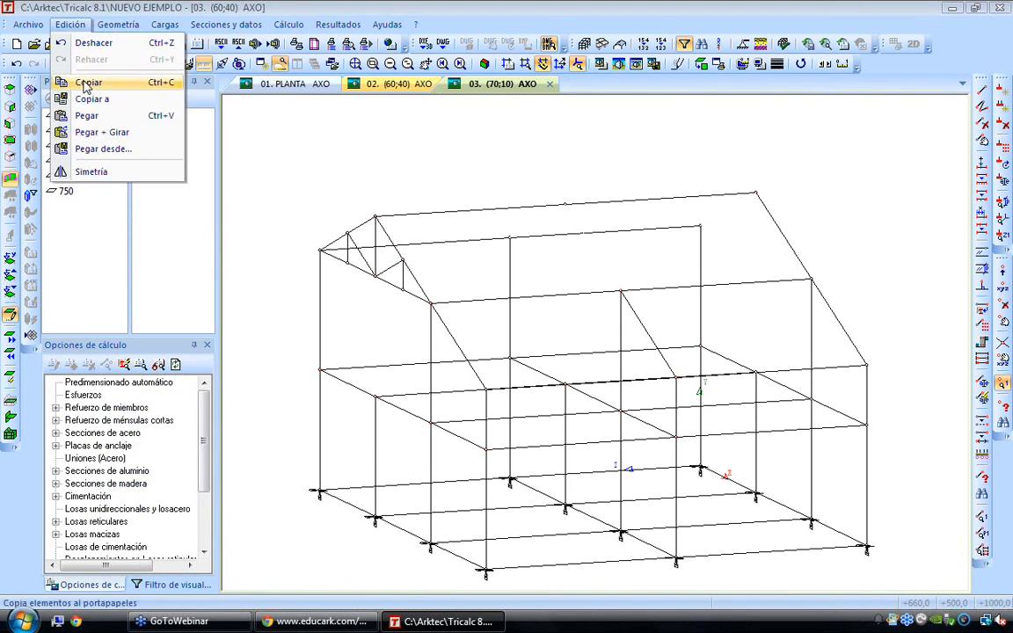
pyautogui.click(95, 79)
pyautogui.moveTo(369, 254); pyautogui.dragTo(445, 321)
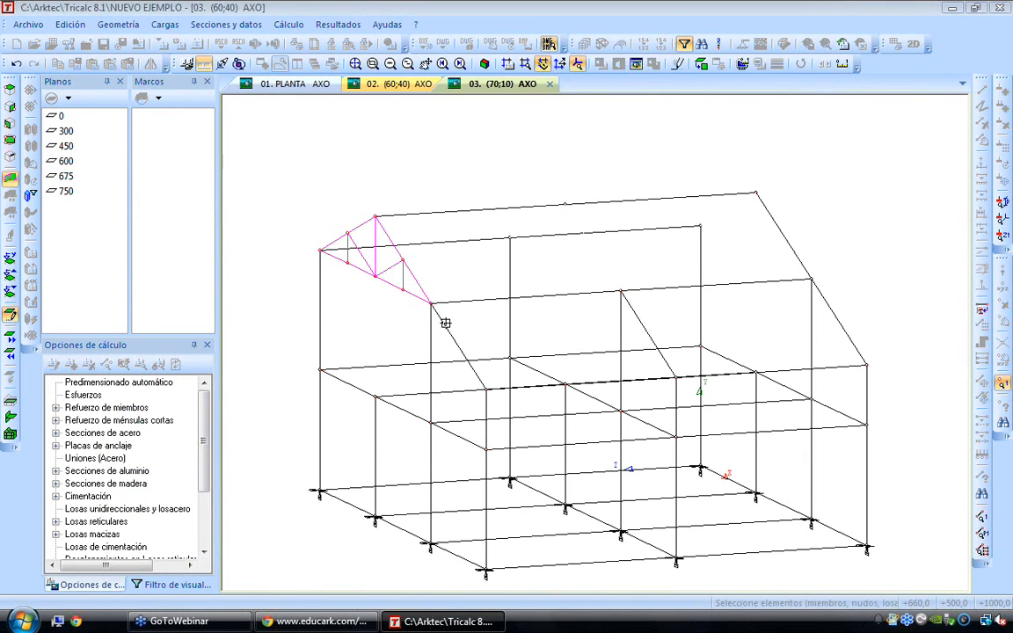
pyautogui.rightClick(437, 313)
pyautogui.click(431, 303)
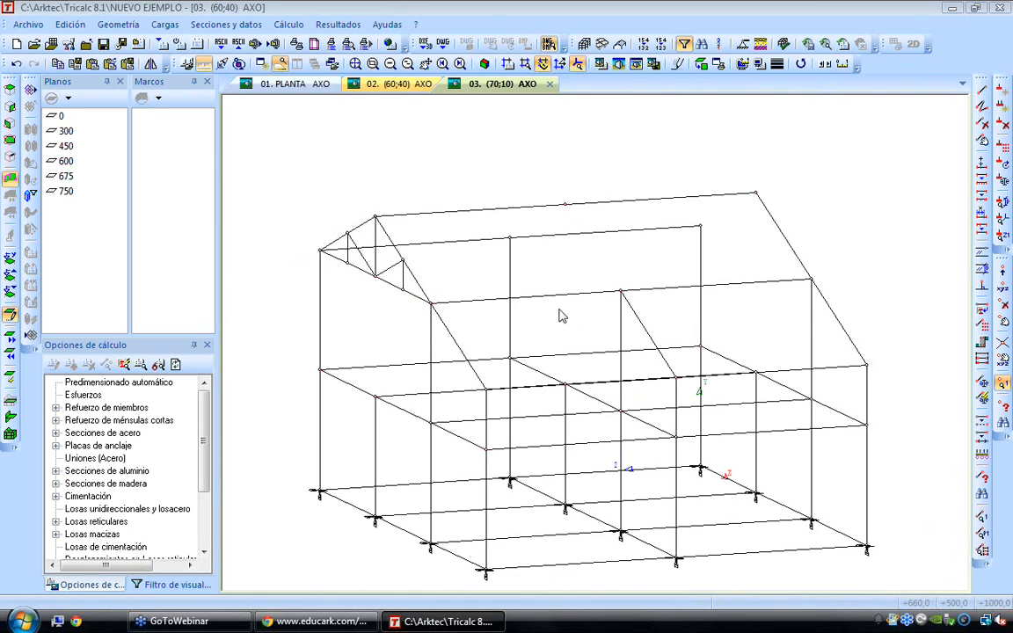
pyautogui.click(70, 25)
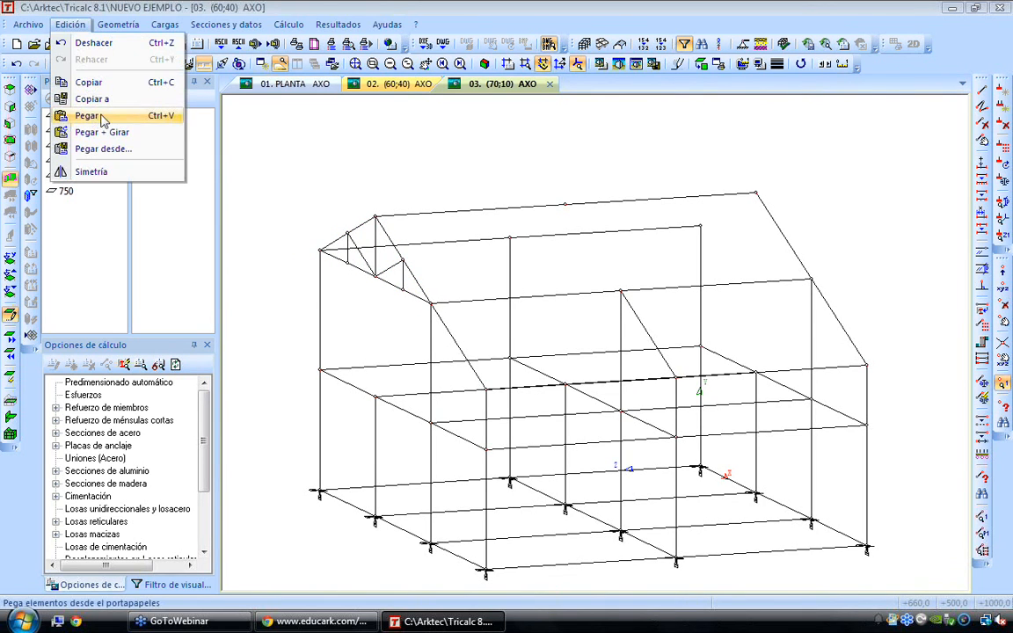
pyautogui.click(91, 117)
pyautogui.click(619, 289)
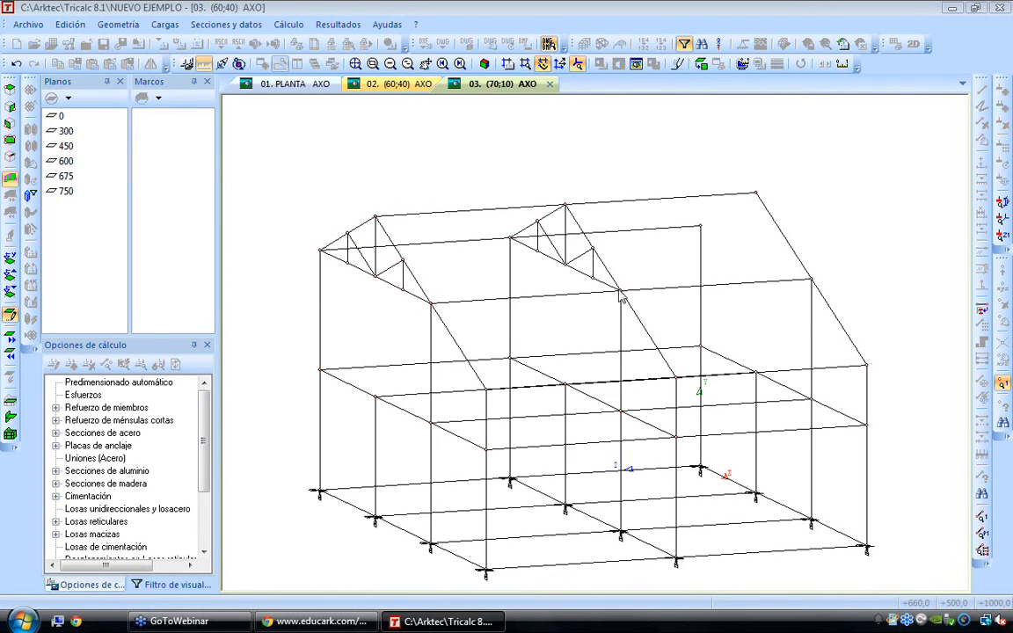
# Draw a short rafter from the ridge node to the eave node on the frame at the origin
pyautogui.click(1005, 107)
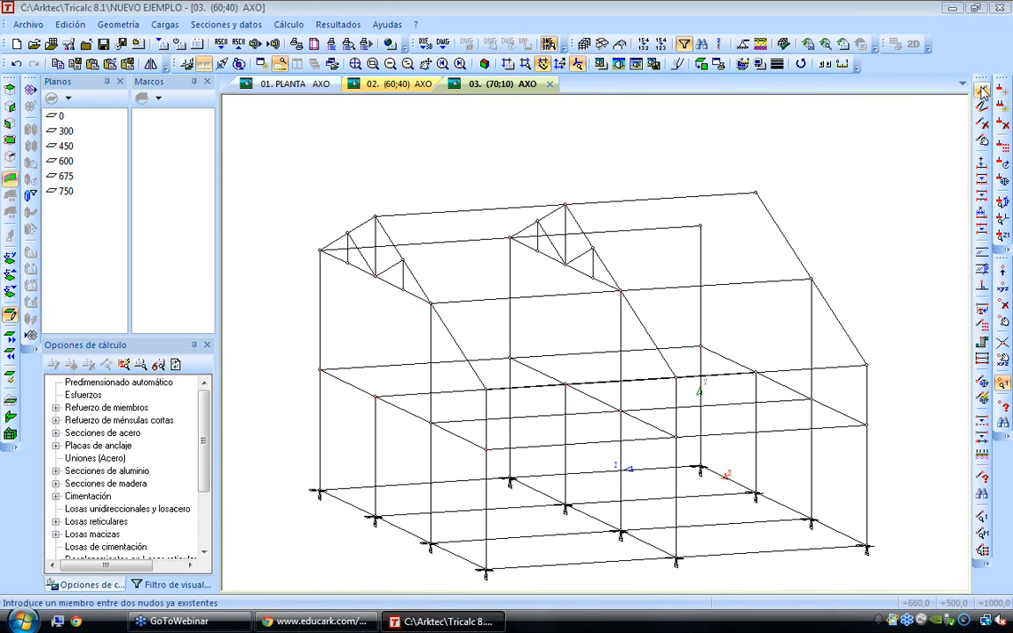
pyautogui.click(757, 191)
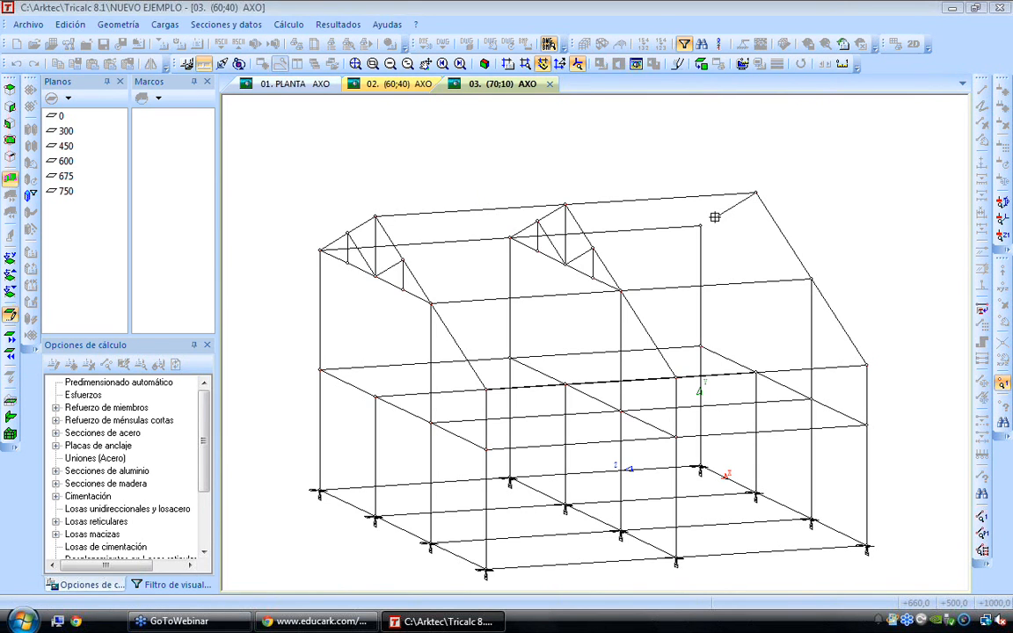
pyautogui.click(700, 225)
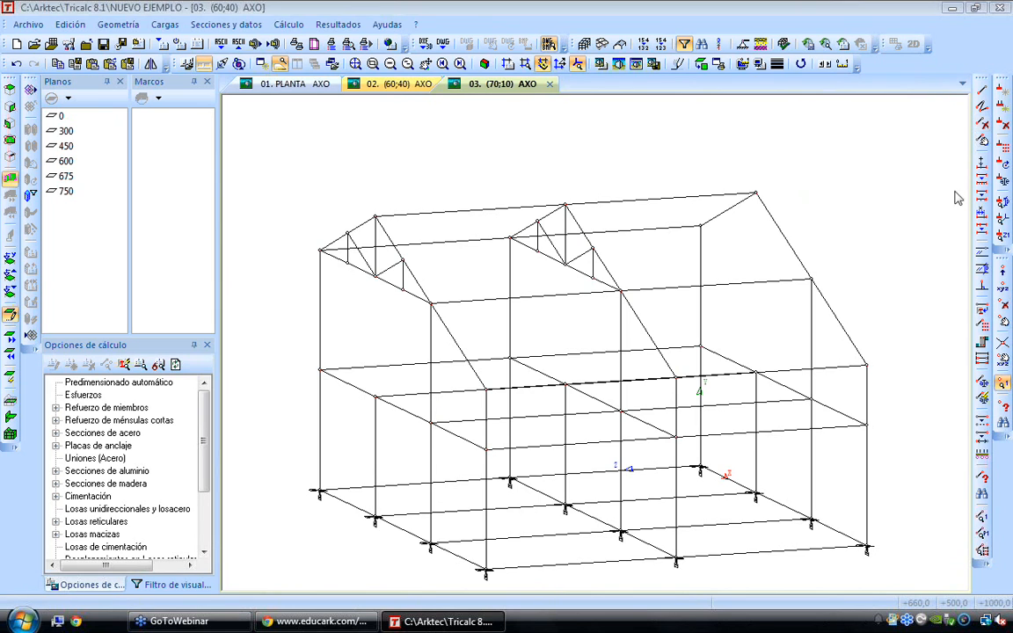
# Delete the intermediate tie nodes of the outer gable truss so its tie and web members are removed
pyautogui.click(1006, 304)
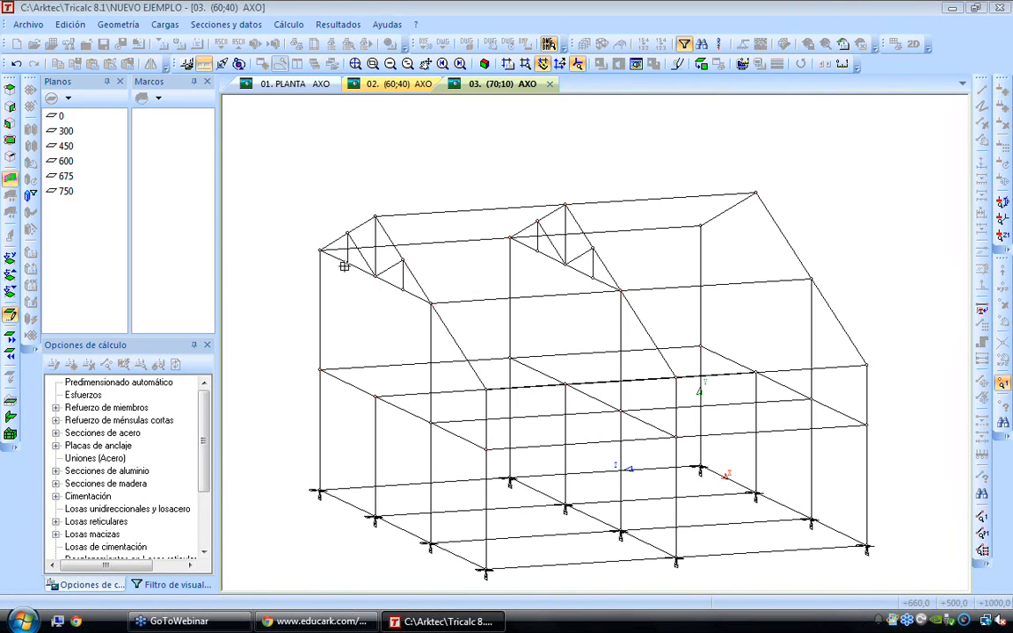
pyautogui.click(400, 290)
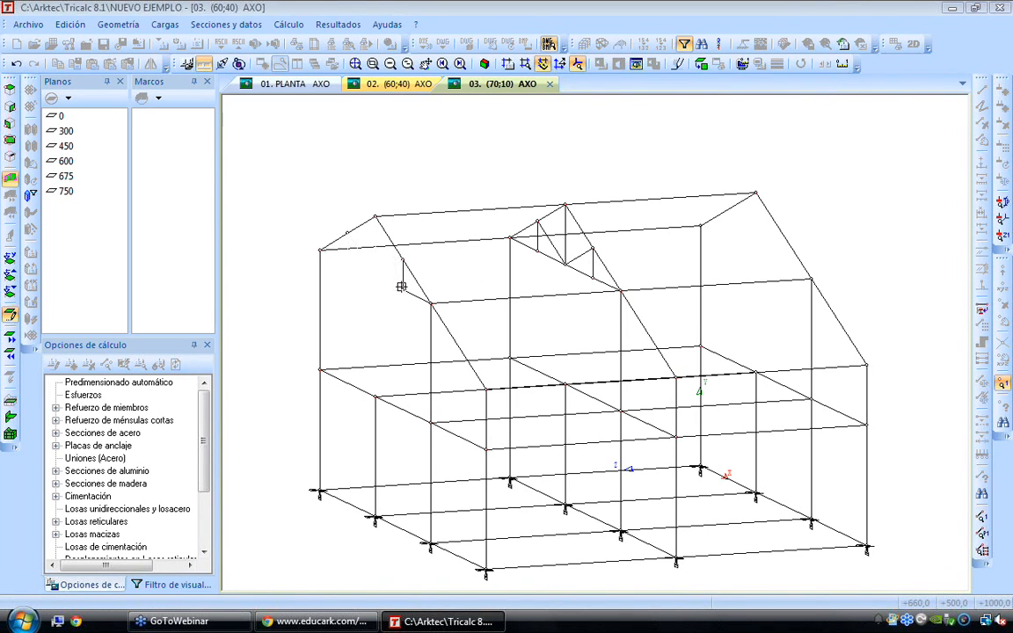
pyautogui.rightClick(394, 303)
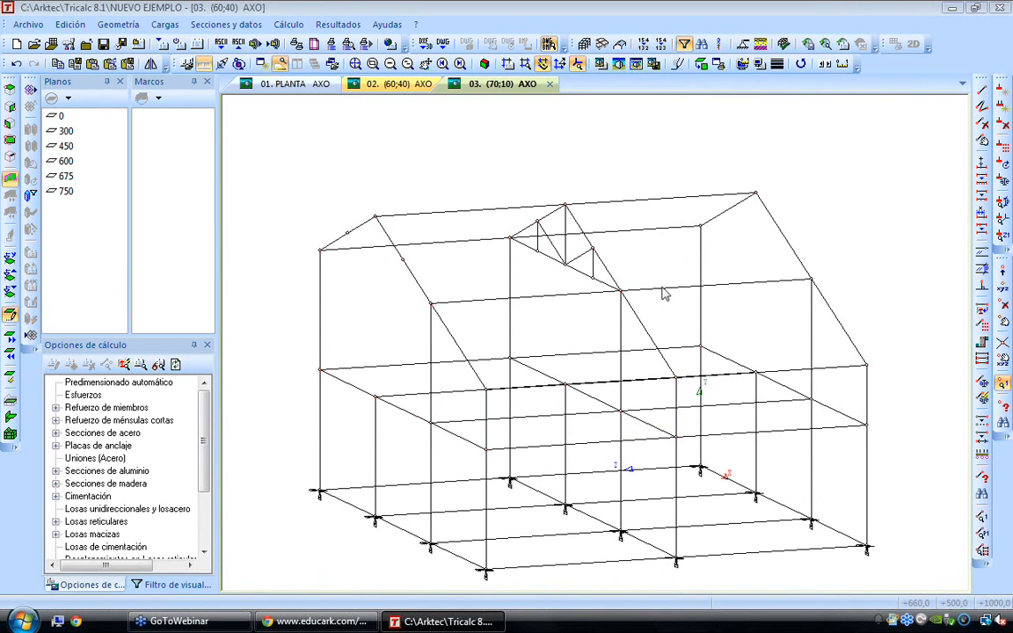
# Extend the ridge columns of both end frames by drawing vertical members from the ridge nodes to the floor nodes below
pyautogui.click(983, 92)
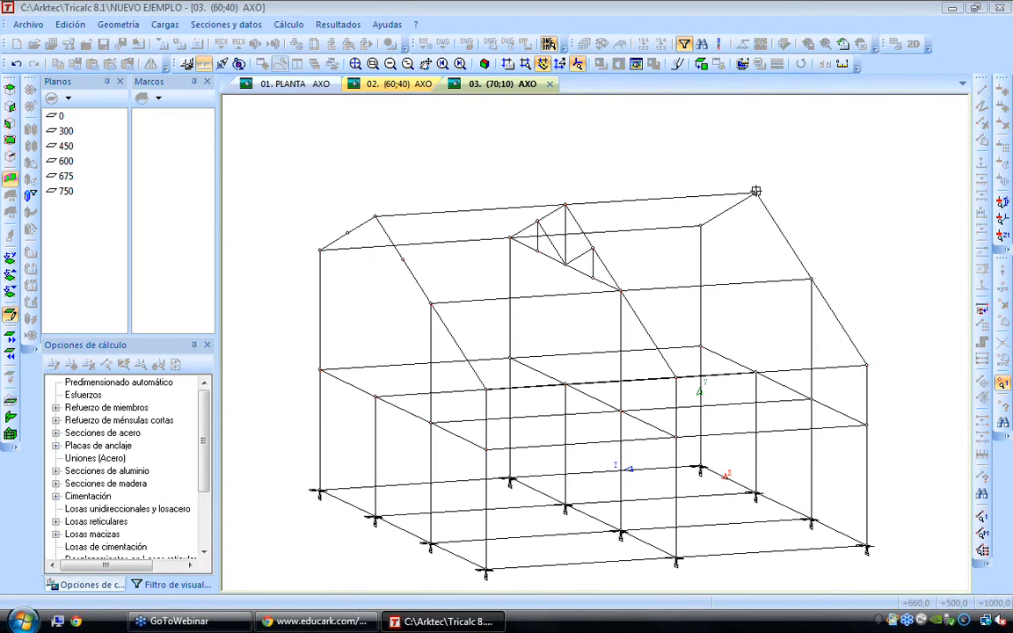
pyautogui.click(376, 215)
pyautogui.click(375, 395)
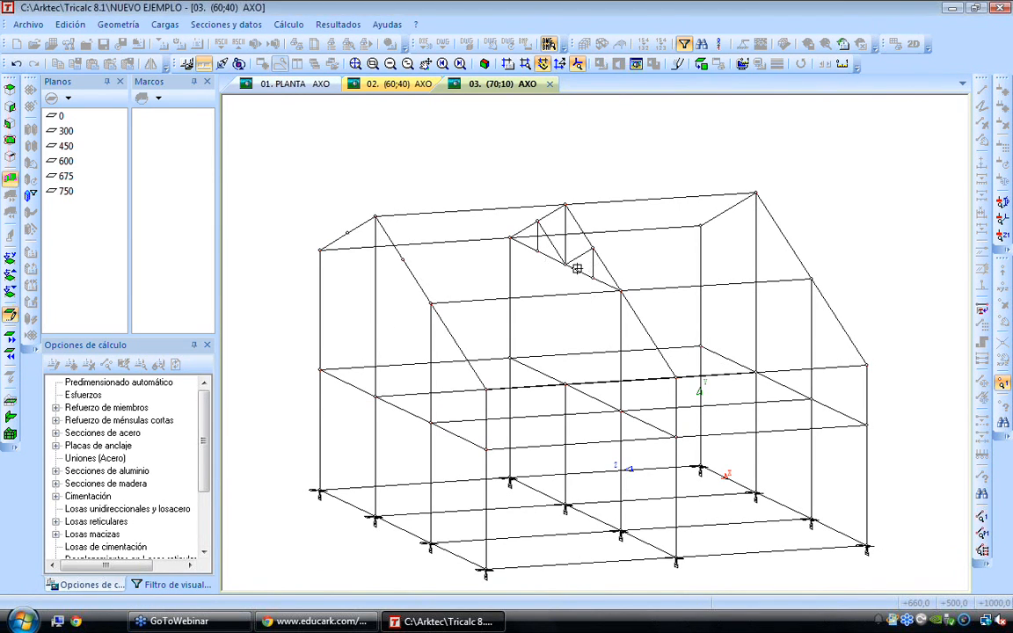
pyautogui.rightClick(444, 164)
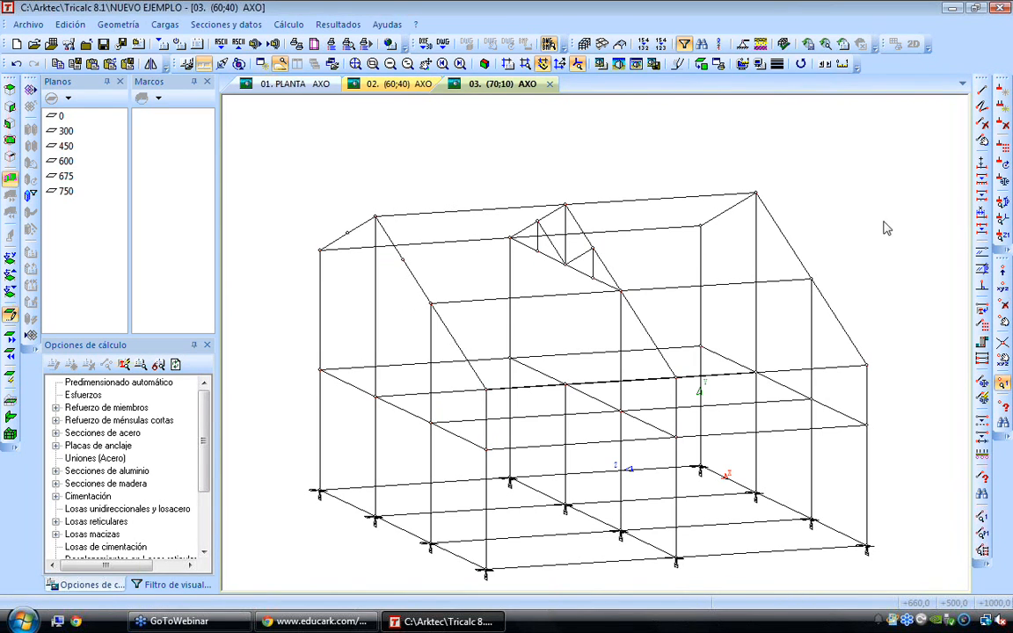
# Connect the rafter midpoints of the two end frames with longitudinal purlins on the short slope and the upper part of the long slope
pyautogui.click(982, 288)
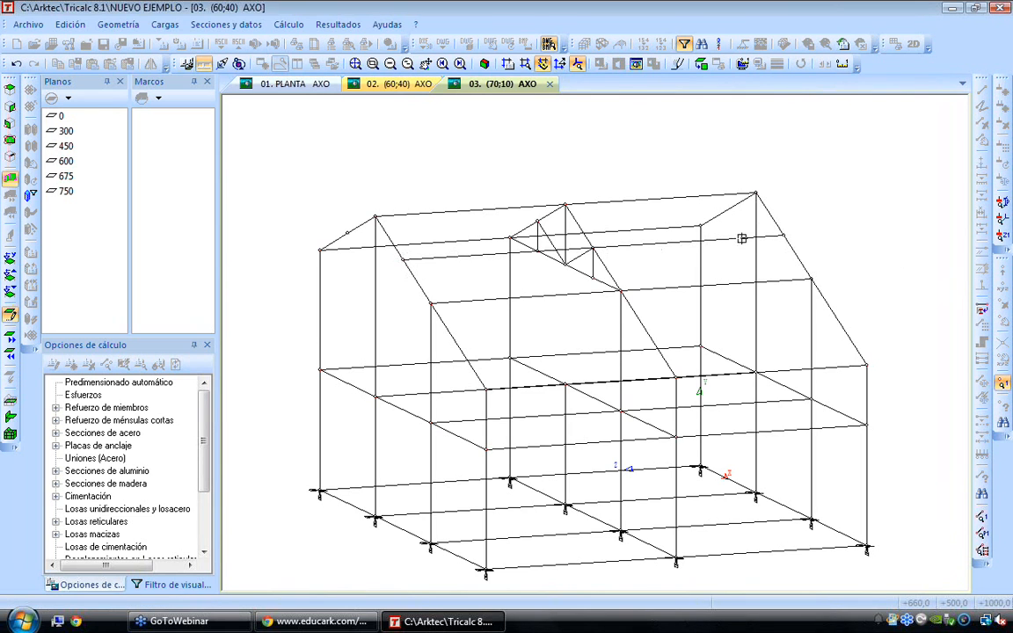
pyautogui.moveTo(703, 243); pyautogui.dragTo(762, 227, button='middle')
pyautogui.press('Left')
pyautogui.press('Left')
pyautogui.press('Left')
pyautogui.press('Left')
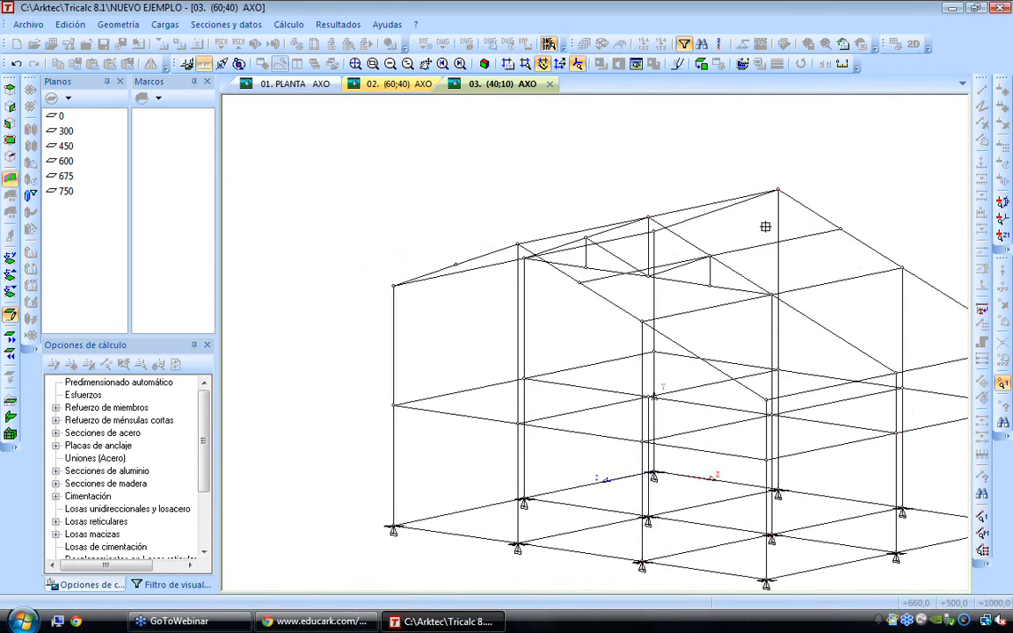
pyautogui.press('Up')
pyautogui.press('Up')
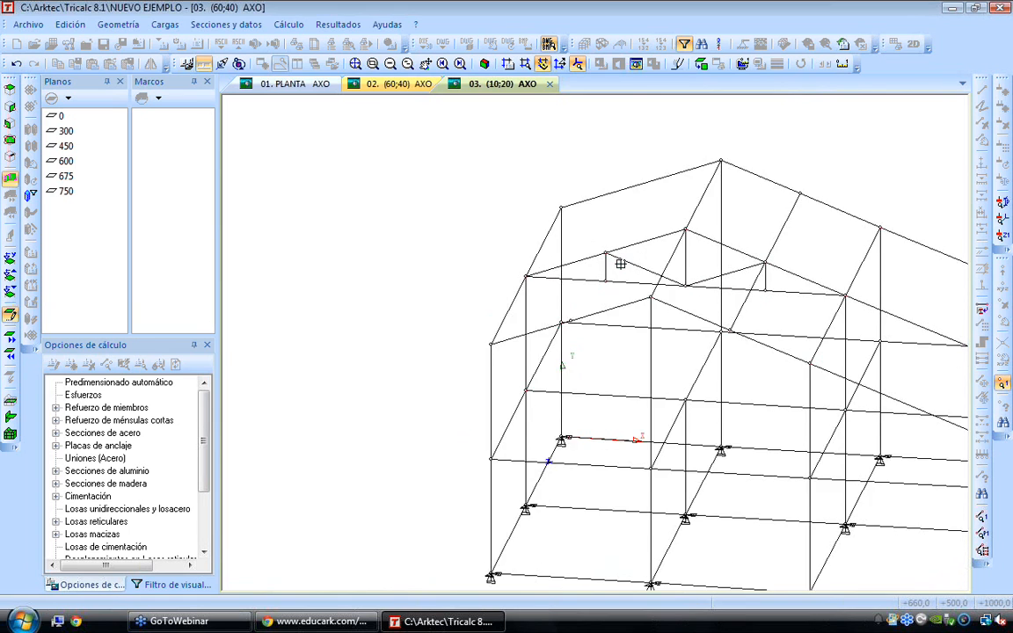
pyautogui.click(569, 304)
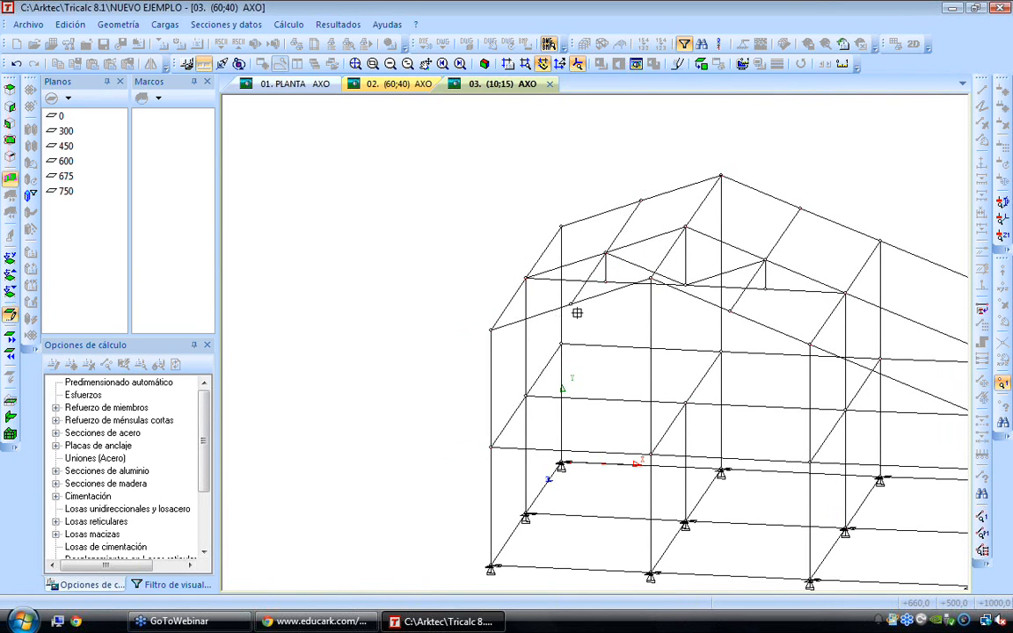
# Divide the long slope's lower rafter at midspan on the frame at the origin and add a purlin across to the opposite end frame
pyautogui.press('Right')
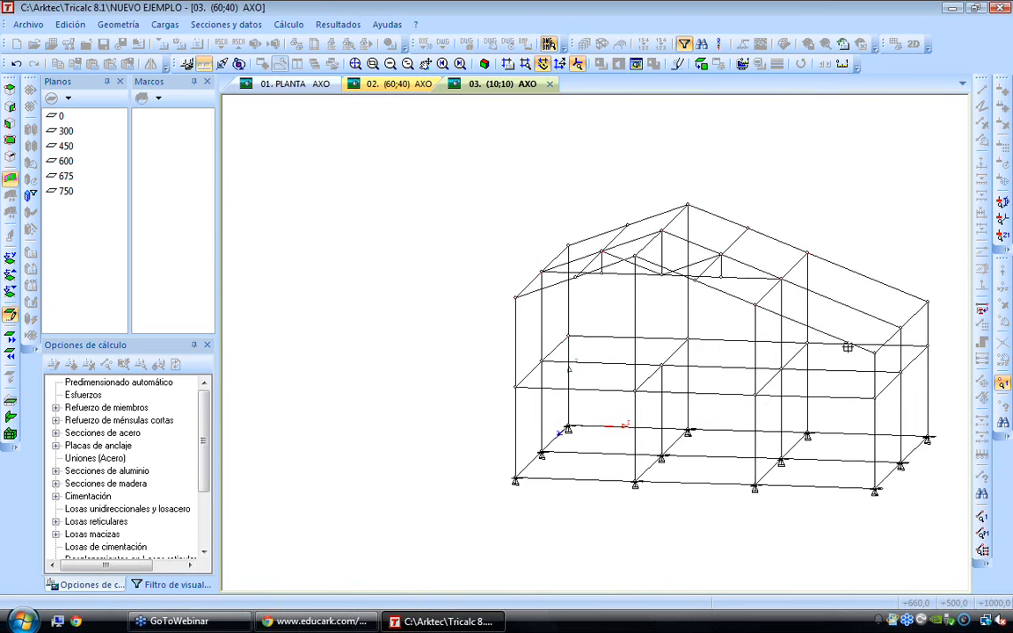
pyautogui.moveTo(897, 322); pyautogui.dragTo(753, 304, button='middle')
pyautogui.scroll(1, 741, 276)
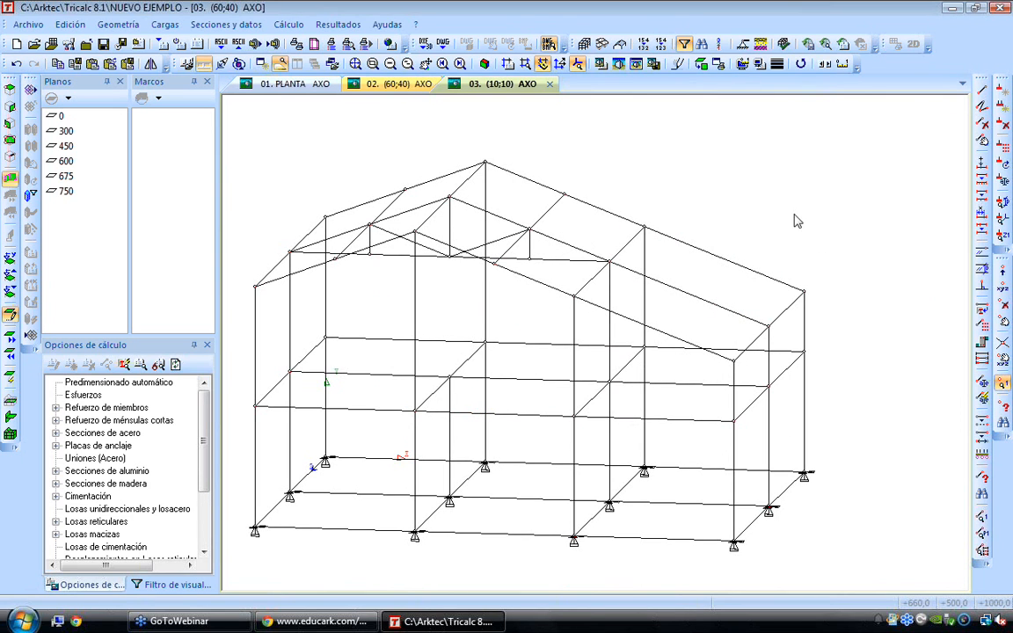
pyautogui.click(982, 182)
pyautogui.press('Return')
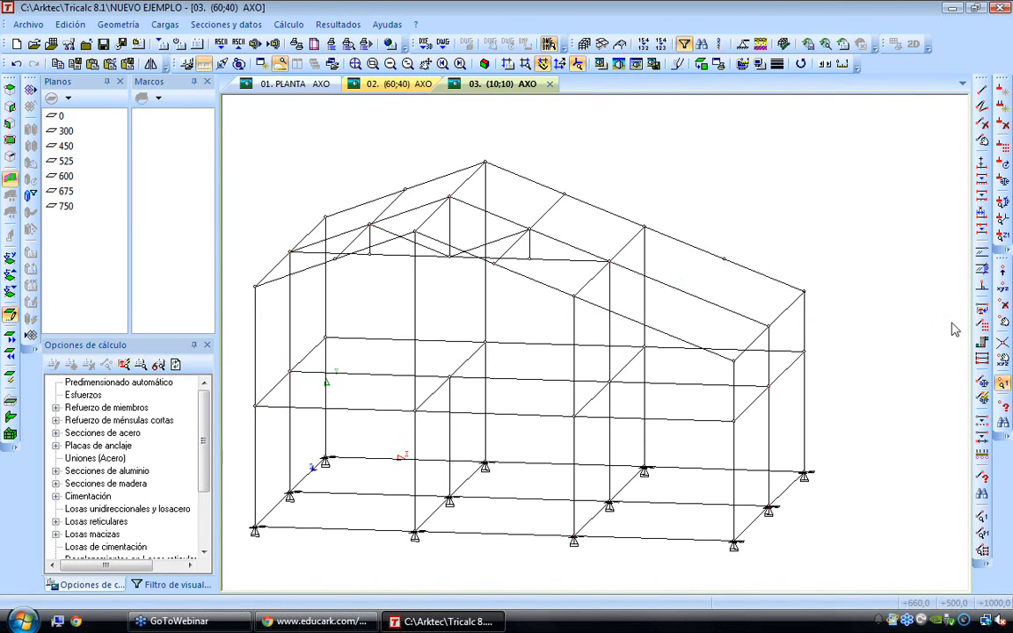
pyautogui.click(720, 260)
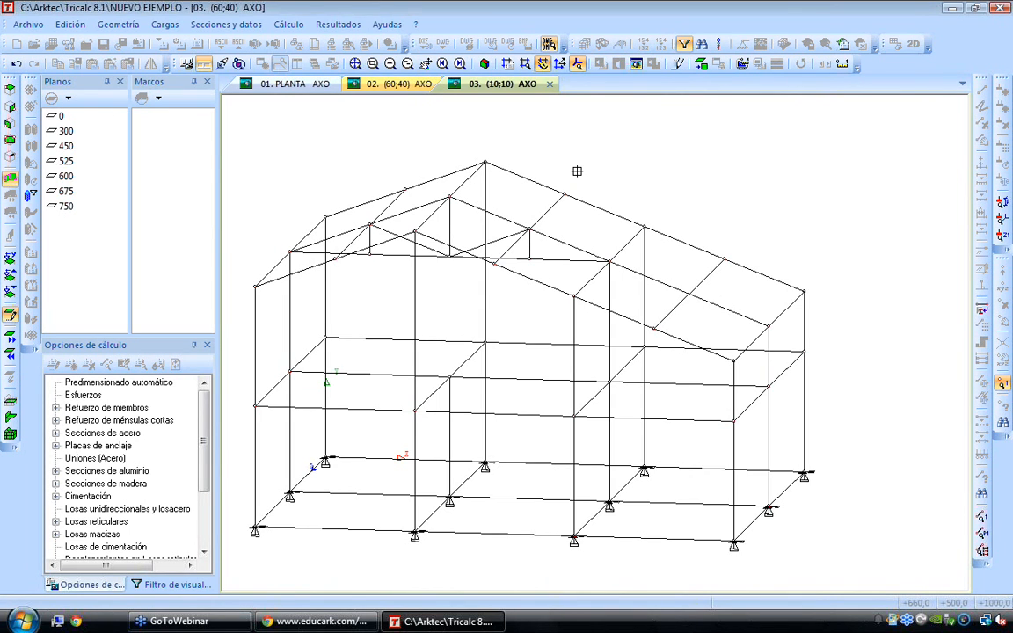
pyautogui.rightClick(622, 162)
pyautogui.press('Right')
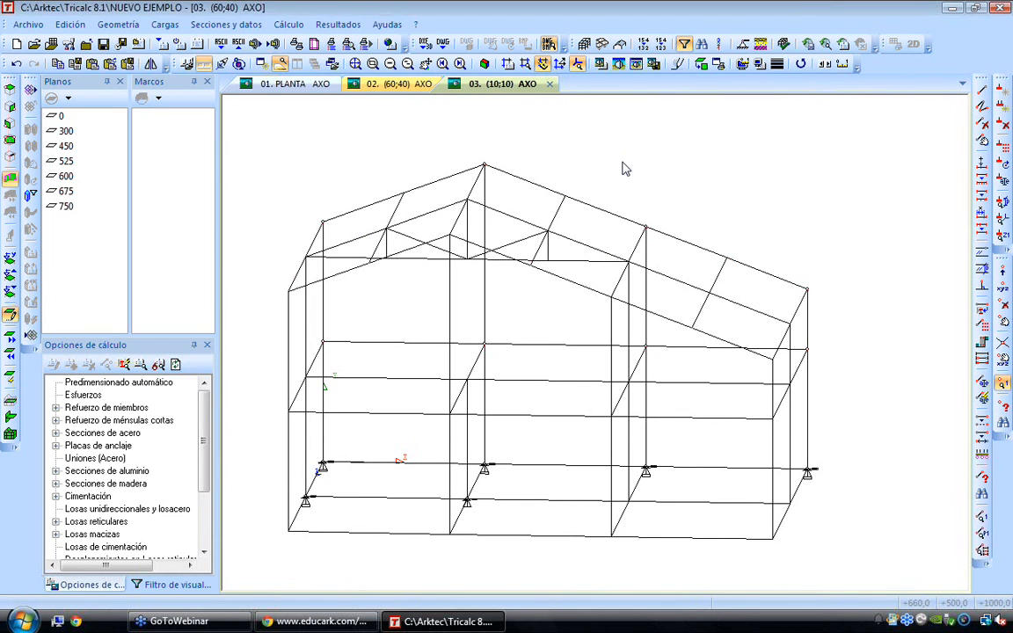
pyautogui.press('Right')
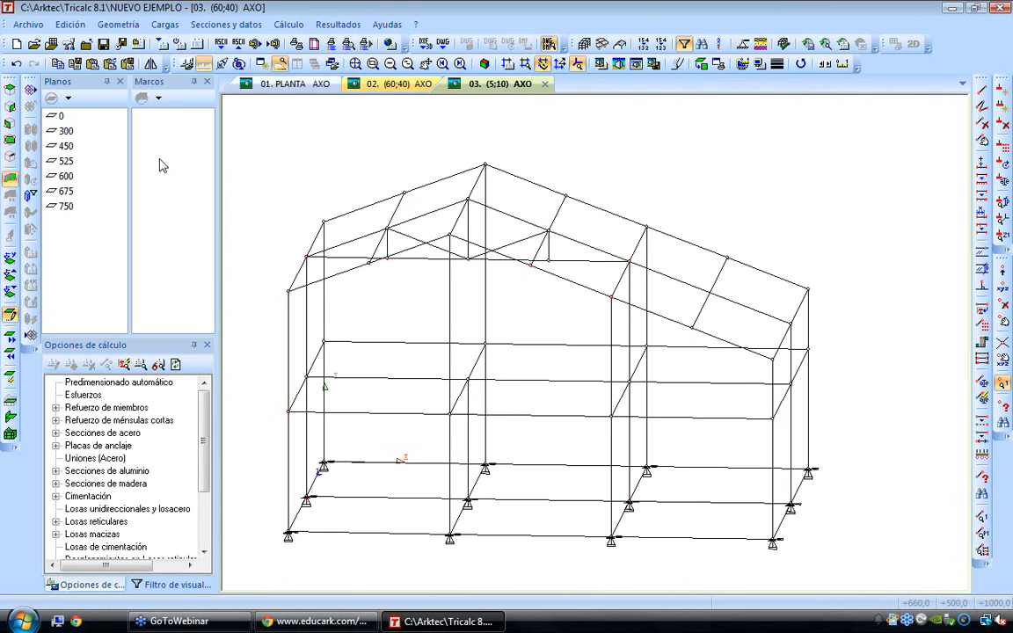
# Define a frame named A through the two end nodes of the outer gable frame at floor level
pyautogui.click(158, 98)
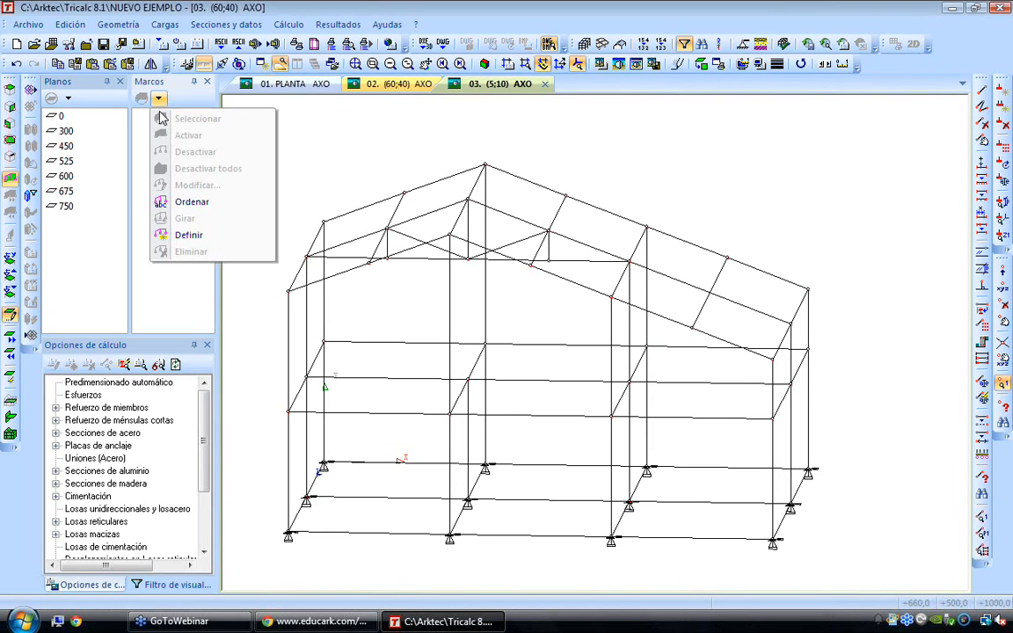
pyautogui.click(190, 235)
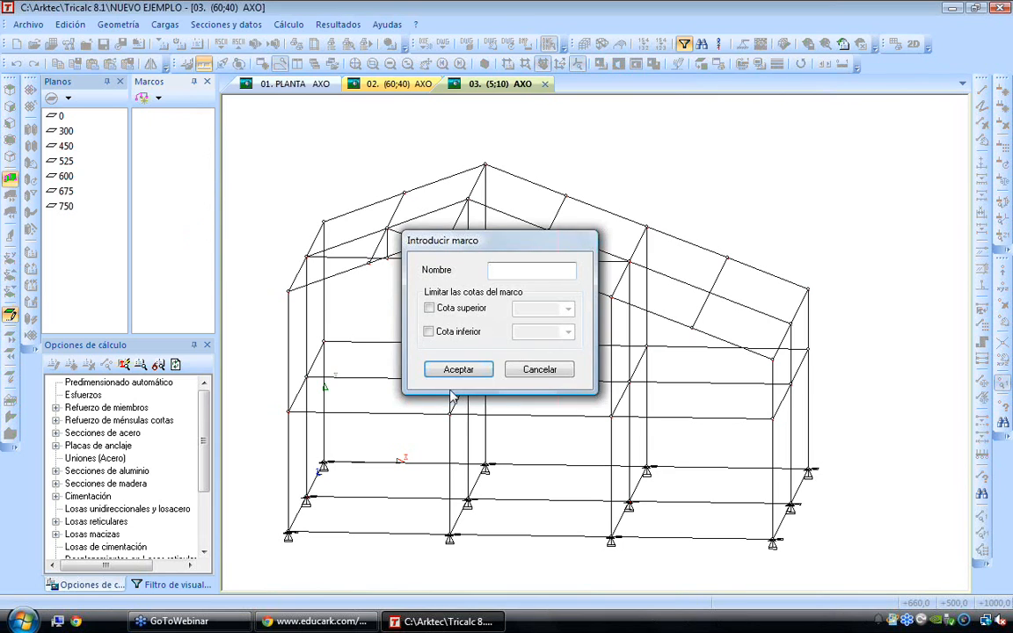
pyautogui.write('A')
pyautogui.click(466, 370)
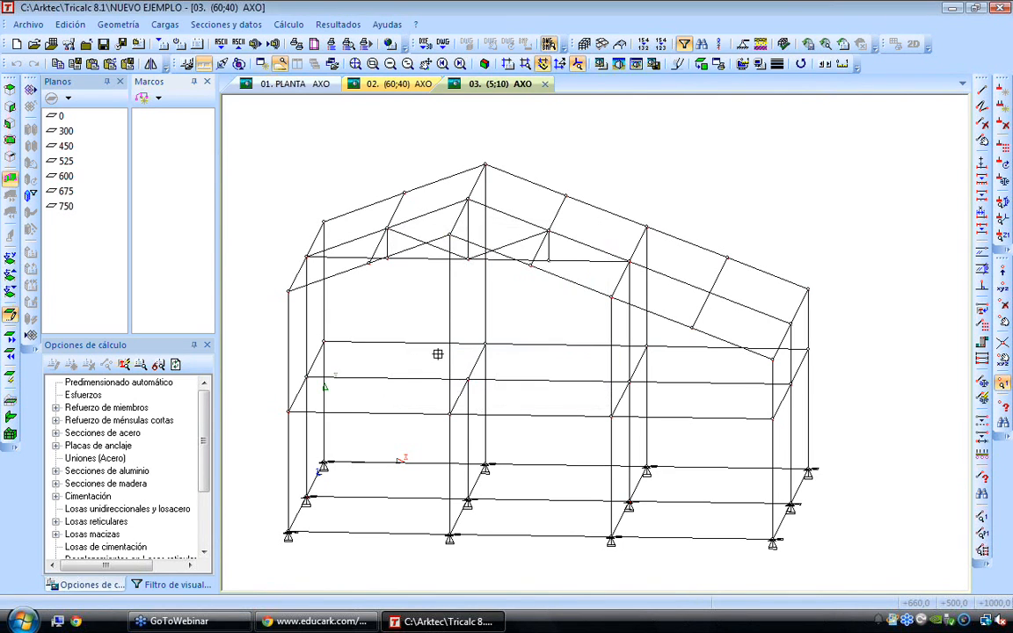
pyautogui.click(291, 413)
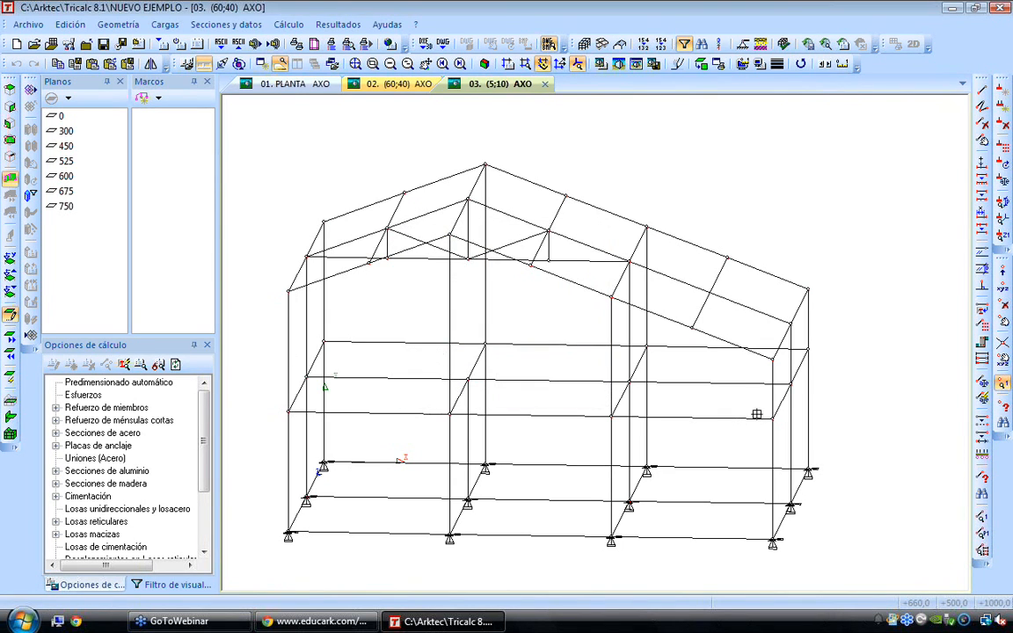
pyautogui.click(772, 419)
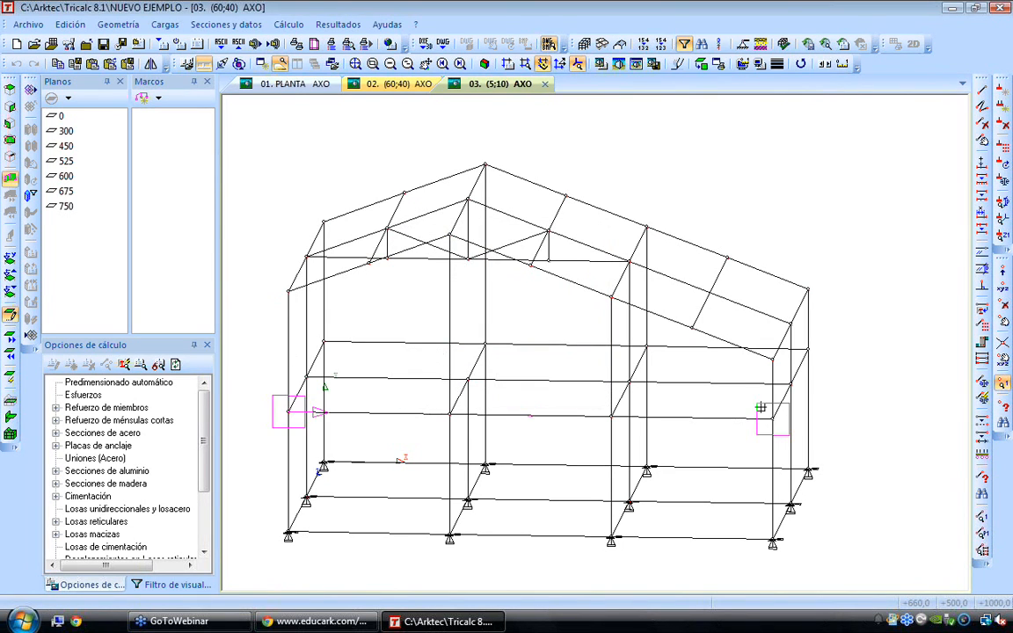
# Define a frame named B through the end nodes of the middle frame at floor level
pyautogui.click(141, 99)
pyautogui.write('B')
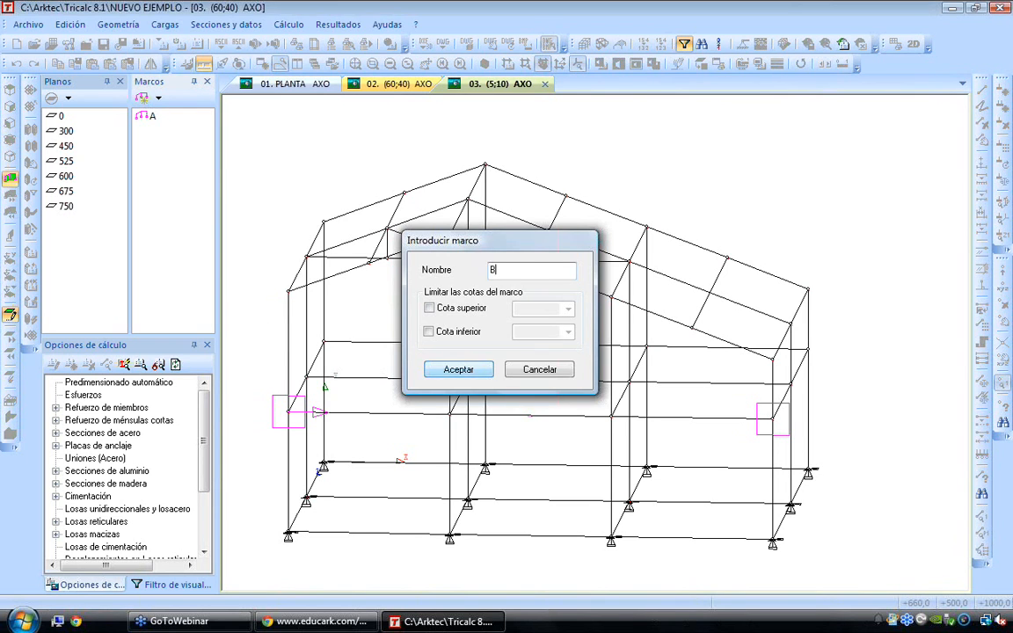
pyautogui.press('Return')
pyautogui.click(792, 383)
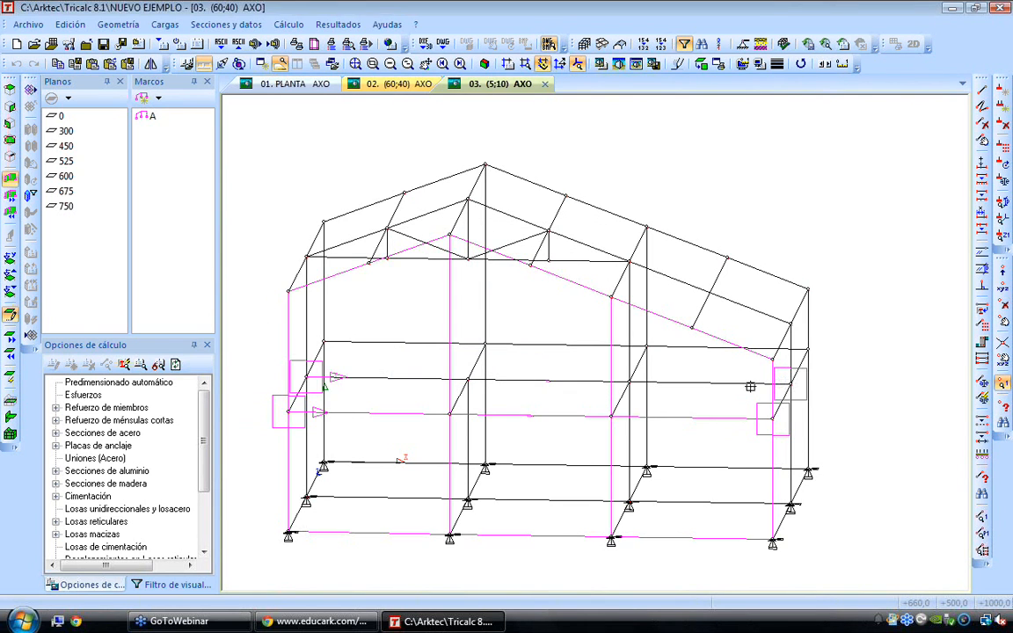
# Define a frame named C through the end nodes of the frame at the origin at floor level
pyautogui.click(141, 99)
pyautogui.write('C')
pyautogui.click(476, 369)
pyautogui.click(810, 349)
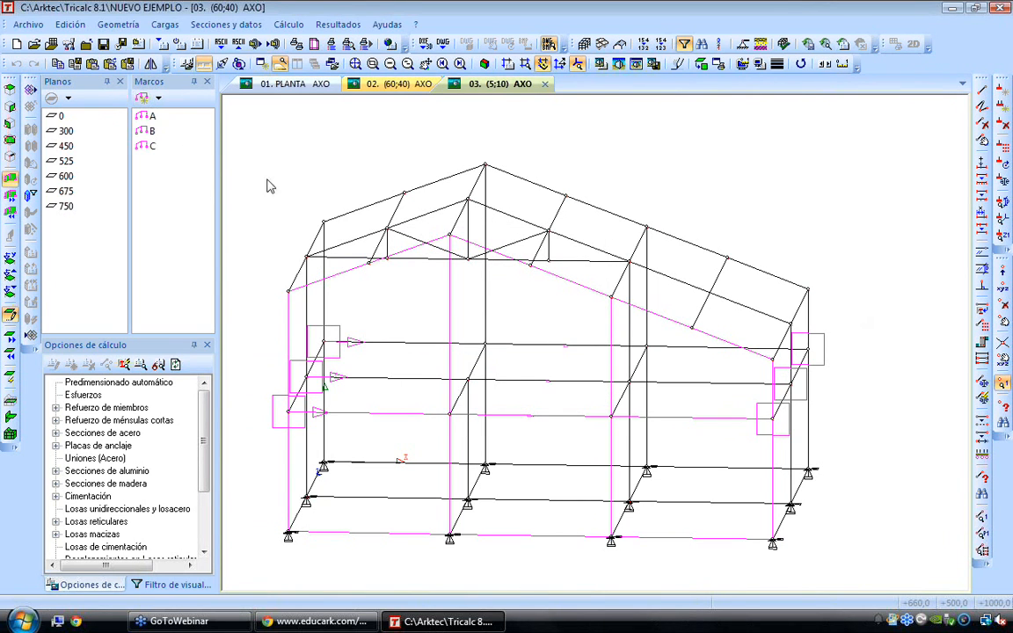
# Review the structure by activating planes 0, 300 and 450, followed by frames A, B and C
pyautogui.click(55, 118)
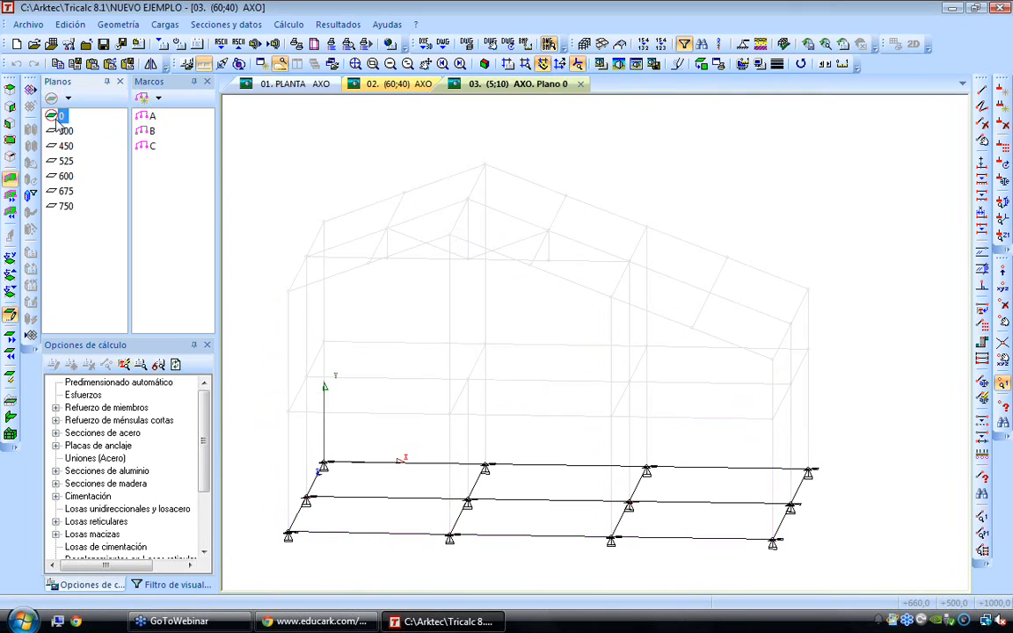
pyautogui.click(59, 135)
pyautogui.click(59, 144)
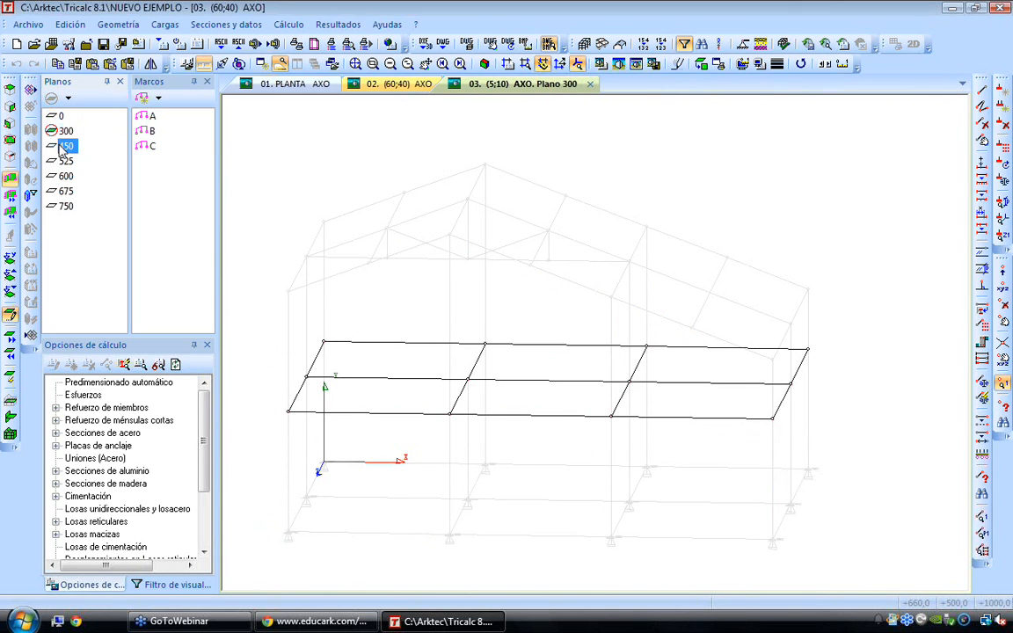
pyautogui.click(144, 116)
pyautogui.click(144, 131)
pyautogui.click(147, 146)
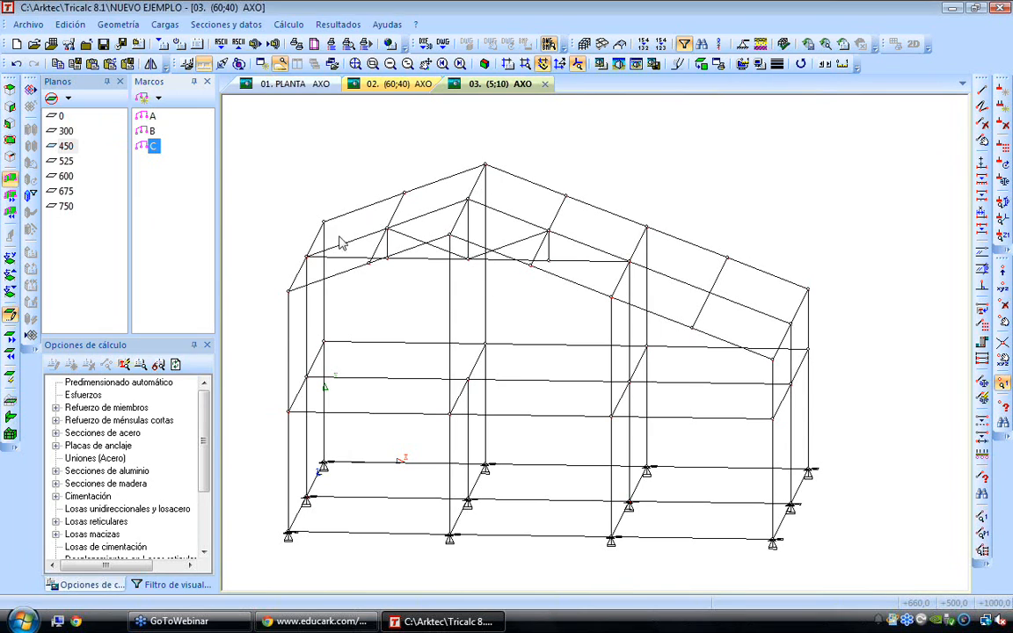
# Define two inclined planes named CUB1 and CUB2 through the nodes of the two opposite roof slopes
pyautogui.click(68, 98)
pyautogui.click(101, 248)
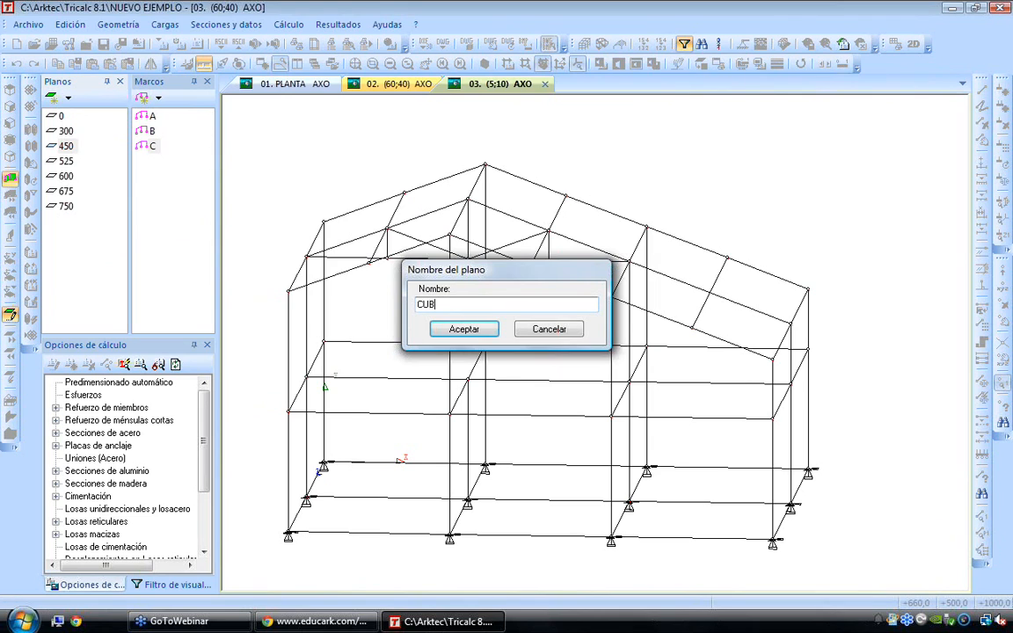
pyautogui.click(463, 330)
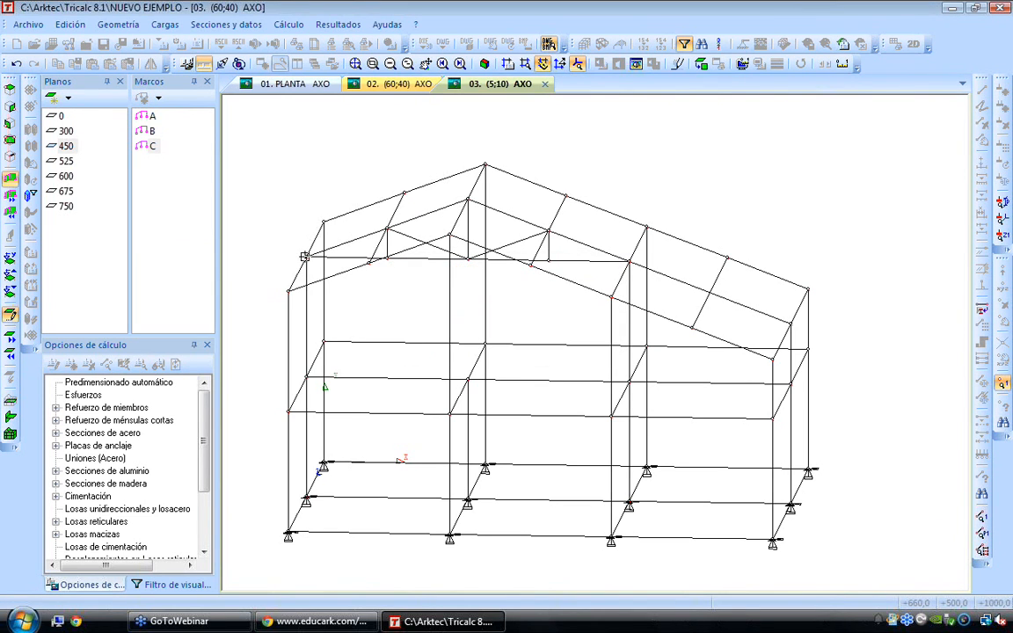
pyautogui.click(484, 166)
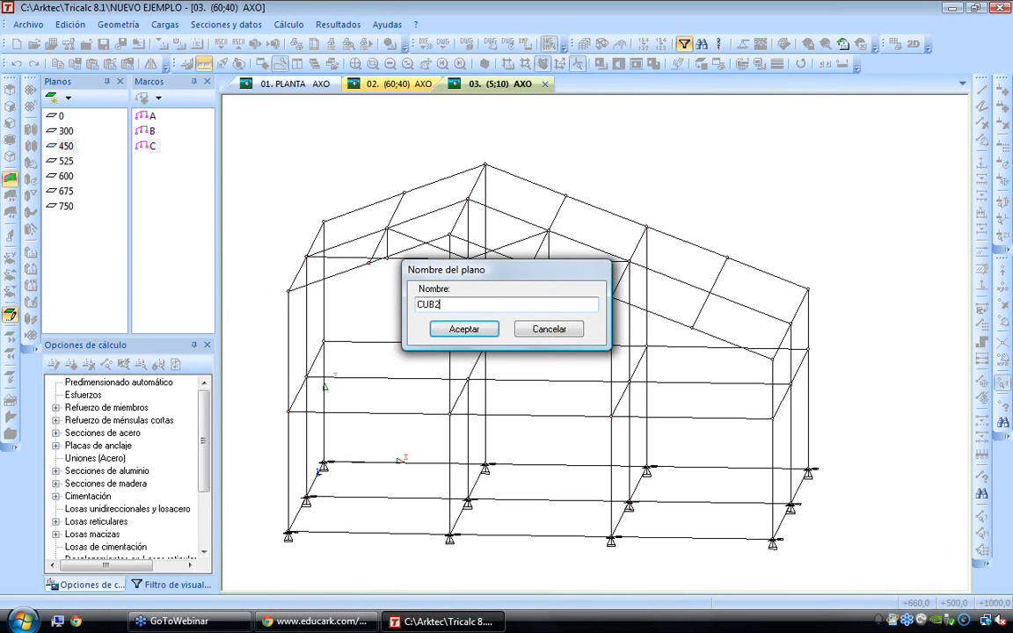
pyautogui.write('CUB2')
pyautogui.press('Return')
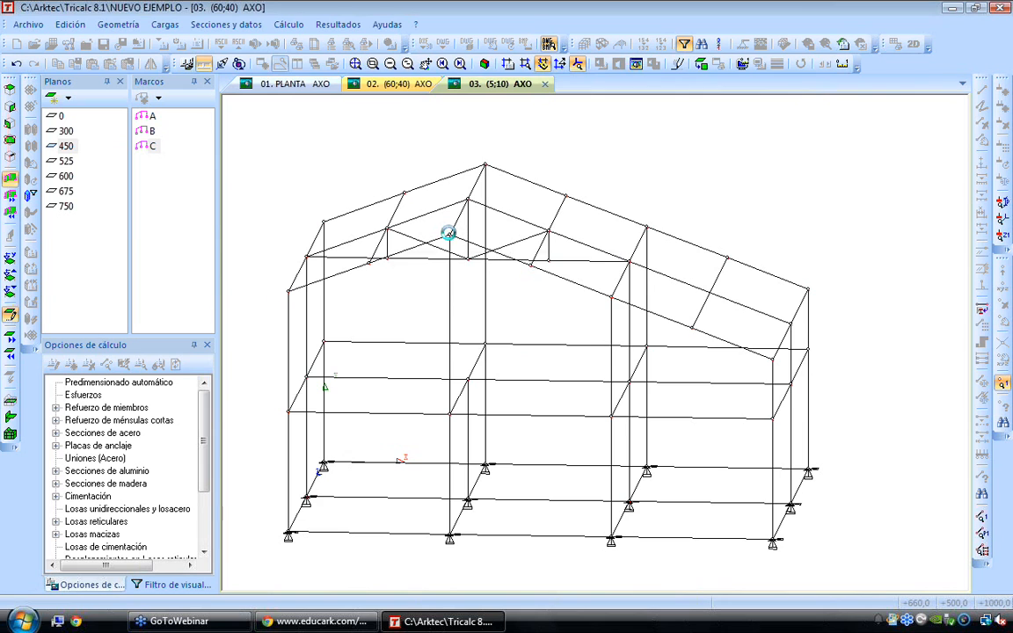
# Activate planes CUB1 and CUB2 in turn to check each roof slope, and return to the full structure
pyautogui.click(70, 221)
pyautogui.click(70, 237)
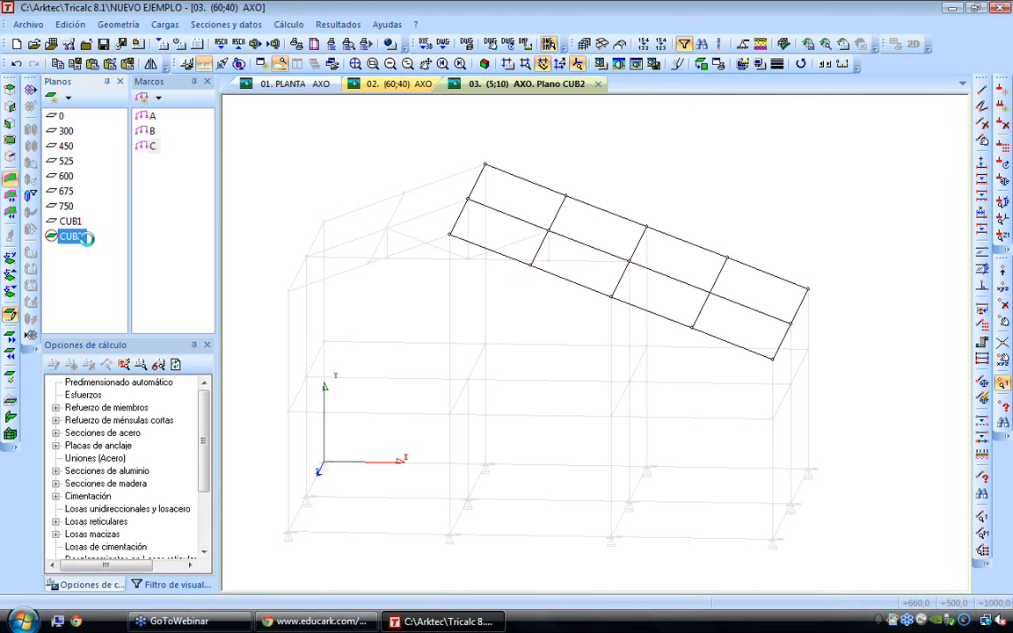
pyautogui.doubleClick(86, 238)
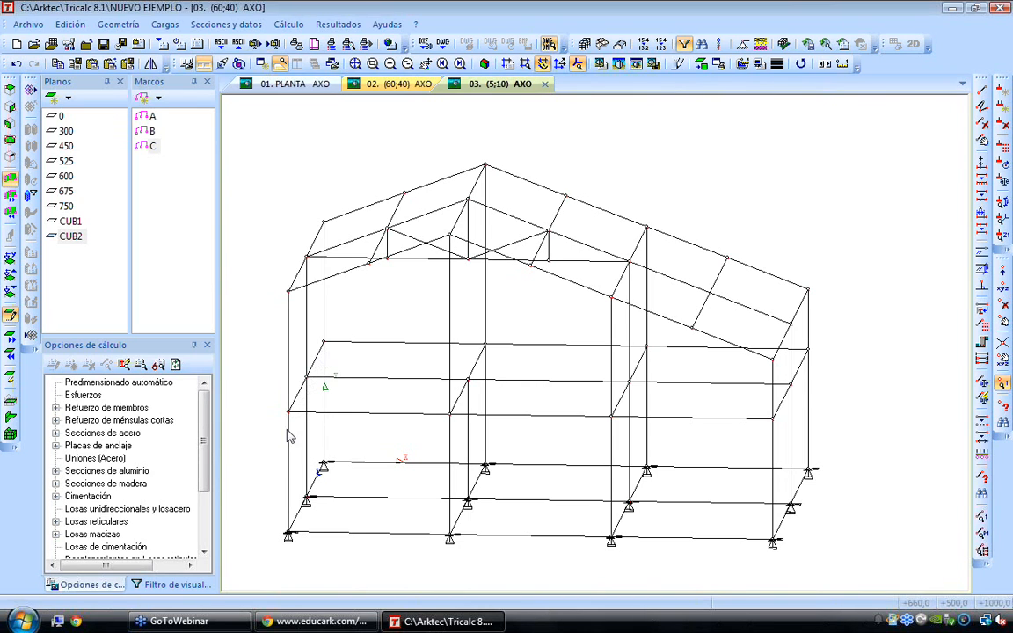
# Insert a 30 cm thick concrete resistant wall P1 from elevation 0 to 300 cm between the end column bases on the origin side
pyautogui.click(122, 24)
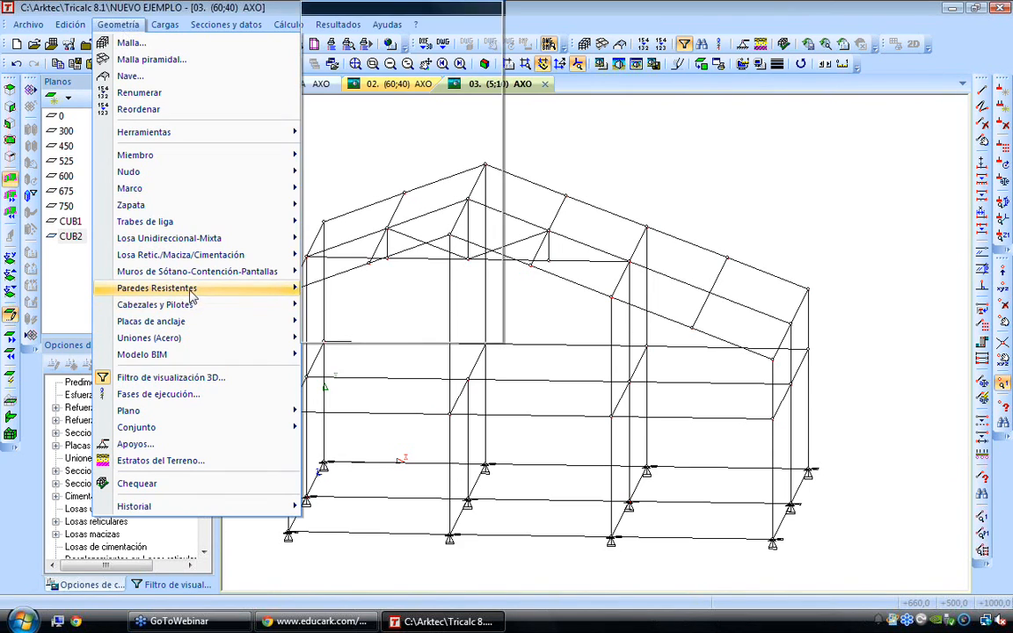
pyautogui.moveTo(158, 288)
pyautogui.click(345, 12)
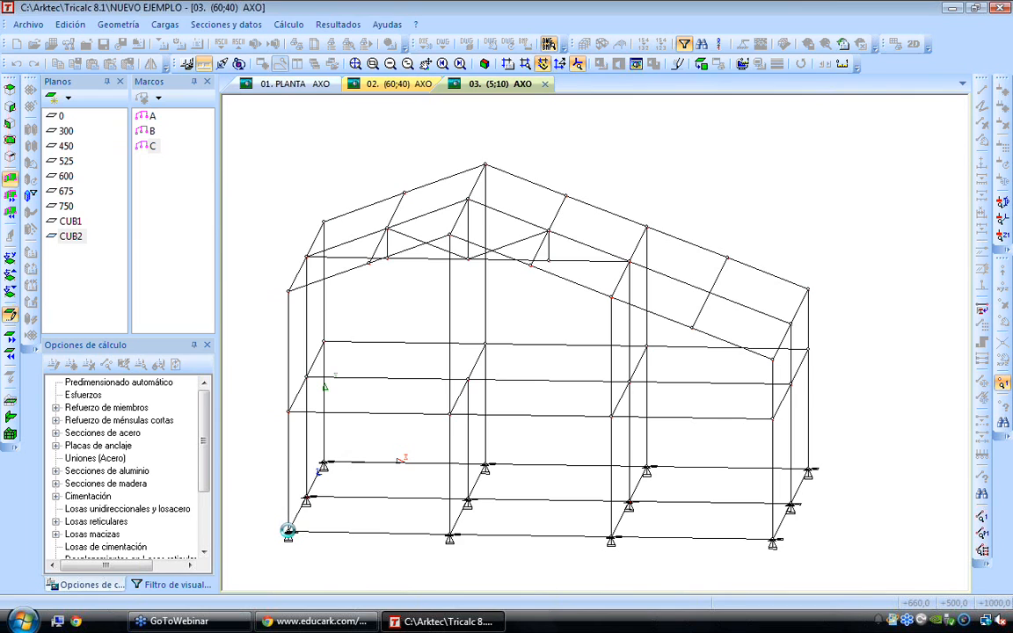
pyautogui.click(287, 532)
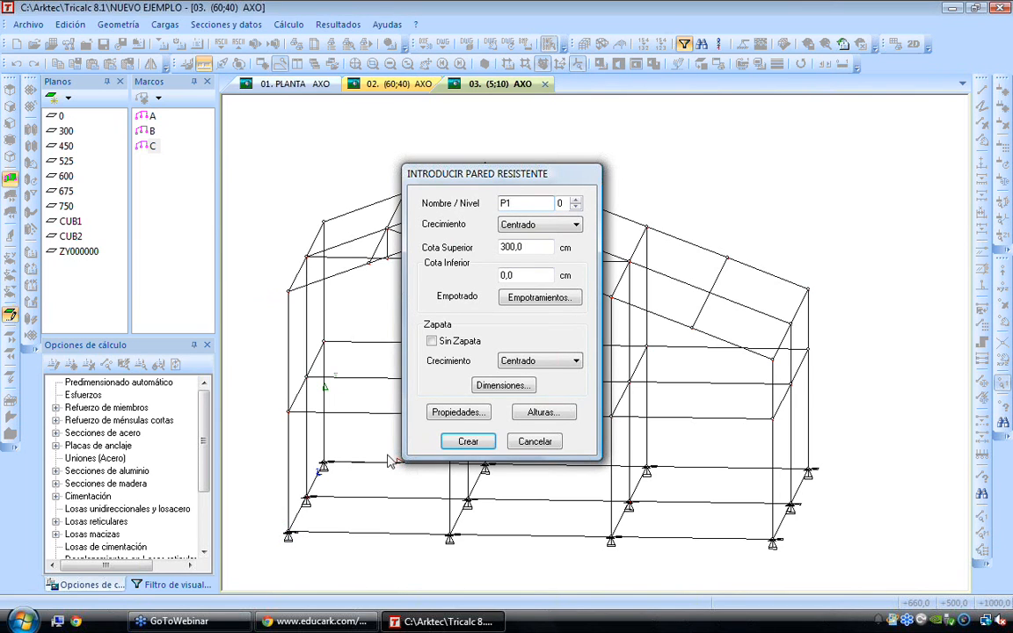
pyautogui.click(444, 413)
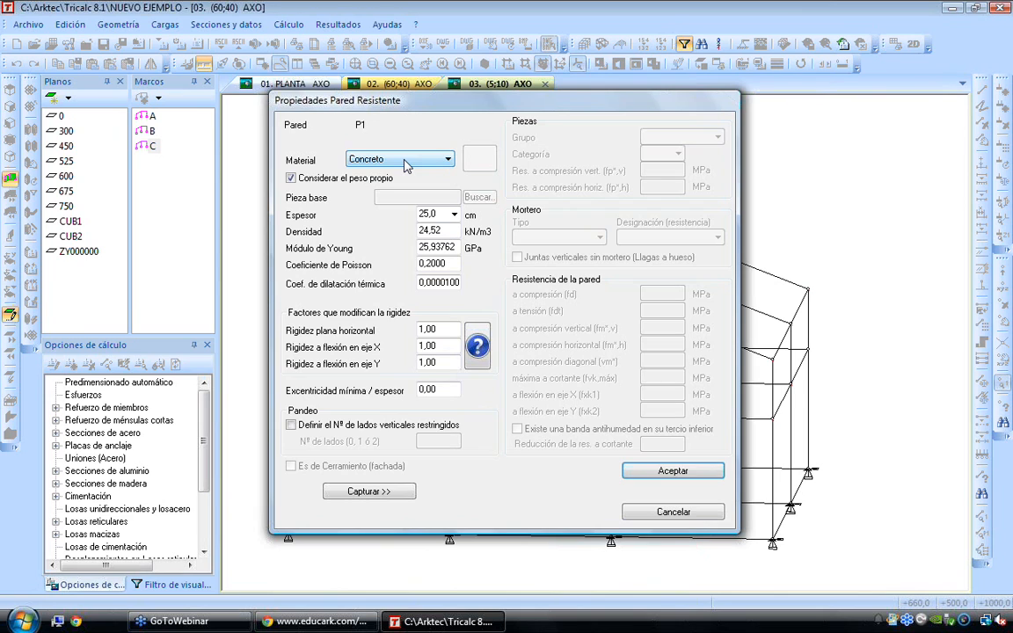
pyautogui.doubleClick(432, 213)
pyautogui.write('30')
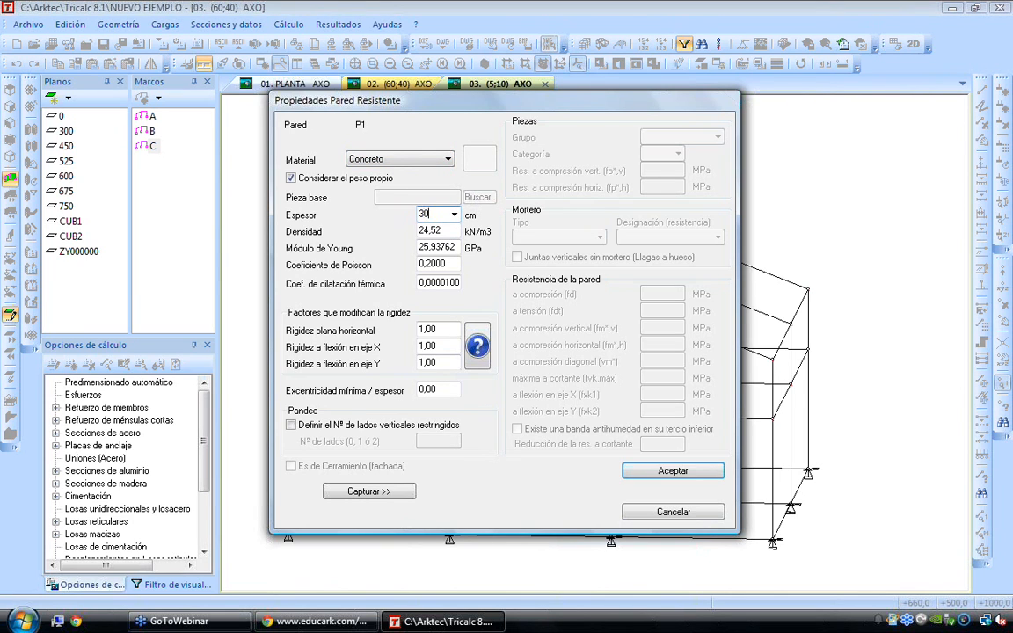
pyautogui.click(652, 472)
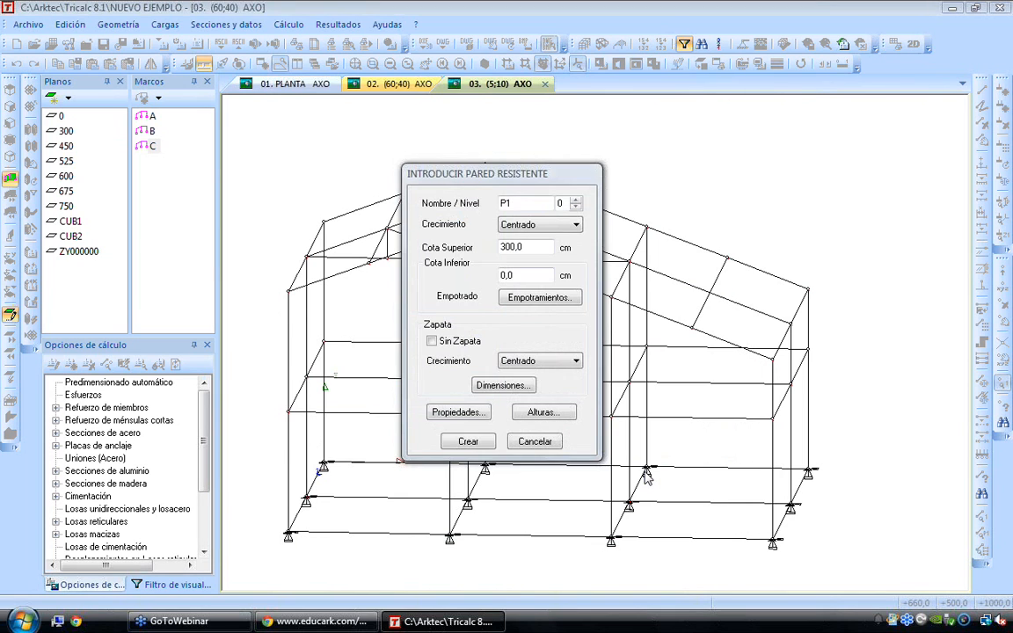
pyautogui.click(468, 441)
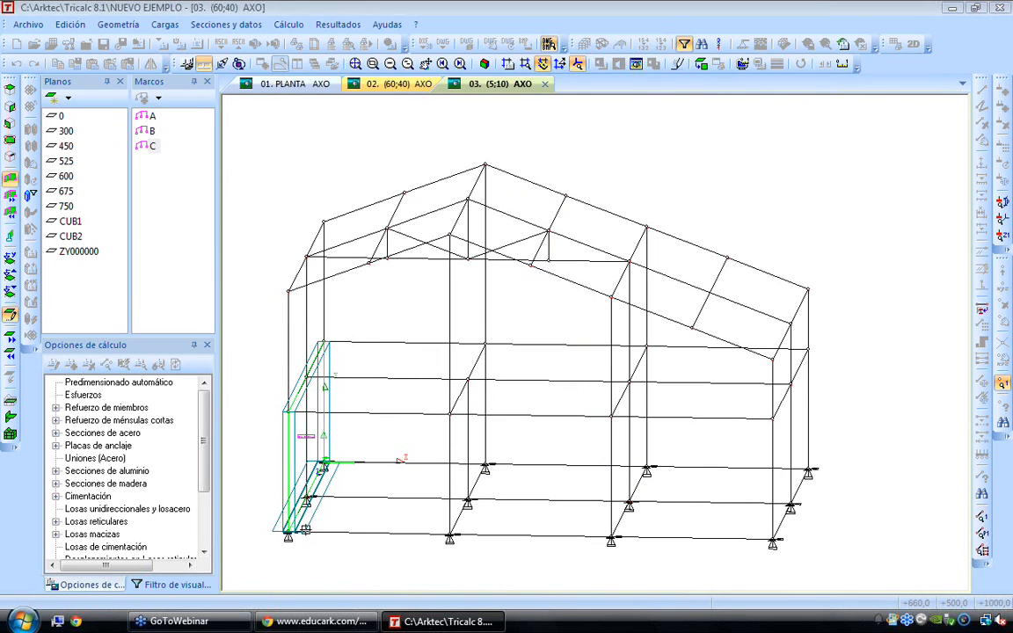
# Modify wall P1 so its footing overhangs X+ and X- are both 50 cm
pyautogui.keyDown('shift'); pyautogui.scroll(-4, 317, 522); pyautogui.keyUp('shift')
pyautogui.keyDown('shift'); pyautogui.scroll(-3, 330, 510); pyautogui.keyUp('shift')
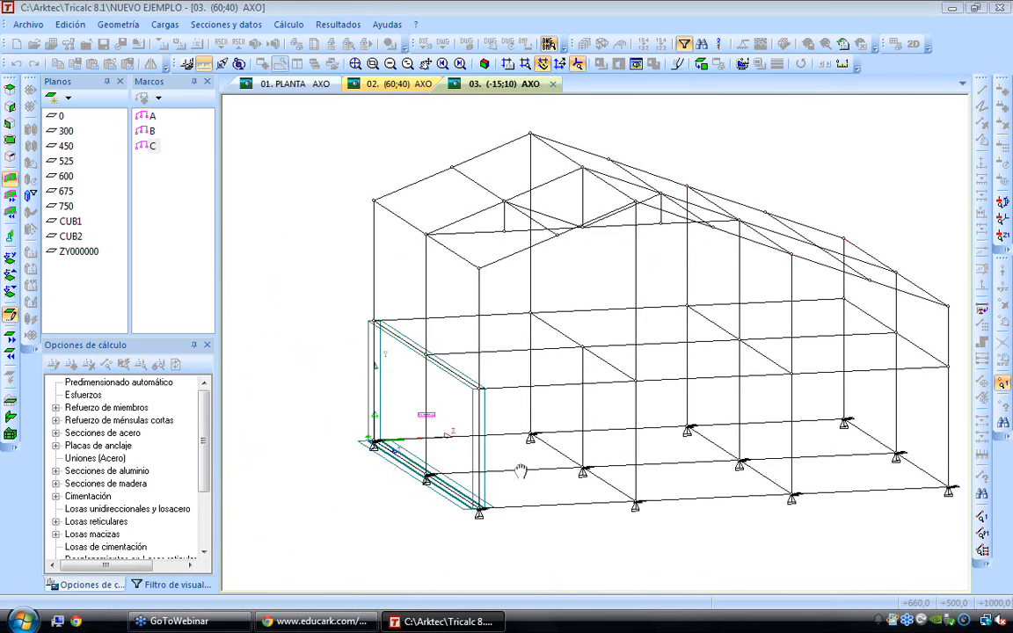
pyautogui.scroll(4, 478, 508)
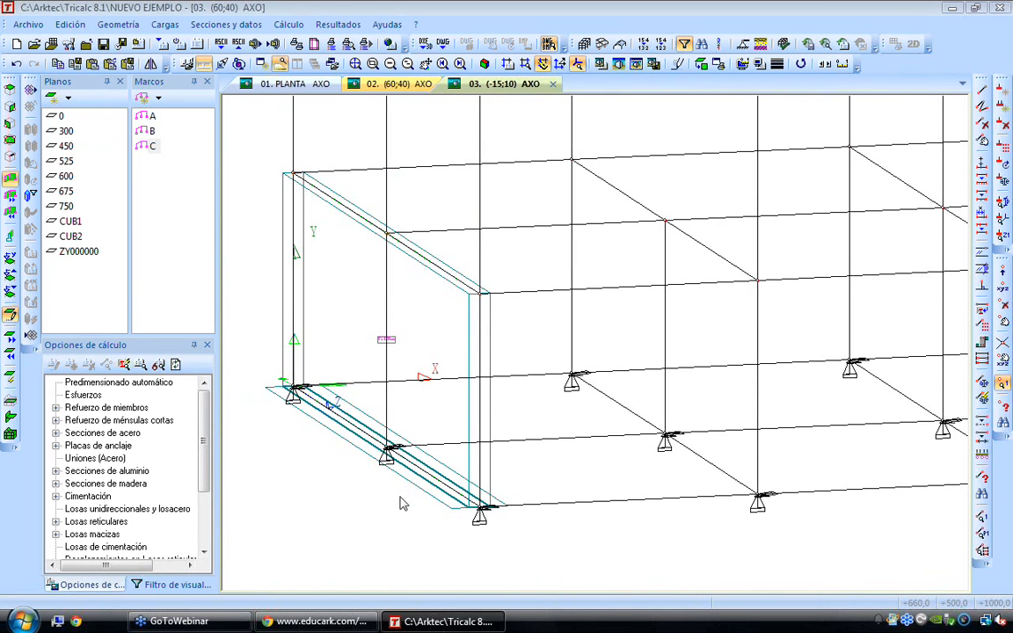
pyautogui.click(109, 27)
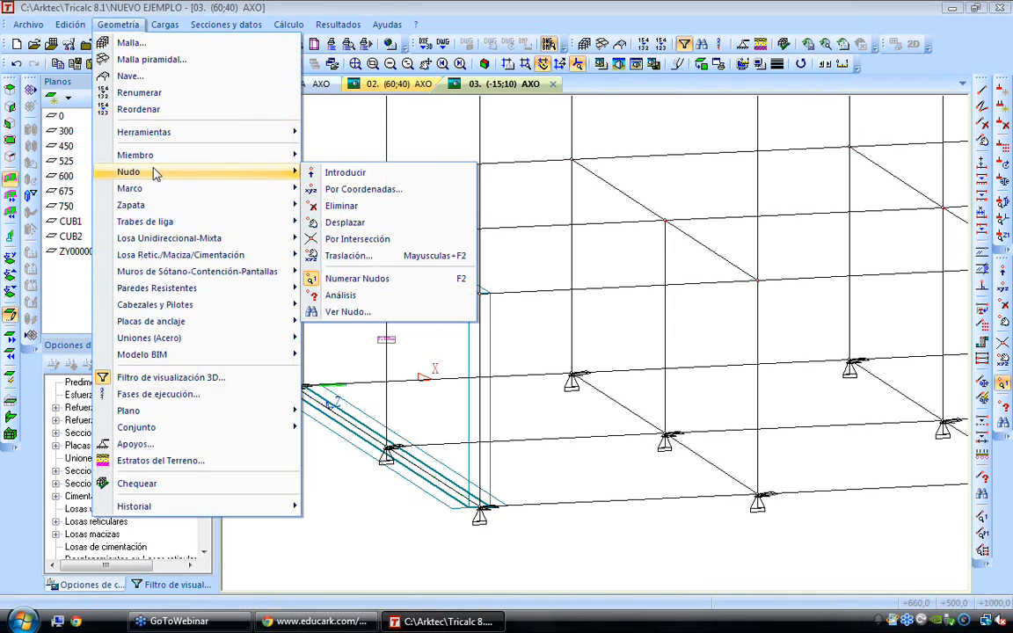
pyautogui.moveTo(207, 297)
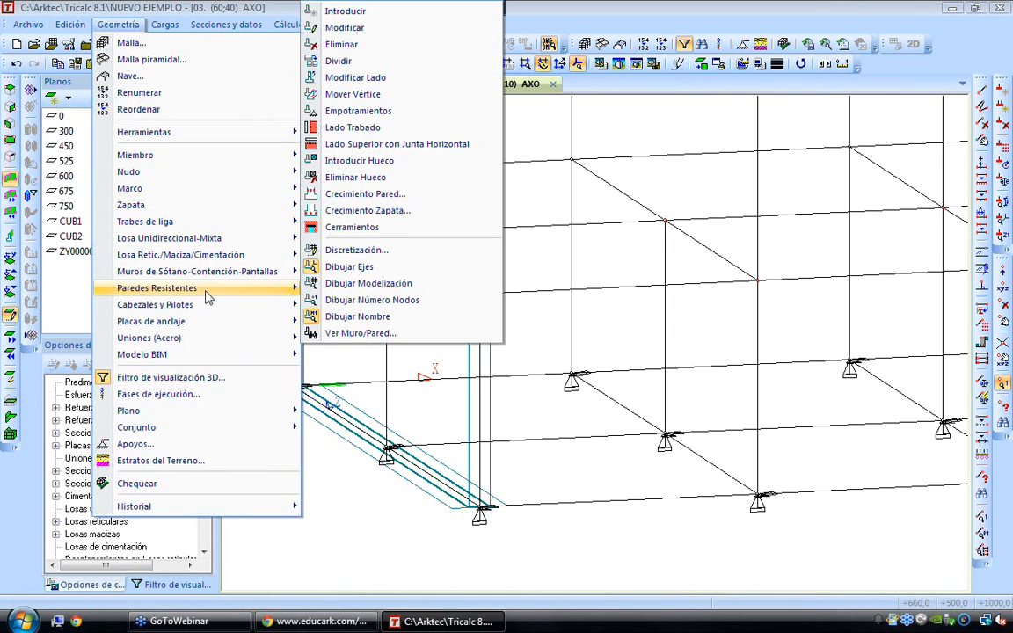
pyautogui.click(365, 27)
pyautogui.click(374, 233)
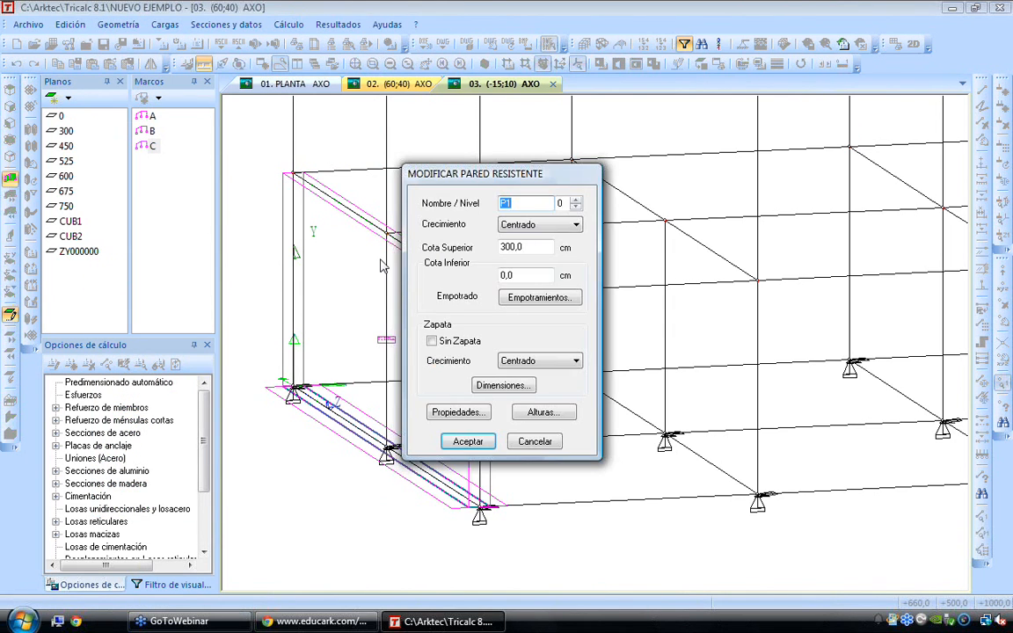
pyautogui.click(458, 411)
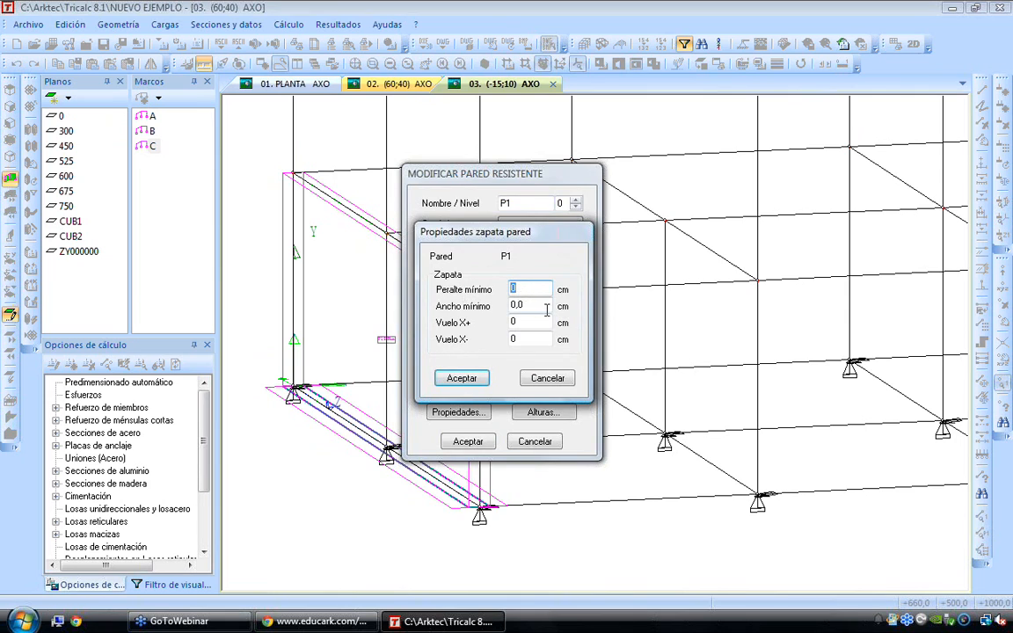
pyautogui.press('Tab')
pyautogui.press('Tab')
pyautogui.write('50')
pyautogui.press('Tab')
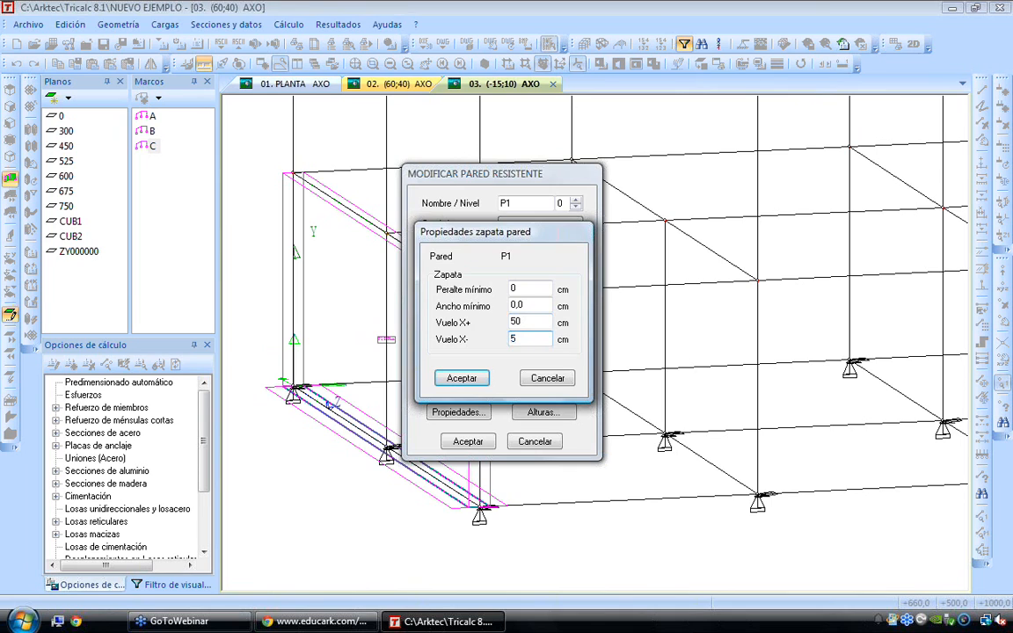
pyautogui.click(461, 378)
pyautogui.click(468, 442)
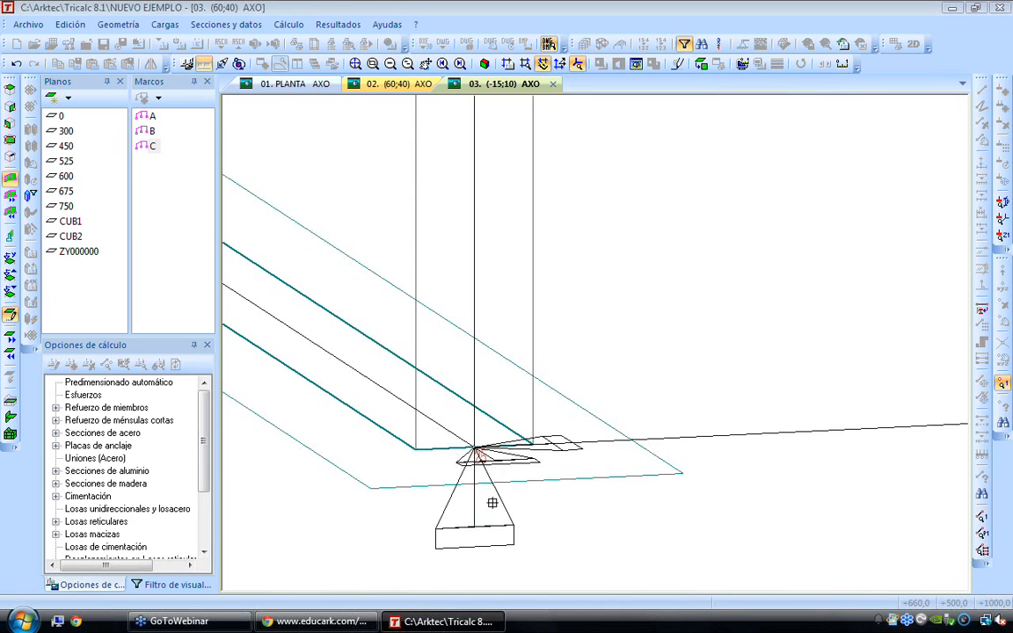
# Examine the footing of wall P1 at the wall's base and its position within the whole structure
pyautogui.scroll(-3, 502, 479)
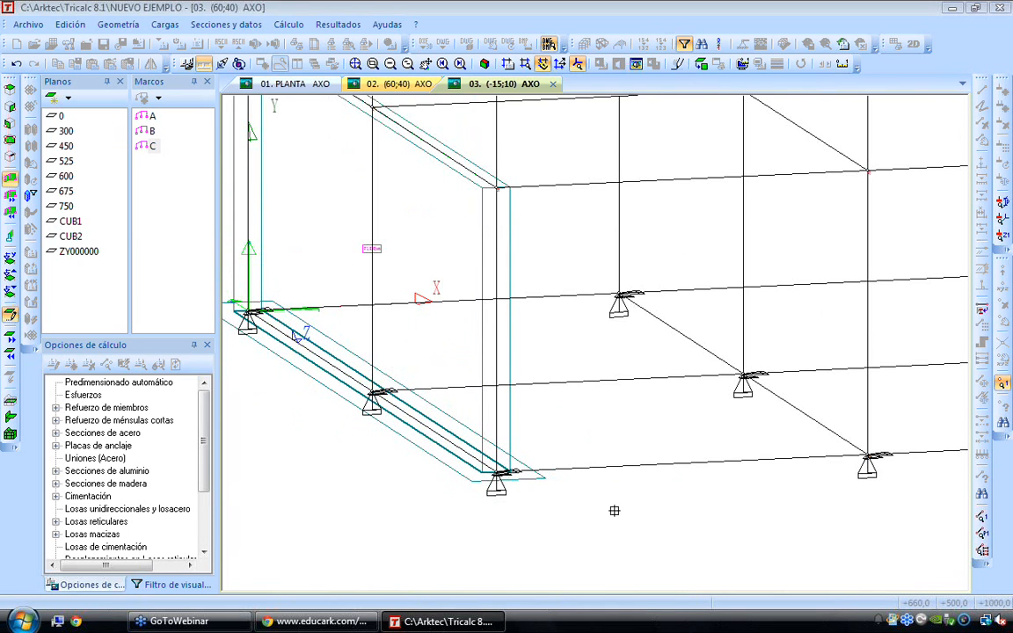
pyautogui.press('Right')
pyautogui.press('Right')
pyautogui.press('Right')
pyautogui.press('Right')
pyautogui.press('Right')
pyautogui.press('Right')
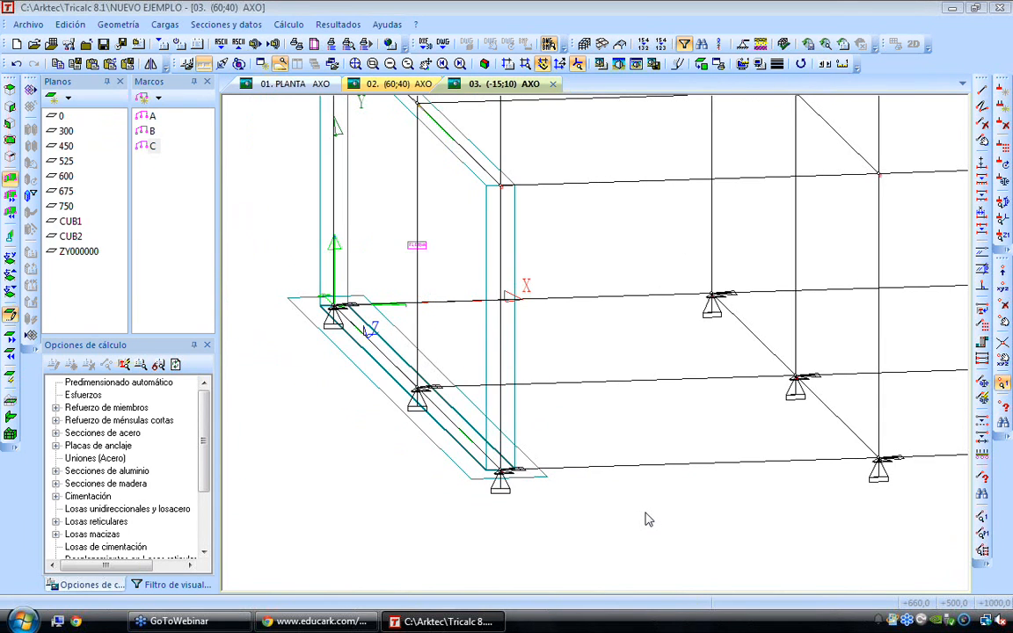
pyautogui.scroll(-1, 648, 519)
pyautogui.scroll(-1, 648, 519)
pyautogui.press('Down')
pyautogui.moveTo(763, 480); pyautogui.dragTo(474, 454, button='middle')
pyautogui.scroll(-1, 473, 455)
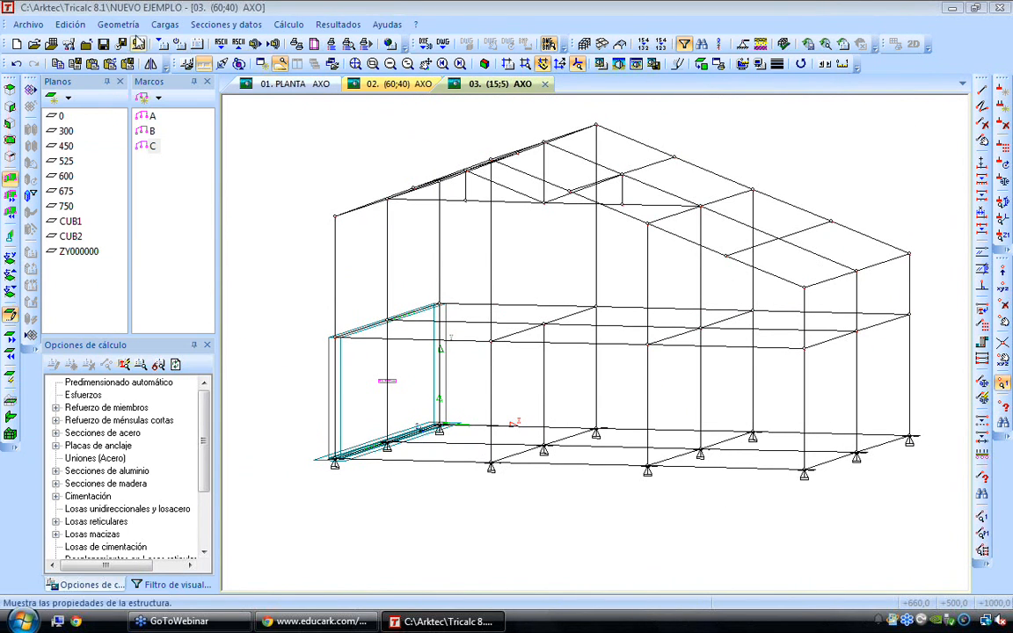
# Add footings to all the column bases outside the wall by enclosing them in a window
pyautogui.click(118, 24)
pyautogui.moveTo(150, 176)
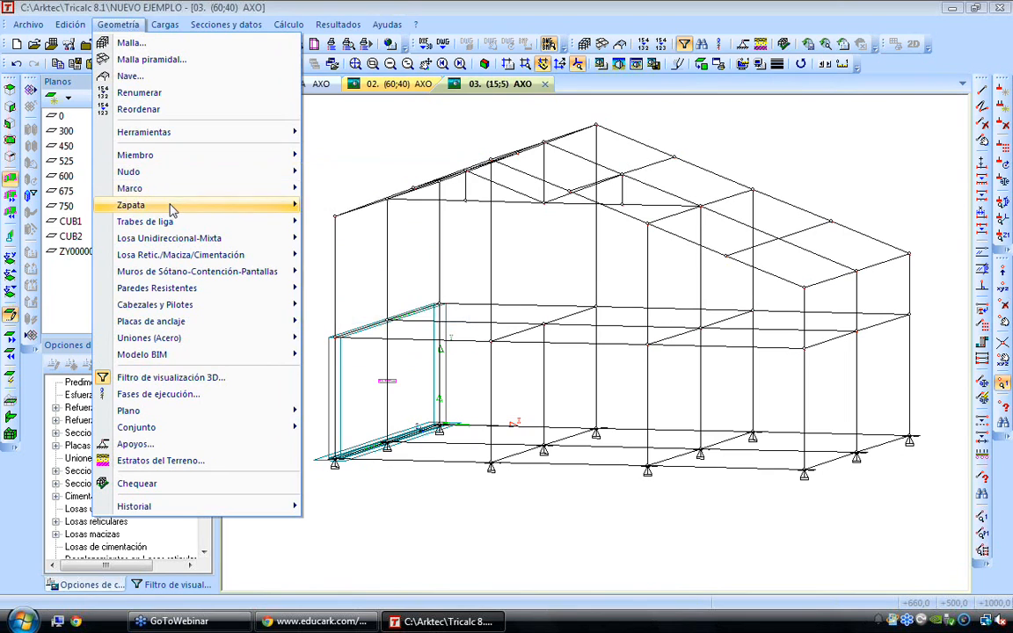
pyautogui.moveTo(149, 204)
pyautogui.click(361, 209)
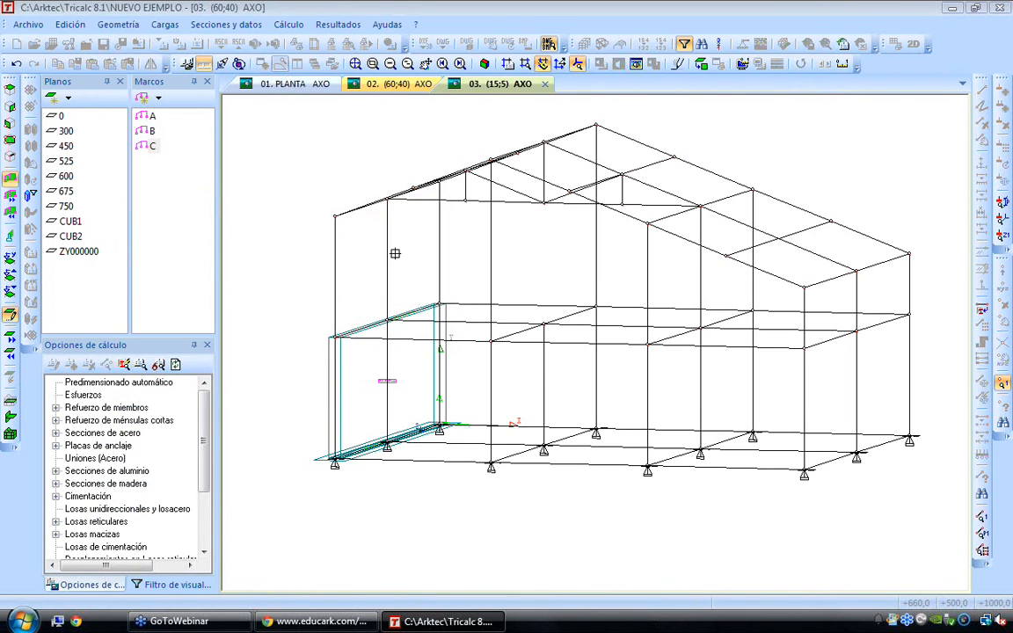
pyautogui.click(462, 406)
pyautogui.click(933, 515)
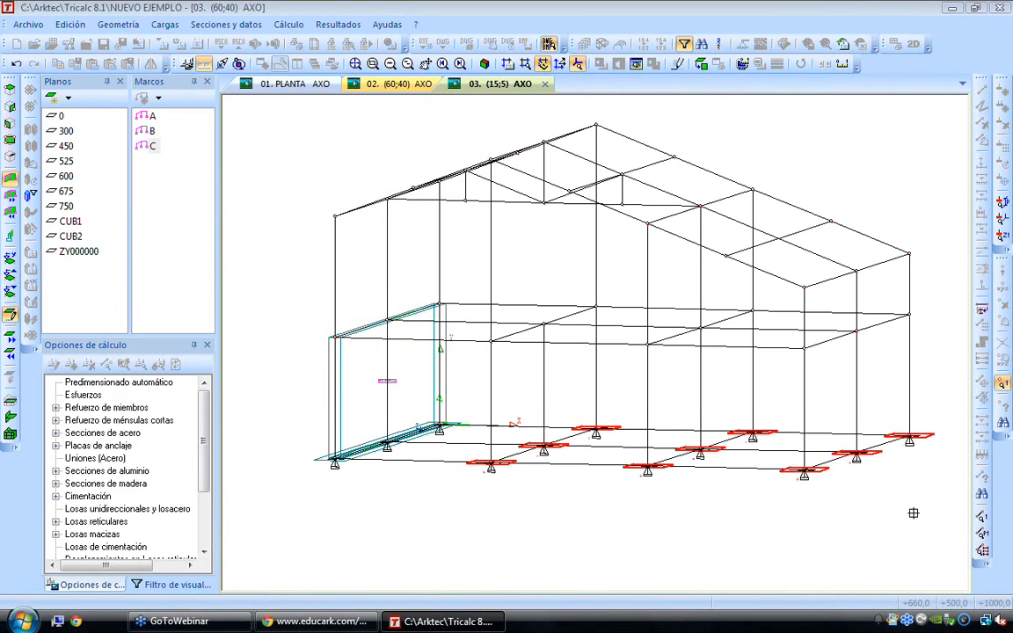
# Assign tie beams to all the ground-level members by enclosing the building's base in a window
pyautogui.click(118, 25)
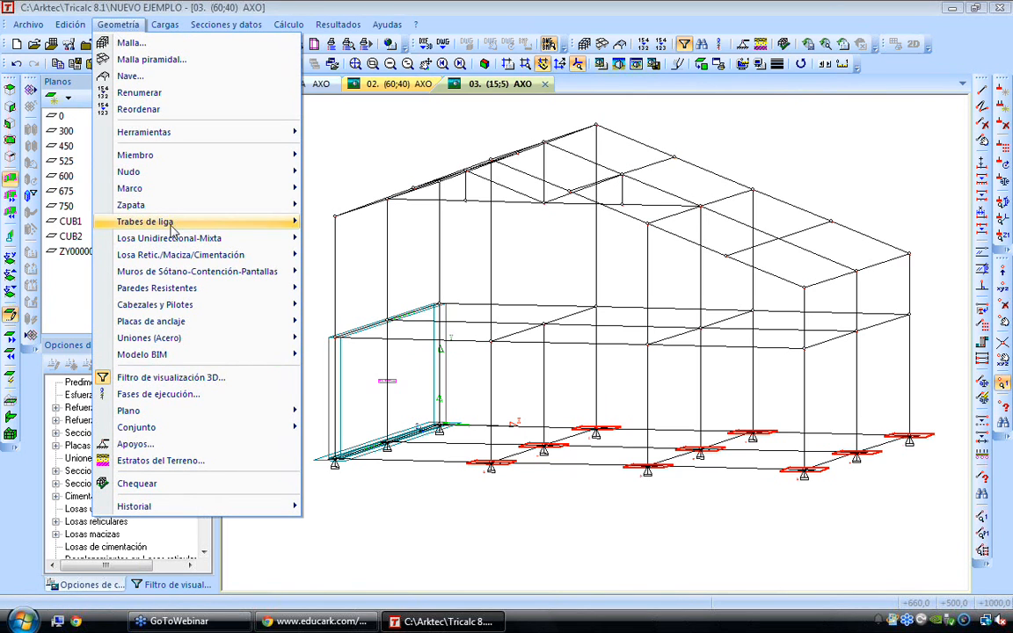
pyautogui.moveTo(158, 221)
pyautogui.click(358, 300)
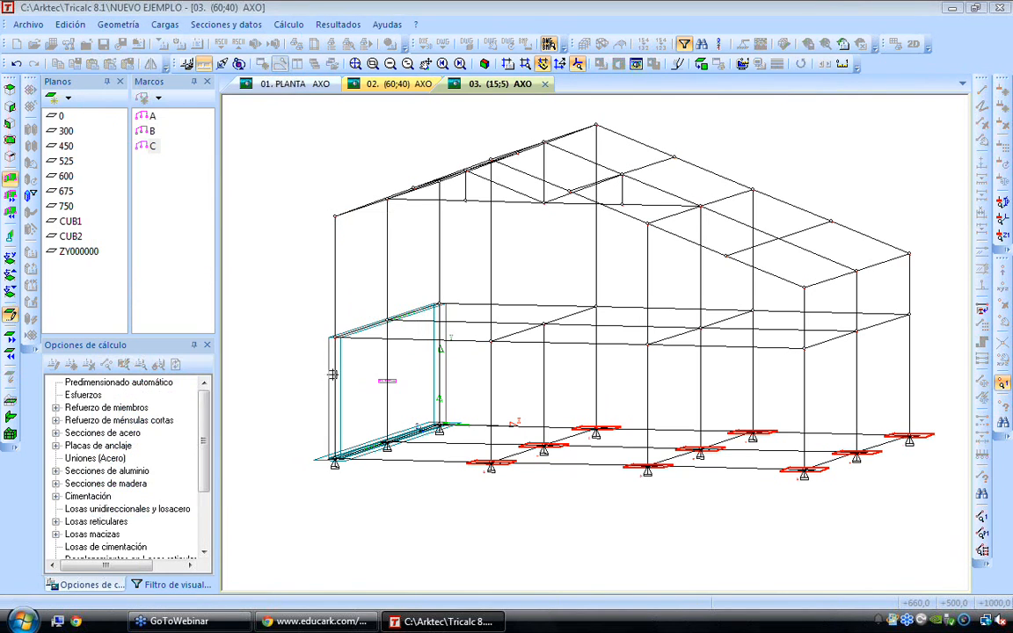
pyautogui.click(273, 345)
pyautogui.click(942, 518)
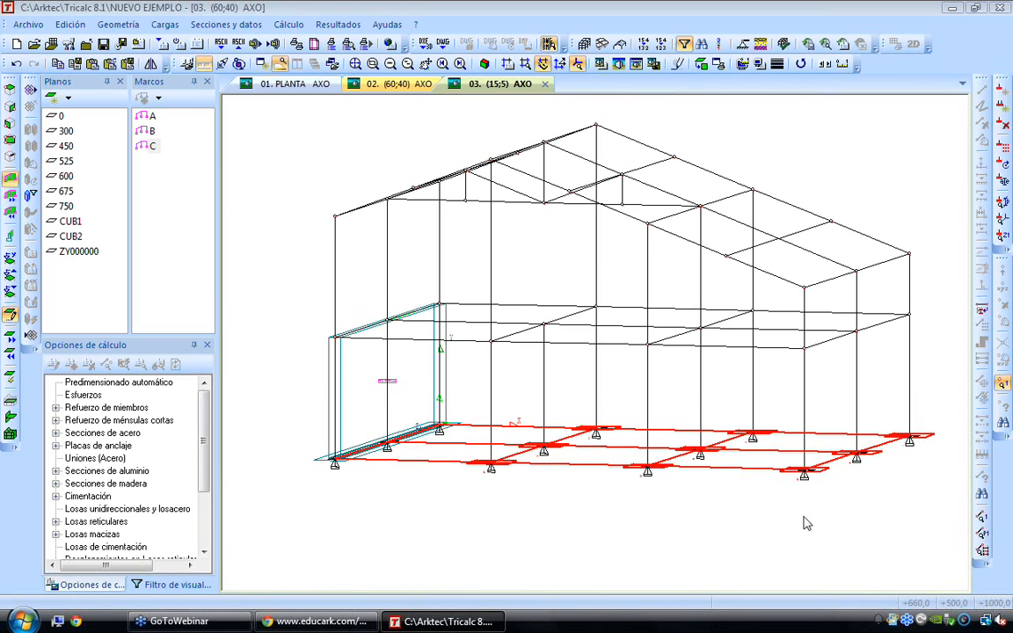
# Delete the two ground-level tie beams that run along the base of wall P1
pyautogui.press('Up')
pyautogui.press('Down')
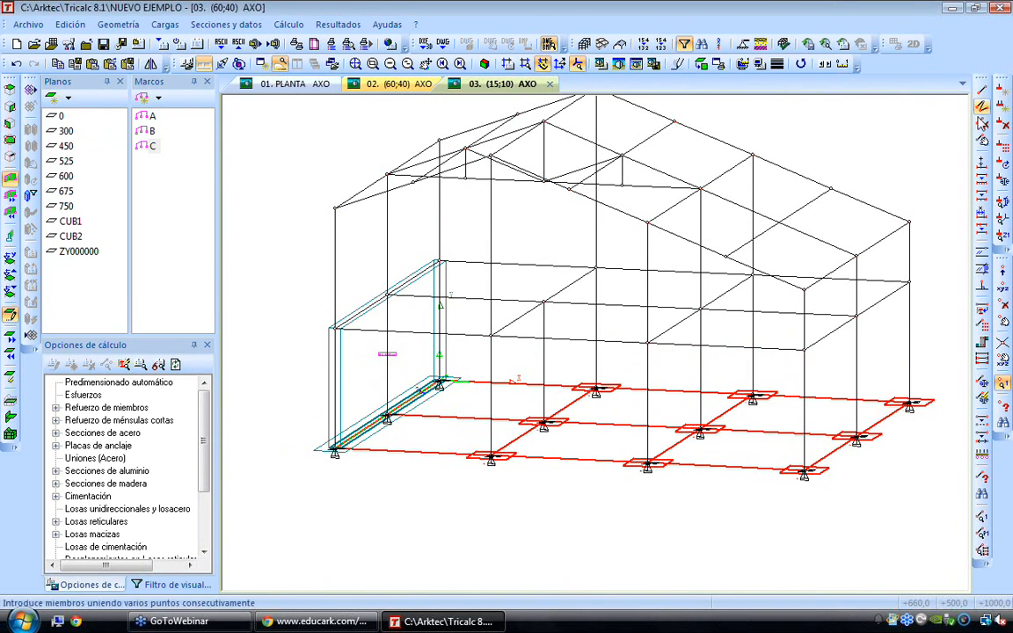
pyautogui.click(980, 109)
pyautogui.click(406, 399)
pyautogui.click(360, 435)
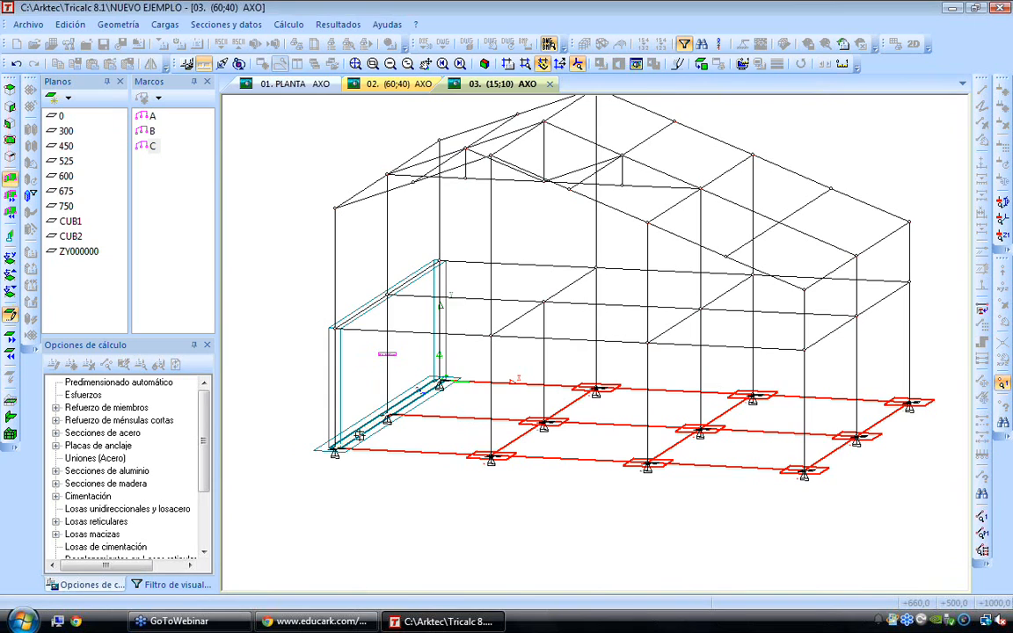
pyautogui.rightClick(319, 502)
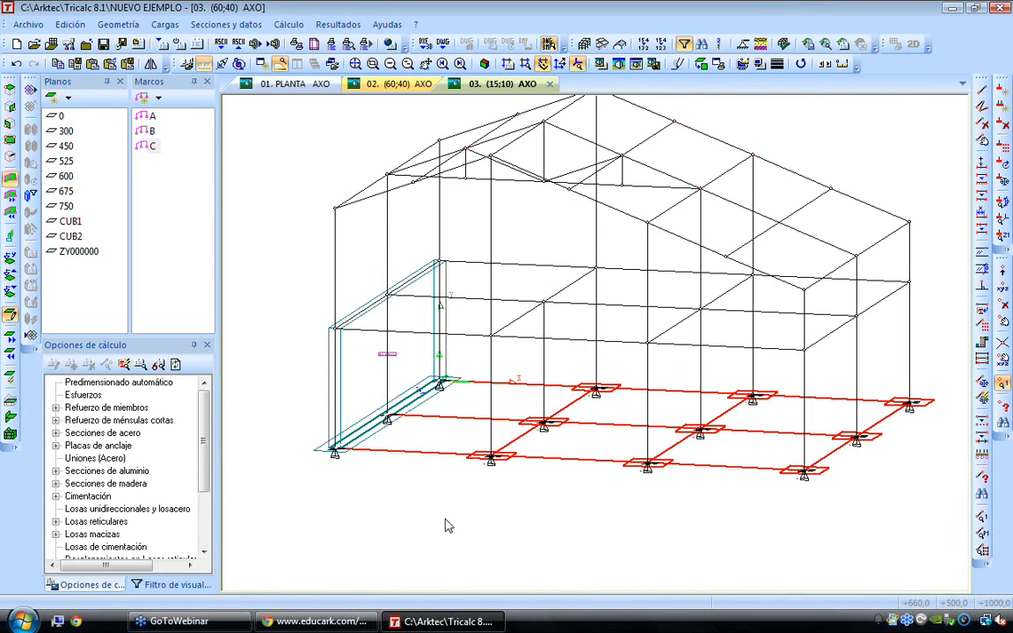
pyautogui.press('Left')
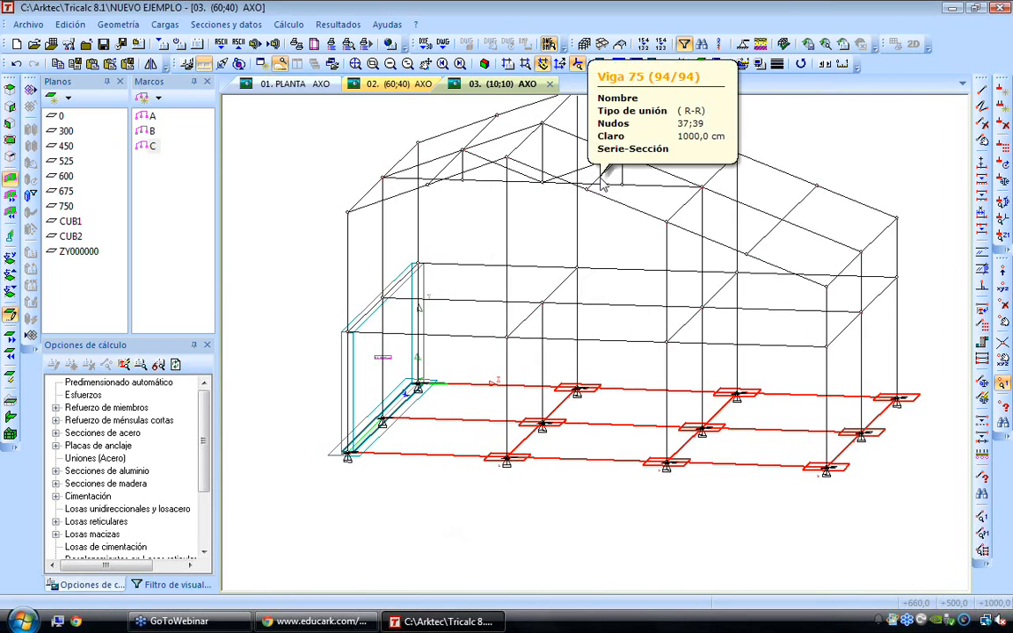
pyautogui.press('Up')
pyautogui.press('Up')
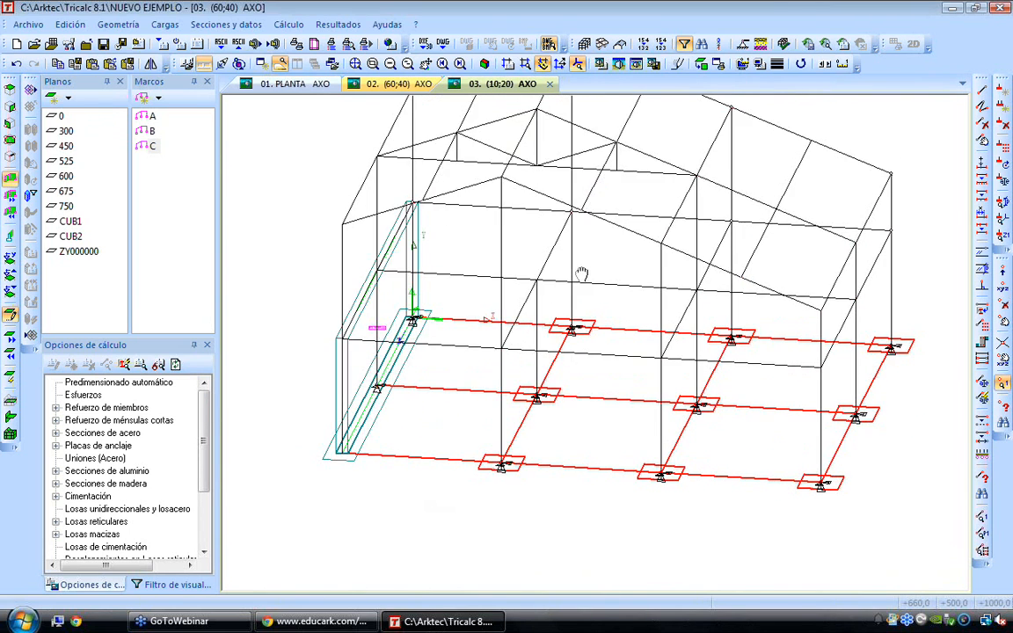
pyautogui.moveTo(567, 280)
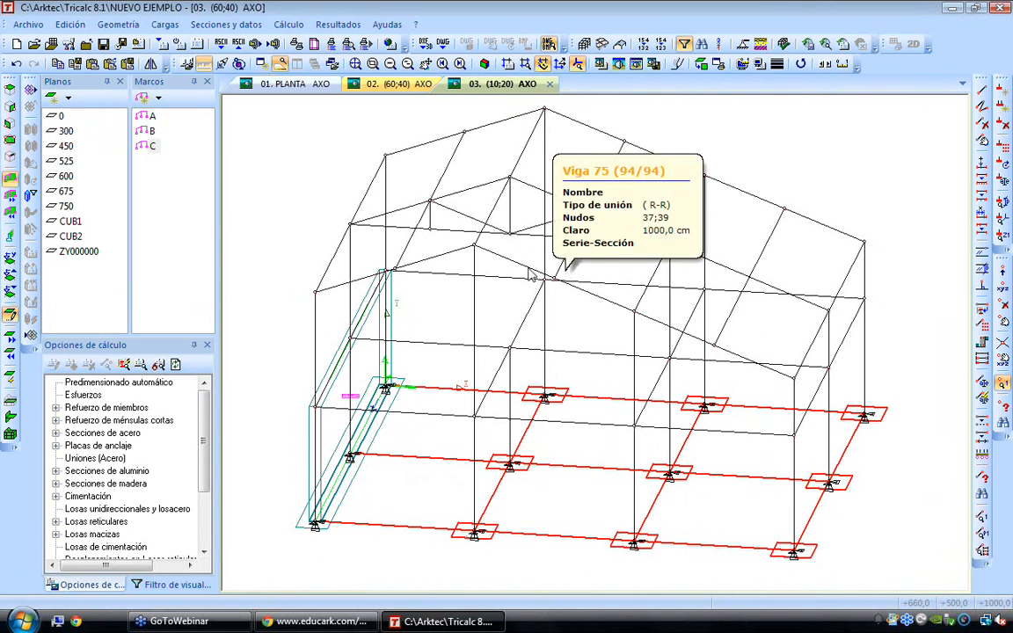
pyautogui.click(118, 24)
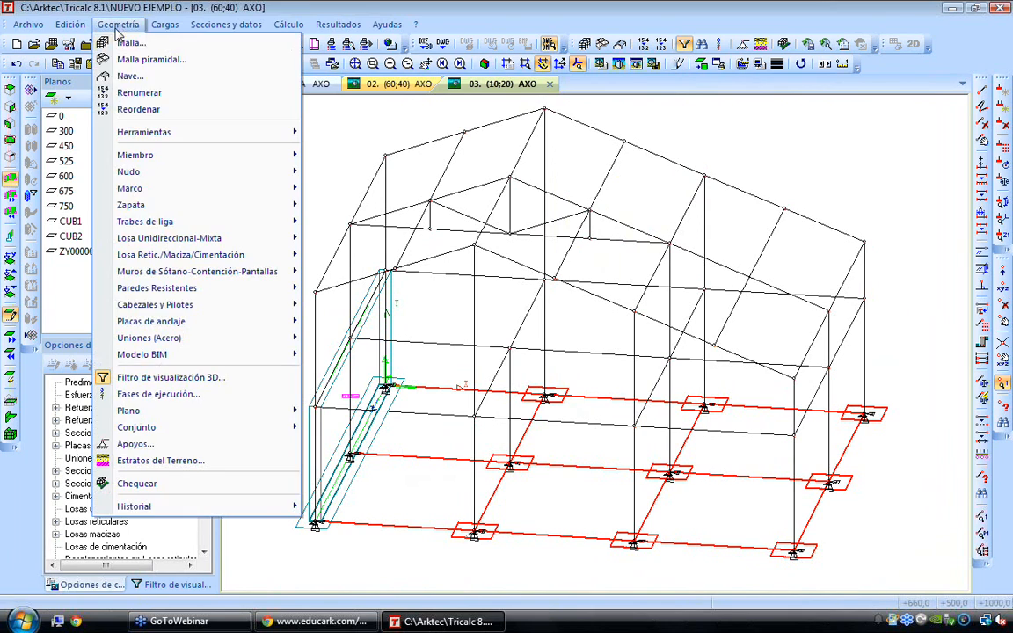
pyautogui.click(513, 167)
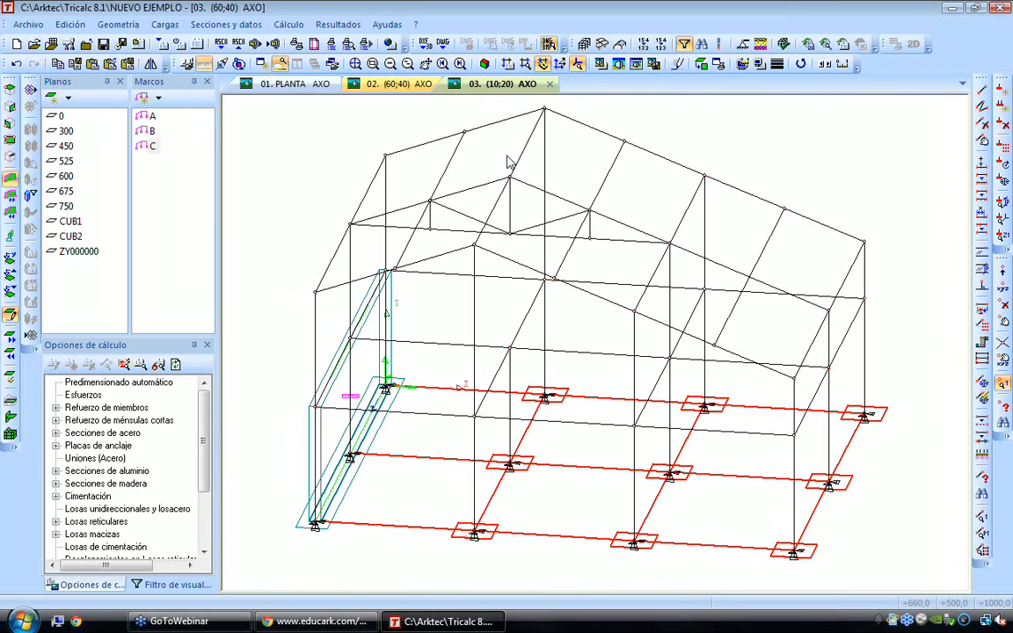
# Activate plane 300 and introduce a one-way slab over the full end bay farthest from wall P1, spanning parallel to that wall, calculating its member loads
pyautogui.doubleClick(67, 132)
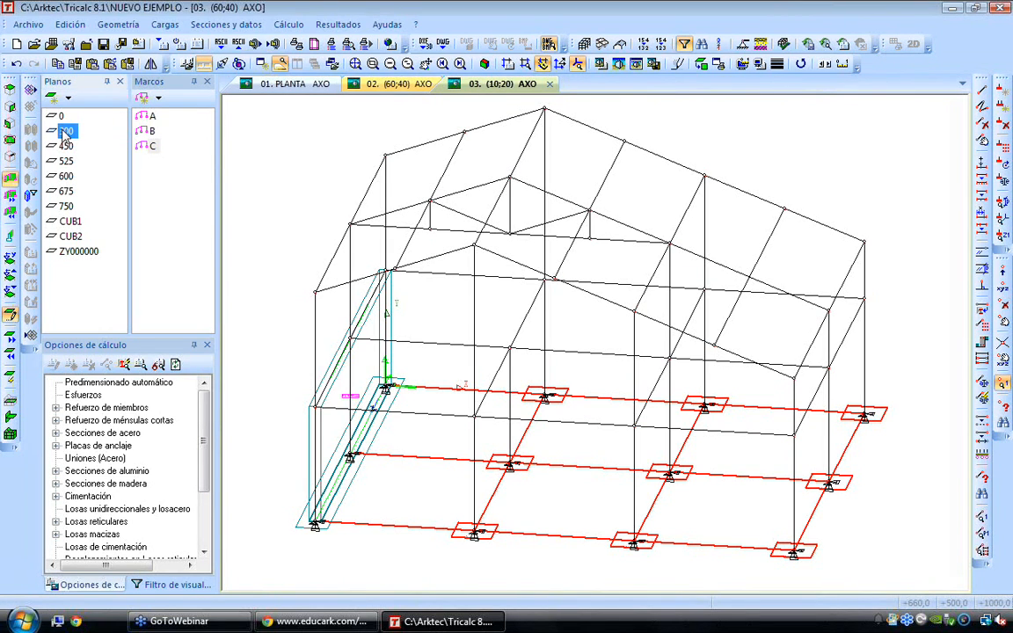
pyautogui.click(123, 24)
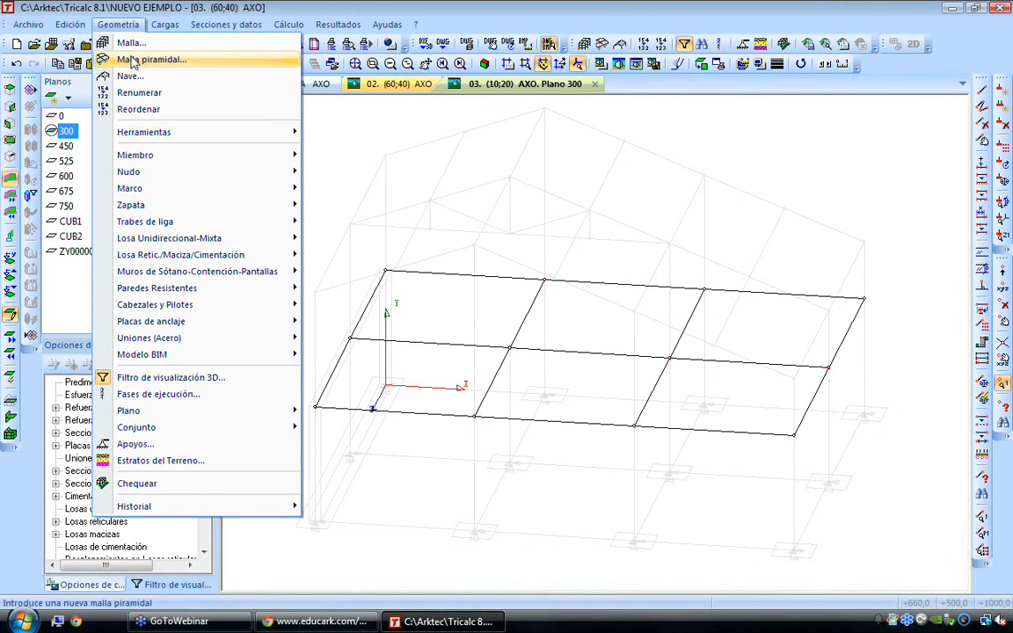
pyautogui.moveTo(161, 242)
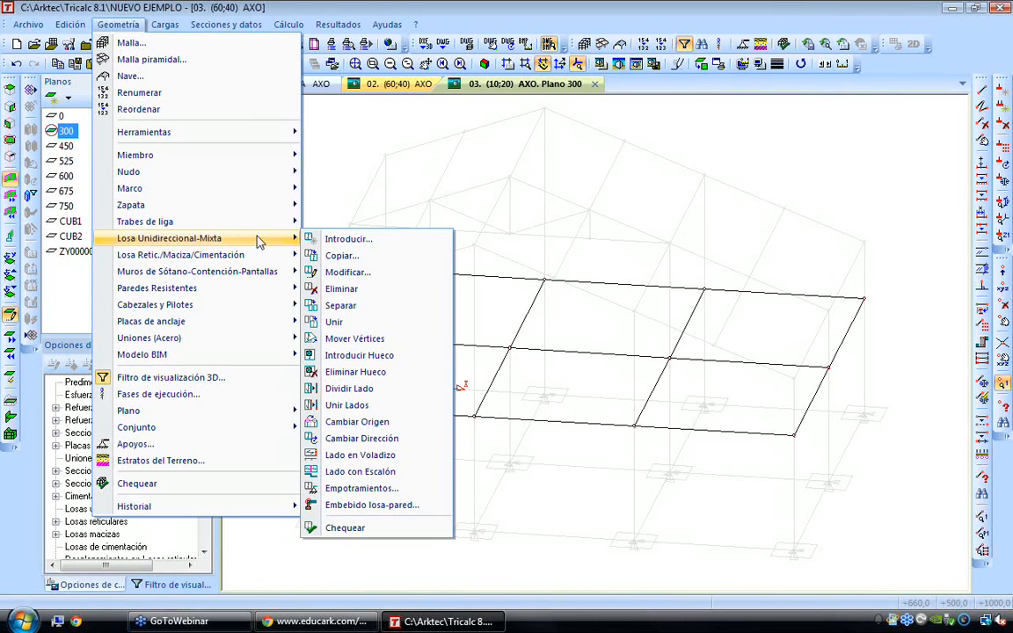
pyautogui.click(352, 239)
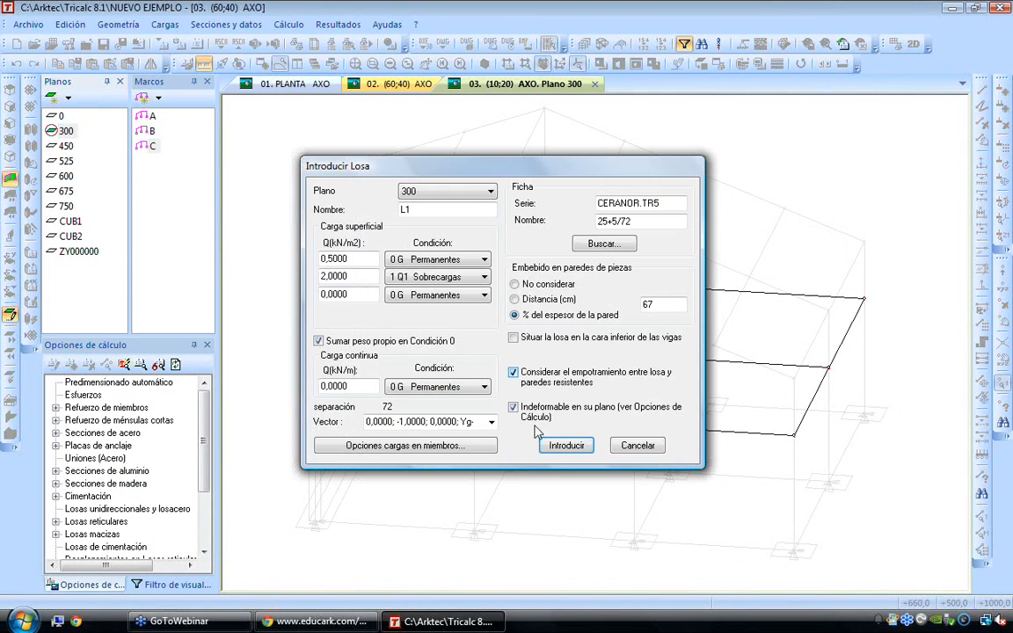
pyautogui.click(565, 445)
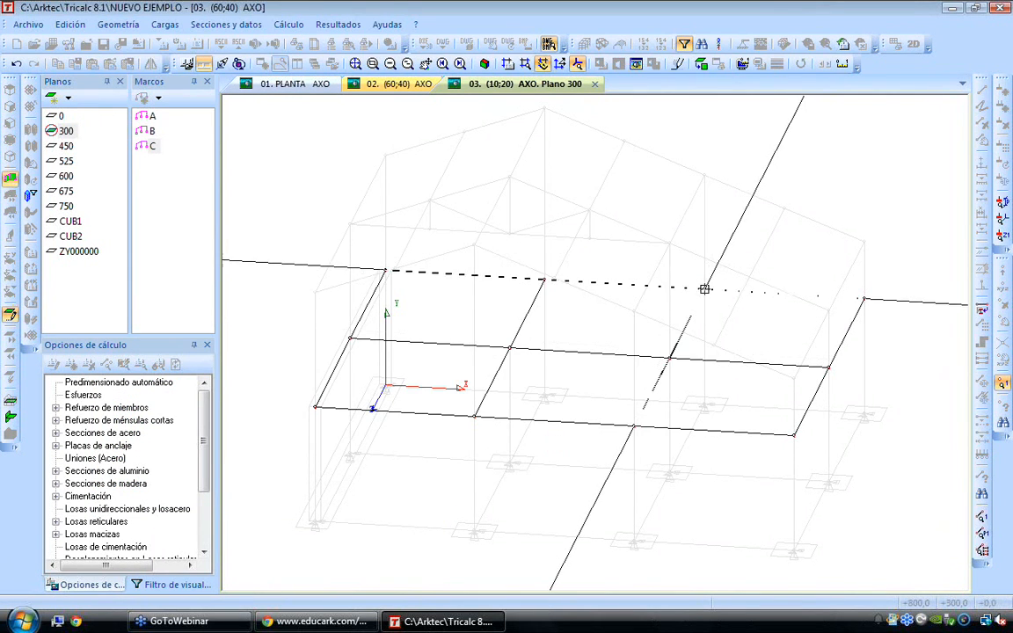
pyautogui.click(864, 297)
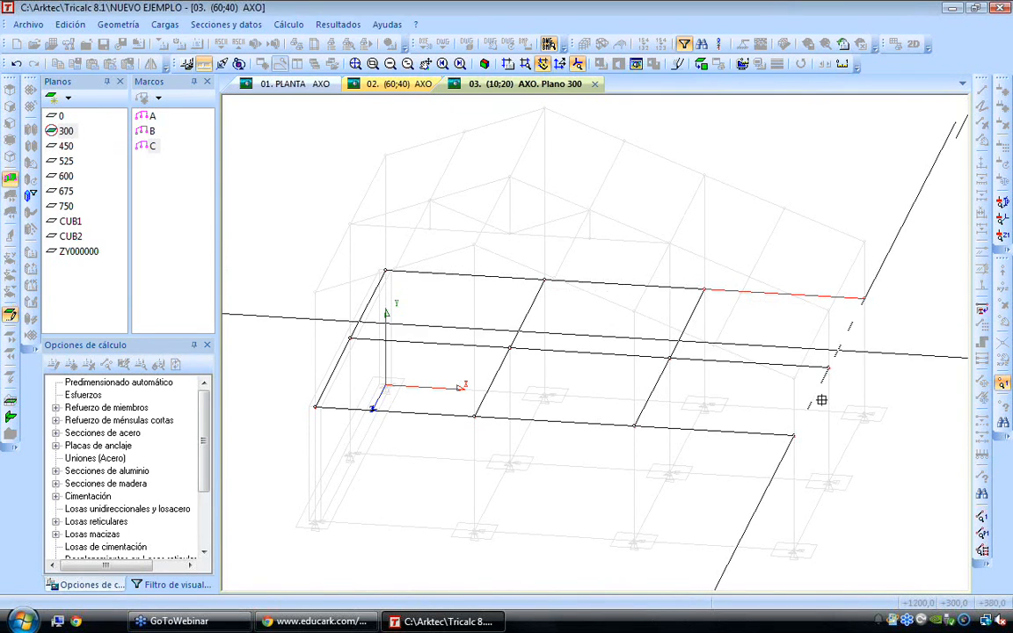
pyautogui.click(793, 435)
pyautogui.click(633, 426)
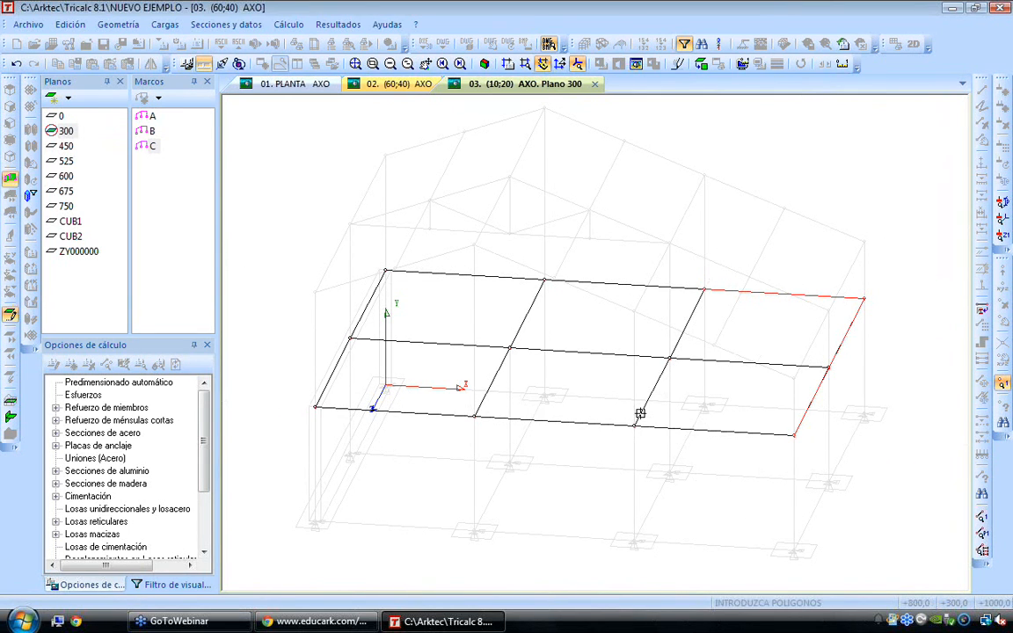
pyautogui.click(705, 289)
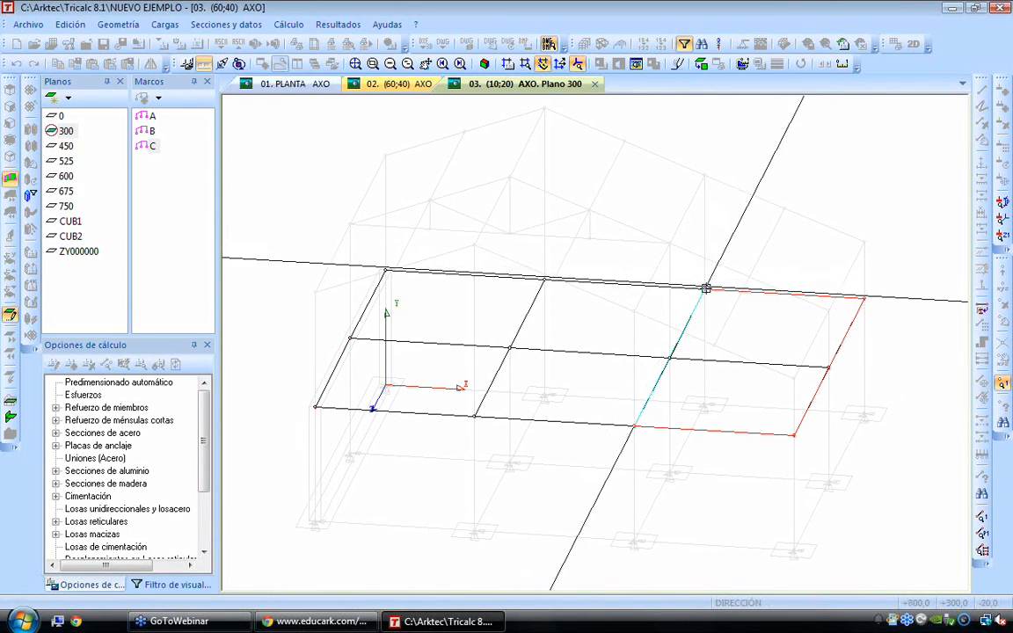
pyautogui.click(668, 356)
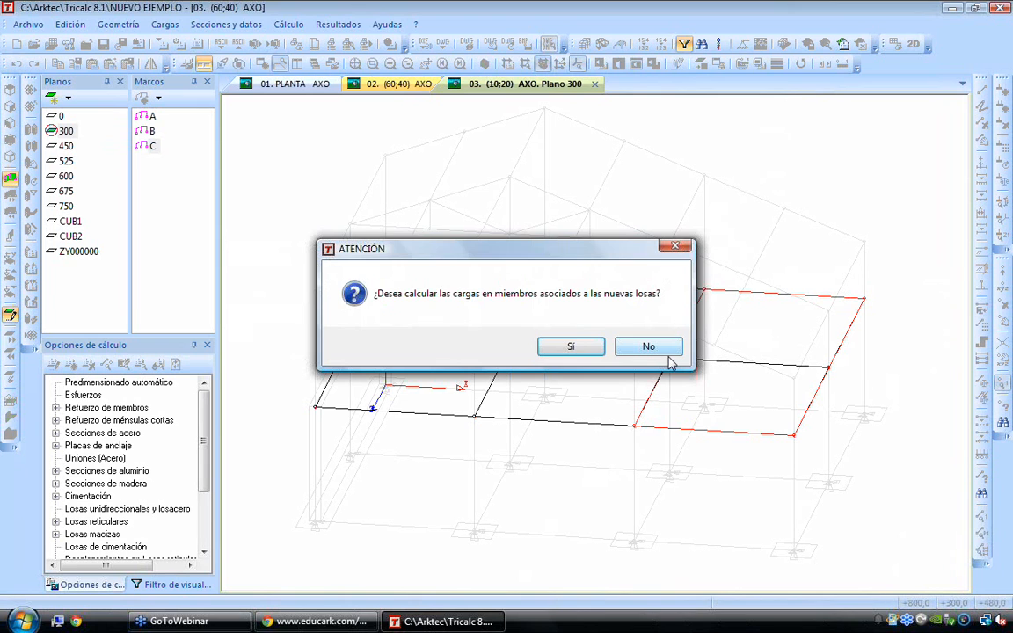
pyautogui.click(572, 344)
pyautogui.click(636, 446)
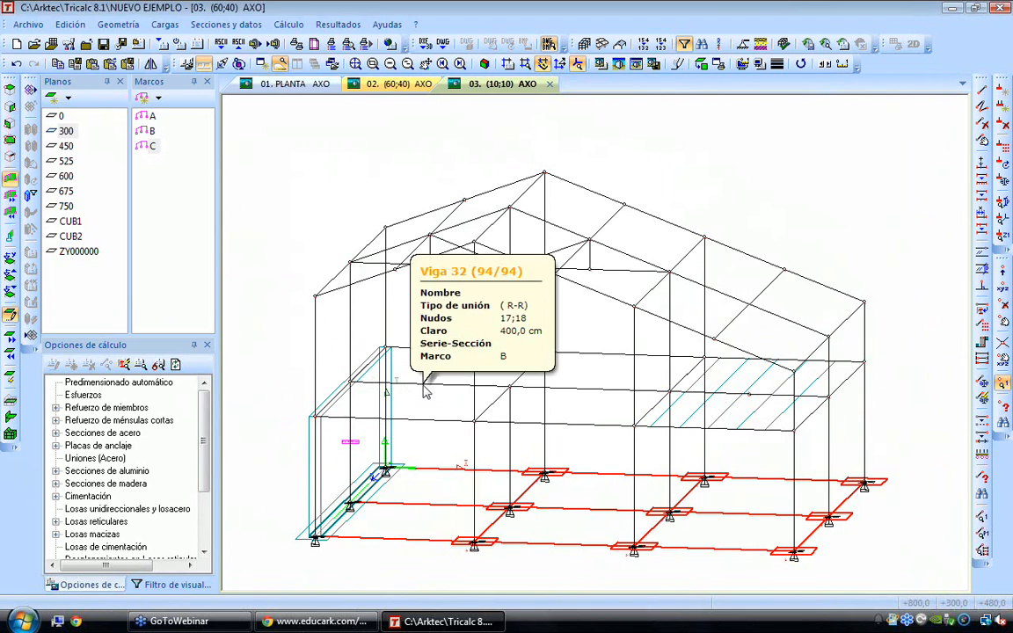
# Display the structure's loads and examine those applied to the beams around the new slab
pyautogui.scroll(2, 423, 385)
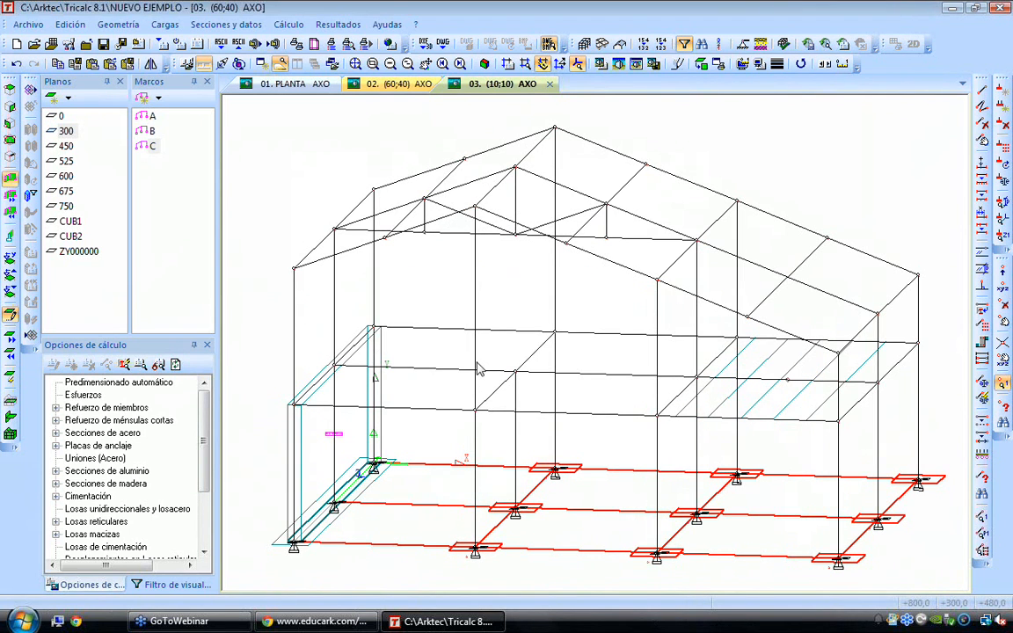
pyautogui.press('F7')
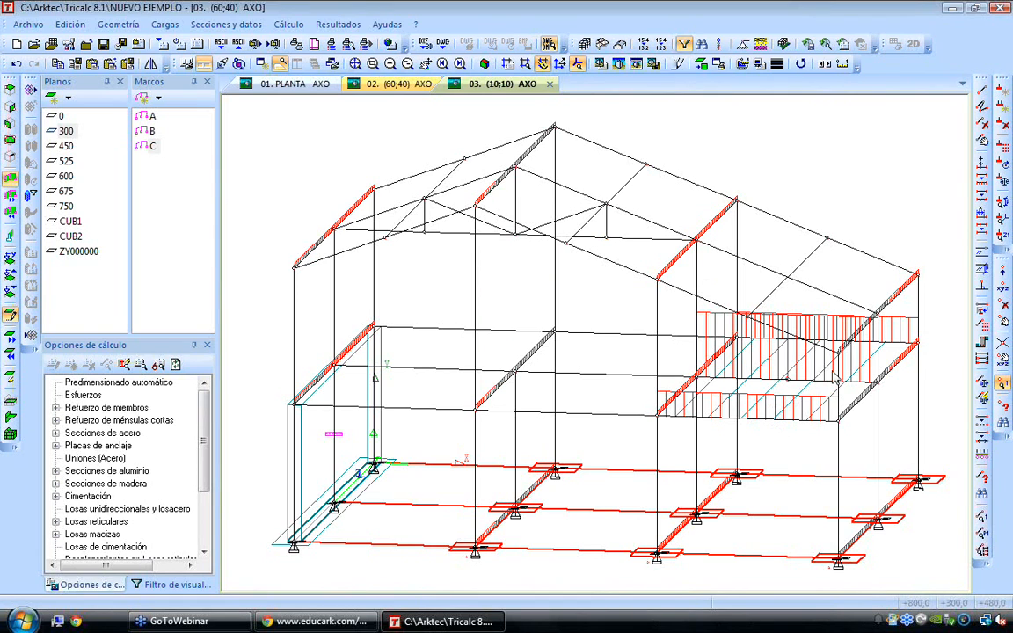
pyautogui.scroll(1, 826, 371)
pyautogui.scroll(-2, 827, 368)
pyautogui.scroll(1, 798, 360)
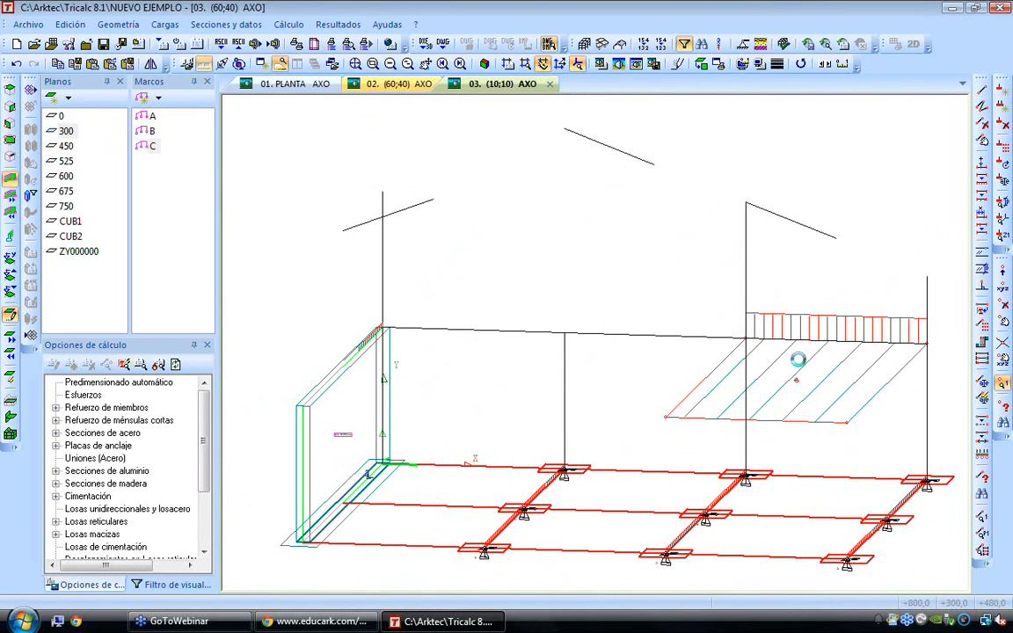
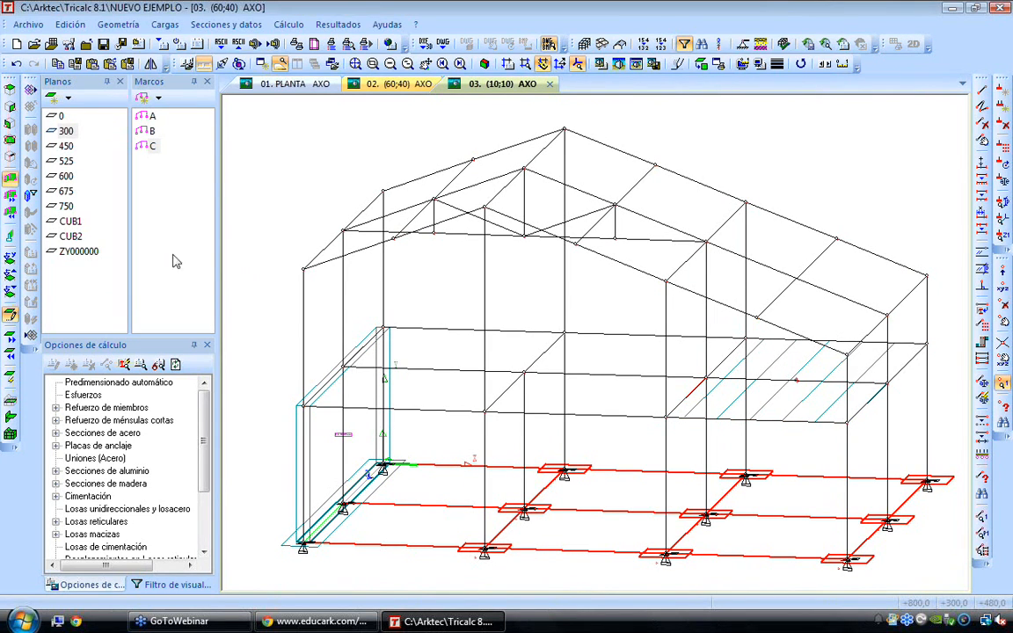
# Activate the inclined roof plane CUB2 and display the Cargas toolbar docked with the other toolbars
pyautogui.doubleClick(71, 236)
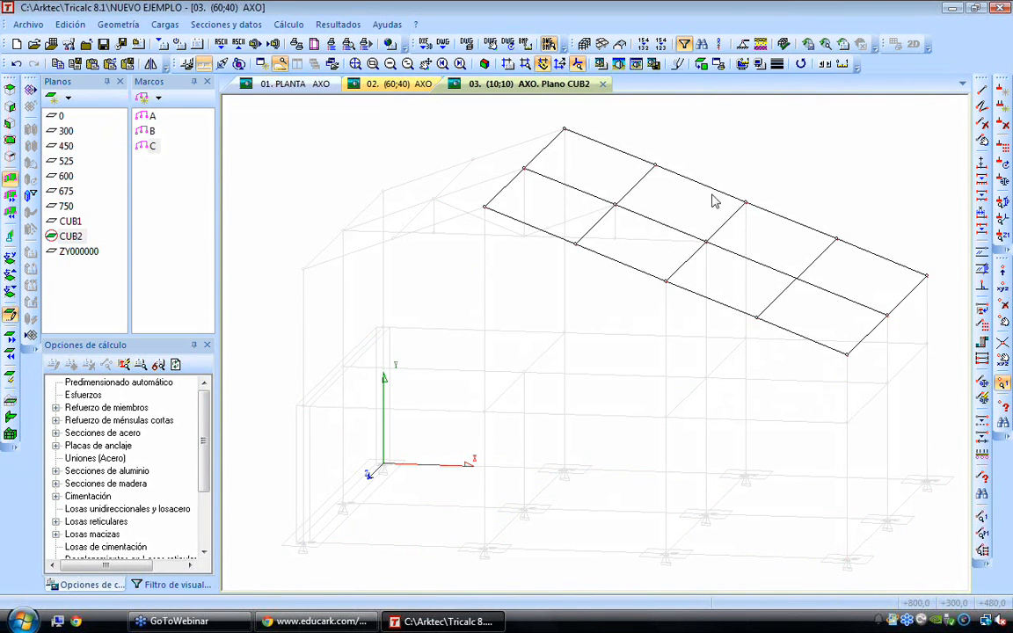
pyautogui.press('Up')
pyautogui.press('Up')
pyautogui.moveTo(716, 200); pyautogui.dragTo(601, 234, button='middle')
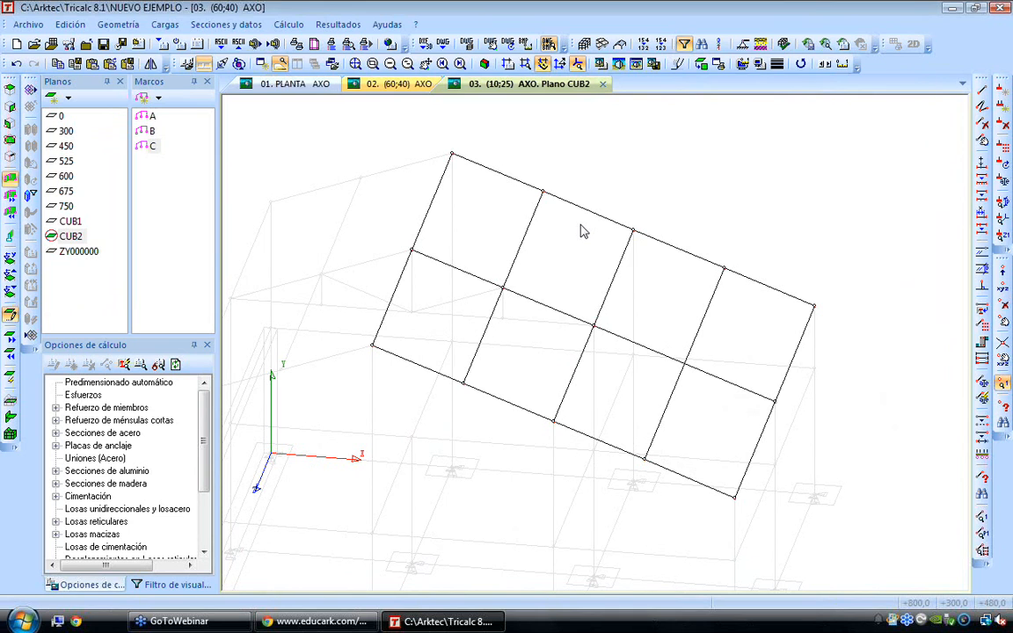
pyautogui.rightClick(427, 66)
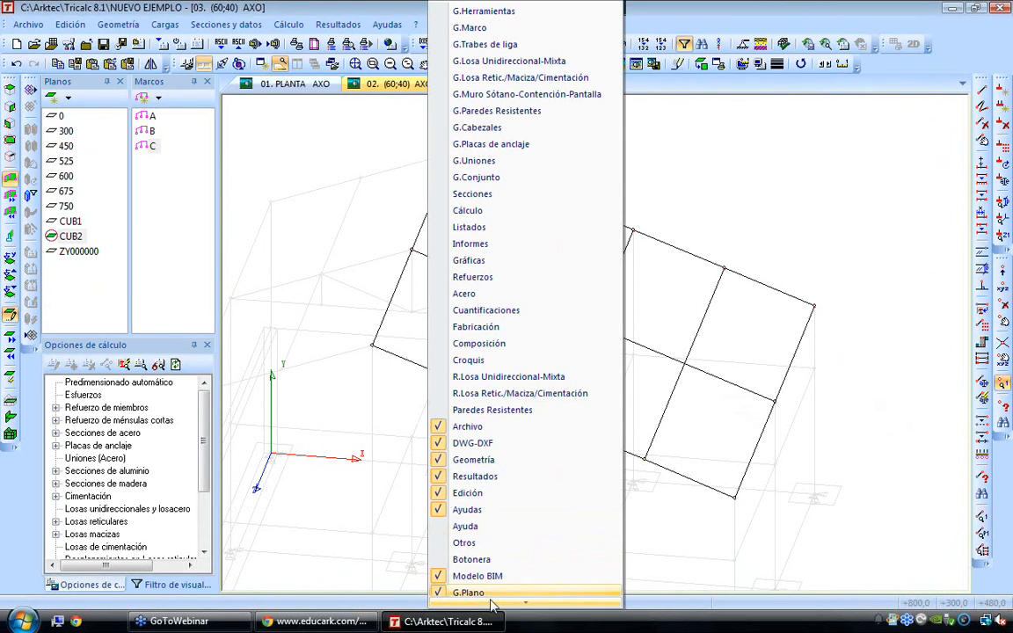
pyautogui.scroll(-3, 493, 607)
pyautogui.click(492, 567)
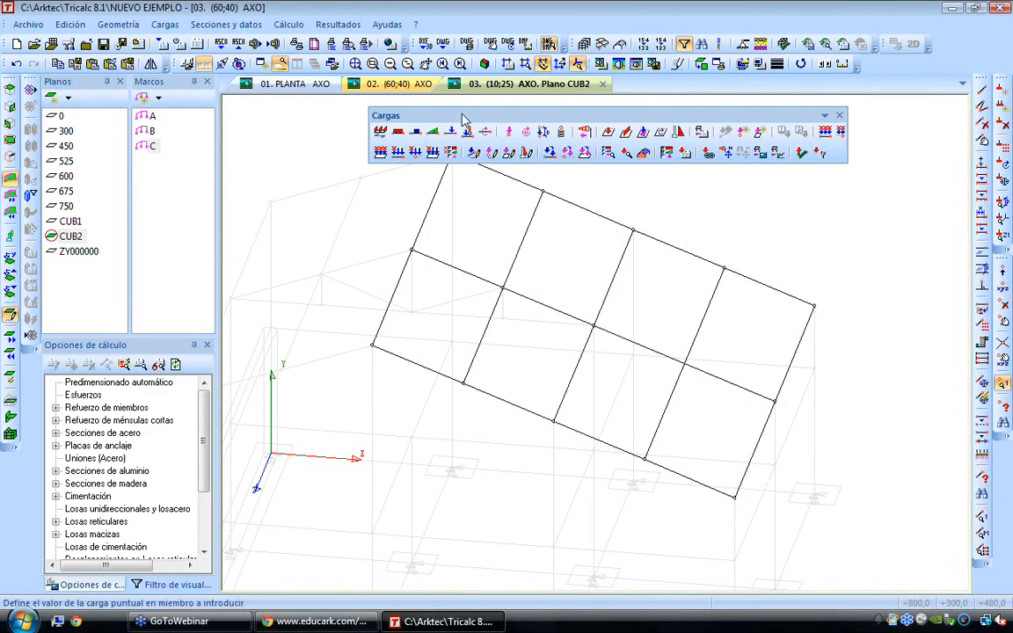
pyautogui.moveTo(465, 119); pyautogui.dragTo(17, 66)
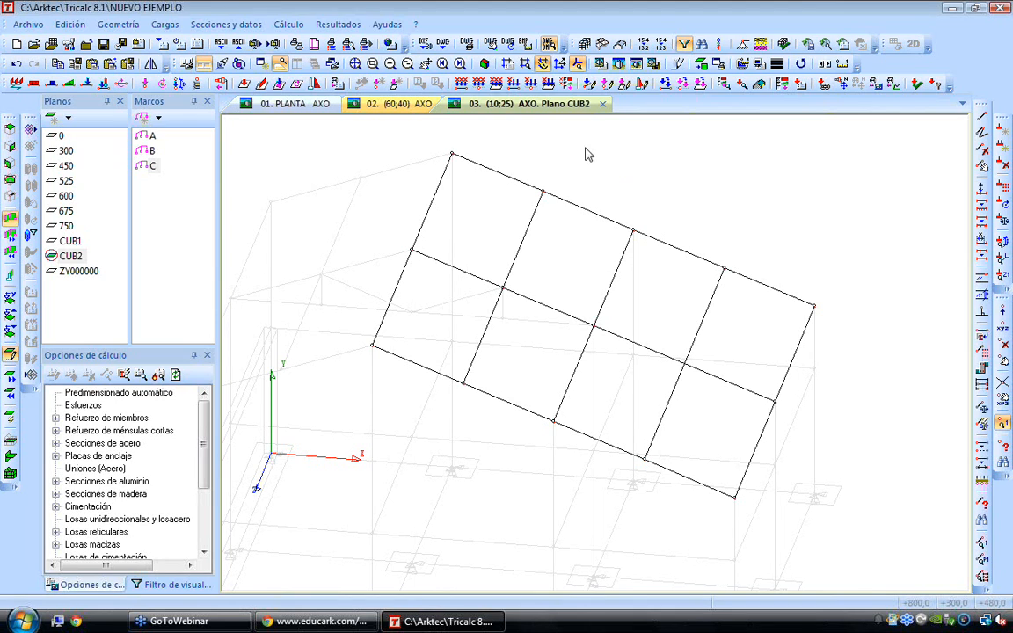
# Try a 15 kN/ml continuous load in condition Q1 Sobrecargas on CUB2's intermediate purlin line nearest the ridge, and undo it
pyautogui.click(33, 83)
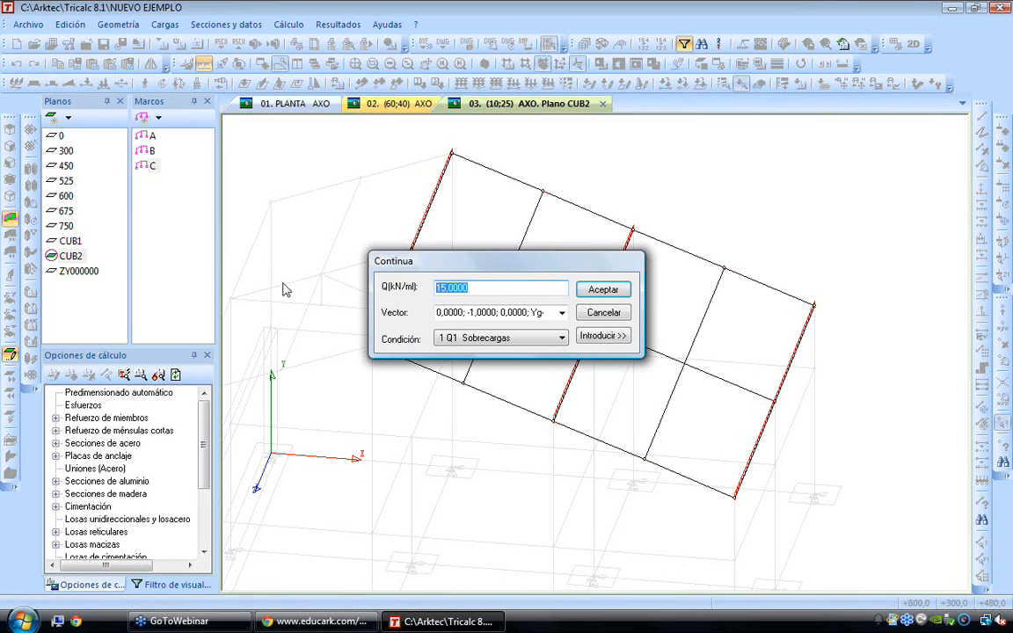
pyautogui.press('Return')
pyautogui.click(518, 247)
pyautogui.press('Right')
pyautogui.press('Right')
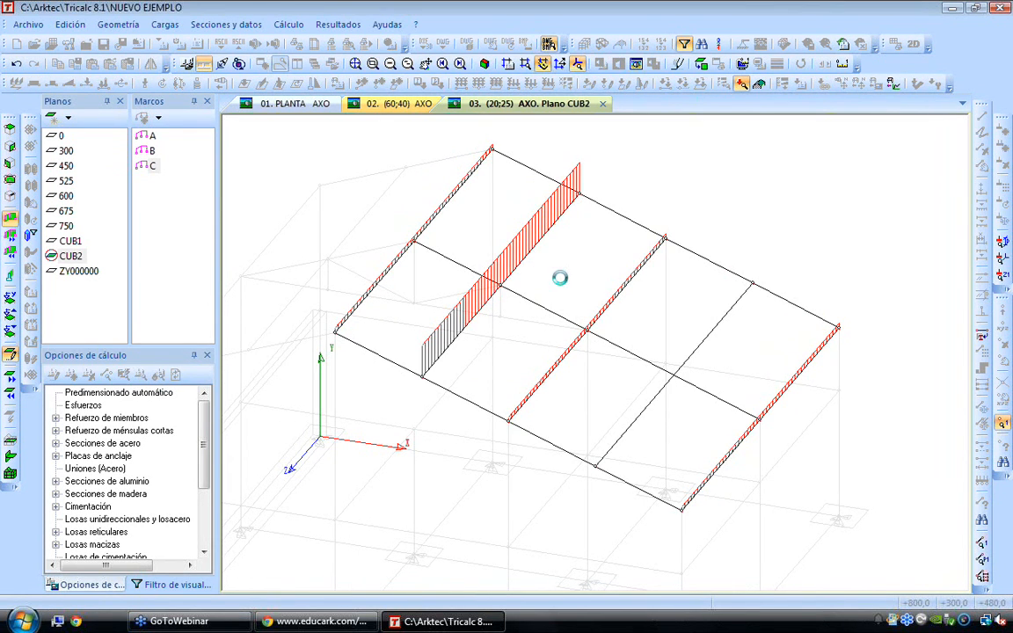
pyautogui.press('Escape')
pyautogui.click(17, 64)
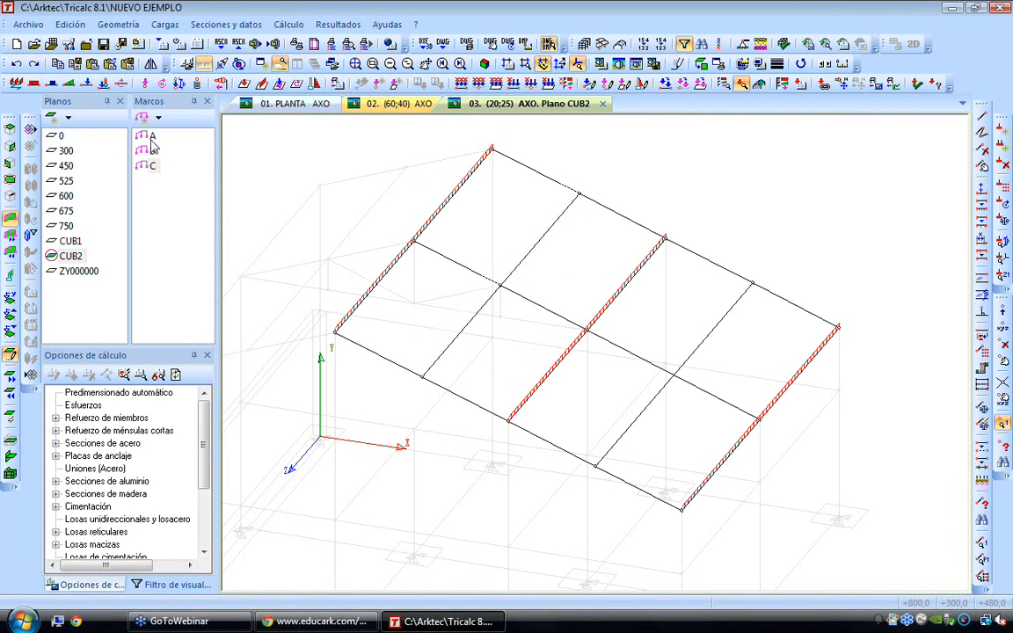
# Define a surface load of 0.2 kN/m² permanent and 1 kN/m² Sobrecargas, with Isostático distribution, as a load panel named CUB2
pyautogui.click(17, 83)
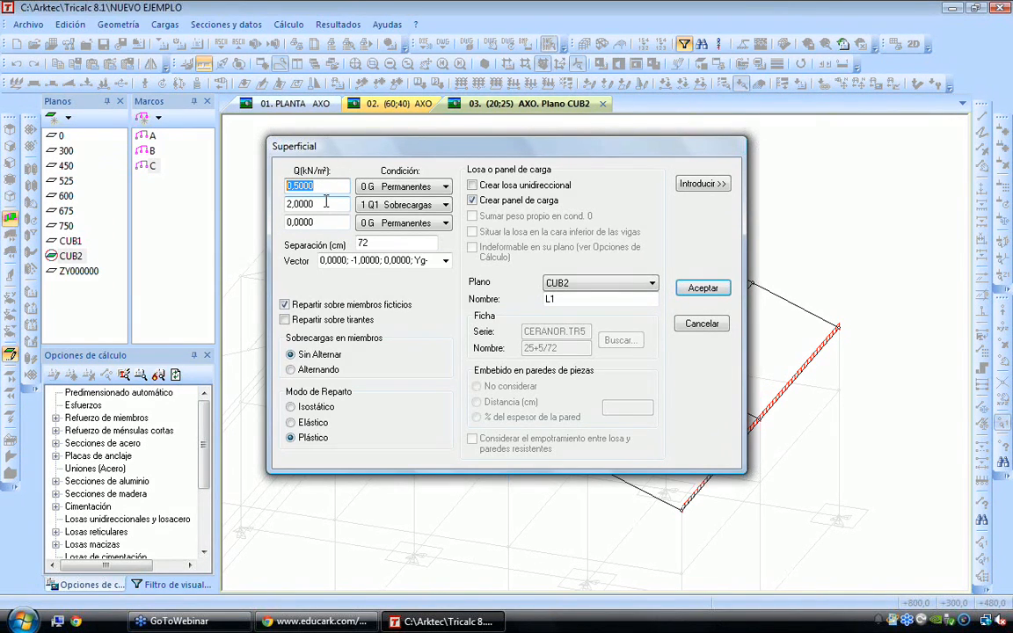
pyautogui.write('2')
pyautogui.press('Tab')
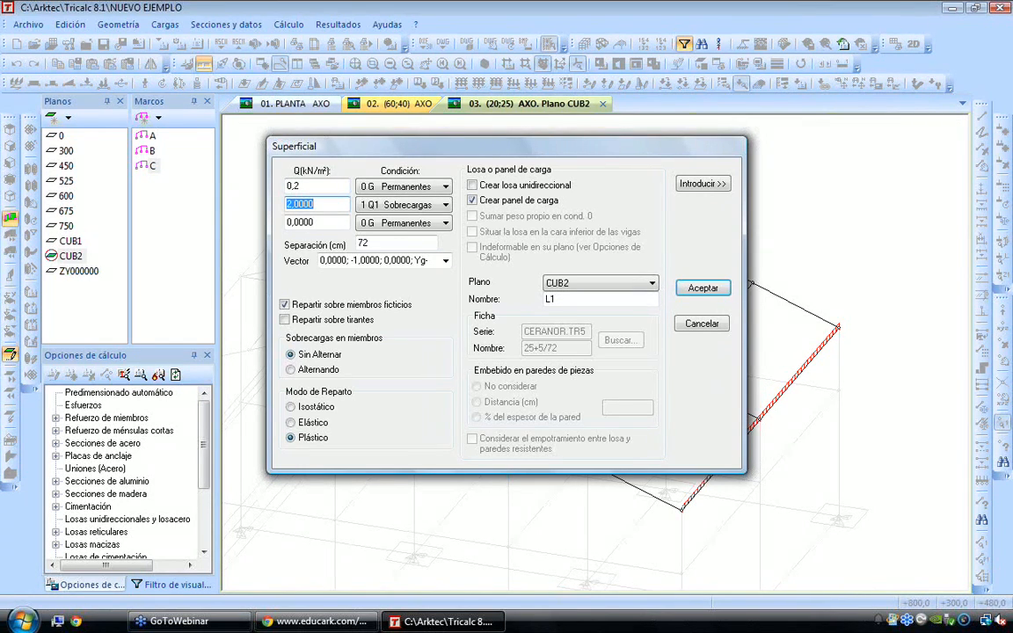
pyautogui.write('1')
pyautogui.press('Tab')
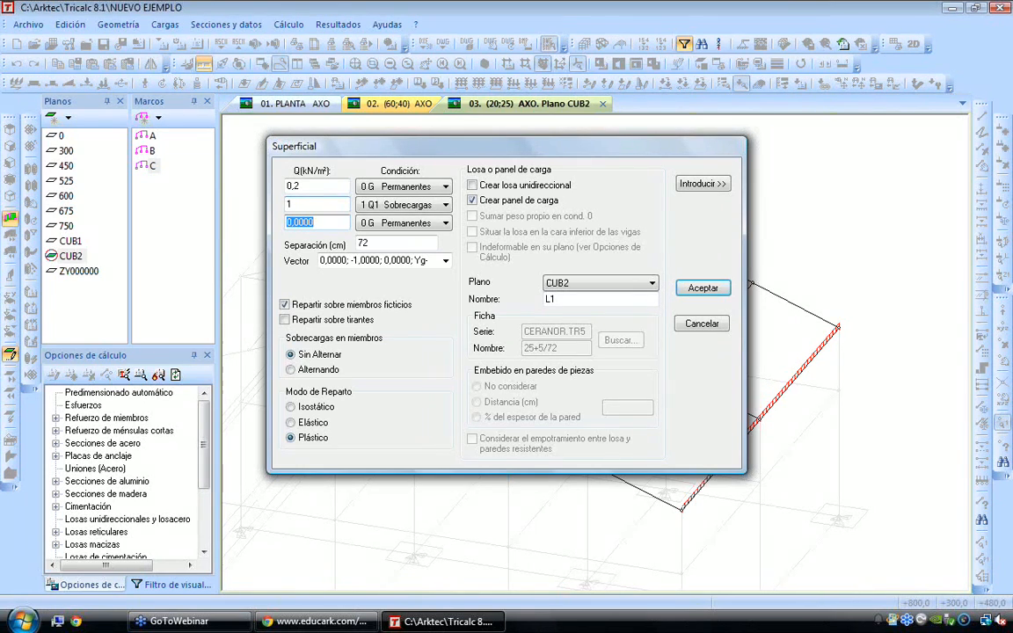
pyautogui.click(303, 407)
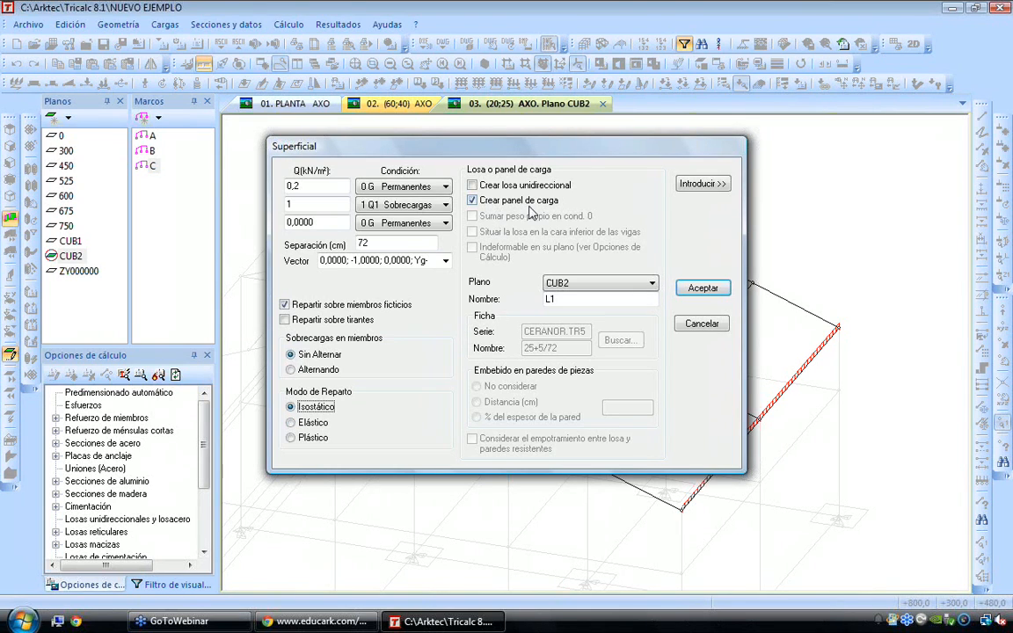
pyautogui.doubleClick(552, 299)
pyautogui.write('CUB2')
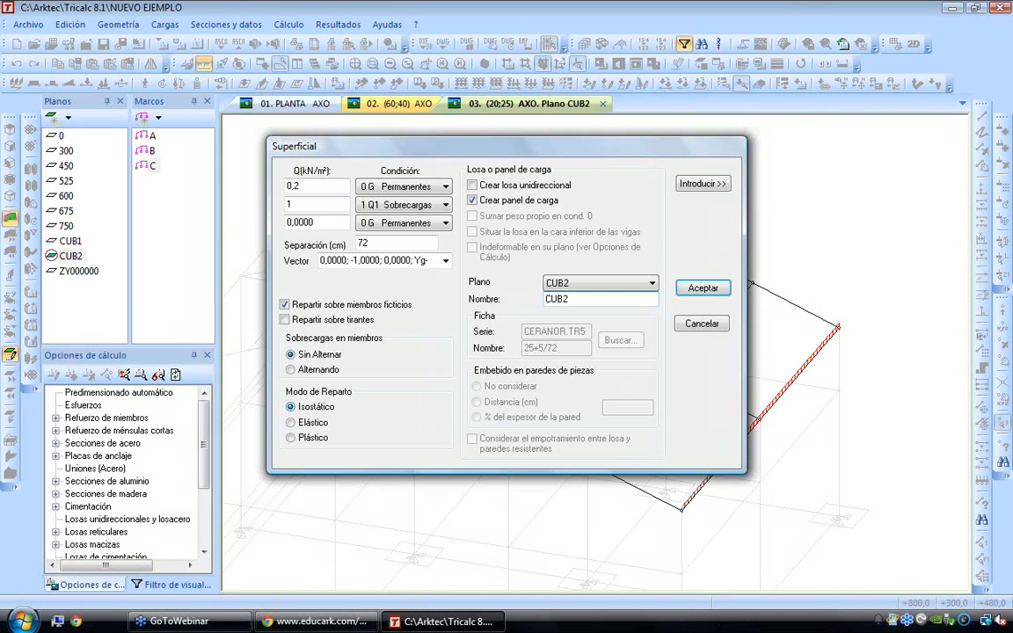
# Introduce the load panel over the full outline of roof plane CUB2, with its direction running down the slope from the ridge
pyautogui.click(702, 184)
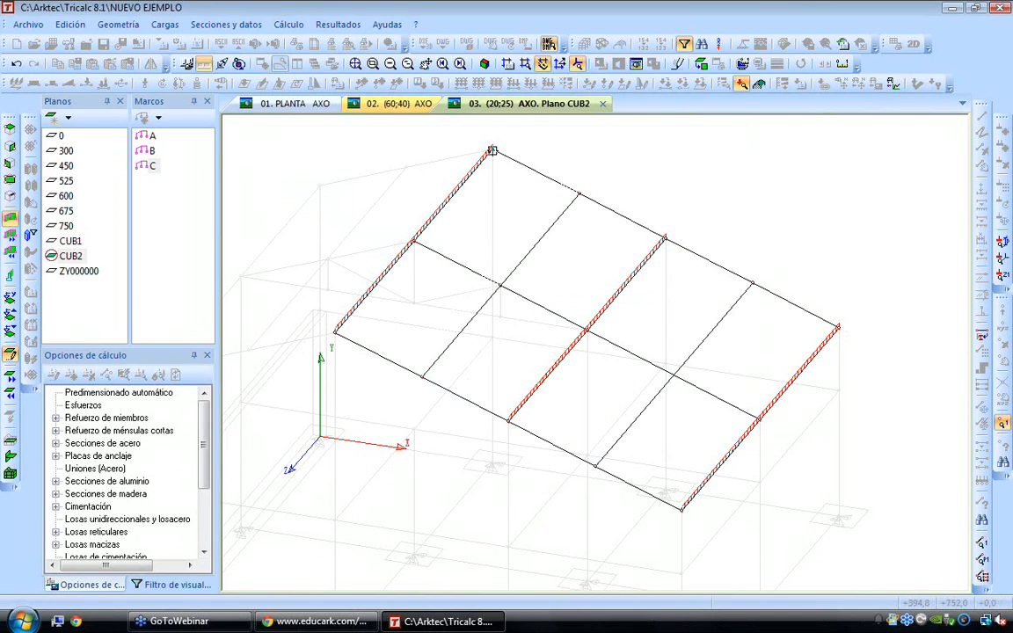
pyautogui.click(838, 328)
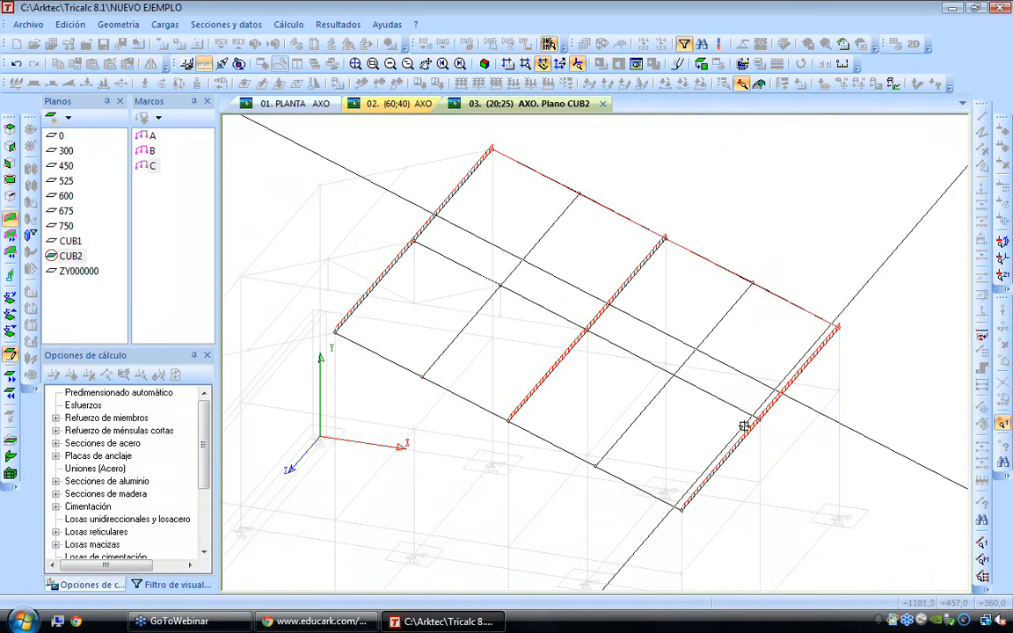
pyautogui.click(681, 506)
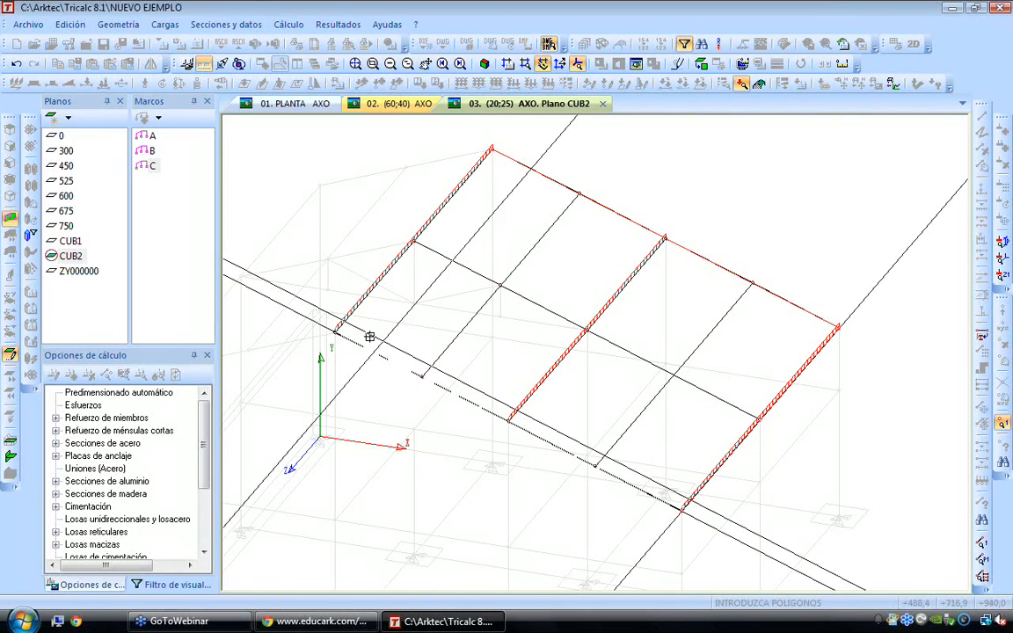
pyautogui.click(335, 328)
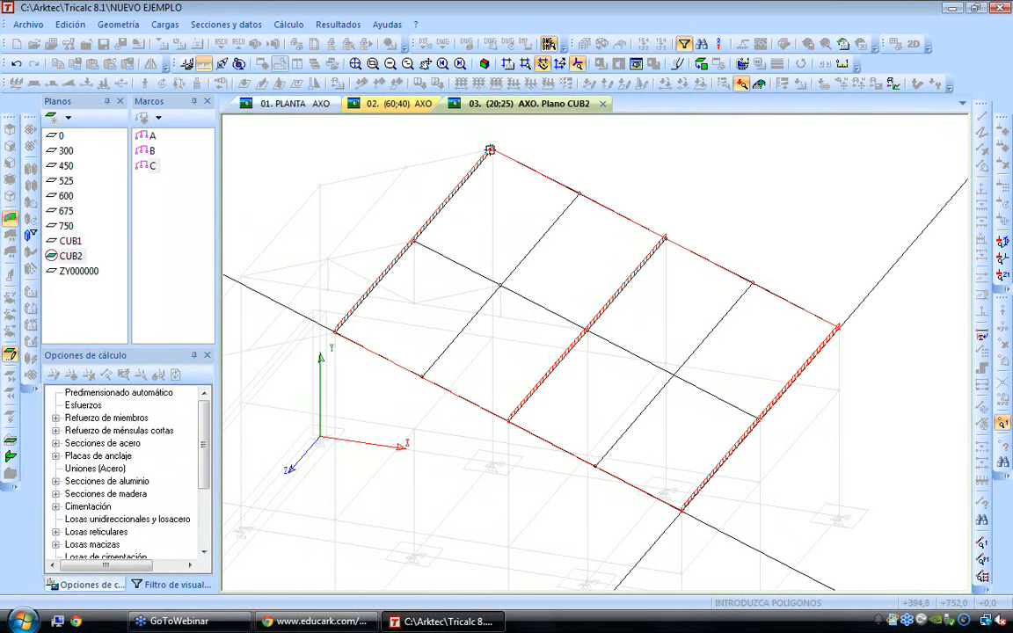
pyautogui.click(493, 155)
pyautogui.scroll(-1, 541, 199)
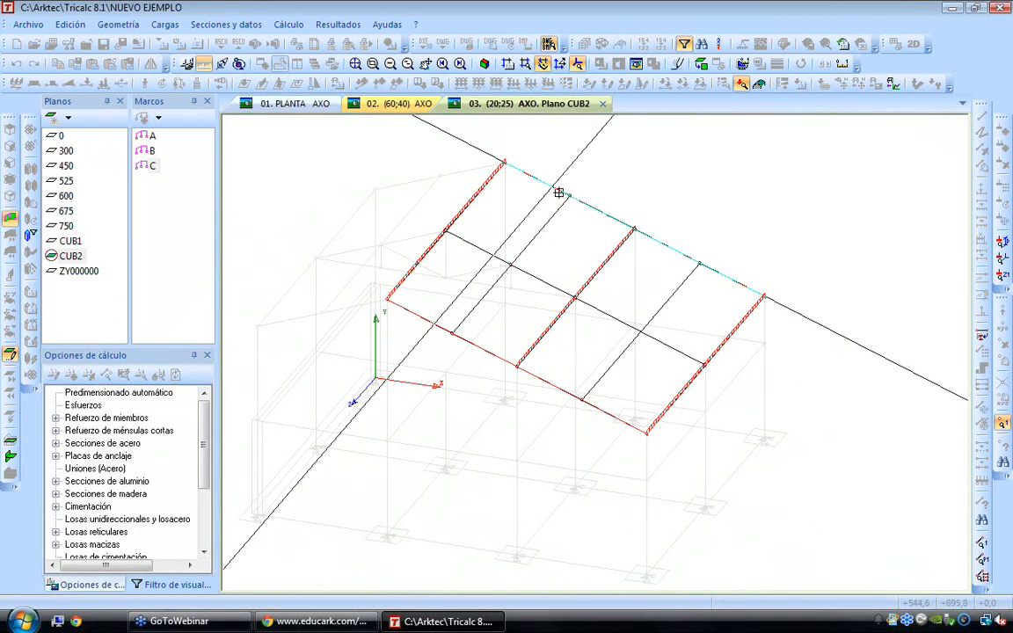
pyautogui.click(635, 230)
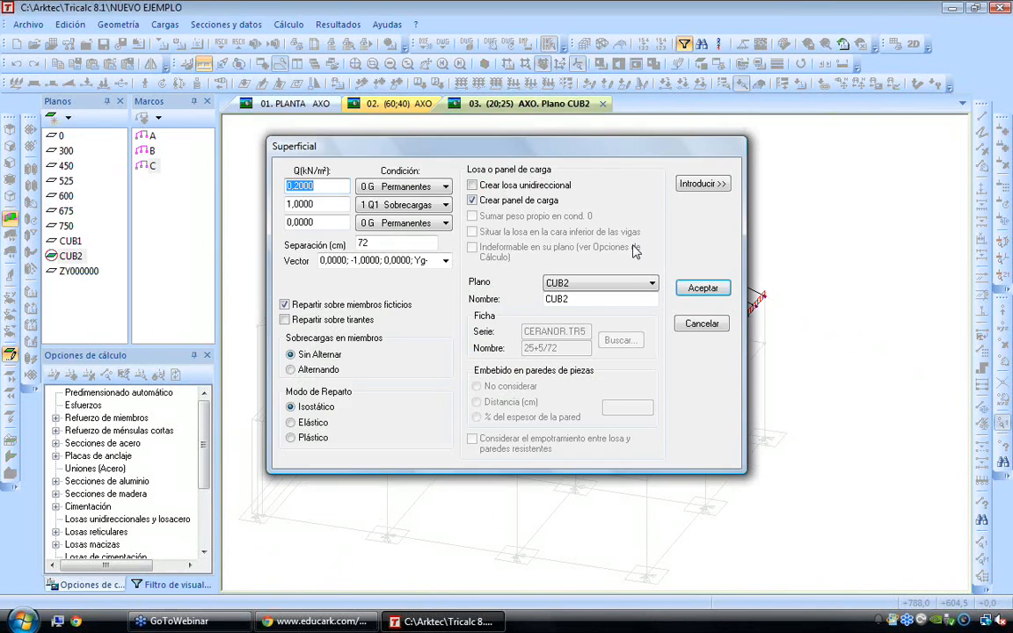
pyautogui.click(699, 289)
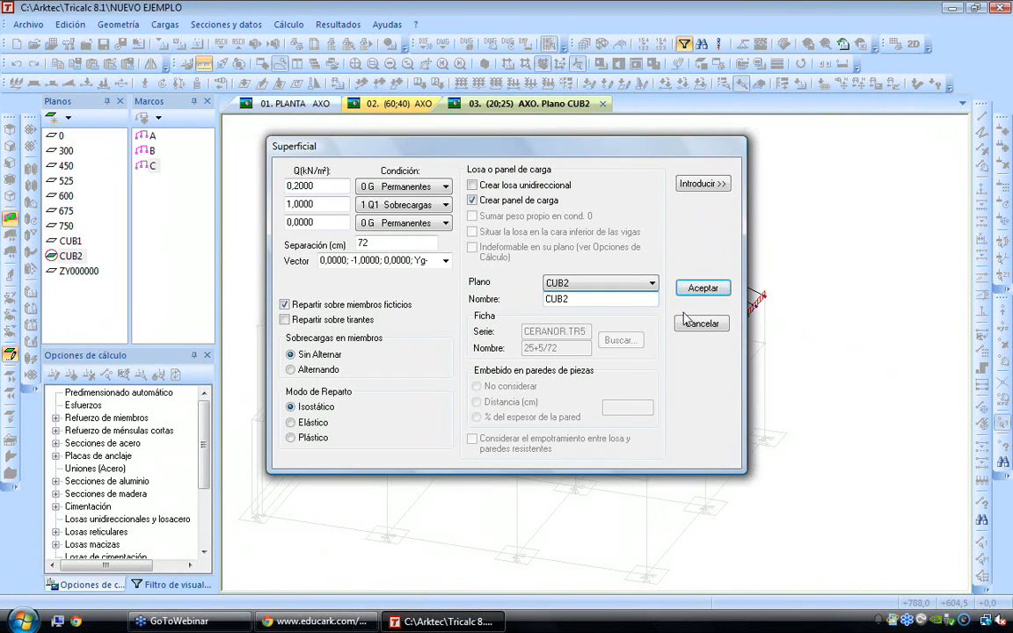
# Set both the plane and the name of the next surface load panel to CUB1
pyautogui.moveTo(652, 155); pyautogui.dragTo(507, 167)
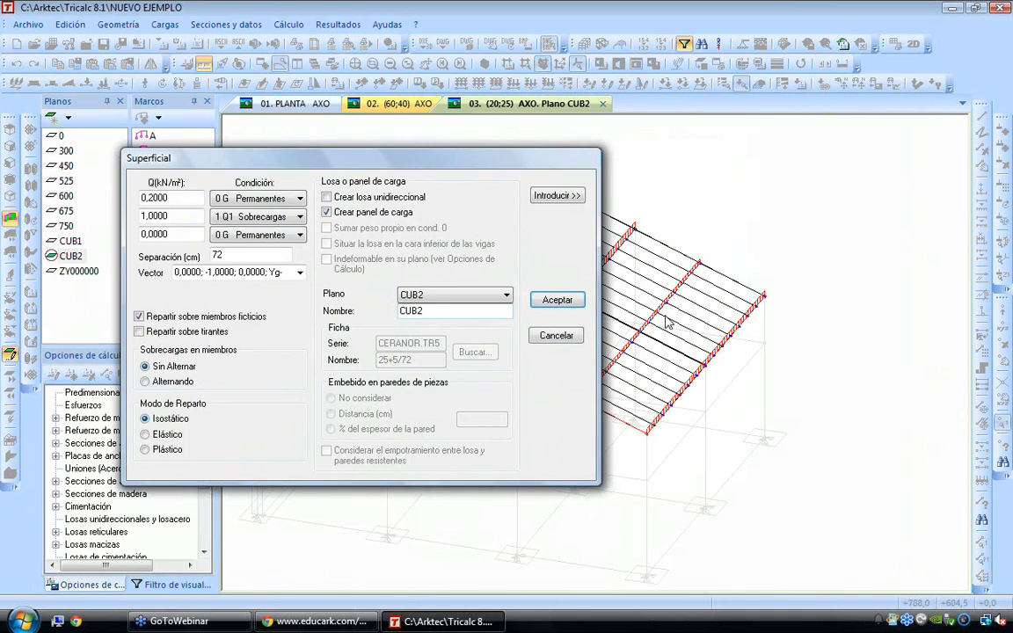
pyautogui.click(451, 296)
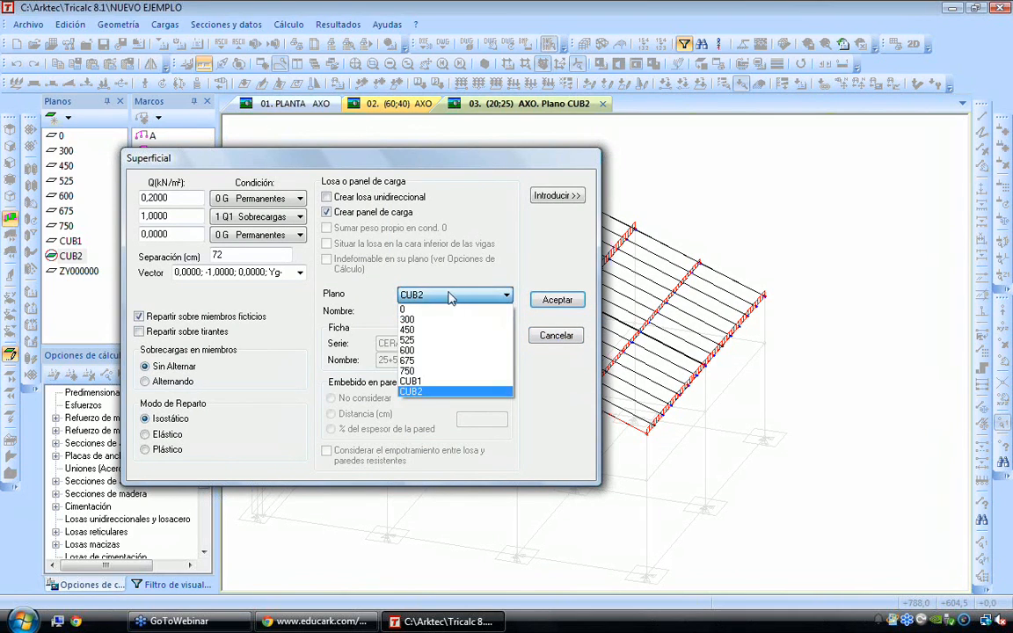
pyautogui.click(439, 388)
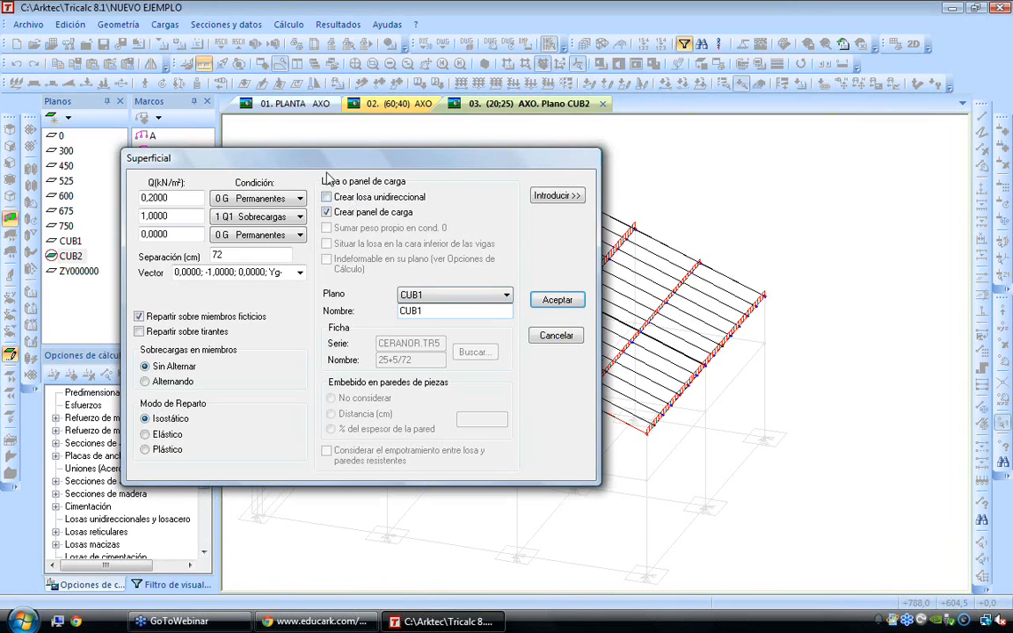
# Activate roof plane CUB1 and introduce the load panel over its full outline, with its direction running along the slope to the ridge
pyautogui.click(538, 195)
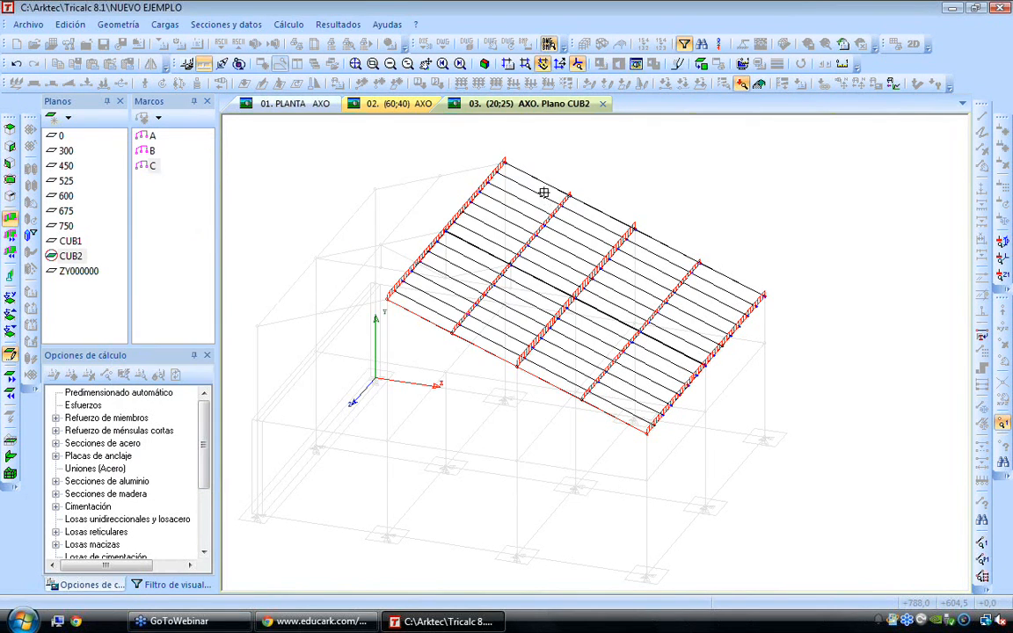
pyautogui.click(54, 240)
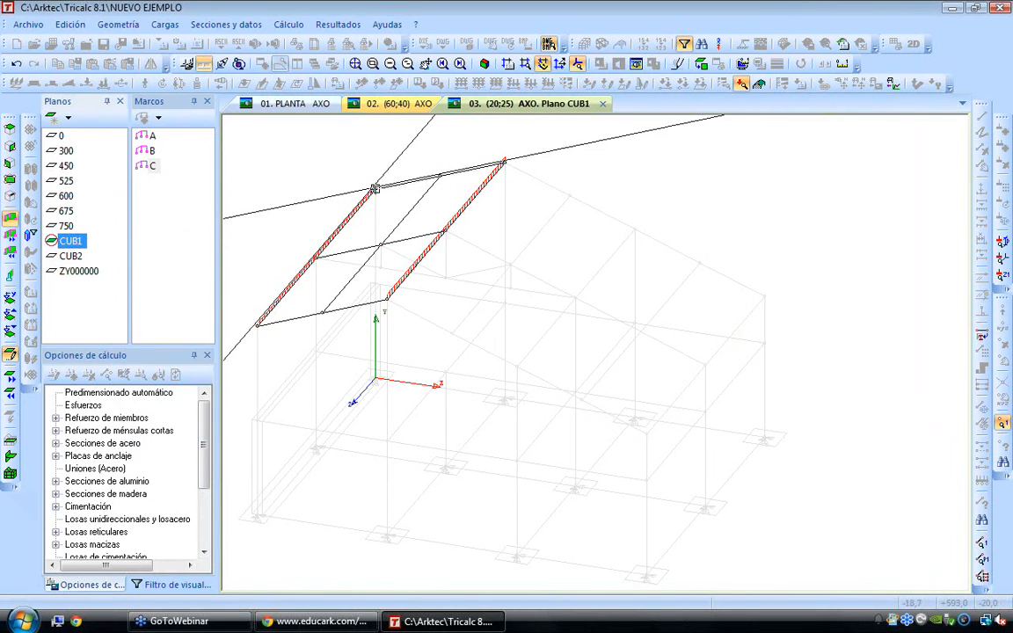
pyautogui.click(375, 187)
pyautogui.click(504, 163)
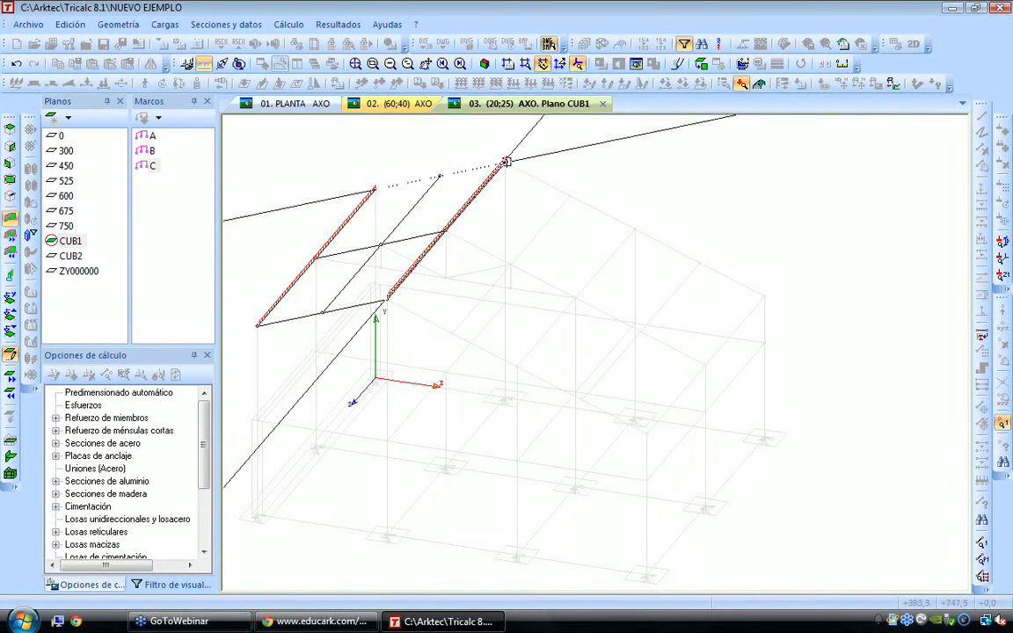
pyautogui.click(387, 299)
pyautogui.click(257, 324)
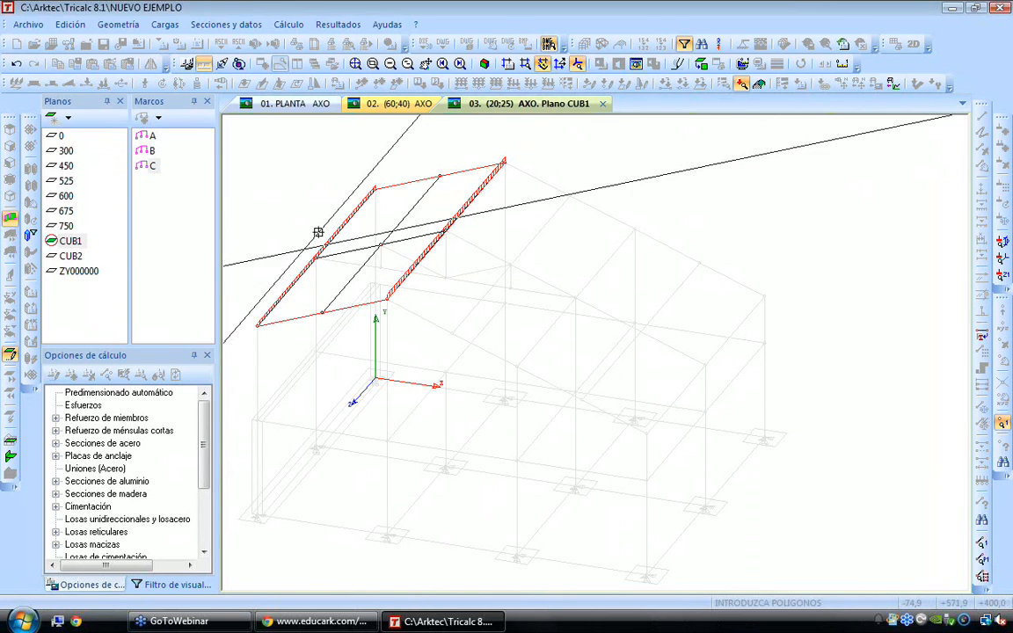
pyautogui.click(371, 189)
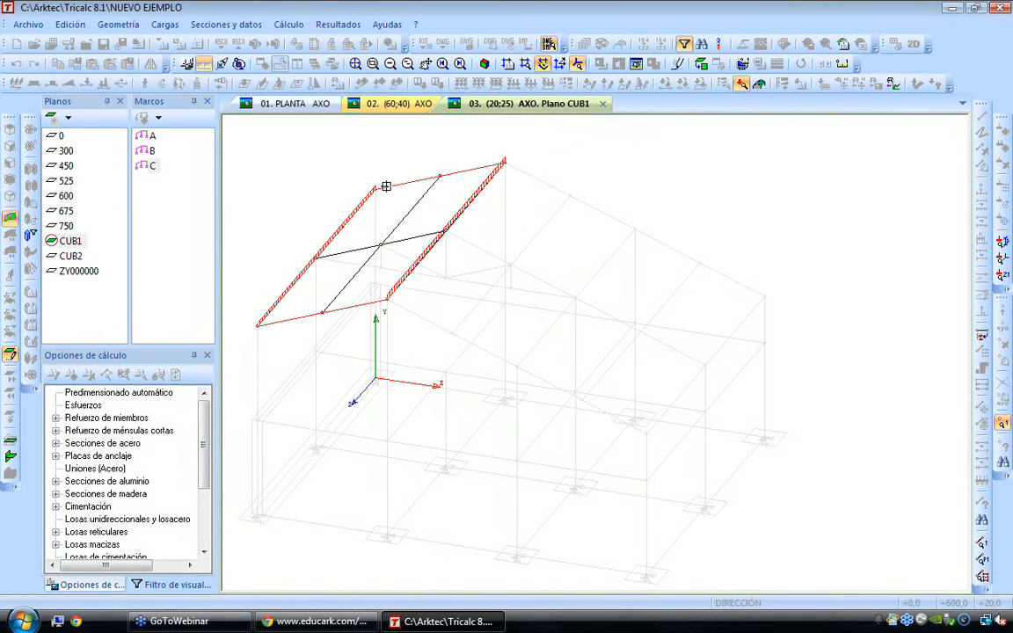
pyautogui.click(507, 163)
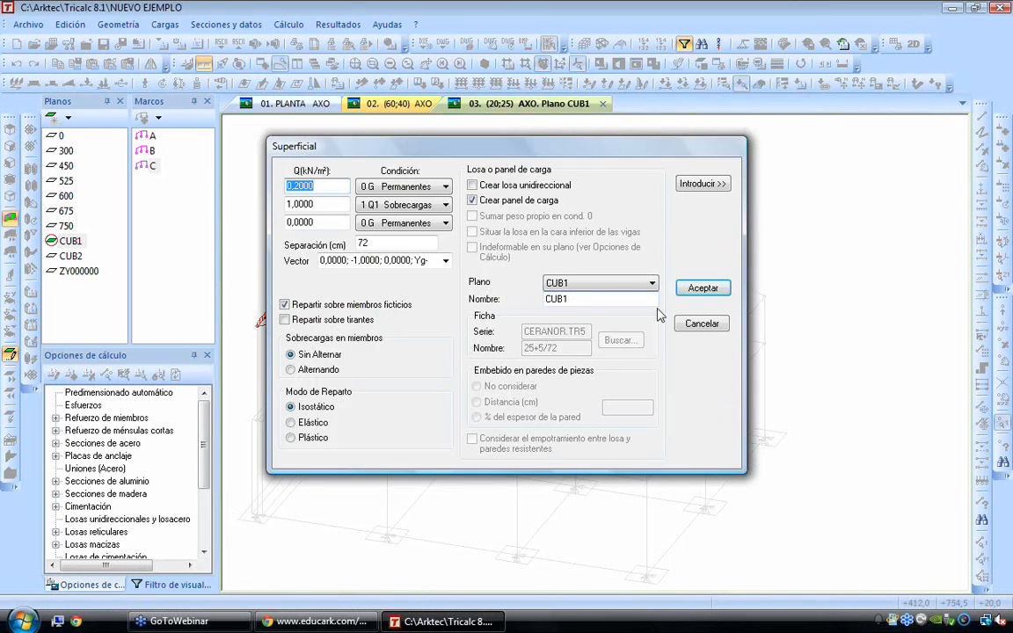
pyautogui.click(701, 288)
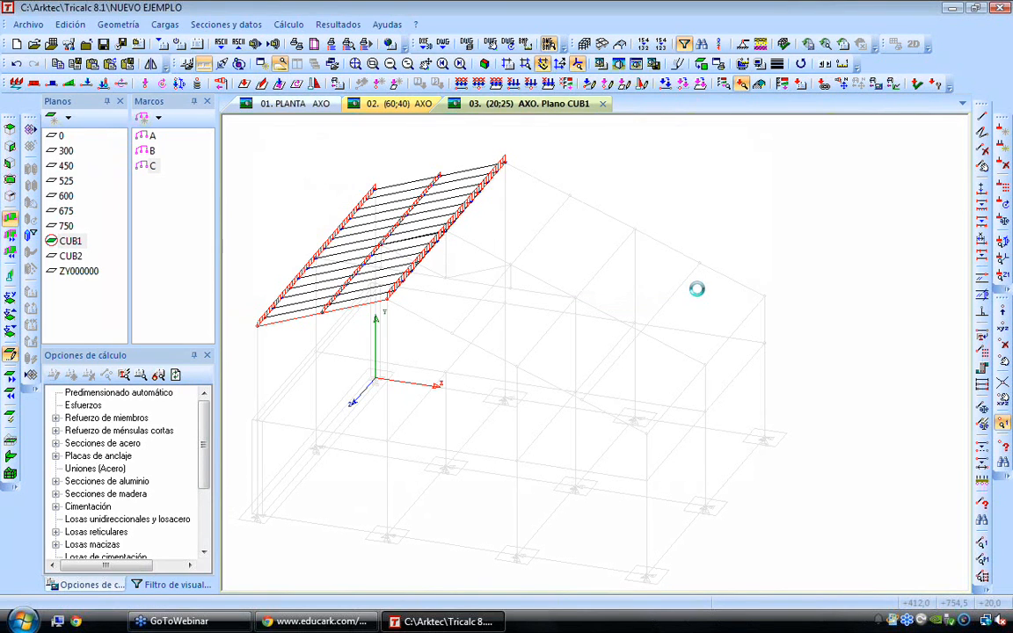
# Examine the loads distributed over the roof purlins and slab beams of the whole structure from several angles
pyautogui.press('Left')
pyautogui.press('Left')
pyautogui.press('Down')
pyautogui.press('Down')
pyautogui.press('Down')
pyautogui.press('Down')
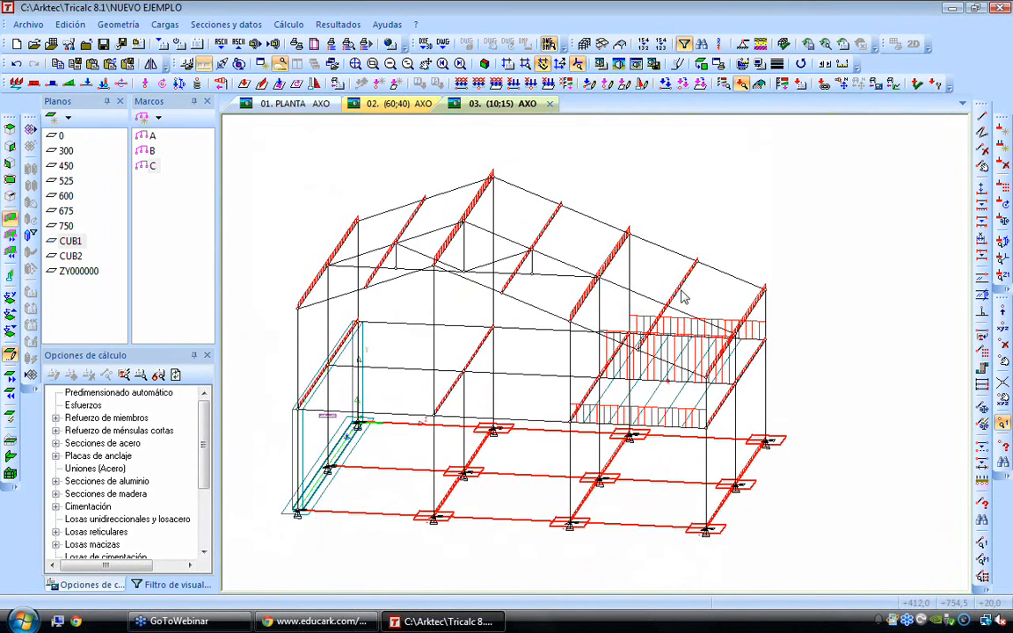
pyautogui.press('Left')
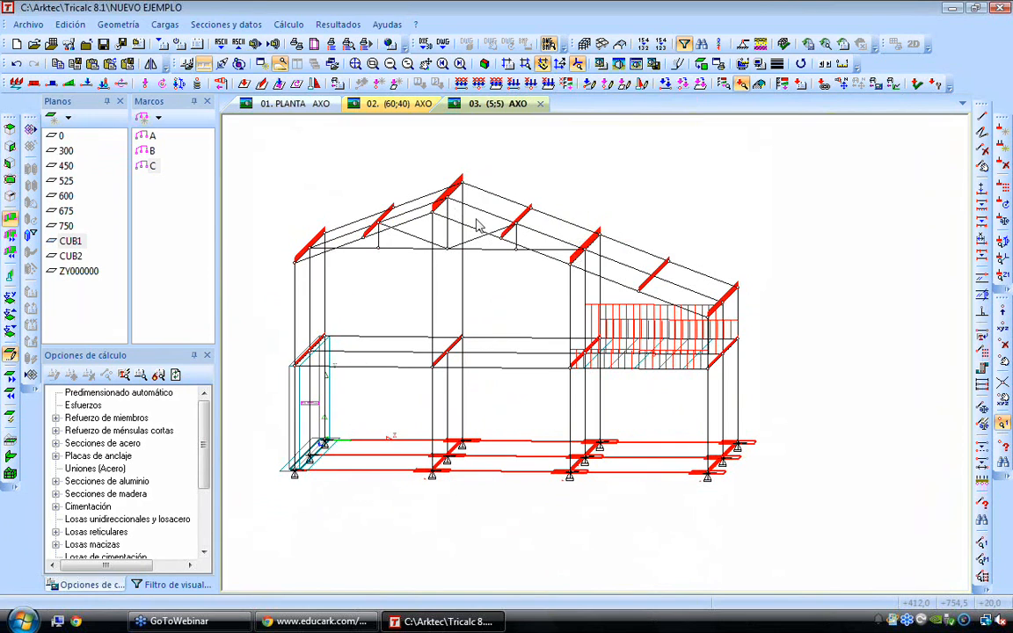
pyautogui.scroll(2, 578, 258)
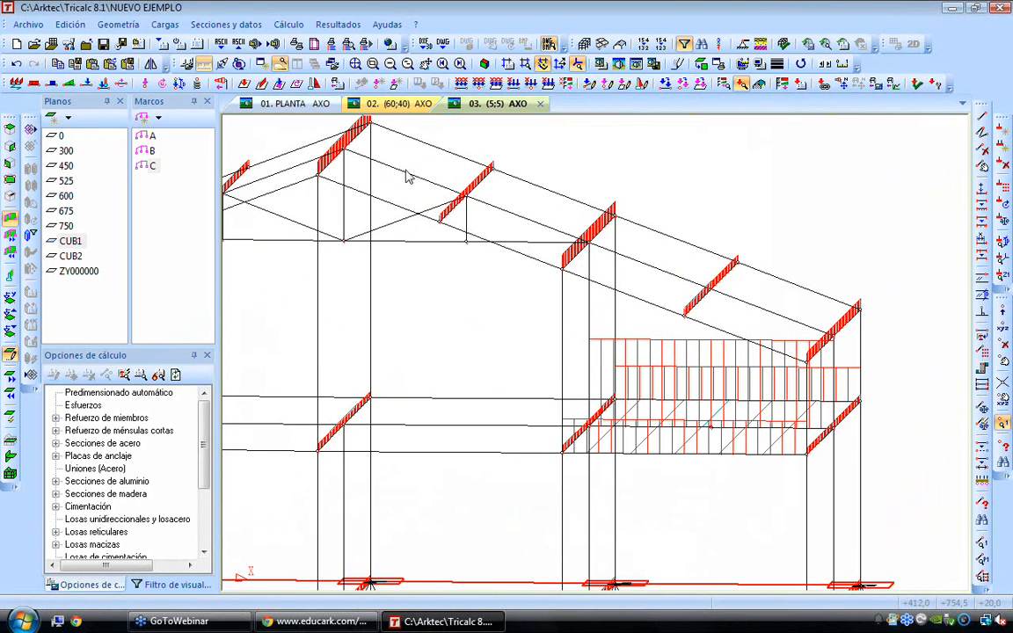
pyautogui.scroll(-2, 550, 249)
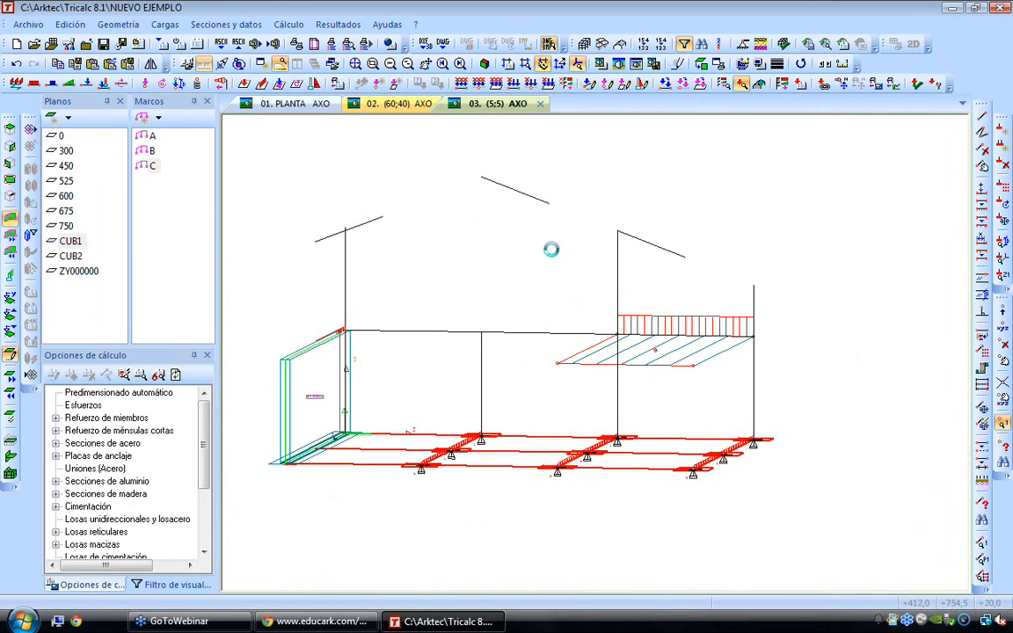
pyautogui.press('Right')
pyautogui.press('Right')
pyautogui.press('Right')
pyautogui.press('Right')
pyautogui.press('Right')
pyautogui.press('Right')
pyautogui.press('Right')
pyautogui.press('Right')
pyautogui.press('Right')
pyautogui.press('Right')
pyautogui.press('Right')
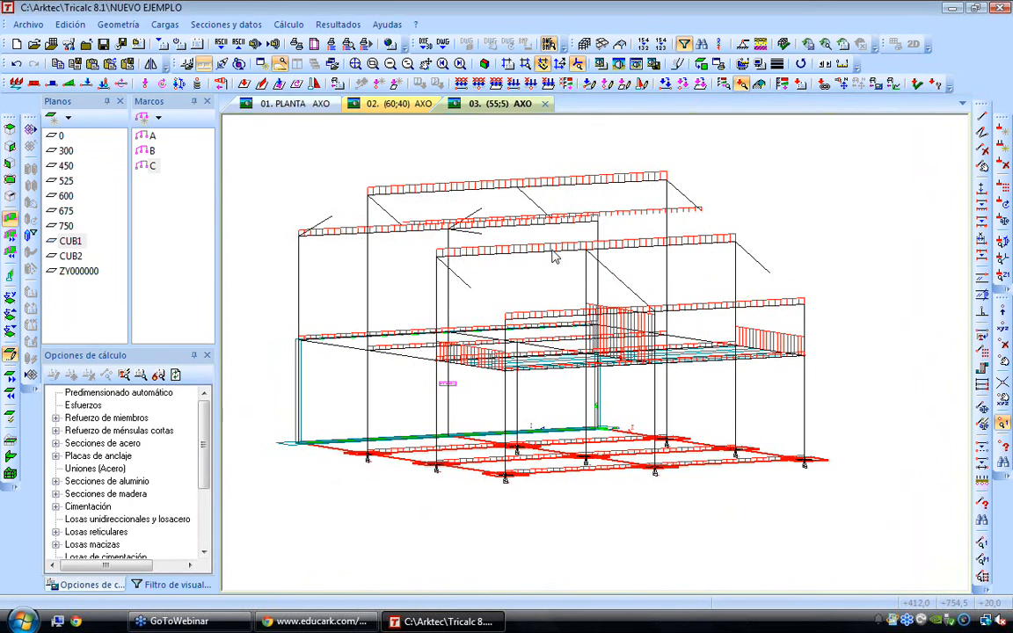
# Start defining a terrain pressure load for the basement wall and set its ground level to 250 cm
pyautogui.press('Left')
pyautogui.press('Left')
pyautogui.press('Left')
pyautogui.press('Left')
pyautogui.press('Left')
pyautogui.press('Left')
pyautogui.press('Left')
pyautogui.press('Left')
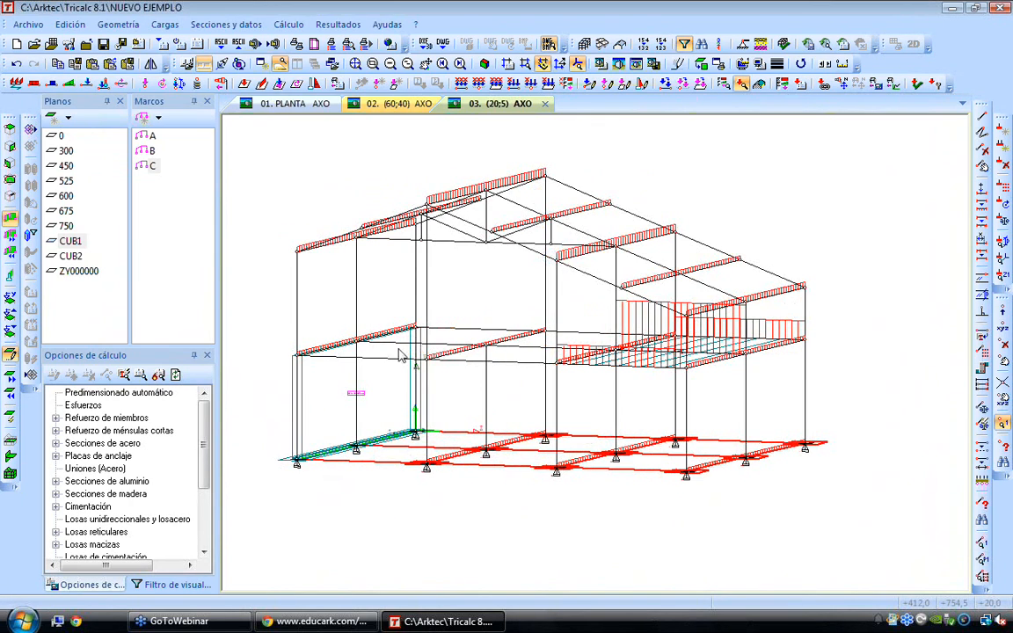
pyautogui.press('Left')
pyautogui.press('Left')
pyautogui.scroll(2, 412, 455)
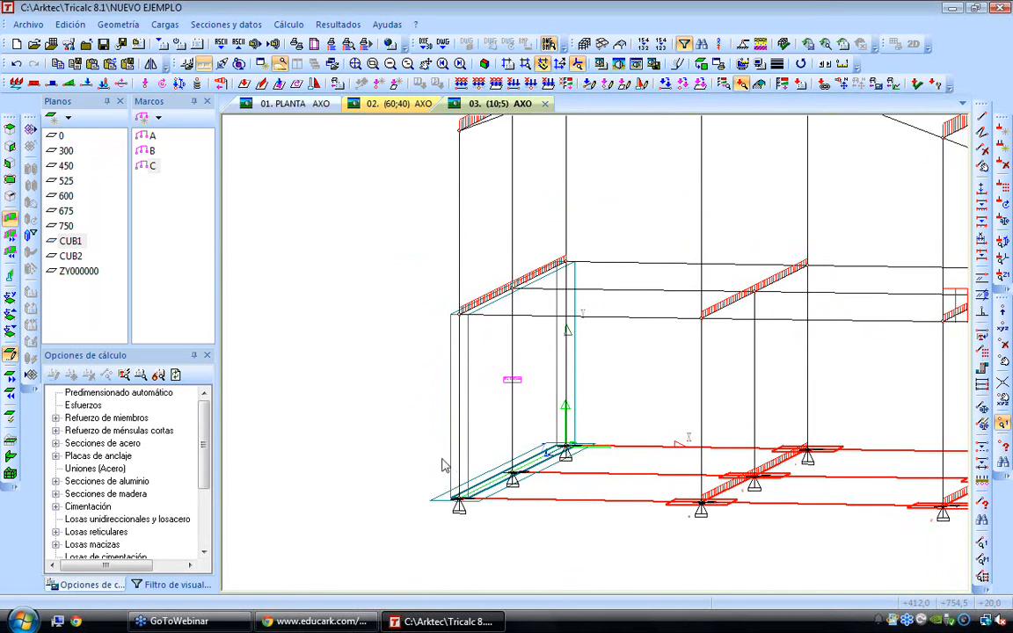
pyautogui.scroll(1, 444, 463)
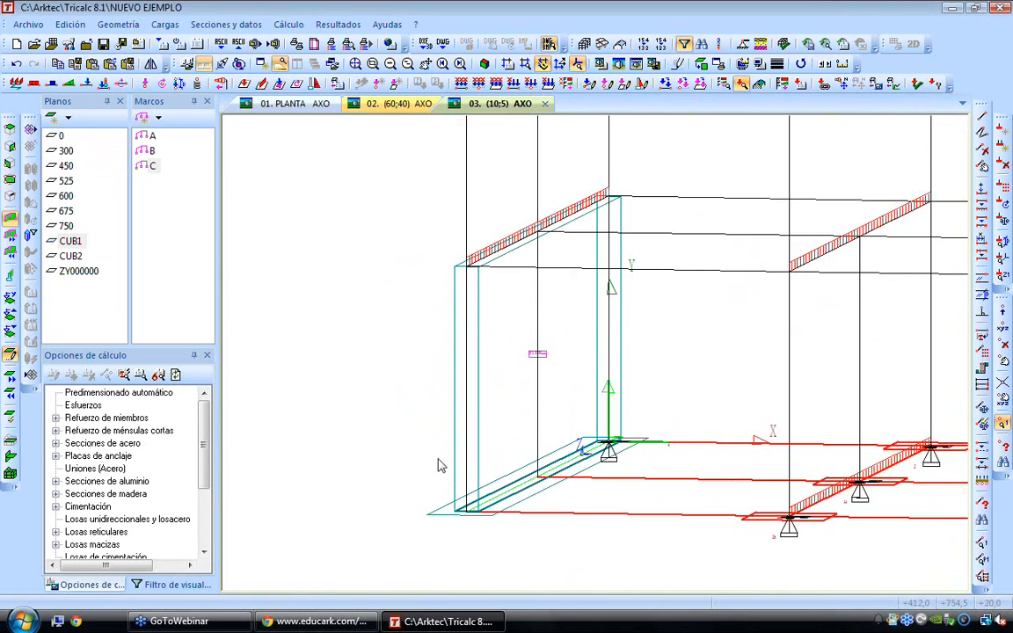
pyautogui.click(315, 83)
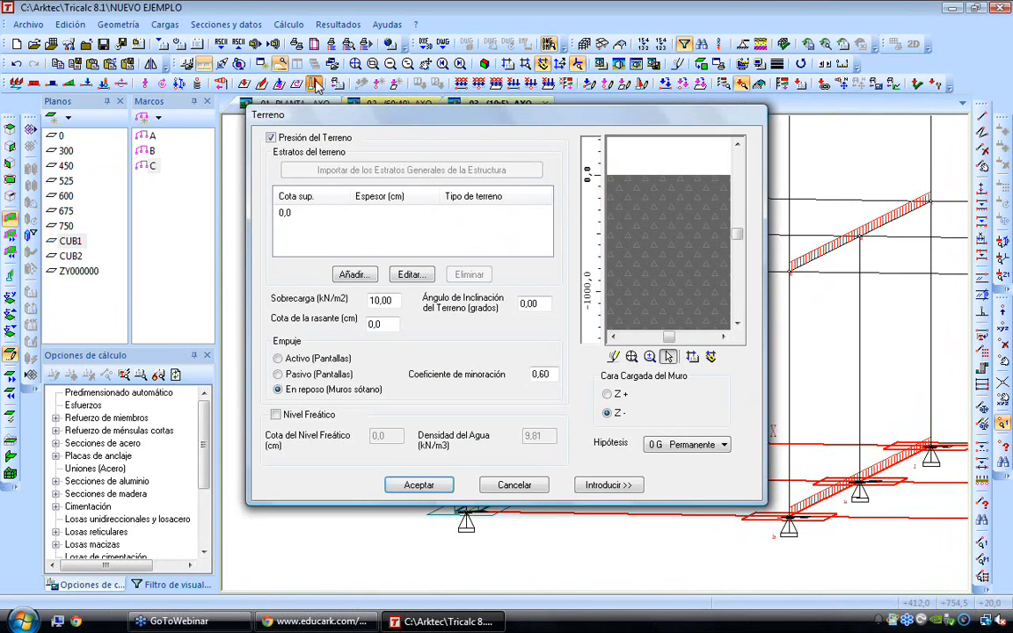
pyautogui.moveTo(385, 324); pyautogui.dragTo(336, 321)
pyautogui.write('250')
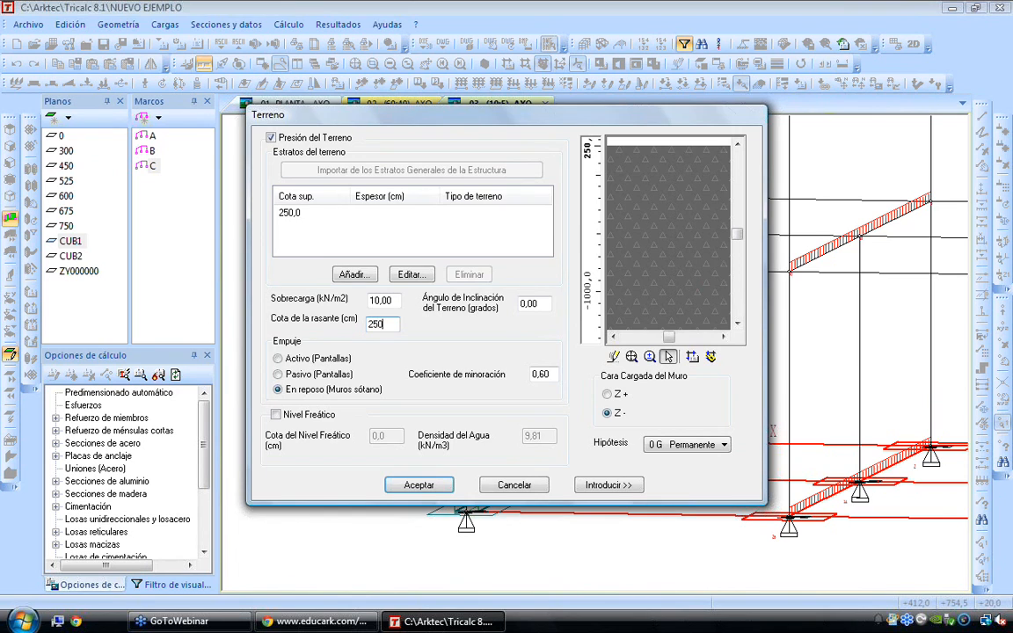
# Edit the terrain stratum at elevation 250 cm, copying its properties from Arena densa in the soil database
pyautogui.click(297, 212)
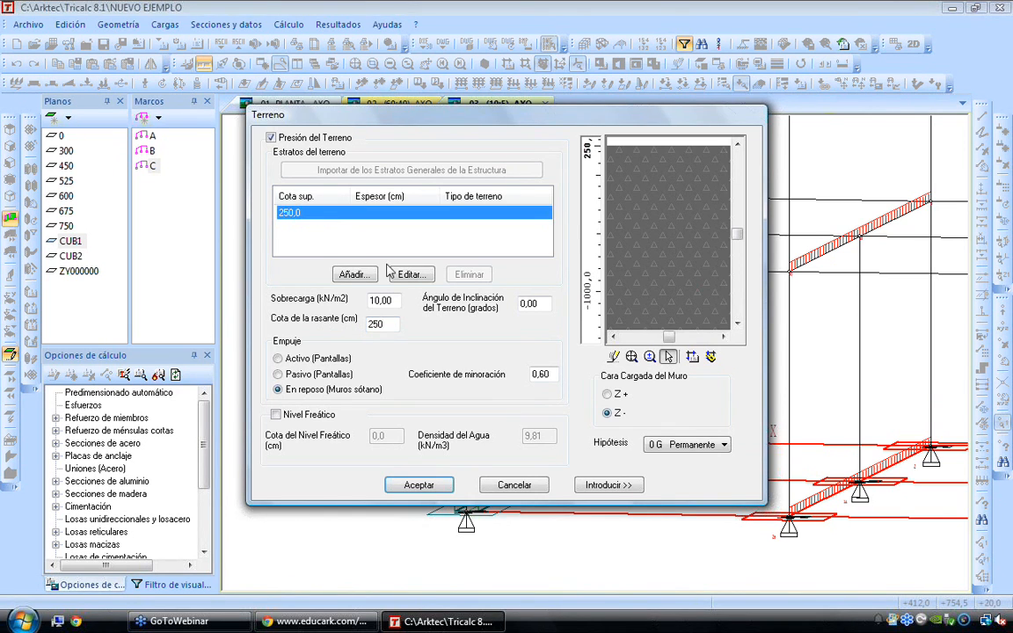
pyautogui.click(406, 275)
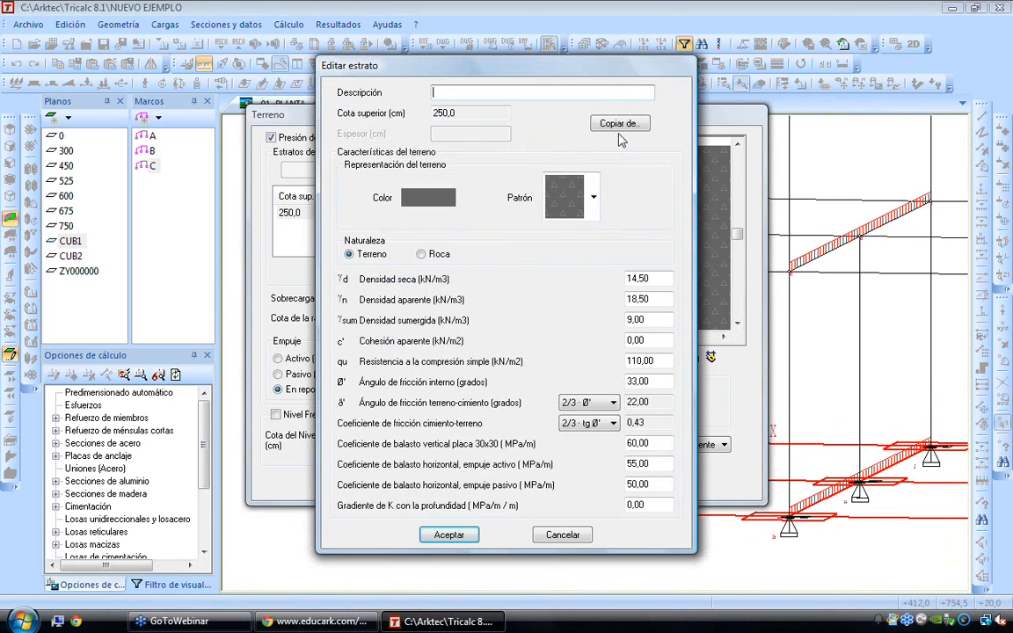
pyautogui.click(620, 125)
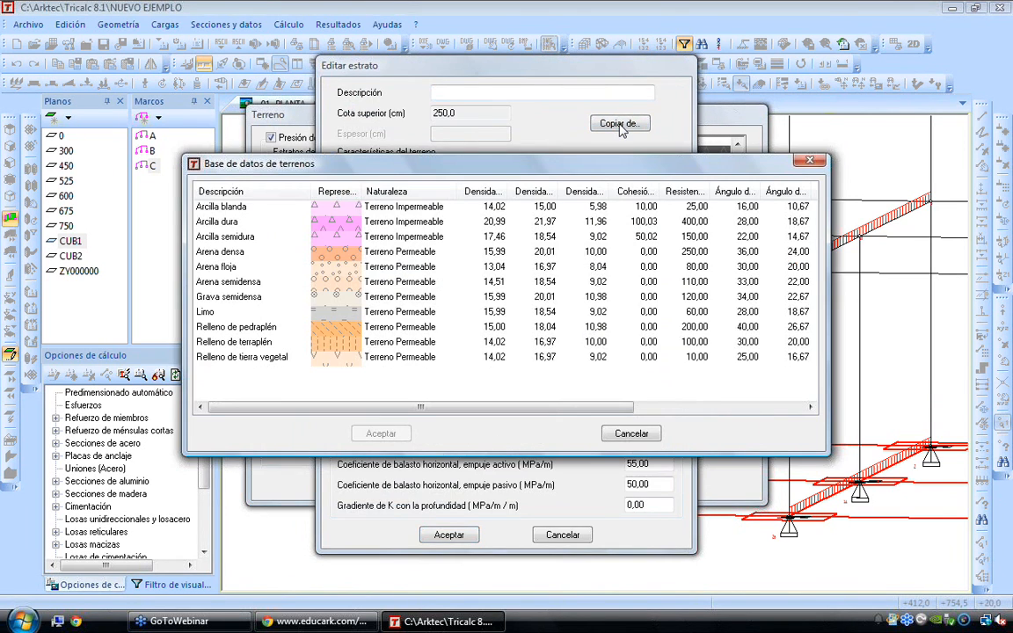
pyautogui.doubleClick(243, 254)
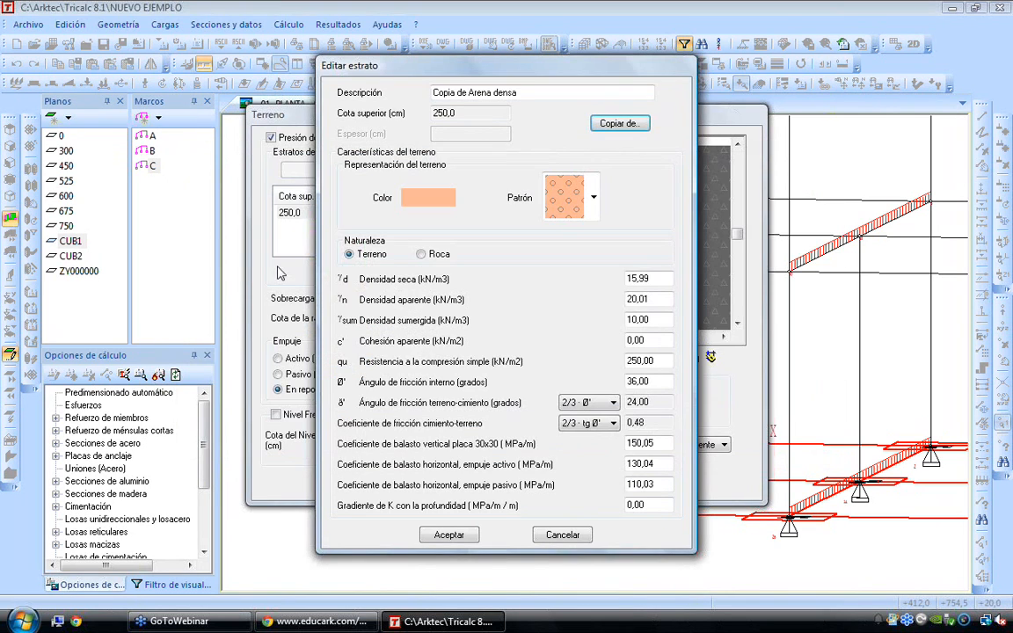
pyautogui.doubleClick(635, 299)
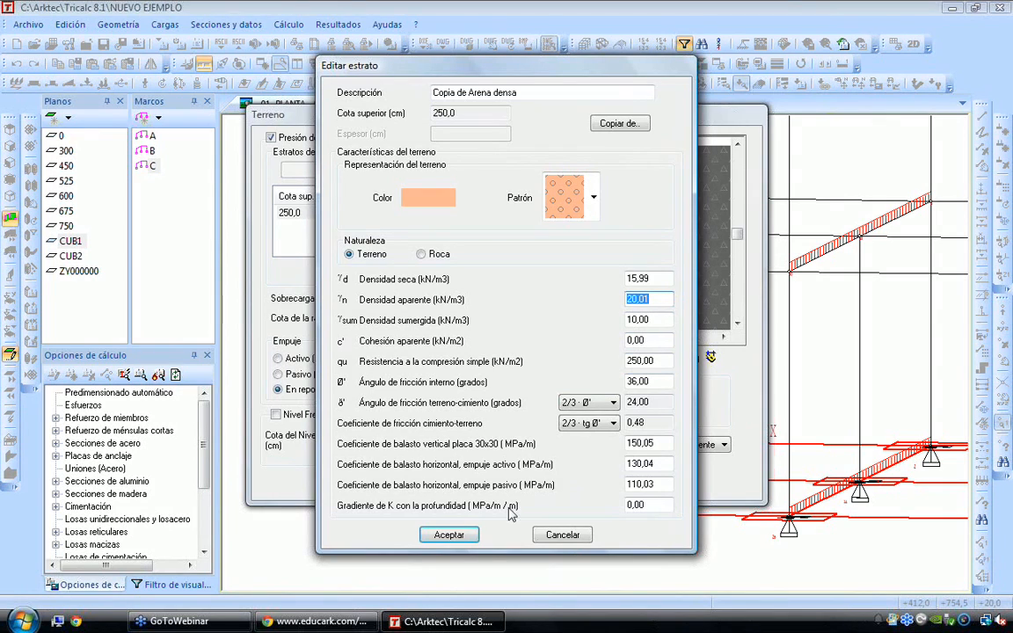
pyautogui.click(450, 536)
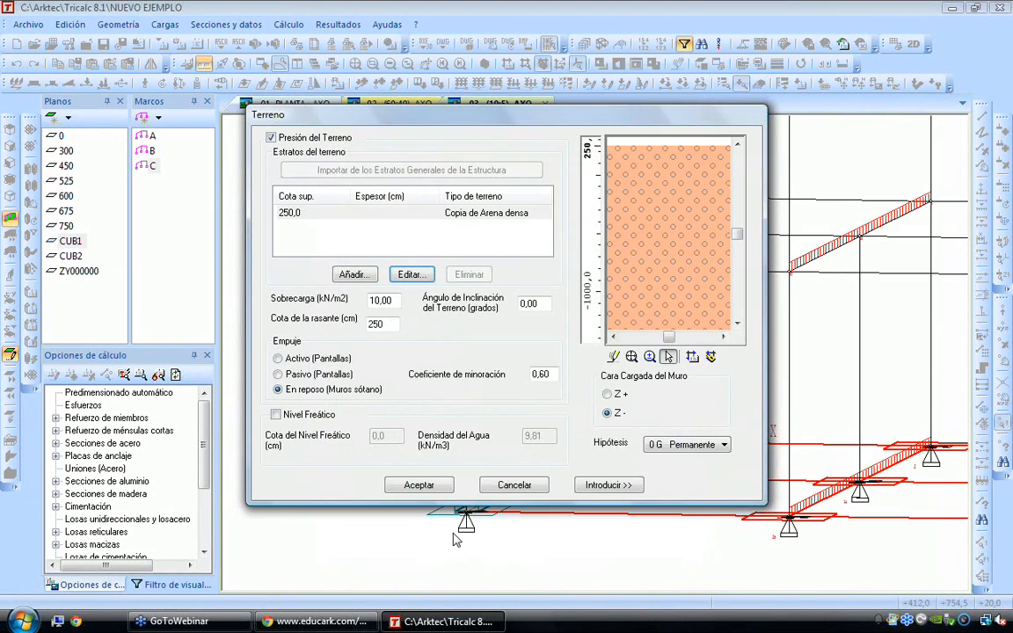
# Add a second terrain stratum with its upper elevation at 150 cm, copying its properties from Arcilla semidura
pyautogui.click(352, 275)
pyautogui.doubleClick(443, 112)
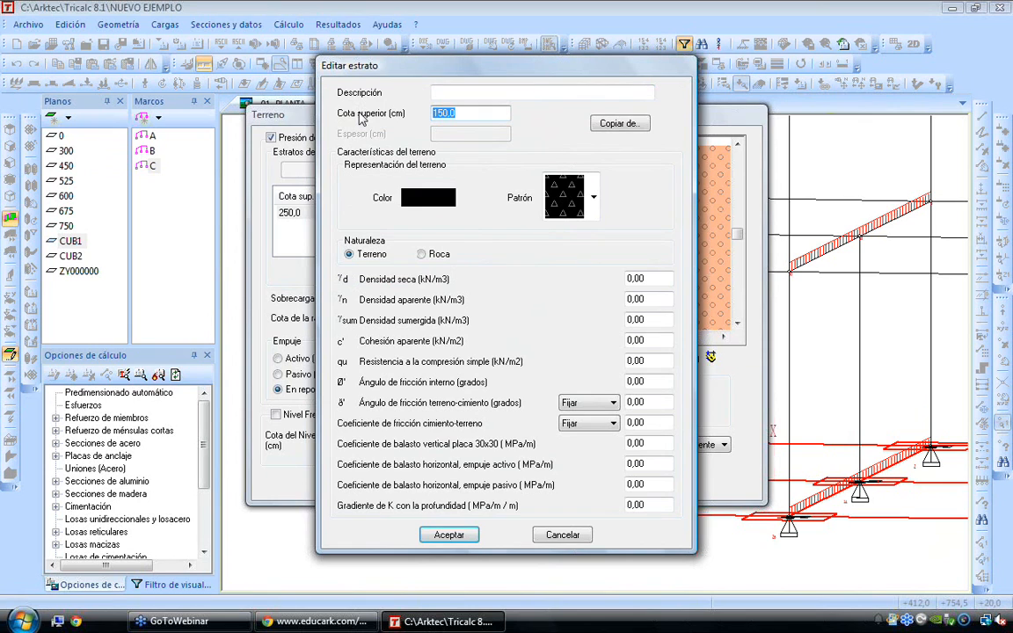
pyautogui.click(613, 124)
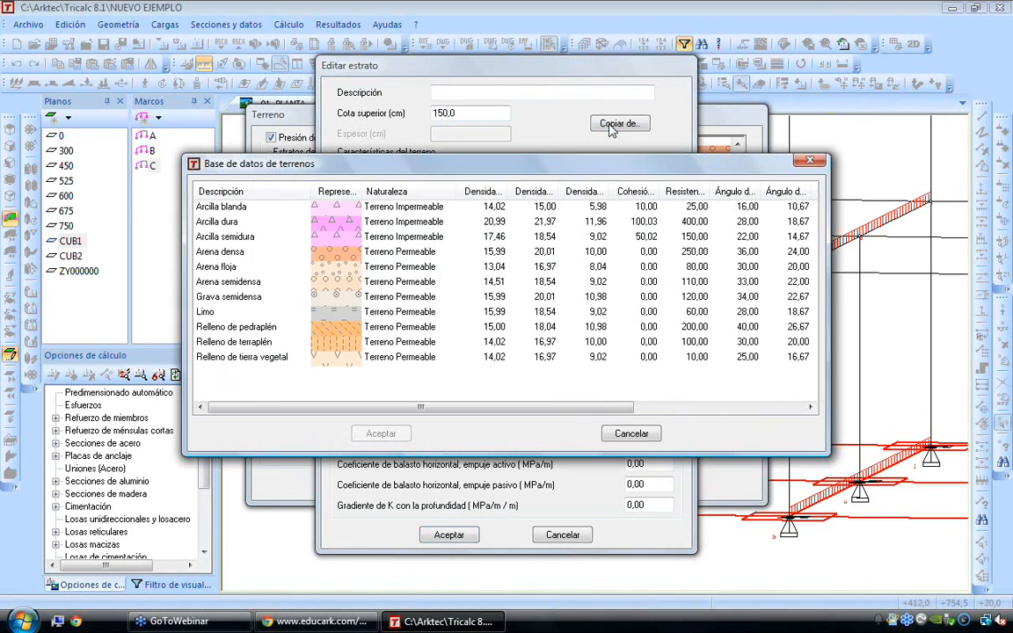
pyautogui.doubleClick(258, 237)
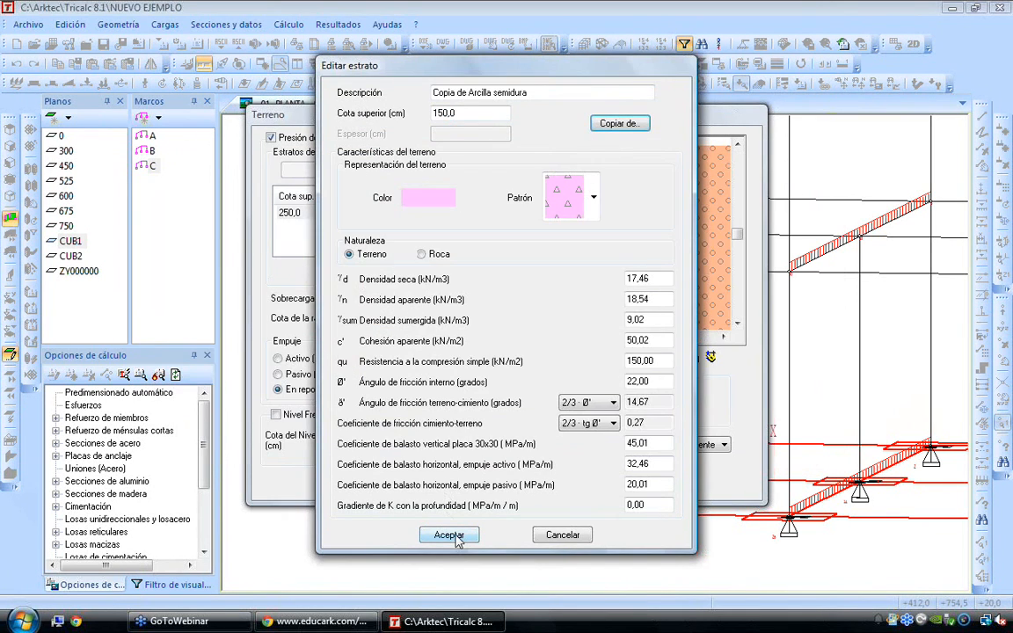
pyautogui.click(449, 535)
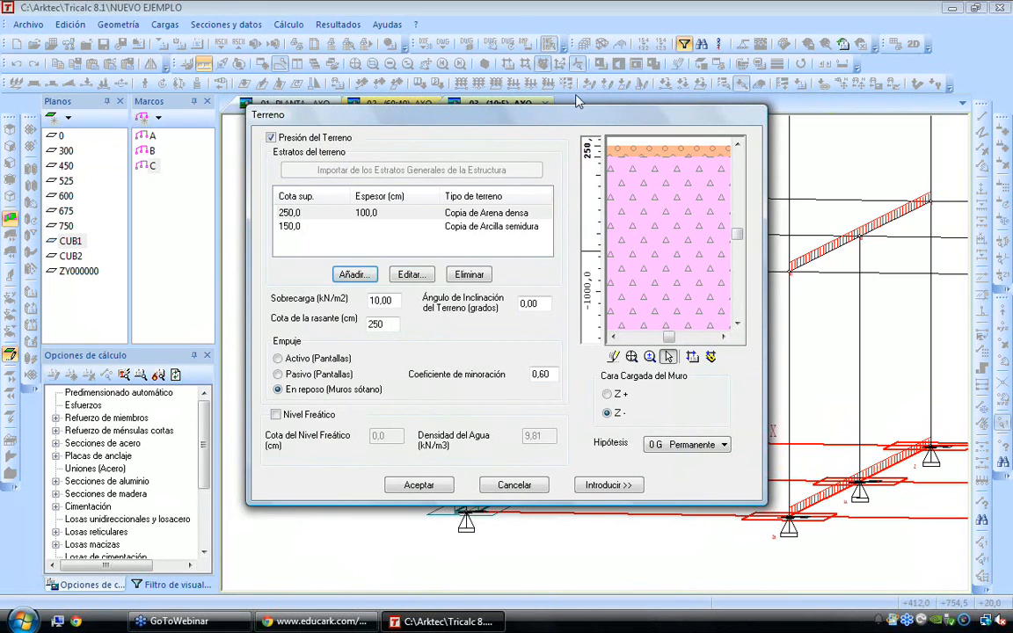
# Set the wall's loaded face to Z- and introduce the terrain pressure on the basement wall
pyautogui.moveTo(553, 114); pyautogui.dragTo(435, 119)
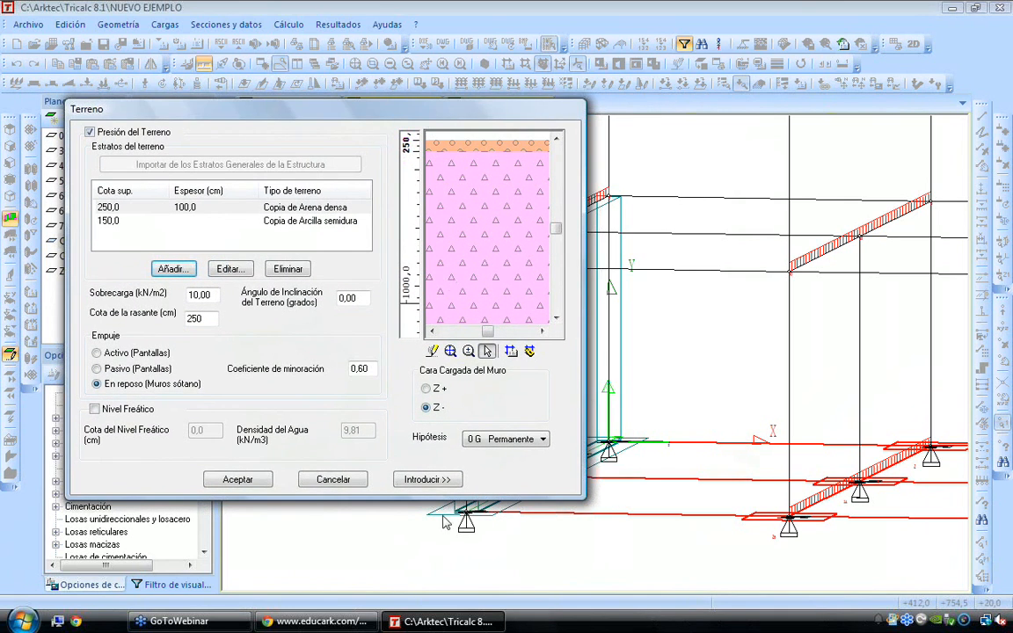
pyautogui.click(427, 408)
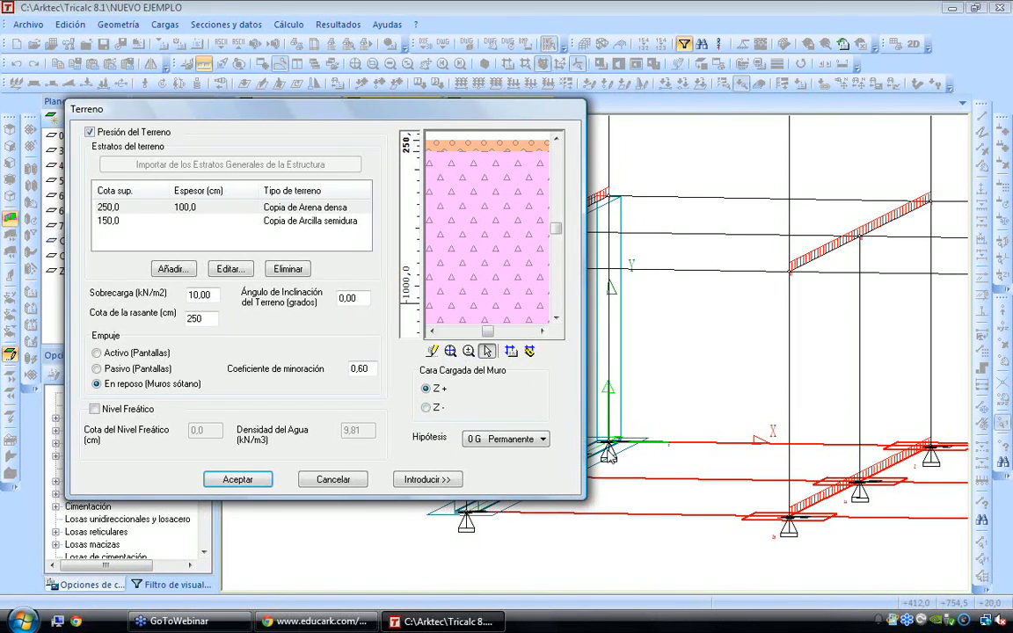
pyautogui.click(426, 407)
pyautogui.click(425, 480)
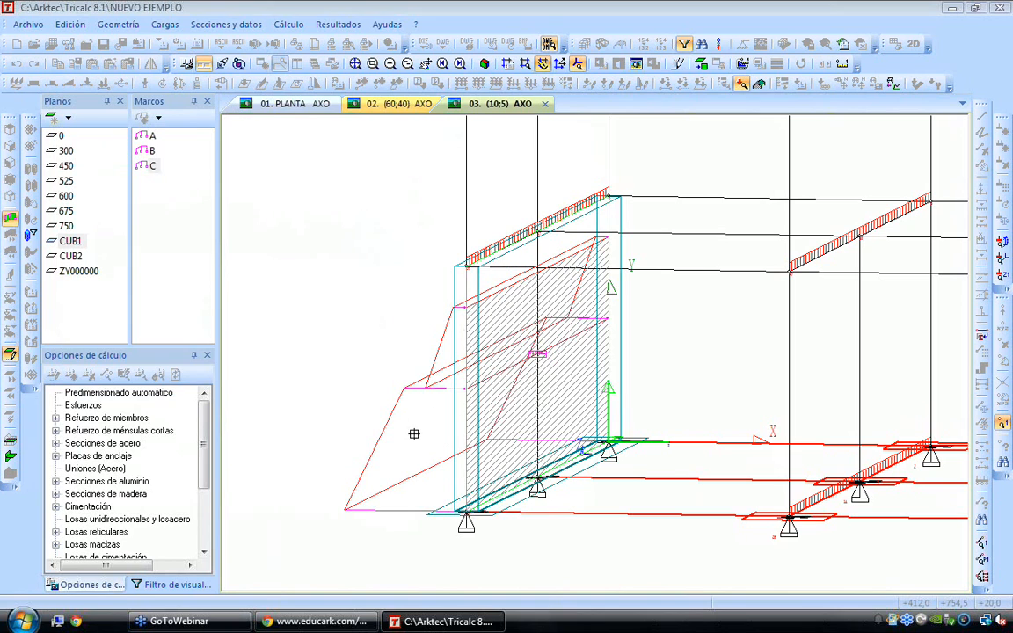
# Compare the terrain surcharge and the two soil strata with the pressure diagram drawn on the wall, leaving the settings as they are
pyautogui.rightClick(362, 381)
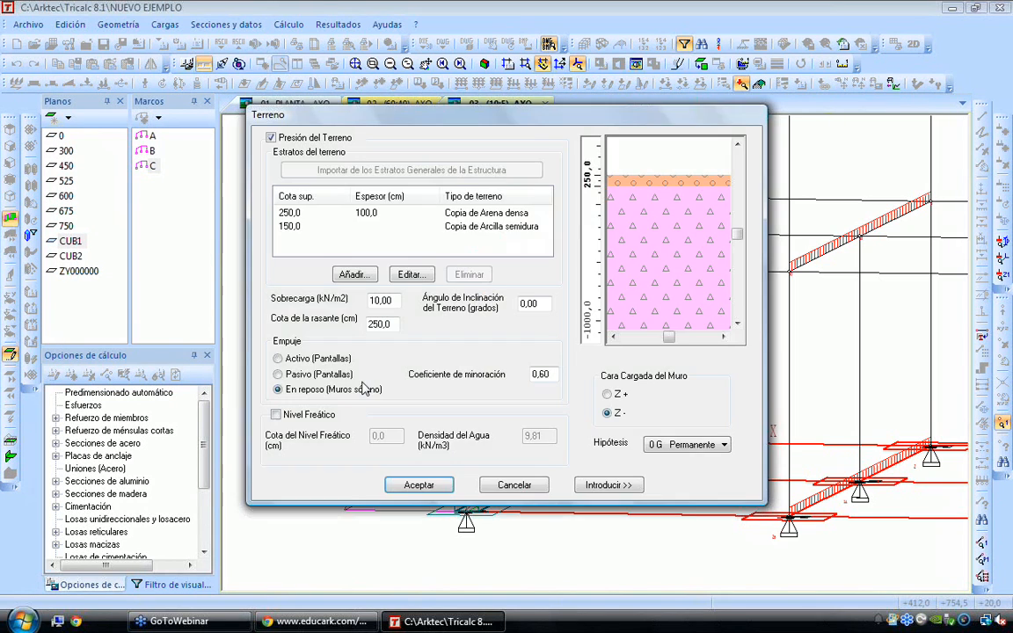
pyautogui.moveTo(525, 118); pyautogui.dragTo(887, 148)
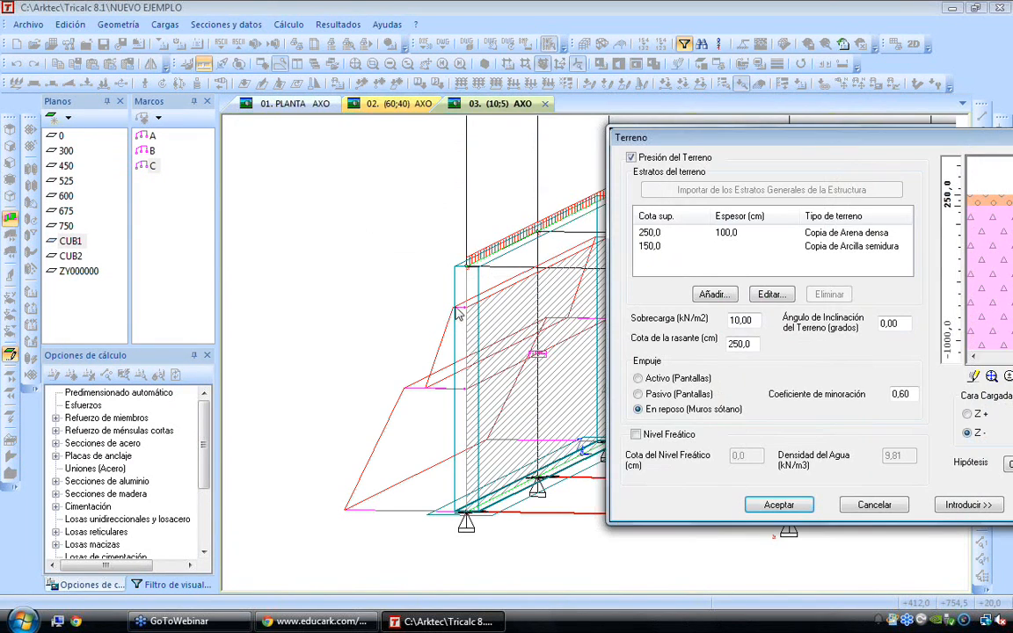
pyautogui.doubleClick(740, 320)
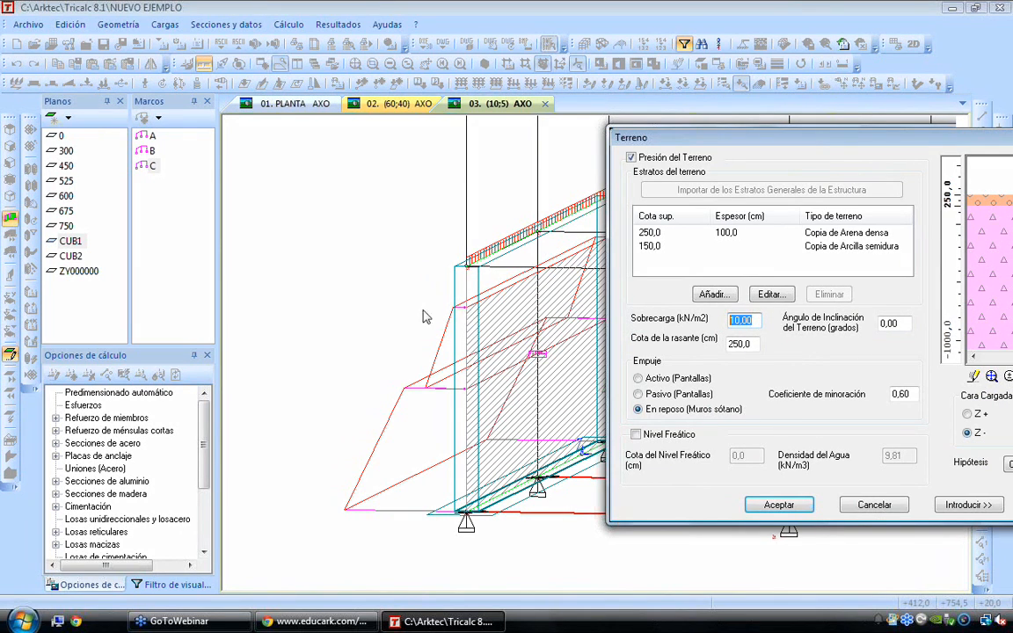
pyautogui.click(661, 233)
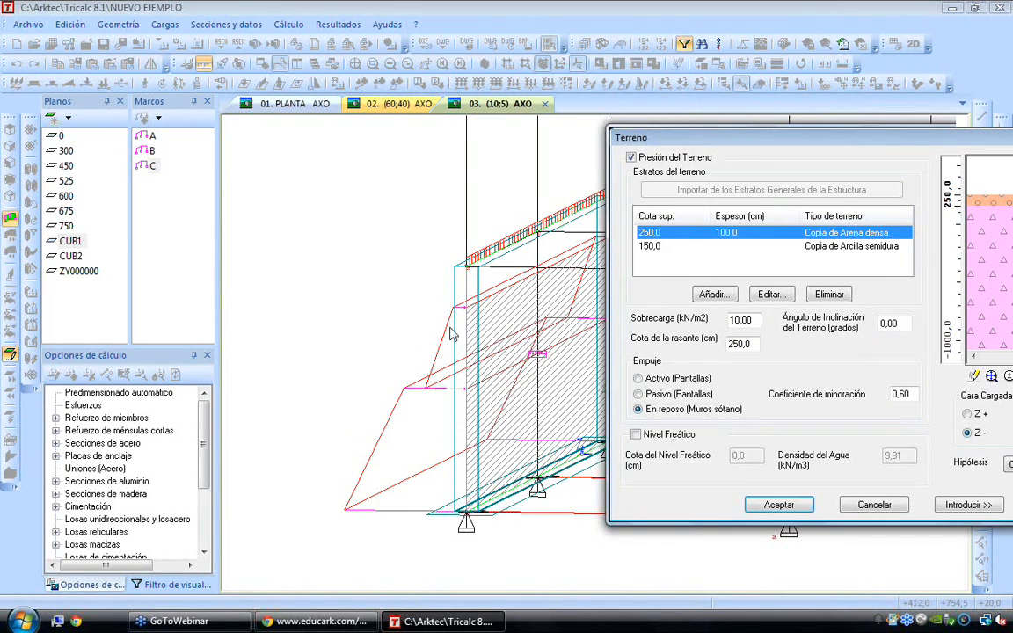
pyautogui.click(659, 247)
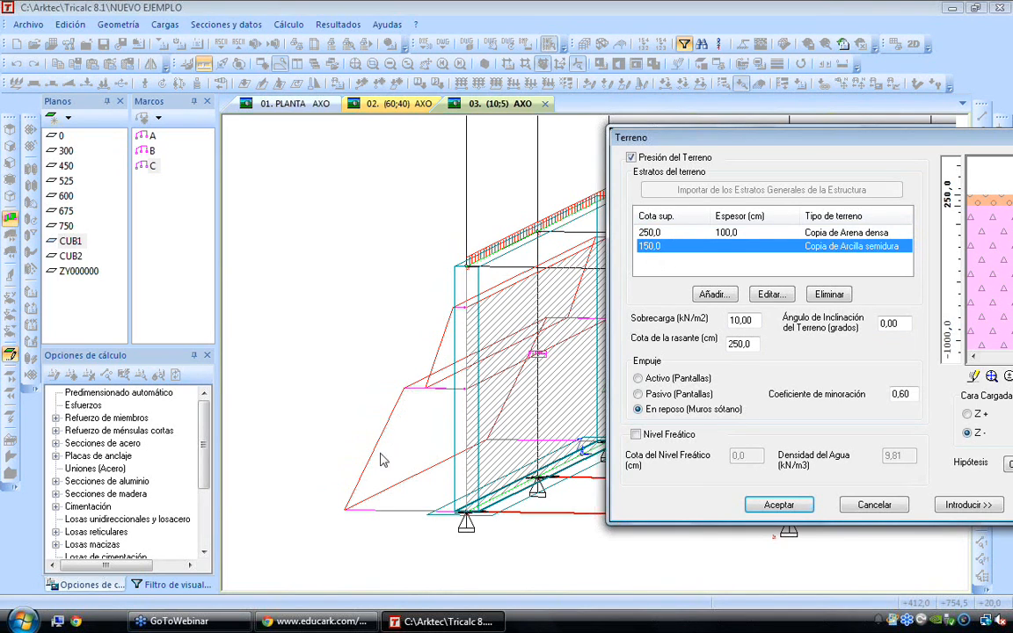
pyautogui.click(868, 504)
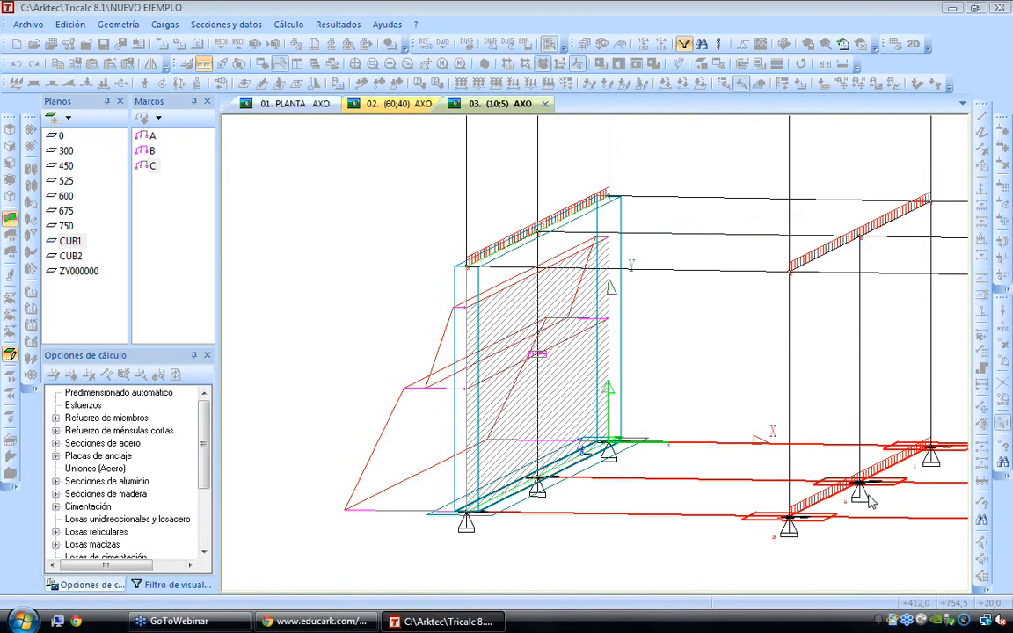
# Examine the terrain pressure on the wall and the loads across the structure from several angles
pyautogui.scroll(-4, 629, 354)
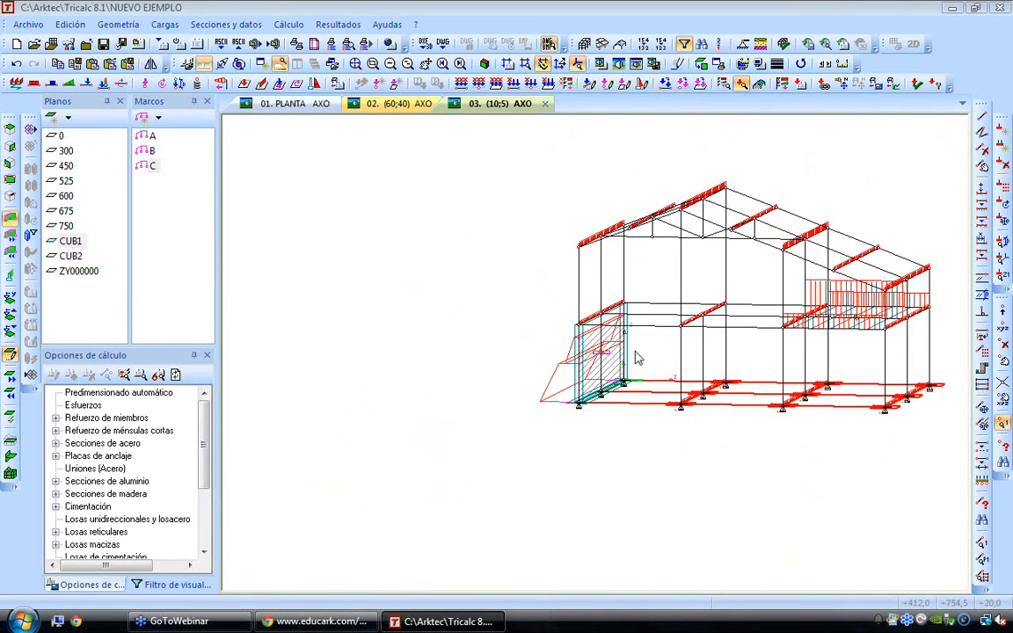
pyautogui.moveTo(666, 337); pyautogui.dragTo(568, 360, button='middle')
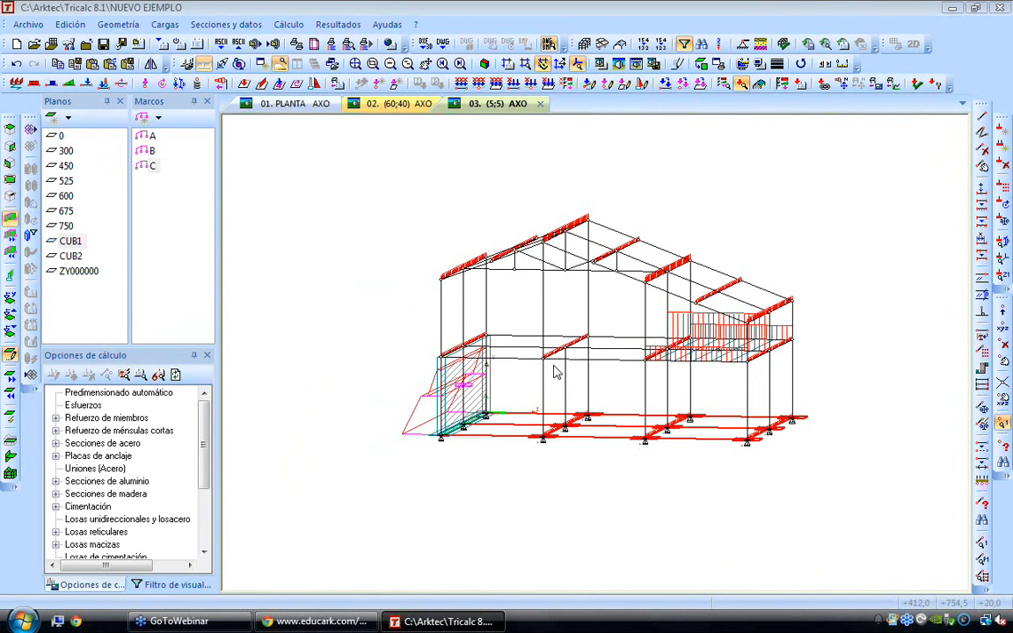
pyautogui.press('Right')
pyautogui.press('Right')
pyautogui.press('Right')
pyautogui.press('Right')
pyautogui.press('Right')
pyautogui.press('Right')
pyautogui.press('Right')
pyautogui.press('Right')
pyautogui.press('Right')
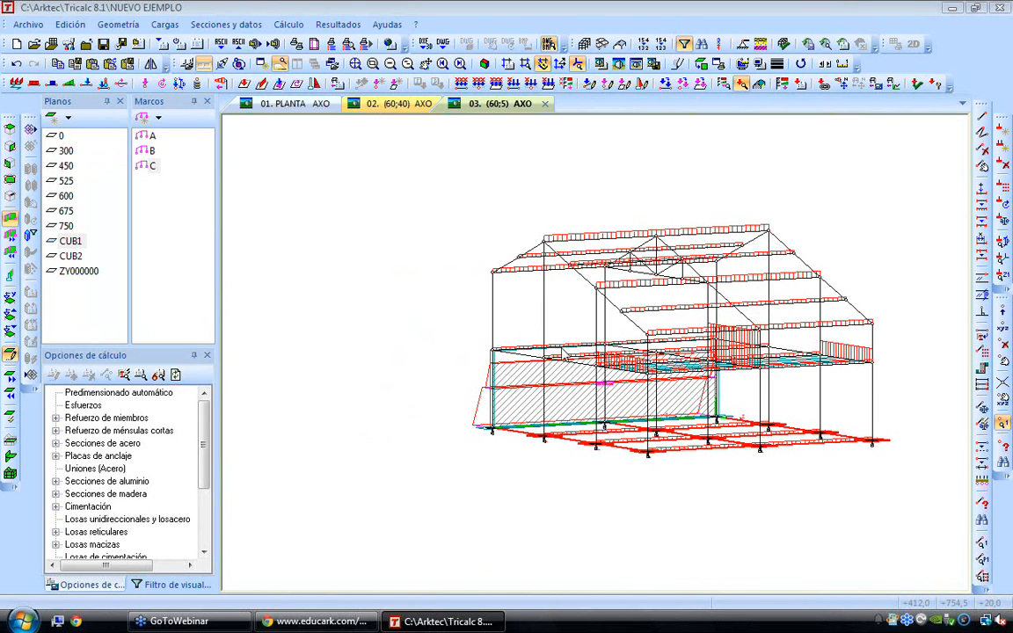
pyautogui.scroll(2, 570, 297)
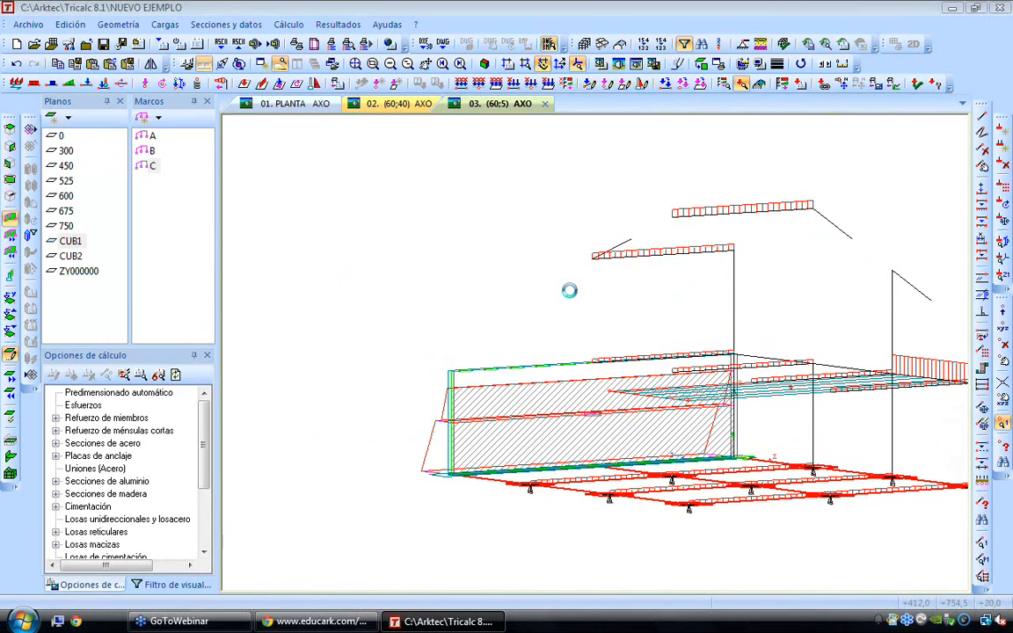
pyautogui.press('Left')
pyautogui.press('Left')
pyautogui.press('Left')
pyautogui.press('Left')
pyautogui.press('Left')
pyautogui.press('Left')
pyautogui.press('Left')
pyautogui.press('Left')
pyautogui.press('Left')
pyautogui.press('Left')
pyautogui.press('Left')
pyautogui.press('Left')
pyautogui.press('Left')
pyautogui.press('Left')
pyautogui.press('Left')
pyautogui.press('Left')
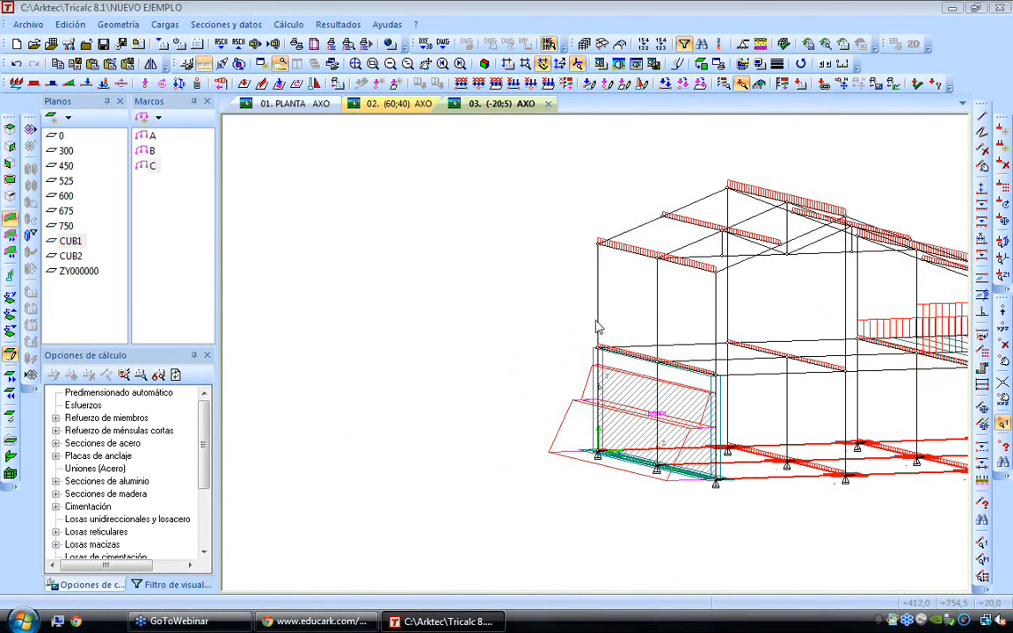
pyautogui.scroll(4, 673, 317)
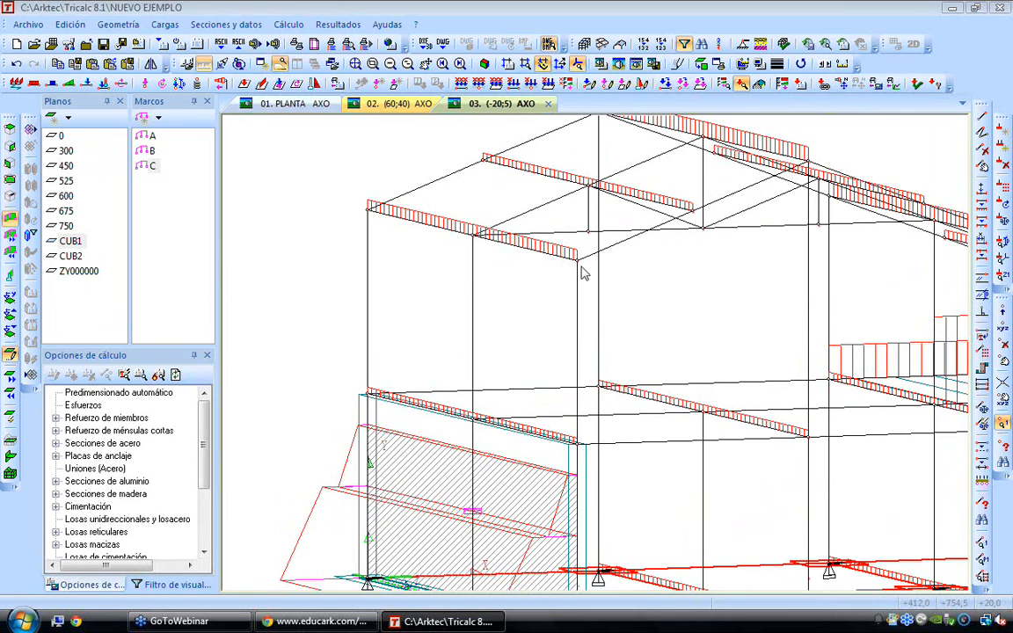
pyautogui.press('Right')
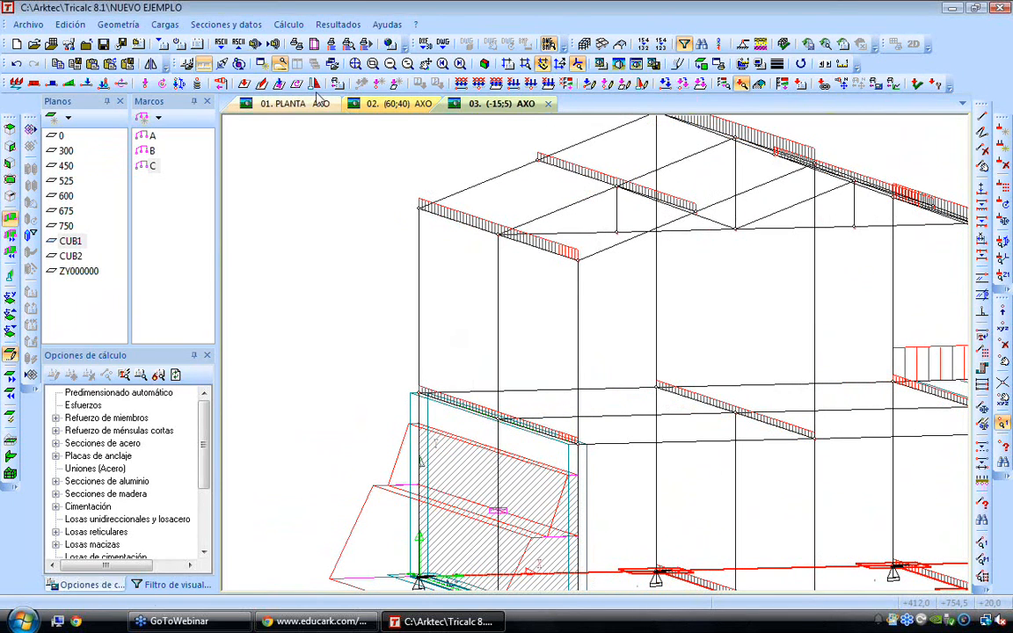
# Open the wind load definition and review the Comisión Federal de Electricidad parameters for wind direction 1
pyautogui.click(221, 85)
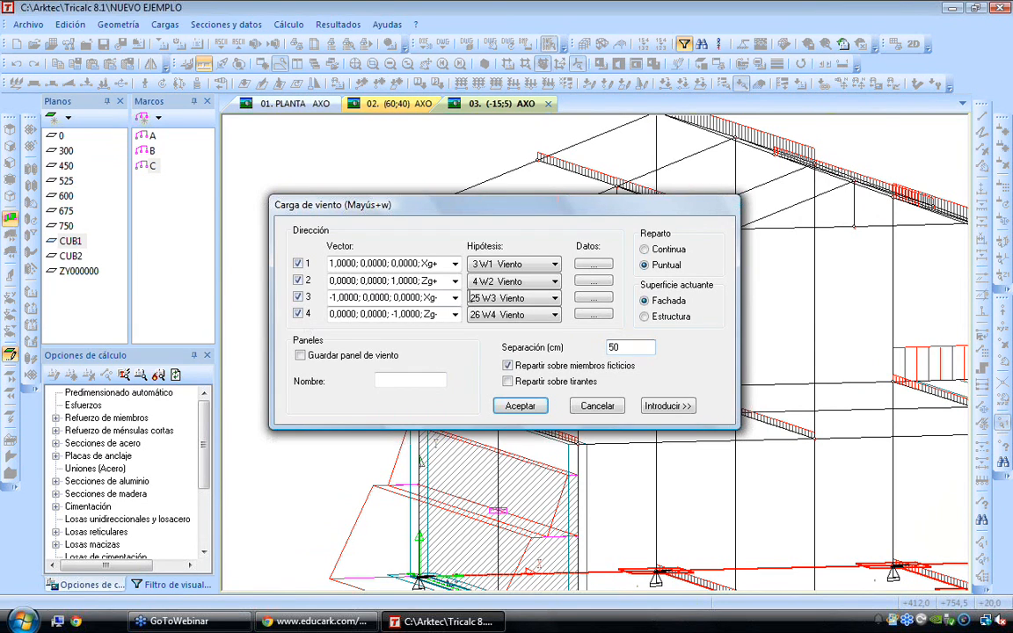
pyautogui.click(594, 264)
pyautogui.click(579, 301)
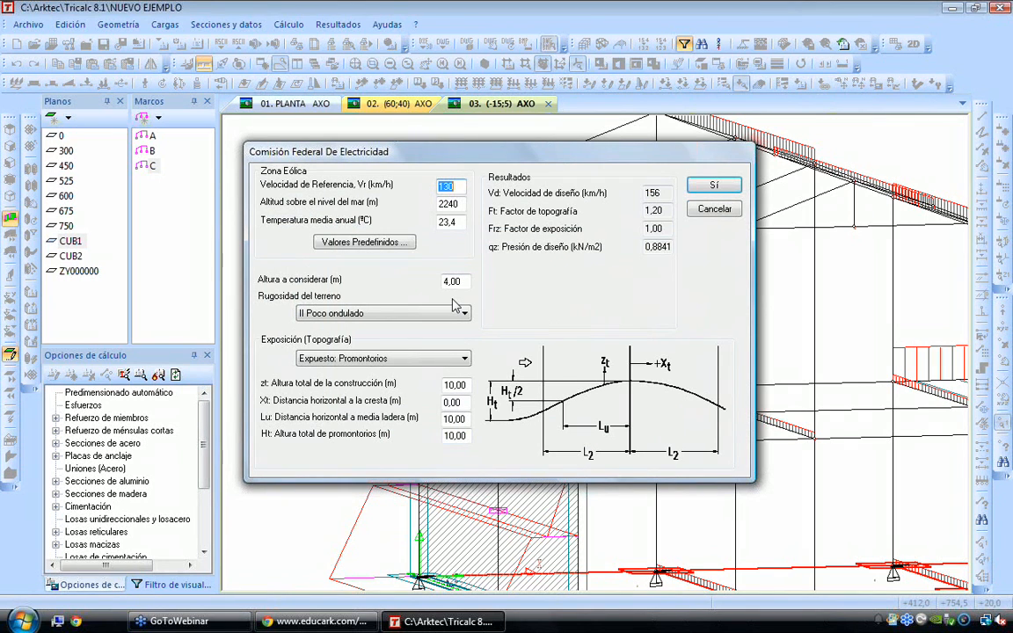
pyautogui.press('Return')
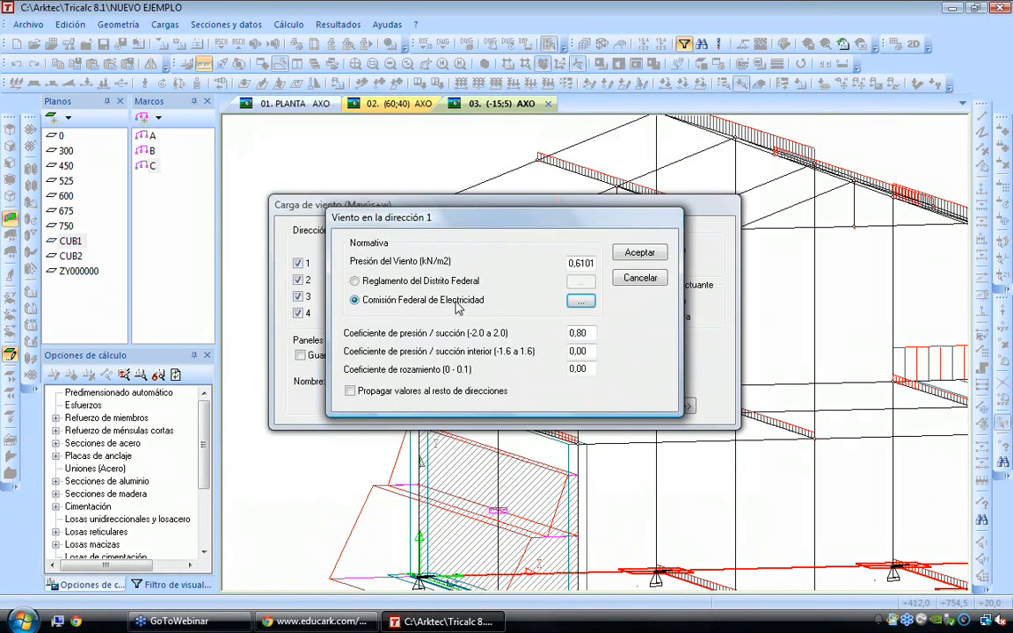
pyautogui.press('Return')
# Save the wind panel with the name N and set the wind load distribution to continuous
pyautogui.click(352, 355)
pyautogui.click(421, 376)
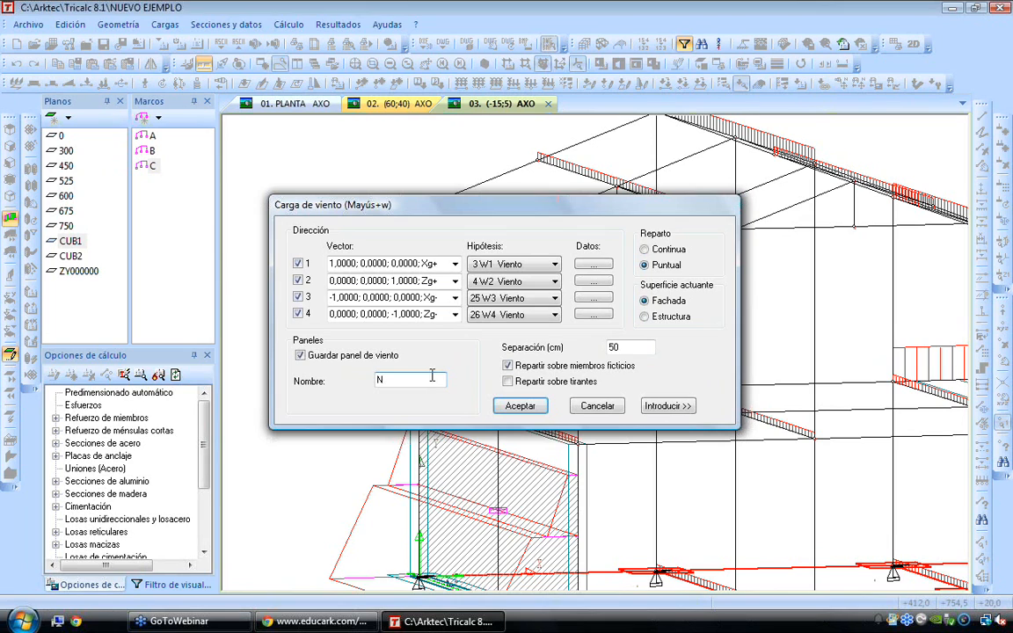
pyautogui.click(645, 250)
# Introduce the wind panel on the facade above the basement wall, defining its direction along the upper edge
pyautogui.click(666, 406)
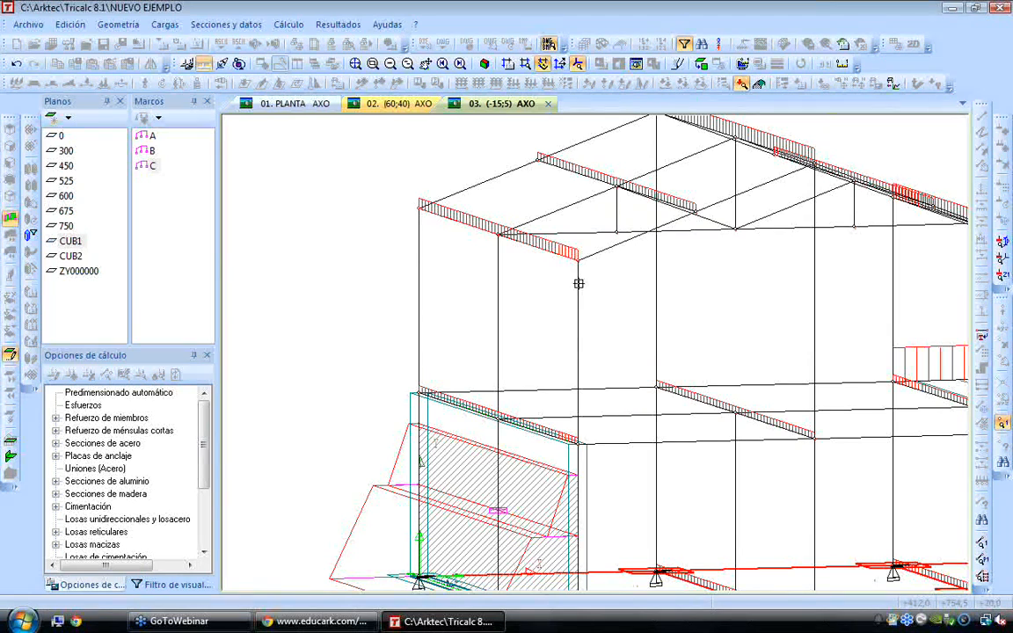
pyautogui.click(578, 444)
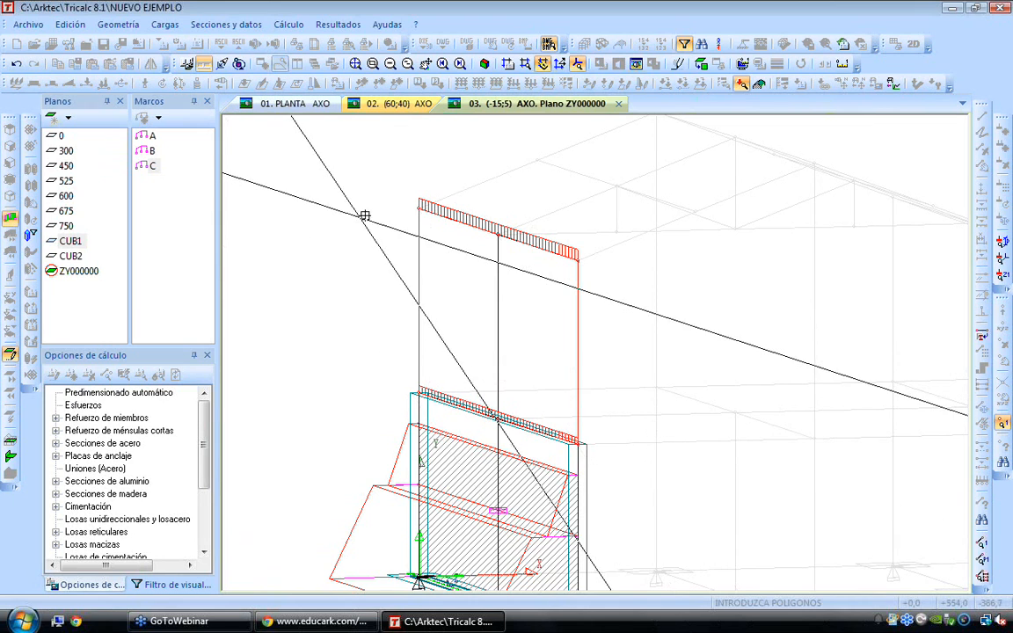
pyautogui.click(409, 202)
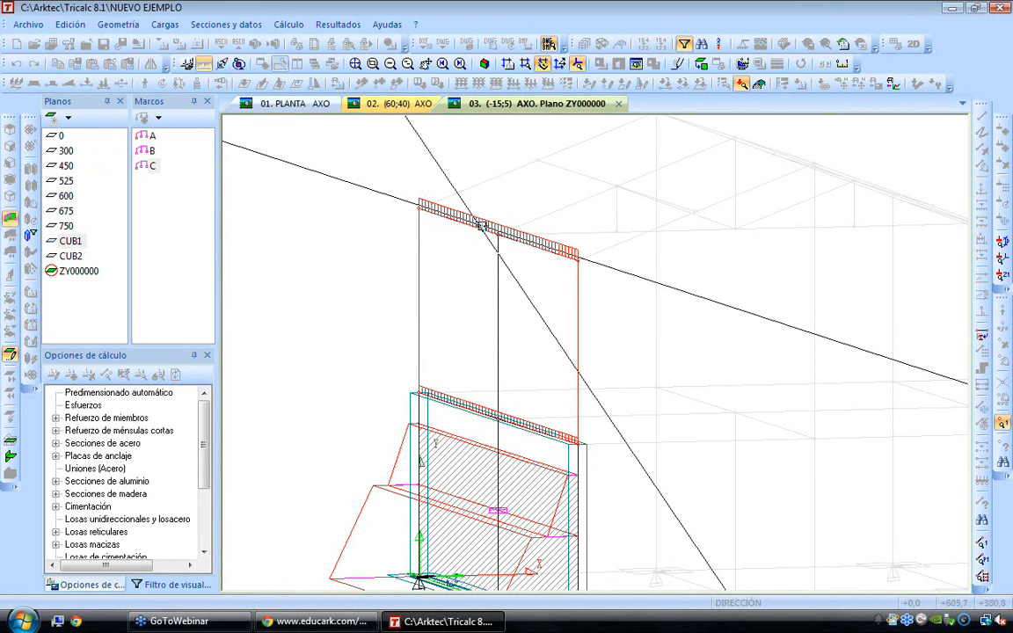
pyautogui.click(498, 234)
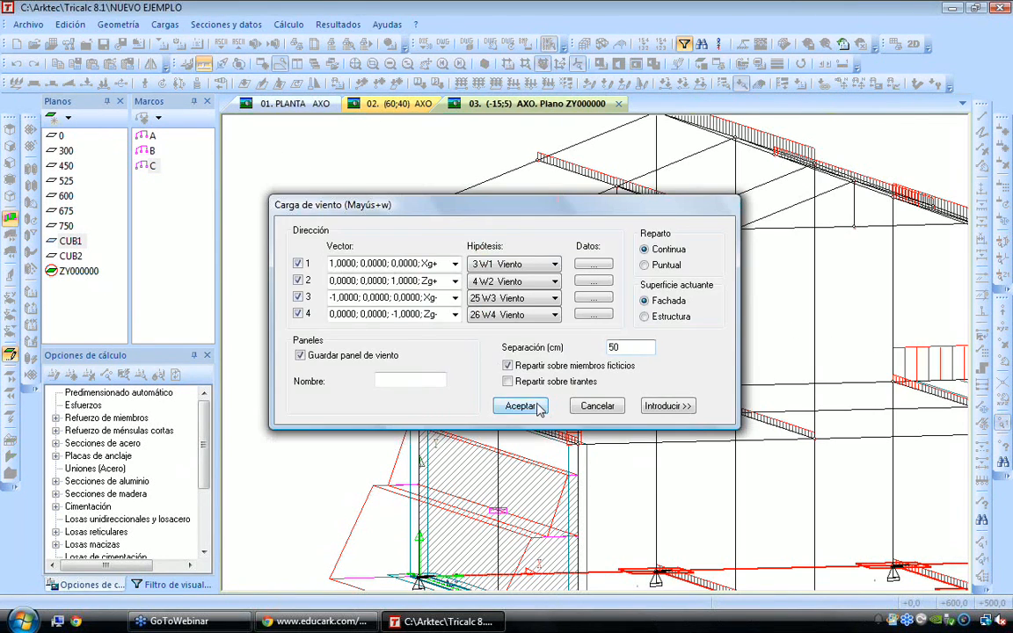
pyautogui.click(518, 468)
pyautogui.moveTo(533, 464); pyautogui.dragTo(466, 369, button='middle')
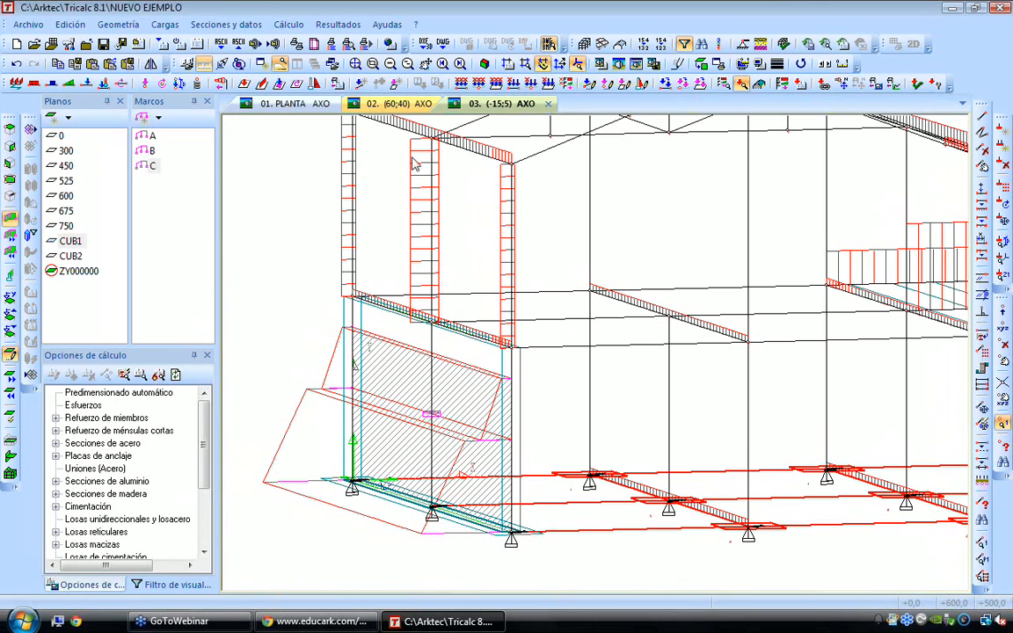
# Show the wind and load panels as hatched surfaces on the structure
pyautogui.moveTo(415, 191)
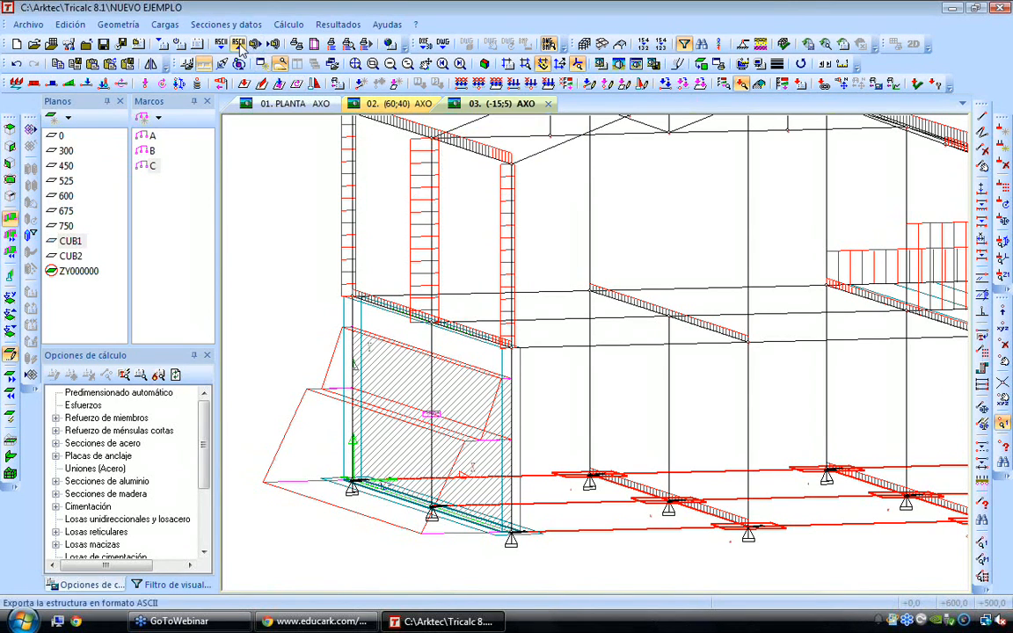
pyautogui.click(759, 85)
pyautogui.scroll(-1, 637, 271)
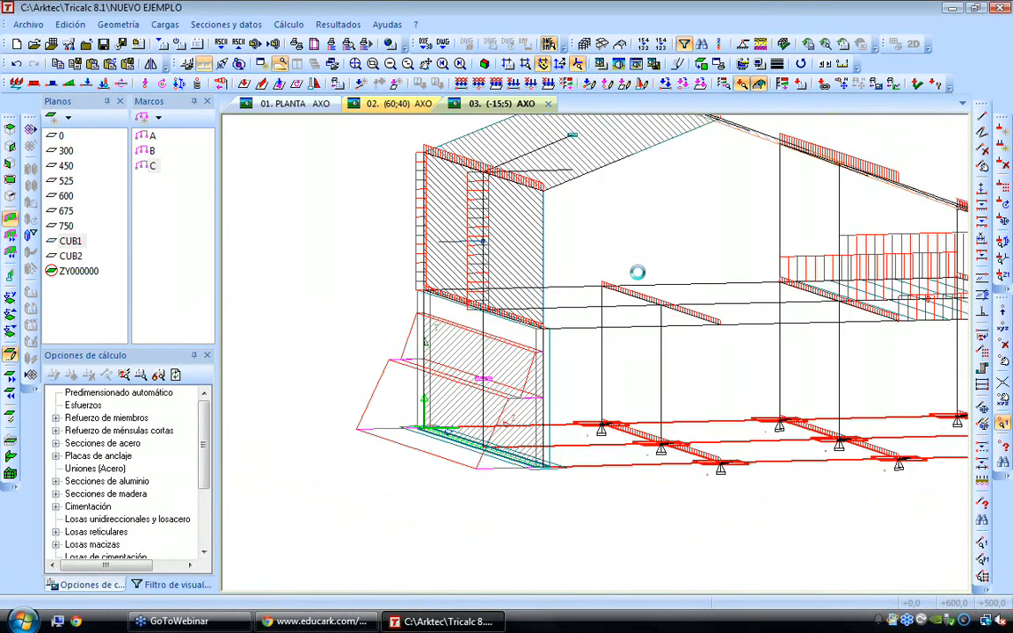
pyautogui.scroll(-2, 637, 272)
# Examine the facade, roof and slab load panels from several angles with the drawn loads hidden
pyautogui.press('Up')
pyautogui.press('Up')
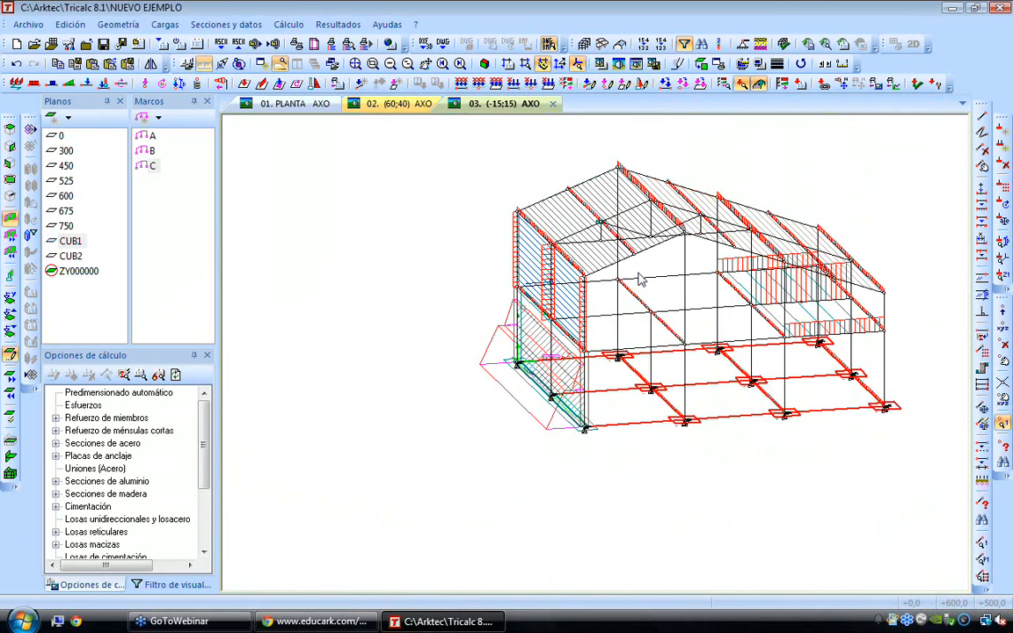
pyautogui.press('Right')
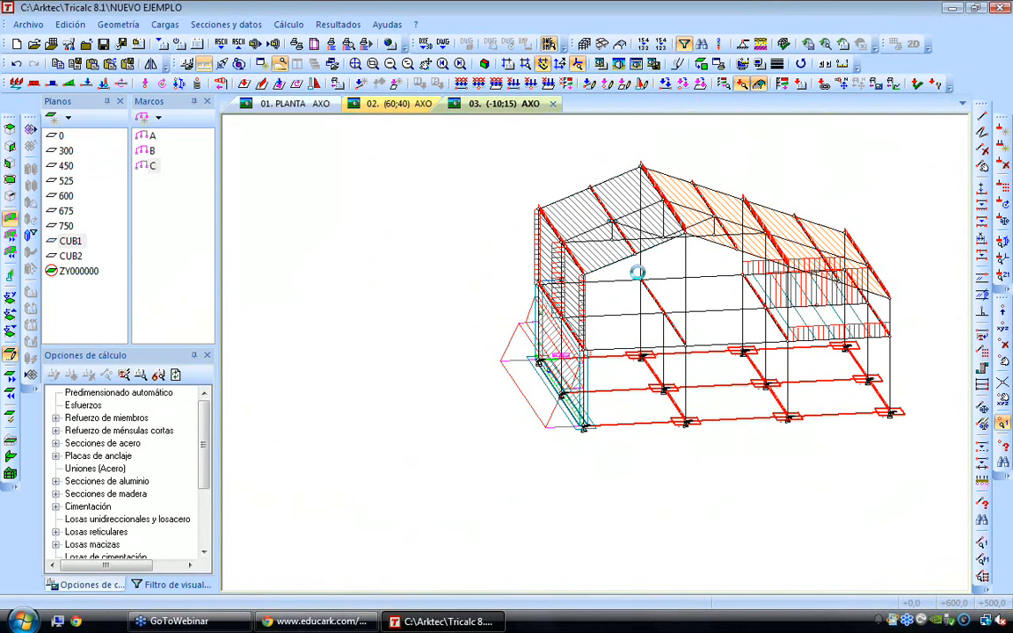
pyautogui.press('Right')
pyautogui.press('Right')
pyautogui.press('Right')
pyautogui.press('Right')
pyautogui.press('Left')
pyautogui.press('Left')
pyautogui.press('Left')
pyautogui.press('Left')
pyautogui.press('Left')
pyautogui.scroll(2, 625, 290)
pyautogui.press('Down')
pyautogui.press('Down')
pyautogui.press('Up')
pyautogui.moveTo(794, 191); pyautogui.dragTo(629, 225, button='middle')
pyautogui.scroll(1, 630, 226)
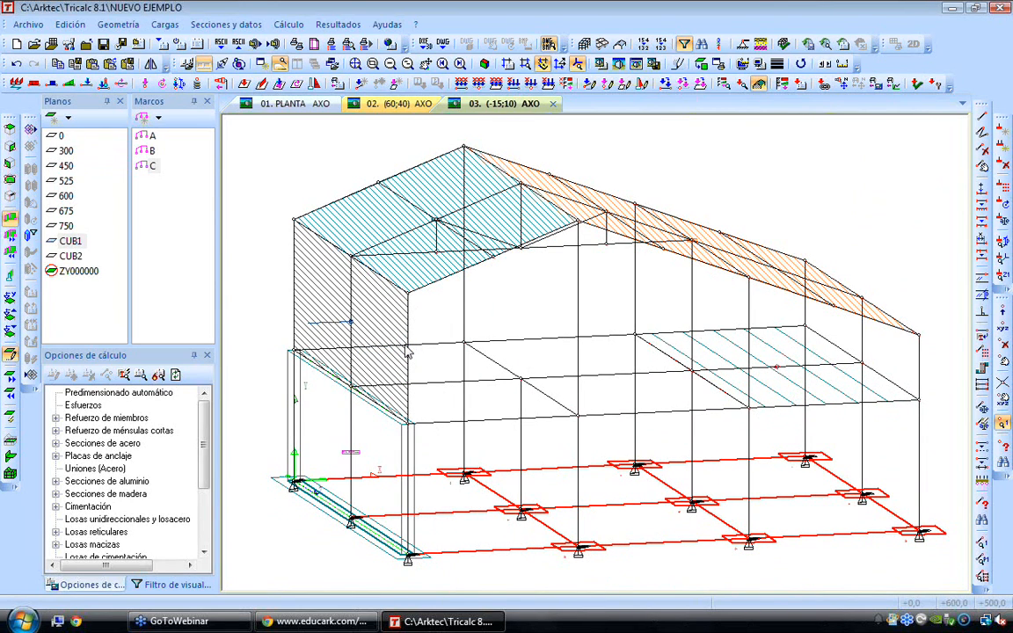
# Open the load links and review the linked one-way slab L1 and the wind panel N
pyautogui.moveTo(406, 352)
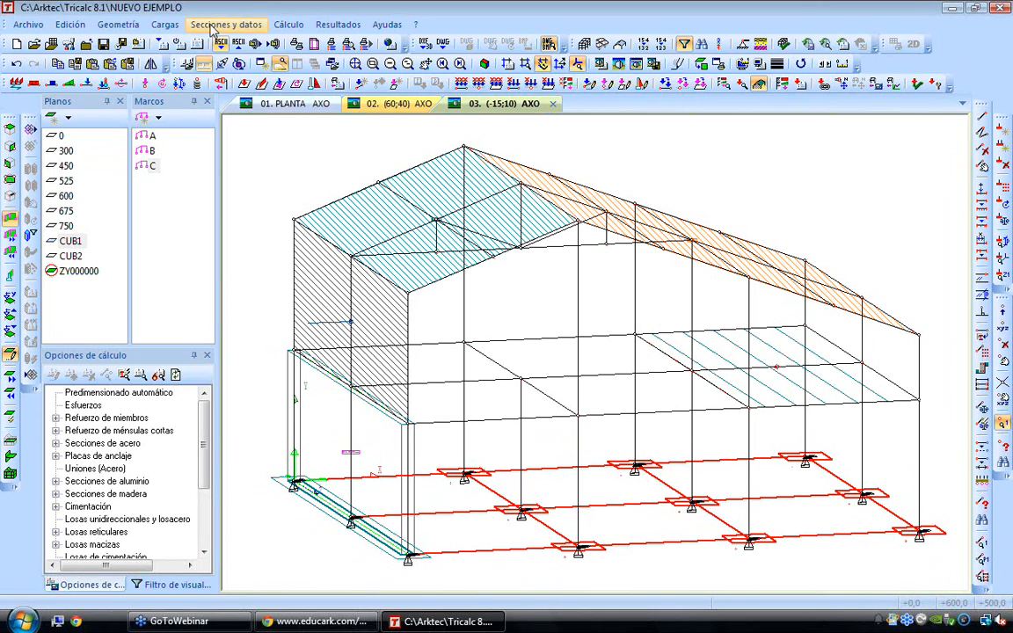
pyautogui.click(163, 25)
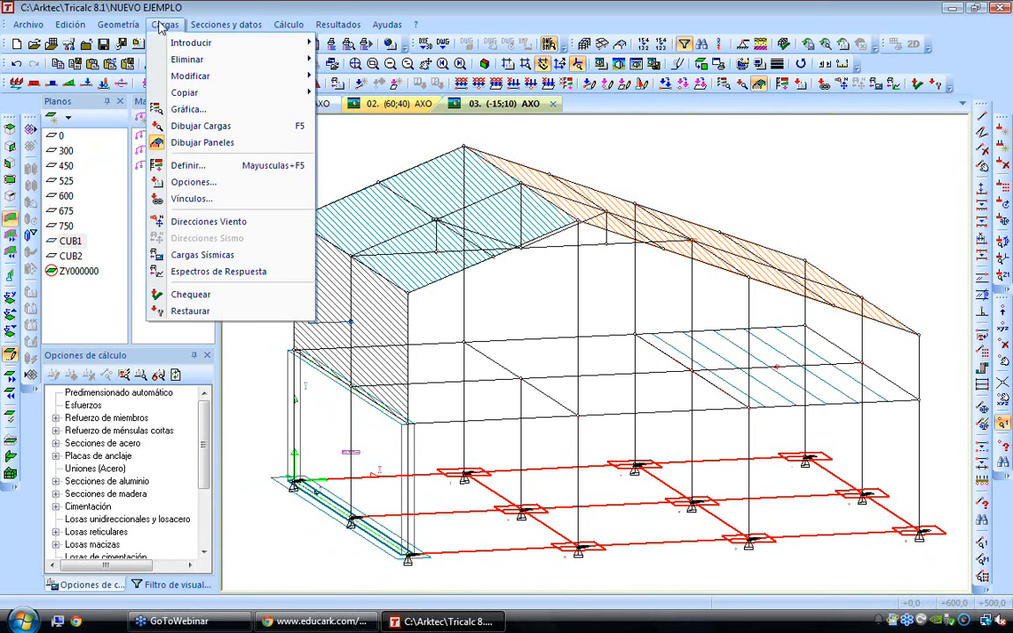
pyautogui.click(208, 203)
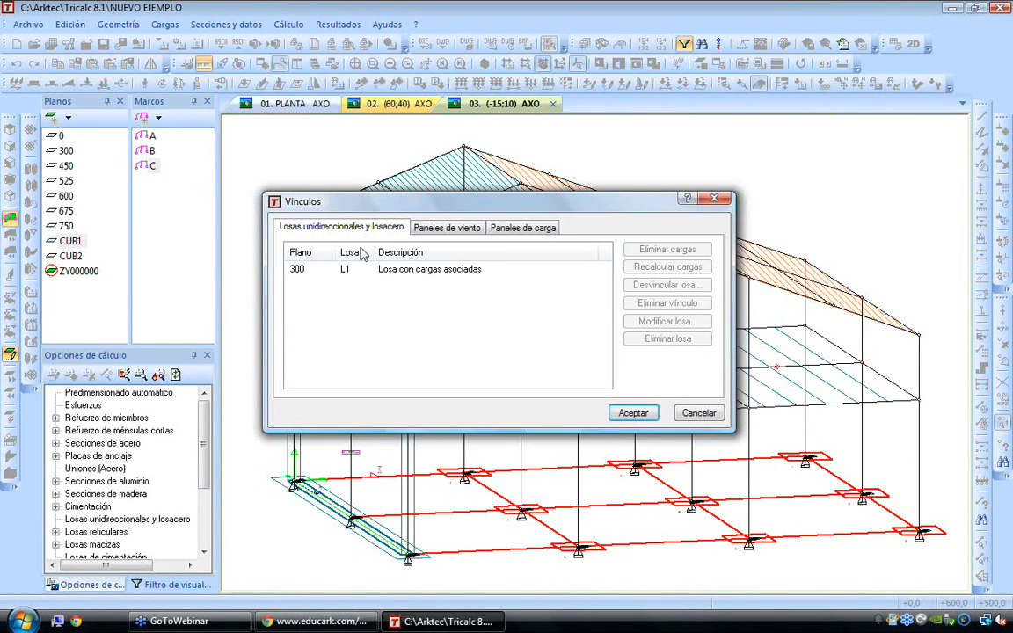
pyautogui.click(350, 274)
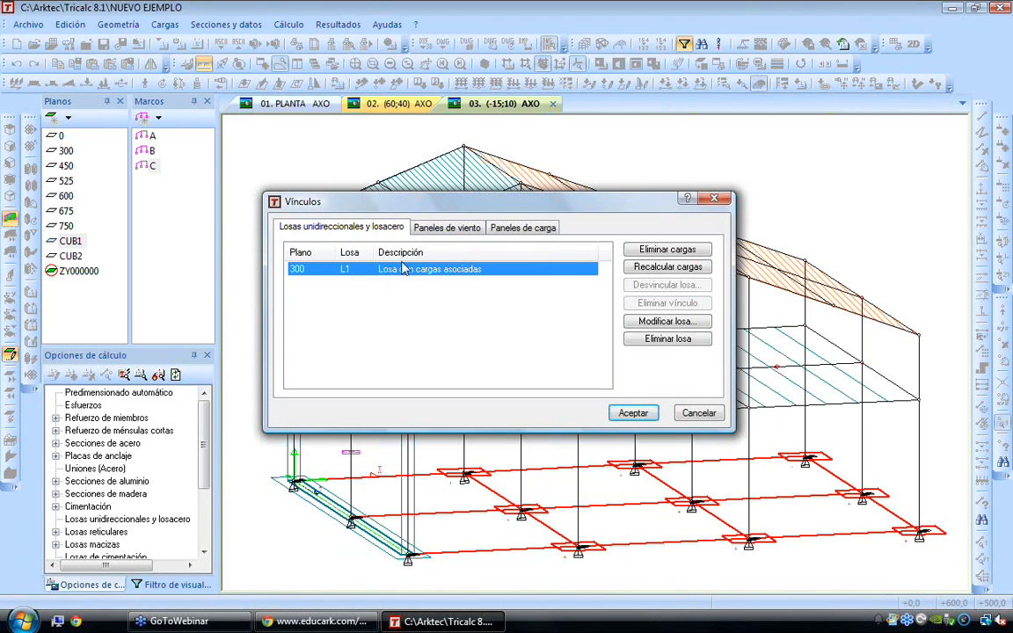
pyautogui.click(426, 227)
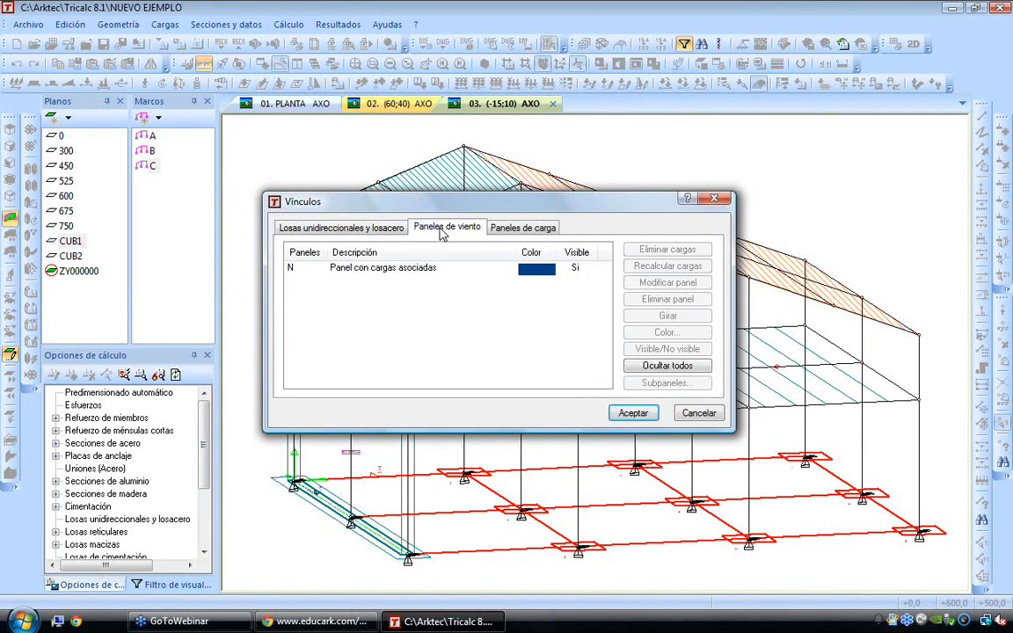
pyautogui.click(406, 271)
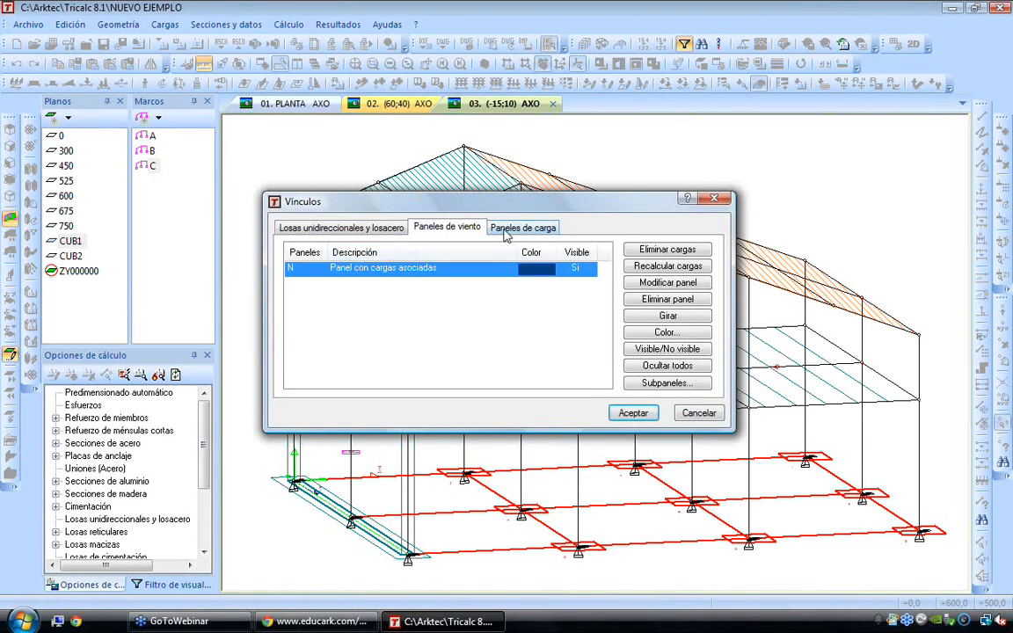
# Review the linked load panels CUB1 and CUB2, moving the dialog clear of the roof
pyautogui.click(522, 228)
pyautogui.click(442, 273)
pyautogui.click(442, 284)
pyautogui.moveTo(479, 203); pyautogui.dragTo(474, 254)
pyautogui.click(300, 317)
pyautogui.click(303, 334)
pyautogui.click(369, 320)
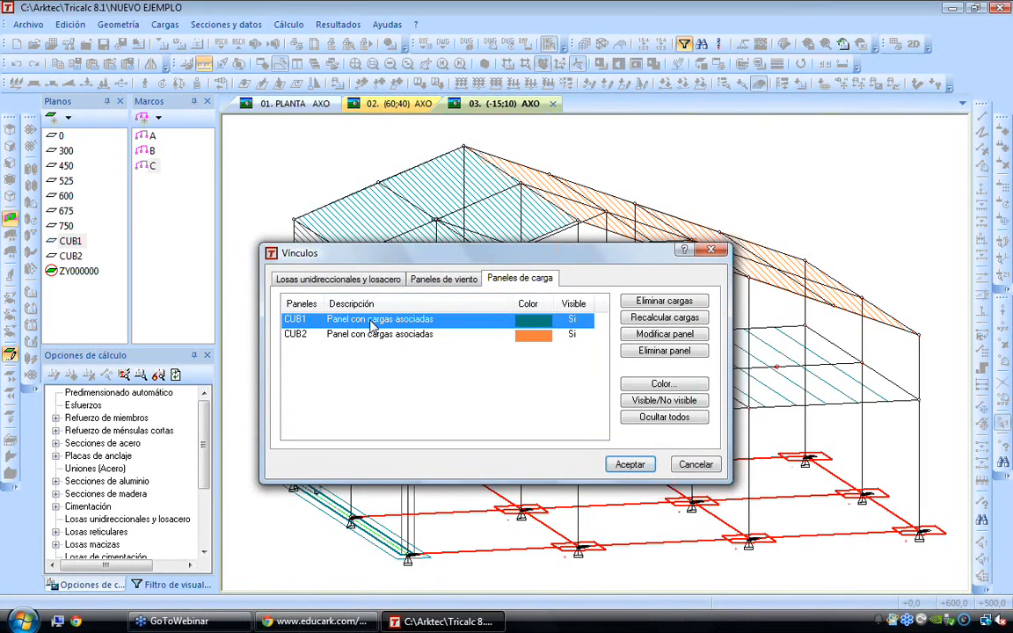
# Review the modification settings of load panel CUB1 without changing them, and close the load links
pyautogui.click(673, 335)
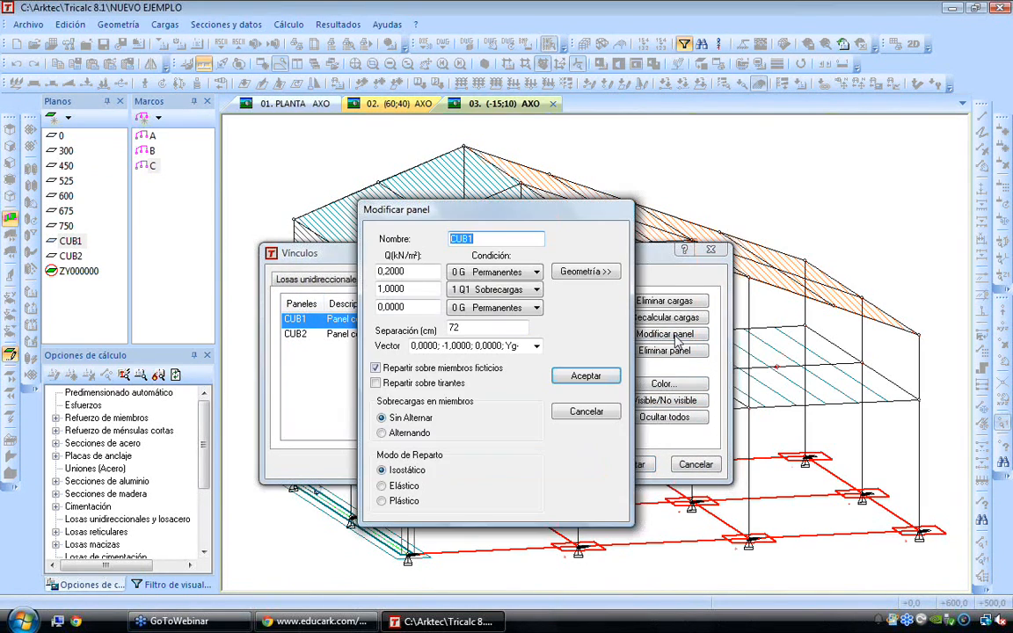
pyautogui.press('Tab')
pyautogui.press('Tab')
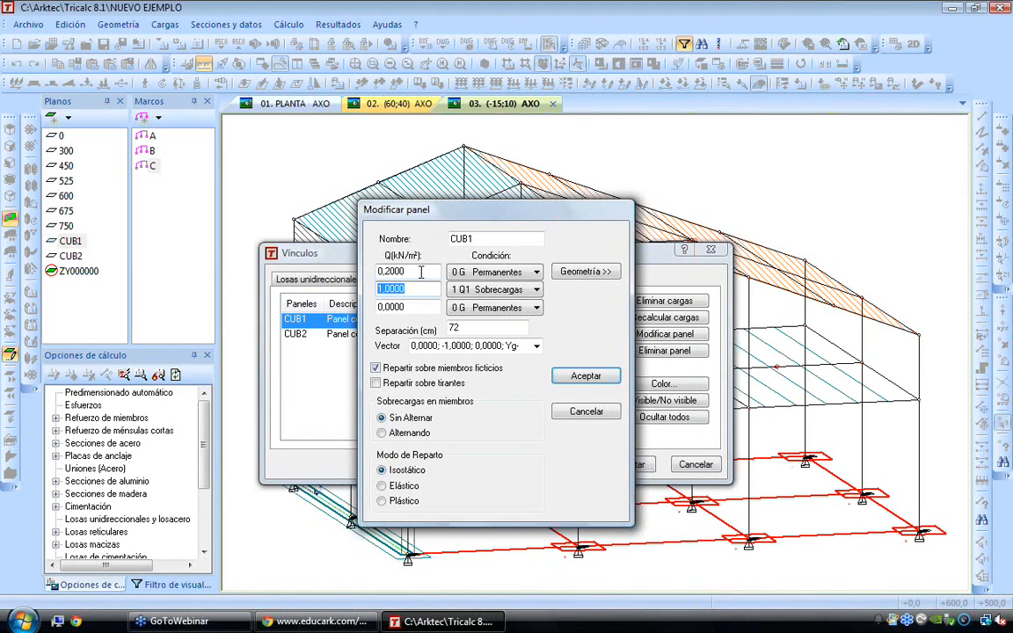
pyautogui.press('Return')
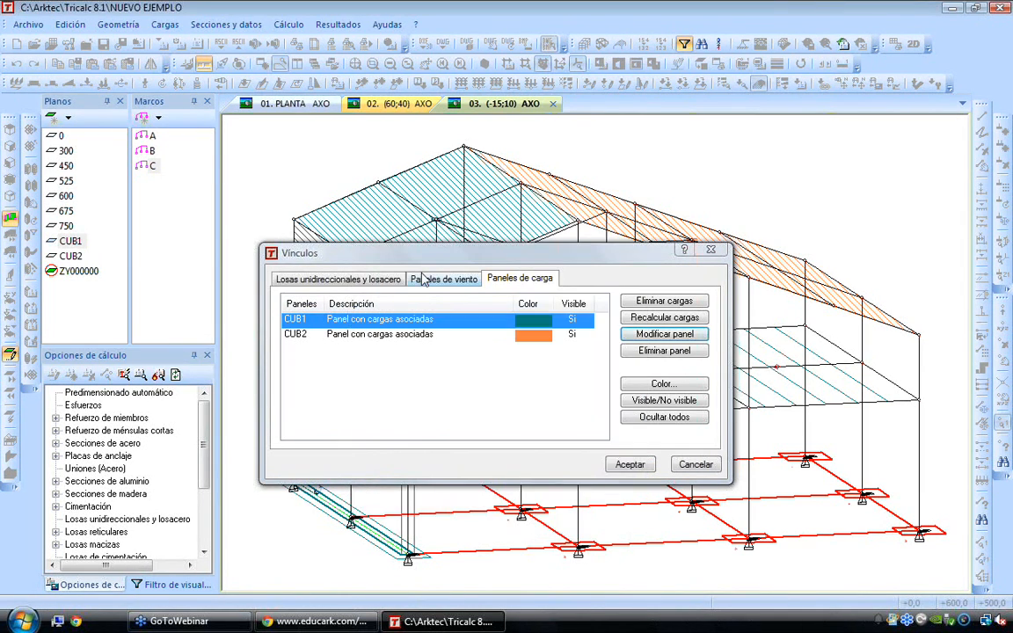
pyautogui.press('Return')
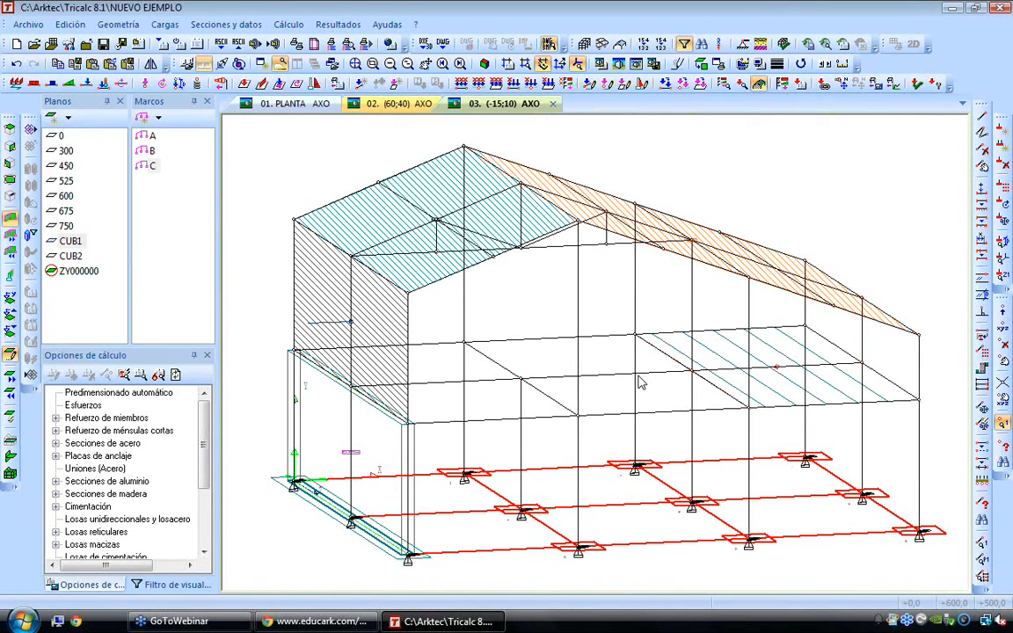
pyautogui.scroll(3, 675, 390)
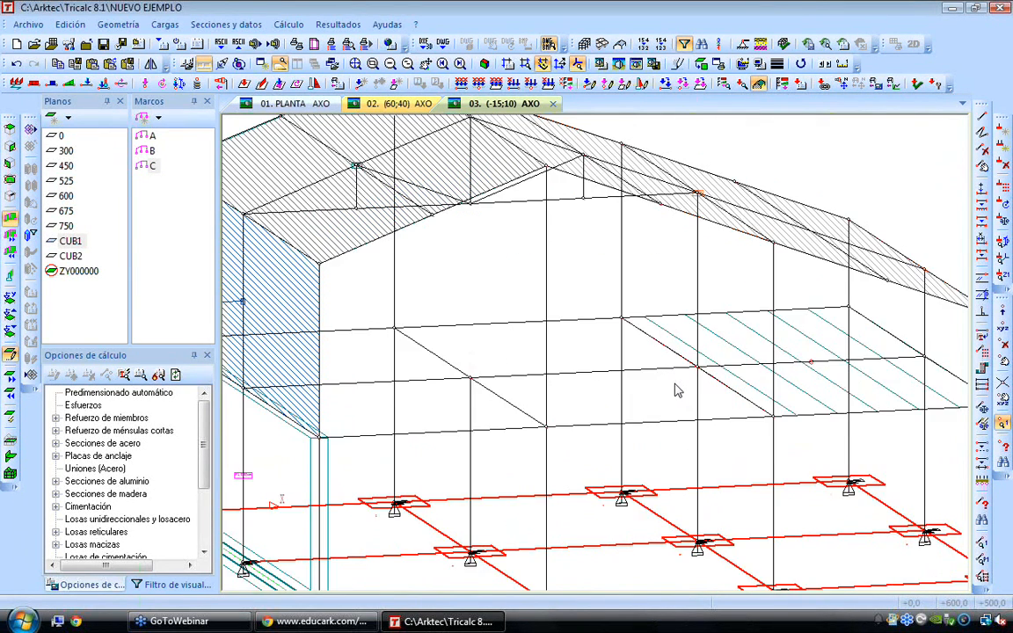
pyautogui.press('Down')
pyautogui.press('Up')
pyautogui.moveTo(673, 379); pyautogui.dragTo(599, 381, button='middle')
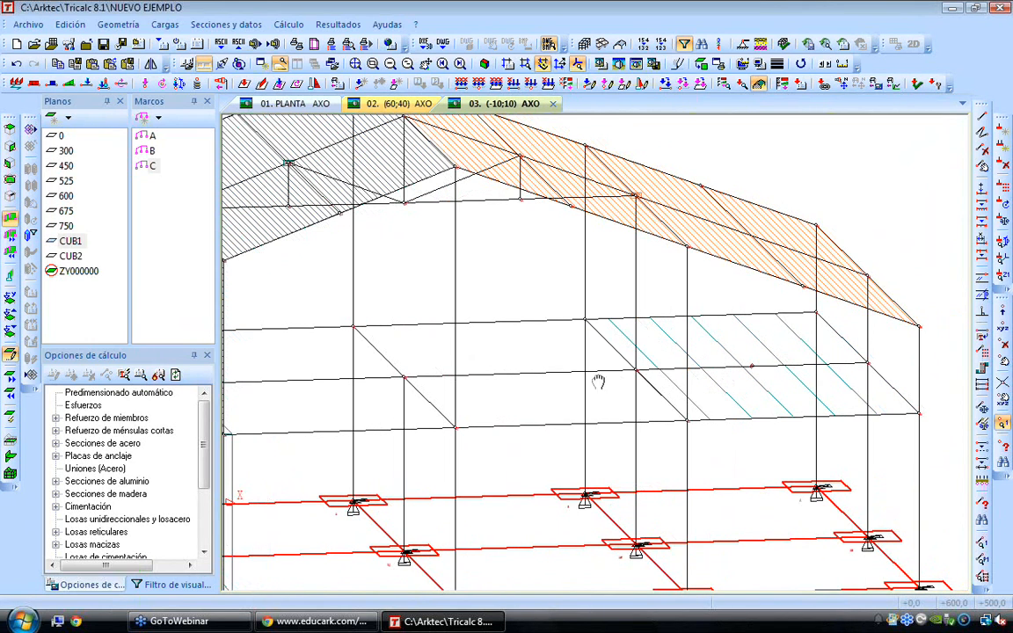
# Activate moving load conditions 11 to 14 in the load factors and accept the automatic load combination options
pyautogui.click(165, 28)
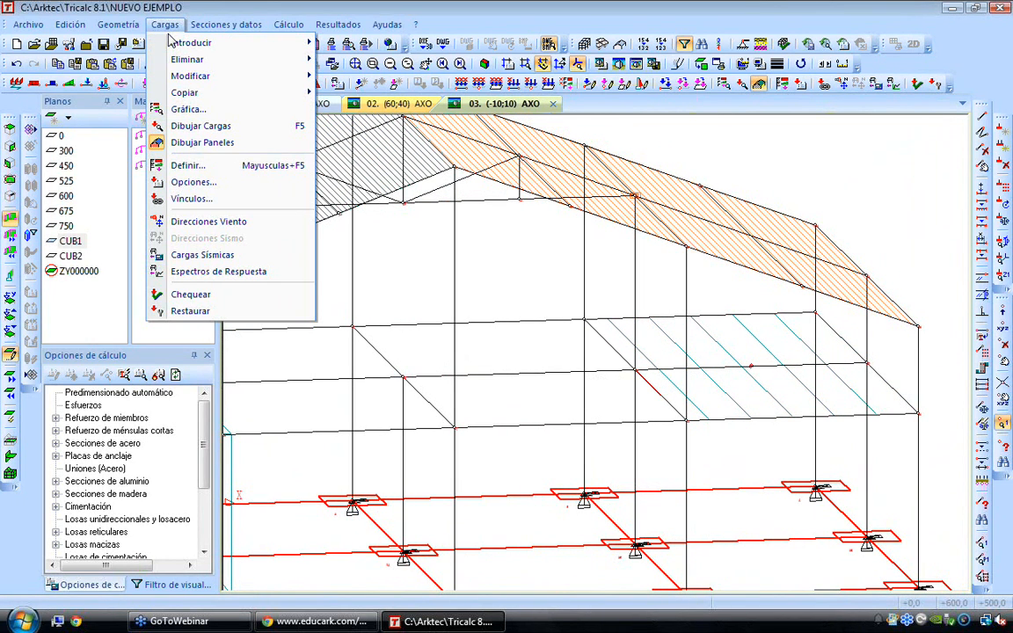
pyautogui.click(193, 182)
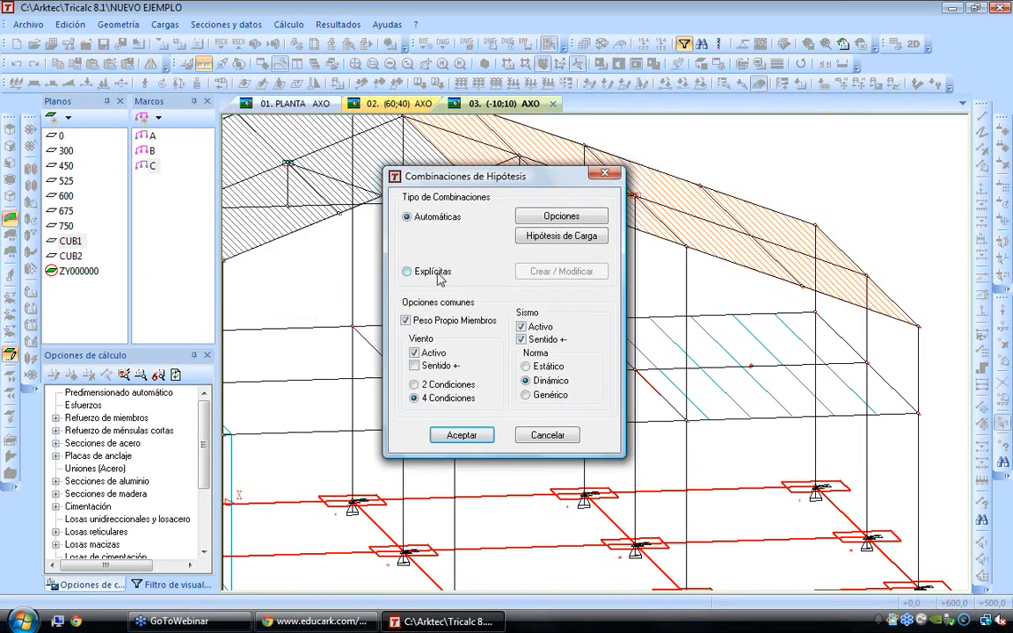
pyautogui.click(536, 237)
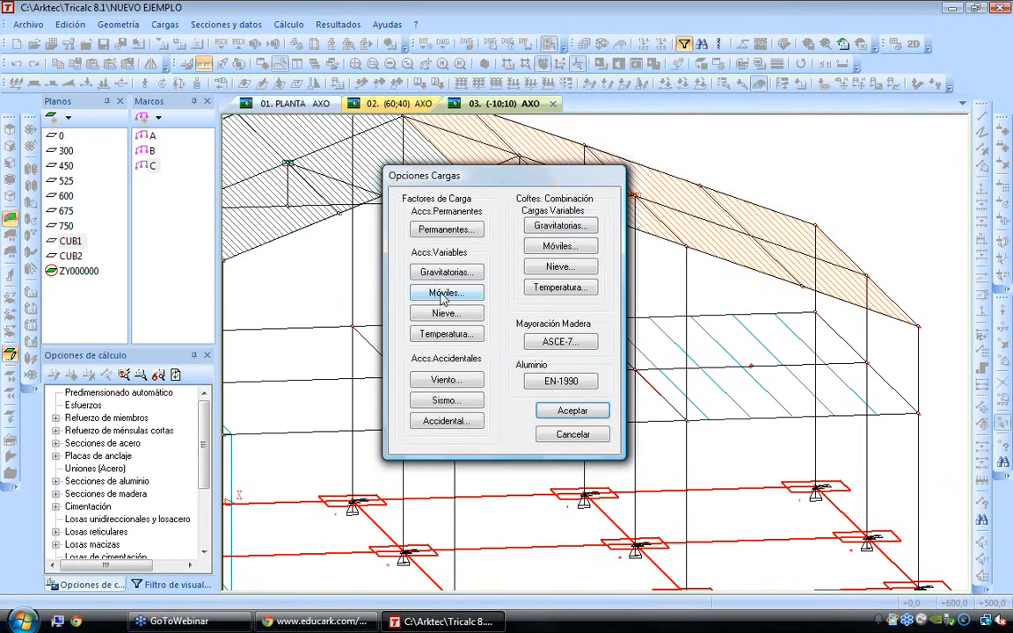
pyautogui.click(457, 360)
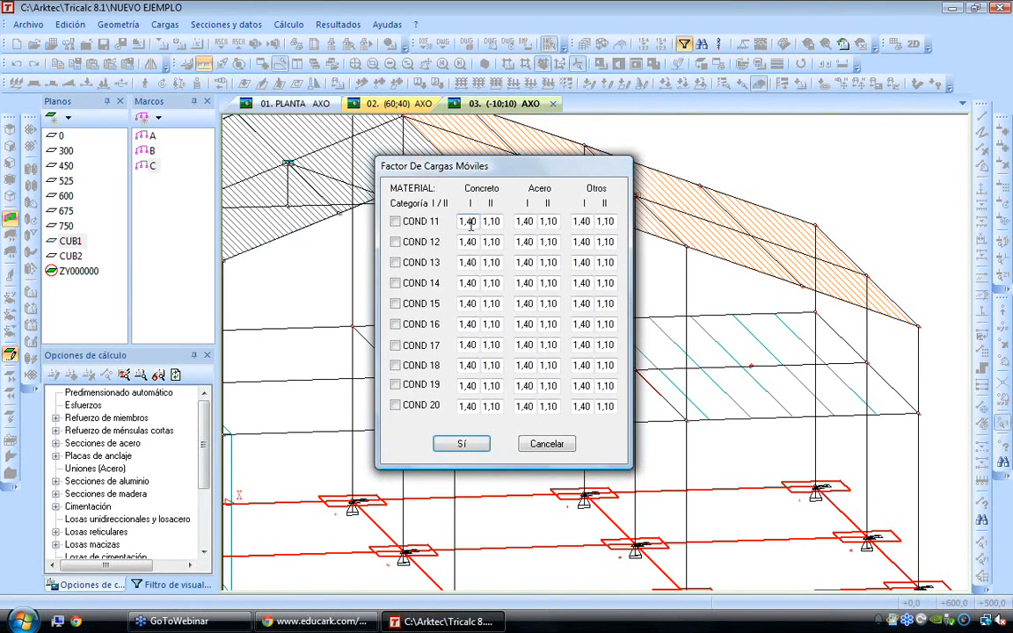
pyautogui.click(397, 221)
pyautogui.click(396, 241)
pyautogui.click(395, 262)
pyautogui.click(395, 284)
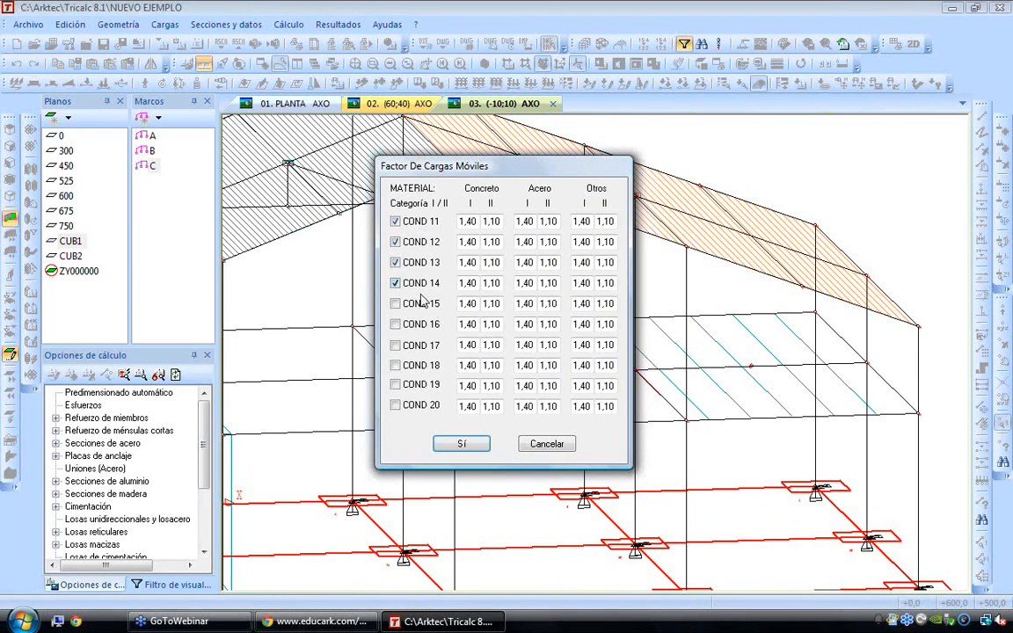
pyautogui.click(460, 445)
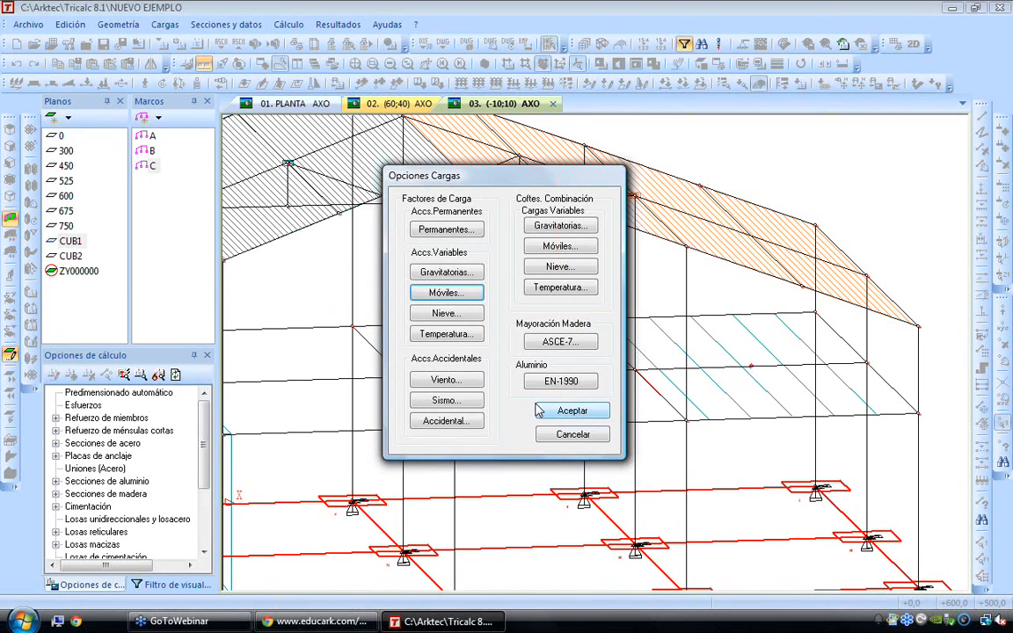
pyautogui.click(570, 410)
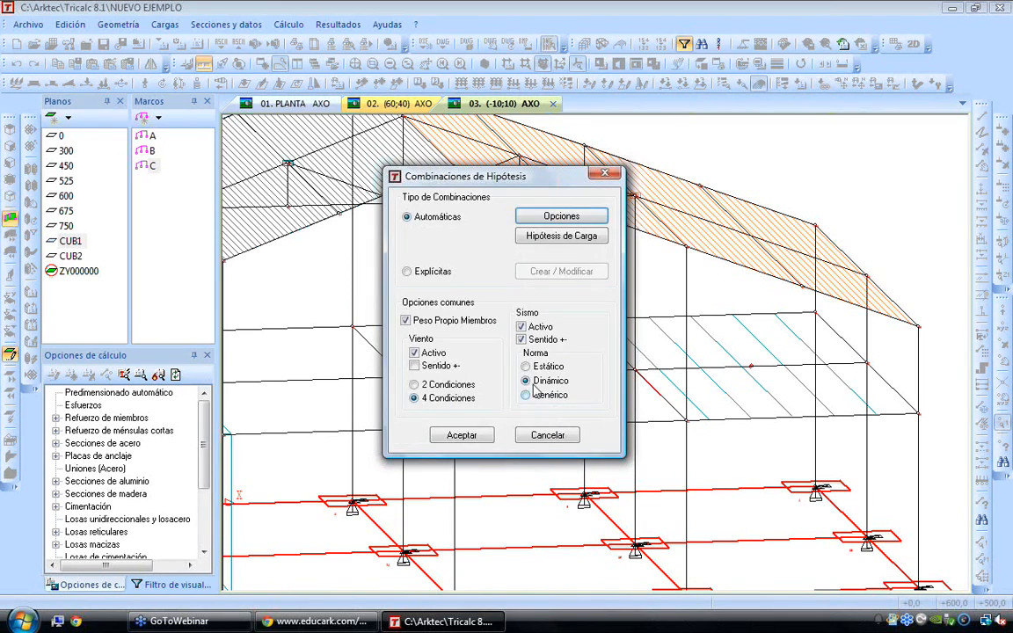
pyautogui.click(470, 433)
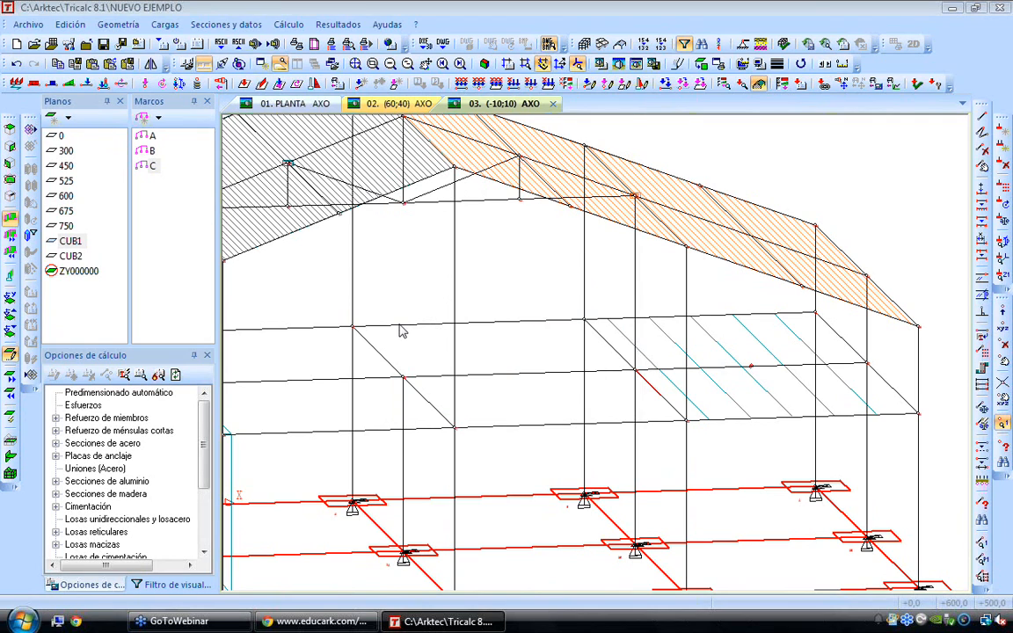
# Make plane 300 the active work plane in the axonometric view
pyautogui.scroll(1, 567, 325)
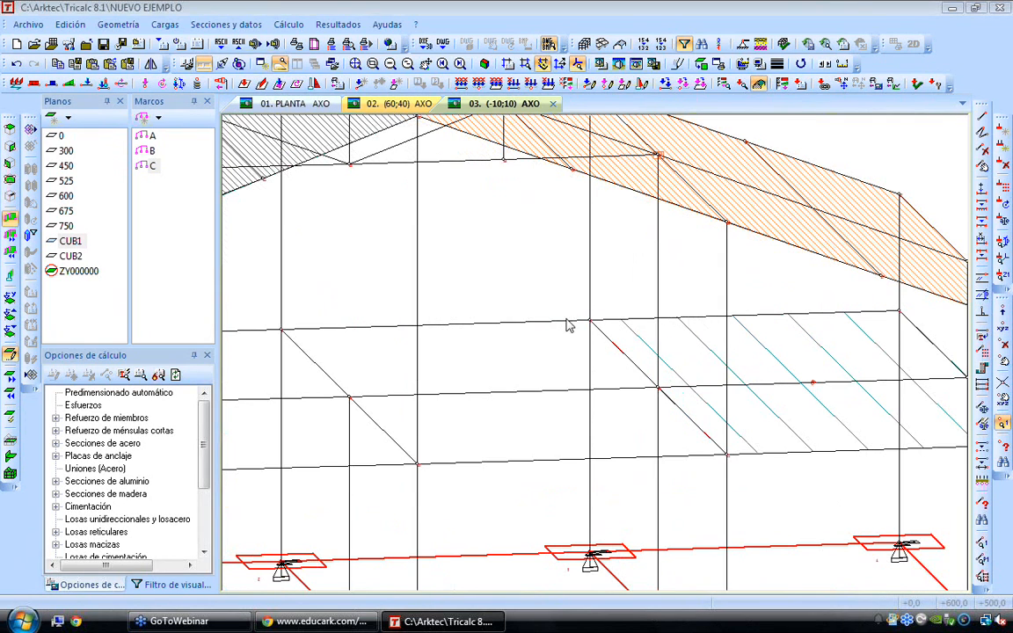
pyautogui.click(66, 151)
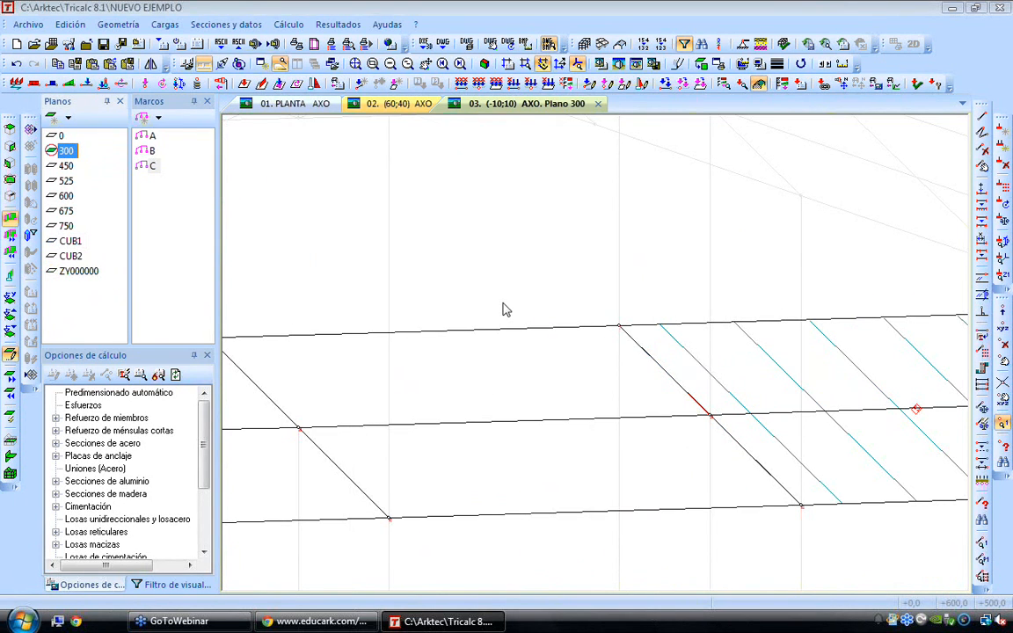
pyautogui.scroll(-1, 505, 310)
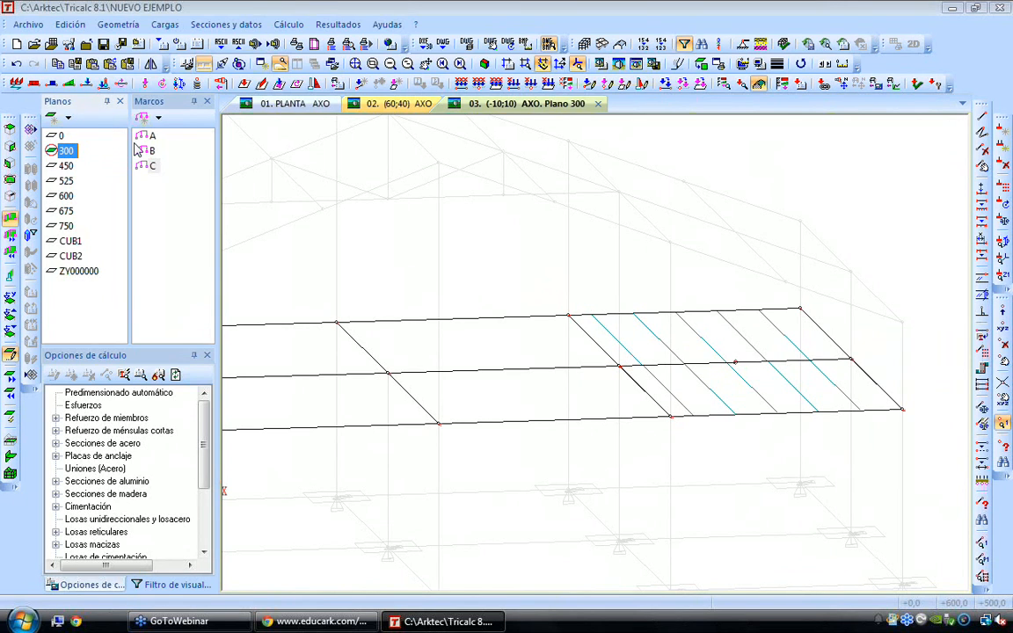
# Place a 10 kN member point load at 100 cm on the first two transverse beams under condition 11 M1 Móviles
pyautogui.click(86, 85)
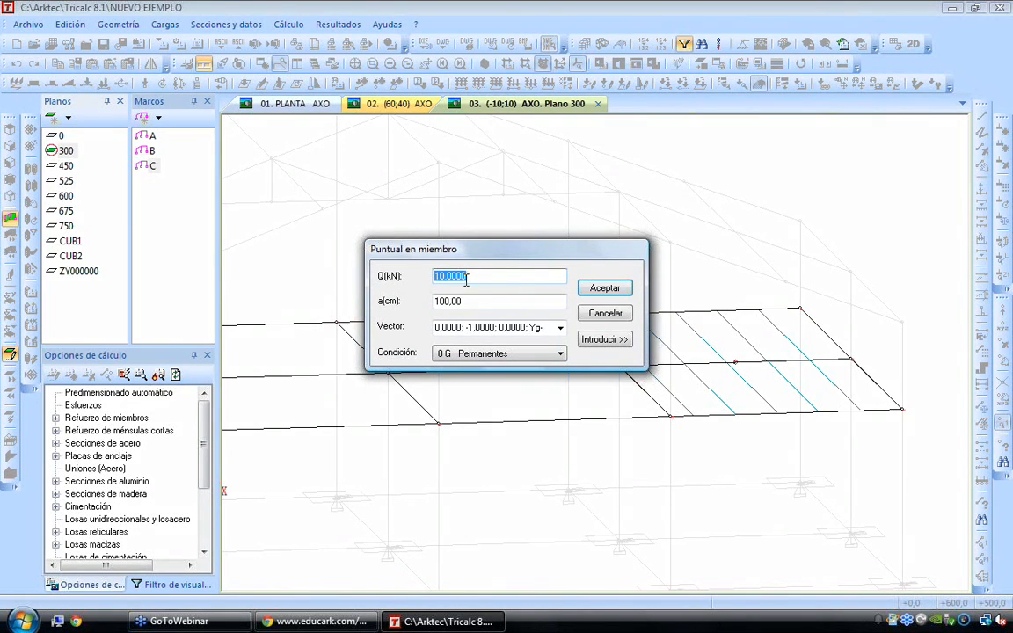
pyautogui.press('Tab')
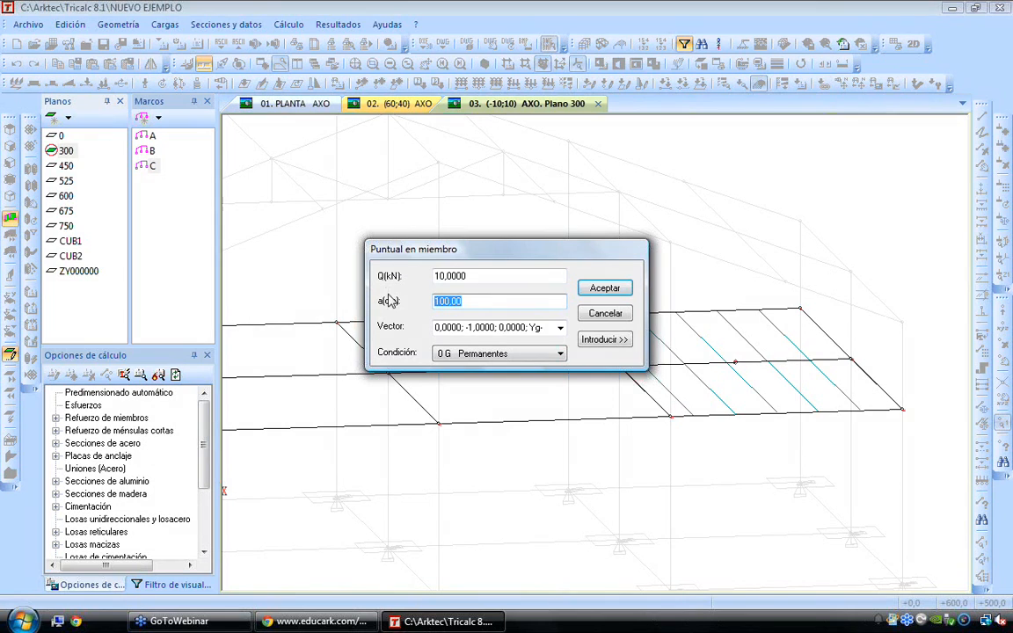
pyautogui.click(559, 353)
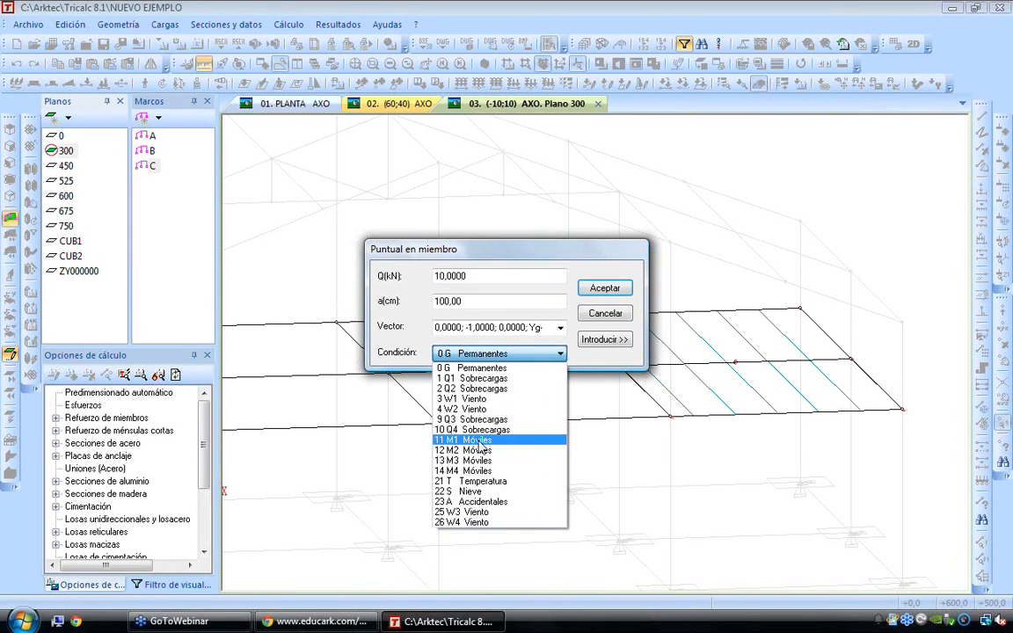
pyautogui.click(482, 447)
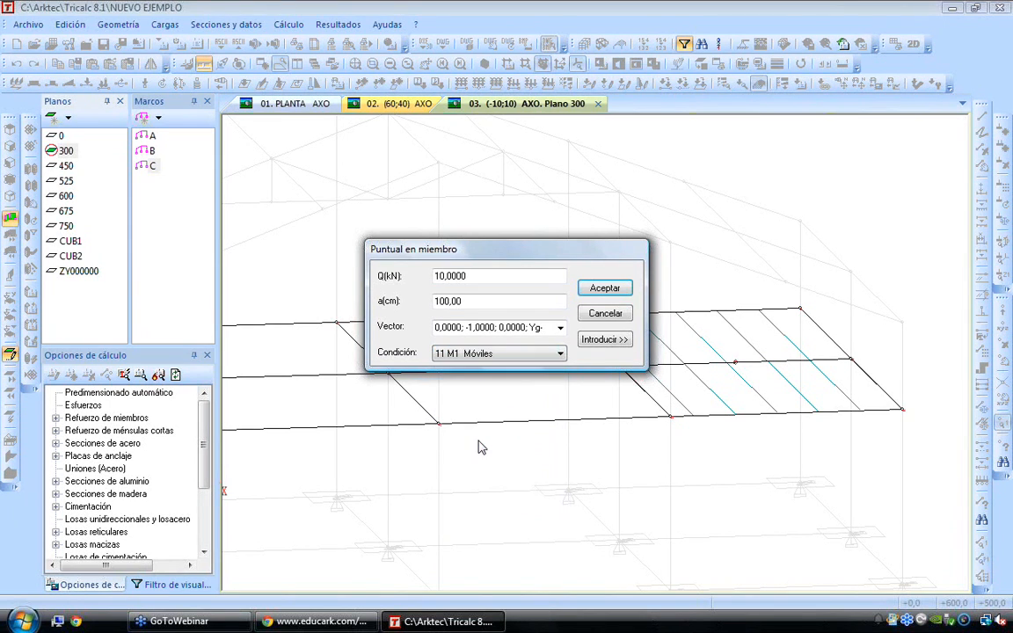
pyautogui.click(605, 340)
pyautogui.scroll(-2, 617, 341)
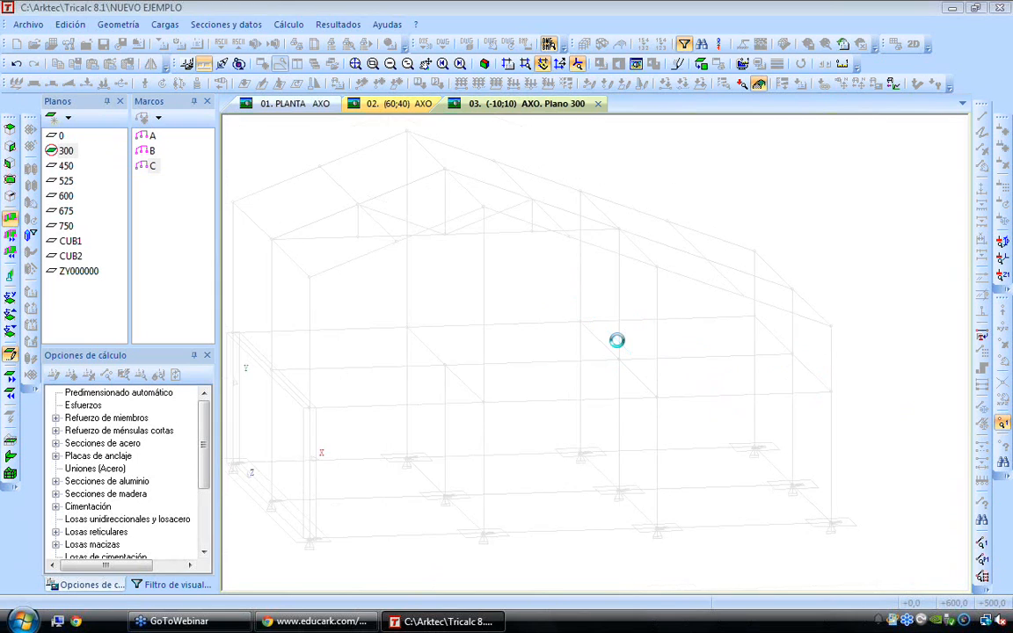
pyautogui.scroll(1, 376, 343)
pyautogui.scroll(1, 375, 343)
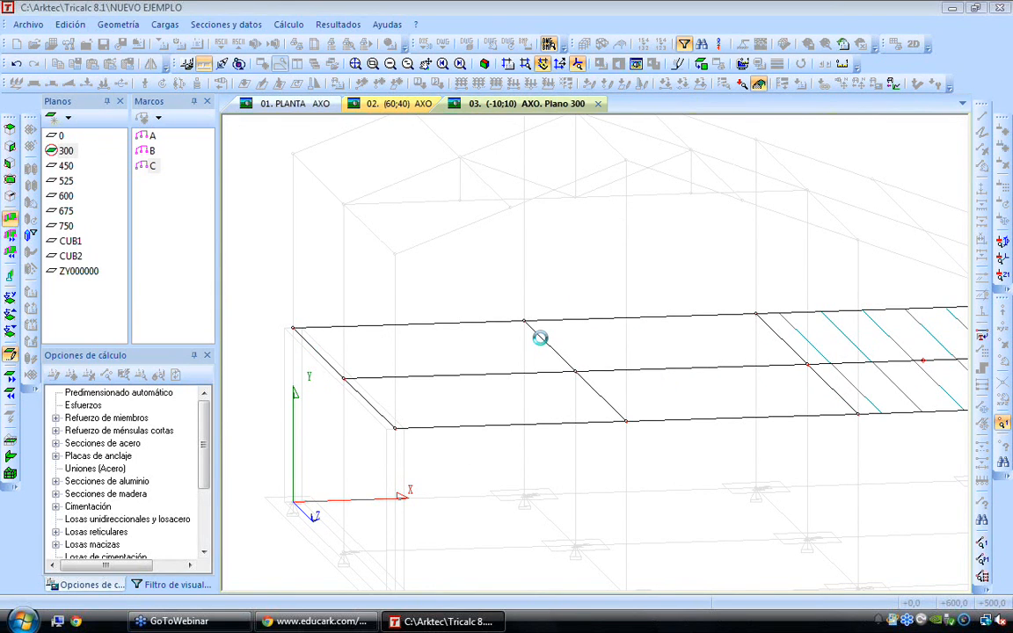
pyautogui.moveTo(397, 330)
pyautogui.mouseDown(button='middle')
pyautogui.moveTo(439, 351)
pyautogui.moveTo(482, 329)
pyautogui.moveTo(423, 320)
pyautogui.moveTo(440, 340)
pyautogui.mouseUp(button='middle')
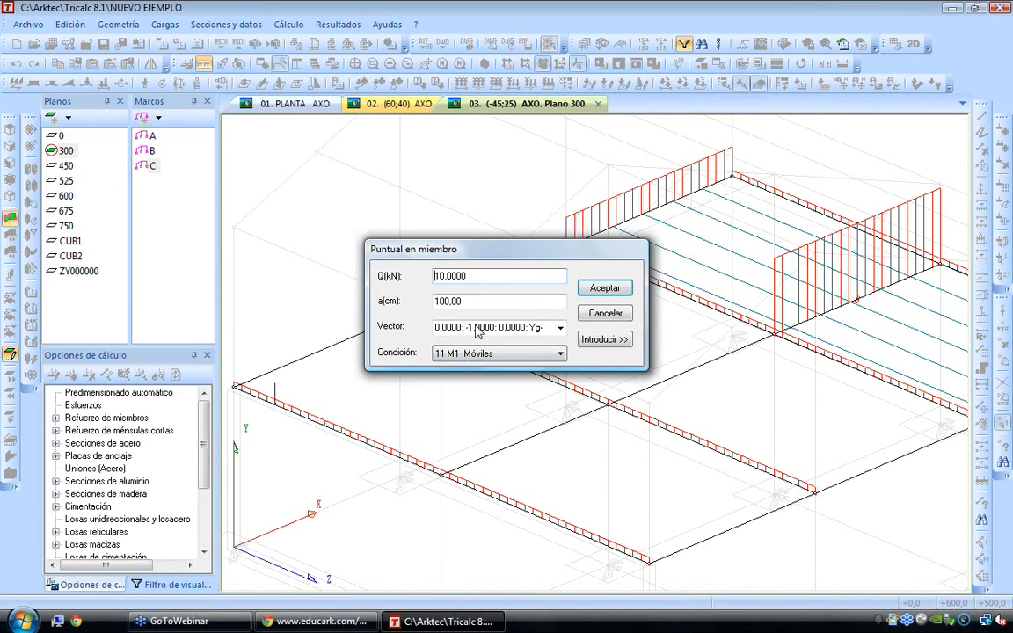
# Place a 10 kN point load at 200 cm on the same two transverse beams under condition 12 M2 Móviles
pyautogui.moveTo(462, 301); pyautogui.dragTo(324, 301)
pyautogui.write('2')
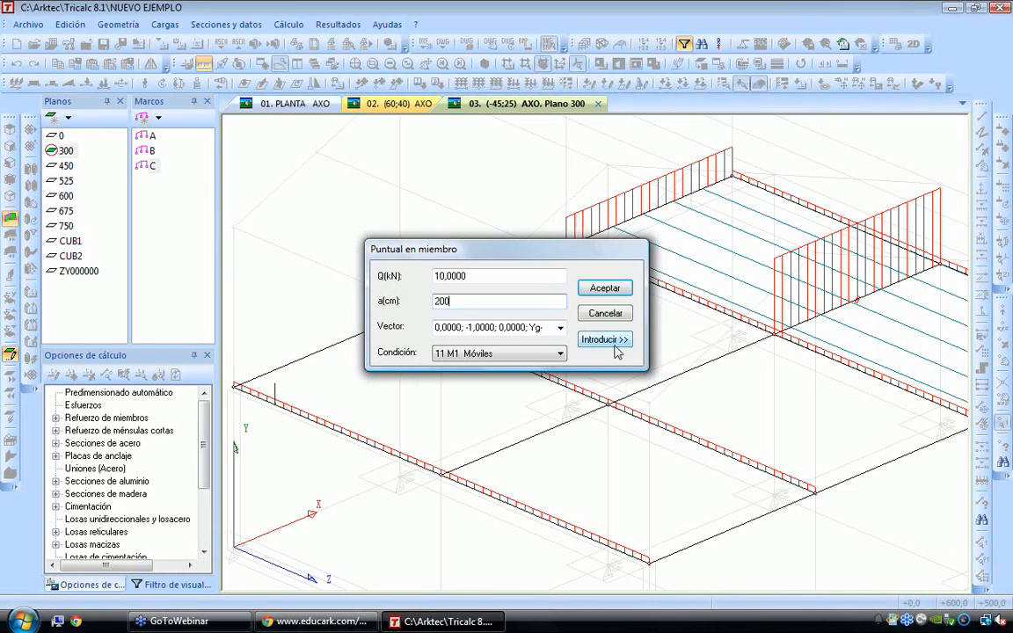
pyautogui.click(492, 353)
pyautogui.click(475, 449)
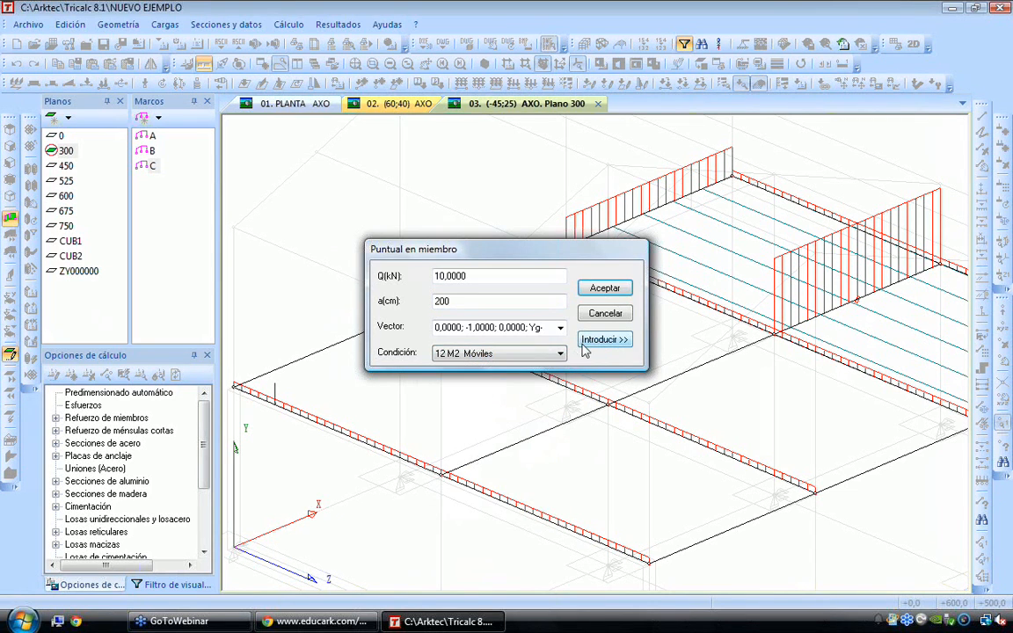
pyautogui.press('Return')
pyautogui.click(485, 353)
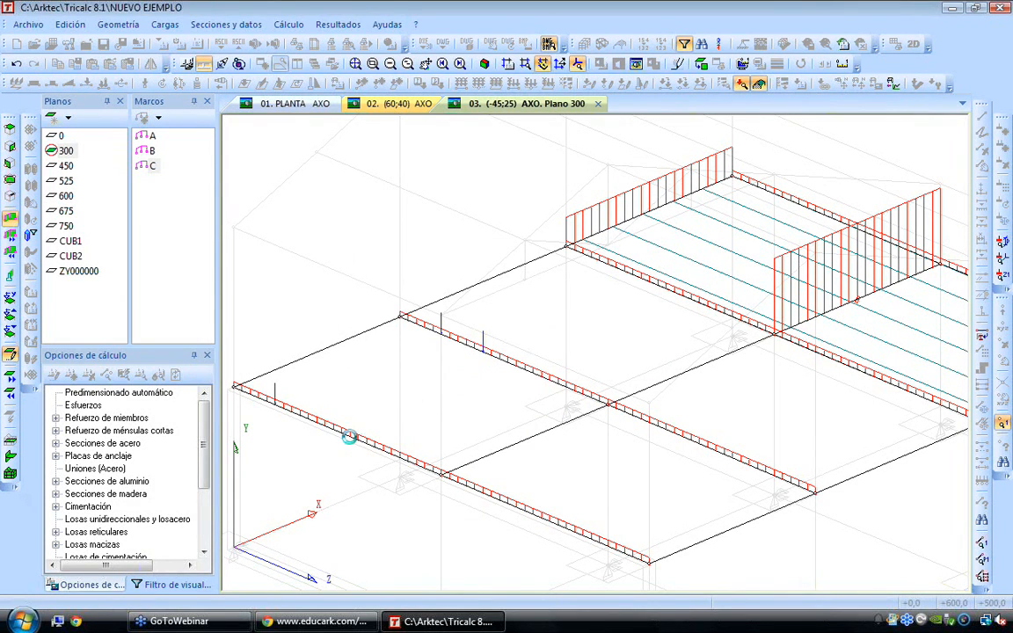
pyautogui.click(317, 419)
# Place a 10 kN point load at 300 cm on both transverse beams under condition 13 M3 Móviles
pyautogui.doubleClick(492, 301)
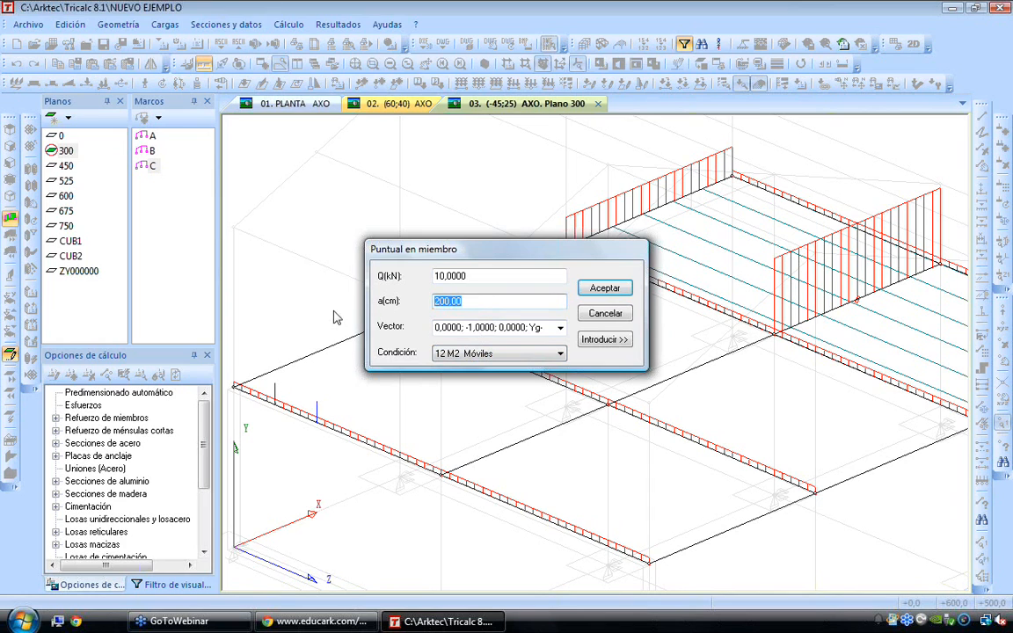
pyautogui.write('300')
pyautogui.click(559, 353)
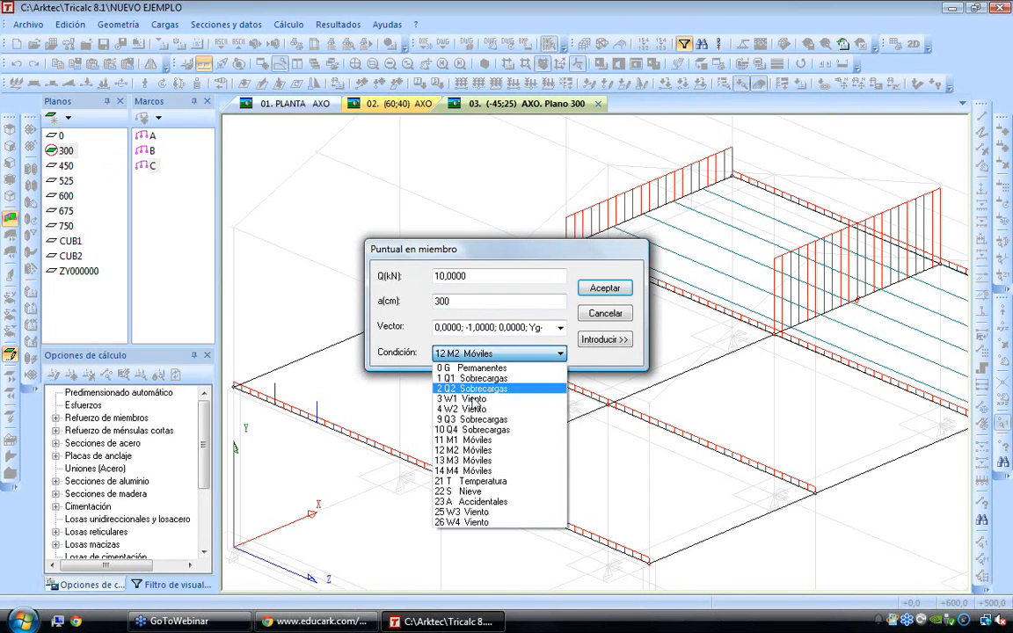
pyautogui.click(463, 460)
pyautogui.click(603, 339)
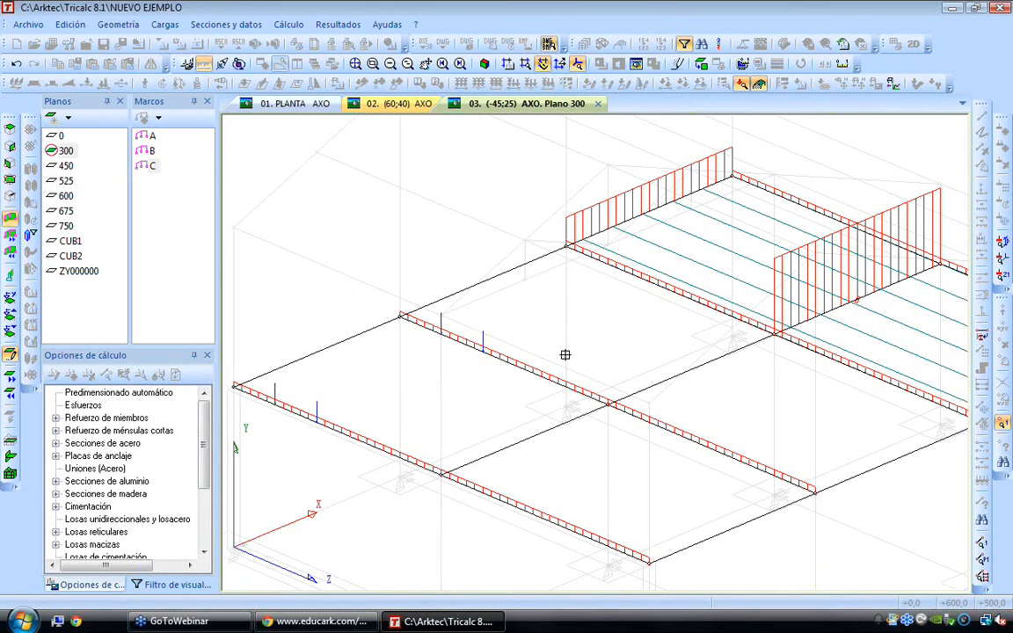
pyautogui.click(362, 434)
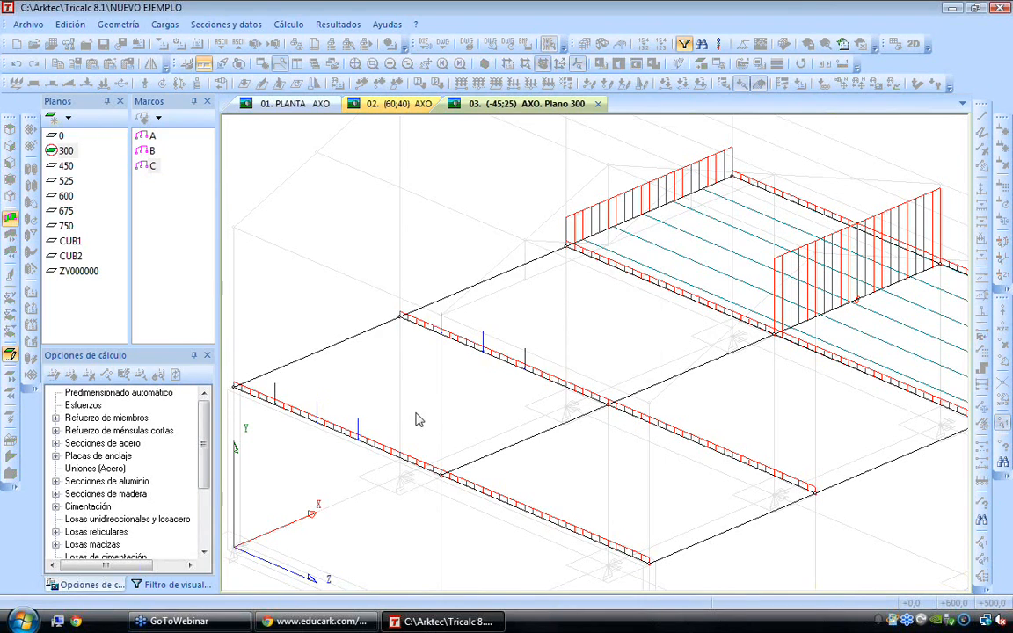
# Place a 10 kN point load at 400 cm on both transverse beams under condition 14 M4 Móviles
pyautogui.moveTo(492, 301); pyautogui.dragTo(295, 279)
pyautogui.write('400')
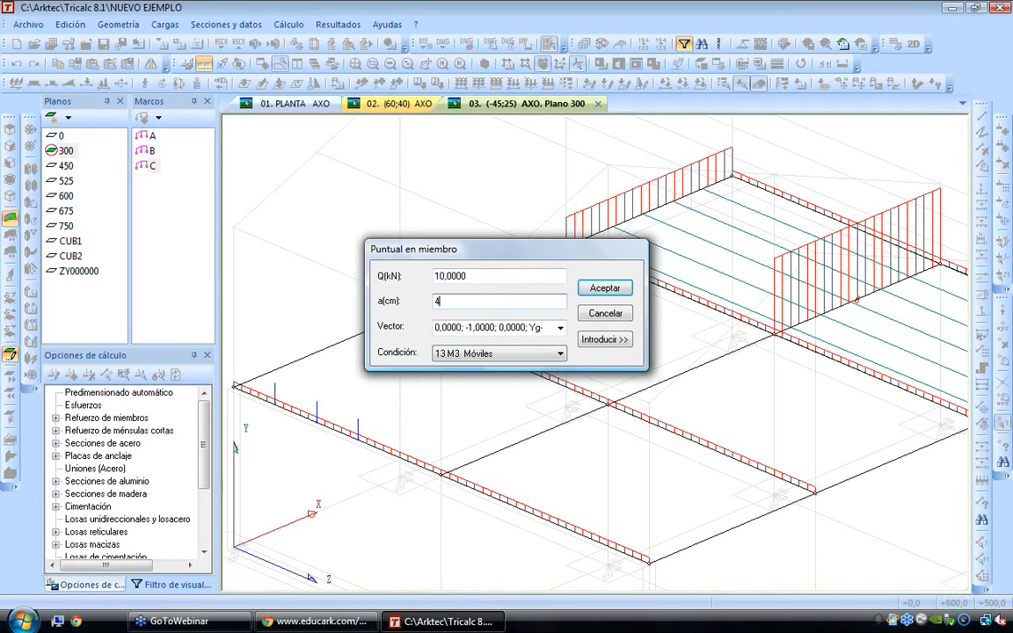
pyautogui.click(451, 353)
pyautogui.click(479, 476)
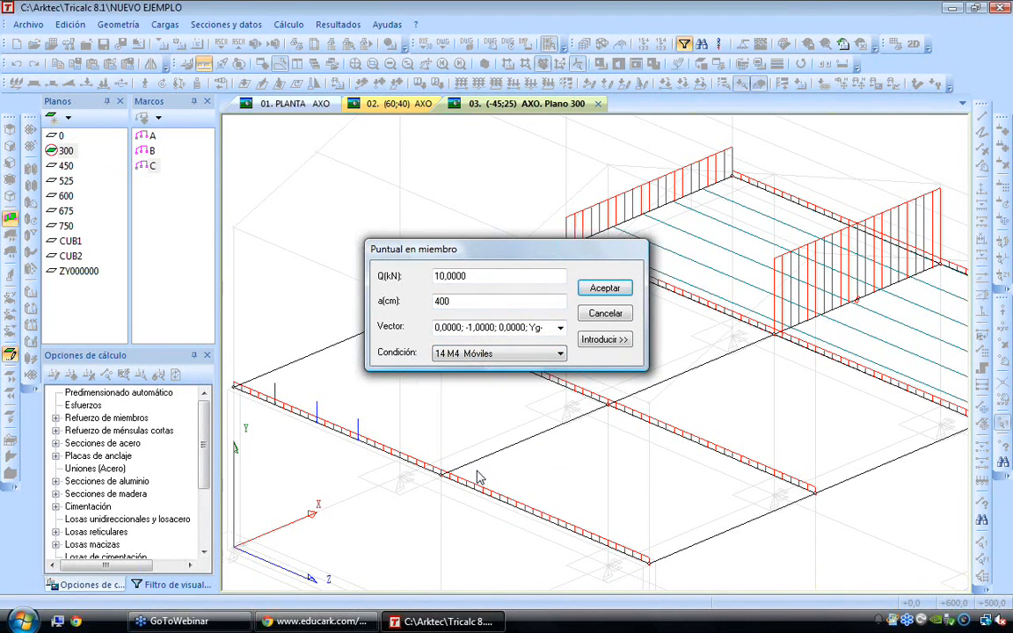
pyautogui.click(605, 339)
pyautogui.click(397, 454)
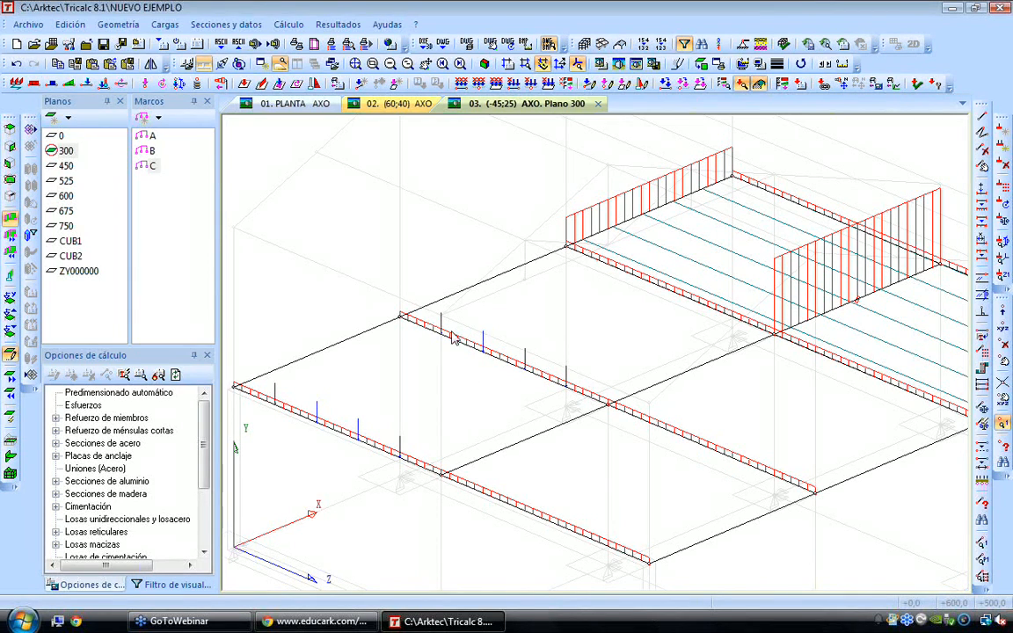
pyautogui.moveTo(547, 385)
pyautogui.moveTo(445, 338)
pyautogui.moveTo(402, 318)
pyautogui.moveTo(411, 391); pyautogui.dragTo(469, 349, button='middle')
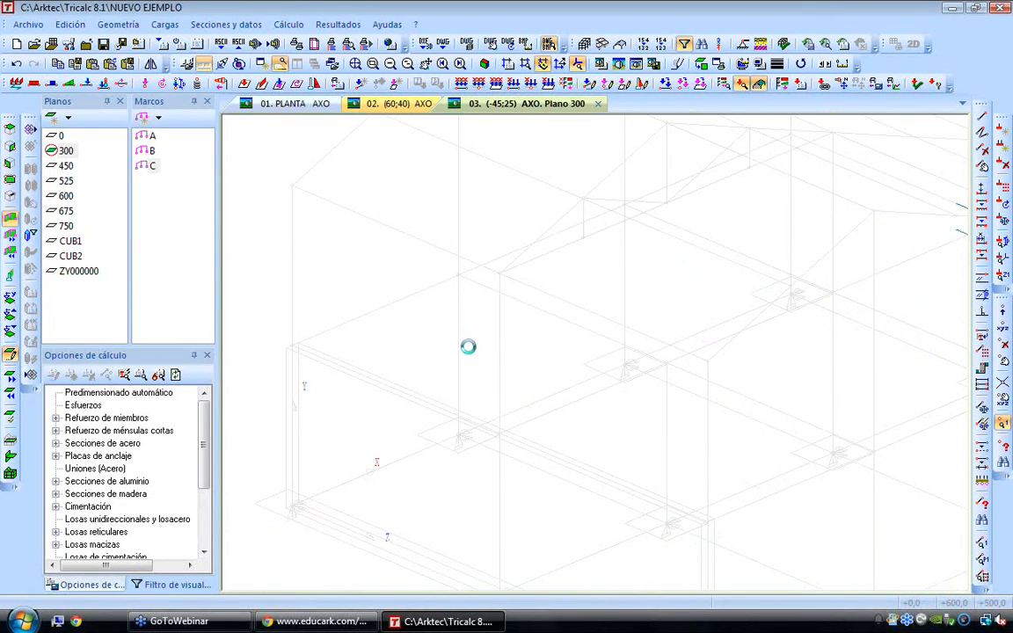
# Review the moving and gravity variable load factors in the load options of the hypothesis combinations
pyautogui.click(164, 25)
pyautogui.click(187, 165)
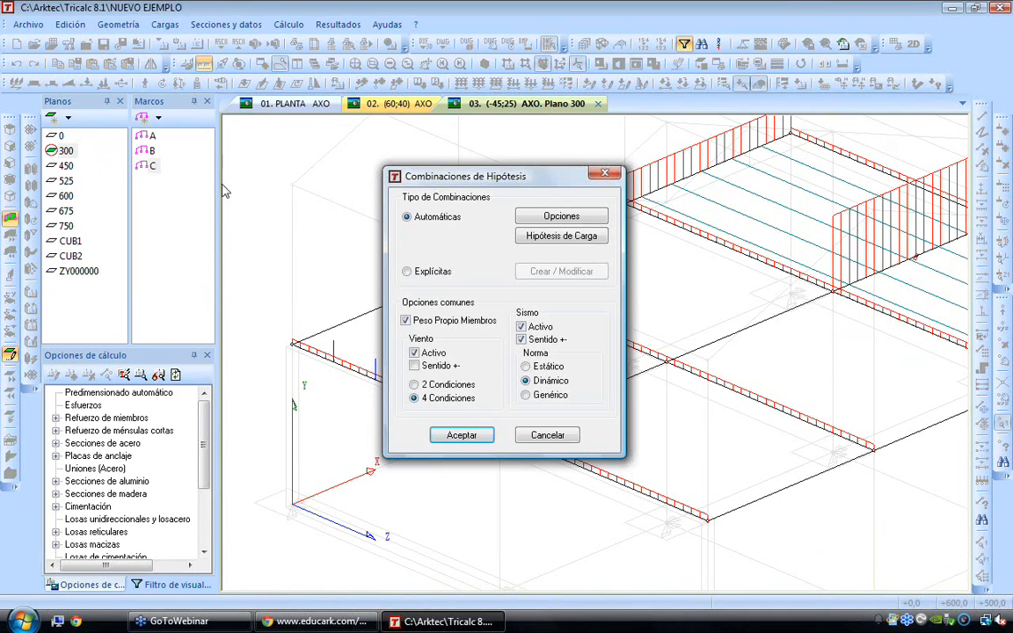
pyautogui.click(563, 217)
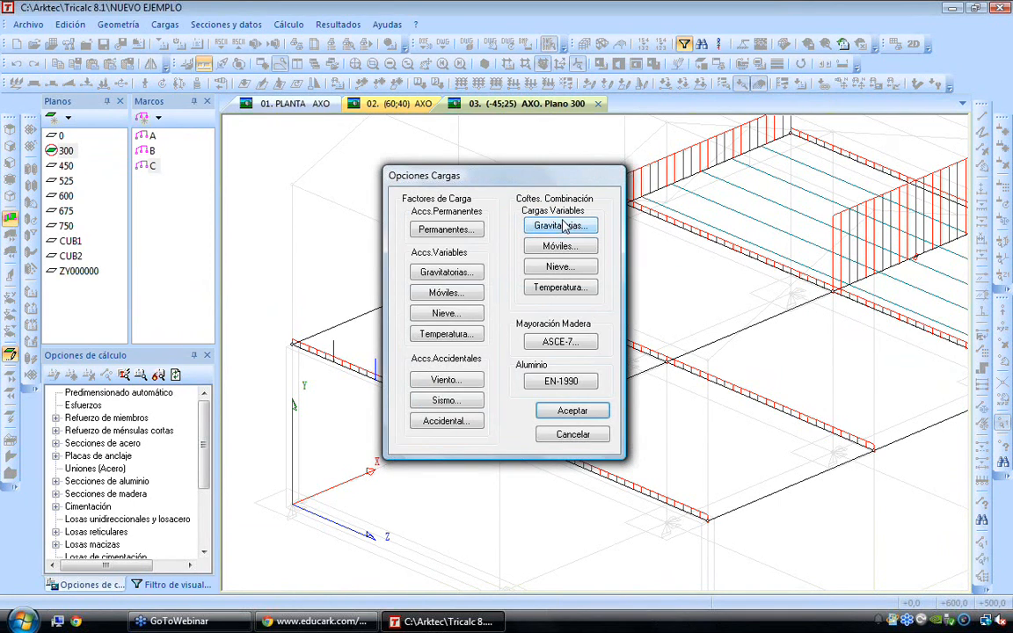
pyautogui.click(459, 295)
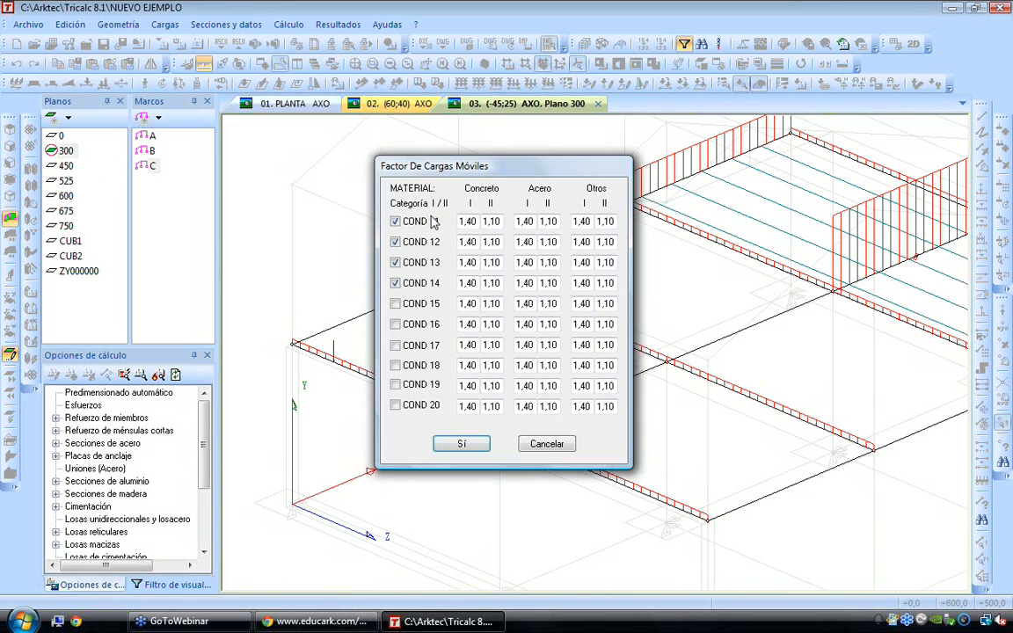
pyautogui.press('Return')
pyautogui.click(448, 271)
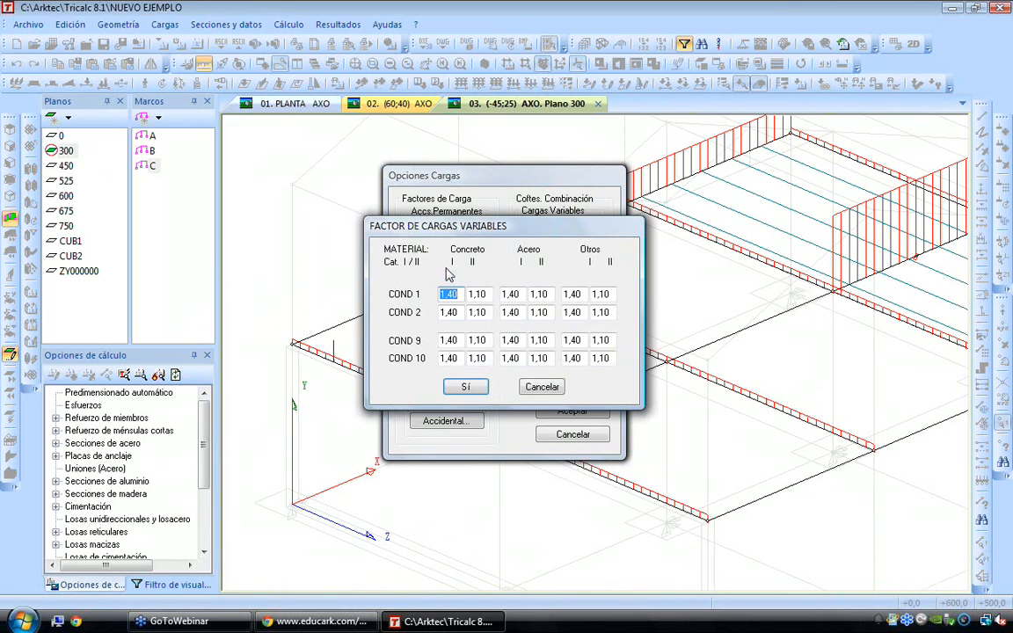
pyautogui.press('Return')
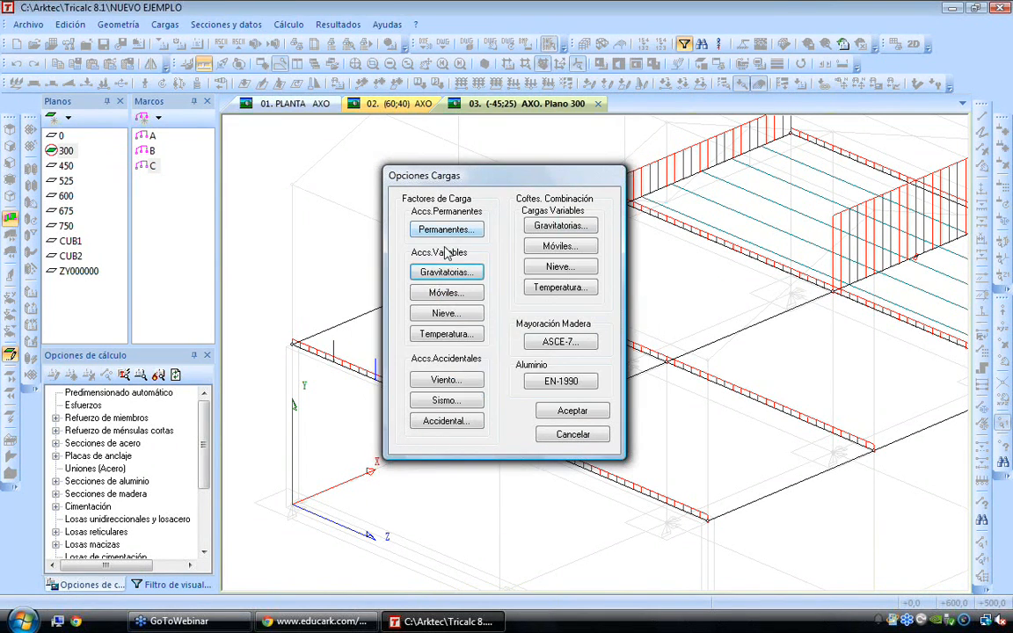
# Review the snow, temperature, wind and seismic load factors, accept the load options and cancel the combinations dialog
pyautogui.click(448, 313)
pyautogui.press('Return')
pyautogui.click(446, 334)
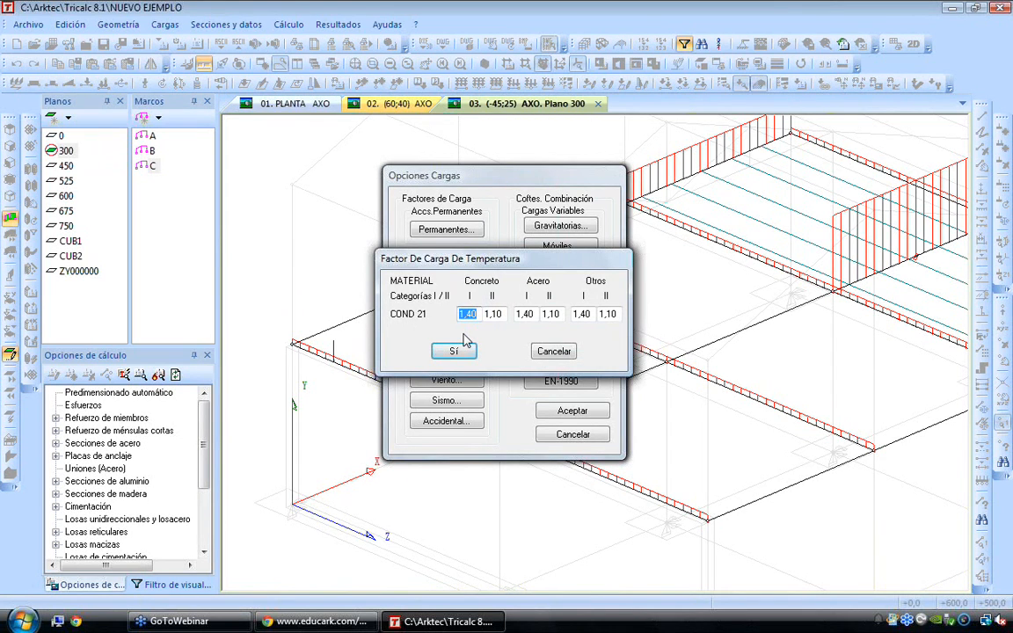
pyautogui.press('Return')
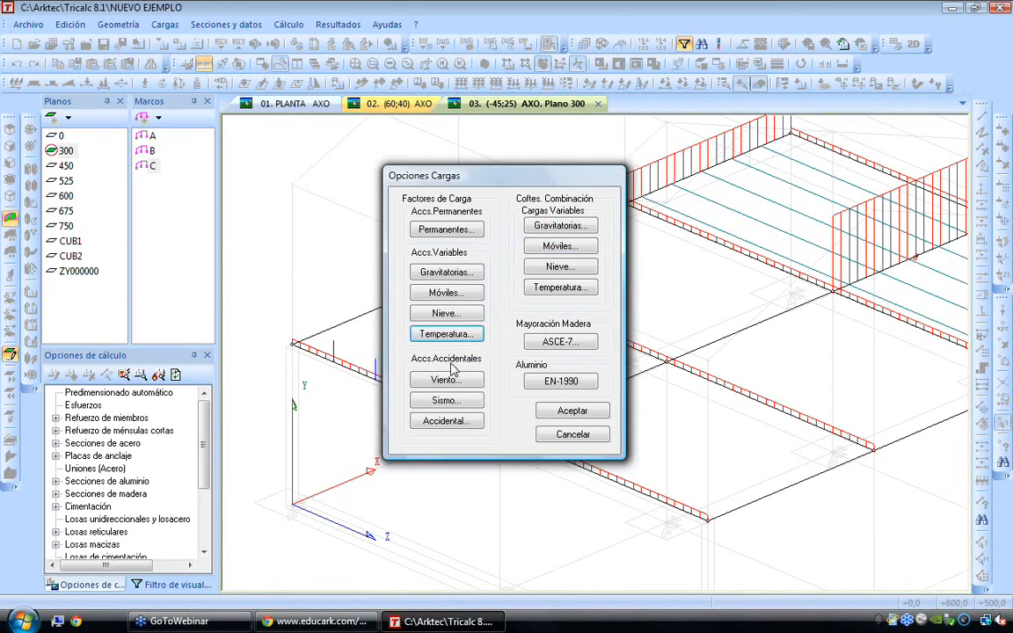
pyautogui.click(446, 380)
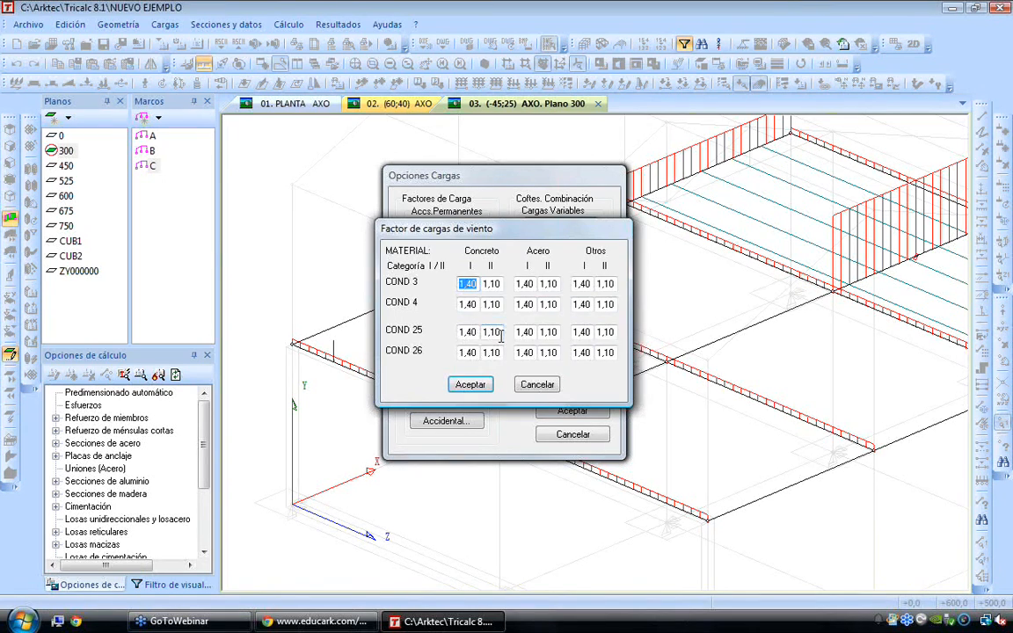
pyautogui.press('Return')
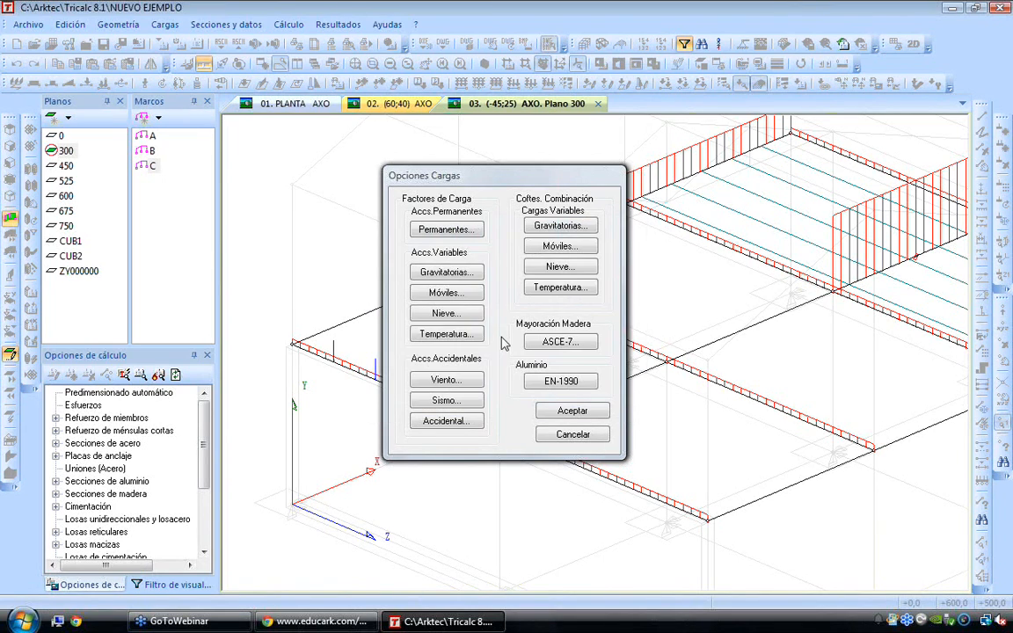
pyautogui.click(461, 403)
pyautogui.click(460, 402)
pyautogui.press('Return')
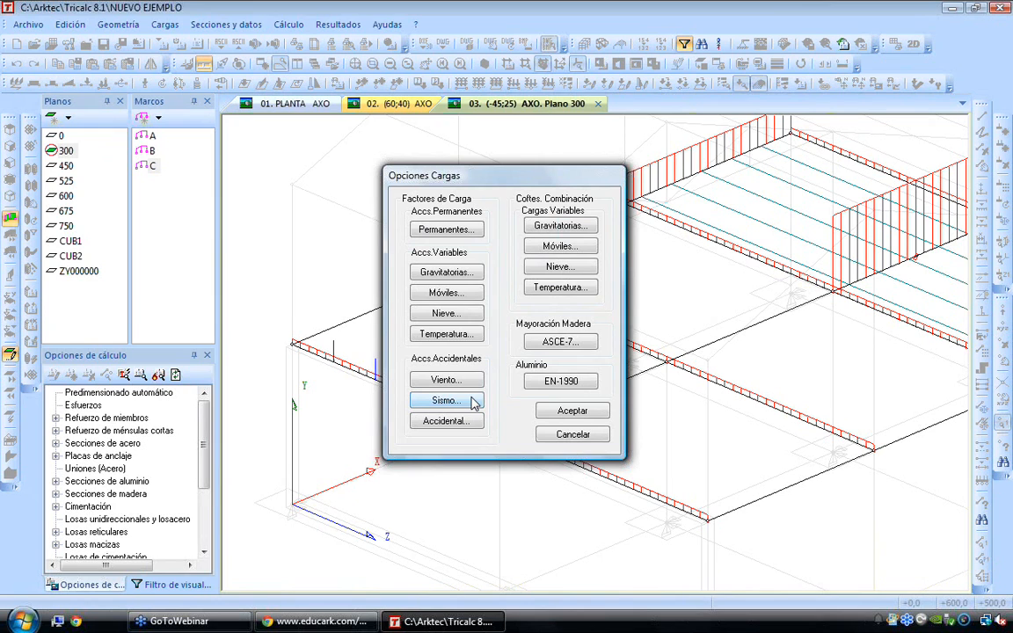
pyautogui.click(572, 411)
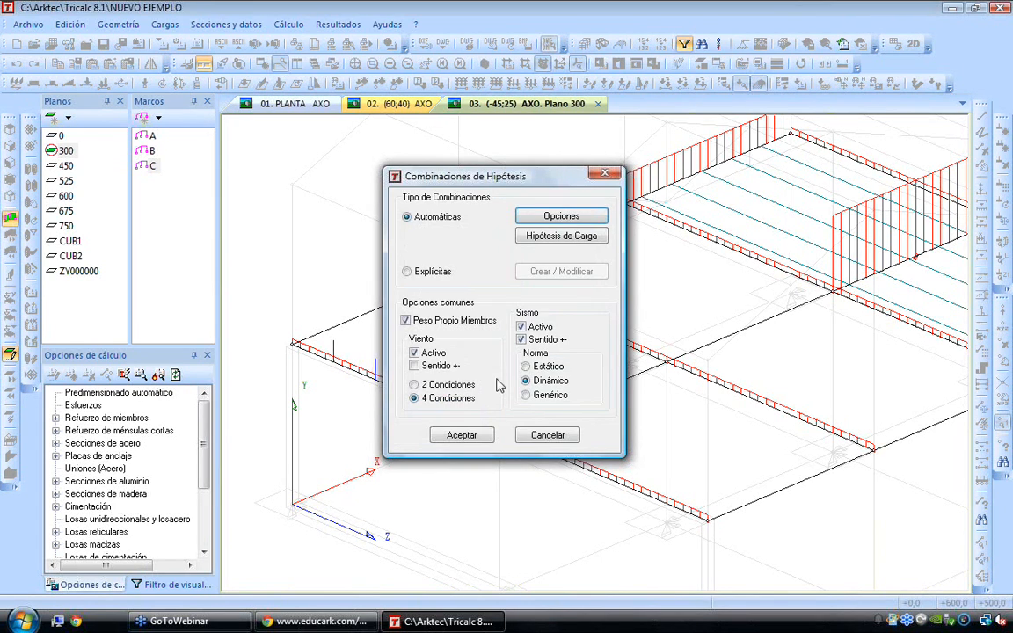
pyautogui.click(540, 433)
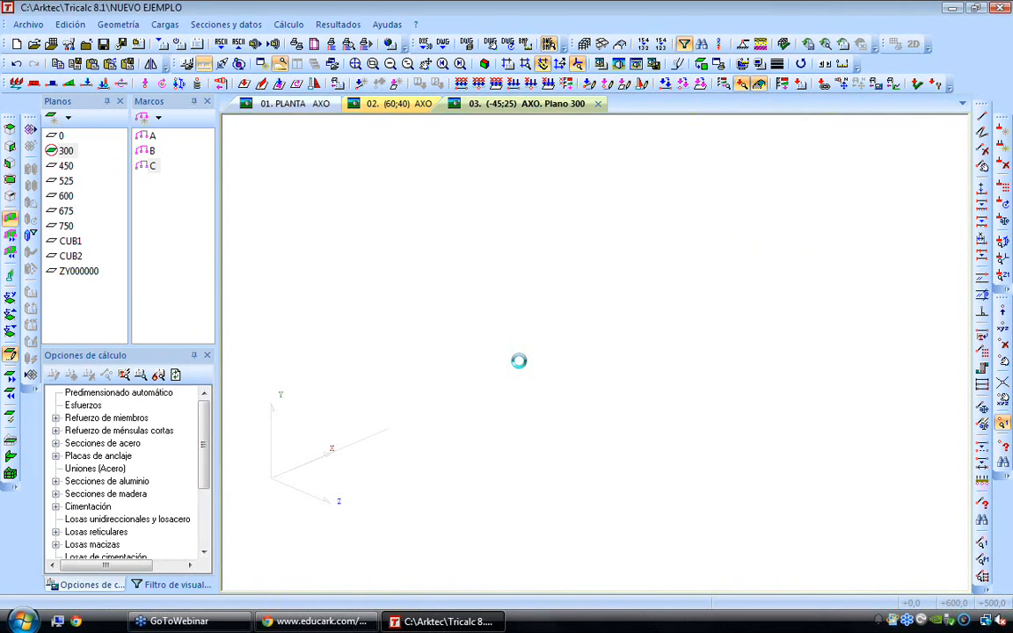
# Check the common wind and seismic options of the automatic hypothesis combinations and accept them
pyautogui.click(167, 24)
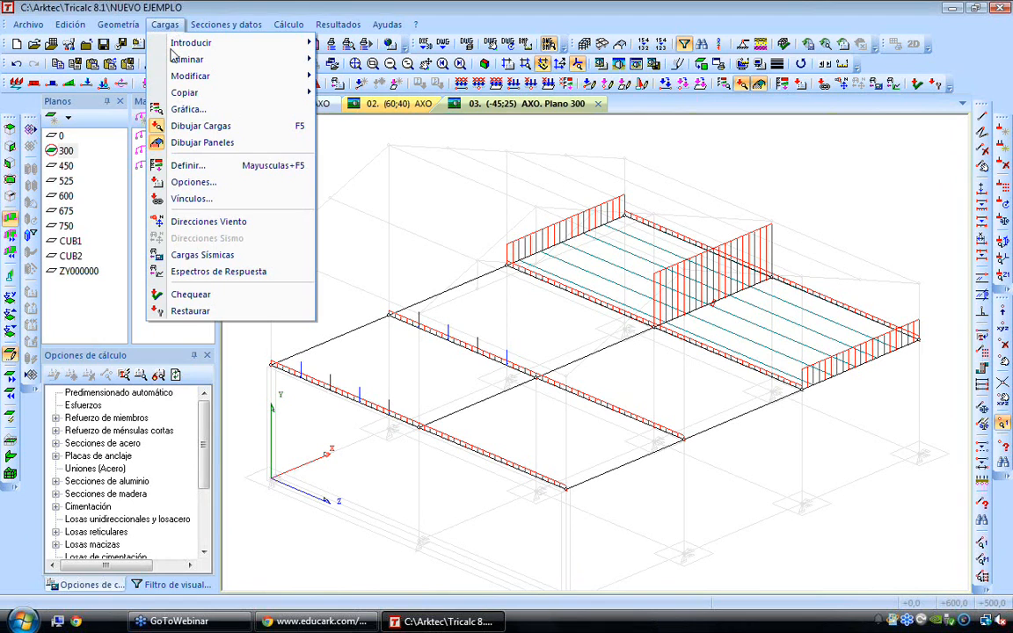
pyautogui.click(200, 180)
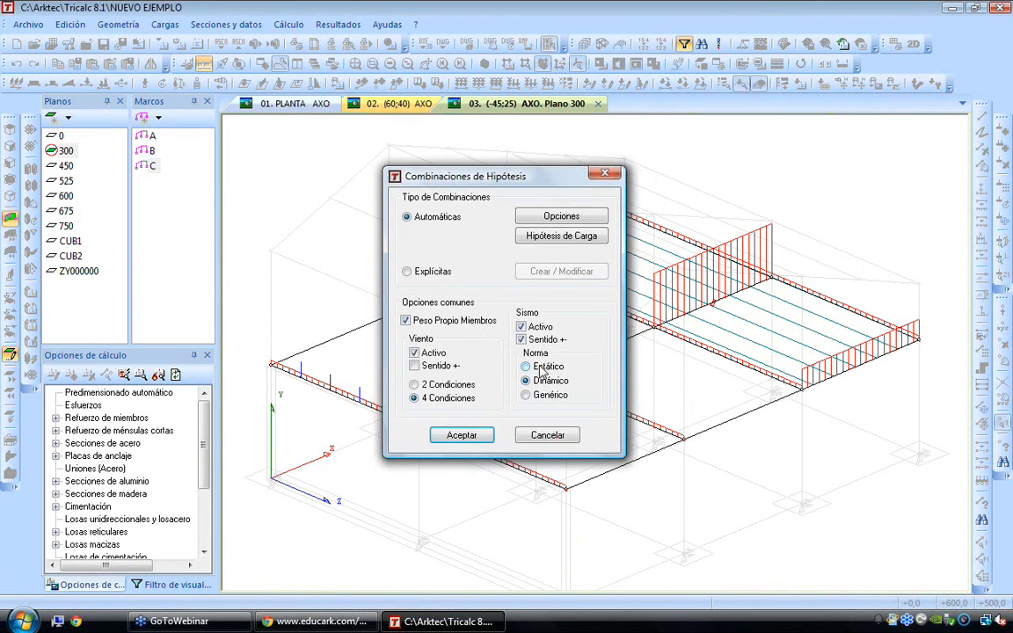
pyautogui.click(466, 436)
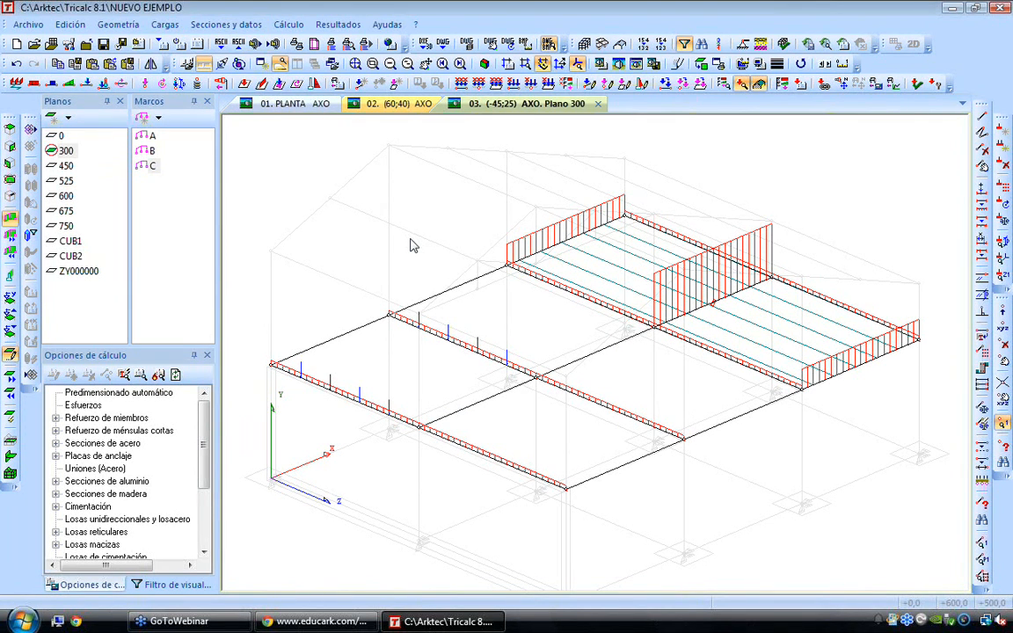
# Compare the seismic options of the Reglamento de México D.F. (2004) with those of the Comisión Federal de Electricidad code
pyautogui.click(337, 82)
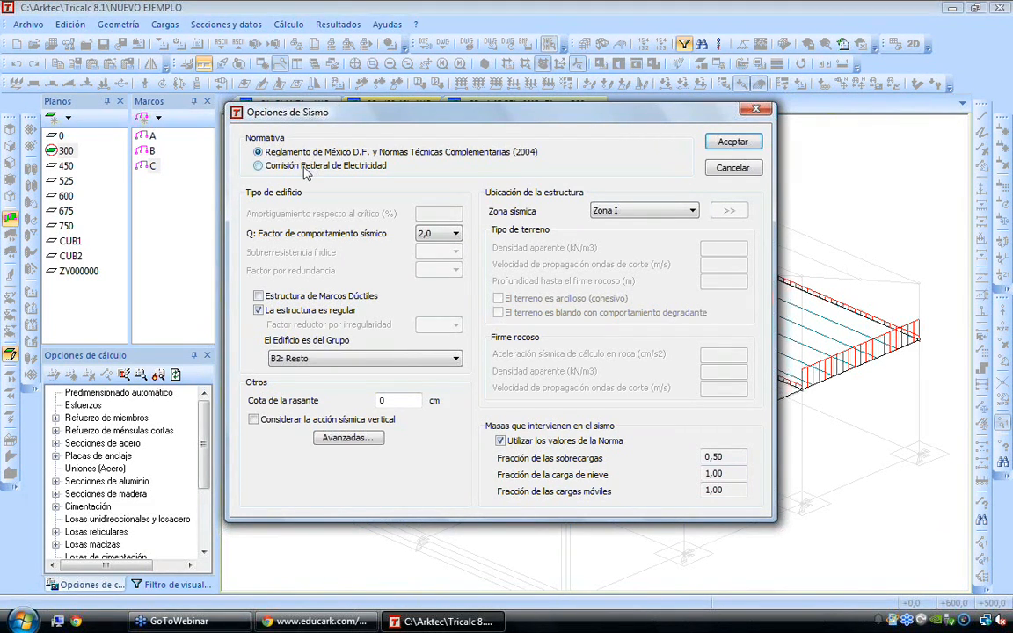
pyautogui.click(304, 166)
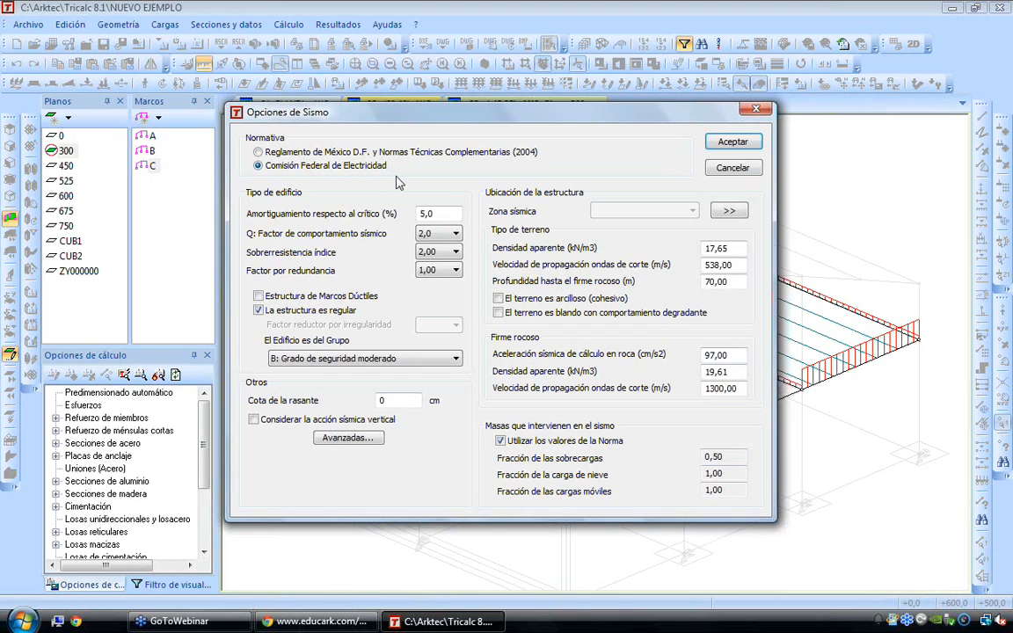
pyautogui.click(353, 151)
pyautogui.click(356, 166)
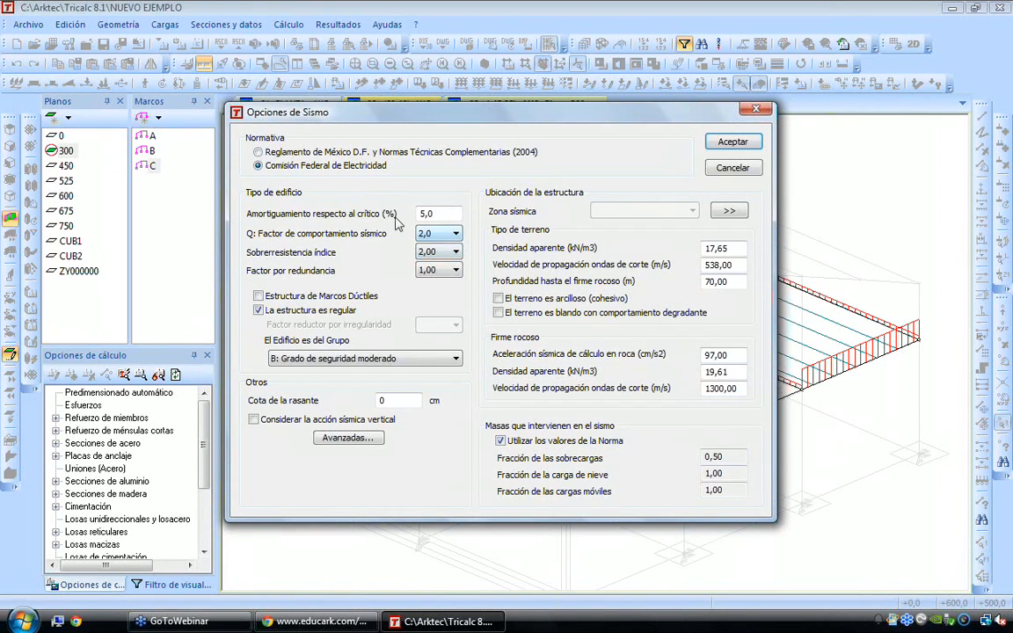
pyautogui.moveTo(452, 215); pyautogui.dragTo(400, 219)
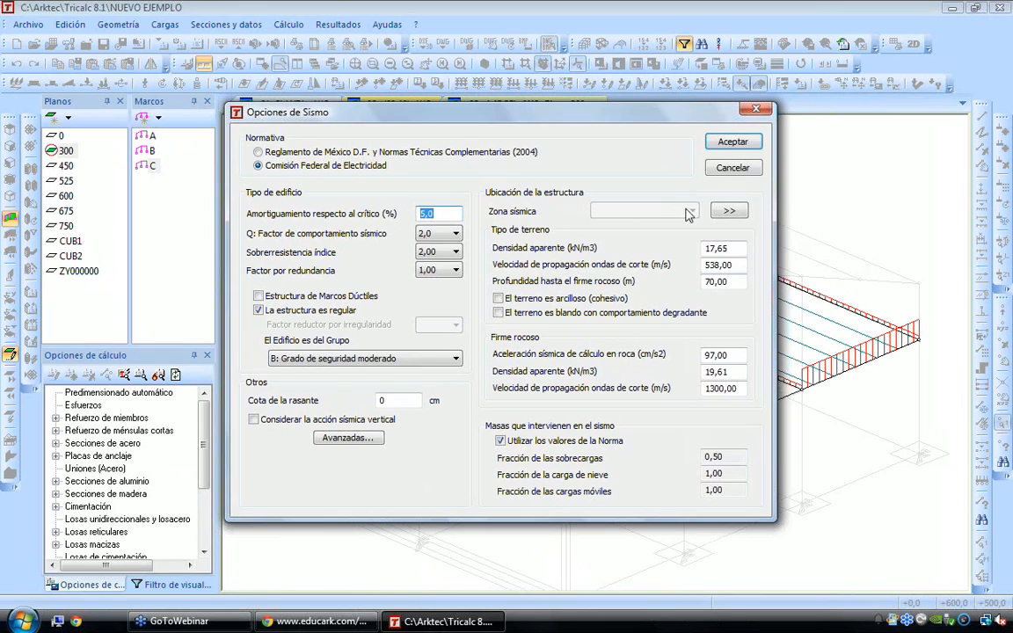
# Browse the list of construction locations for the Comisión Federal de Electricidad code, then cancel the seismic options
pyautogui.click(730, 213)
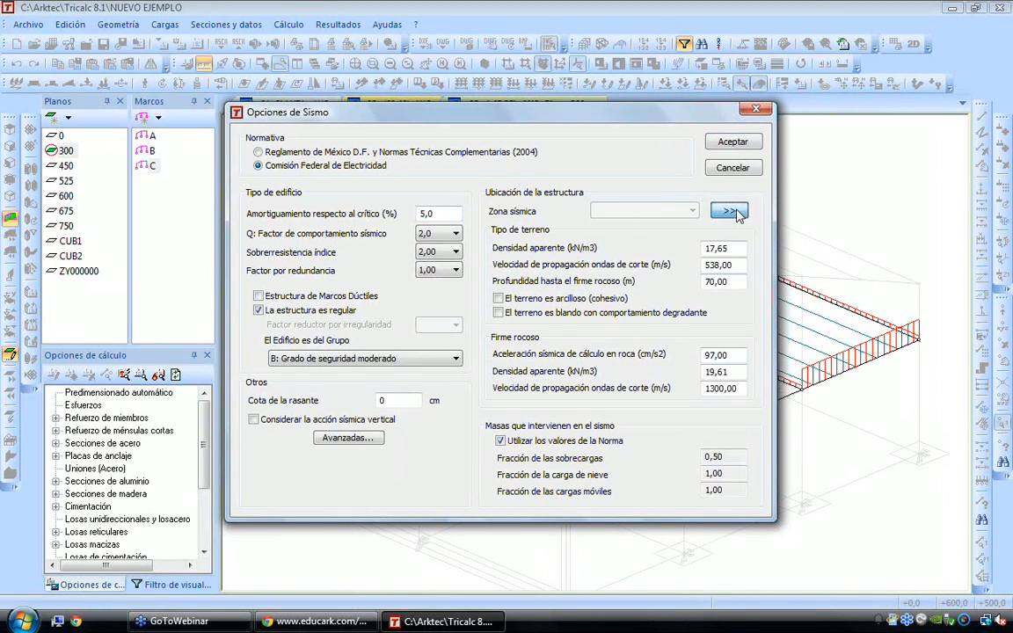
pyautogui.click(297, 302)
pyautogui.scroll(-10, 297, 304)
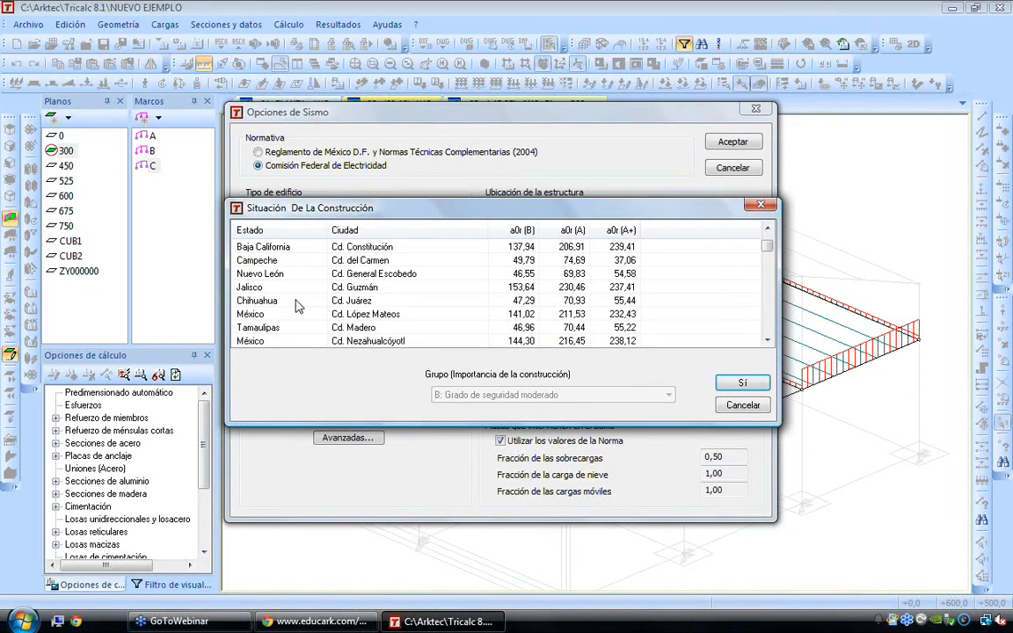
pyautogui.scroll(-8, 297, 304)
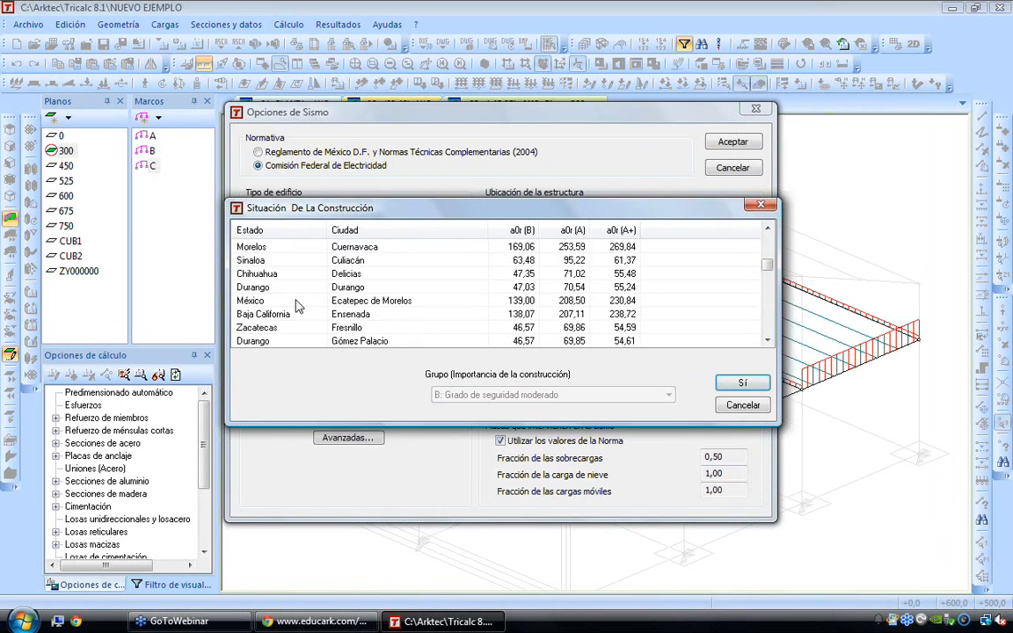
pyautogui.click(761, 207)
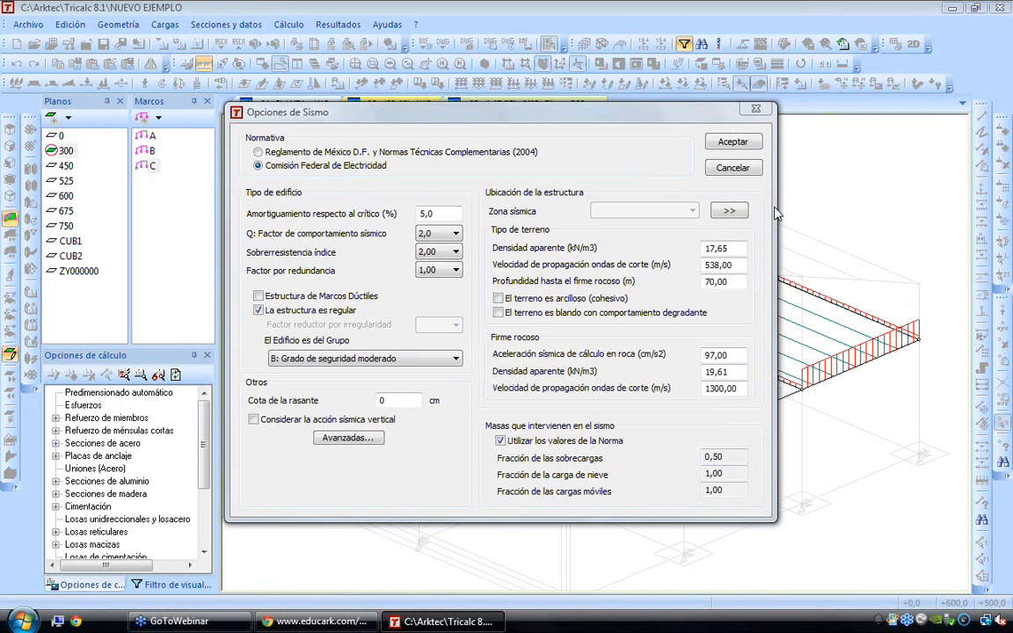
pyautogui.click(733, 168)
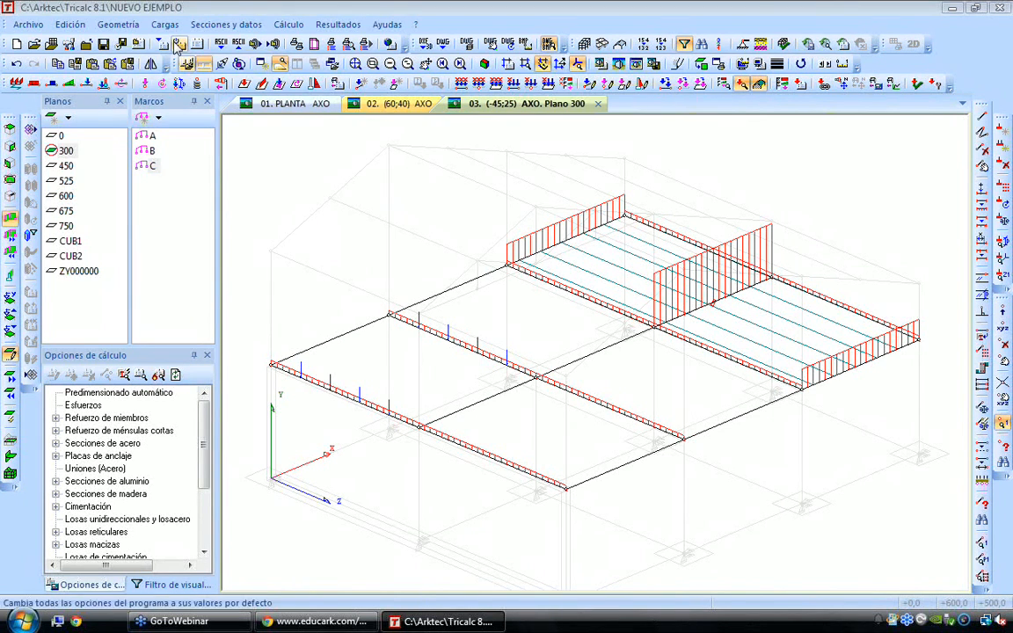
# Set the seismic method of the hypothesis combinations to Genérico and accept the dialog
pyautogui.click(164, 25)
pyautogui.click(191, 181)
pyautogui.click(534, 397)
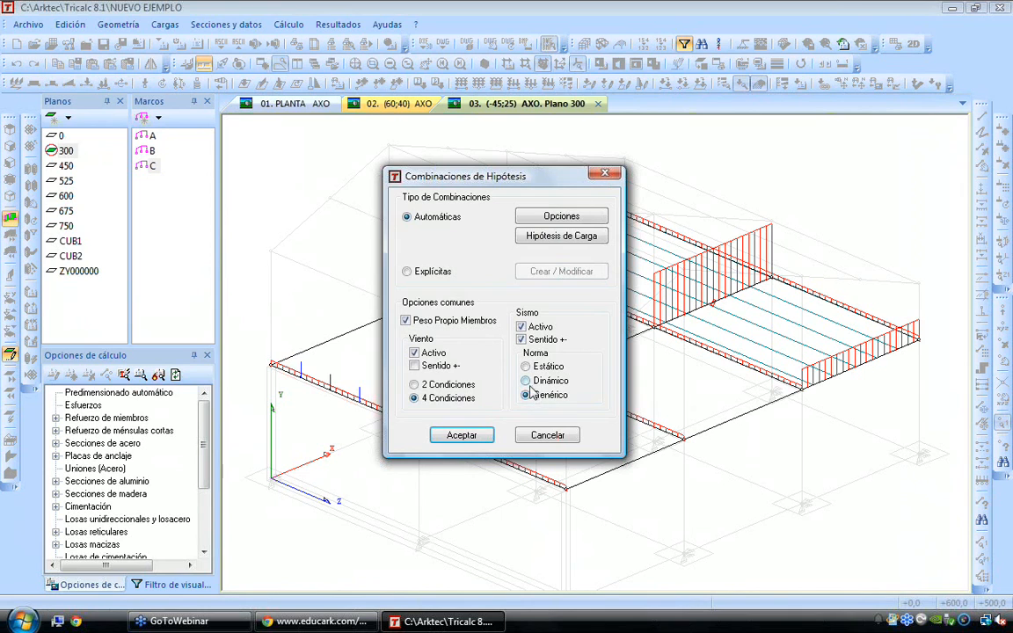
pyautogui.click(461, 435)
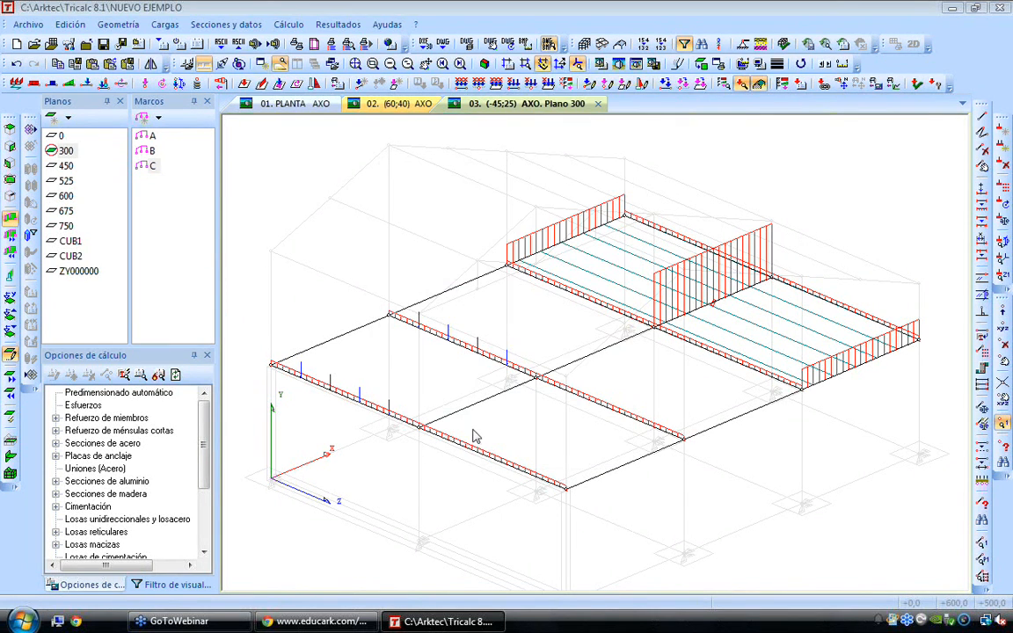
# Open the response spectra definitions and examine the Costa Rica, 2002 spectra for the different soil types and zones
pyautogui.click(164, 25)
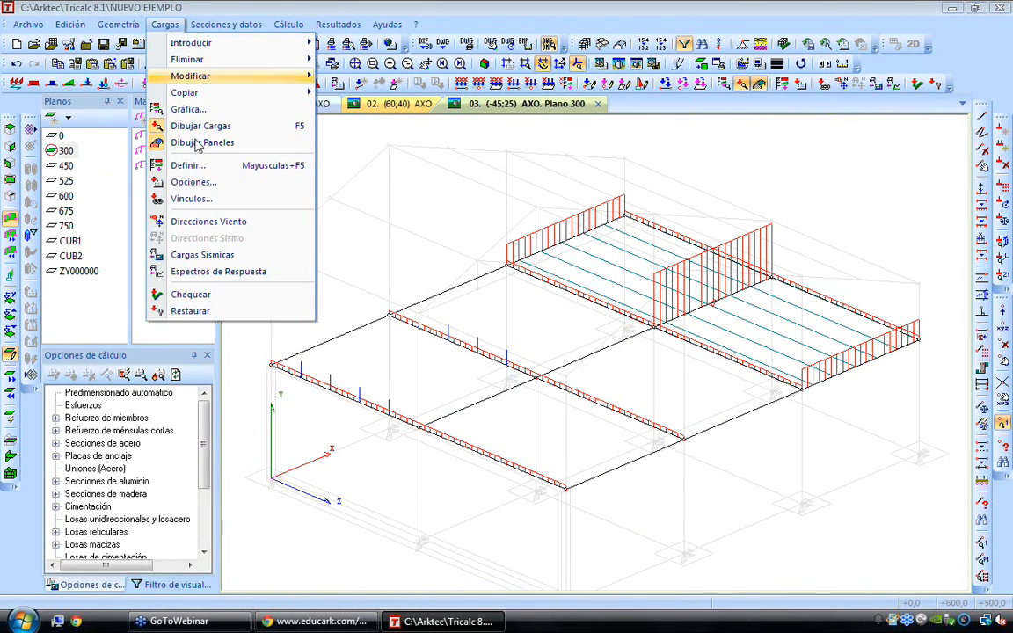
pyautogui.click(235, 271)
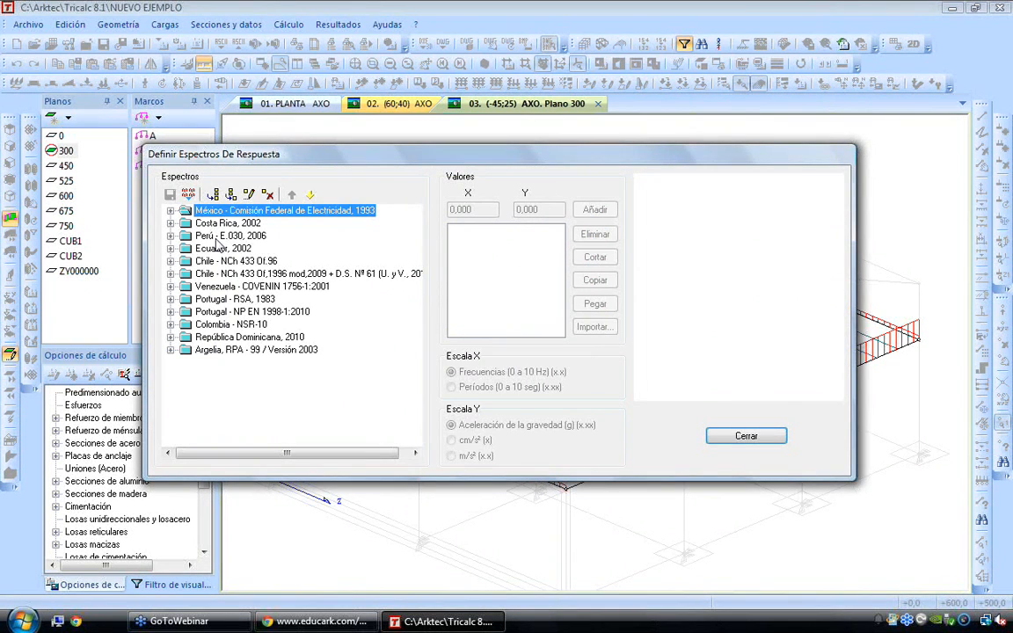
pyautogui.click(171, 223)
pyautogui.click(224, 249)
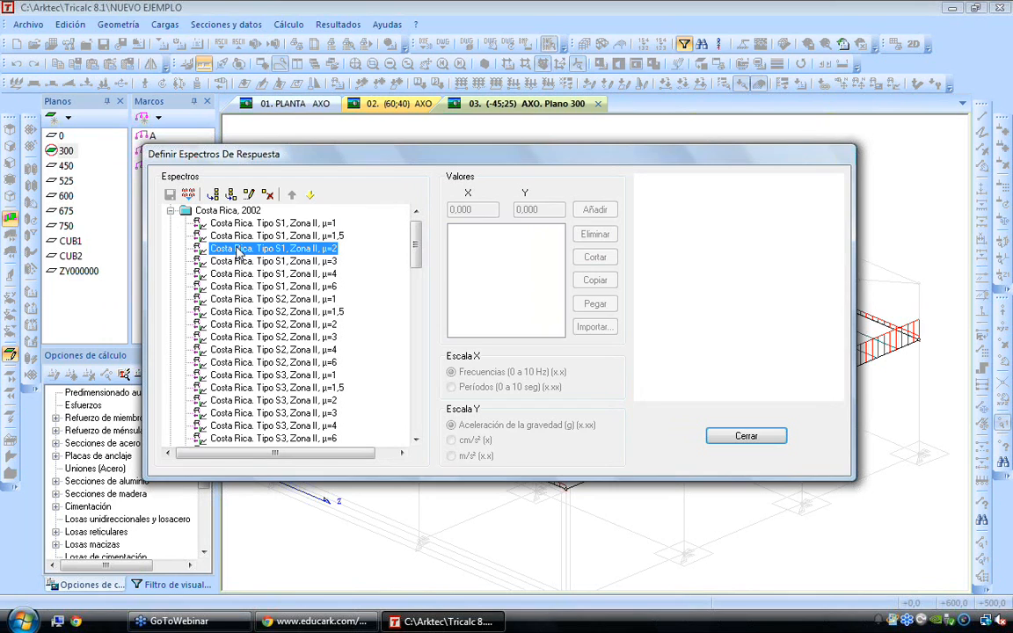
pyautogui.click(247, 302)
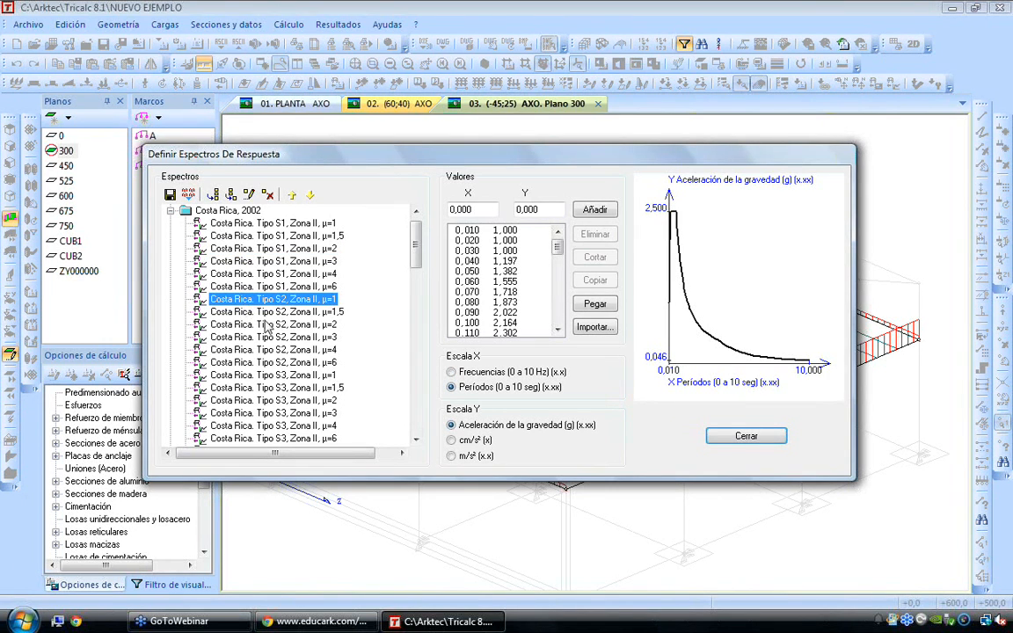
pyautogui.click(270, 326)
pyautogui.scroll(-3, 270, 325)
pyautogui.click(270, 325)
pyautogui.scroll(-8, 270, 325)
pyautogui.scroll(-10, 268, 320)
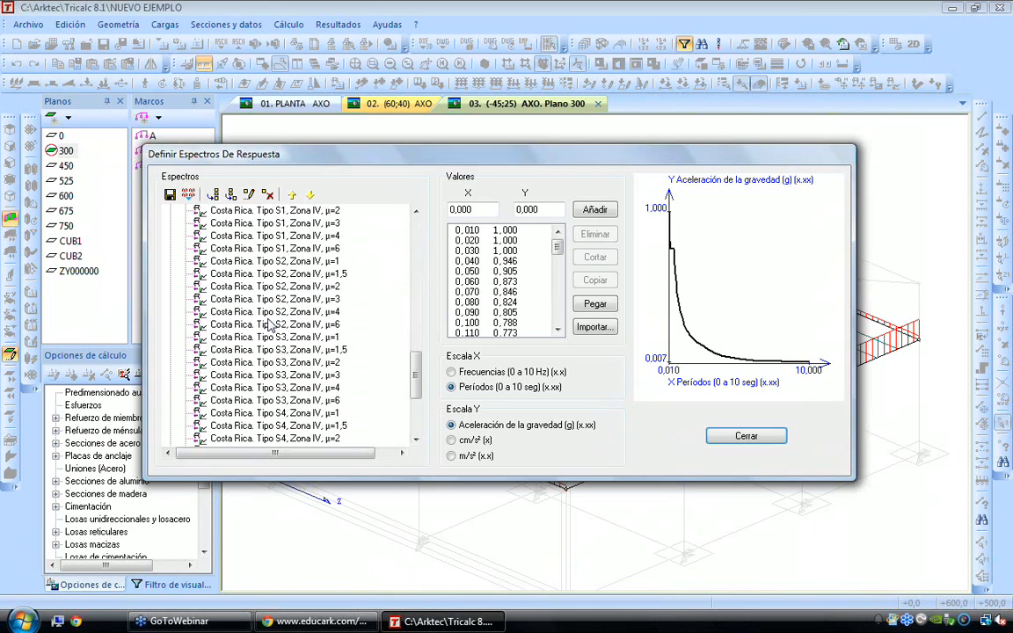
# Examine sample response spectra from the Perú E.030, Ecuador 2002 and Chile NCh 433 Of.96 groups
pyautogui.click(171, 338)
pyautogui.click(235, 340)
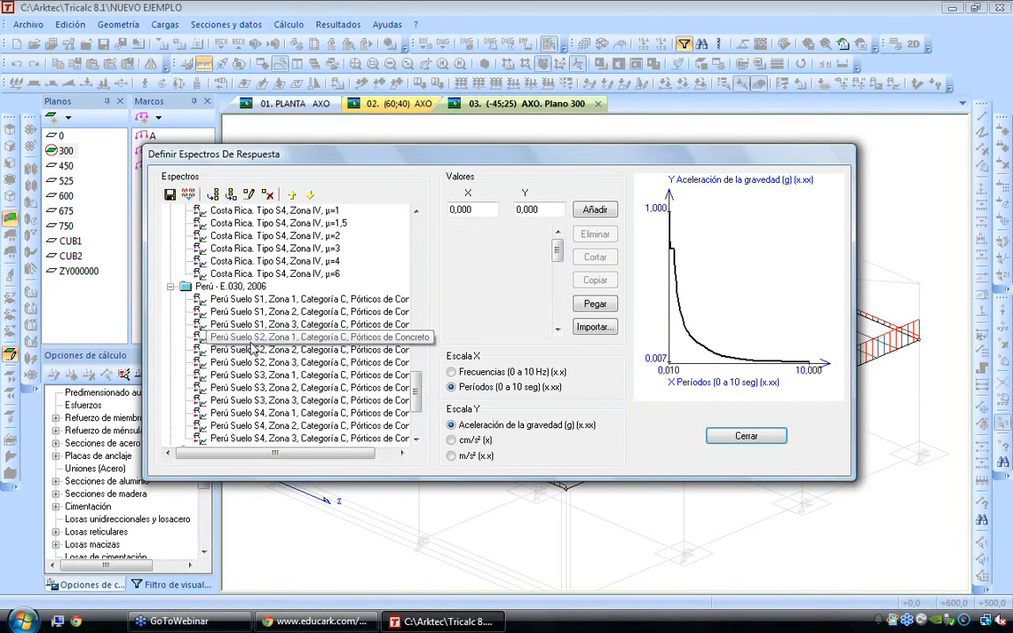
pyautogui.scroll(-3, 235, 341)
pyautogui.click(172, 338)
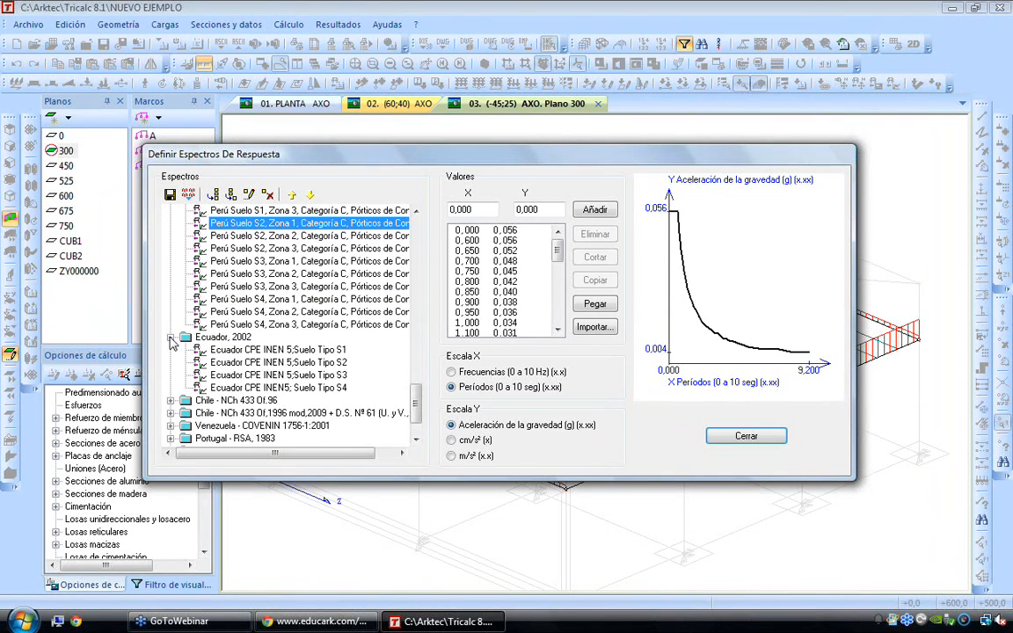
pyautogui.click(280, 363)
pyautogui.scroll(-2, 283, 363)
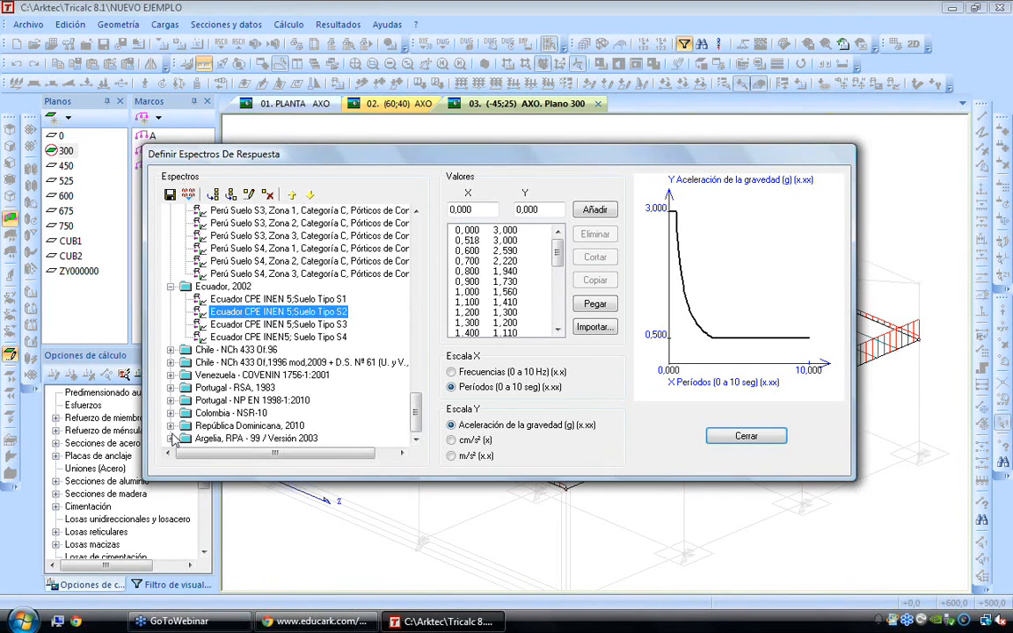
pyautogui.click(171, 349)
pyautogui.click(229, 375)
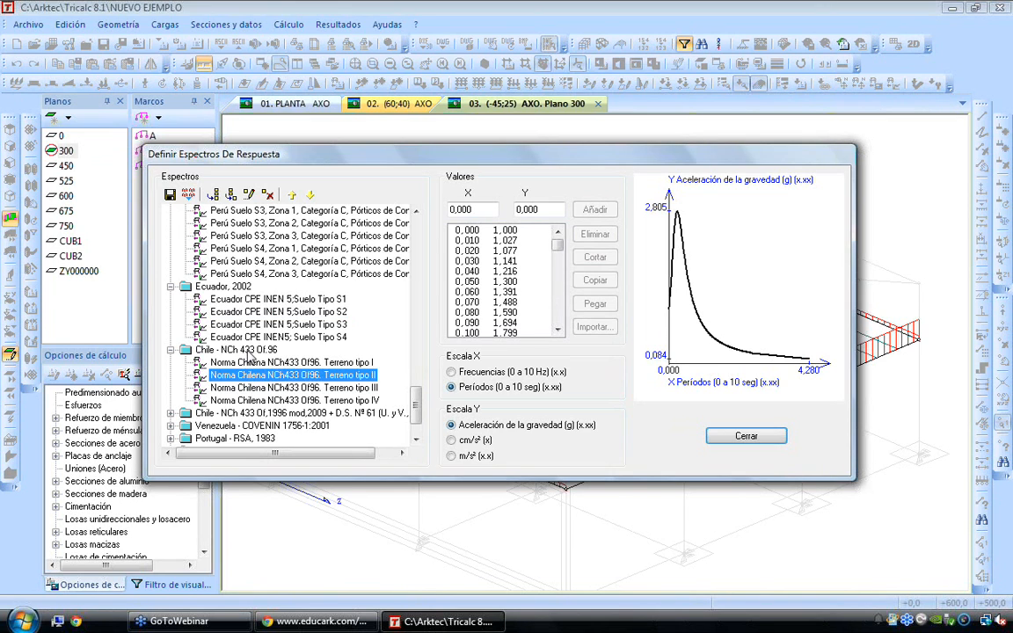
# Start a new spectrum in the Chile - NCh 433 Of.96 group using periods, with points (0; 0) and (1; 0,24)
pyautogui.click(237, 350)
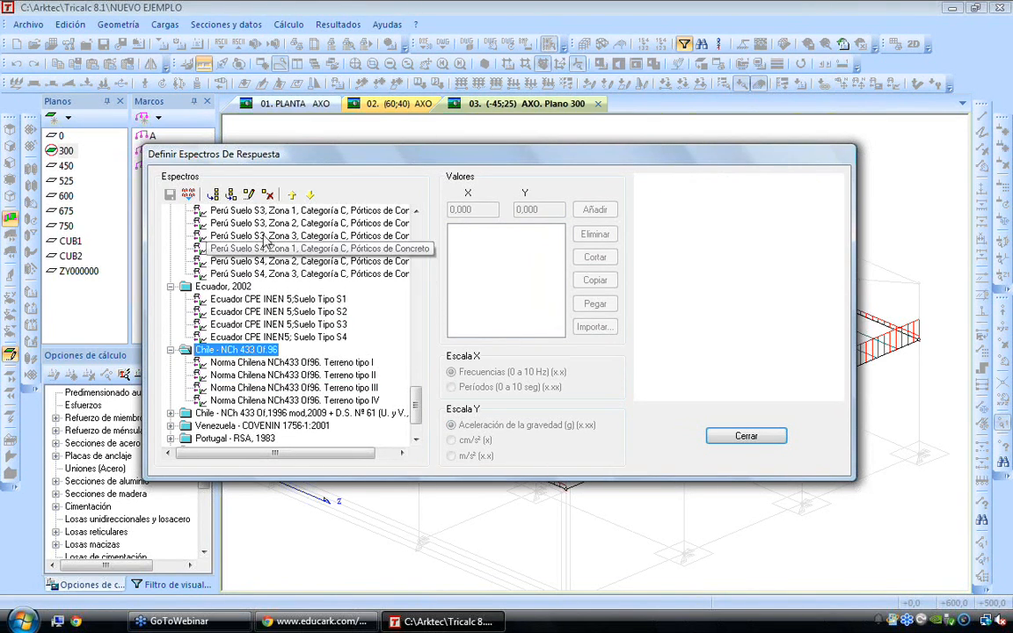
pyautogui.click(230, 195)
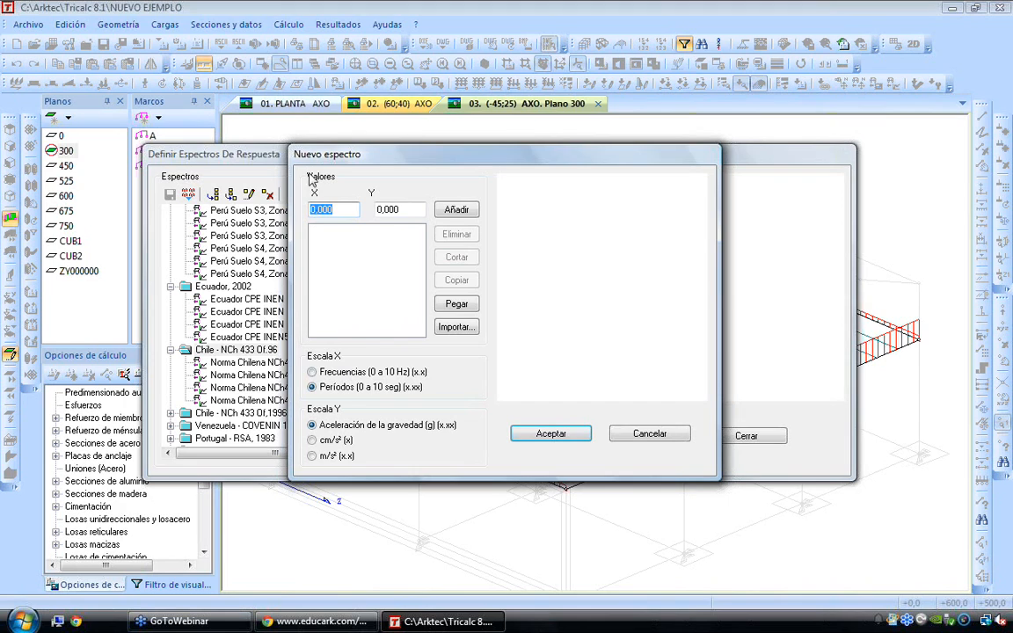
pyautogui.click(331, 389)
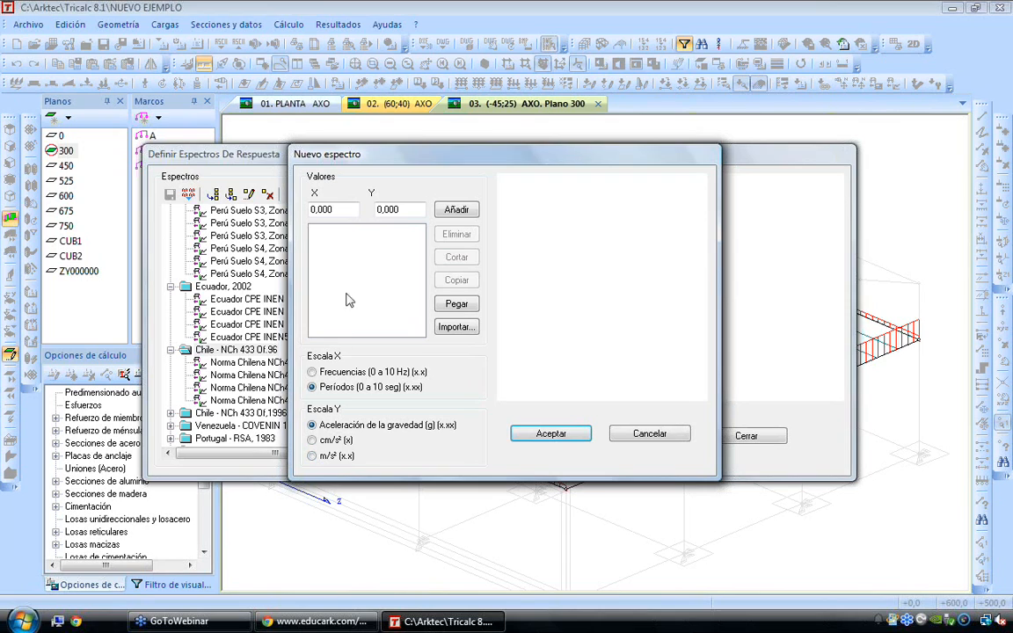
pyautogui.click(454, 210)
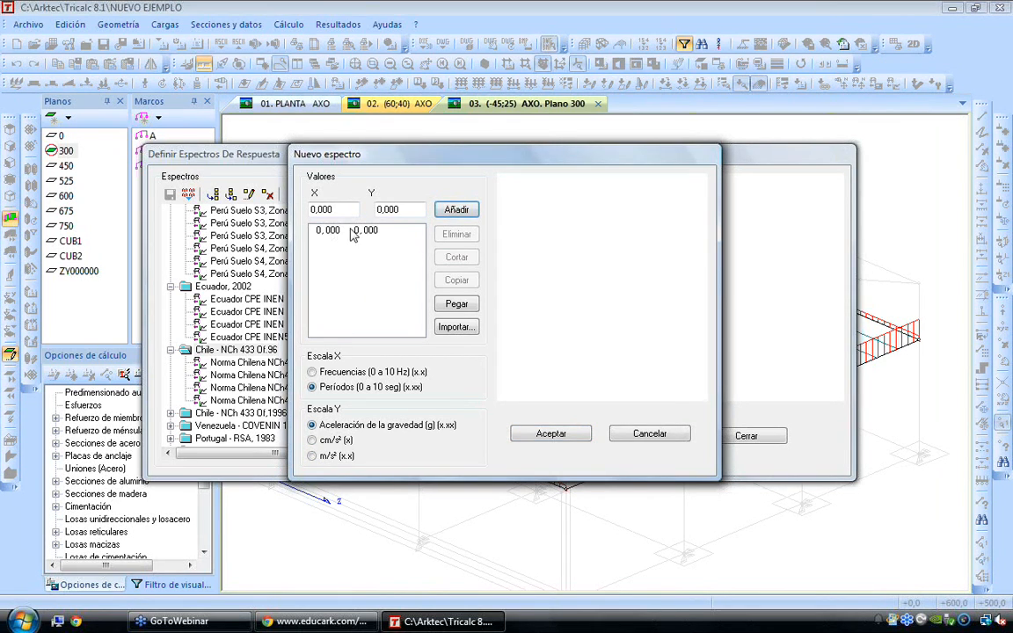
pyautogui.moveTo(340, 209); pyautogui.dragTo(243, 211)
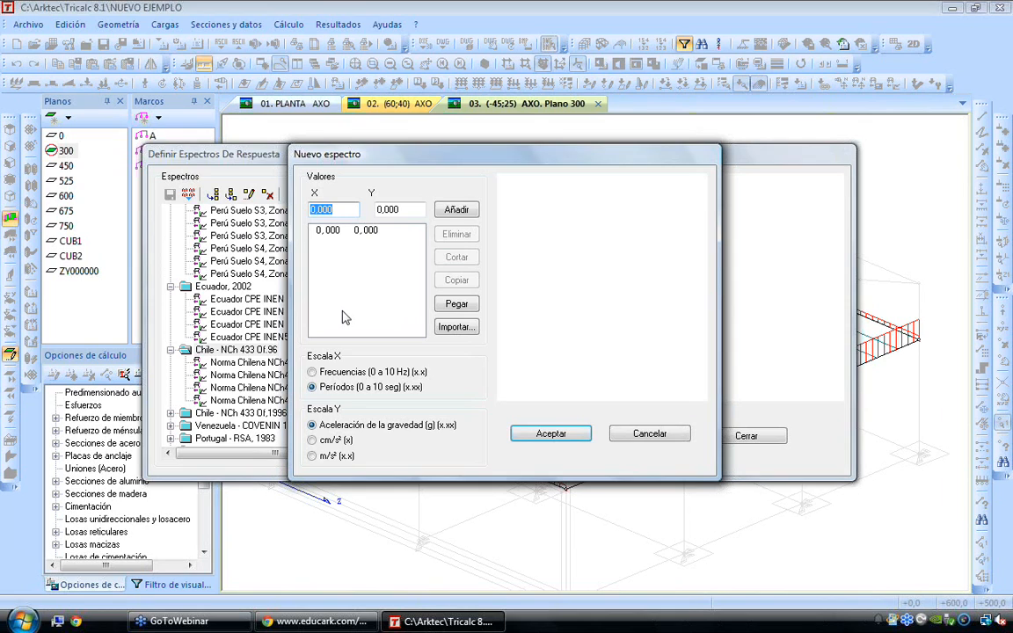
pyautogui.write('1')
pyautogui.moveTo(411, 210); pyautogui.dragTo(256, 225)
pyautogui.write('0,')
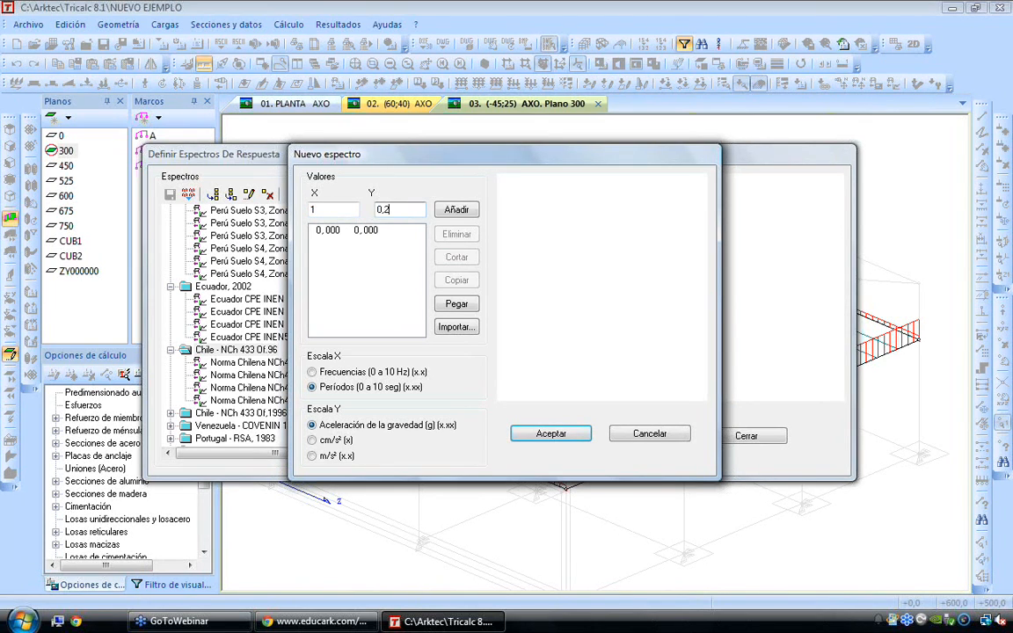
pyautogui.write('24')
pyautogui.click(456, 209)
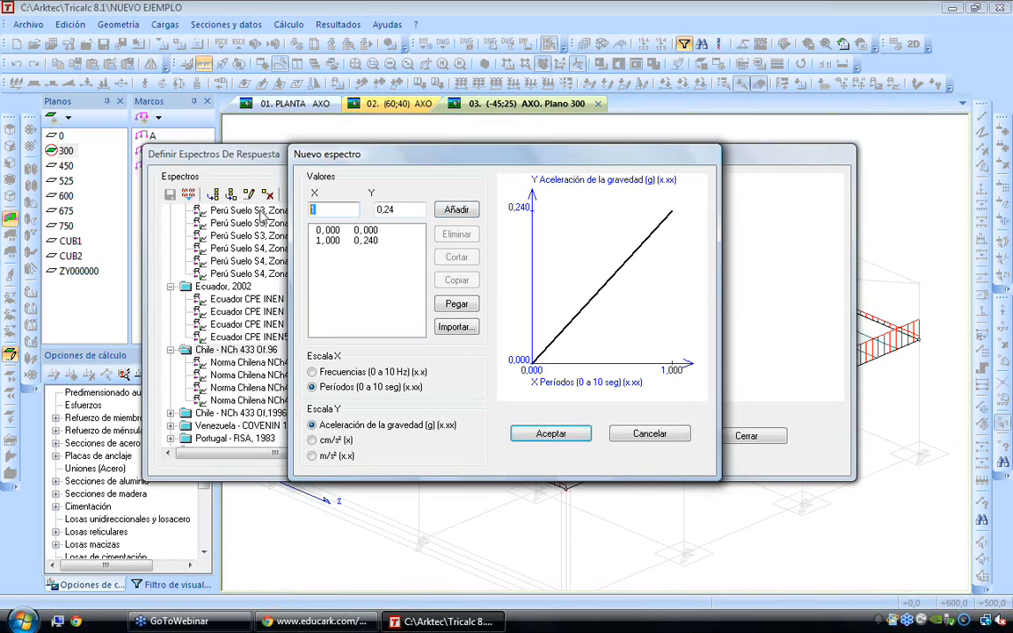
# Add the points (2; 0,18) and (2,5; 0,16) to the new spectrum
pyautogui.write('2')
pyautogui.press('Tab')
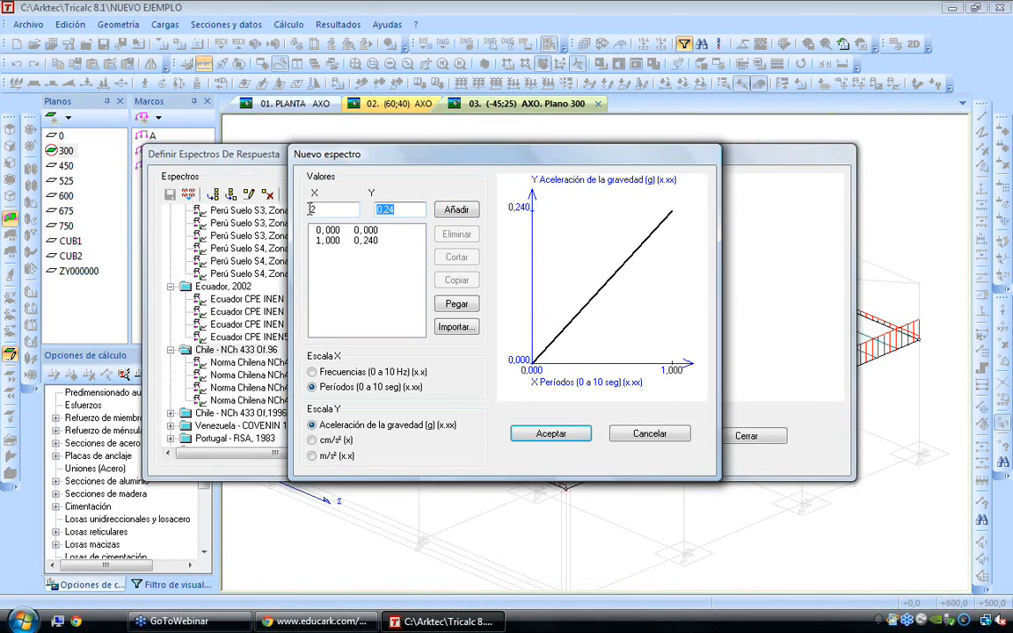
pyautogui.write('0,18')
pyautogui.click(456, 209)
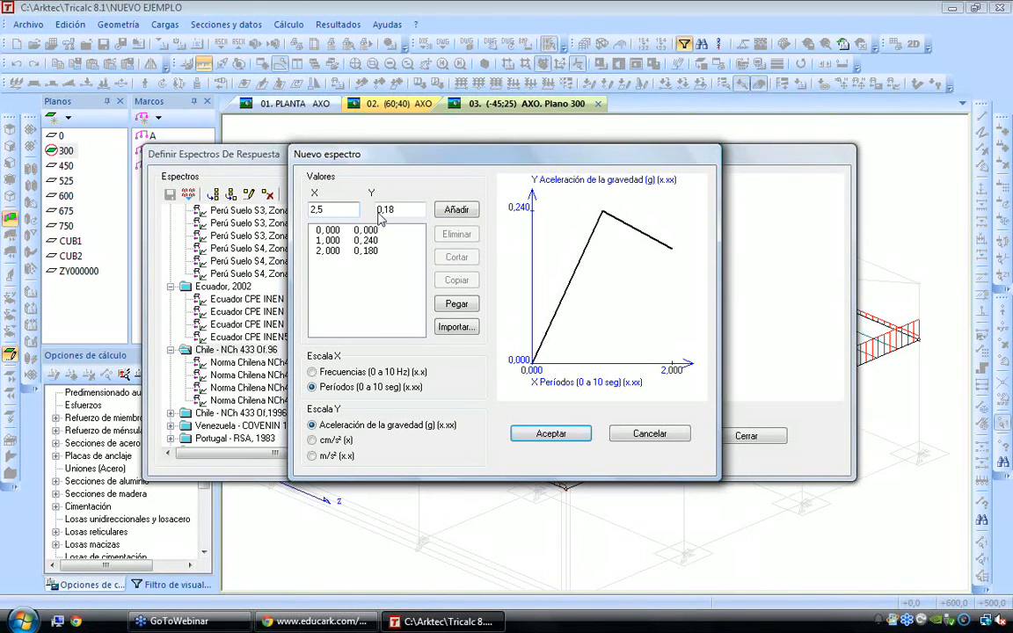
pyautogui.press('Tab')
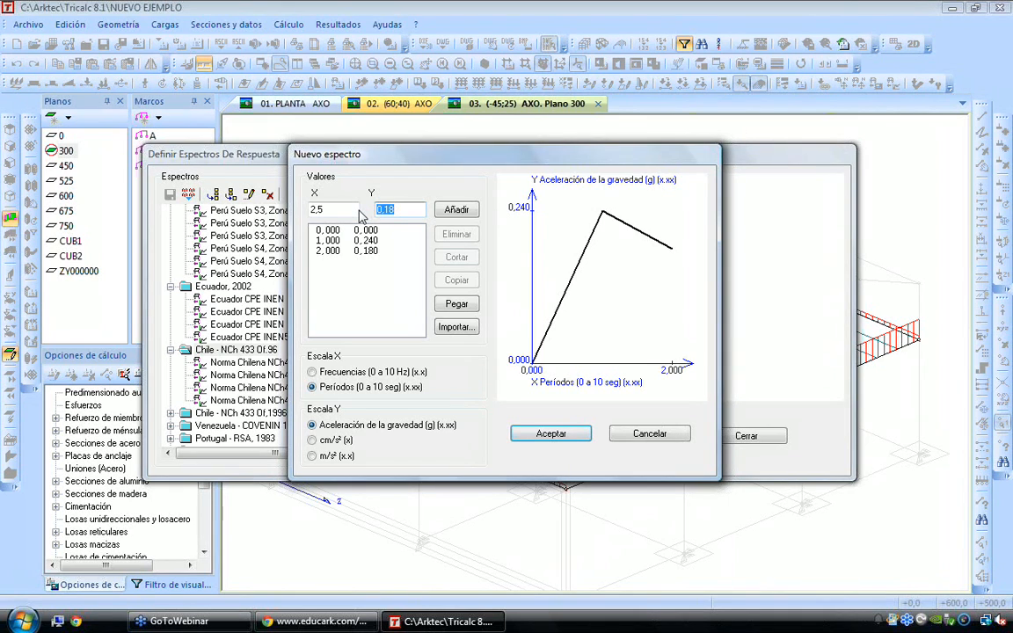
pyautogui.write('0')
pyautogui.click(456, 209)
# Add the point (4; 0,15) to the new spectrum and accept it
pyautogui.click(333, 209)
pyautogui.doubleClick(332, 209)
pyautogui.write('4')
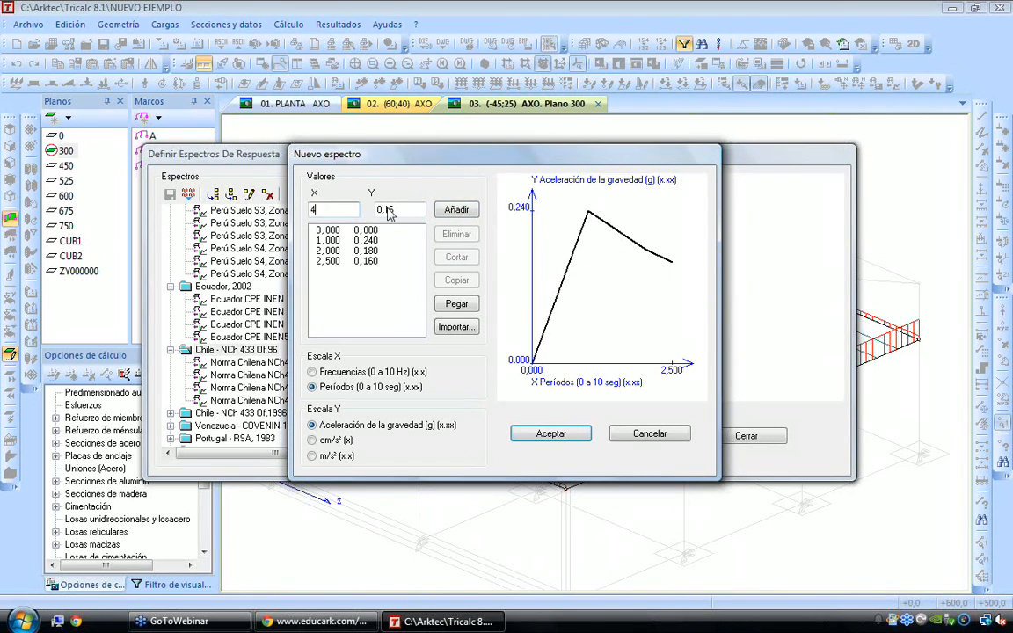
pyautogui.click(411, 209)
pyautogui.press('BackSpace')
pyautogui.write('5')
pyautogui.click(456, 209)
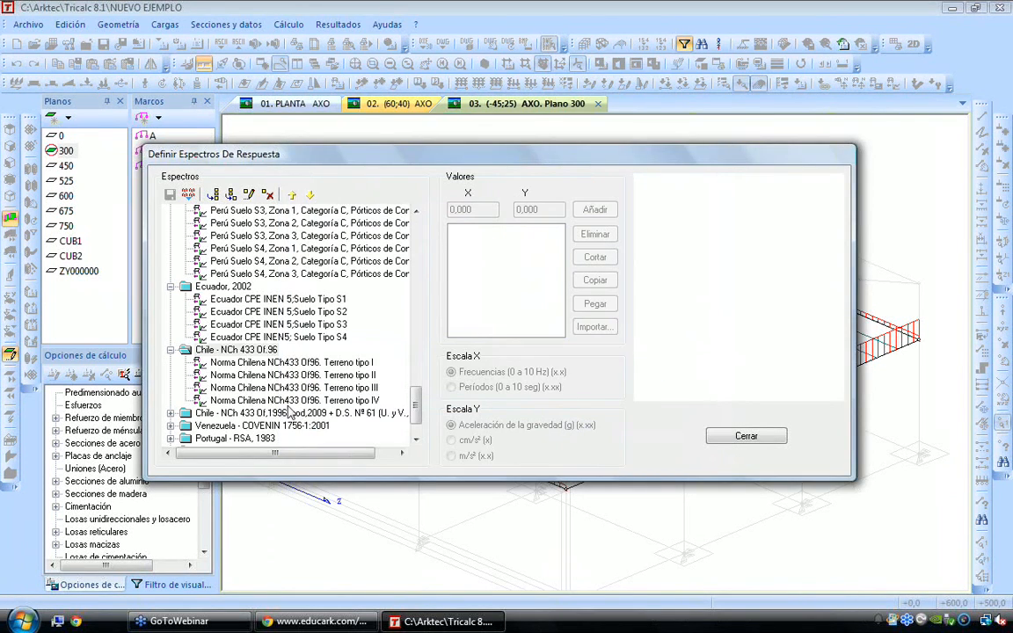
# Compare the new spectrum with the Chilean Terreno tipo IV spectrum and close the response spectra dialog
pyautogui.click(236, 401)
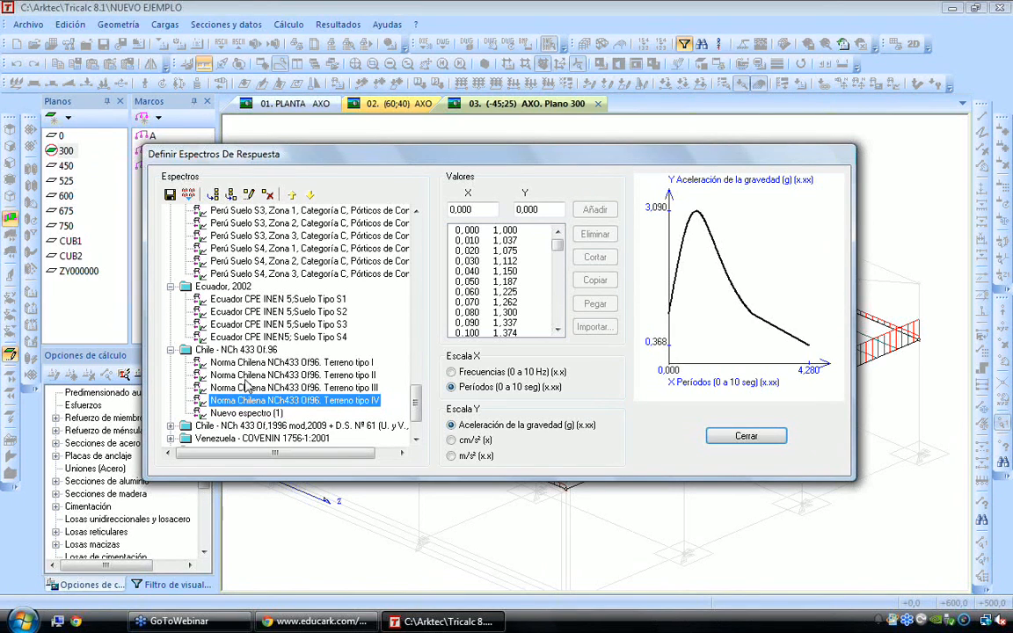
pyautogui.click(246, 413)
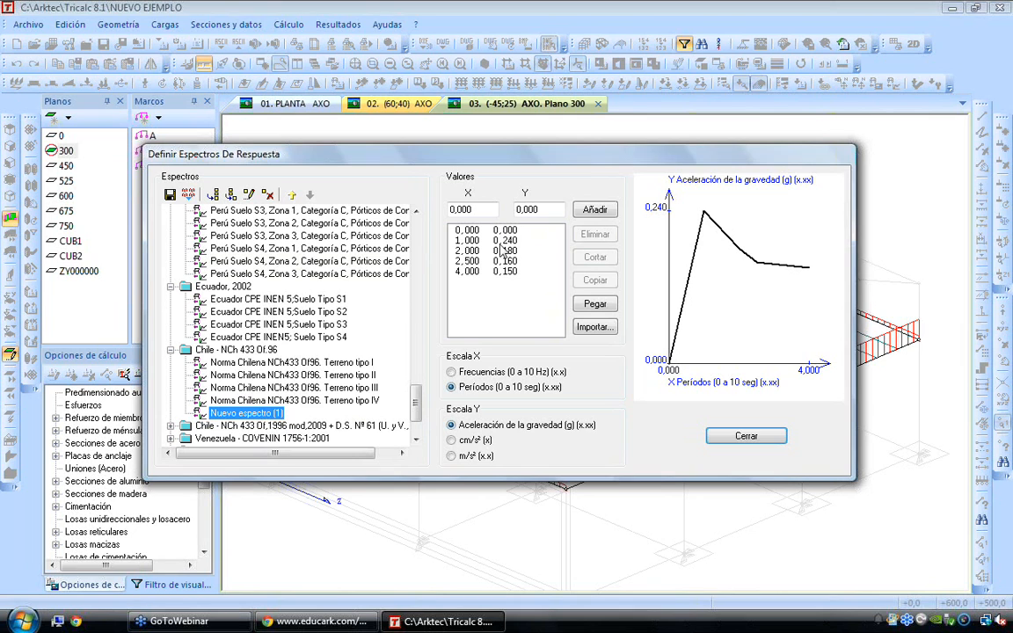
pyautogui.click(719, 440)
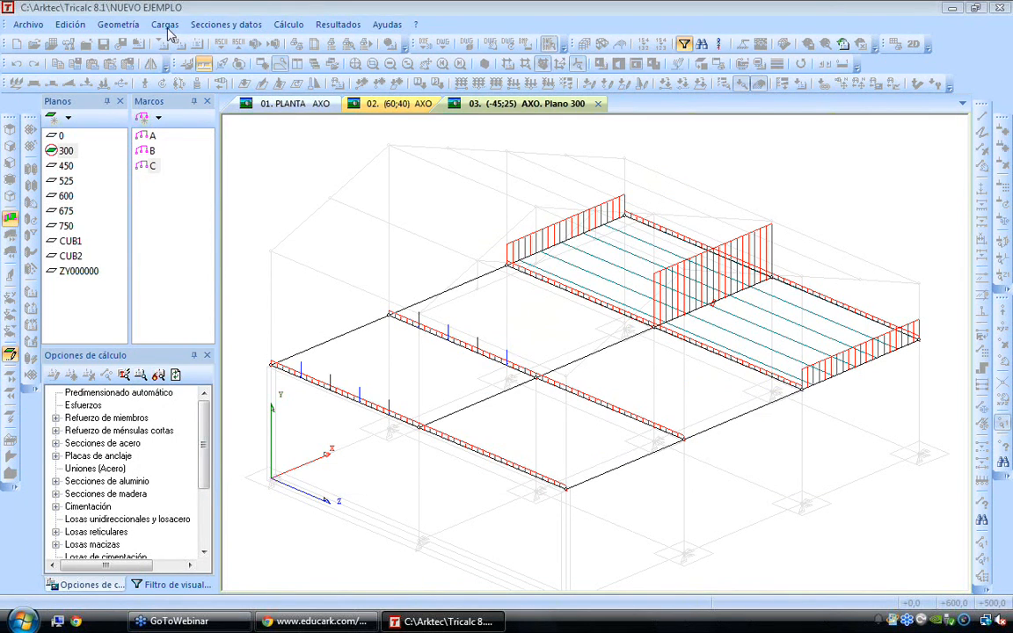
# Set the seismic load norm to Dinámico in the load hypothesis combinations and accept
pyautogui.click(165, 27)
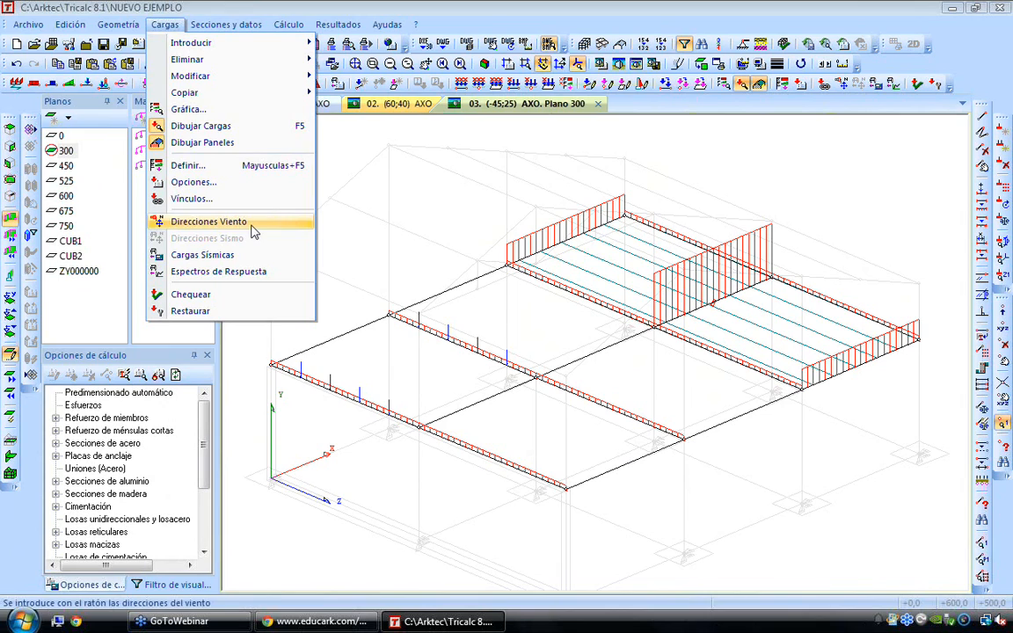
pyautogui.click(223, 183)
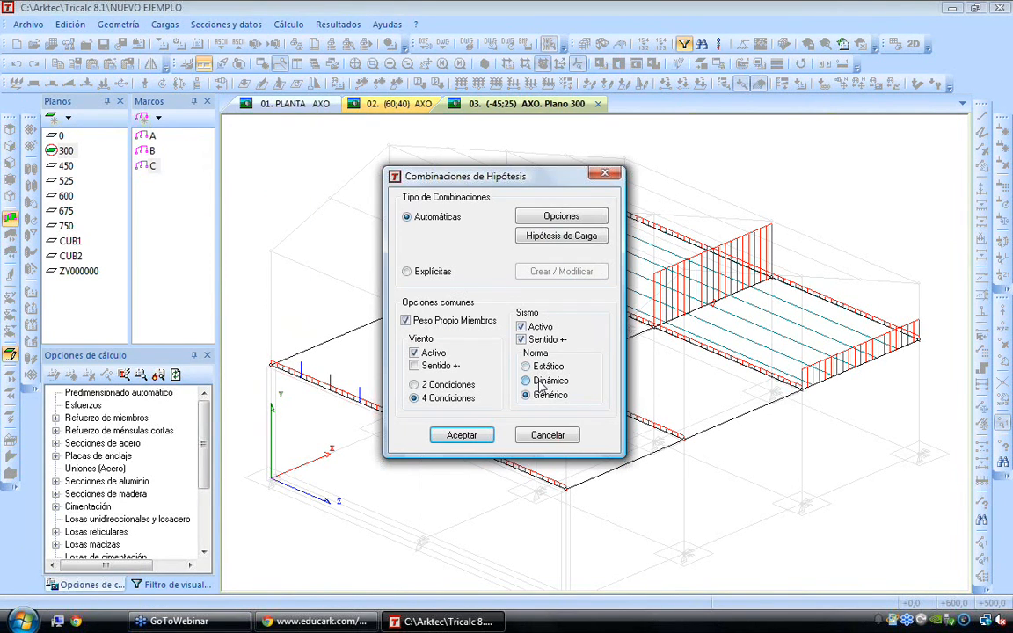
pyautogui.click(473, 437)
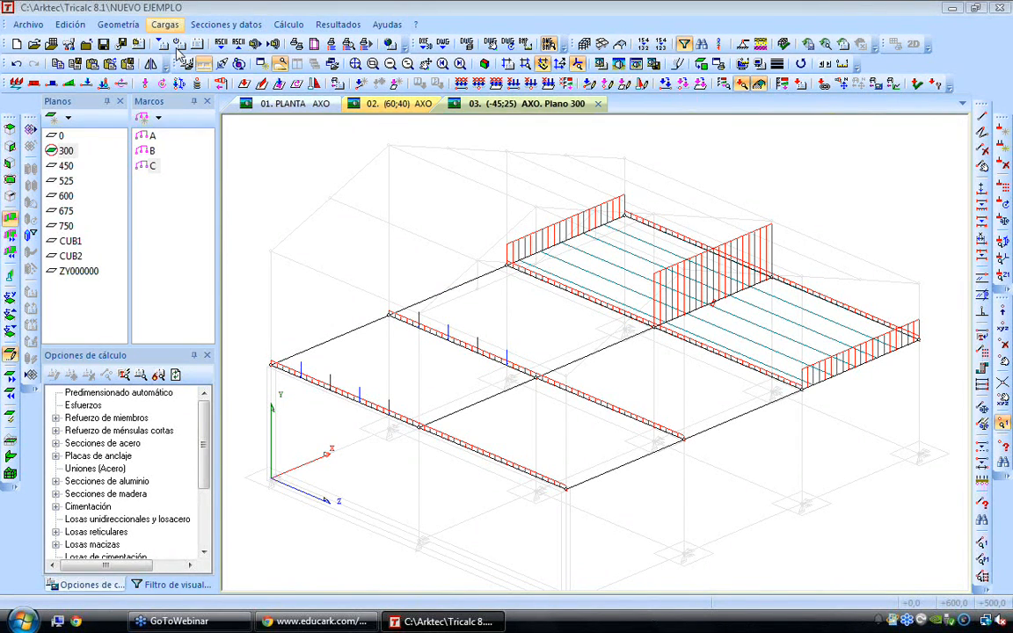
# Leave plane 300 and examine the complete loaded structure from a low axonometric viewpoint
pyautogui.doubleClick(567, 248)
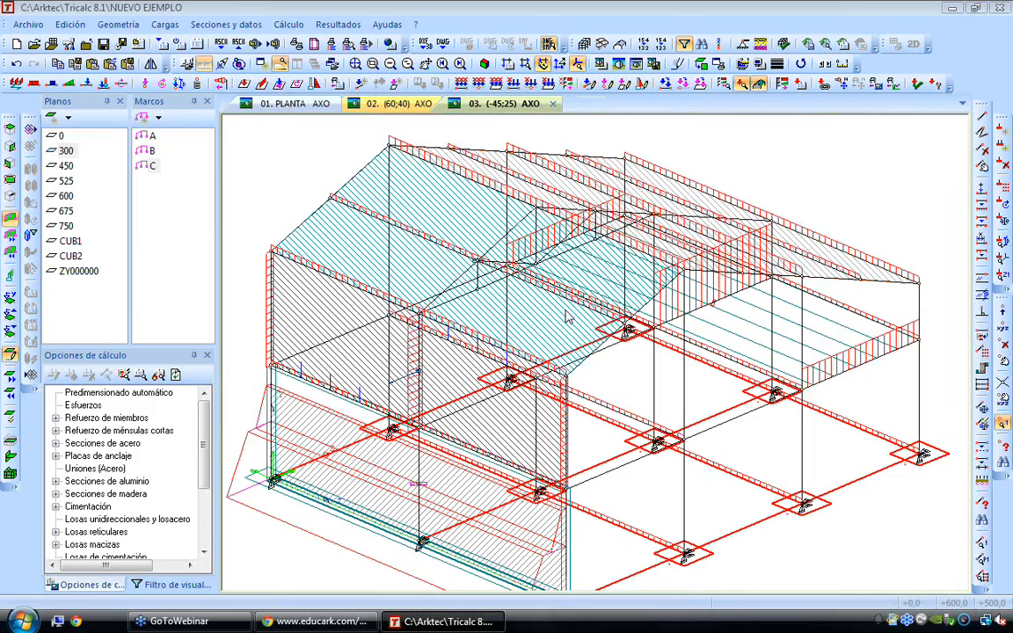
pyautogui.press('Right')
pyautogui.press('Right')
pyautogui.press('Right')
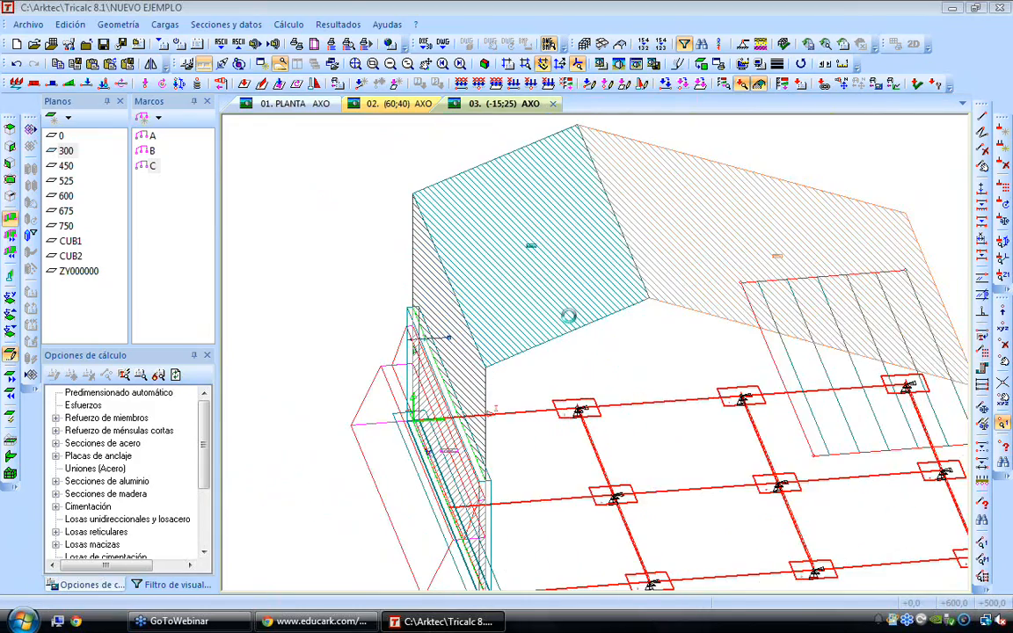
pyautogui.press('Down')
pyautogui.press('Down')
pyautogui.press('Down')
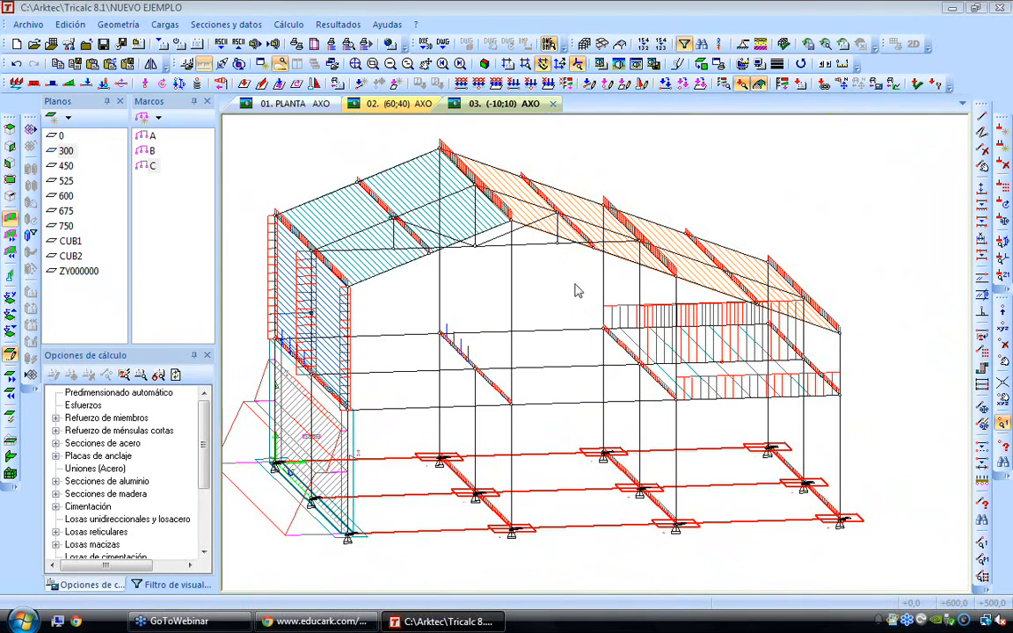
pyautogui.moveTo(593, 249)
pyautogui.moveTo(582, 295); pyautogui.dragTo(617, 295, button='middle')
# Open the dynamic seismic load options and review the mass fractions for live, snow and moving loads, keeping the code values in use
pyautogui.click(164, 24)
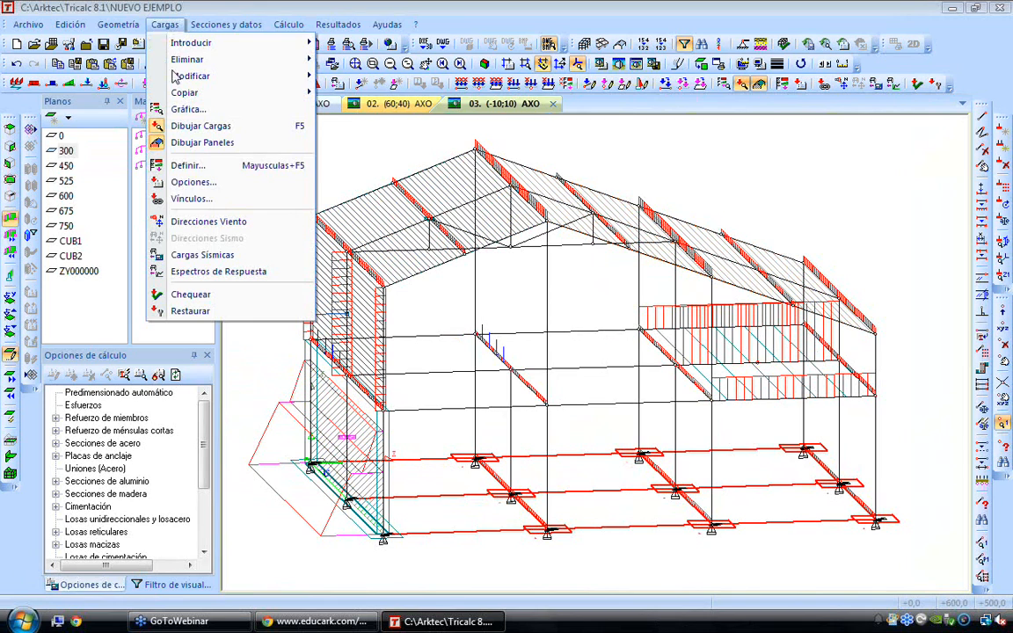
pyautogui.click(211, 164)
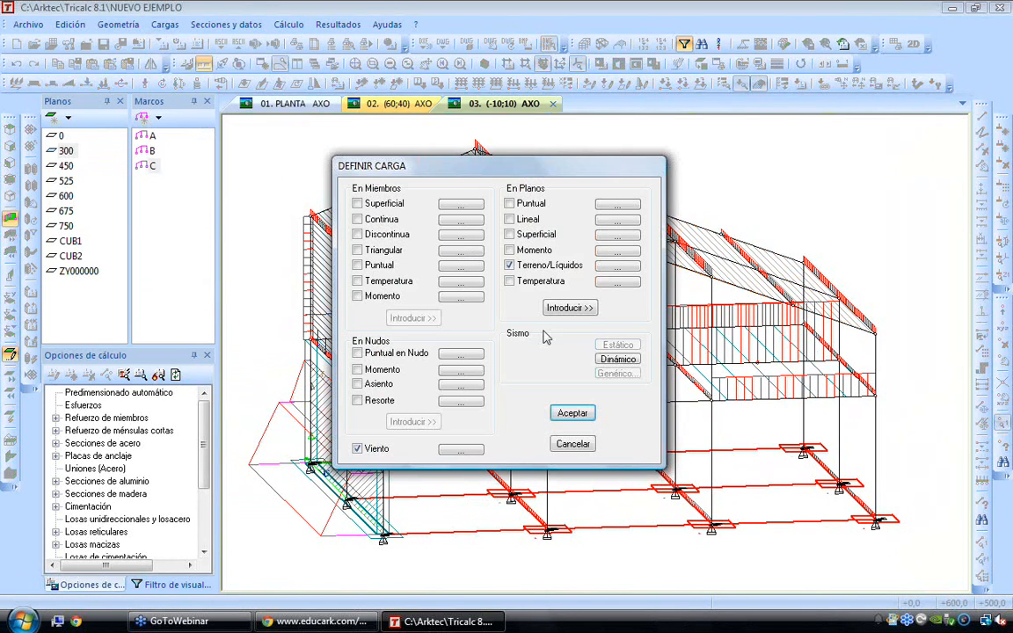
pyautogui.click(618, 360)
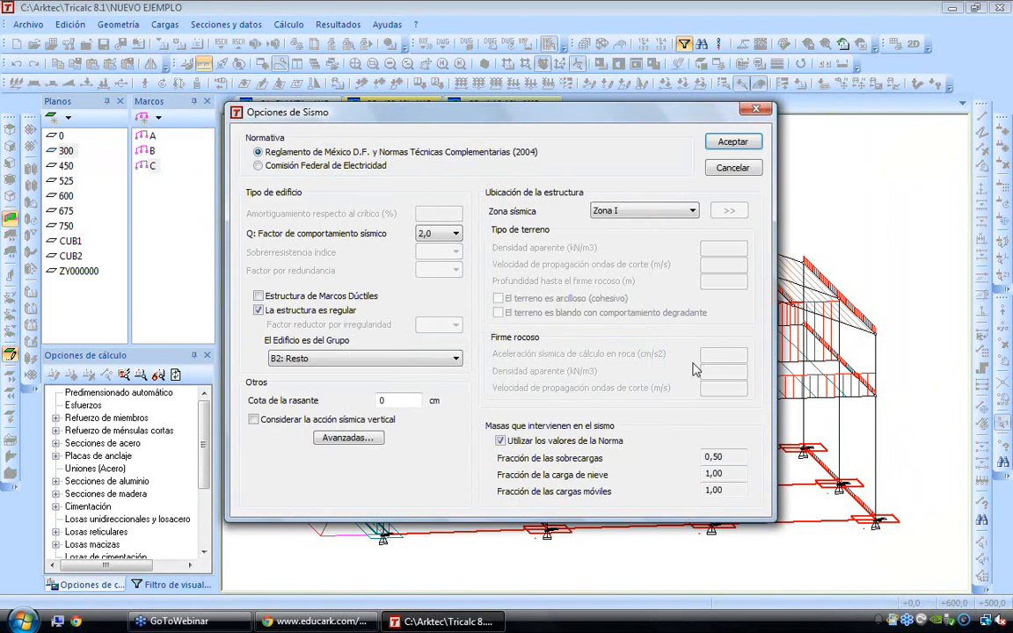
pyautogui.click(526, 442)
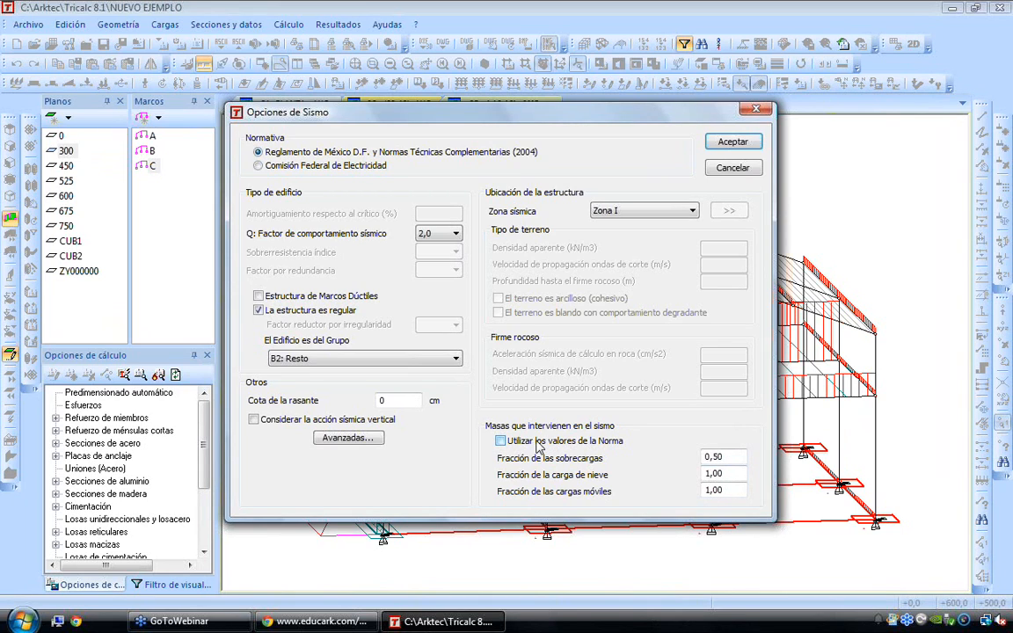
pyautogui.moveTo(728, 456); pyautogui.dragTo(688, 474)
pyautogui.press('Tab')
pyautogui.press('Tab')
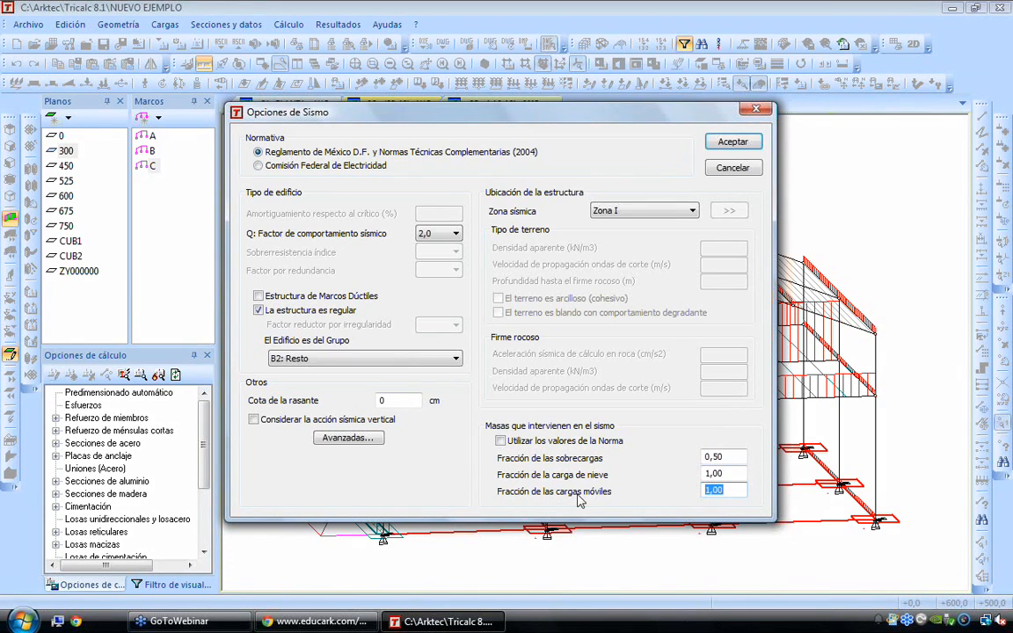
pyautogui.click(502, 442)
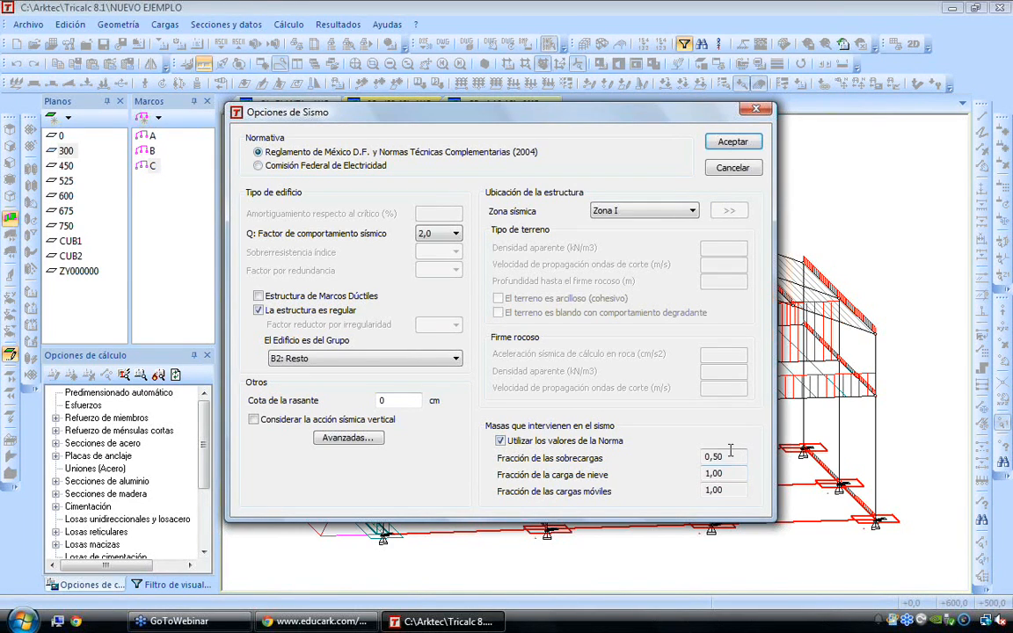
# Classify the building as group A: Especial importancia (hospitales, ...) and enable Estructura de Marcos Dúctiles, without vertical seismic action
pyautogui.click(316, 358)
pyautogui.click(317, 371)
pyautogui.click(329, 362)
pyautogui.click(304, 298)
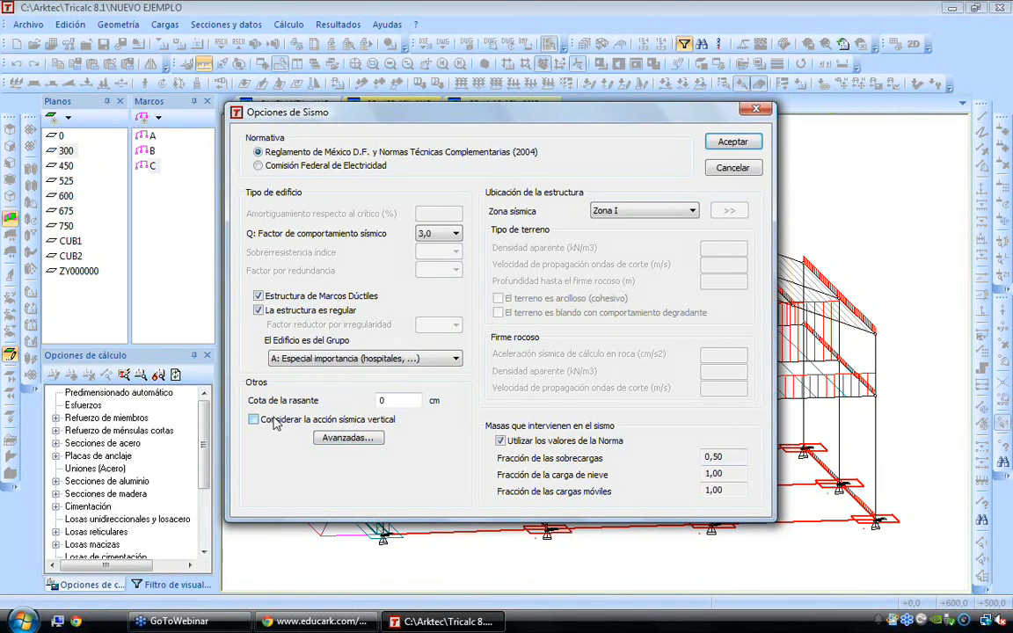
pyautogui.click(277, 422)
pyautogui.click(254, 420)
pyautogui.hotkey('shift', 'Tab')
pyautogui.moveTo(618, 117); pyautogui.dragTo(585, 129)
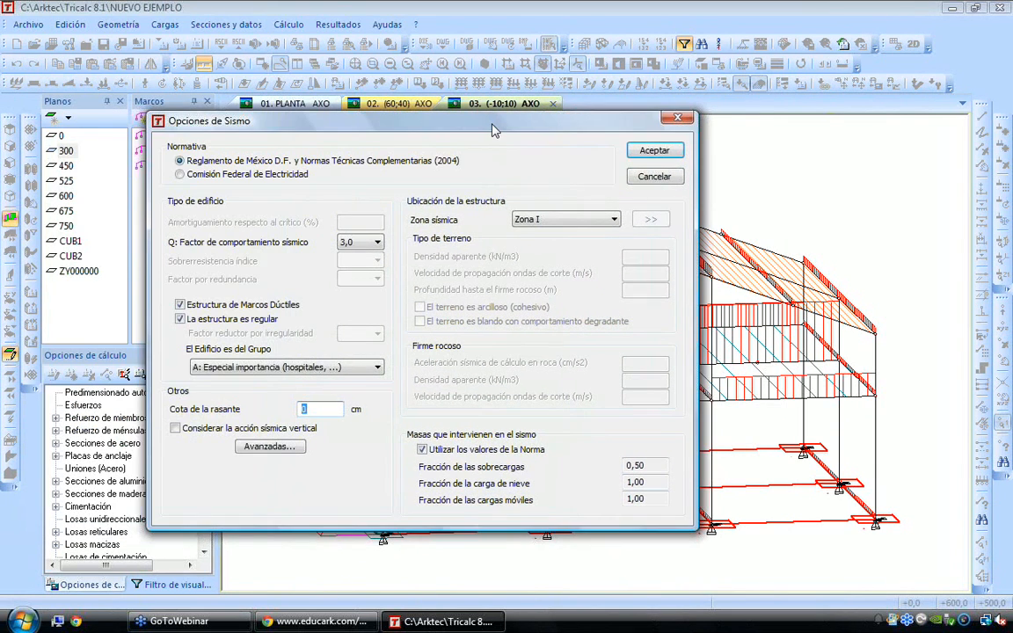
# Review the vibration mode method, number of modes and effective mass percentage in the advanced seismic options and accept them
pyautogui.click(288, 450)
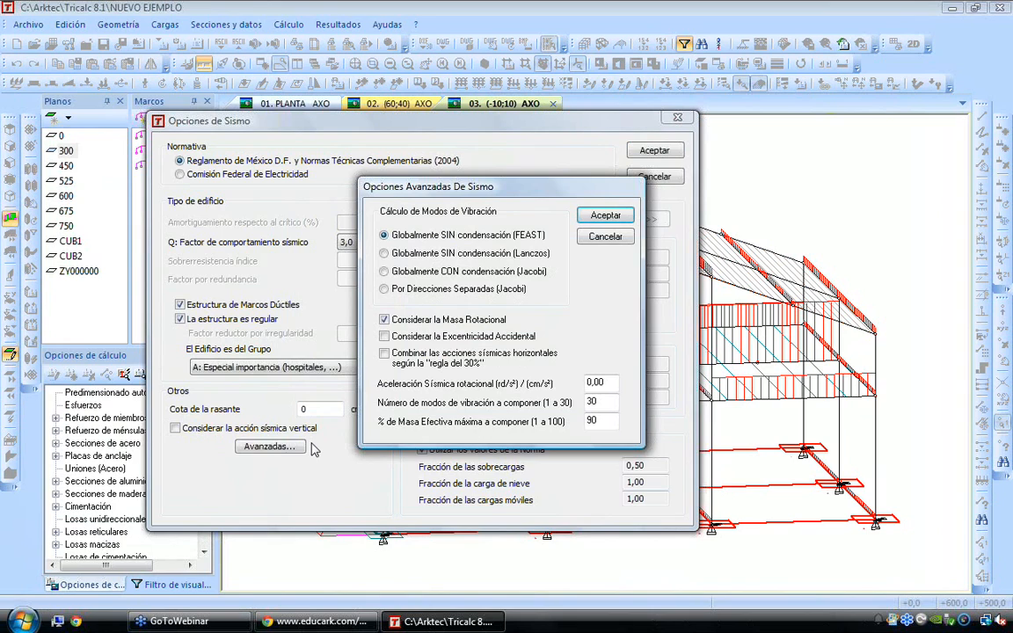
pyautogui.click(612, 421)
pyautogui.doubleClick(592, 421)
pyautogui.moveTo(609, 403); pyautogui.dragTo(496, 407)
pyautogui.click(428, 238)
pyautogui.click(585, 219)
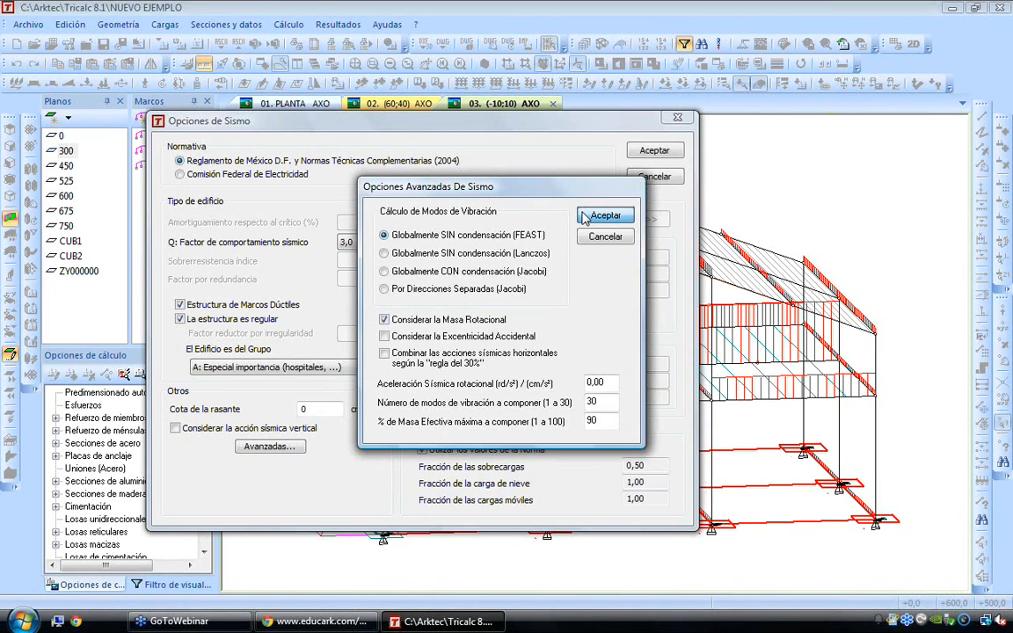
pyautogui.click(584, 219)
# Accept the seismic options, continue past the ductile frames notice and accept the load definition
pyautogui.click(655, 150)
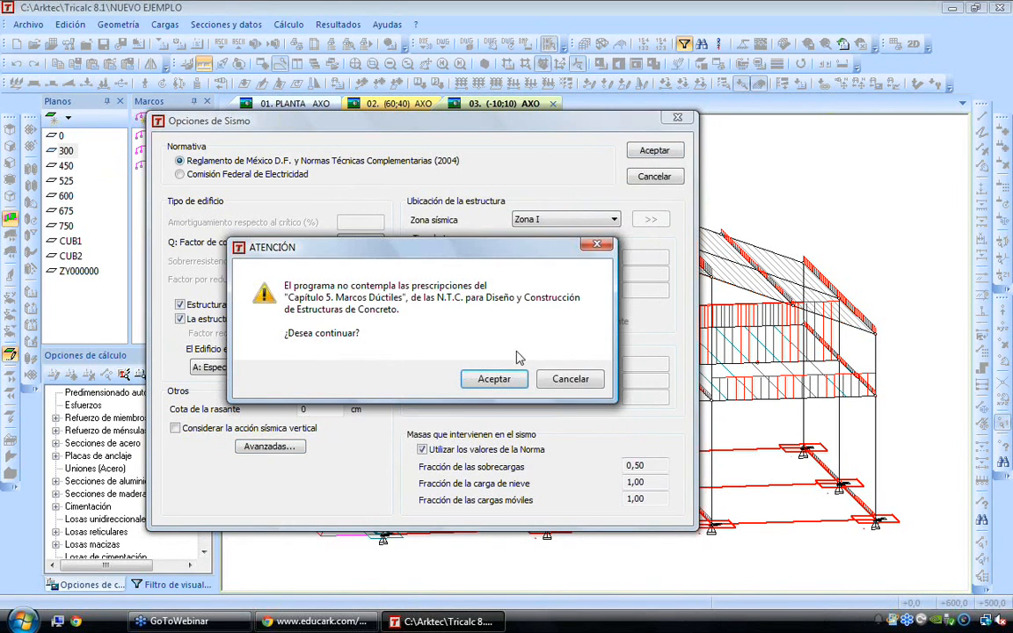
pyautogui.click(504, 379)
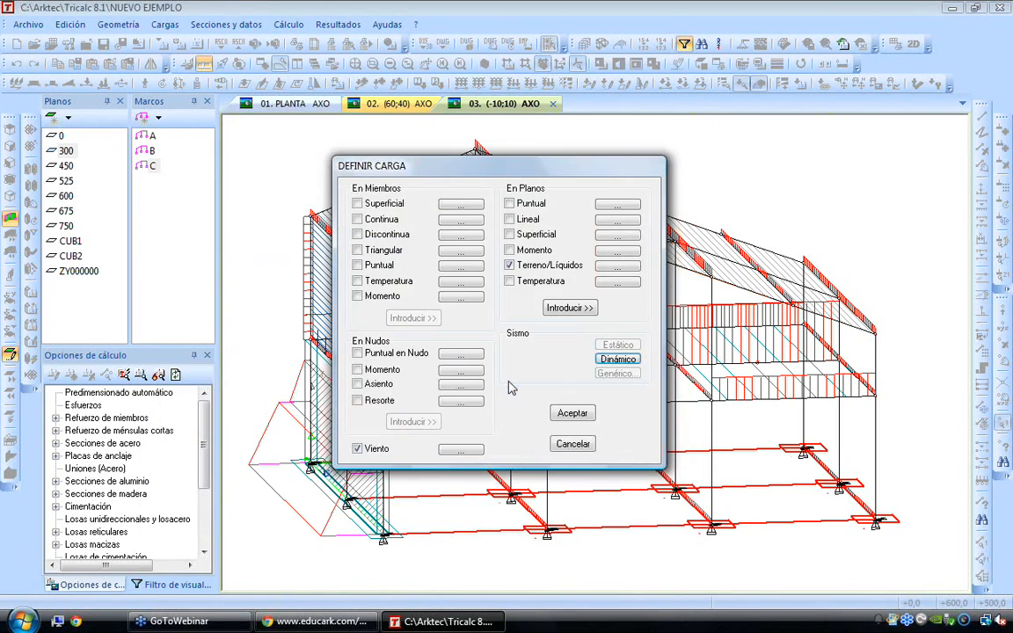
pyautogui.click(567, 414)
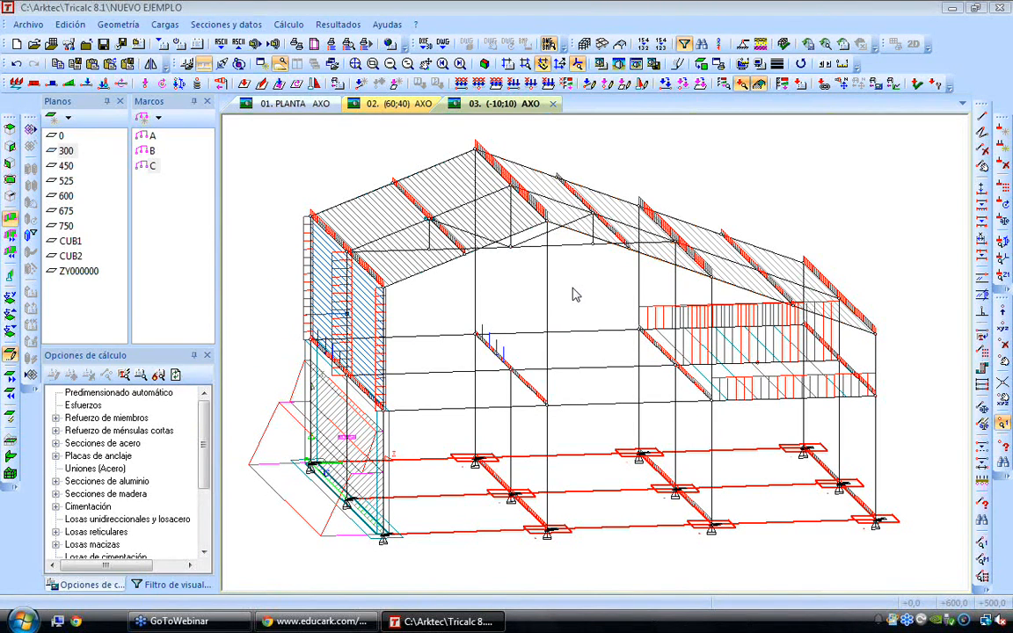
# Hide the drawn loads and load panels so that only the bare structure is displayed
pyautogui.scroll(1, 476, 337)
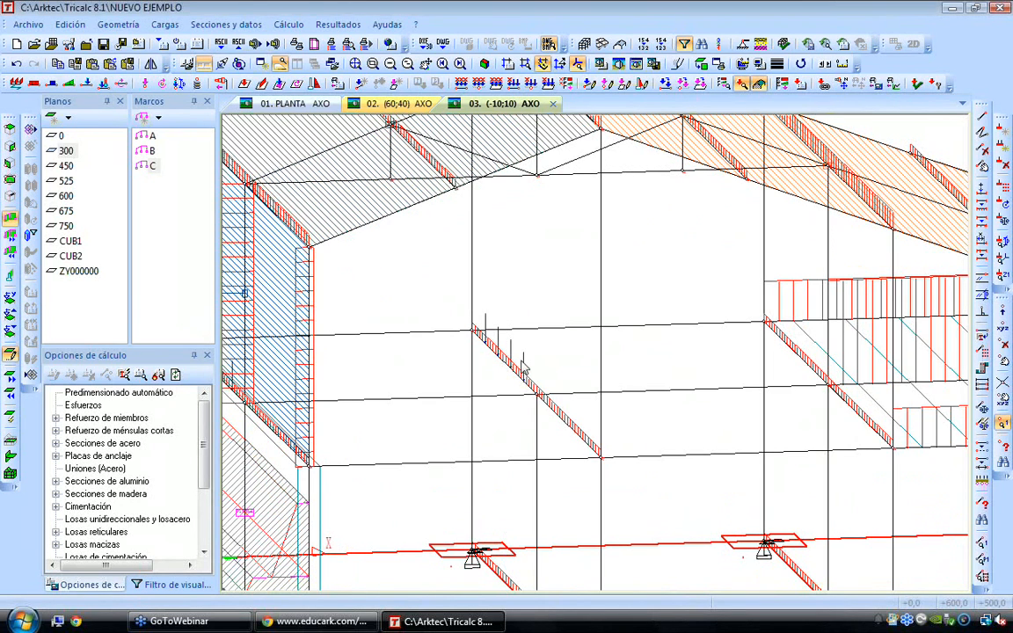
pyautogui.scroll(-2, 523, 364)
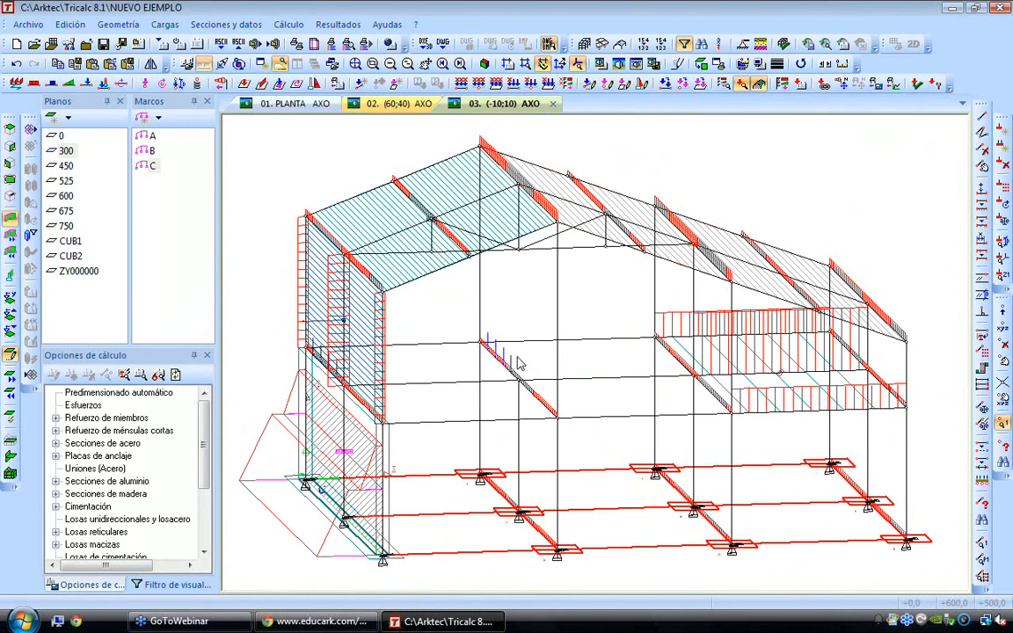
pyautogui.click(225, 23)
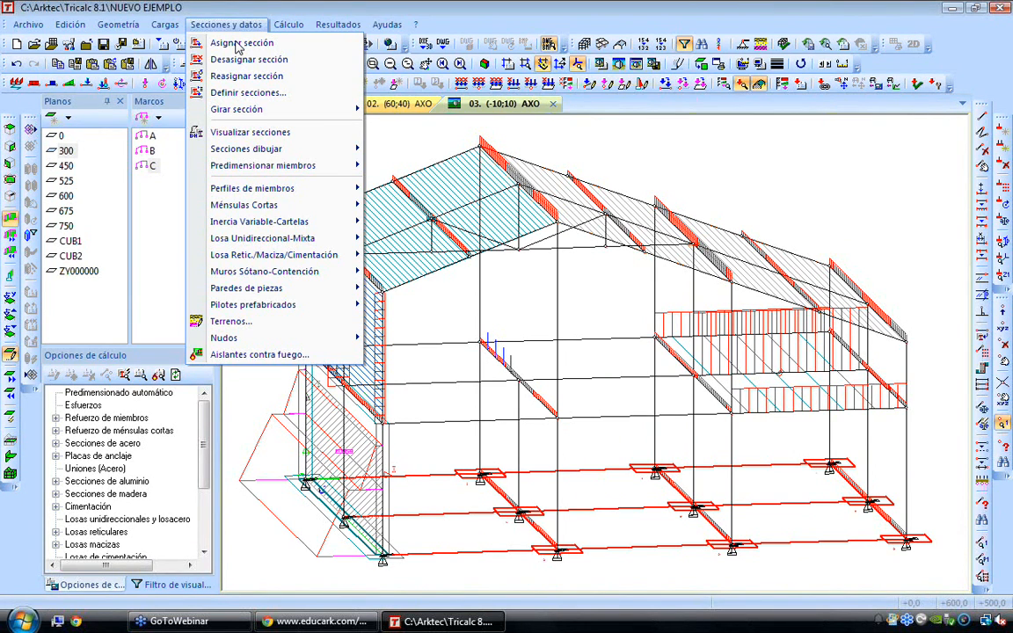
pyautogui.click(237, 44)
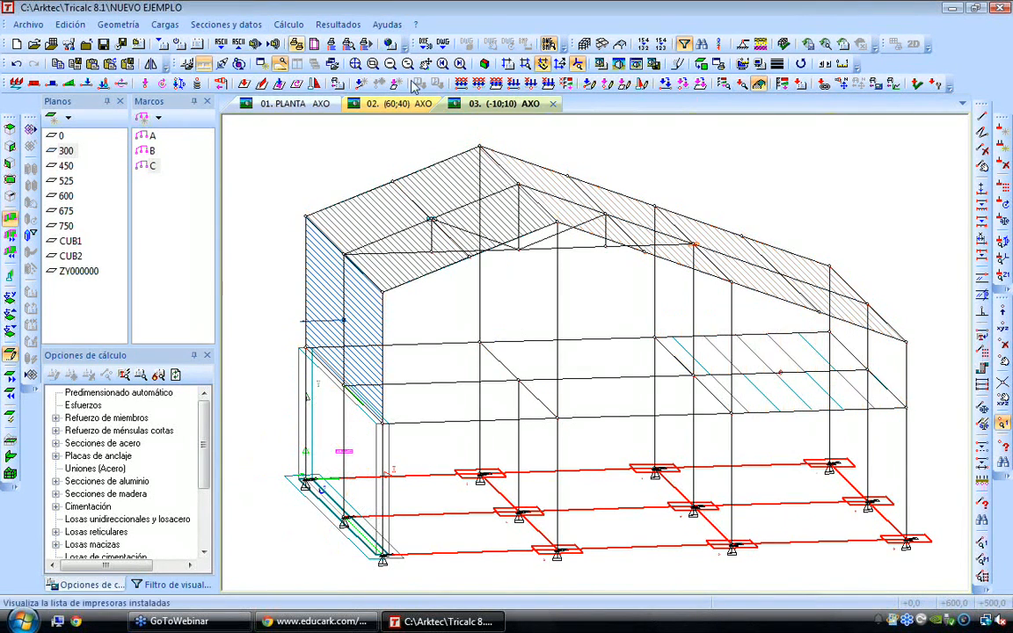
pyautogui.click(759, 83)
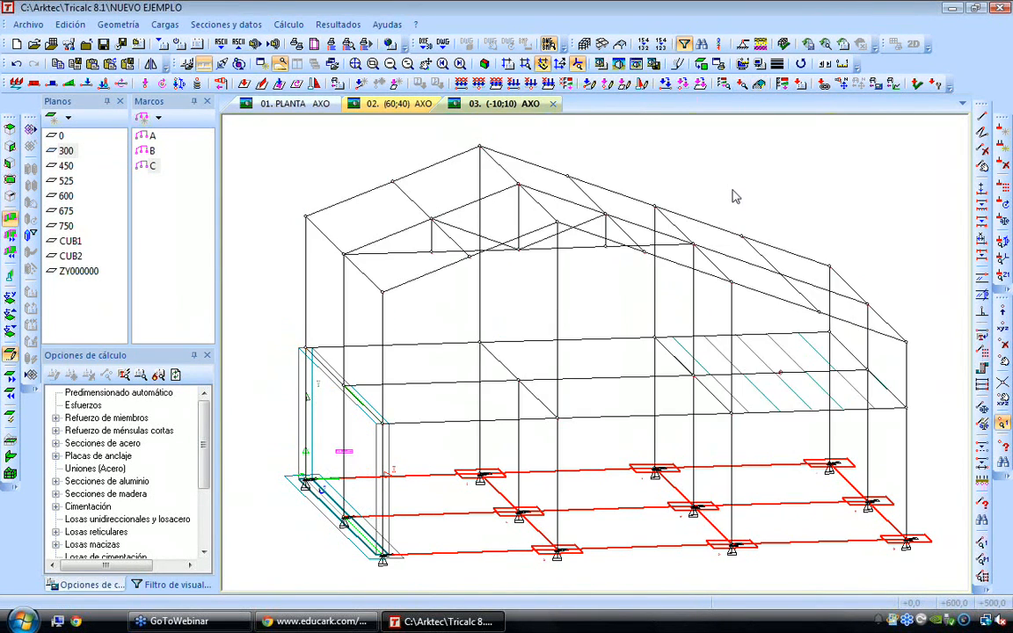
pyautogui.press('Right')
pyautogui.press('Right')
pyautogui.press('Right')
pyautogui.press('Right')
pyautogui.press('Right')
pyautogui.press('Down')
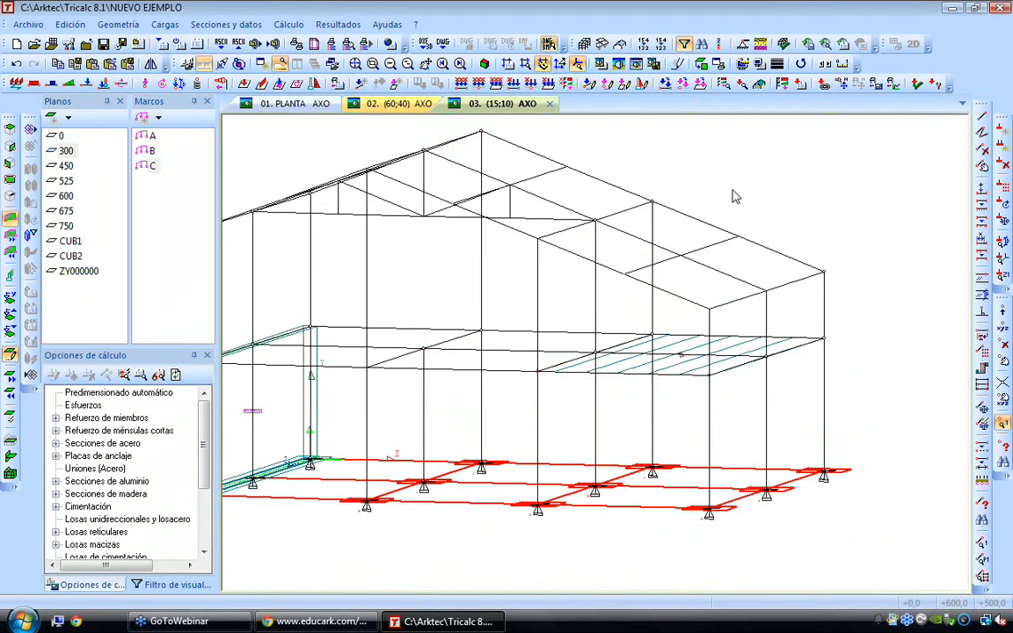
pyautogui.press('Left')
pyautogui.press('Down')
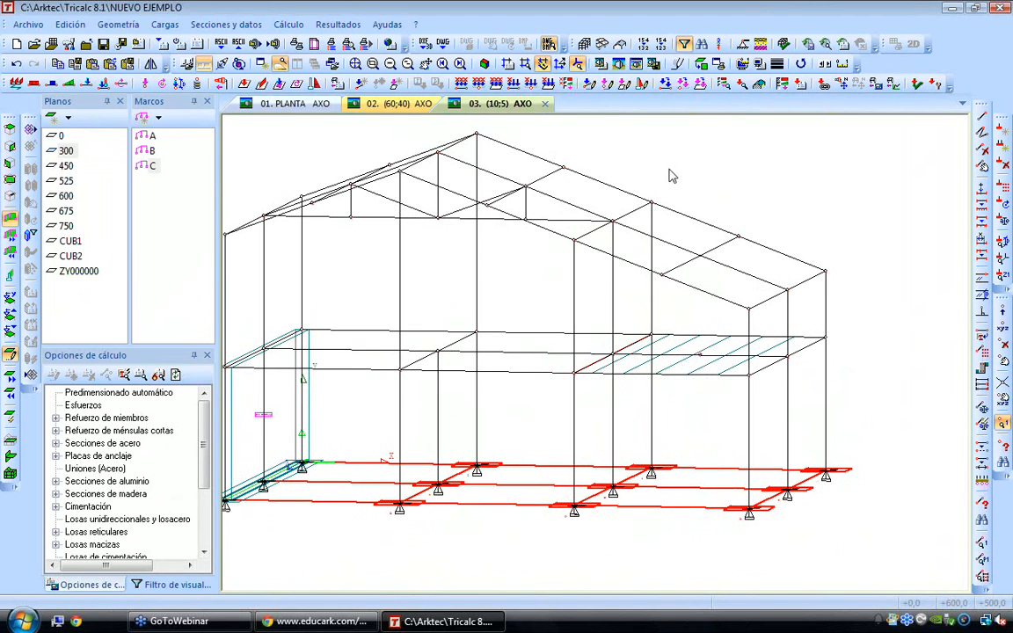
# Define the member section as the 30x30 concrete profile from the CONC series and start assigning it
pyautogui.click(236, 25)
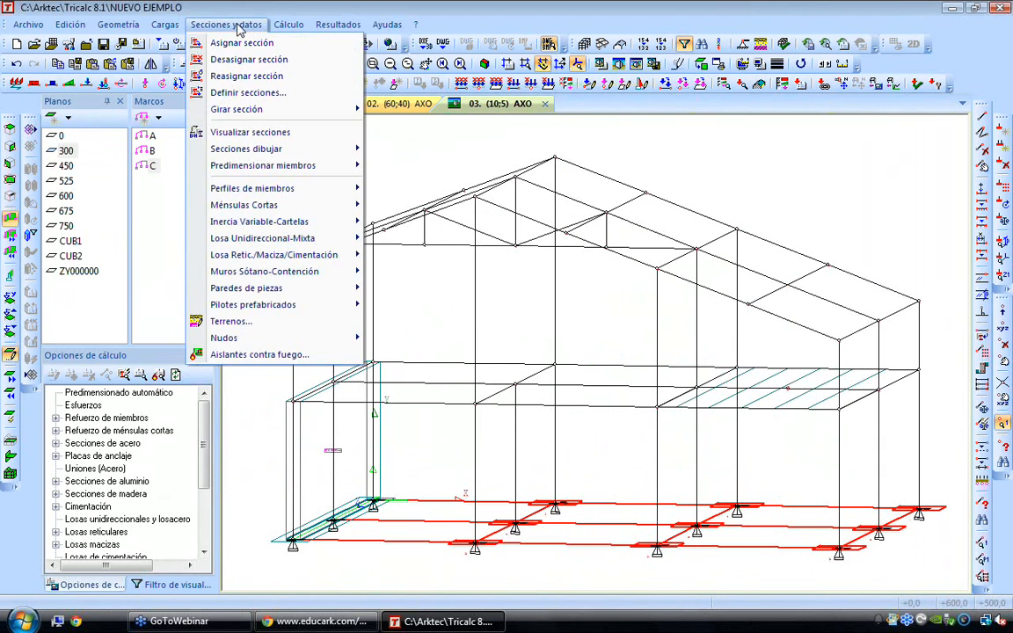
pyautogui.click(246, 92)
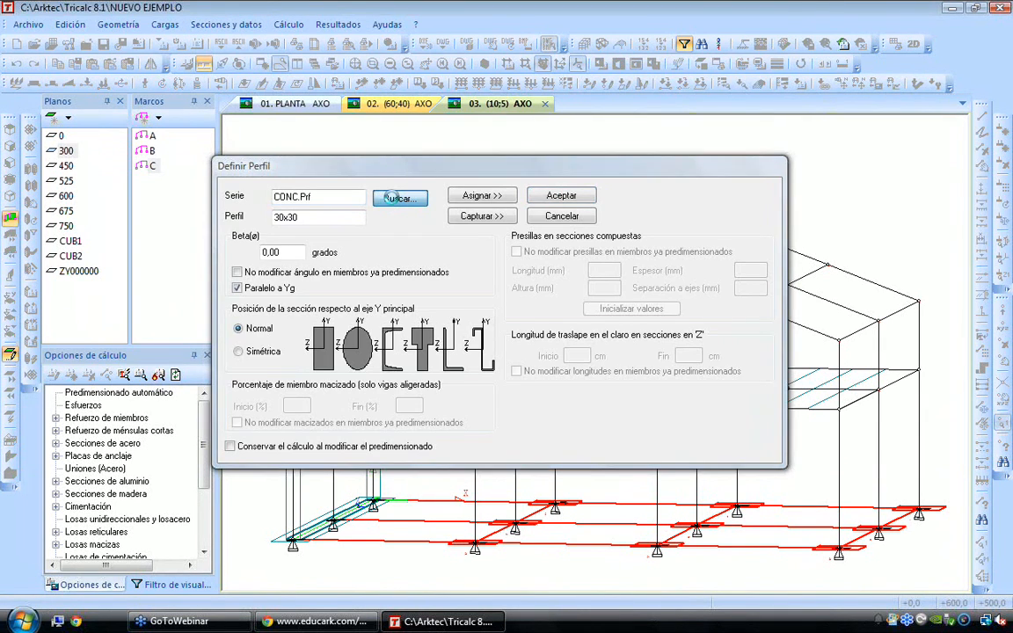
pyautogui.click(398, 198)
pyautogui.click(536, 443)
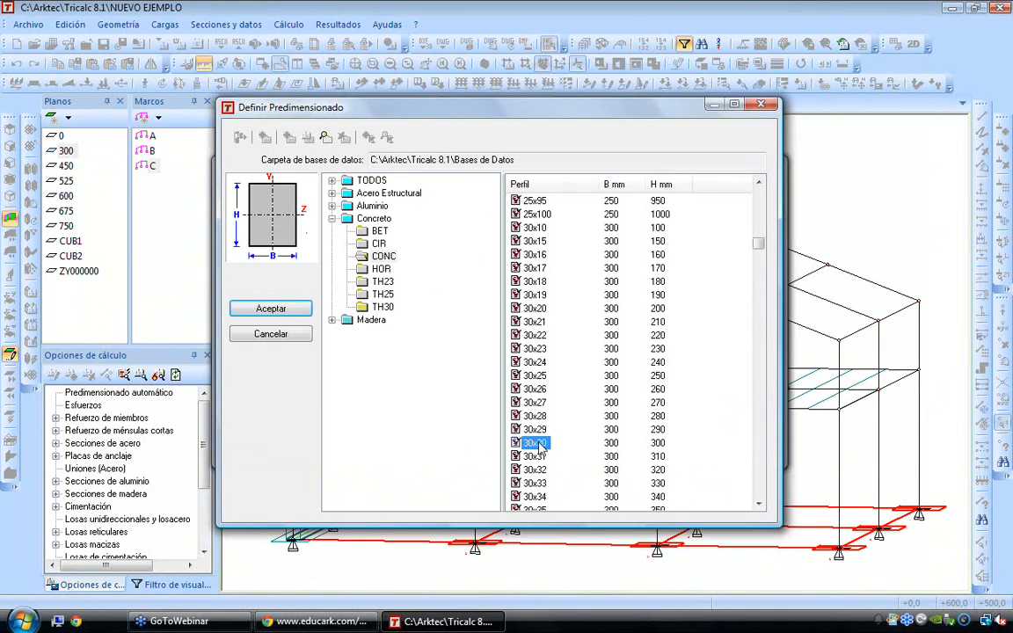
pyautogui.click(271, 309)
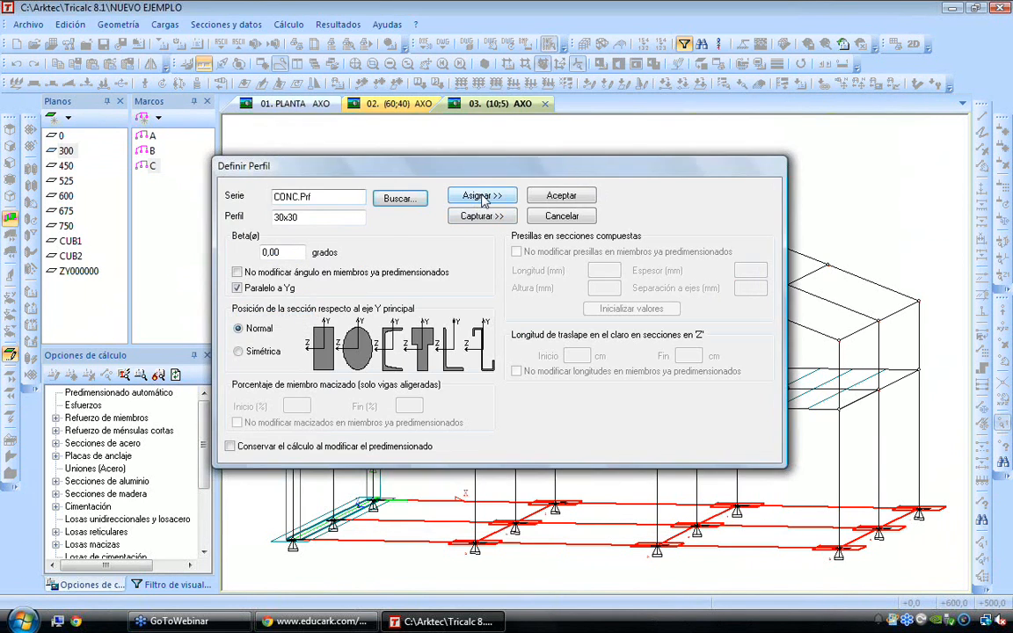
pyautogui.click(483, 196)
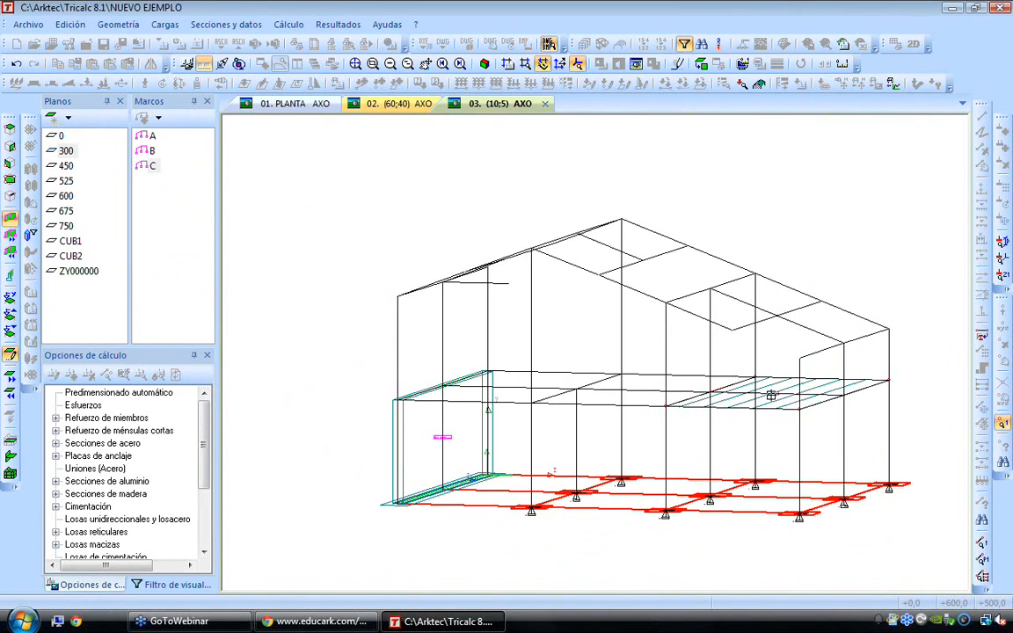
# Assign the 30x30 concrete section to the lower-storey columns and frame beams of the end and middle frames
pyautogui.press('Right')
pyautogui.press('Right')
pyautogui.press('Right')
pyautogui.press('Right')
pyautogui.press('Right')
pyautogui.press('Right')
pyautogui.press('Right')
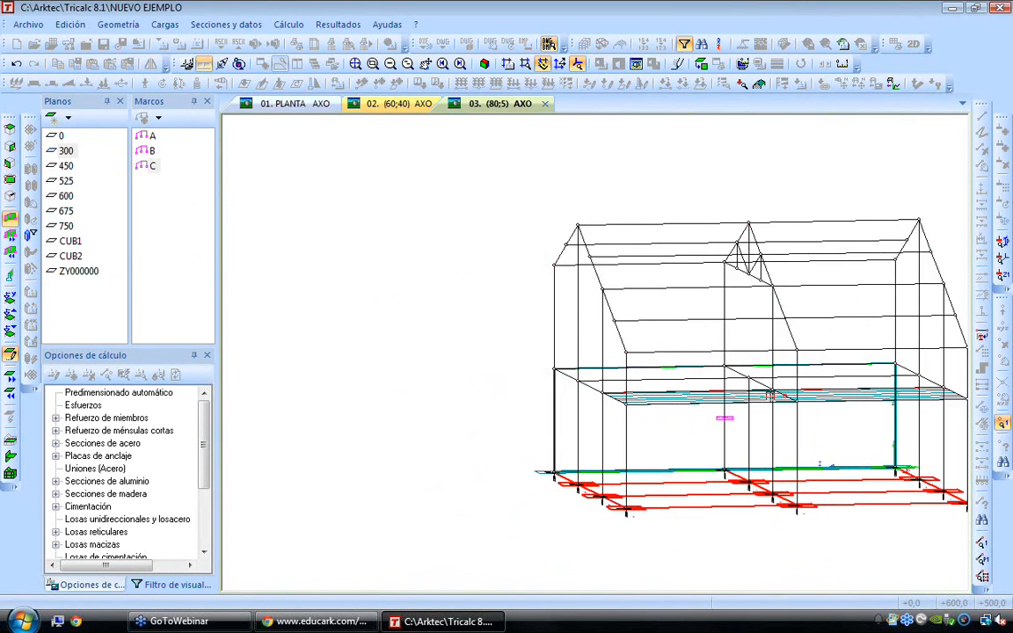
pyautogui.moveTo(539, 359); pyautogui.dragTo(642, 519)
pyautogui.scroll(2, 776, 419)
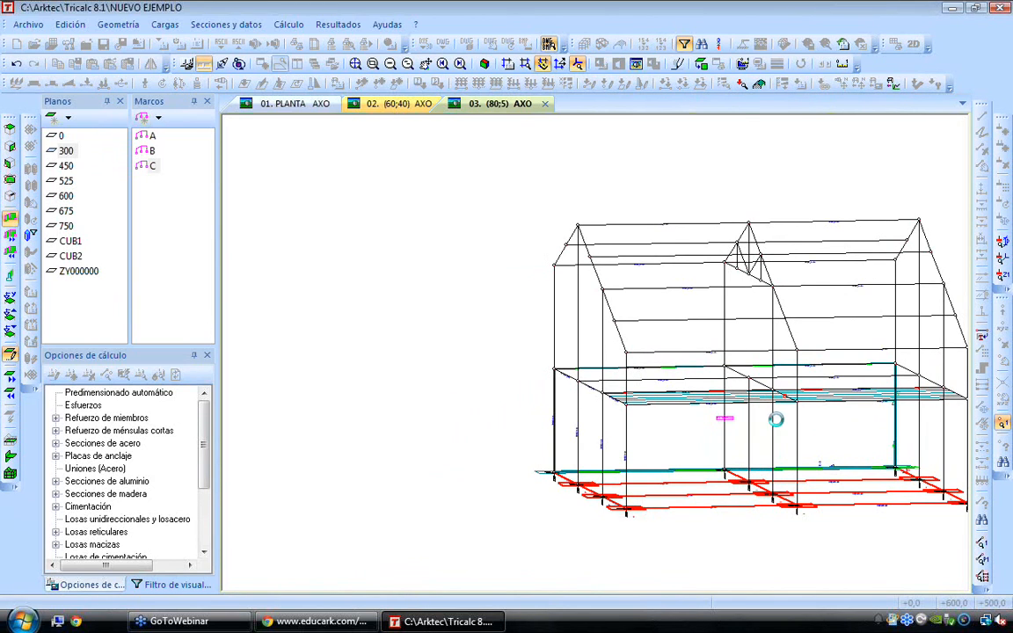
pyautogui.moveTo(606, 286); pyautogui.dragTo(756, 522)
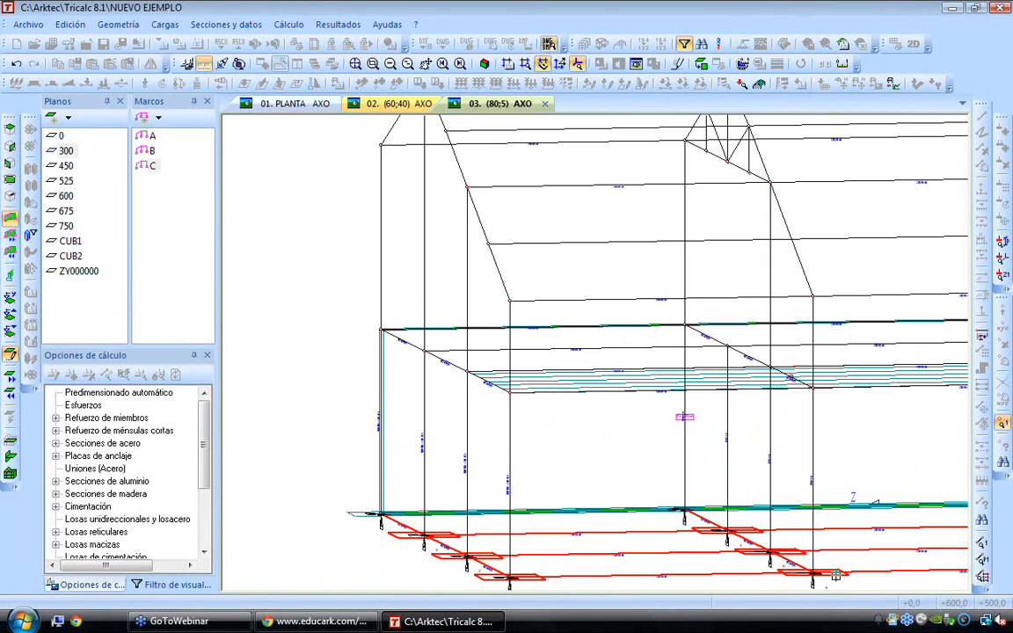
pyautogui.scroll(-3, 828, 420)
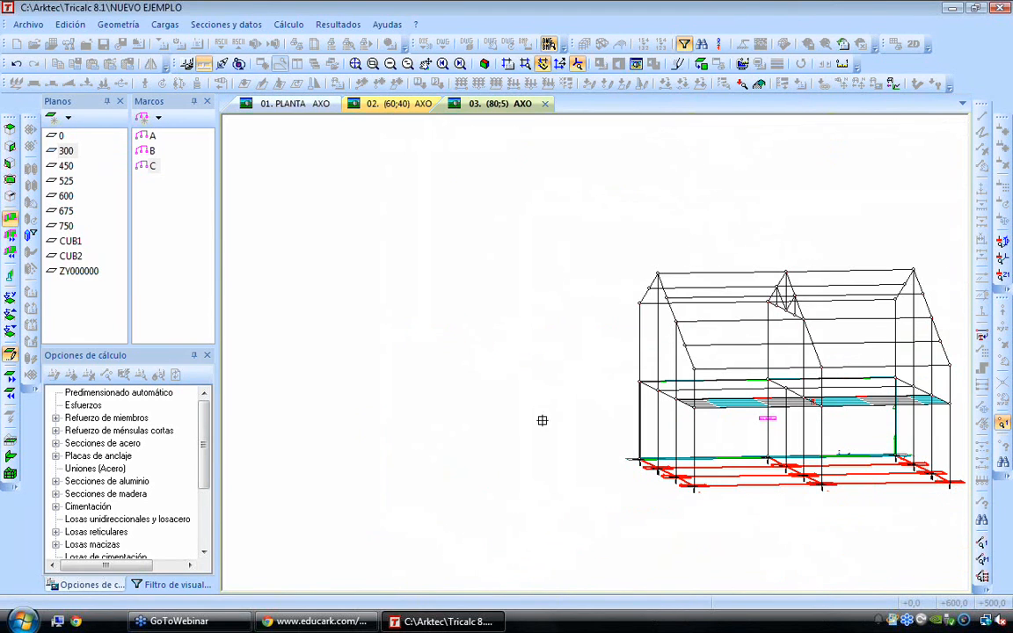
# Select a steel W profile from the AISC-US simple rolled sections as the member section
pyautogui.rightClick(513, 413)
pyautogui.click(387, 203)
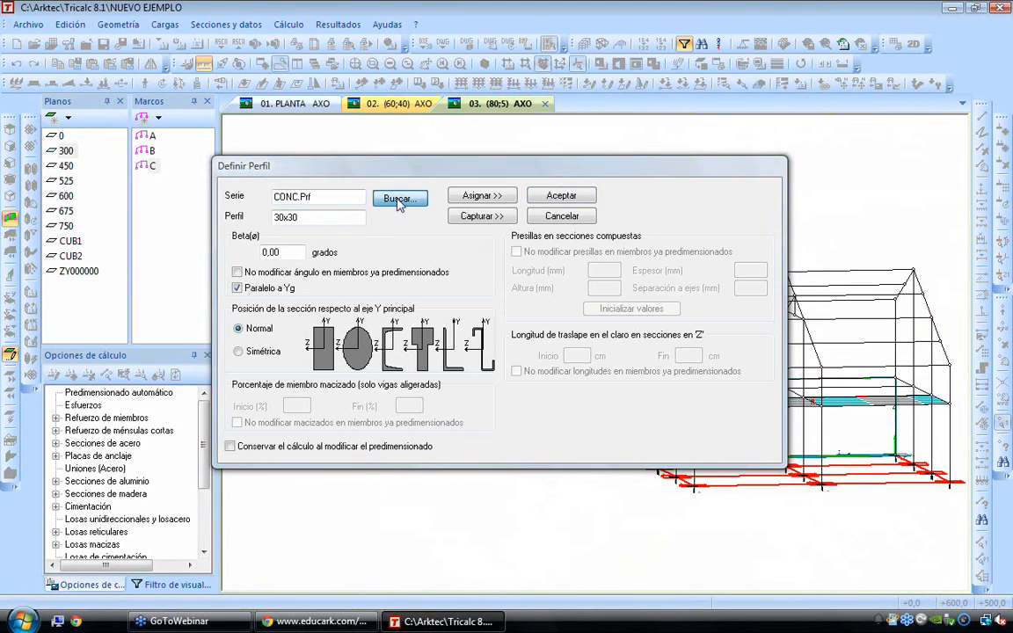
pyautogui.click(332, 192)
pyautogui.click(347, 282)
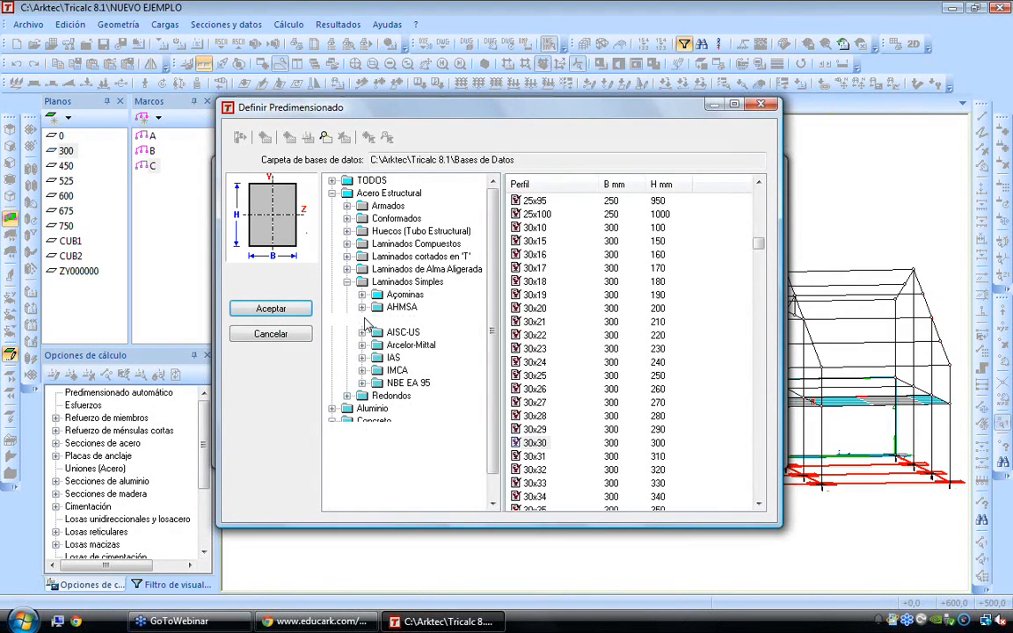
pyautogui.click(362, 332)
pyautogui.click(406, 420)
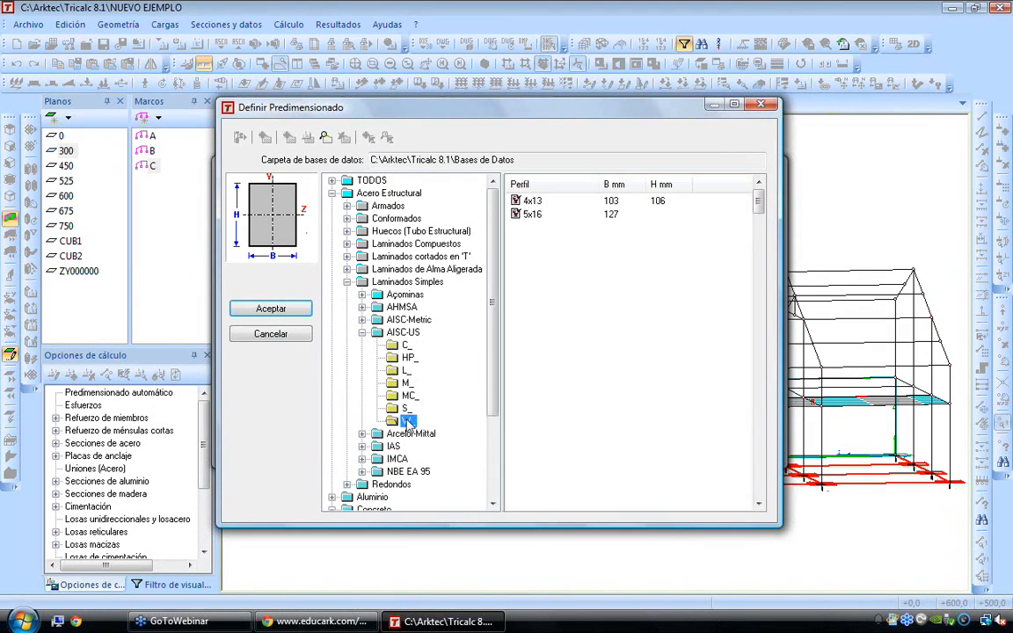
pyautogui.click(530, 338)
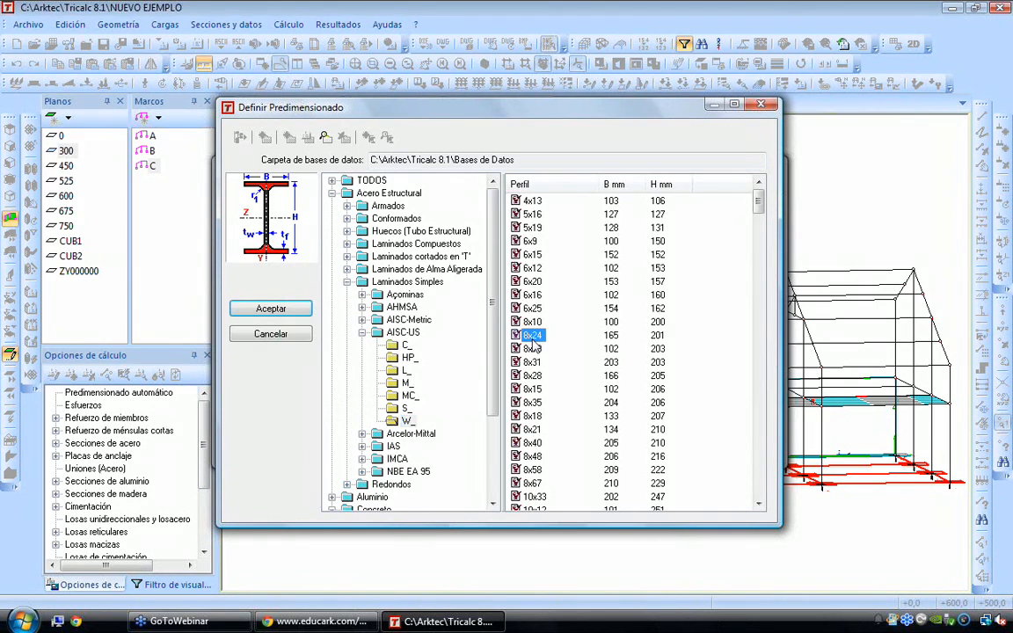
pyautogui.scroll(-1, 530, 337)
pyautogui.click(531, 375)
pyautogui.click(271, 308)
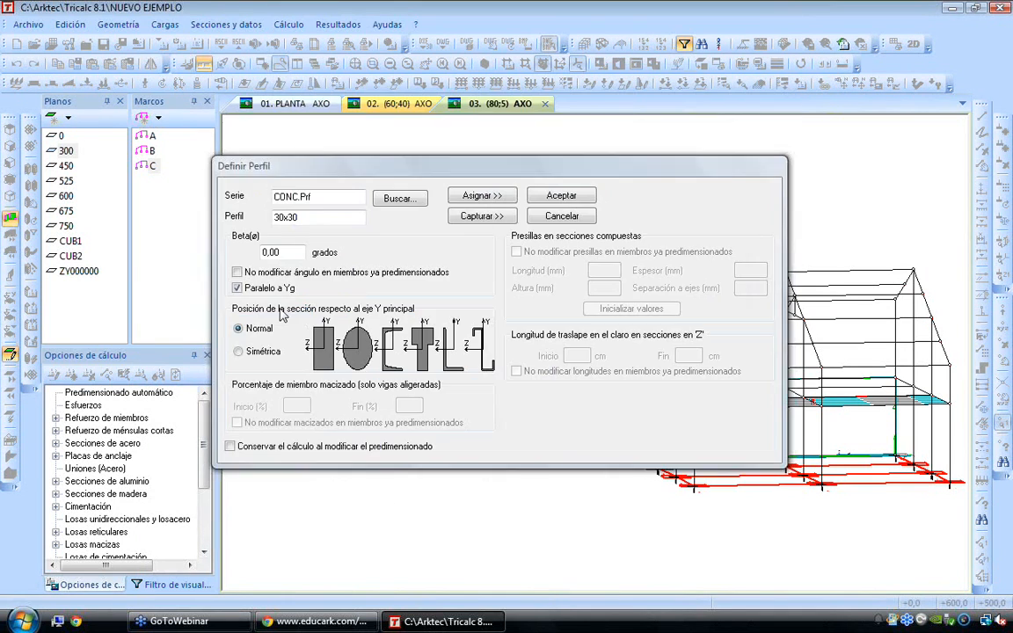
# Assign the chosen steel W section to the roof members in the vertical view
pyautogui.click(489, 196)
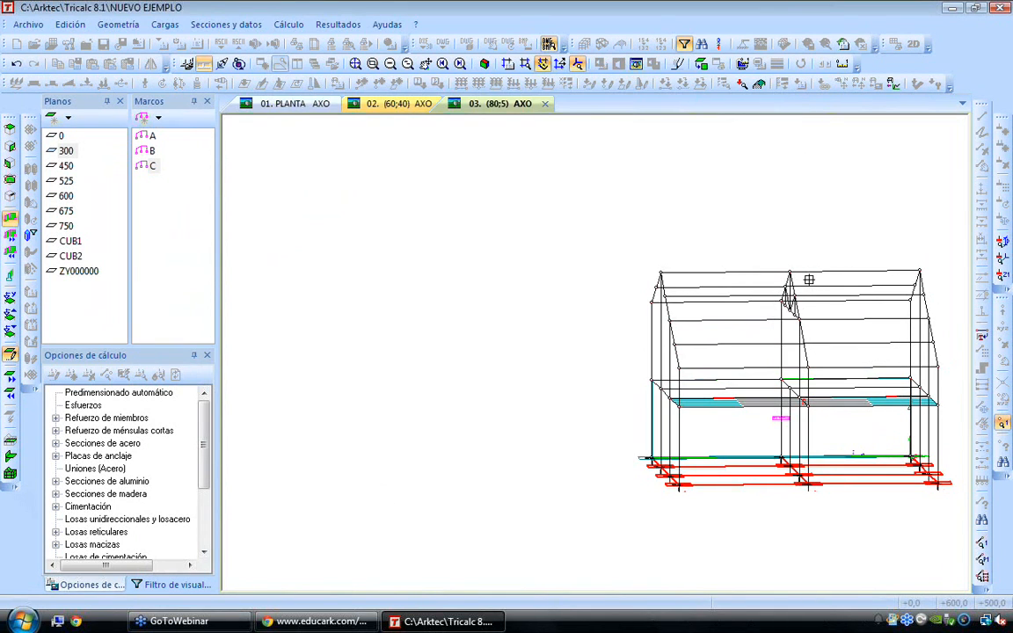
pyautogui.press('Down')
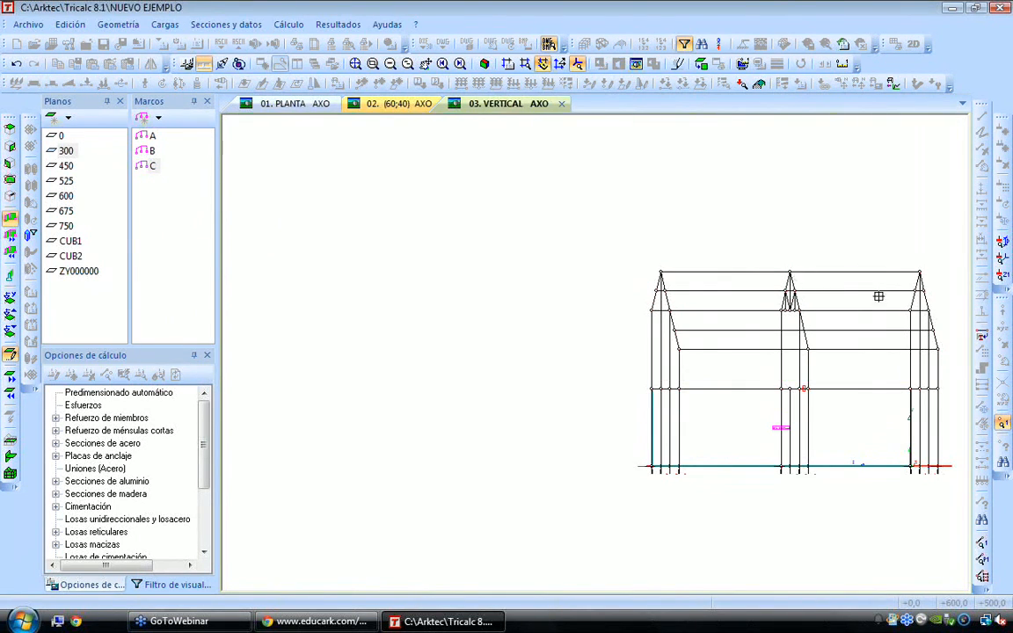
pyautogui.moveTo(881, 298); pyautogui.dragTo(664, 314, button='middle')
pyautogui.moveTo(394, 245); pyautogui.dragTo(744, 380)
pyautogui.press('Left')
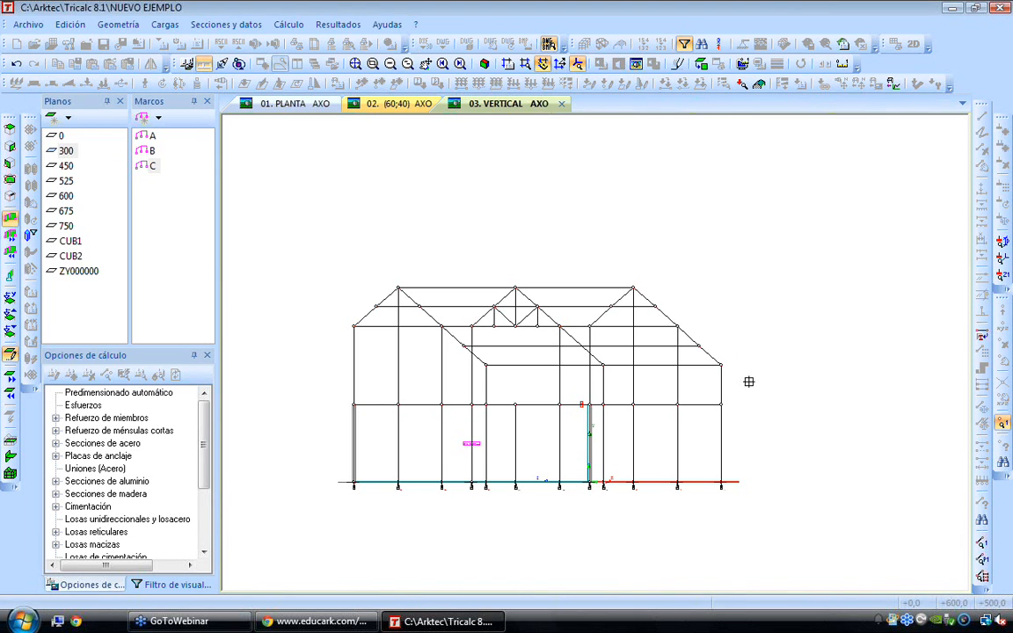
# Choose the 14x73 profile from the AISC-US HP_ series as the member section and start assigning it
pyautogui.click(704, 337)
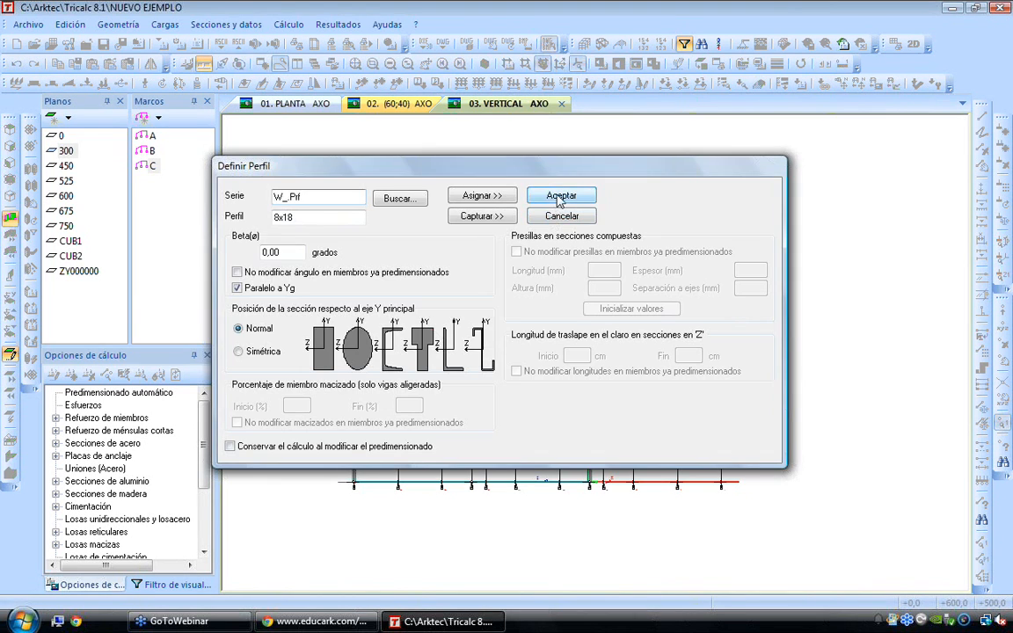
pyautogui.click(400, 199)
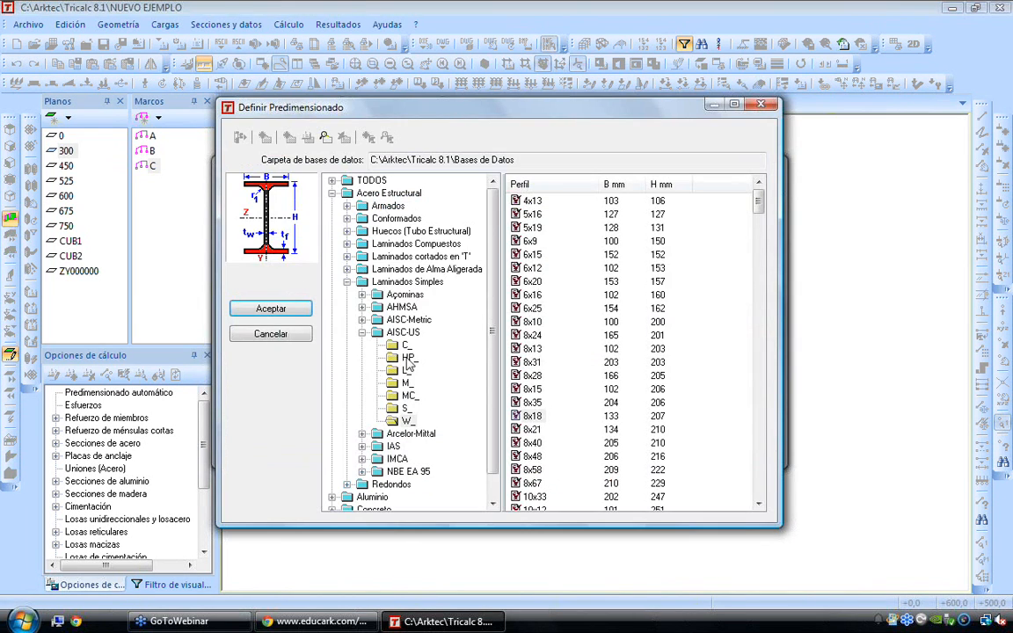
pyautogui.click(408, 358)
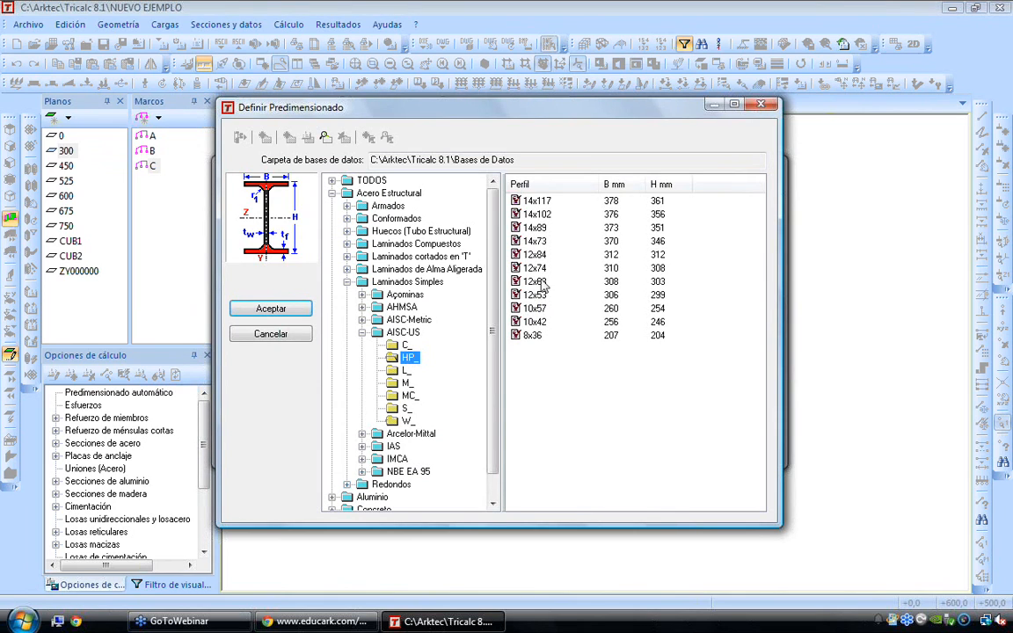
pyautogui.click(535, 243)
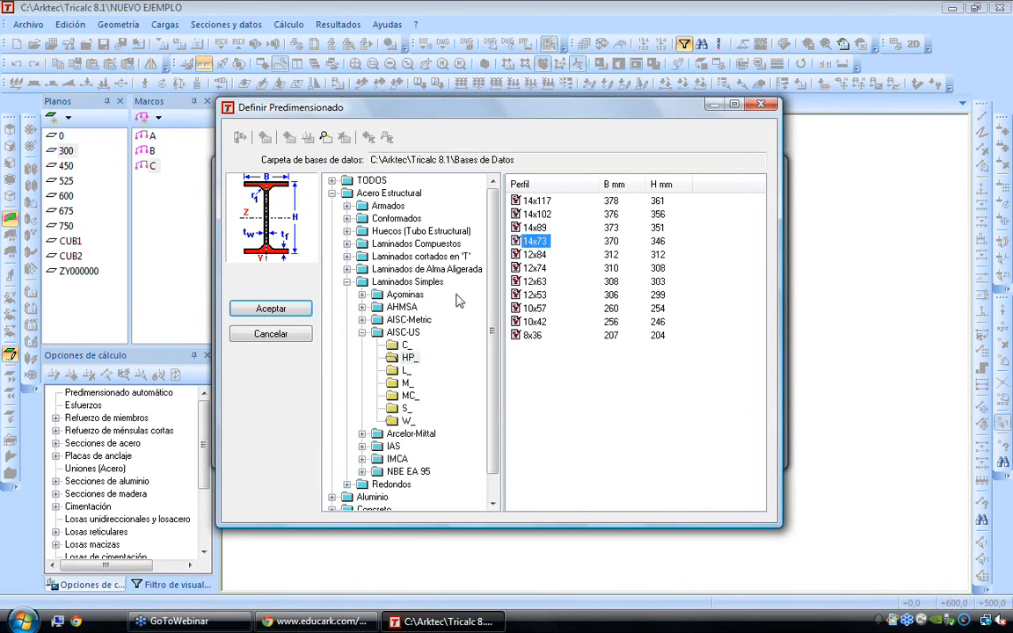
pyautogui.click(294, 316)
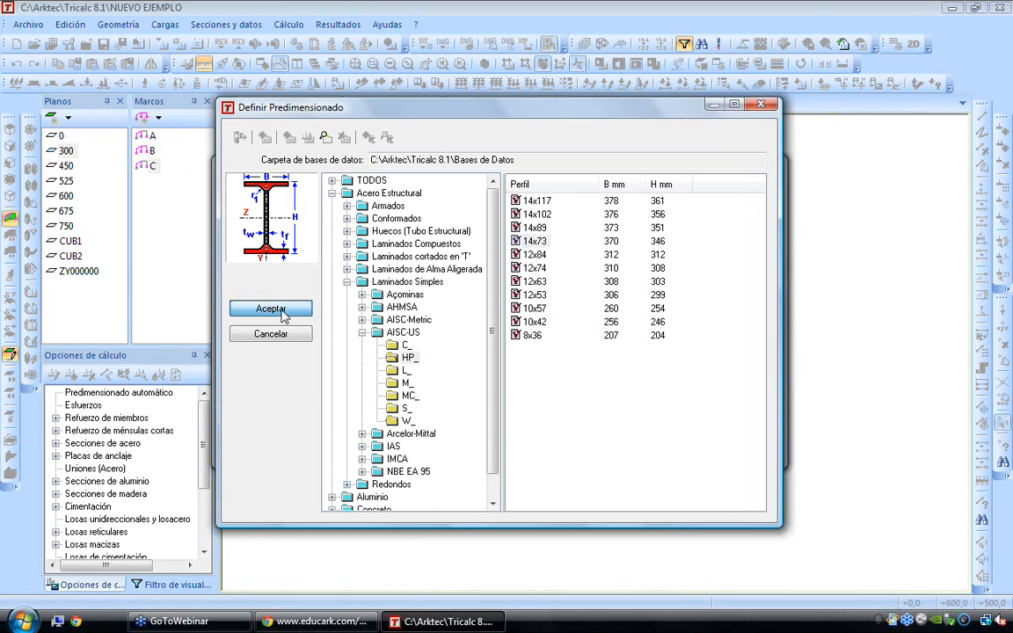
pyautogui.click(477, 197)
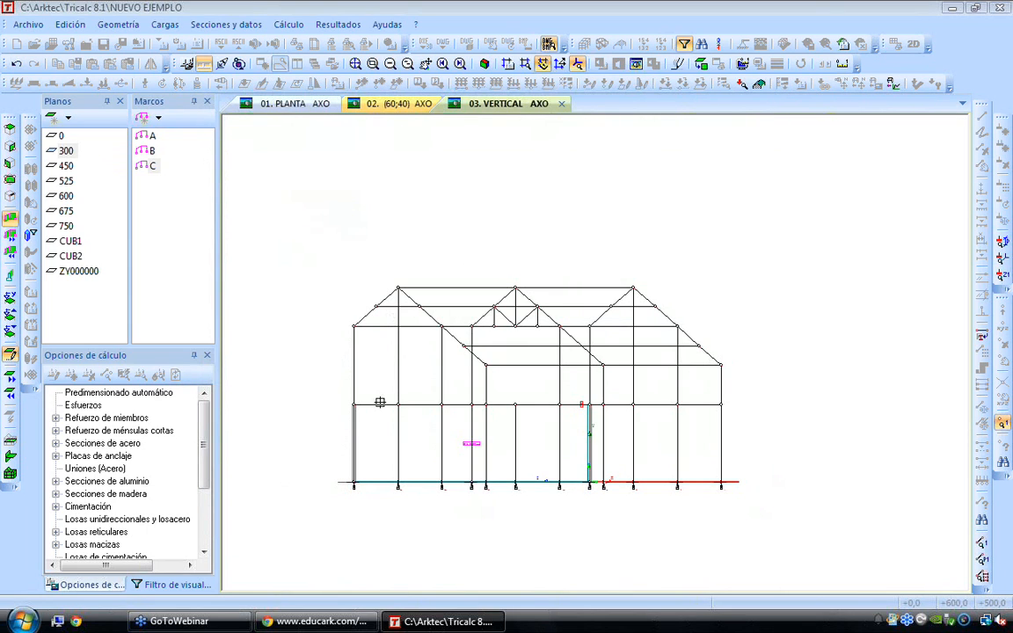
# Filter out beams, one-way slabs, bearing walls and footings from the vertical view to isolate the columns
pyautogui.press('Right')
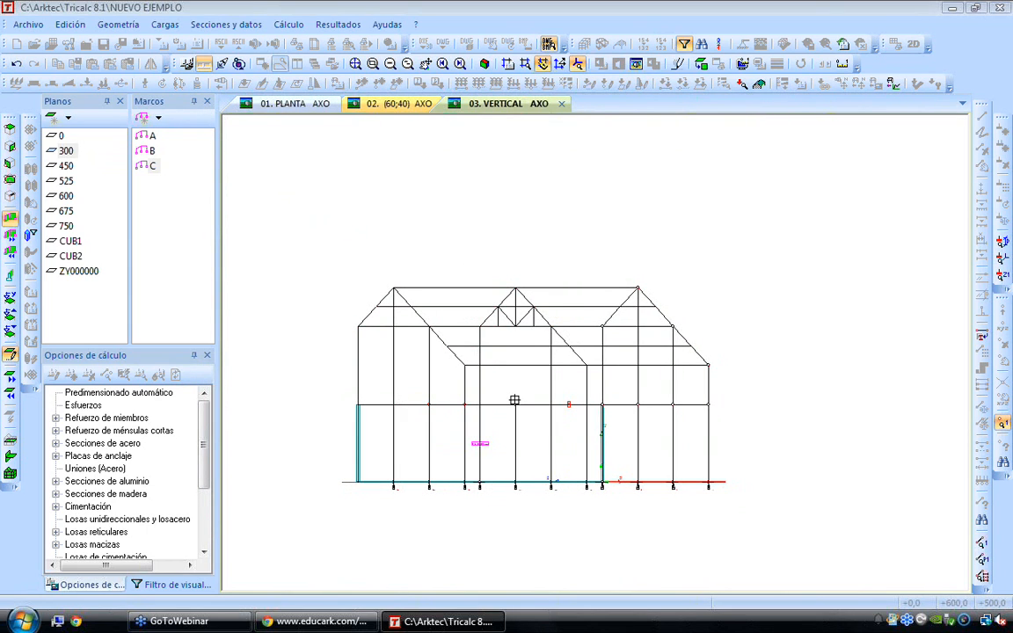
pyautogui.click(142, 585)
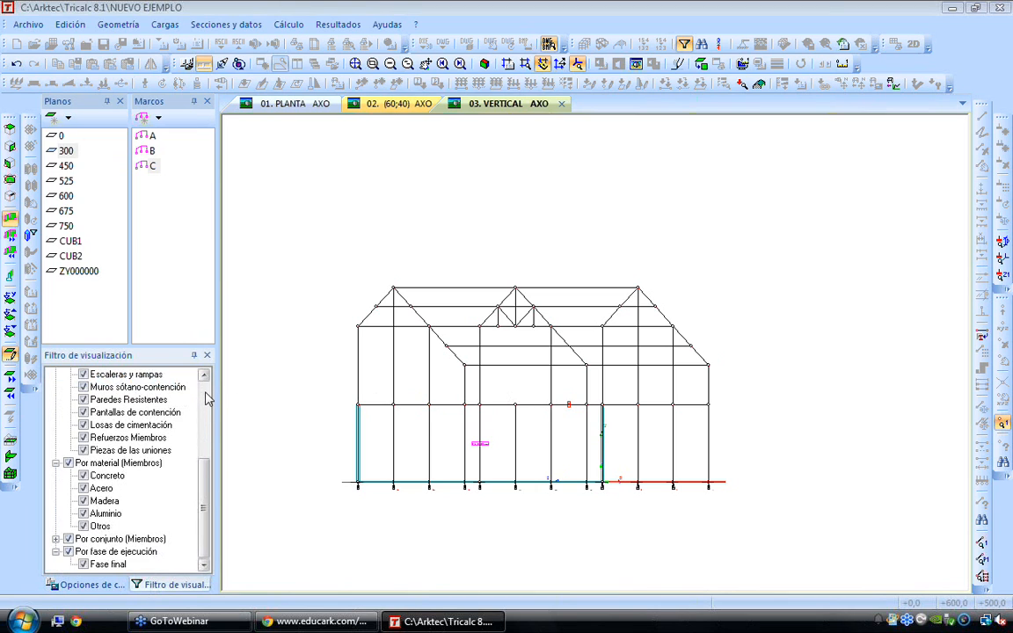
pyautogui.scroll(4, 207, 398)
pyautogui.click(84, 475)
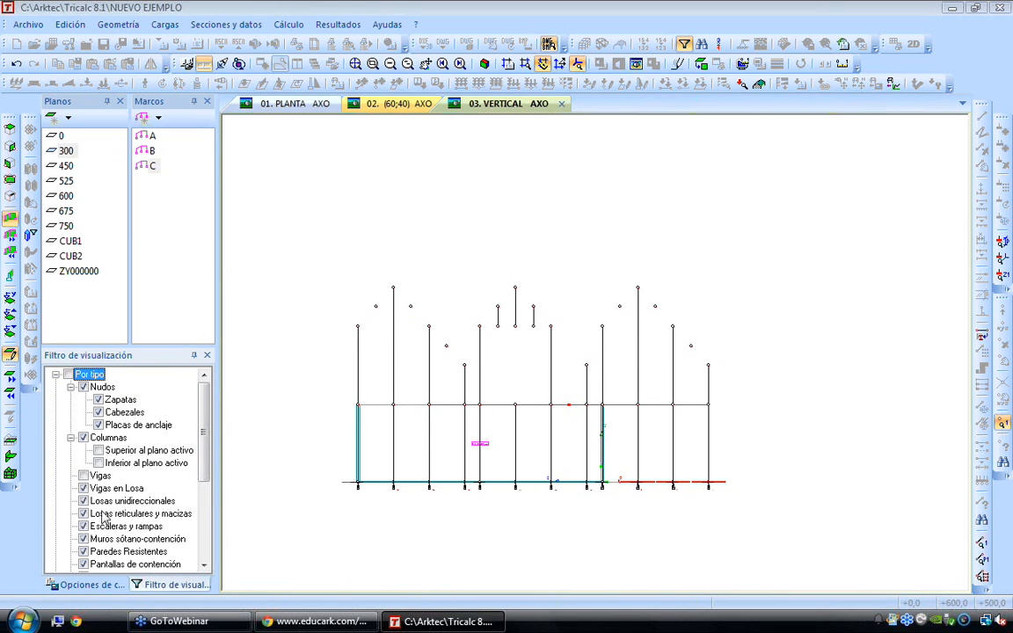
pyautogui.click(83, 501)
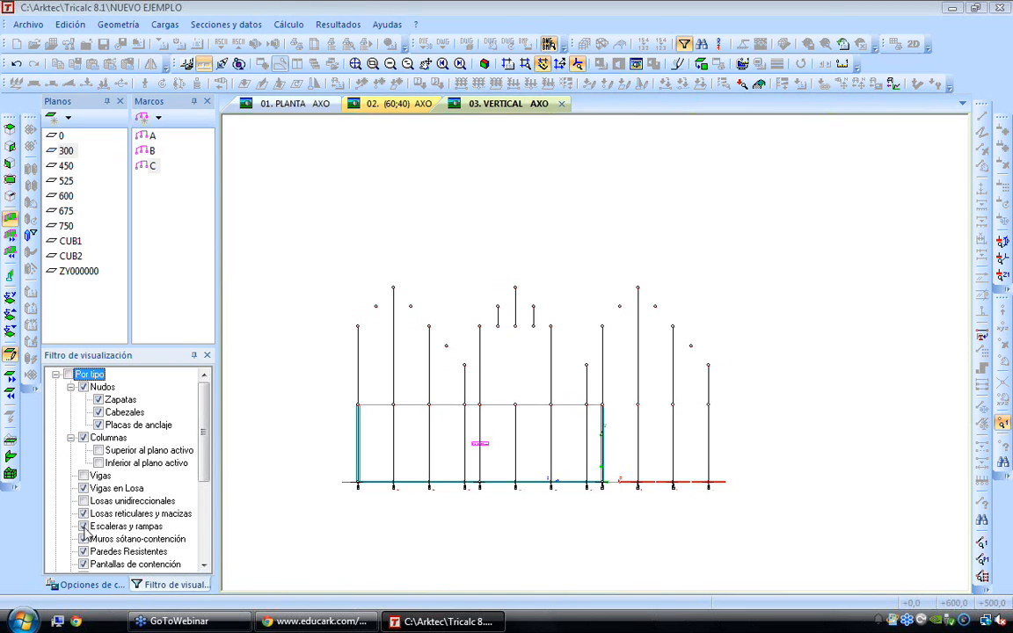
pyautogui.click(84, 552)
pyautogui.keyDown('ctrl'); pyautogui.scroll(-3, 468, 408); pyautogui.keyUp('ctrl')
pyautogui.keyDown('shift'); pyautogui.scroll(2, 531, 404); pyautogui.keyUp('shift')
pyautogui.keyDown('shift'); pyautogui.scroll(-2, 530, 404); pyautogui.keyUp('shift')
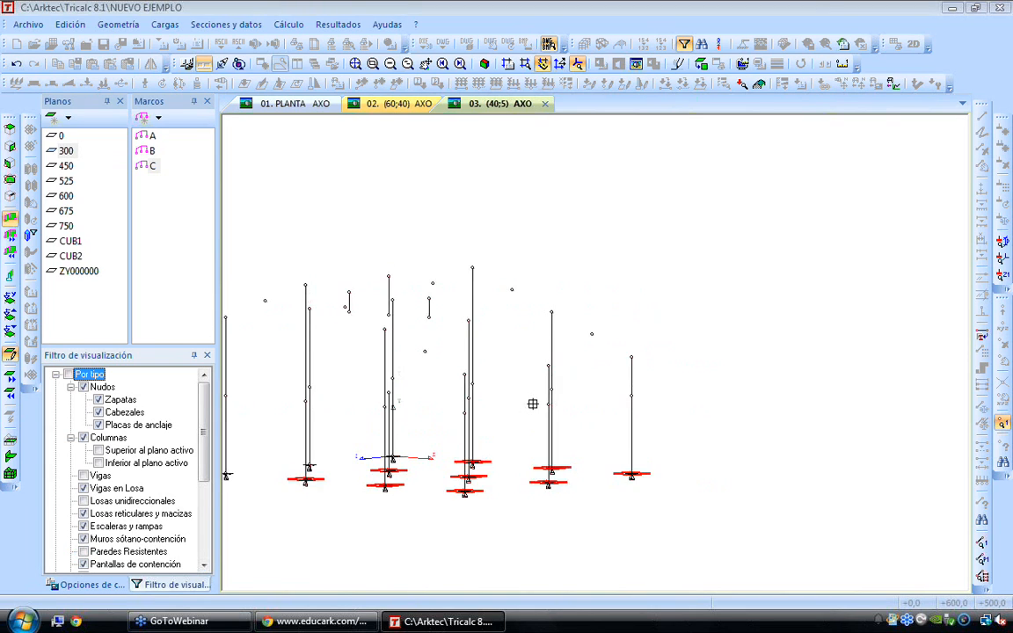
pyautogui.click(98, 400)
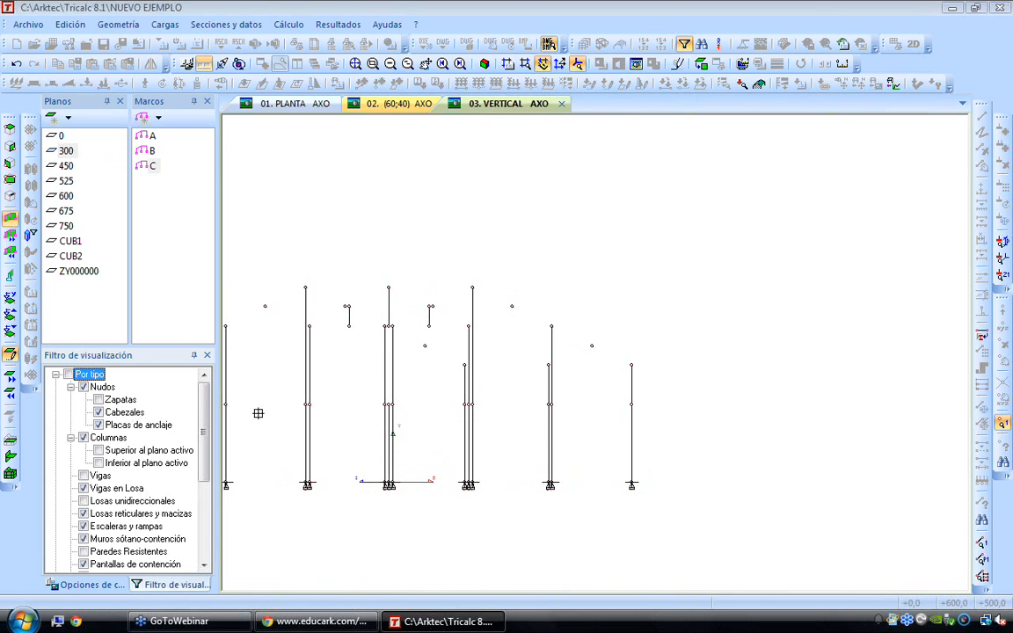
# Assign the HP 14x73 section to the hall's isolated columns by enclosing them in selection windows
pyautogui.scroll(-2, 394, 410)
pyautogui.keyDown('ctrl'); pyautogui.scroll(-1, 437, 413); pyautogui.keyUp('ctrl')
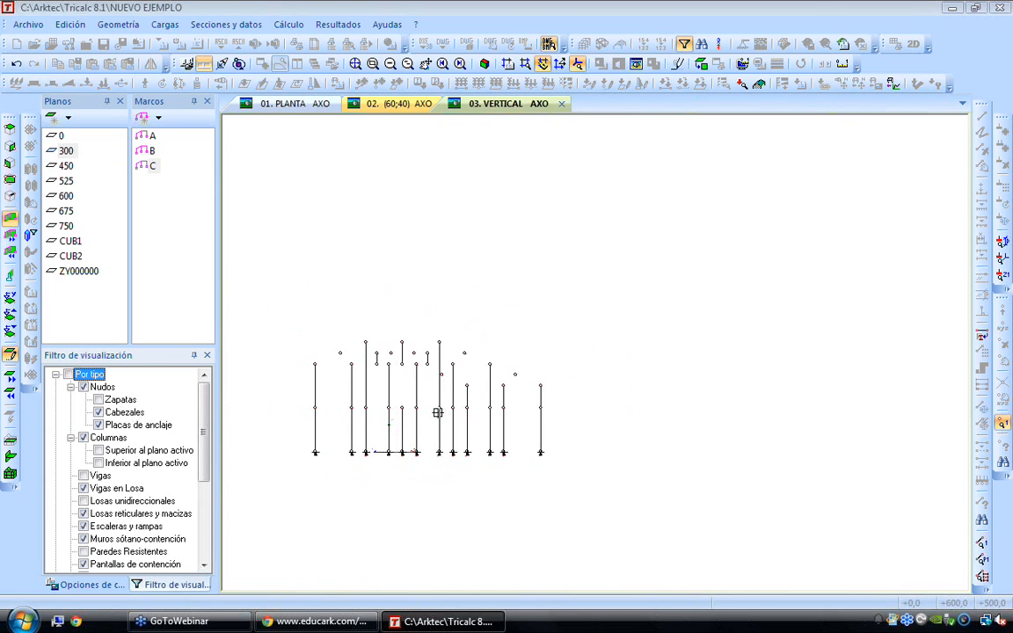
pyautogui.scroll(4, 303, 355)
pyautogui.moveTo(295, 297); pyautogui.dragTo(424, 540)
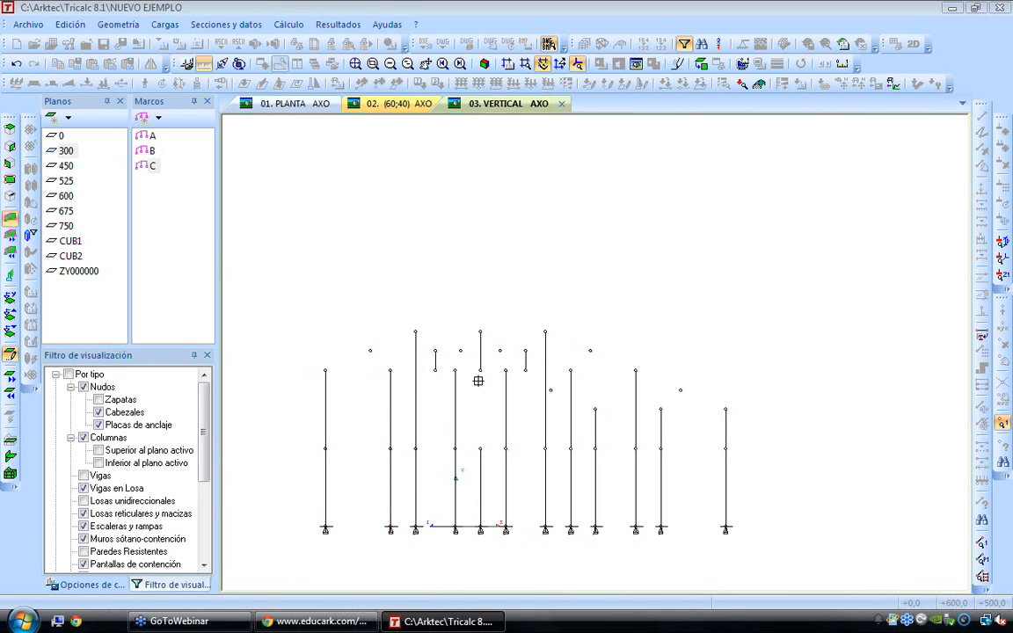
pyautogui.moveTo(471, 362); pyautogui.dragTo(749, 552)
# Render the structure with its solid sections and restore the beams in the visualization filter to inspect the model
pyautogui.click(700, 64)
pyautogui.press('Return')
pyautogui.click(637, 64)
pyautogui.moveTo(639, 275); pyautogui.dragTo(700, 316, button='middle')
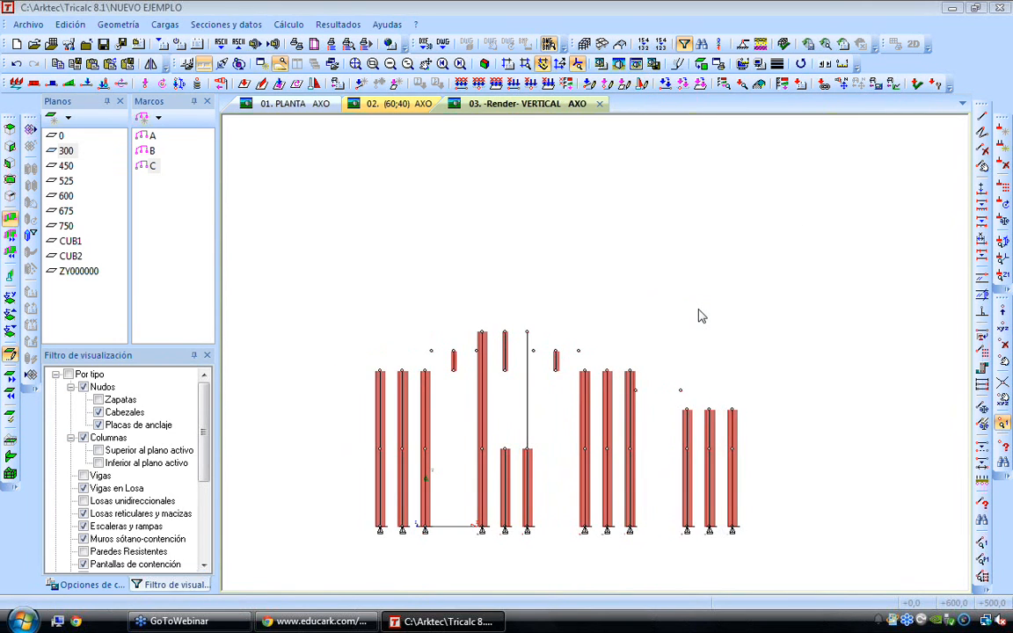
pyautogui.click(84, 476)
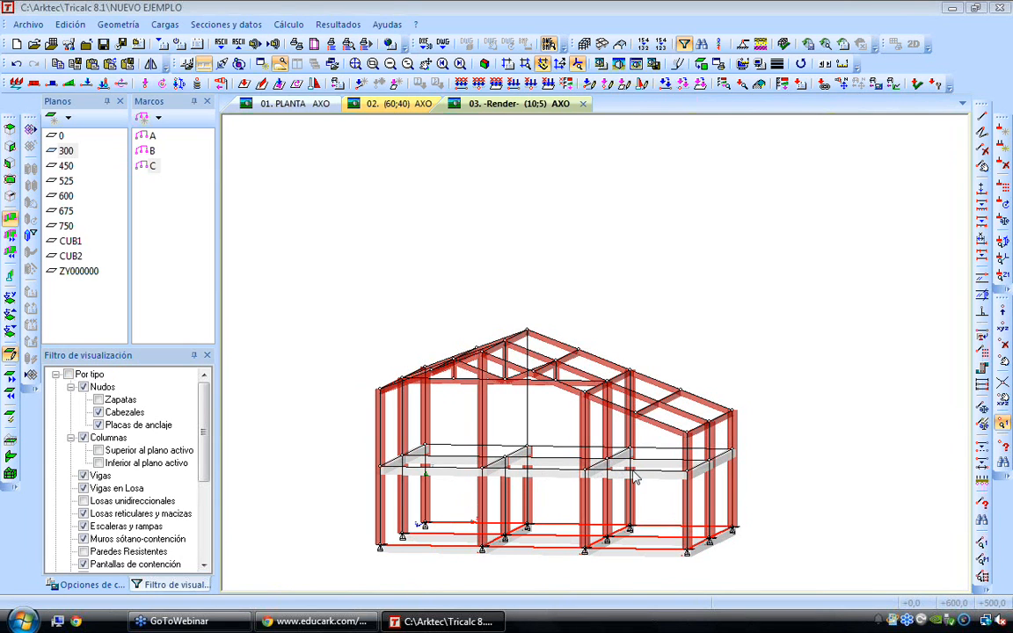
pyautogui.scroll(1, 711, 476)
pyautogui.scroll(-1, 710, 477)
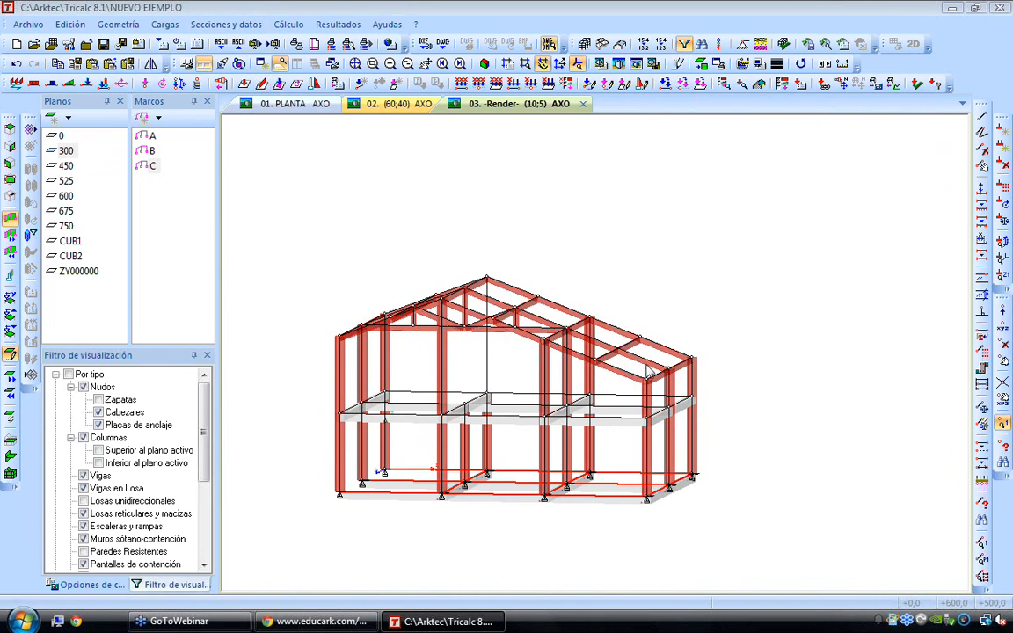
pyautogui.scroll(1, 649, 367)
pyautogui.scroll(1, 649, 367)
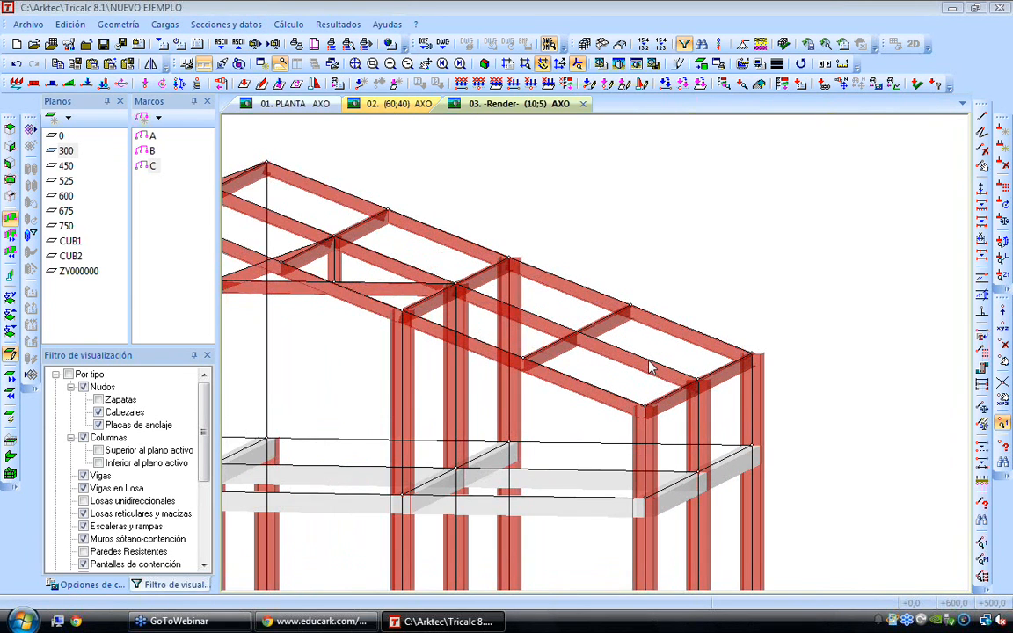
pyautogui.scroll(4, 647, 360)
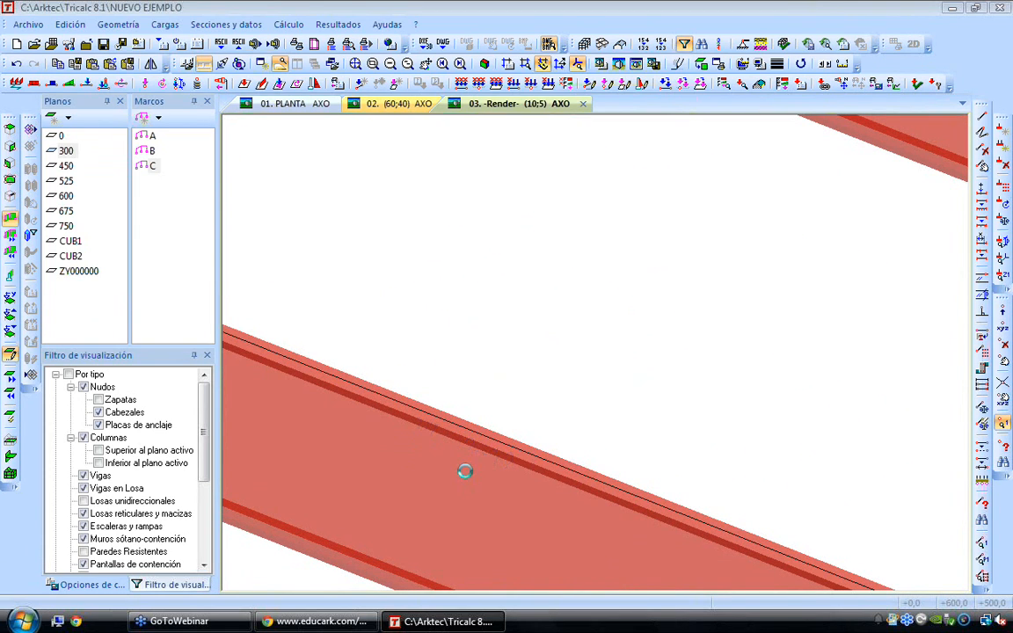
pyautogui.middleClick(482, 465)
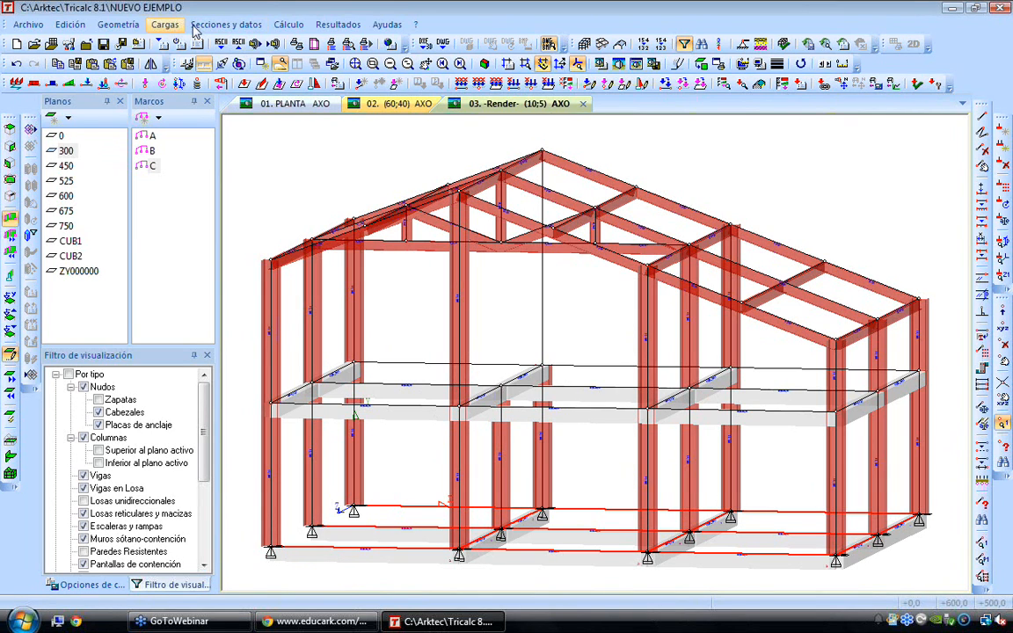
# Capture the W 8x18 section from a roof member and assign it to the rear and middle longitudinal beams at level 300
pyautogui.click(219, 26)
pyautogui.click(237, 45)
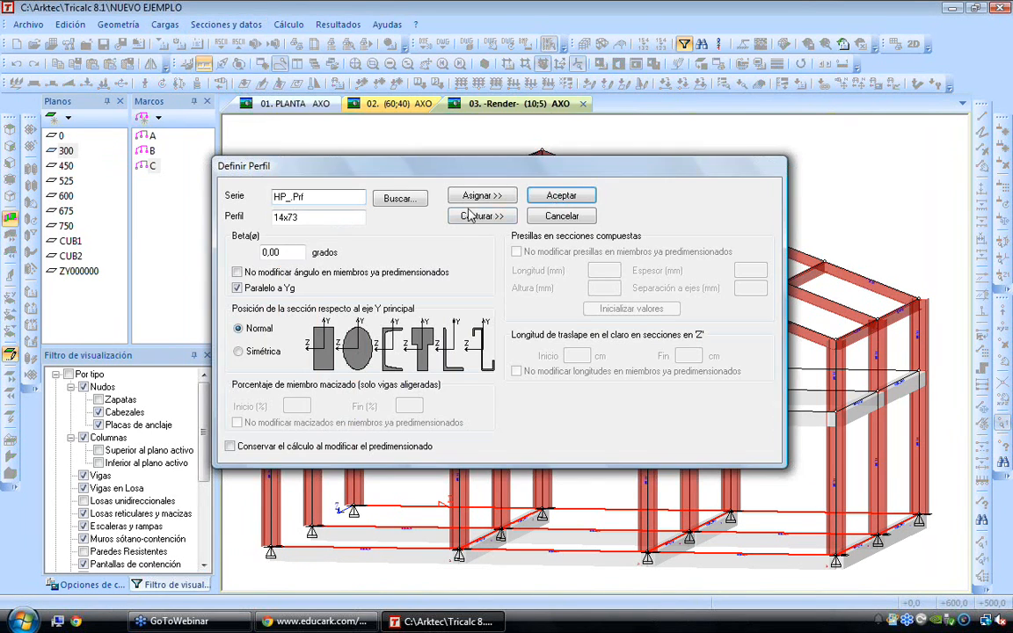
pyautogui.click(486, 218)
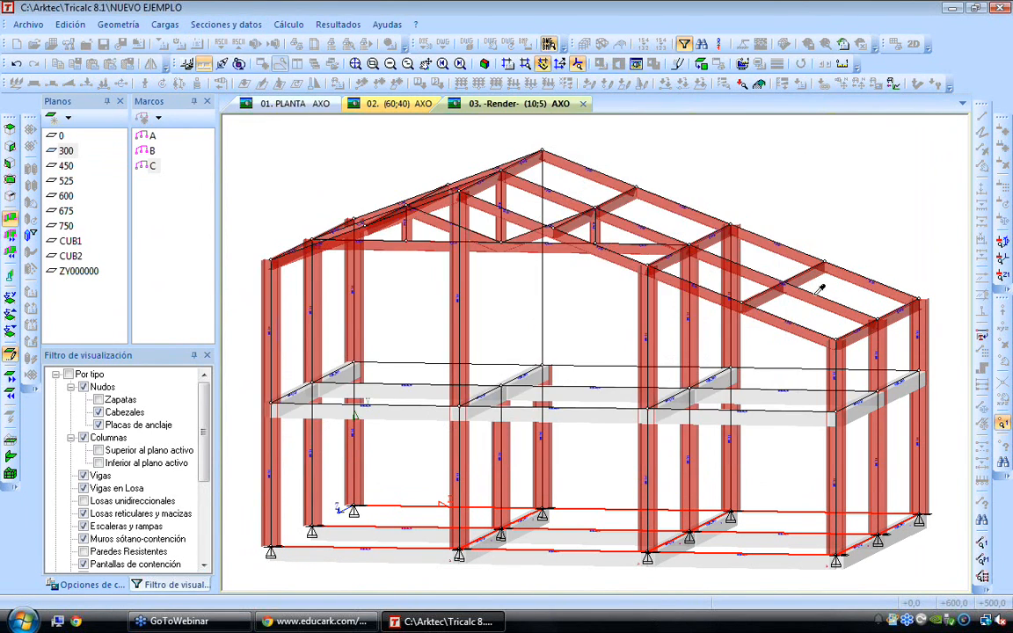
pyautogui.click(813, 296)
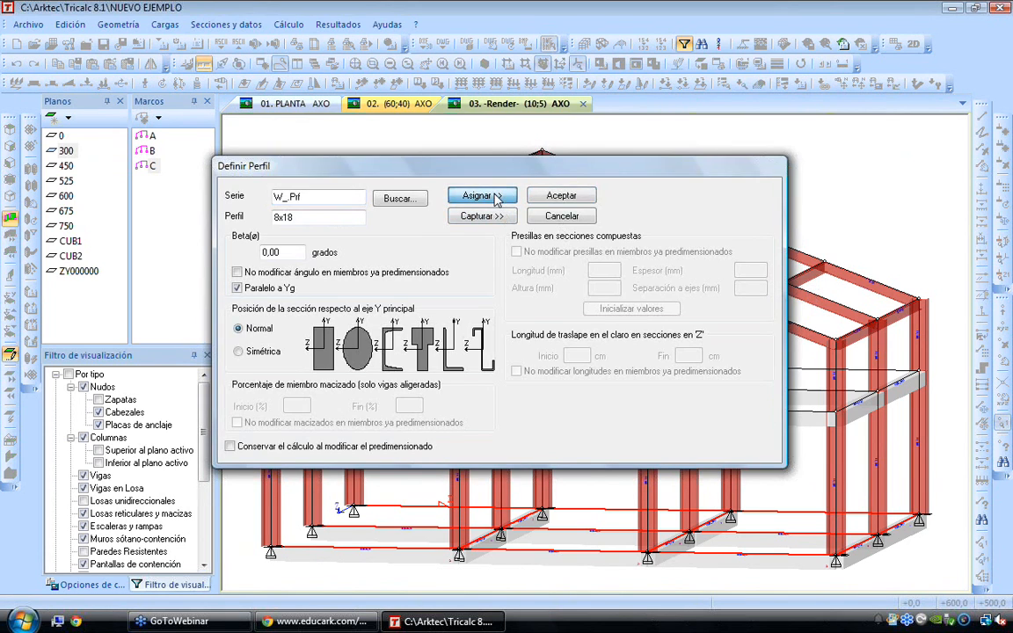
pyautogui.click(523, 196)
pyautogui.click(575, 366)
pyautogui.click(584, 386)
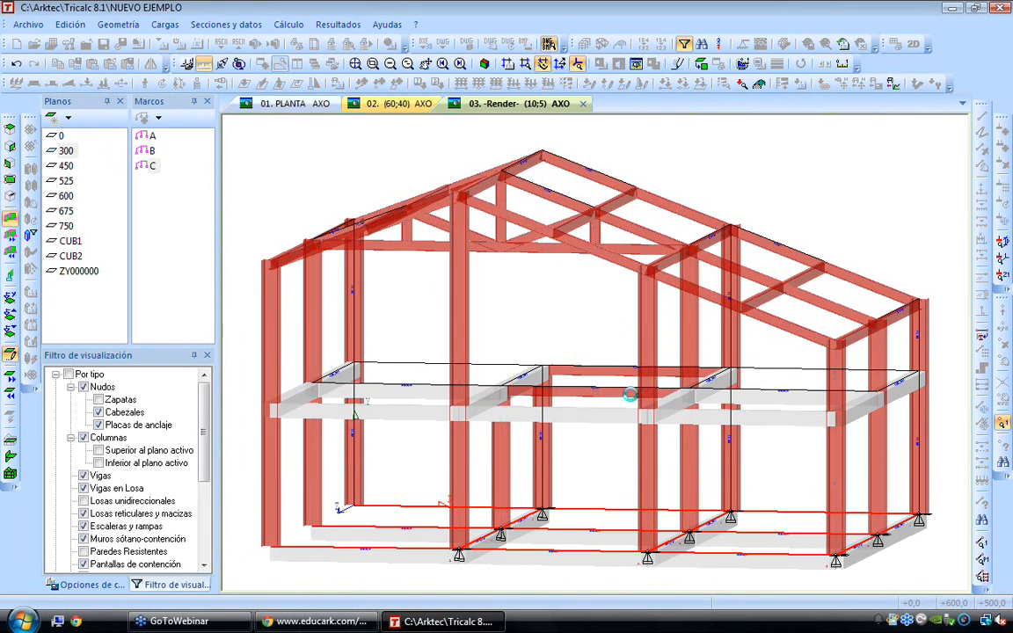
pyautogui.click(770, 389)
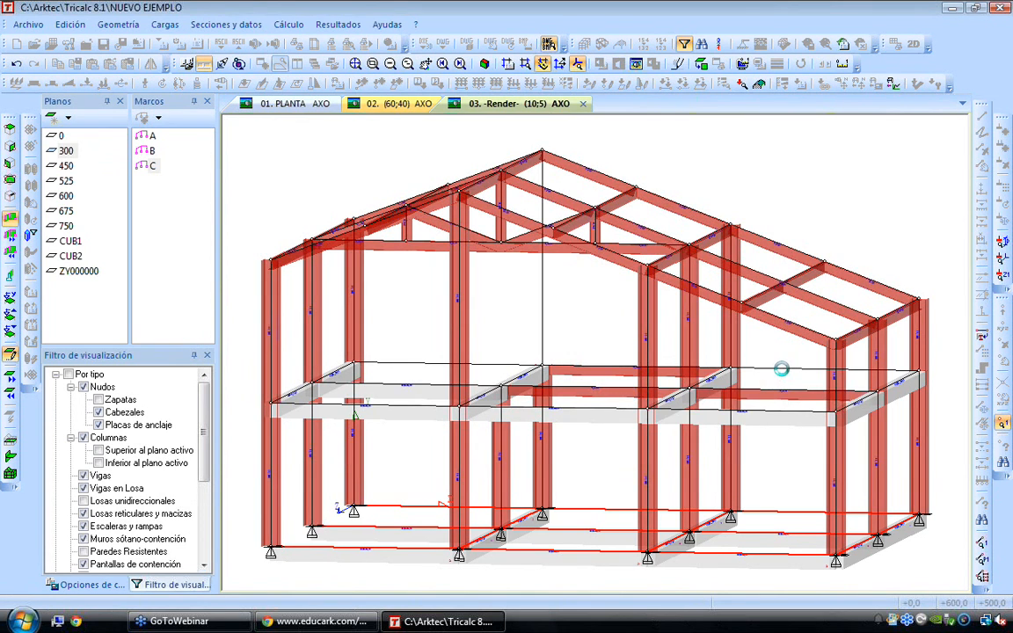
pyautogui.click(501, 364)
pyautogui.click(438, 384)
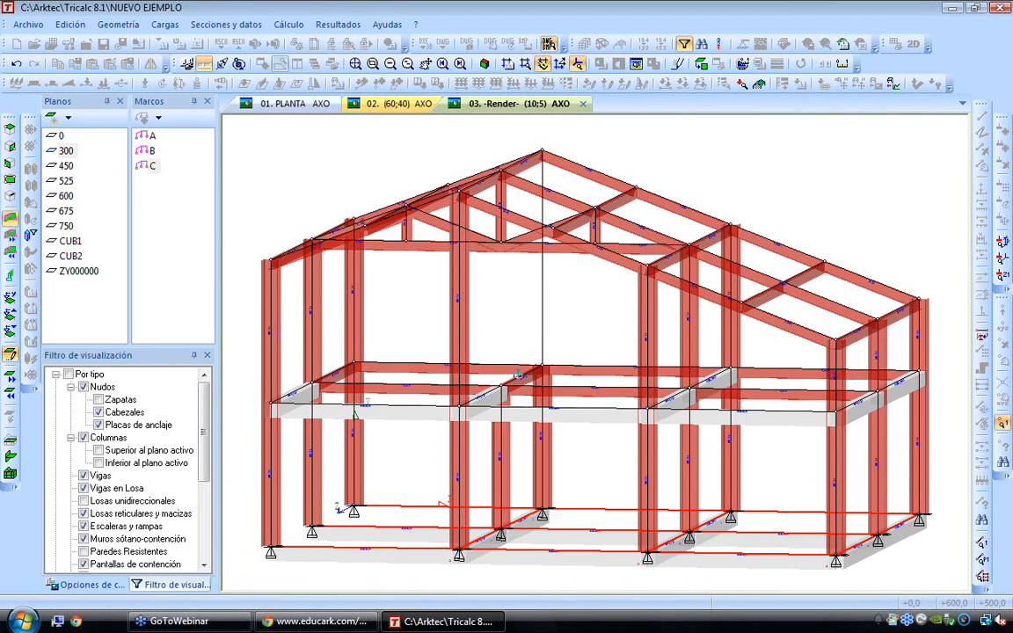
pyautogui.rightClick(239, 480)
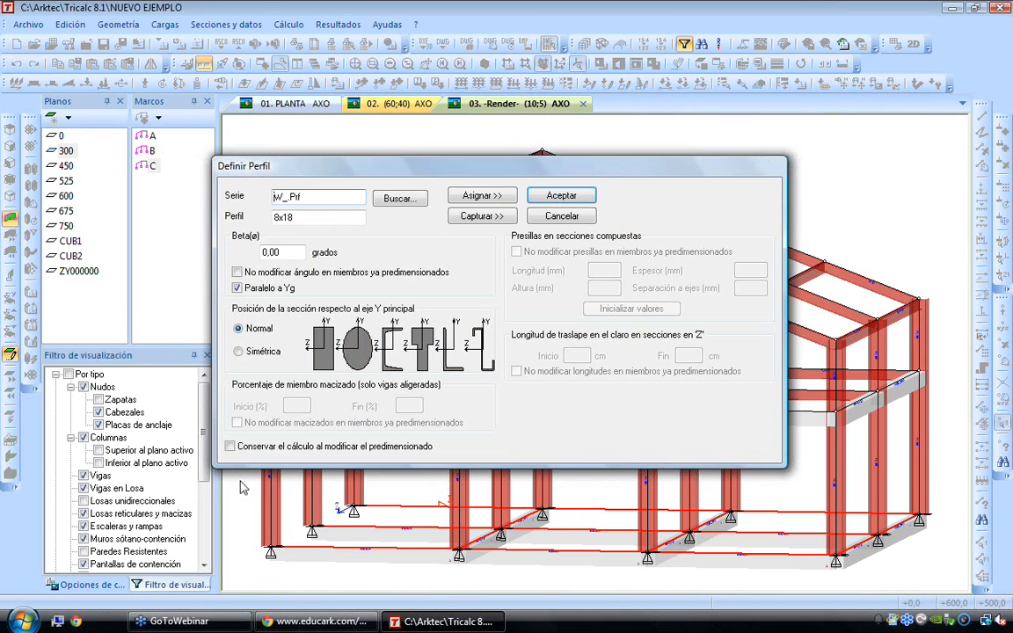
pyautogui.click(561, 196)
# Remove the assigned section from all the ground-level beams between the column supports
pyautogui.click(226, 24)
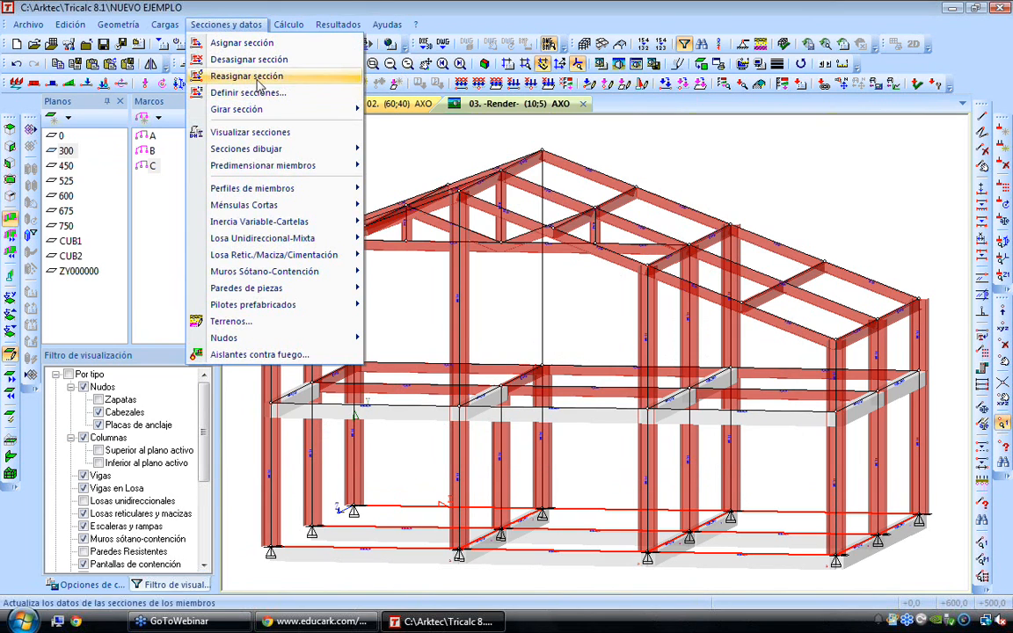
pyautogui.click(261, 80)
pyautogui.moveTo(238, 455); pyautogui.dragTo(928, 569)
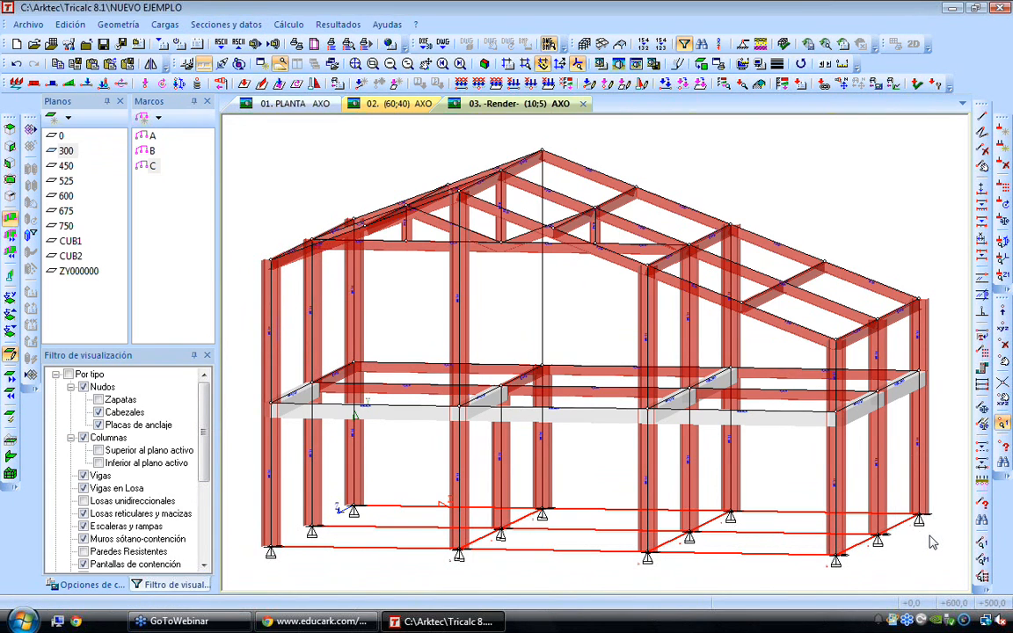
pyautogui.press('Right')
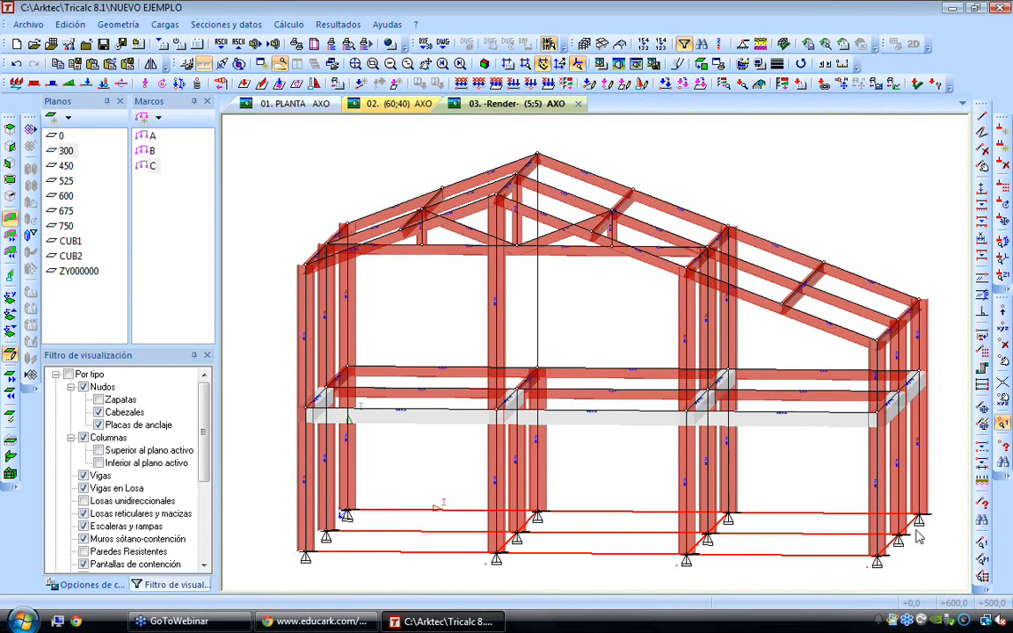
pyautogui.scroll(1, 603, 310)
pyautogui.press('Left')
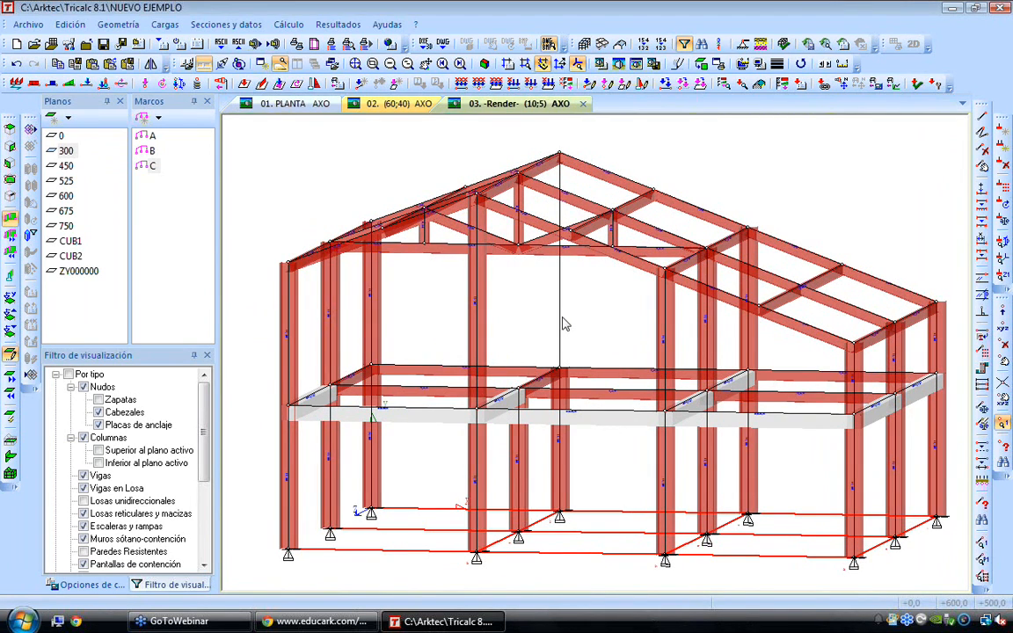
# Capture the section of an existing column and assign it to the rear upper column under the ridge that lacks one
pyautogui.click(202, 25)
pyautogui.click(250, 90)
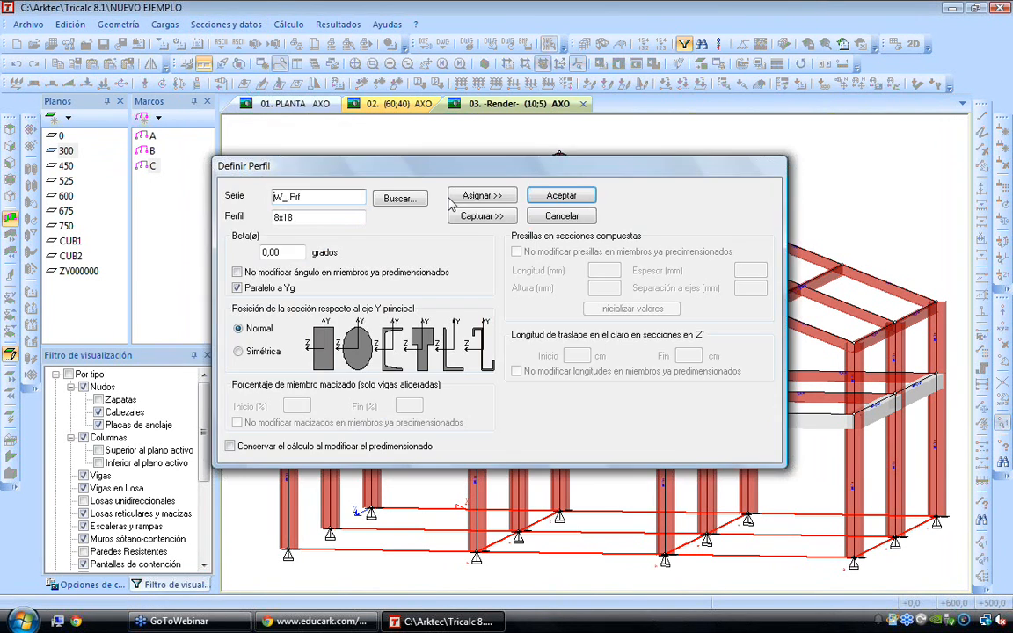
pyautogui.click(475, 216)
pyautogui.click(488, 278)
pyautogui.click(561, 195)
pyautogui.click(559, 312)
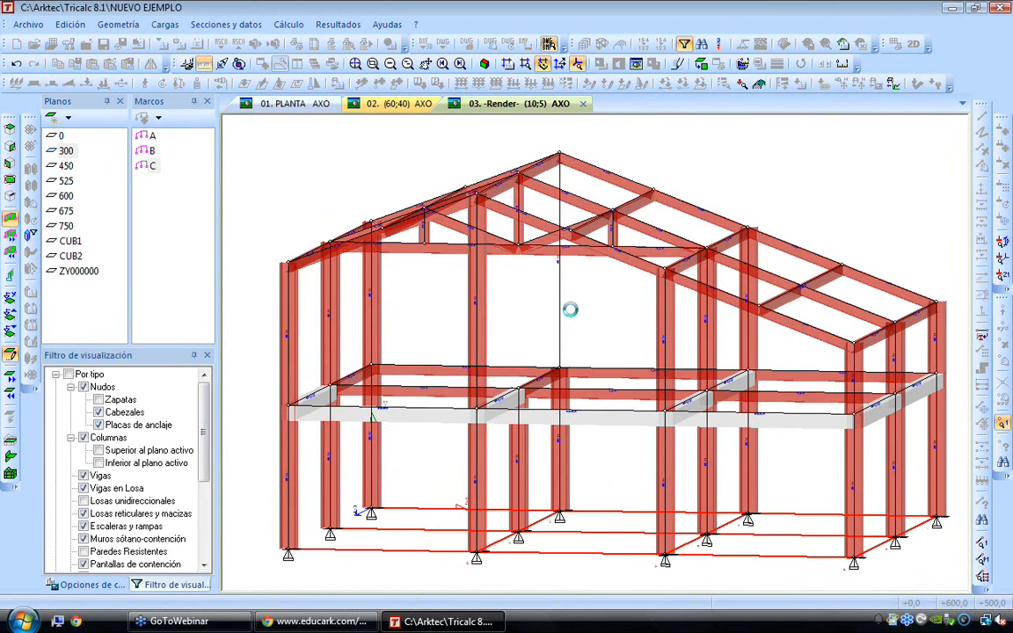
pyautogui.scroll(-1, 586, 306)
pyautogui.press('Up')
pyautogui.press('Up')
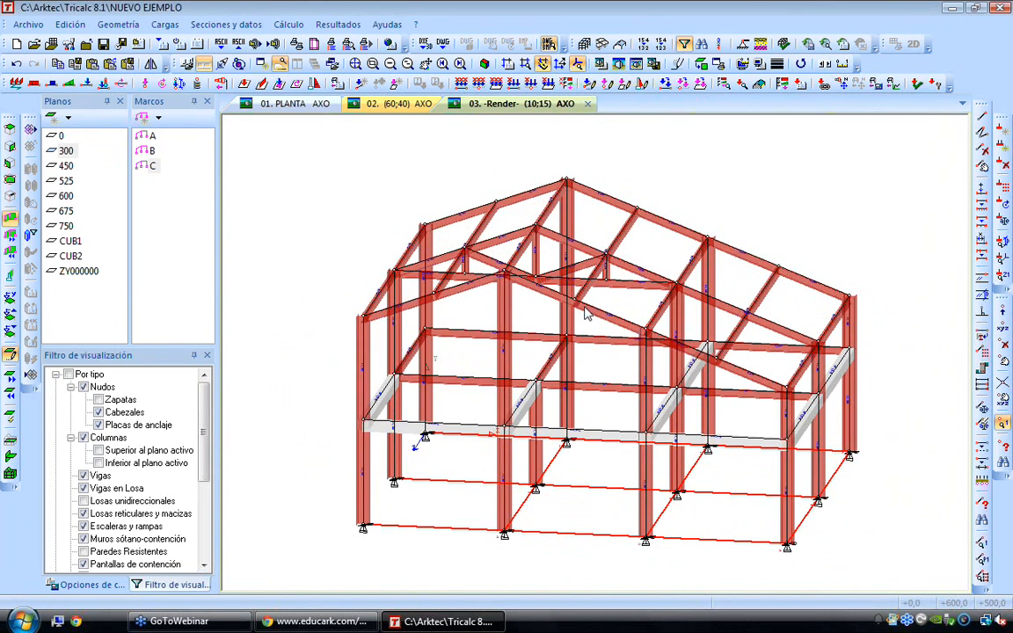
# Start a new variable-inertia haunch and review the steel types Cartabones, Corte oblicuo del perfil, Cubre Placas and Semiperfil
pyautogui.click(253, 27)
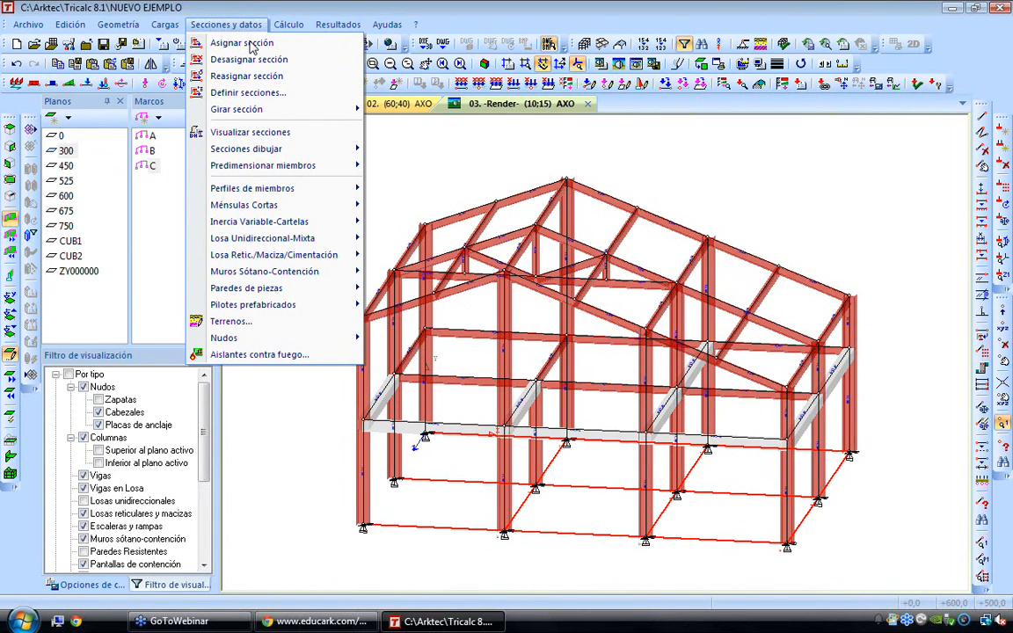
pyautogui.moveTo(263, 226)
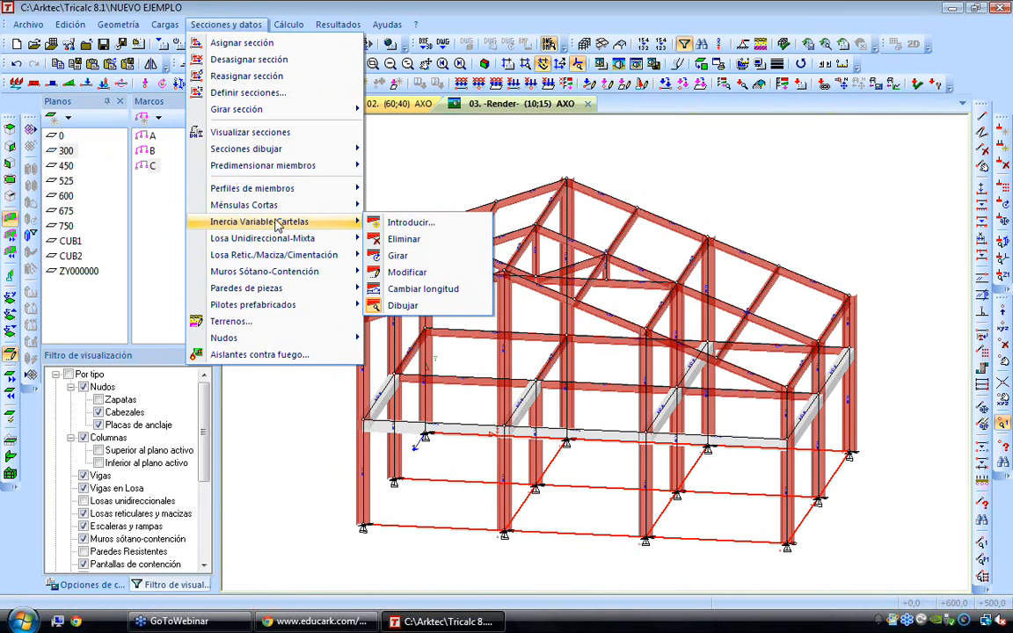
pyautogui.click(414, 223)
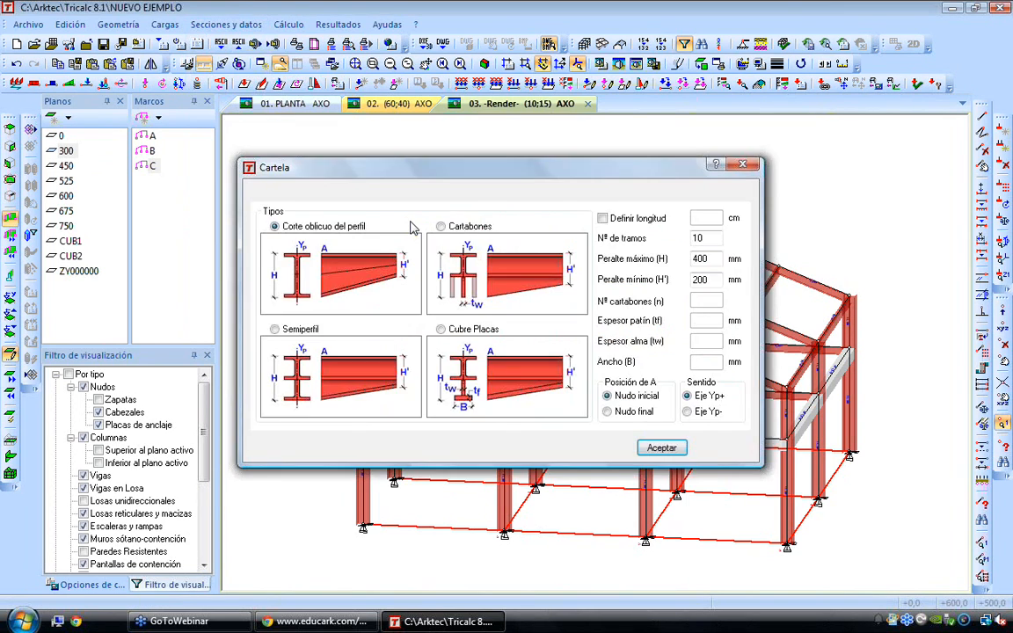
pyautogui.click(484, 255)
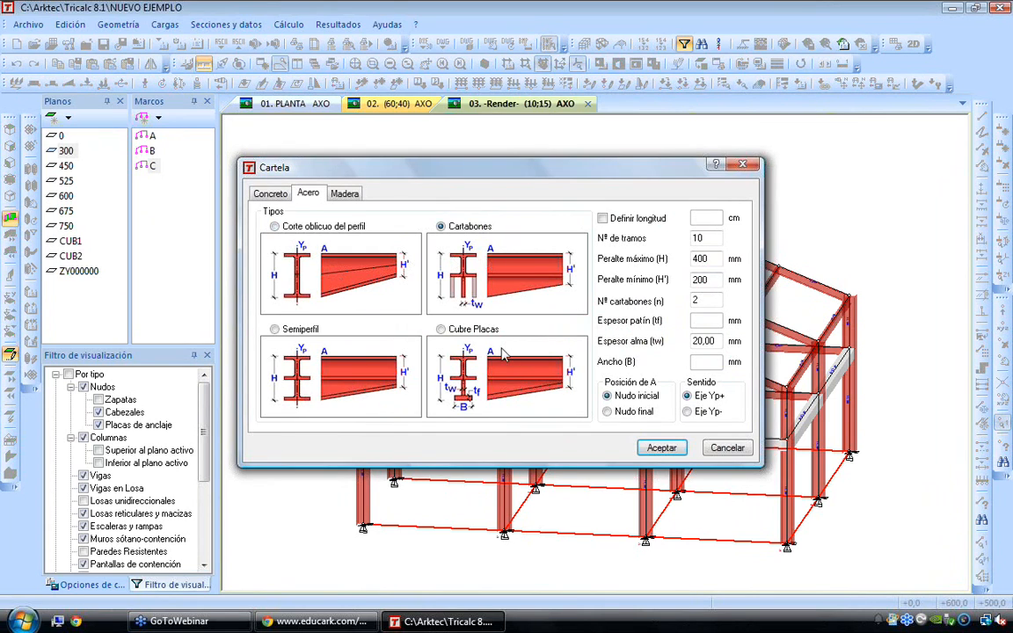
pyautogui.click(327, 276)
pyautogui.click(471, 253)
pyautogui.click(472, 387)
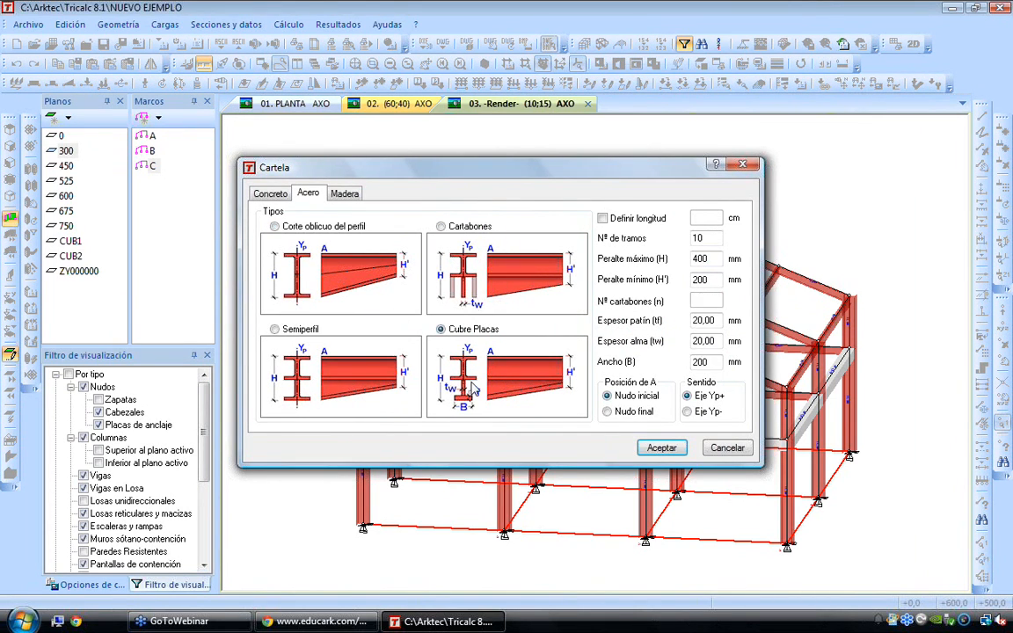
pyautogui.click(329, 384)
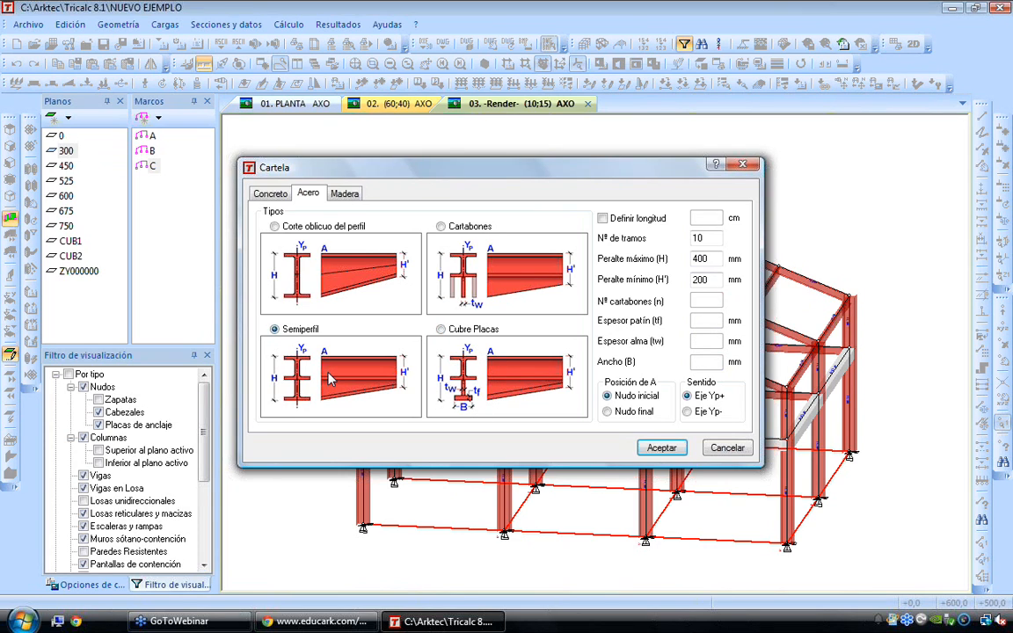
# Add a Corte oblicuo del perfil haunch, 400 mm maximum and 200 mm minimum depth, to the first middle longitudinal beam at level 300
pyautogui.click(334, 290)
pyautogui.doubleClick(717, 280)
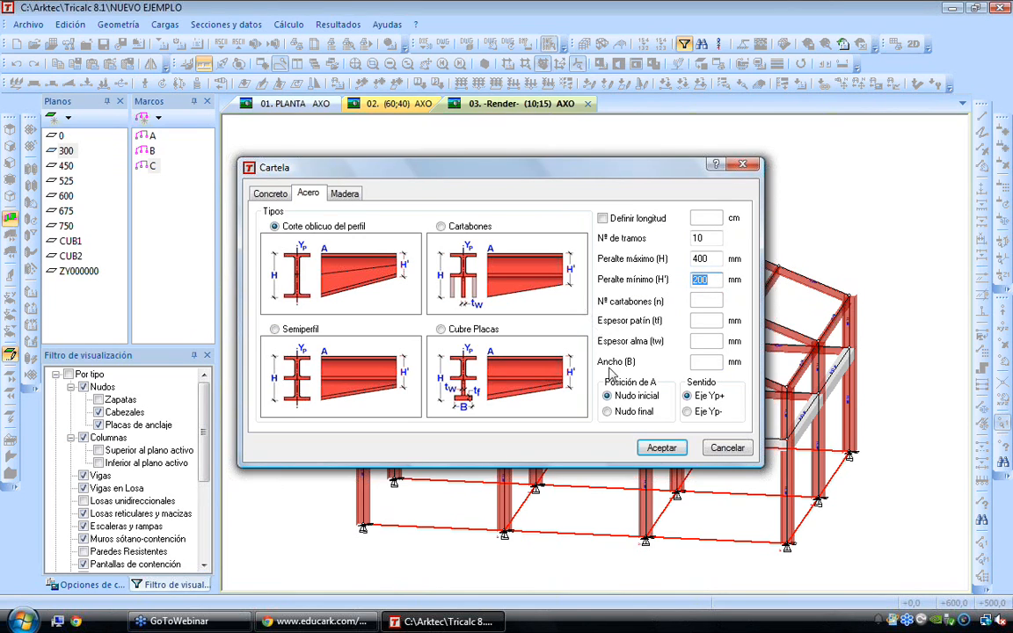
pyautogui.click(661, 447)
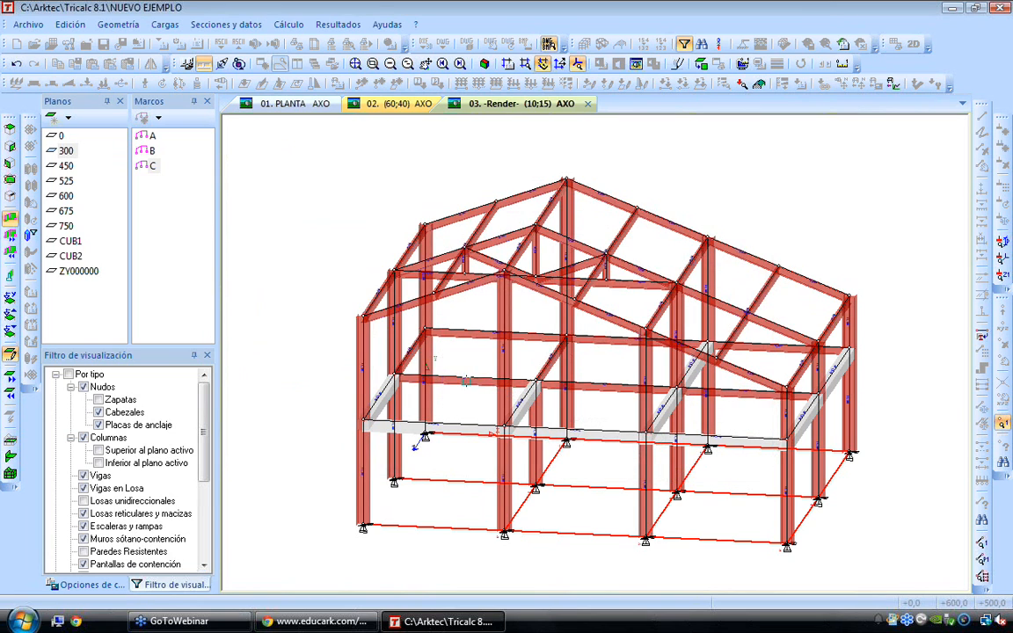
pyautogui.click(466, 378)
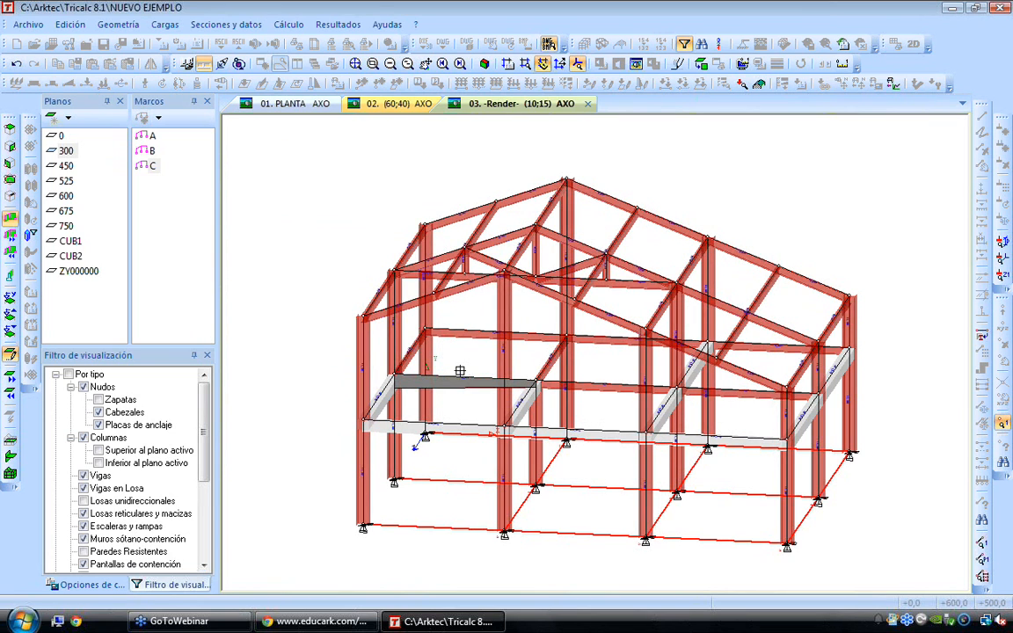
# Draw the variable-inertia haunches so the tapered beam is rendered in the model
pyautogui.click(226, 24)
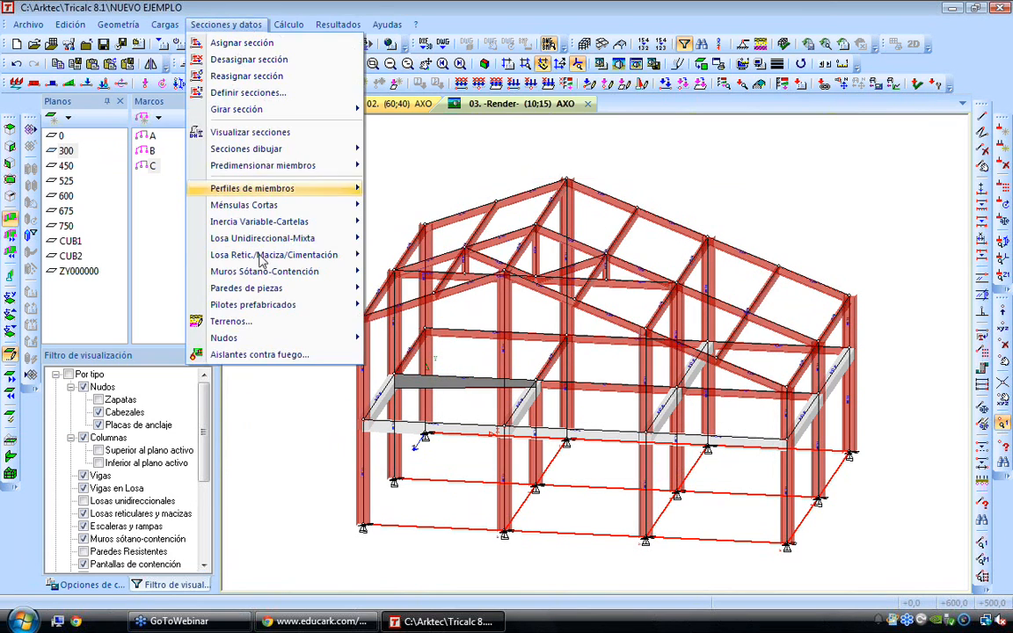
pyautogui.moveTo(262, 255)
pyautogui.moveTo(290, 221)
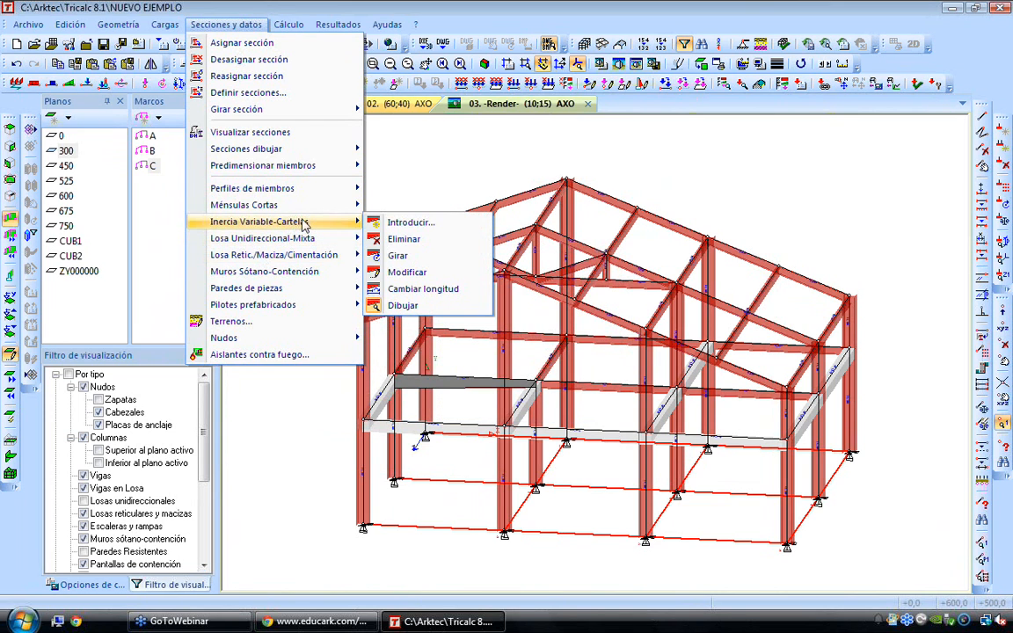
pyautogui.click(428, 305)
pyautogui.scroll(3, 458, 393)
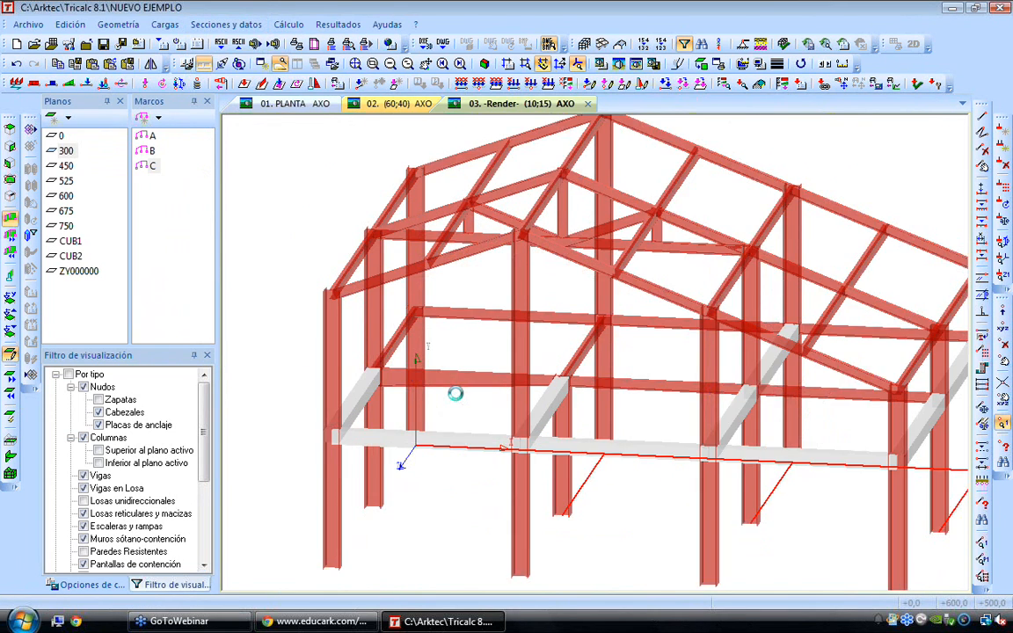
# Examine the tapered middle beam at level 300 up close and from several angles around the hall
pyautogui.press('Right')
pyautogui.press('Right')
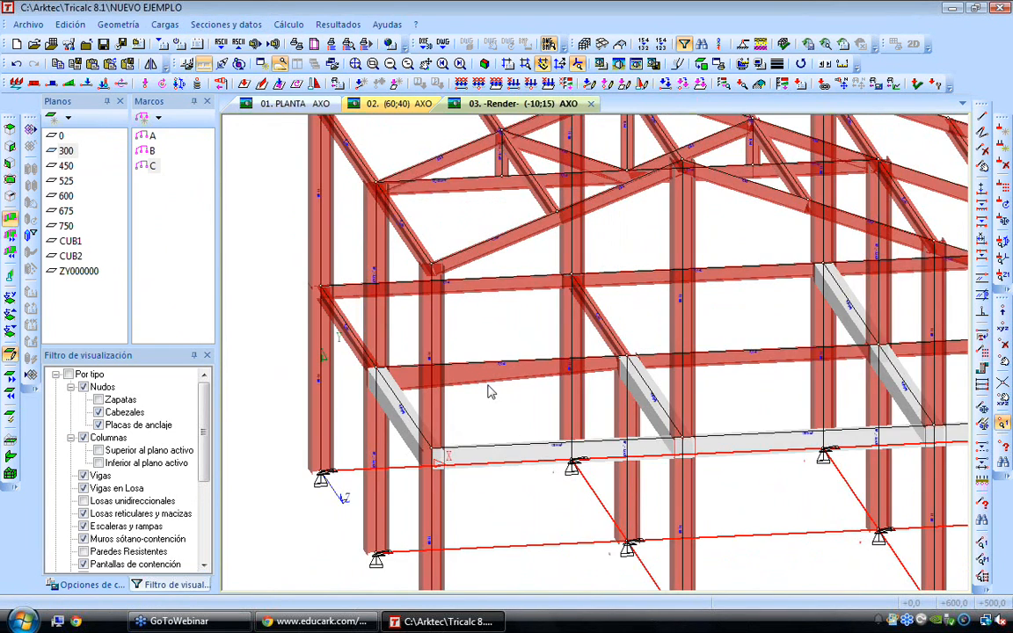
pyautogui.scroll(2, 400, 372)
pyautogui.scroll(1, 400, 373)
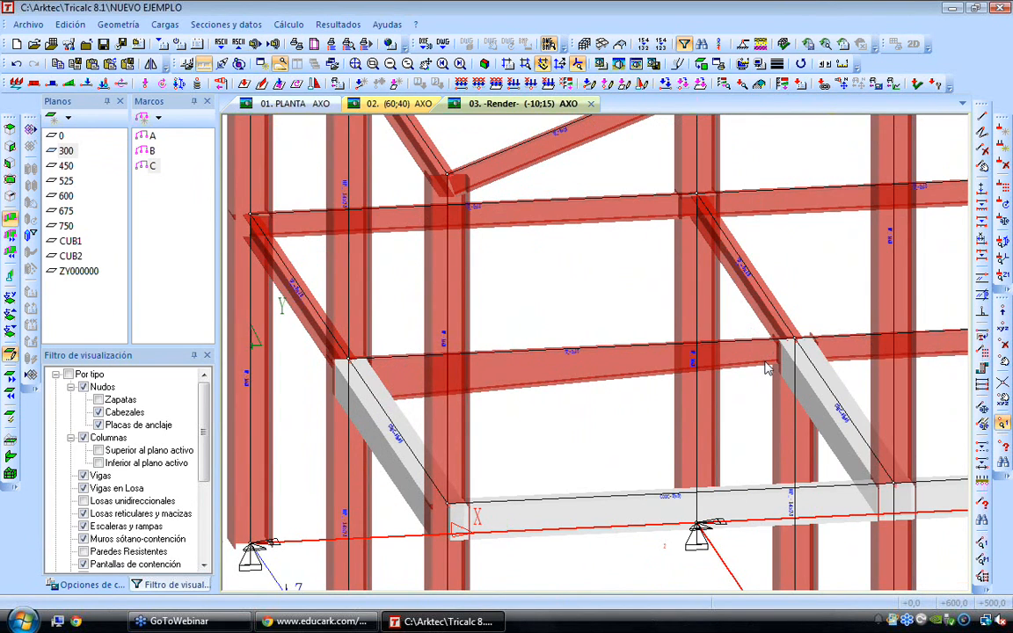
pyautogui.scroll(-2, 768, 368)
pyautogui.press('Left')
pyautogui.press('Left')
pyautogui.press('Left')
pyautogui.press('Left')
pyautogui.press('Left')
pyautogui.press('Left')
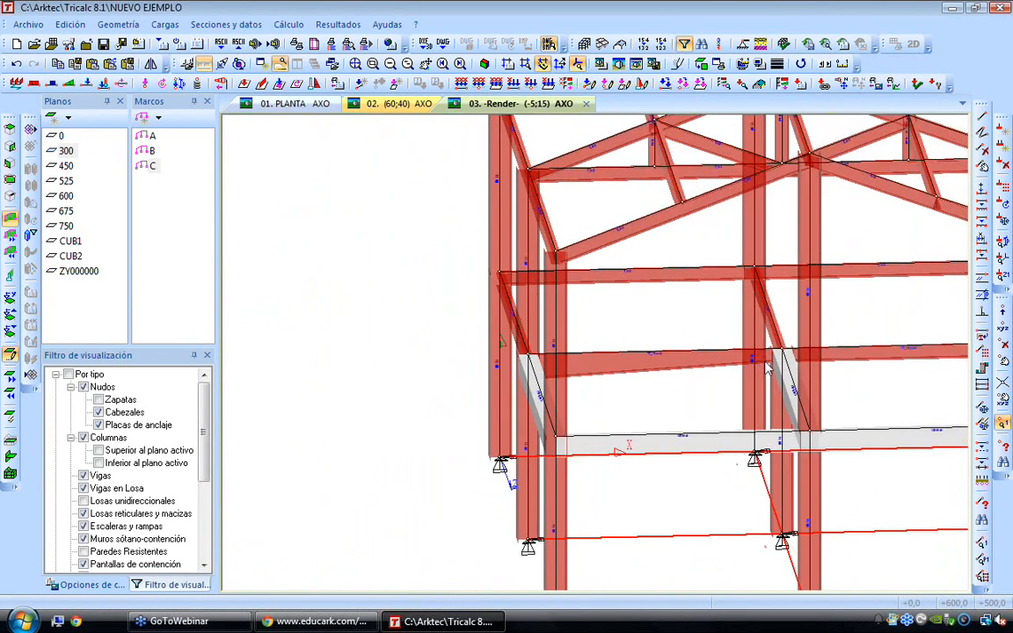
pyautogui.press('Left')
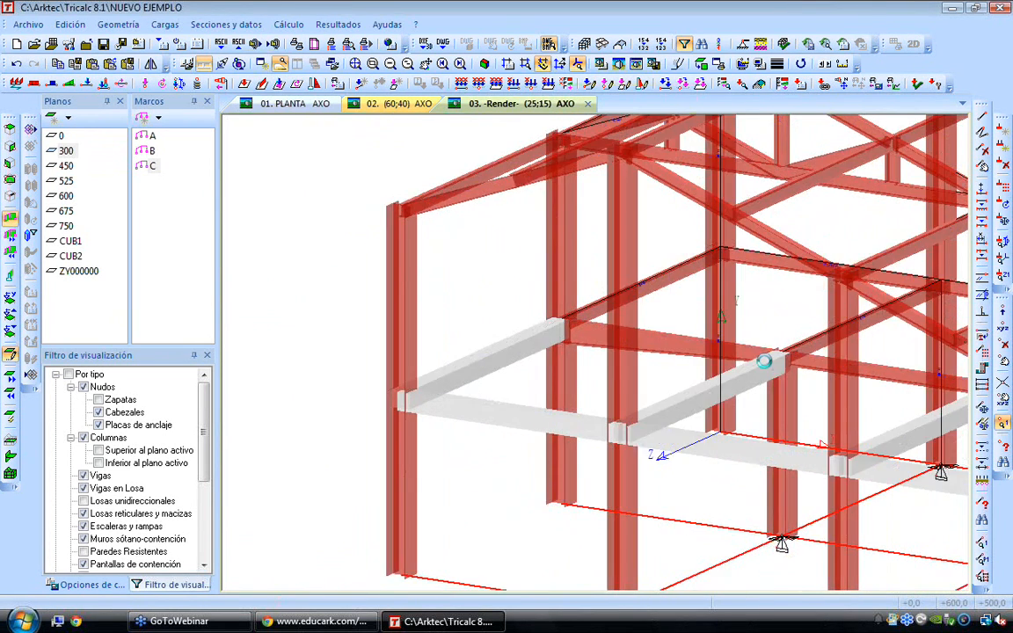
pyautogui.press('Left')
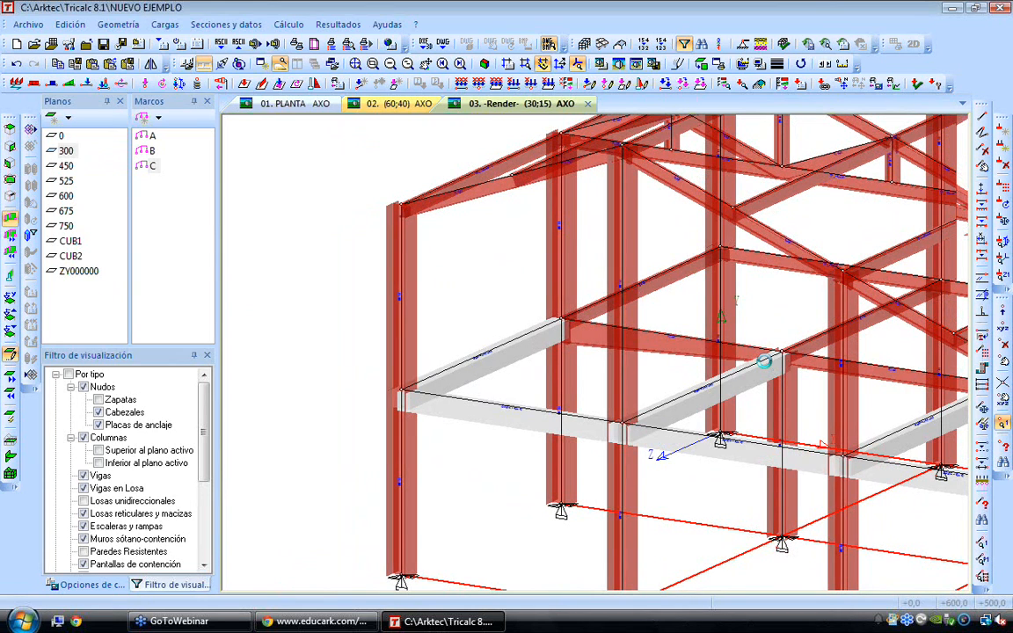
pyautogui.press('Up')
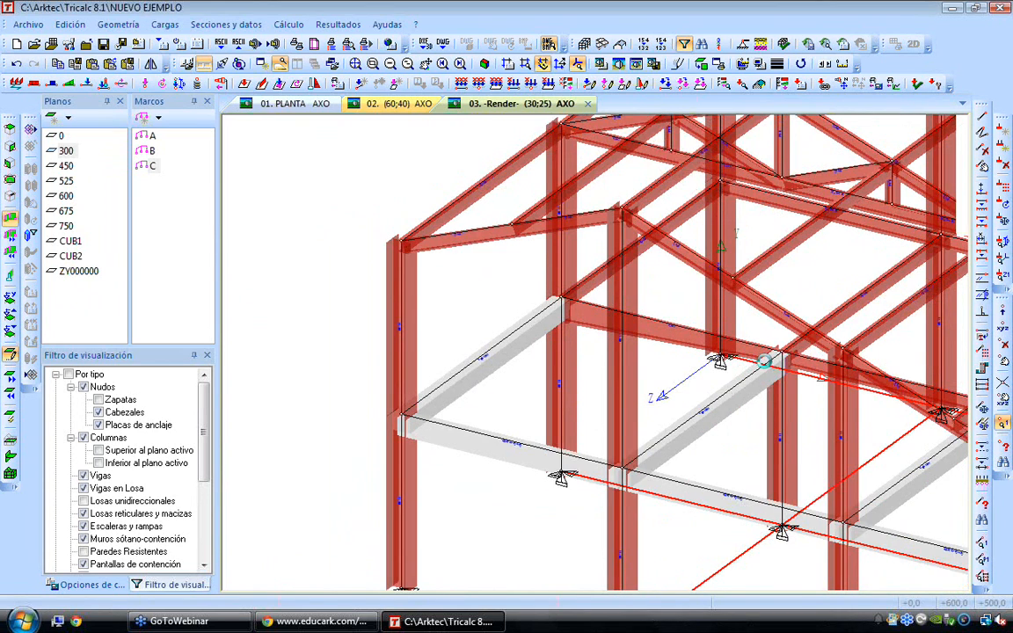
# Fit the whole structure in view and enable all element types and the footings in the visualization filter
pyautogui.press('Home')
pyautogui.click(84, 386)
pyautogui.click(69, 375)
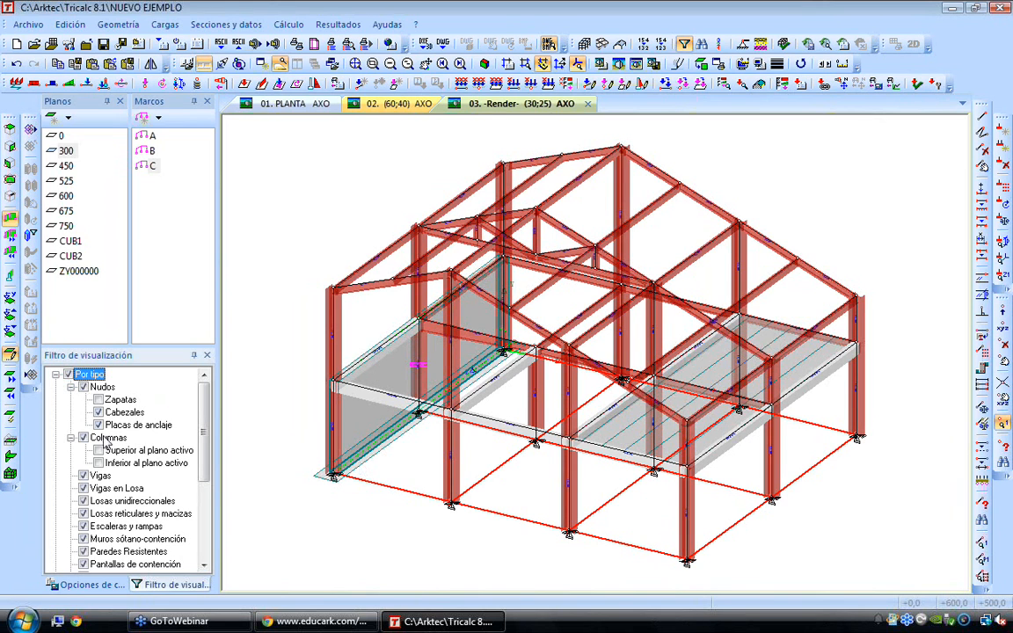
pyautogui.click(97, 401)
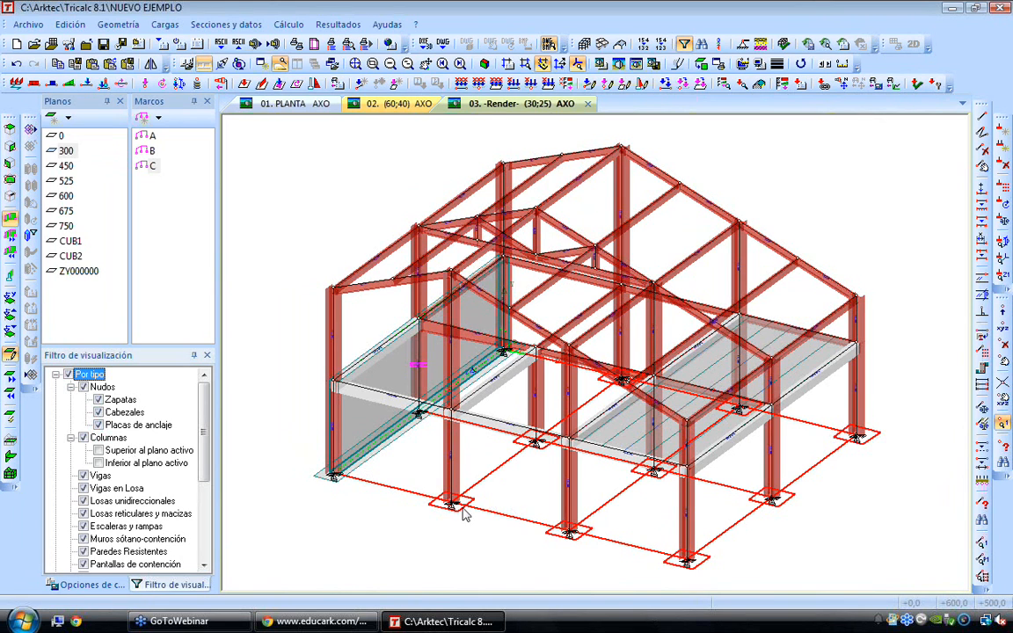
# Inspect the complete hall with its slab, wall and footings from lower viewing angles, including the level 300 beams up close
pyautogui.press('Left')
pyautogui.press('Left')
pyautogui.press('Left')
pyautogui.press('Left')
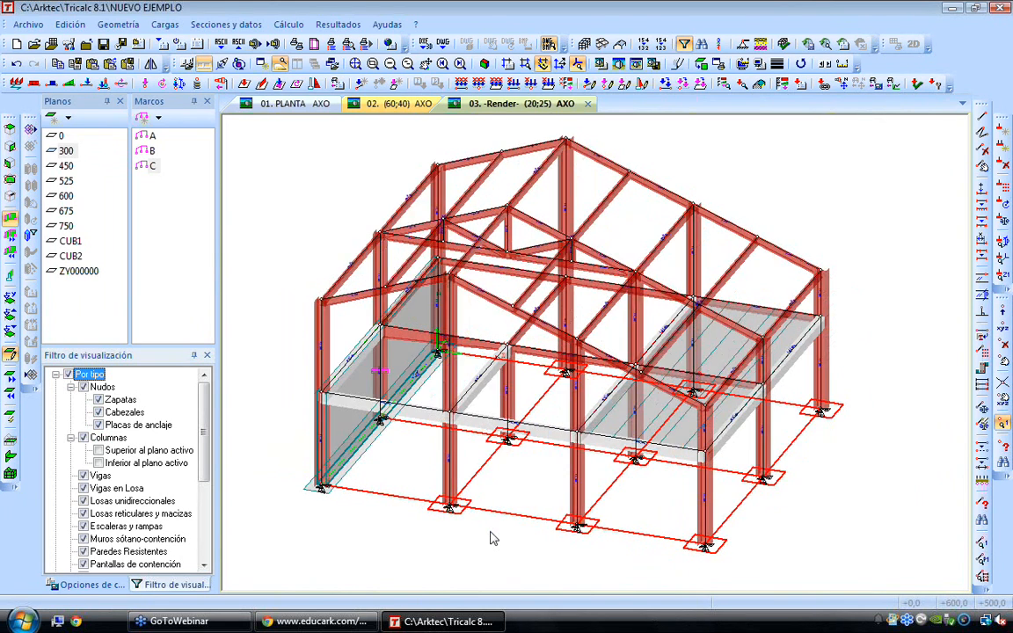
pyautogui.press('Down')
pyautogui.press('Down')
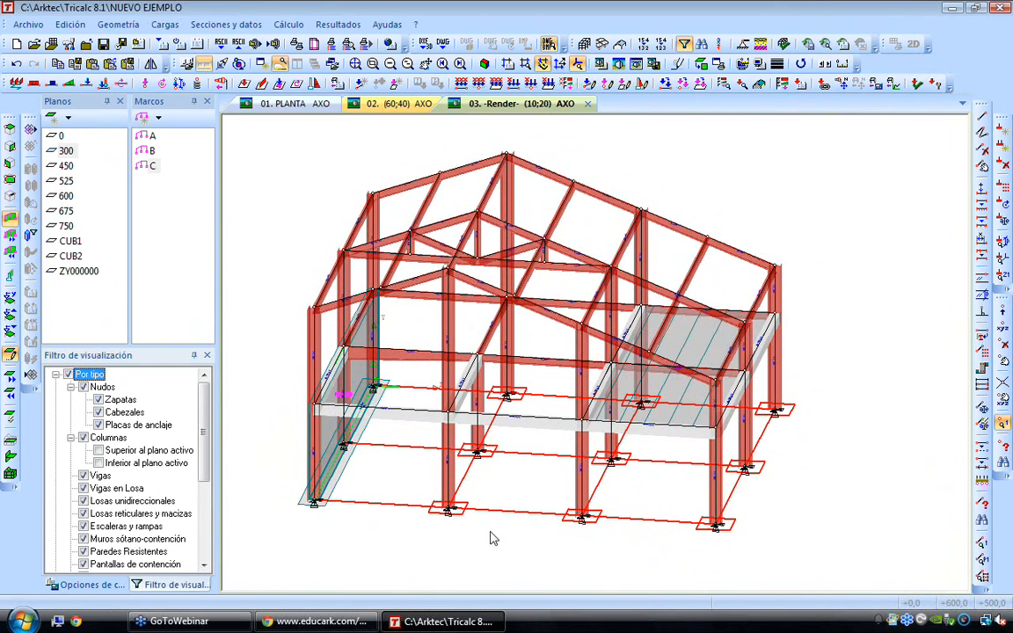
pyautogui.press('Down')
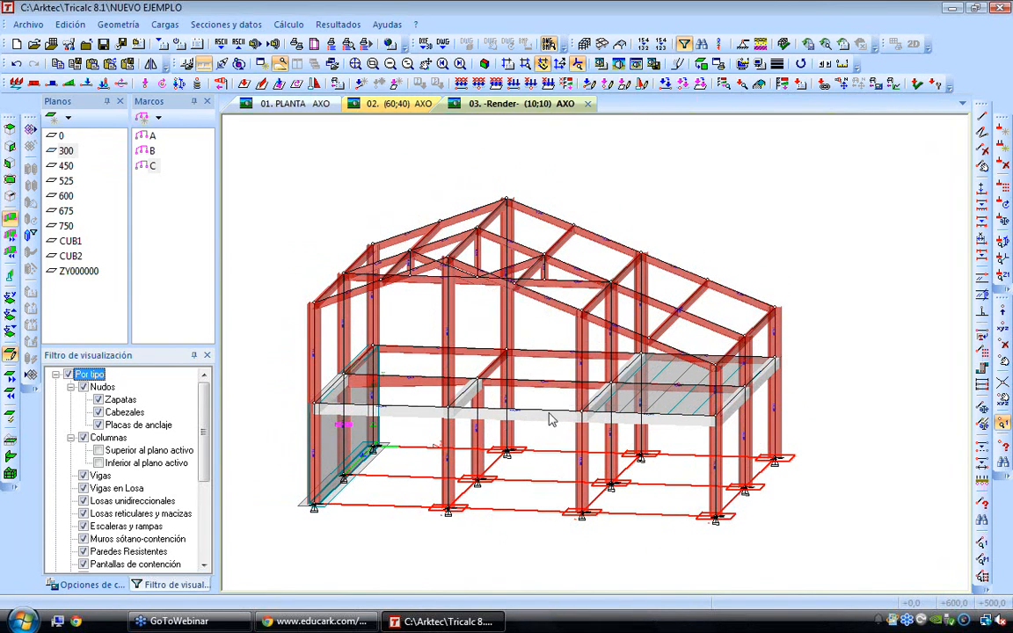
pyautogui.moveTo(412, 356)
pyautogui.scroll(1, 417, 361)
pyautogui.scroll(1, 417, 360)
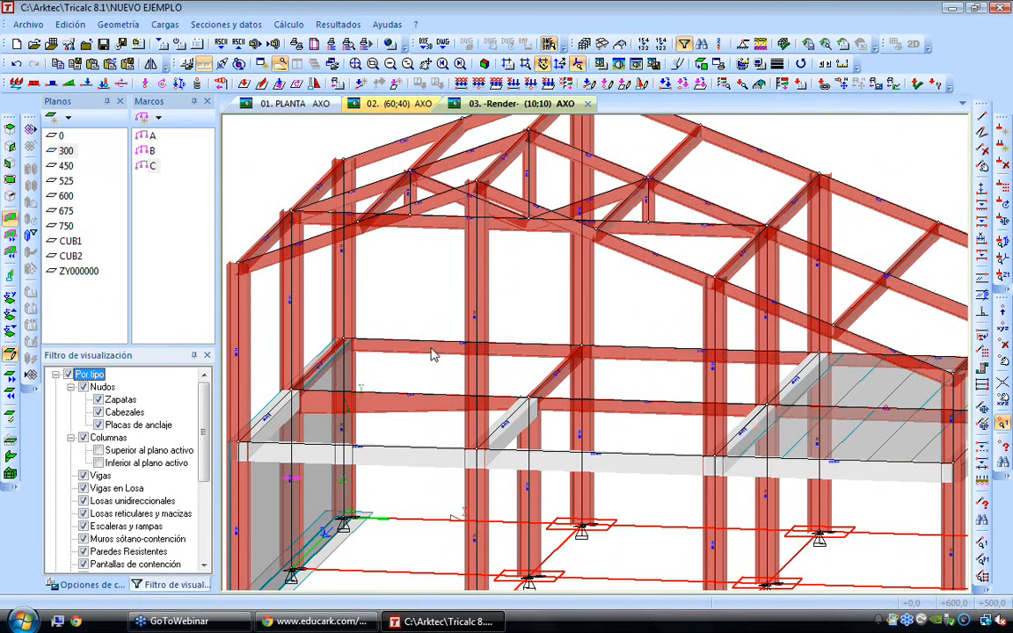
pyautogui.scroll(-2, 430, 354)
# Isolate frame C after viewing frames A and B, and lay it flat in elevation
pyautogui.click(152, 136)
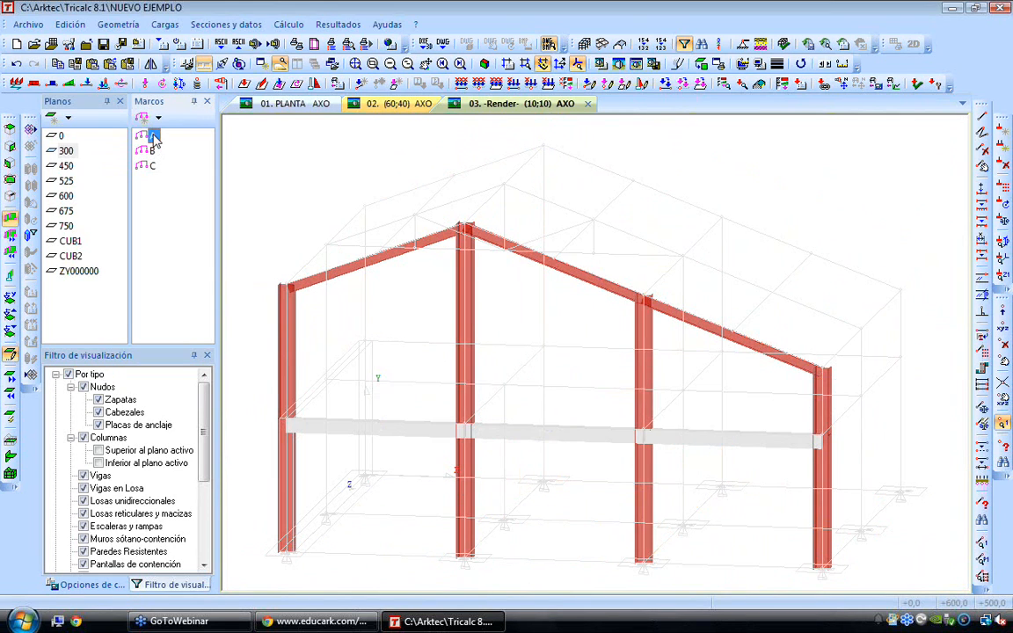
pyautogui.click(151, 150)
pyautogui.click(151, 166)
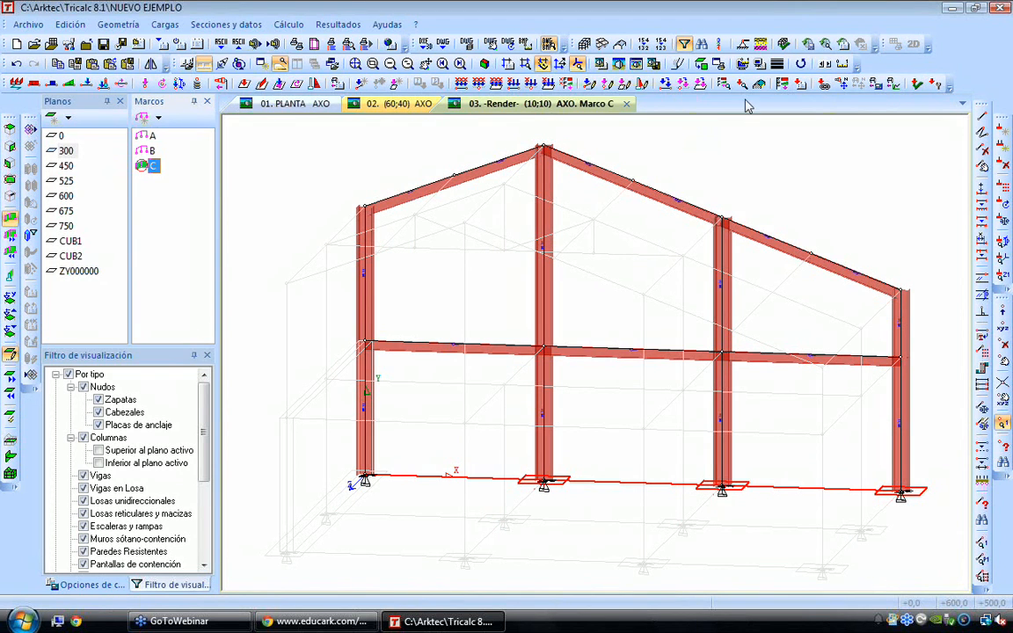
pyautogui.click(701, 64)
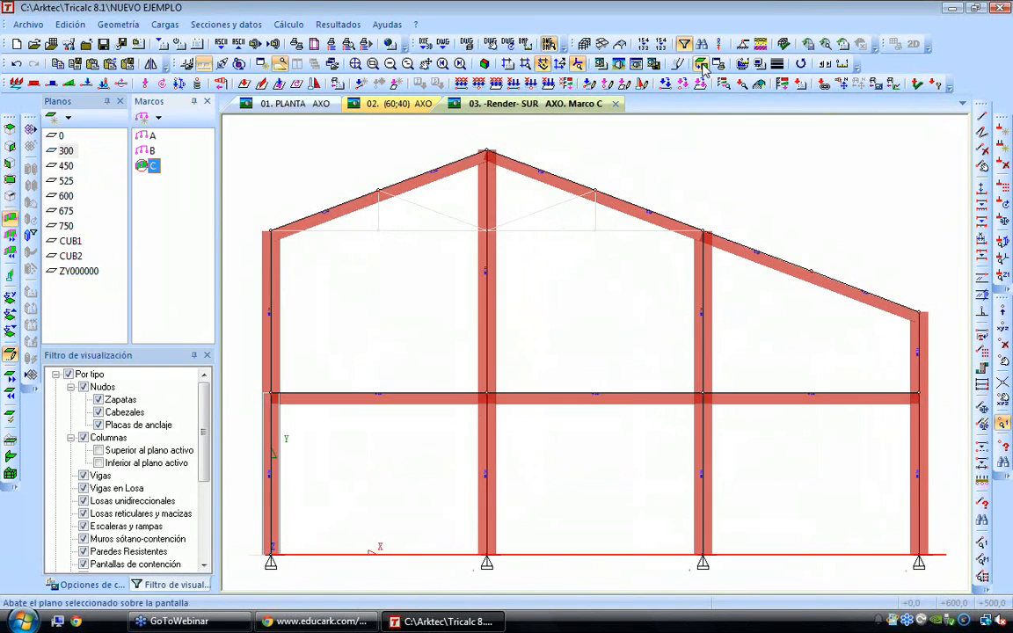
# Define the member section as the Arcelor-Mittal castellated profile IPE_H O220_333
pyautogui.click(238, 25)
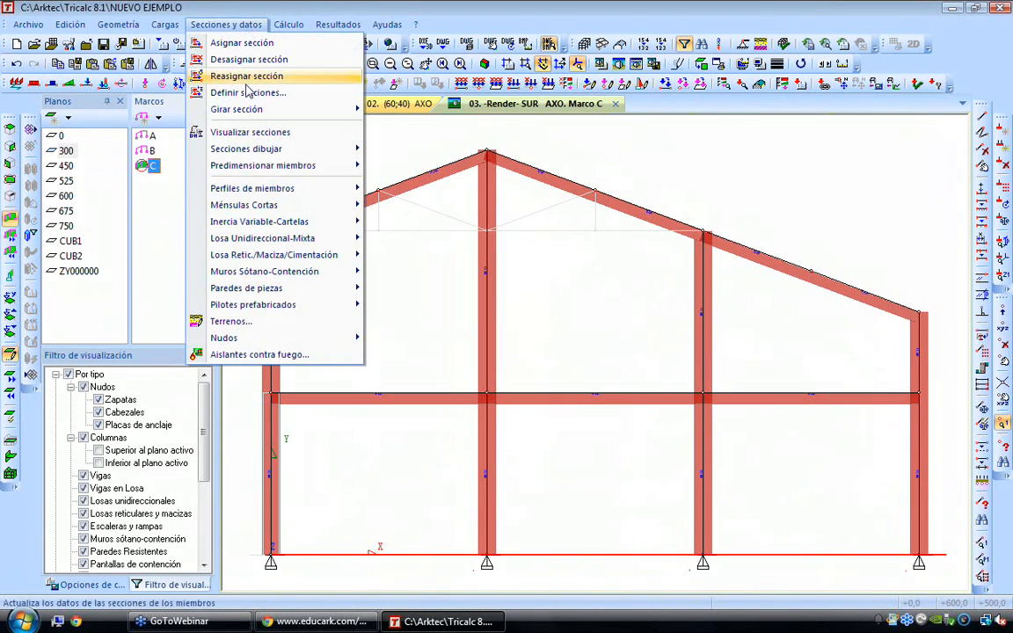
pyautogui.click(227, 92)
pyautogui.click(398, 198)
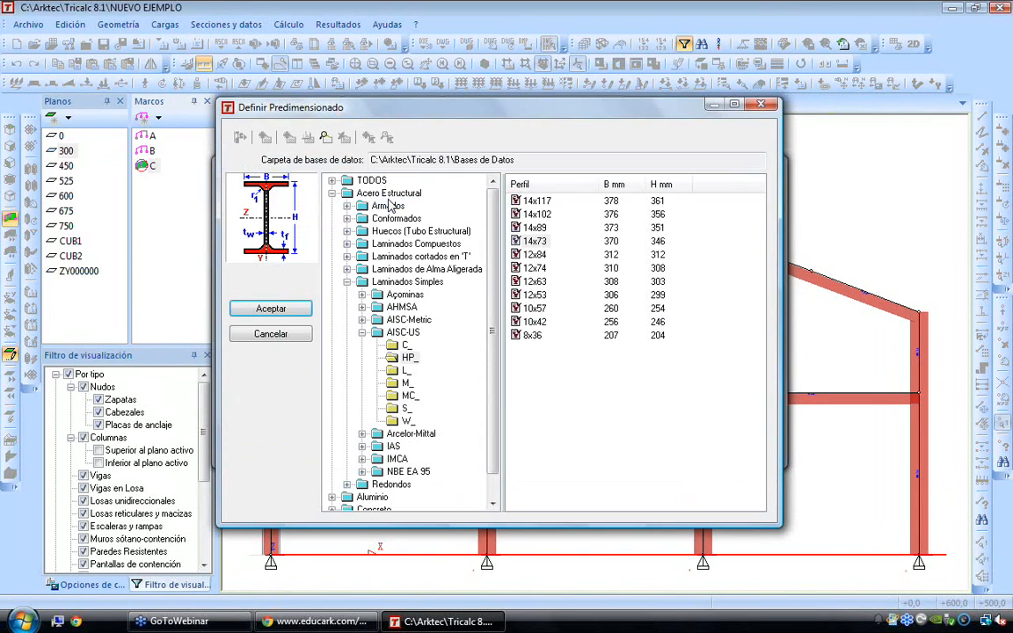
pyautogui.click(348, 269)
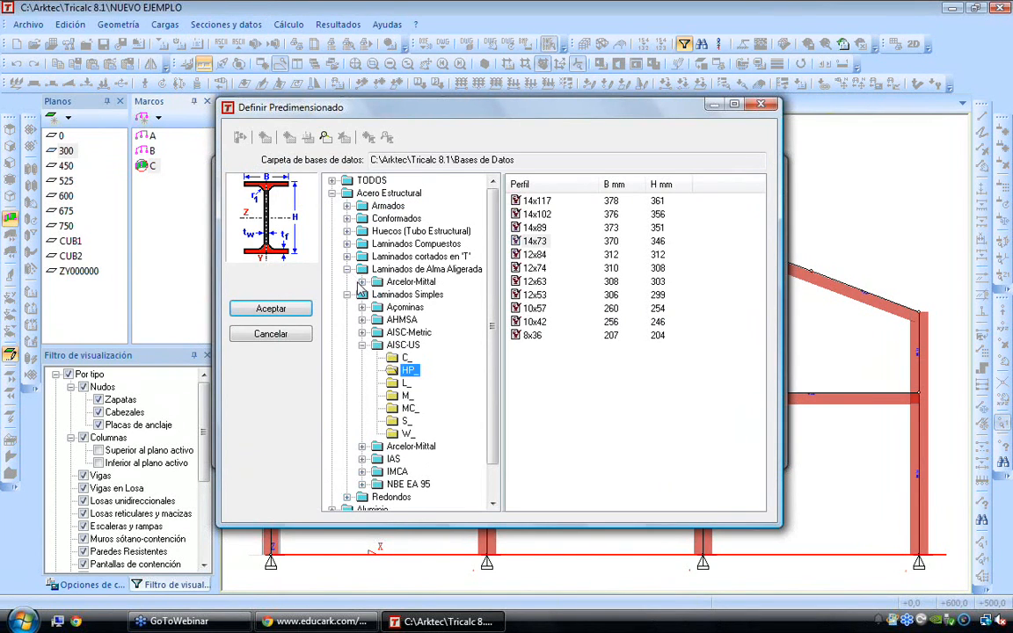
pyautogui.click(362, 281)
pyautogui.click(413, 333)
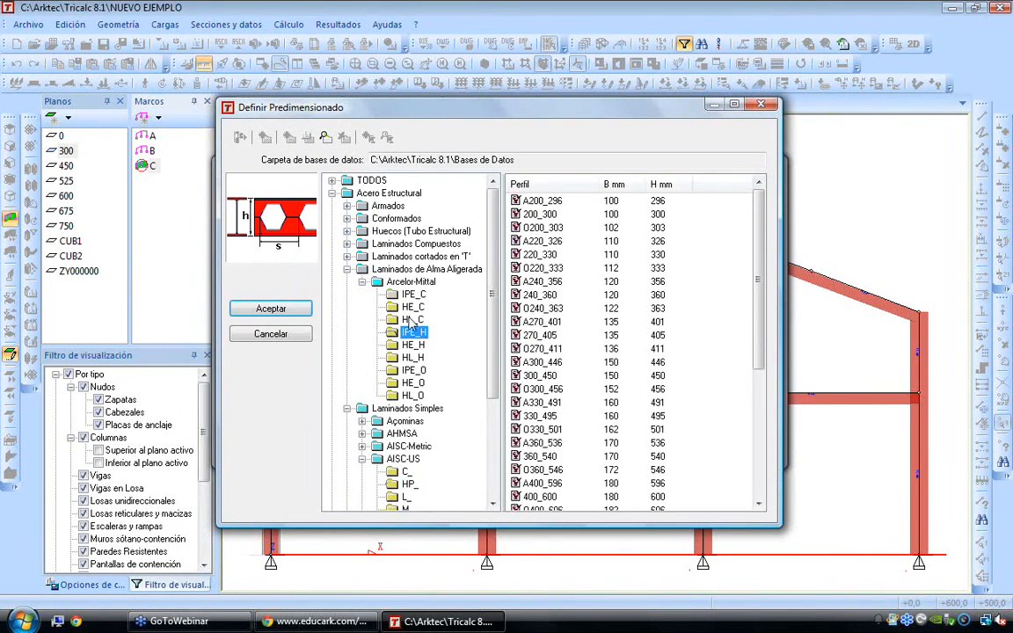
pyautogui.click(542, 268)
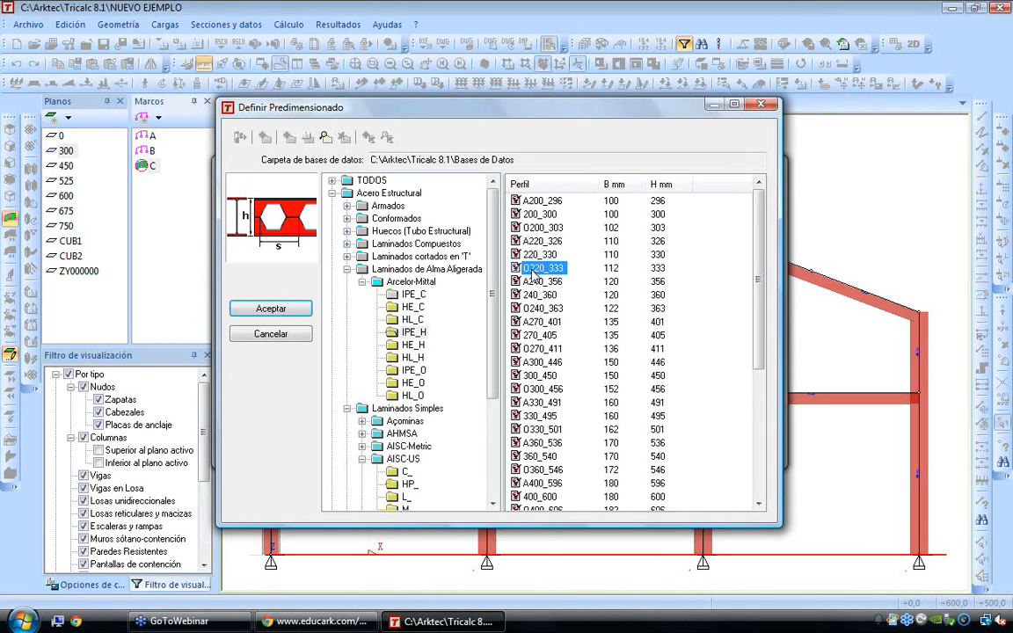
pyautogui.click(271, 310)
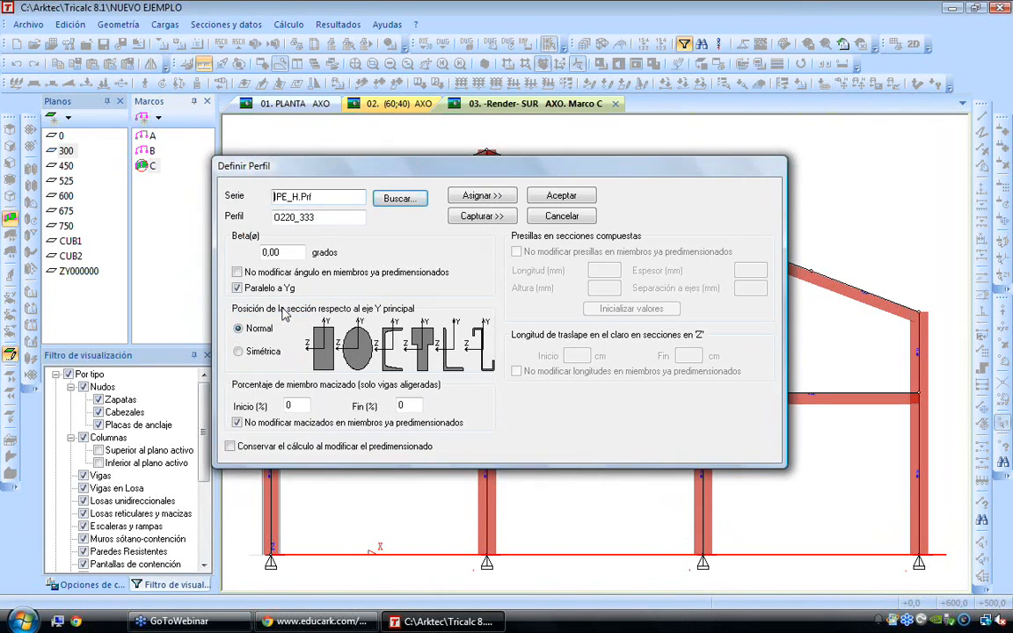
# Set the castellated profile's solid percentage to 20 at start and 20 at end, and assign it to frame C's first-bay floor beam
pyautogui.click(296, 406)
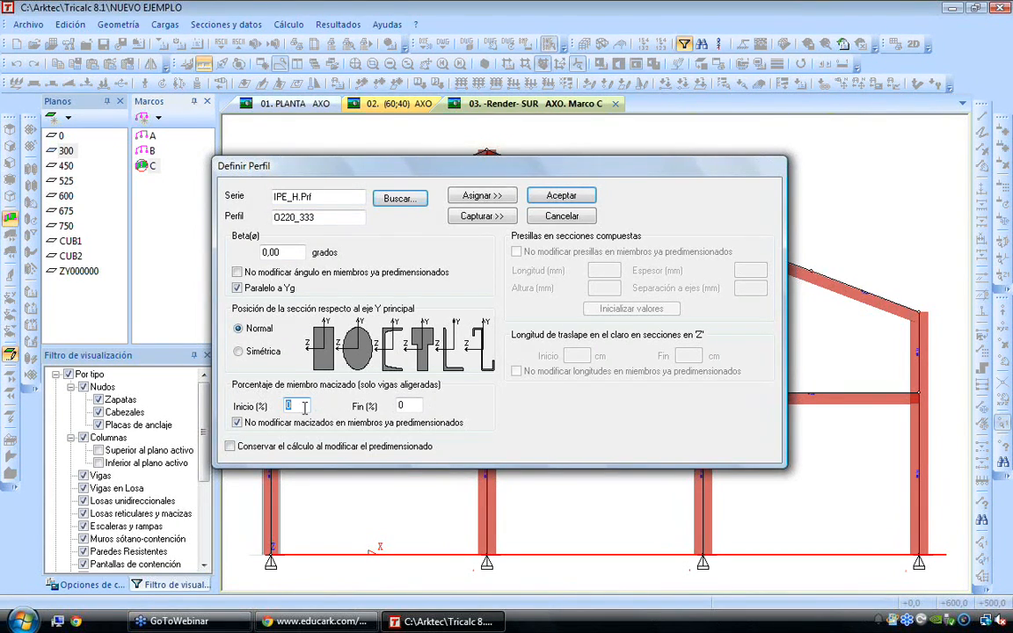
pyautogui.write('2')
pyautogui.press('Tab')
pyautogui.write('20')
pyautogui.click(481, 195)
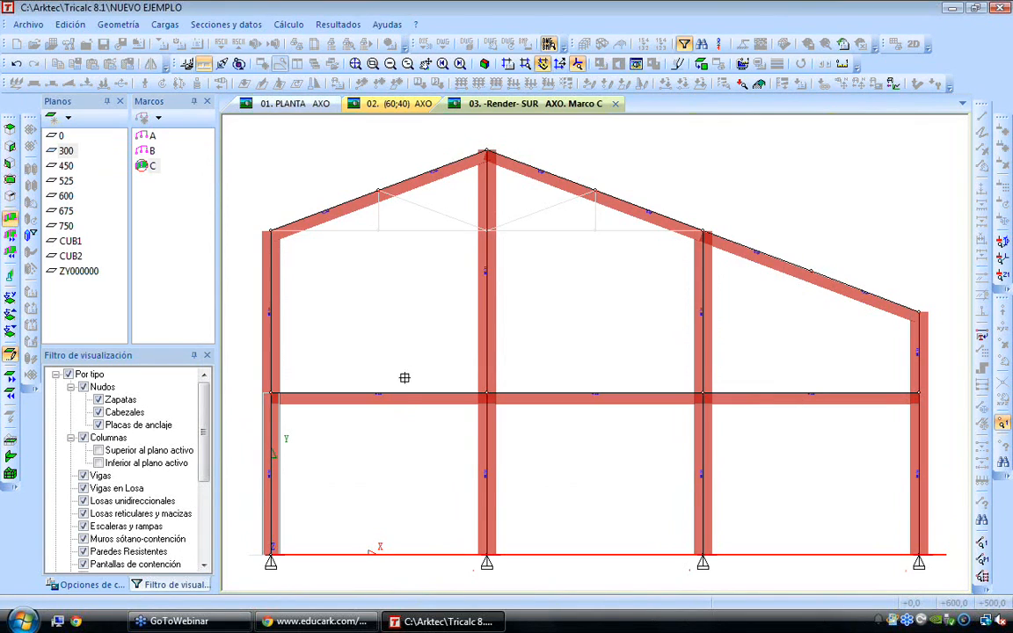
pyautogui.click(406, 395)
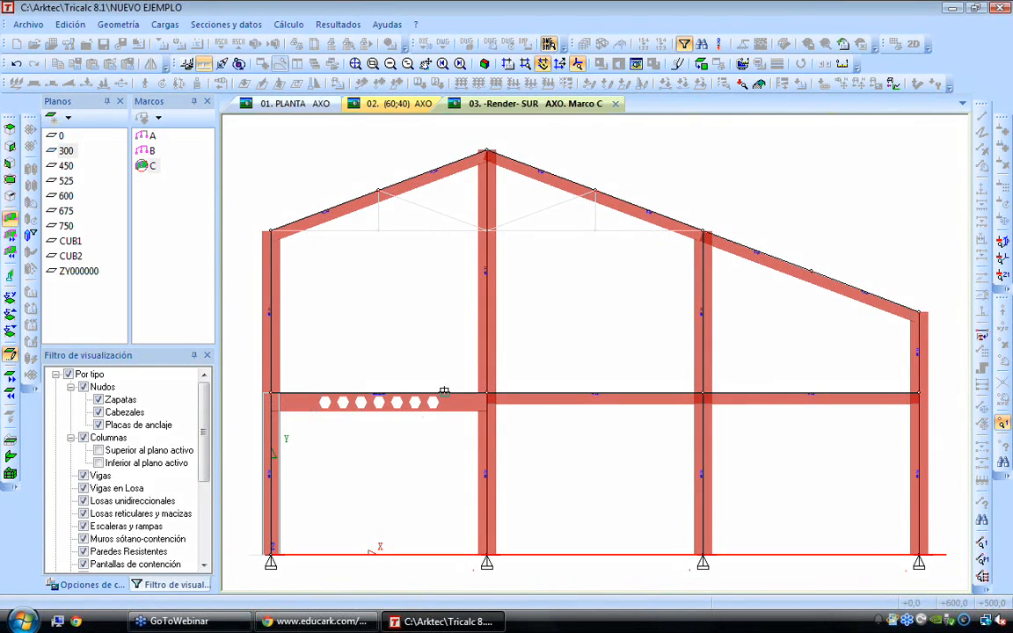
pyautogui.rightClick(406, 397)
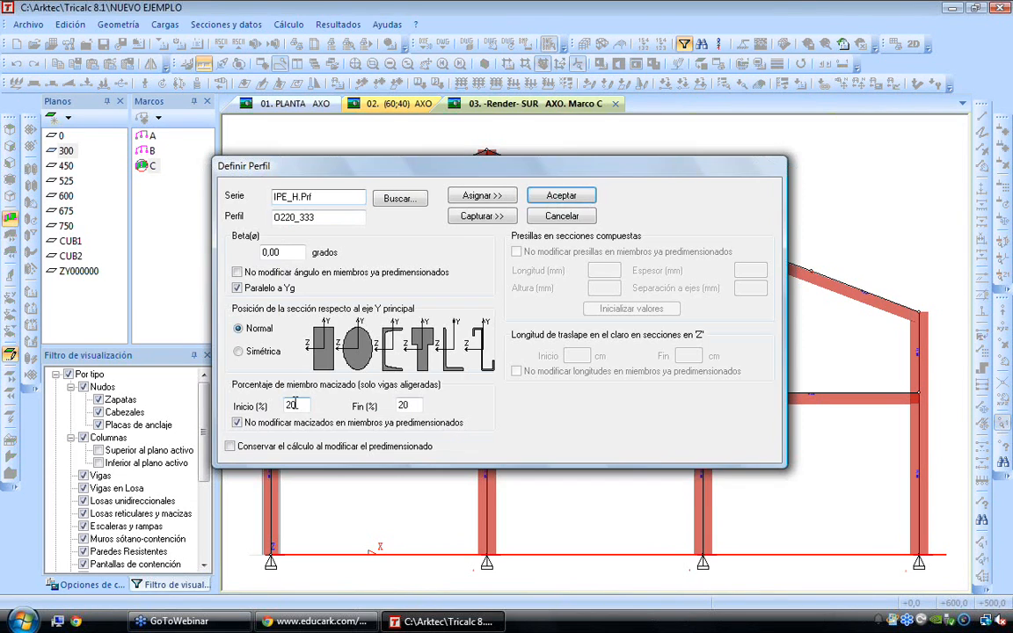
pyautogui.press('Tab')
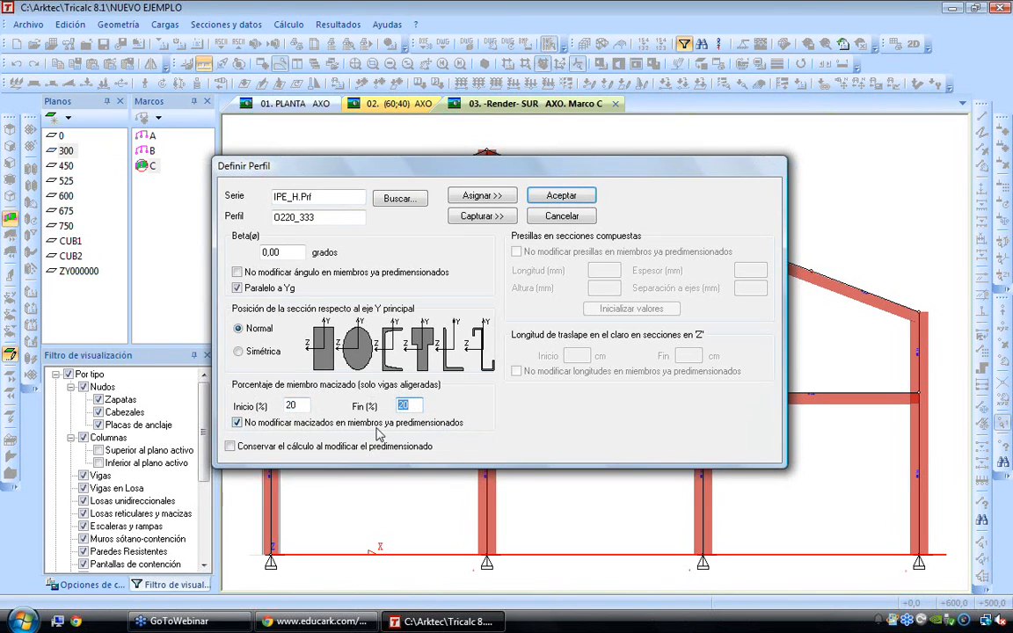
pyautogui.press('Return')
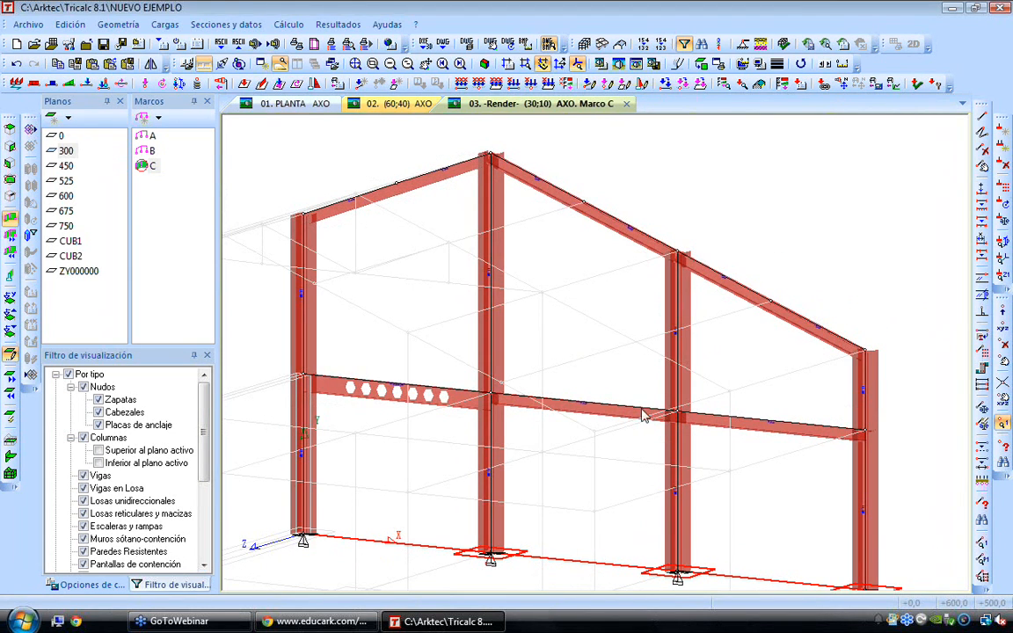
# Define the section as the double profile 2HE 140B and assign it to frame C's middle-bay floor beam
pyautogui.scroll(2, 673, 431)
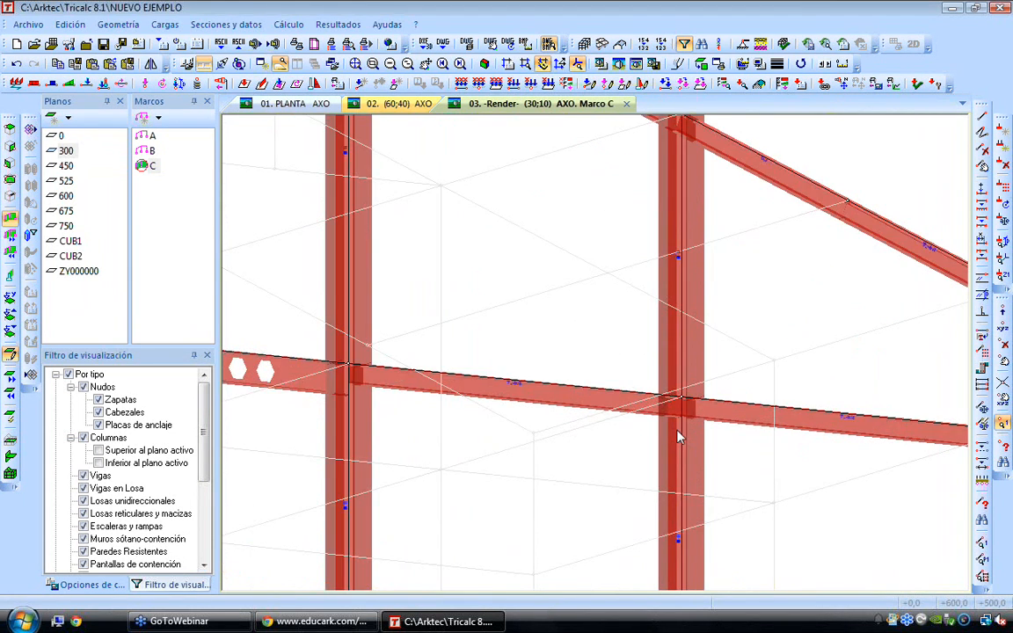
pyautogui.scroll(1, 591, 410)
pyautogui.scroll(-1, 591, 413)
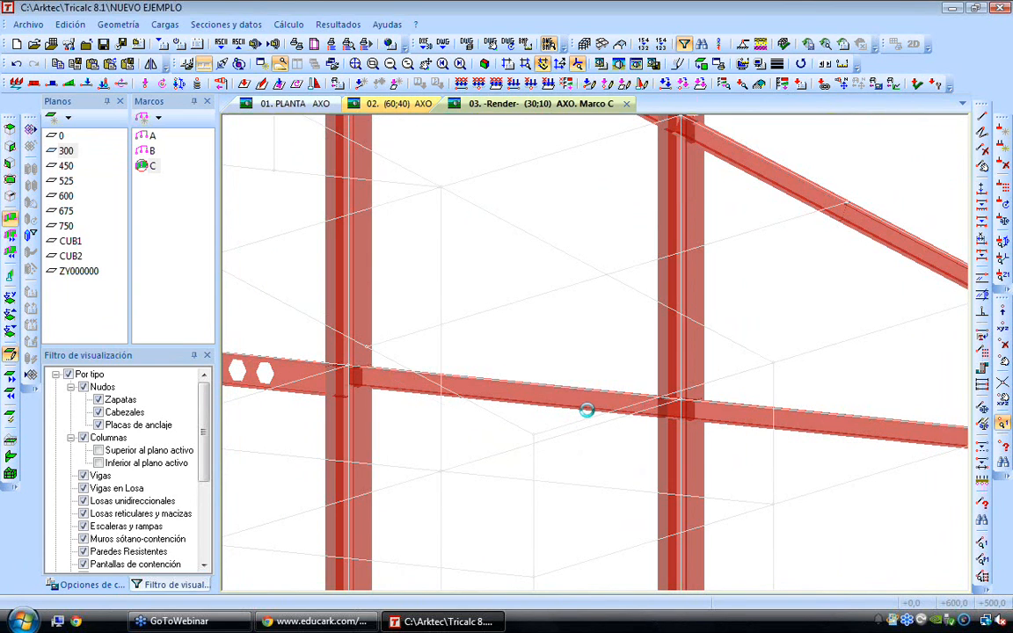
pyautogui.click(222, 24)
pyautogui.click(220, 90)
pyautogui.click(397, 201)
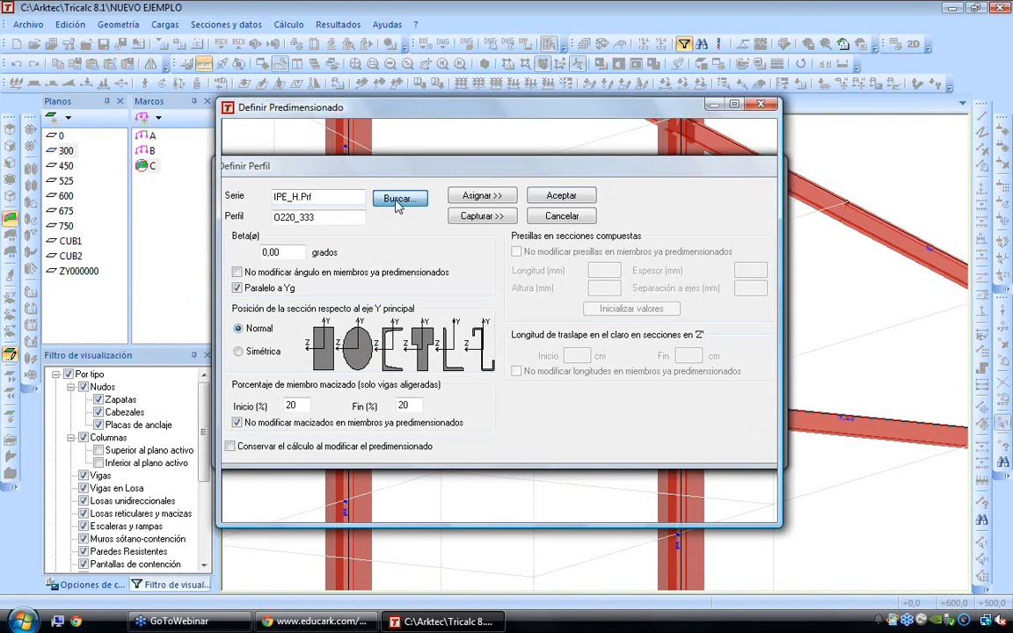
pyautogui.click(348, 244)
pyautogui.click(362, 296)
pyautogui.moveTo(494, 323); pyautogui.dragTo(498, 443)
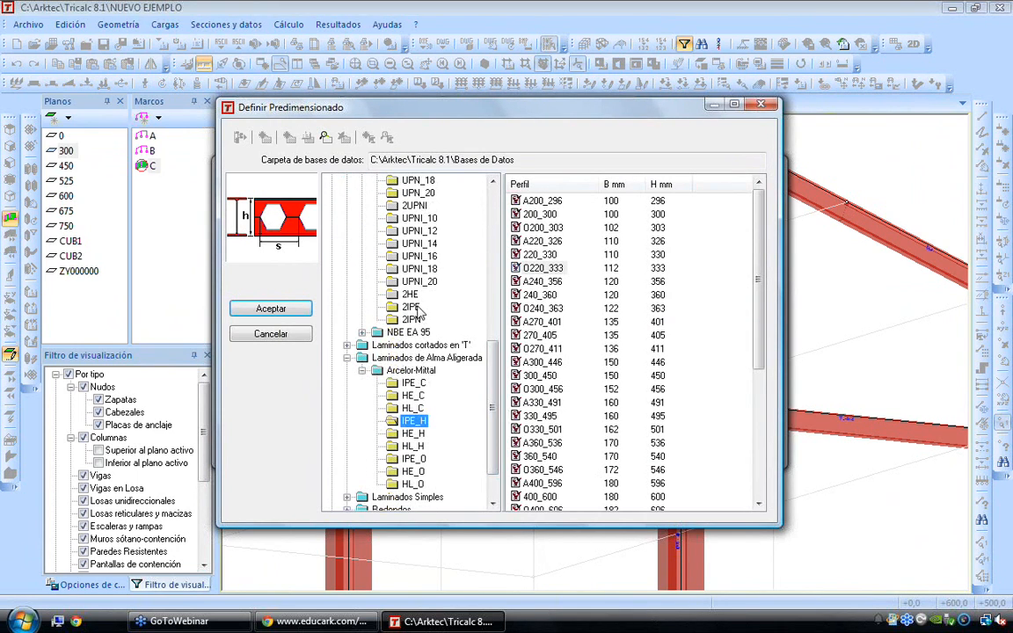
pyautogui.click(410, 293)
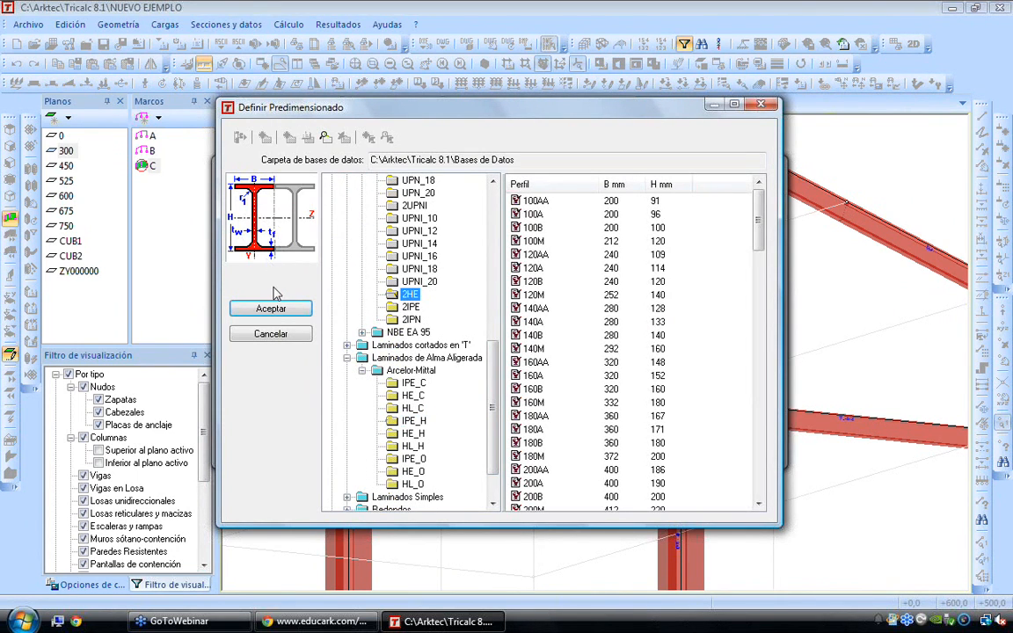
pyautogui.click(526, 335)
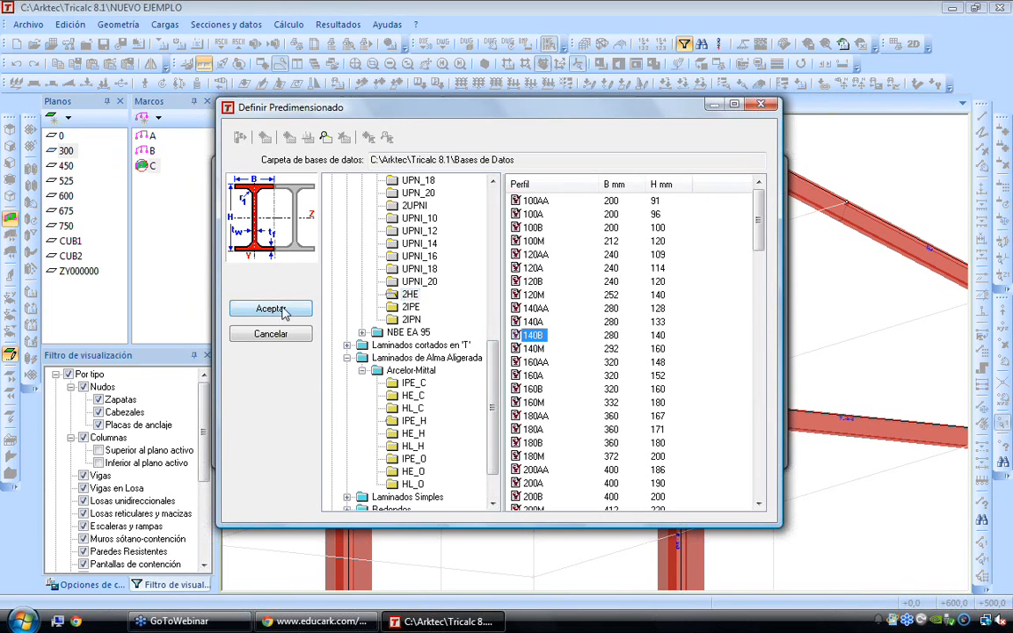
pyautogui.click(271, 308)
pyautogui.click(481, 197)
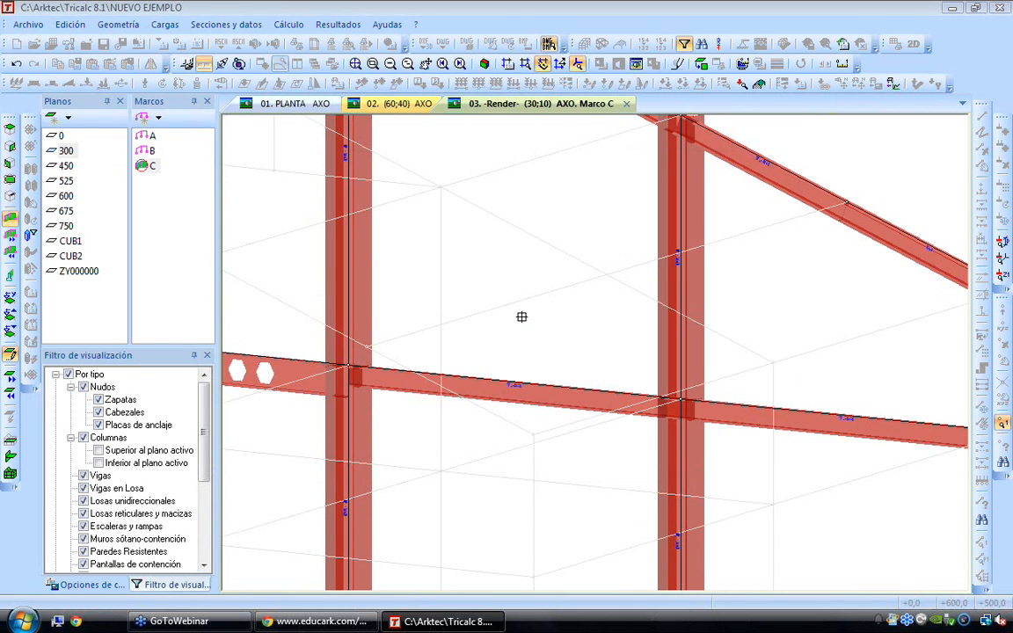
pyautogui.click(527, 388)
# Inspect the double-profile beam and its joint with the column up close, and return to the complete hall
pyautogui.scroll(5, 448, 373)
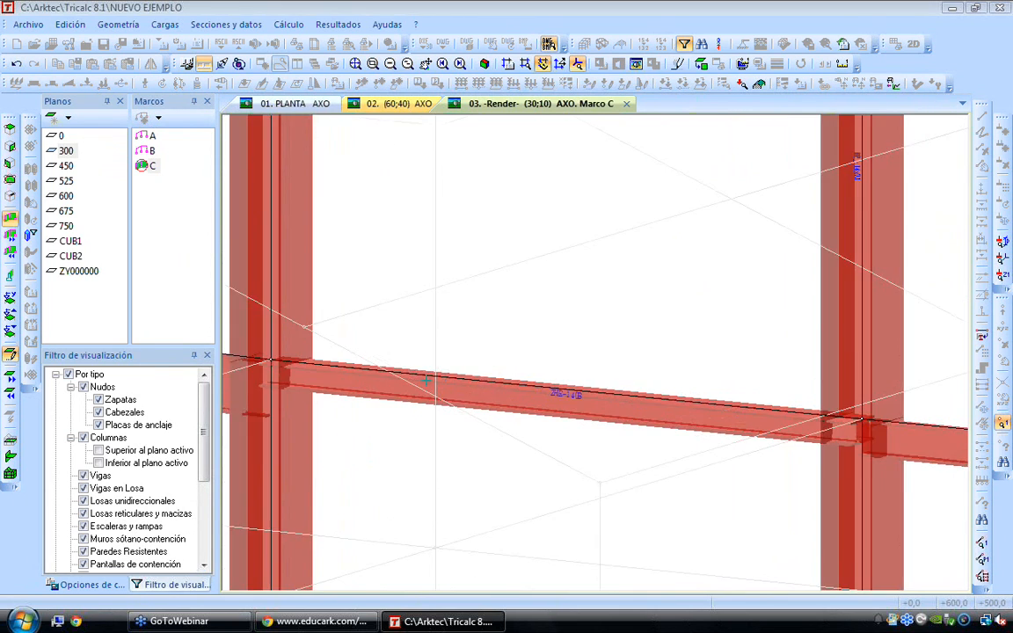
pyautogui.scroll(2, 301, 371)
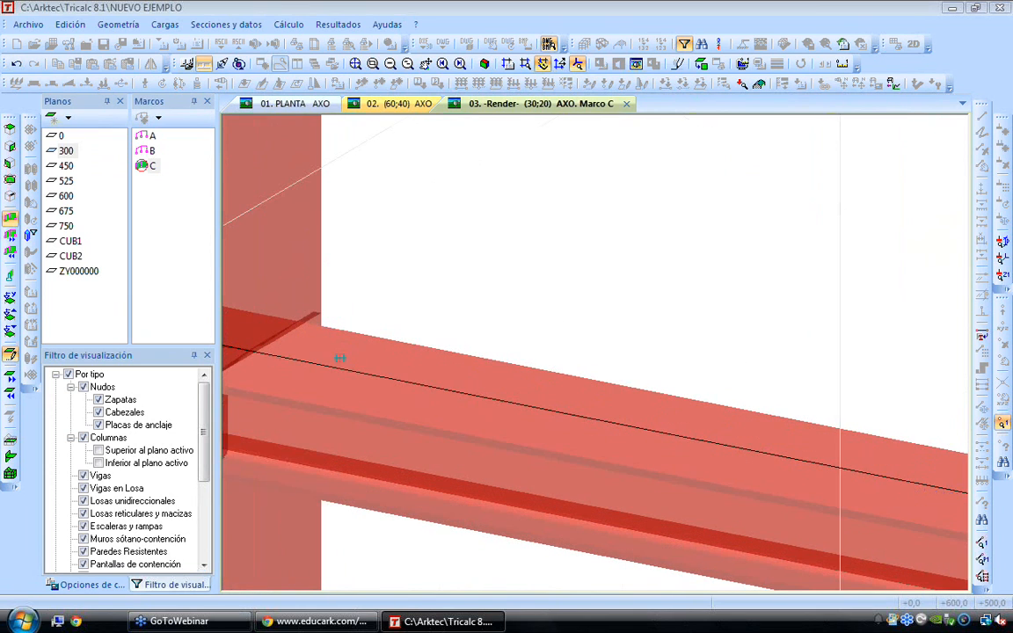
pyautogui.scroll(-2, 351, 380)
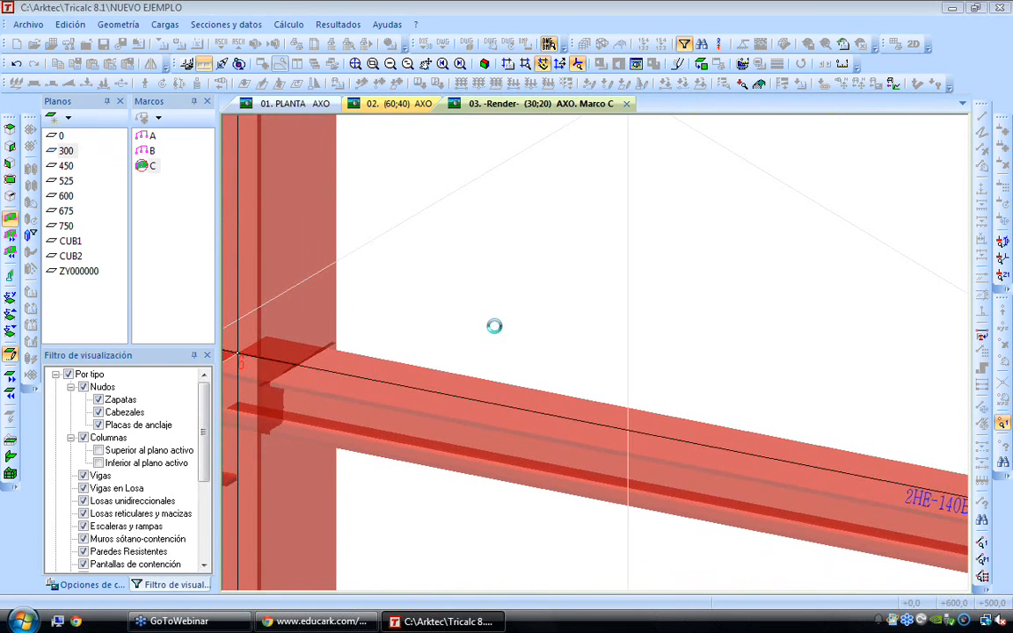
pyautogui.scroll(-3, 459, 307)
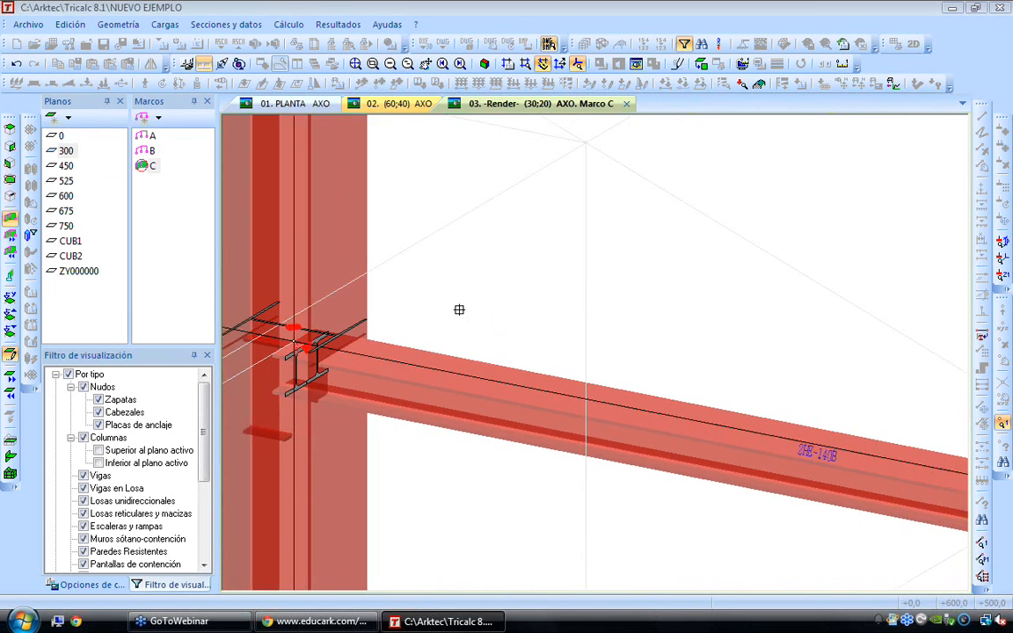
pyautogui.scroll(5, 327, 362)
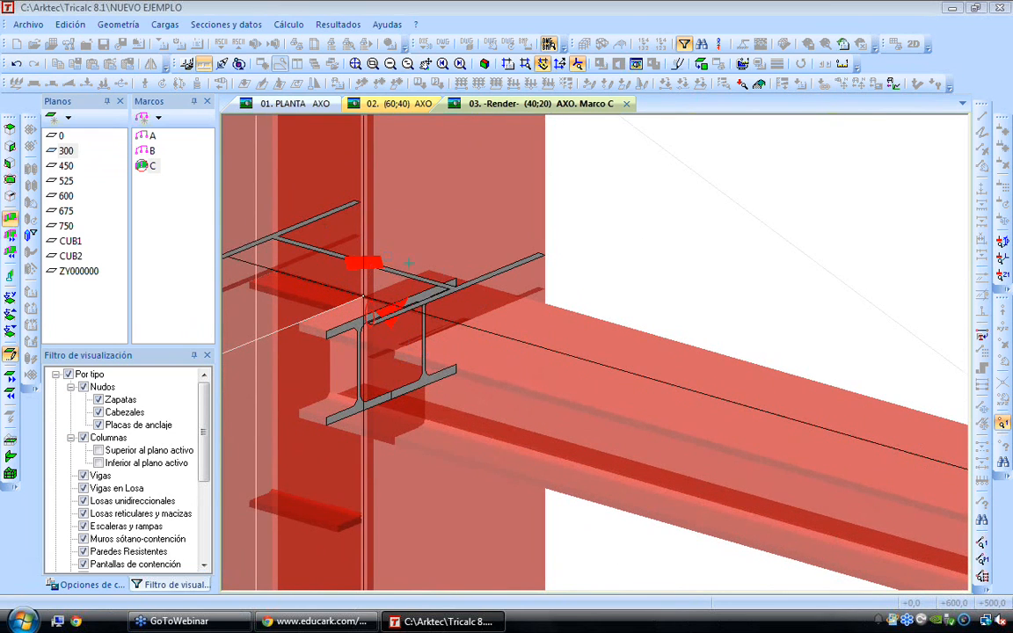
pyautogui.scroll(-3, 388, 252)
pyautogui.scroll(-5, 561, 436)
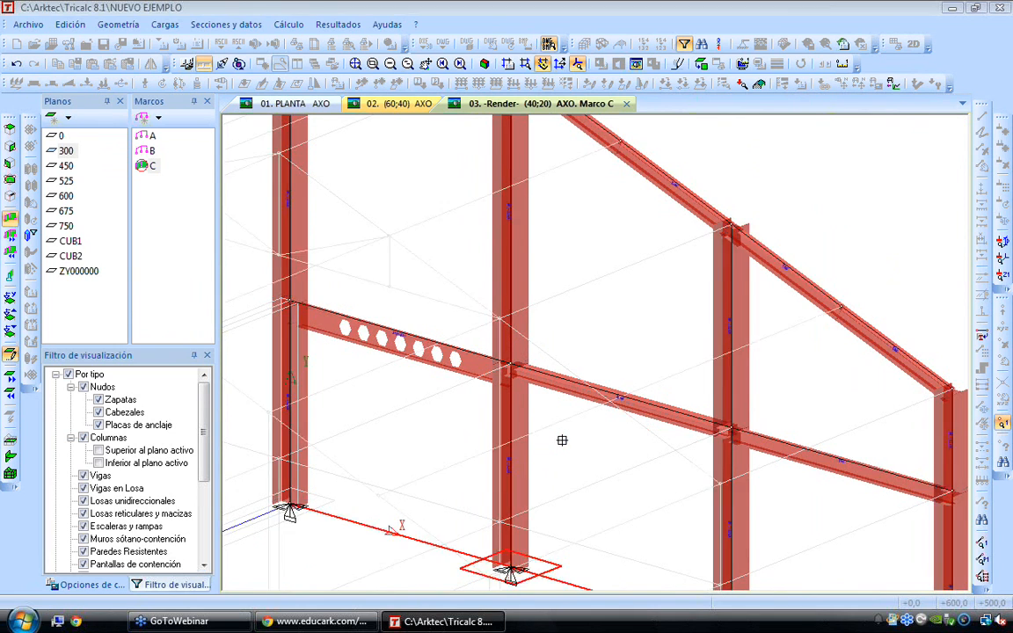
pyautogui.scroll(-2, 562, 439)
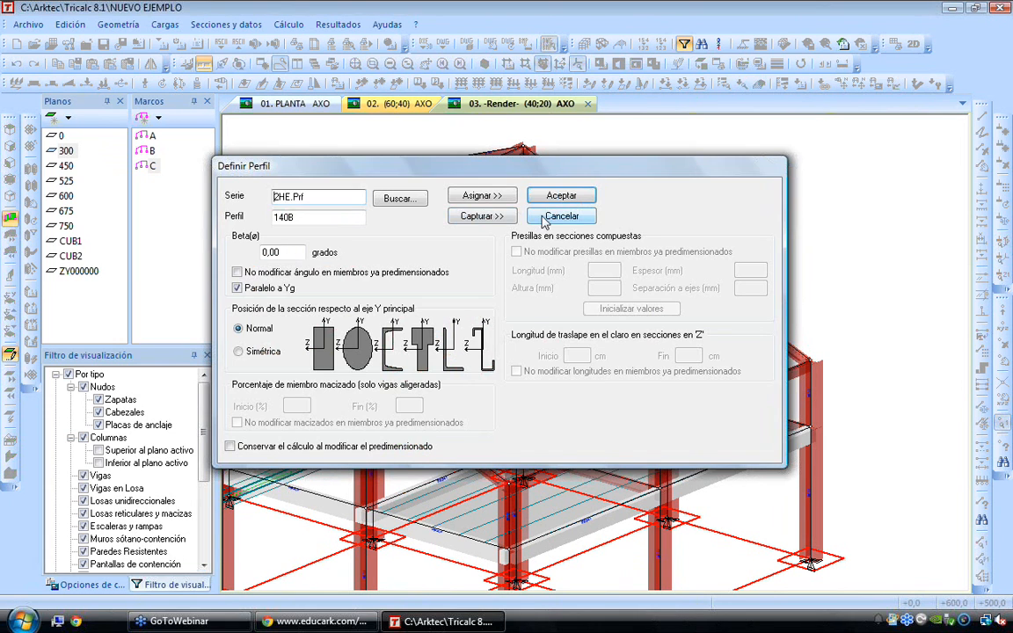
pyautogui.click(577, 278)
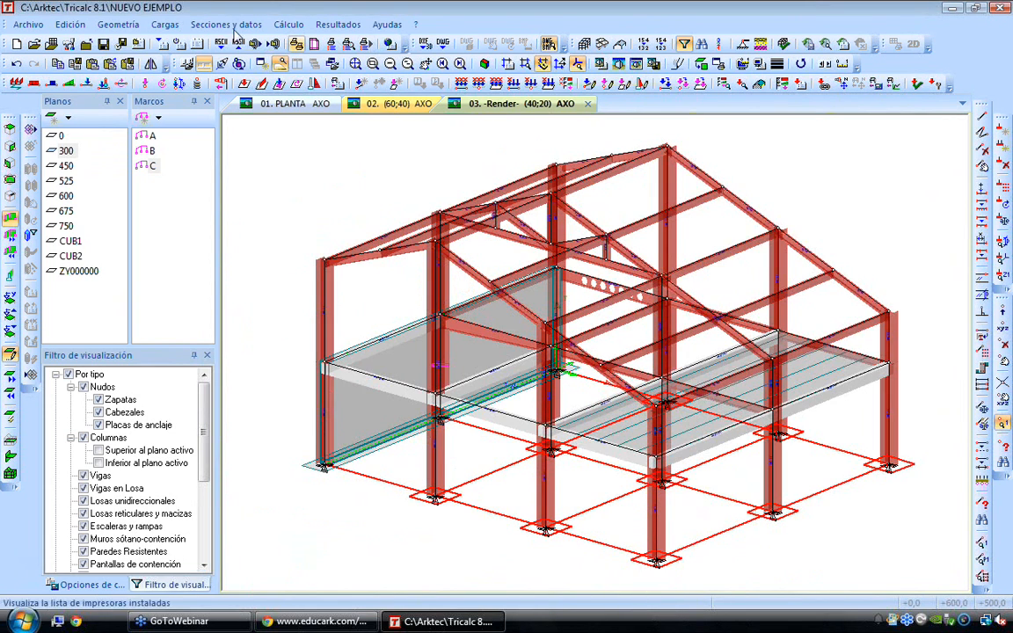
# Run the geometry check on the whole structure with the proposed options and dismiss its result message
pyautogui.click(123, 24)
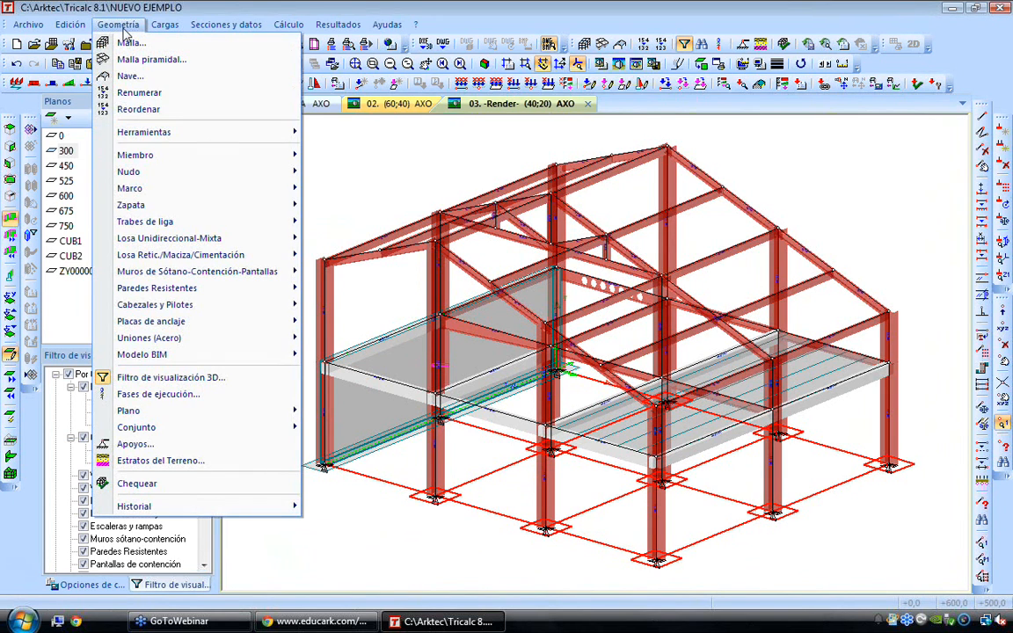
pyautogui.click(137, 483)
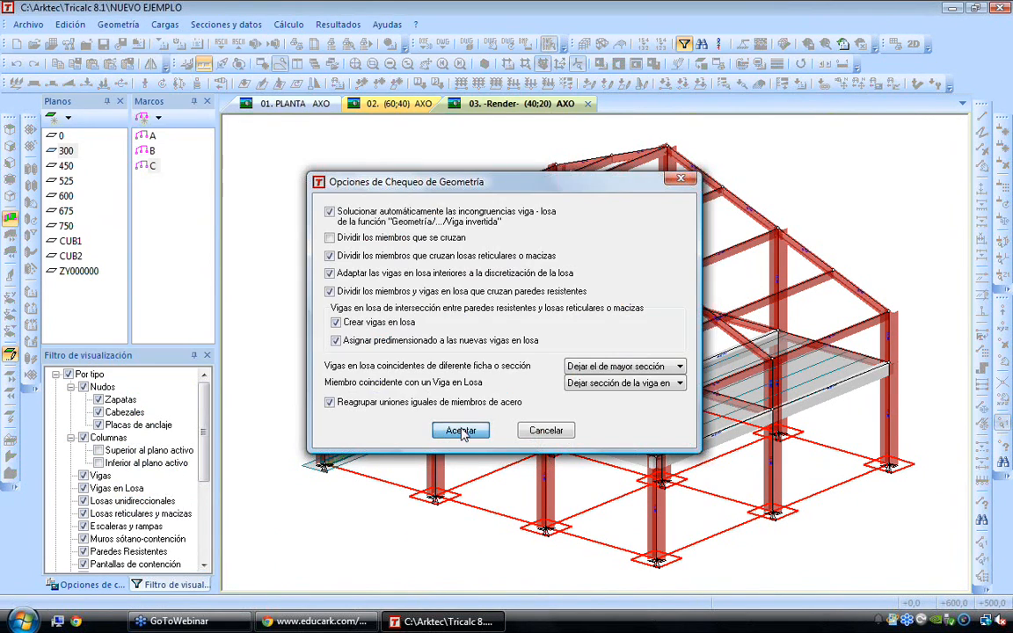
pyautogui.click(461, 430)
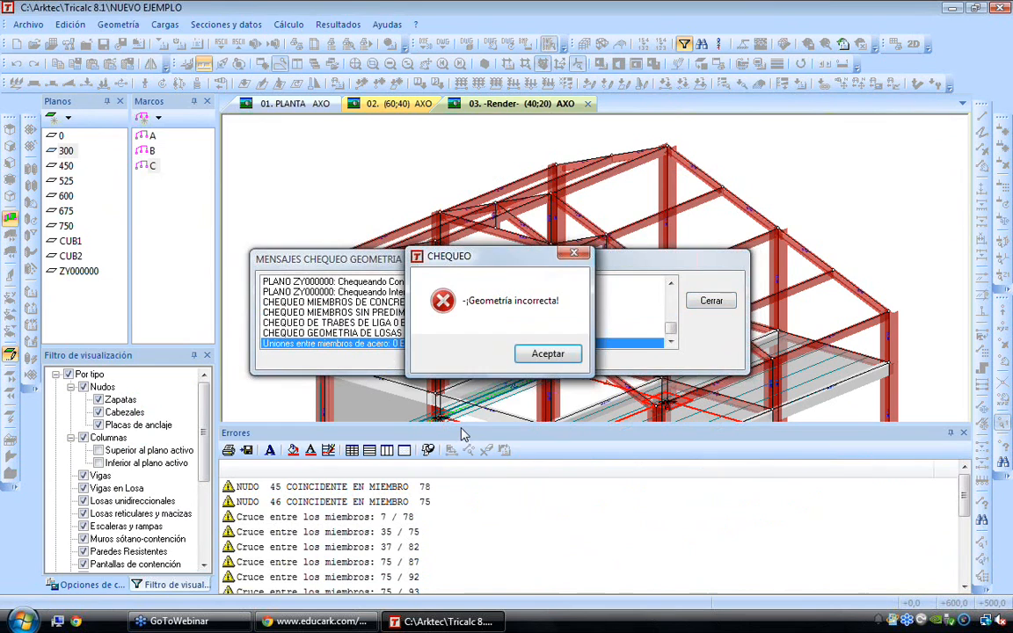
pyautogui.click(541, 356)
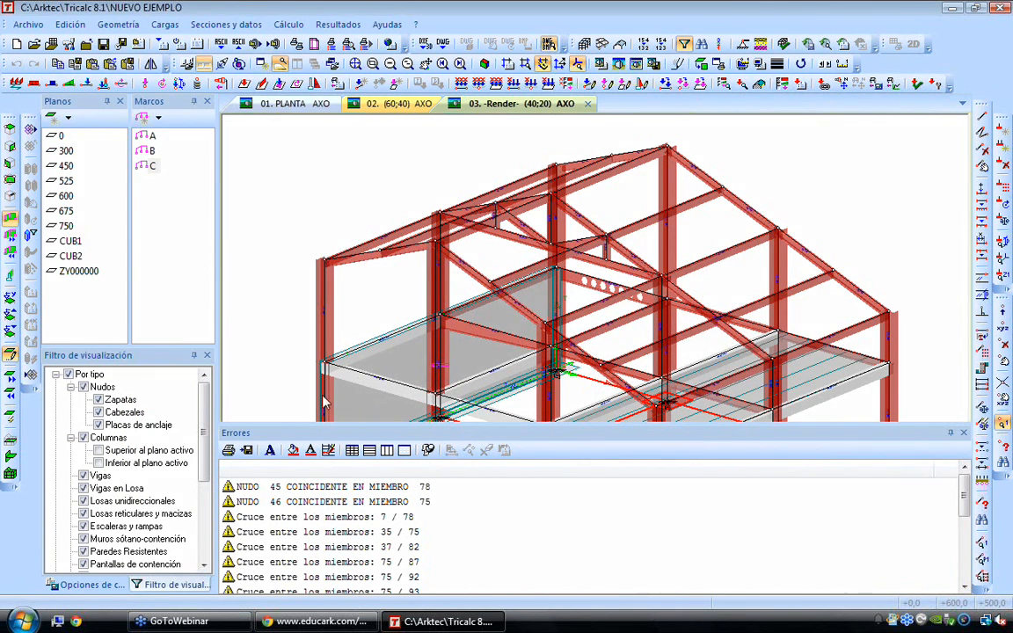
# Review the listed coincident-node and member-crossing errors, and repeat the geometry check
pyautogui.click(337, 501)
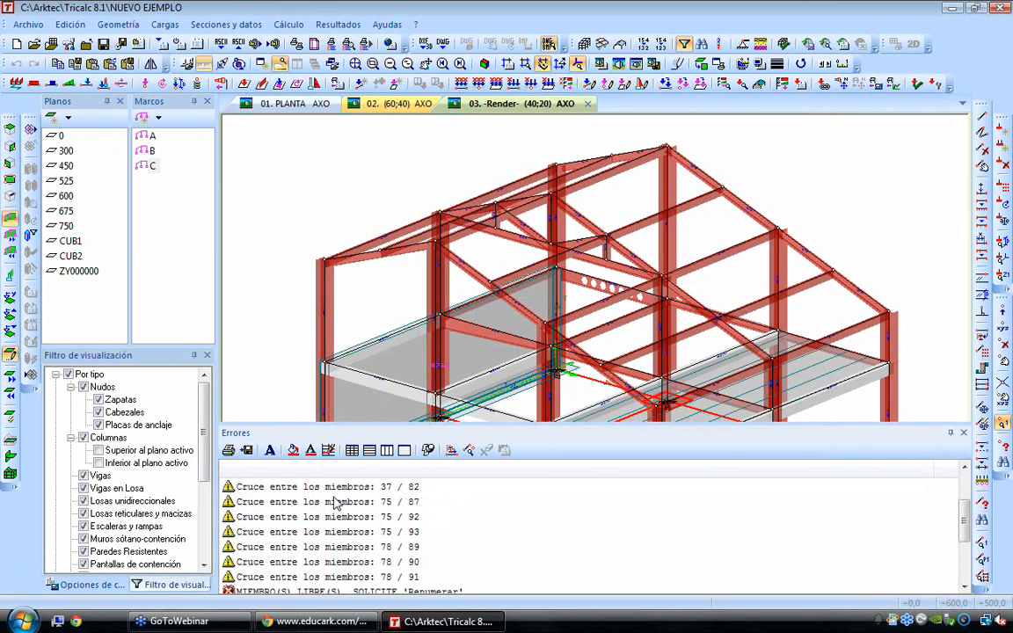
pyautogui.scroll(1, 334, 501)
pyautogui.click(179, 42)
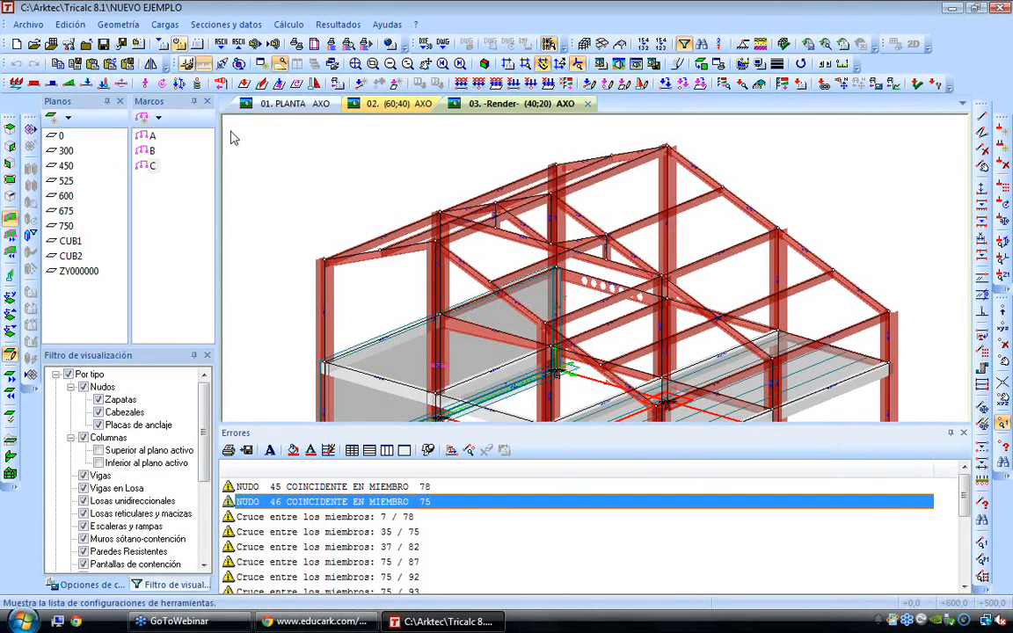
pyautogui.click(350, 238)
pyautogui.press('Return')
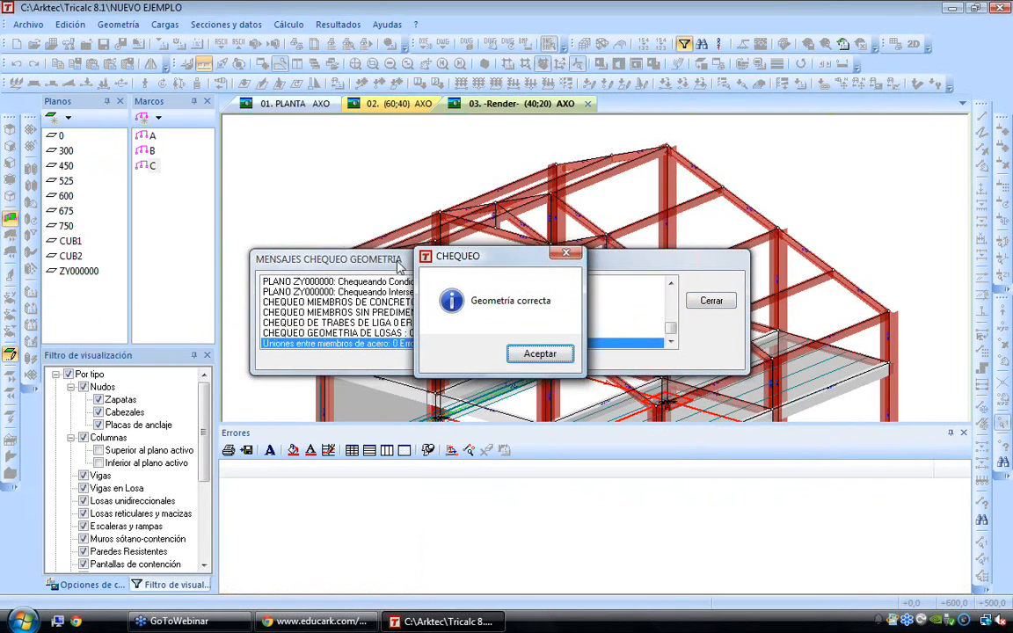
pyautogui.press('Return')
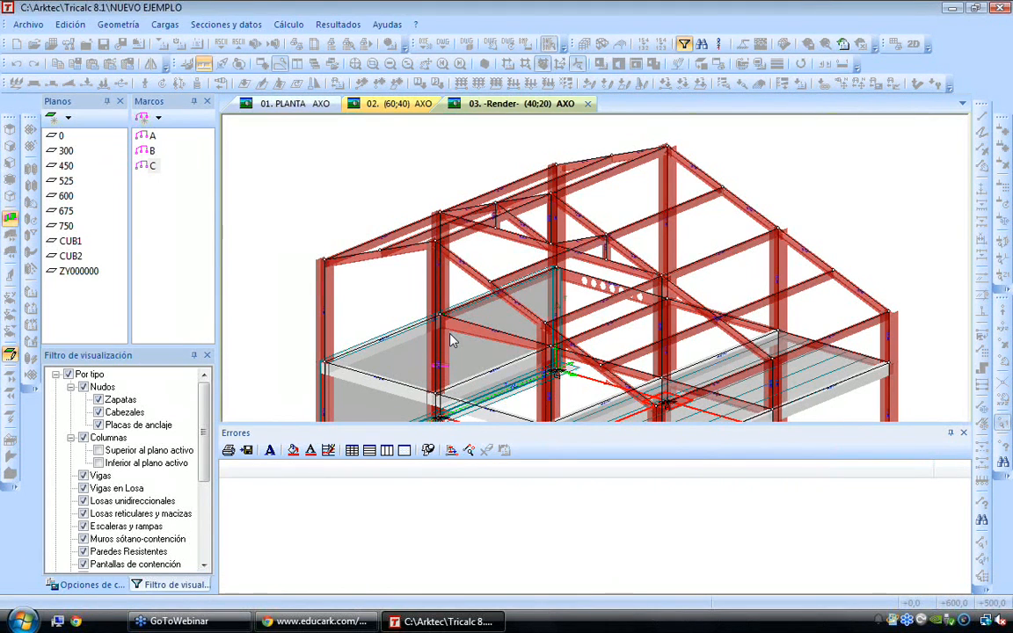
# Open the calculation materials, select C175 concrete for the beams and slabs, and review the corrugated steel grades
pyautogui.click(286, 25)
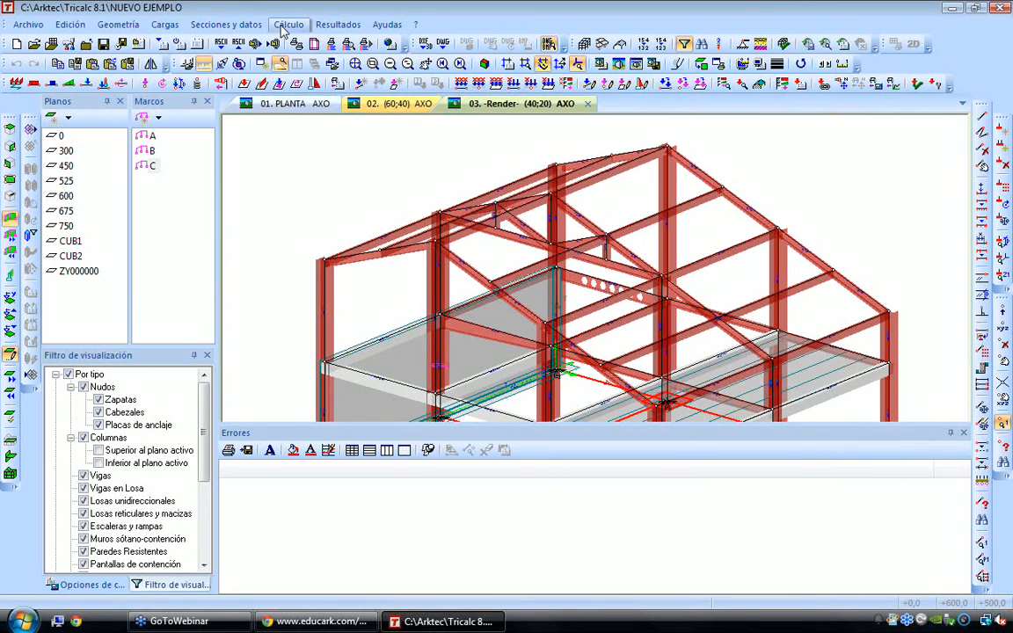
pyautogui.click(297, 75)
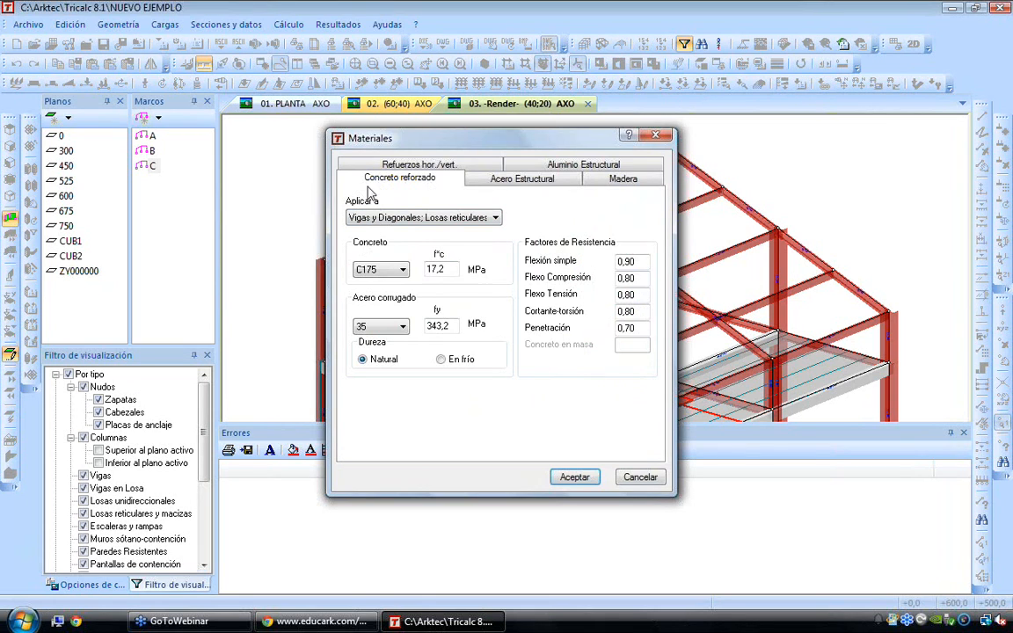
pyautogui.click(387, 272)
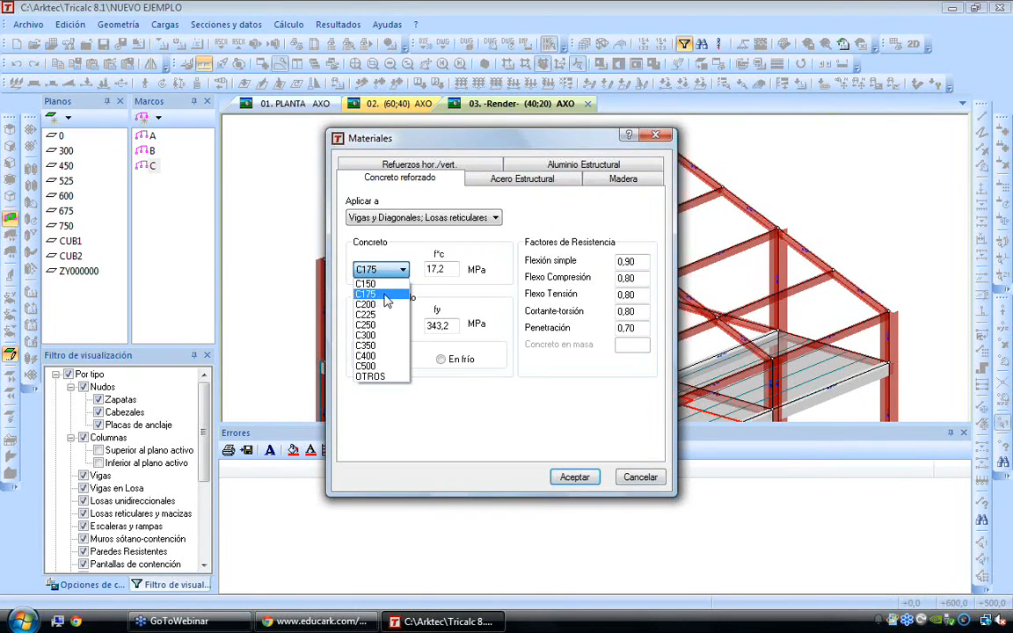
pyautogui.click(387, 296)
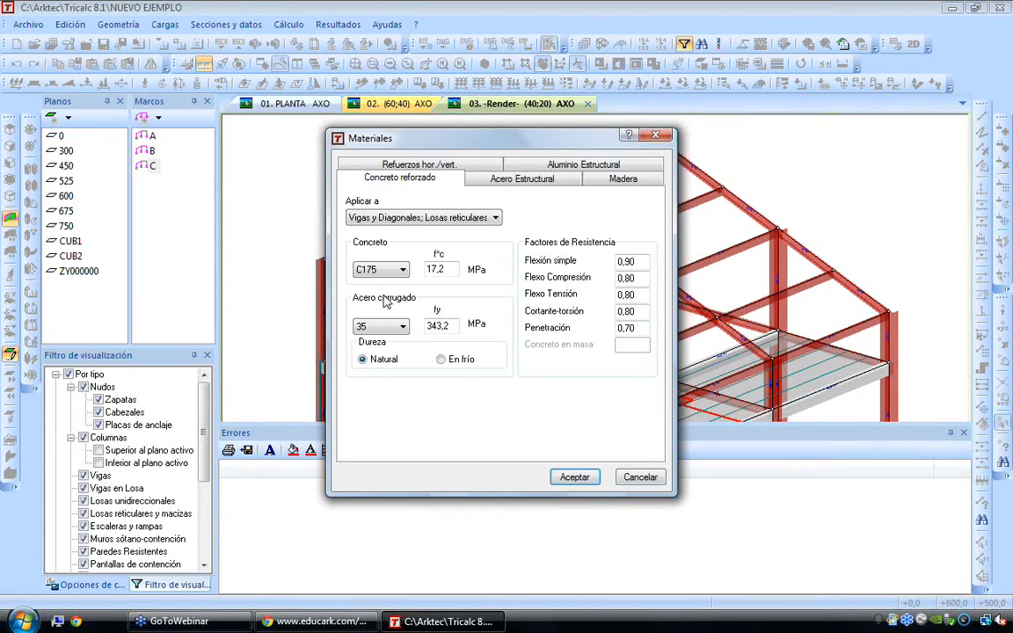
pyautogui.click(379, 326)
pyautogui.click(380, 328)
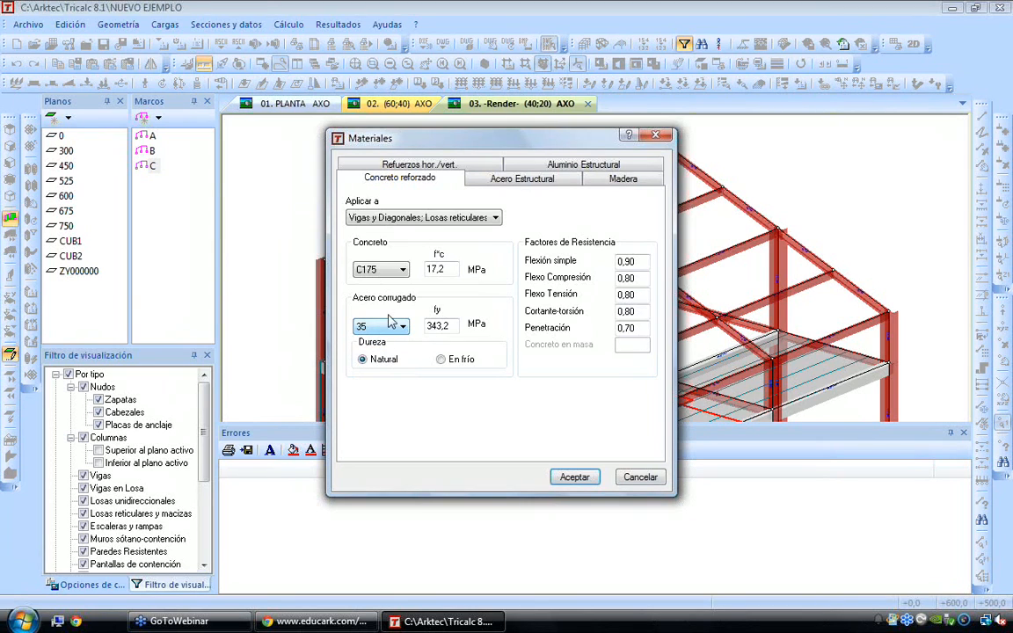
# Review the structural steel types for the members, select A42, and accept the materials
pyautogui.click(519, 179)
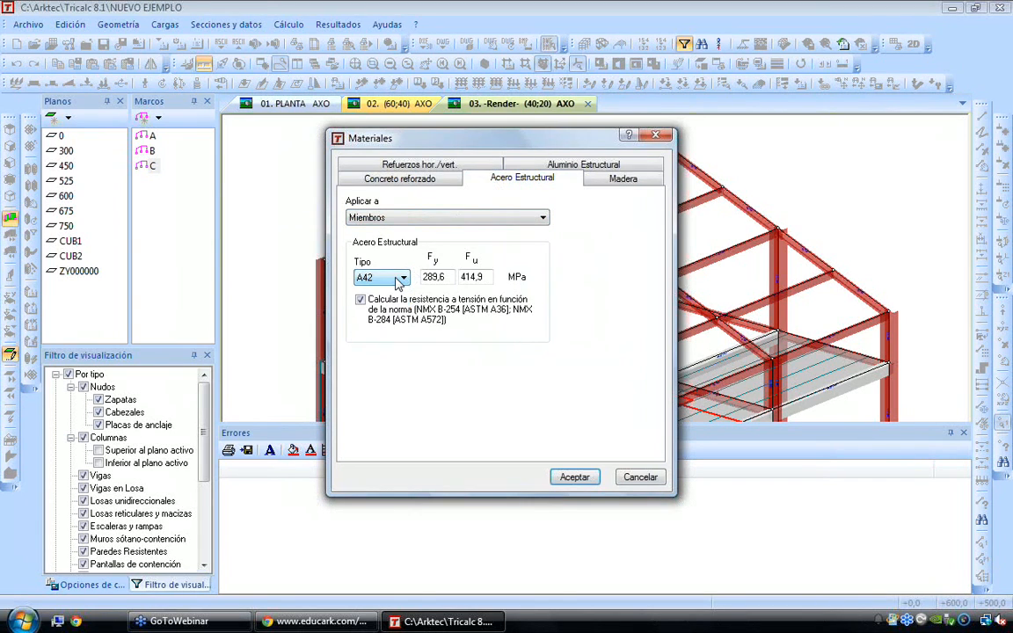
pyautogui.click(400, 278)
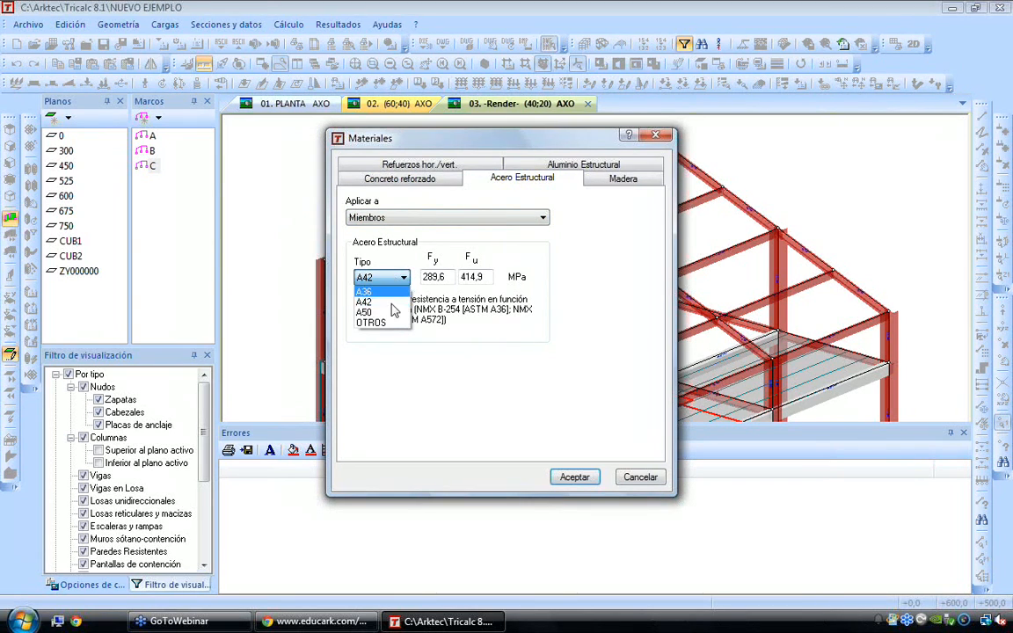
pyautogui.click(384, 324)
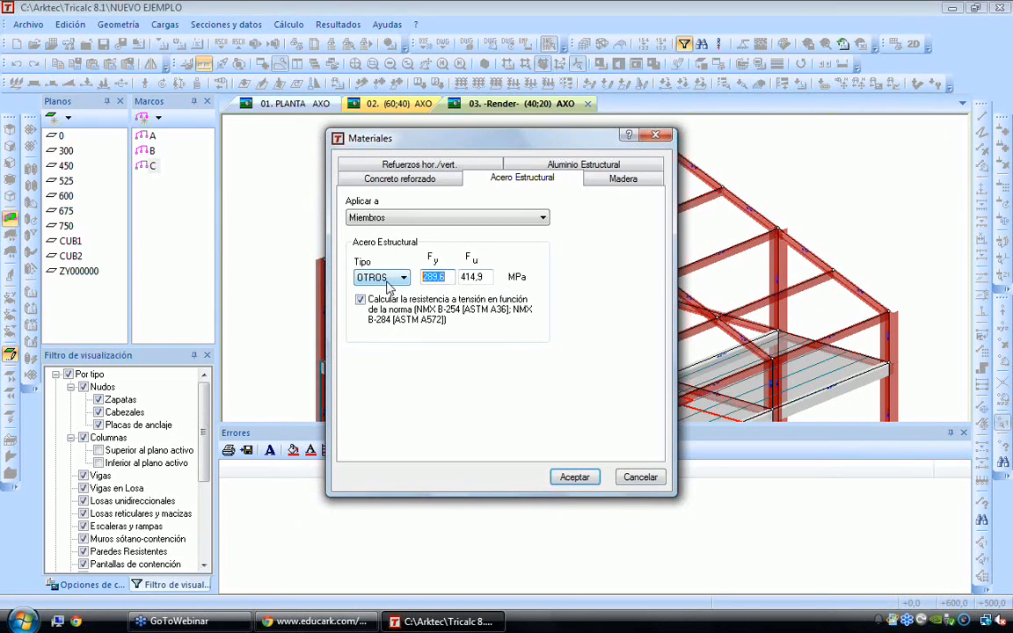
pyautogui.click(376, 279)
pyautogui.click(365, 301)
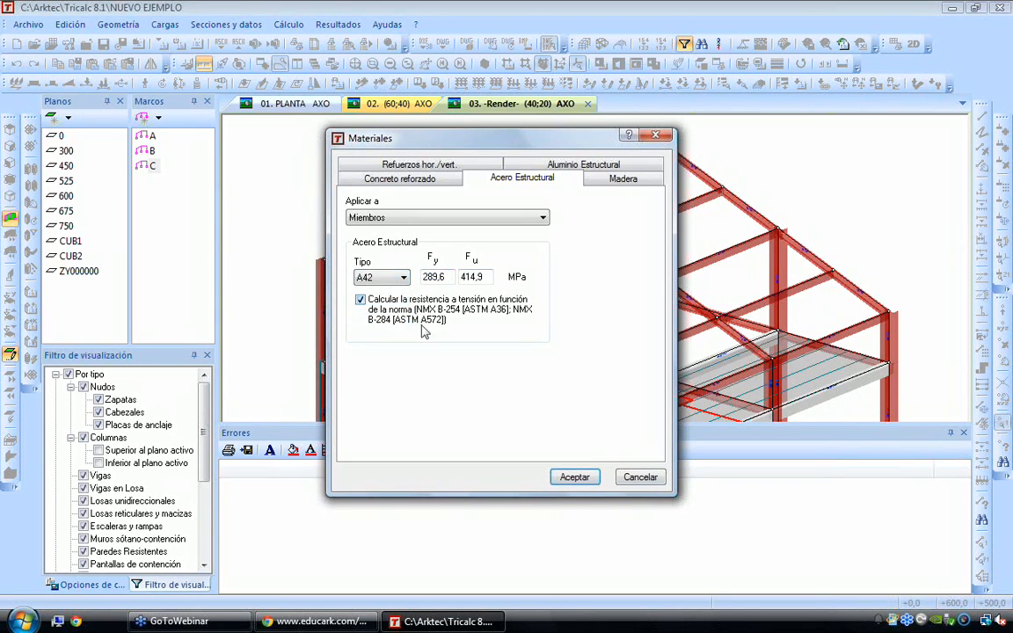
pyautogui.click(573, 477)
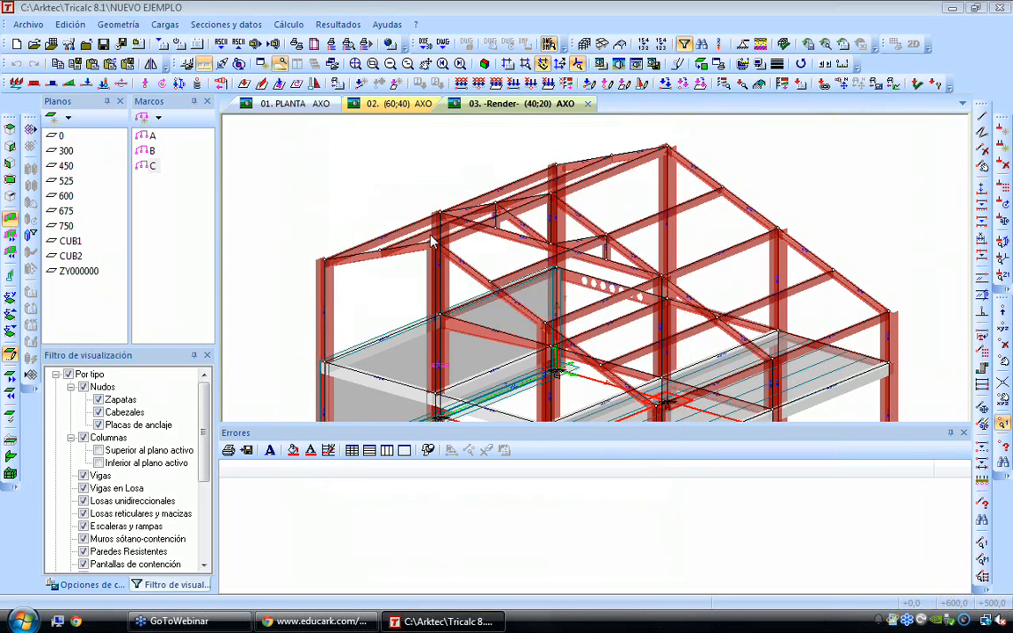
# Run the automatic calculation, re-evaluating one-way slab, wind-panel and load-panel loads, and dismiss its final summary
pyautogui.click(289, 25)
pyautogui.click(334, 375)
pyautogui.press('Return')
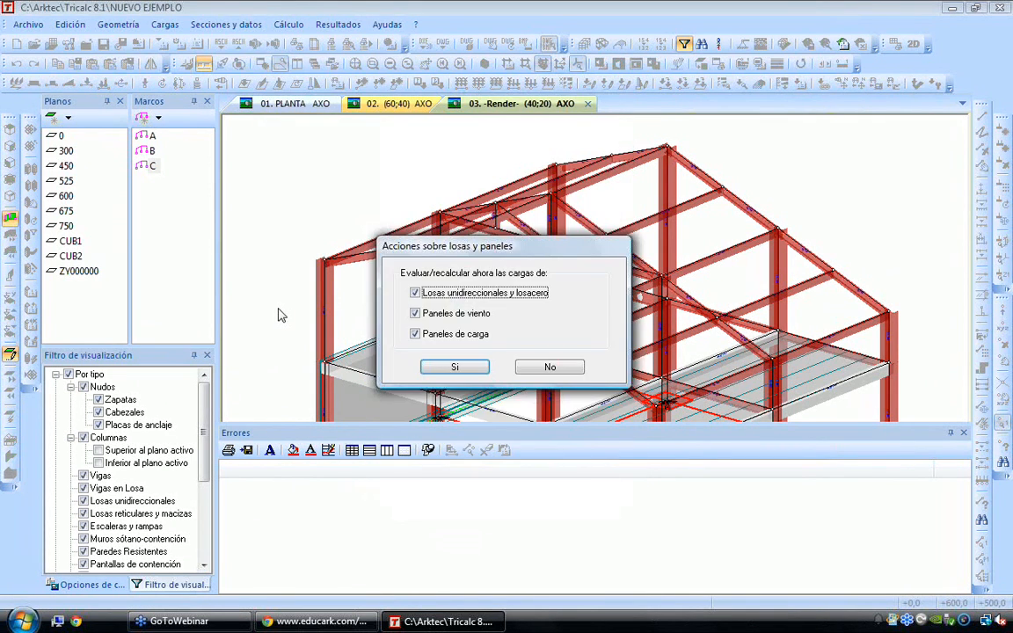
pyautogui.press('Return')
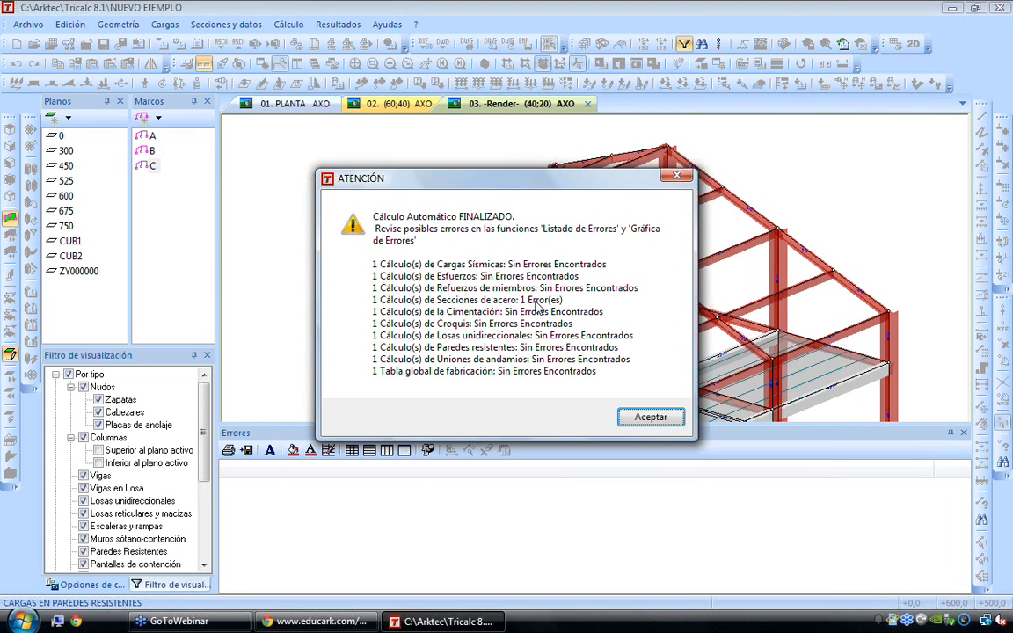
pyautogui.click(649, 417)
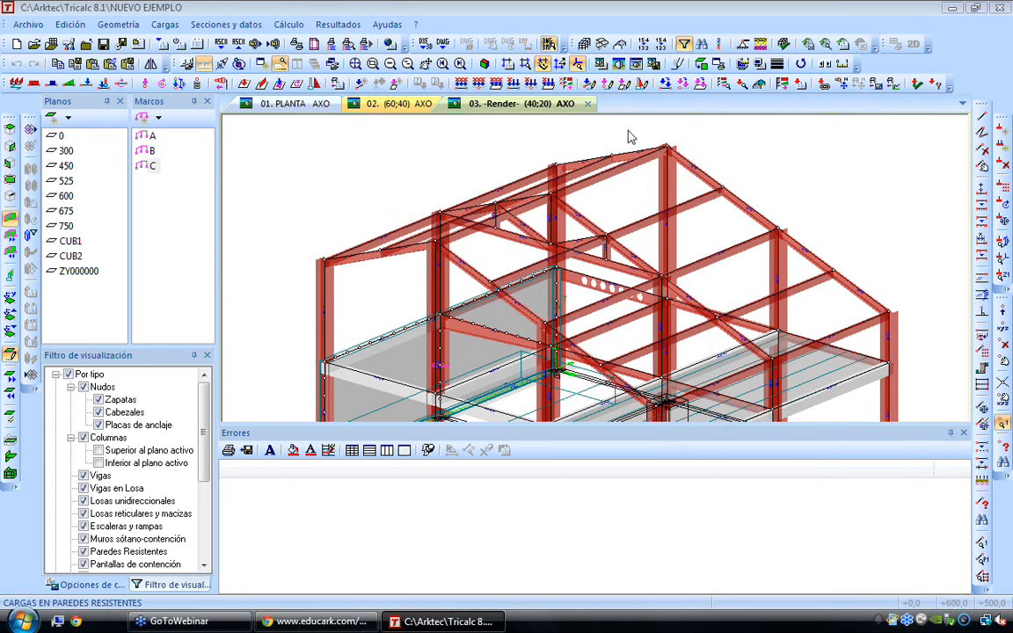
# List the steel section errors and select the entry for beam 34
pyautogui.click(288, 24)
pyautogui.moveTo(413, 109)
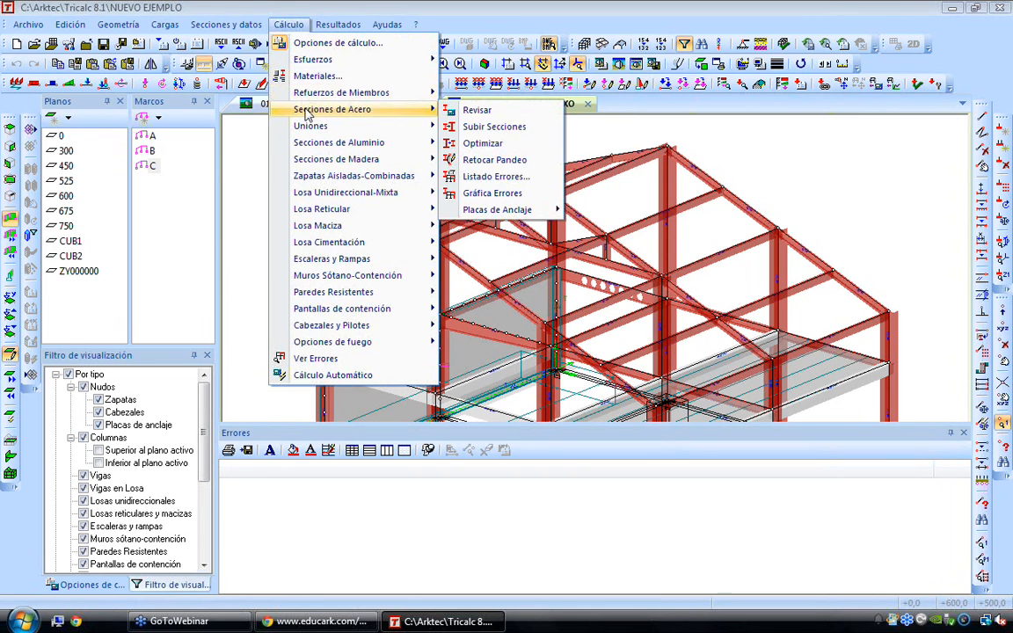
pyautogui.click(465, 175)
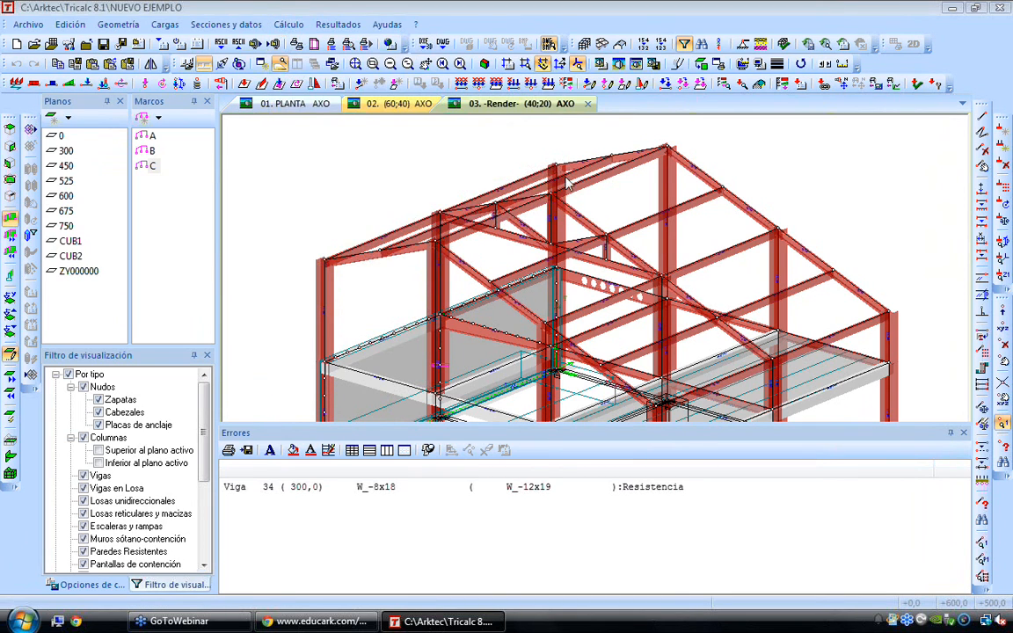
pyautogui.click(519, 487)
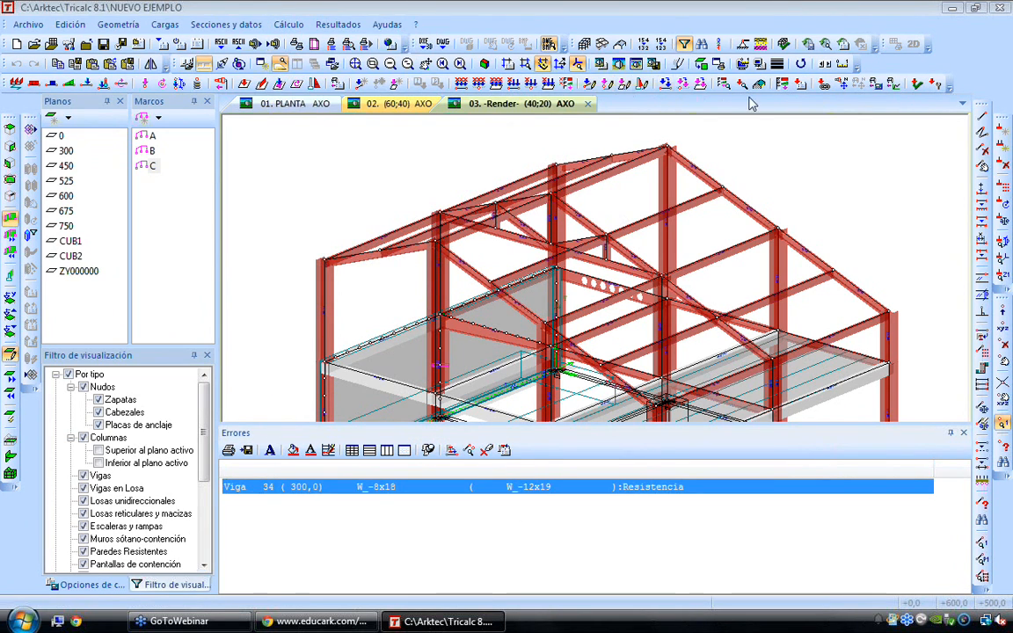
# Display the hall as a wireframe and rotate it to a low, nearly frontal view of the whole structure
pyautogui.click(636, 63)
pyautogui.click(621, 239)
pyautogui.hotkey('ctrl', 'Right')
pyautogui.hotkey('ctrl', 'Right')
pyautogui.hotkey('ctrl', 'Right')
pyautogui.hotkey('ctrl', 'Right')
pyautogui.hotkey('ctrl', 'Right')
pyautogui.hotkey('ctrl', 'Right')
pyautogui.hotkey('ctrl', 'Right')
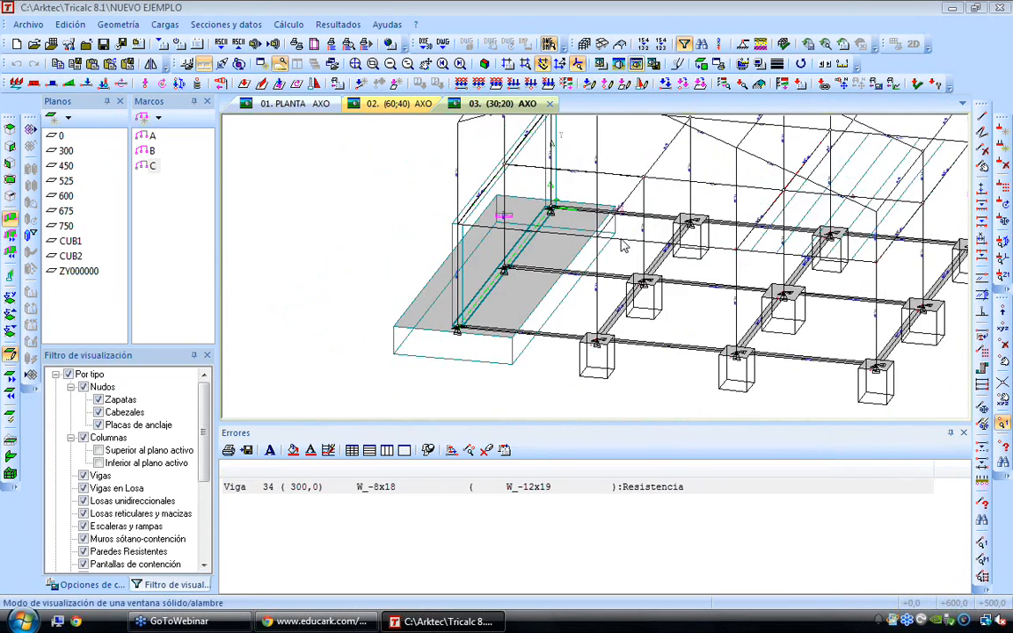
pyautogui.hotkey('ctrl', 'Up')
pyautogui.hotkey('ctrl', 'Up')
pyautogui.scroll(-3, 622, 247)
pyautogui.scroll(2, 646, 158)
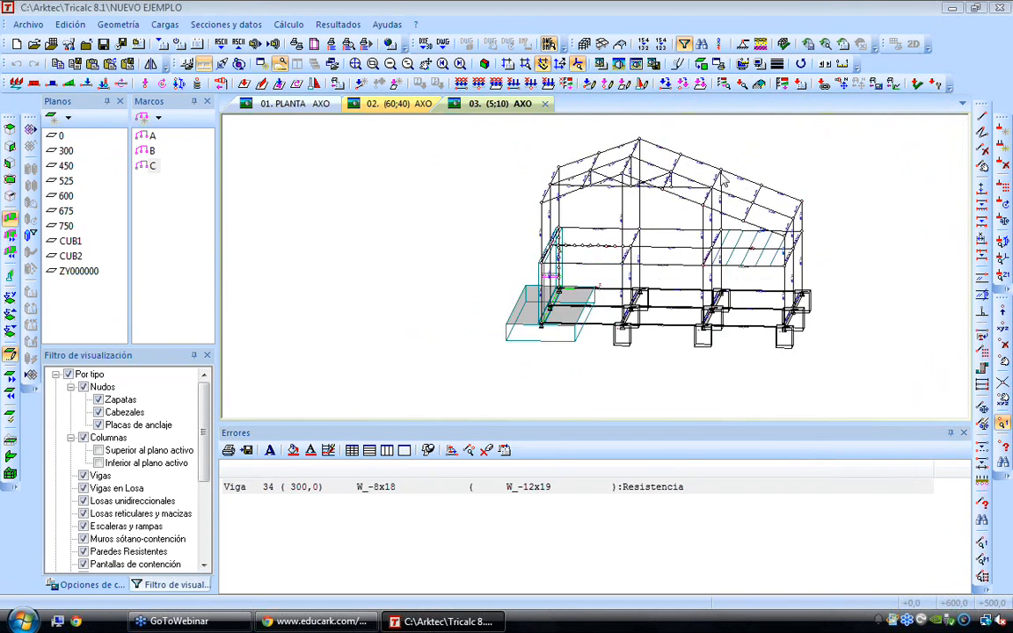
# Locate the beam of the listed resistance error by highlighting it in the model, and inspect it up close
pyautogui.click(378, 492)
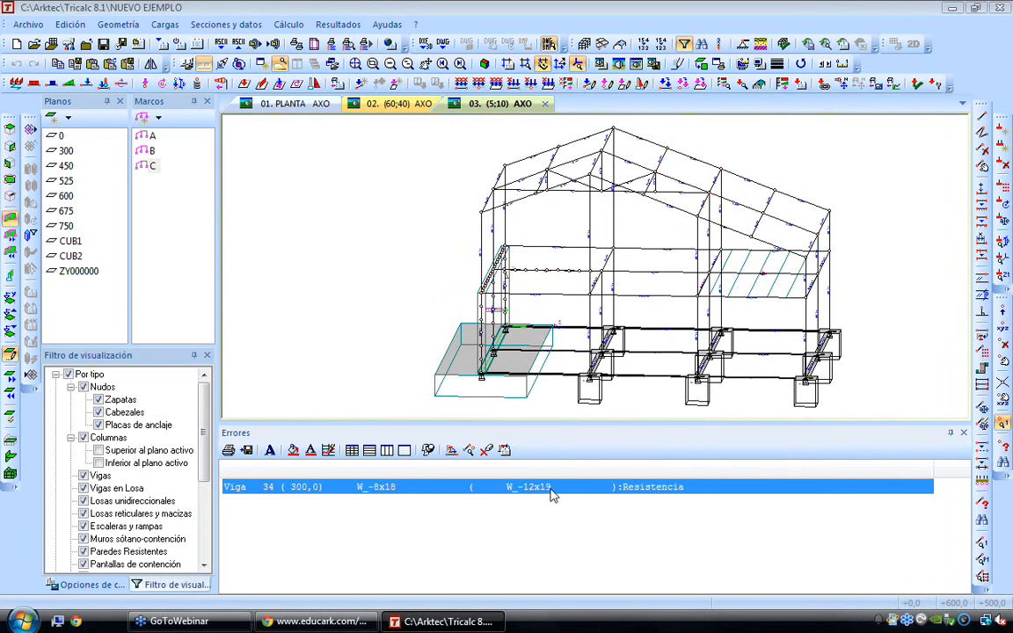
pyautogui.click(467, 451)
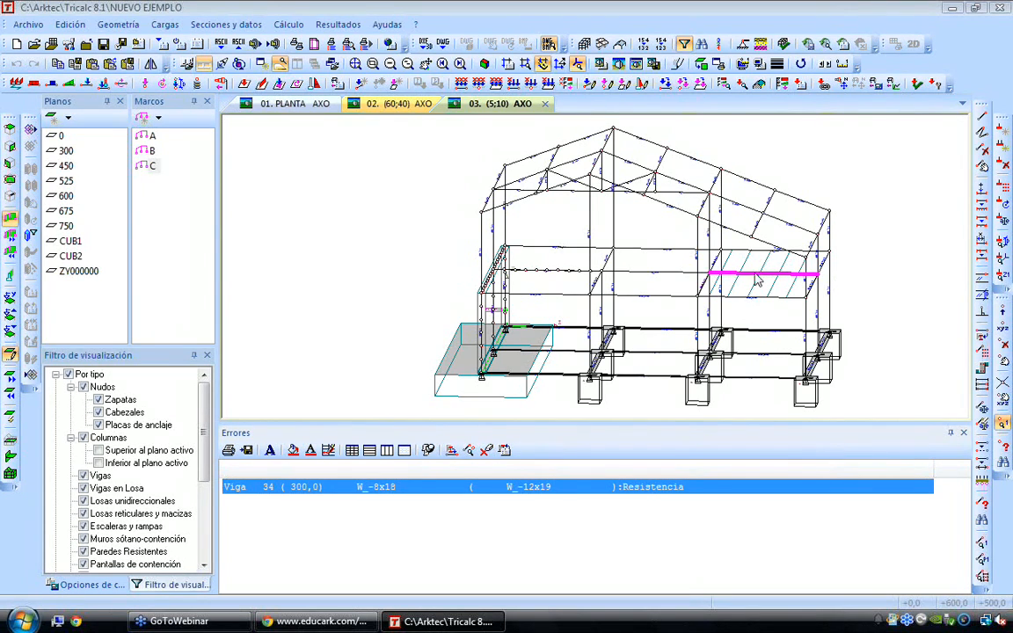
pyautogui.scroll(3, 777, 277)
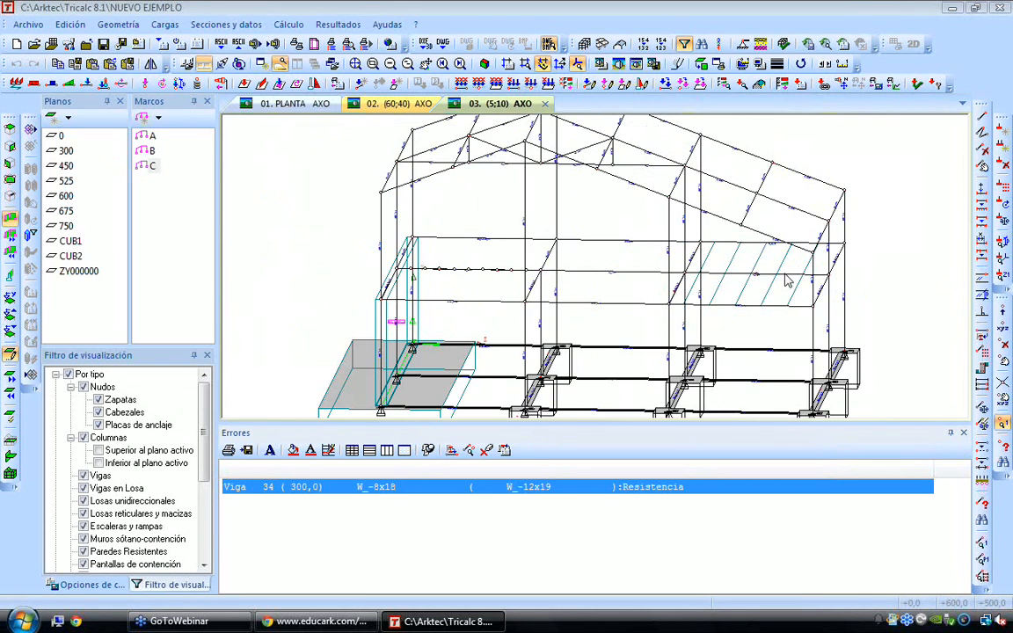
pyautogui.scroll(-3, 786, 280)
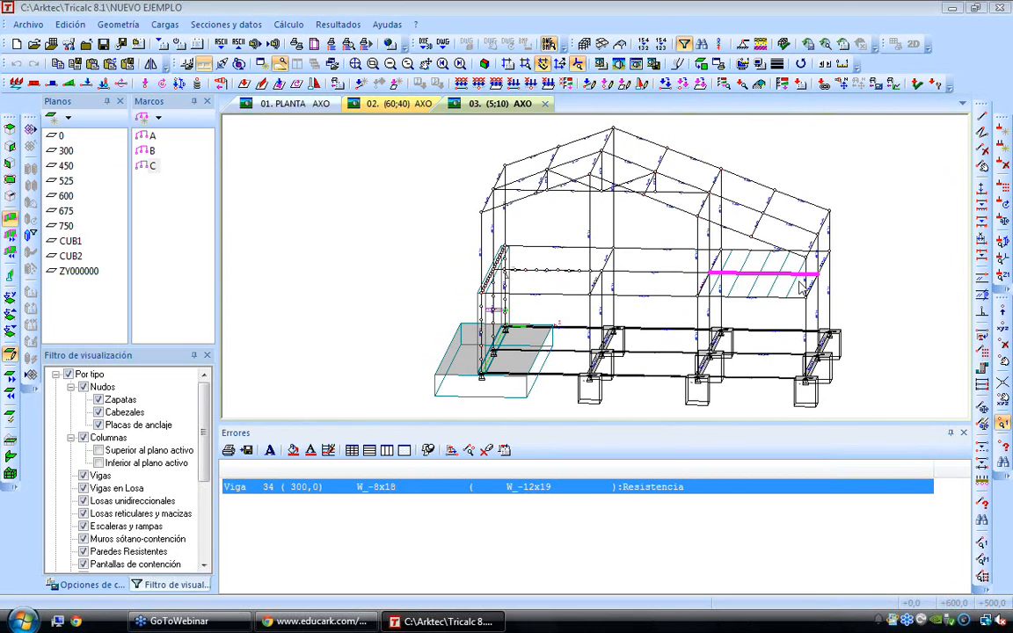
pyautogui.click(631, 504)
pyautogui.scroll(-3, 429, 233)
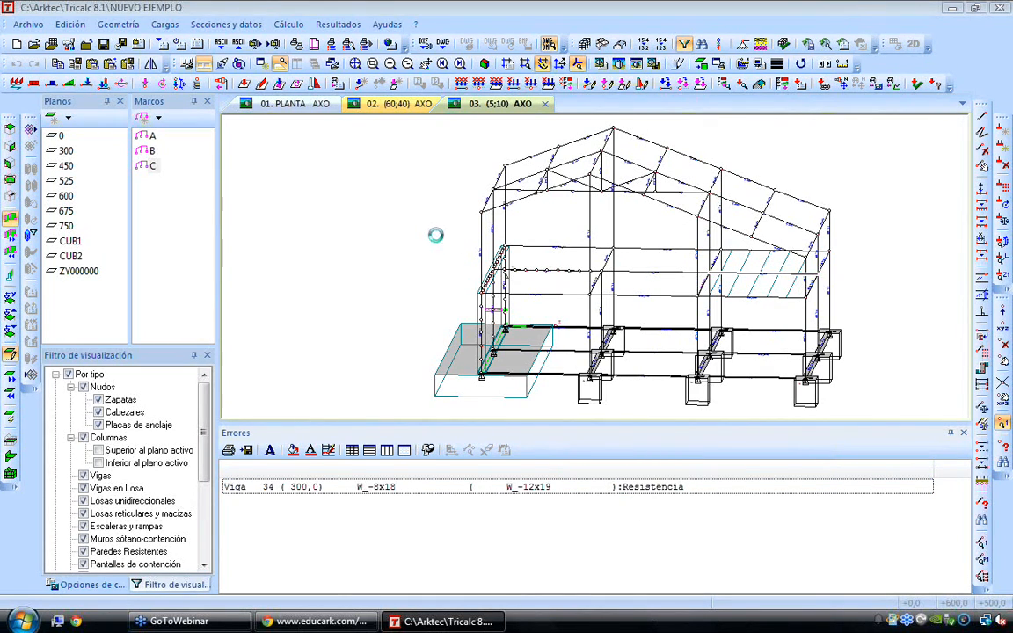
pyautogui.click(289, 25)
pyautogui.moveTo(290, 107)
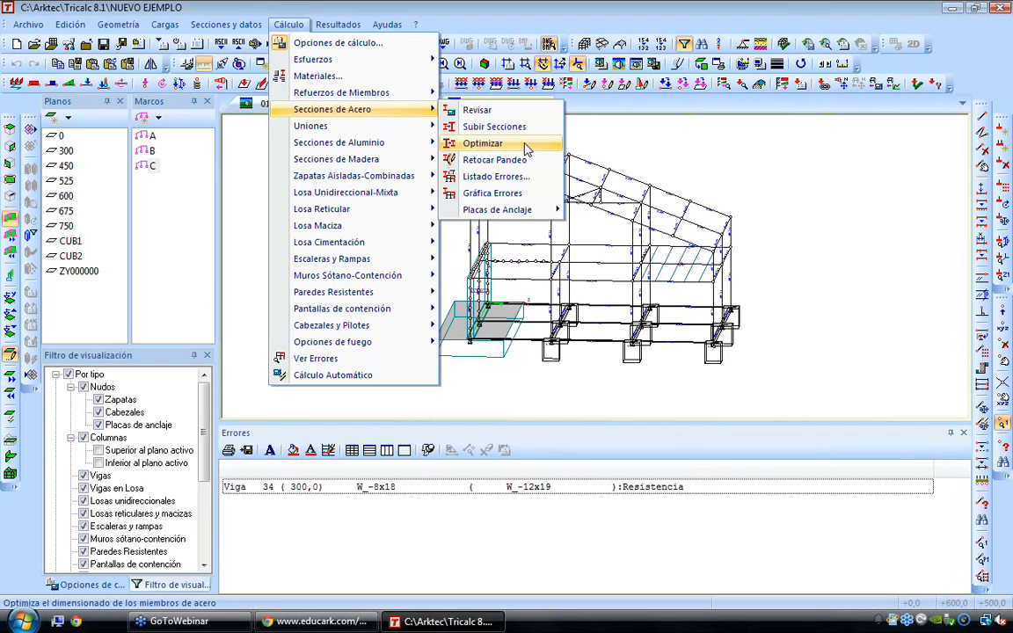
pyautogui.click(741, 334)
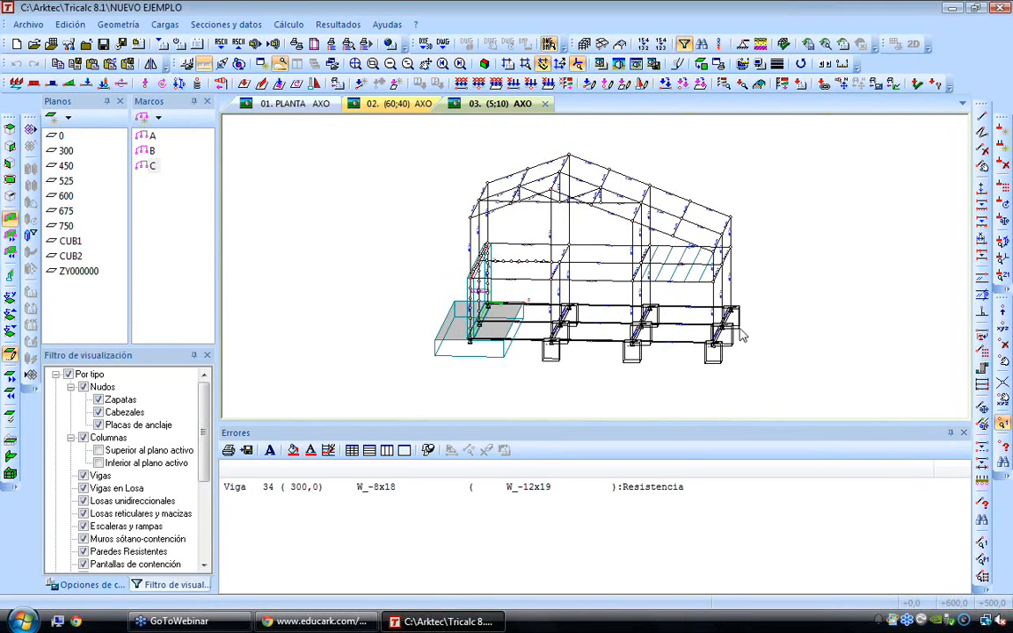
# Request a steel check report by members in the complete format per condition
pyautogui.click(336, 25)
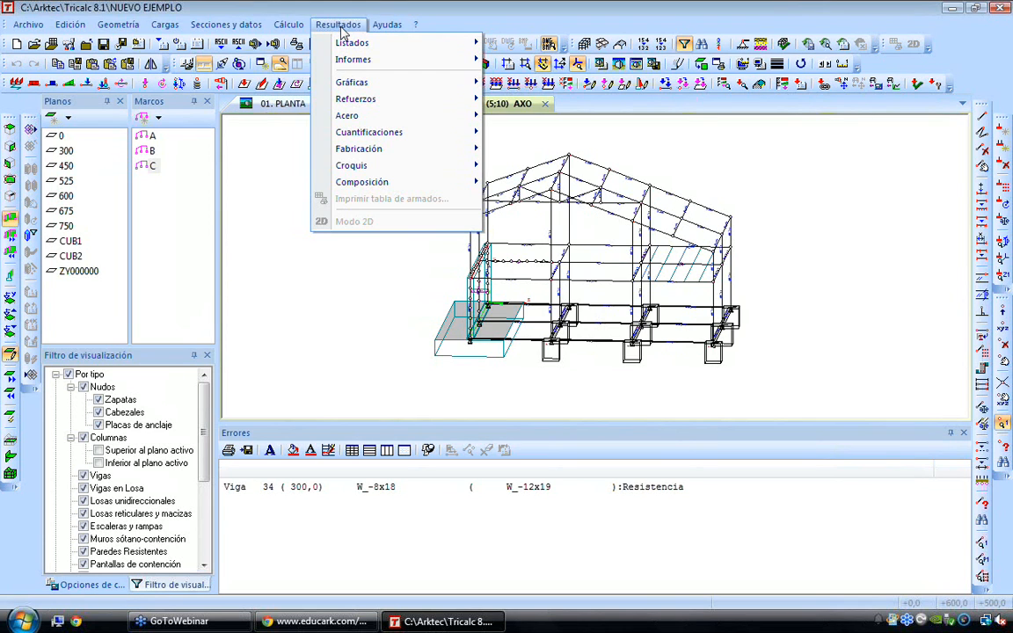
pyautogui.moveTo(355, 61)
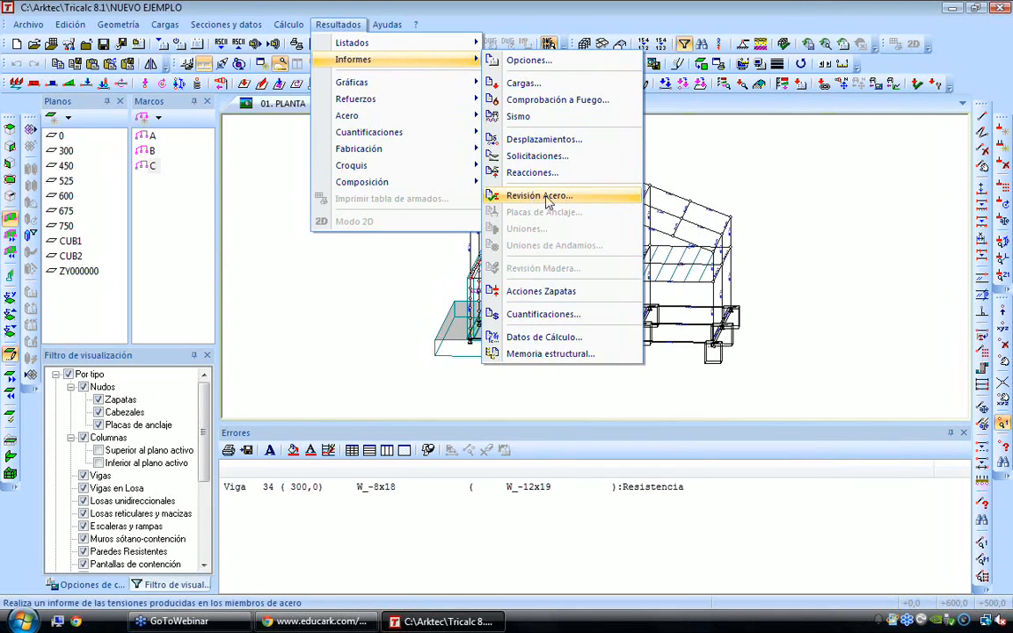
pyautogui.click(580, 202)
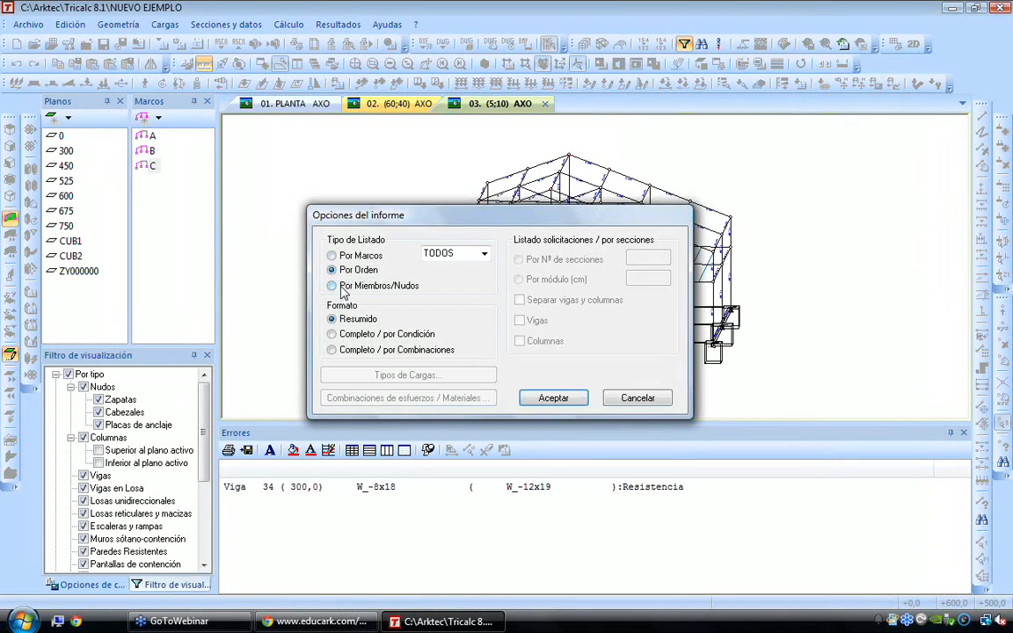
pyautogui.click(331, 334)
pyautogui.click(551, 400)
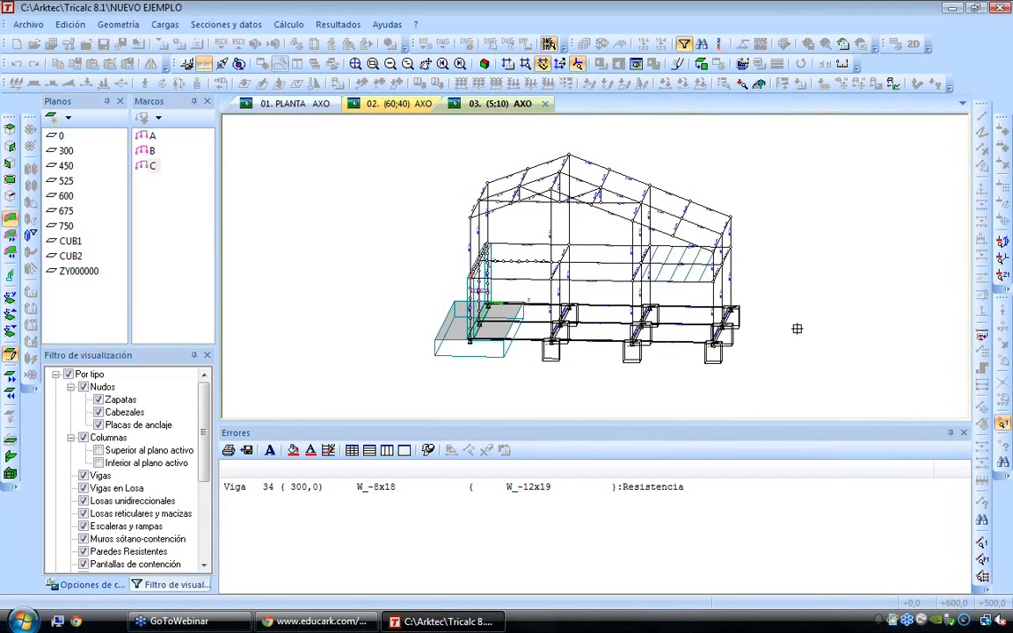
# Select the three parallel beams of the hatched slab bay and generate their steel check report in Word
pyautogui.scroll(3, 809, 281)
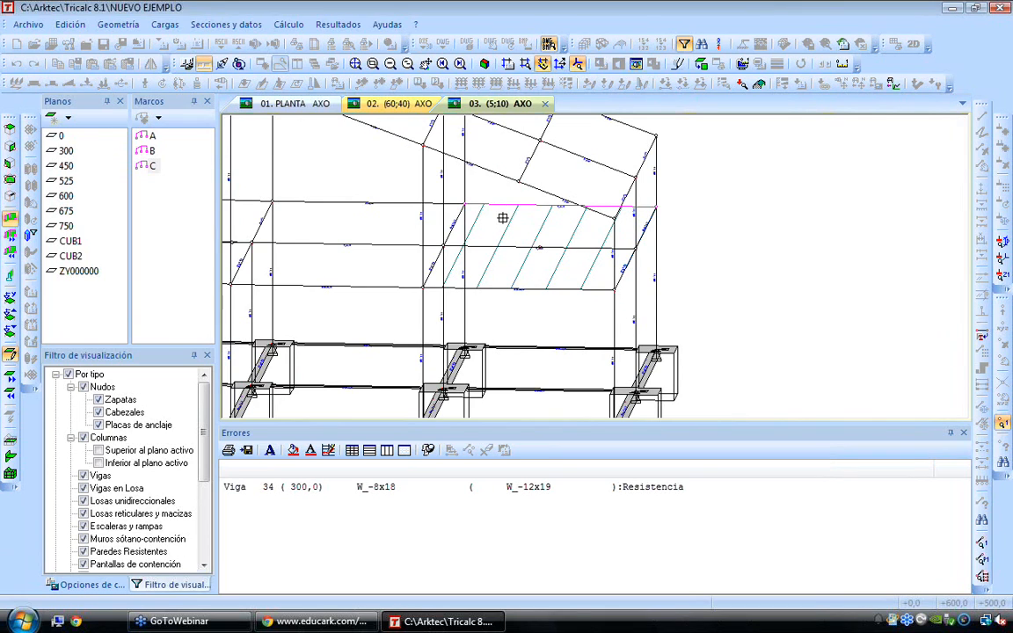
pyautogui.click(498, 245)
pyautogui.click(509, 289)
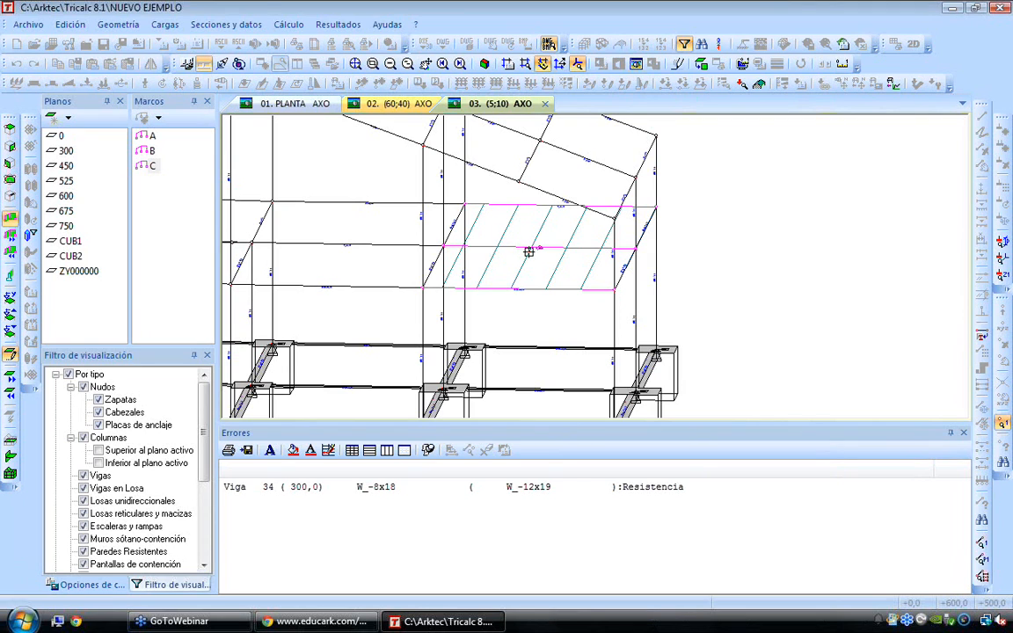
pyautogui.rightClick(720, 276)
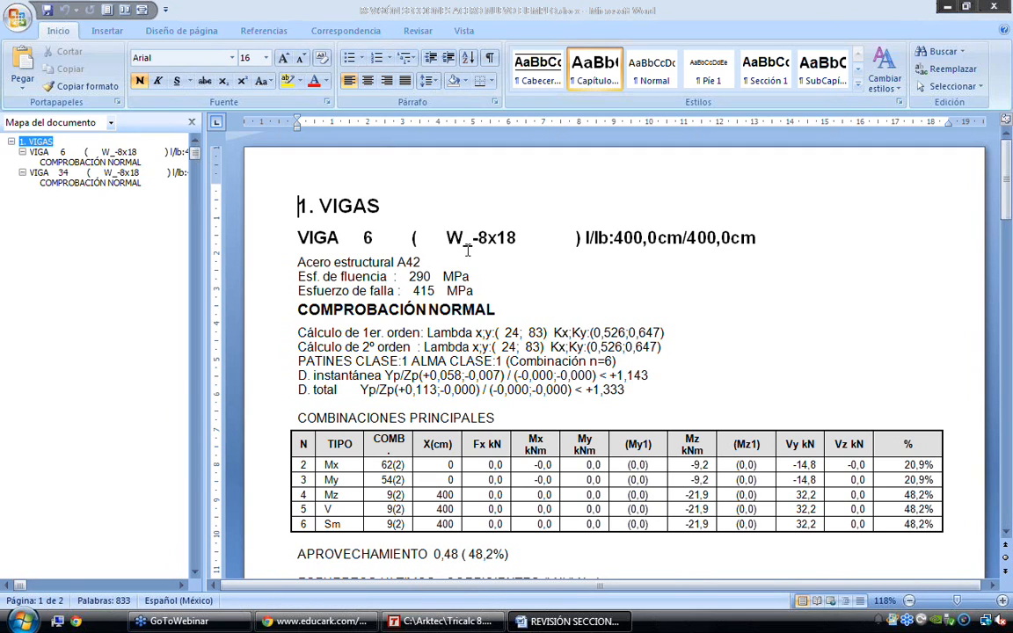
# Examine the section and the steel yield and failure stresses reported for beam 6
pyautogui.moveTo(299, 237); pyautogui.dragTo(557, 241)
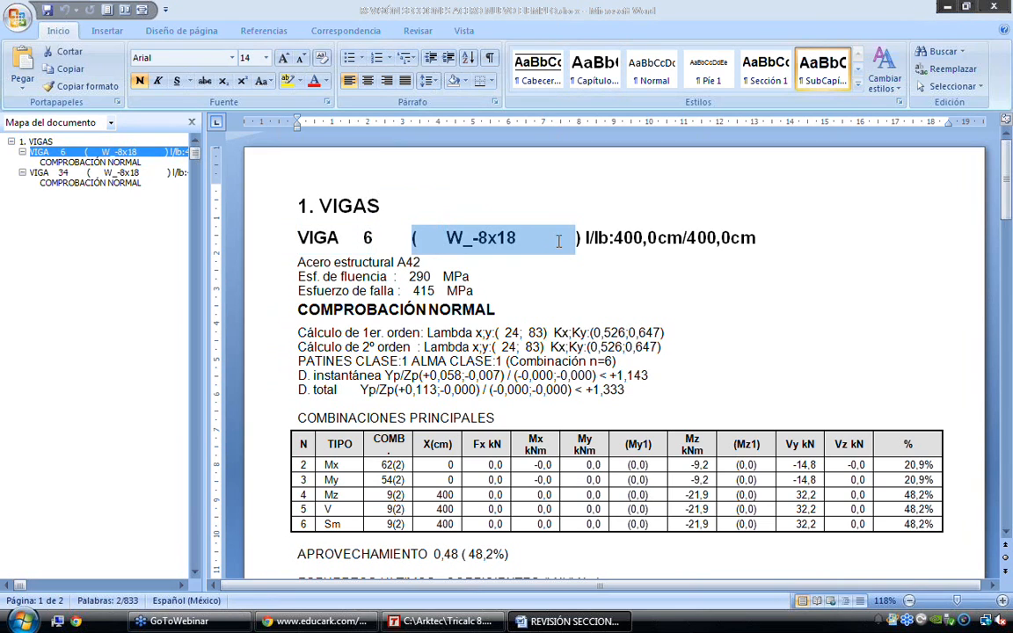
pyautogui.click(587, 237)
pyautogui.moveTo(270, 277); pyautogui.dragTo(271, 299)
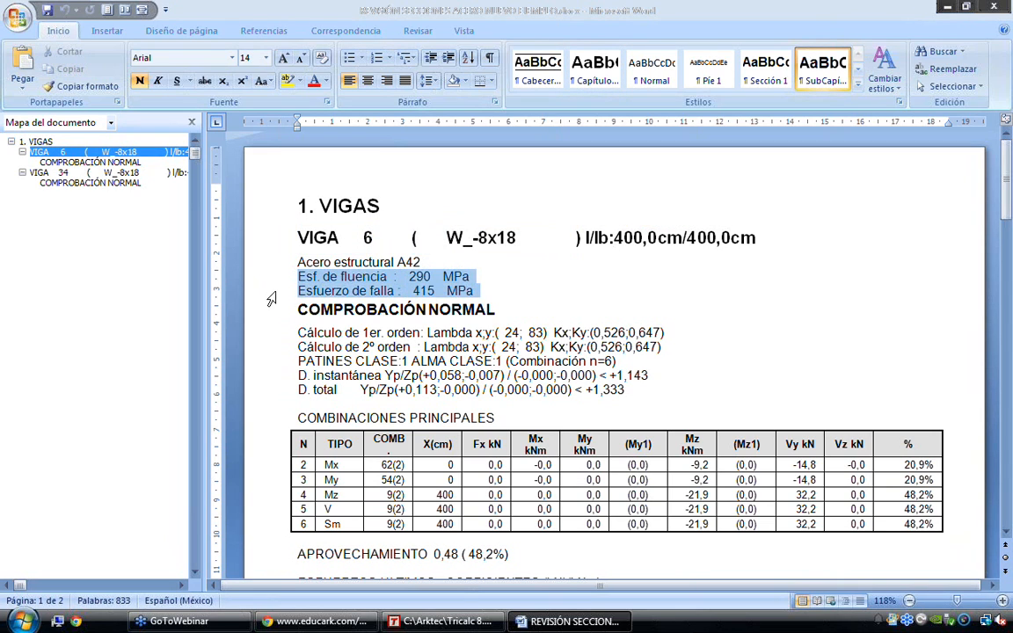
# Examine beam 6's first- and second-order slenderness values, K factors, and flange and web class
pyautogui.click(272, 338)
pyautogui.moveTo(272, 338); pyautogui.dragTo(271, 350)
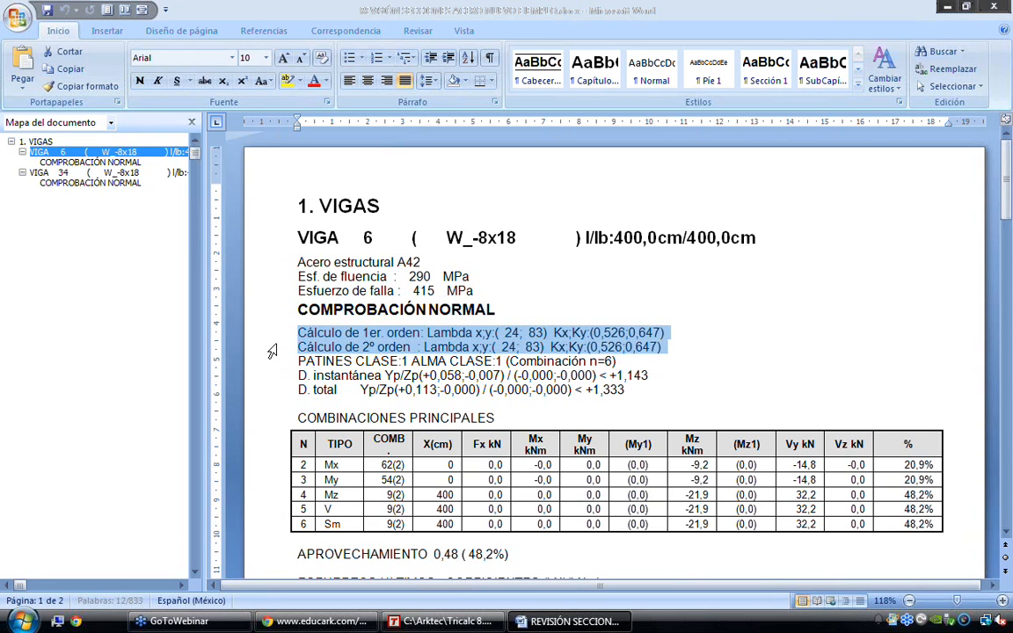
pyautogui.click(514, 332)
pyautogui.doubleClick(510, 332)
pyautogui.doubleClick(536, 332)
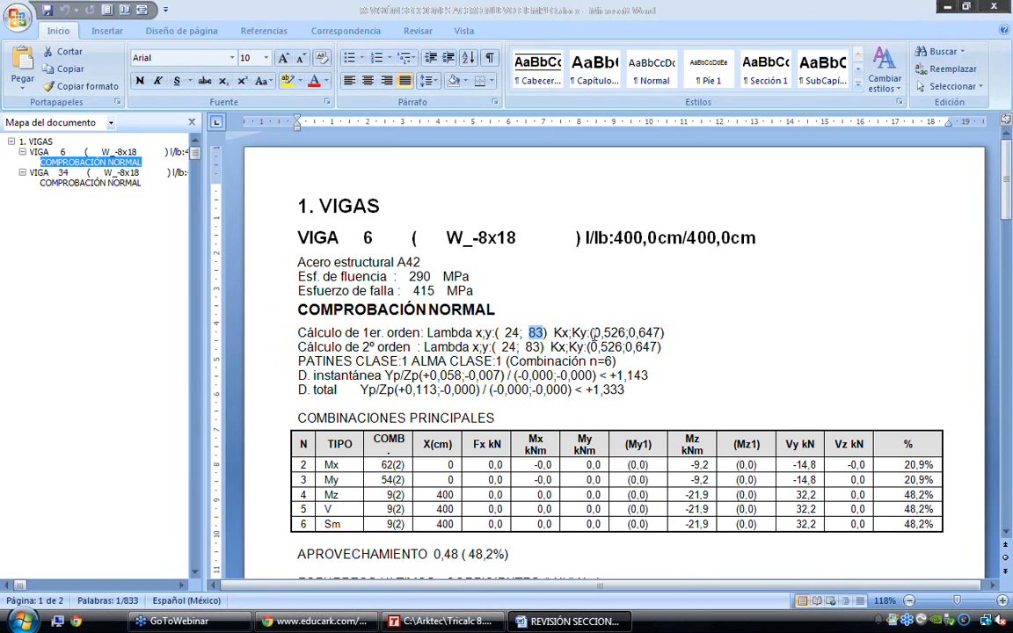
pyautogui.moveTo(554, 332); pyautogui.dragTo(673, 331)
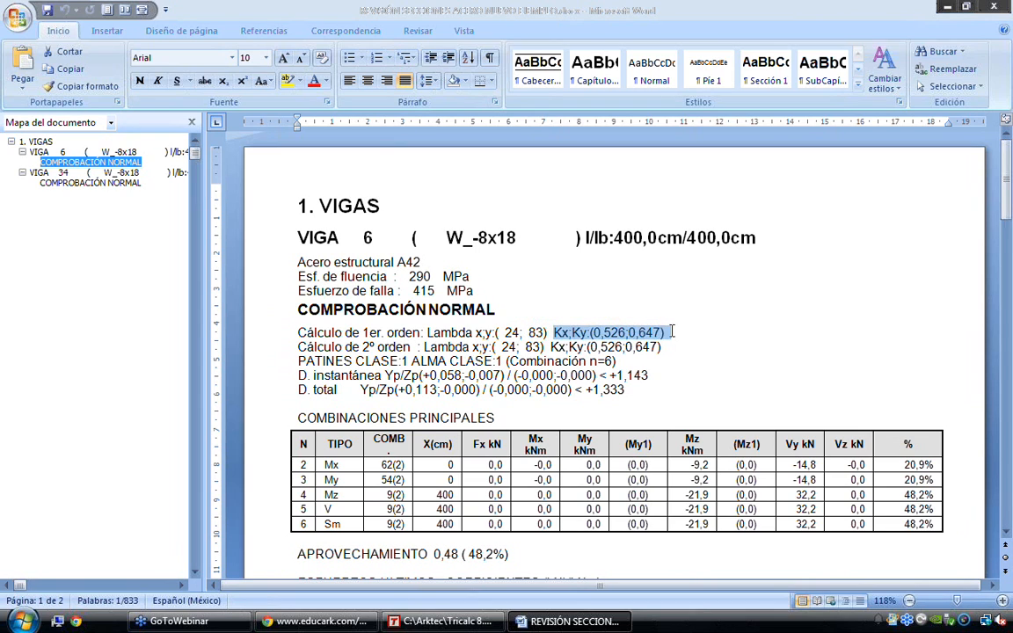
pyautogui.click(650, 348)
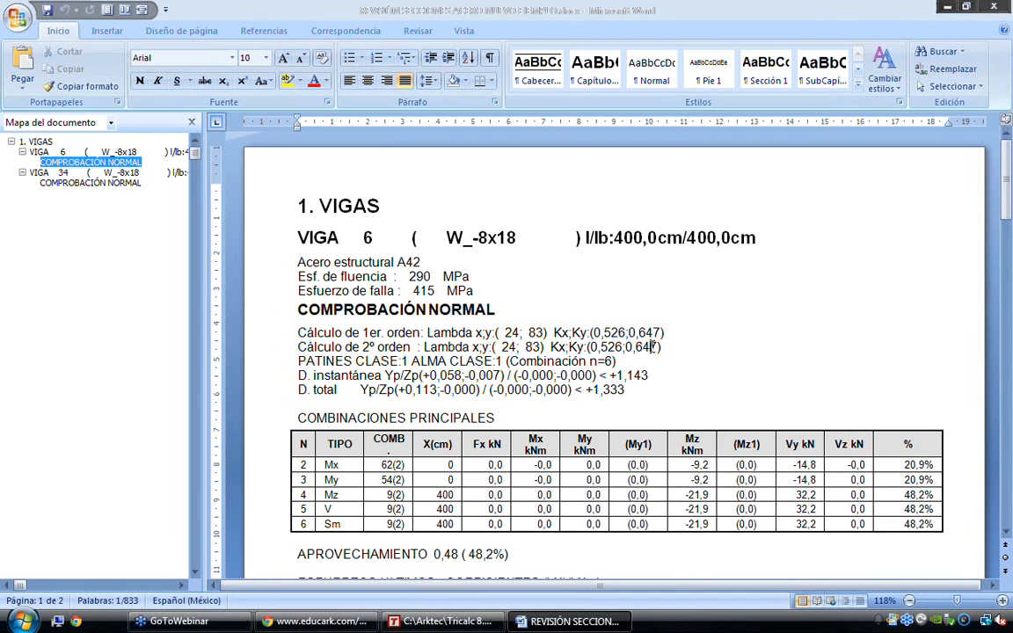
pyautogui.scroll(-1, 652, 347)
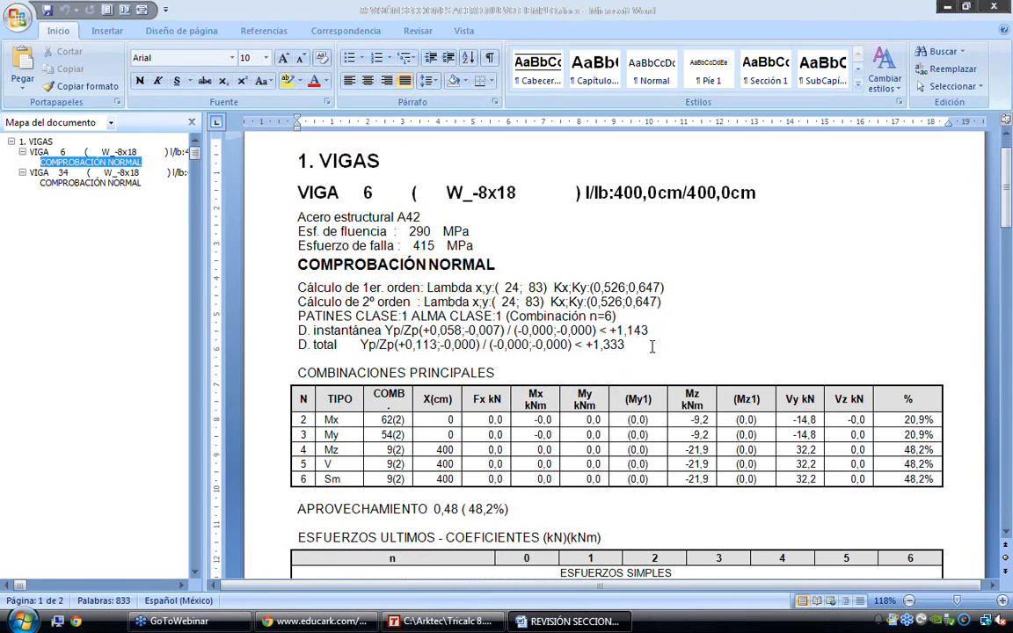
pyautogui.click(272, 317)
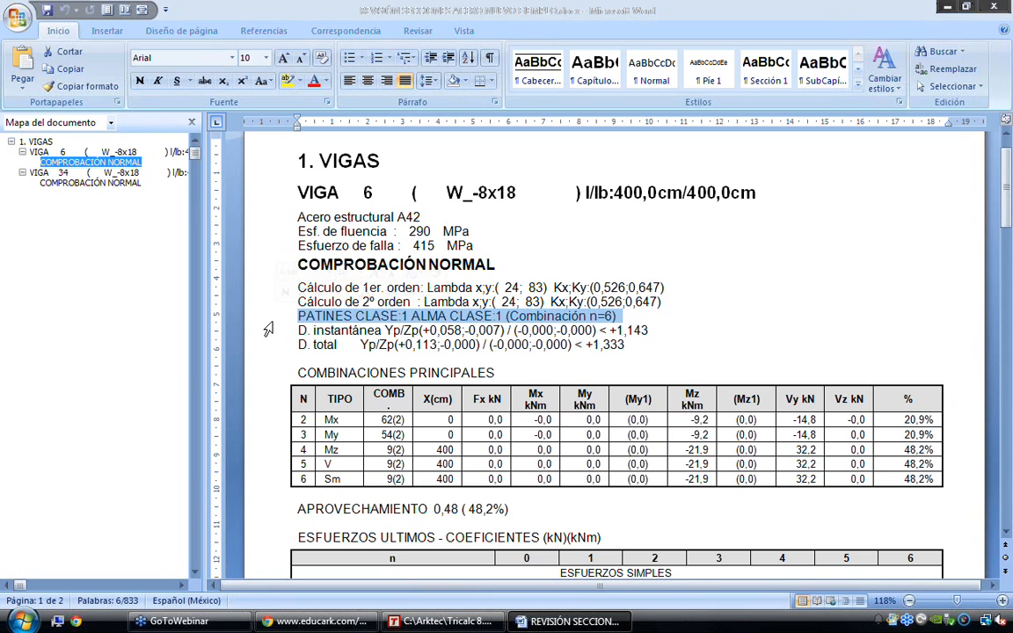
# Examine beam 6's instantaneous and total deflection checks in the steel report
pyautogui.click(269, 330)
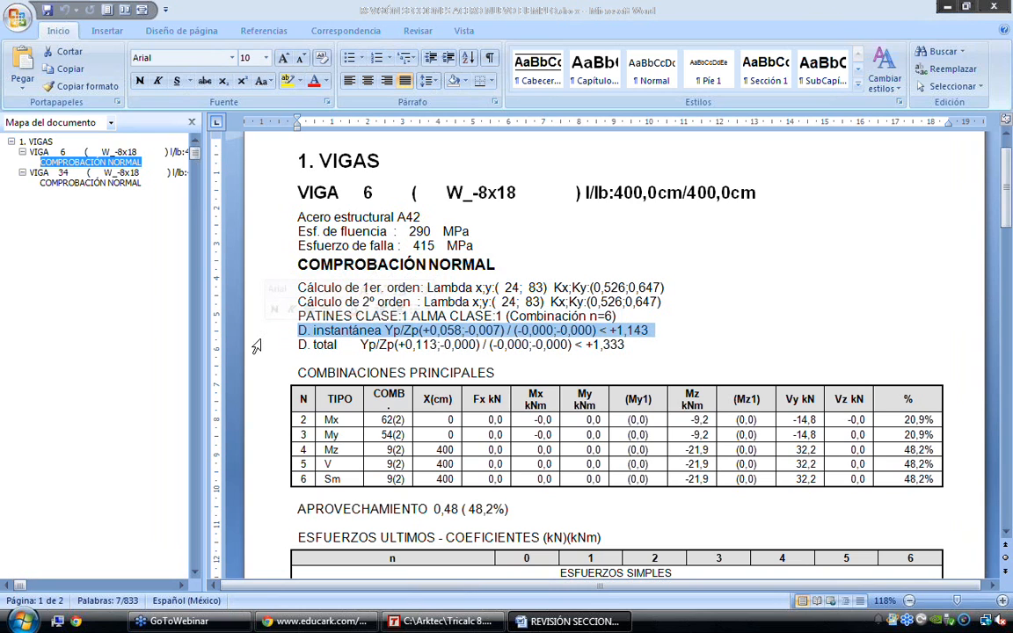
pyautogui.click(260, 344)
pyautogui.scroll(-1, 269, 378)
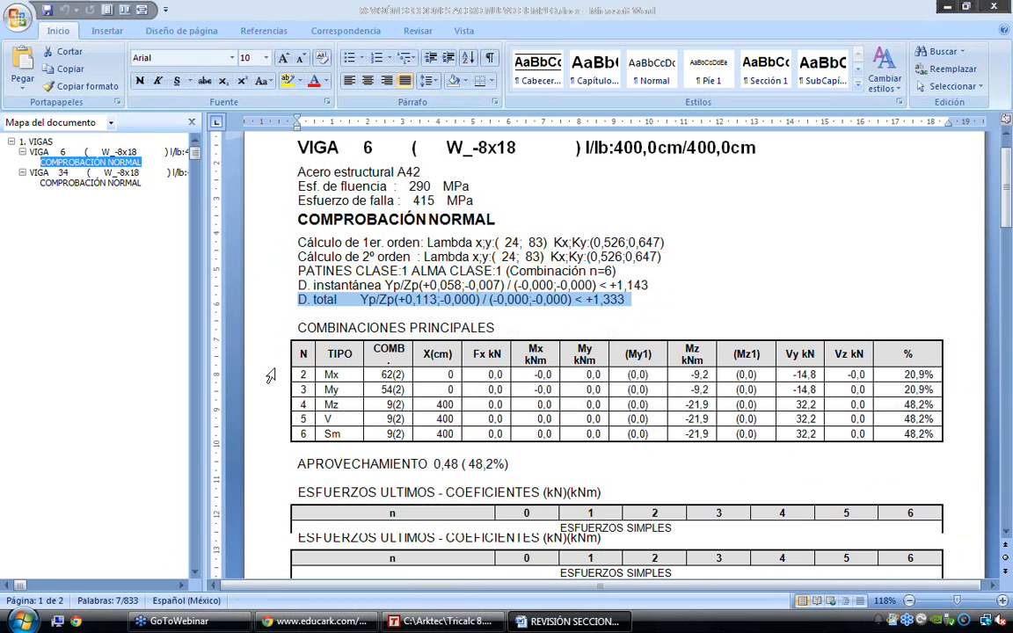
pyautogui.scroll(-1, 271, 376)
# Examine the Mx, My, Mz and V rows of beam 6's main combinations table
pyautogui.click(255, 330)
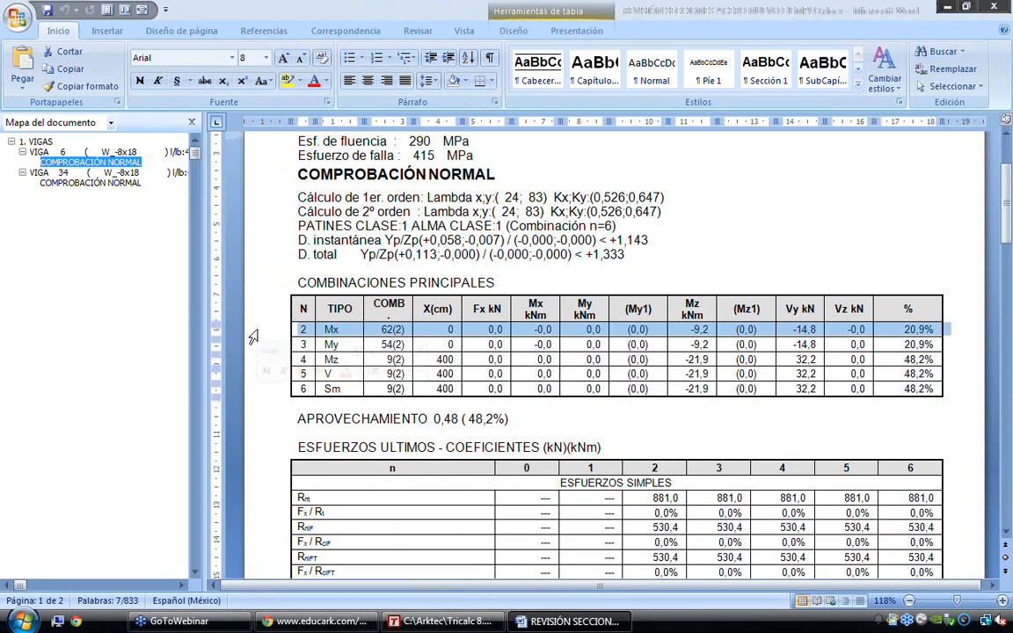
pyautogui.click(254, 345)
pyautogui.click(251, 360)
pyautogui.click(251, 373)
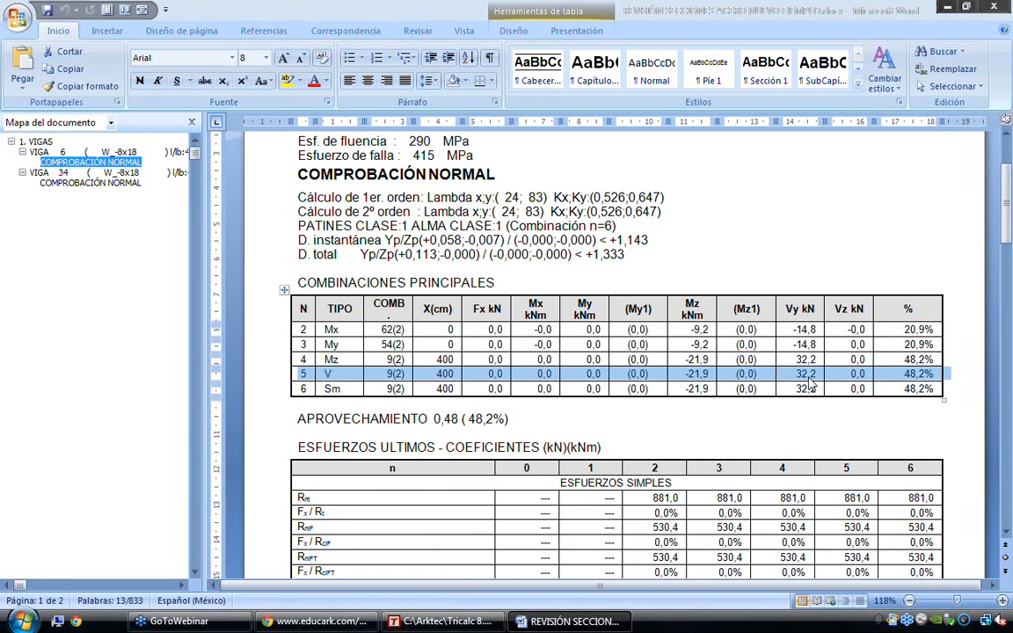
# Examine beam 6's ultimate force coefficients for simple forces and for the combined forces N+F, V+F and N+F+V+T
pyautogui.scroll(-2, 809, 387)
pyautogui.scroll(-1, 861, 334)
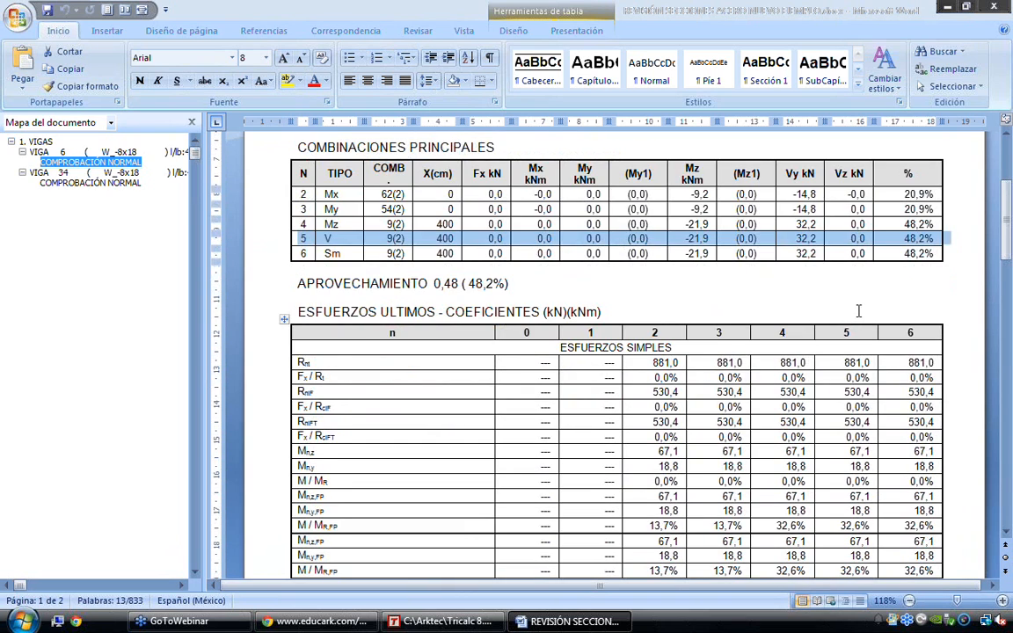
pyautogui.scroll(-2, 858, 311)
pyautogui.moveTo(307, 287); pyautogui.dragTo(320, 332)
pyautogui.click(666, 332)
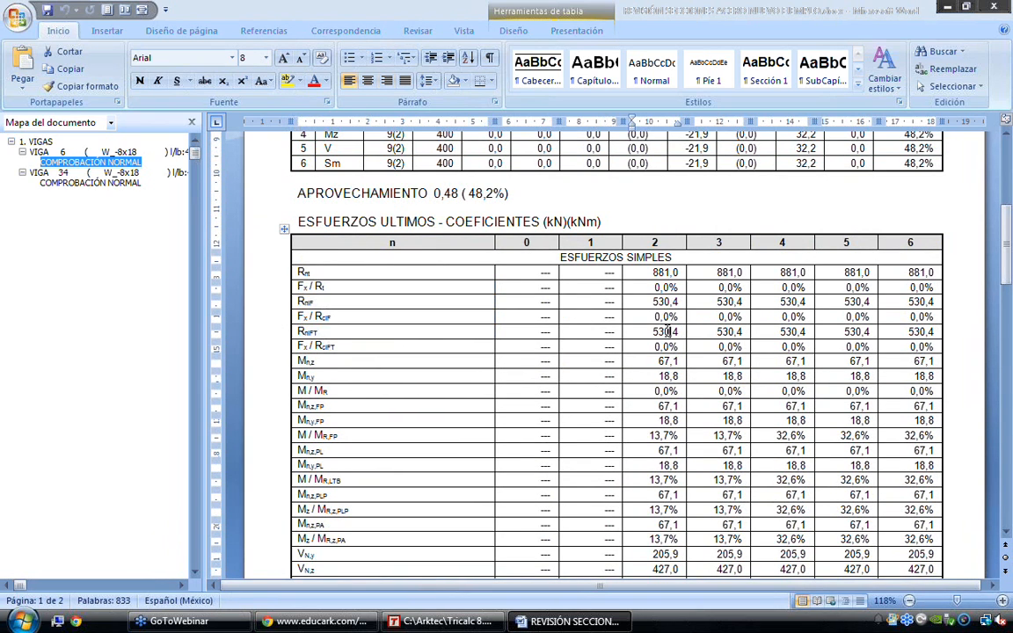
pyautogui.scroll(-1, 667, 332)
pyautogui.scroll(-2, 667, 331)
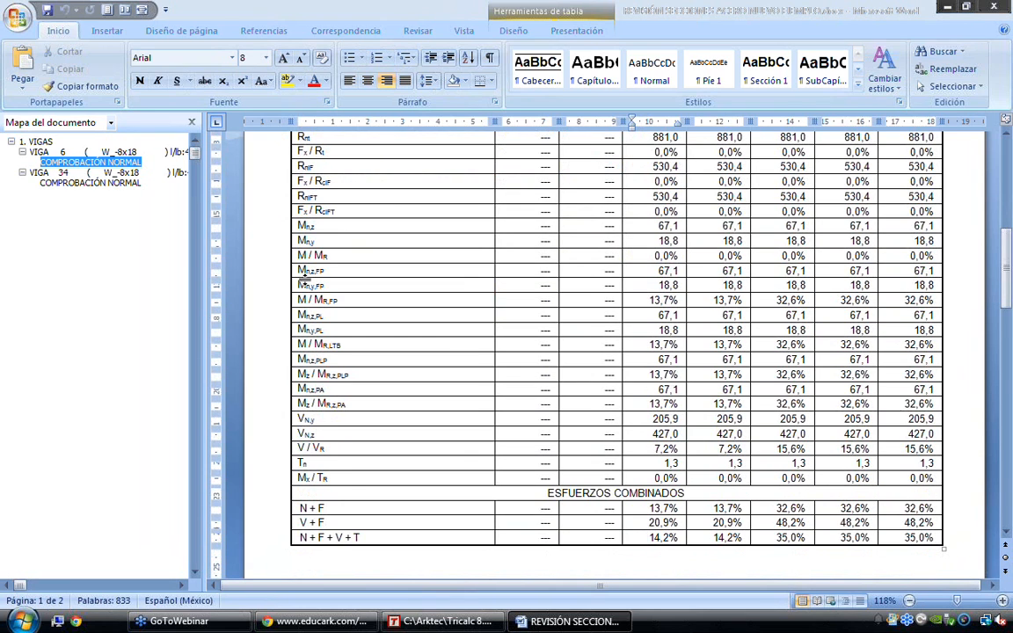
pyautogui.scroll(1, 365, 361)
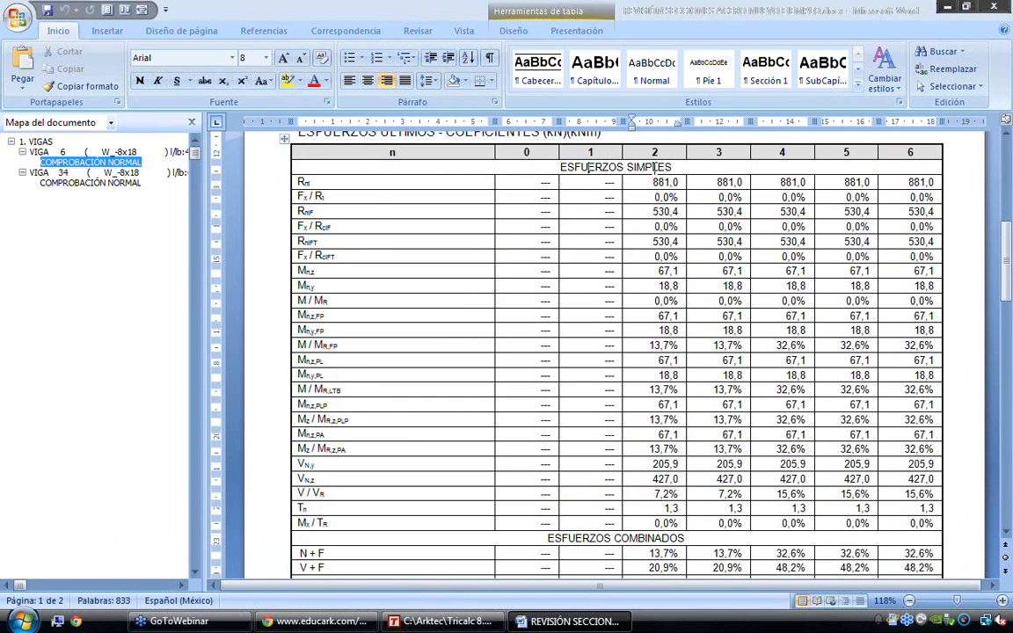
pyautogui.scroll(1, 723, 172)
pyautogui.scroll(-4, 665, 290)
pyautogui.moveTo(567, 402); pyautogui.dragTo(684, 403)
pyautogui.moveTo(300, 447); pyautogui.dragTo(361, 447)
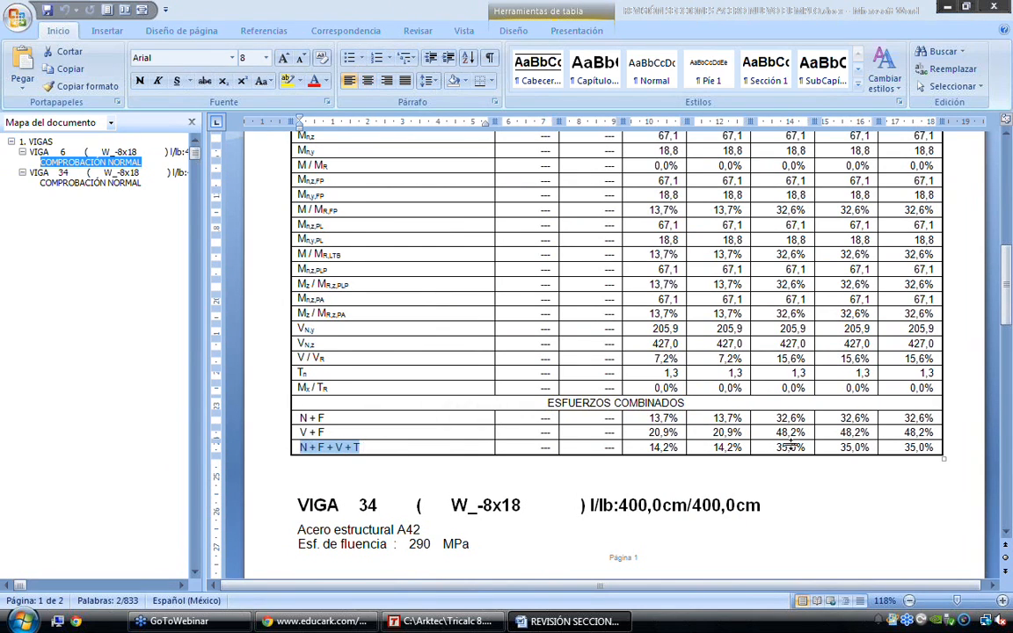
# Examine beam 34's utilisation, compliance result, main combinations and combined force coefficients
pyautogui.scroll(-1, 826, 445)
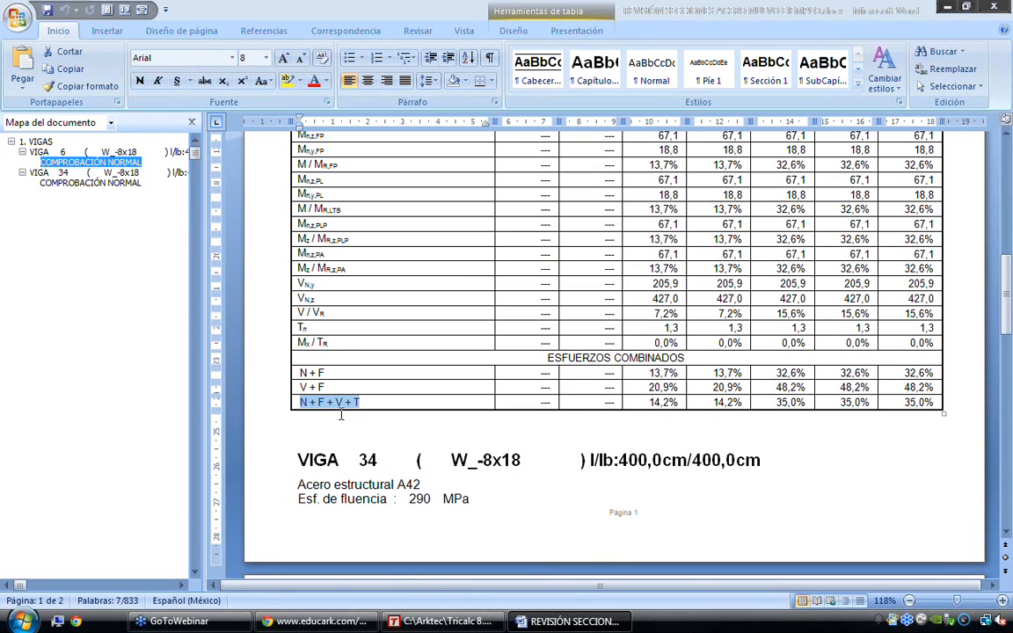
pyautogui.scroll(-1, 388, 400)
pyautogui.scroll(-8, 388, 401)
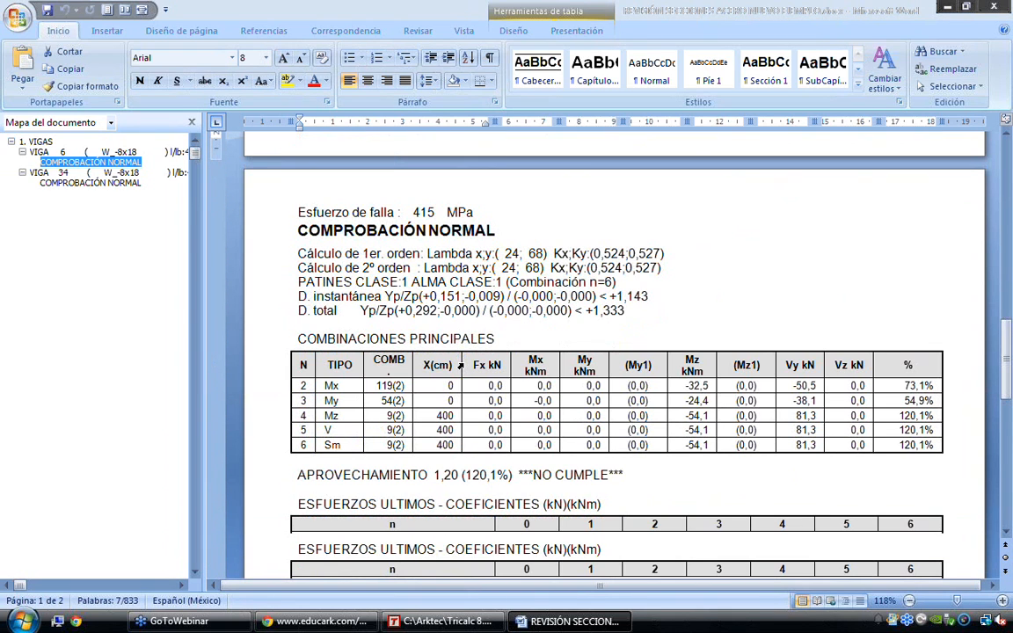
pyautogui.scroll(-1, 519, 421)
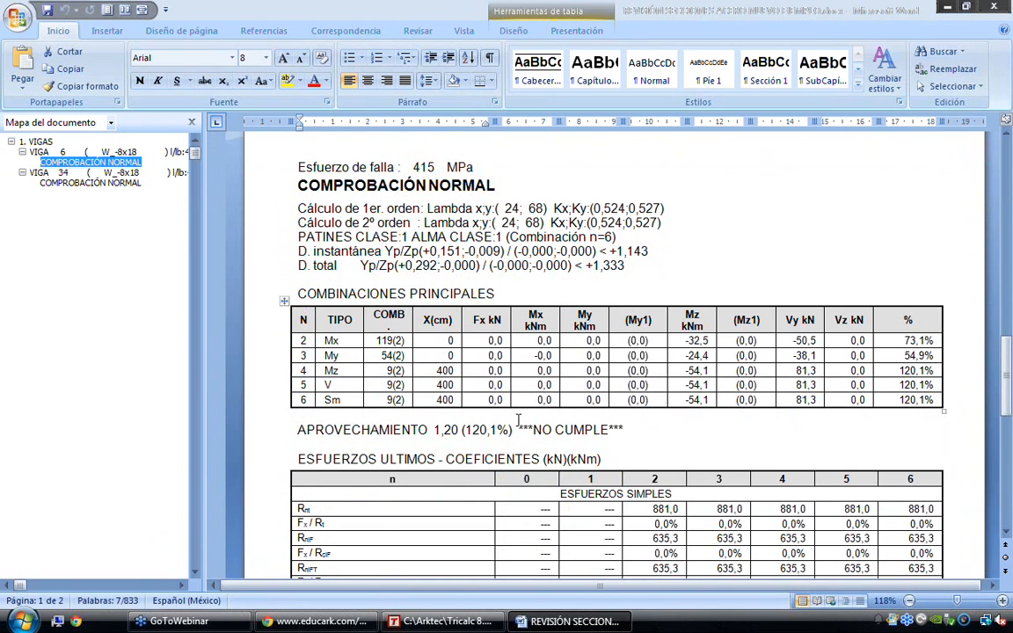
pyautogui.moveTo(519, 429); pyautogui.dragTo(565, 429)
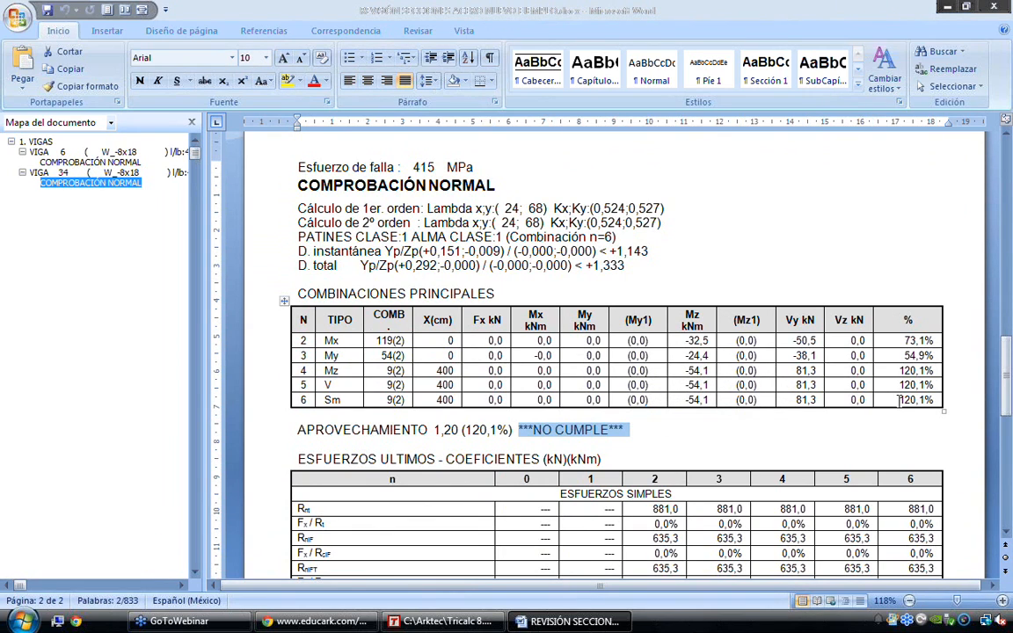
pyautogui.moveTo(898, 401); pyautogui.dragTo(933, 401)
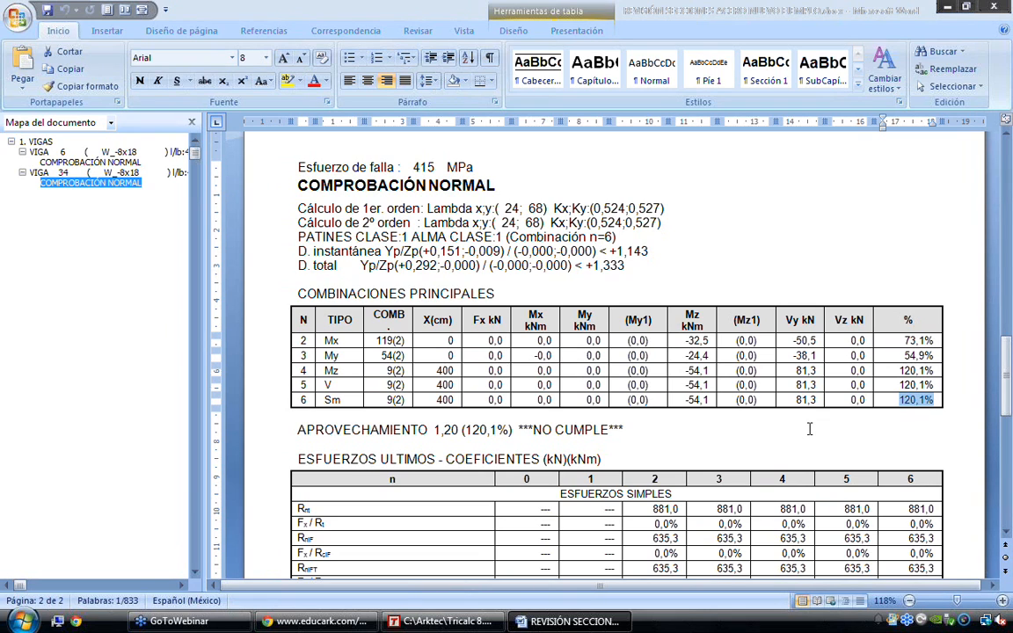
pyautogui.scroll(-4, 809, 429)
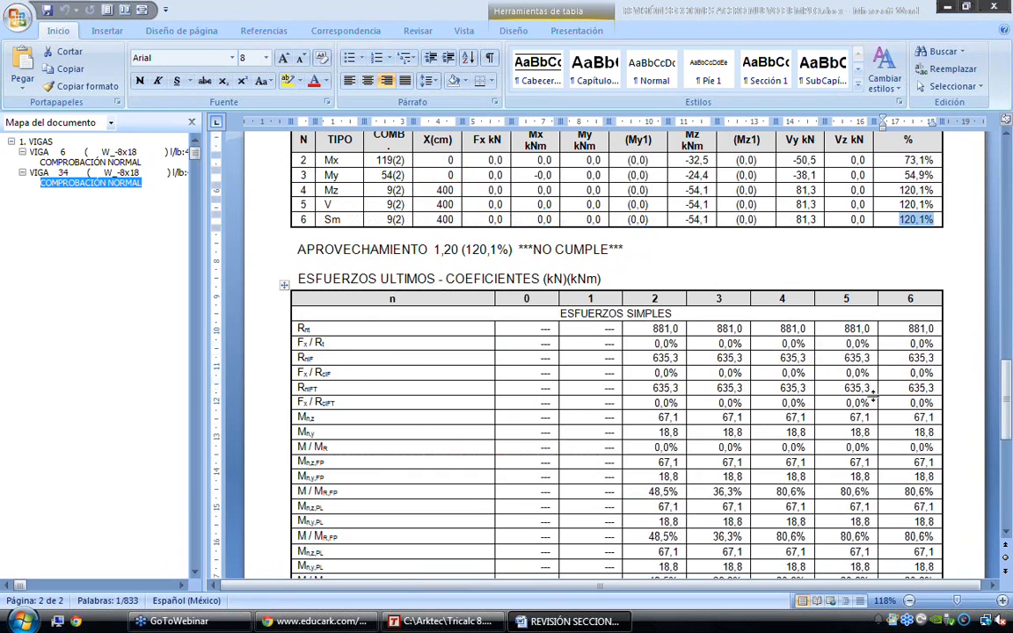
pyautogui.scroll(-9, 873, 400)
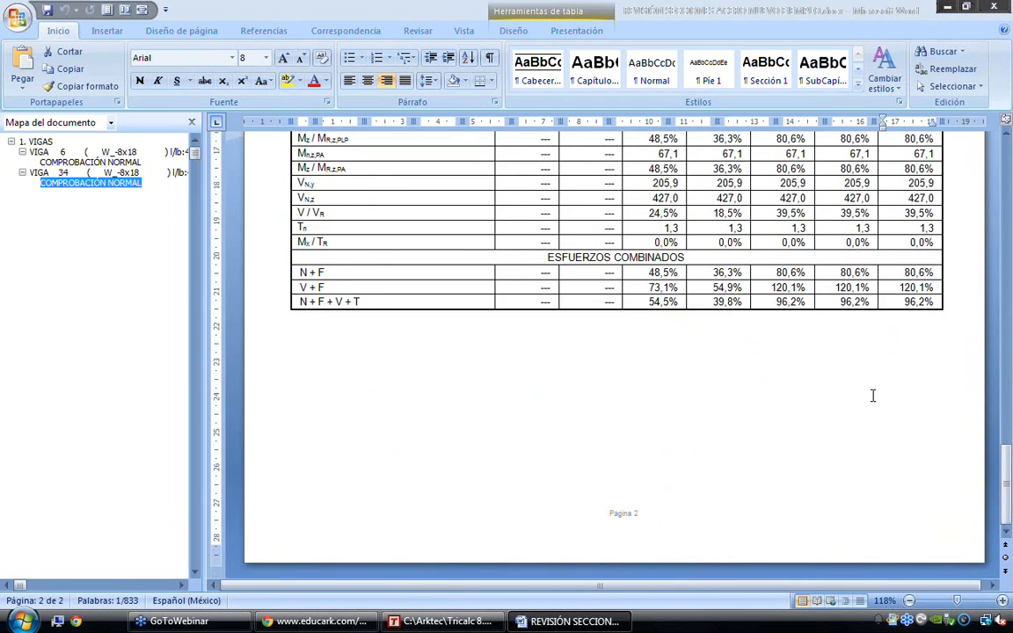
pyautogui.scroll(9, 872, 395)
pyautogui.scroll(3, 873, 397)
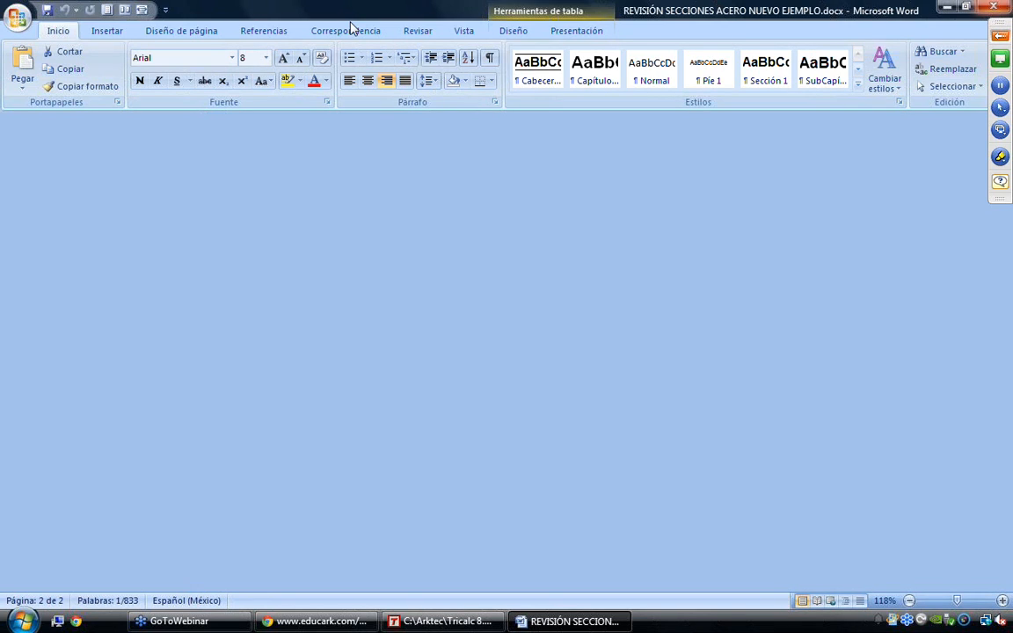
# Return to Tricalc and generate the seismic report with periods, elastic and calculation spectra, and complete relative modal displacements
pyautogui.click(352, 28)
pyautogui.moveTo(409, 64)
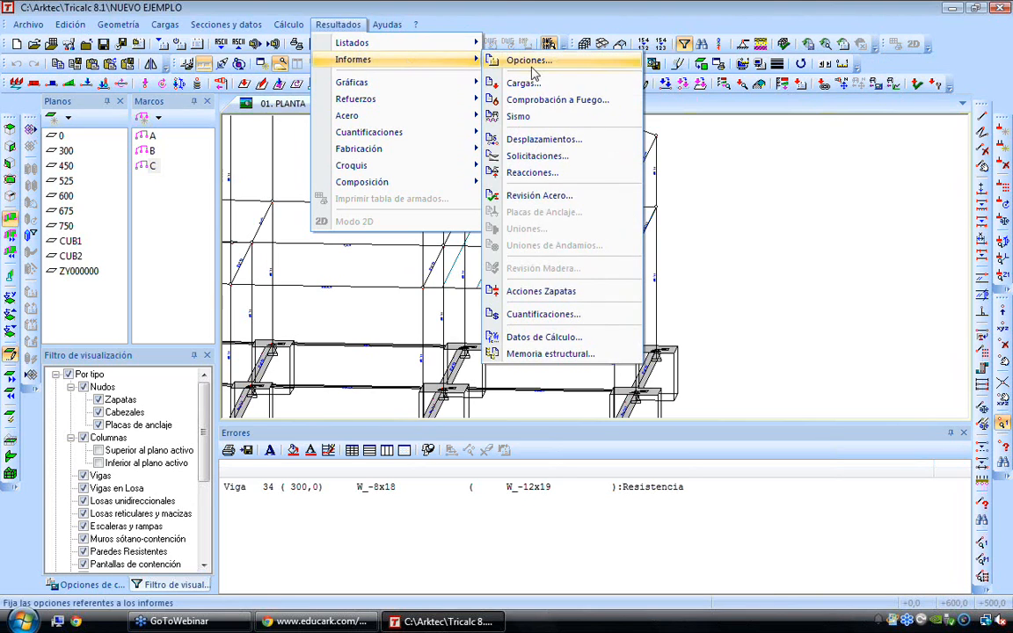
pyautogui.click(535, 117)
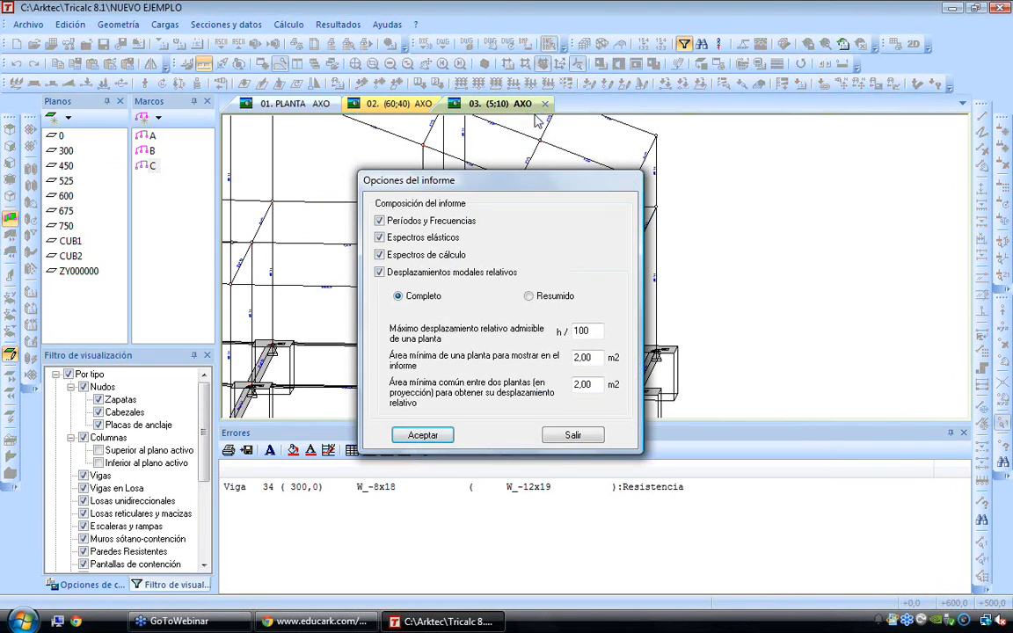
pyautogui.click(423, 435)
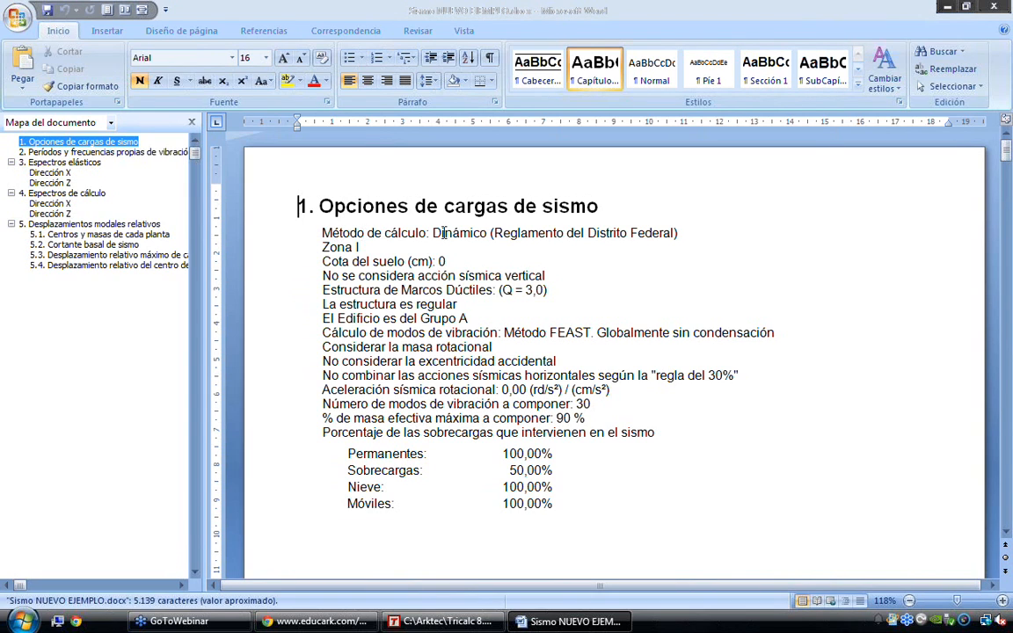
# Examine the seismic load options and the first modes in the table of vibration periods and frequencies
pyautogui.moveTo(432, 233); pyautogui.dragTo(519, 235)
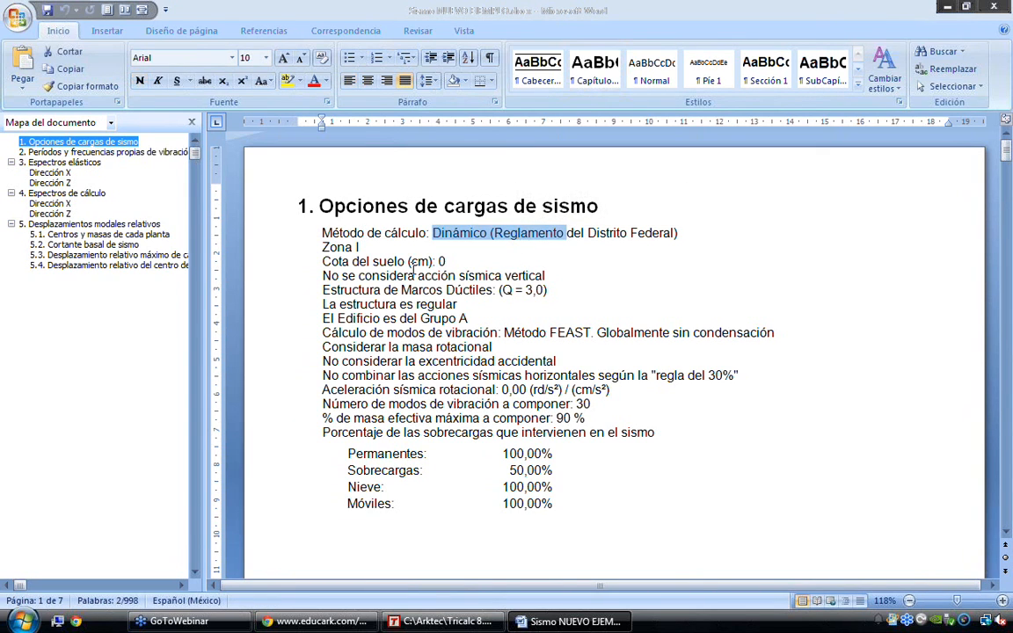
pyautogui.click(357, 261)
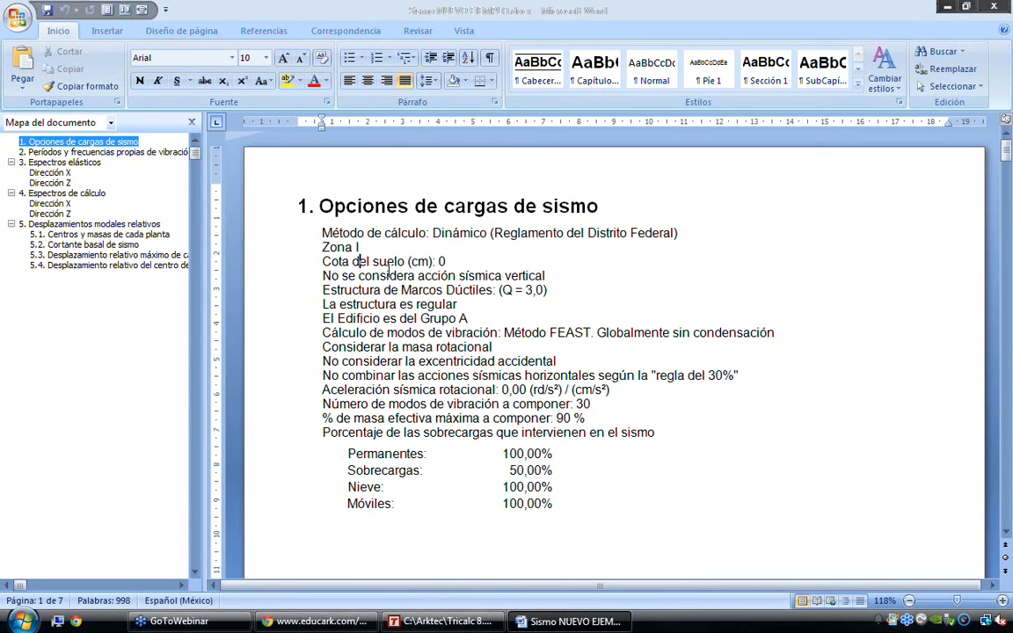
pyautogui.scroll(-1, 414, 288)
pyautogui.scroll(-10, 414, 288)
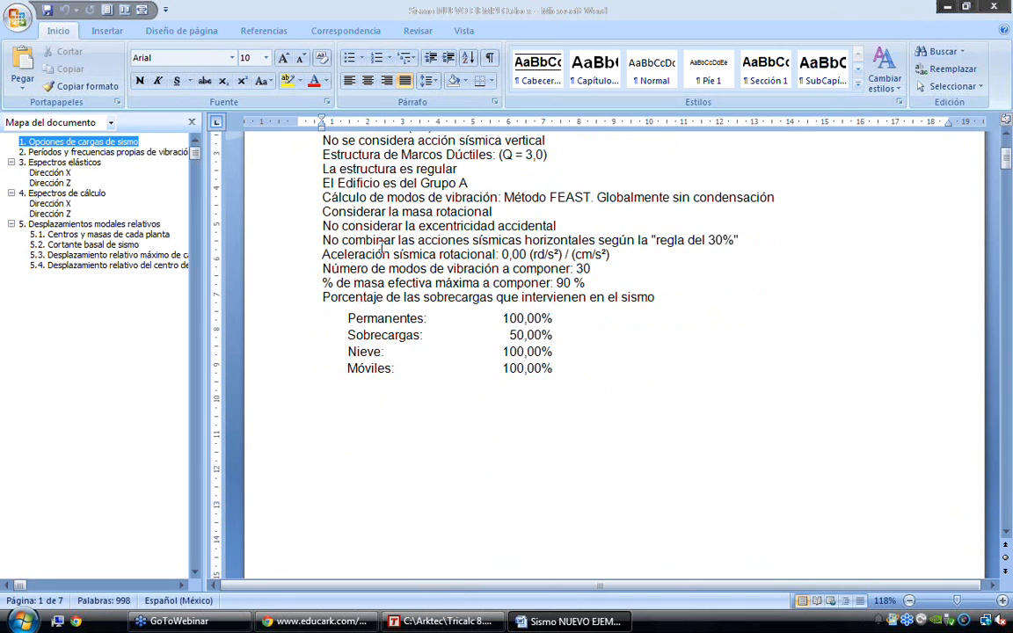
pyautogui.scroll(-15, 380, 246)
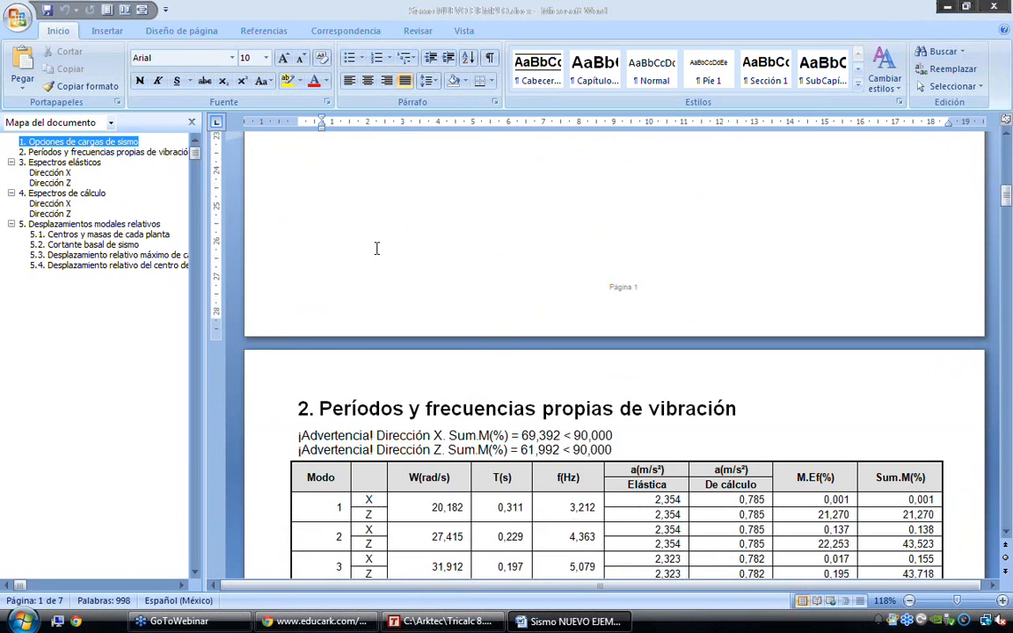
pyautogui.moveTo(283, 230); pyautogui.dragTo(278, 332)
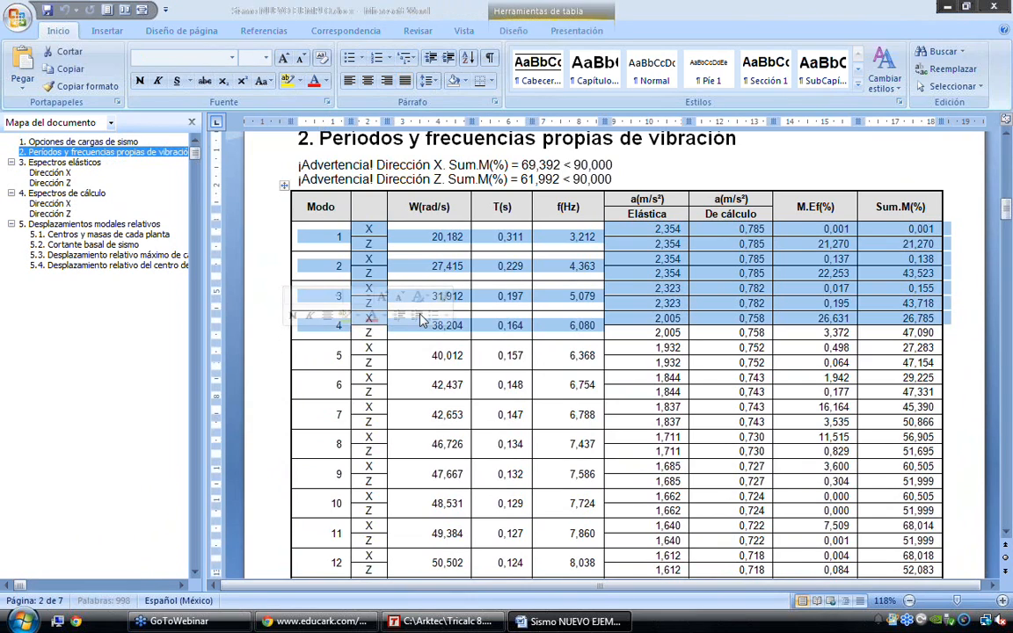
pyautogui.click(420, 320)
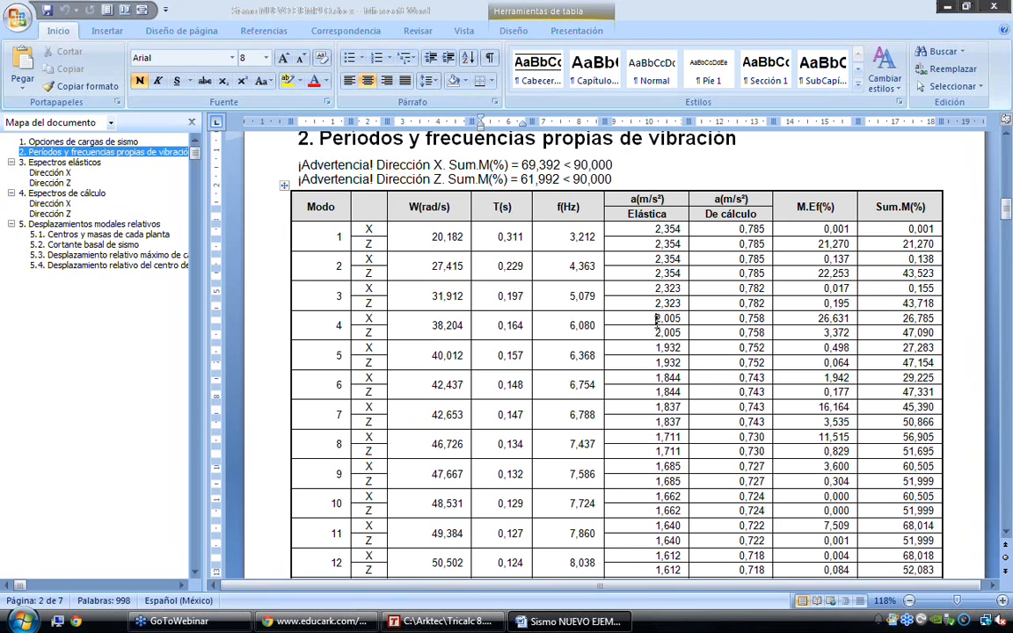
# Make the acceleration values of mode 4 and mode 5's X row bold and italic at 9 pt
pyautogui.moveTo(656, 321); pyautogui.dragTo(743, 343)
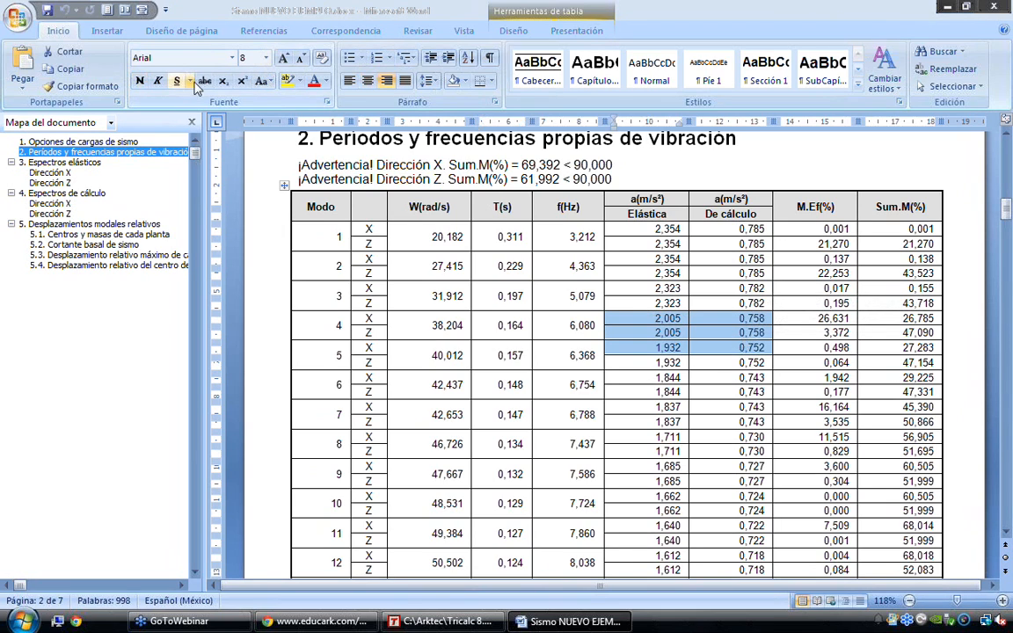
pyautogui.click(139, 81)
pyautogui.click(157, 81)
pyautogui.click(283, 58)
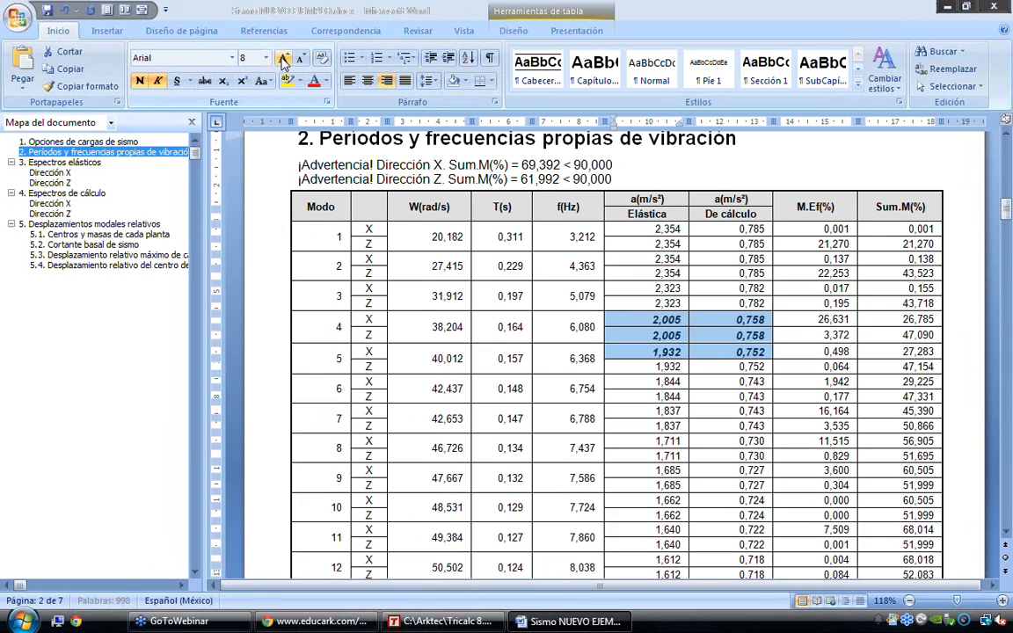
# Shade the bold acceleration cells of modes 4 and 5 yellow and widen the elastic acceleration column
pyautogui.click(674, 409)
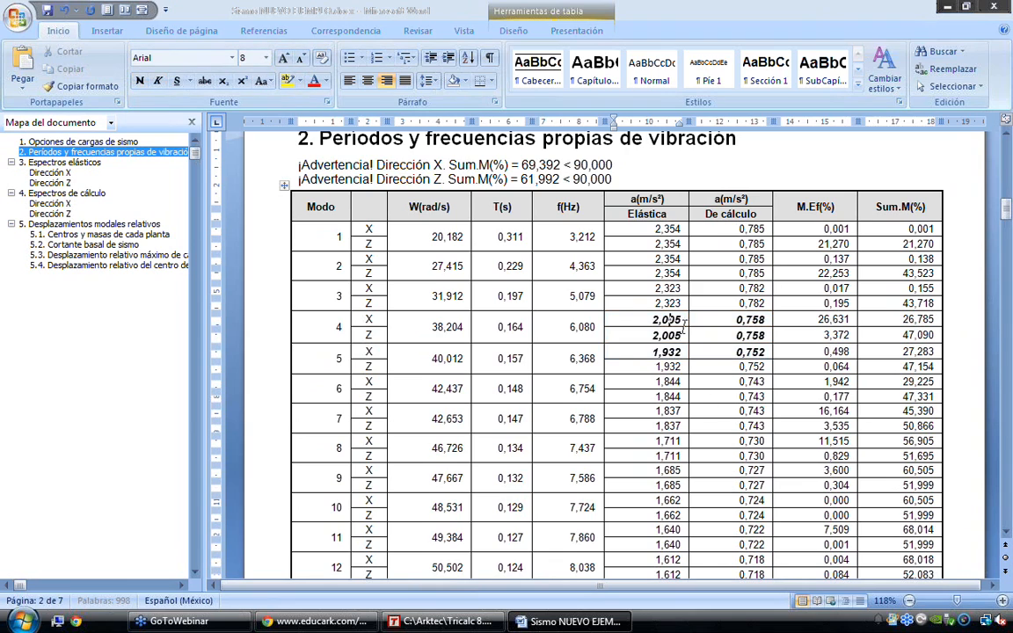
pyautogui.moveTo(681, 326); pyautogui.dragTo(725, 345)
pyautogui.click(461, 81)
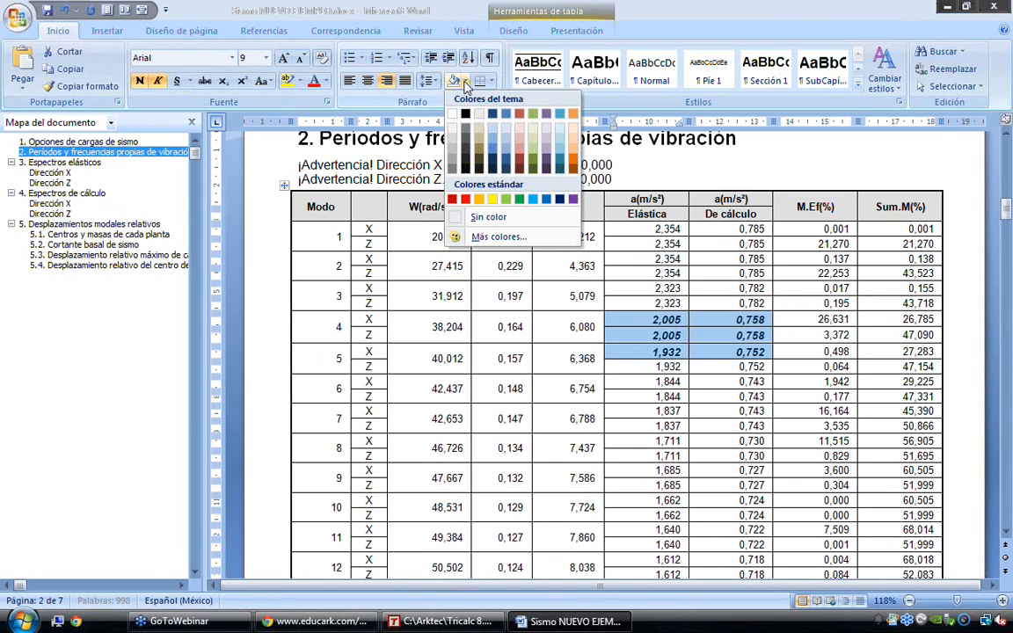
pyautogui.click(687, 455)
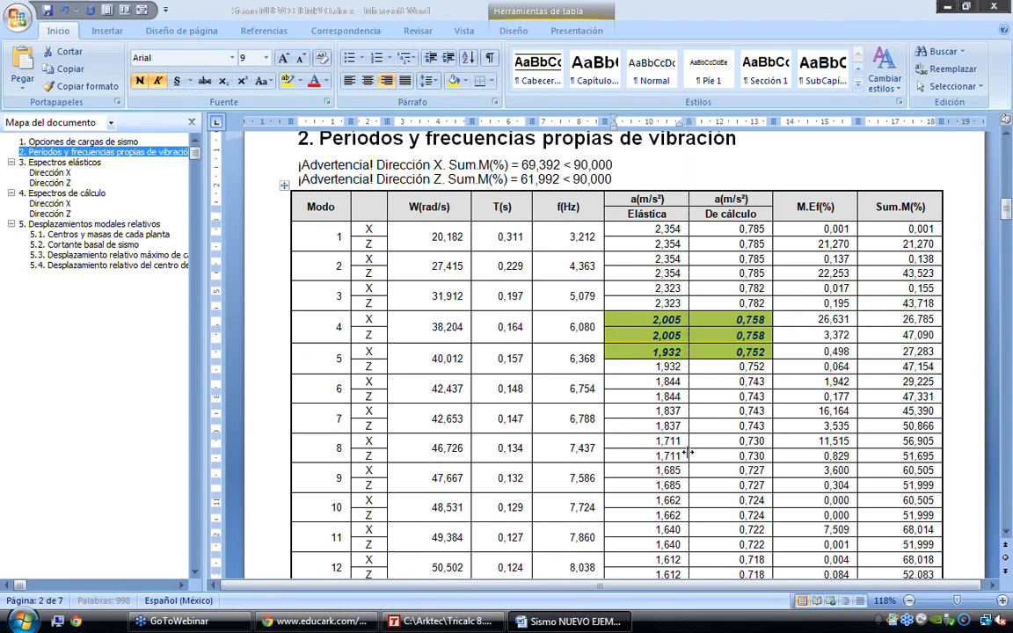
pyautogui.click(737, 442)
pyautogui.moveTo(688, 442); pyautogui.dragTo(709, 443)
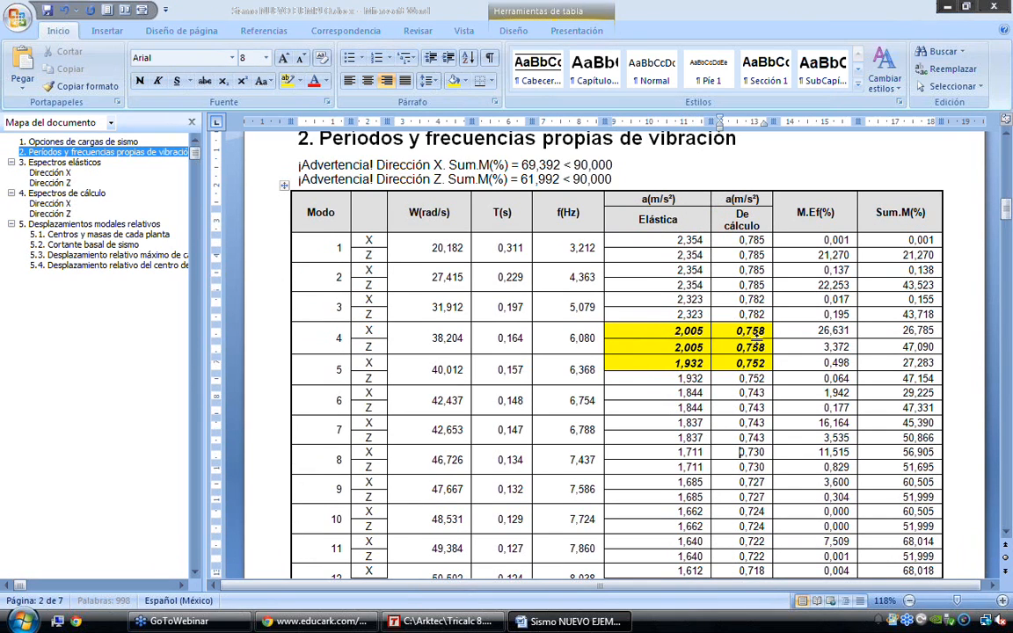
# Review the remaining vibration modes and continue to the elastic spectrum for direction X
pyautogui.scroll(-1, 268, 433)
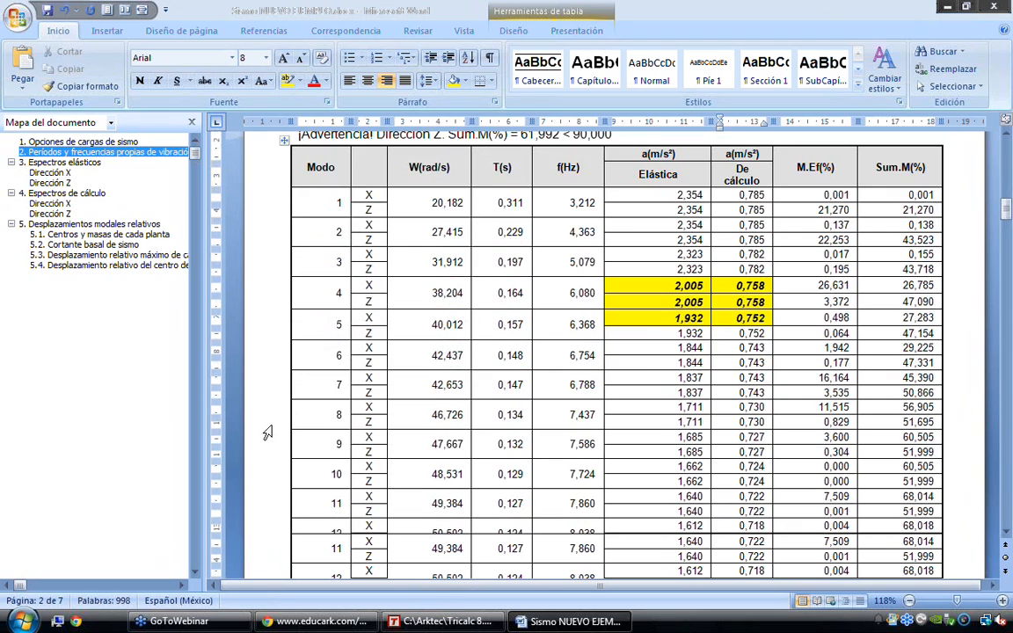
pyautogui.scroll(-15, 267, 432)
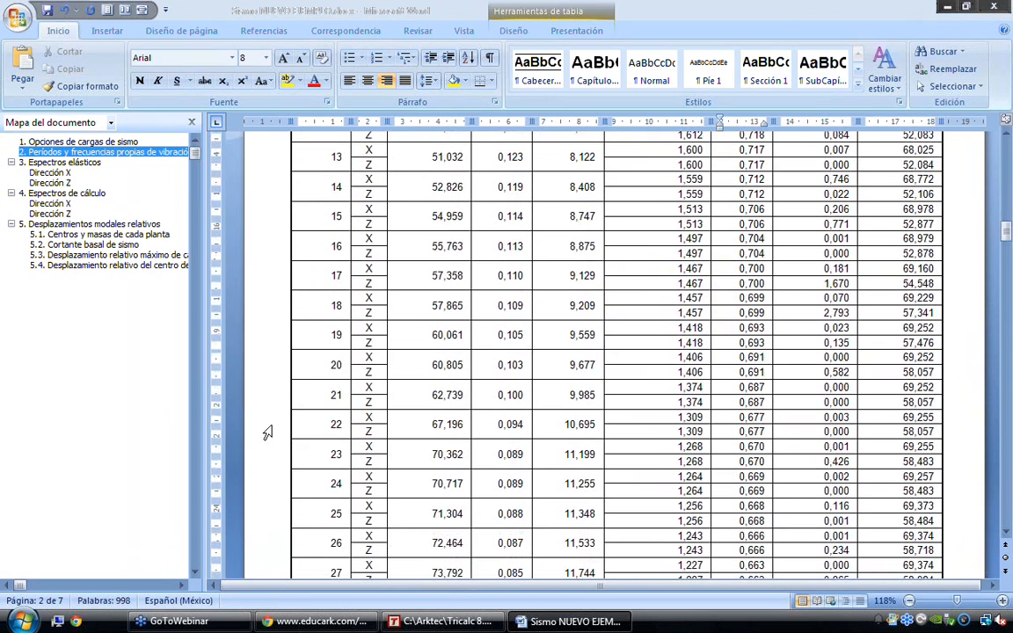
pyautogui.scroll(-20, 267, 433)
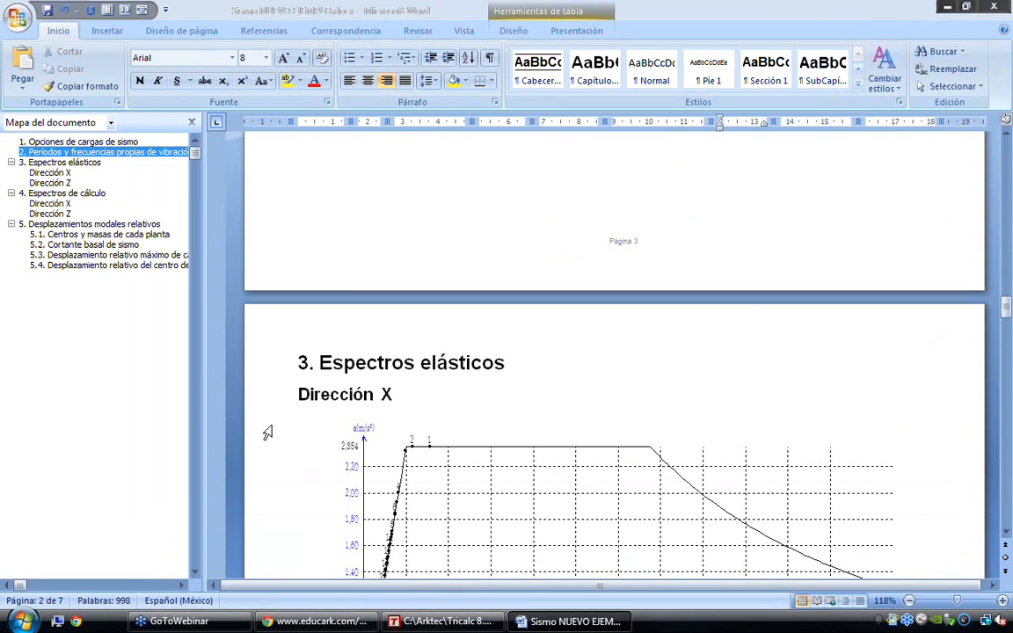
# Review the elastic and calculation spectra for directions X and Z up to the relative modal displacements section
pyautogui.scroll(1, 267, 432)
pyautogui.scroll(-20, 267, 433)
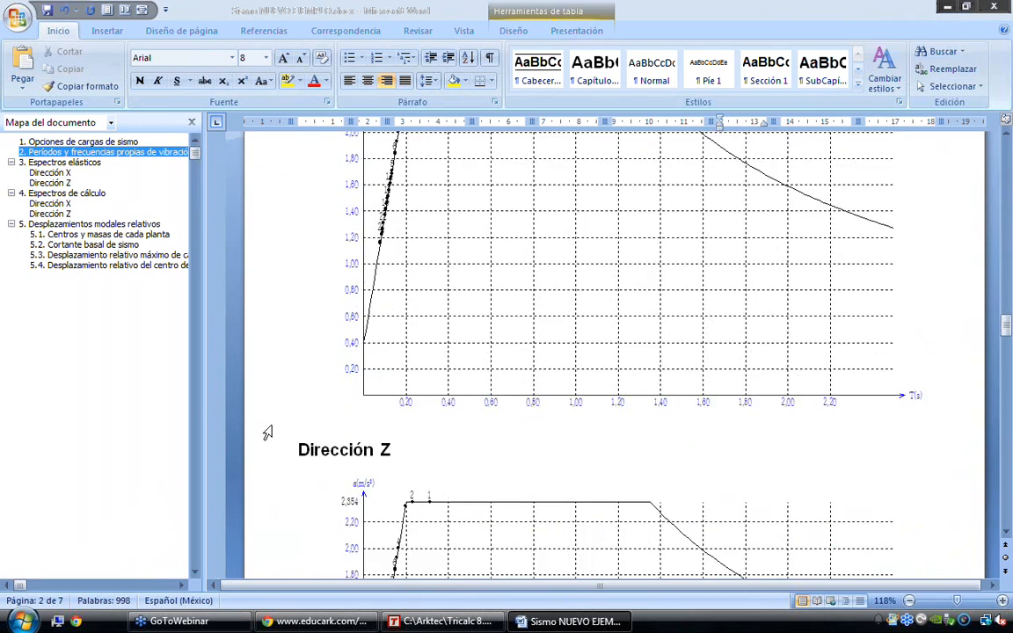
pyautogui.scroll(-4, 267, 433)
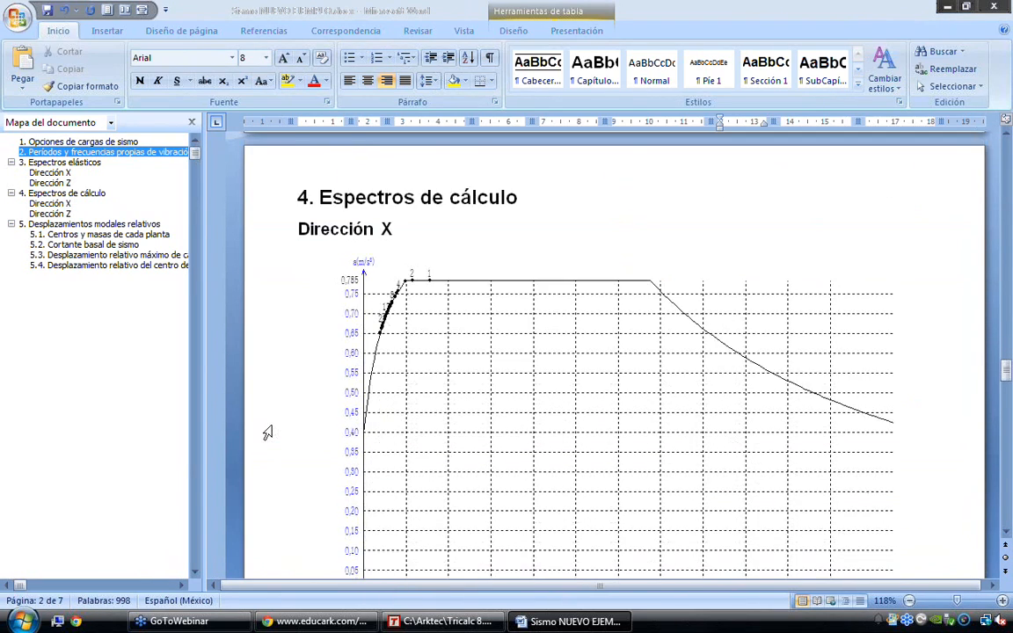
pyautogui.scroll(-20, 267, 433)
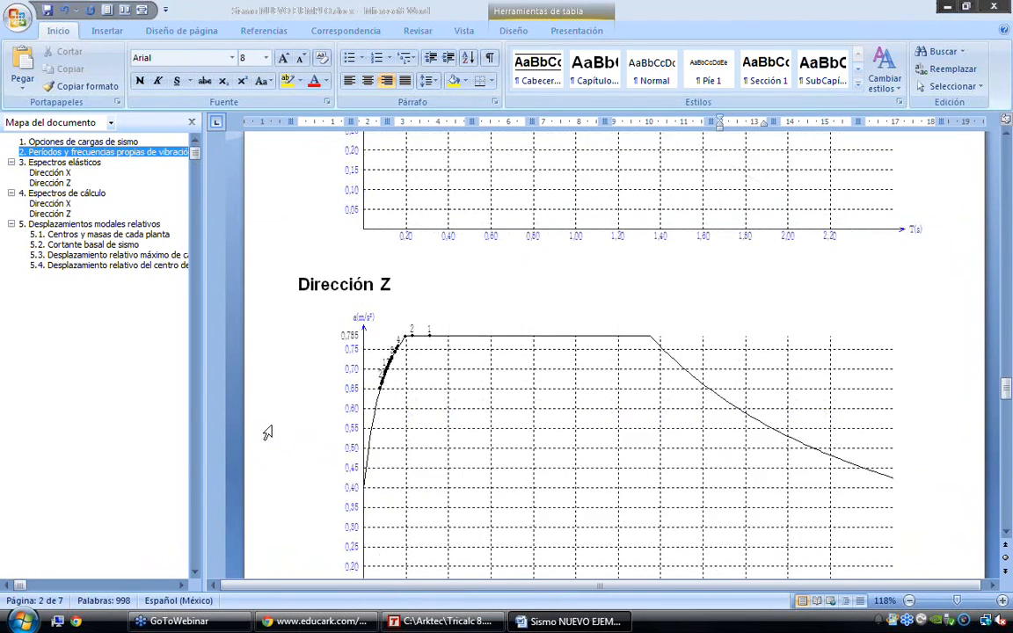
pyautogui.scroll(-1, 267, 433)
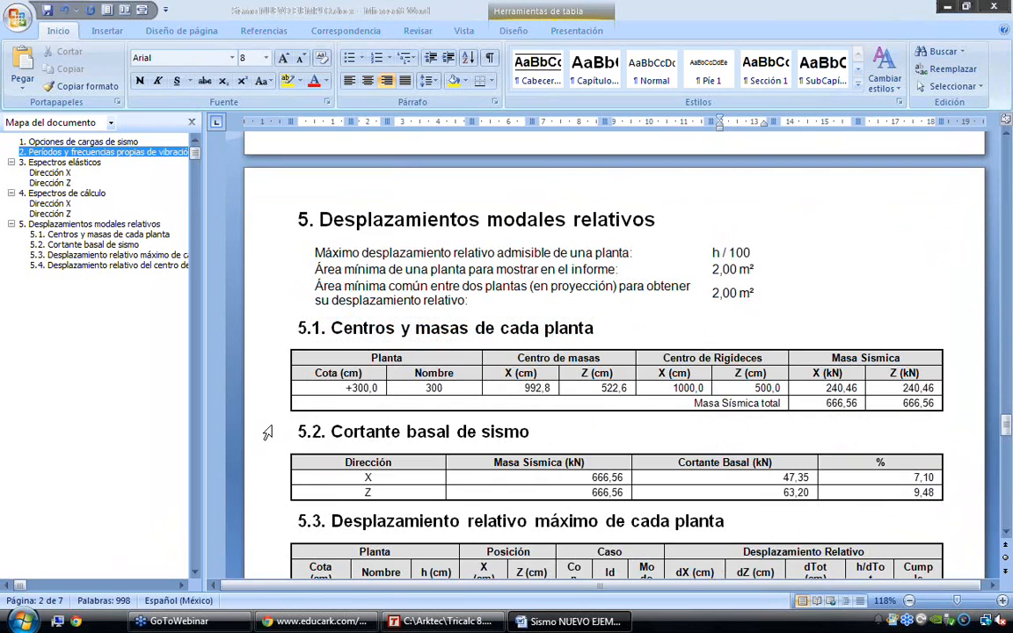
# Examine the floor centres and masses, the seismic base shear, and the Ex case rows with their compliance mark in table 5.3
pyautogui.scroll(-1, 267, 432)
pyautogui.scroll(-1, 267, 432)
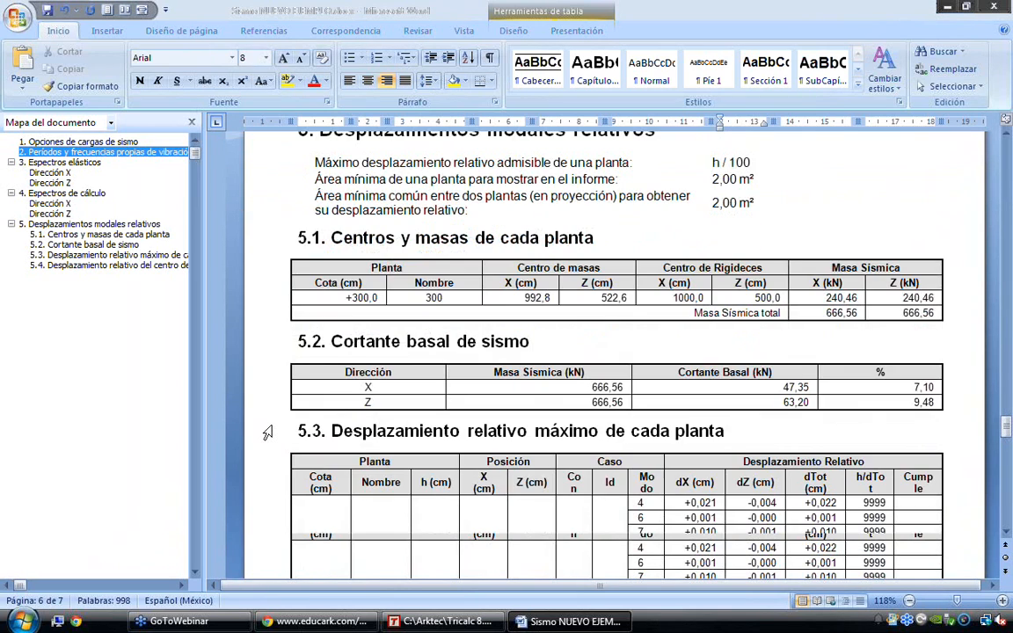
pyautogui.scroll(-2, 267, 432)
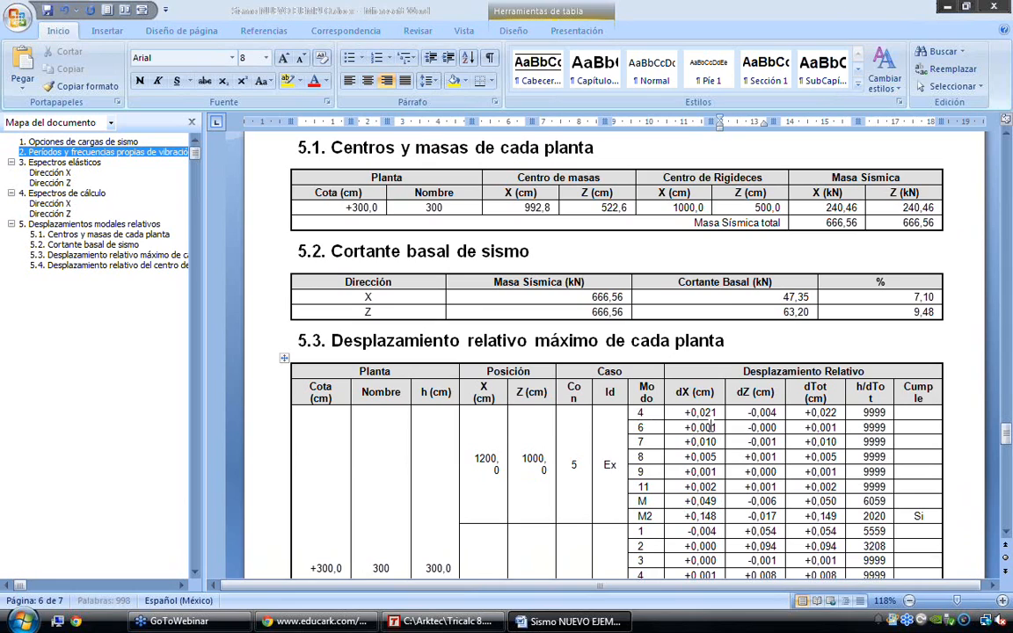
pyautogui.moveTo(635, 412); pyautogui.dragTo(822, 488)
pyautogui.doubleClick(917, 516)
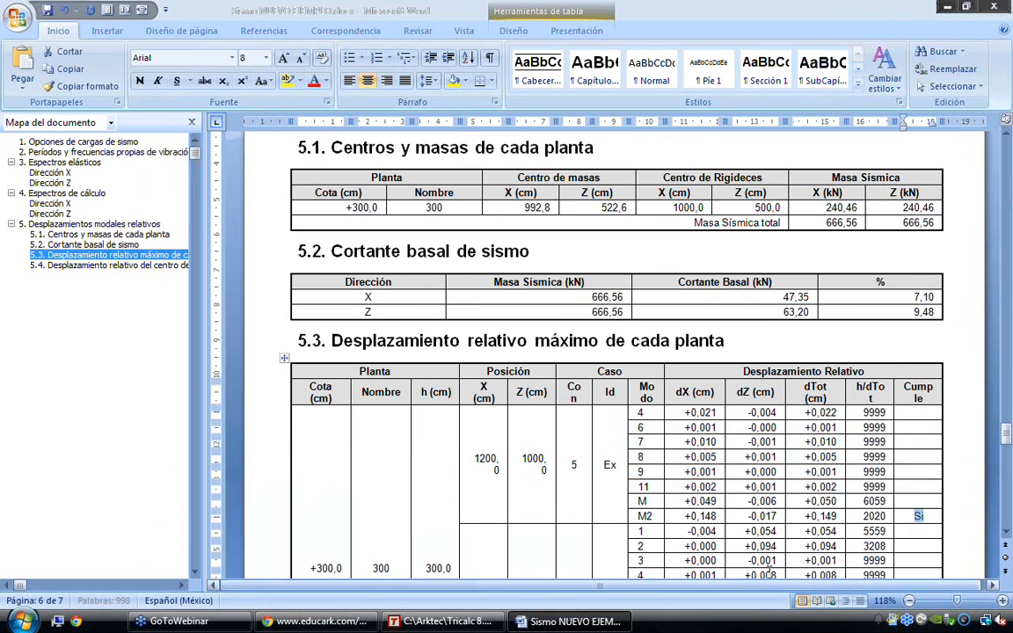
# Examine the Ez case's M and M2 displacements in table 5.3 and continue through the centre-of-mass displacement table to the report's end
pyautogui.scroll(-1, 748, 546)
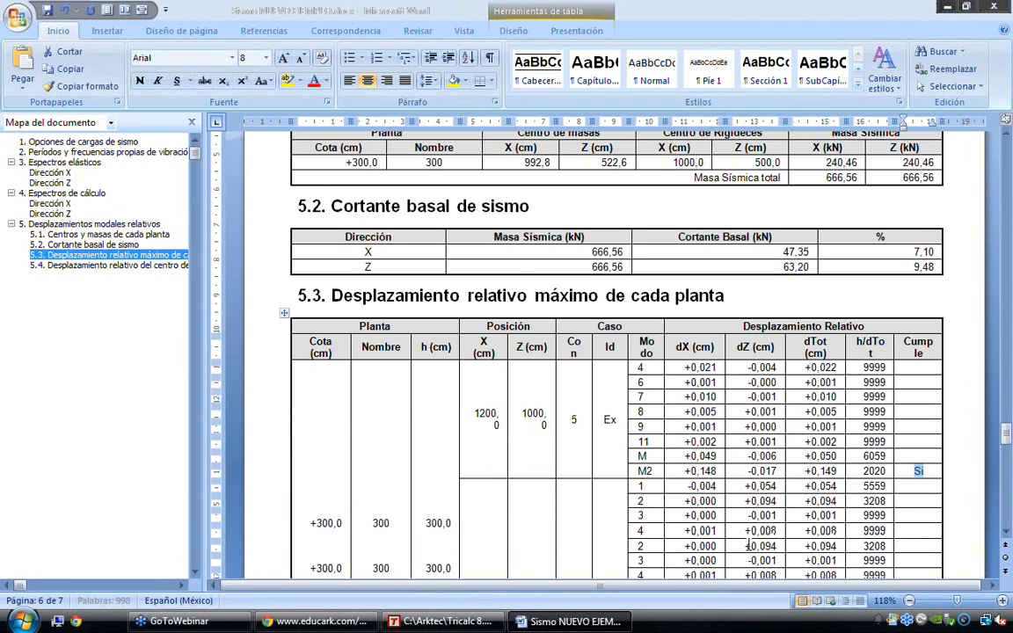
pyautogui.scroll(-3, 748, 546)
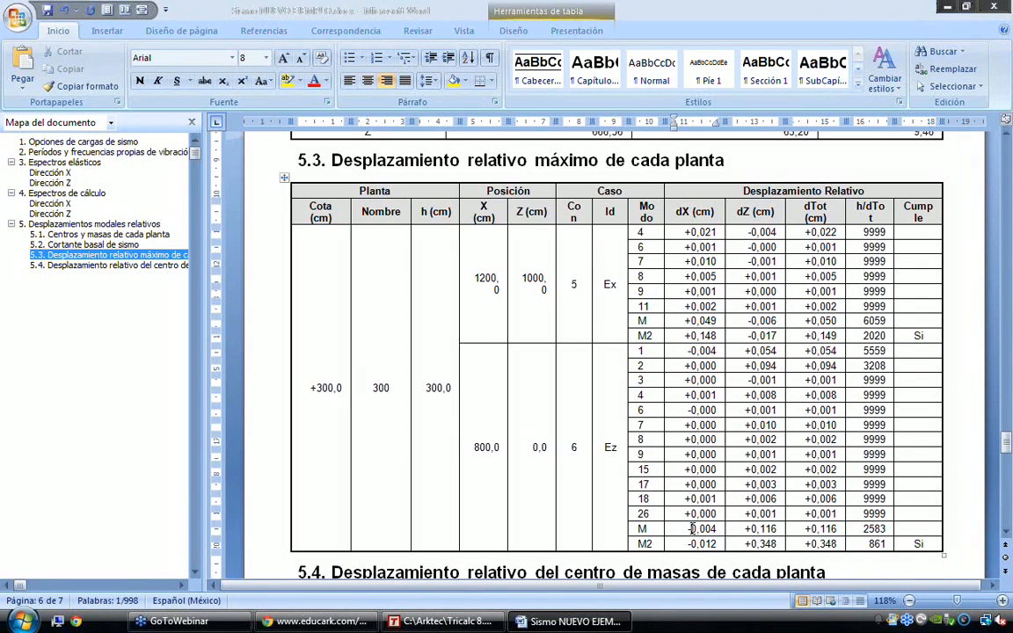
pyautogui.moveTo(700, 529); pyautogui.dragTo(713, 530)
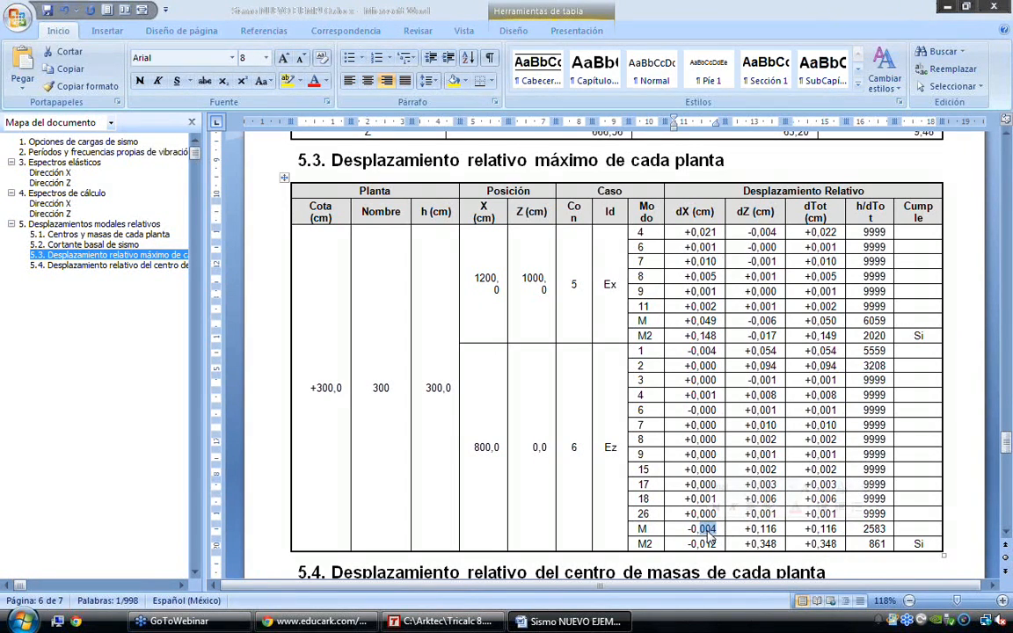
pyautogui.moveTo(700, 543); pyautogui.dragTo(718, 545)
pyautogui.scroll(-2, 672, 510)
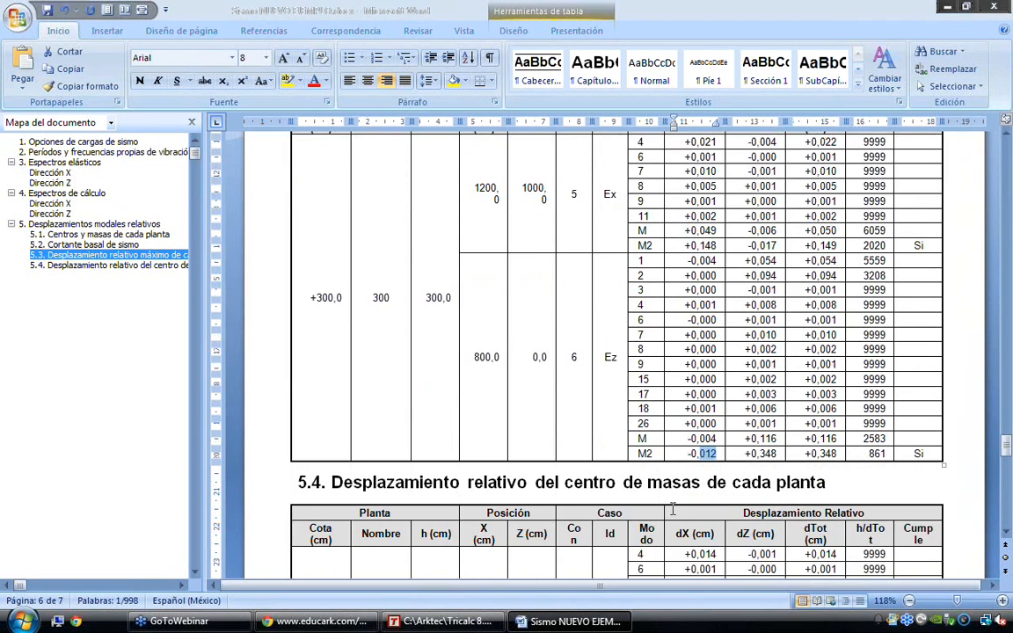
pyautogui.scroll(-3, 672, 510)
pyautogui.scroll(-12, 672, 508)
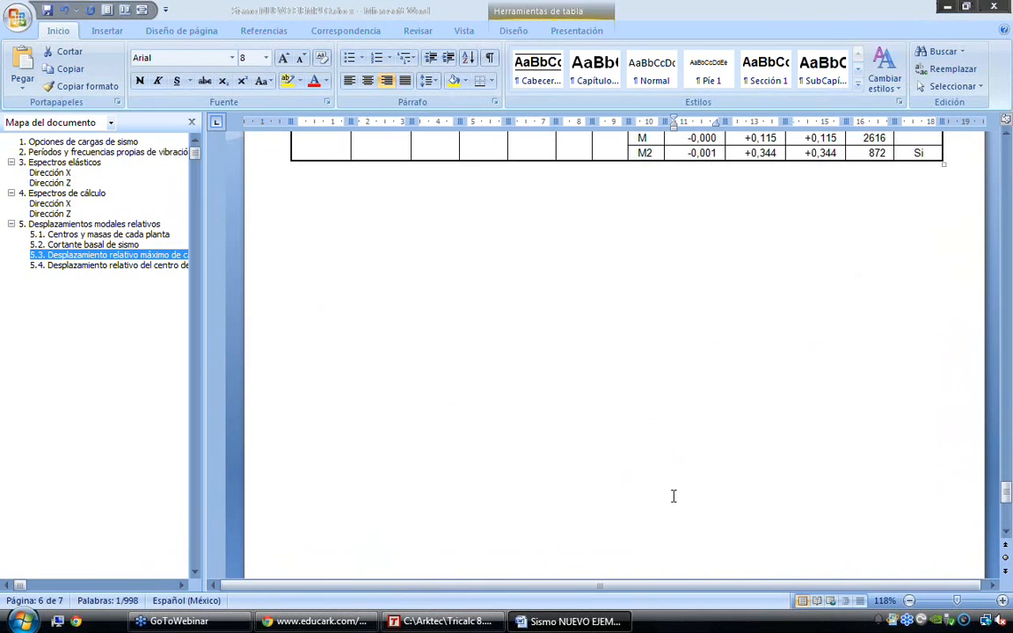
# Close the seismic report to return to Tricalc and shrink the error list so the whole hall fits in the model view
pyautogui.click(992, 3)
pyautogui.click(520, 347)
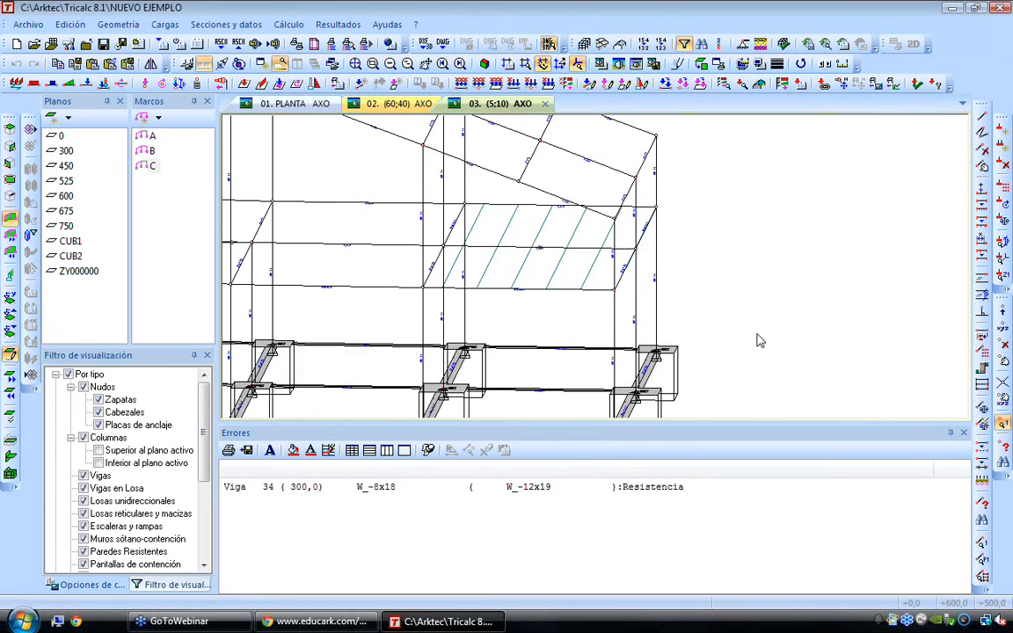
pyautogui.moveTo(761, 423); pyautogui.dragTo(781, 478)
pyautogui.scroll(-3, 720, 351)
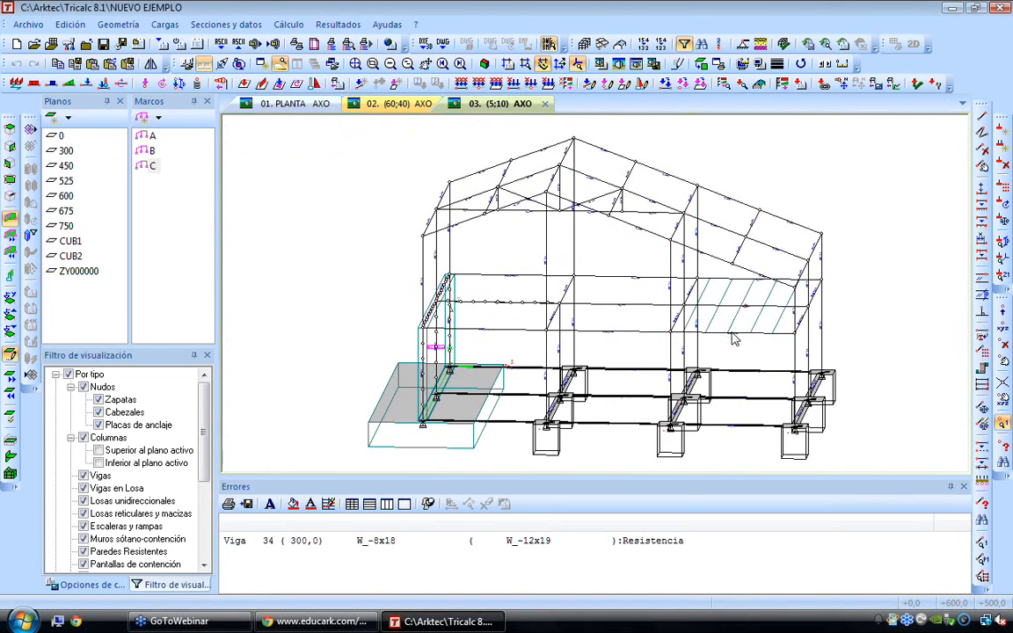
# Graph the Flexionantes YZ bending moments on the whole structure and isolate frame B followed by frame A
pyautogui.click(361, 27)
pyautogui.moveTo(422, 81)
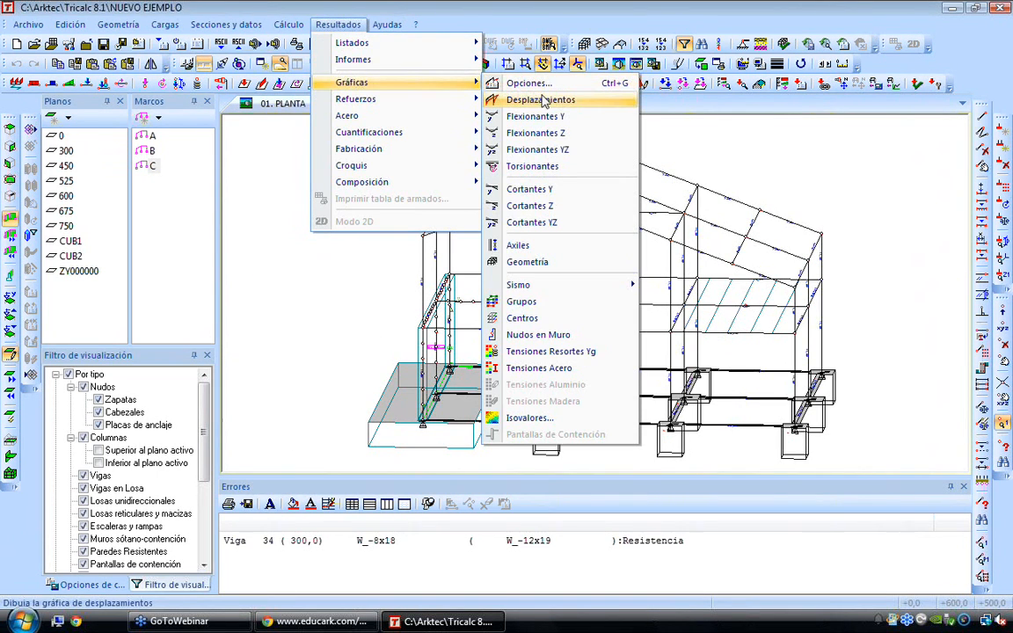
pyautogui.click(575, 154)
pyautogui.click(385, 334)
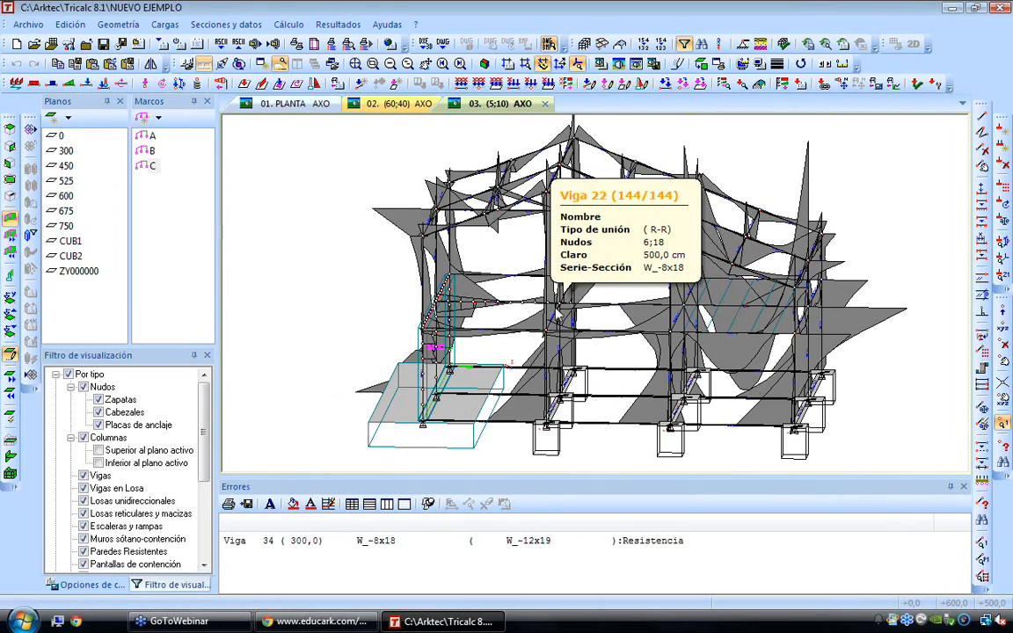
pyautogui.click(145, 152)
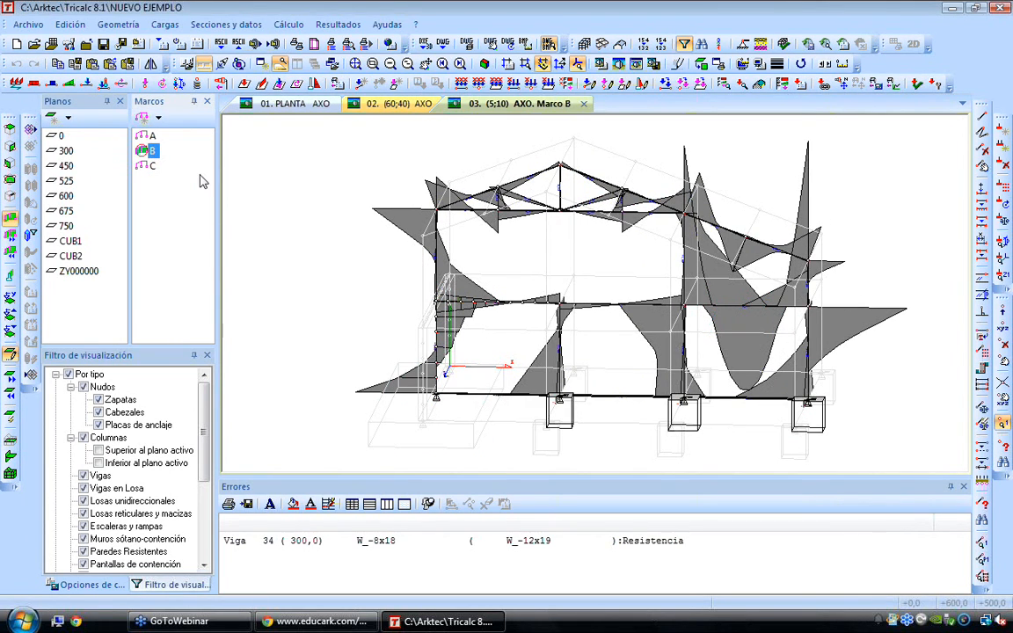
pyautogui.click(146, 135)
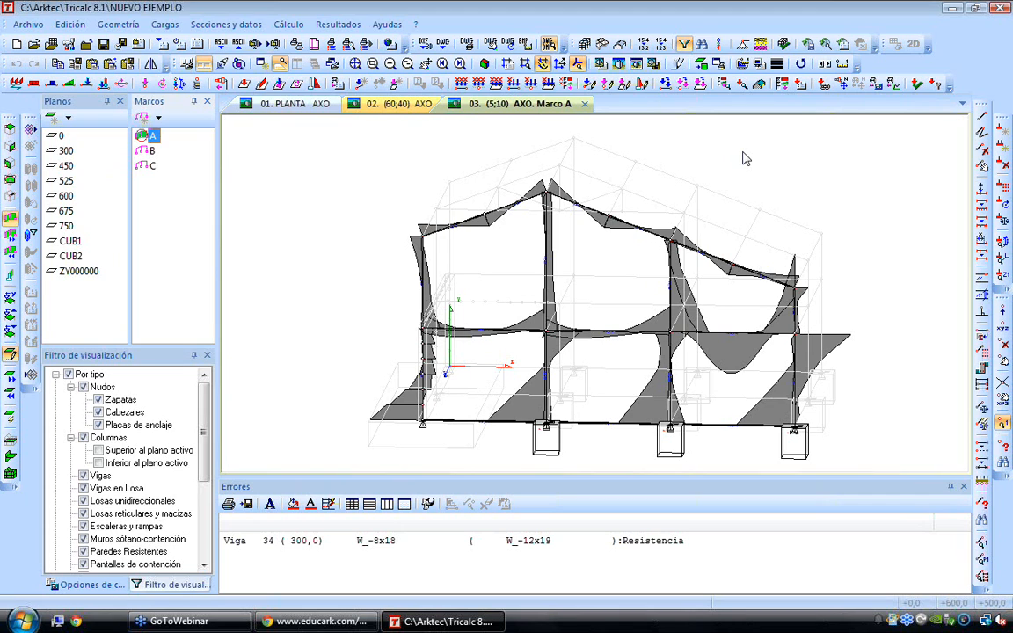
# Reduce the drawing scale of the X, Y, Z moments in the graph scale settings
pyautogui.click(387, 25)
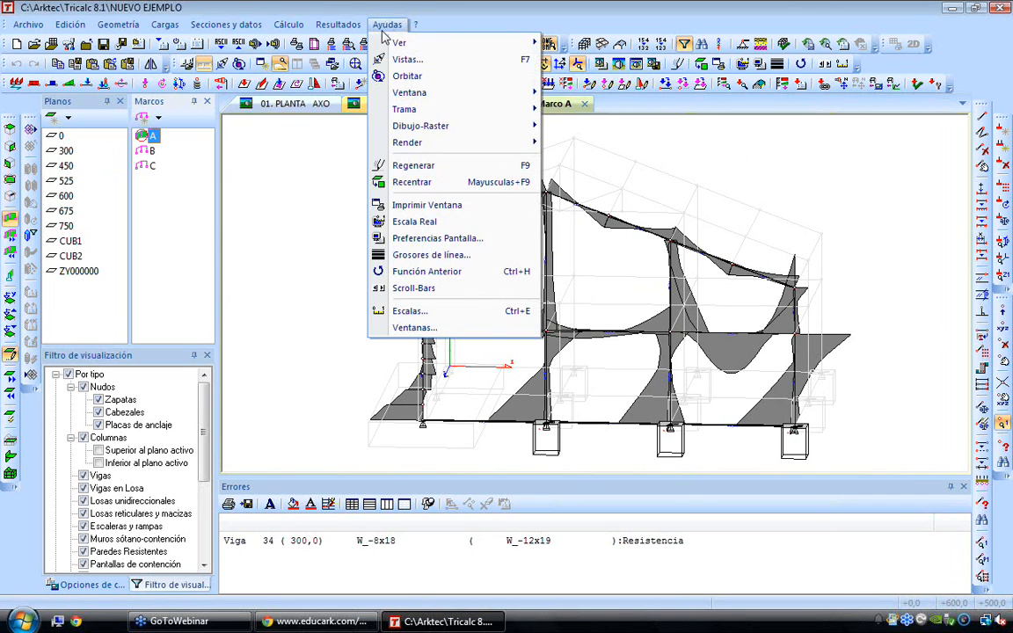
pyautogui.click(411, 311)
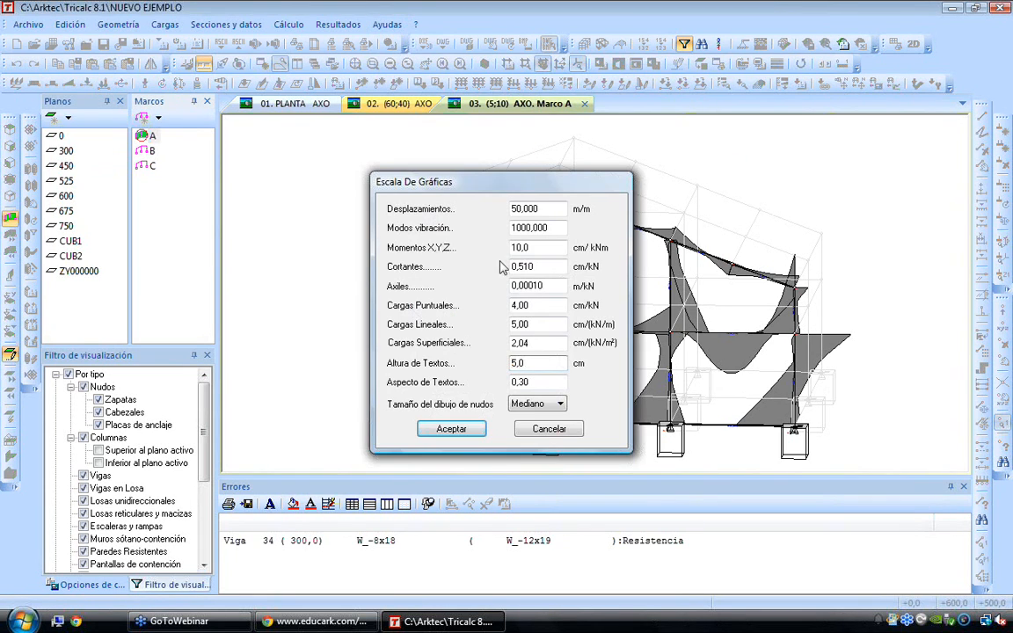
pyautogui.doubleClick(519, 249)
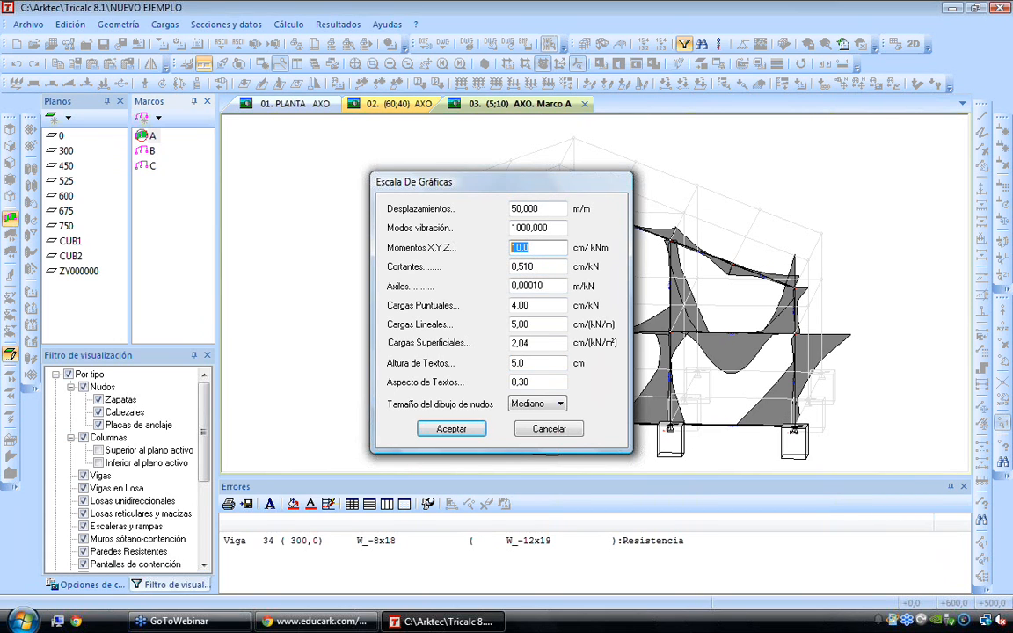
pyautogui.press('Return')
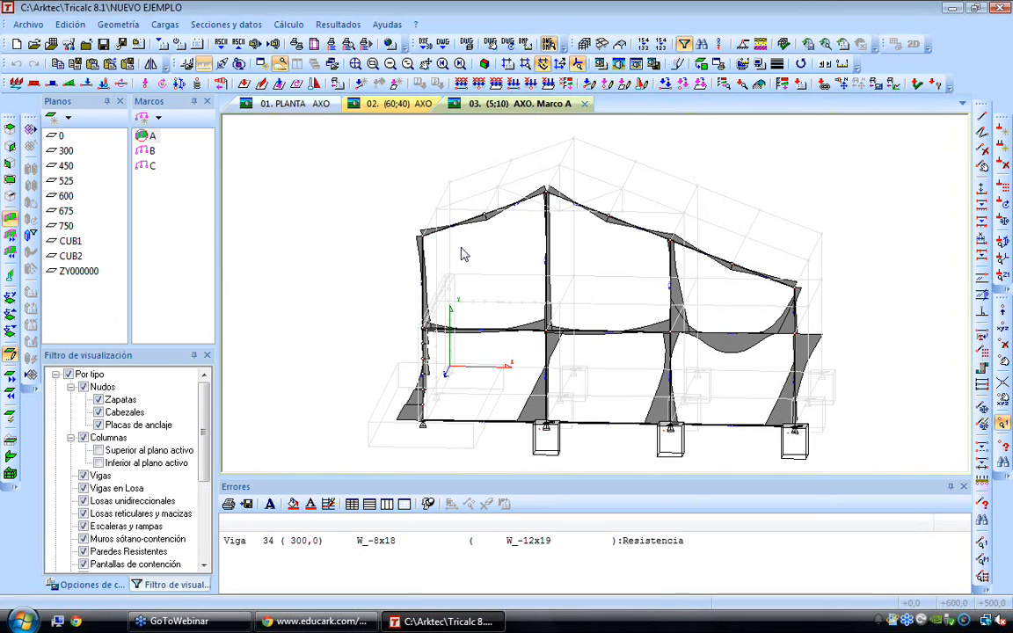
# Isolate floor plane 300 and examine its beams' bending moment diagrams from above, especially in the slab bay
pyautogui.press('Right')
pyautogui.press('Right')
pyautogui.click(66, 151)
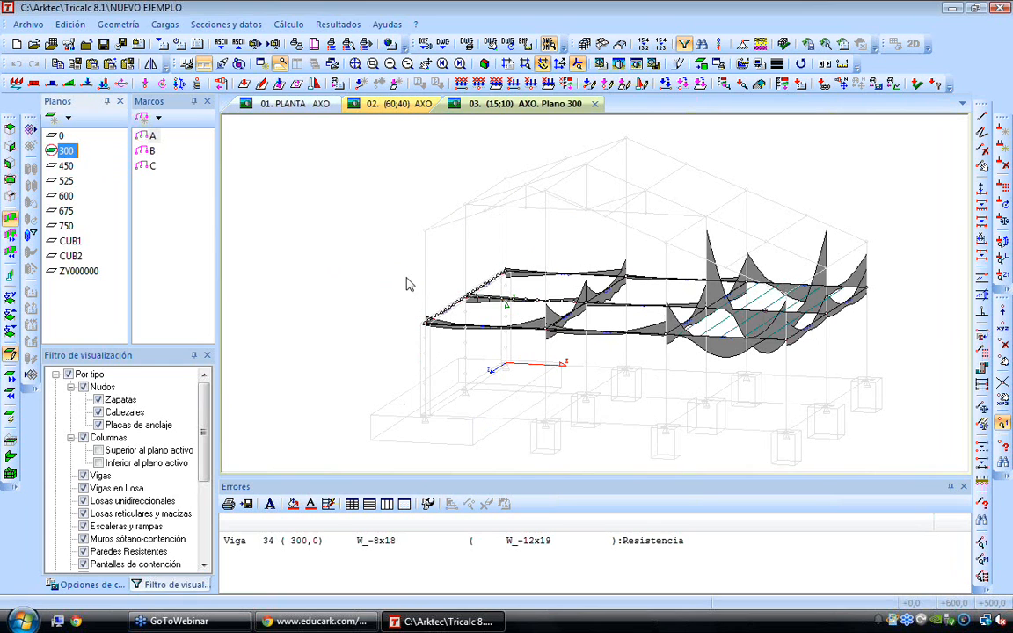
pyautogui.press('Up')
pyautogui.press('Up')
pyautogui.press('Up')
pyautogui.press('Up')
pyautogui.press('Up')
pyautogui.press('Up')
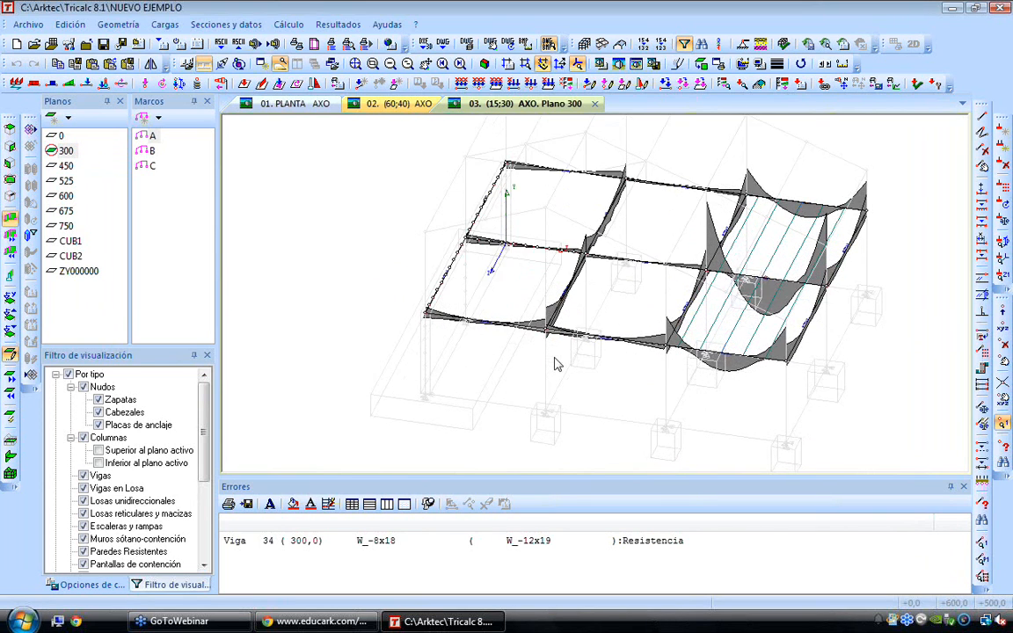
pyautogui.press('Left')
pyautogui.press('Left')
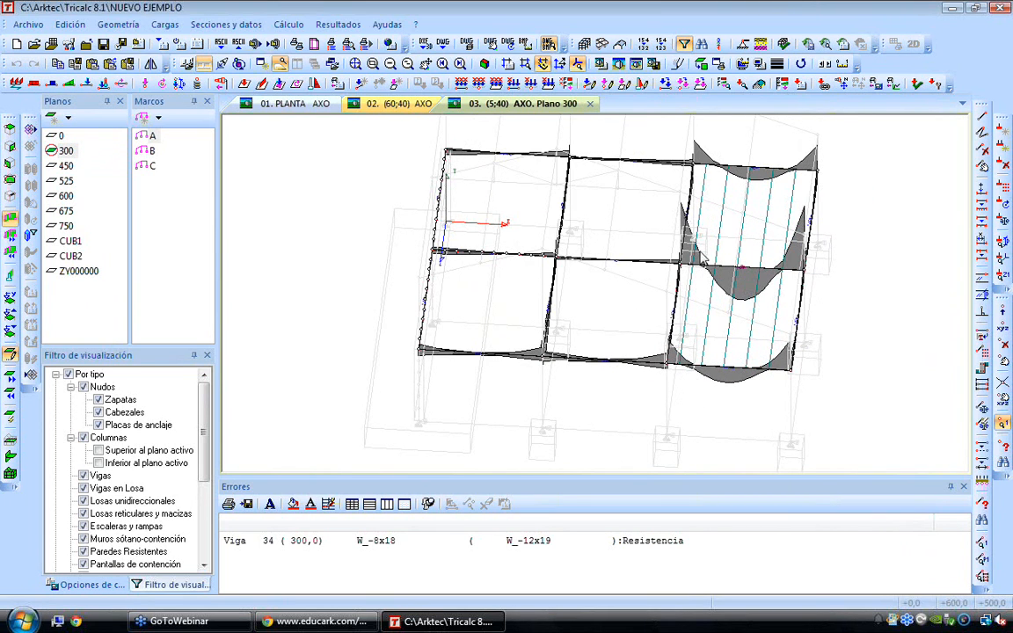
pyautogui.scroll(2, 745, 284)
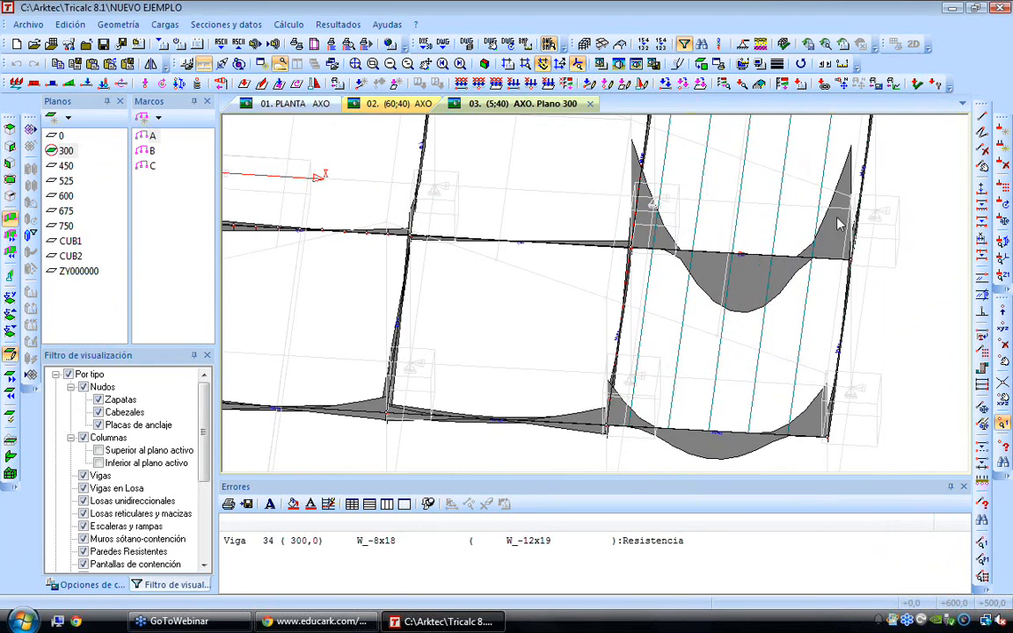
pyautogui.scroll(-2, 668, 238)
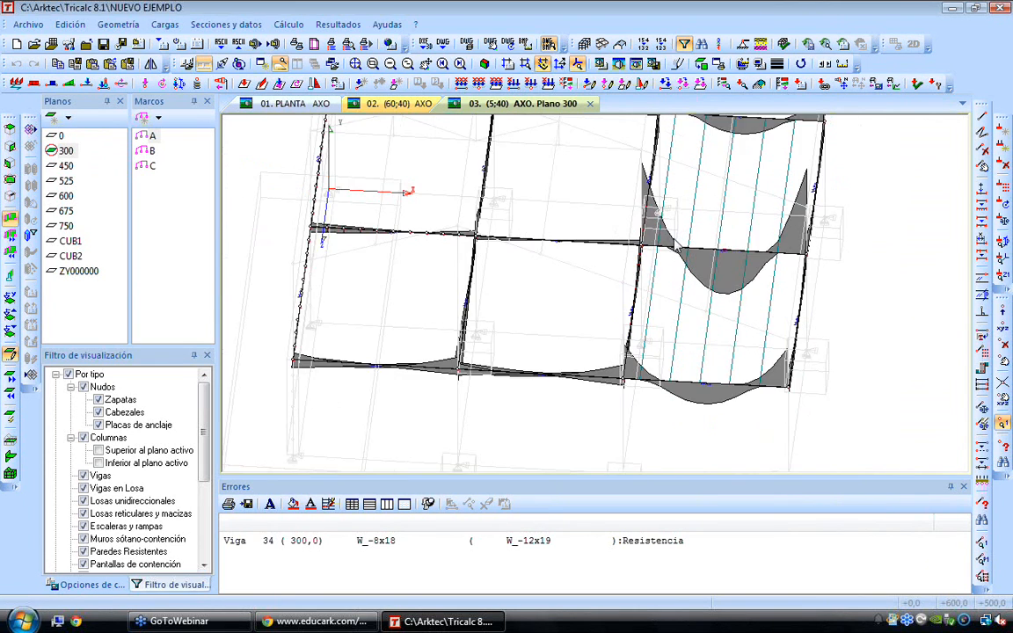
# Inspect the bending moment diagrams of plane 300's Z-direction beams up close from an oblique viewpoint
pyautogui.press('Right')
pyautogui.press('Right')
pyautogui.press('Right')
pyautogui.press('Right')
pyautogui.press('Right')
pyautogui.press('Right')
pyautogui.press('Right')
pyautogui.press('Right')
pyautogui.press('Right')
pyautogui.press('Right')
pyautogui.press('Right')
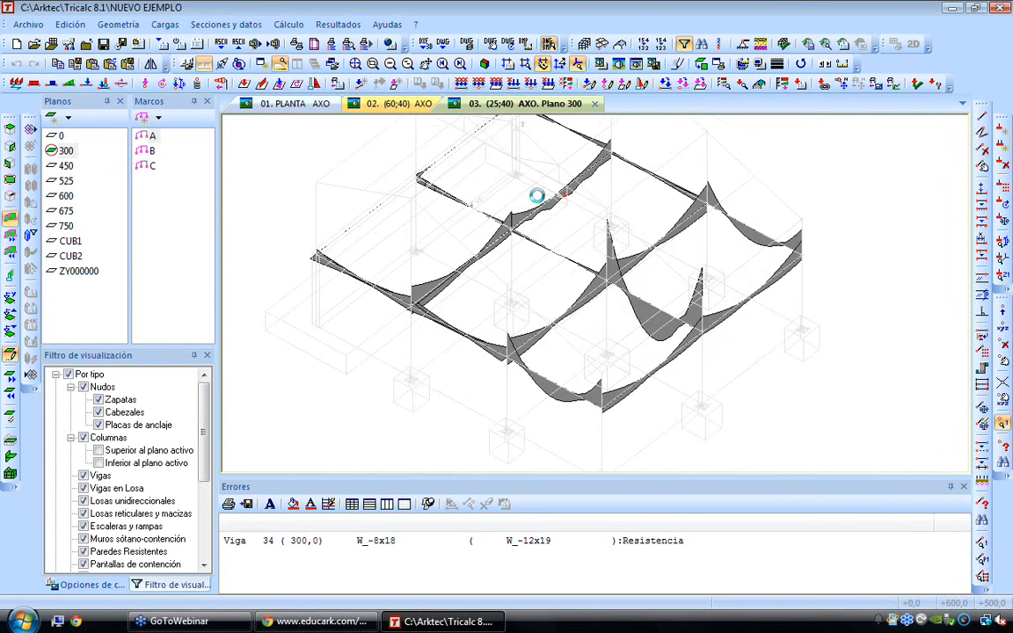
pyautogui.scroll(1, 564, 194)
pyautogui.scroll(2, 564, 194)
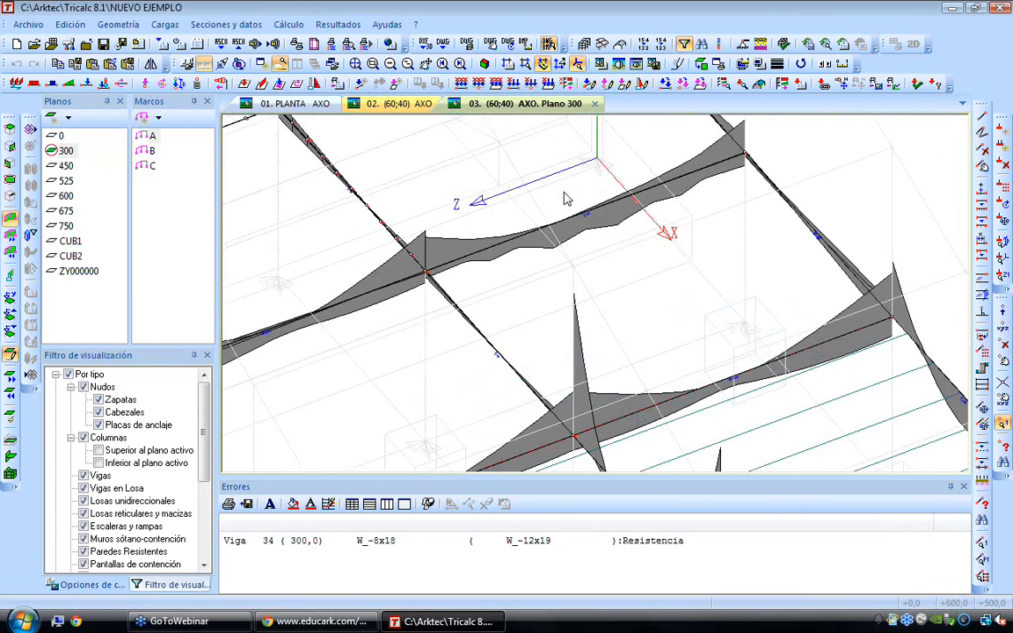
pyautogui.press('Right')
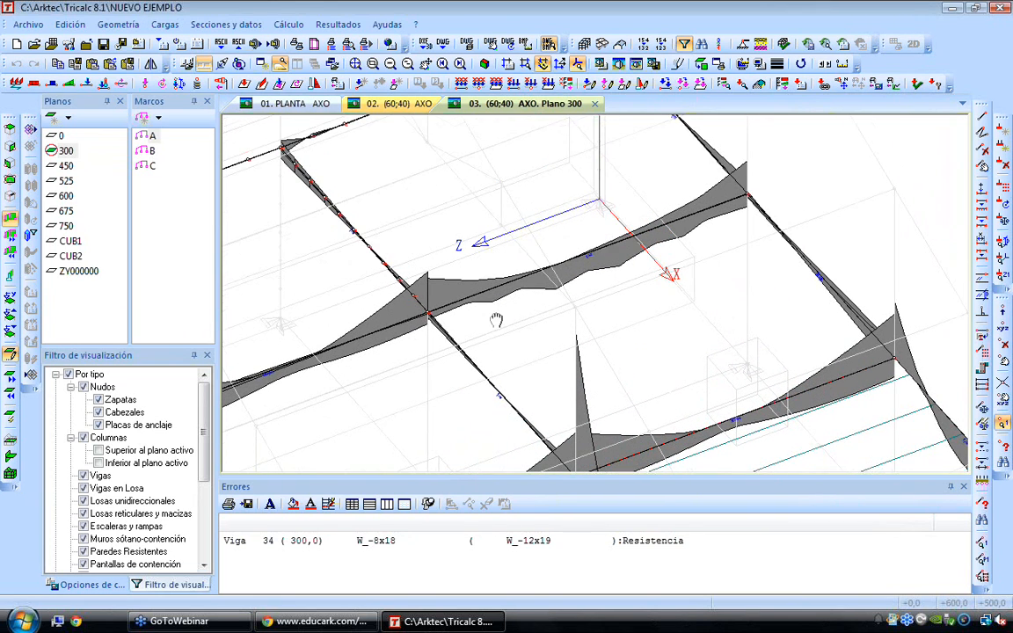
pyautogui.press('Down')
pyautogui.press('Down')
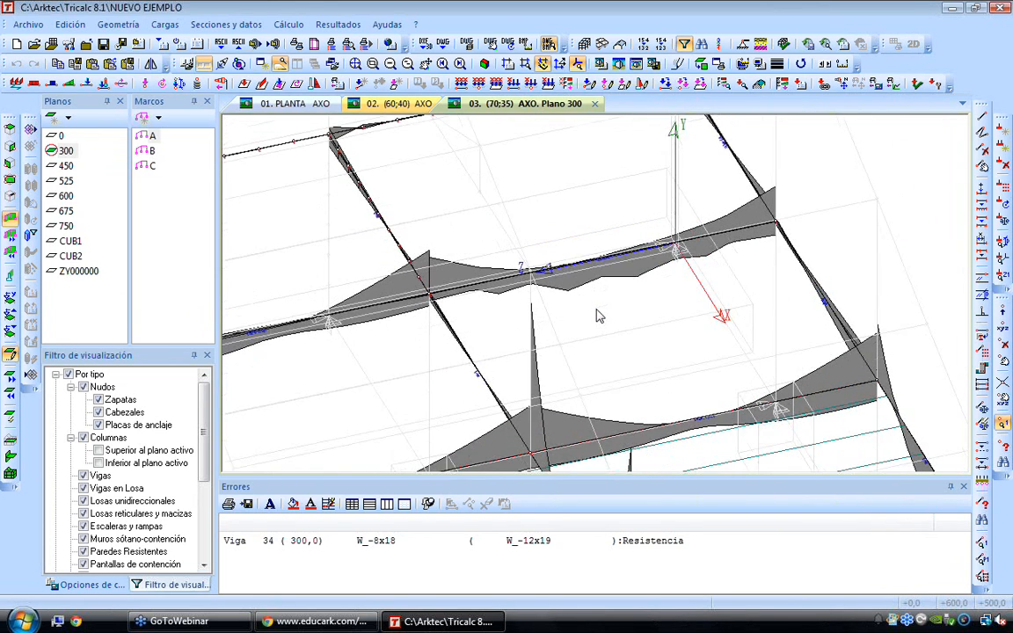
# Isolate the vertical ZY plane through the beam-end node and lay it flat on the screen to inspect its moment diagrams
pyautogui.click(11, 148)
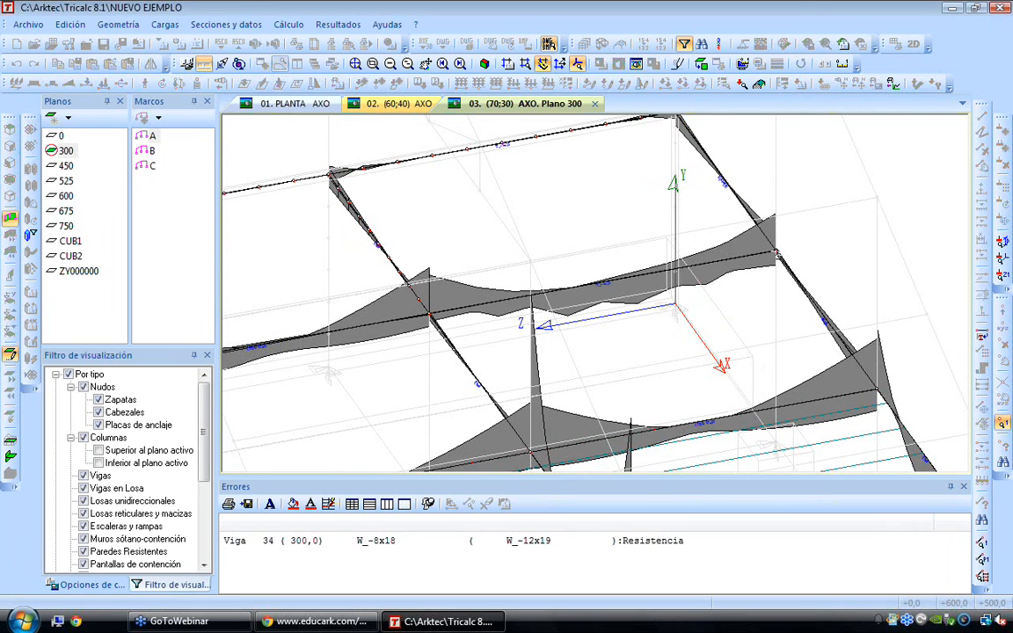
pyautogui.click(774, 253)
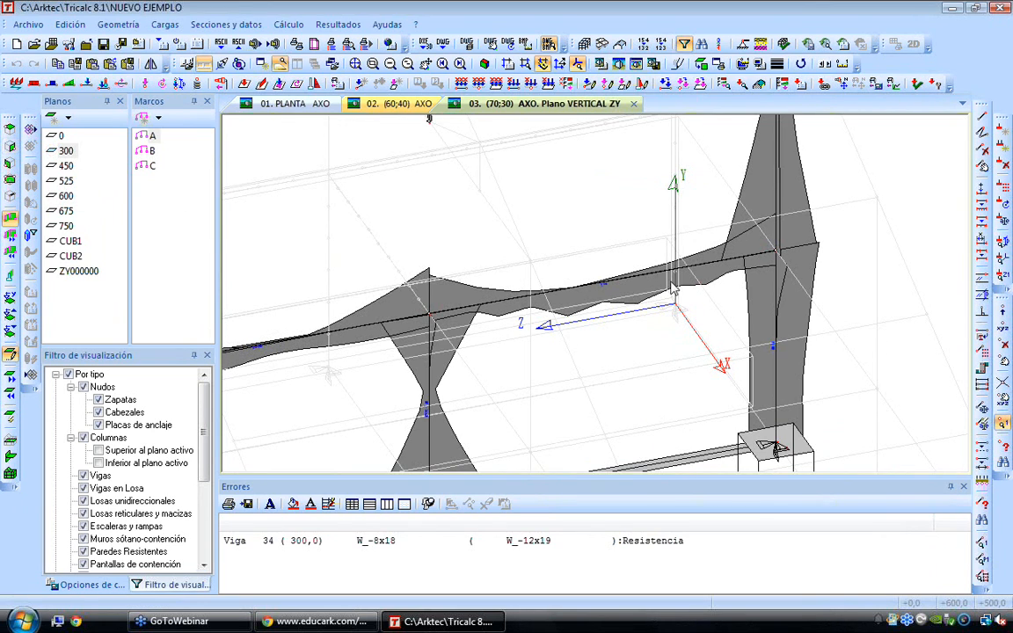
pyautogui.click(701, 63)
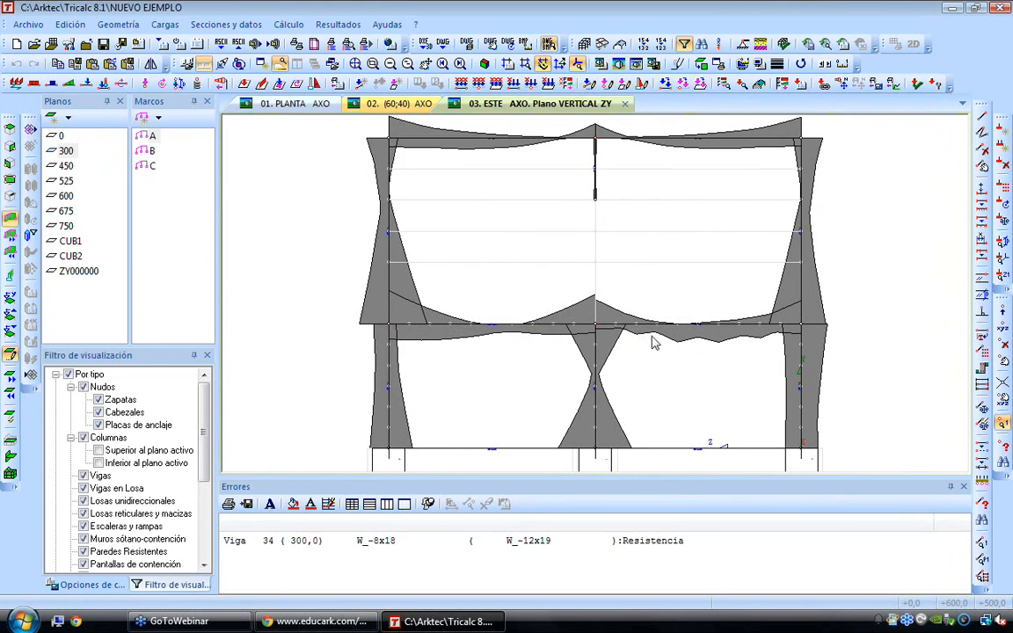
pyautogui.scroll(2, 690, 344)
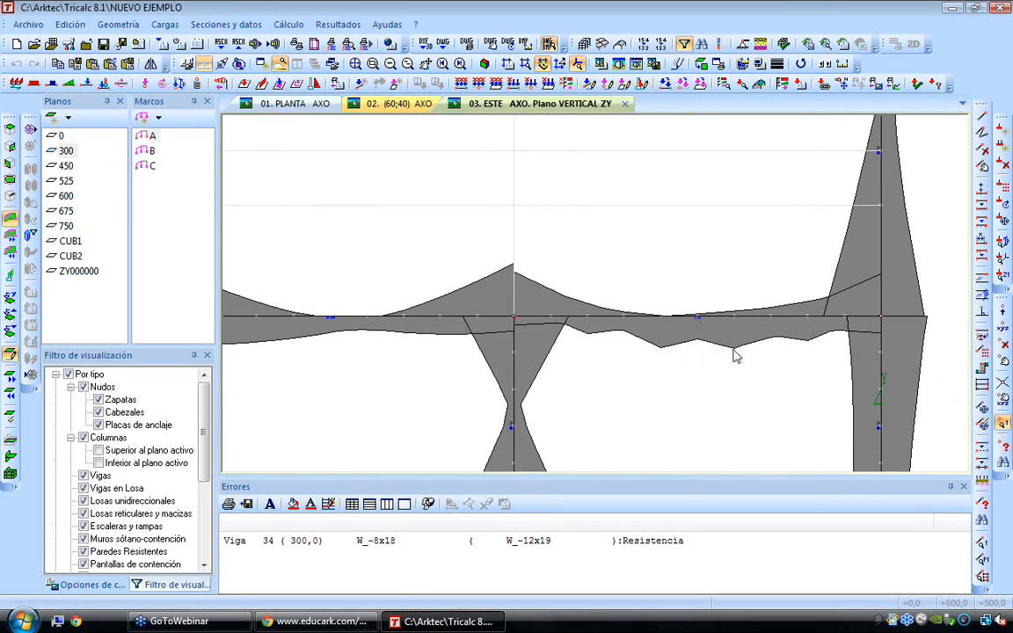
# Set the graph values to be plotted by load case, choosing 11 M1 Móviles
pyautogui.scroll(-1, 820, 377)
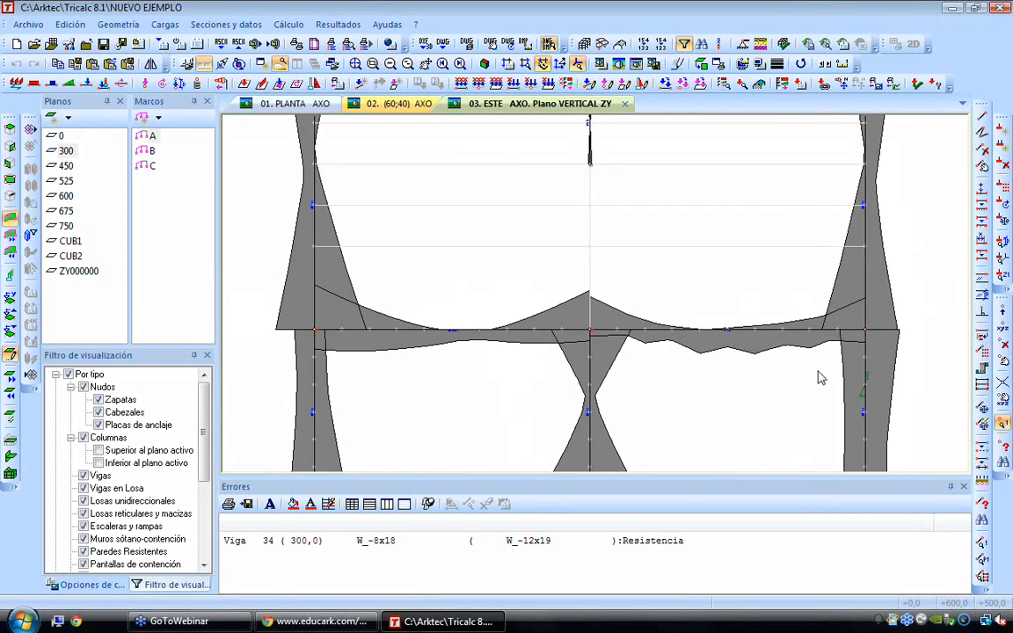
pyautogui.scroll(-1, 820, 377)
pyautogui.moveTo(820, 378); pyautogui.dragTo(716, 358, button='middle')
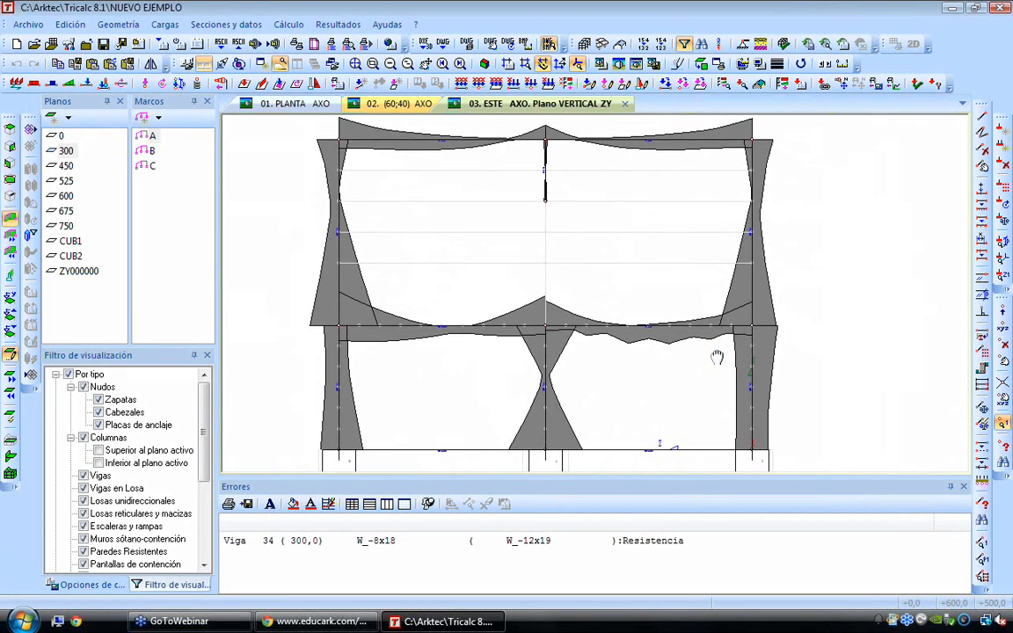
pyautogui.scroll(-1, 708, 373)
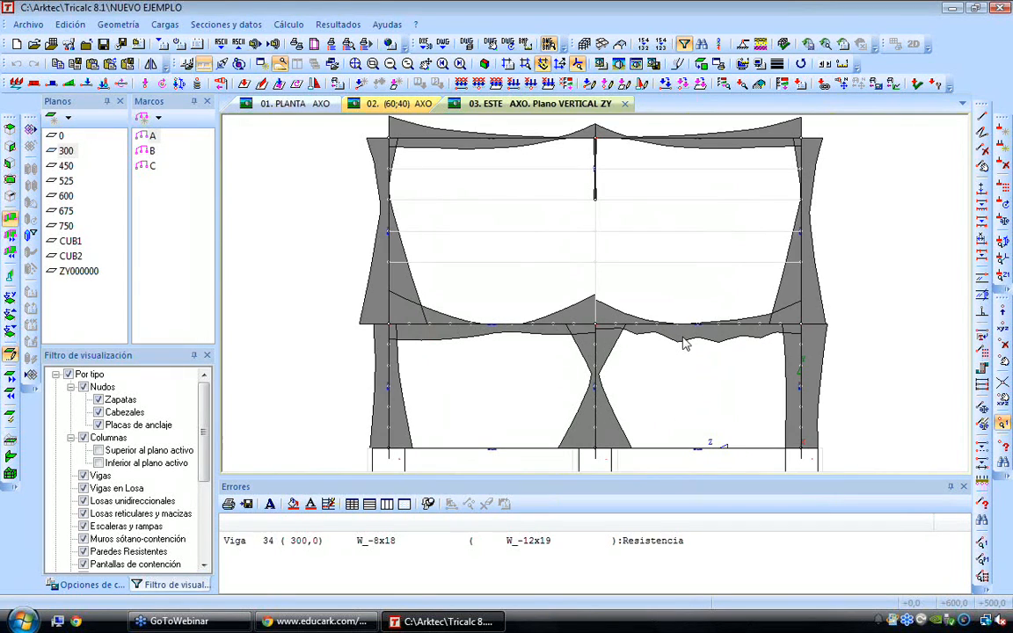
pyautogui.click(337, 24)
pyautogui.moveTo(369, 82)
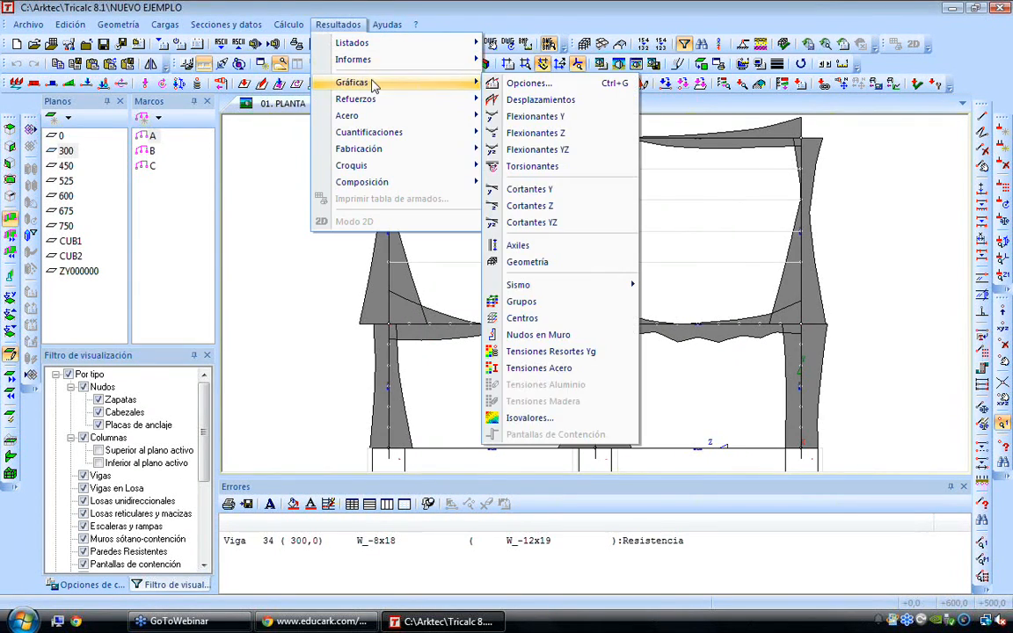
pyautogui.click(492, 84)
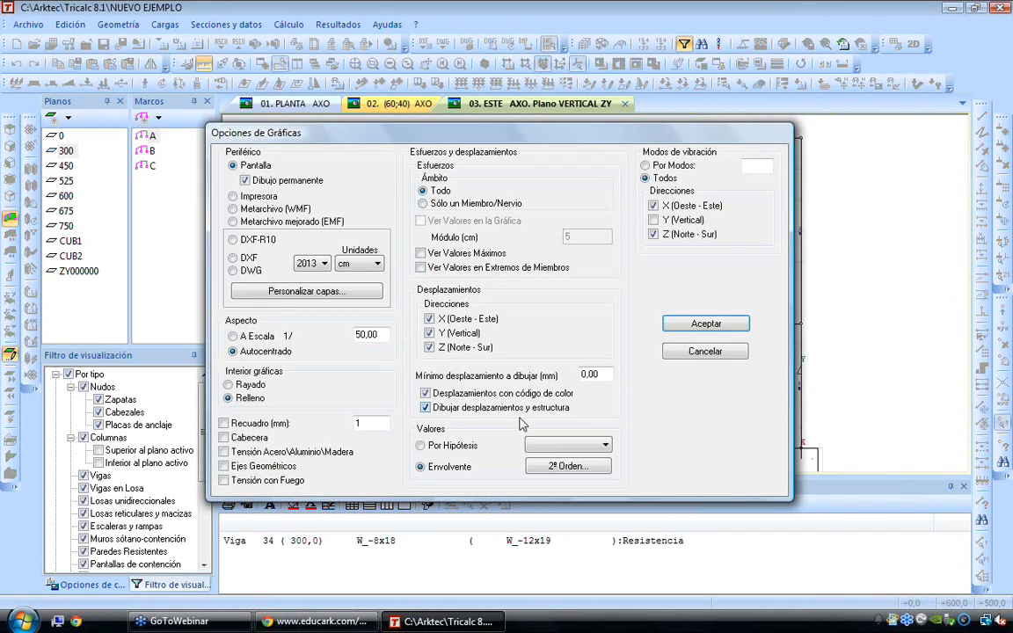
pyautogui.click(552, 446)
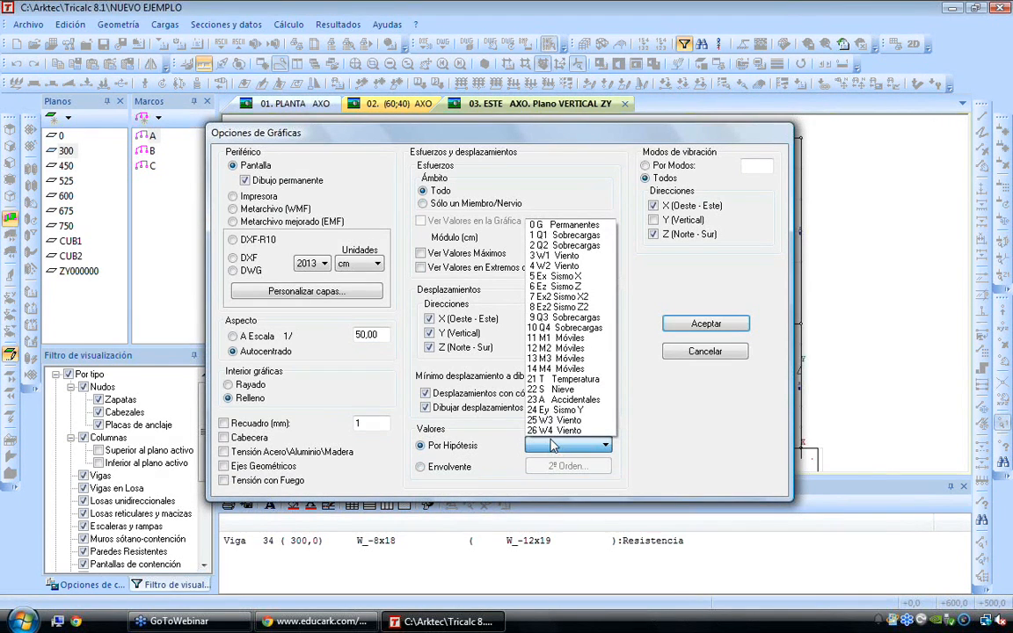
pyautogui.click(565, 340)
pyautogui.click(675, 325)
# Draw the bending moment graph of load case M1 on the ZY plane and inspect the slab-bay beam up close
pyautogui.click(336, 26)
pyautogui.moveTo(384, 86)
pyautogui.click(494, 100)
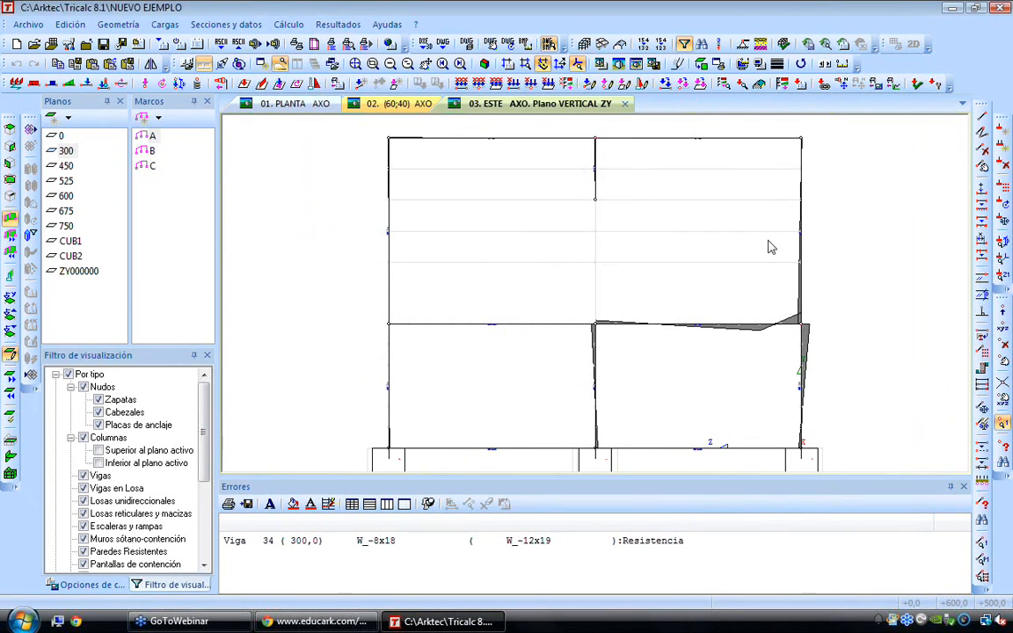
pyautogui.scroll(3, 798, 316)
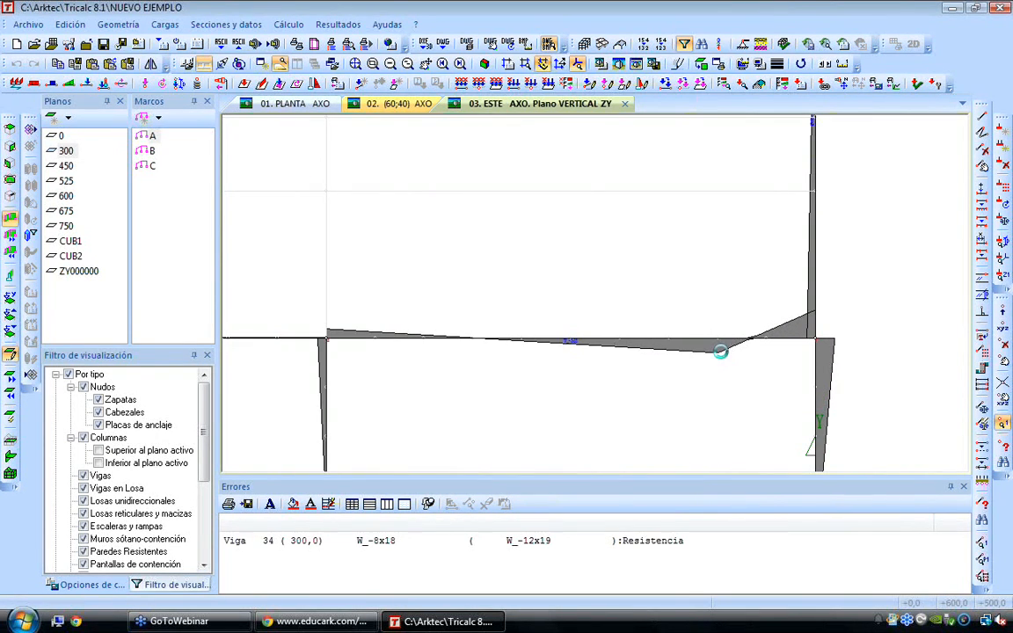
pyautogui.scroll(-5, 723, 355)
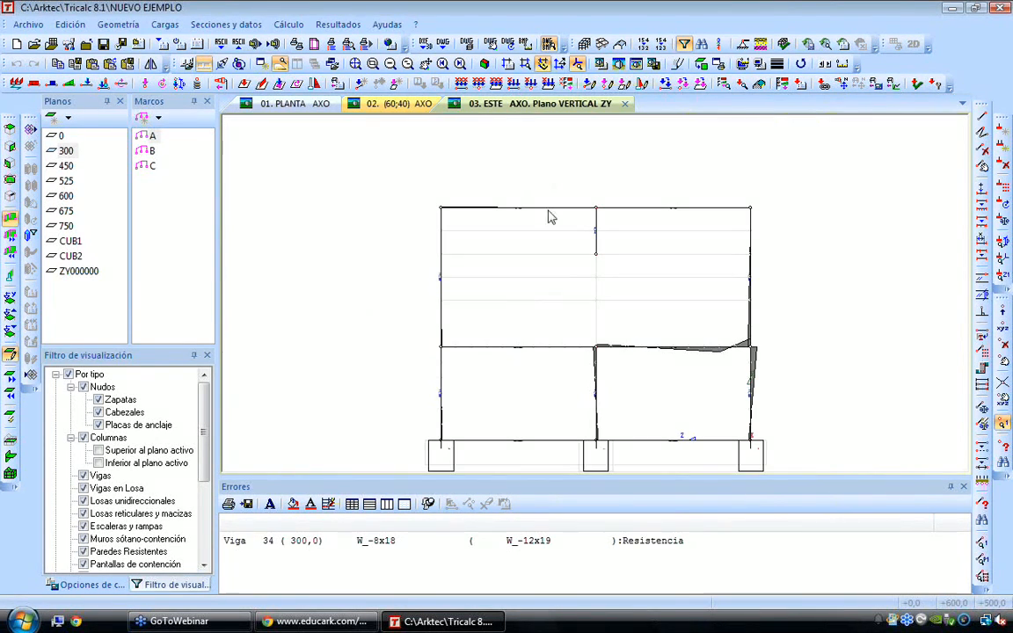
# Switch the load case plotted in the graphs to 13 M3 Móviles
pyautogui.click(339, 24)
pyautogui.moveTo(370, 84)
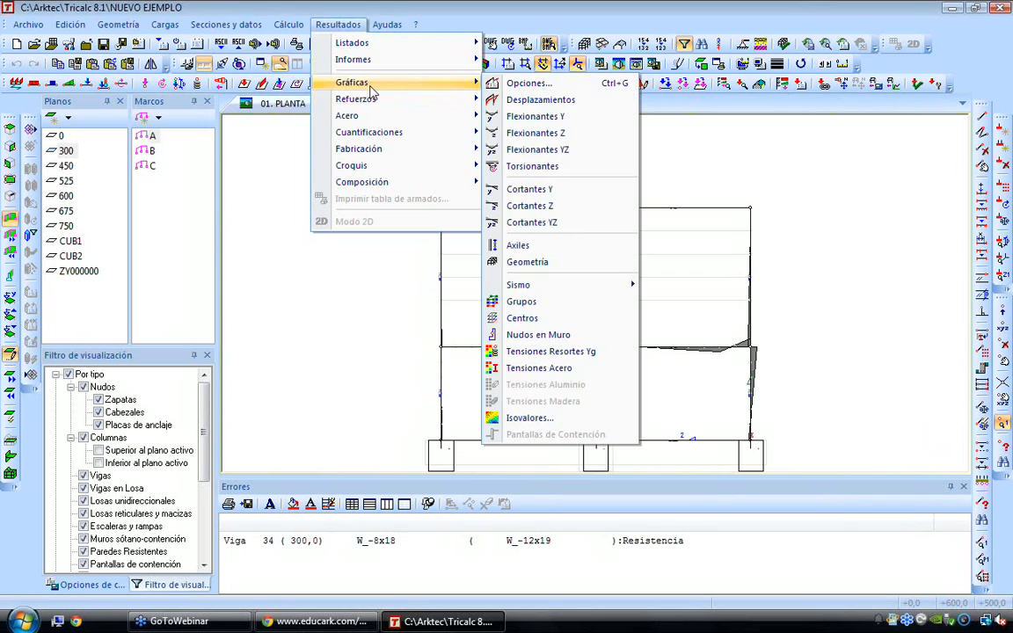
pyautogui.click(567, 84)
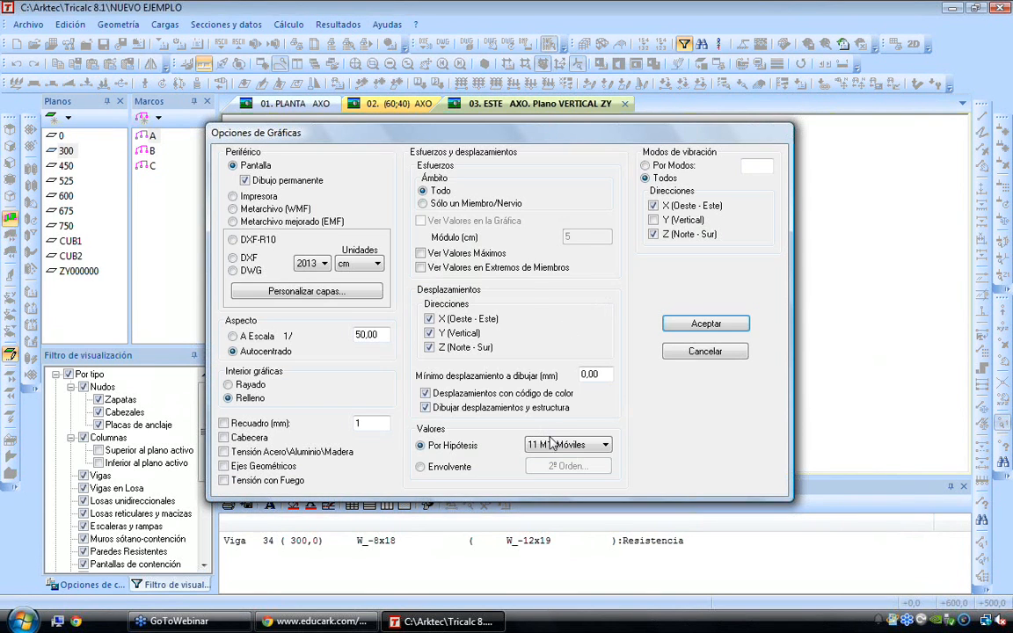
pyautogui.click(551, 444)
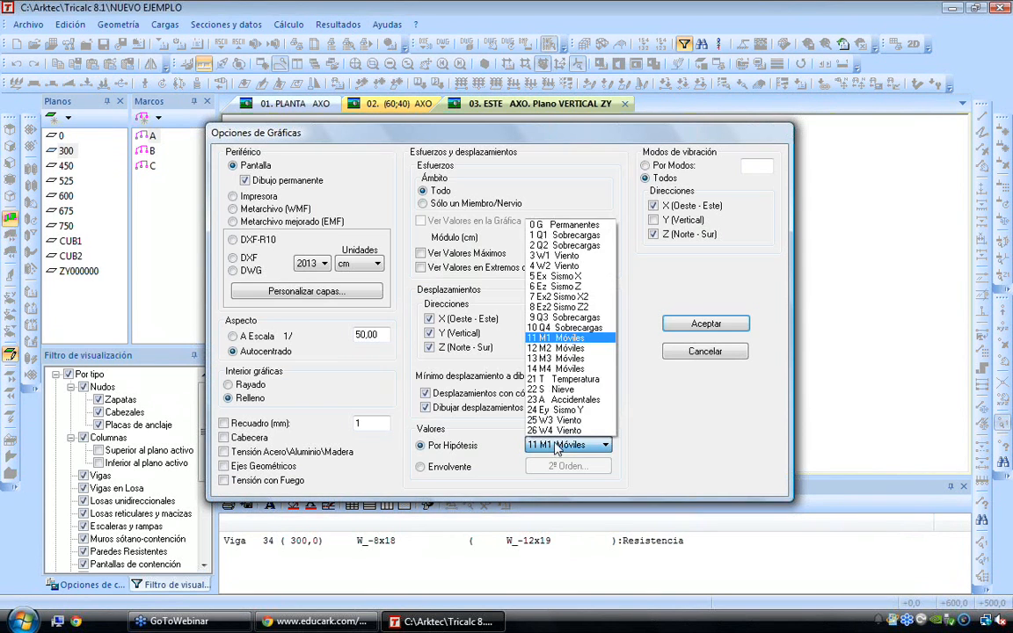
pyautogui.click(550, 362)
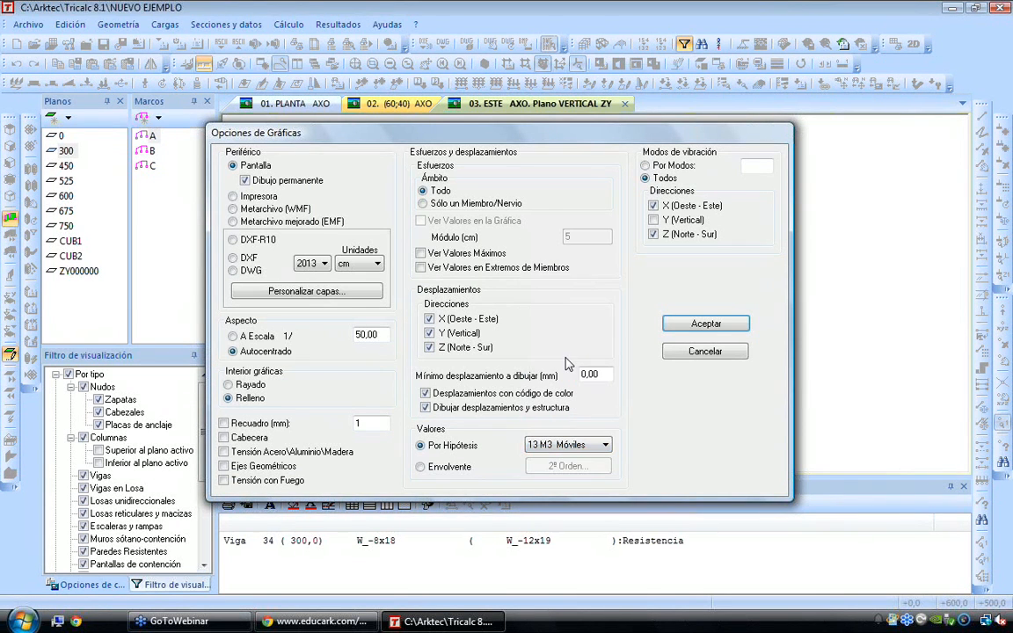
pyautogui.click(705, 324)
# Draw the Flexionantes Z graph for load case M3 and inspect the slab-bay beam's diagram
pyautogui.click(339, 24)
pyautogui.moveTo(366, 81)
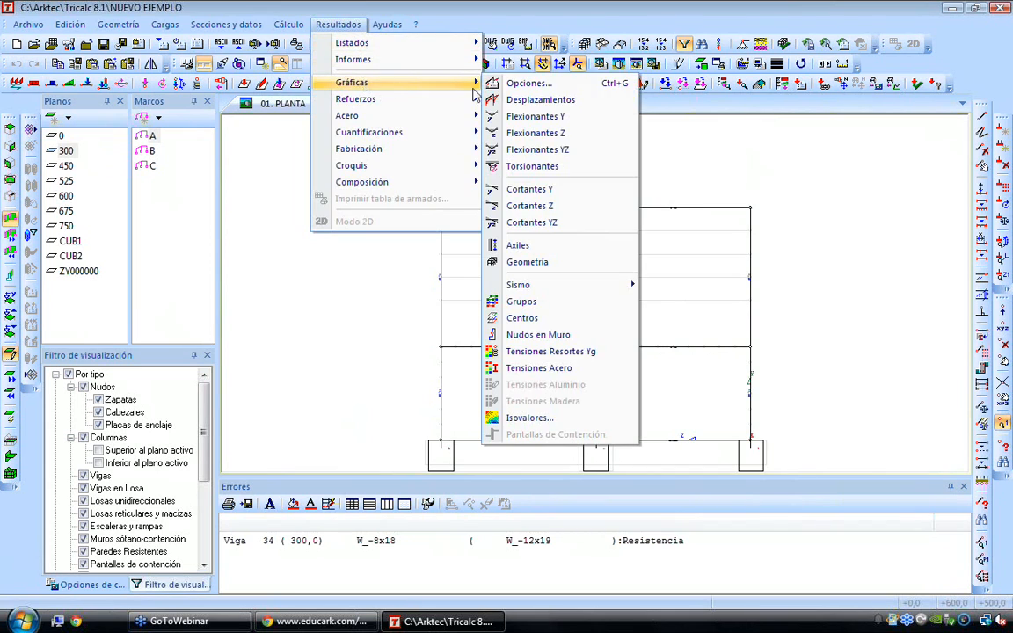
pyautogui.click(573, 136)
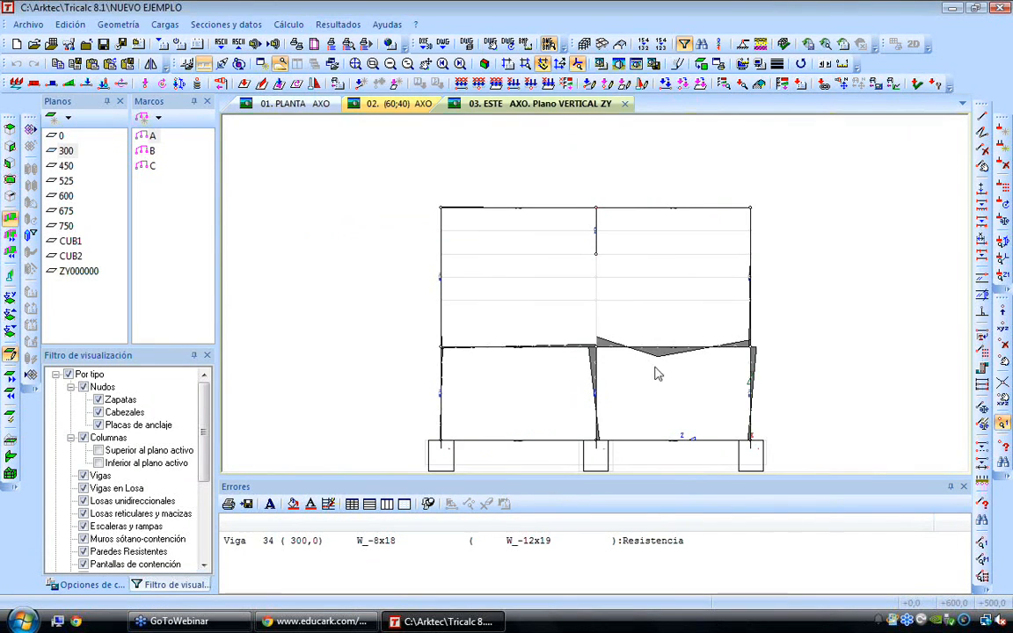
pyautogui.scroll(2, 649, 349)
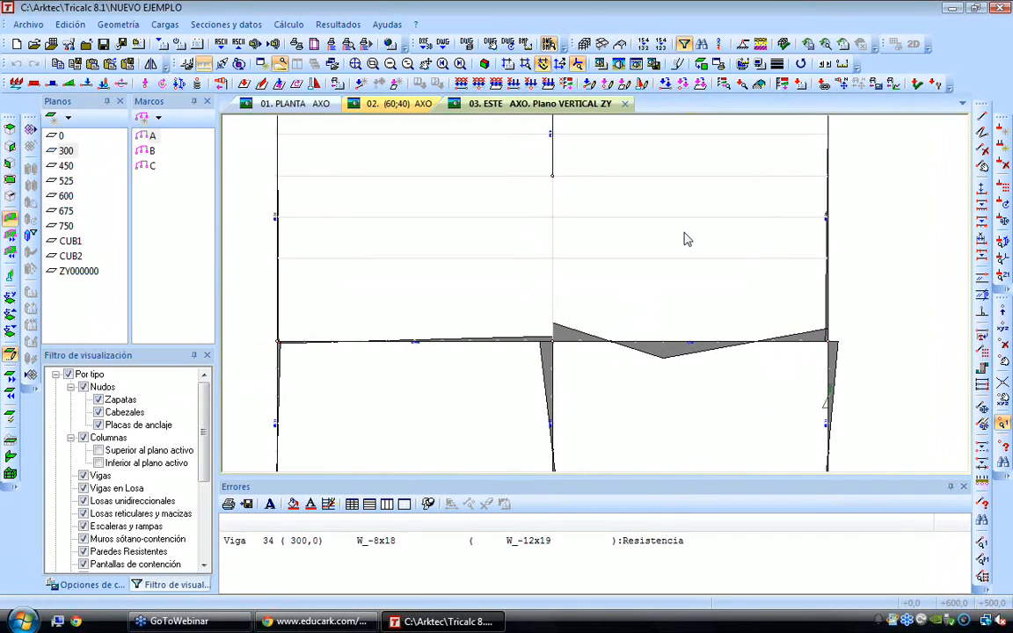
# Set the graph values to Envolvente in the graph options
pyautogui.click(338, 24)
pyautogui.moveTo(413, 82)
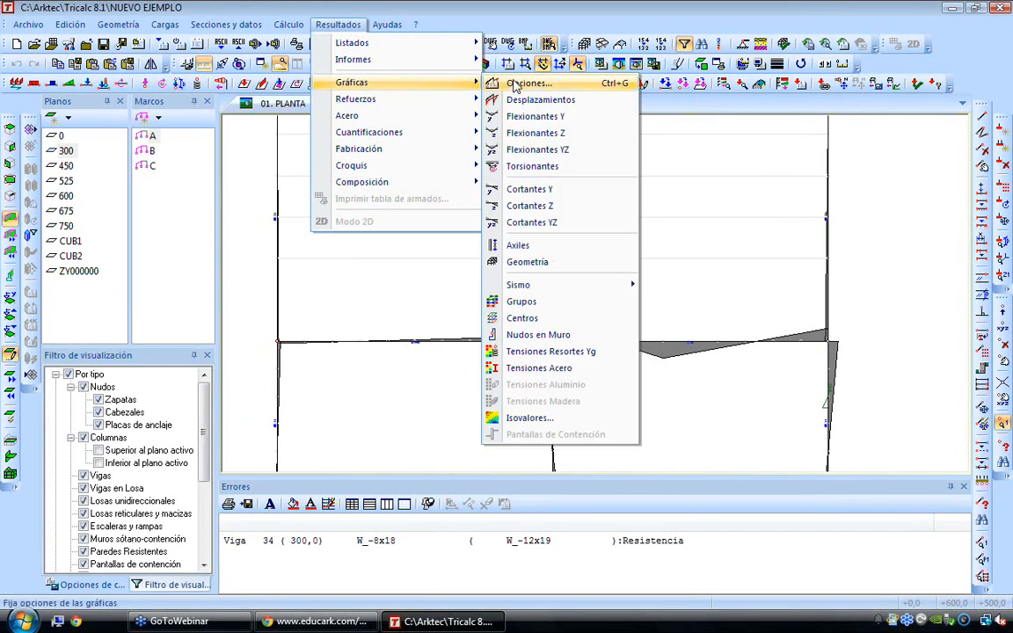
pyautogui.click(515, 85)
pyautogui.click(466, 466)
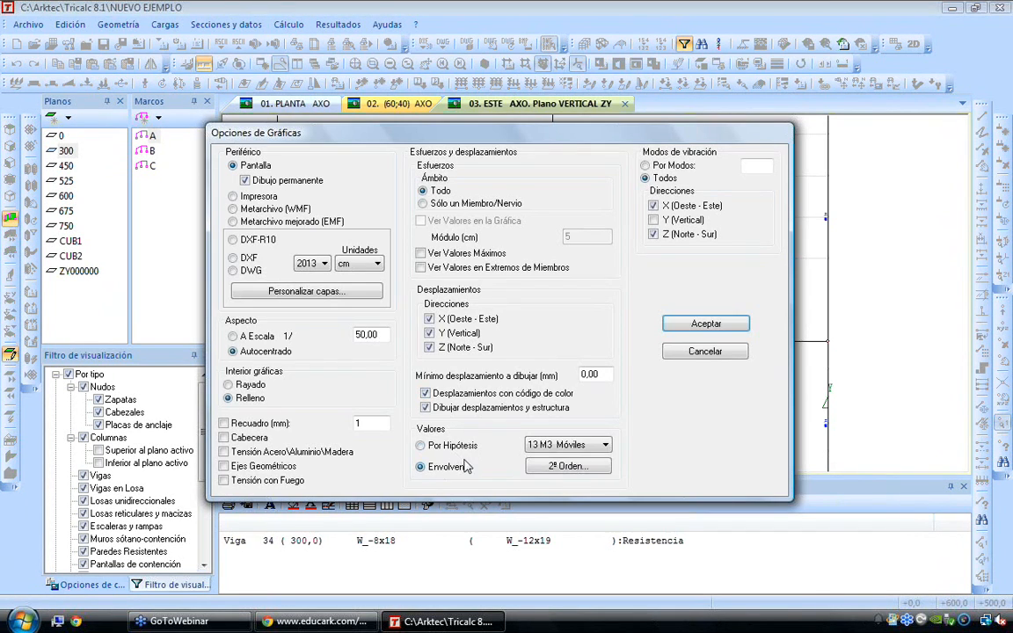
pyautogui.click(704, 324)
# Draw the bending moment envelope for Límite Último (E.L.U.) with Mayorar Condición and review the whole ZY frame
pyautogui.click(339, 25)
pyautogui.moveTo(355, 83)
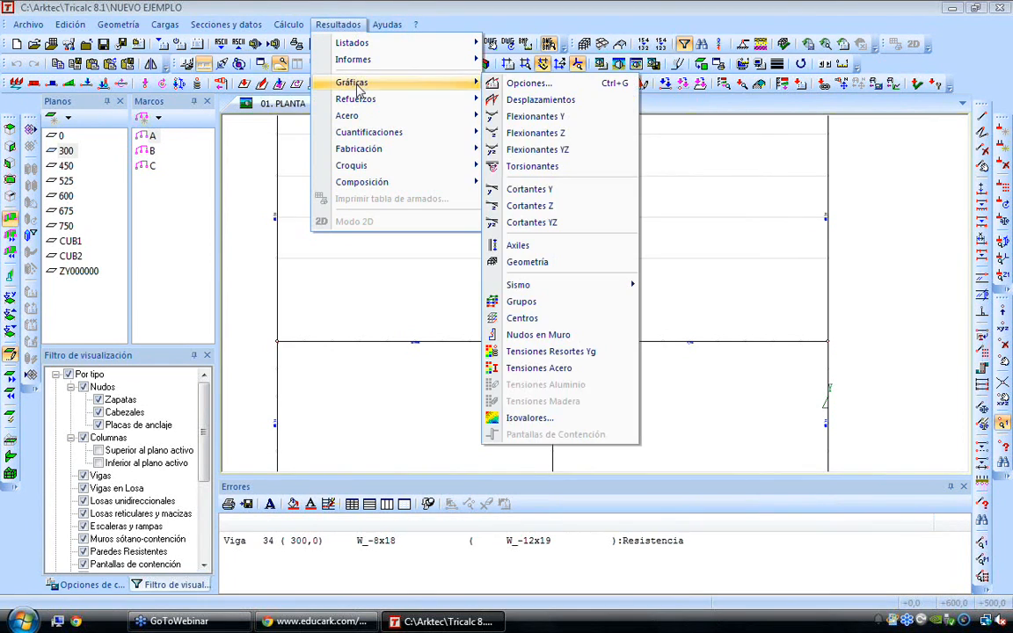
pyautogui.click(576, 99)
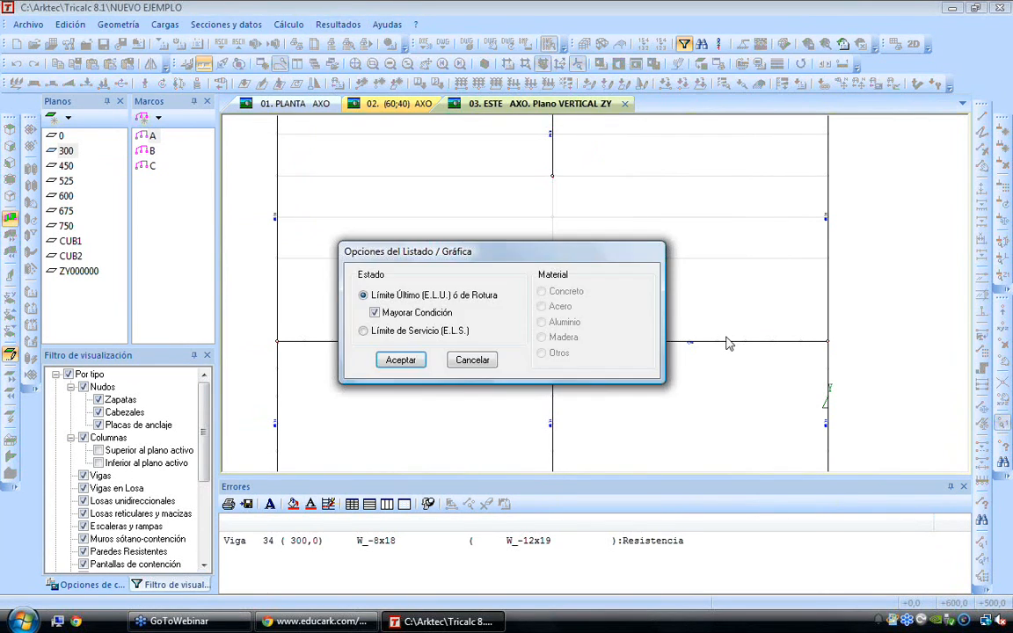
pyautogui.click(402, 358)
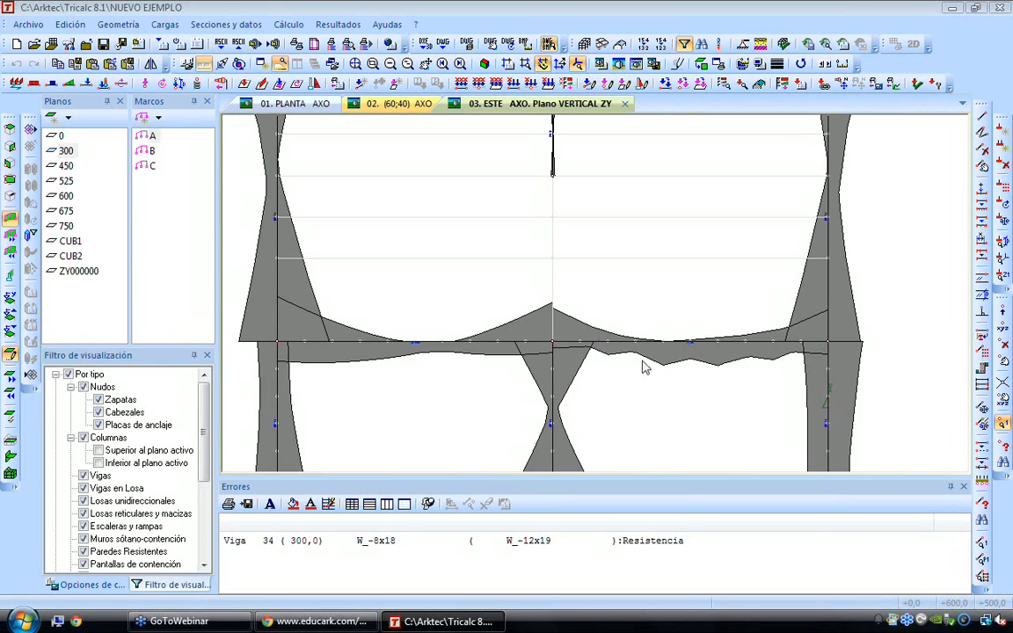
pyautogui.scroll(-1, 573, 368)
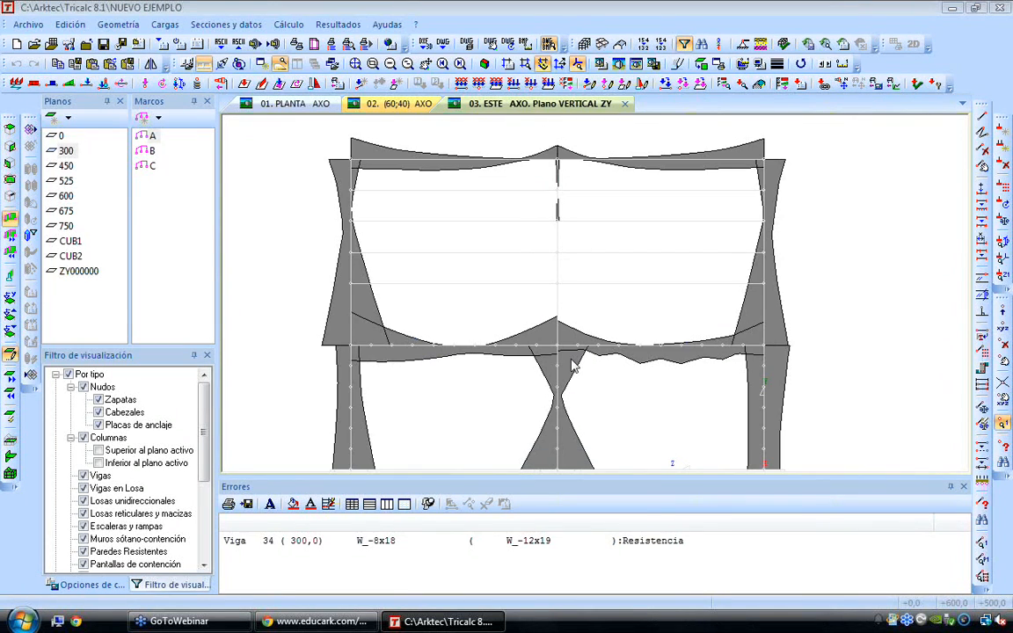
pyautogui.moveTo(572, 366); pyautogui.dragTo(610, 345, button='middle')
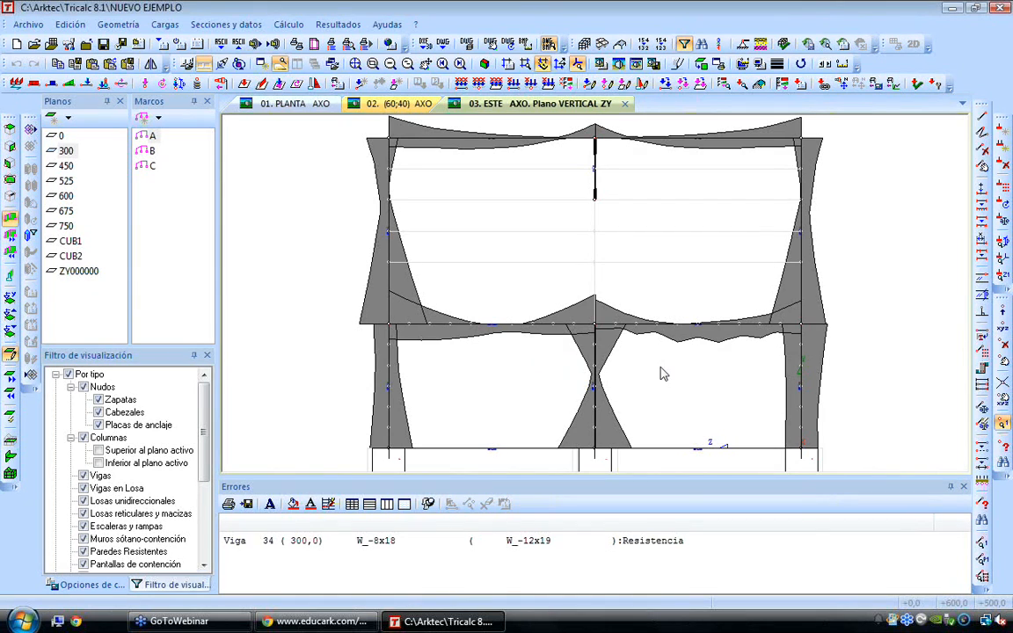
# Leave the isolated ZY plane and show the complete structure in the axonometric view
pyautogui.scroll(-2, 477, 238)
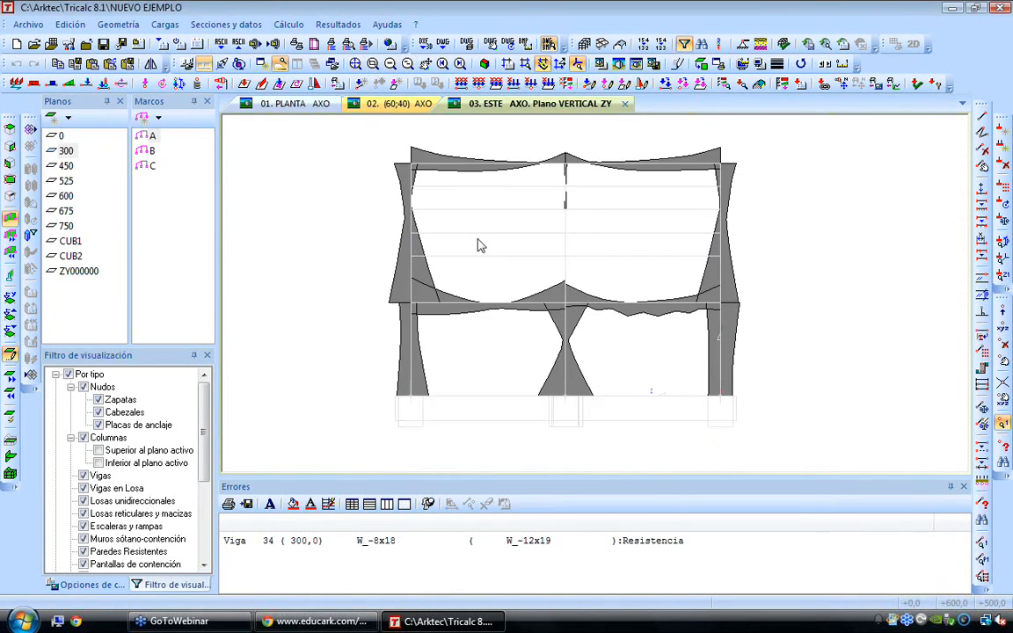
pyautogui.keyDown('ctrl'); pyautogui.scroll(-4, 477, 239); pyautogui.keyUp('ctrl')
pyautogui.press('Escape')
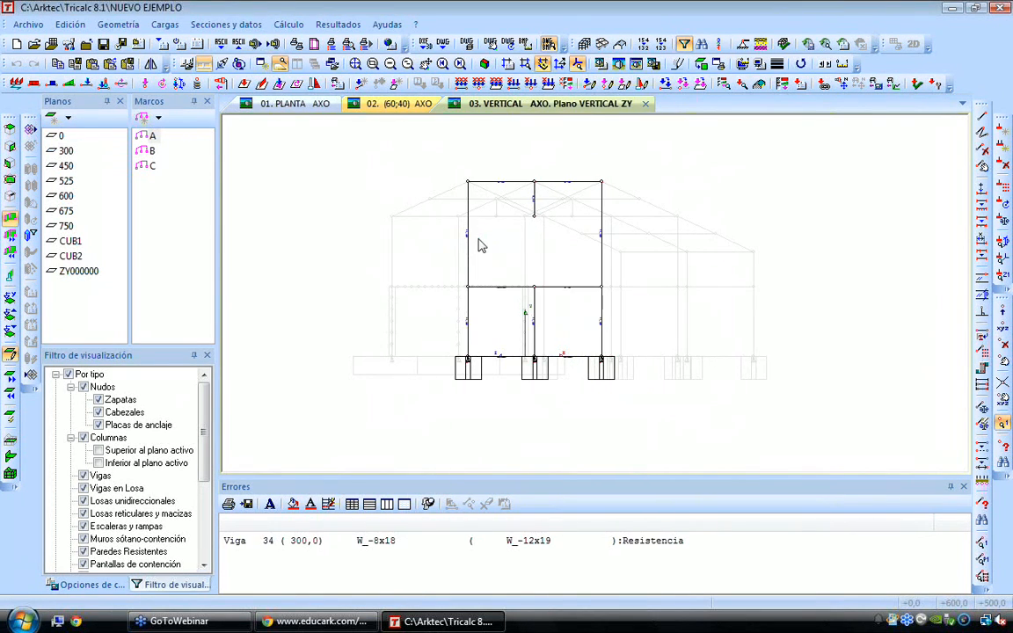
pyautogui.press('Escape')
pyautogui.keyDown('shift'); pyautogui.scroll(-2, 477, 238); pyautogui.keyUp('shift')
pyautogui.keyDown('shift'); pyautogui.scroll(-1, 477, 238); pyautogui.keyUp('shift')
pyautogui.keyDown('ctrl'); pyautogui.scroll(4, 479, 243); pyautogui.keyUp('ctrl')
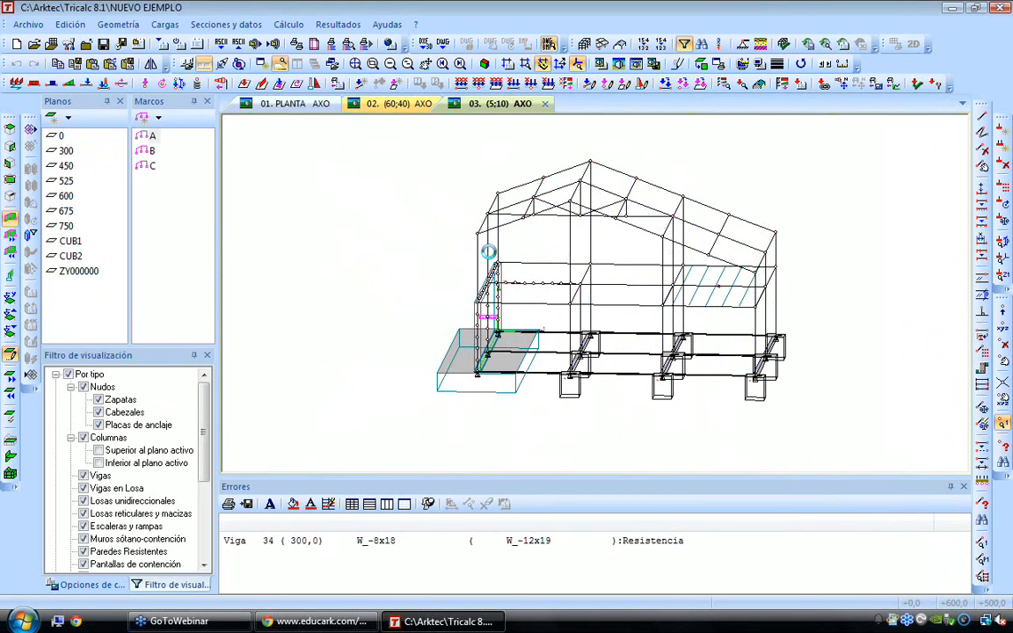
pyautogui.scroll(1, 641, 227)
# Draw the displacement graph of the whole structure for Acero at Límite Último (E.L.U.) with Mayorar Condición
pyautogui.click(338, 24)
pyautogui.moveTo(378, 81)
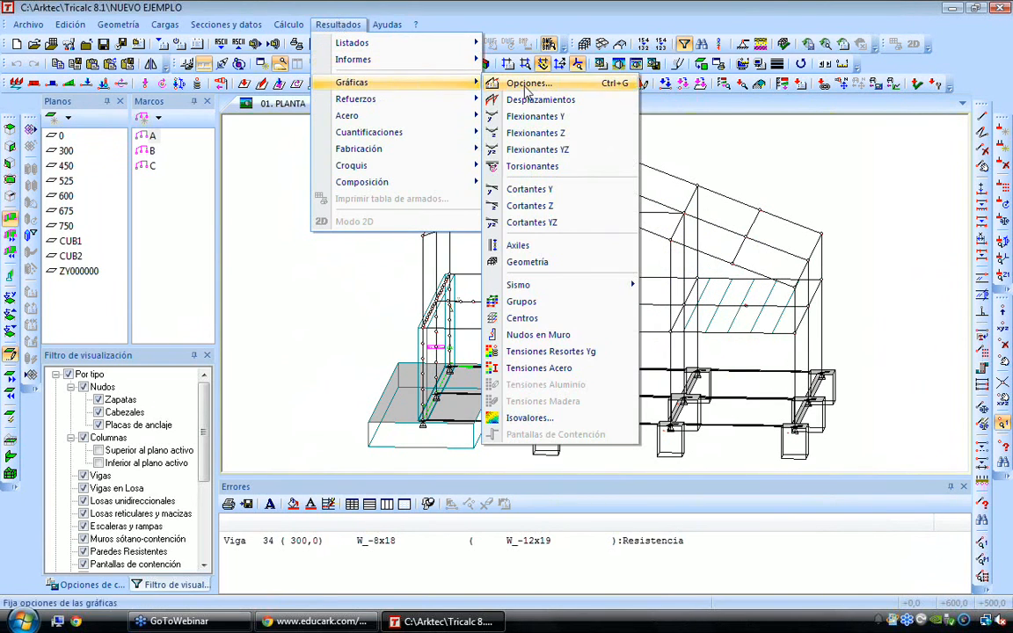
pyautogui.click(569, 98)
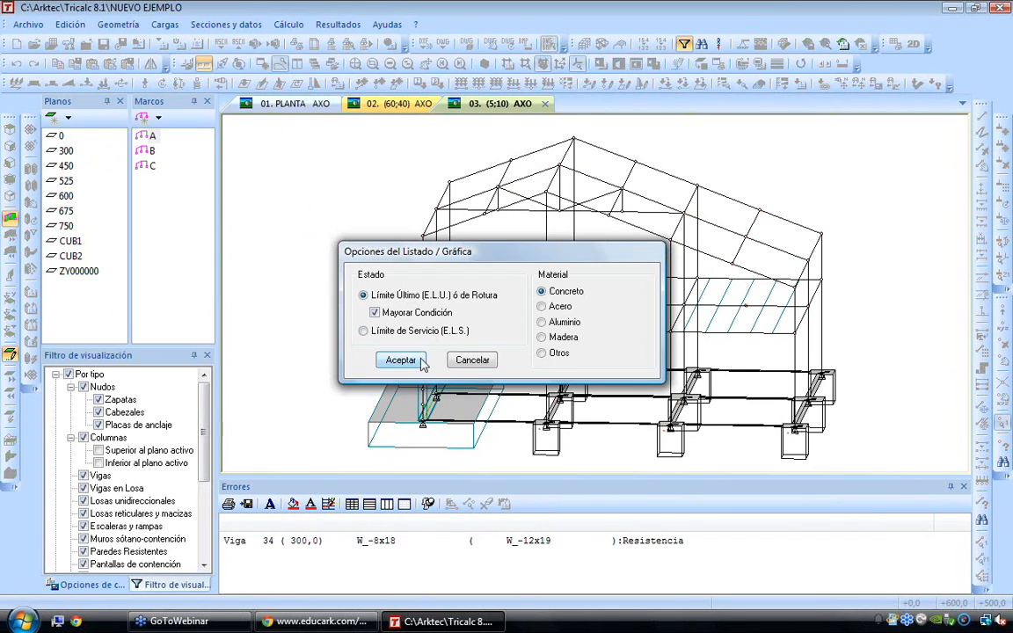
pyautogui.click(499, 280)
pyautogui.click(383, 324)
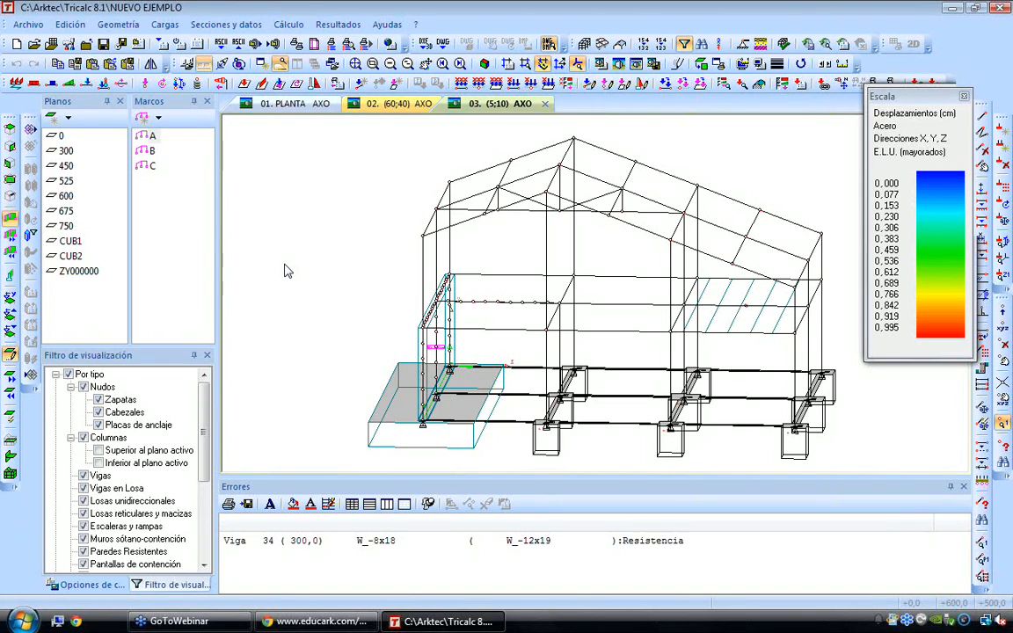
# Examine the colour-coded steel displacements, zooming in on the lower chord at the centre of the roof truss
pyautogui.scroll(-1, 284, 271)
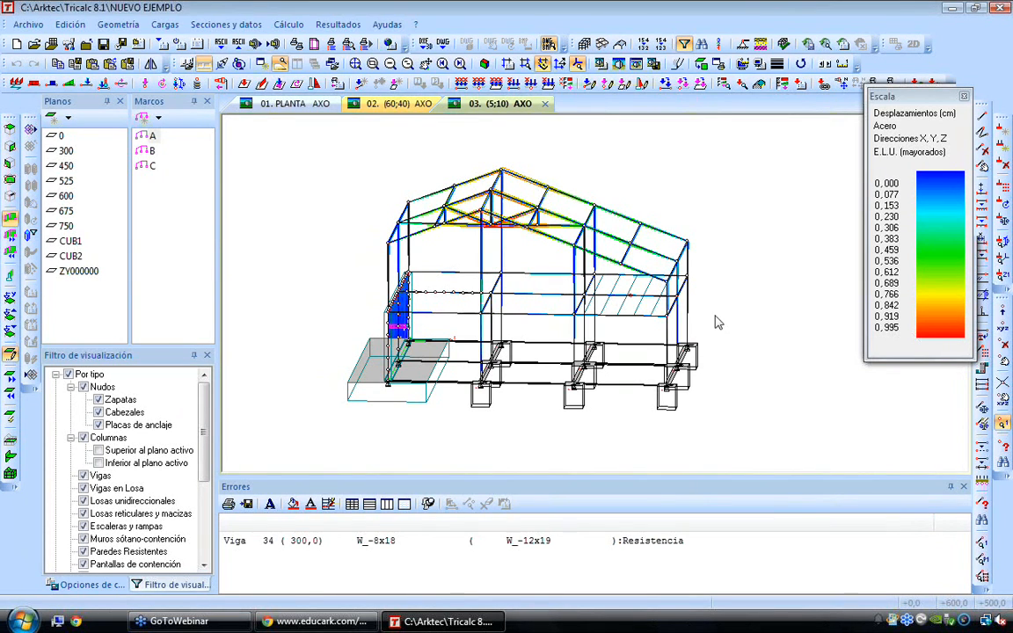
pyautogui.scroll(1, 491, 233)
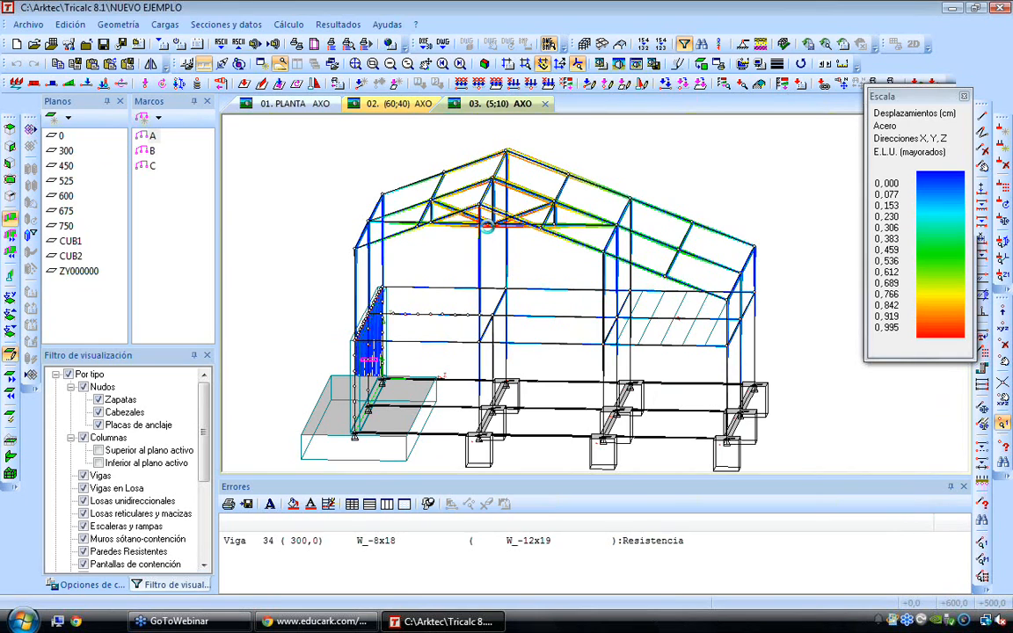
pyautogui.scroll(1, 486, 226)
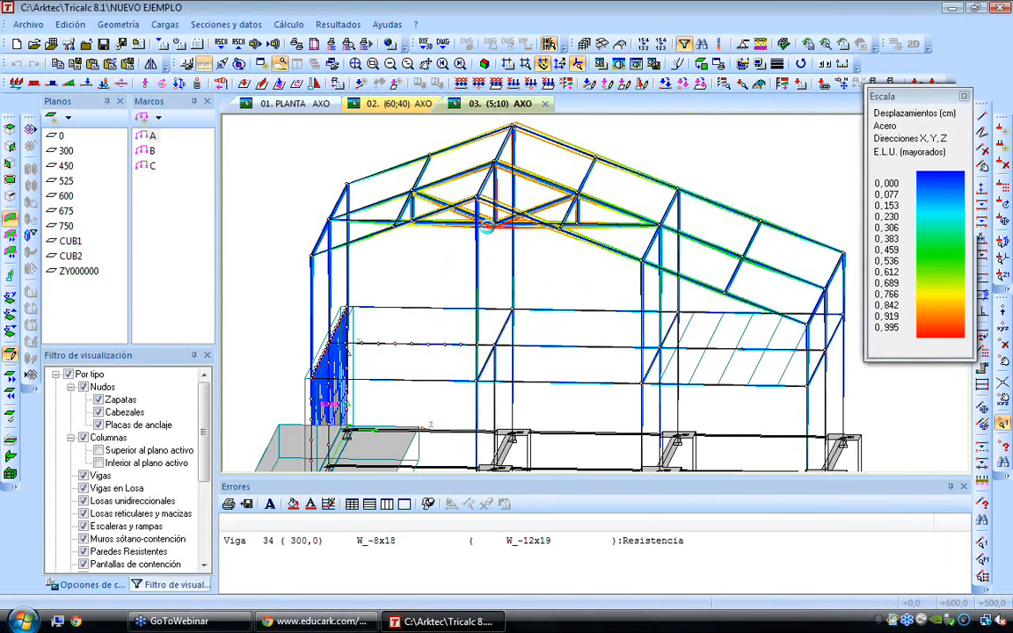
pyautogui.scroll(1, 486, 227)
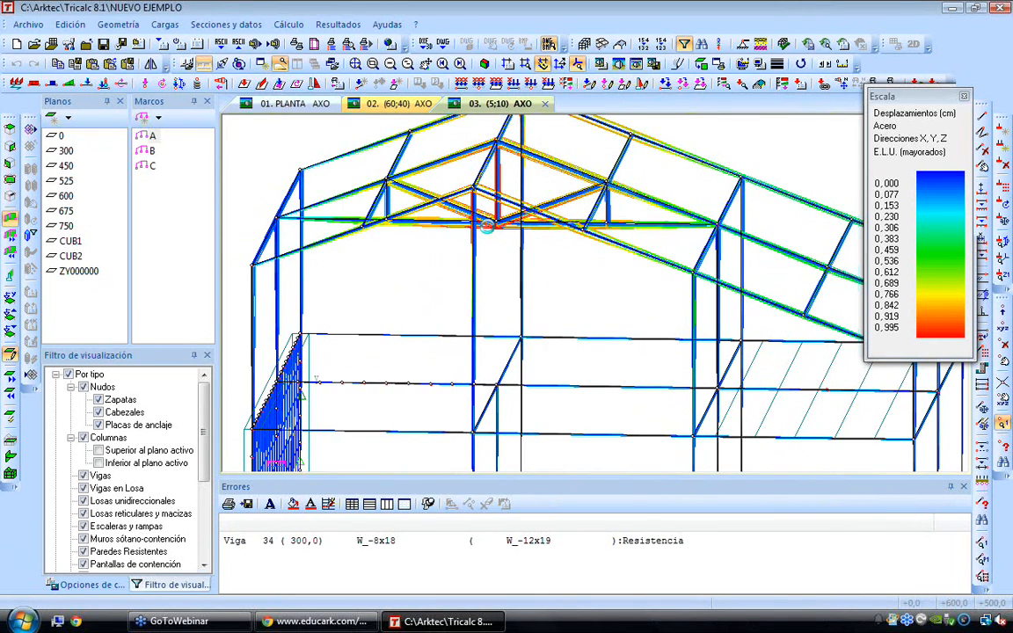
pyautogui.scroll(1, 488, 228)
pyautogui.scroll(1, 489, 232)
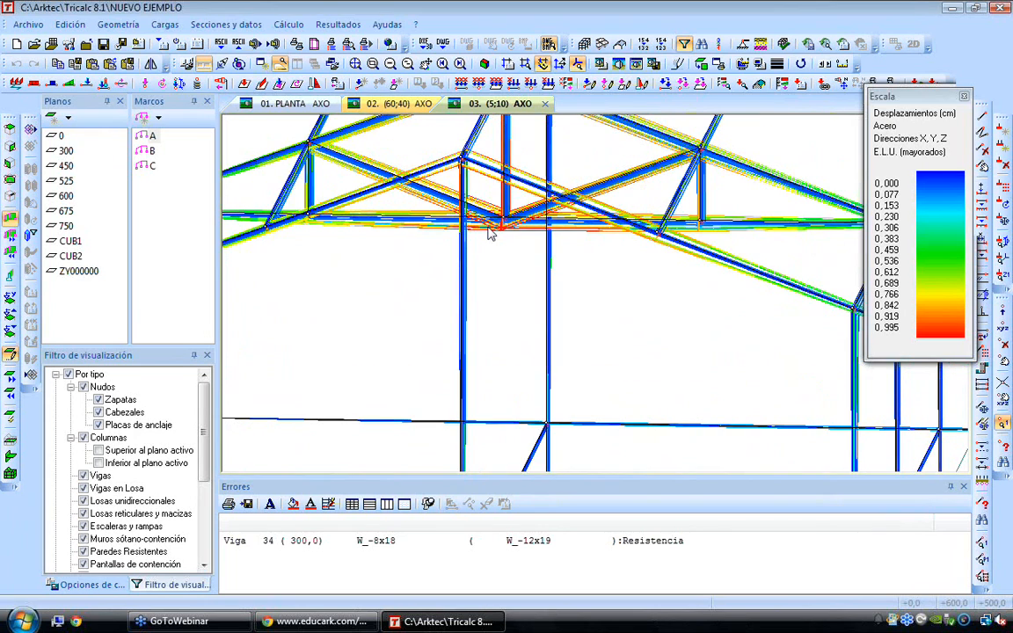
pyautogui.scroll(-5, 490, 232)
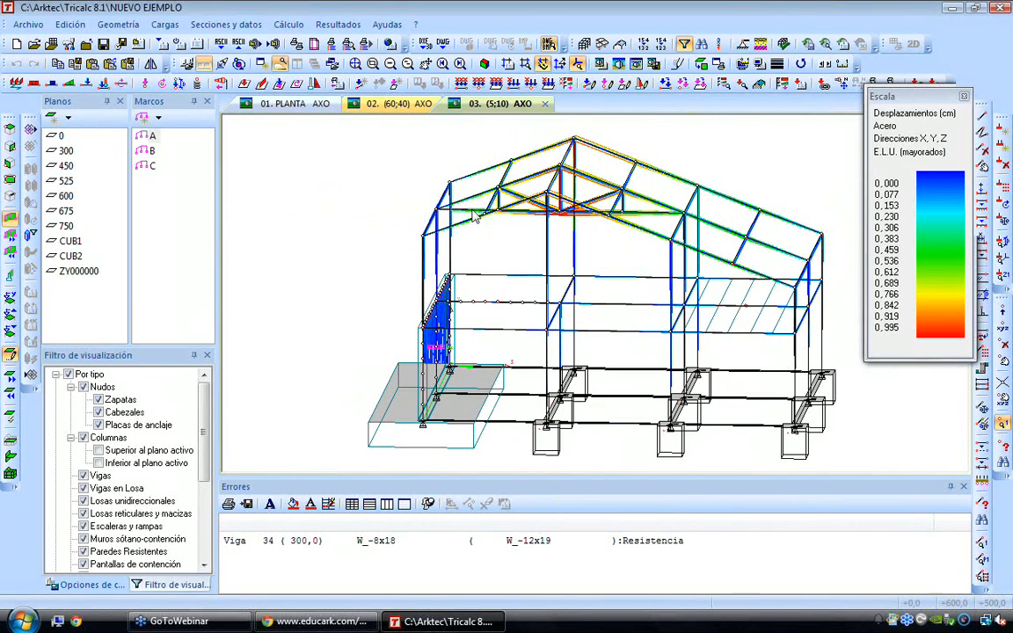
# Draw the isovalue graph of Desplazamientos y Giros, DX General, as isoareas for the maximum envelope at Límite Último (E.L.U.) with Mayorar Condición
pyautogui.click(339, 24)
pyautogui.moveTo(361, 83)
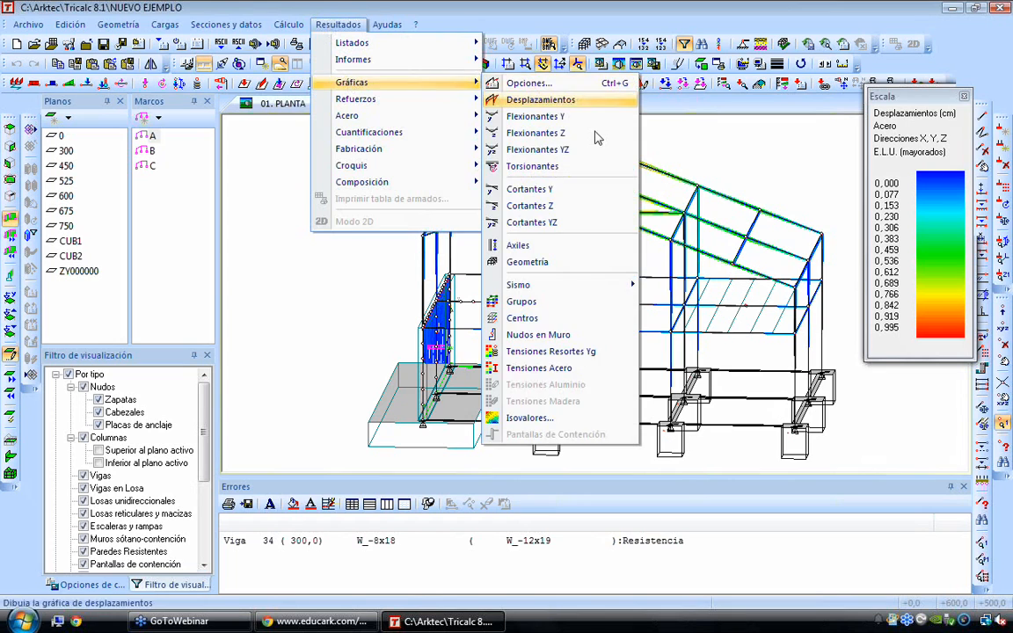
pyautogui.click(529, 417)
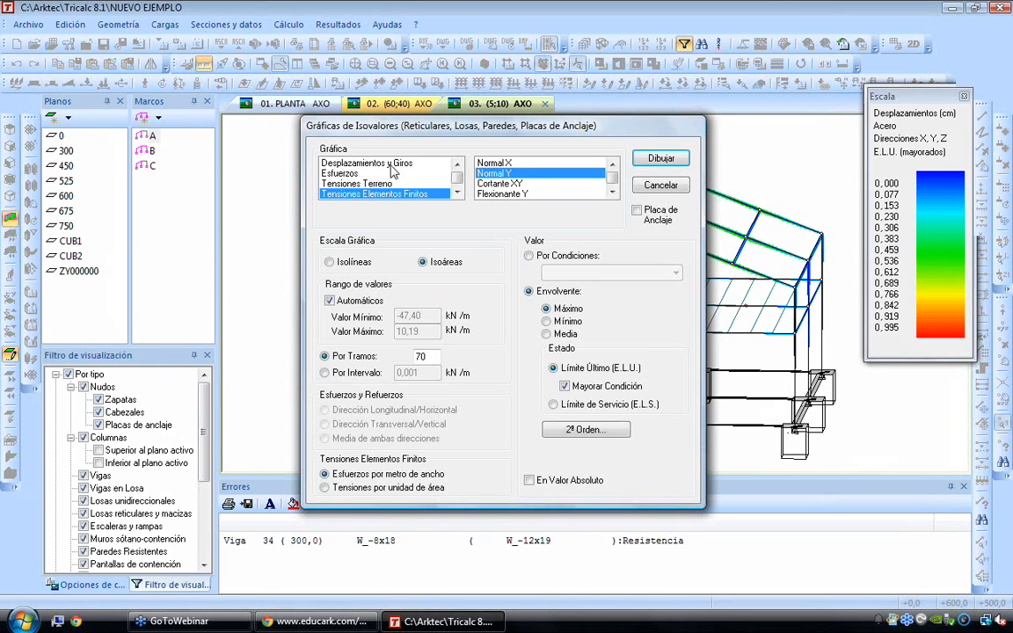
pyautogui.click(387, 163)
pyautogui.click(527, 163)
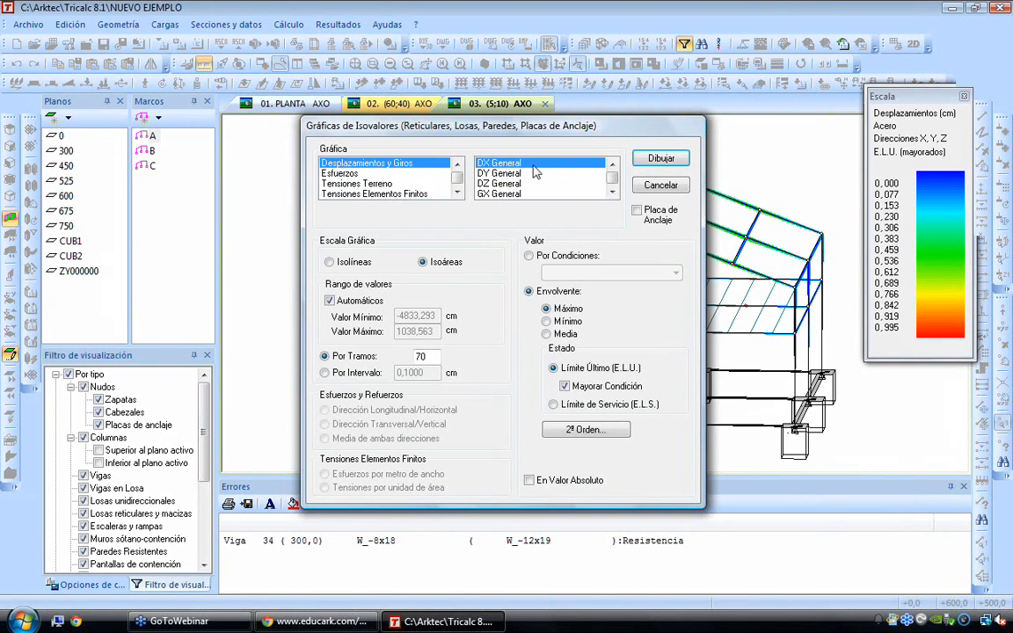
pyautogui.click(661, 158)
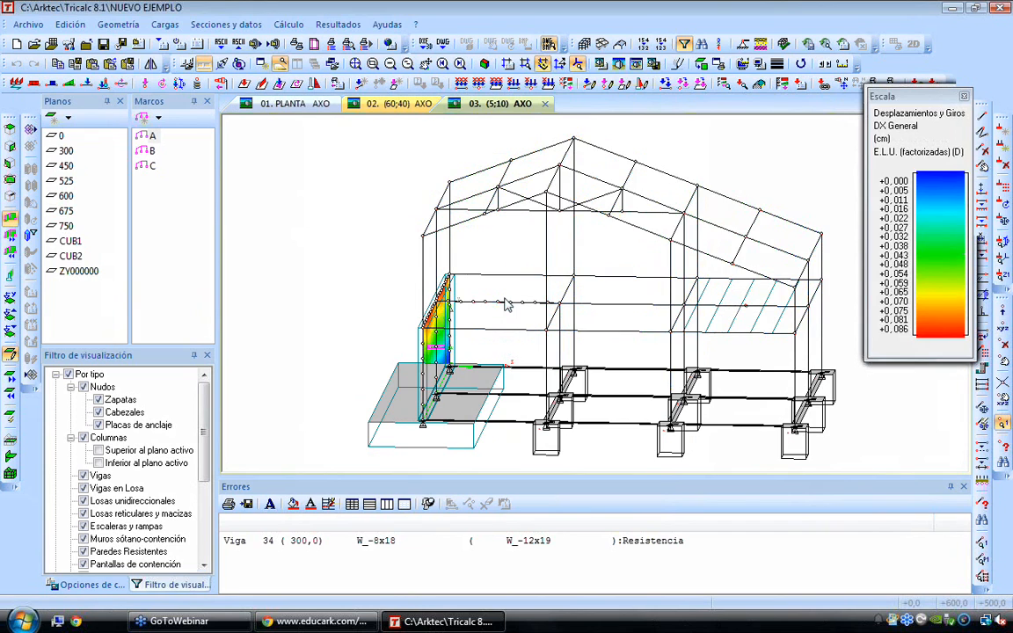
# Examine the DX displacement isoareas on the wall in axonometric and straight-on vertical views, close up
pyautogui.press('Right')
pyautogui.press('Right')
pyautogui.press('Right')
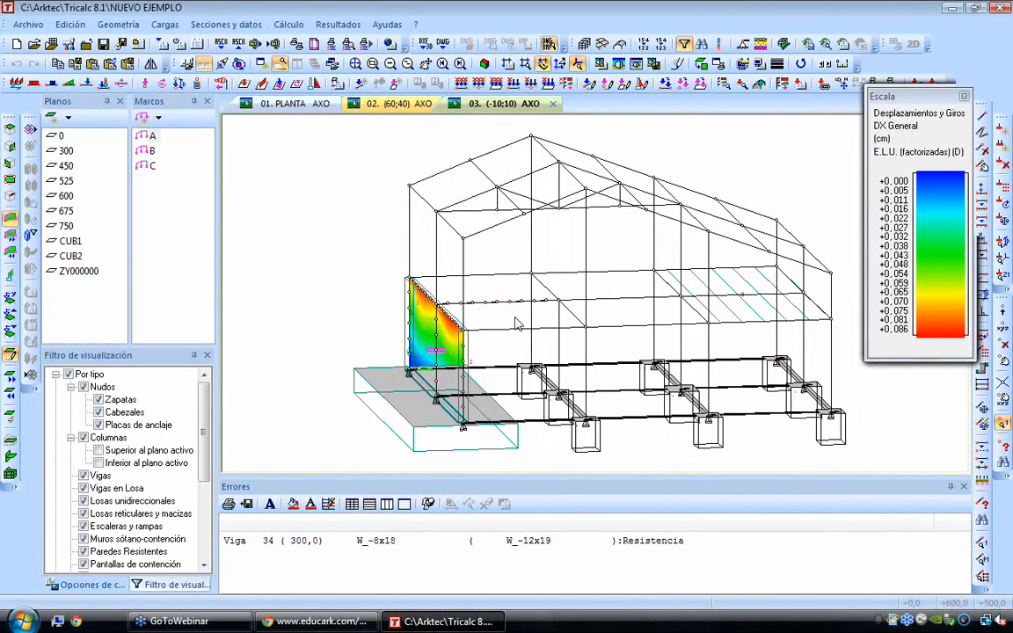
pyautogui.press('Down')
pyautogui.press('Down')
pyautogui.press('Up')
pyautogui.press('Down')
pyautogui.press('Right')
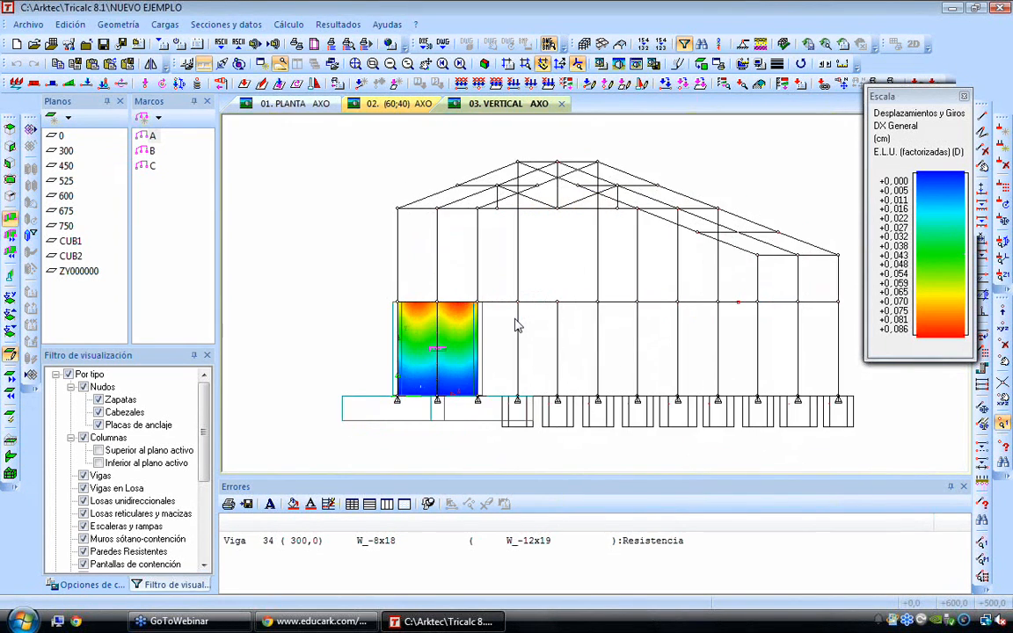
pyautogui.scroll(4, 484, 368)
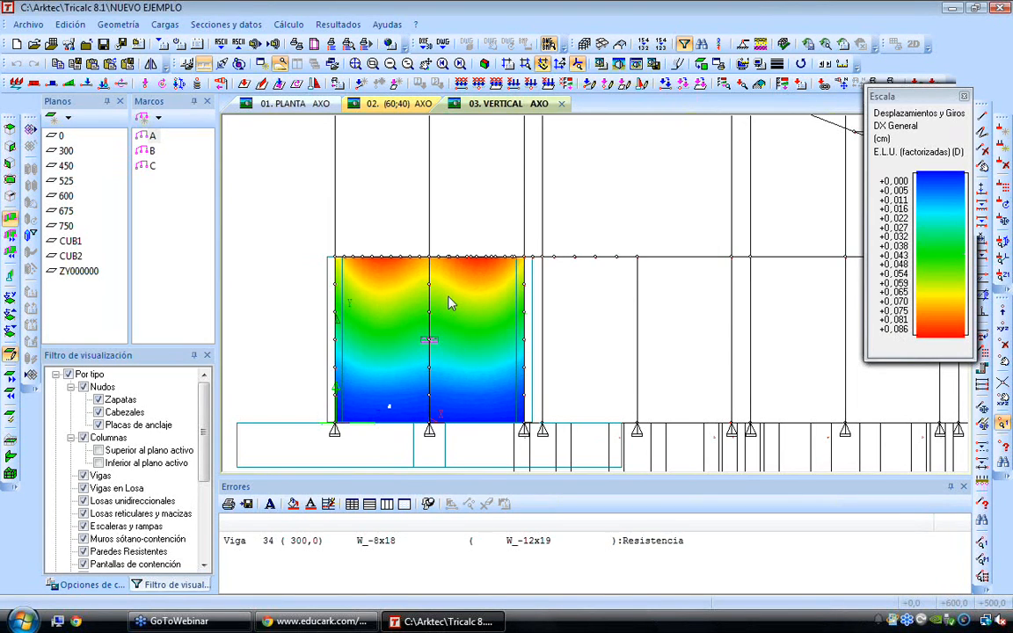
# Show the applied loads over the wall's displacement isoareas and compare them in axonometric view
pyautogui.press('Left')
pyautogui.press('Left')
pyautogui.press('Left')
pyautogui.press('Left')
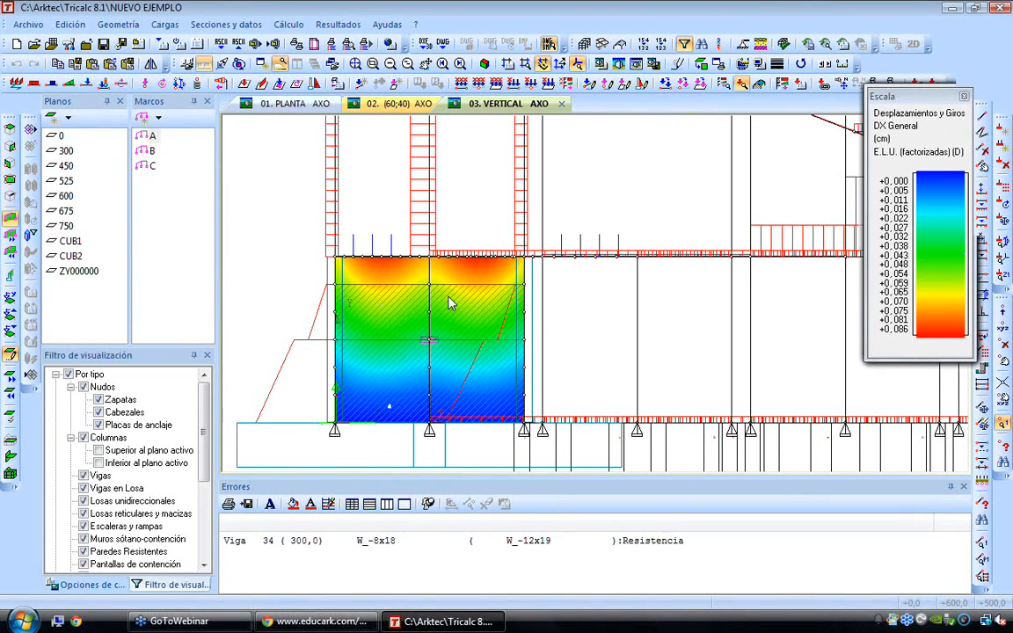
pyautogui.press('Up')
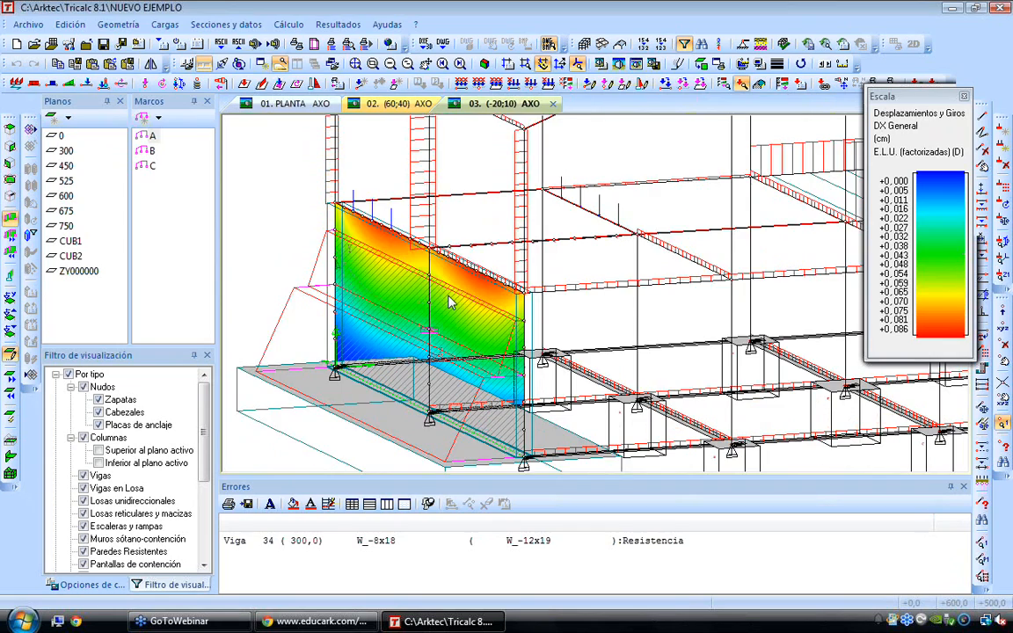
pyautogui.press('Right')
pyautogui.scroll(1, 445, 380)
pyautogui.scroll(-1, 445, 380)
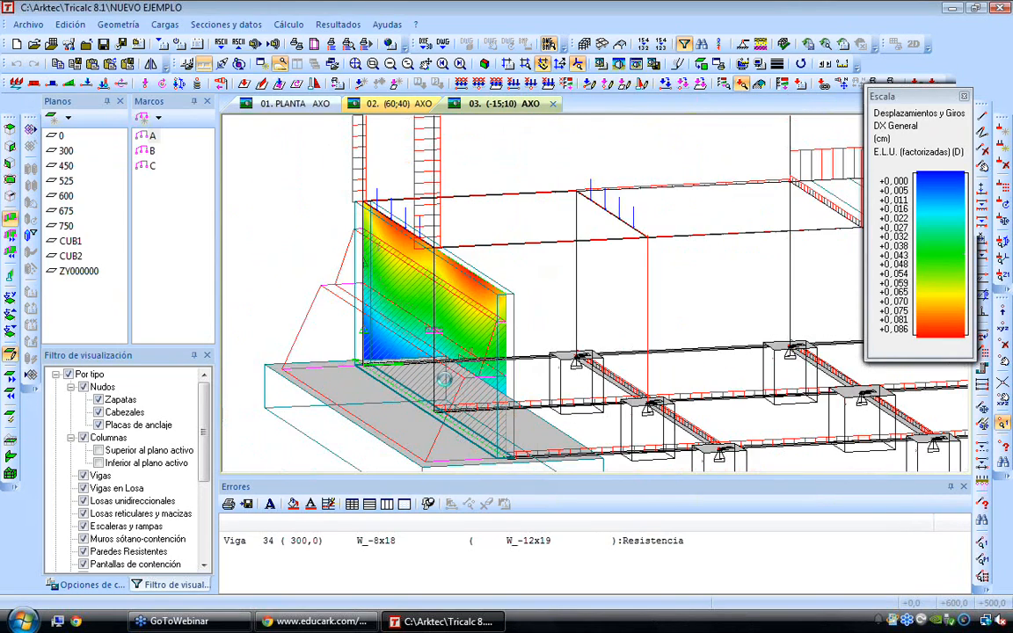
# Review the isovalue graph types Tensiones Elementos Finitos and Armado de Paredes Resistentes, and leave the options without drawing
pyautogui.press('Down')
pyautogui.press('Down')
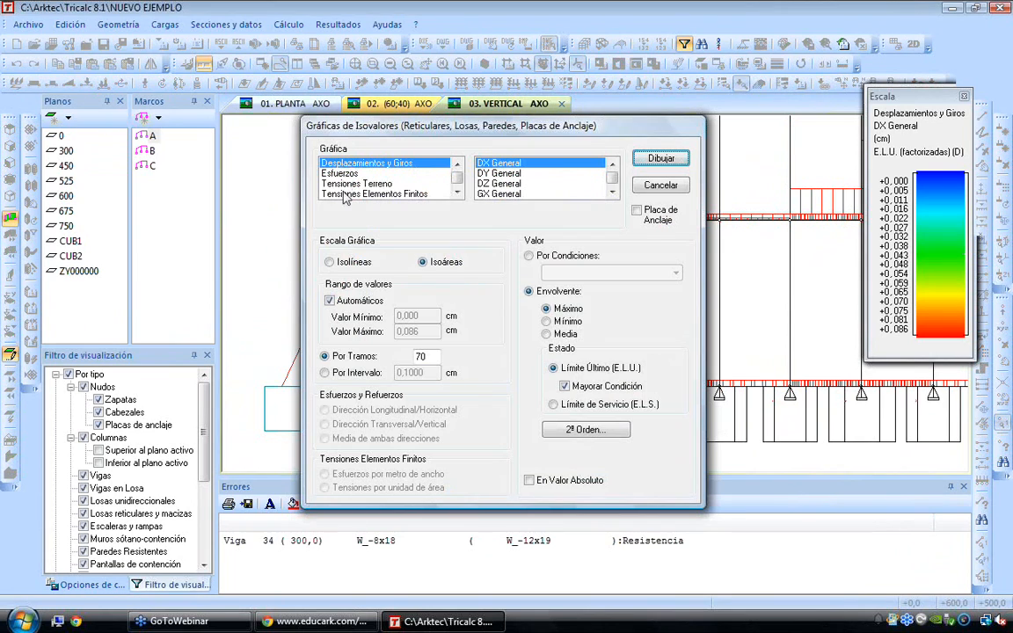
pyautogui.click(346, 194)
pyautogui.scroll(-1, 369, 189)
pyautogui.click(411, 185)
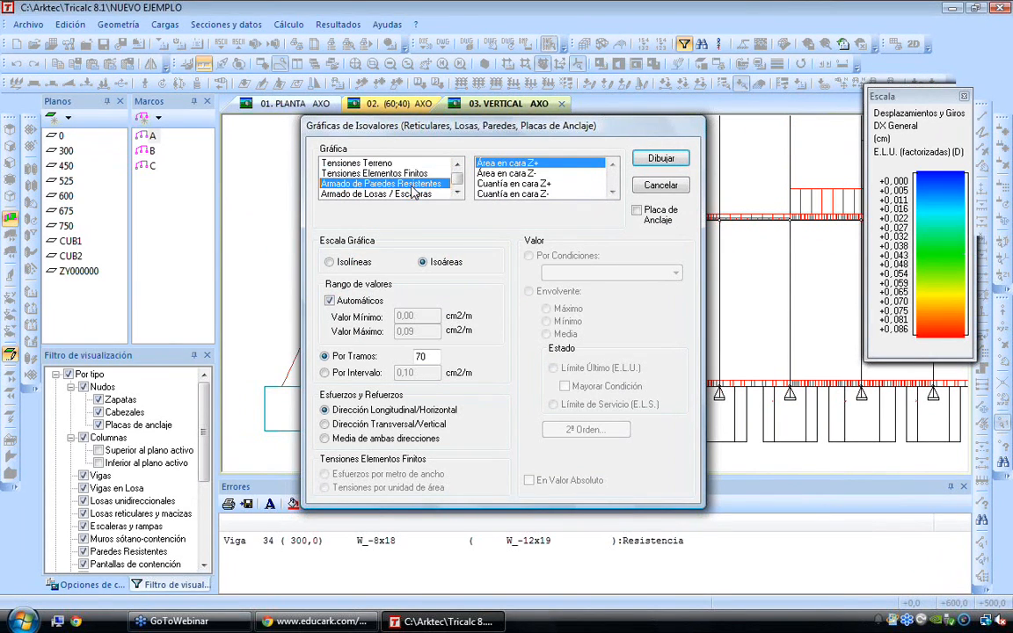
pyautogui.click(659, 187)
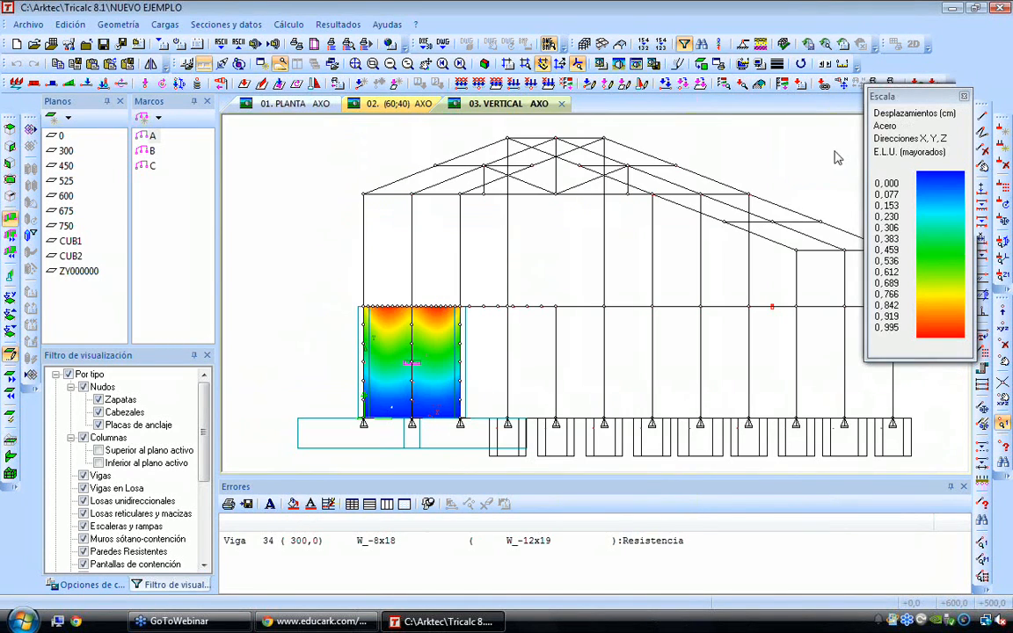
# Close the displacement scale and draw the Tensiones Acero graph for the whole structure
pyautogui.click(963, 96)
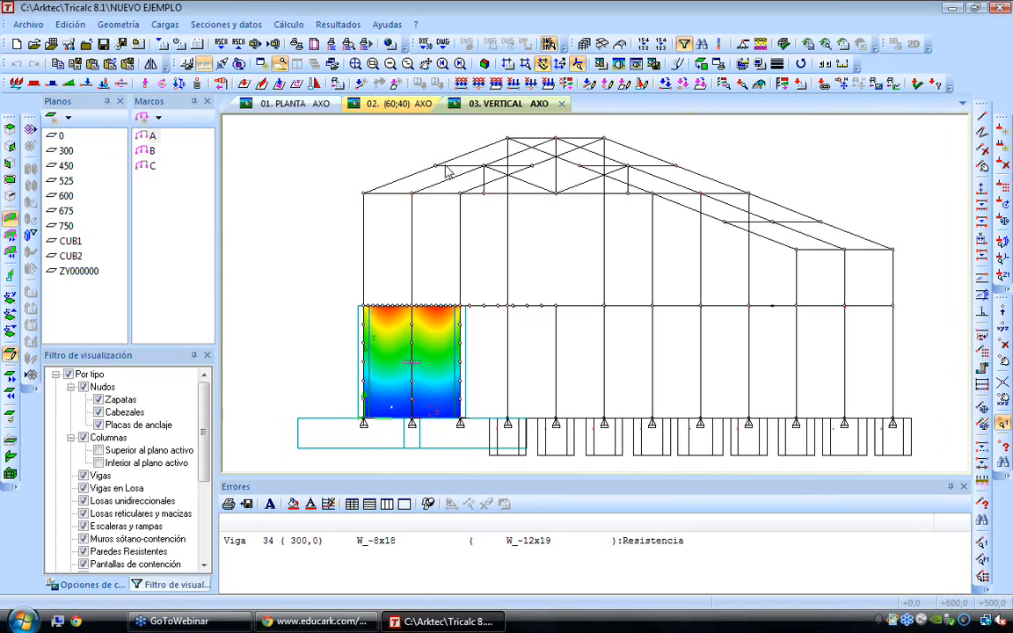
pyautogui.press('Up')
pyautogui.press('Up')
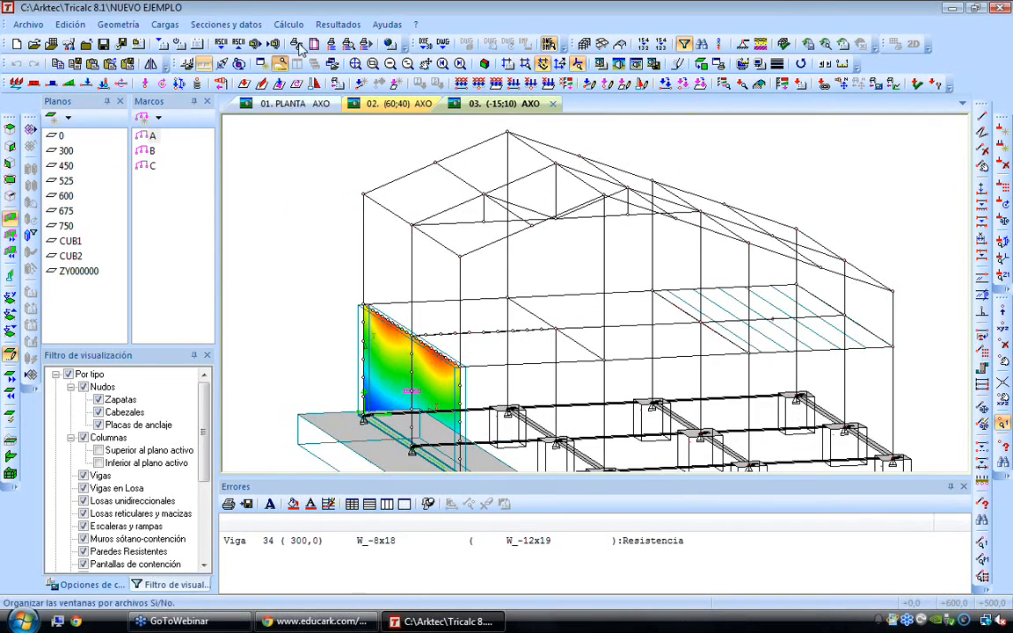
pyautogui.click(335, 26)
pyautogui.moveTo(338, 84)
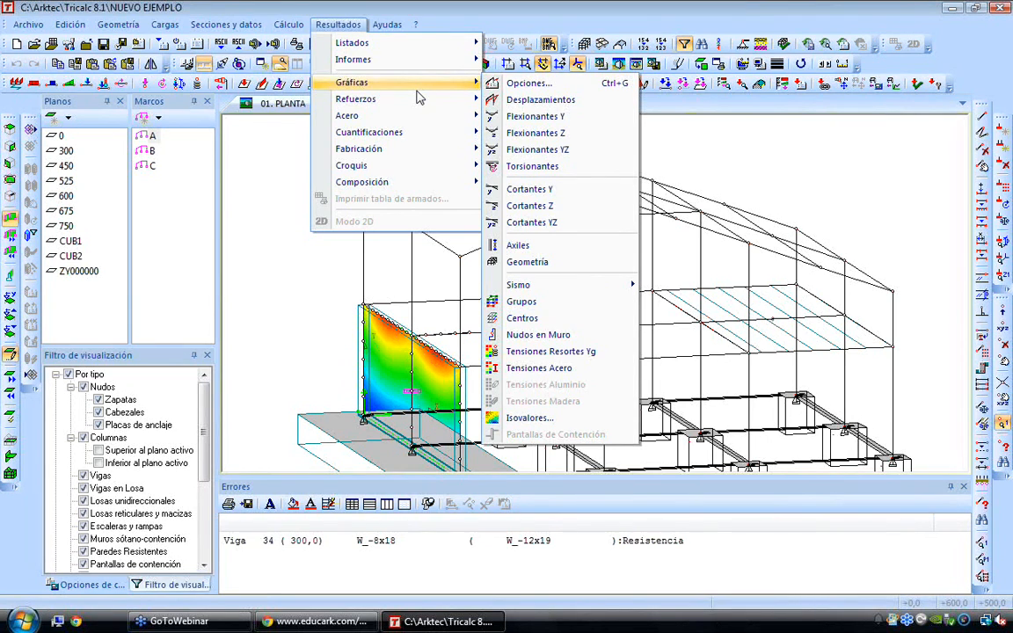
pyautogui.click(532, 368)
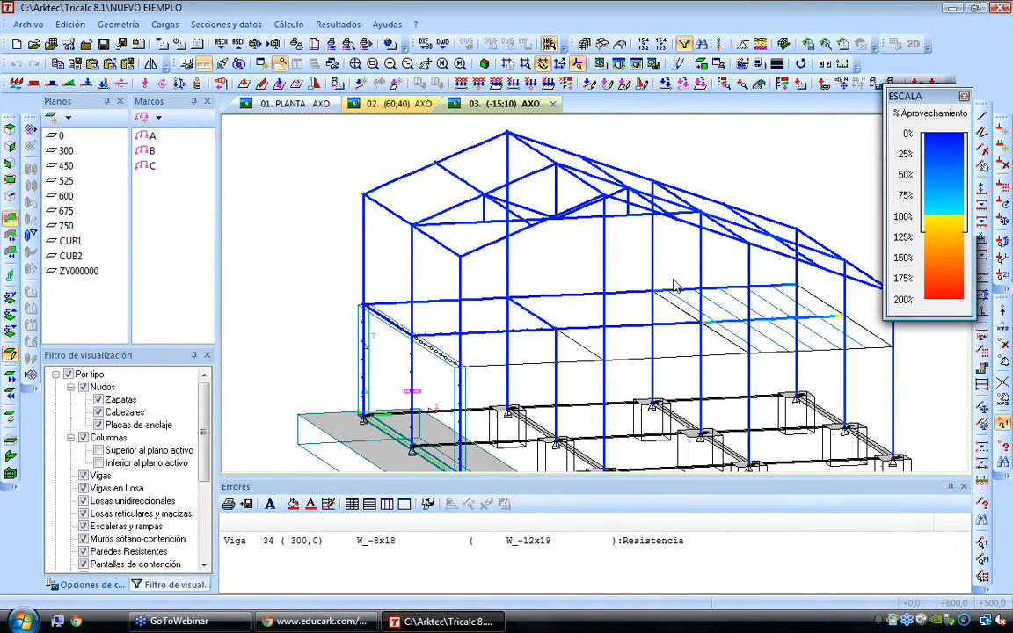
# Examine the steel utilisation percentages across the structure, especially the intermediate beam carrying the slab and its end at the column
pyautogui.moveTo(647, 279); pyautogui.dragTo(540, 276, button='middle')
pyautogui.press('Right')
pyautogui.press('Right')
pyautogui.press('Right')
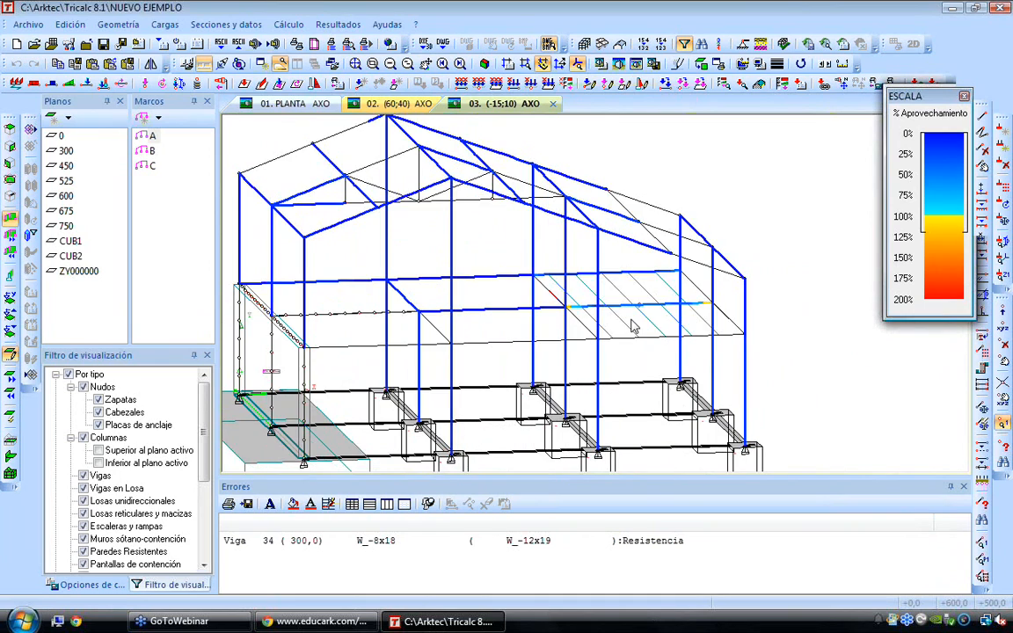
pyautogui.press('Right')
pyautogui.press('Right')
pyautogui.press('Right')
pyautogui.press('Right')
pyautogui.press('Right')
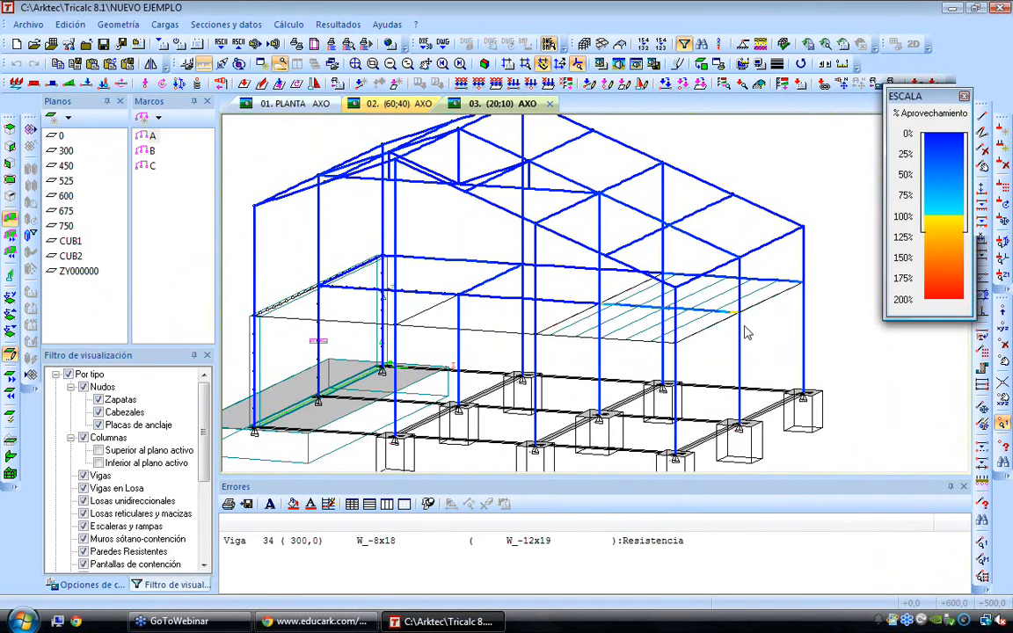
pyautogui.scroll(2, 739, 312)
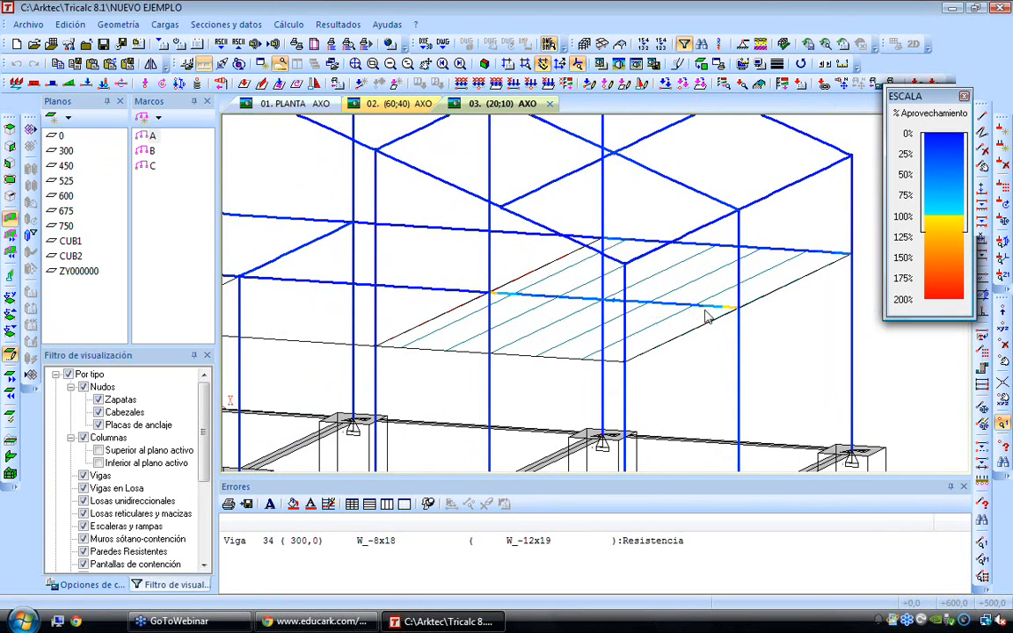
pyautogui.scroll(4, 742, 319)
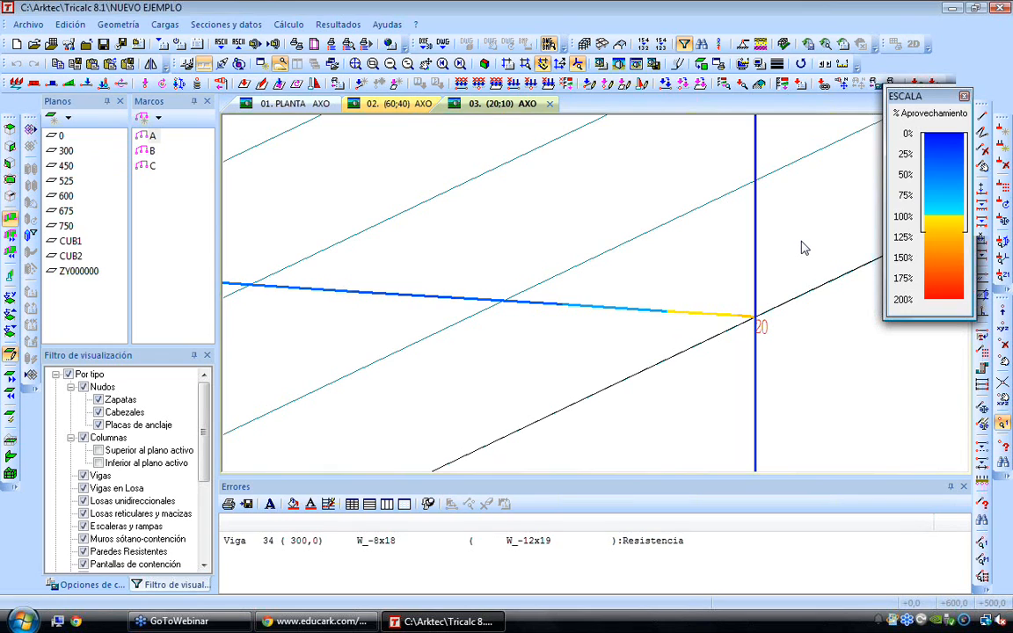
pyautogui.scroll(-4, 802, 247)
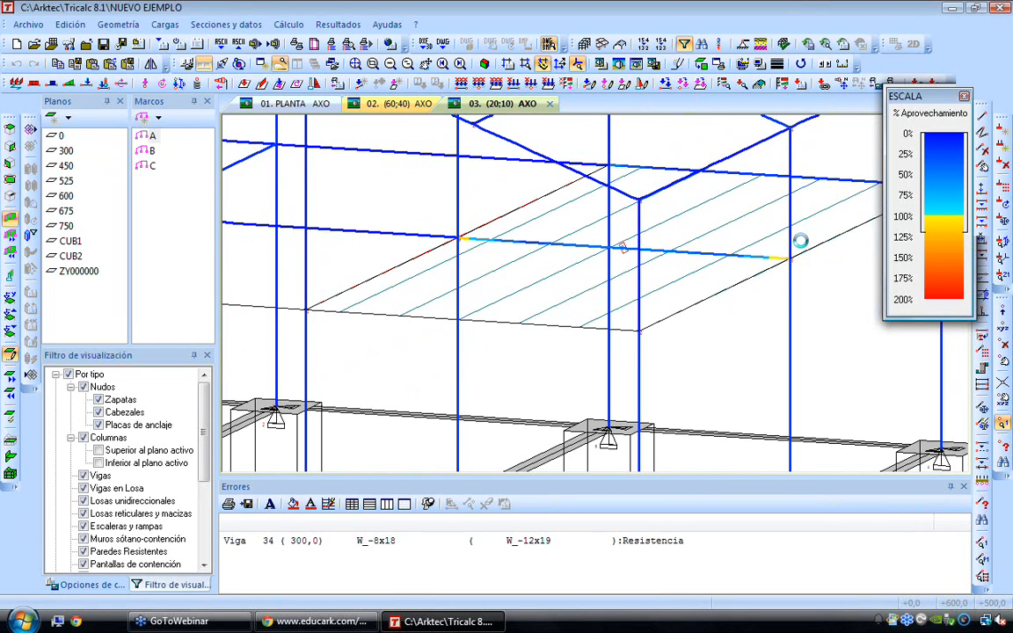
pyautogui.scroll(-1, 800, 241)
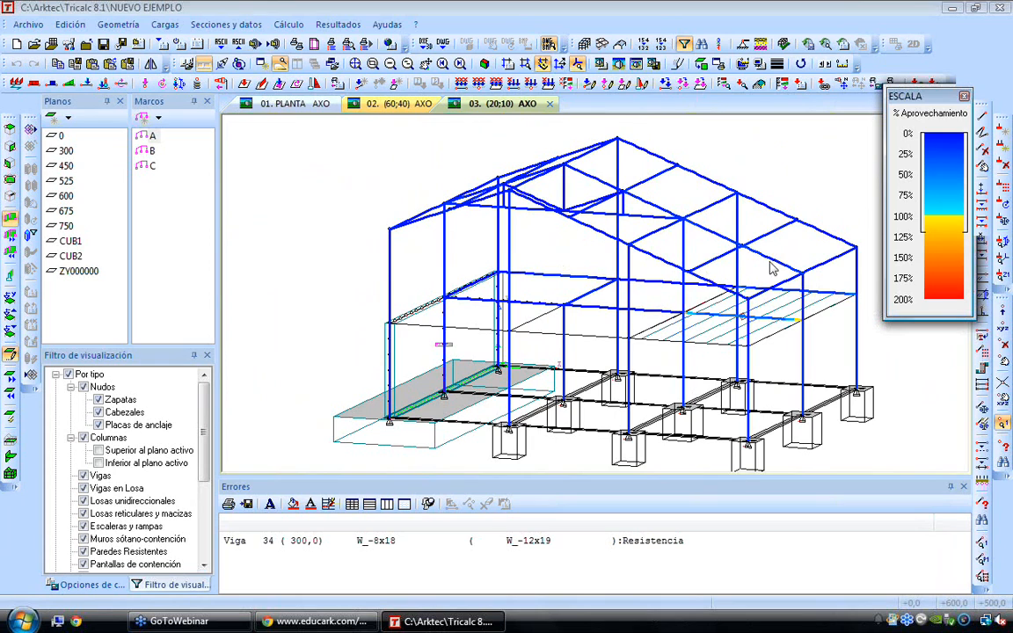
# Draw the Cortantes Z shear graph of the structure at Límite Último (E.L.U.) with Mayorar Condición
pyautogui.moveTo(652, 184)
pyautogui.click(338, 24)
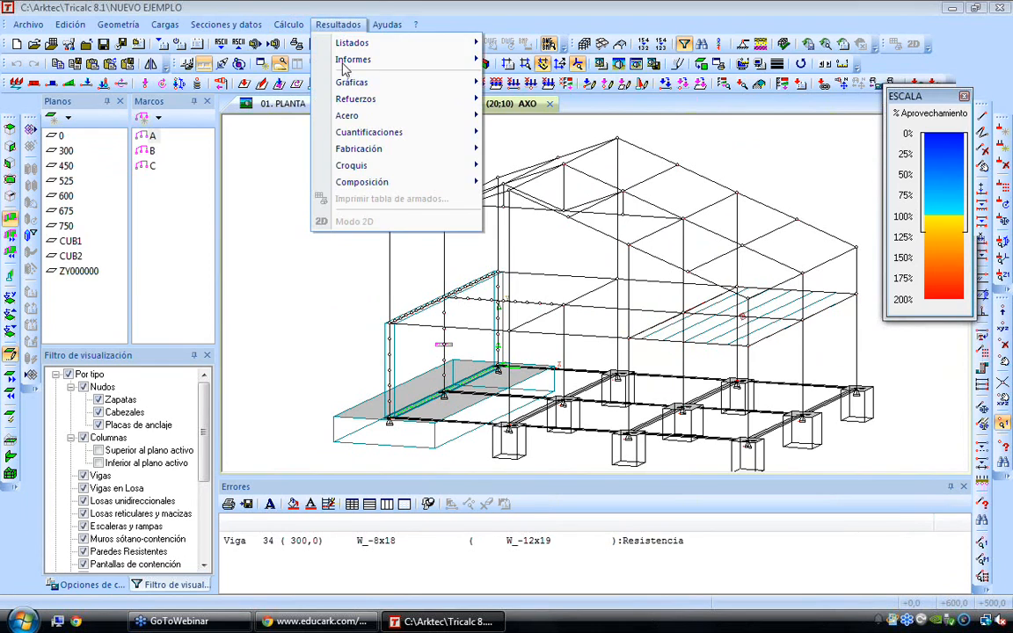
pyautogui.moveTo(356, 88)
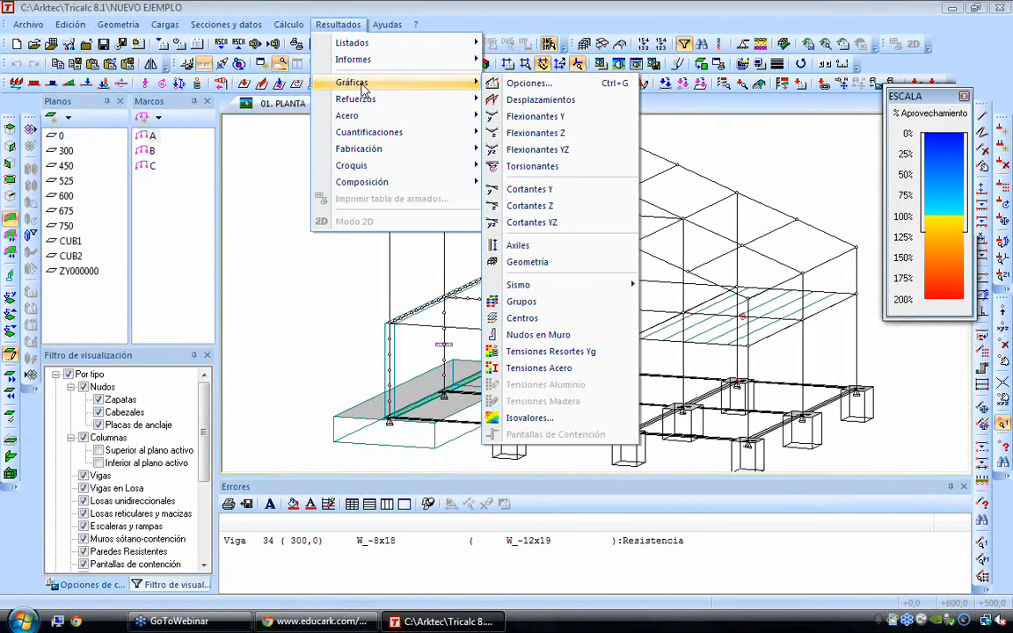
pyautogui.click(570, 206)
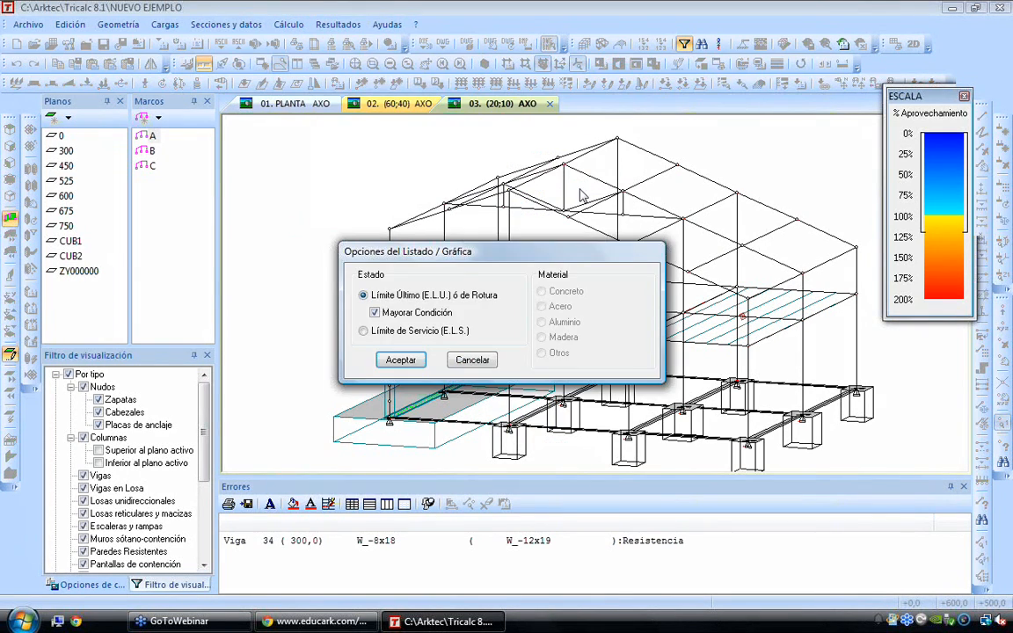
pyautogui.click(399, 358)
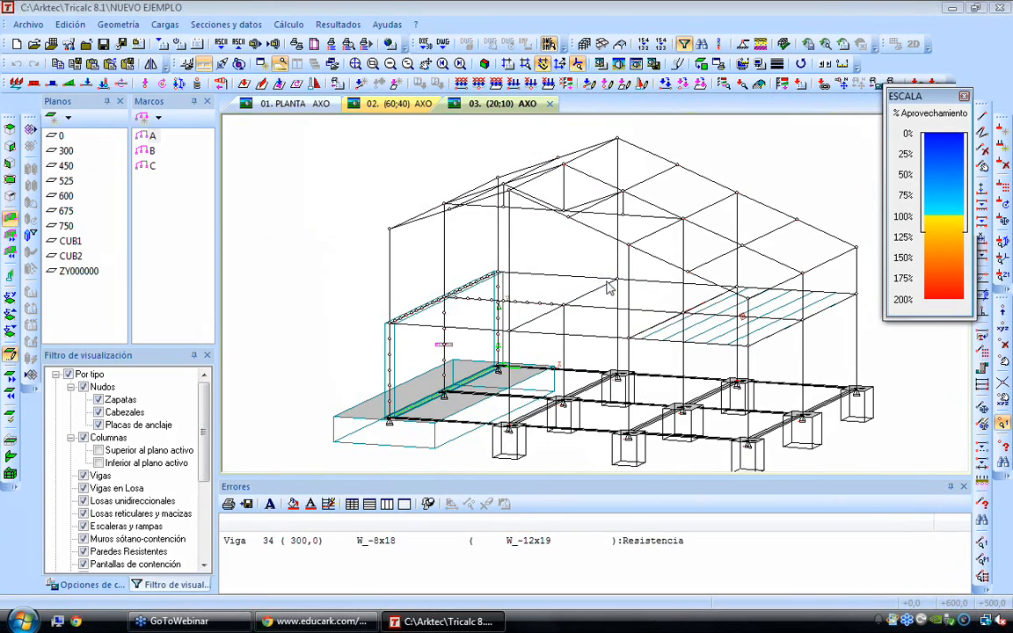
pyautogui.press('Right')
pyautogui.press('Right')
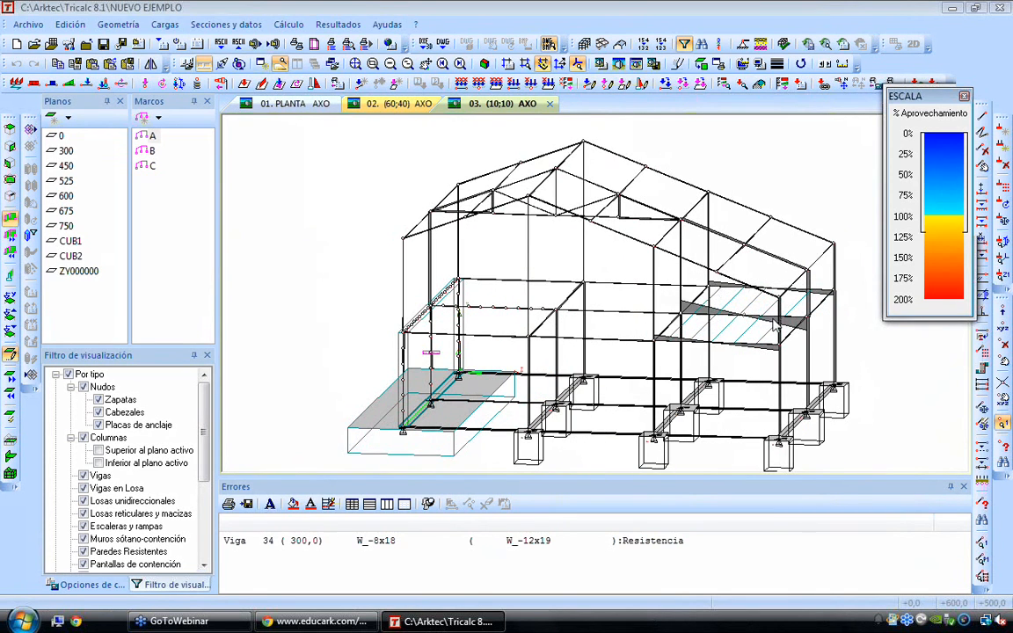
# Clear the utilisation scale, Errores window and shear graph from the view, and render the whole structure
pyautogui.click(875, 84)
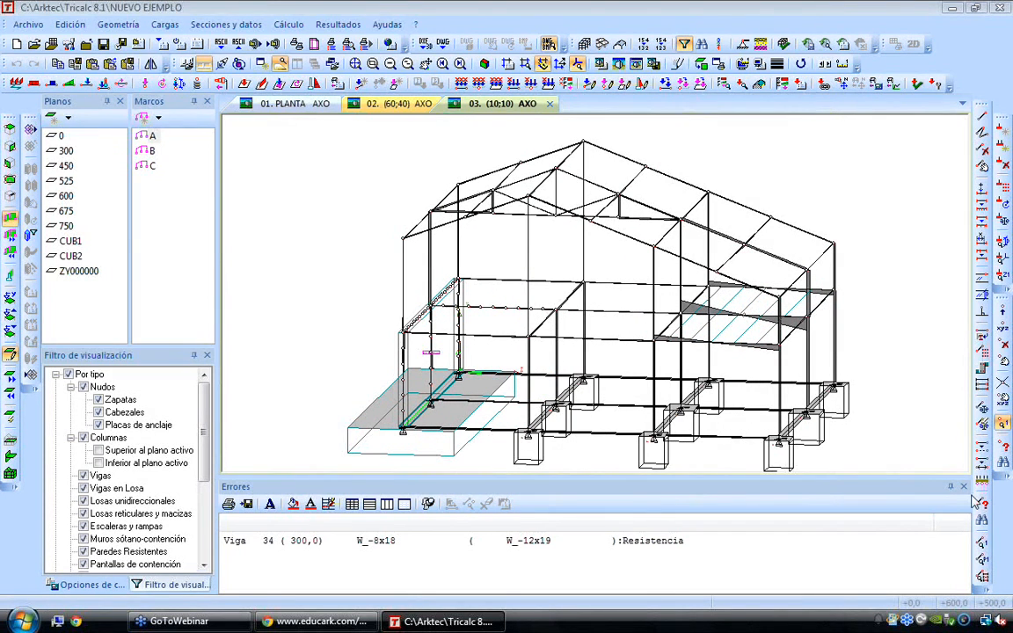
pyautogui.click(962, 486)
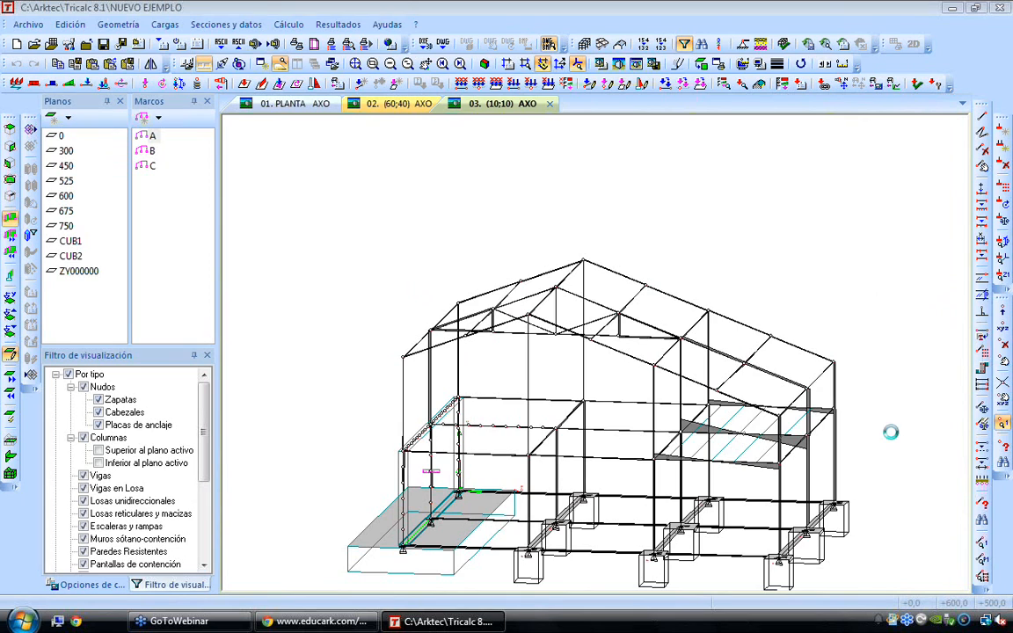
pyautogui.press('Home')
pyautogui.press('Escape')
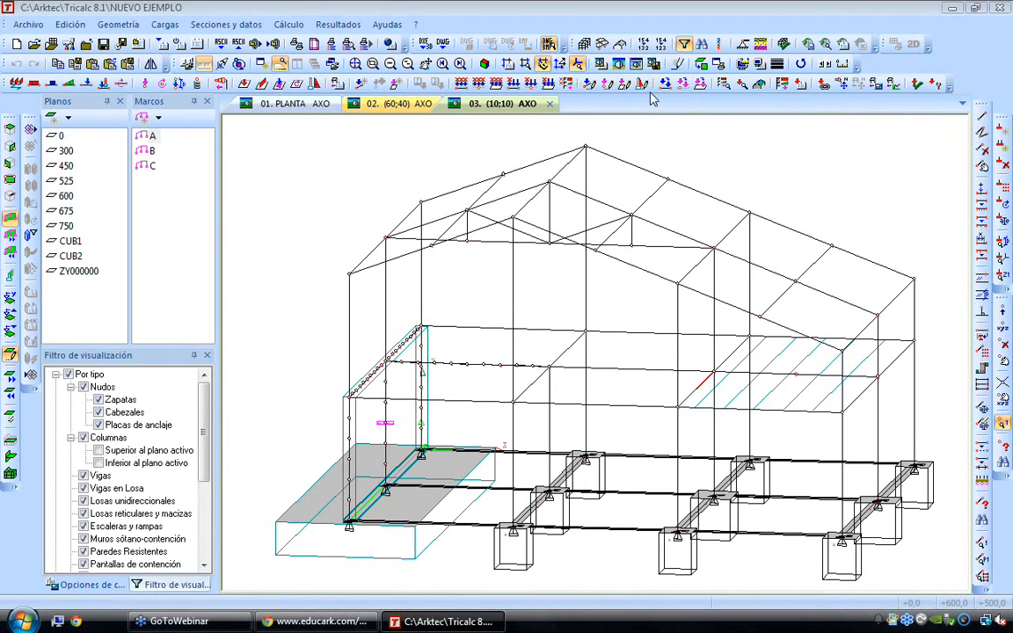
pyautogui.click(635, 65)
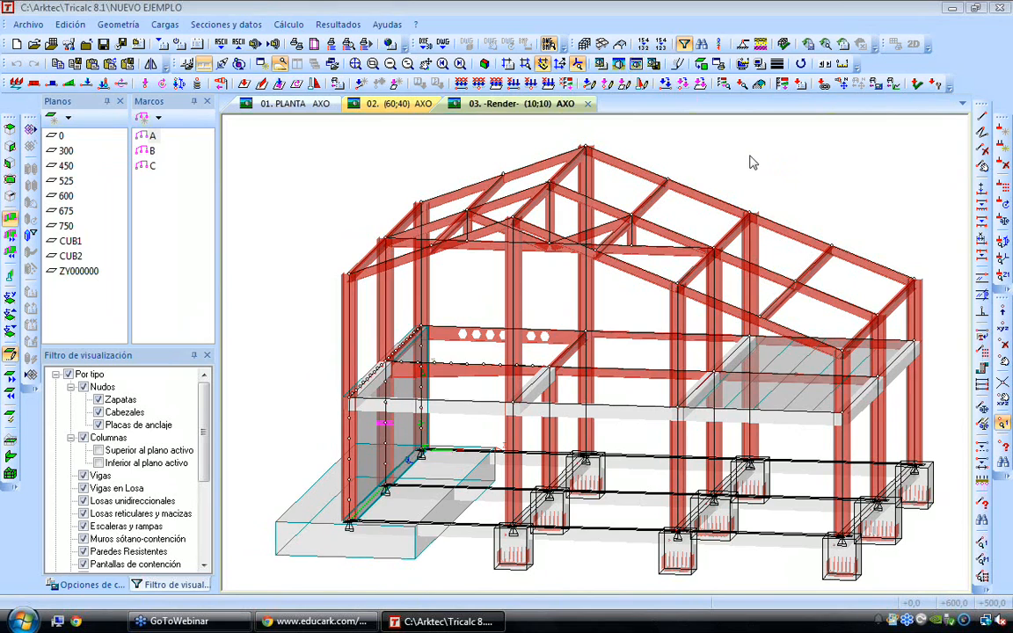
# Create the seismic animation Video.avi with the default options: modes 1 to 5, scale factor 500, 100 images per second, 100 total images and 20 s
pyautogui.click(341, 24)
pyautogui.moveTo(405, 82)
pyautogui.moveTo(580, 296)
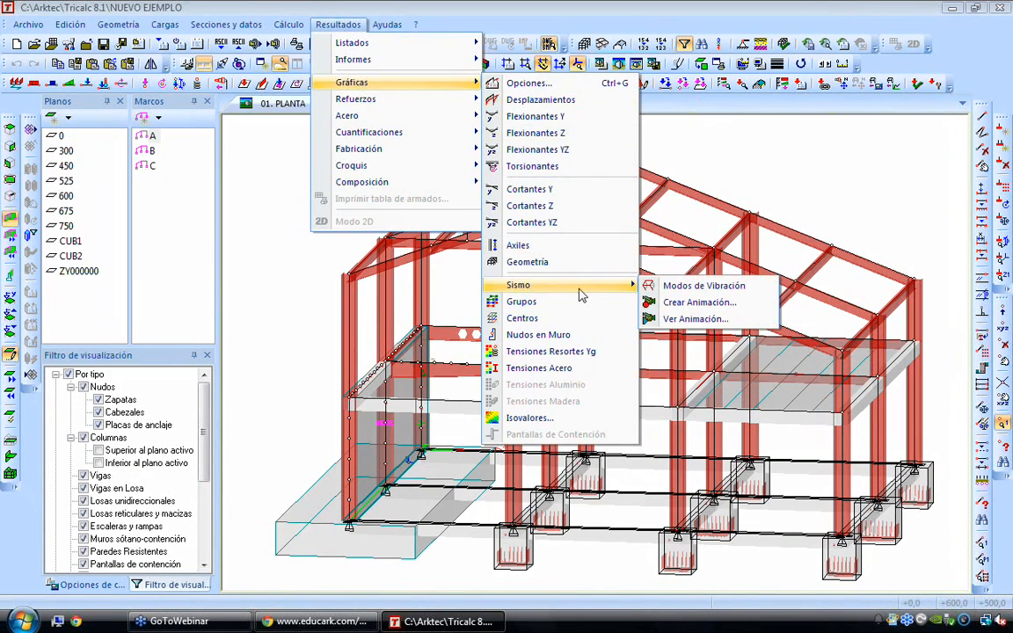
pyautogui.click(699, 302)
pyautogui.click(542, 321)
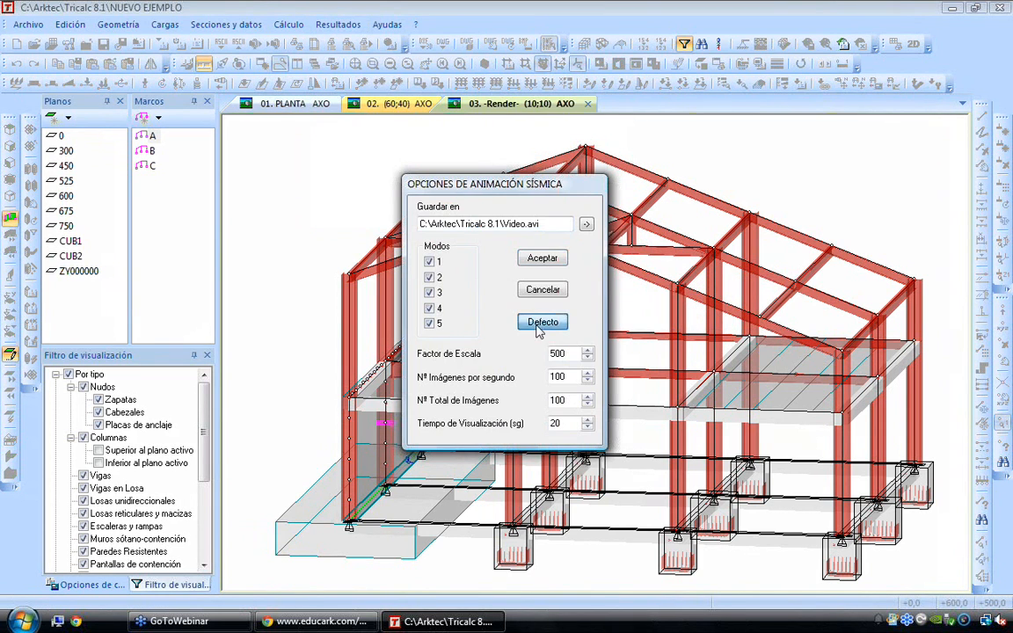
pyautogui.click(543, 259)
pyautogui.press('Return')
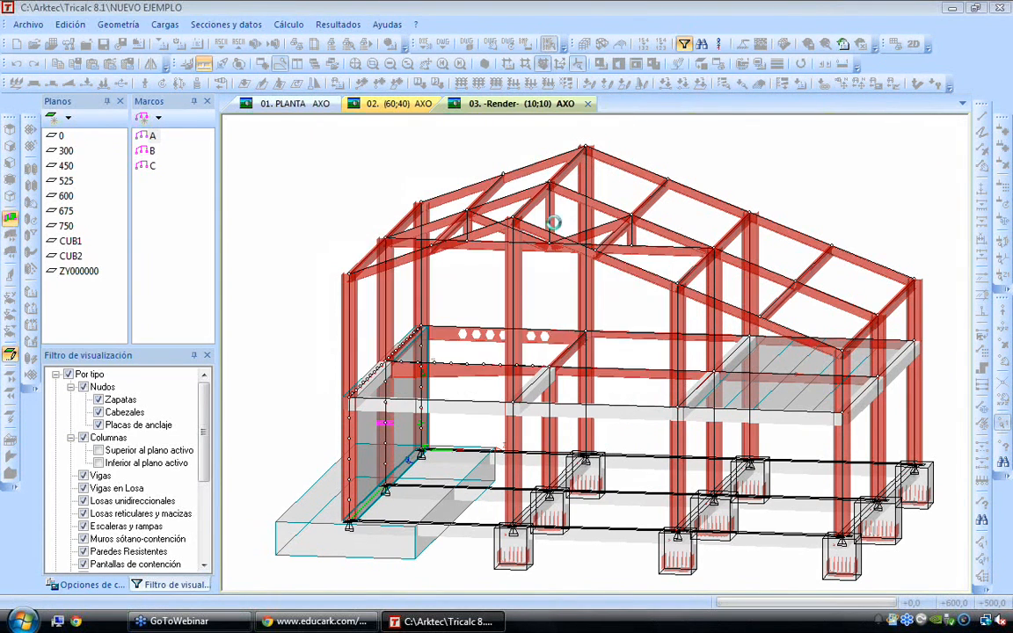
pyautogui.click(584, 275)
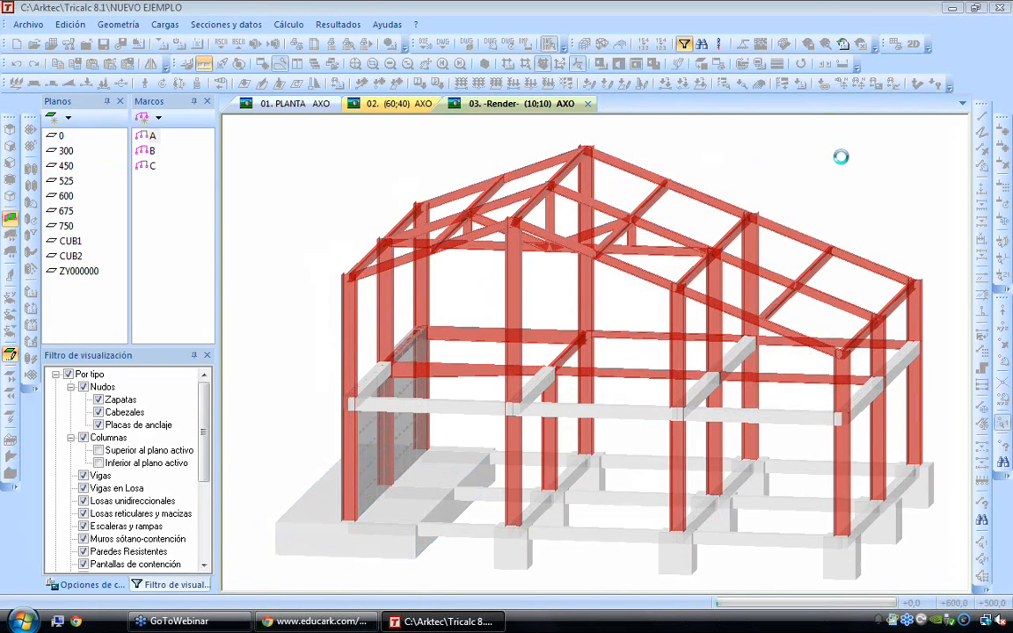
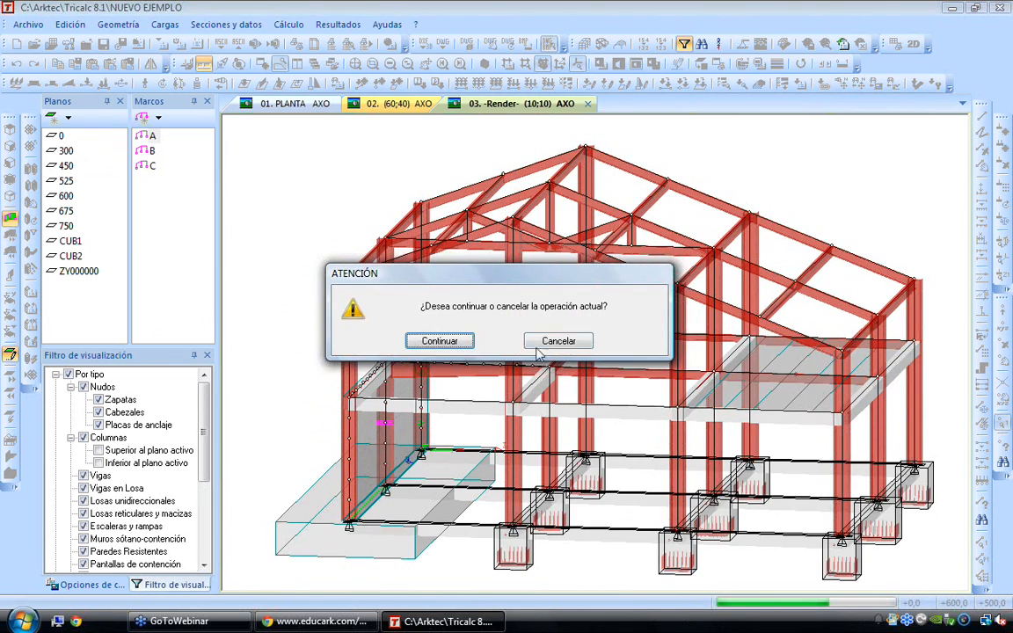
# Continue the running operation and examine the reinforcement drawn inside the isolated footings of the rendered structure
pyautogui.click(450, 342)
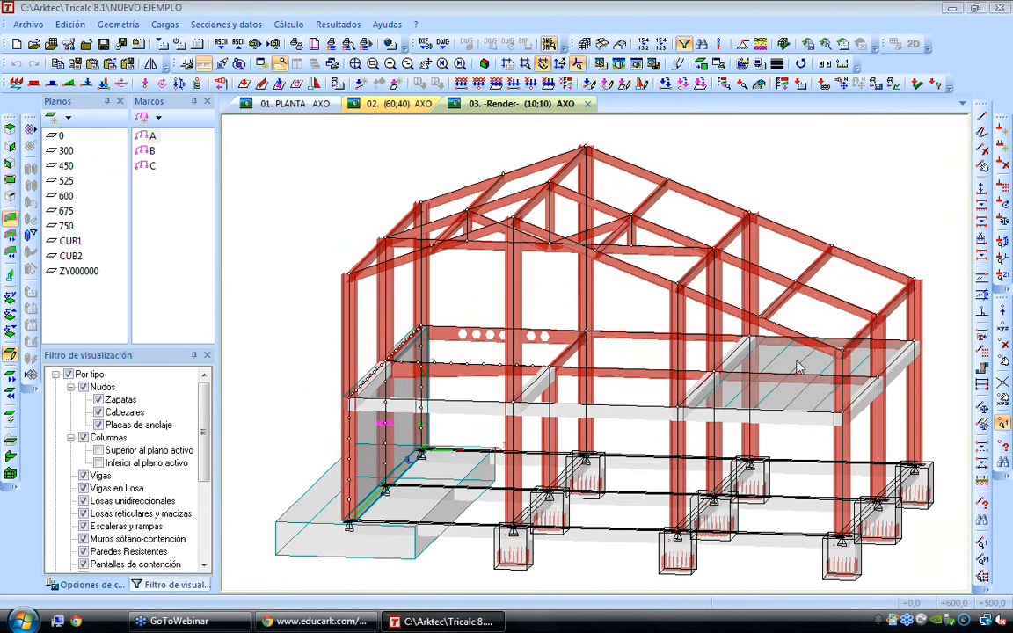
pyautogui.scroll(2, 500, 573)
pyautogui.scroll(5, 500, 573)
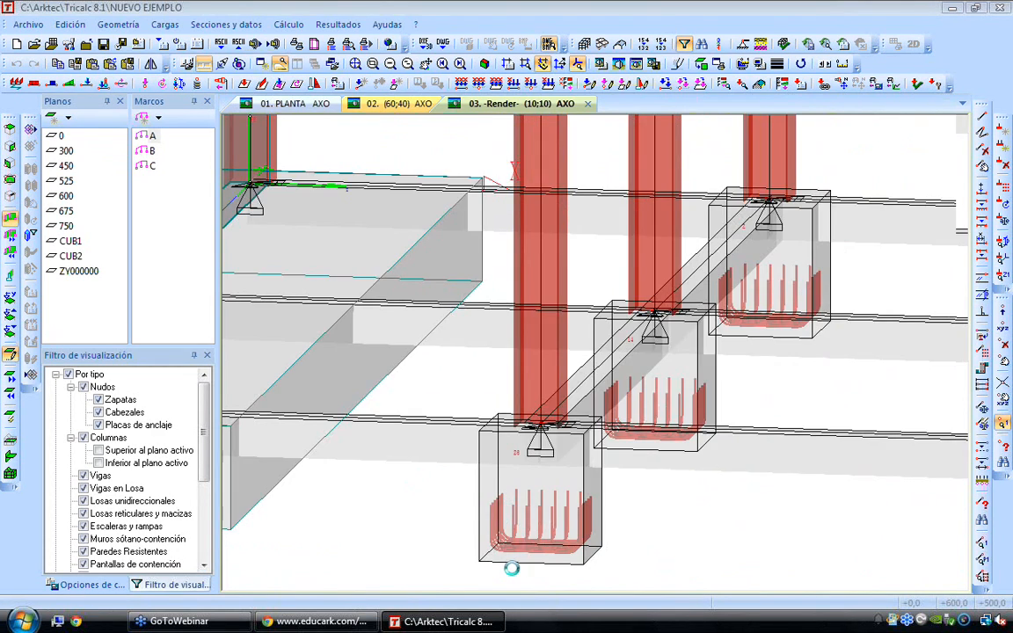
pyautogui.scroll(-2, 528, 563)
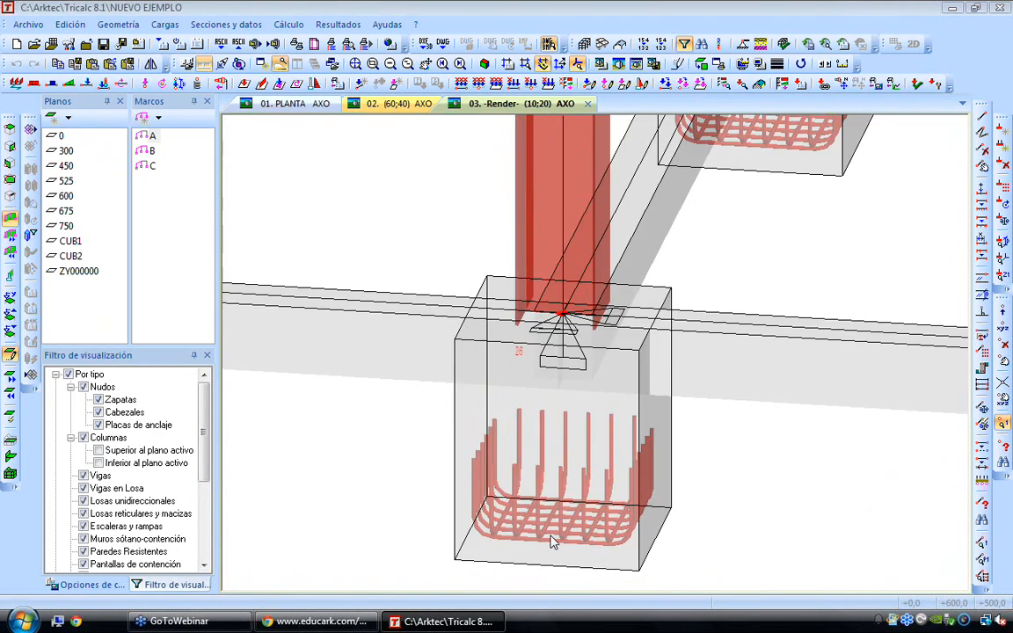
pyautogui.scroll(-2, 552, 542)
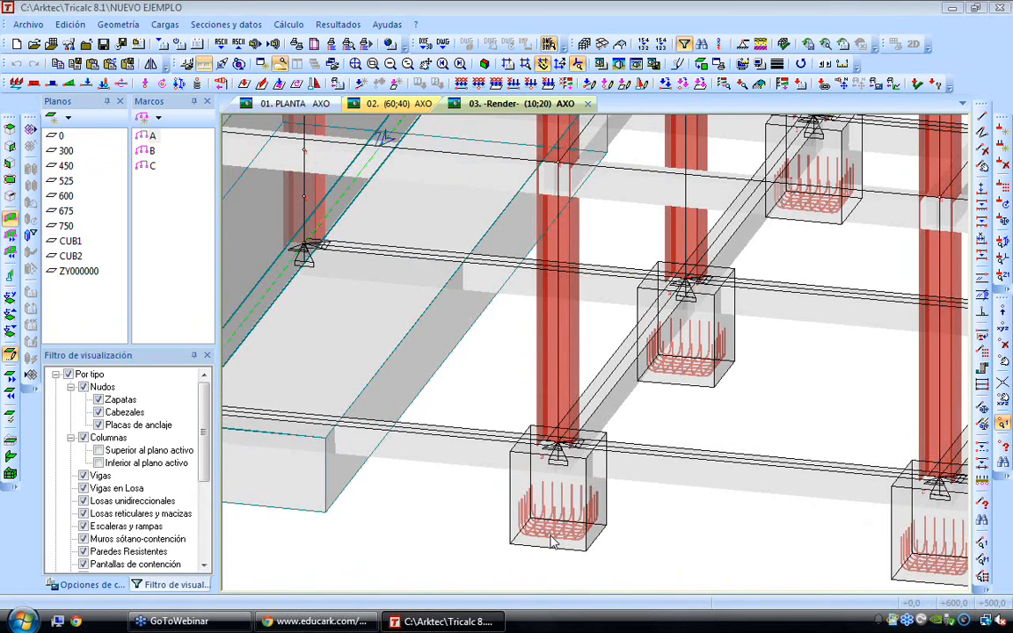
pyautogui.scroll(1, 552, 543)
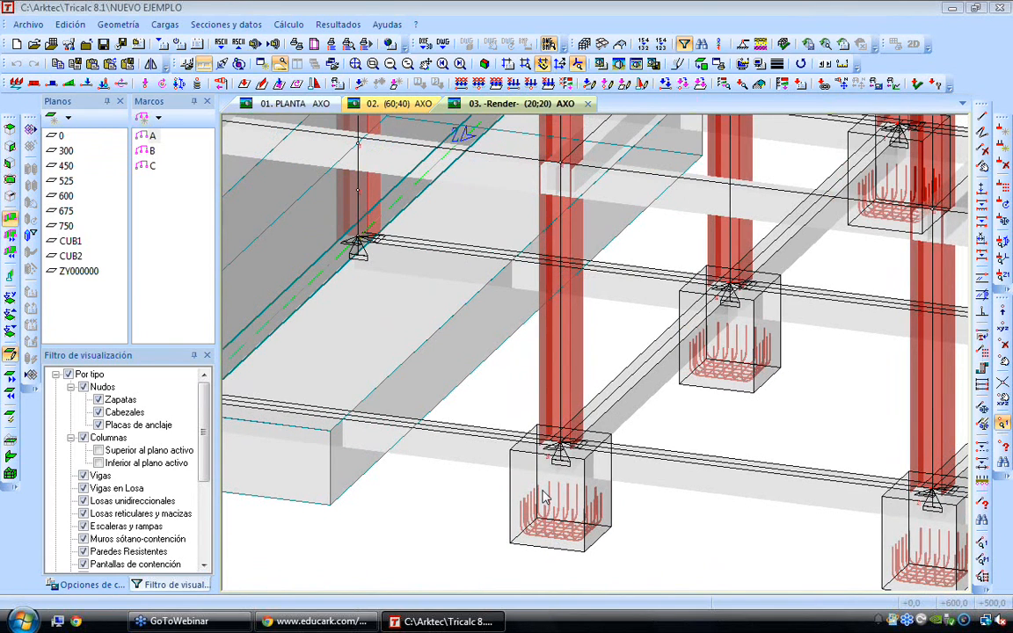
pyautogui.scroll(-4, 541, 490)
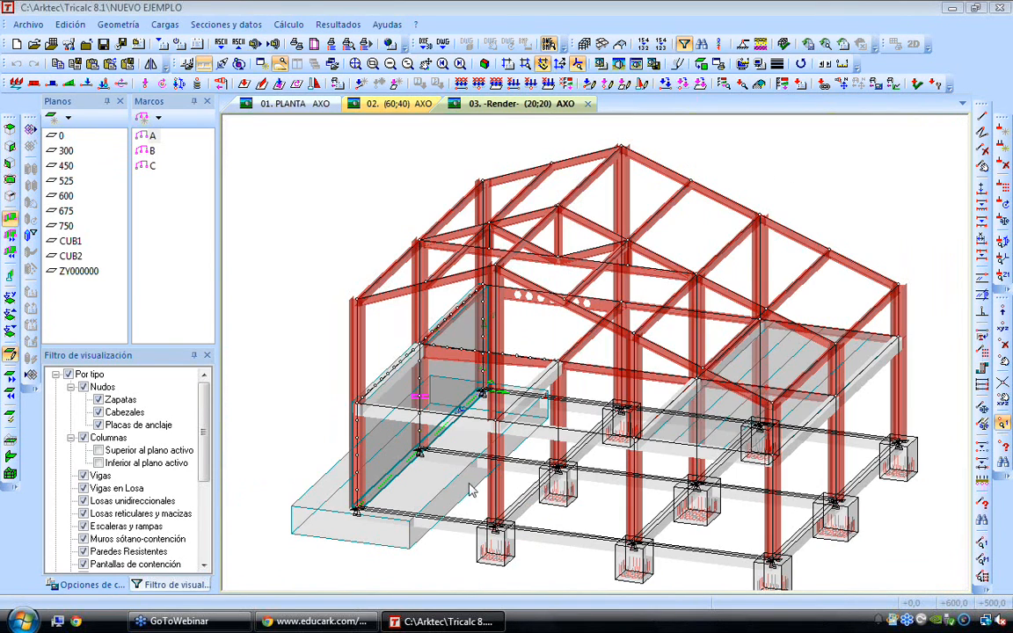
# In the general foundation options, review the footings' allowable soil stress and try turning off the constant depth
pyautogui.click(88, 584)
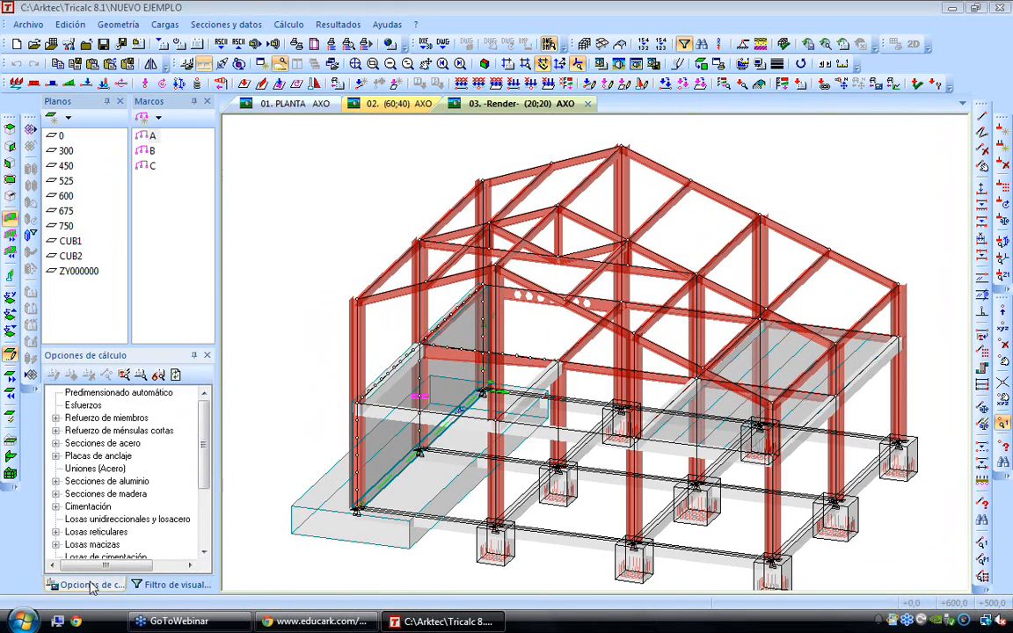
pyautogui.doubleClick(88, 507)
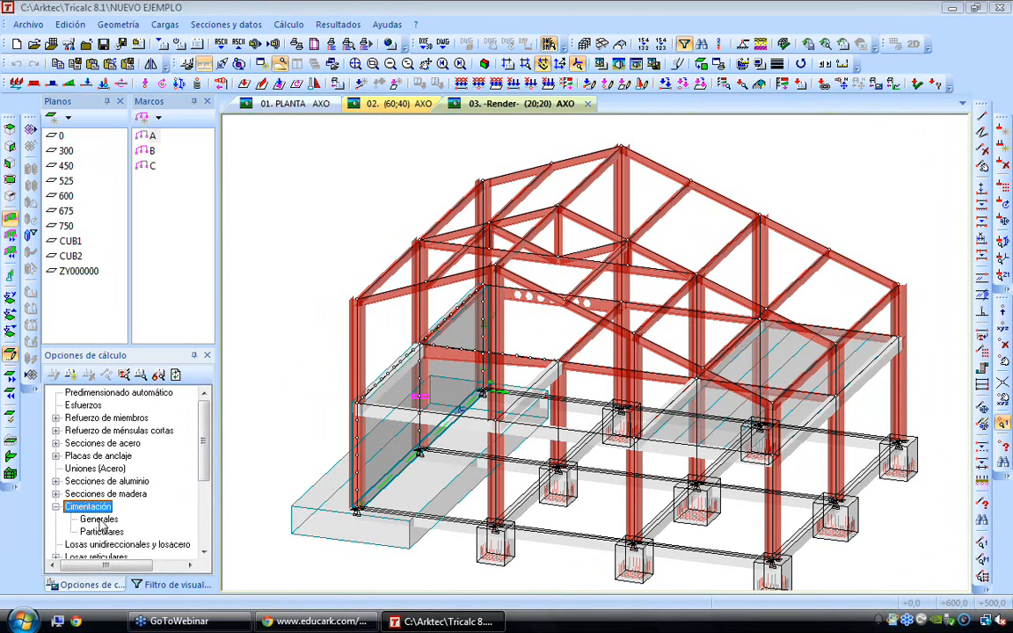
pyautogui.doubleClick(99, 519)
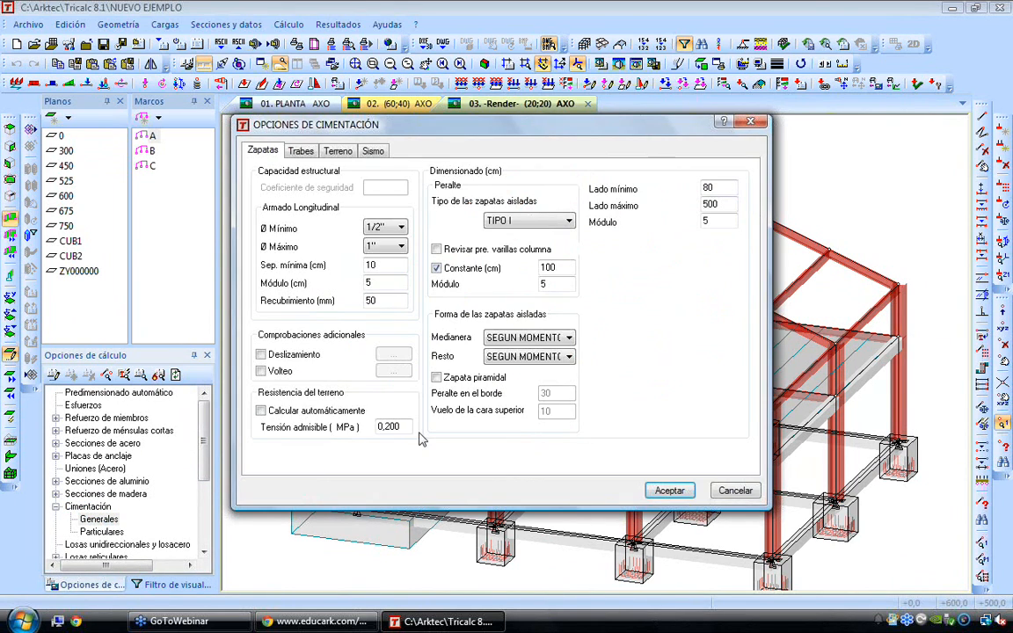
pyautogui.doubleClick(404, 425)
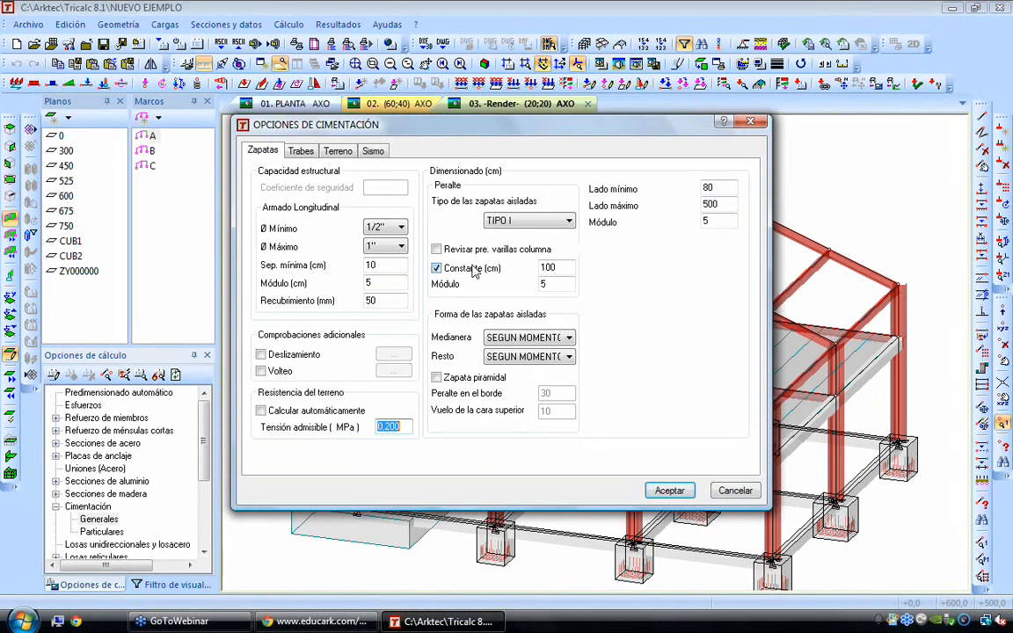
pyautogui.doubleClick(566, 266)
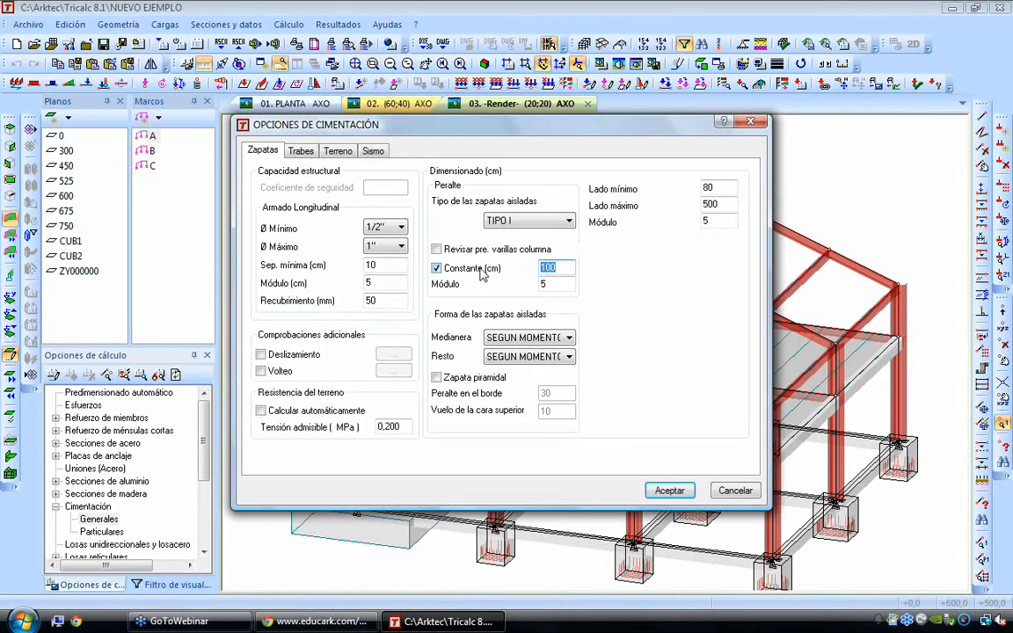
pyautogui.click(438, 270)
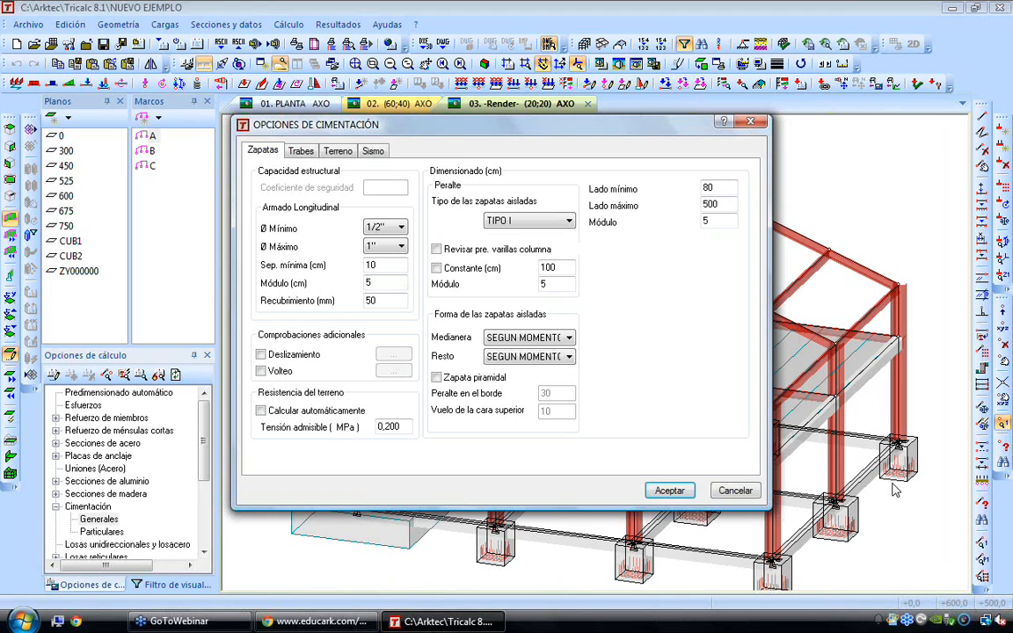
# Review the maximum bar diameters for footings and the tie beam reinforcement settings, and leave the foundation options without saving
pyautogui.click(393, 247)
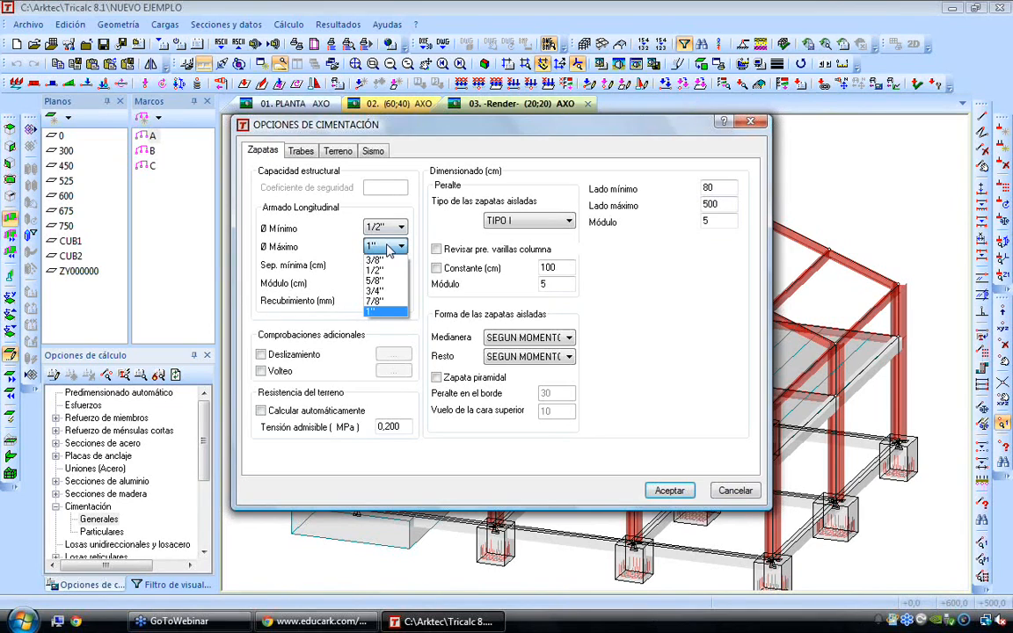
pyautogui.click(389, 250)
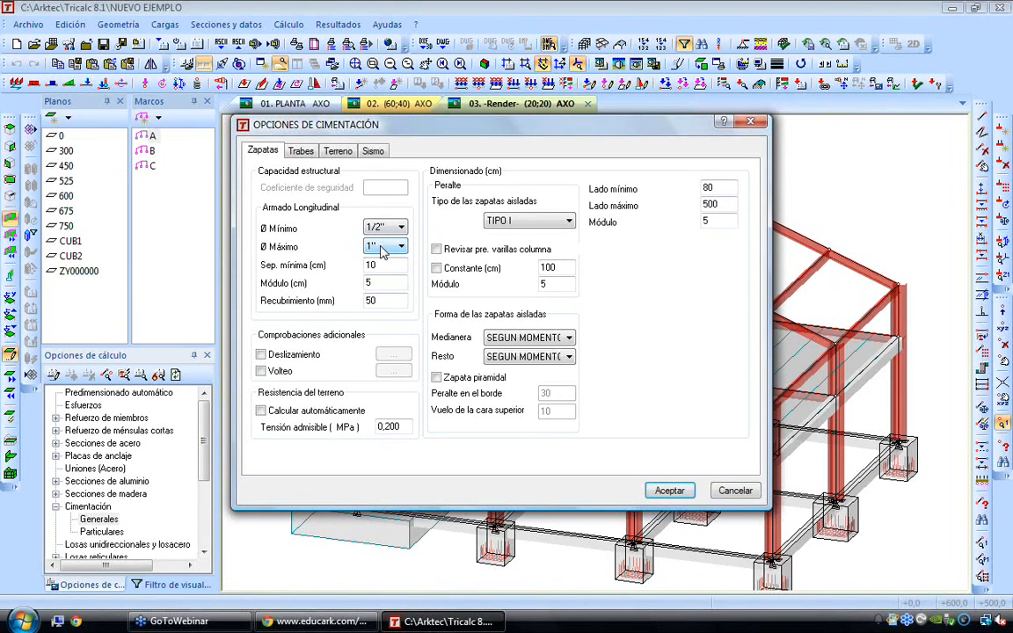
pyautogui.click(300, 152)
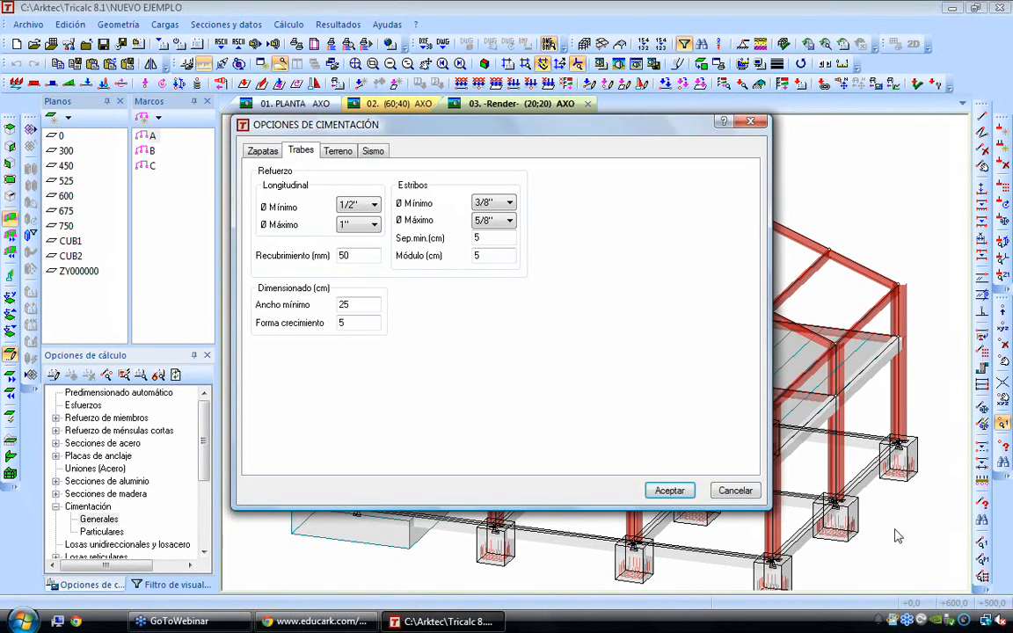
pyautogui.click(351, 204)
pyautogui.press('Escape')
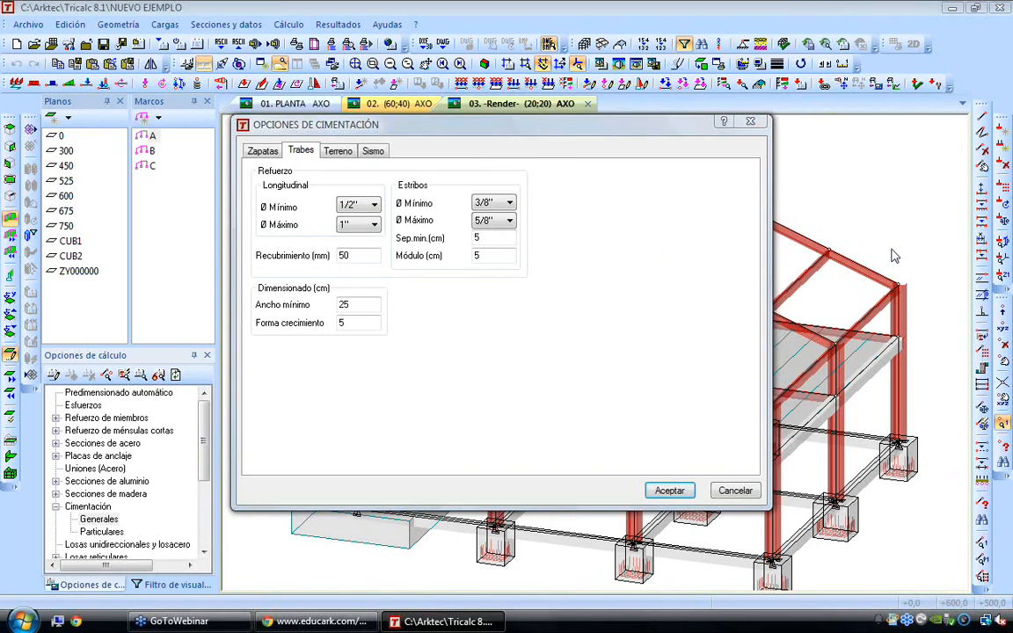
# Open the general steel section options and examine the sway and non-sway buckling settings for the principal Y and Z planes
pyautogui.click(106, 418)
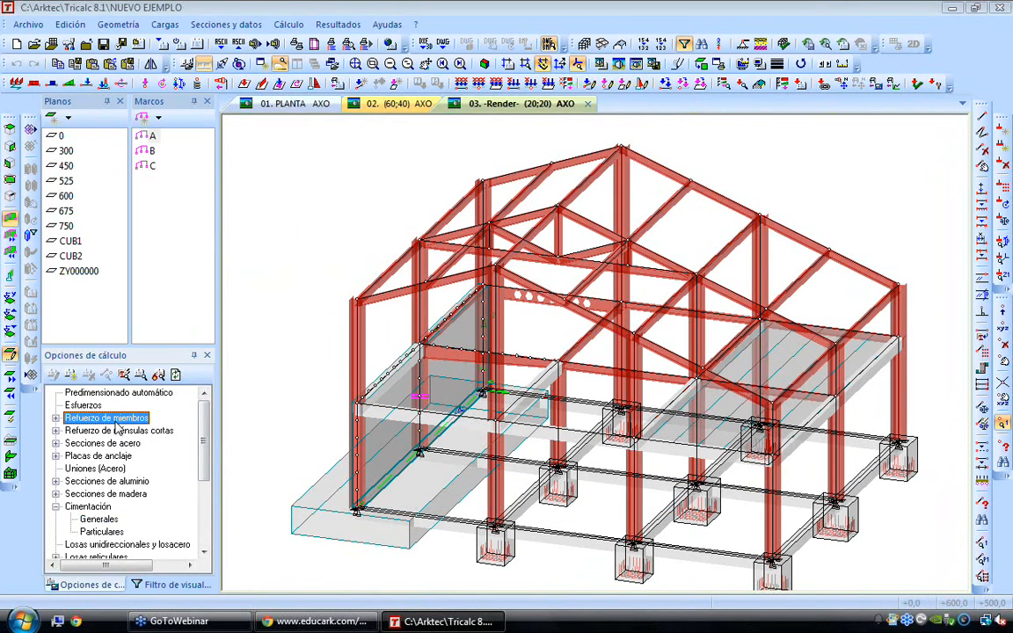
pyautogui.click(97, 444)
pyautogui.doubleClick(97, 444)
pyautogui.doubleClick(98, 456)
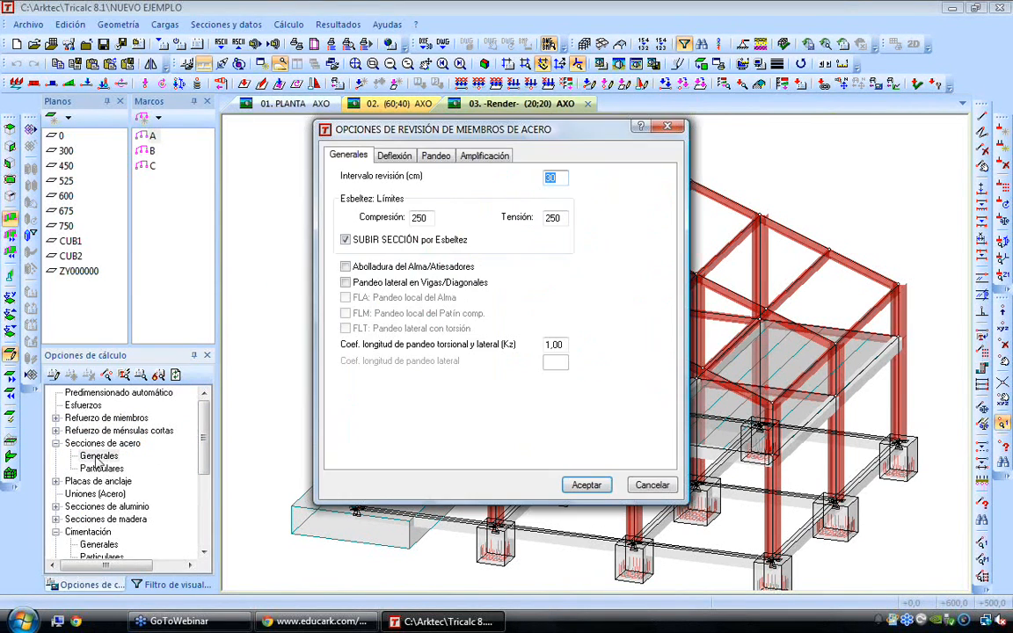
pyautogui.click(424, 156)
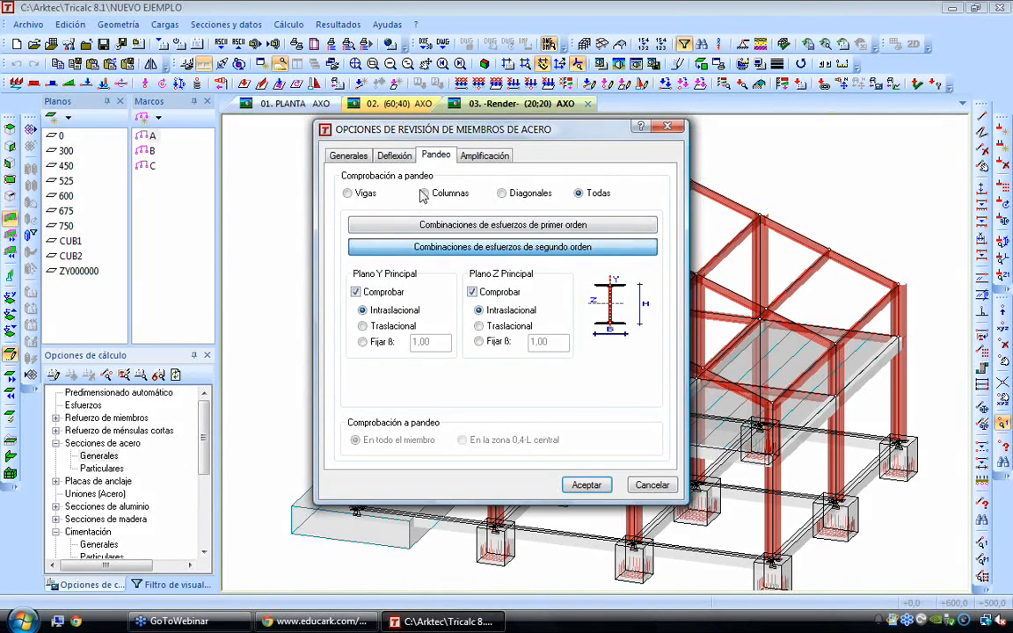
pyautogui.click(378, 326)
pyautogui.click(492, 324)
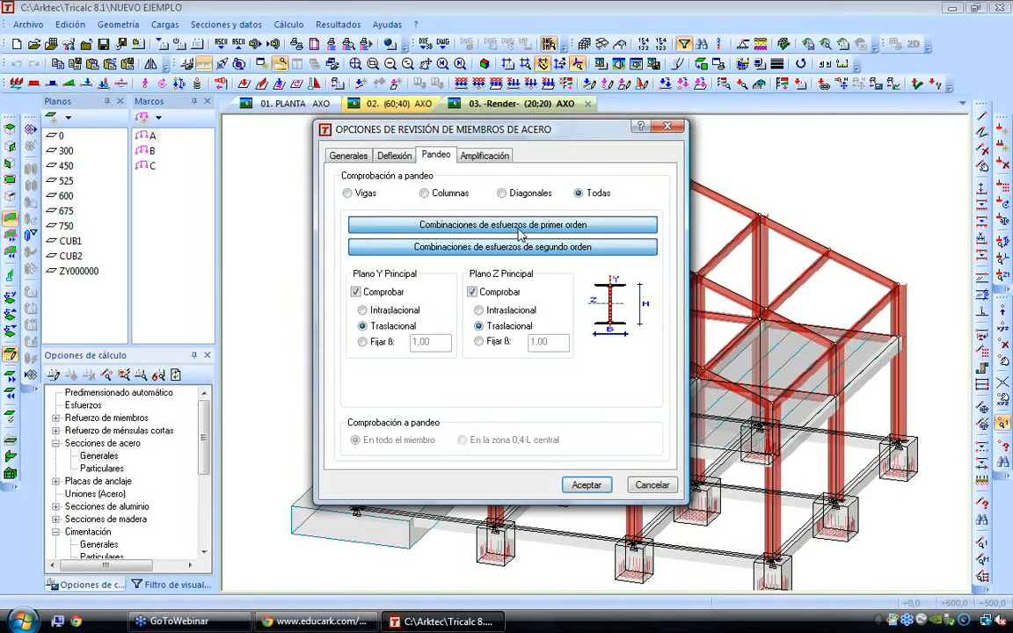
# Examine the relative total deflection limit for steel members and the option to increase the section for deflection
pyautogui.click(391, 159)
pyautogui.doubleClick(389, 238)
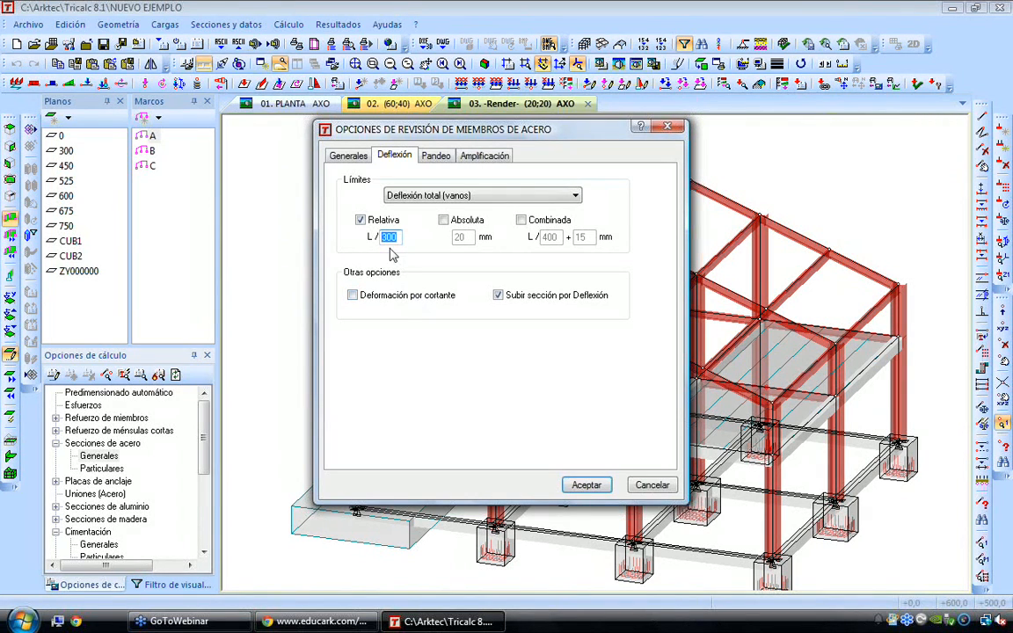
pyautogui.click(499, 296)
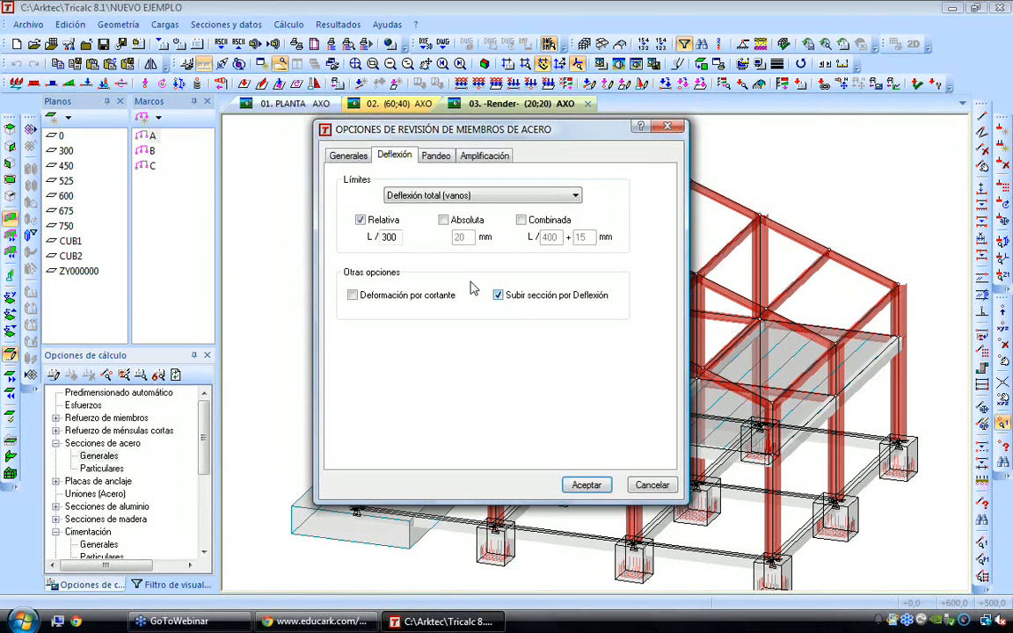
# Review the steel slenderness limits and try enabling the web buckling/stiffener and beam/diagonal lateral buckling checks
pyautogui.click(352, 157)
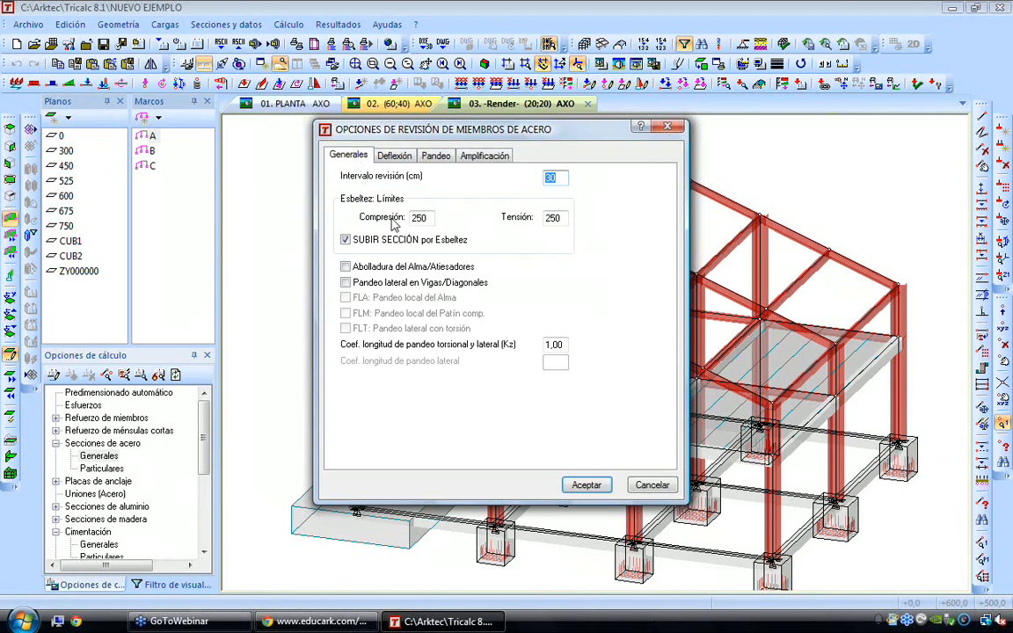
pyautogui.doubleClick(420, 217)
pyautogui.doubleClick(559, 218)
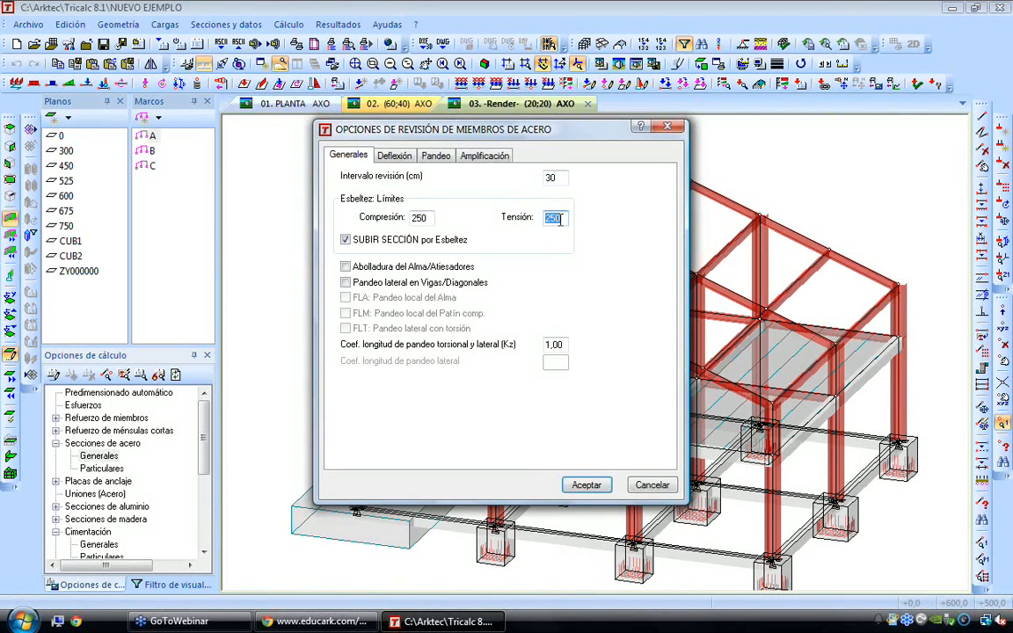
pyautogui.click(357, 273)
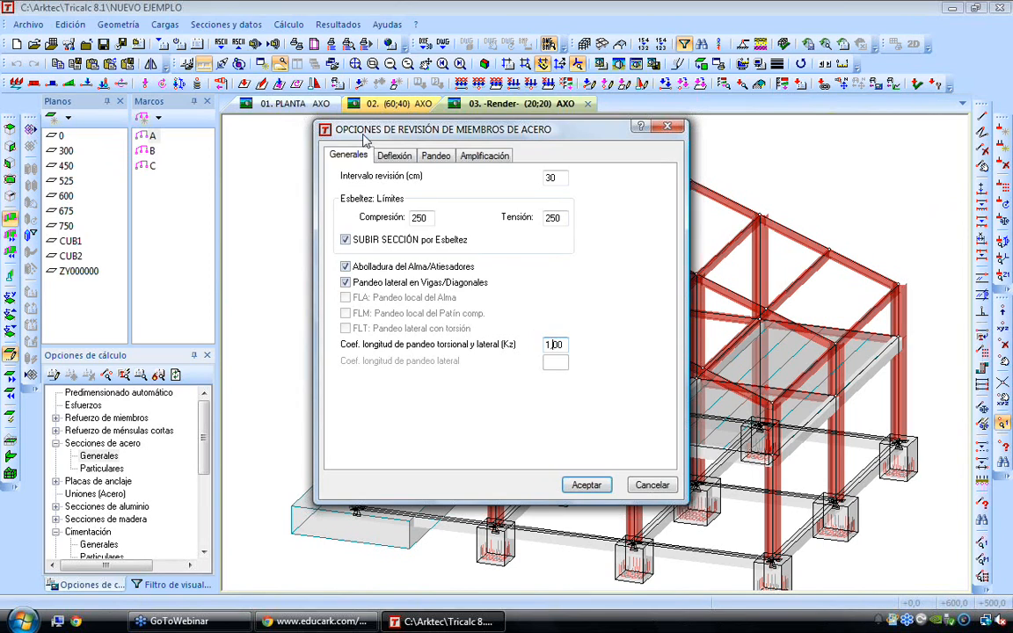
pyautogui.click(394, 156)
pyautogui.click(435, 156)
pyautogui.press('Escape')
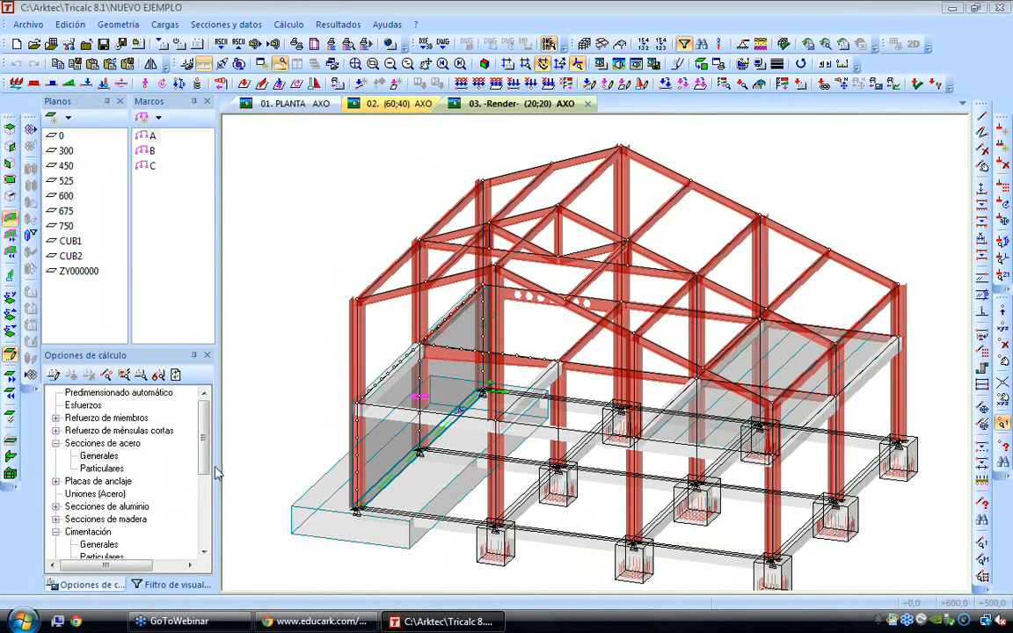
# Examine the wall reinforcement settings in the general options for load-bearing walls, and leave them without saving
pyautogui.scroll(-4, 132, 457)
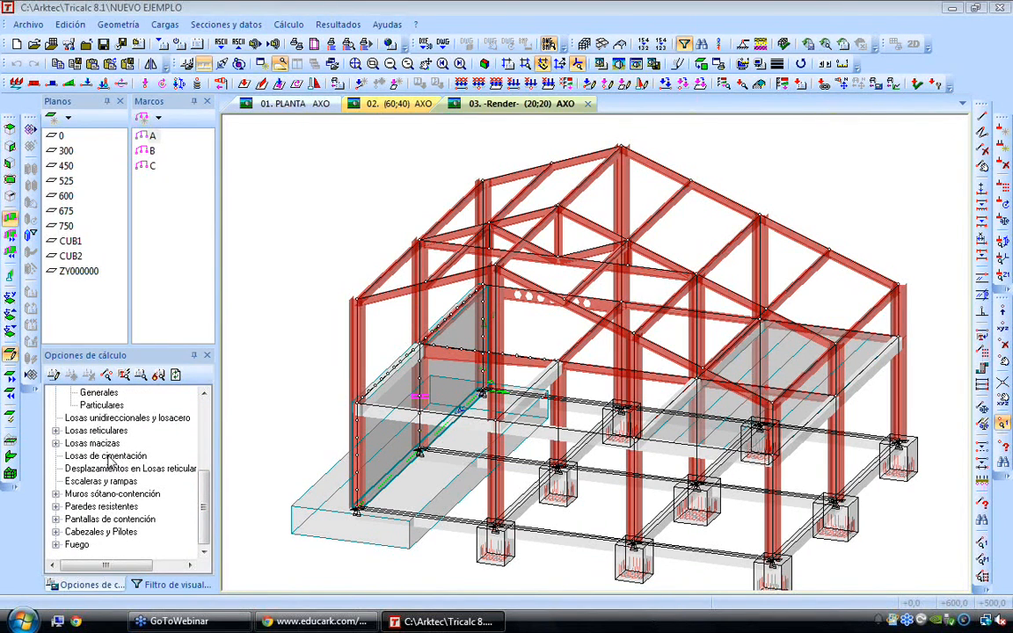
pyautogui.doubleClick(103, 508)
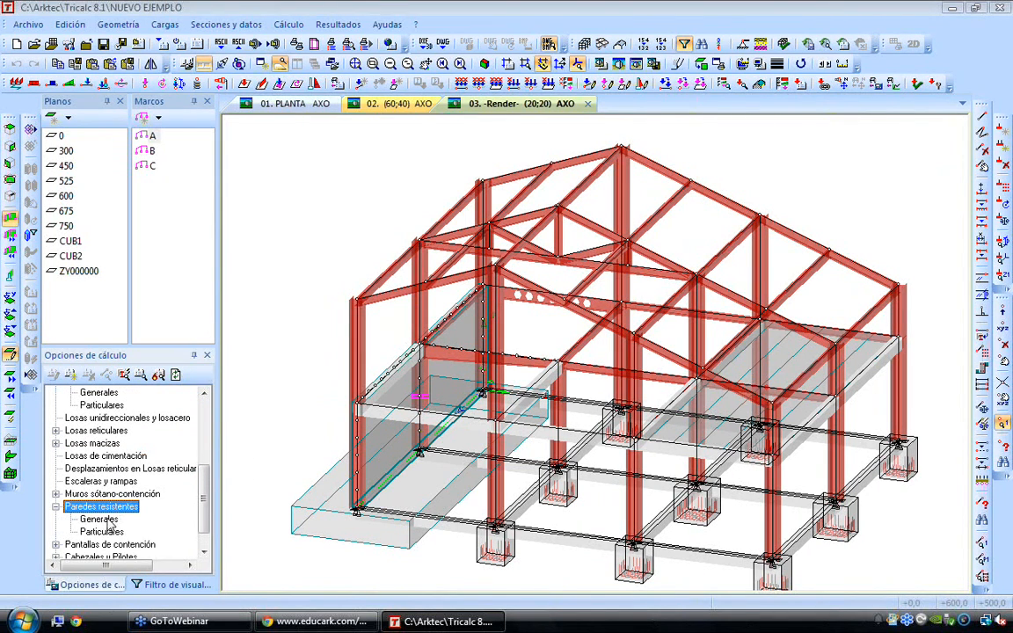
pyautogui.doubleClick(103, 520)
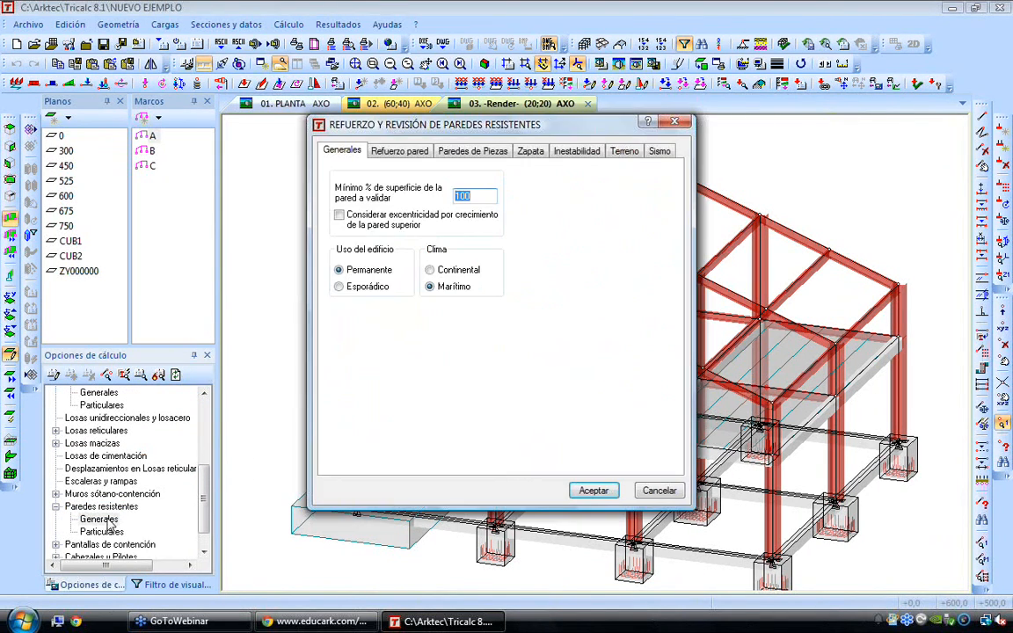
pyautogui.click(372, 148)
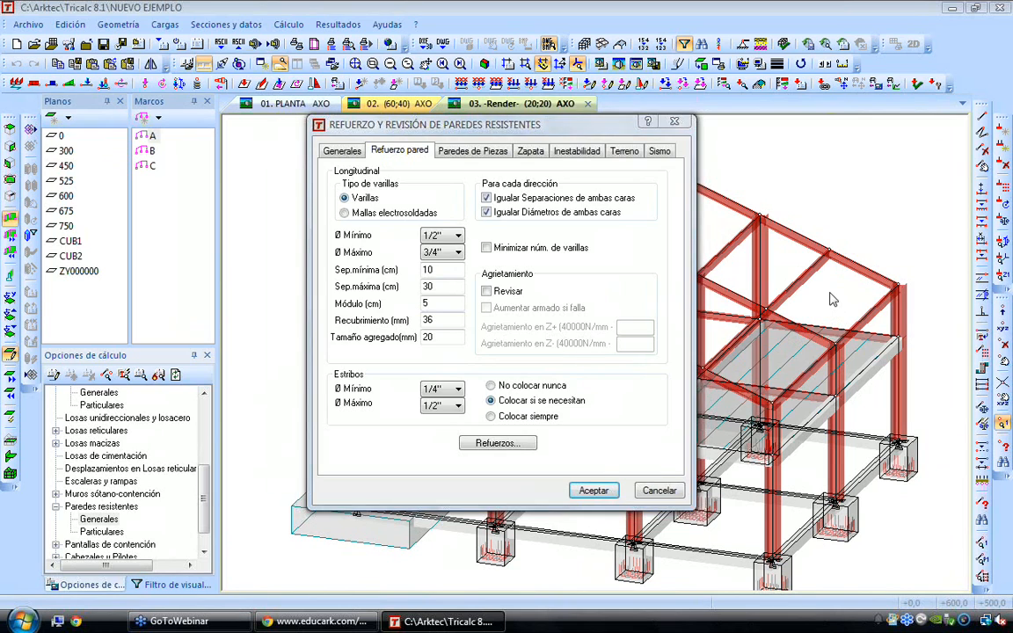
pyautogui.press('Escape')
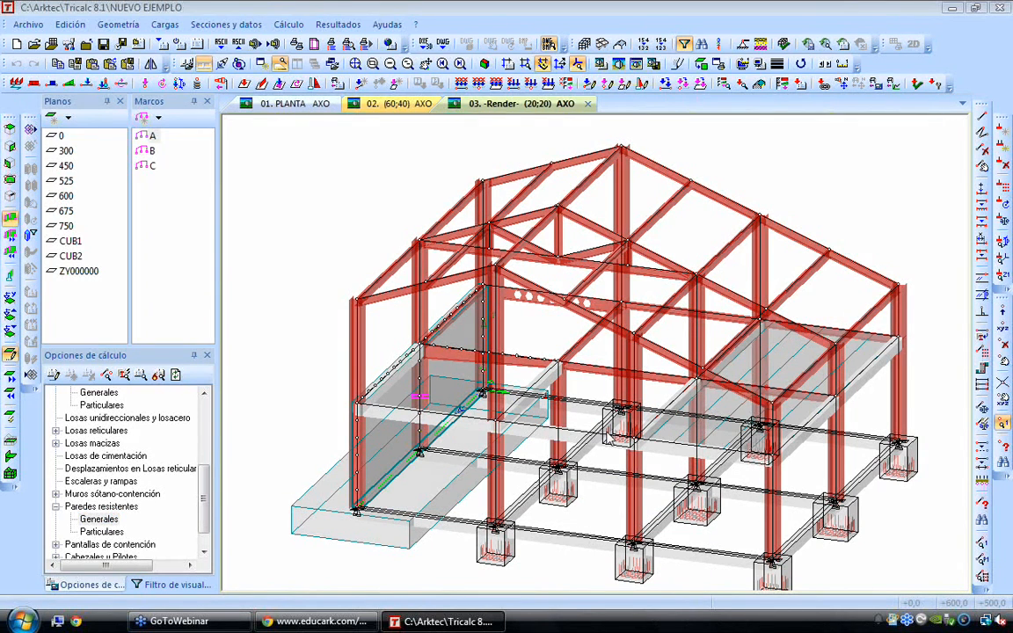
# Activate plane 0 and delete its isolated footings and tie beams, accepting the loss of calculated results
pyautogui.press('Down')
pyautogui.press('Down')
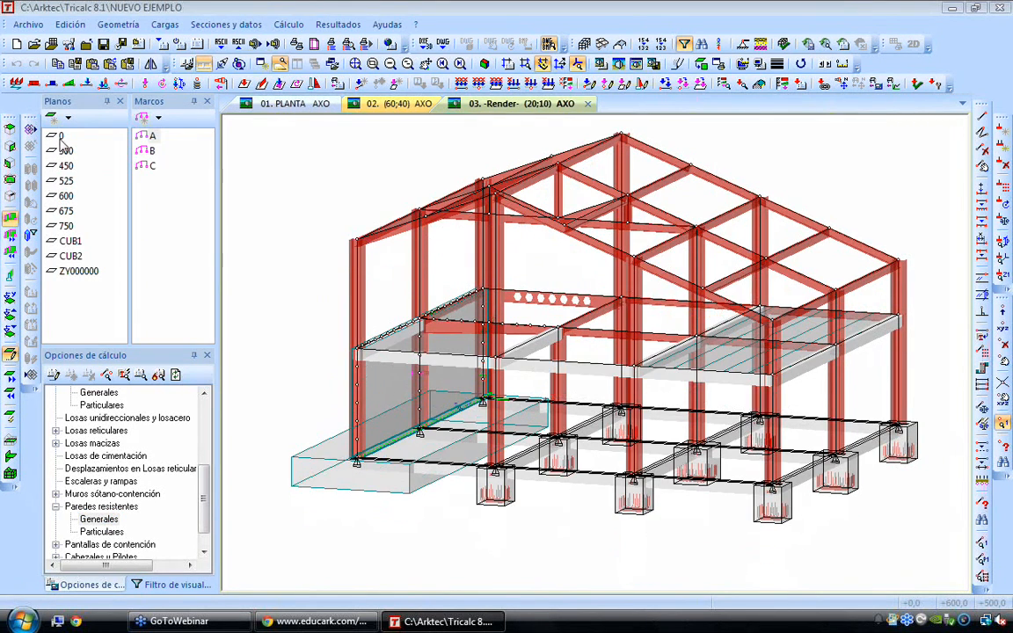
pyautogui.click(60, 137)
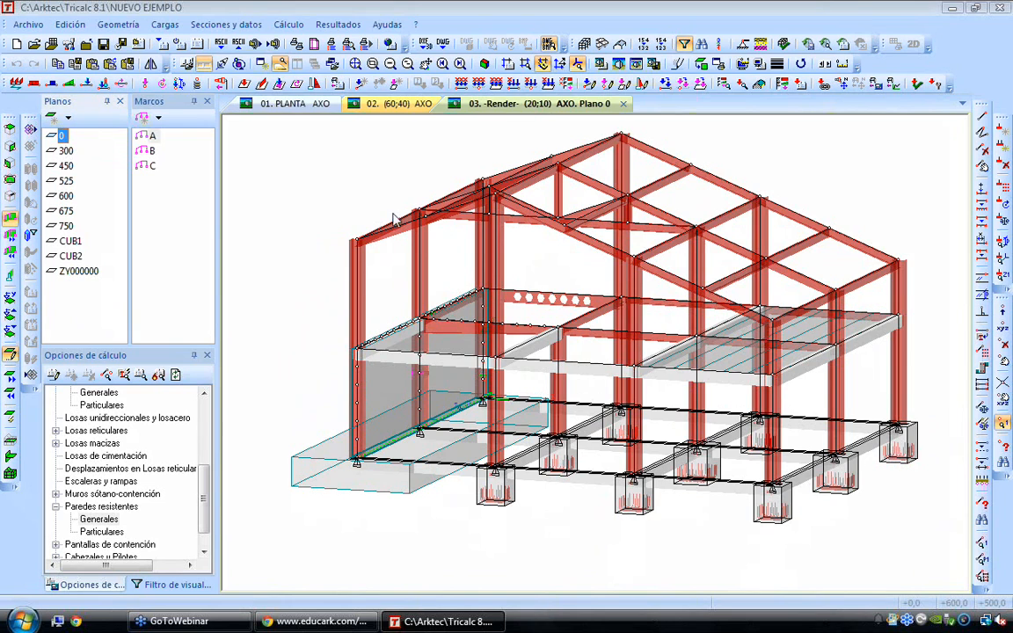
pyautogui.click(118, 25)
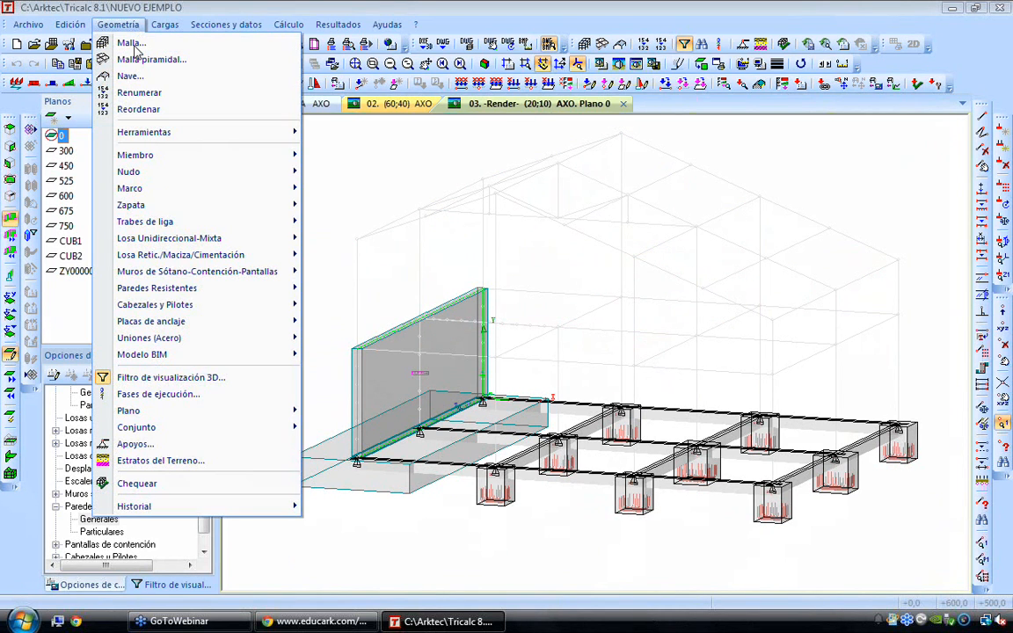
pyautogui.moveTo(194, 207)
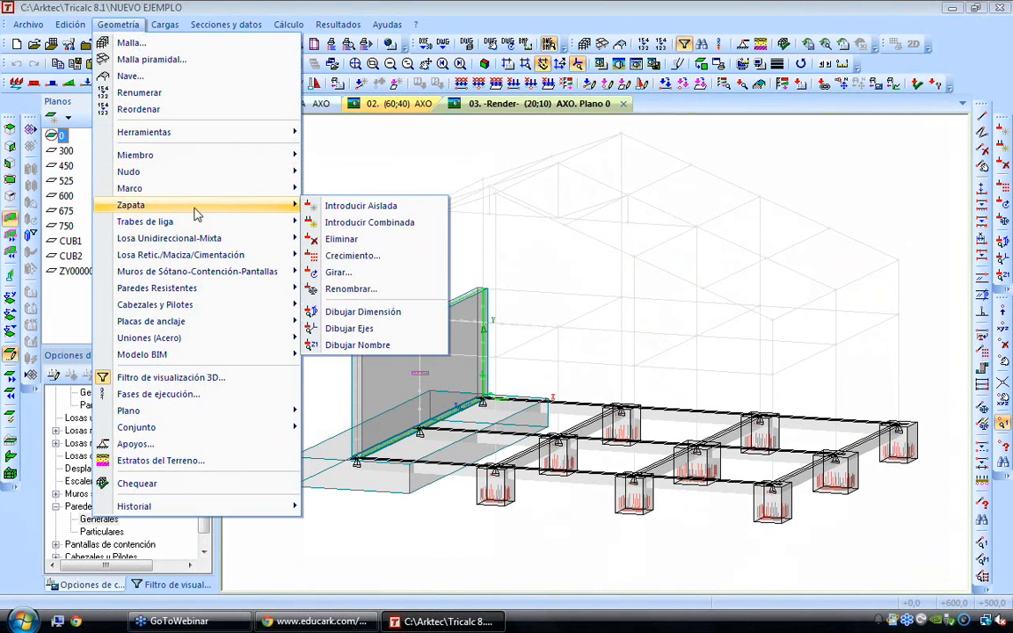
pyautogui.click(360, 222)
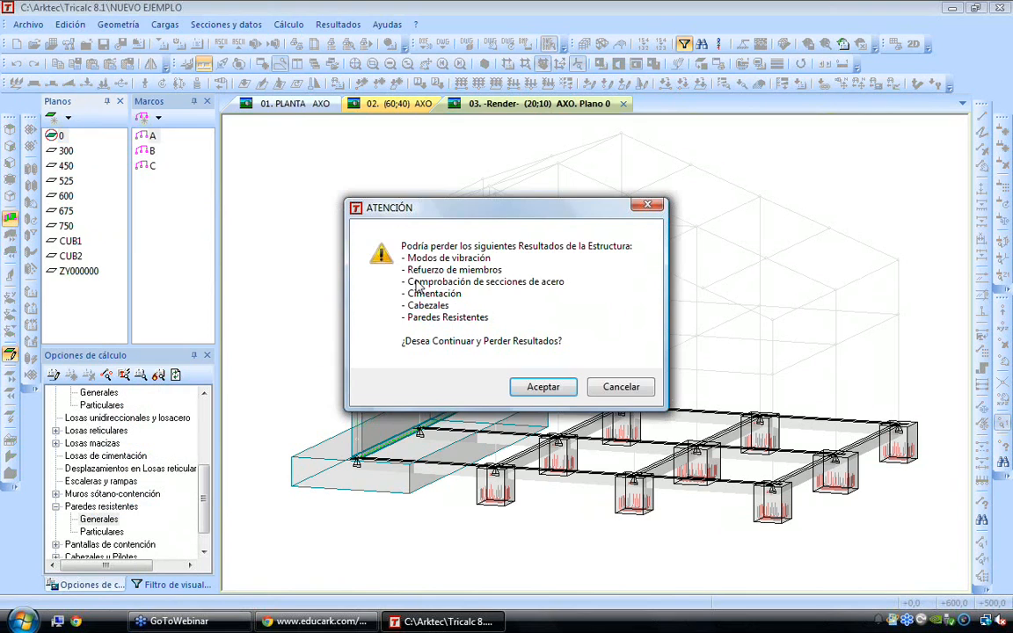
pyautogui.click(542, 387)
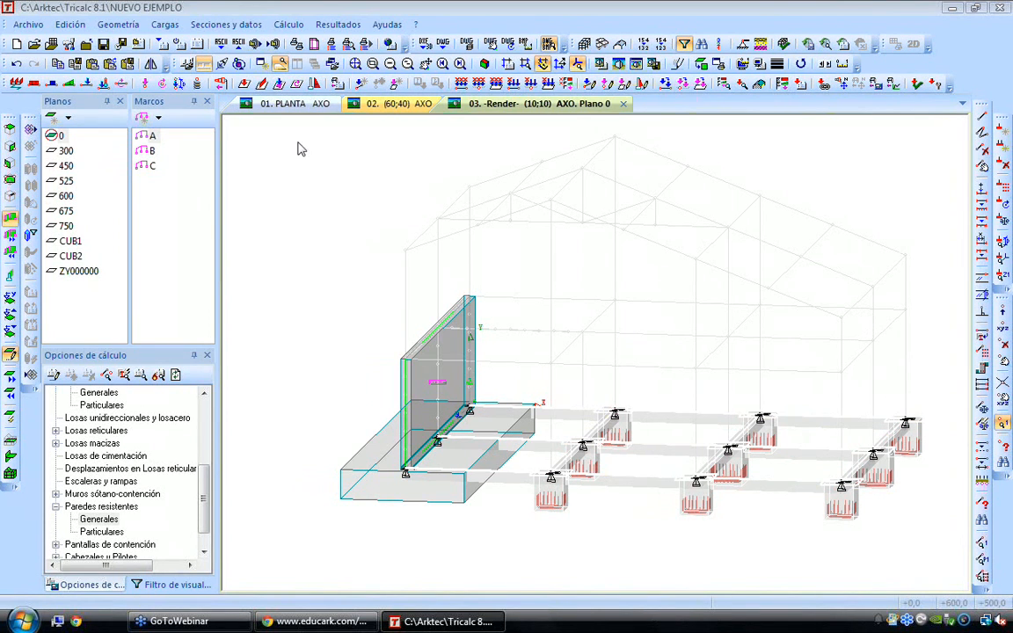
pyautogui.click(118, 24)
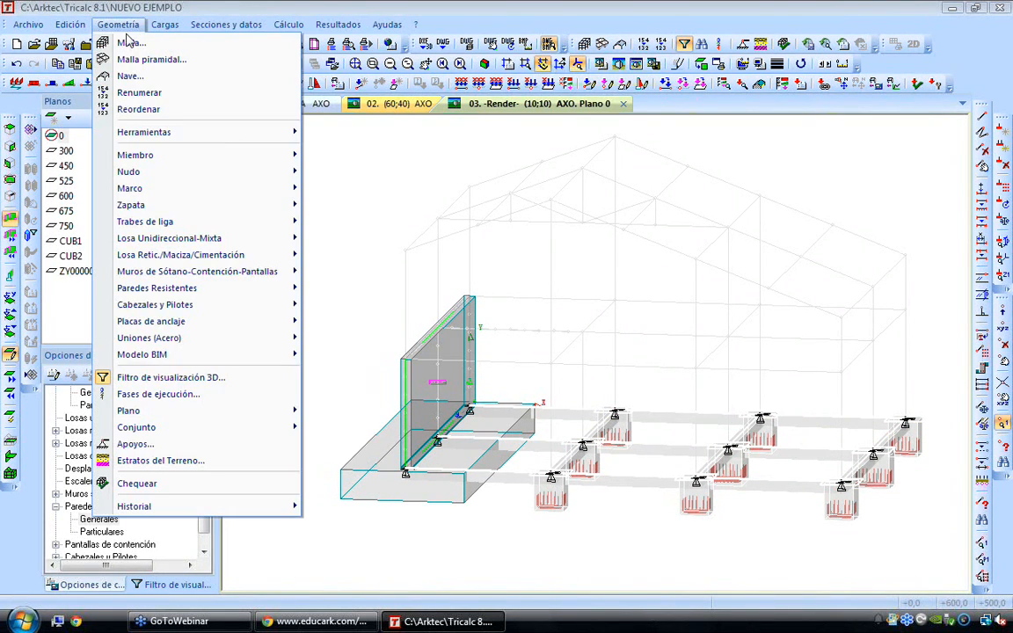
pyautogui.click(127, 42)
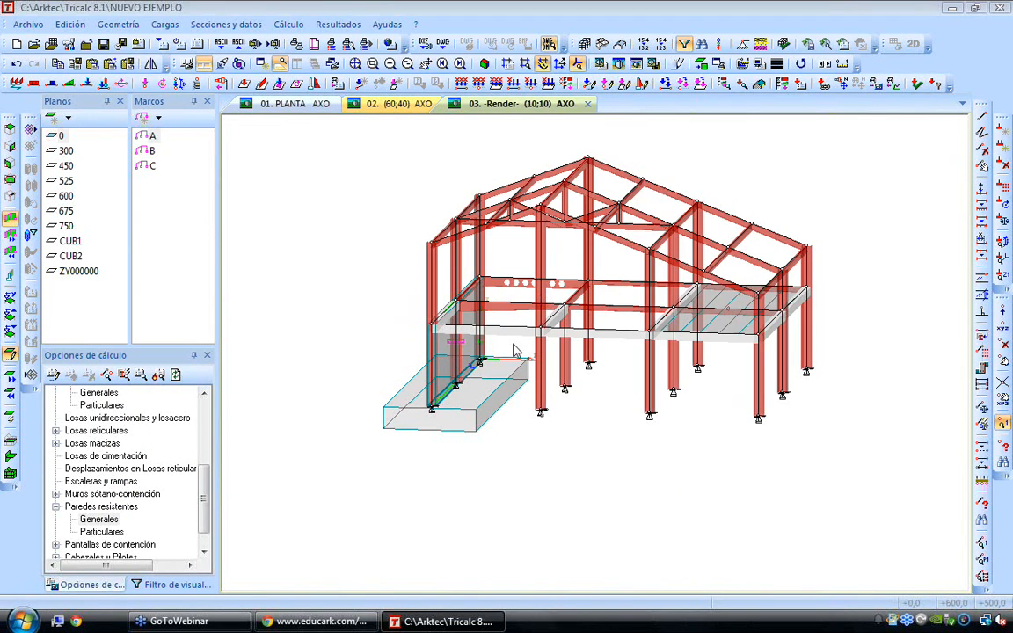
# Modify load-bearing wall P1 so that its base restraint is free and it has no footing
pyautogui.scroll(2, 535, 375)
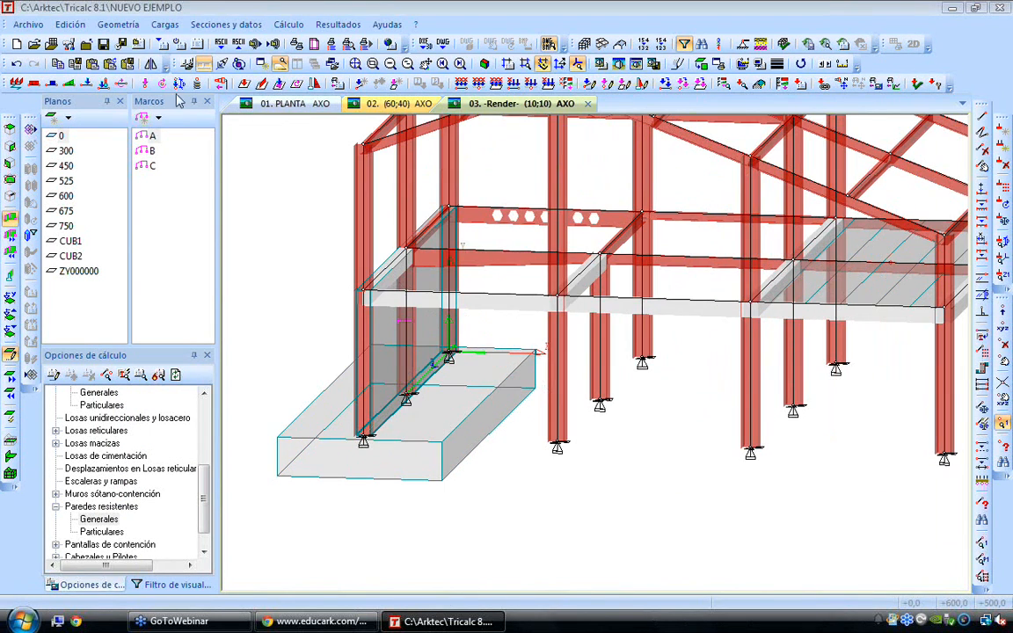
pyautogui.click(118, 24)
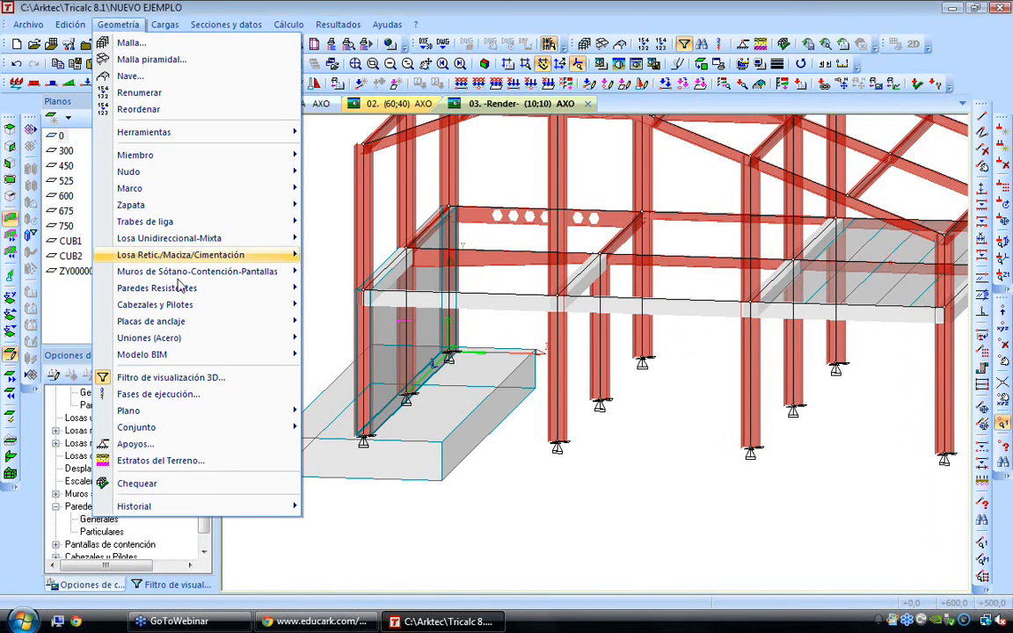
pyautogui.moveTo(178, 286)
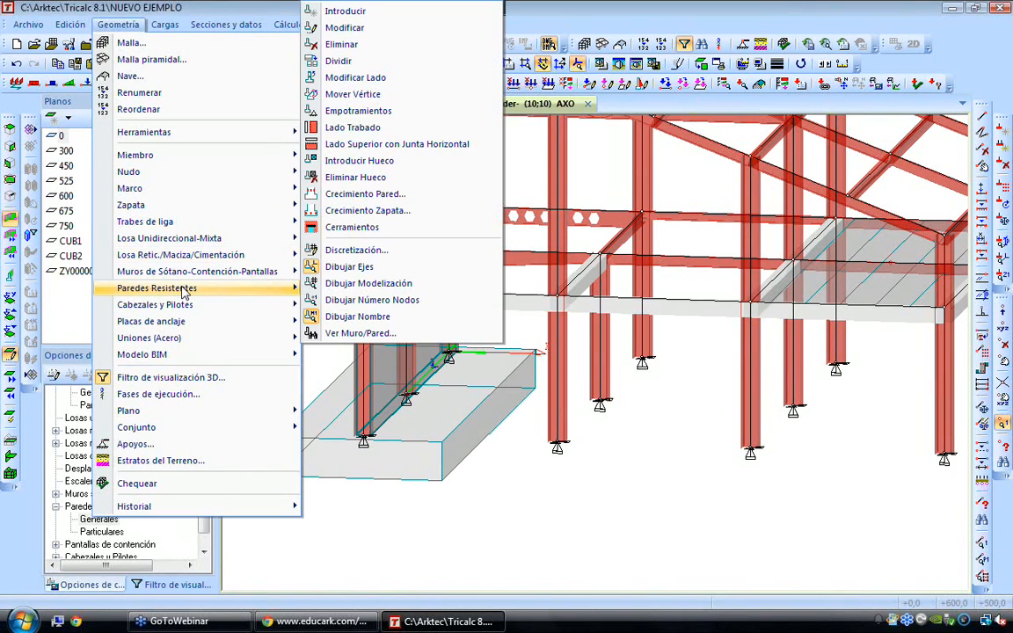
pyautogui.click(351, 27)
pyautogui.click(369, 343)
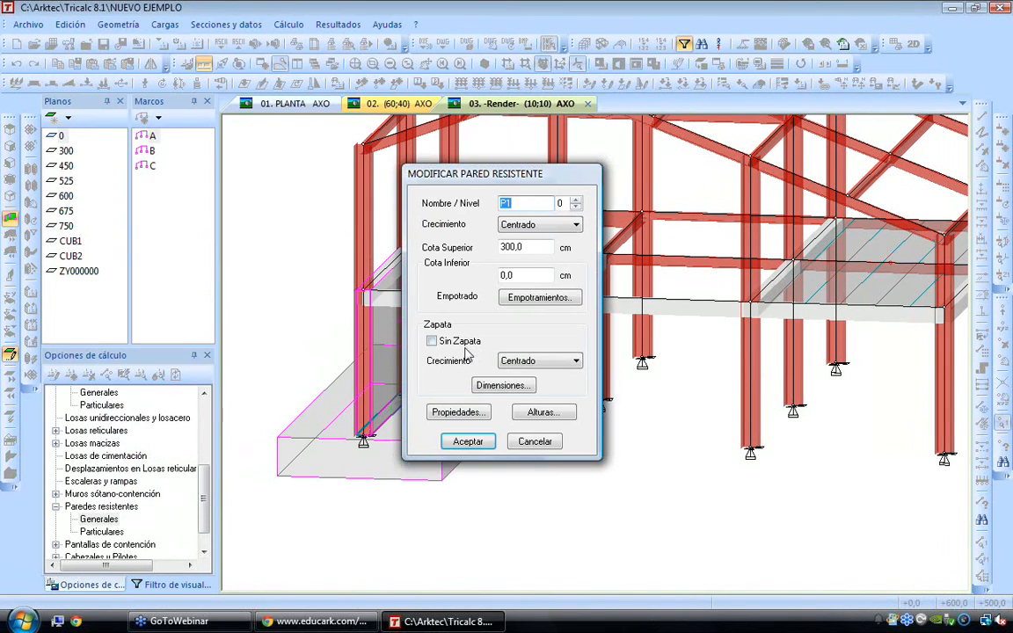
pyautogui.click(539, 297)
pyautogui.click(452, 244)
pyautogui.click(466, 391)
pyautogui.click(468, 441)
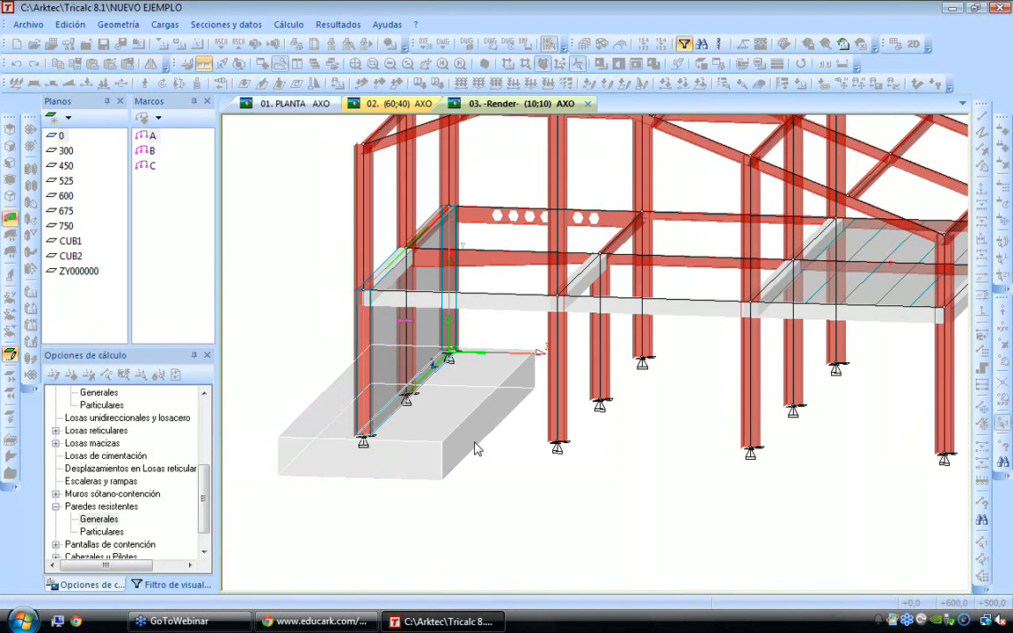
pyautogui.scroll(-2, 506, 427)
pyautogui.scroll(-1, 505, 427)
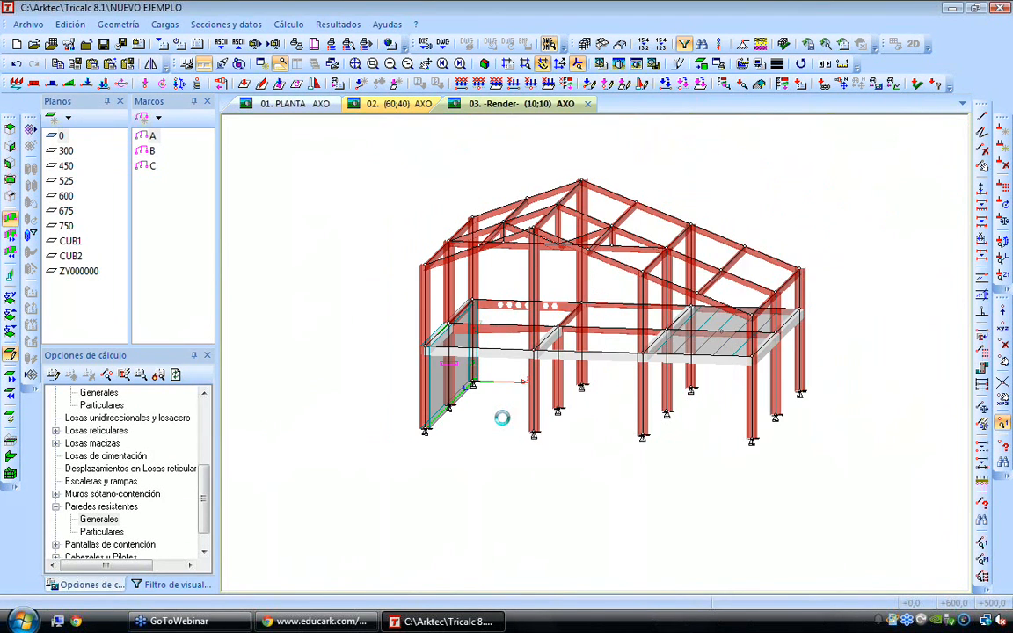
# Open the external support restraints and examine the free, pinned, fixed and spring types, including the spring stiffnesses for selected axes
pyautogui.scroll(3, 502, 415)
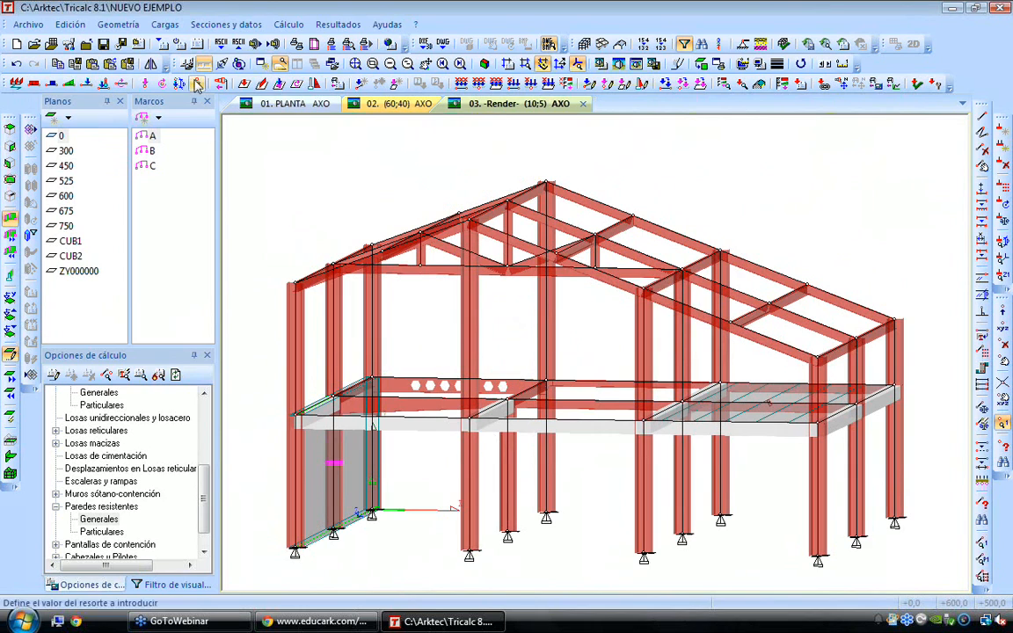
pyautogui.click(118, 24)
pyautogui.click(137, 444)
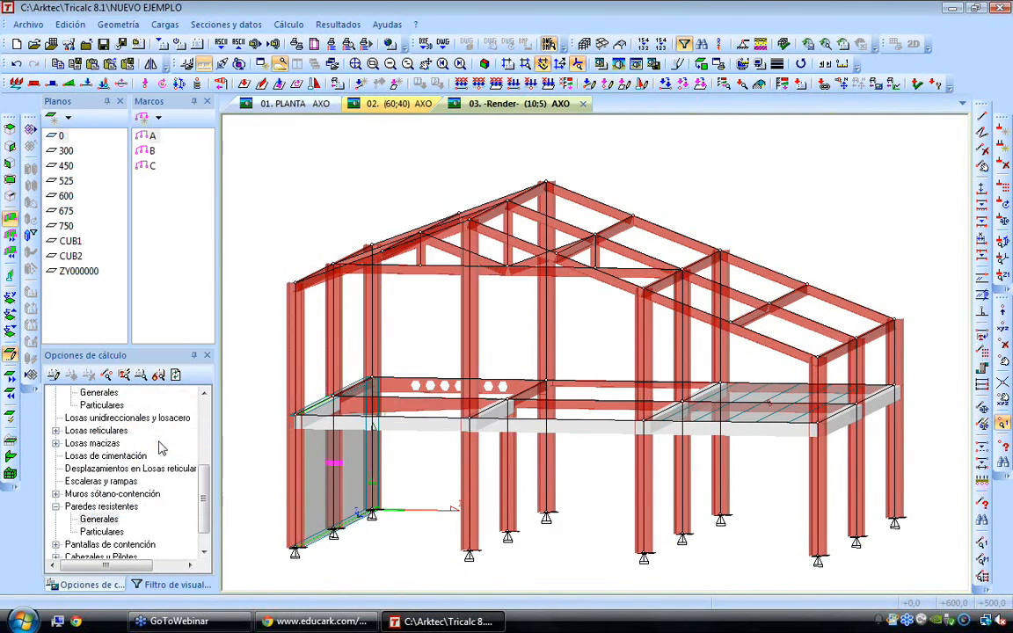
pyautogui.click(473, 246)
pyautogui.click(475, 260)
pyautogui.click(475, 275)
pyautogui.click(475, 291)
pyautogui.click(452, 329)
pyautogui.click(524, 330)
pyautogui.click(525, 344)
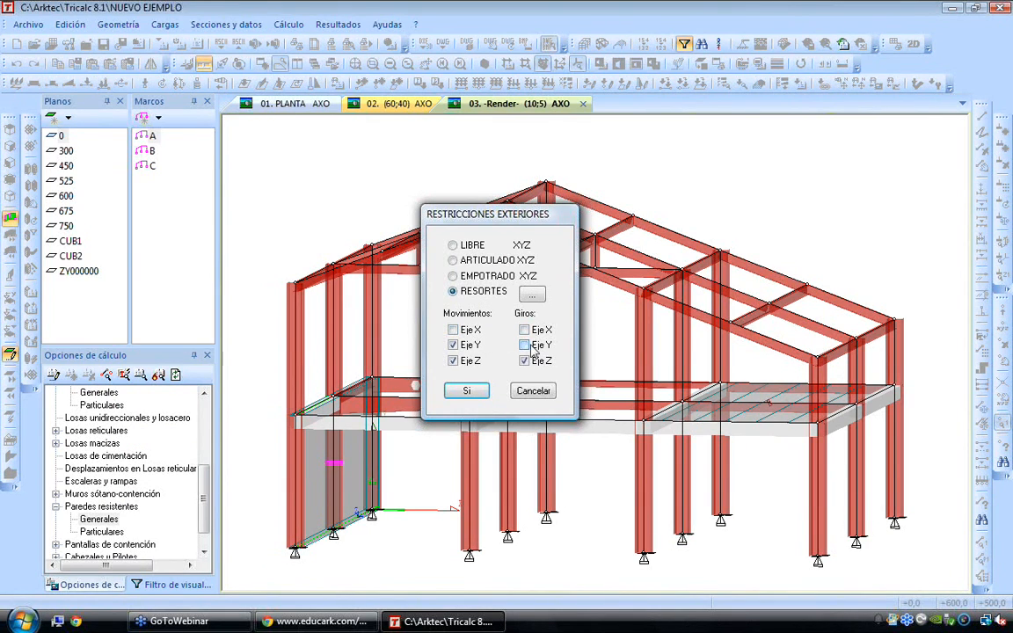
pyautogui.click(532, 294)
pyautogui.press('Tab')
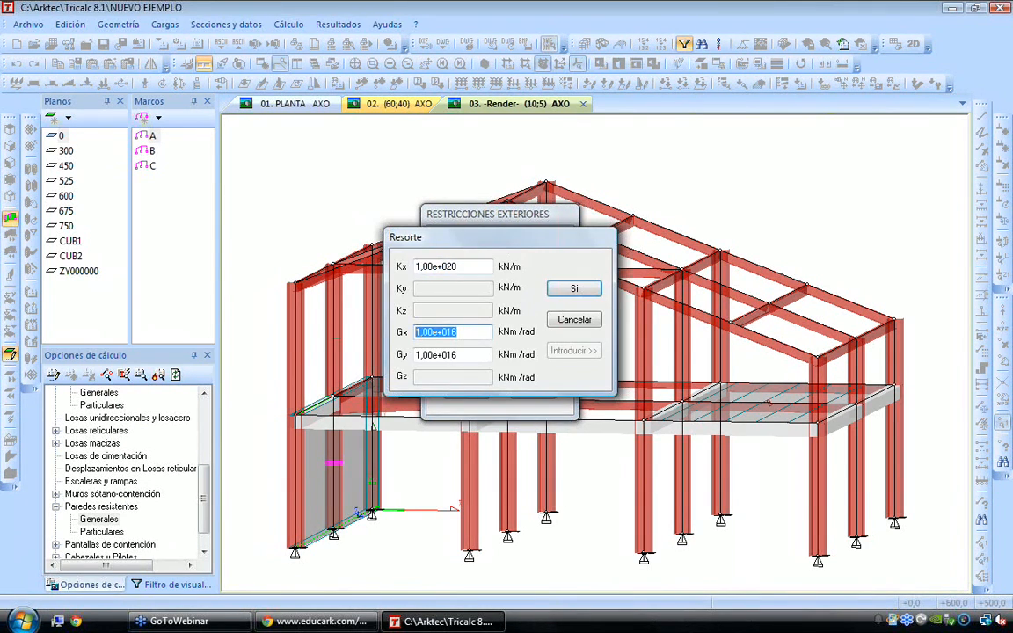
pyautogui.click(574, 319)
# Check the spring stiffnesses in all six directions, and apply the free XYZ restraint to all base nodes of the structure
pyautogui.click(452, 245)
pyautogui.click(532, 294)
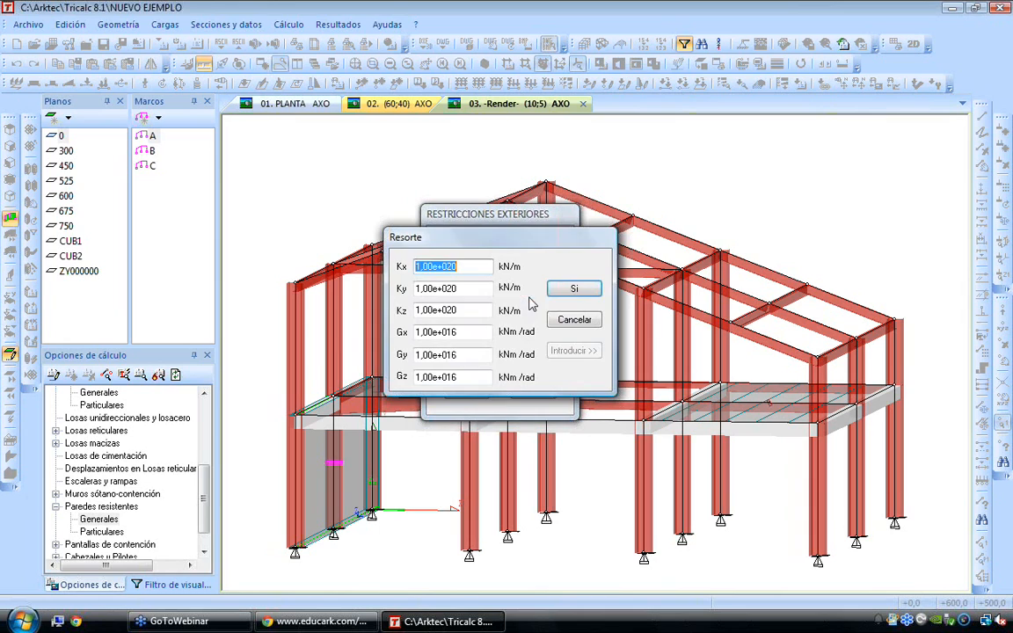
pyautogui.press('Tab')
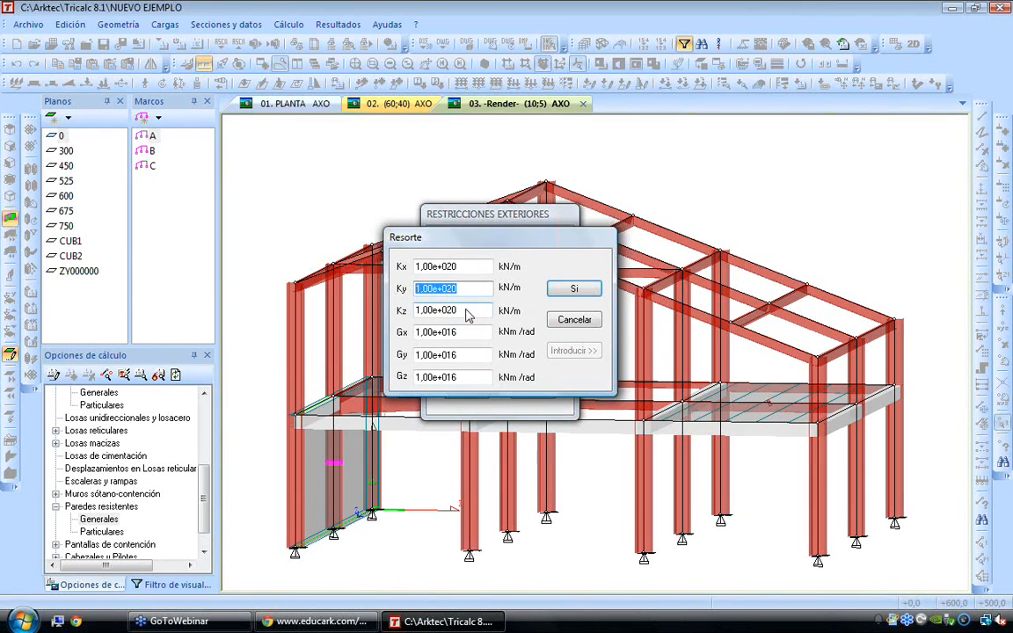
pyautogui.press('Escape')
pyautogui.click(460, 388)
pyautogui.moveTo(262, 474); pyautogui.dragTo(930, 568)
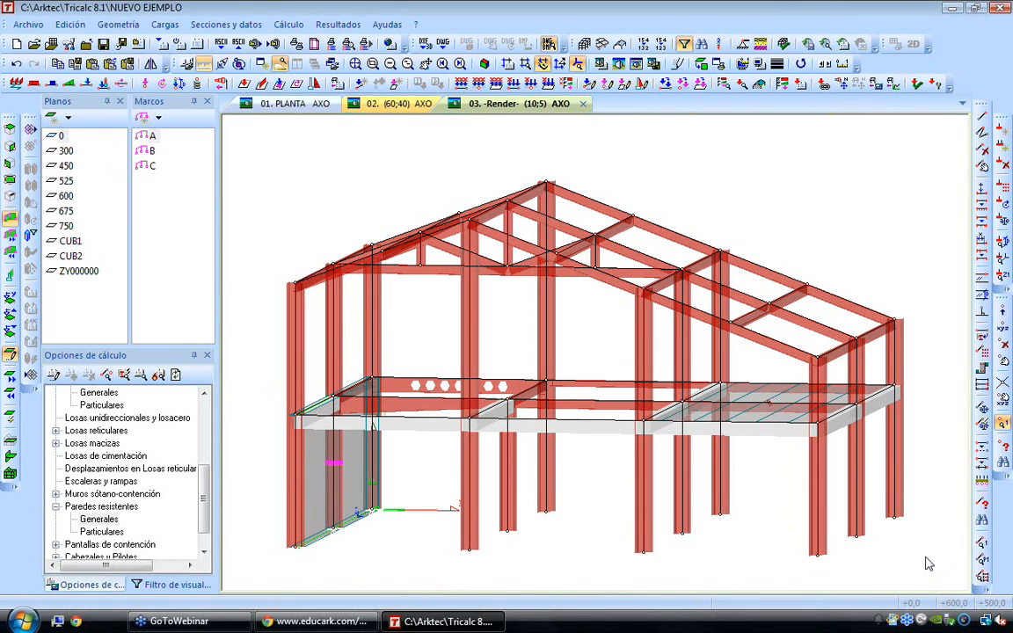
# Start foundation slab LC1 on plane 0 in plan, with loads of 0.5 kN/m2 permanent, 3 kN/m2 for Q1 and 0 for Q2
pyautogui.click(58, 135)
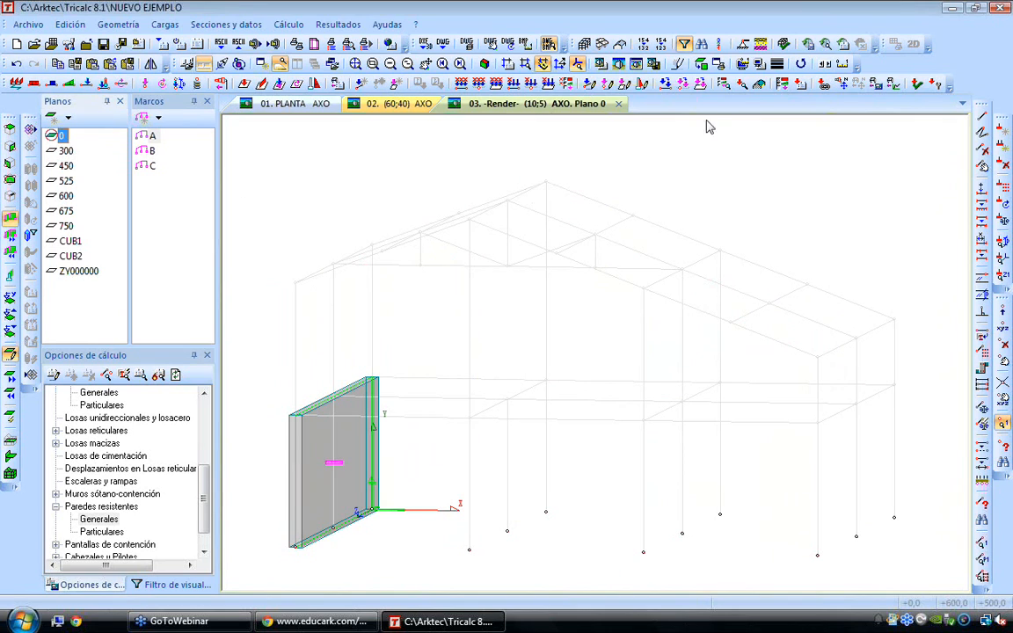
pyautogui.click(701, 65)
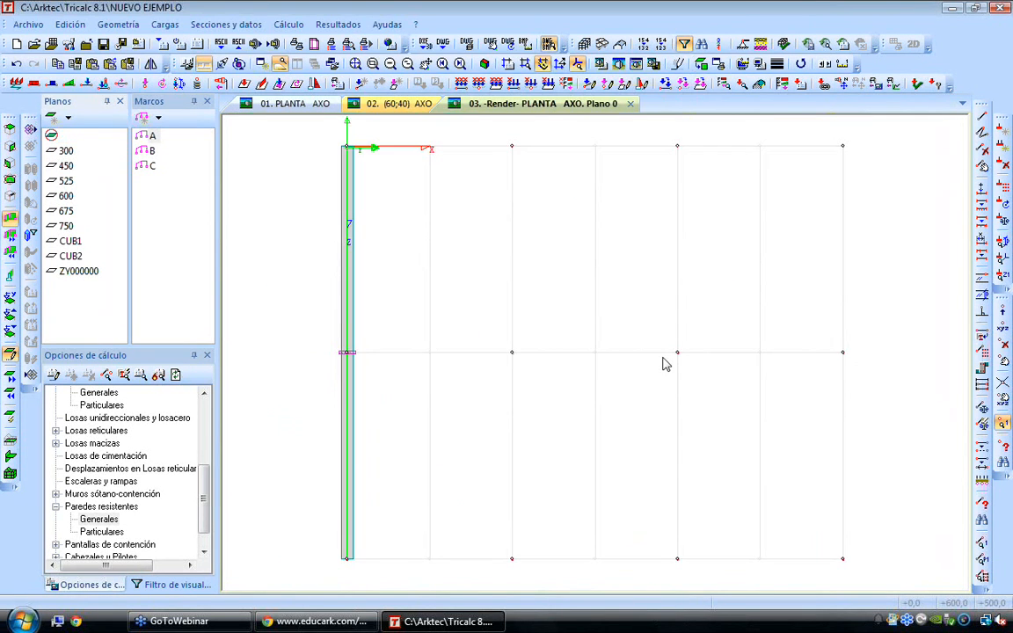
pyautogui.scroll(-1, 666, 364)
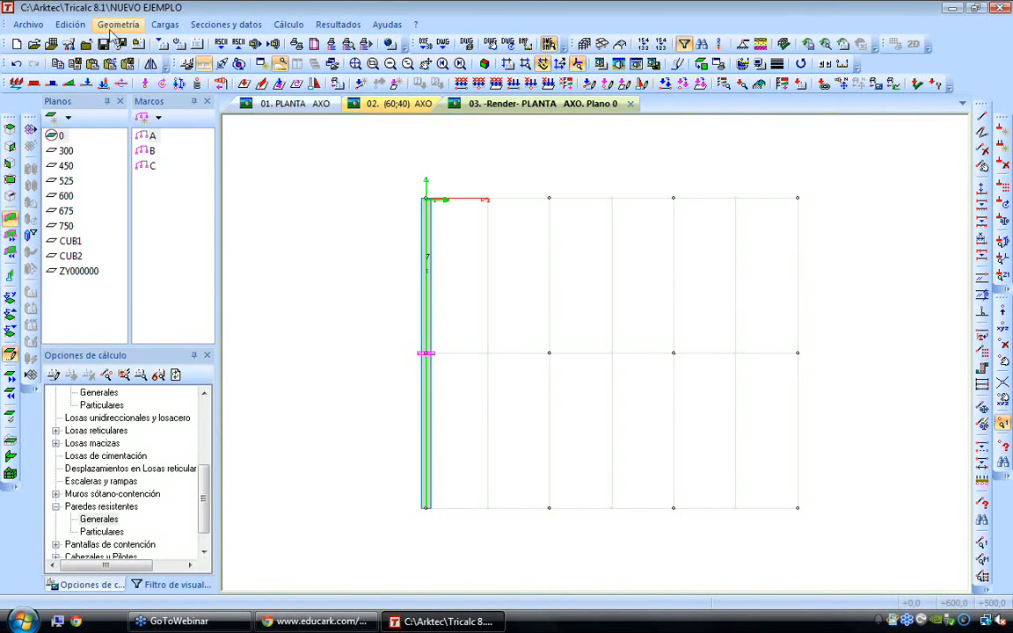
pyautogui.click(118, 24)
pyautogui.moveTo(167, 223)
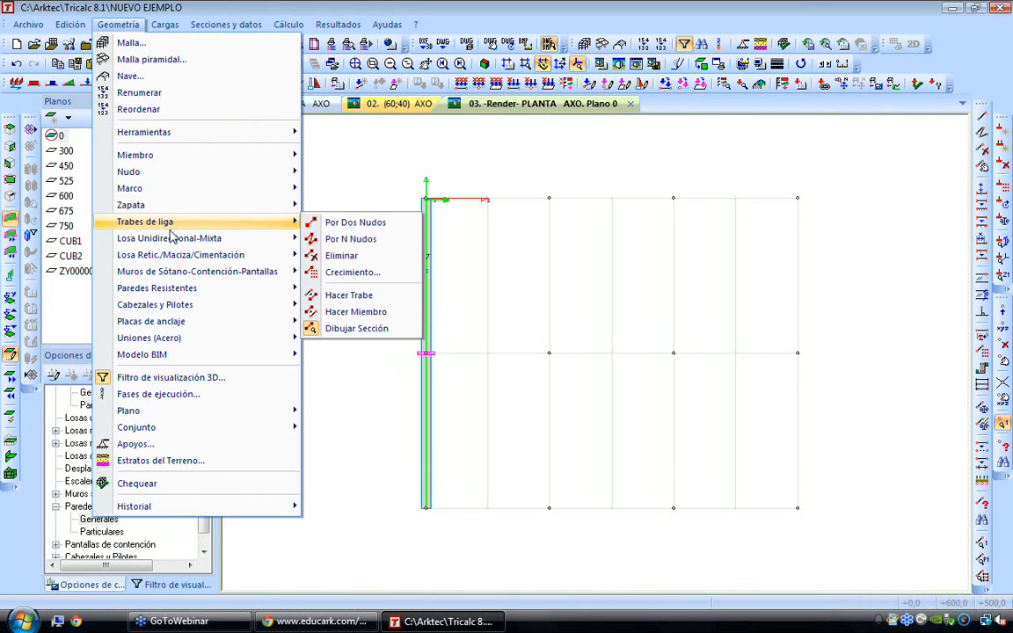
pyautogui.moveTo(183, 257)
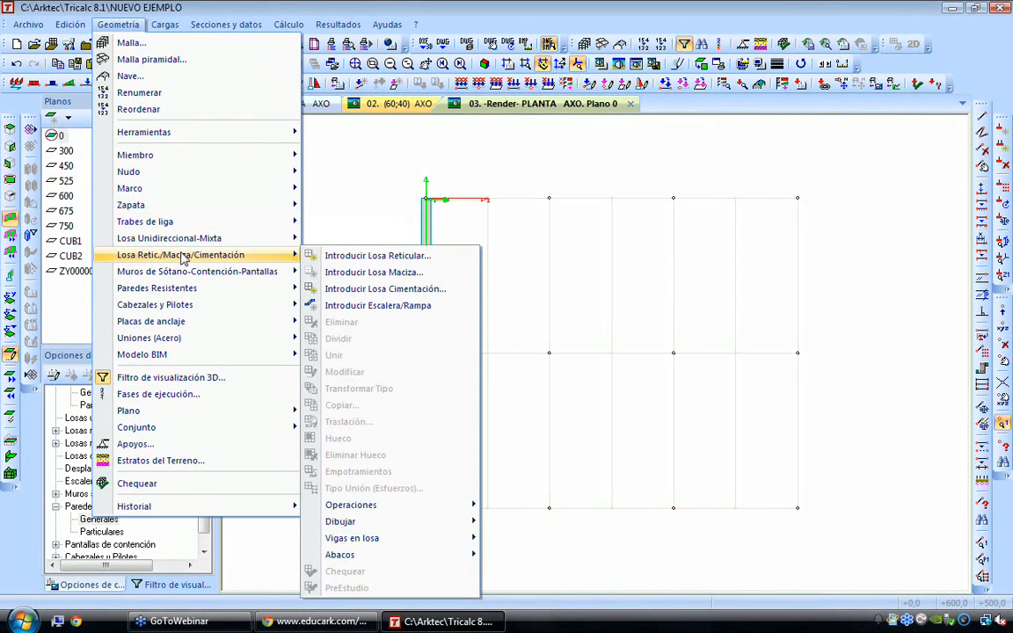
pyautogui.click(403, 291)
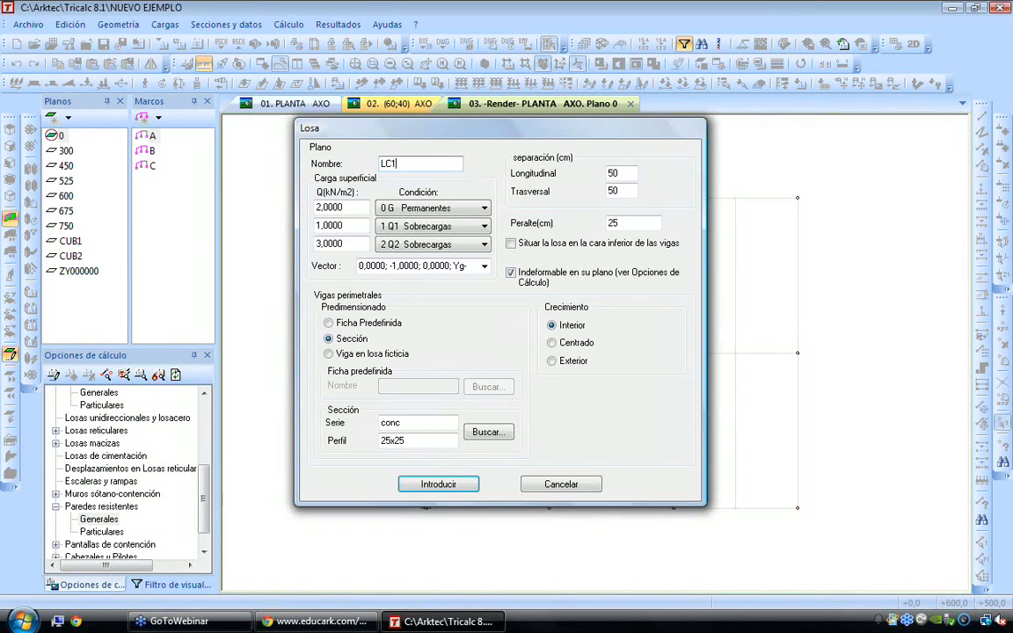
pyautogui.press('Tab')
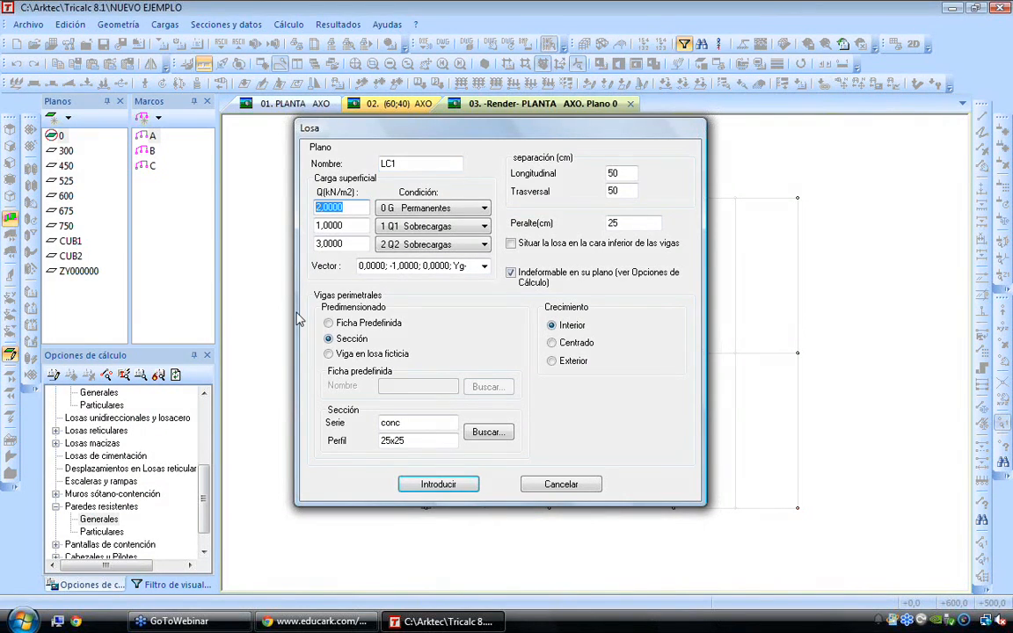
pyautogui.write('0,5')
pyautogui.press('Tab')
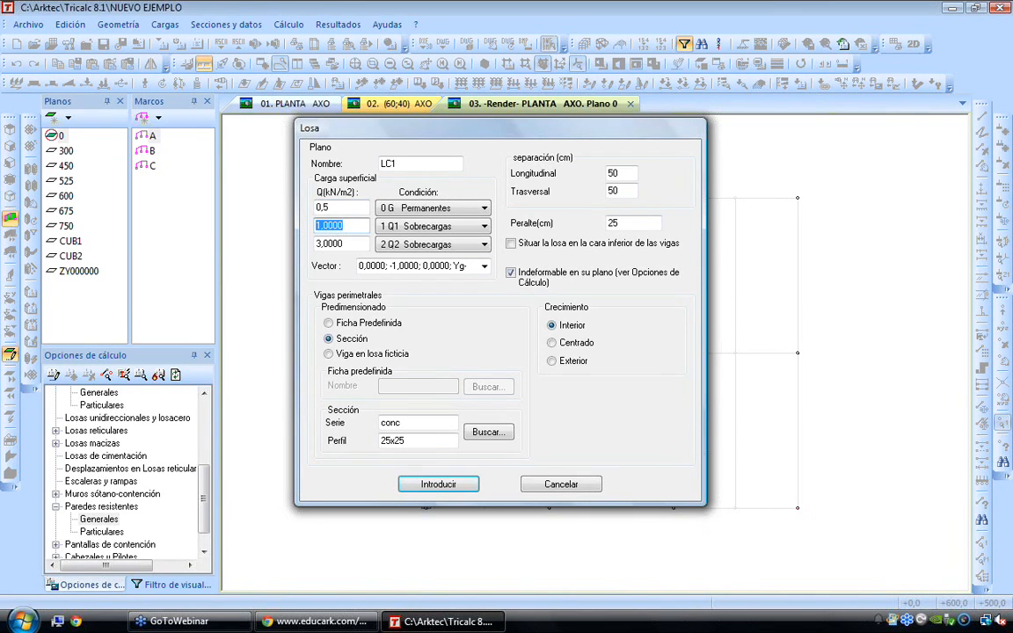
pyautogui.write('3')
pyautogui.press('Tab')
pyautogui.write('0')
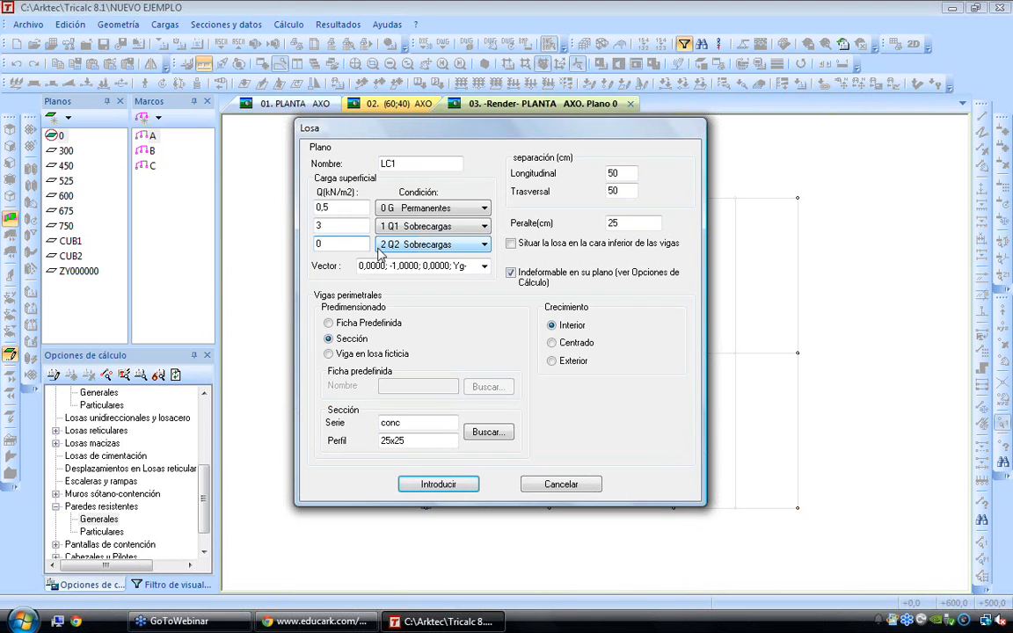
# Set the foundation slab's depth to 40 cm, both rib spacings to 100 cm, and its perimeter beams to fictitious slab beams
pyautogui.doubleClick(628, 225)
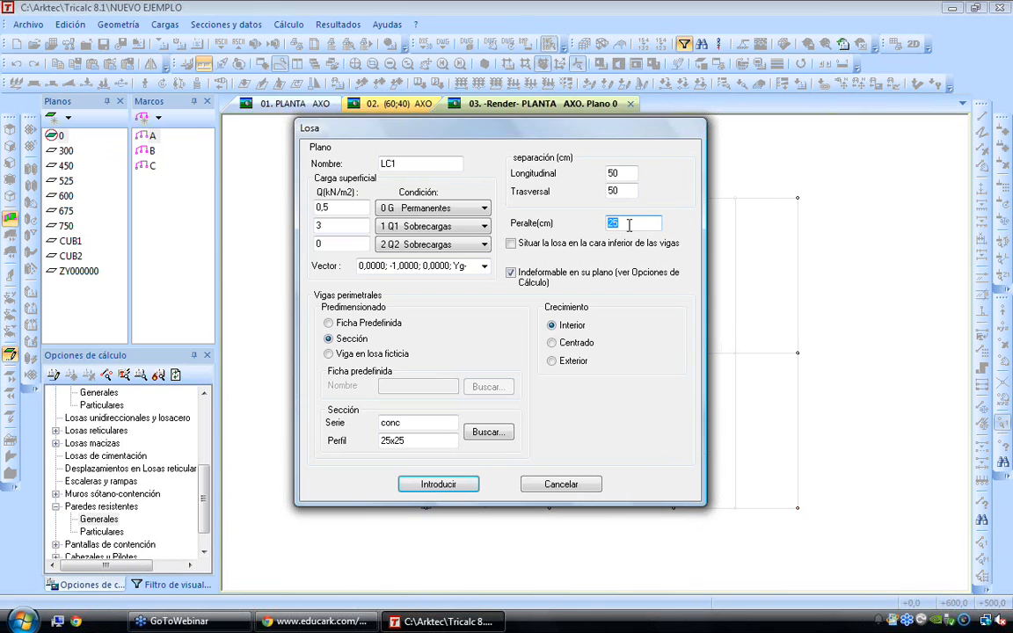
pyautogui.write('40')
pyautogui.doubleClick(632, 172)
pyautogui.write('100')
pyautogui.press('Tab')
pyautogui.write('1')
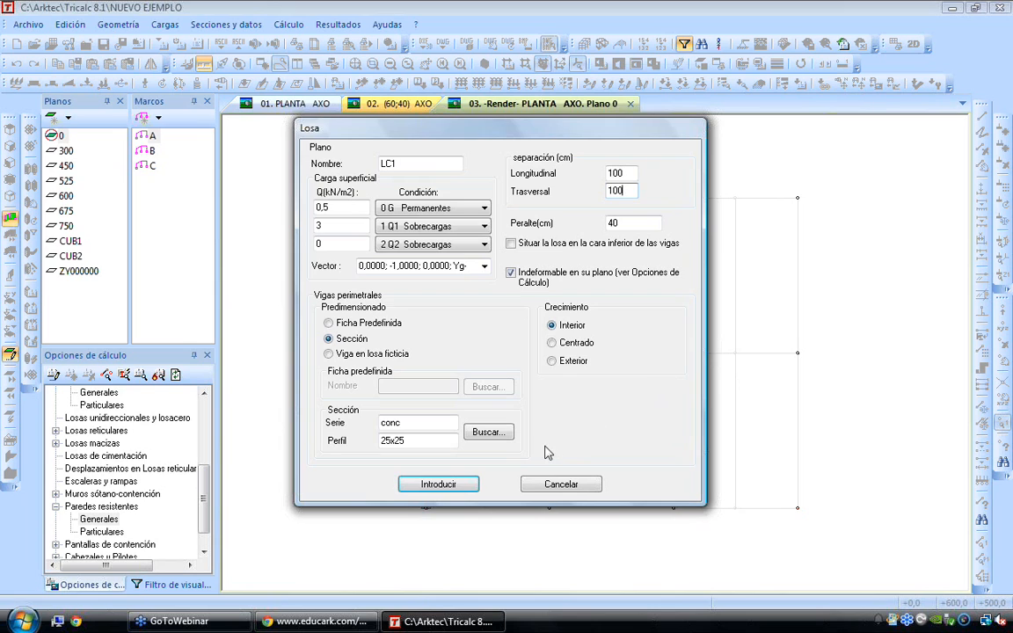
pyautogui.click(339, 354)
pyautogui.click(438, 484)
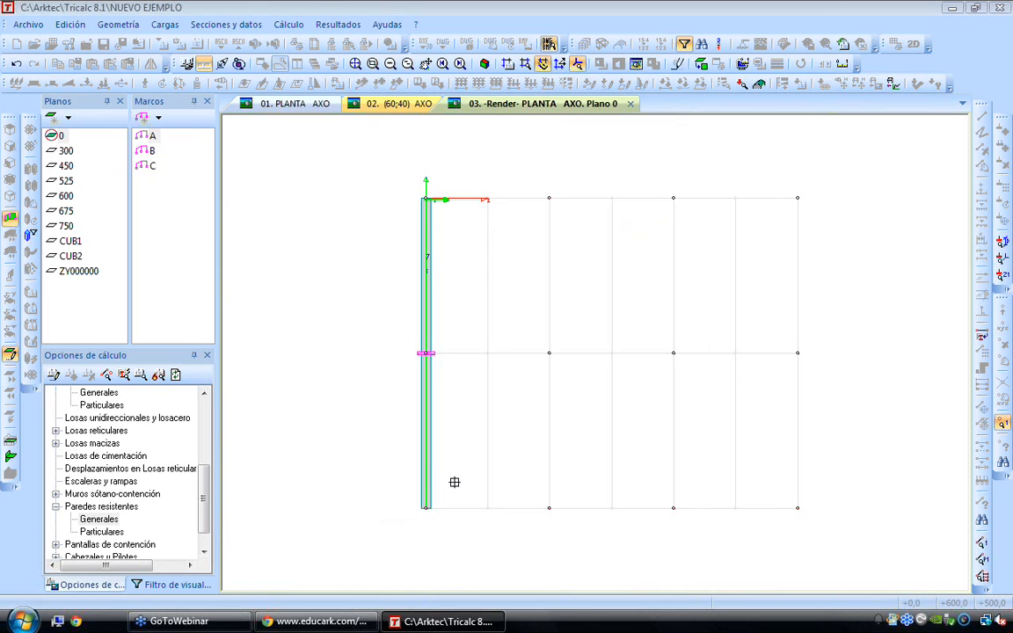
# Outline the foundation slab as a rectangle about 1380 cm wide enclosing all base nodes, set its direction, and calculate its abacos automatically
pyautogui.click(395, 169)
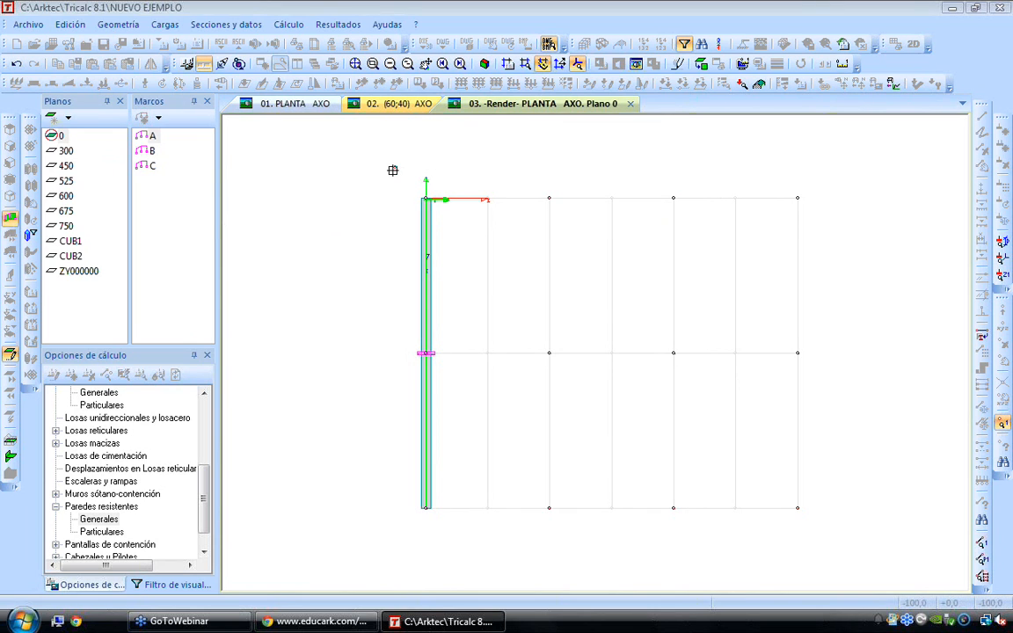
pyautogui.click(823, 167)
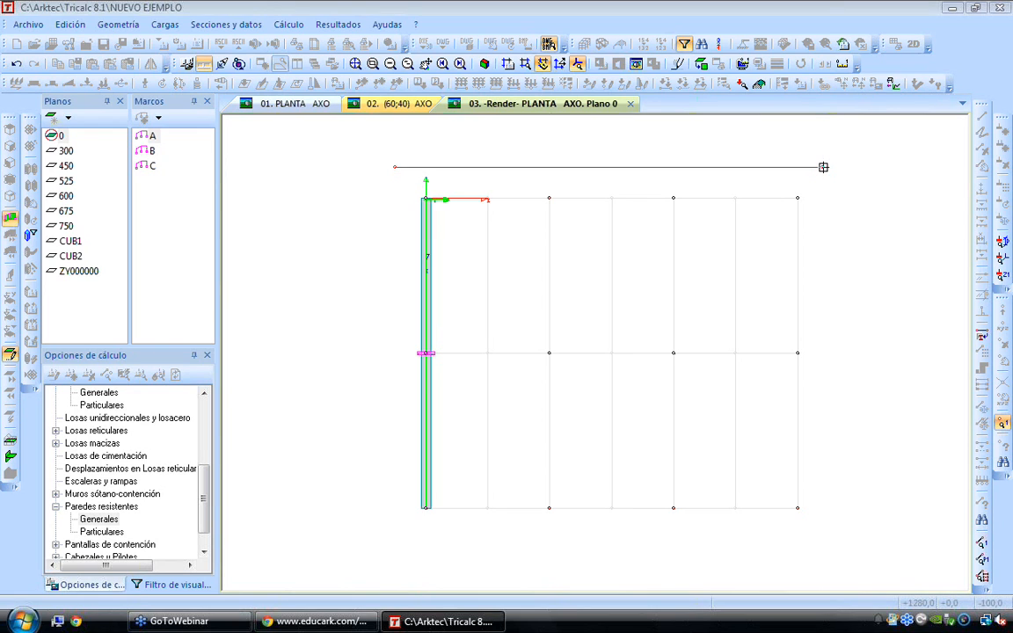
pyautogui.click(770, 536)
pyautogui.click(397, 531)
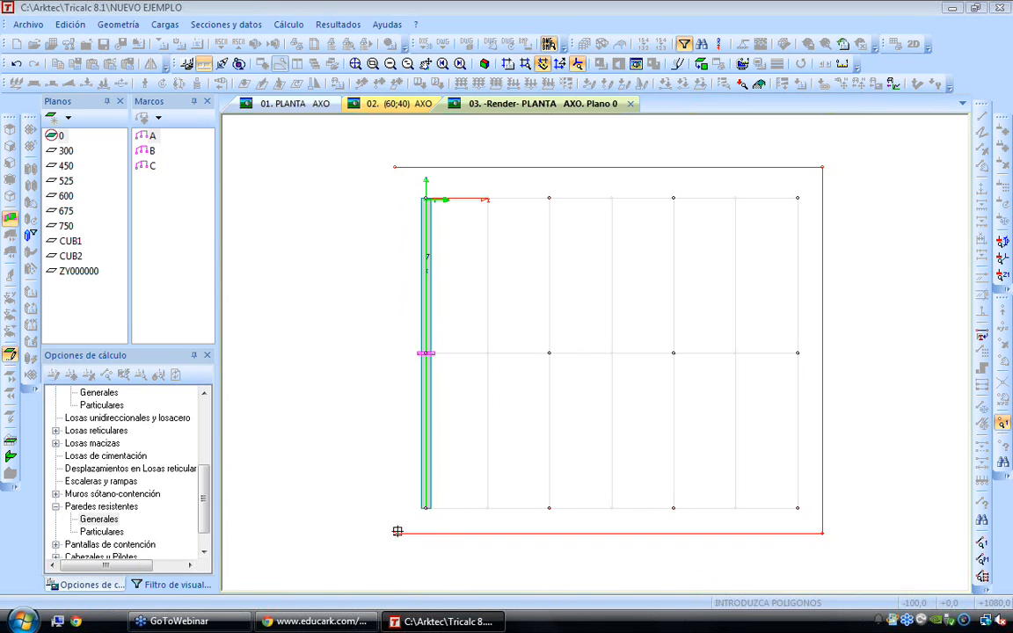
pyautogui.click(395, 169)
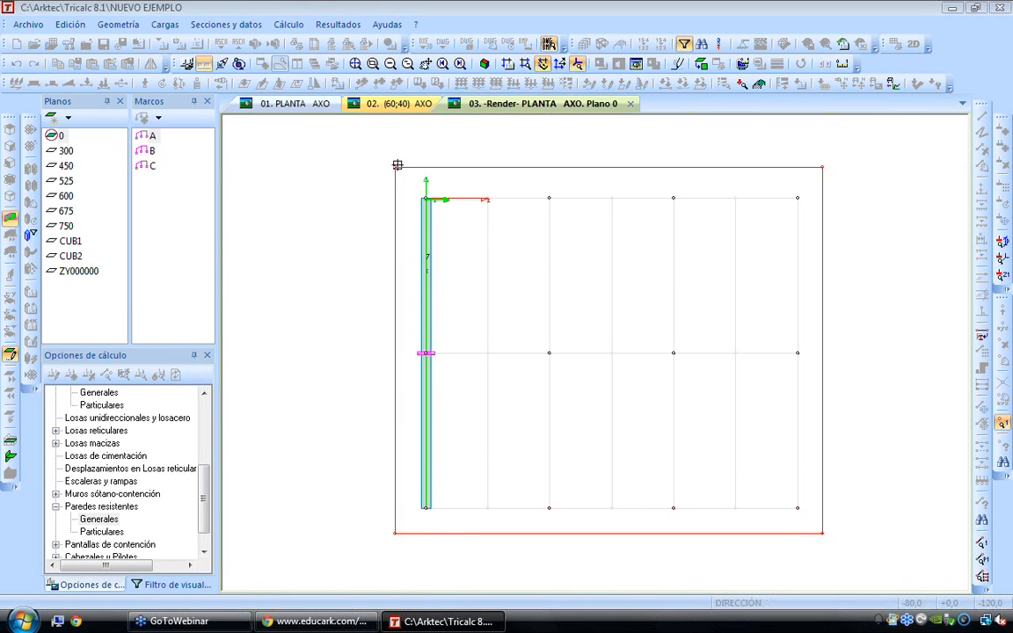
pyautogui.click(546, 197)
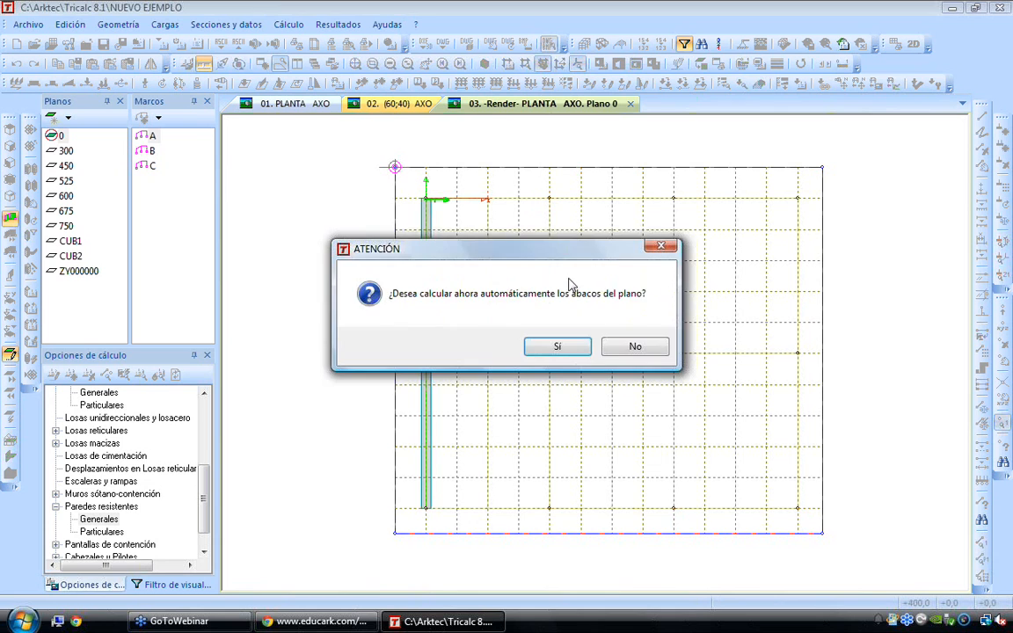
pyautogui.click(557, 346)
pyautogui.click(578, 485)
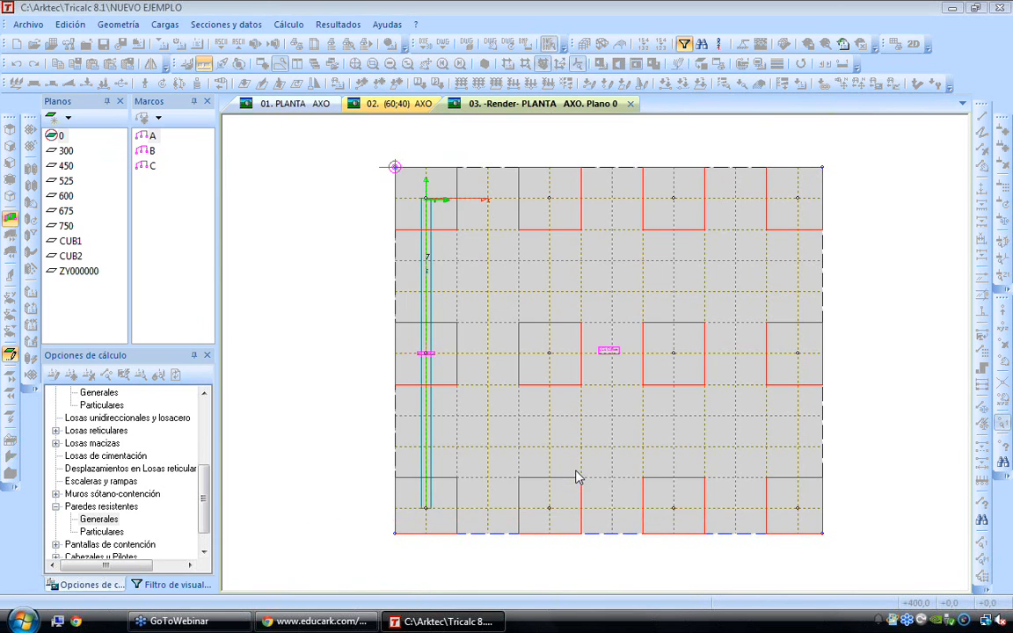
# Examine the new foundation slab beneath the whole structure in a 3D view
pyautogui.moveTo(574, 471); pyautogui.dragTo(605, 412, button='middle')
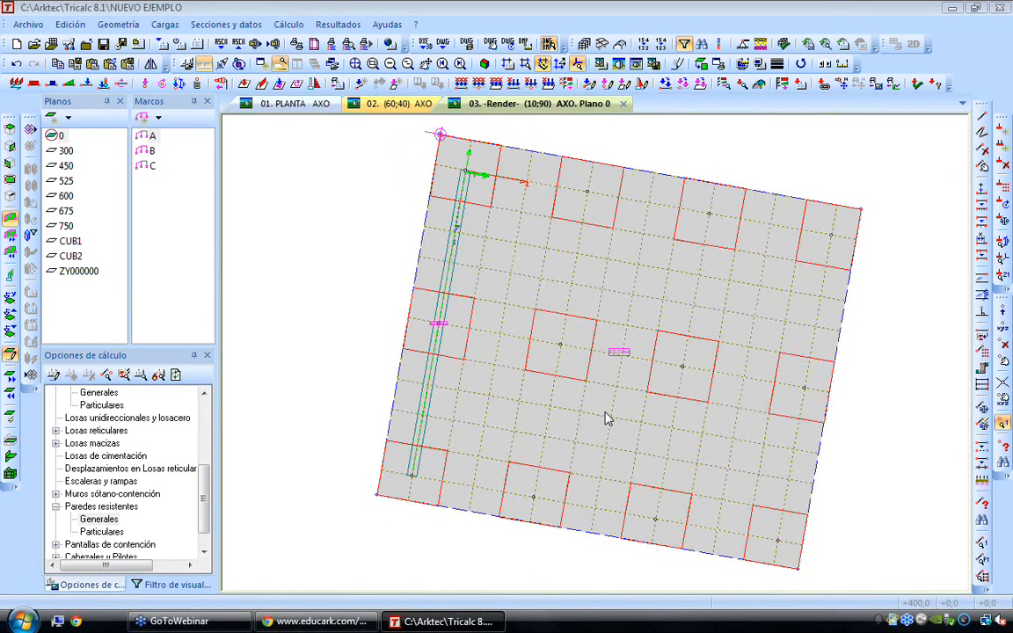
pyautogui.press('Down')
pyautogui.press('Down')
pyautogui.press('Down')
pyautogui.press('Down')
pyautogui.press('Down')
pyautogui.press('Down')
pyautogui.press('Down')
pyautogui.press('Down')
pyautogui.press('Down')
pyautogui.press('Down')
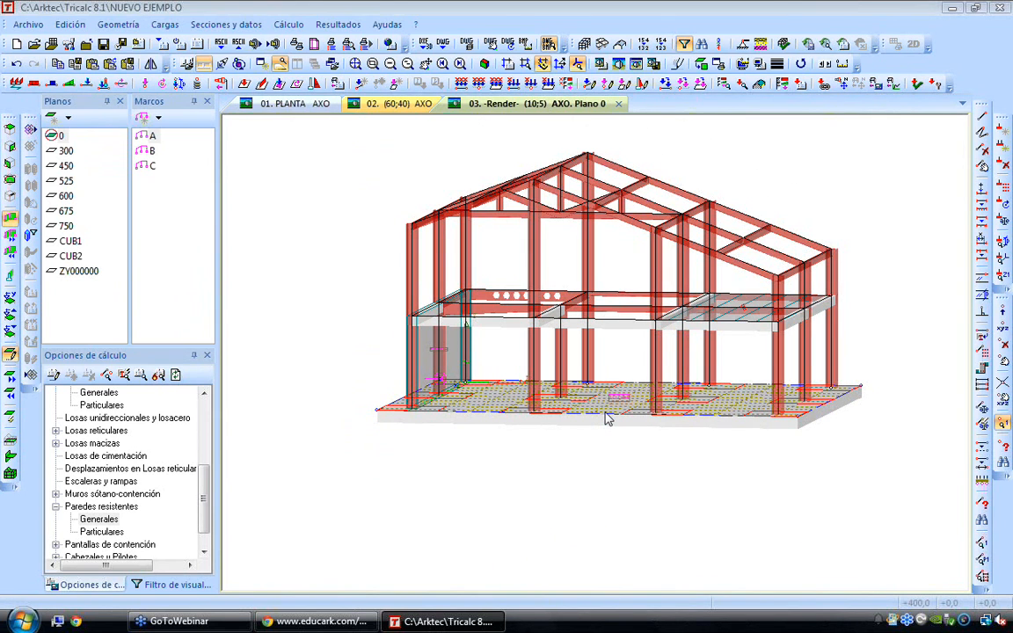
pyautogui.press('Up')
pyautogui.press('Up')
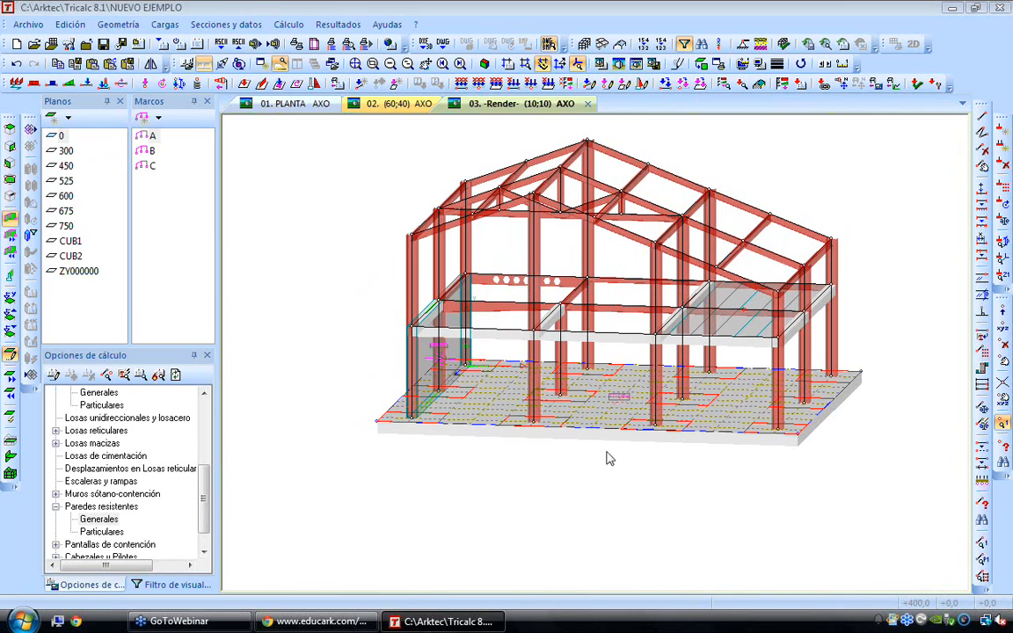
pyautogui.press('Home')
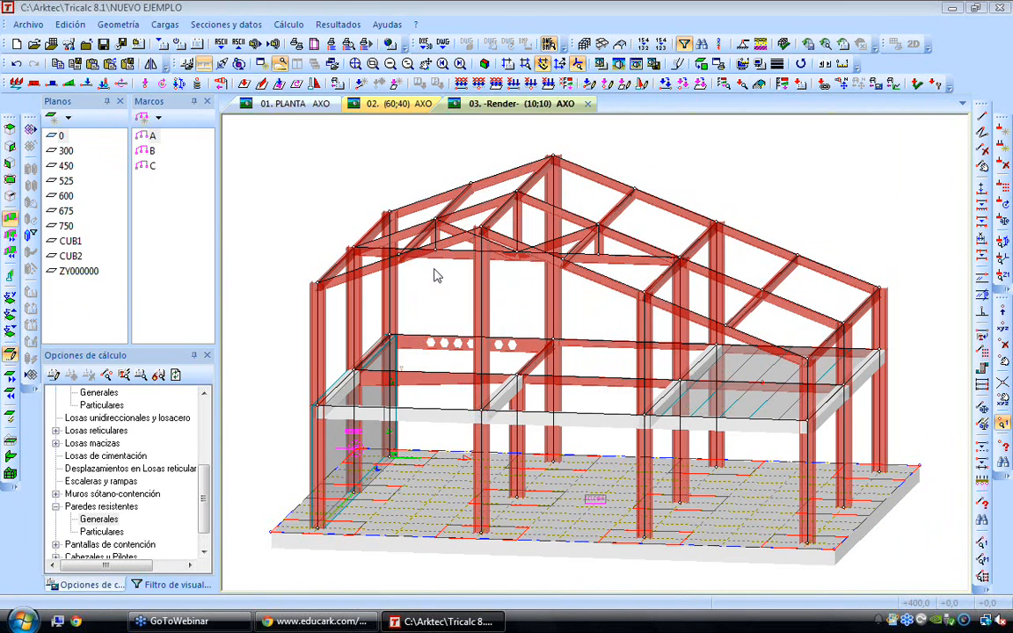
# Set the foundation slabs' general ballast coefficients to Kx 10, Ky 30 and Kz 10 MPa/m
pyautogui.click(228, 25)
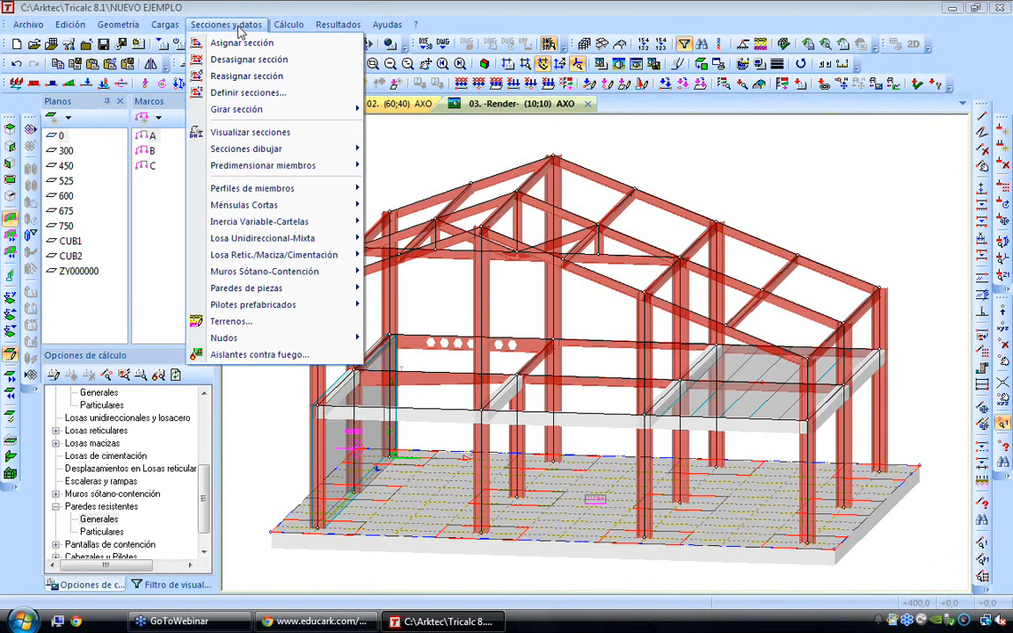
pyautogui.moveTo(271, 193)
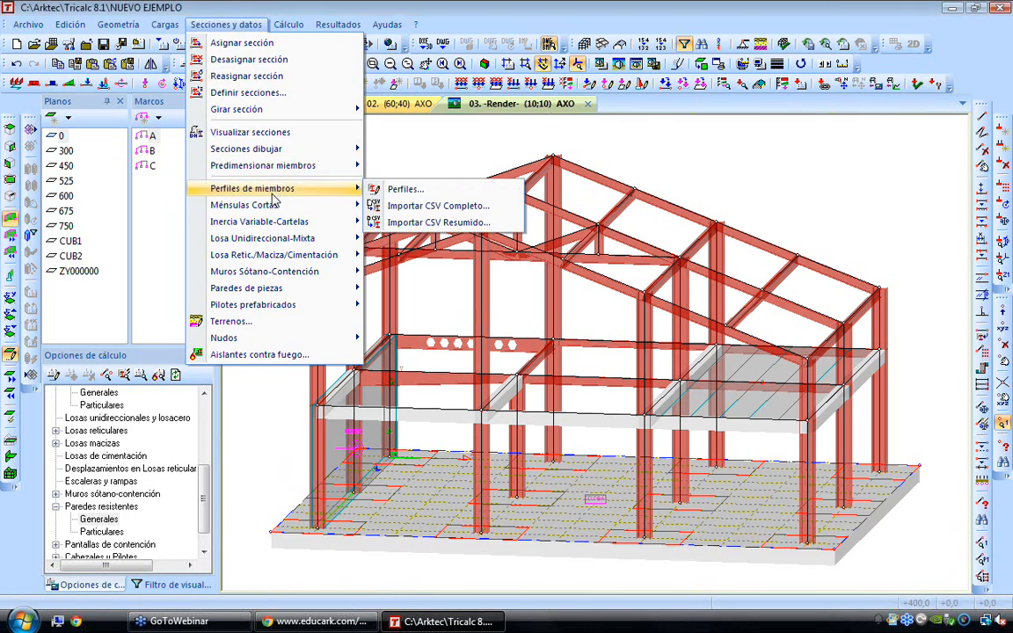
pyautogui.moveTo(279, 255)
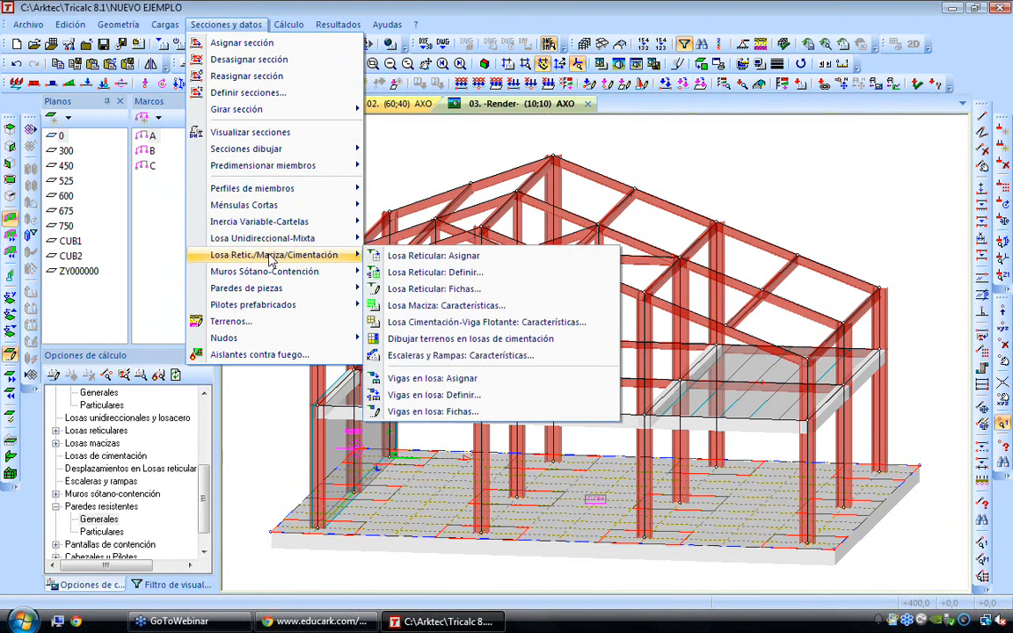
pyautogui.click(545, 325)
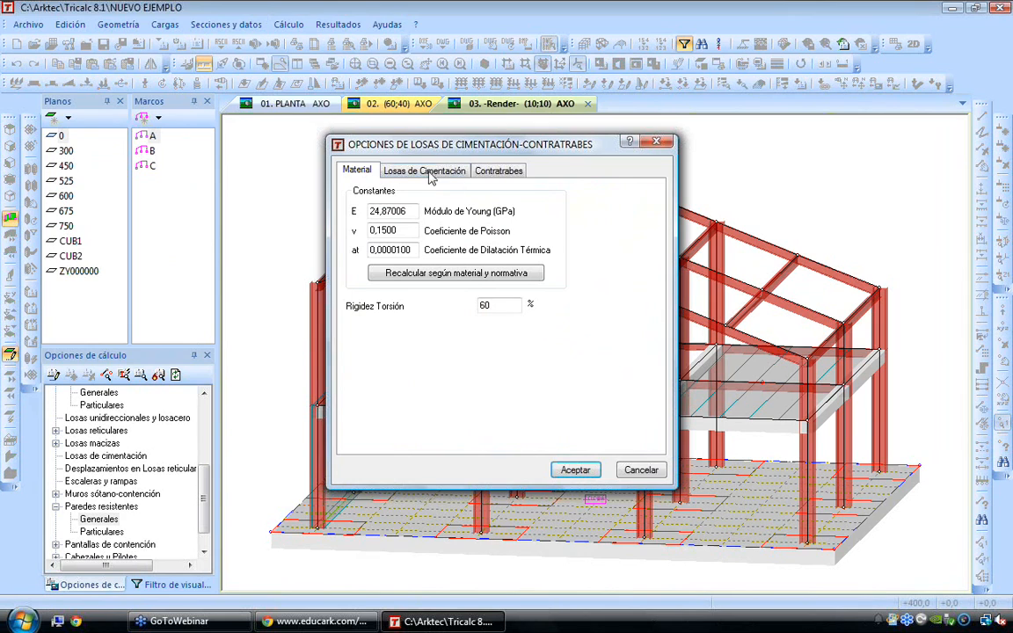
pyautogui.click(430, 170)
pyautogui.moveTo(419, 377); pyautogui.dragTo(364, 397)
pyautogui.write('30')
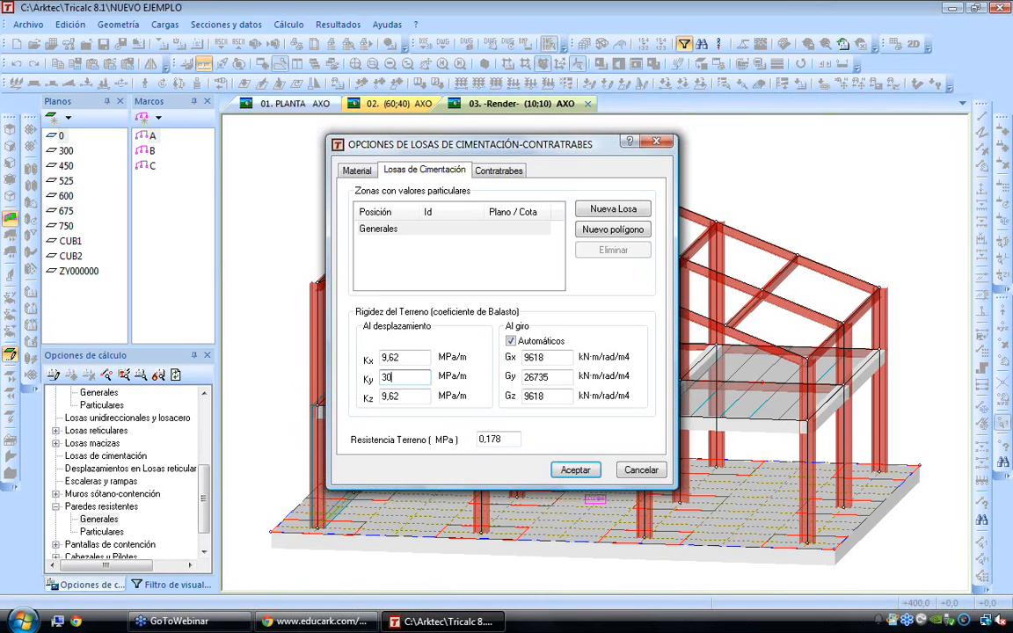
pyautogui.hotkey('shift', 'Tab')
pyautogui.write('10')
pyautogui.press('Tab')
pyautogui.press('Tab')
pyautogui.write('1')
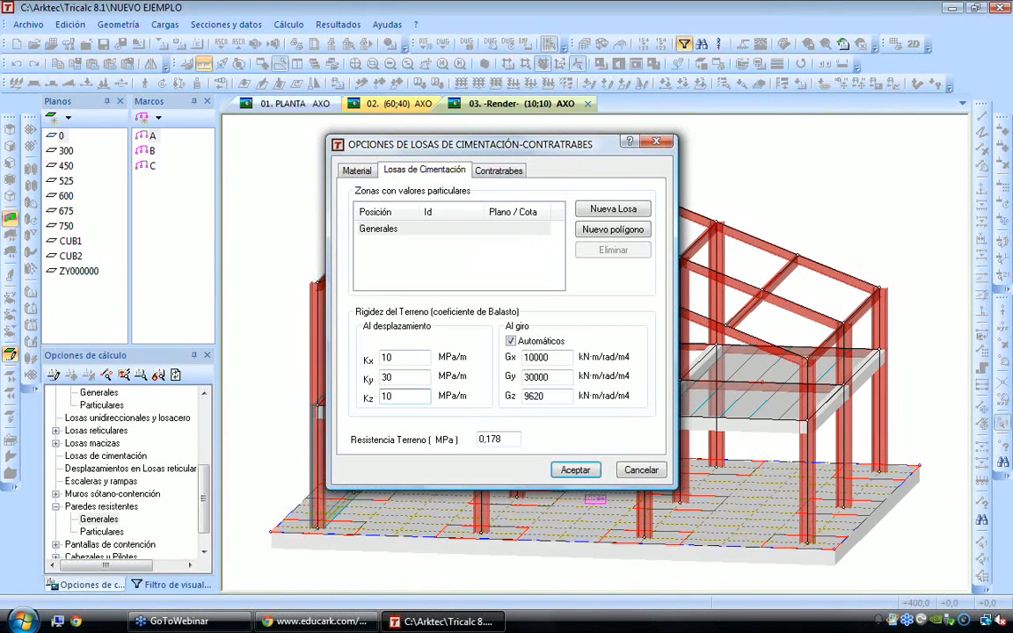
# Set the foundation slabs' soil resistance to 0,05 MPa and accept the slab options
pyautogui.click(400, 379)
pyautogui.moveTo(486, 438); pyautogui.dragTo(530, 444)
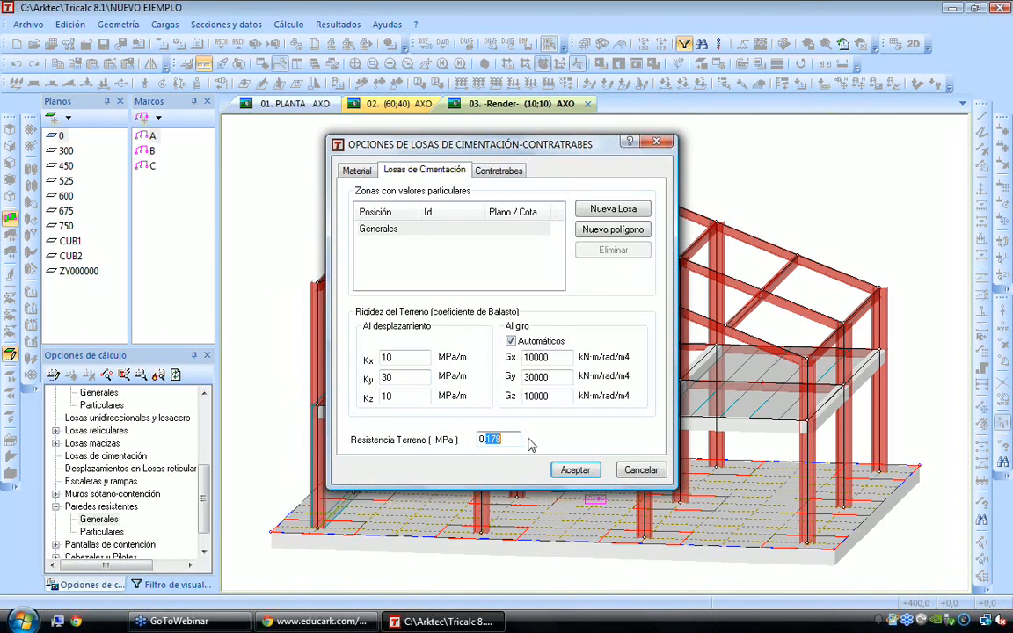
pyautogui.write('05')
pyautogui.click(576, 471)
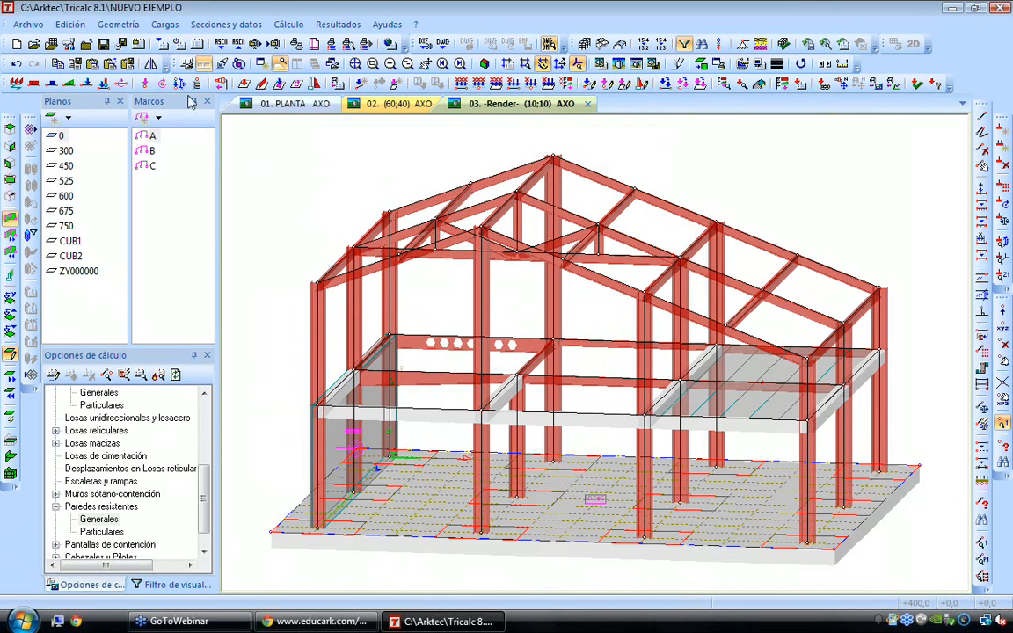
# Try to calculate the structure without re-evaluating the loads of one-way slabs, wind panels and load panels
pyautogui.click(117, 24)
pyautogui.click(121, 25)
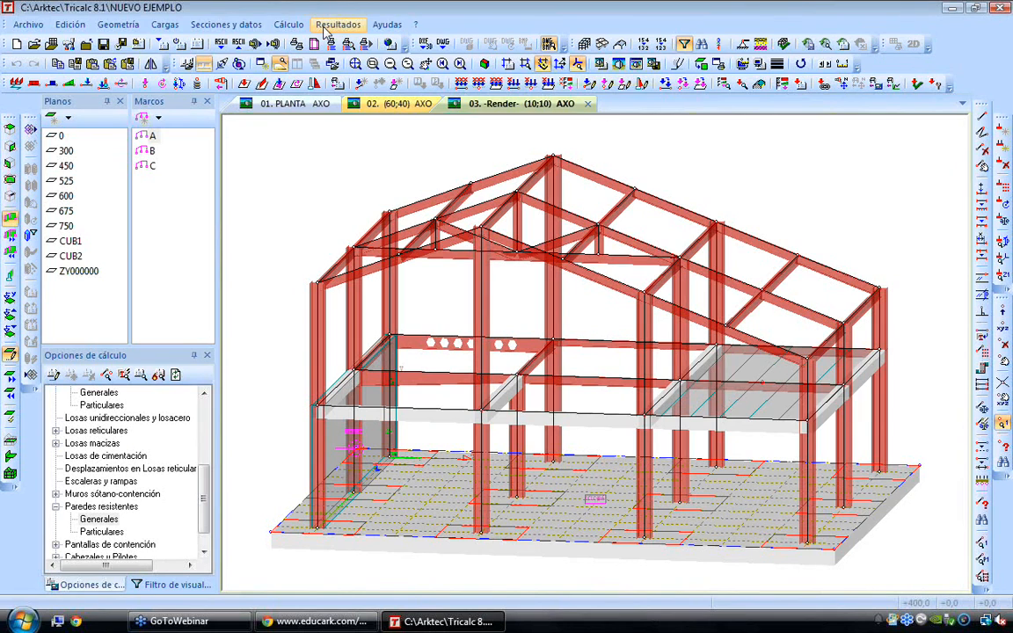
pyautogui.click(288, 24)
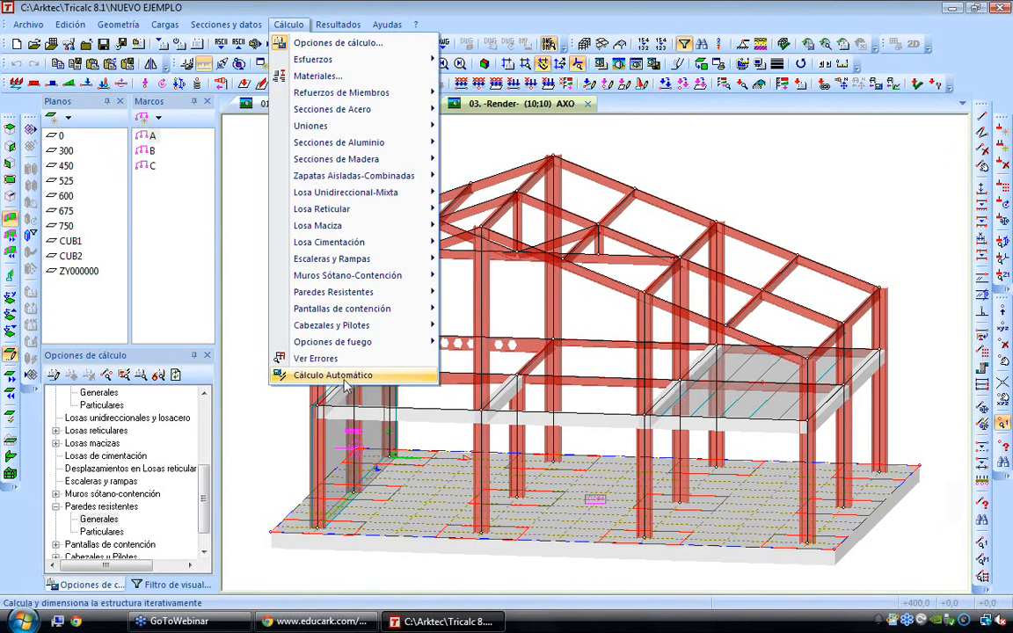
pyautogui.click(342, 439)
pyautogui.click(456, 483)
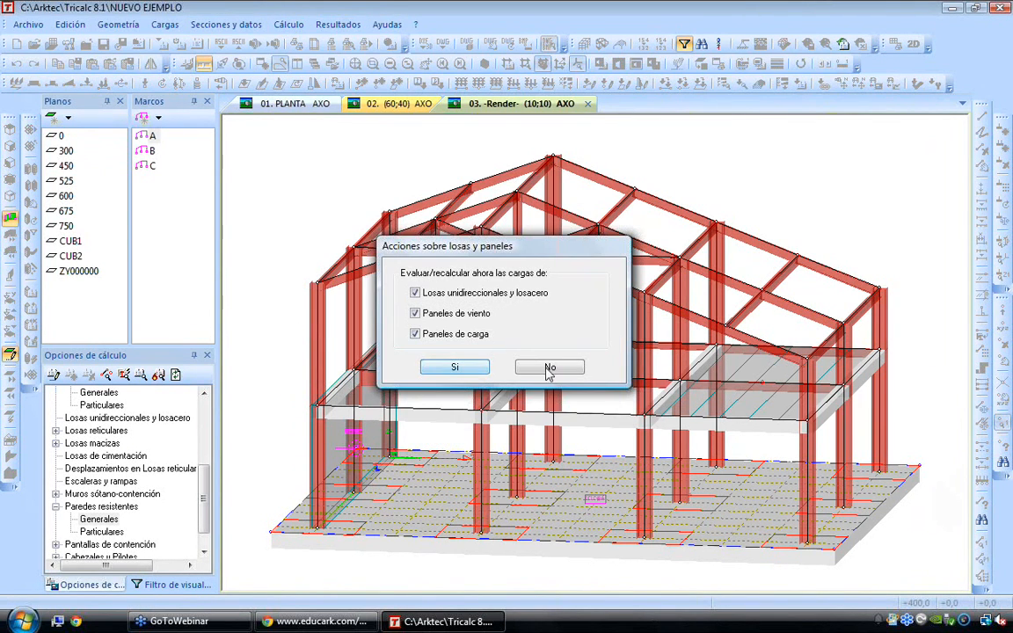
pyautogui.click(549, 364)
pyautogui.click(576, 354)
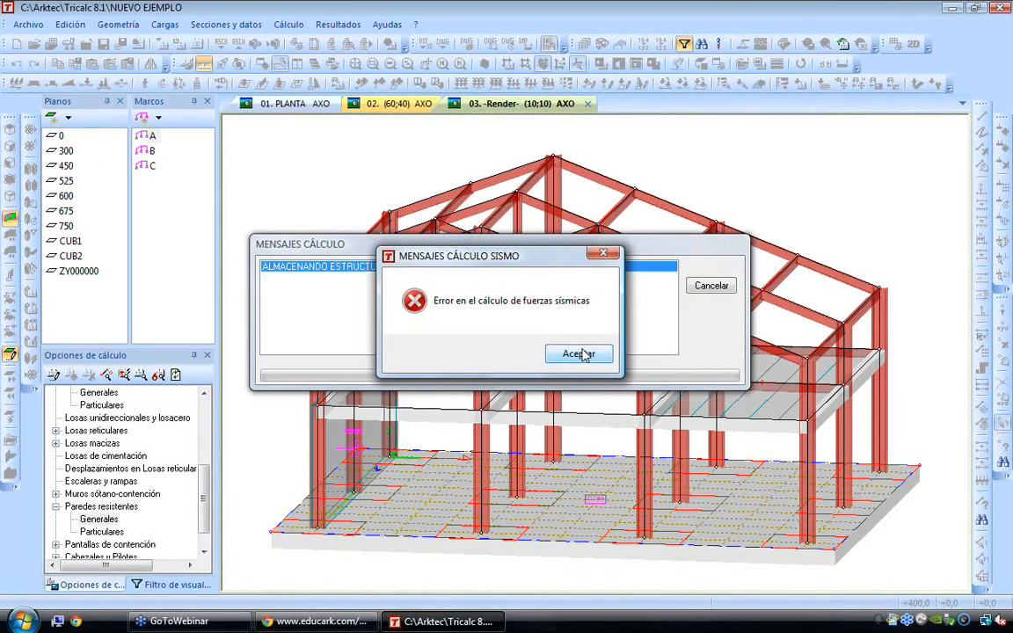
pyautogui.click(583, 356)
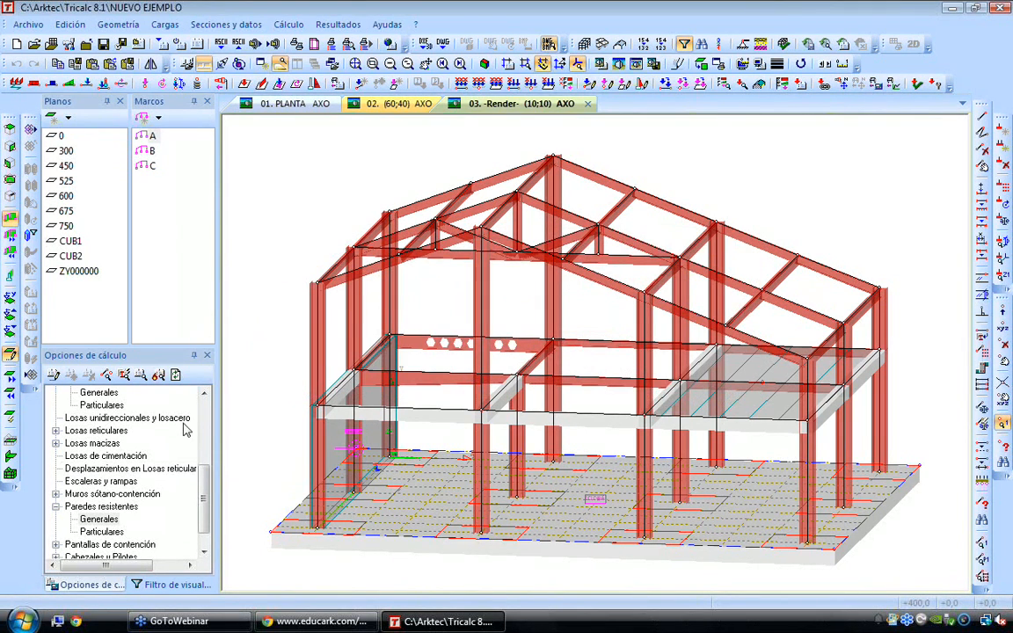
# Review the second-order calculation parameters in the Esfuerzos options, and turn off Cálculo en 2º Orden
pyautogui.scroll(5, 206, 413)
pyautogui.doubleClick(84, 407)
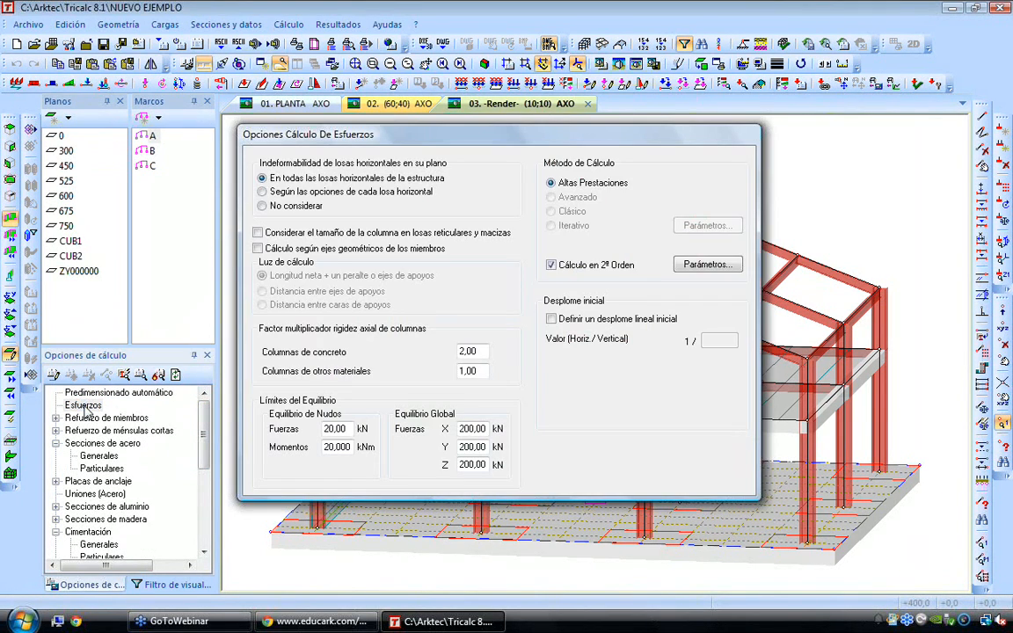
pyautogui.click(579, 265)
pyautogui.click(587, 263)
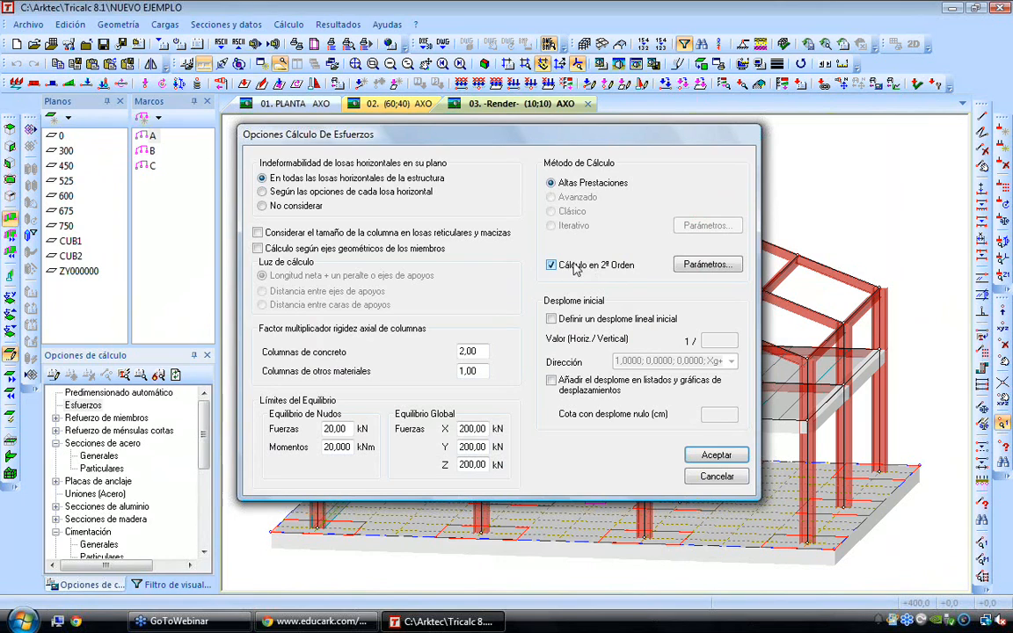
pyautogui.click(695, 264)
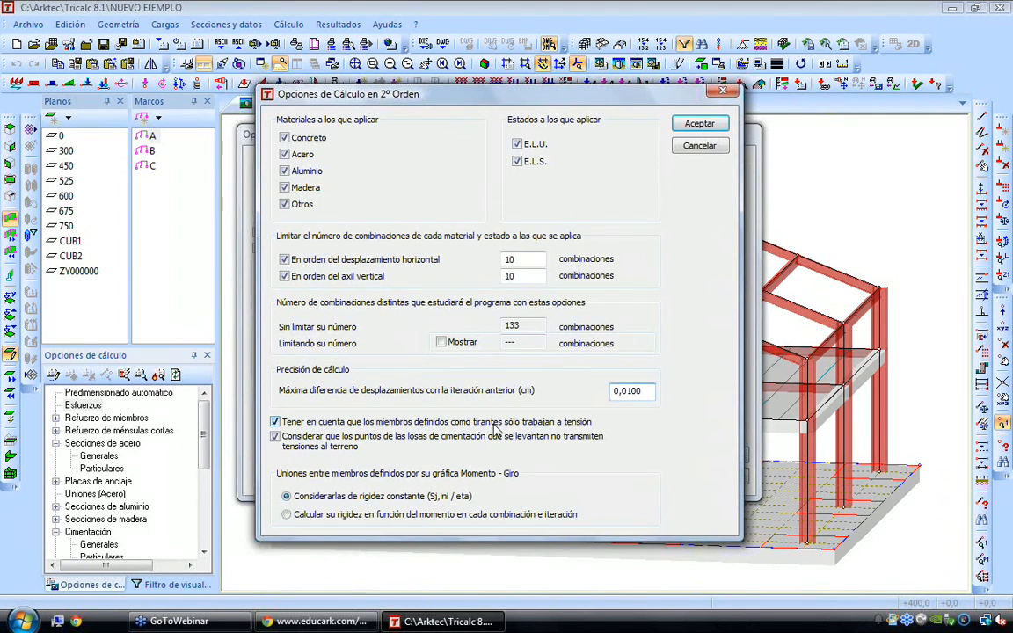
pyautogui.press('Escape')
pyautogui.click(599, 265)
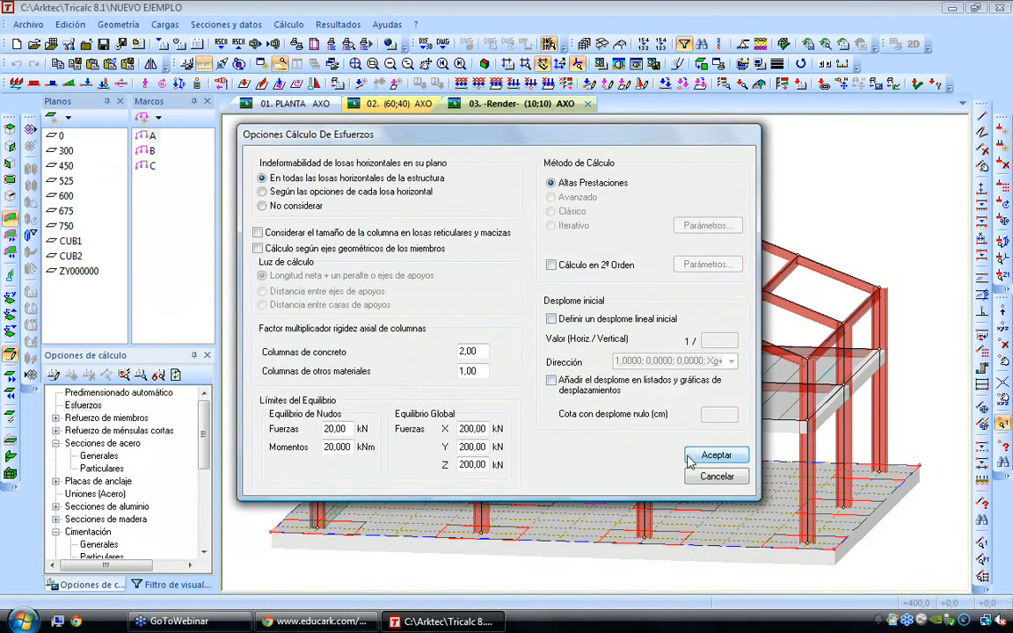
pyautogui.click(691, 455)
# Add two diagonal members above the resisting wall, from the outer columns at level 300 to the top of the middle column
pyautogui.moveTo(369, 300); pyautogui.dragTo(471, 328, button='middle')
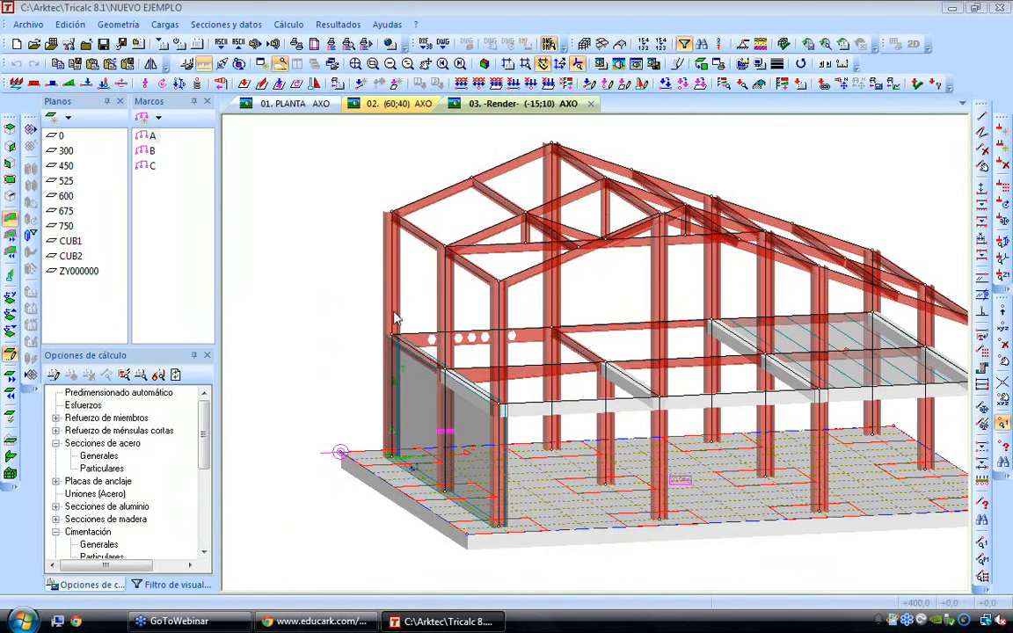
pyautogui.scroll(2, 471, 329)
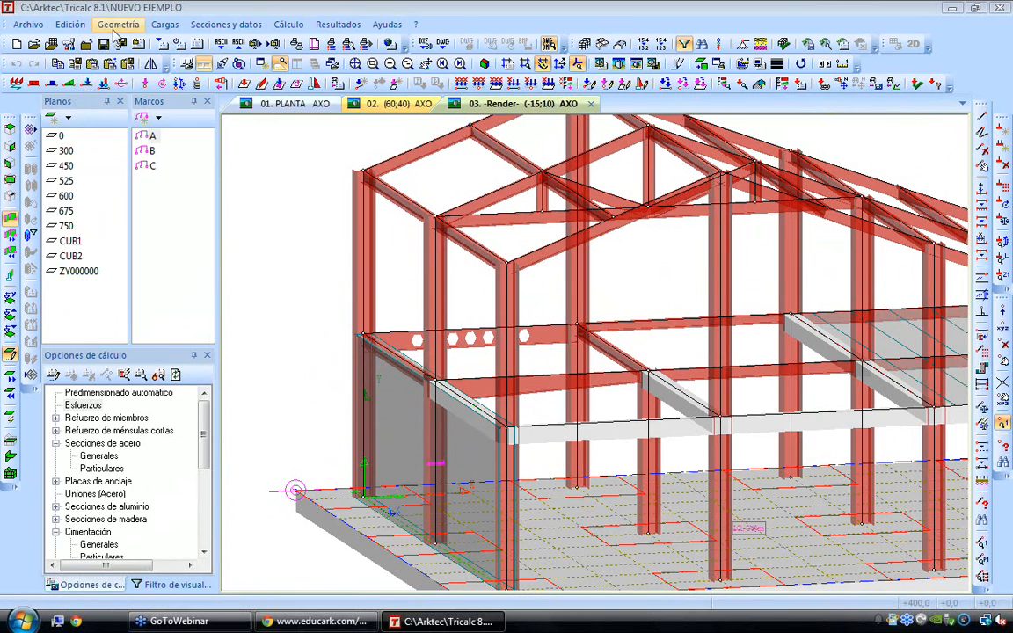
pyautogui.click(118, 25)
pyautogui.moveTo(157, 157)
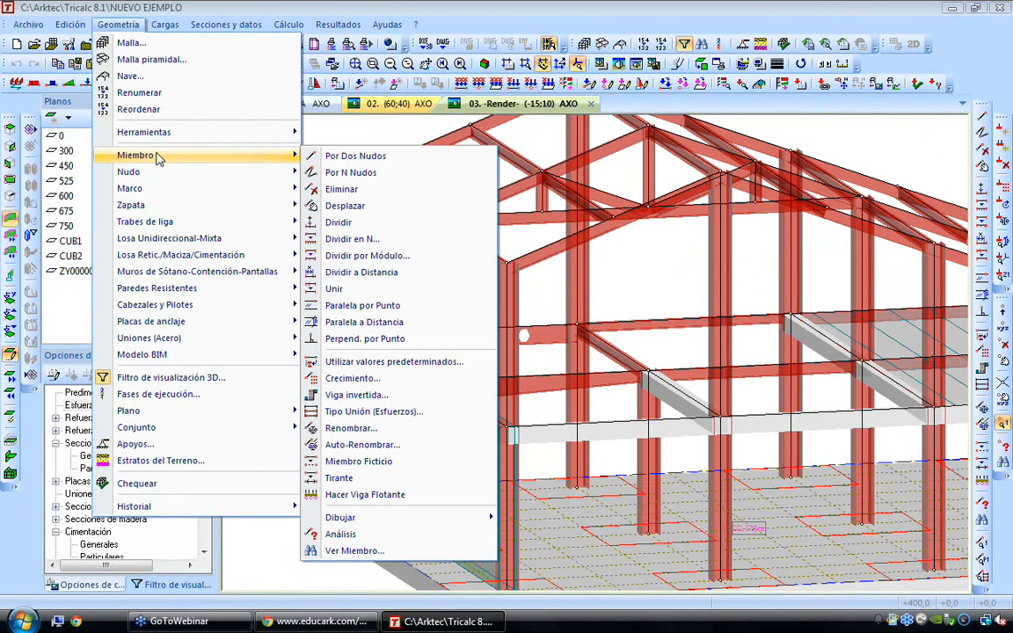
pyautogui.click(383, 156)
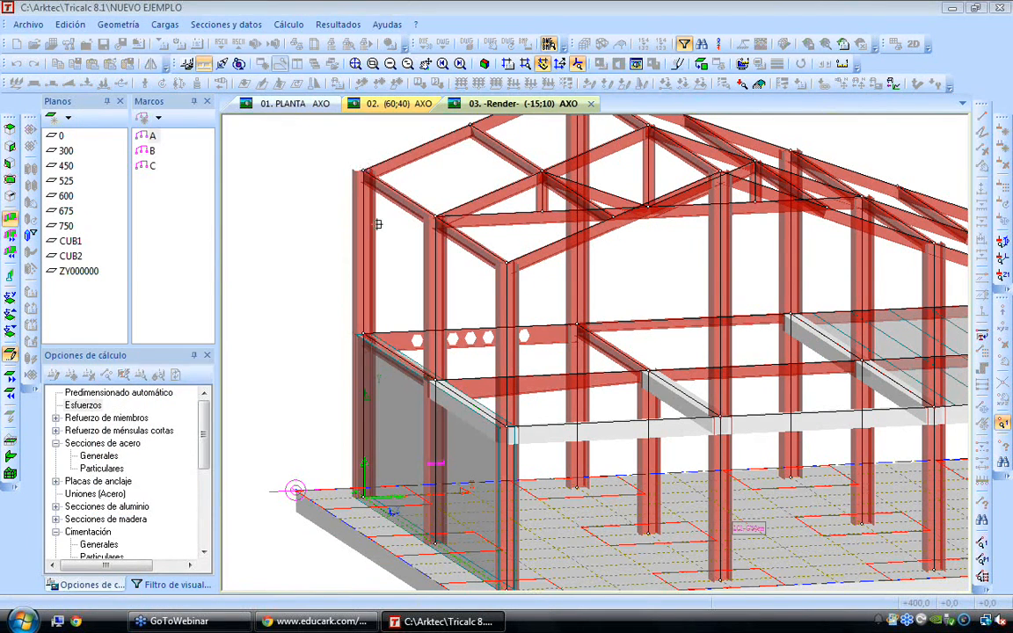
pyautogui.click(363, 334)
pyautogui.click(436, 218)
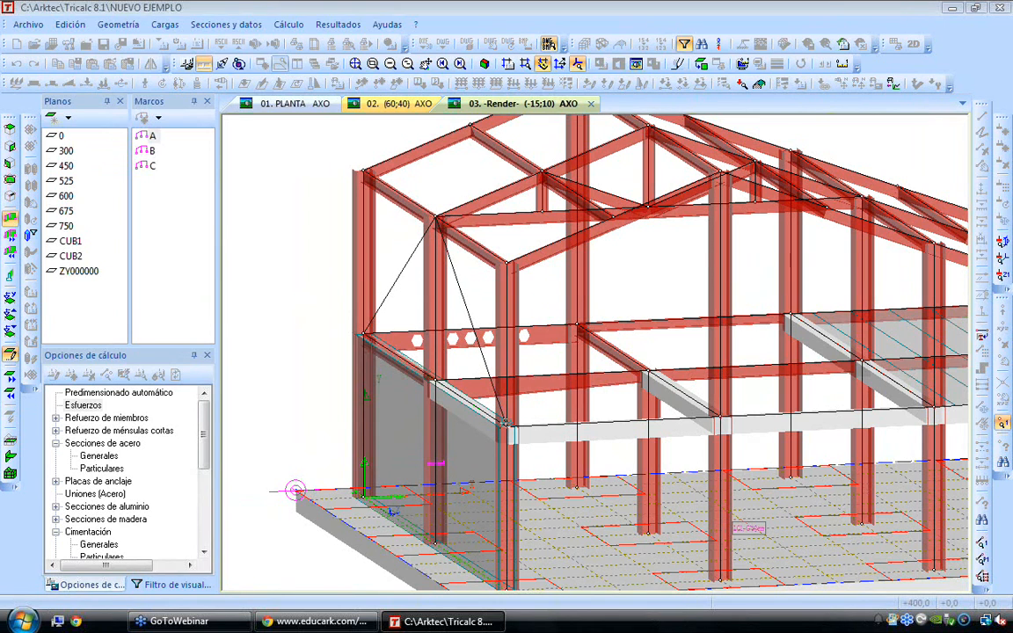
pyautogui.click(363, 180)
pyautogui.rightClick(295, 243)
pyautogui.rightClick(296, 245)
# Examine the new diagonal members above the resisting wall up close
pyautogui.keyDown('shift'); pyautogui.scroll(1, 366, 304); pyautogui.keyUp('shift')
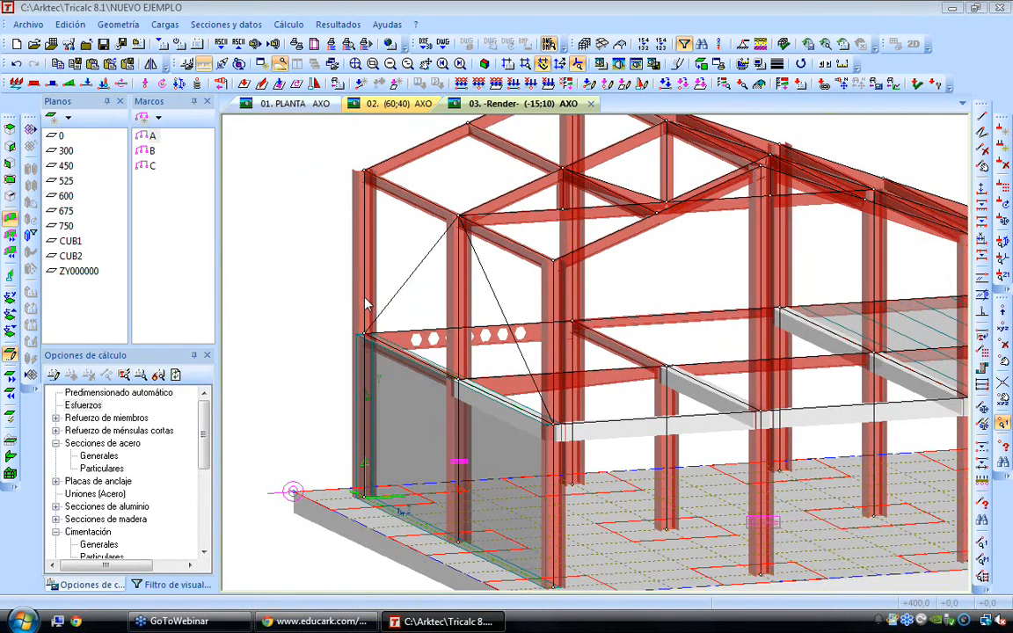
pyautogui.scroll(3, 449, 283)
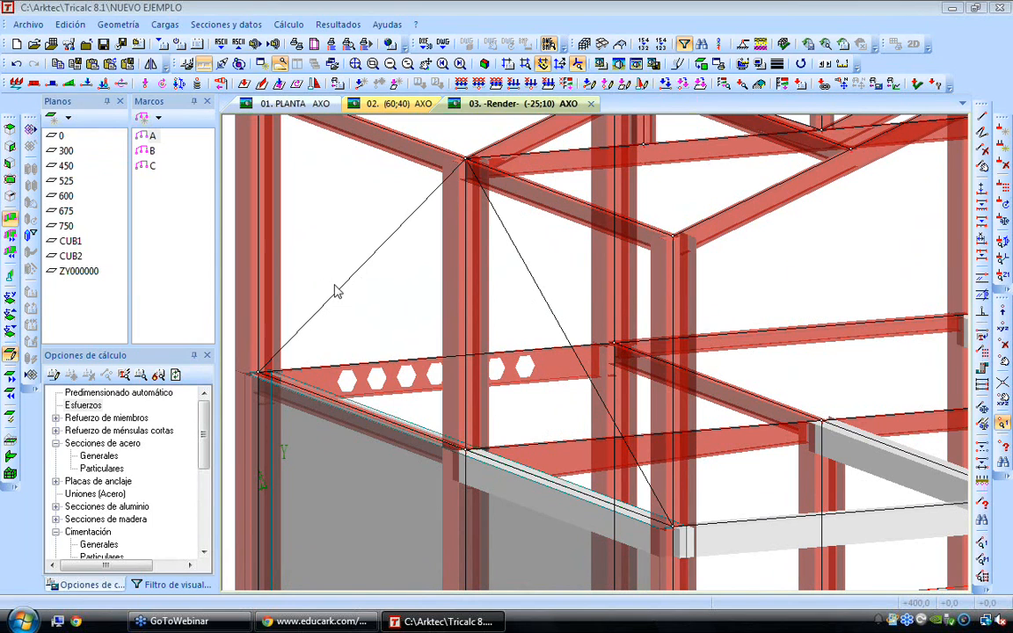
pyautogui.keyDown('shift'); pyautogui.scroll(1, 362, 290); pyautogui.keyUp('shift')
pyautogui.scroll(-1, 362, 290)
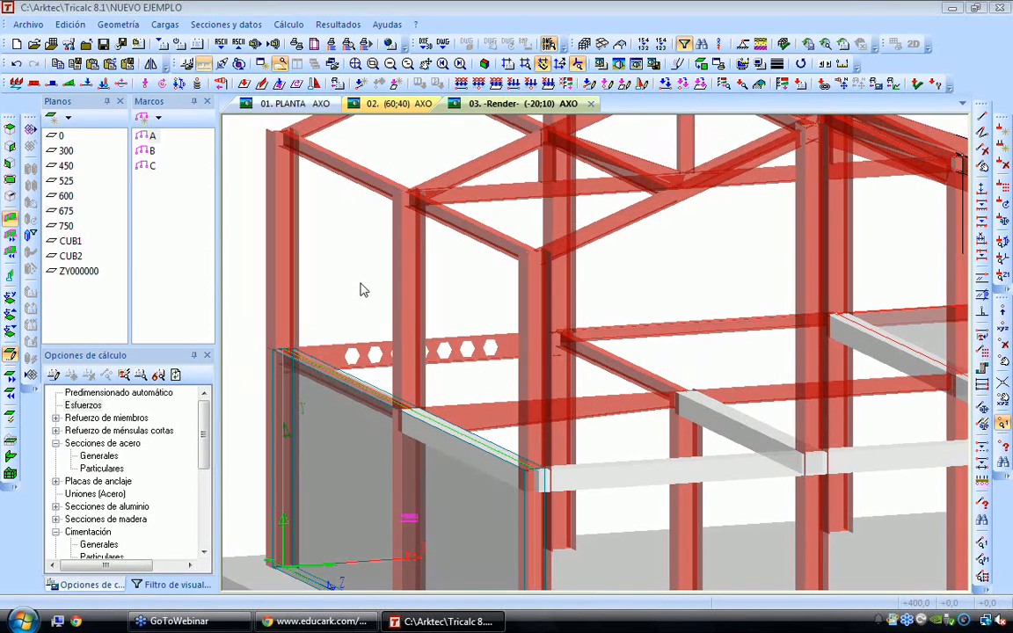
# Open the profile database for member pre-sizing and find the AISC-US simple rolled L_ series under Acero Estructural
pyautogui.click(226, 24)
pyautogui.click(260, 99)
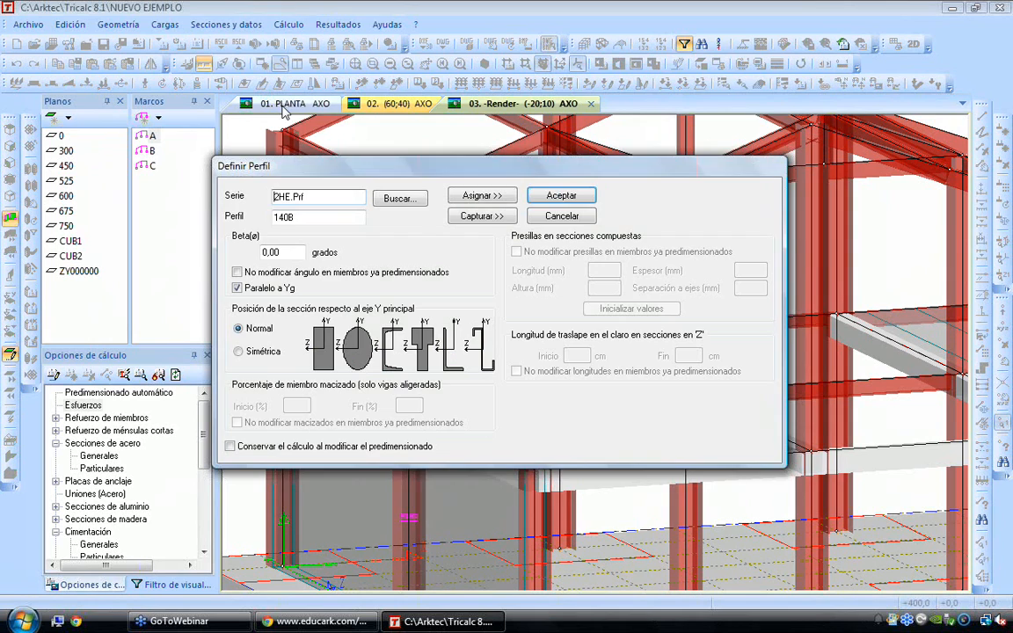
pyautogui.click(398, 198)
pyautogui.scroll(3, 376, 282)
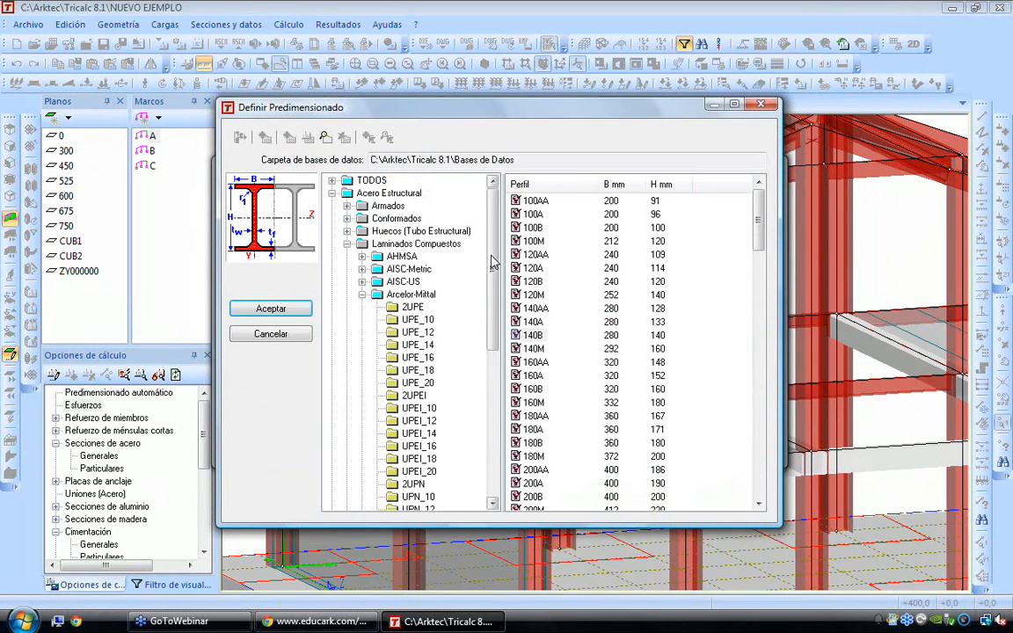
pyautogui.click(363, 296)
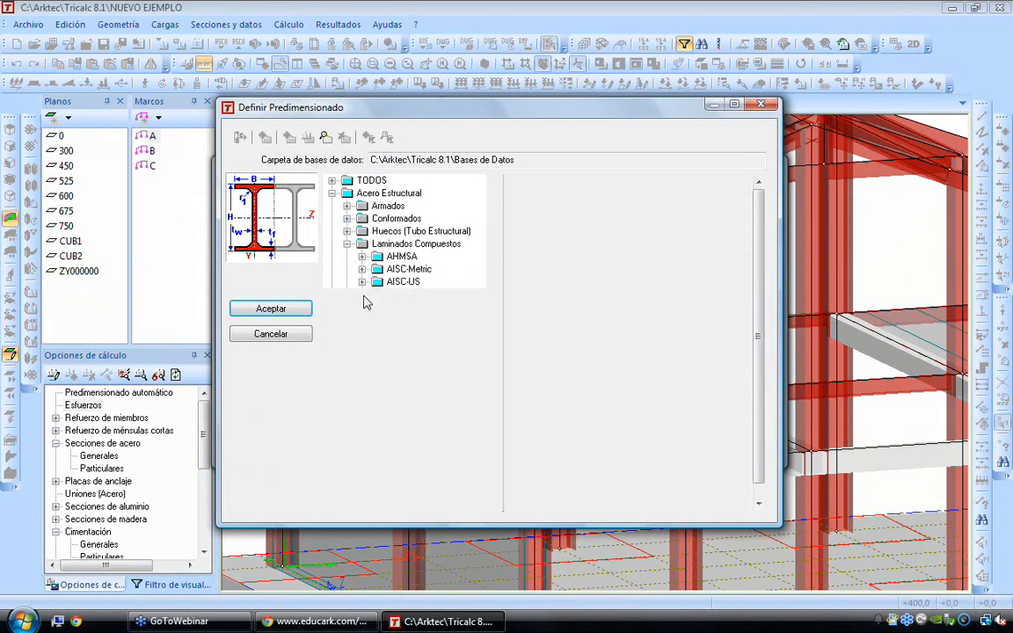
pyautogui.click(347, 244)
pyautogui.click(347, 281)
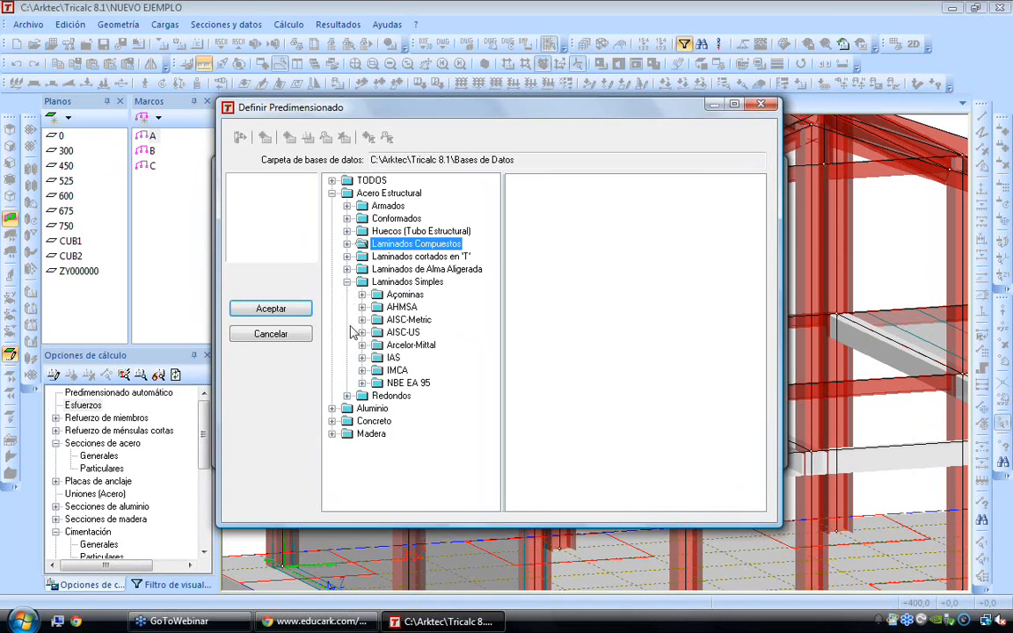
pyautogui.click(361, 332)
pyautogui.click(407, 370)
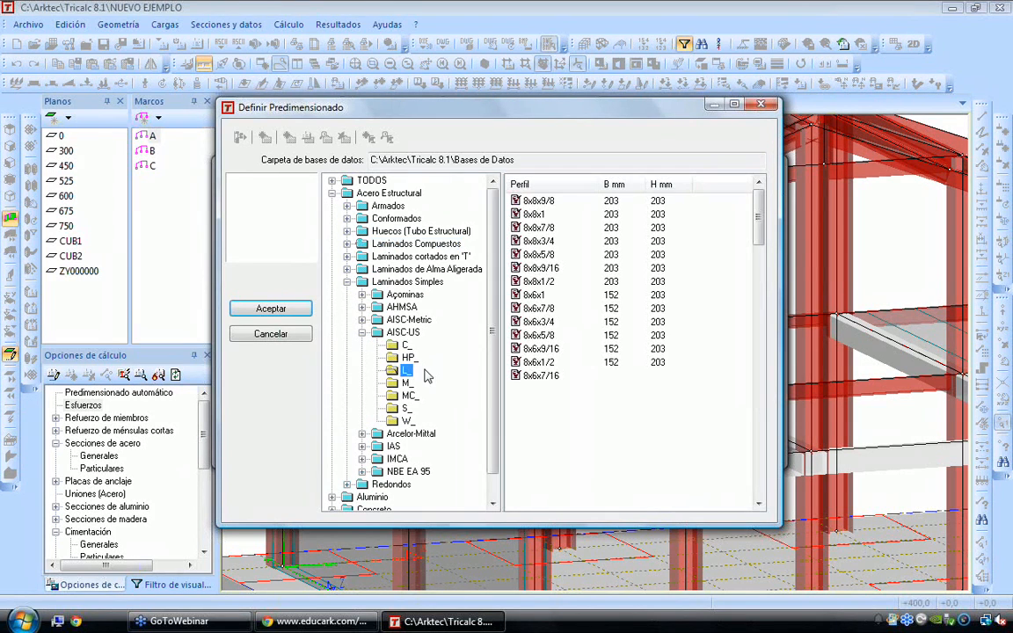
# Choose the L_ 3½3½1/2 angle and assign it to both diagonal members above the resisting wall
pyautogui.click(544, 255)
pyautogui.scroll(-20, 547, 262)
pyautogui.click(539, 274)
pyautogui.click(281, 307)
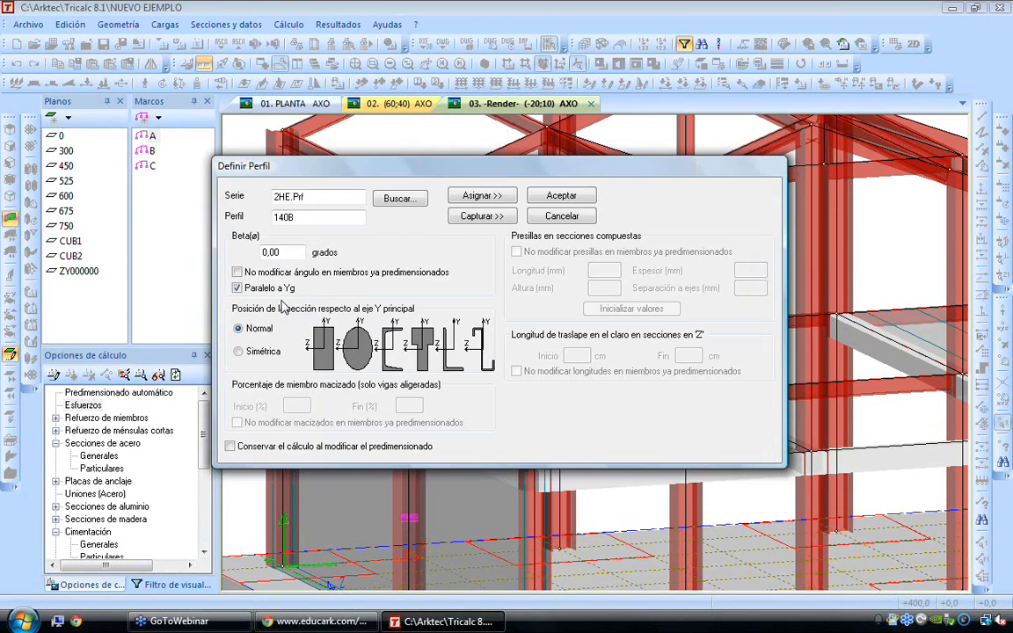
pyautogui.click(480, 195)
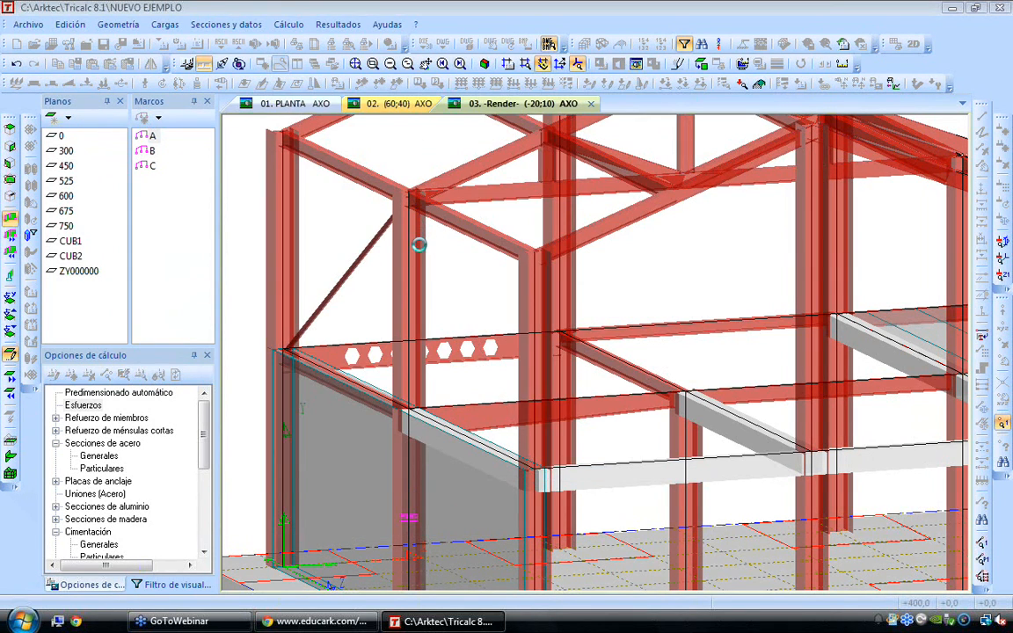
pyautogui.click(457, 297)
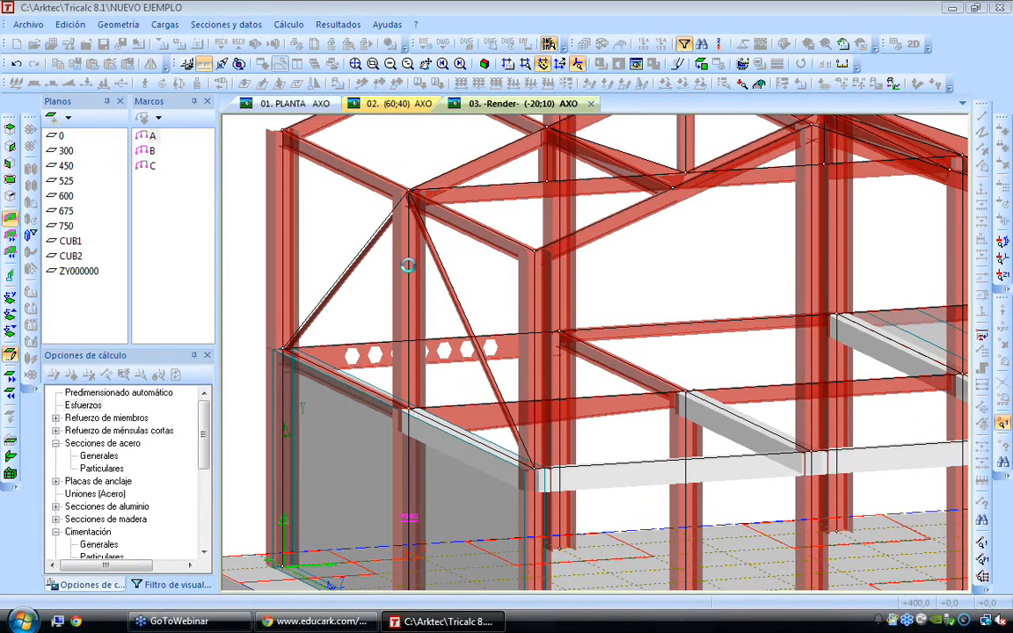
# Convert the two diagonal members above the resisting wall into tension-only ties (Tirante)
pyautogui.click(118, 24)
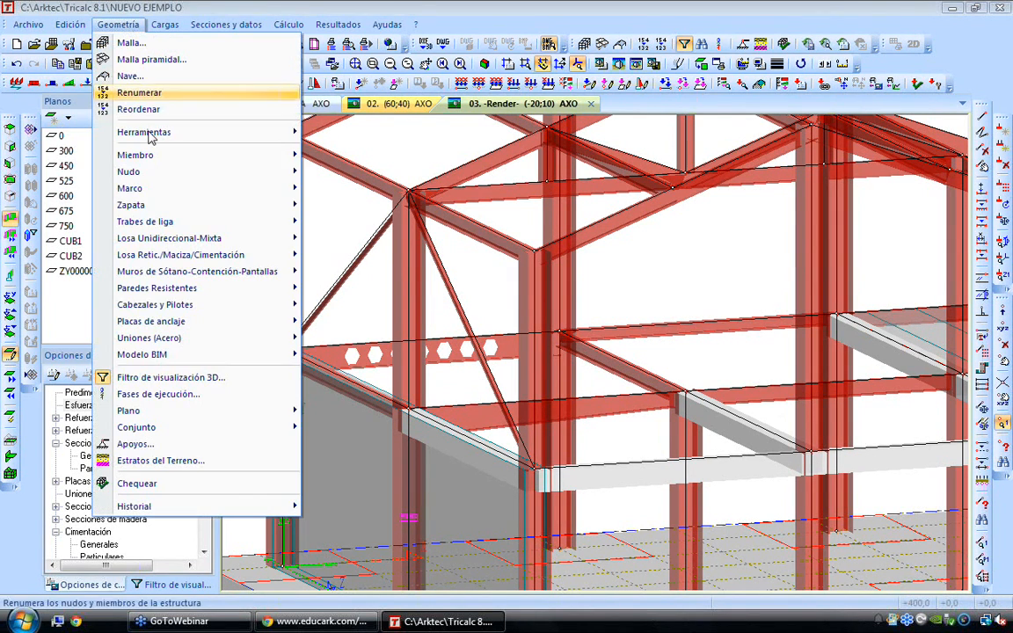
pyautogui.moveTo(162, 156)
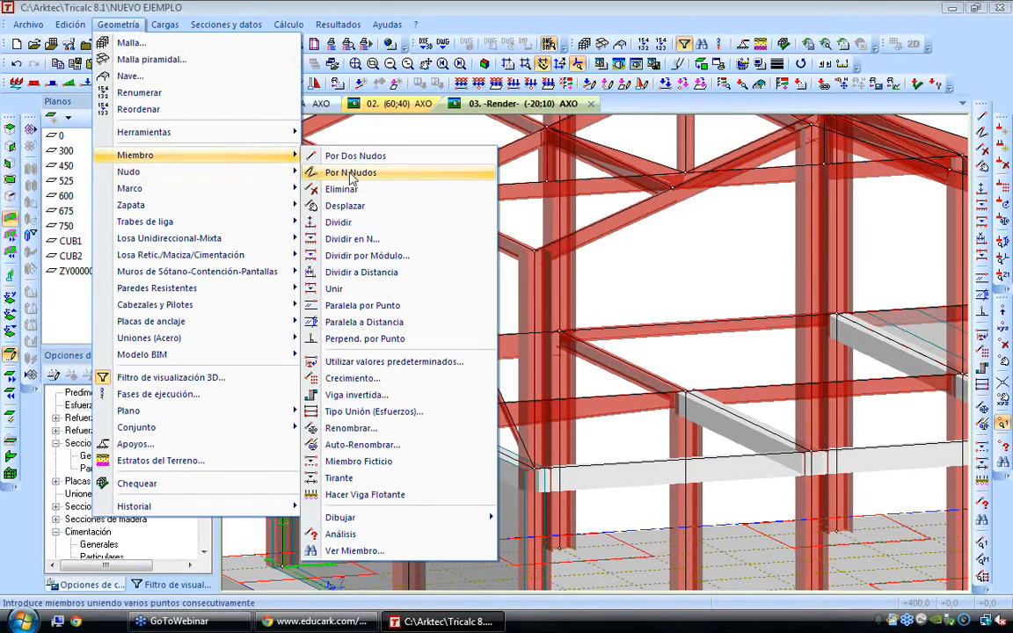
pyautogui.click(344, 477)
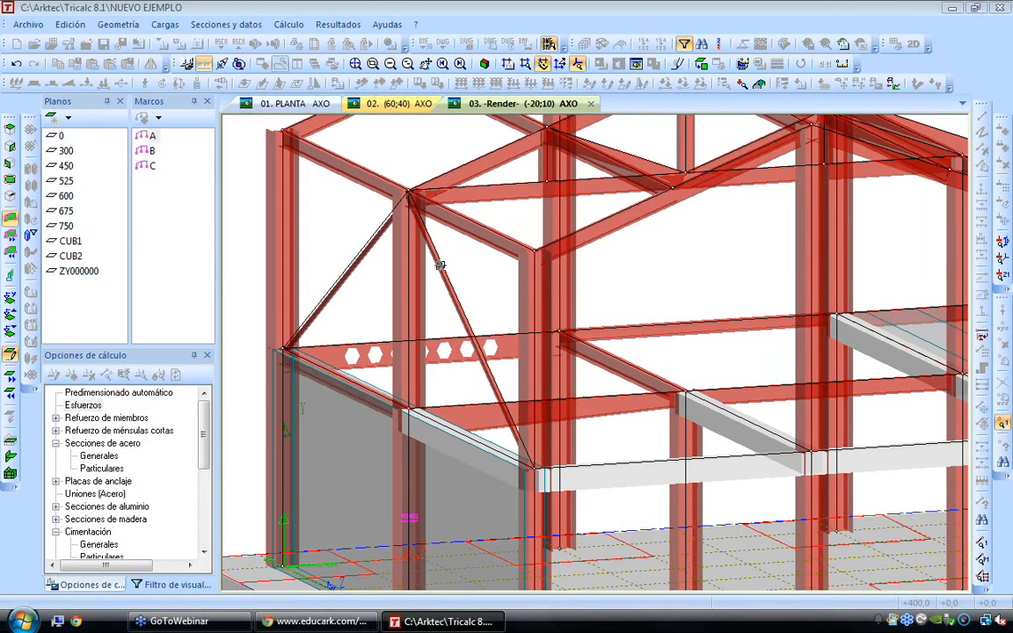
pyautogui.press('Escape')
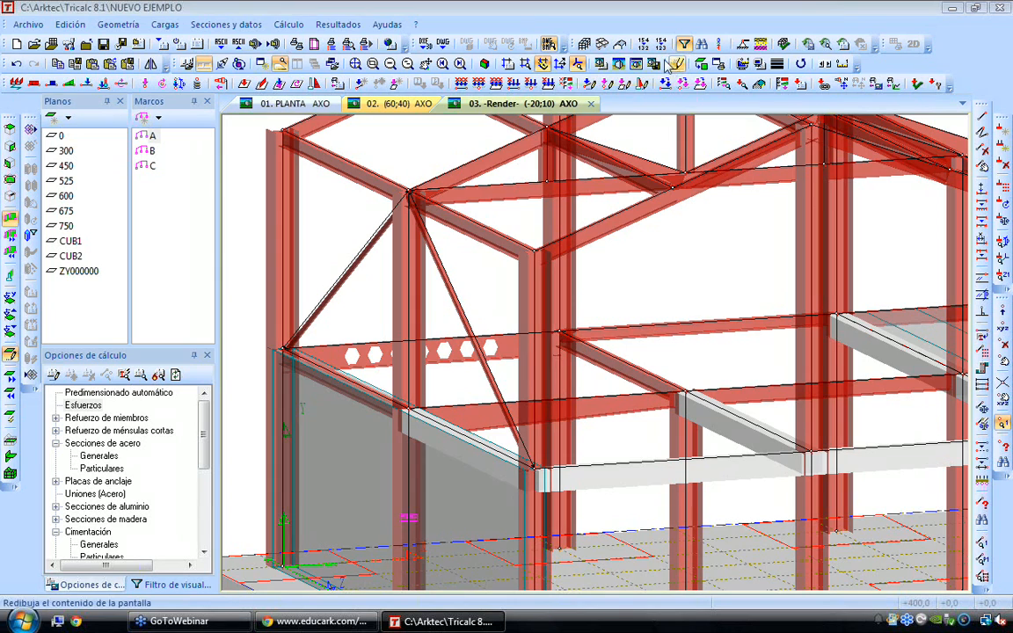
# Show the model as wireframe and inspect the tie symbol and member data at the diagonal's lower end
pyautogui.click(636, 64)
pyautogui.scroll(5, 276, 343)
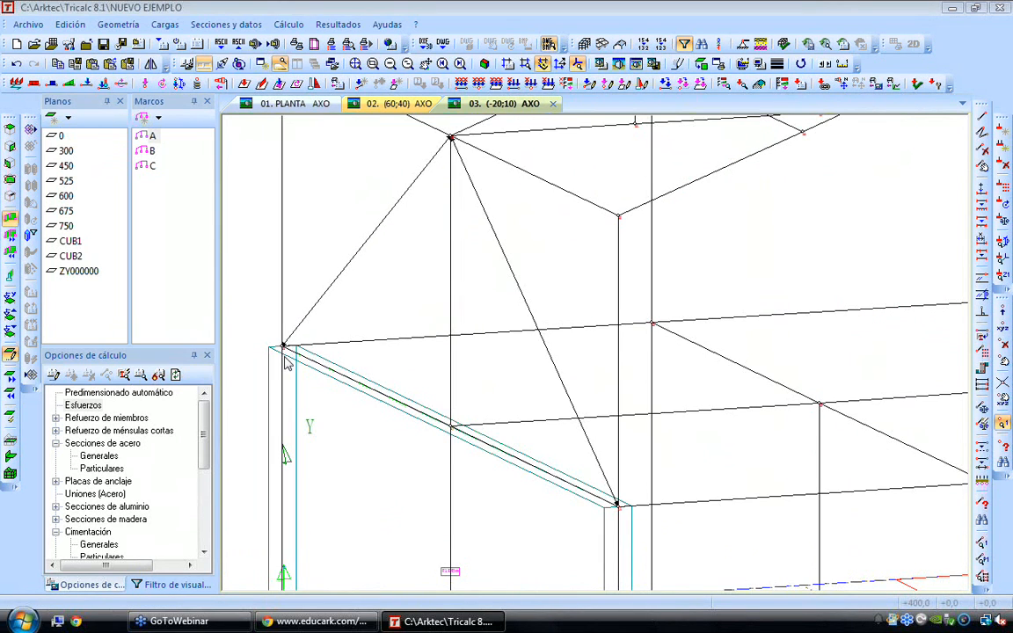
pyautogui.scroll(3, 276, 341)
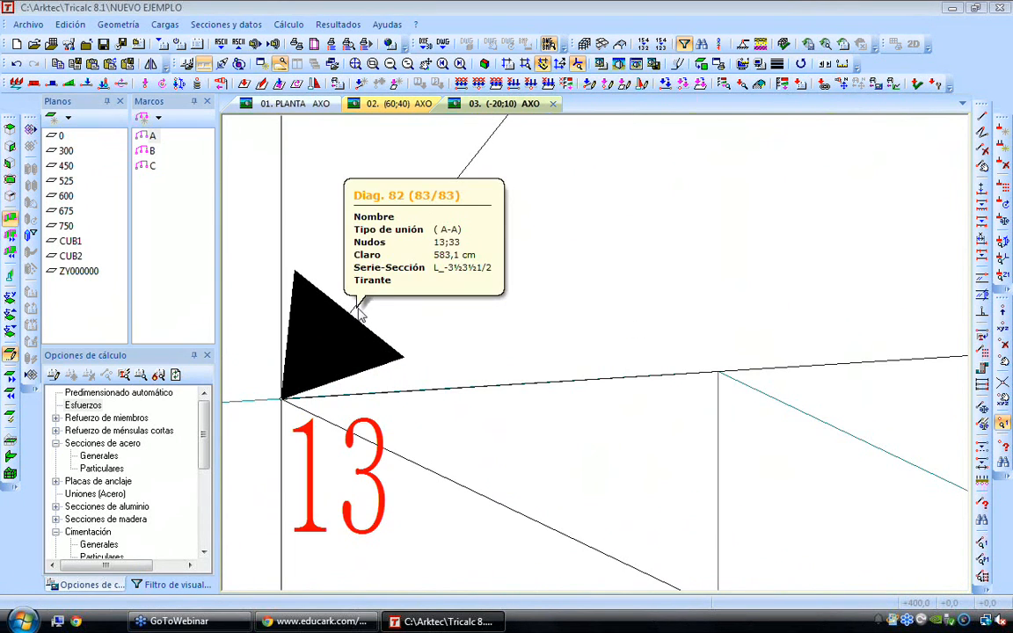
pyautogui.scroll(-3, 360, 315)
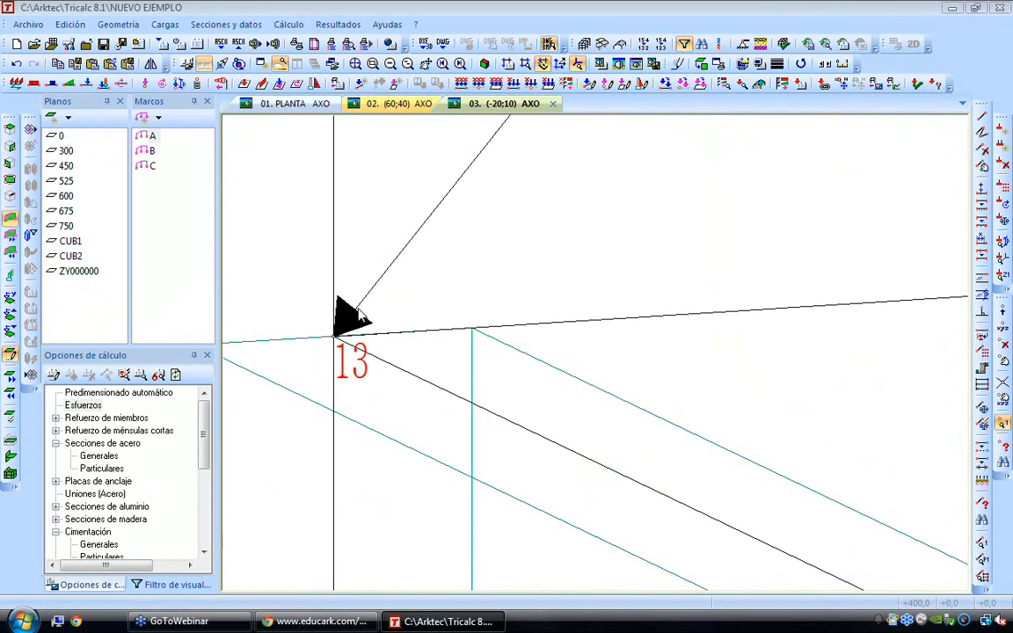
pyautogui.scroll(-10, 361, 314)
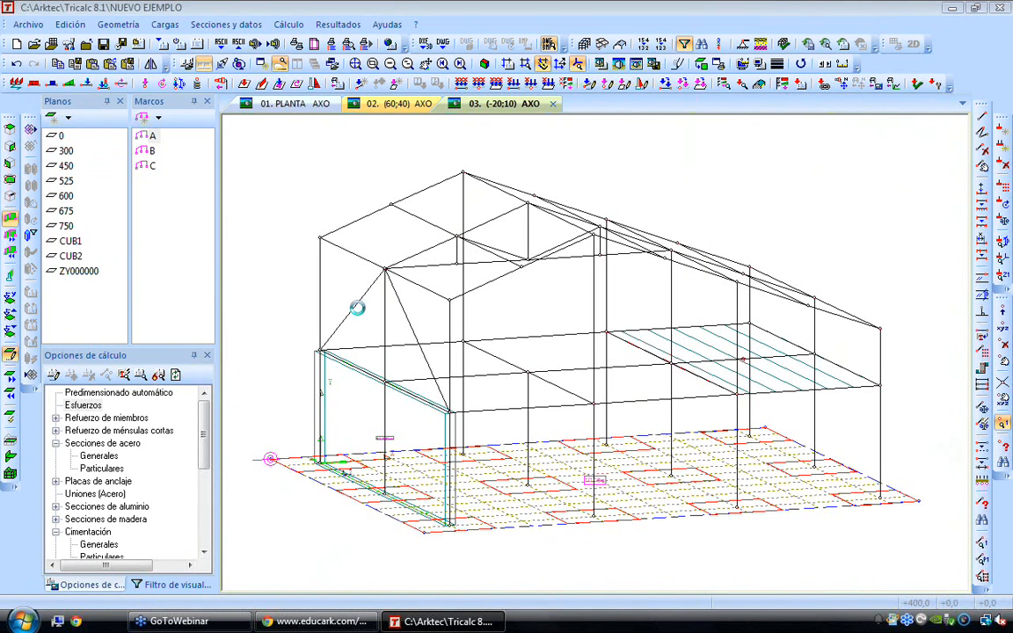
pyautogui.scroll(4, 357, 308)
# Review the Cálculo en 2º Orden parameters for tension-only ties and foundation slab uplift in the Esfuerzos options, without keeping changes
pyautogui.doubleClick(83, 405)
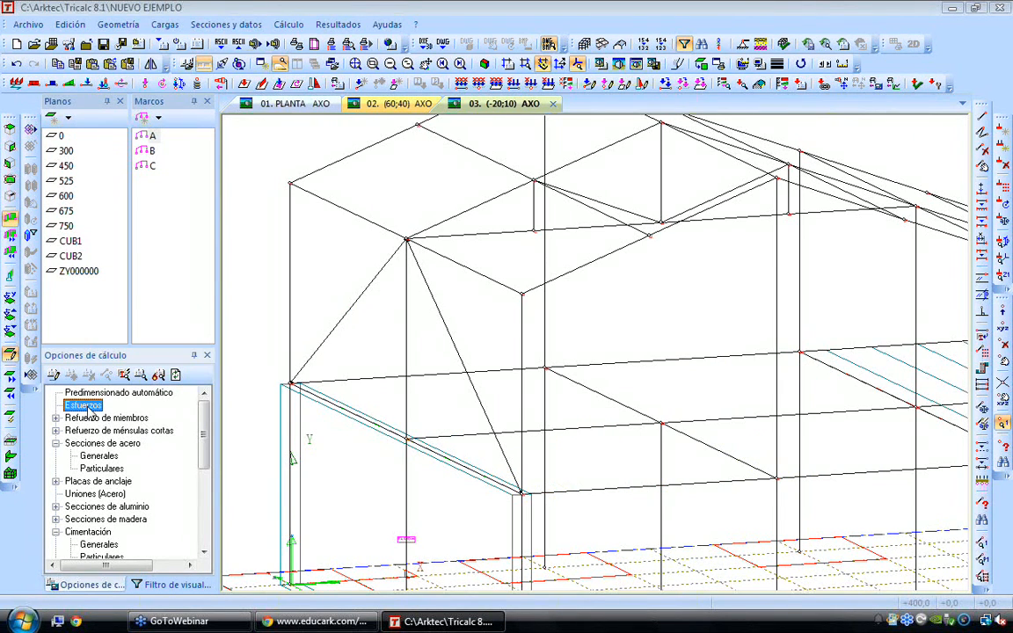
pyautogui.click(552, 264)
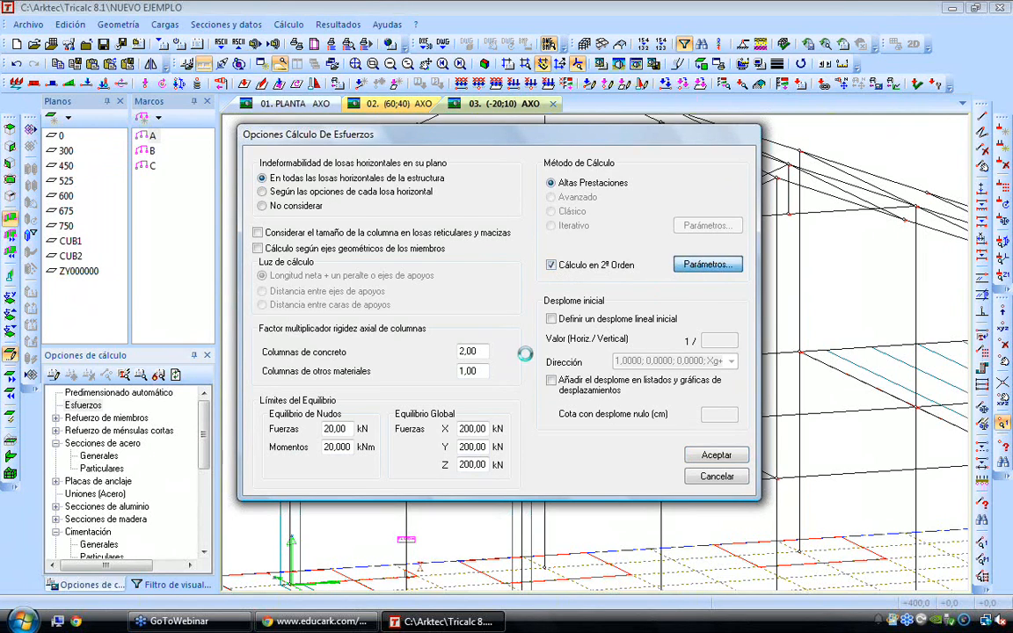
pyautogui.click(704, 264)
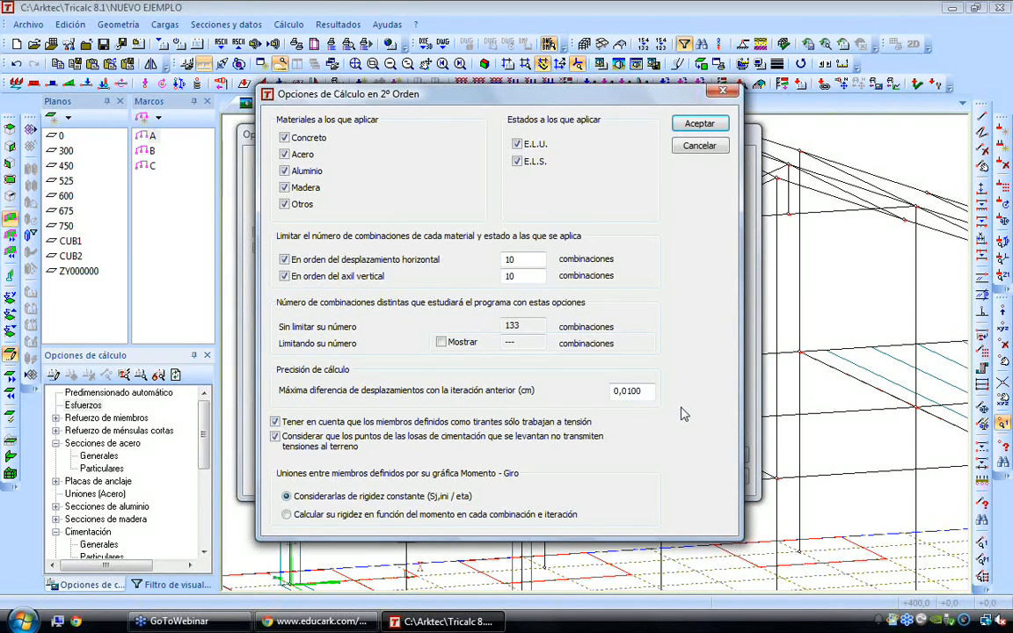
pyautogui.press('Escape')
pyautogui.press('Escape')
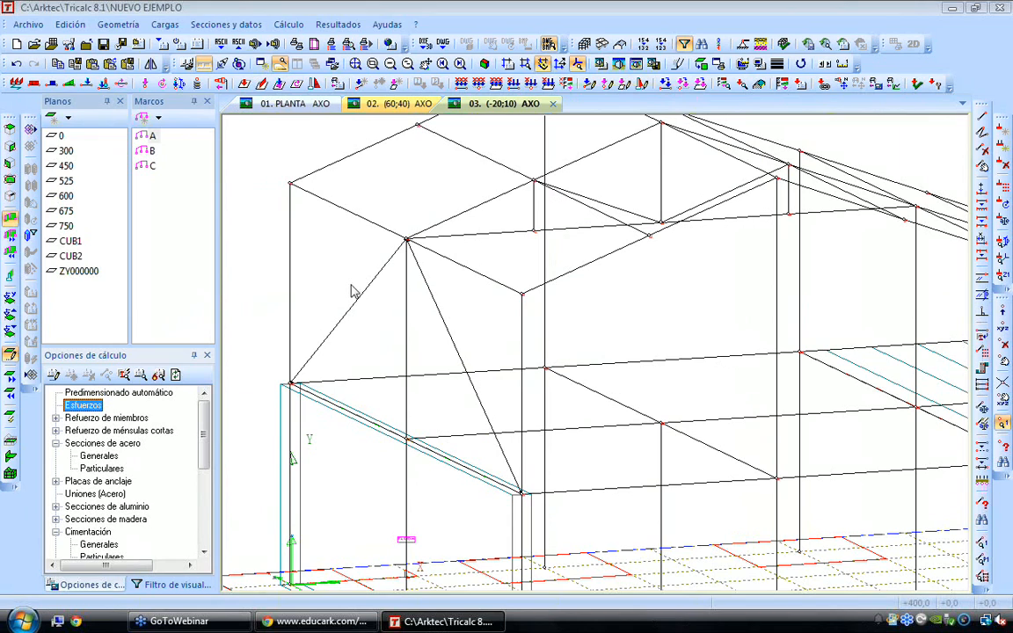
# Try to run the automatic calculation of the whole structure in 1 vez mode
pyautogui.moveTo(431, 305)
pyautogui.click(288, 24)
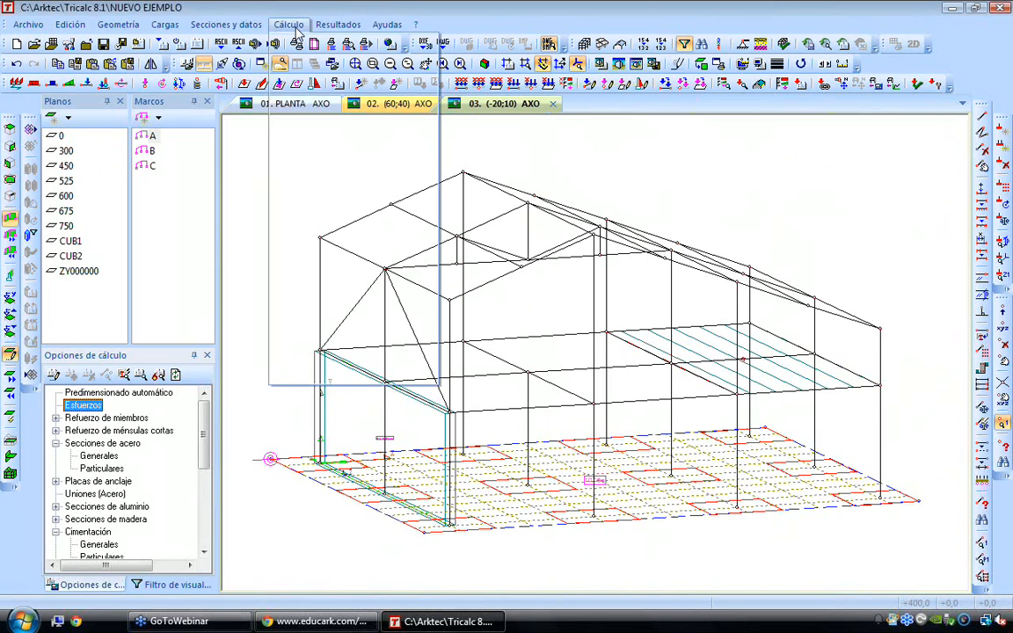
pyautogui.click(332, 374)
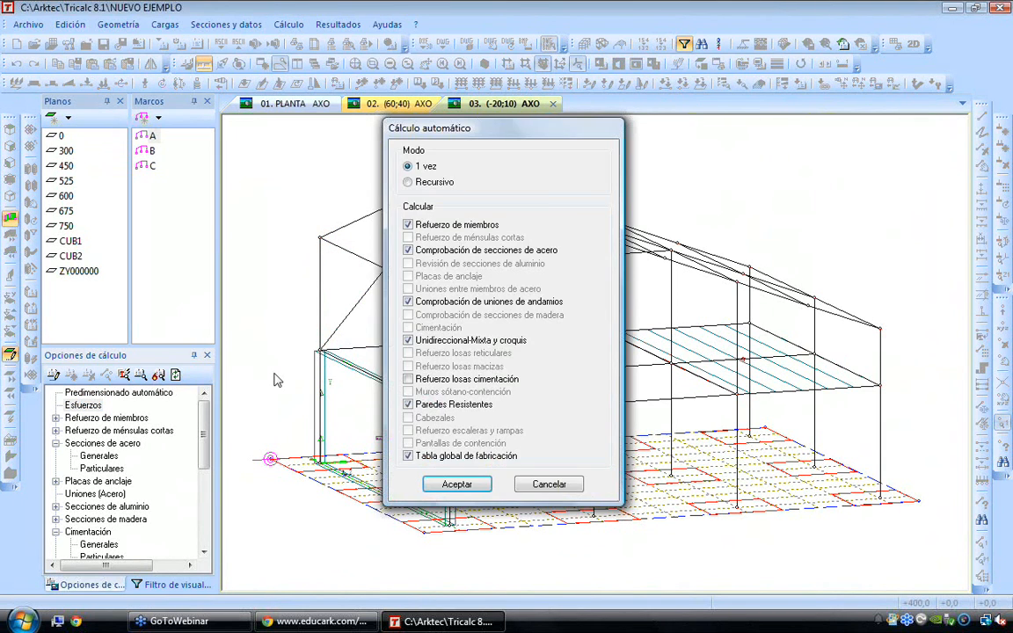
pyautogui.press('Return')
pyautogui.press('Return')
pyautogui.press('Return')
pyautogui.press('Return')
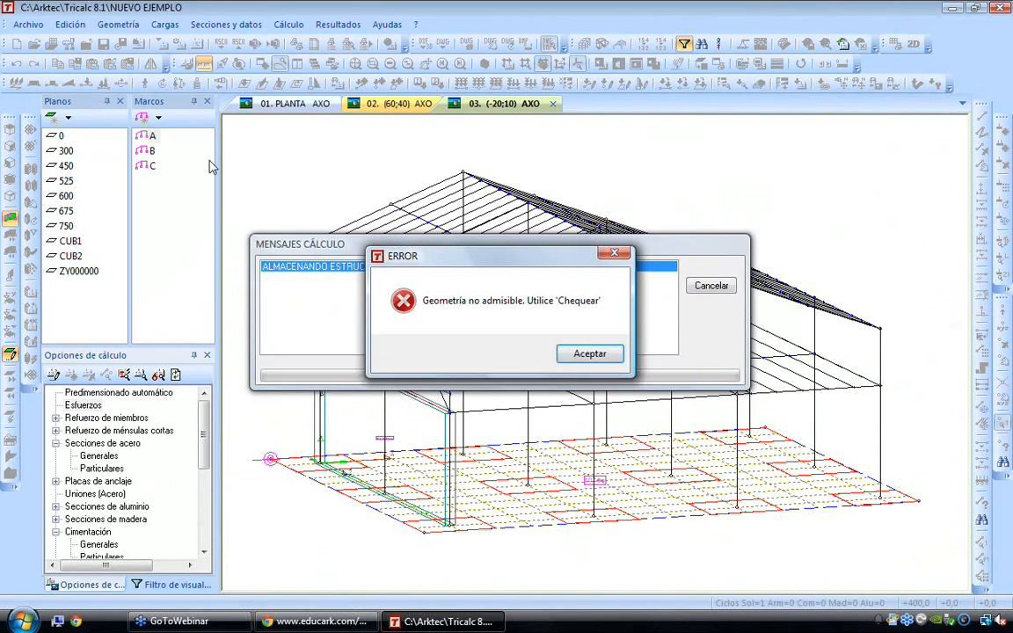
pyautogui.press('Return')
pyautogui.press('Return')
# Check the structure's geometry with the current check options, and close the error list
pyautogui.click(117, 24)
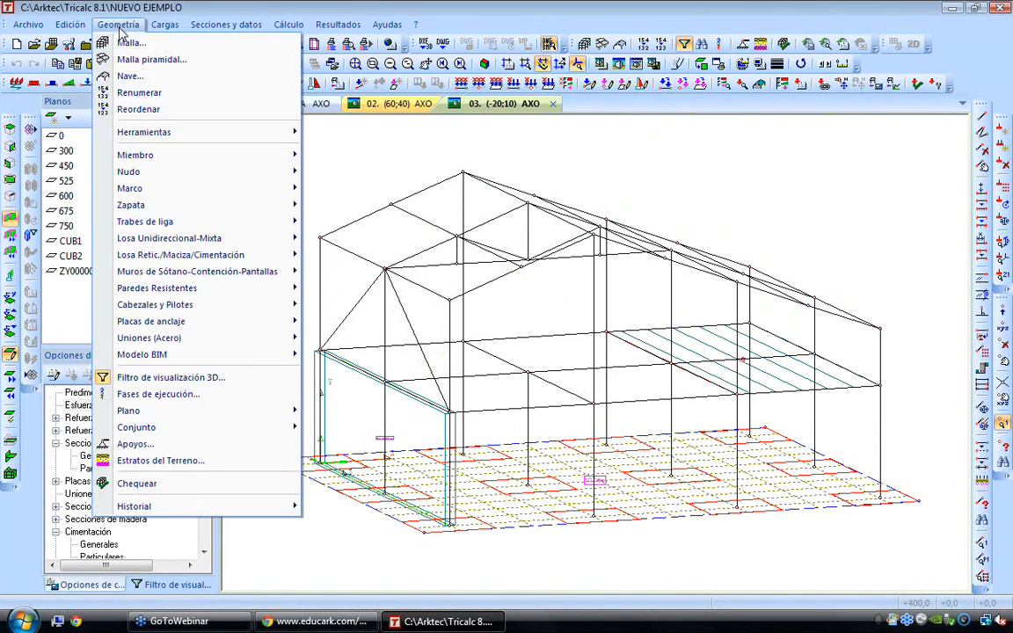
pyautogui.click(138, 483)
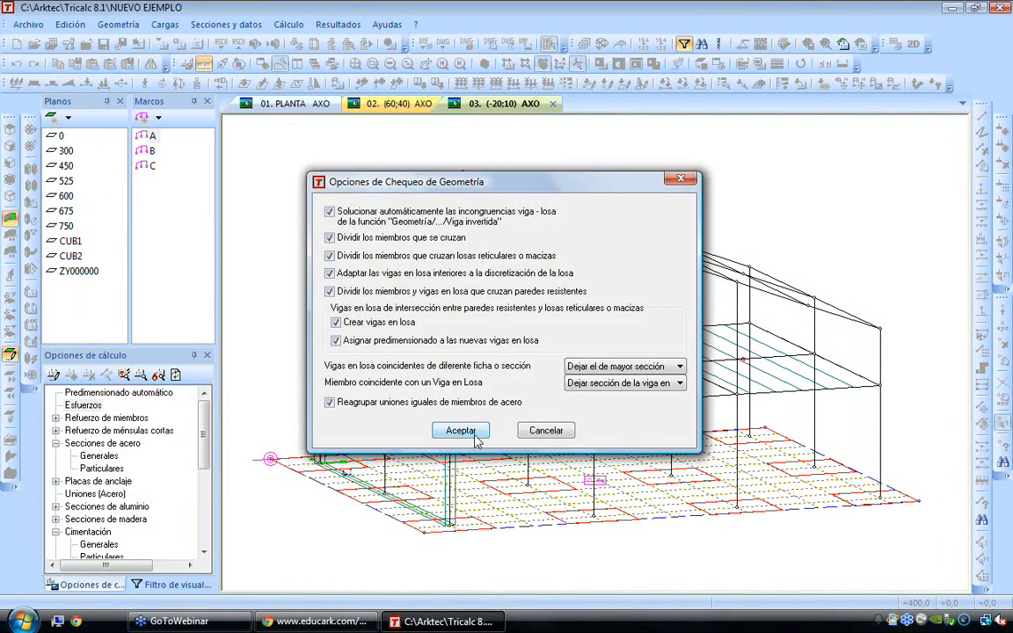
pyautogui.click(472, 432)
pyautogui.press('Return')
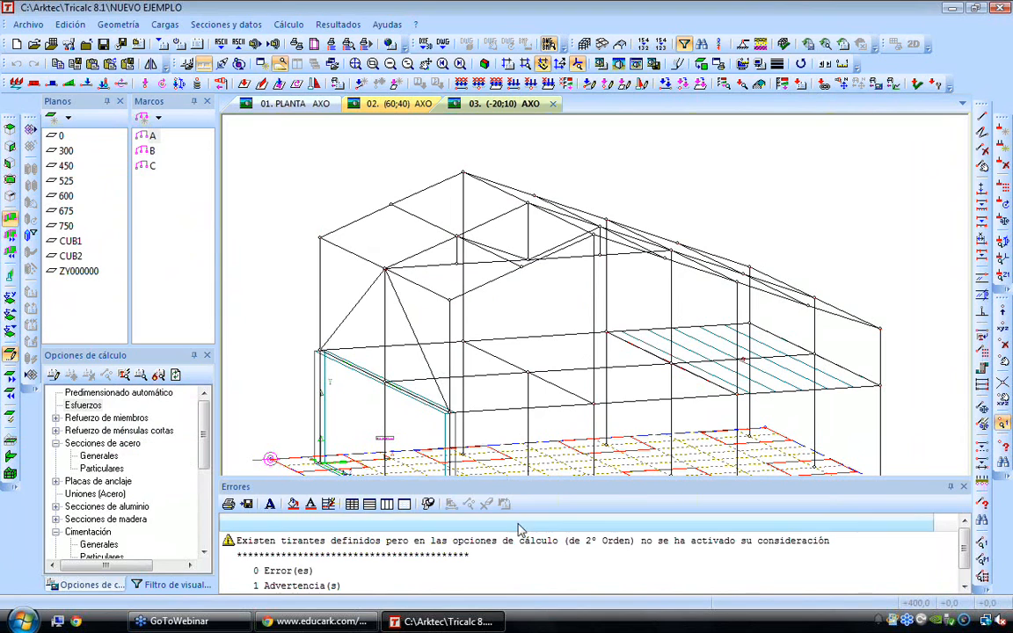
pyautogui.click(963, 487)
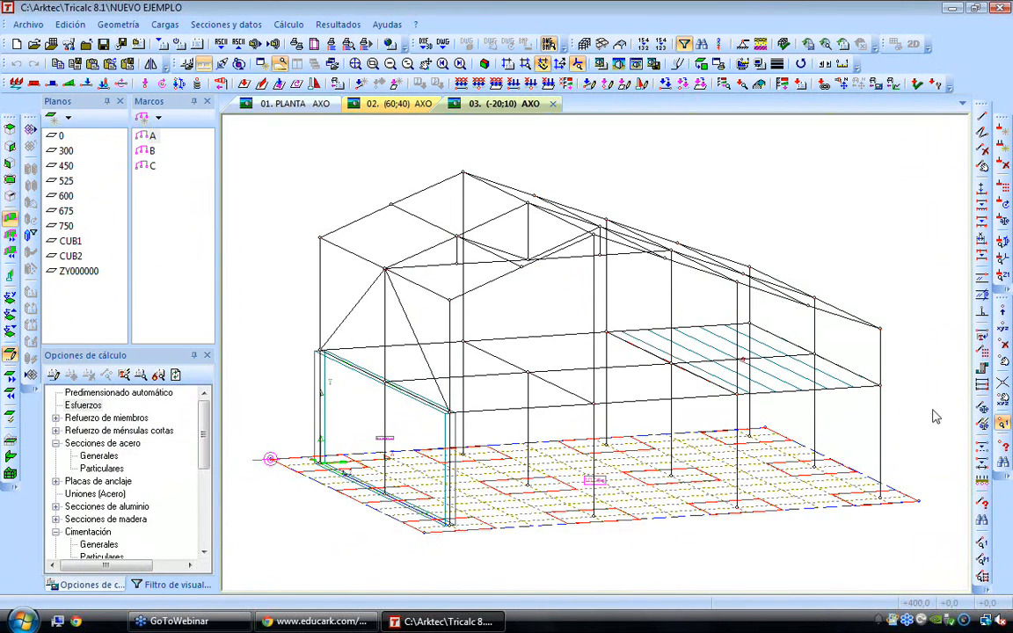
# Run the automatic calculation of the structure in 1 vez mode through to its final summary
pyautogui.click(290, 24)
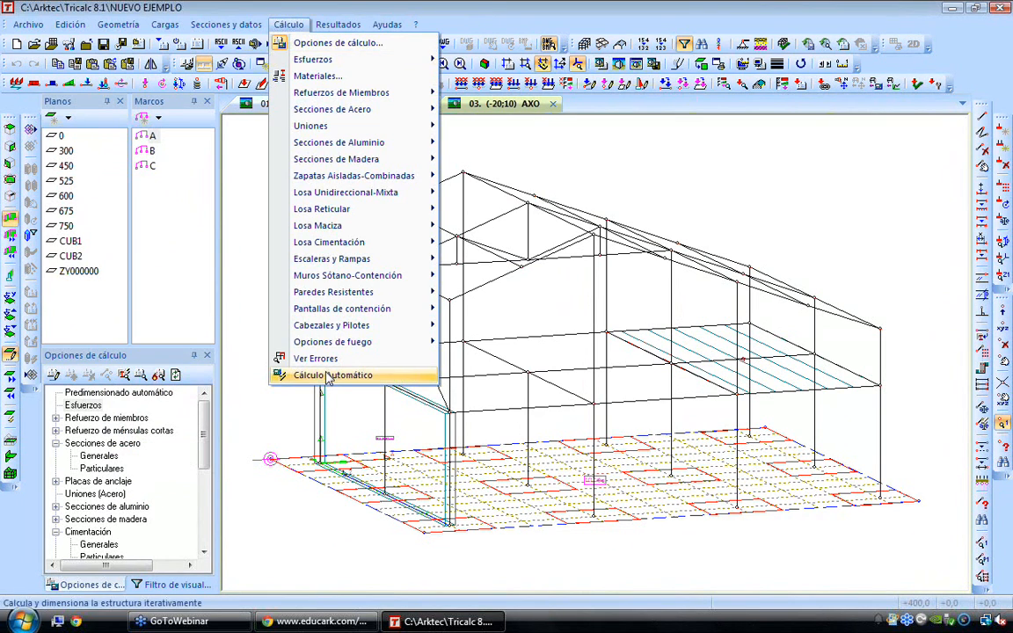
pyautogui.click(361, 402)
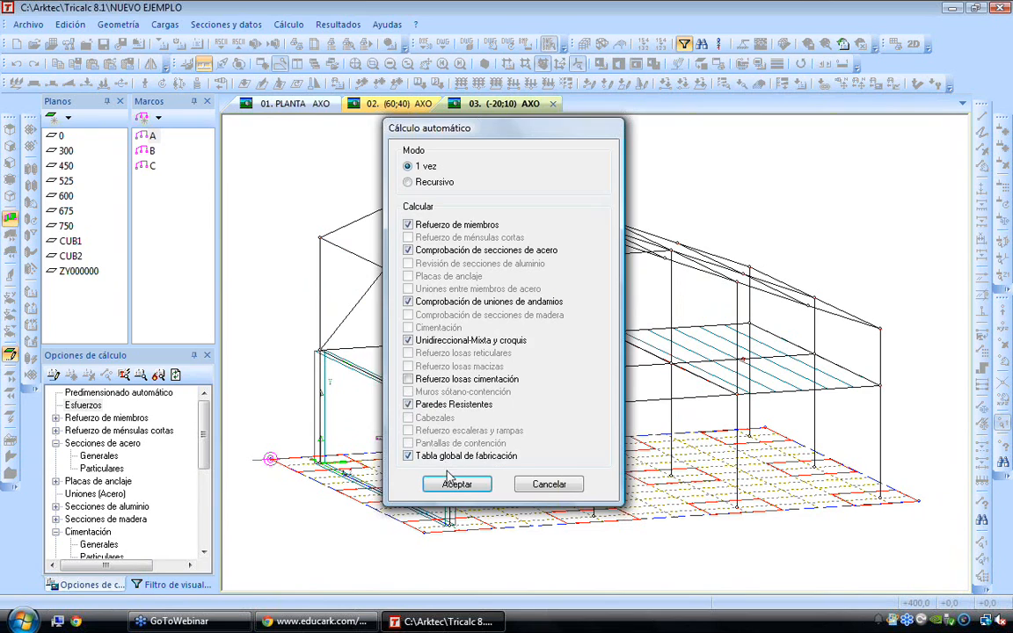
pyautogui.click(400, 419)
pyautogui.press('Return')
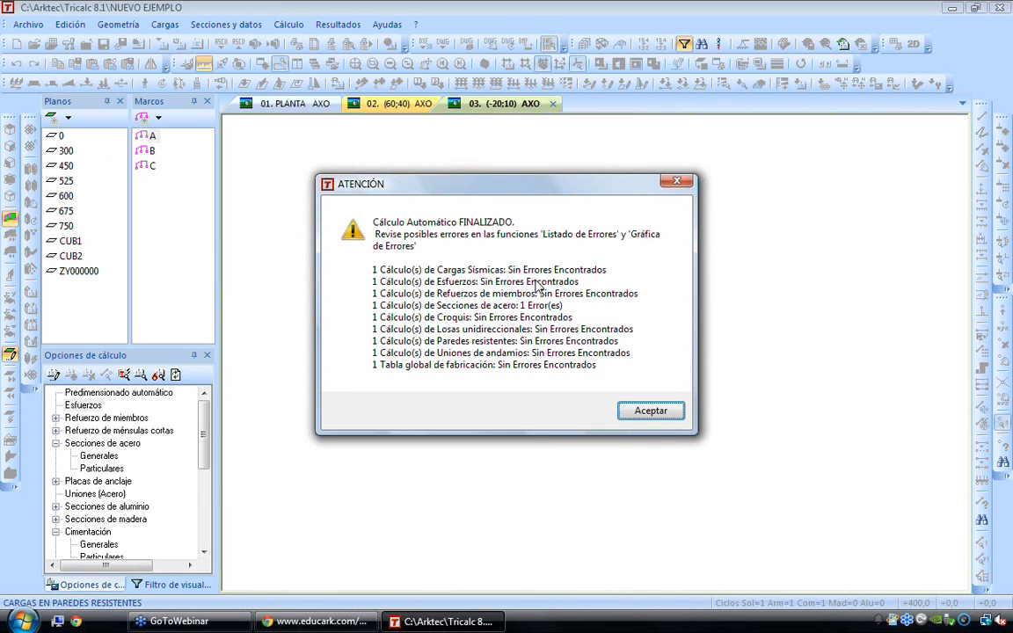
pyautogui.click(646, 410)
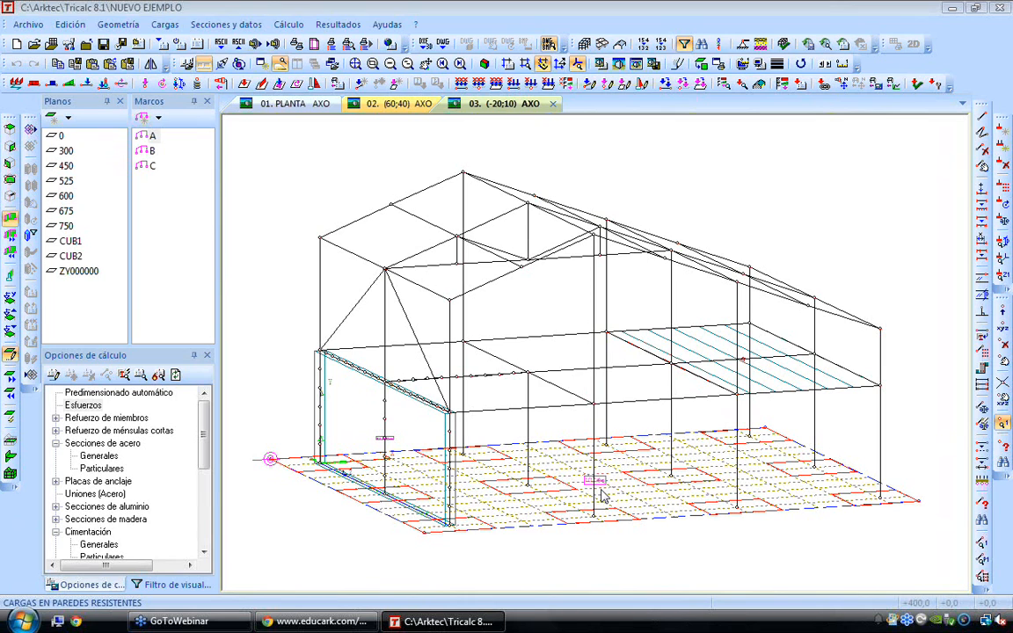
# Display the 2D sketch (Croquis) of plane 0 with the foundation slab
pyautogui.click(342, 28)
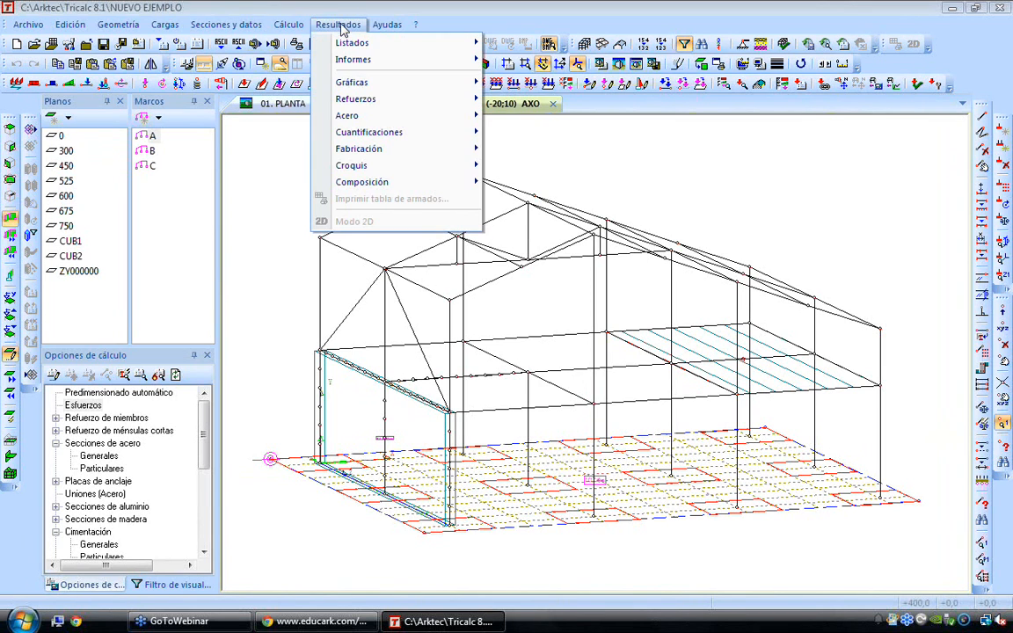
pyautogui.moveTo(377, 165)
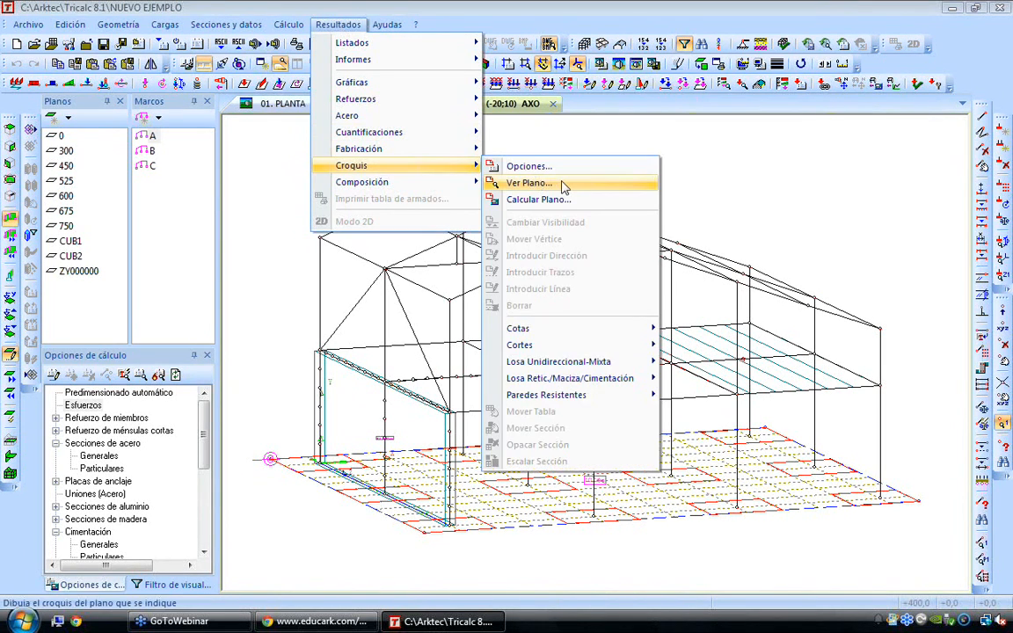
pyautogui.click(564, 188)
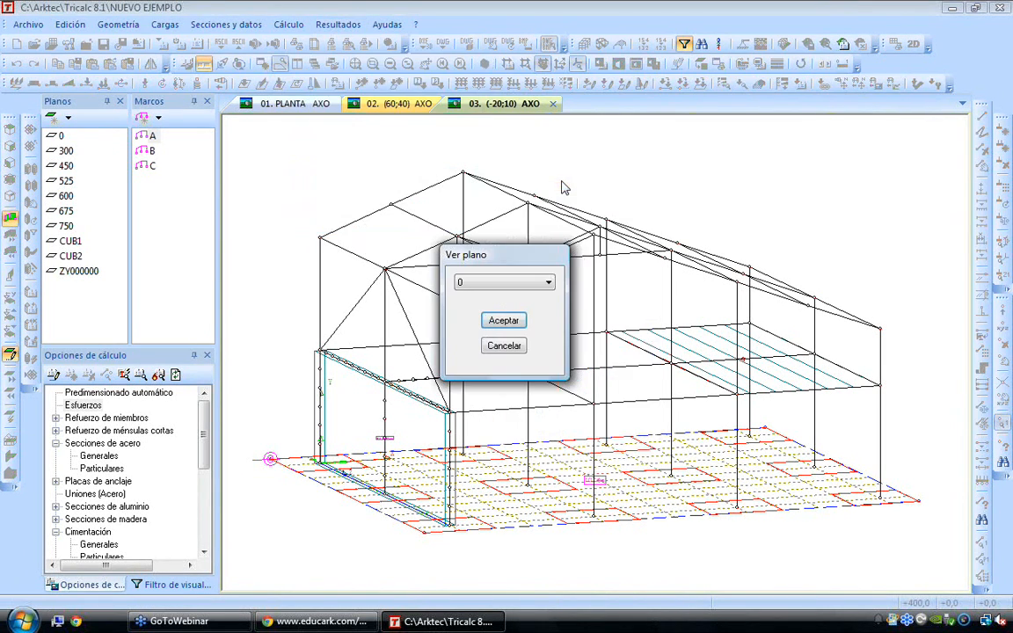
pyautogui.click(504, 320)
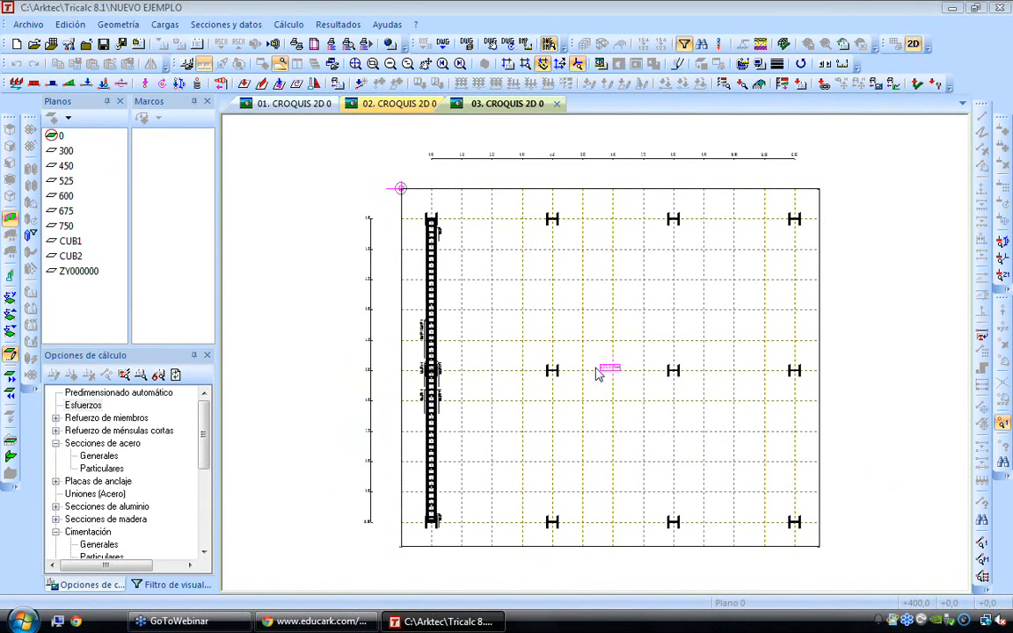
# Examine the vertical strip's reinforcement and bar labels in the plane 0 sketch
pyautogui.scroll(5, 456, 319)
pyautogui.scroll(2, 456, 316)
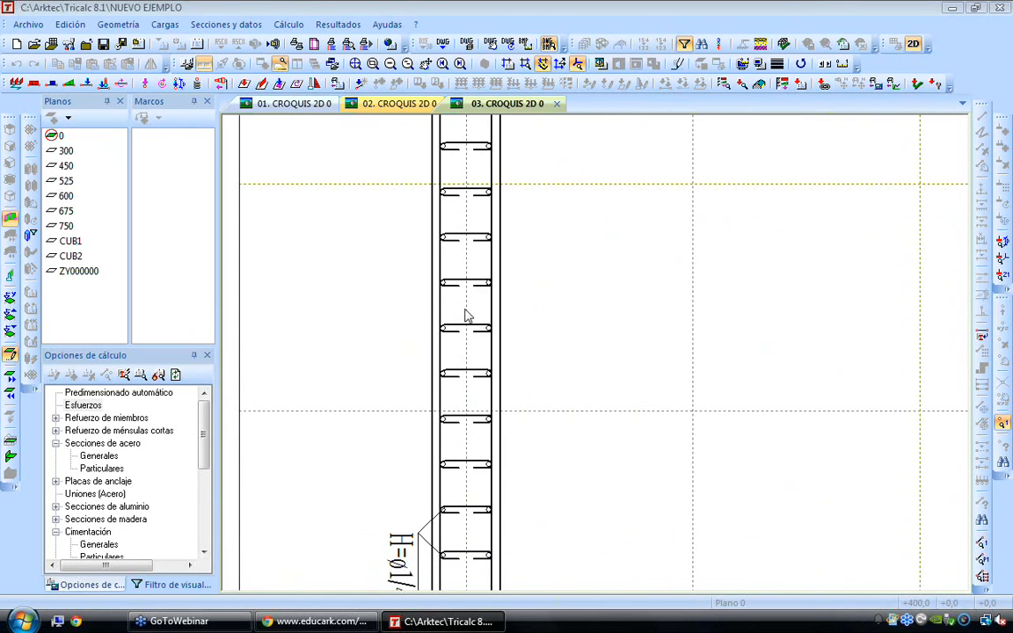
pyautogui.middleClick(465, 310)
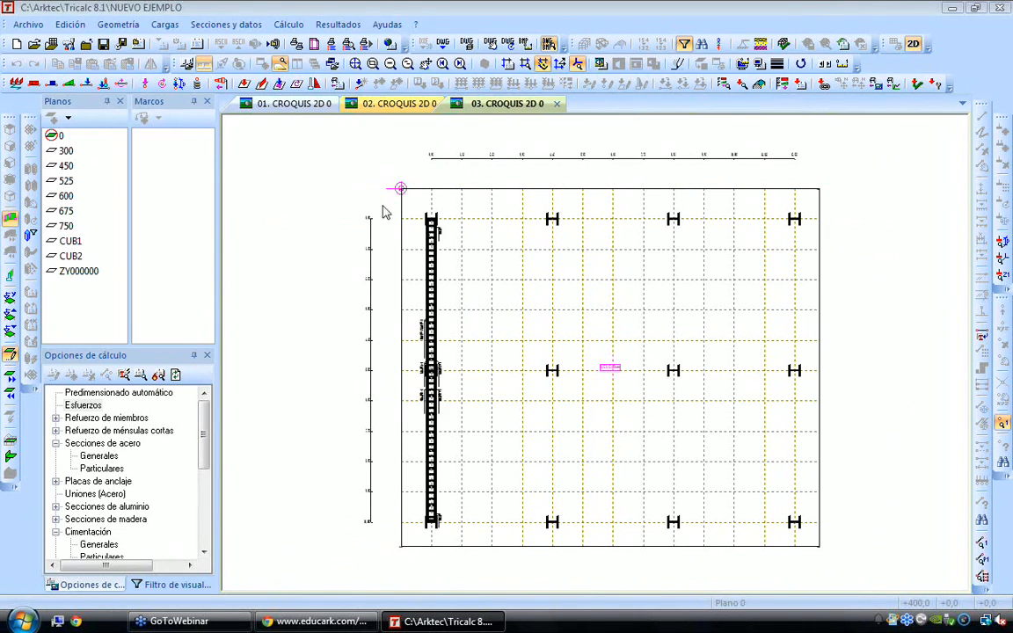
pyautogui.click(288, 24)
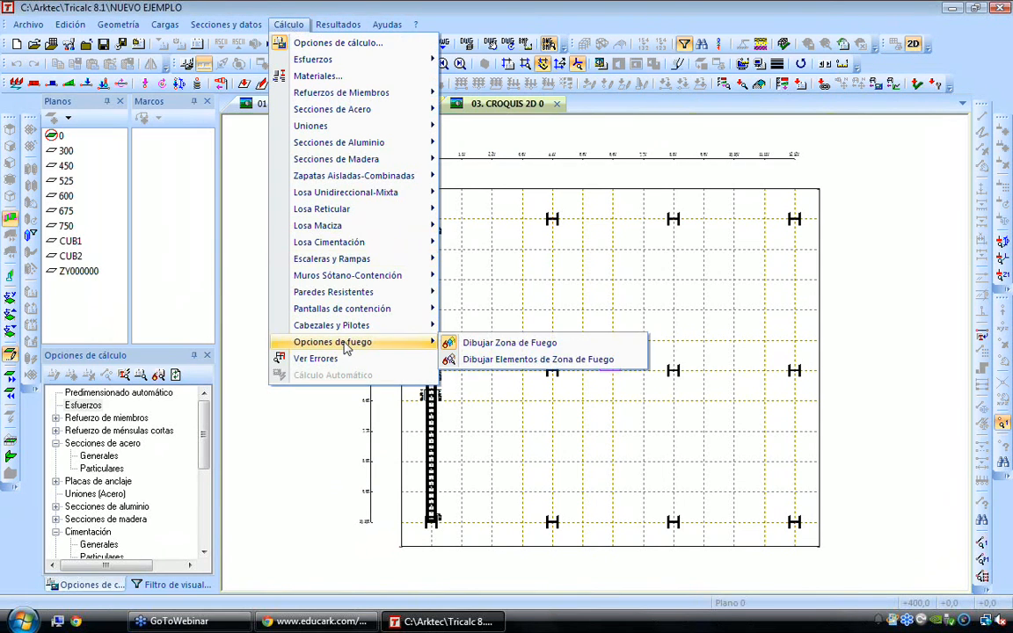
pyautogui.moveTo(384, 244)
pyautogui.click(507, 186)
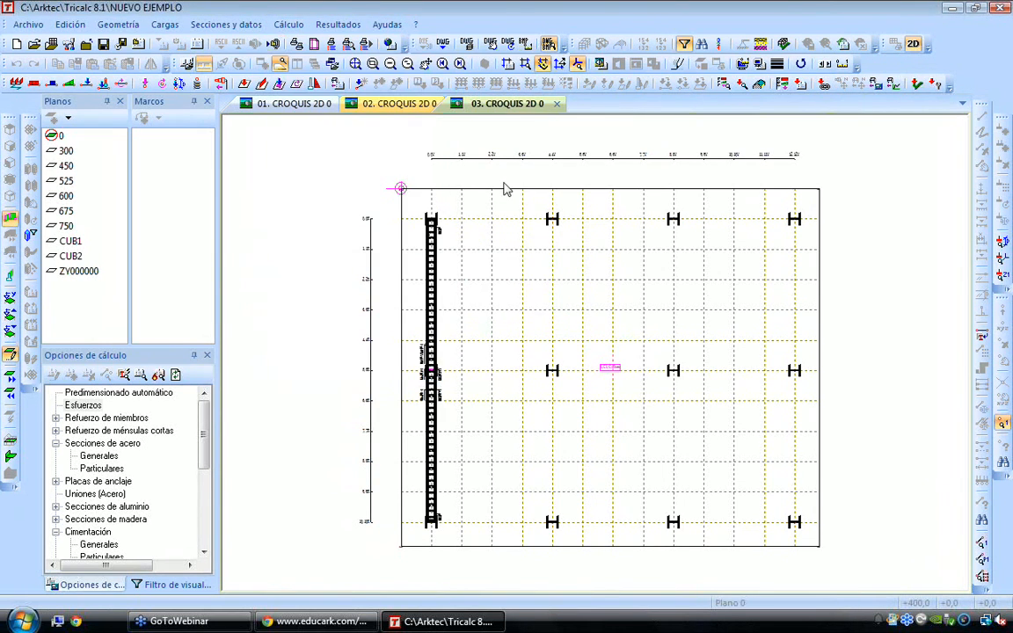
# Review the sketch options for waffle and solid slabs, and leave them without making changes
pyautogui.rightClick(513, 211)
pyautogui.click(518, 219)
pyautogui.click(402, 434)
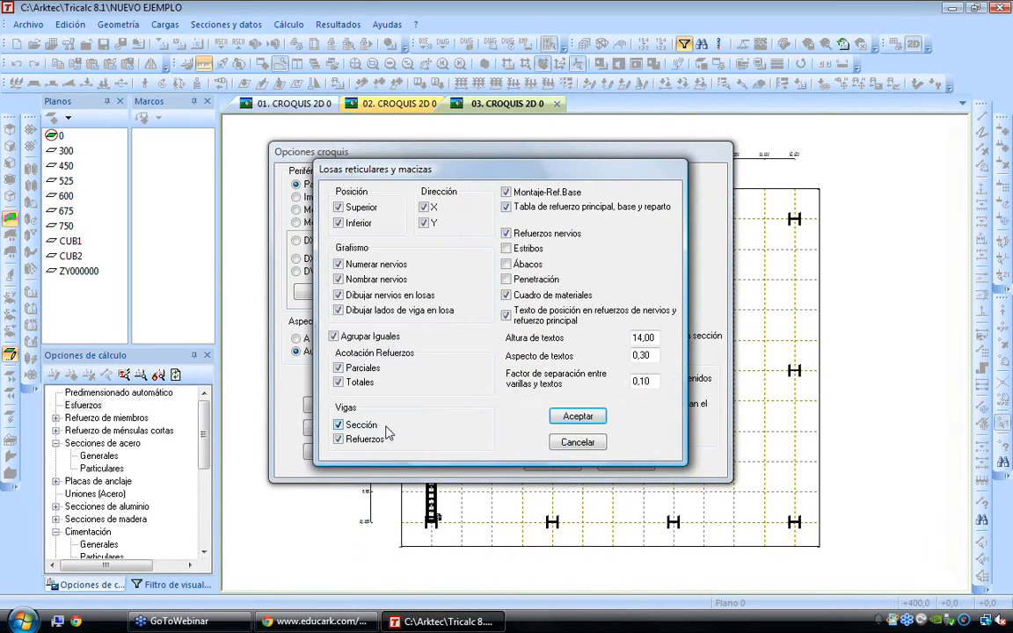
pyautogui.press('Escape')
pyautogui.press('Escape')
# Leave the 2D sketch mode and calculate the reinforcement of the foundation slab (Losa Cimentación)
pyautogui.rightClick(494, 288)
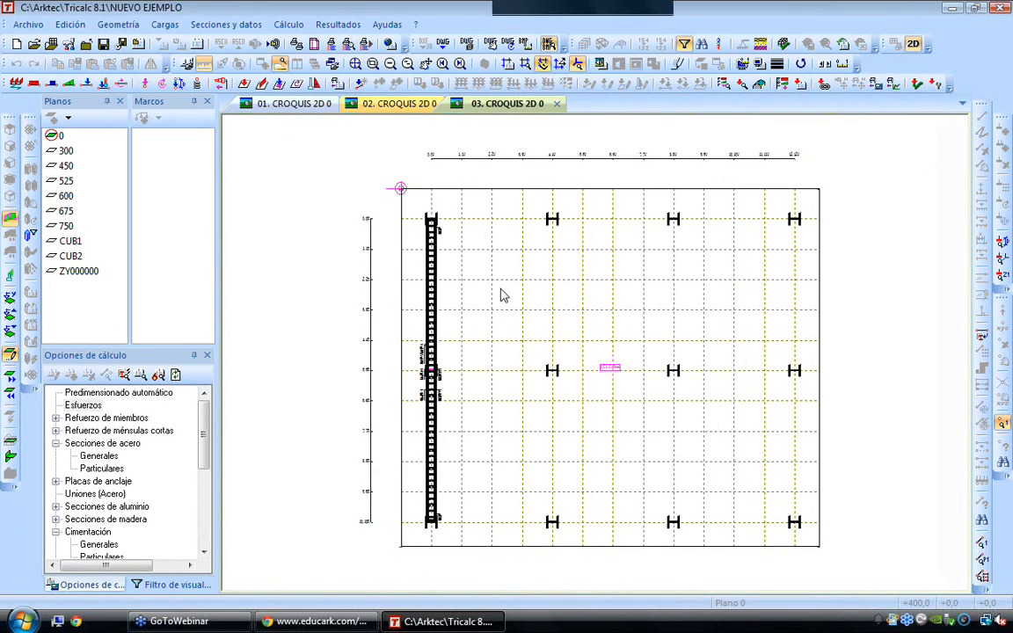
pyautogui.click(556, 385)
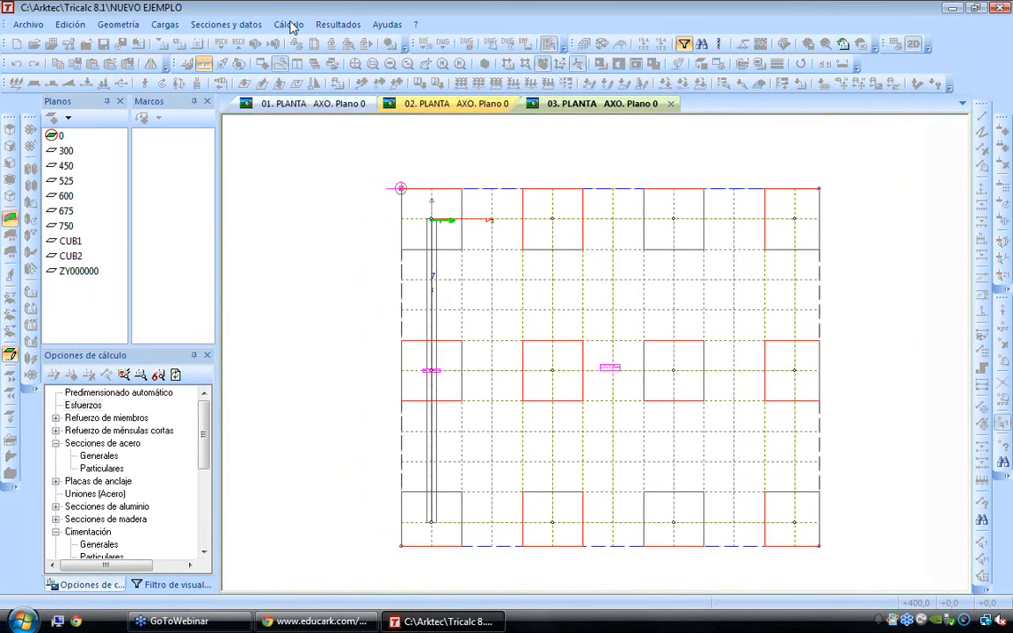
pyautogui.click(289, 24)
pyautogui.moveTo(361, 241)
pyautogui.click(492, 243)
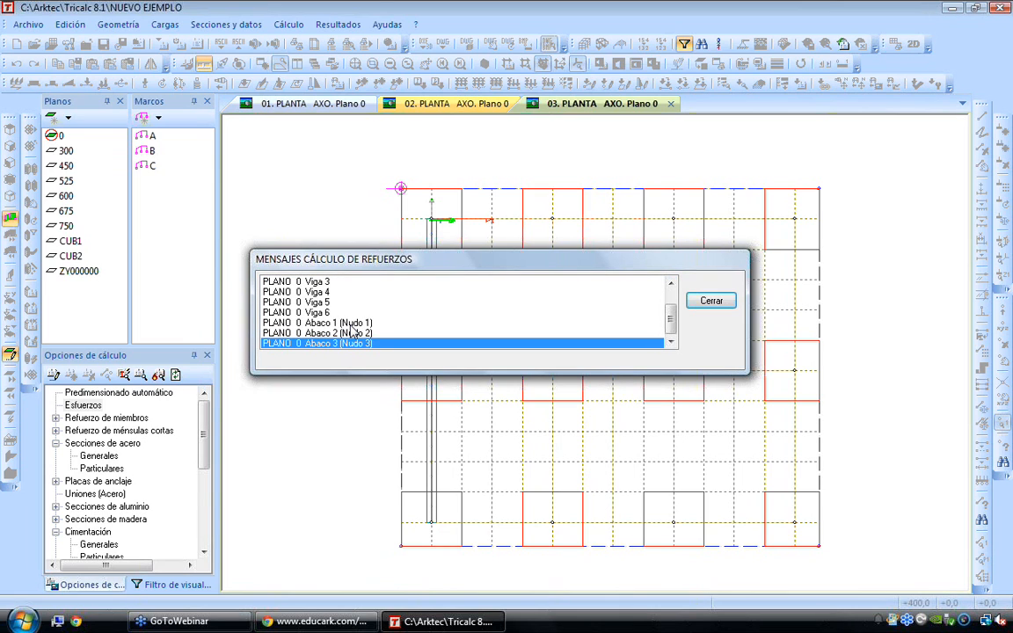
pyautogui.press('Return')
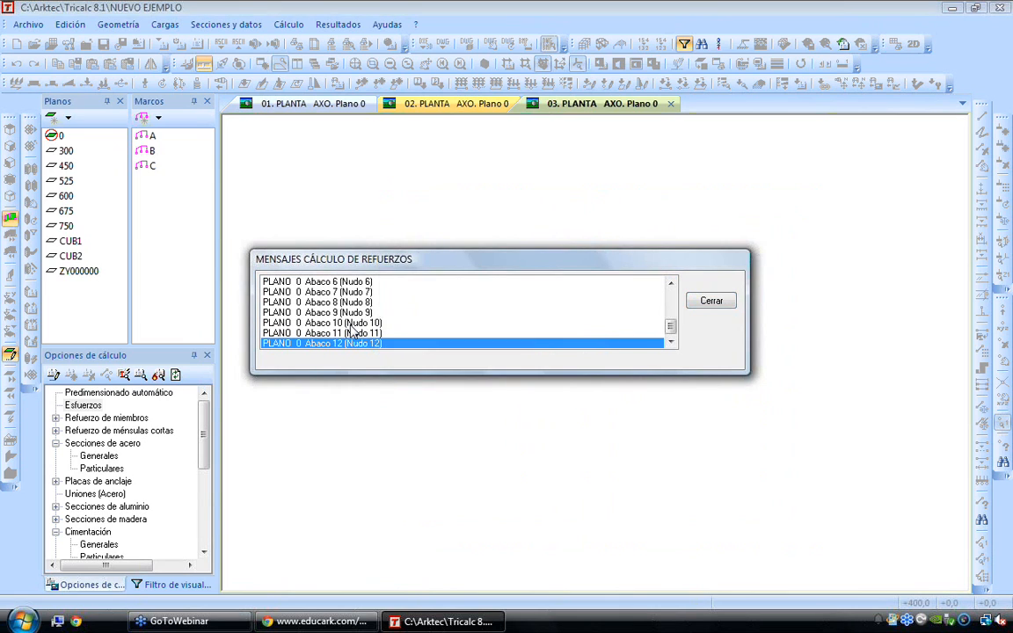
pyautogui.press('Return')
# Display the sketch (Croquis) of plane 0 with the slab's base reinforcement
pyautogui.click(337, 25)
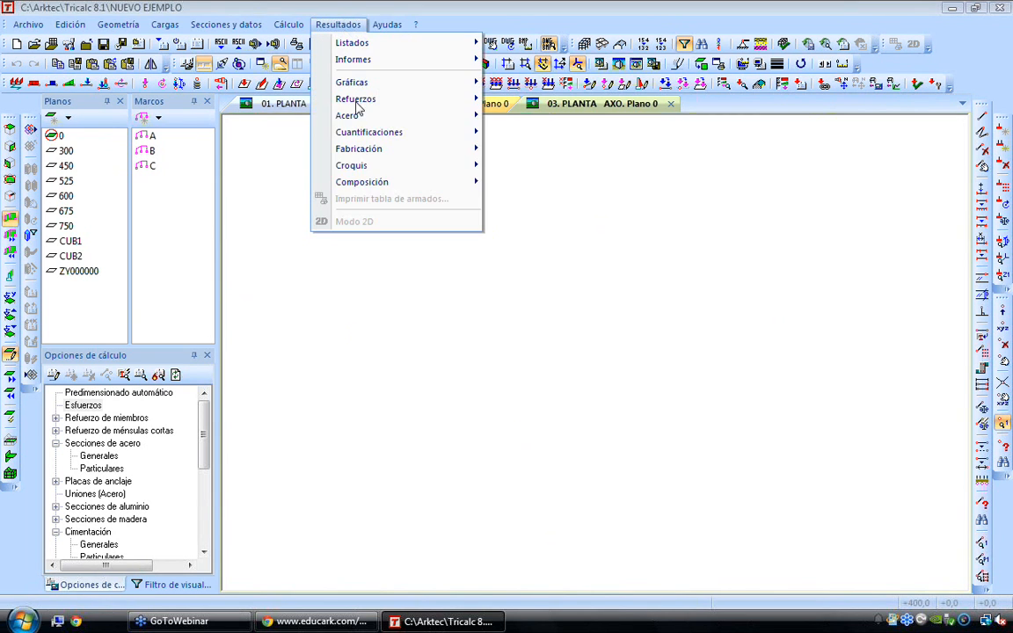
pyautogui.moveTo(373, 167)
pyautogui.click(553, 183)
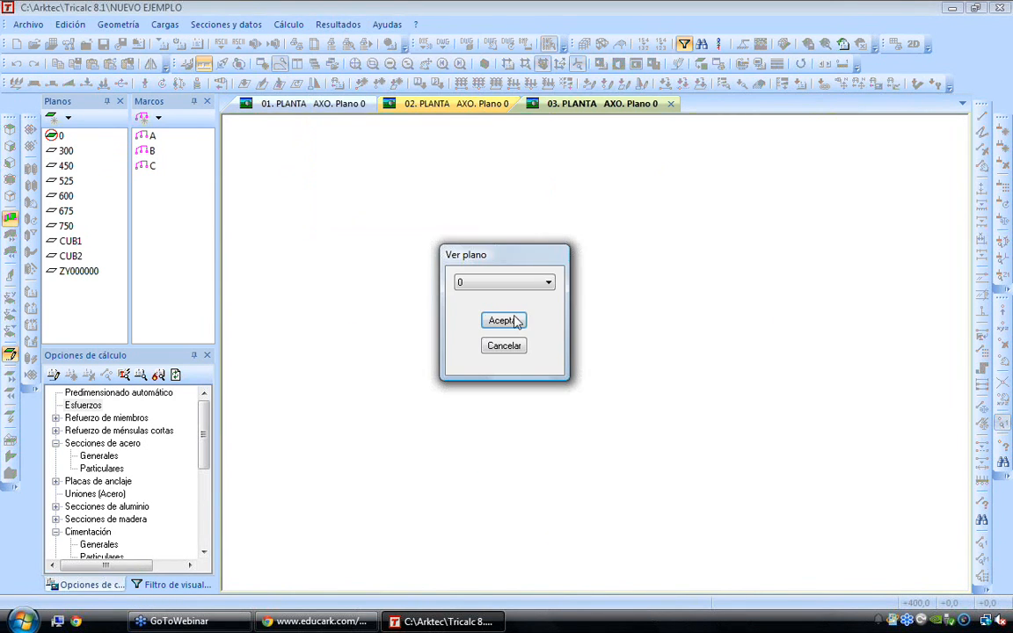
pyautogui.click(502, 321)
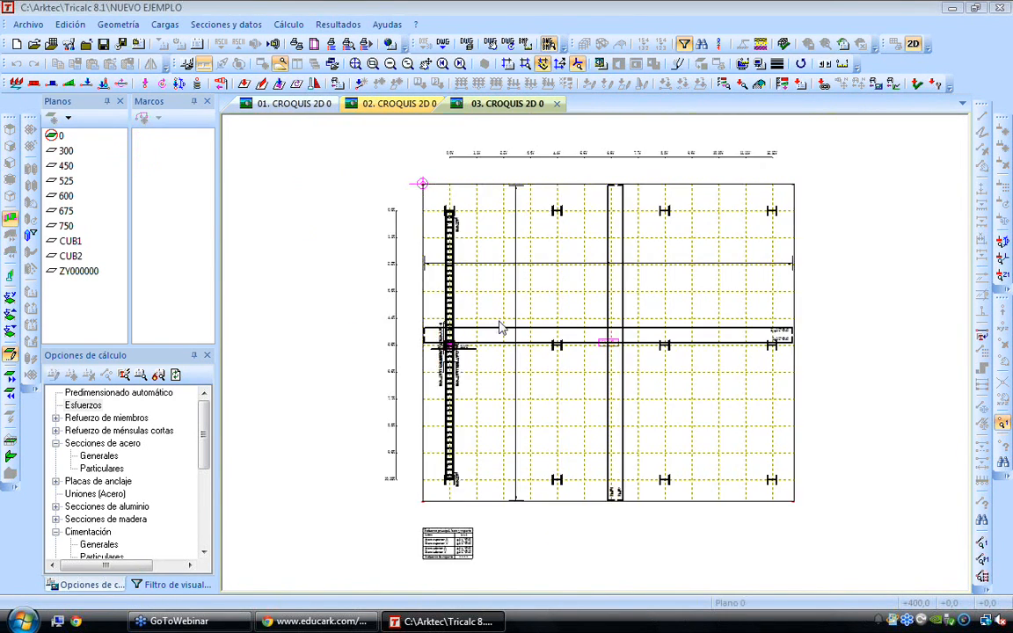
pyautogui.scroll(5, 796, 343)
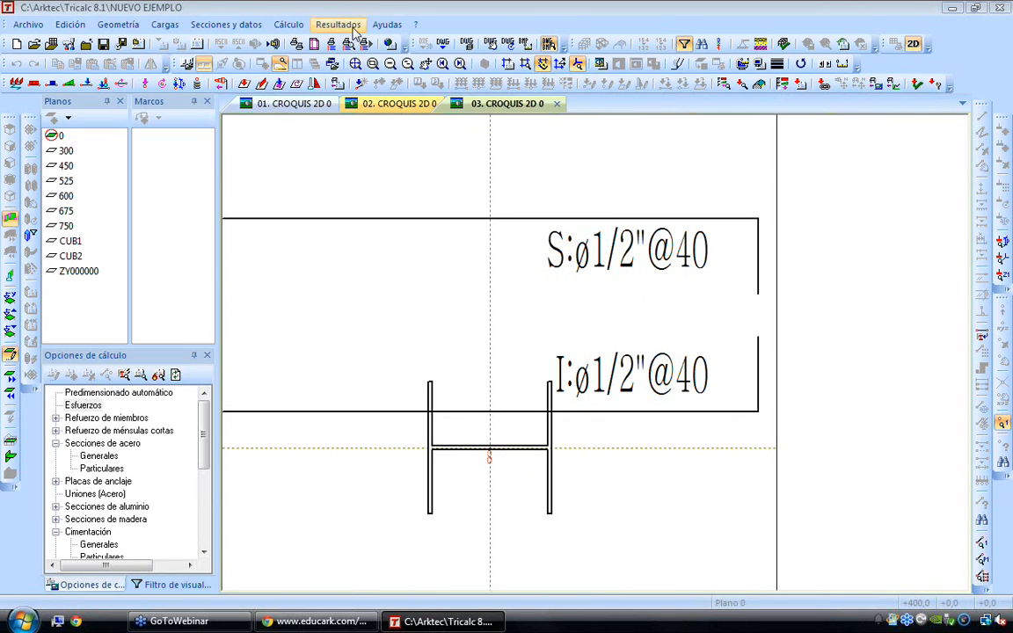
# Set the text font in the screen preferences to Arial
pyautogui.click(387, 25)
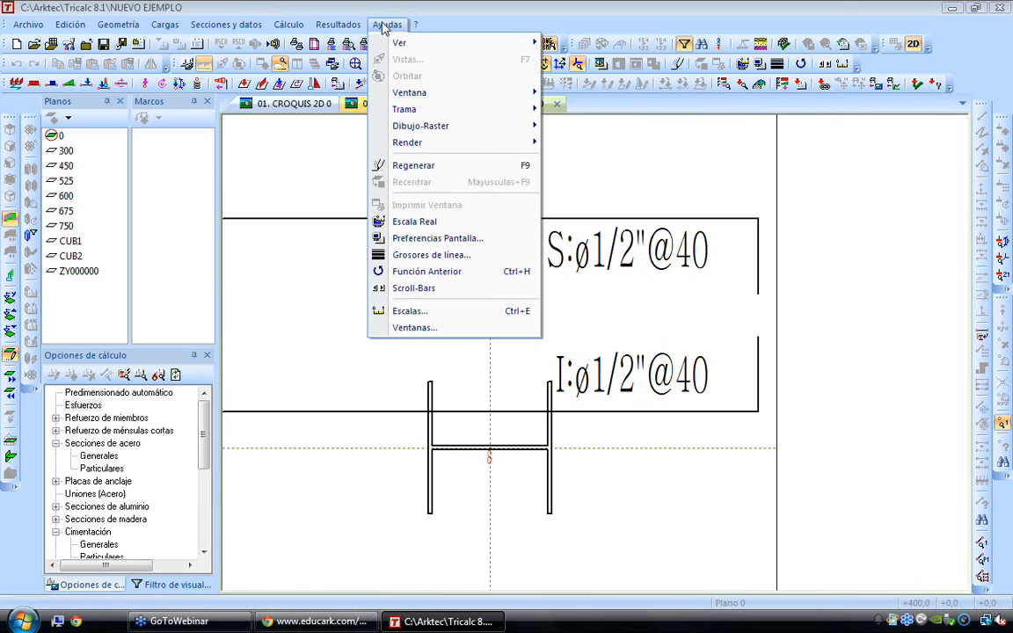
pyautogui.click(449, 239)
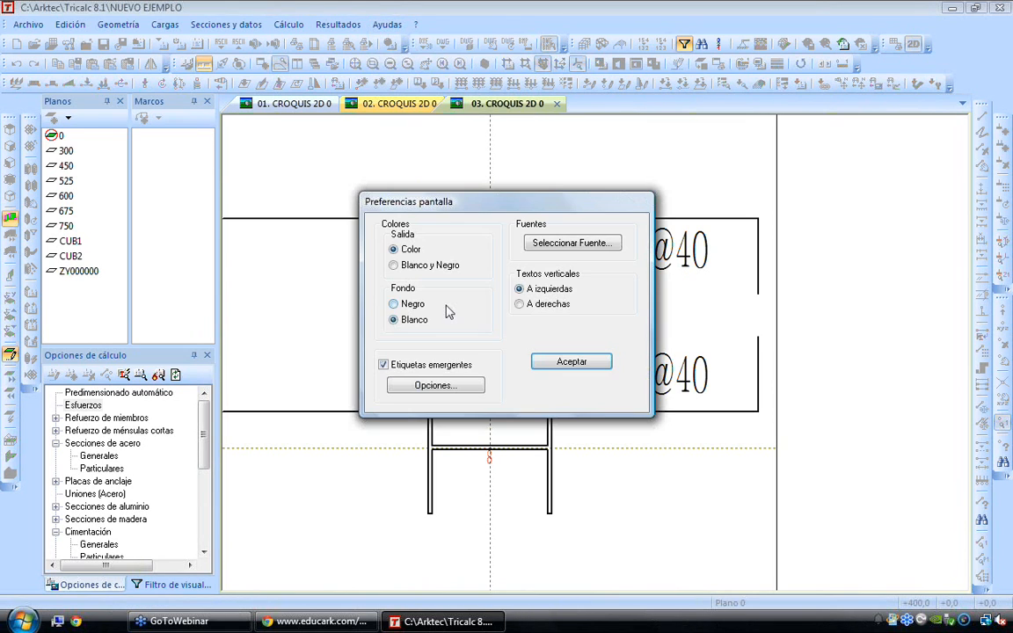
pyautogui.click(525, 227)
pyautogui.click(454, 232)
pyautogui.click(370, 240)
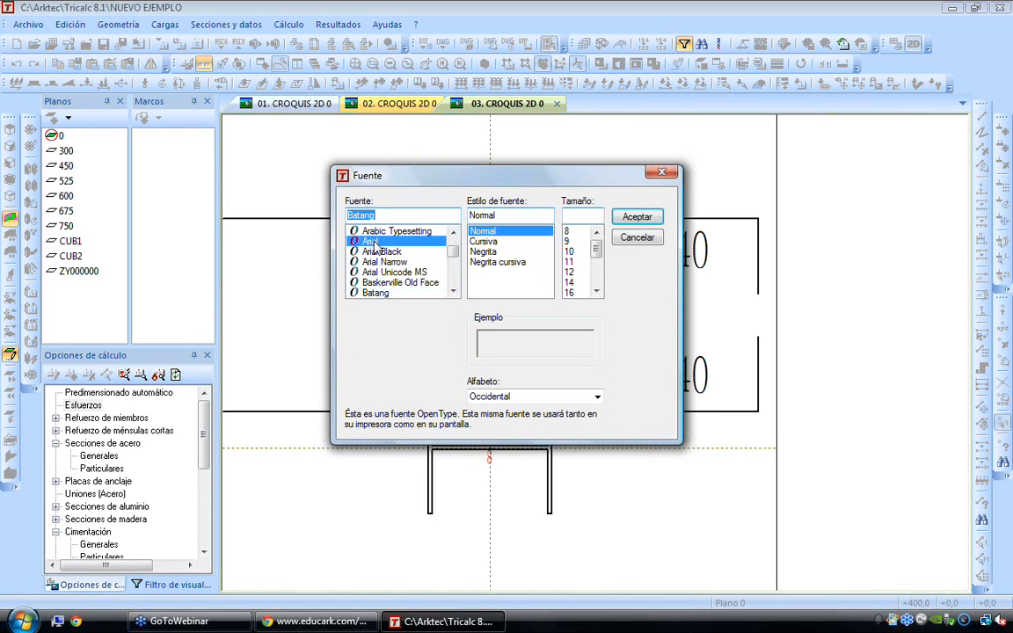
pyautogui.click(636, 216)
pyautogui.click(570, 362)
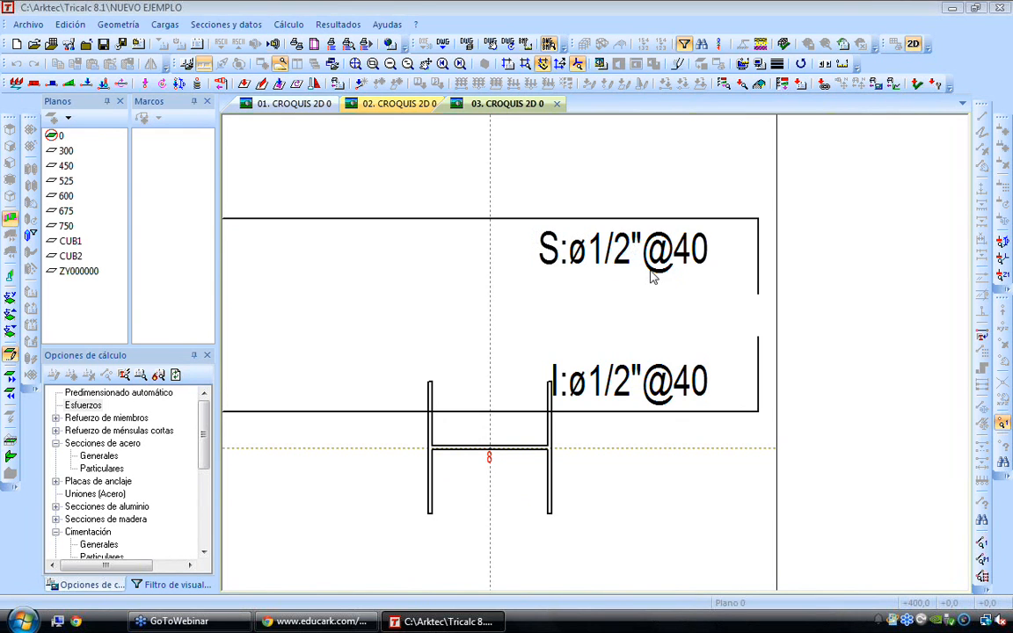
# Examine the upper and lower base reinforcement labels of the foundation slab in both directions
pyautogui.scroll(-1, 734, 280)
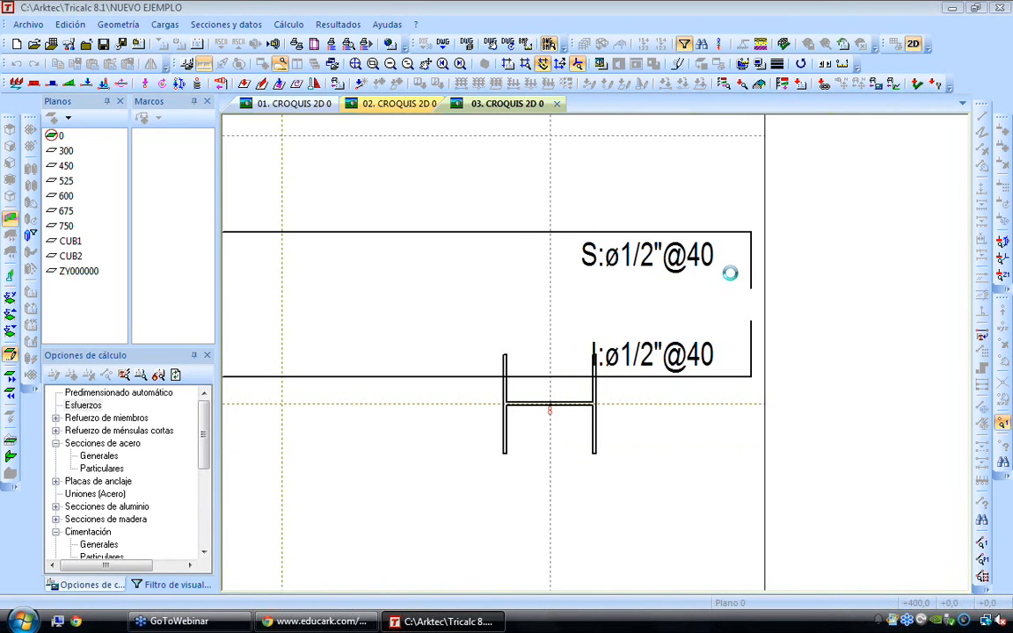
pyautogui.scroll(-8, 729, 273)
pyautogui.scroll(4, 609, 507)
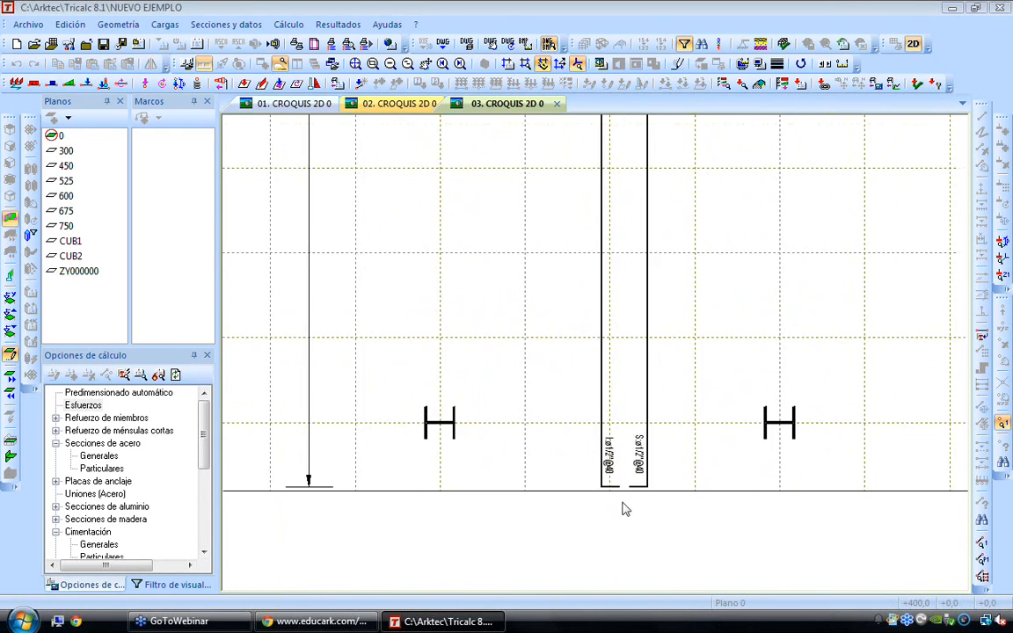
pyautogui.scroll(3, 647, 479)
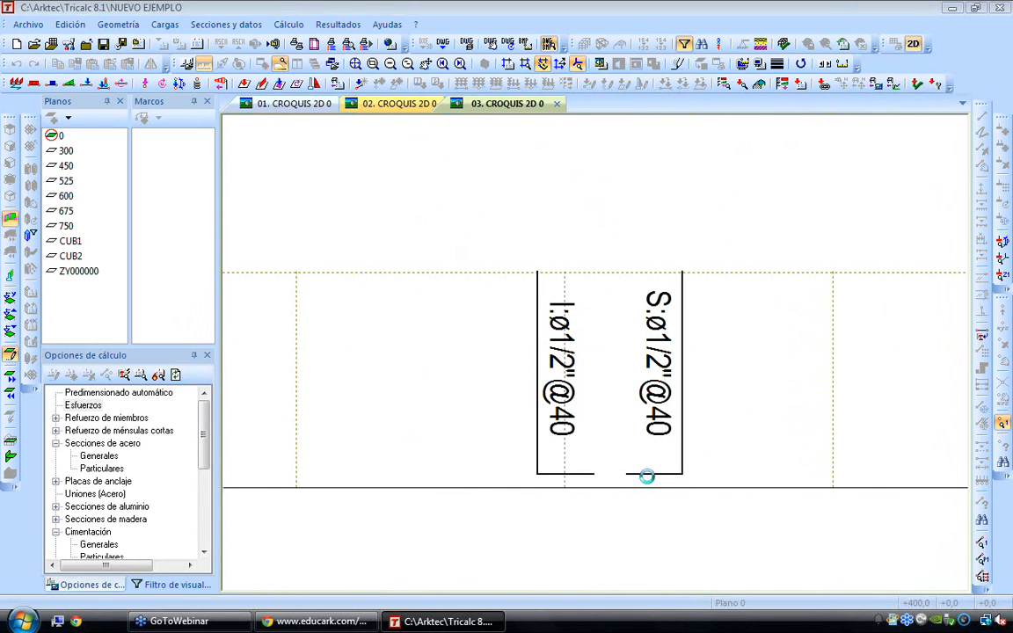
pyautogui.scroll(-8, 713, 295)
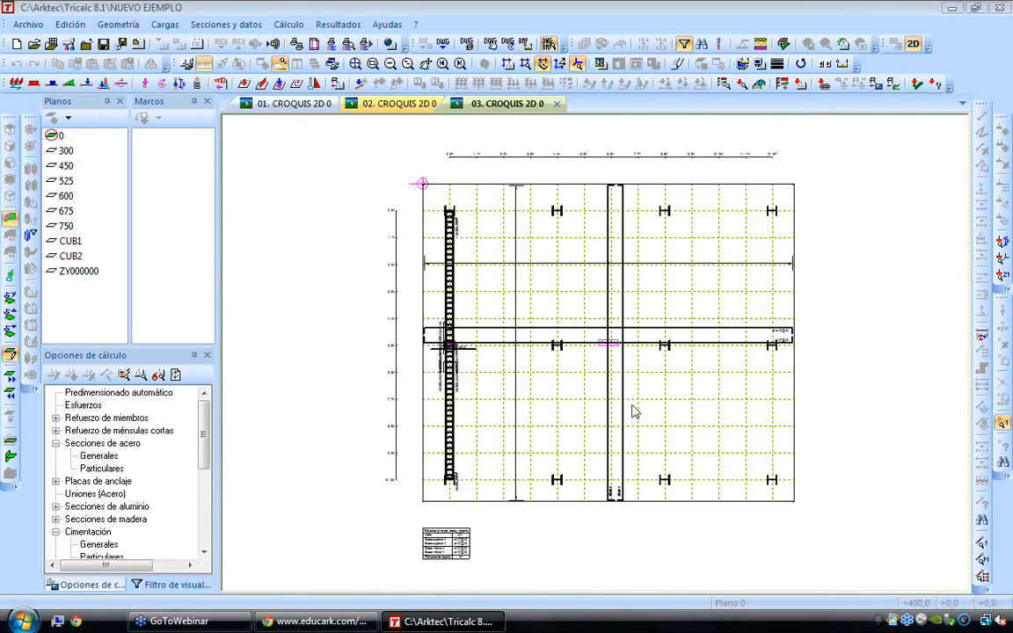
pyautogui.scroll(1, 428, 358)
pyautogui.scroll(4, 428, 357)
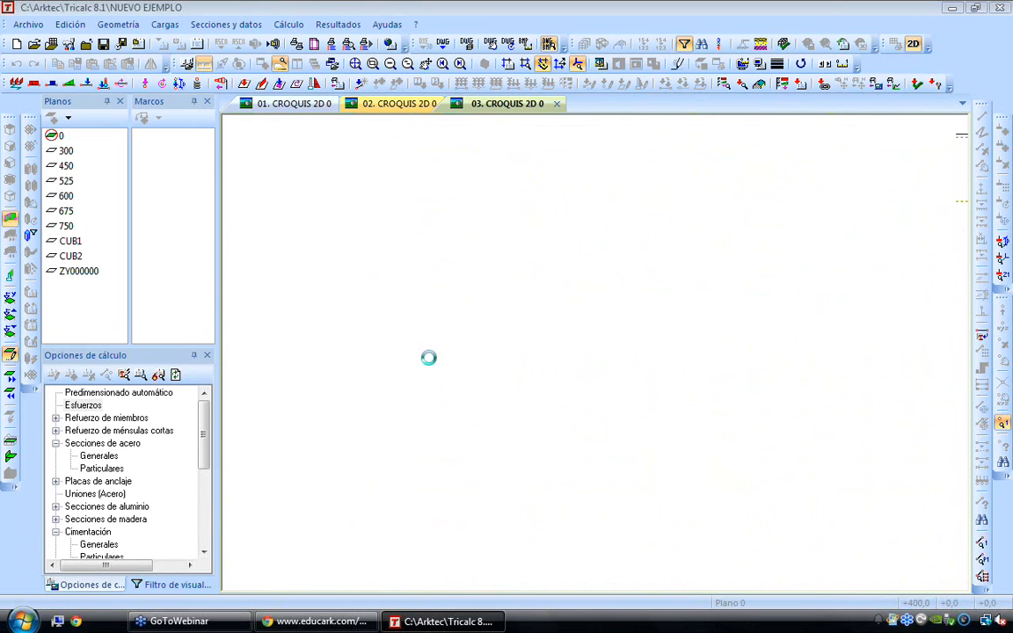
# Limit the sketch's bearing-wall drawing to the walls of the plane (Sólo paredes del plano) and inspect the redrawn slab
pyautogui.rightClick(349, 390)
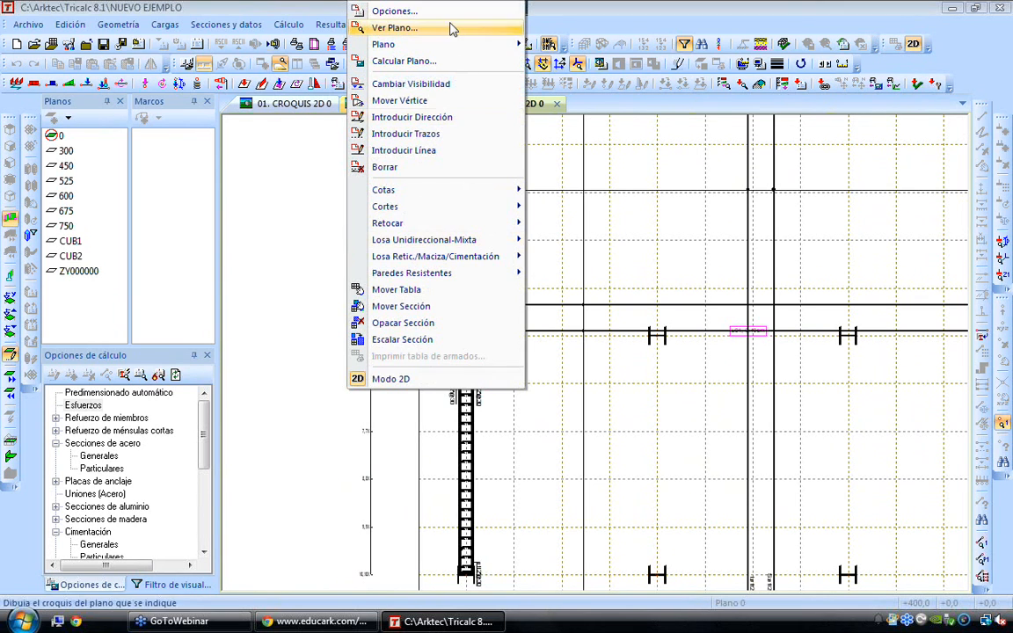
pyautogui.click(451, 10)
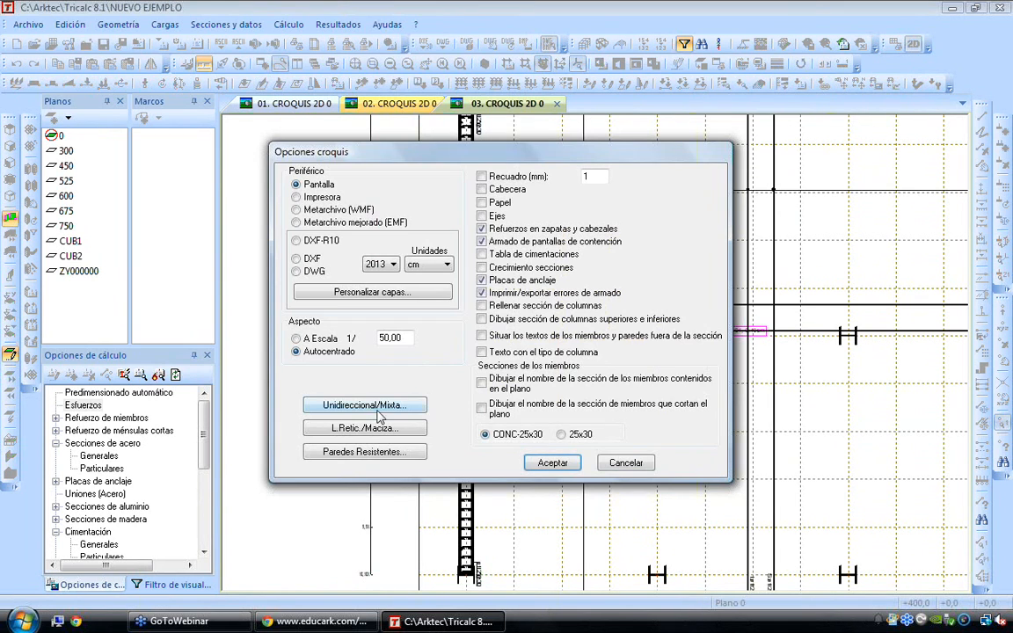
pyautogui.click(384, 454)
pyautogui.click(507, 271)
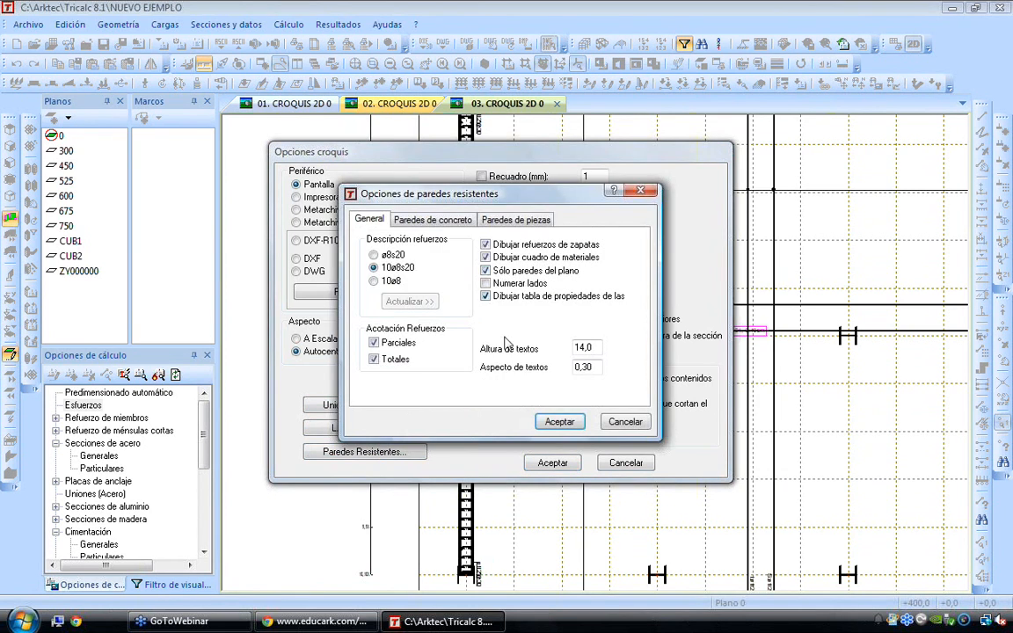
pyautogui.click(560, 423)
pyautogui.click(552, 463)
pyautogui.scroll(5, 450, 356)
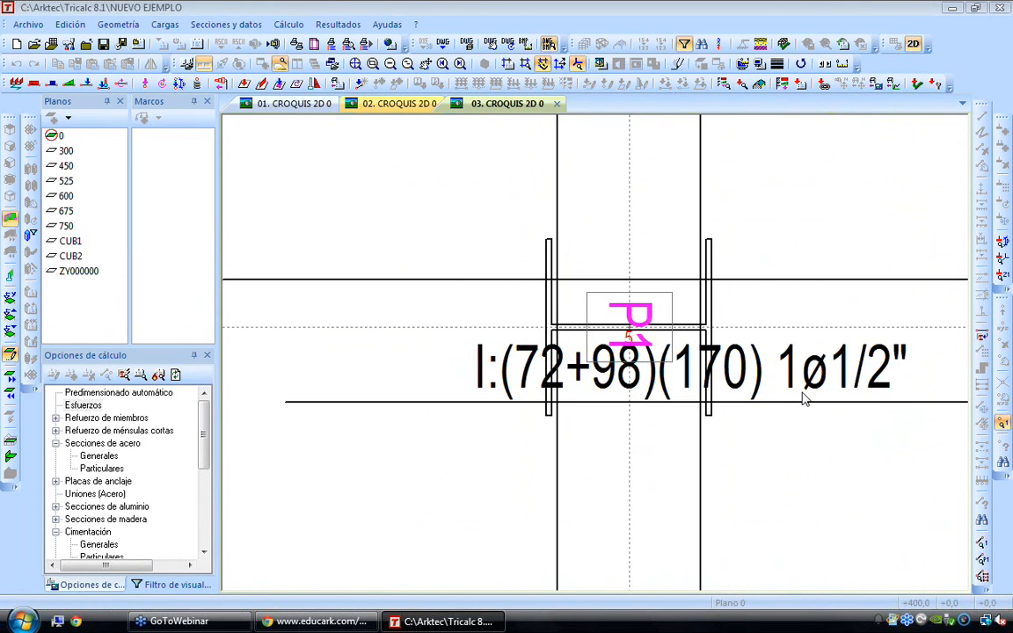
pyautogui.scroll(-3, 801, 400)
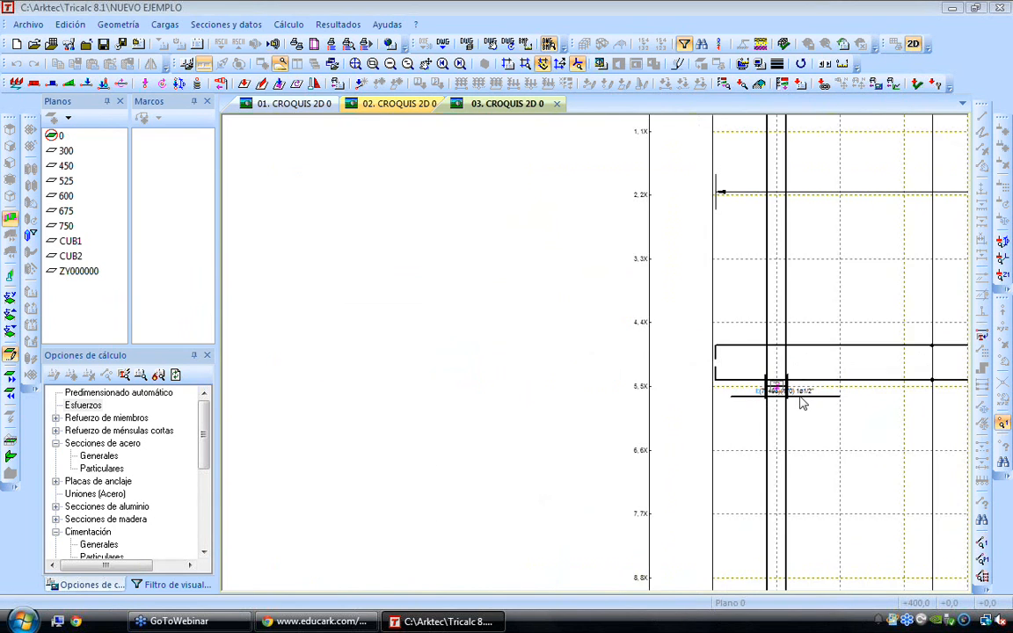
pyautogui.scroll(-5, 800, 397)
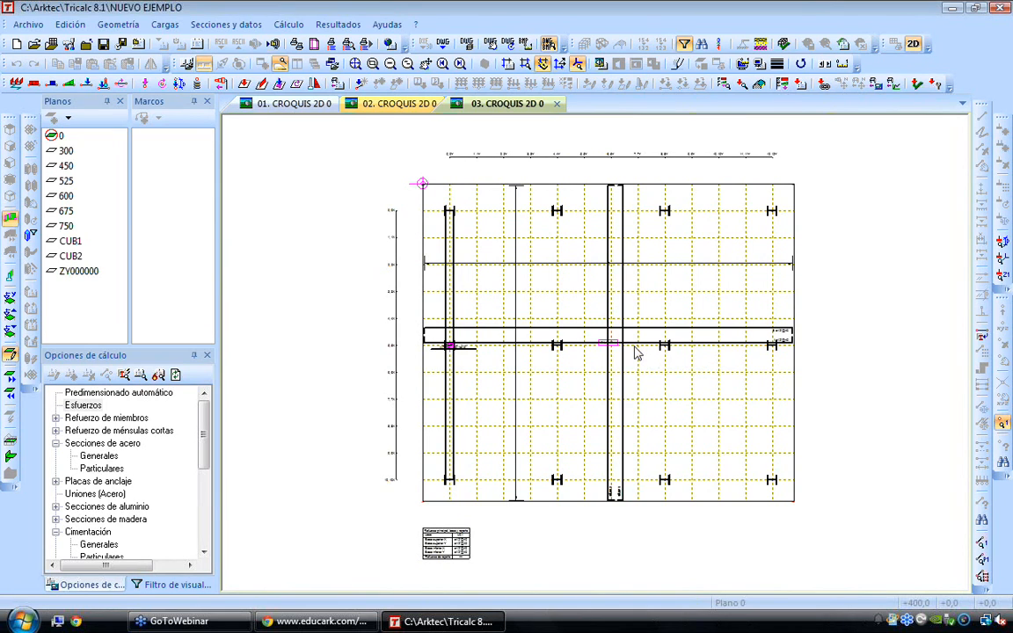
# Display the sketch of plane 300 and examine its table of one-way and composite slabs
pyautogui.click(64, 151)
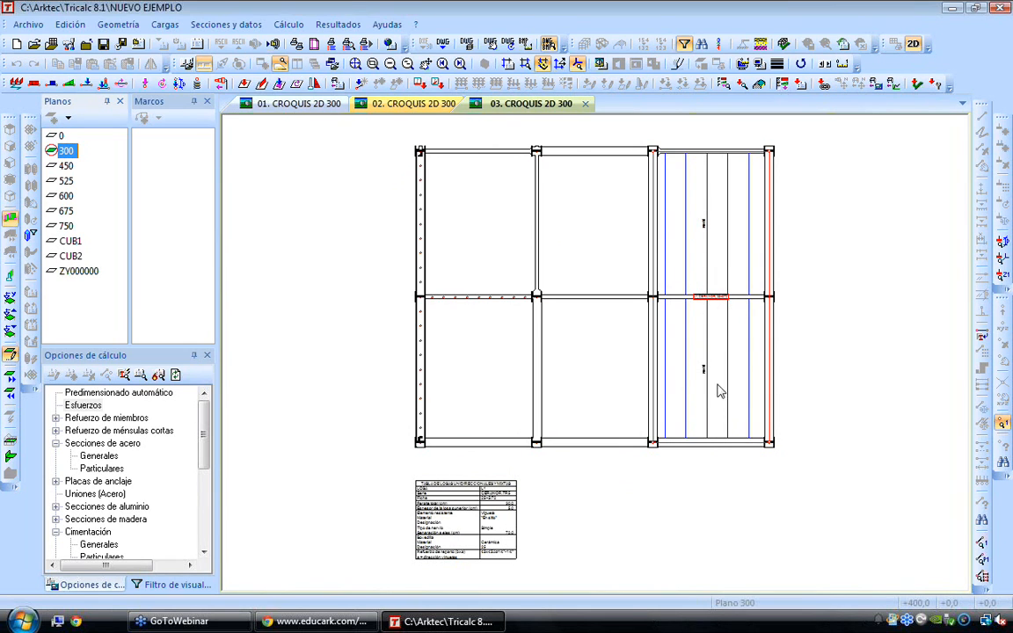
pyautogui.scroll(1, 444, 536)
pyautogui.scroll(4, 446, 534)
pyautogui.moveTo(448, 502); pyautogui.dragTo(534, 380, button='middle')
pyautogui.scroll(1, 551, 432)
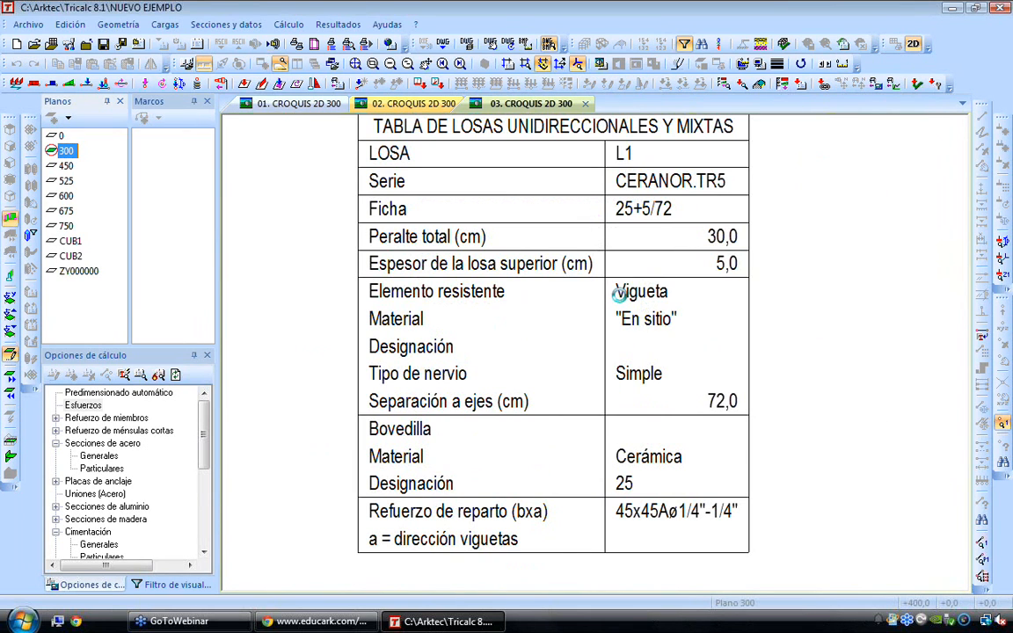
pyautogui.scroll(-3, 617, 290)
pyautogui.scroll(-2, 614, 286)
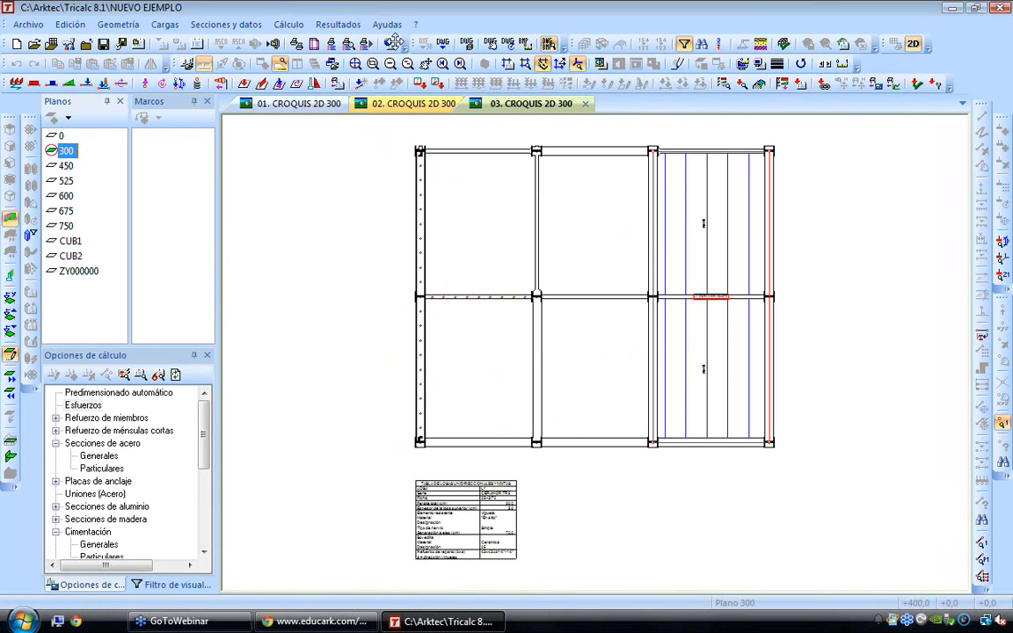
# Calculate all the one-way and composite slabs (Losa Unidireccional-Mixta)
pyautogui.click(289, 25)
pyautogui.moveTo(338, 195)
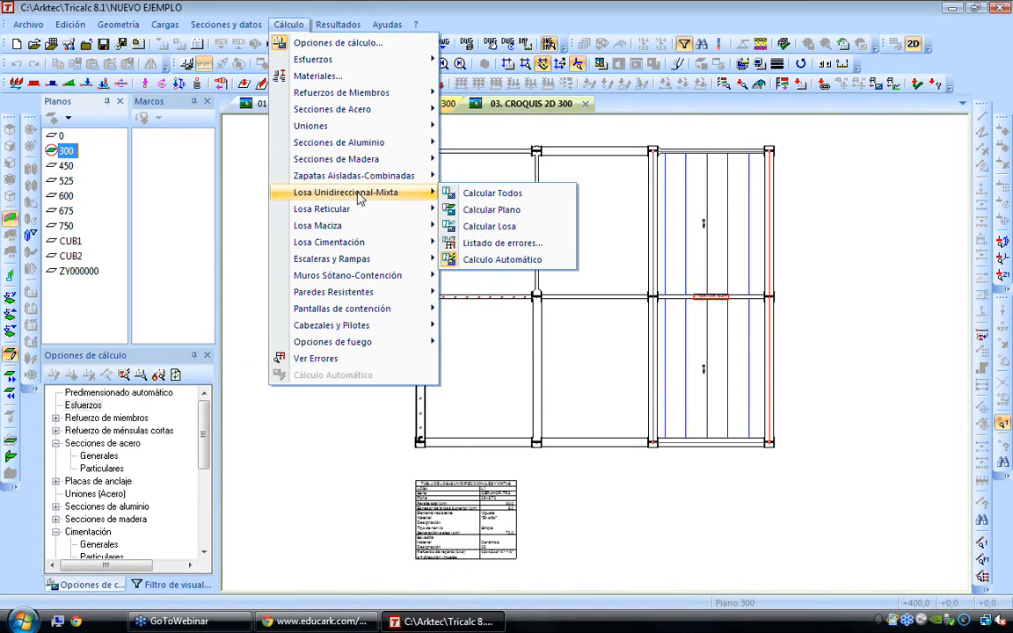
pyautogui.click(466, 194)
pyautogui.click(561, 344)
pyautogui.scroll(-1, 582, 304)
pyautogui.scroll(1, 625, 269)
# Set the sketch's one-way and composite slab options to draw reinforcement (Dibujar refuerzos) and complete ultimate forces (Esfuerzos últimos: Completo)
pyautogui.rightClick(564, 231)
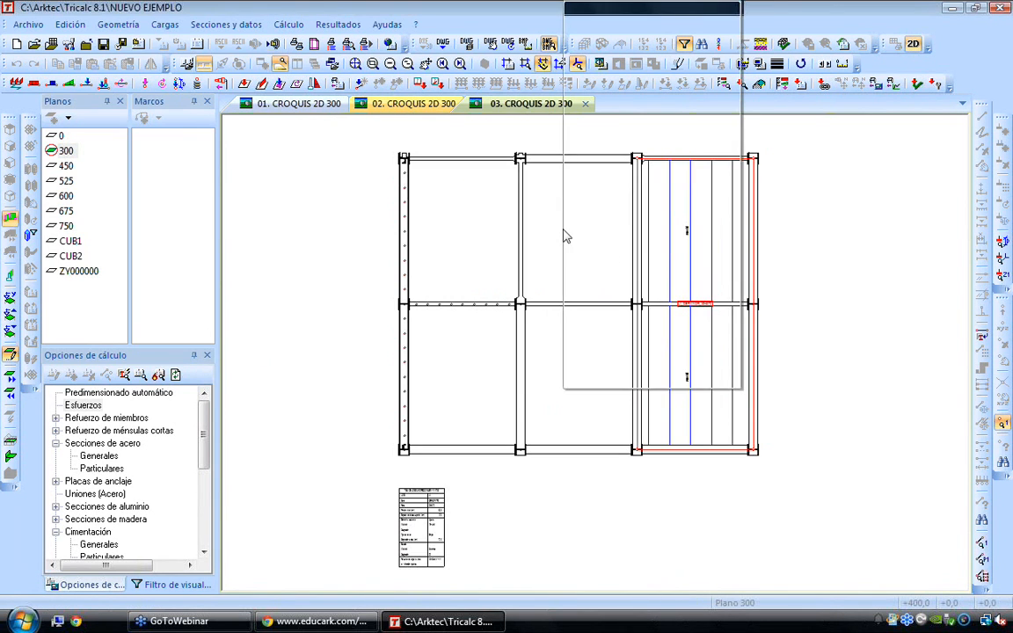
pyautogui.click(625, 11)
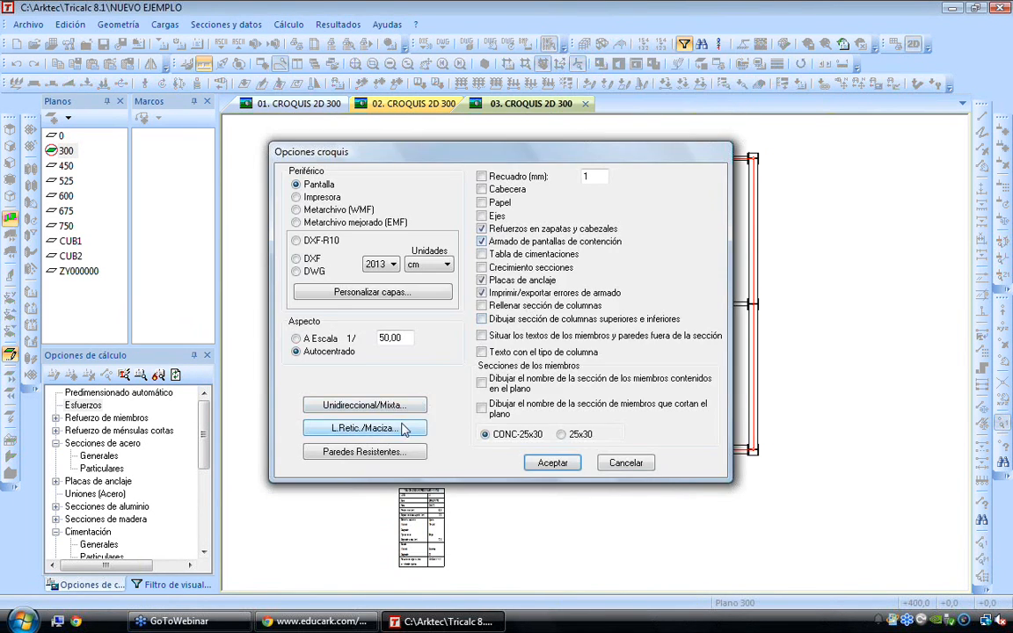
pyautogui.click(365, 404)
pyautogui.click(514, 266)
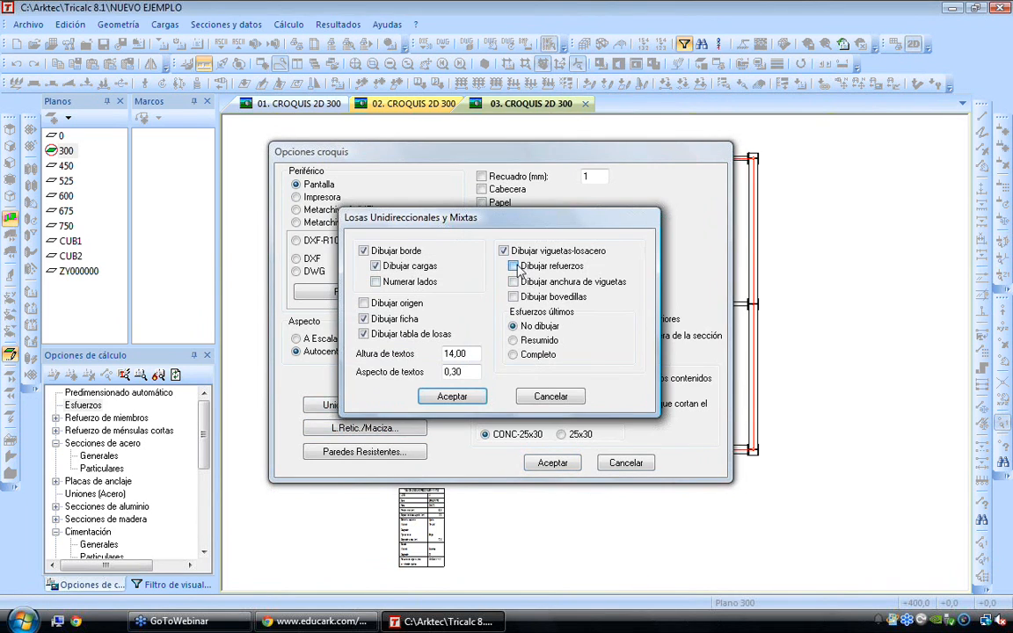
pyautogui.click(513, 281)
pyautogui.click(512, 354)
pyautogui.click(452, 397)
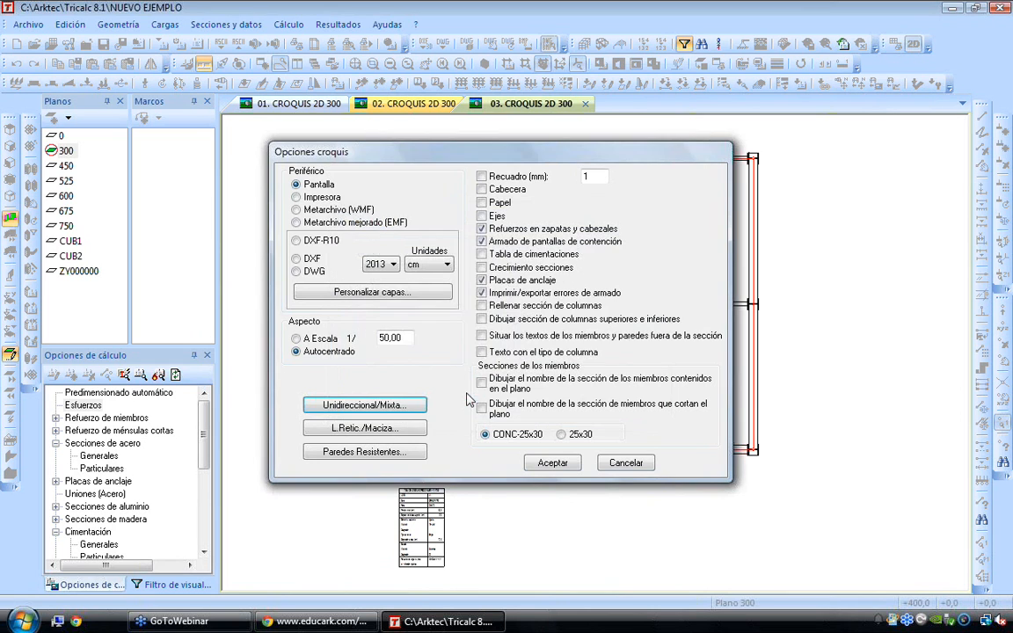
pyautogui.click(552, 463)
# Examine the joist reinforcement labels, bending moments and shear values of the one-way slab in the sketch of plane 300
pyautogui.scroll(2, 736, 369)
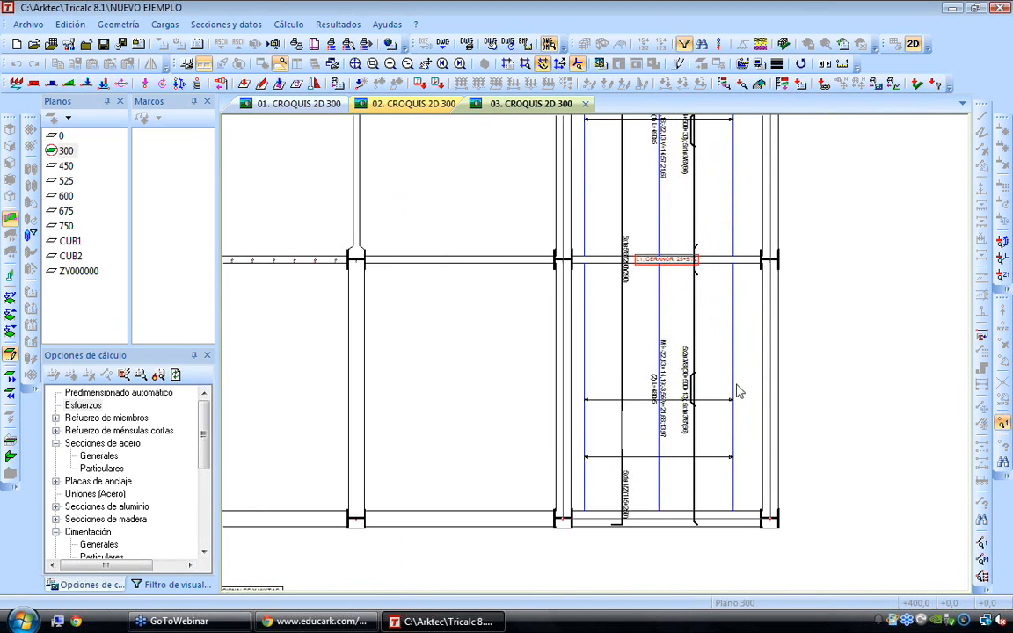
pyautogui.scroll(1, 714, 434)
pyautogui.scroll(3, 714, 434)
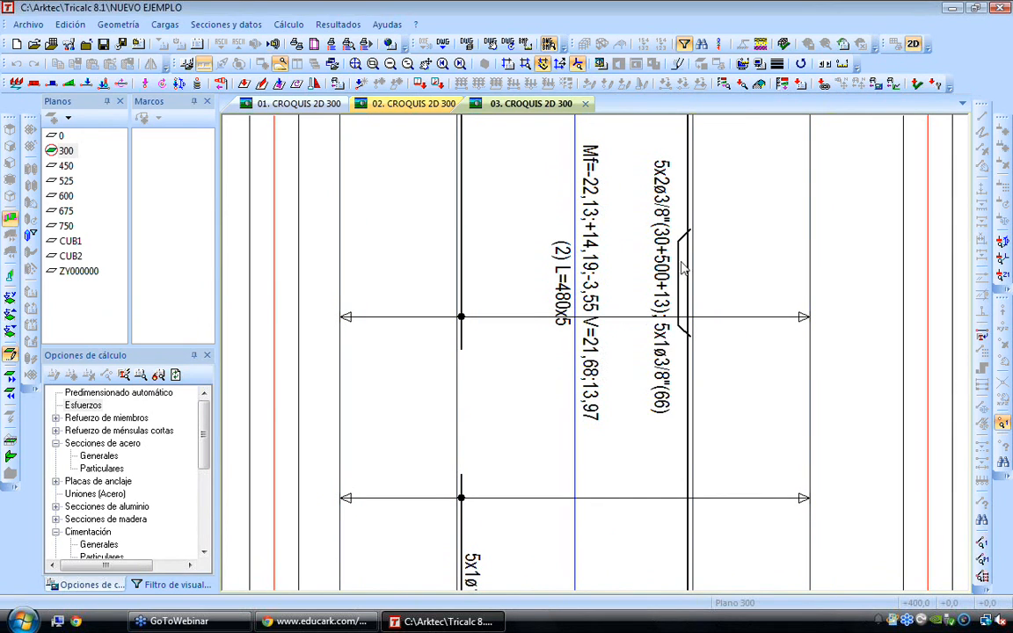
pyautogui.scroll(1, 716, 188)
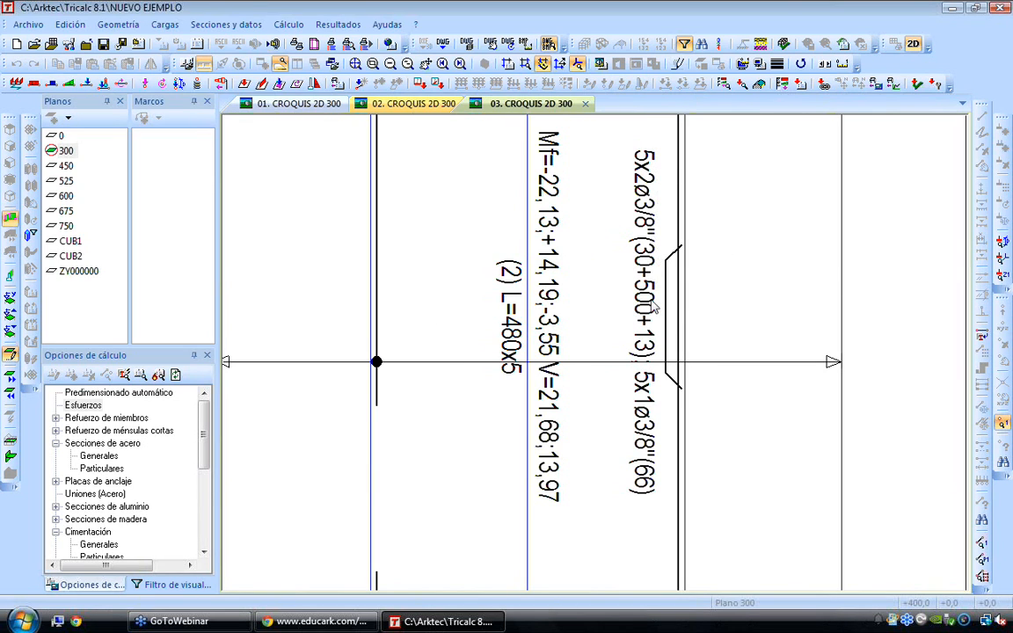
pyautogui.scroll(-1, 654, 363)
pyautogui.scroll(-2, 655, 363)
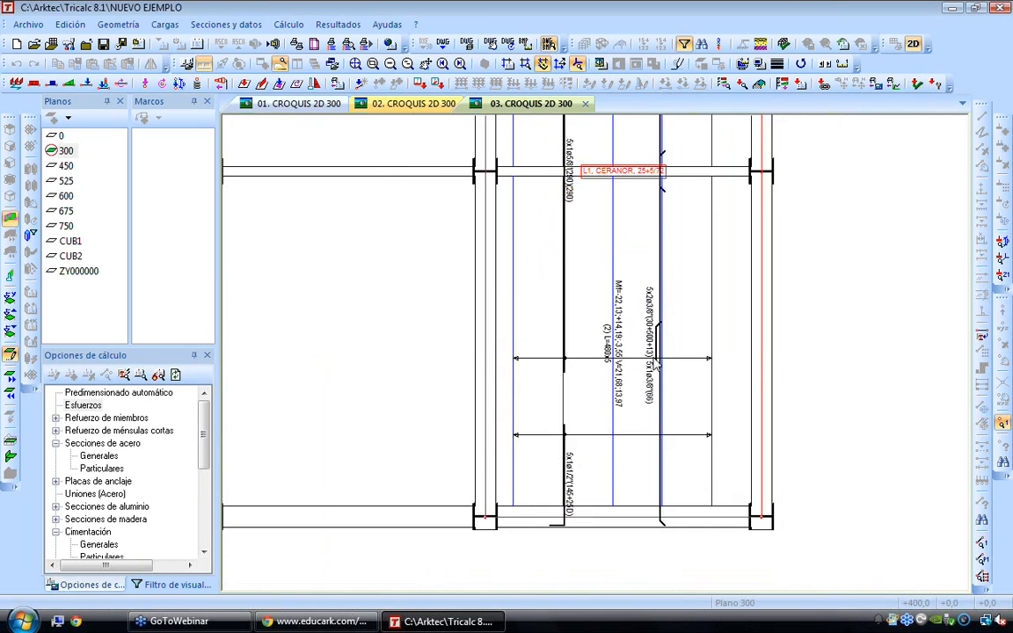
pyautogui.scroll(4, 550, 521)
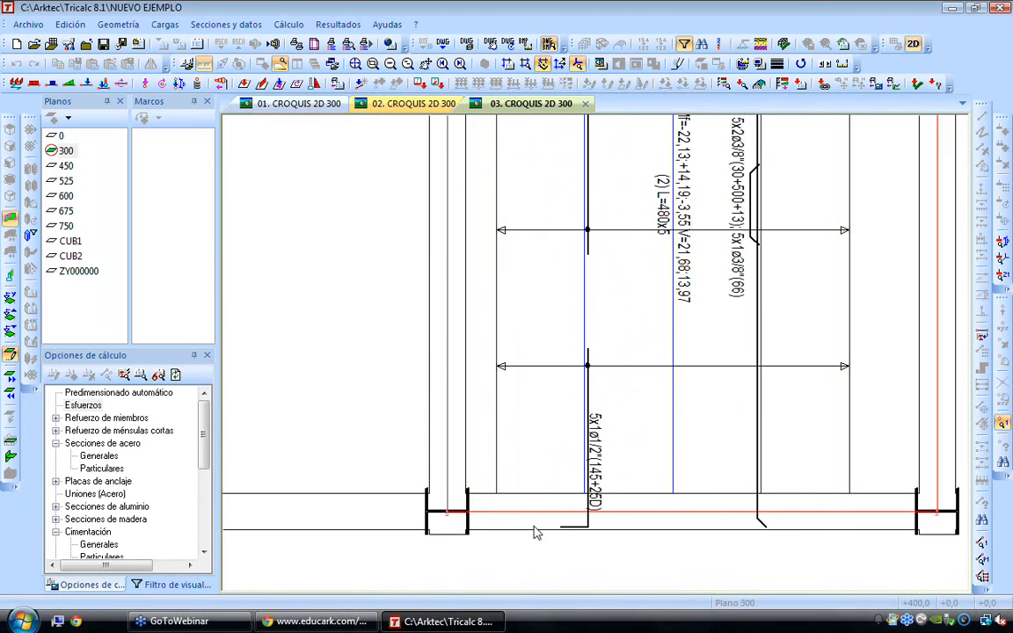
pyautogui.scroll(-1, 687, 273)
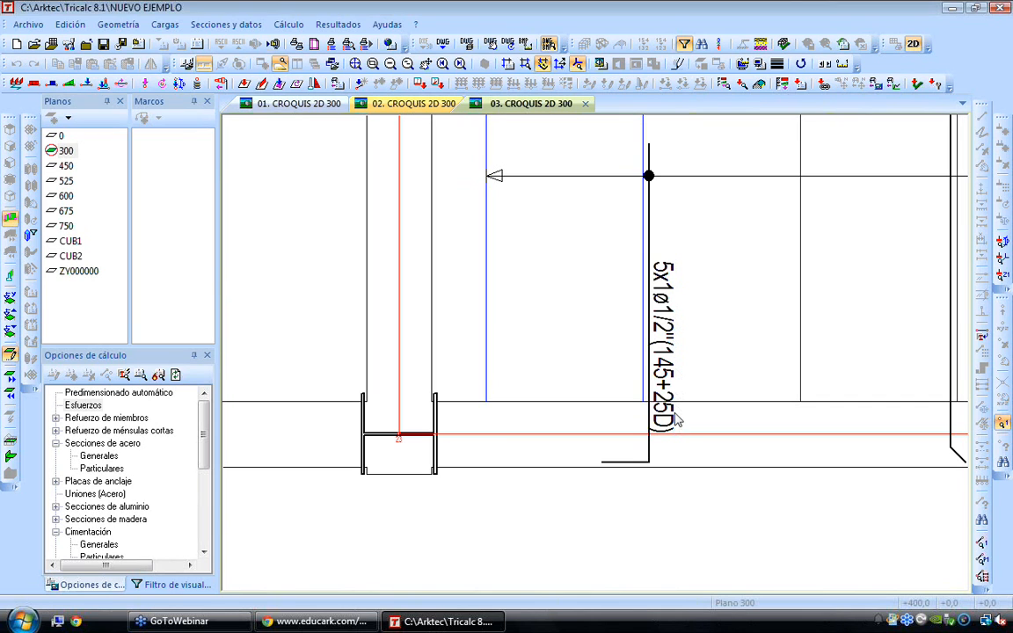
pyautogui.scroll(-1, 678, 418)
pyautogui.scroll(-3, 707, 395)
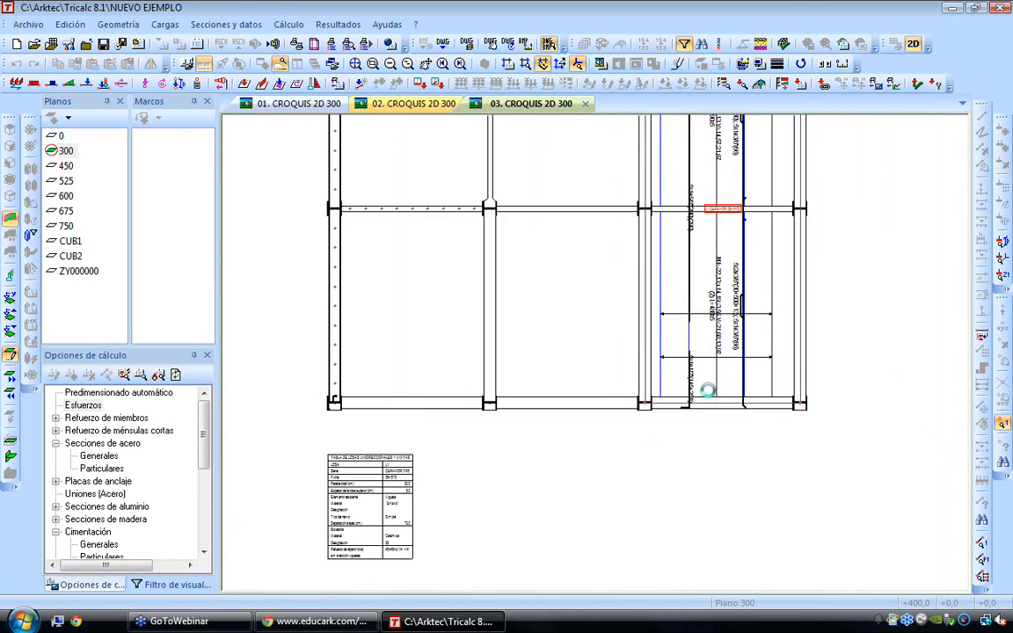
# Leave the 2D sketch mode and render the whole structure in 3D, removing the reinforcement drawing option (Dibujar armado)
pyautogui.rightClick(345, 221)
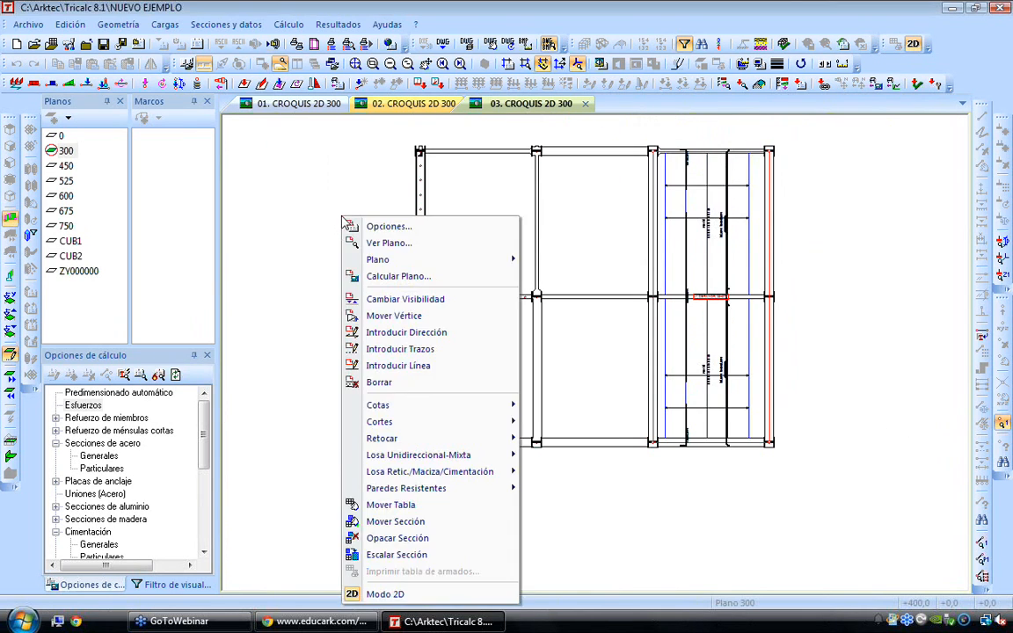
pyautogui.click(386, 593)
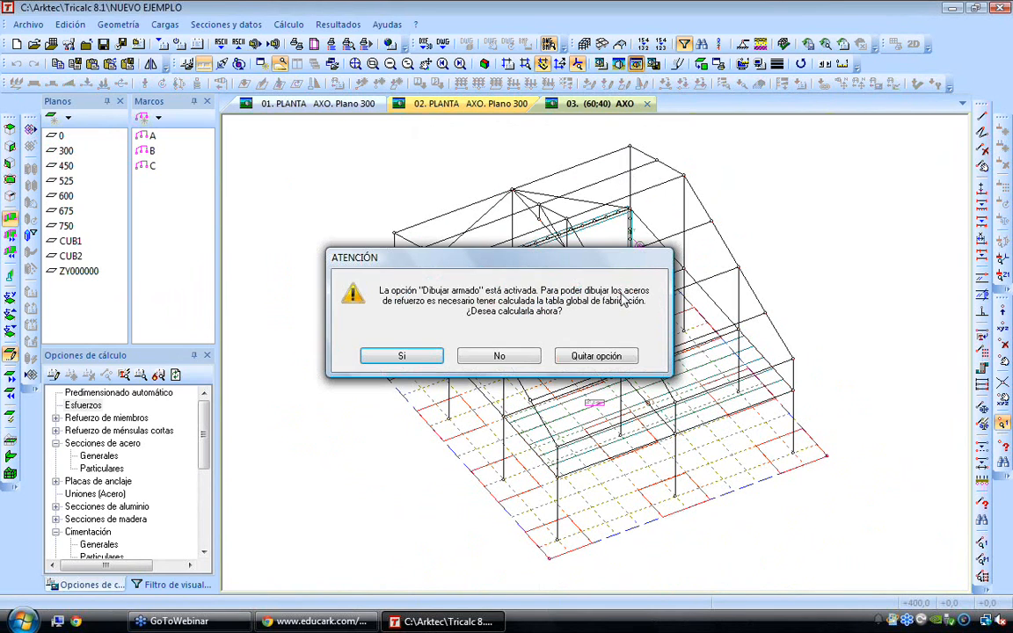
pyautogui.click(597, 357)
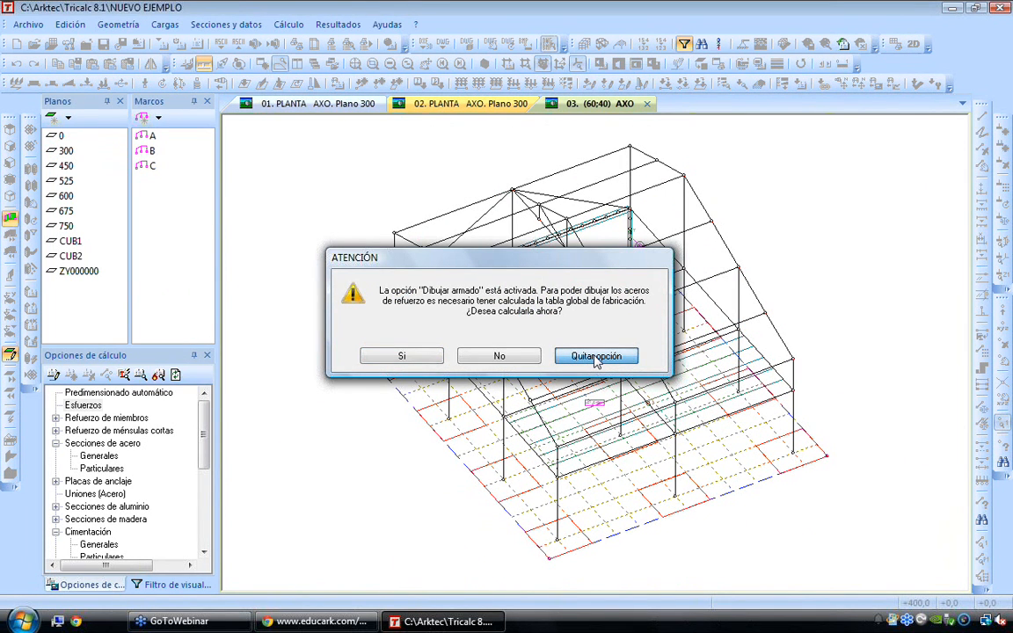
pyautogui.click(596, 356)
pyautogui.moveTo(594, 355); pyautogui.dragTo(700, 350, button='middle')
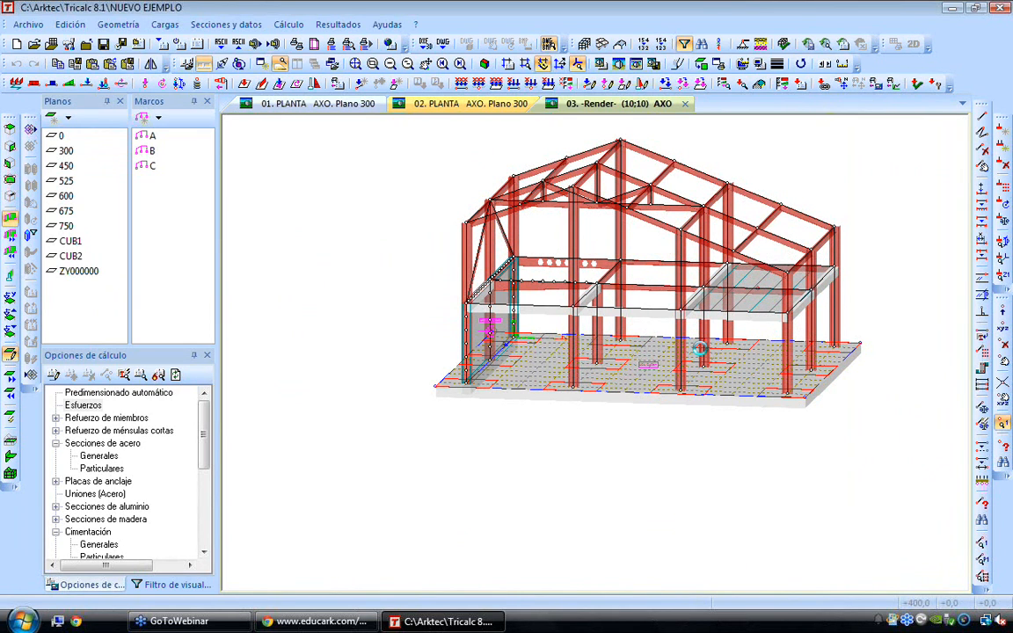
pyautogui.scroll(2, 701, 351)
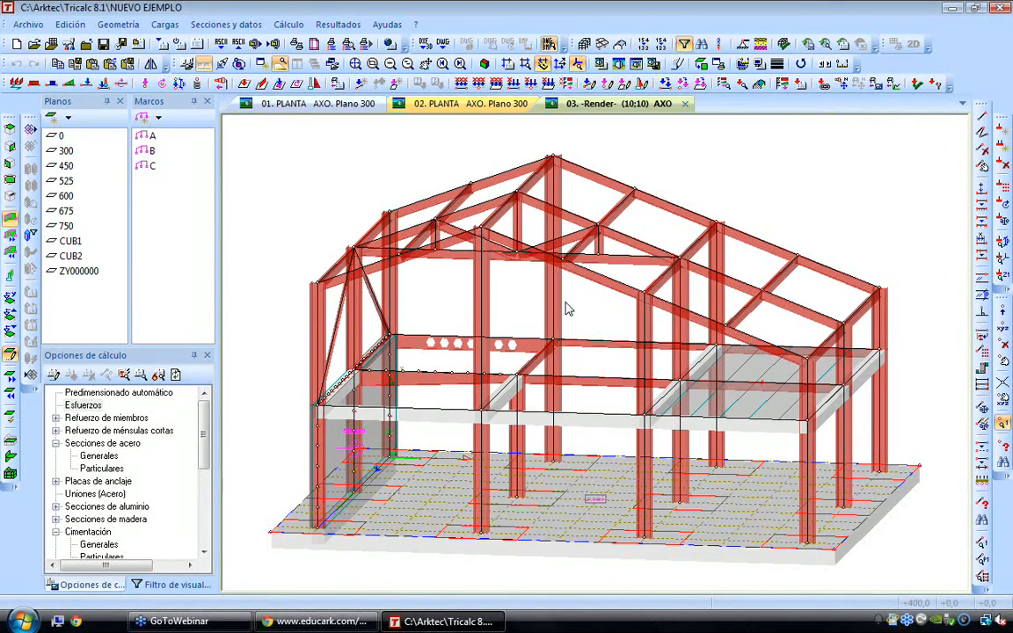
# Open the member profile database (Perfiles) at the concrete CONC series and select its 40x100 profile
pyautogui.click(210, 27)
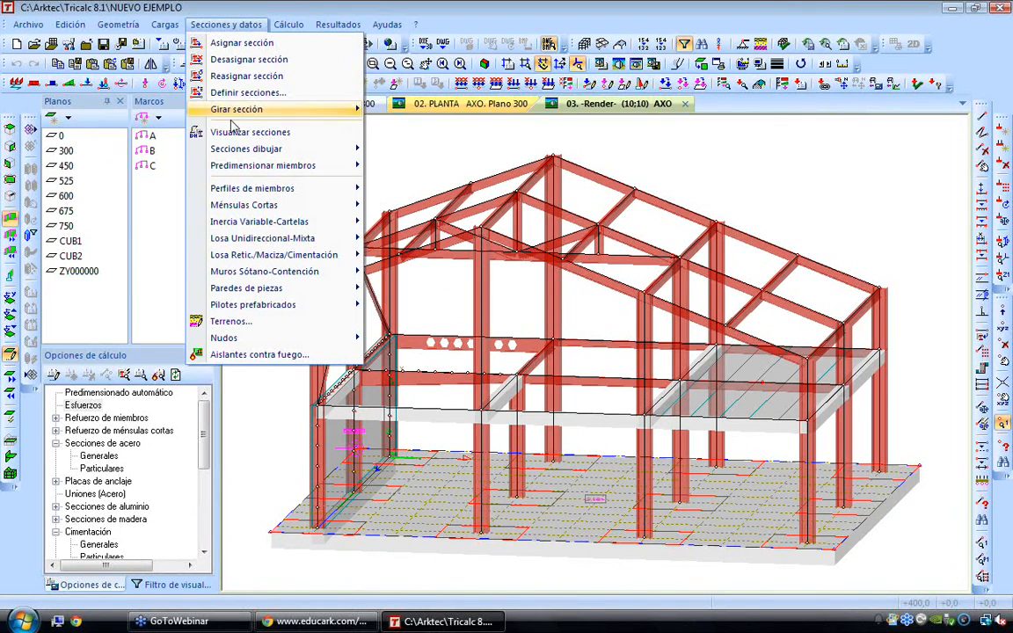
pyautogui.moveTo(264, 190)
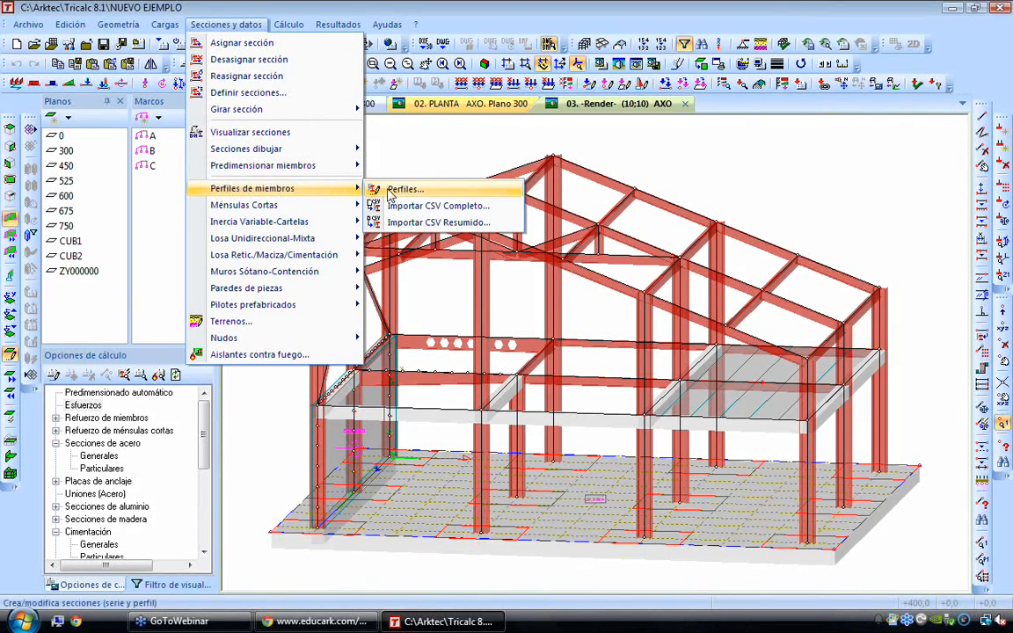
pyautogui.click(434, 193)
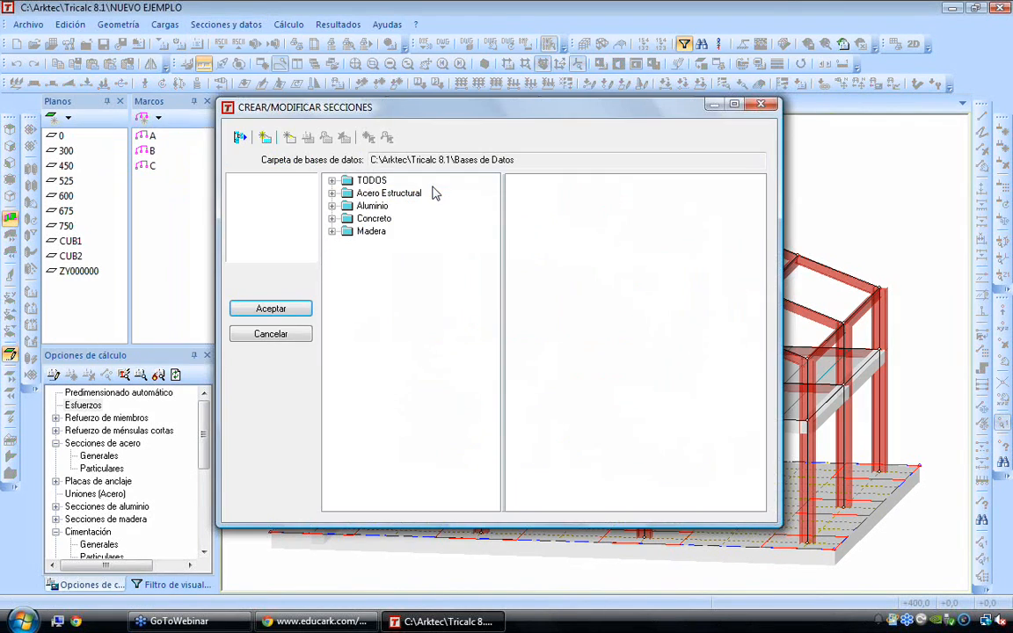
pyautogui.click(332, 219)
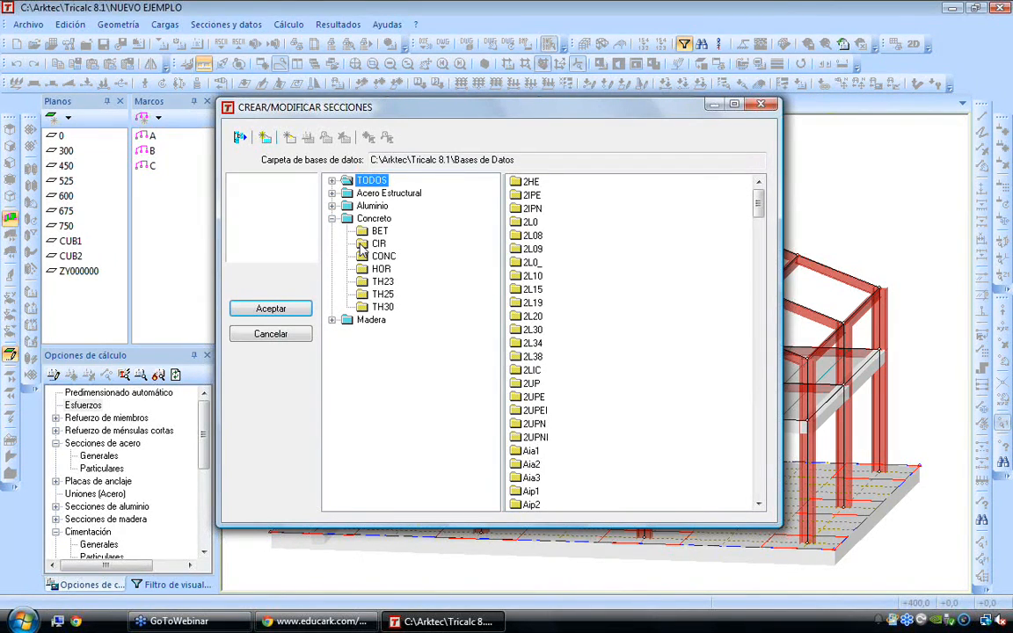
pyautogui.click(380, 268)
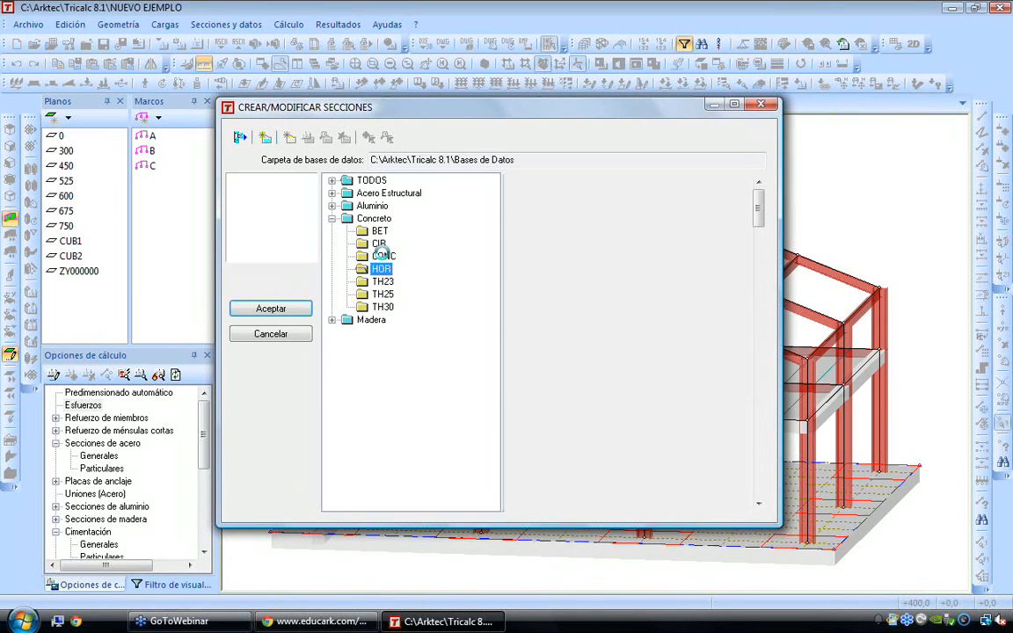
pyautogui.click(383, 255)
pyautogui.moveTo(760, 203); pyautogui.dragTo(760, 293)
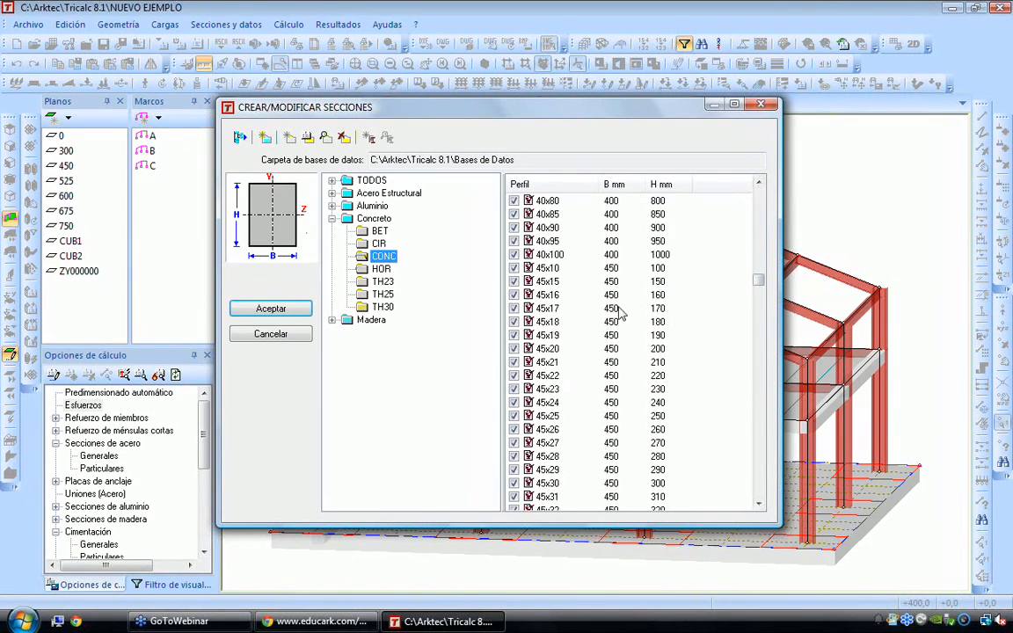
pyautogui.click(548, 321)
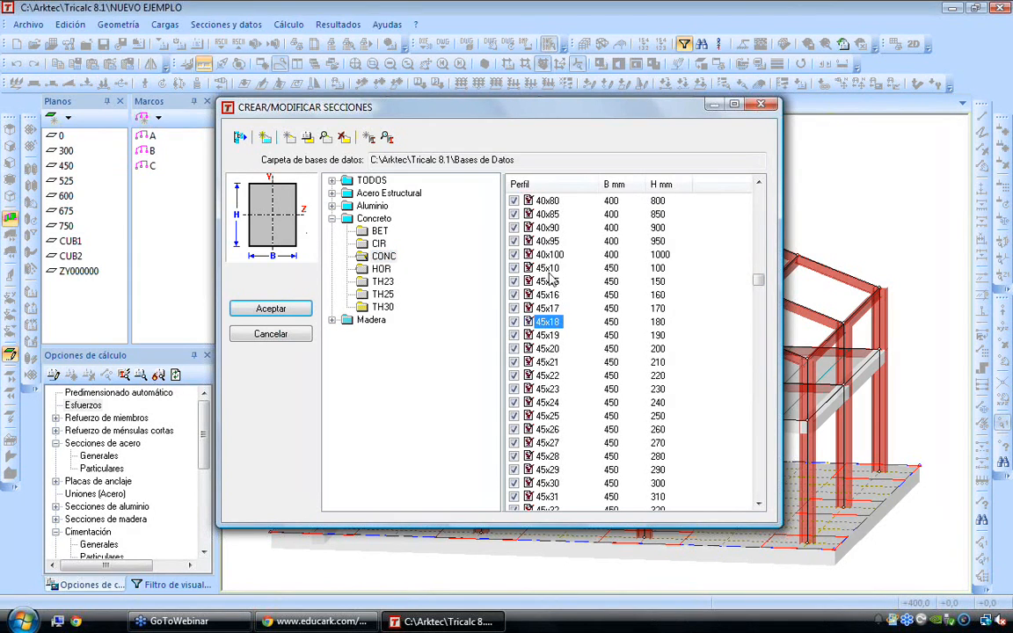
pyautogui.click(536, 269)
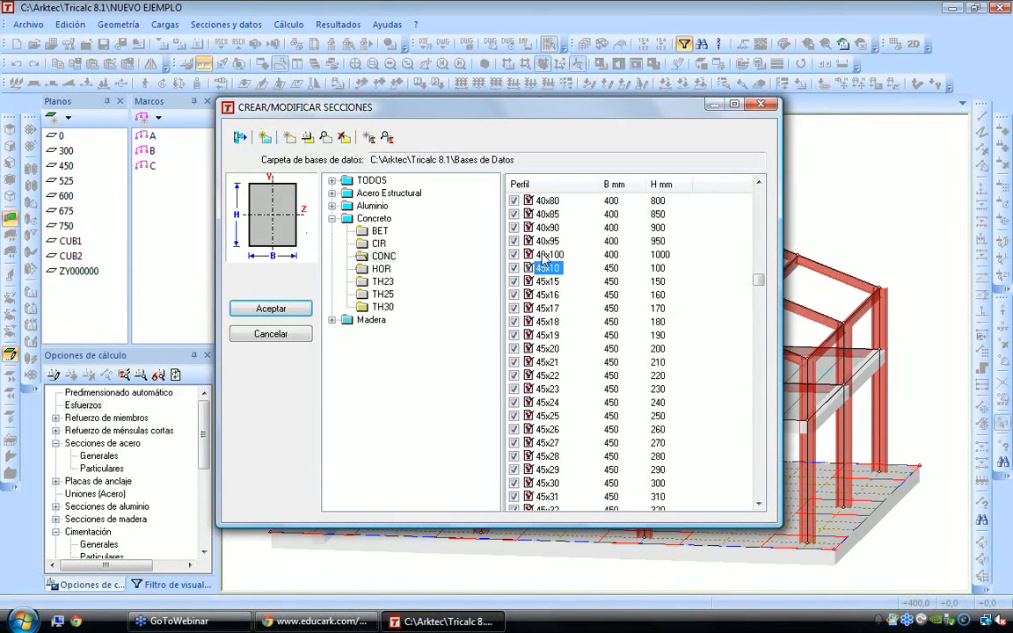
pyautogui.click(547, 255)
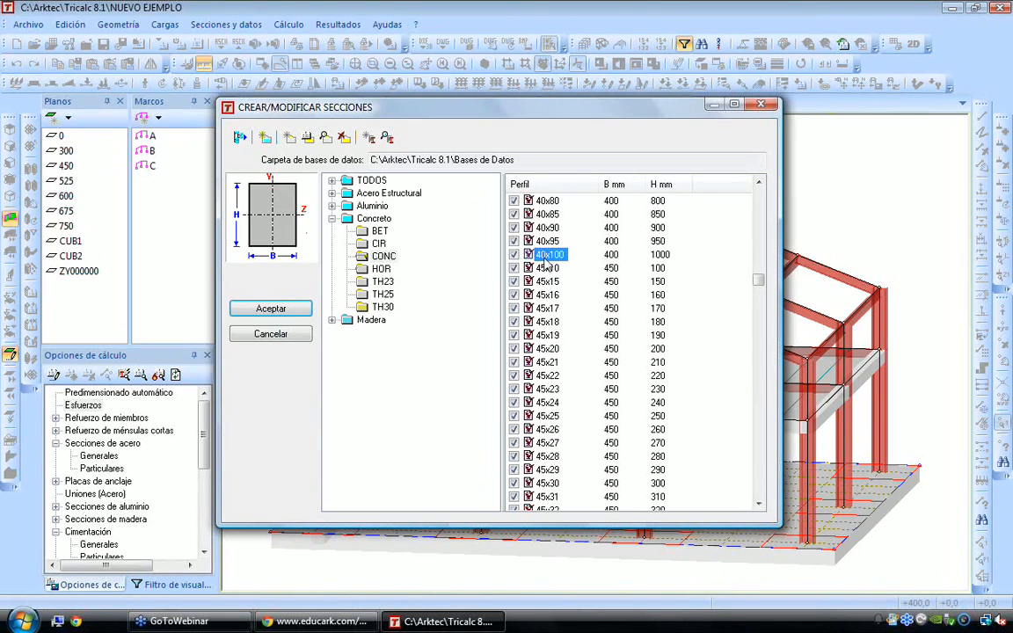
# Create a new CONC profile named 40x110 with height H 1100 mm and width B 400 mm
pyautogui.click(368, 139)
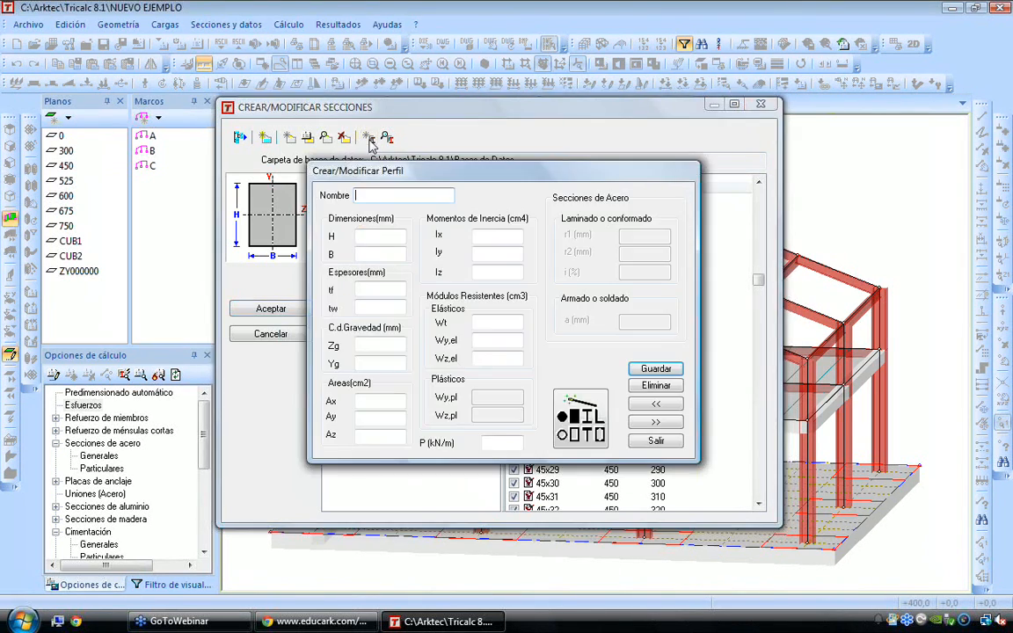
pyautogui.write('40x110')
pyautogui.press('Tab')
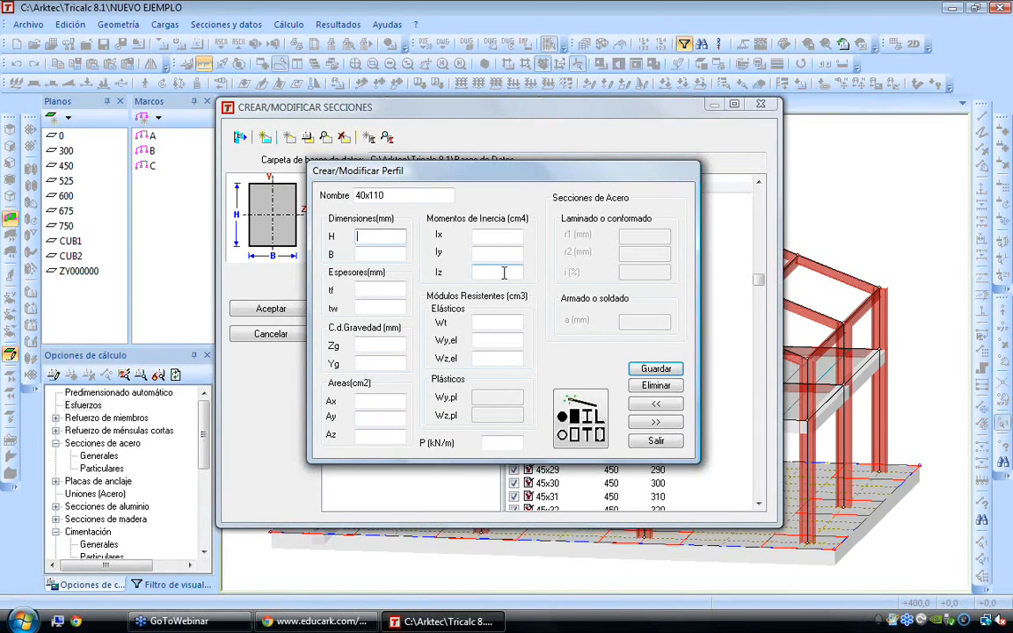
pyautogui.write('1100')
pyautogui.press('Tab')
pyautogui.write('400')
pyautogui.press('Tab')
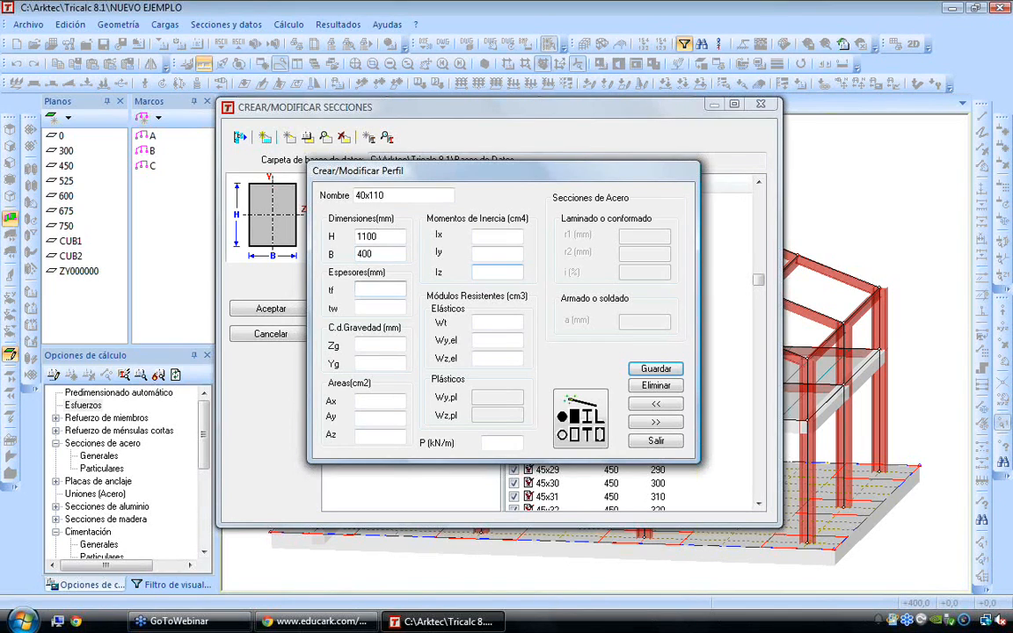
# Set the profile's thicknesses to tf 1100 mm and tw 400 mm, calculate its section properties automatically and save it
pyautogui.write('1100')
pyautogui.press('Tab')
pyautogui.write('400')
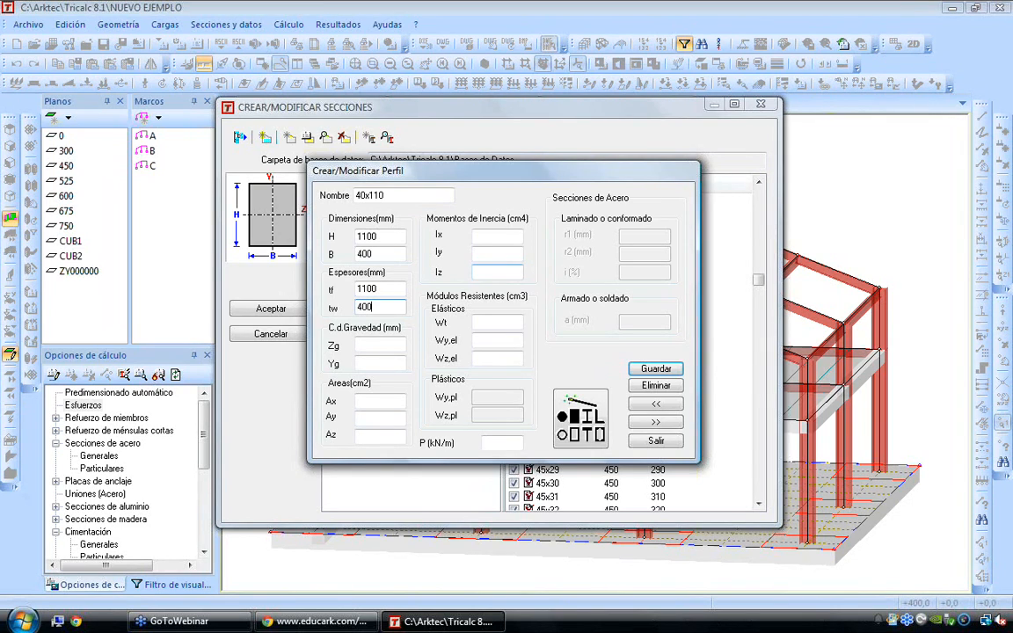
pyautogui.click(601, 402)
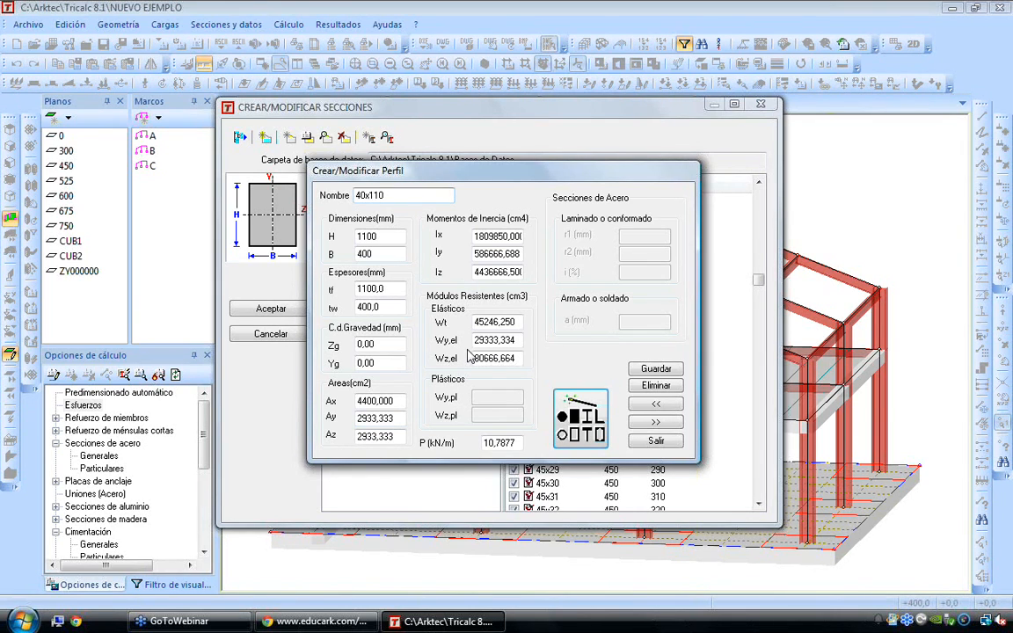
pyautogui.click(641, 371)
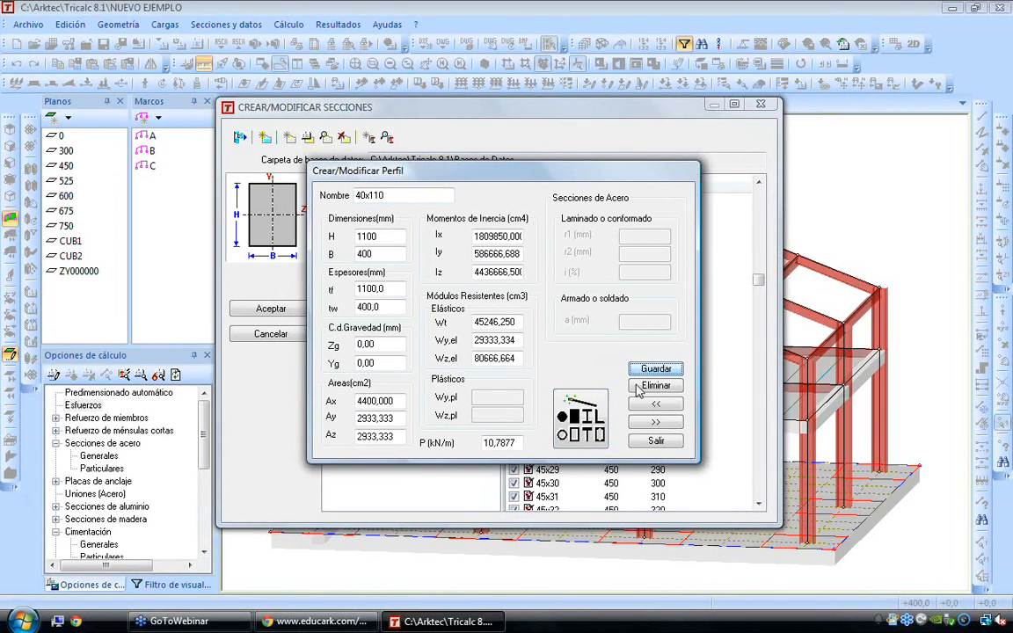
pyautogui.click(640, 442)
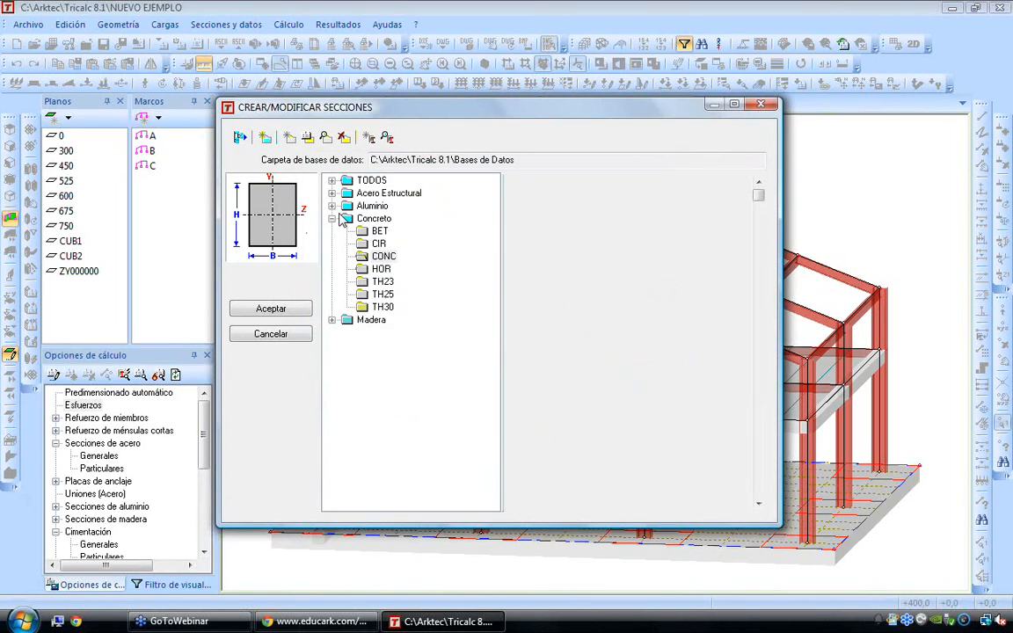
# Open the data of the 8x6x1 angle in the L_ series of the AISC-US simple rolled steel sections
pyautogui.click(332, 192)
pyautogui.click(348, 281)
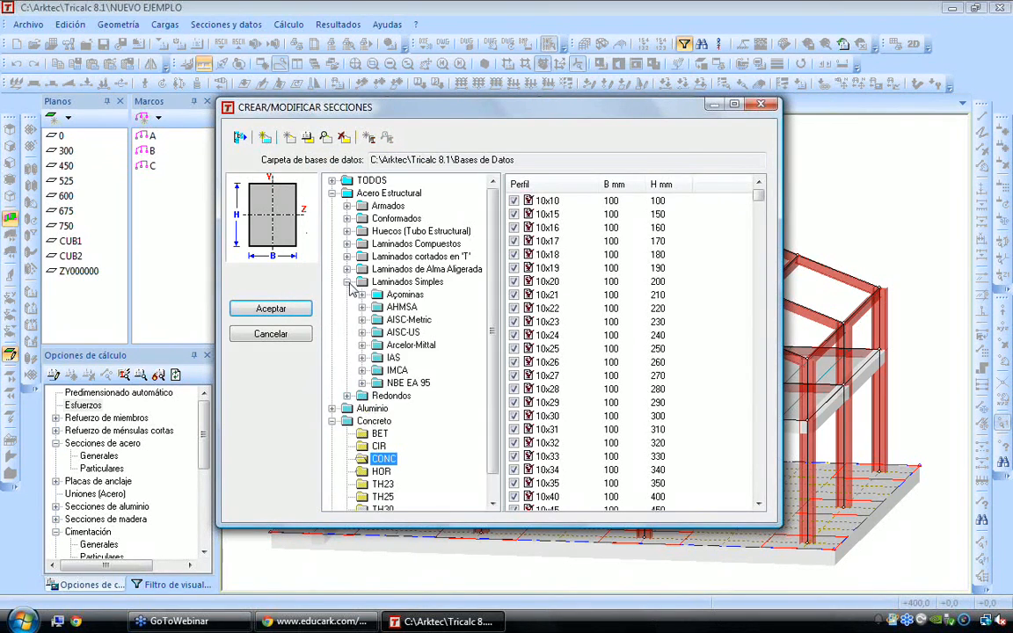
pyautogui.click(361, 332)
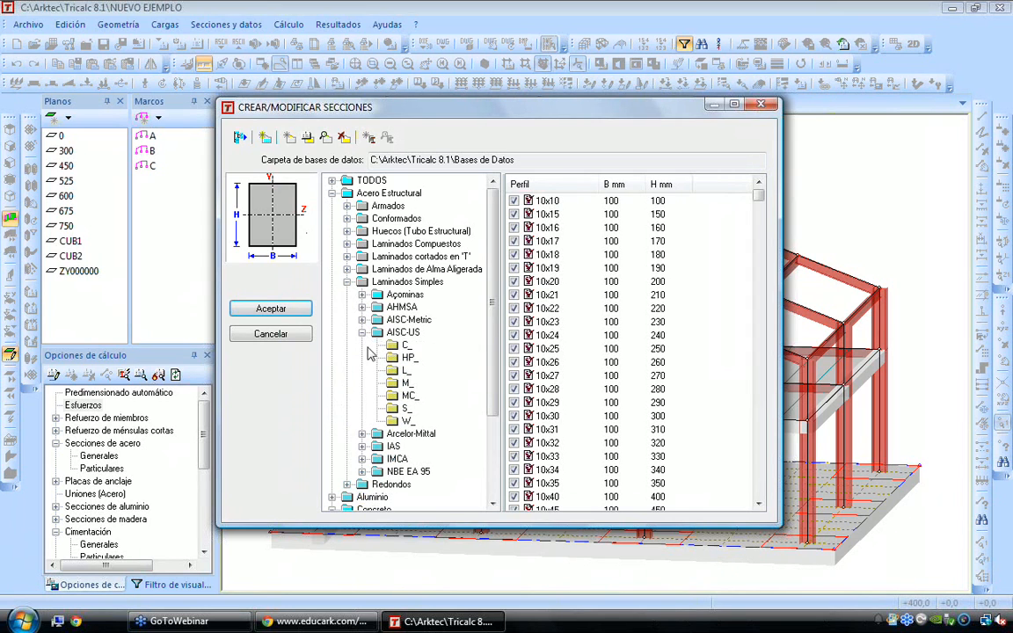
pyautogui.doubleClick(533, 292)
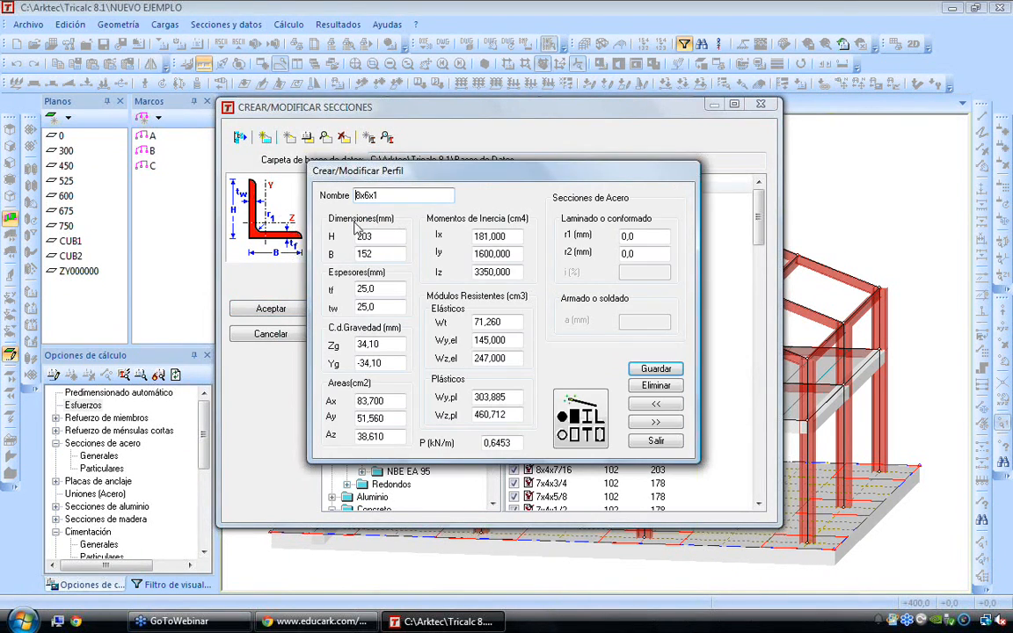
# Review the 8x6x1 angle's dimensions H and B, thickness tf and radius r1, and close the profile database
pyautogui.moveTo(381, 237); pyautogui.dragTo(317, 243)
pyautogui.moveTo(379, 254); pyautogui.dragTo(349, 254)
pyautogui.press('Tab')
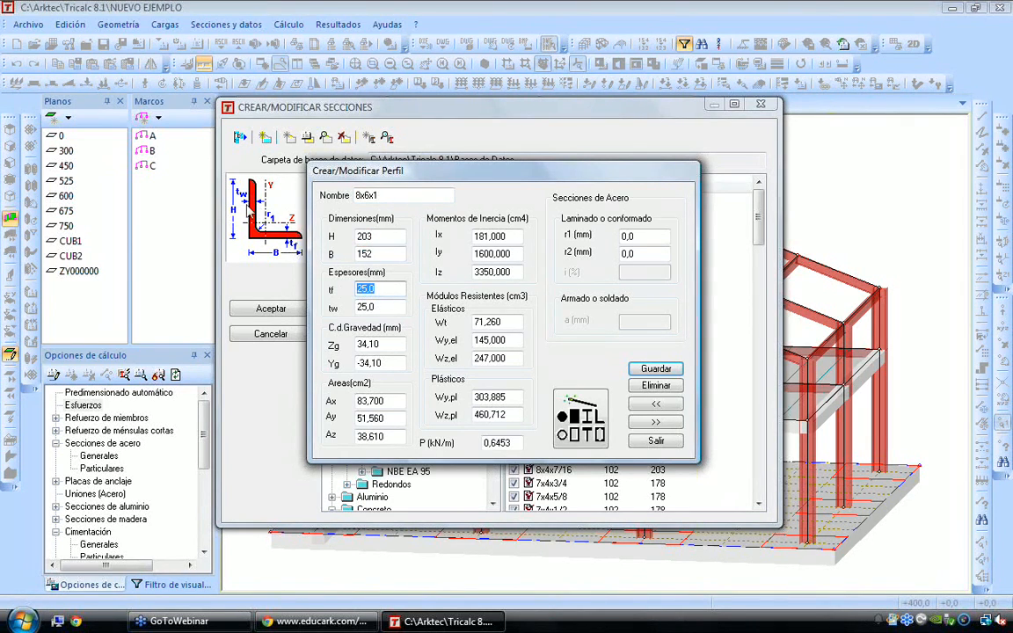
pyautogui.click(637, 238)
pyautogui.moveTo(637, 238); pyautogui.dragTo(606, 232)
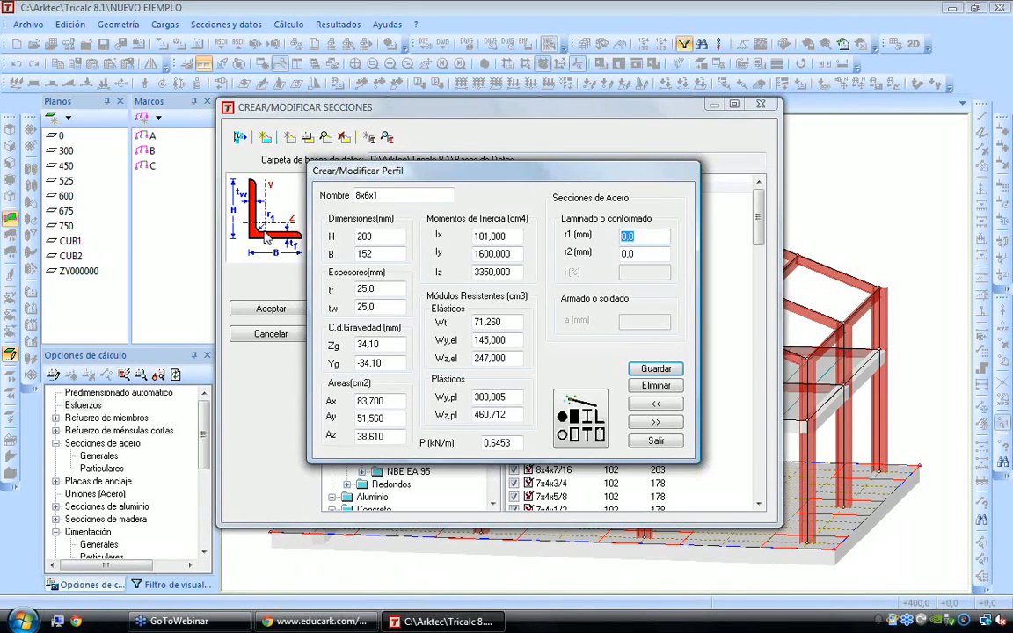
pyautogui.moveTo(329, 170); pyautogui.dragTo(352, 174)
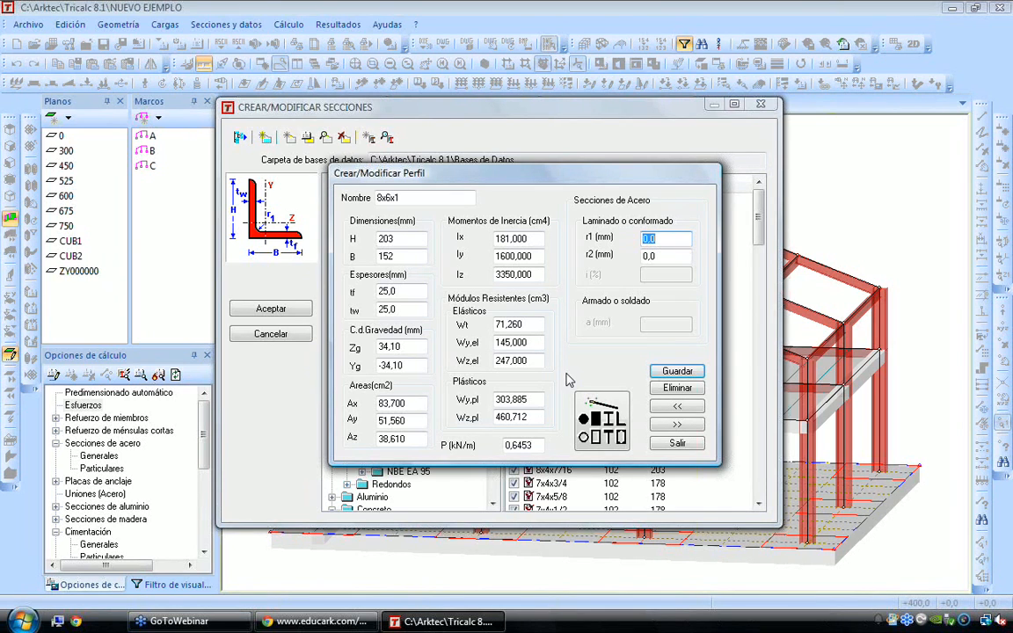
pyautogui.click(677, 443)
pyautogui.click(761, 105)
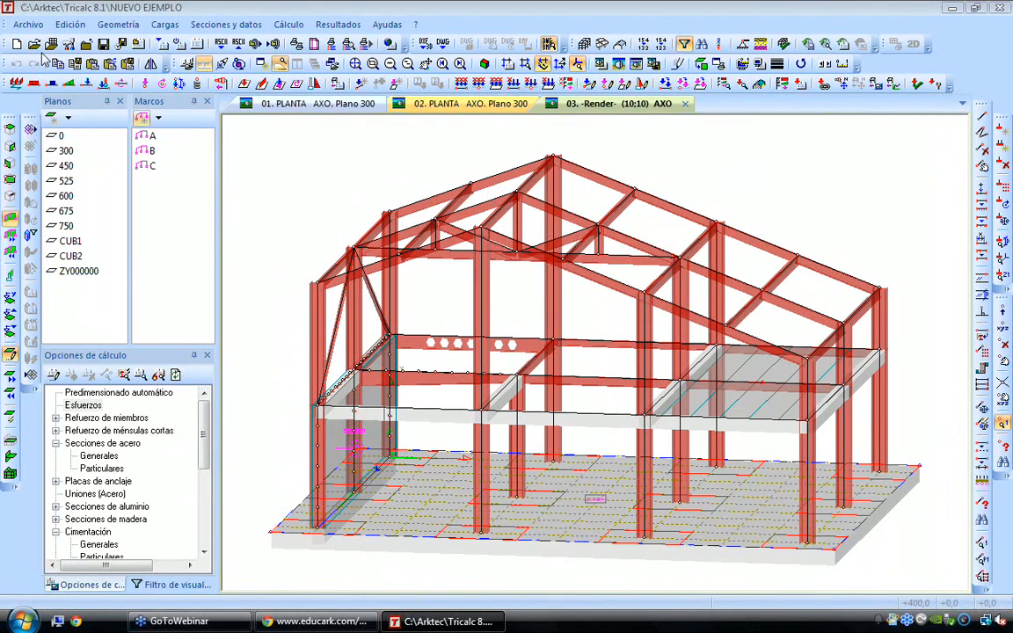
# In the preferences' code settings, choose country-specific parameters for USA Internacional and open the national parameter library
pyautogui.click(27, 26)
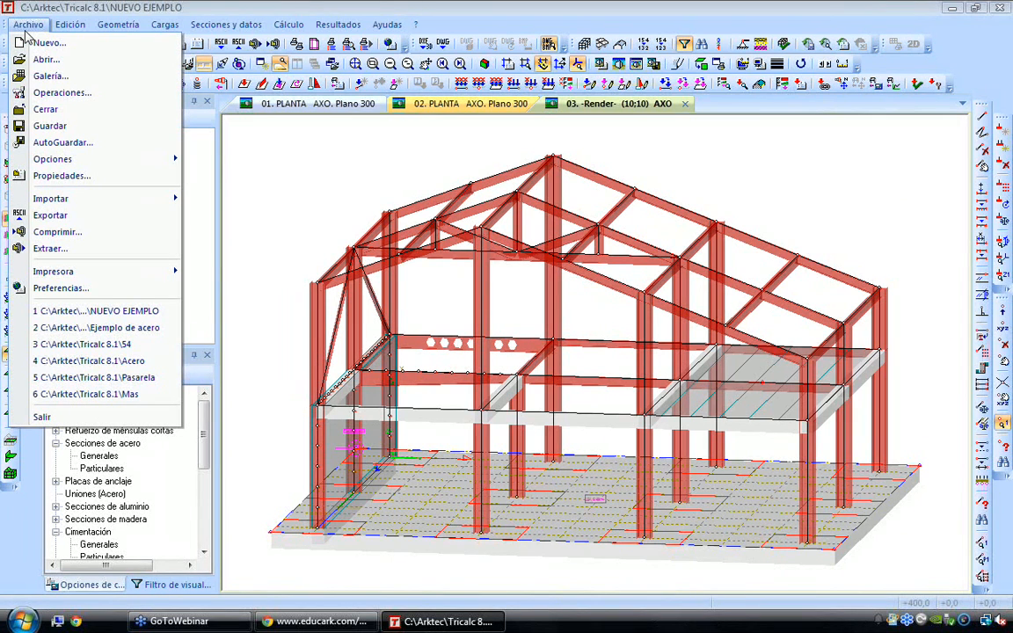
pyautogui.click(60, 289)
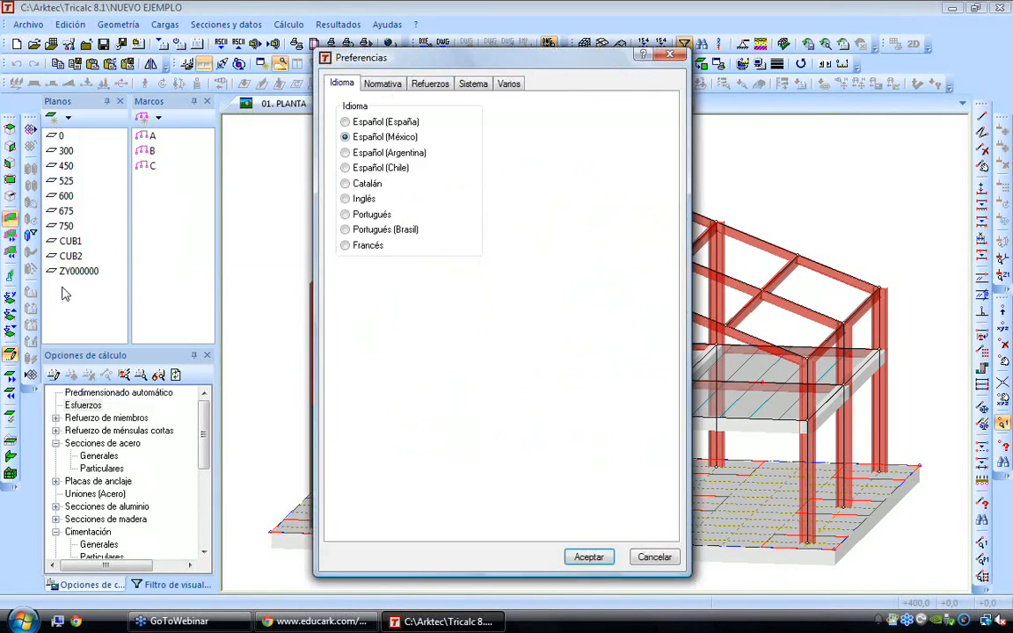
pyautogui.click(382, 83)
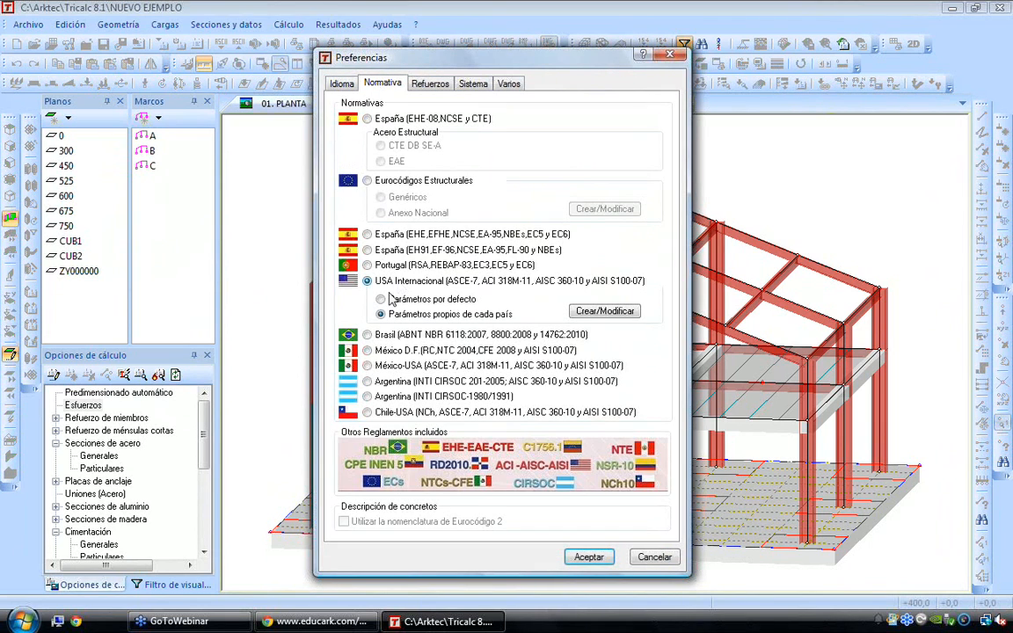
pyautogui.click(382, 299)
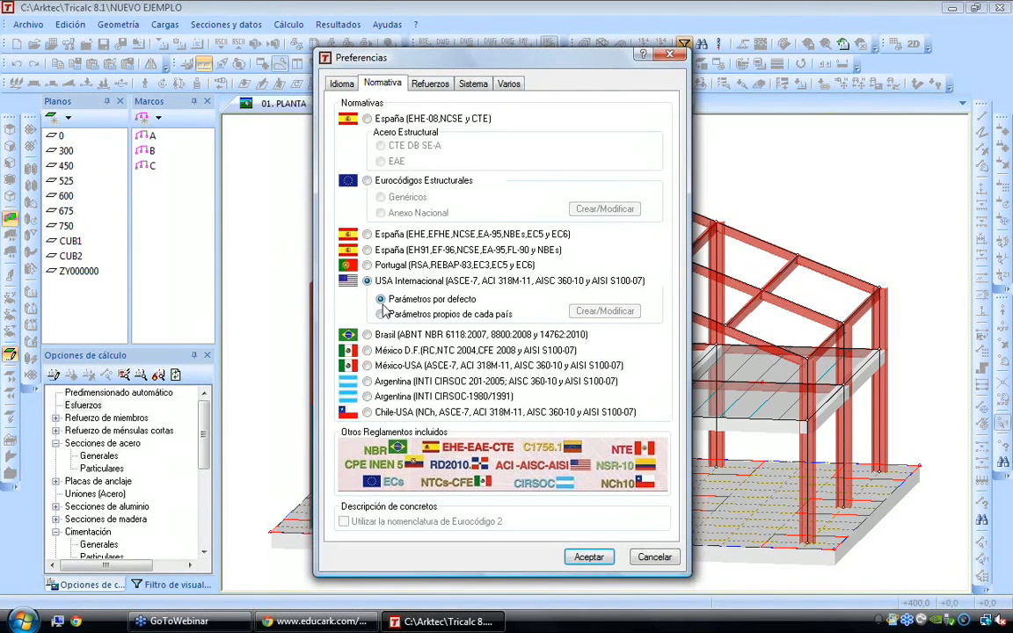
pyautogui.click(413, 314)
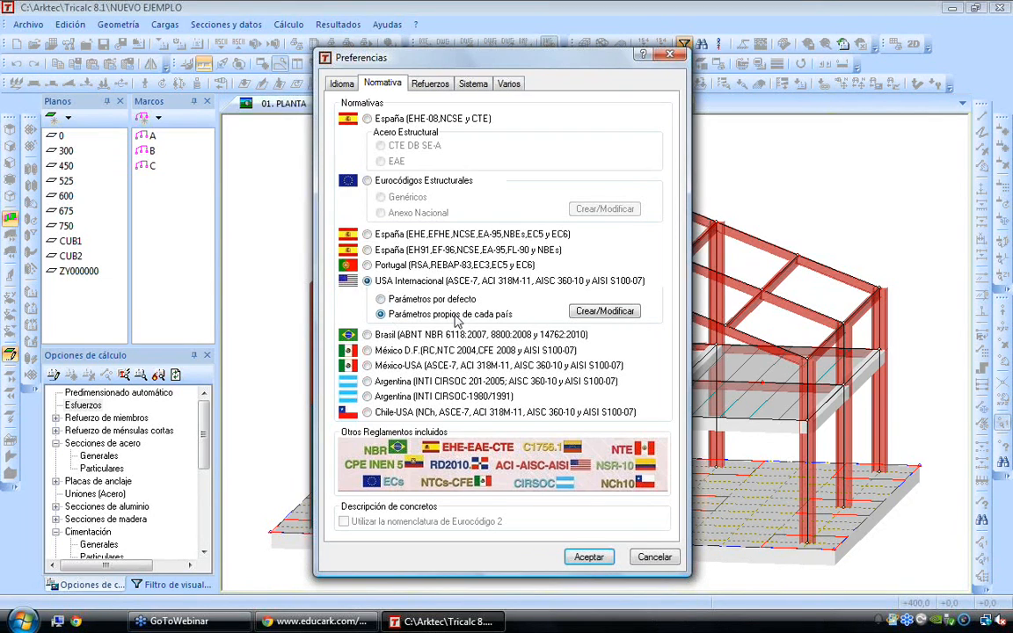
pyautogui.click(607, 311)
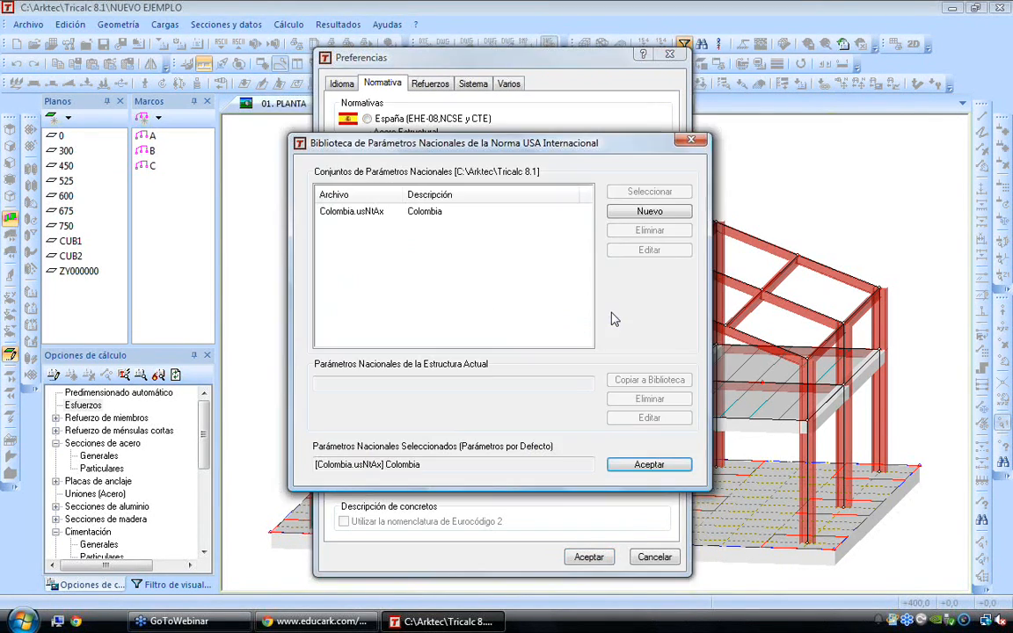
# Delete the existing Colombia.usNtAx set from the national parameter library
pyautogui.click(356, 215)
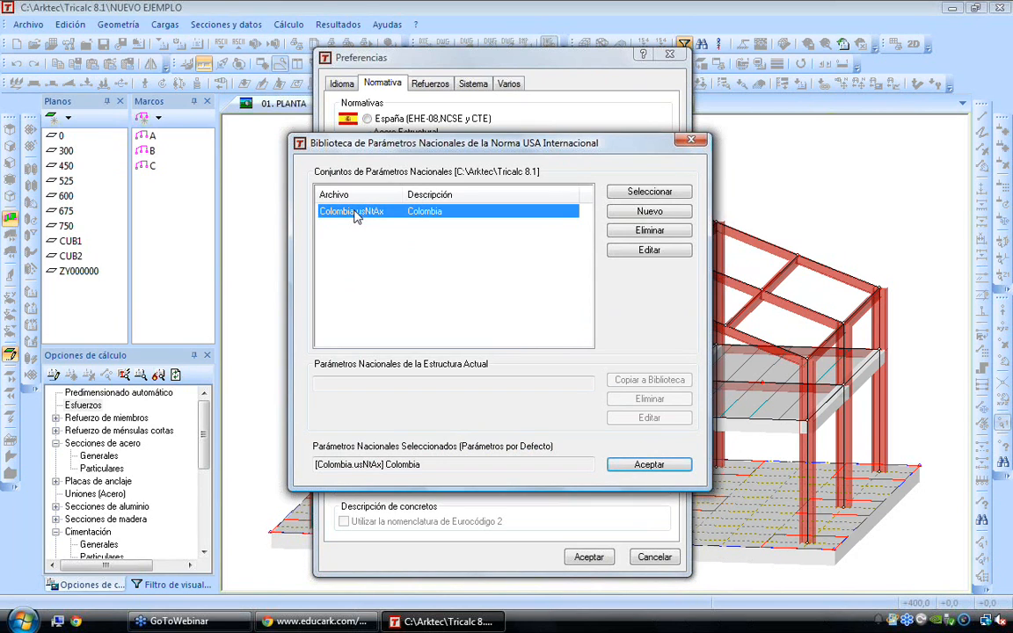
pyautogui.click(638, 232)
pyautogui.click(562, 353)
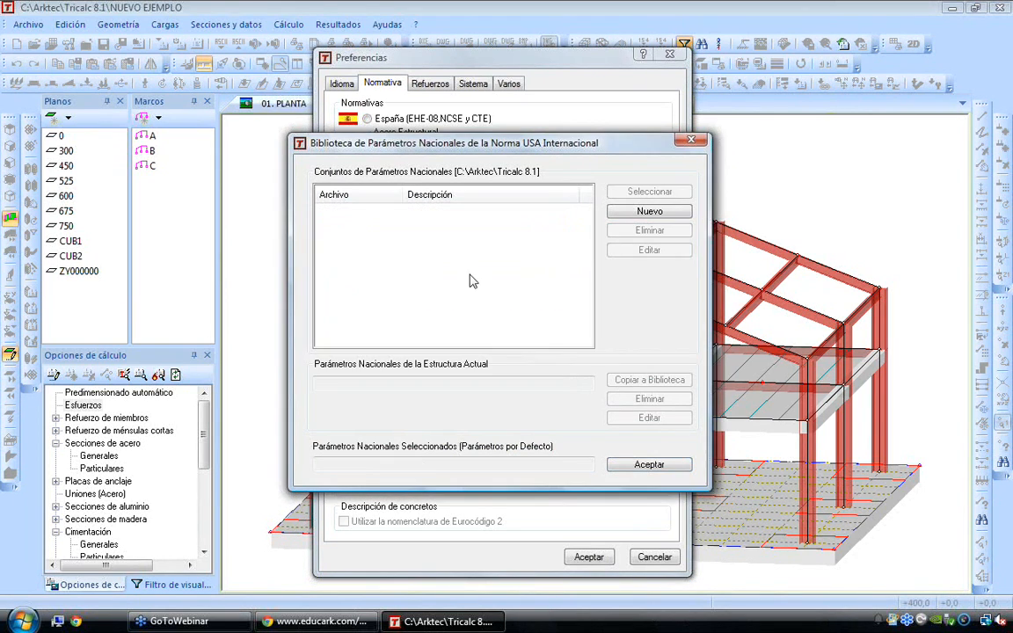
# Create a new national parameter set named Colombia in the Tricalc 8.1 folder
pyautogui.moveTo(460, 149); pyautogui.dragTo(621, 155)
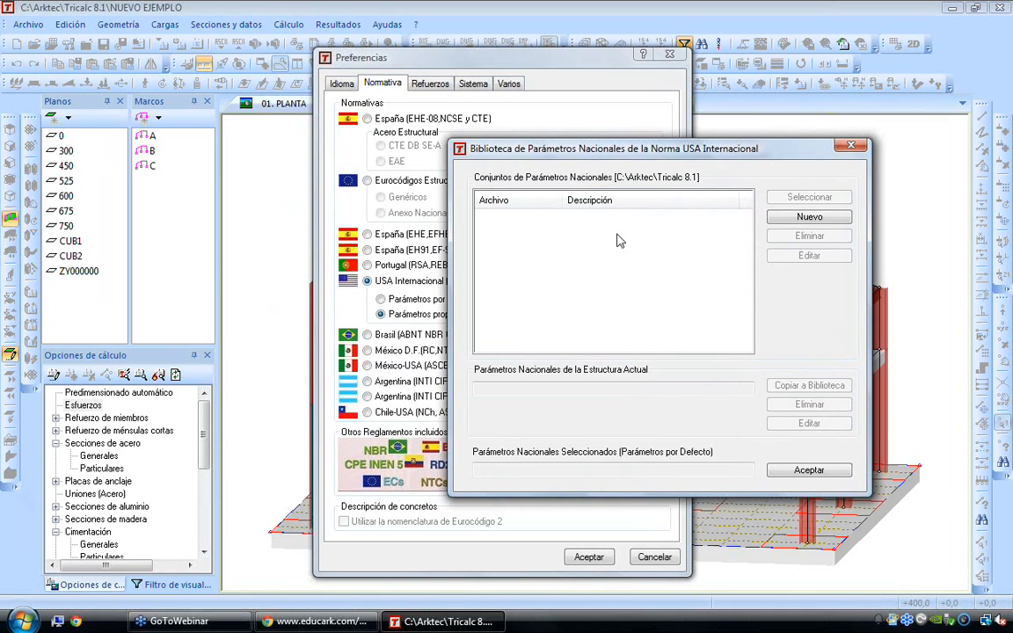
pyautogui.click(804, 219)
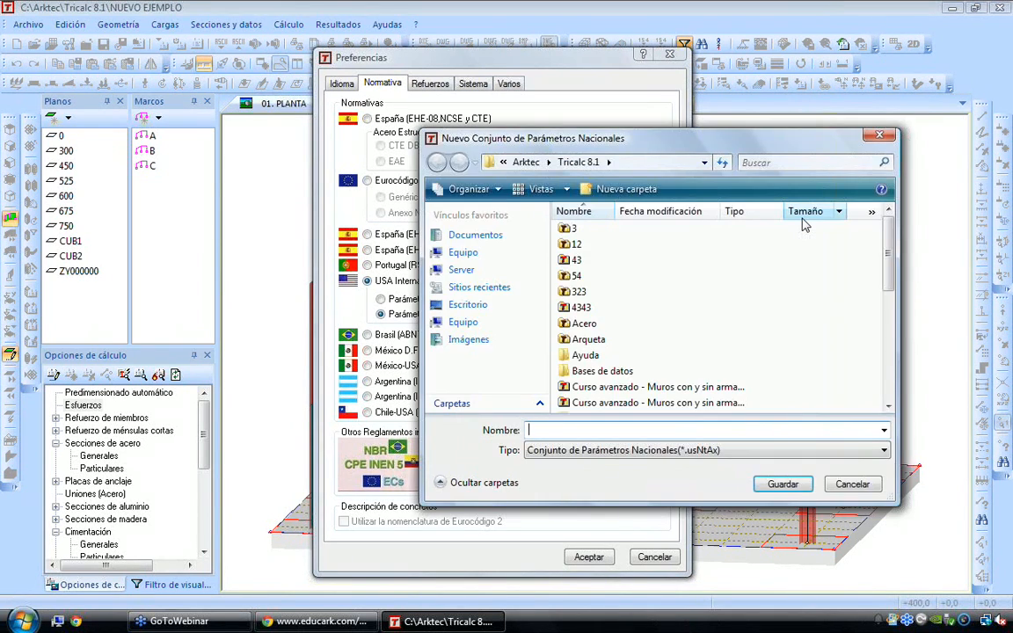
pyautogui.write('cOLOMBIA')
pyautogui.hotkey('shift', 'Home')
pyautogui.write('Colombia')
pyautogui.press('Return')
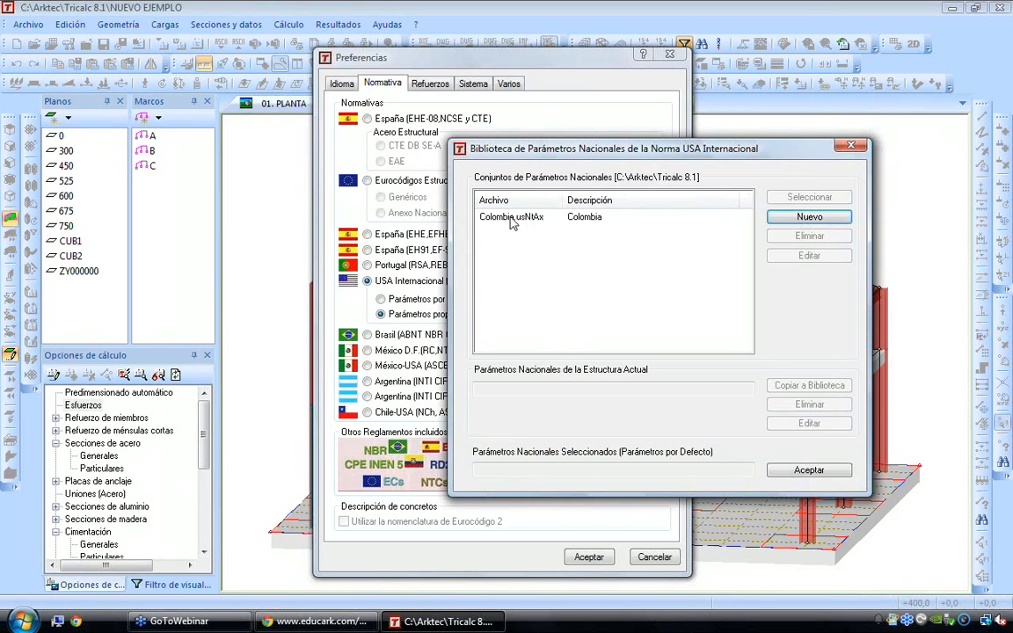
# Edit the new Colombia set: choose Colombia as its country and load the default values of the Colombian NSR-10 Título C code
pyautogui.click(513, 218)
pyautogui.click(796, 257)
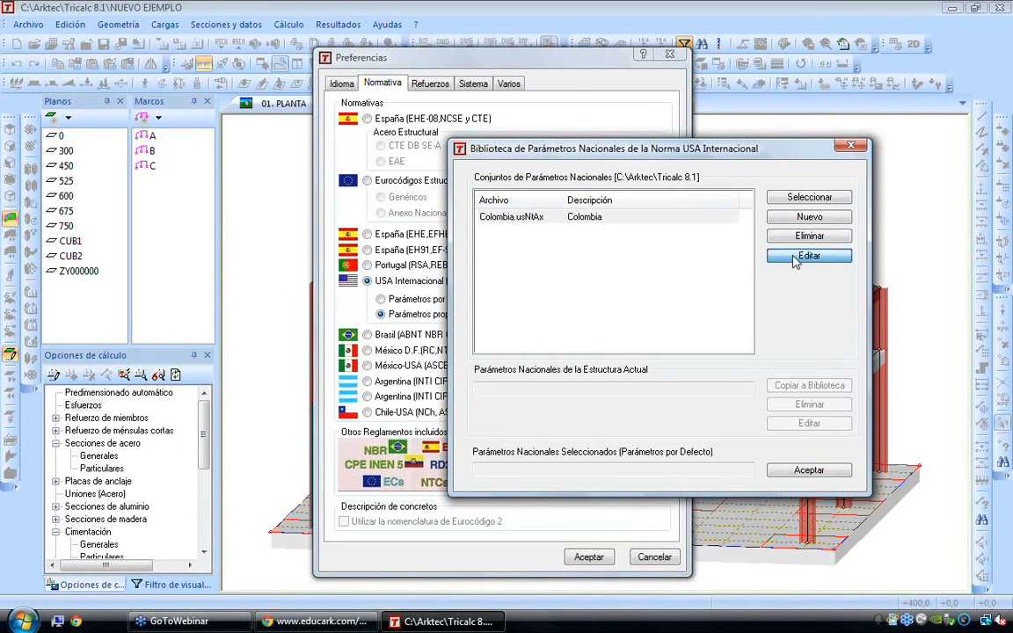
pyautogui.click(507, 182)
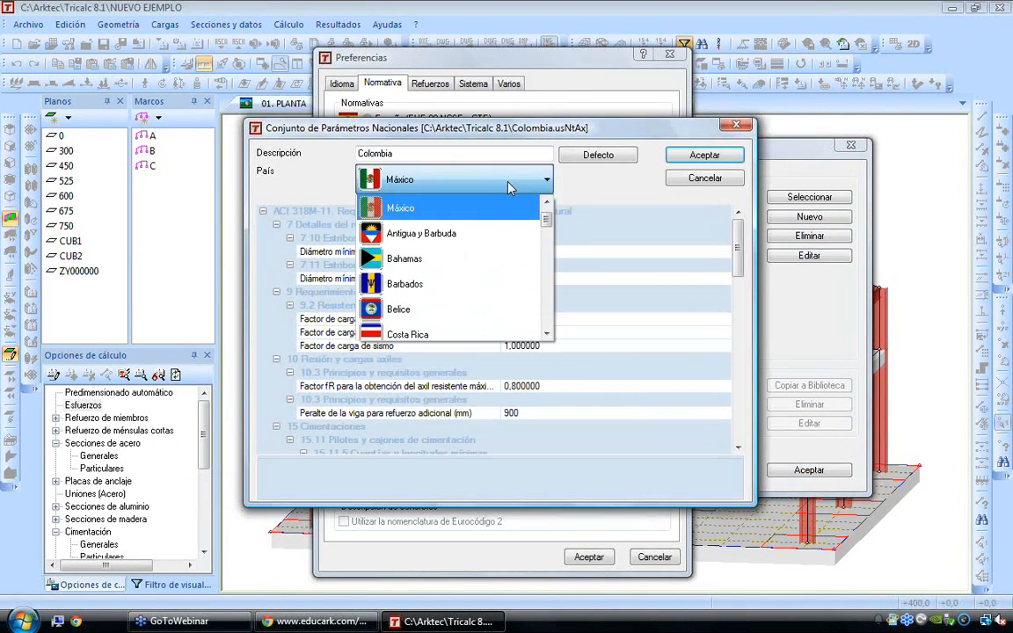
pyautogui.moveTo(545, 220); pyautogui.dragTo(552, 302)
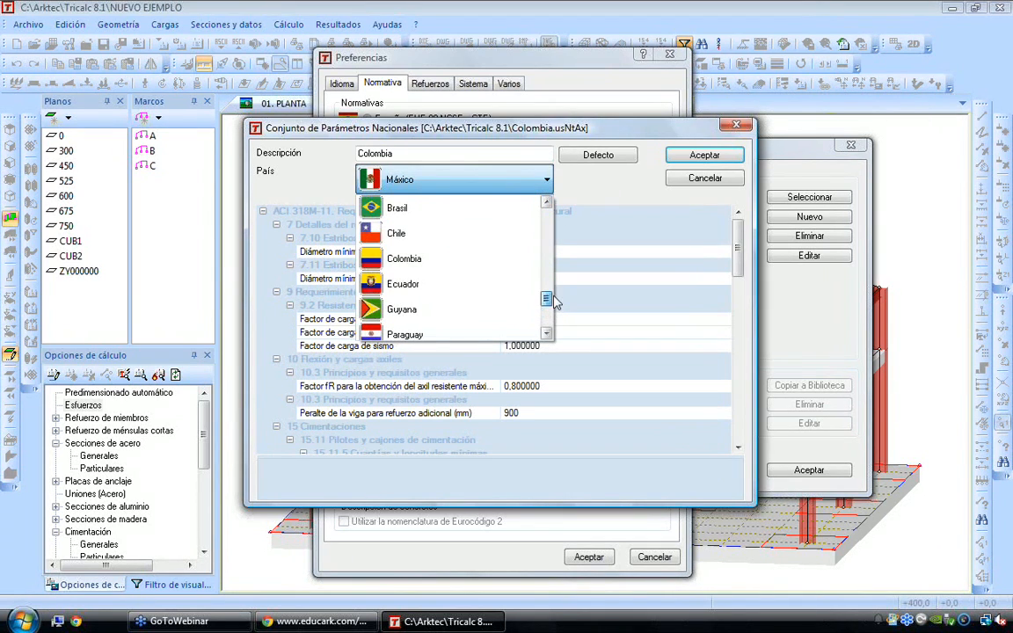
pyautogui.click(419, 260)
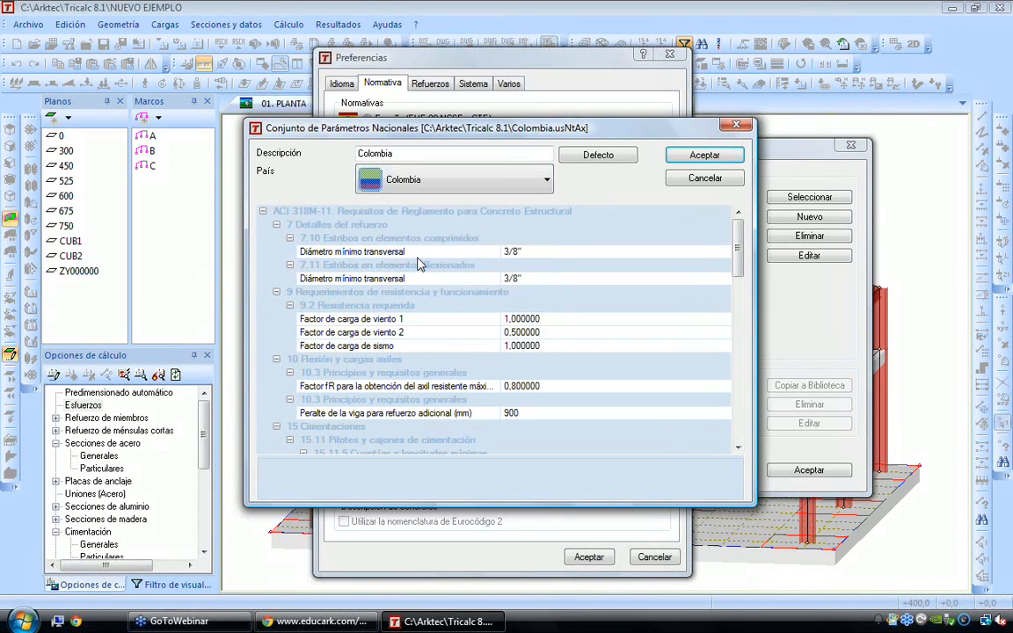
pyautogui.click(620, 159)
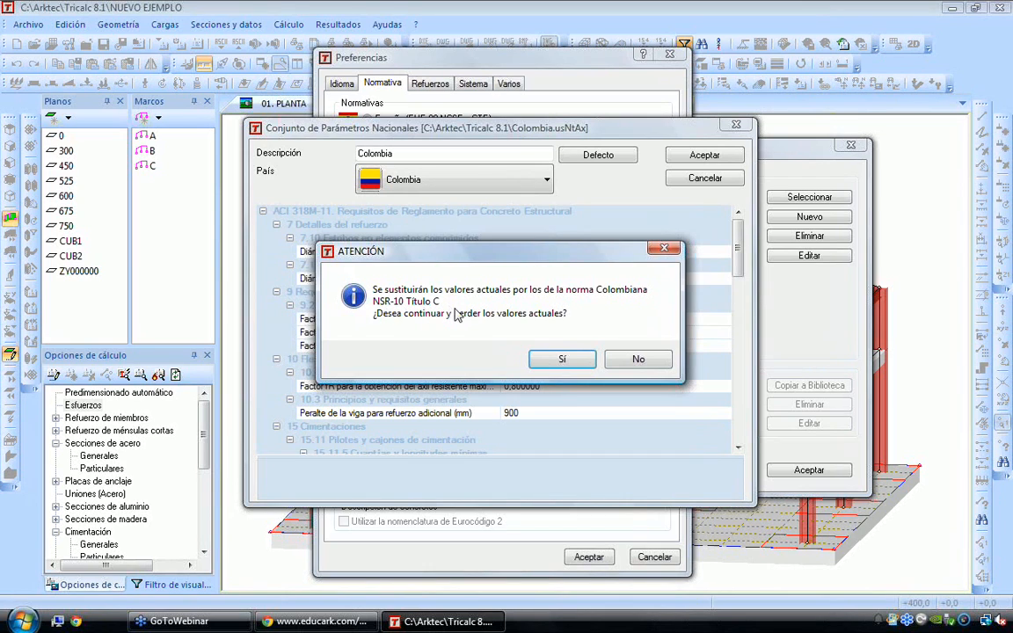
pyautogui.click(577, 361)
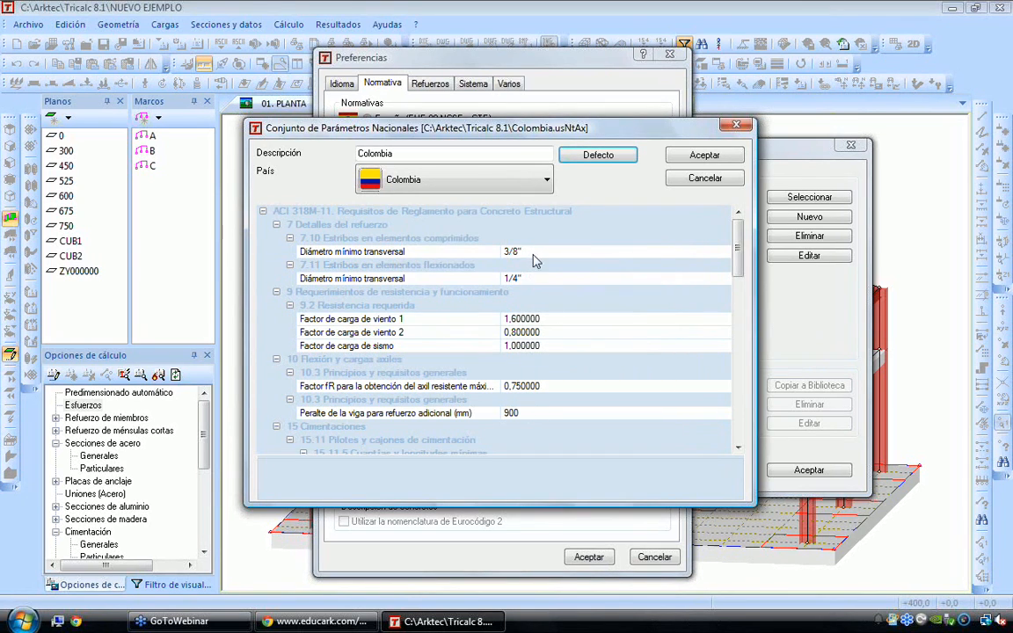
# Review the minimum transverse diameter, wind load factor 1 and precast pile parameters, and accept the Colombia set
pyautogui.click(481, 251)
pyautogui.click(546, 319)
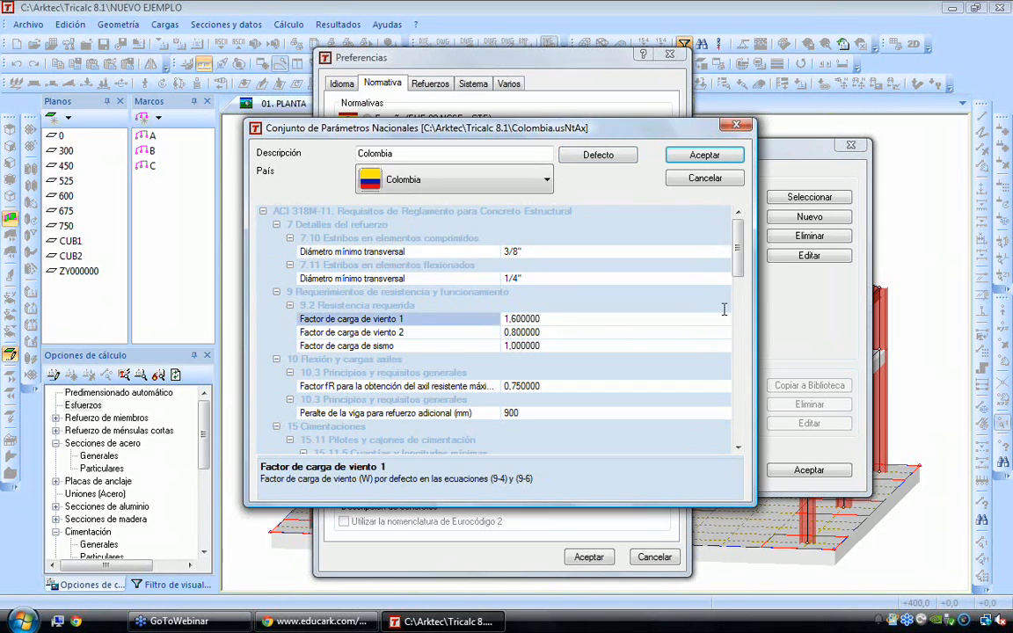
pyautogui.click(743, 328)
pyautogui.scroll(-2, 743, 328)
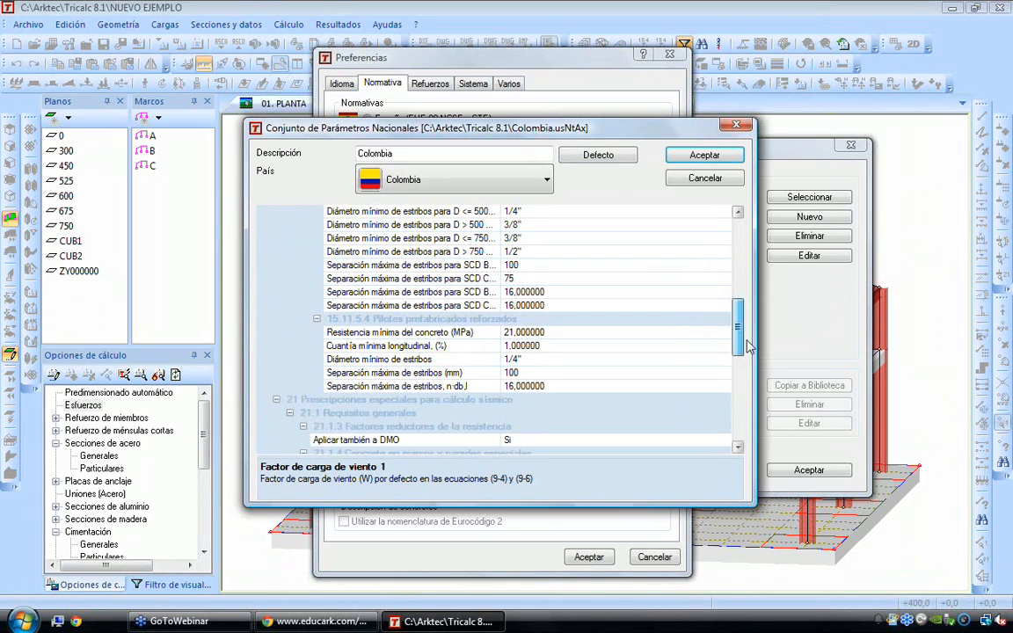
pyautogui.click(331, 322)
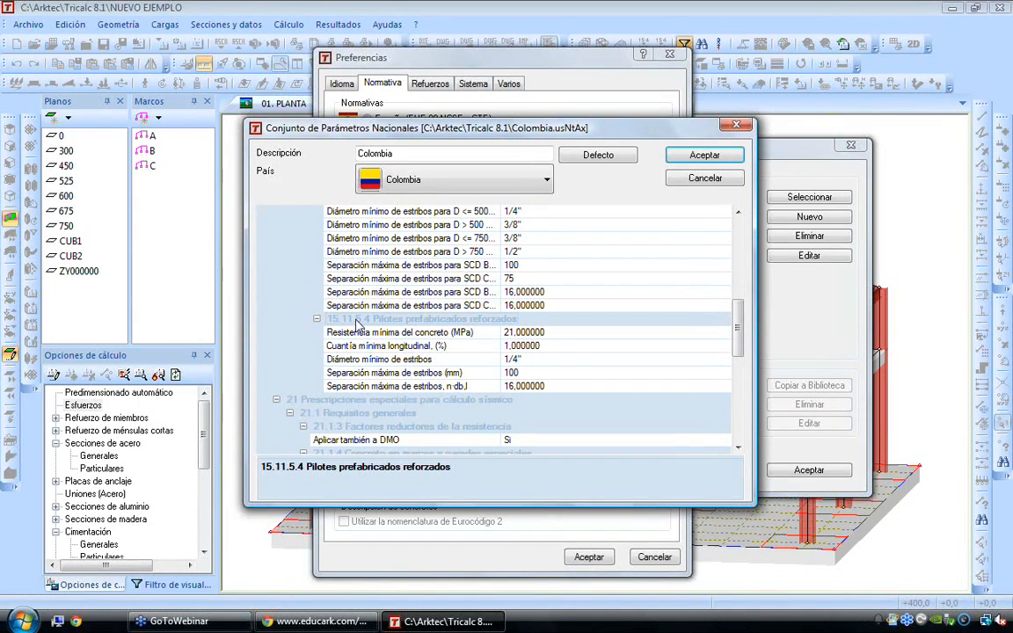
pyautogui.click(704, 155)
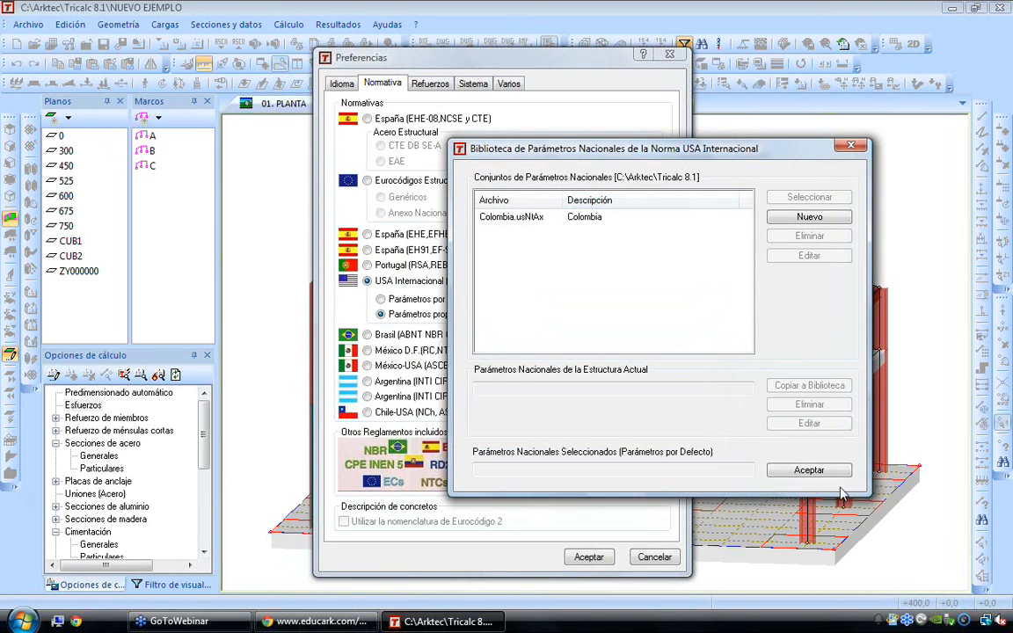
# Close the national parameter library and leave the preferences without accepting them
pyautogui.click(804, 470)
pyautogui.click(805, 357)
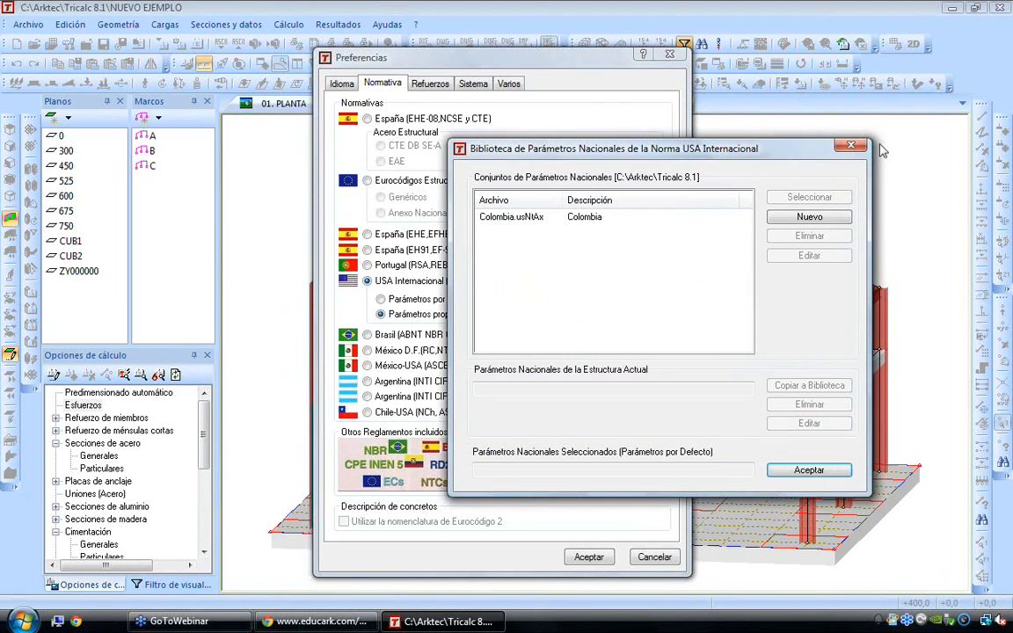
pyautogui.click(850, 148)
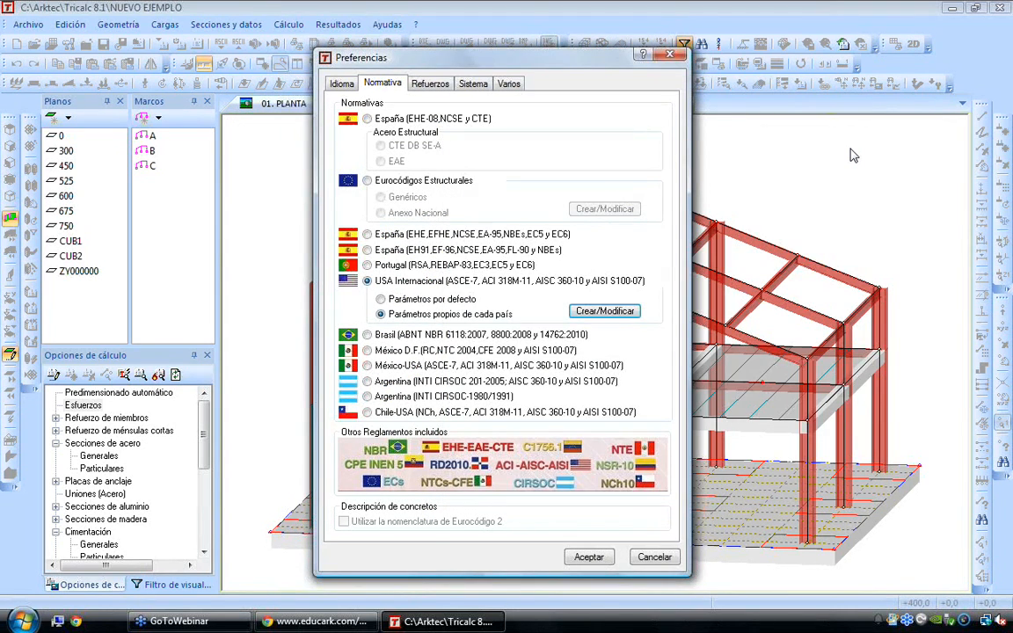
pyautogui.press('Escape')
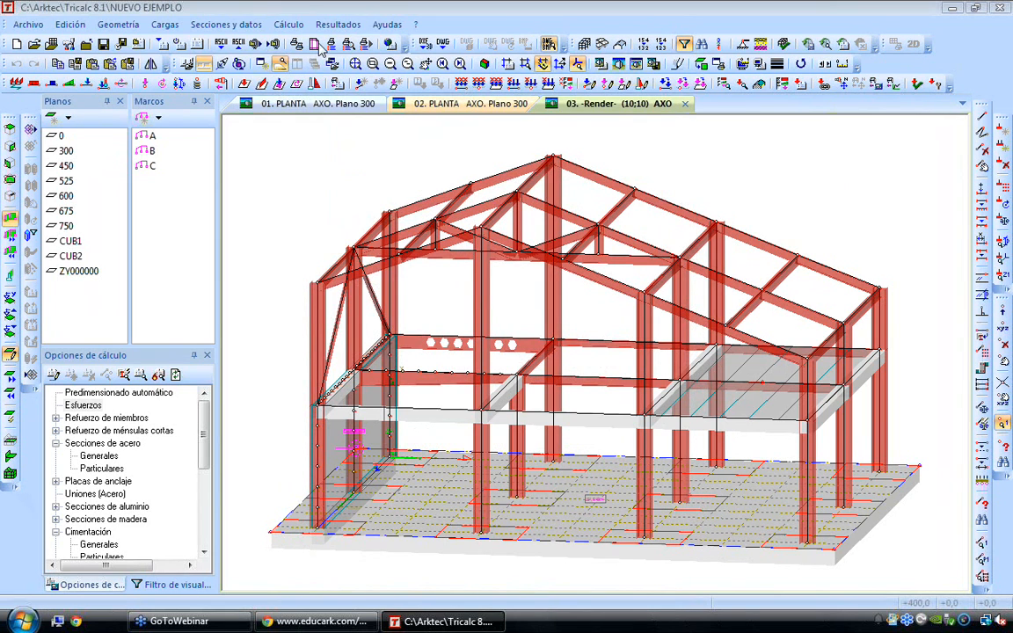
# Bring up the load (Cargas) commands
pyautogui.click(164, 24)
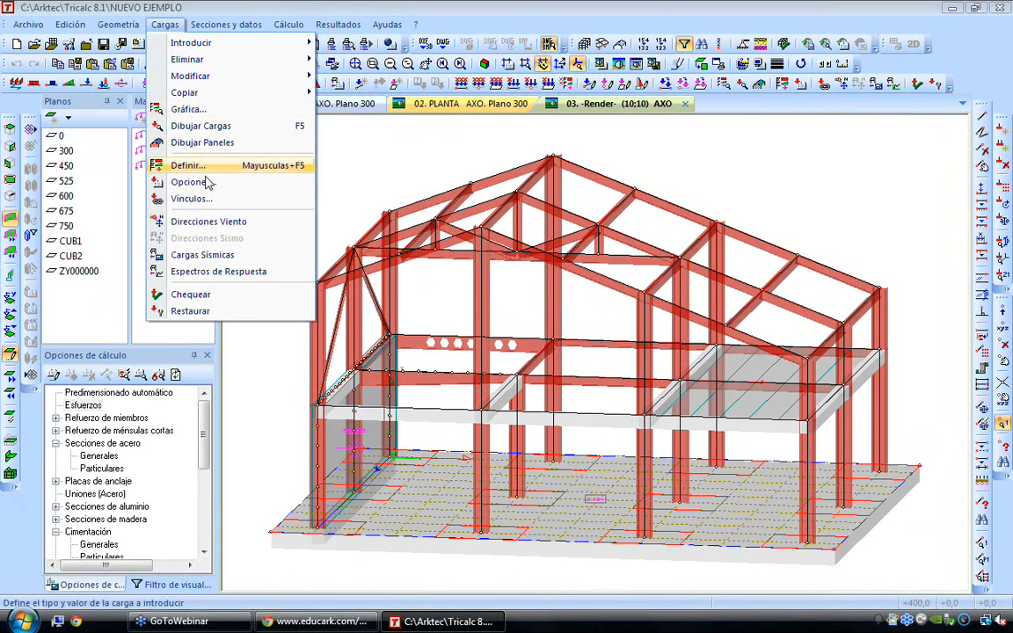
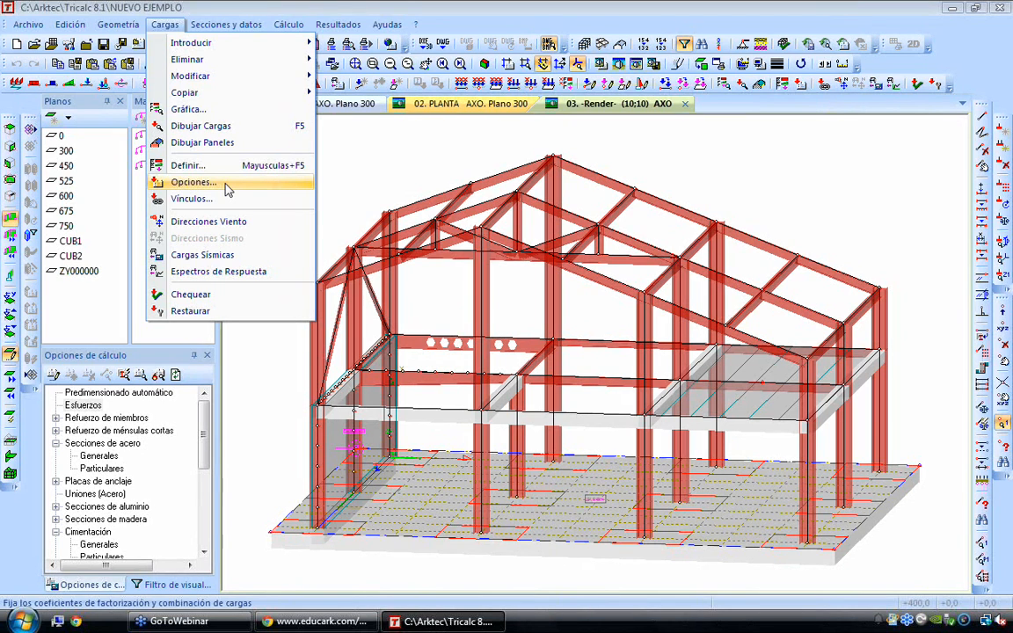
# Open the load combination options, switch from automatic to explicit combinations and open the combination library
pyautogui.click(226, 186)
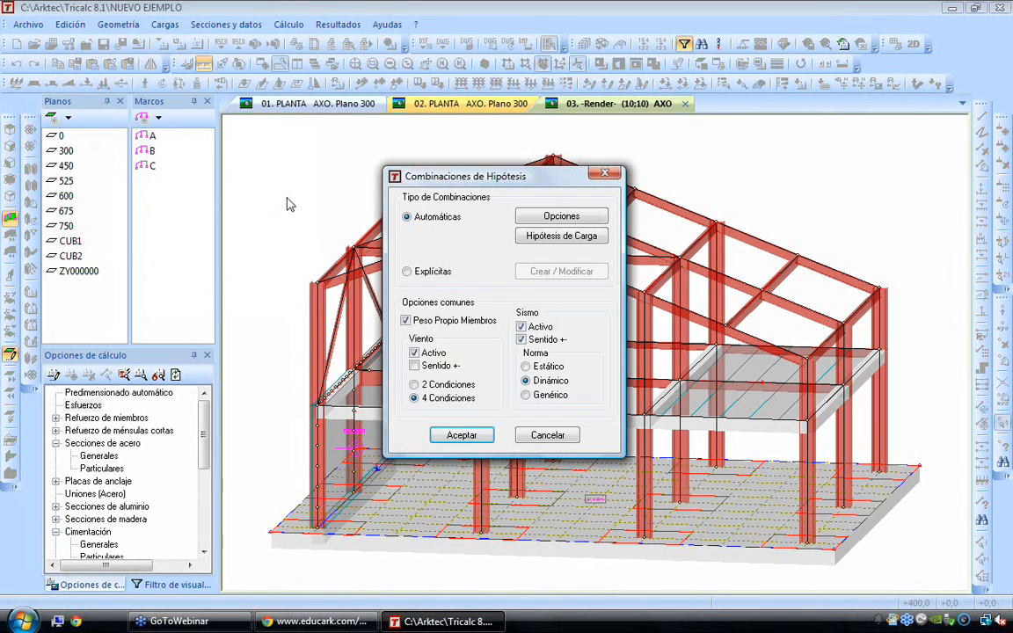
pyautogui.click(406, 273)
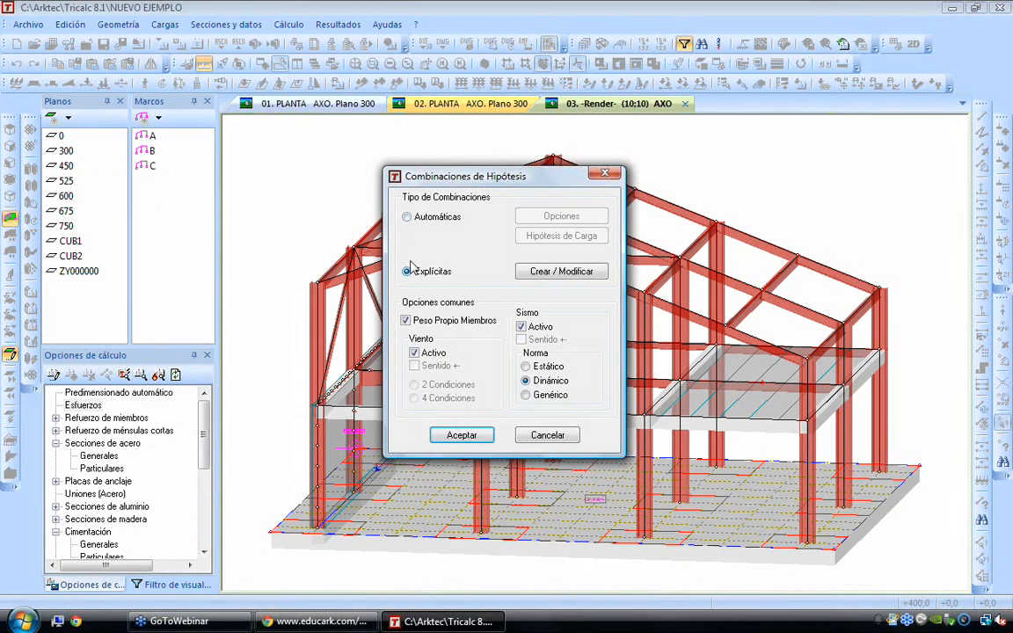
pyautogui.click(407, 217)
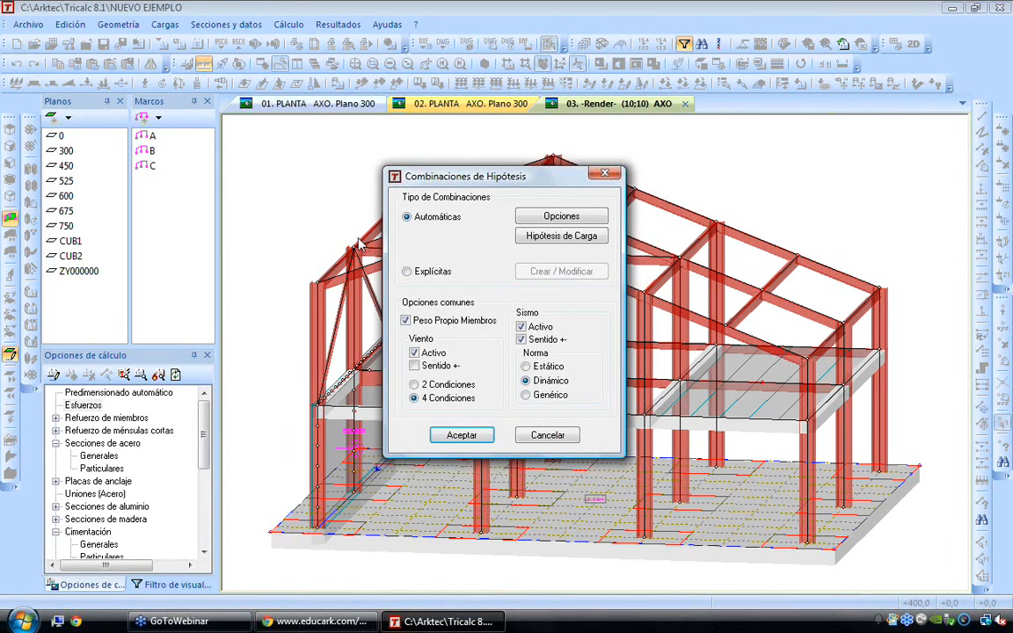
pyautogui.click(406, 273)
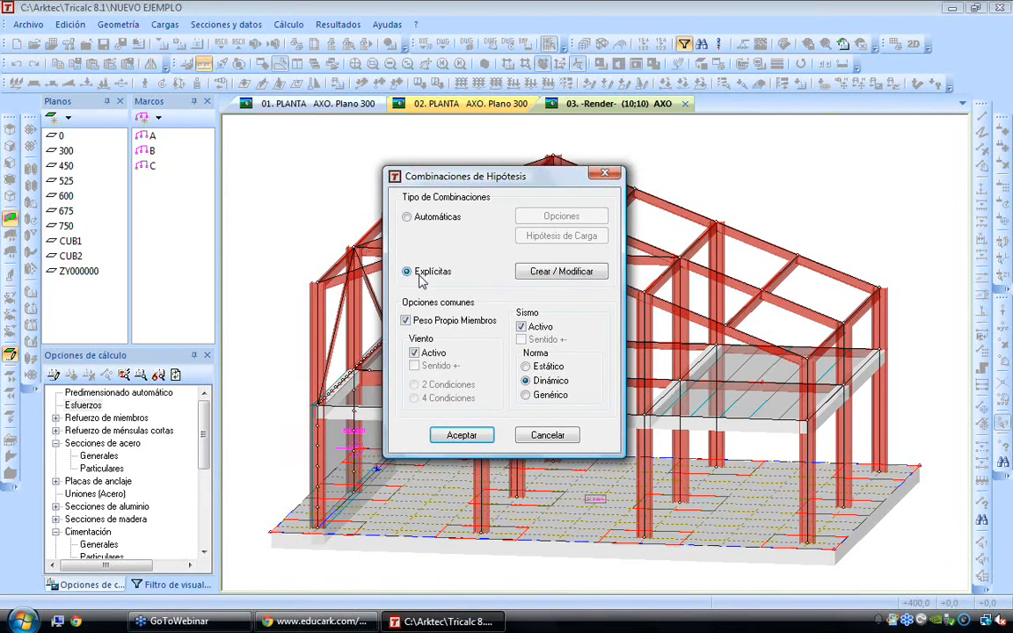
pyautogui.click(560, 278)
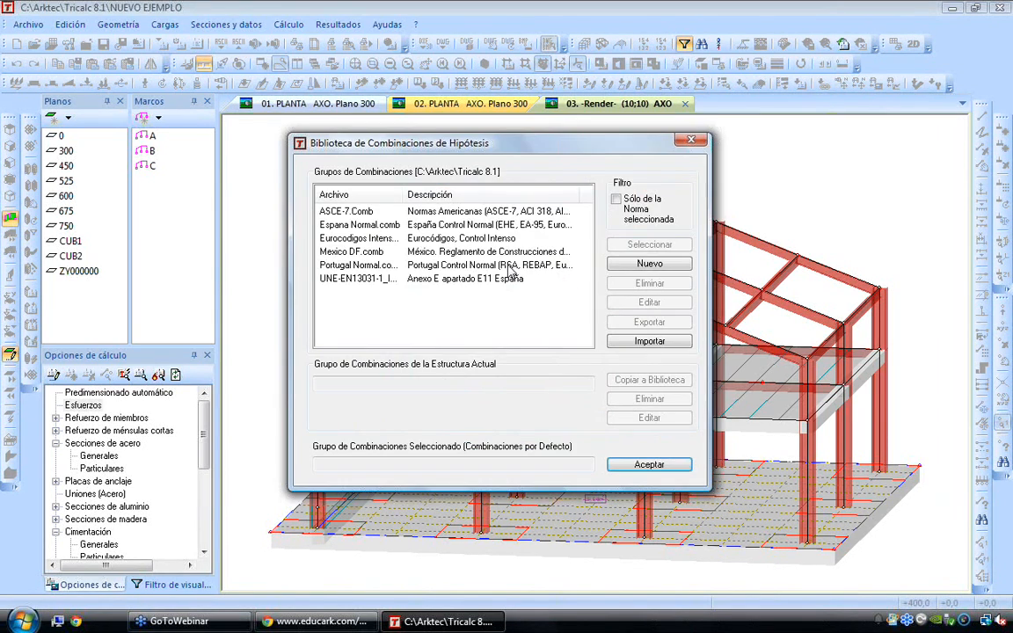
# Open the ASCE-7.Comb group for editing, look through its combinations and open the D + L + Ez service limit state combination
pyautogui.click(325, 211)
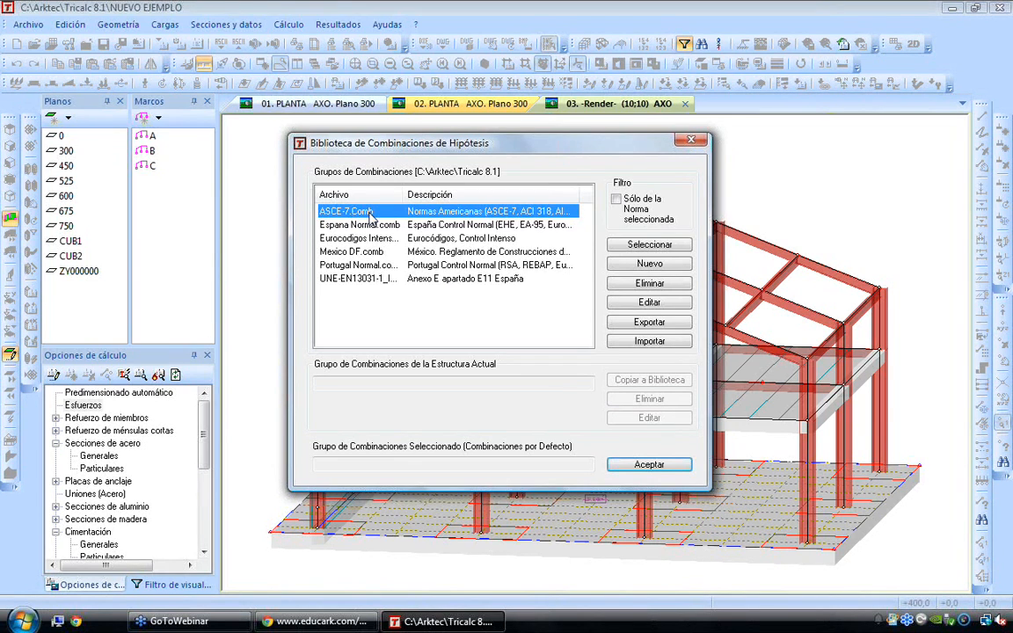
pyautogui.click(633, 302)
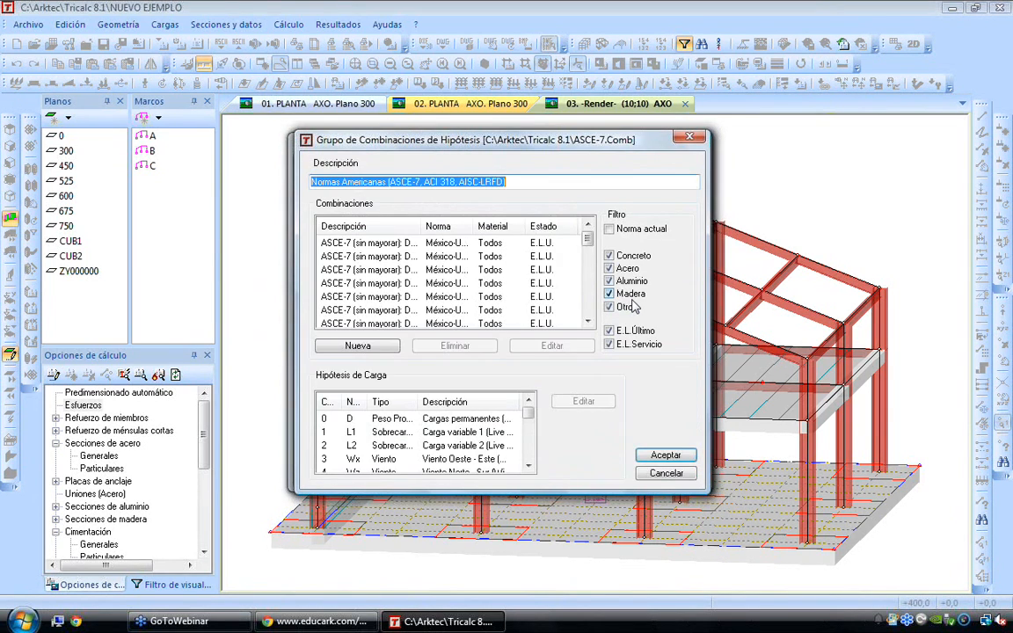
pyautogui.click(353, 261)
pyautogui.scroll(-9, 384, 273)
pyautogui.scroll(1, 383, 273)
pyautogui.click(382, 273)
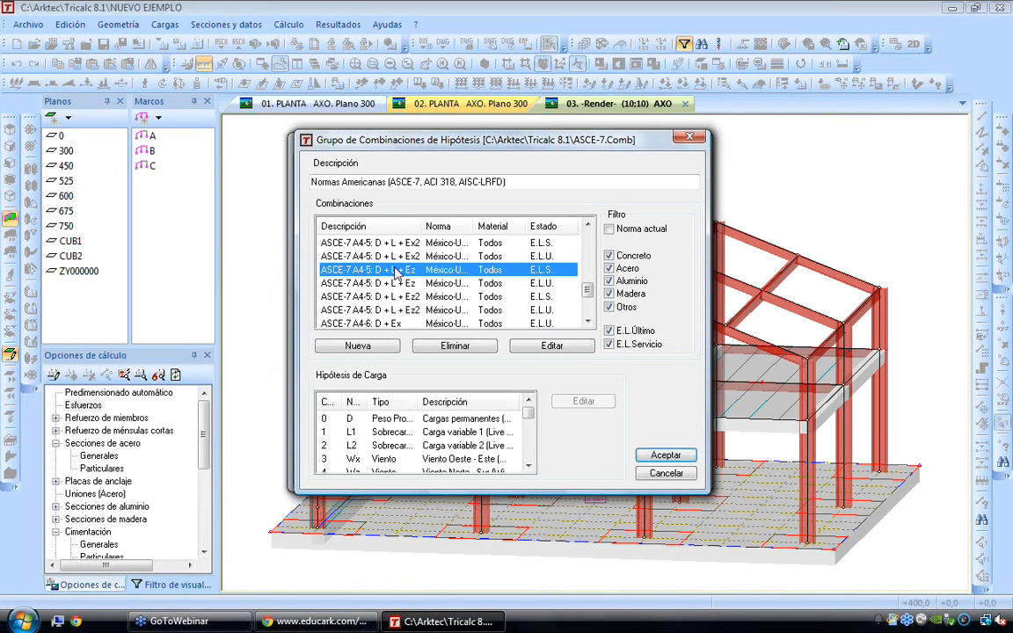
pyautogui.click(556, 345)
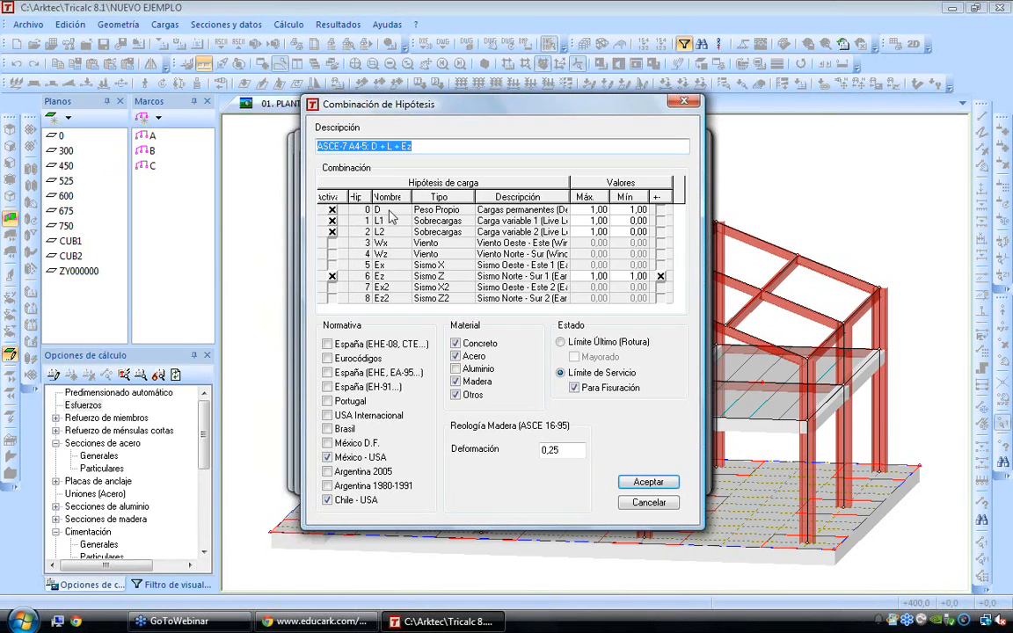
# Review the self-weight, live load and Sismo Z load cases of the D + L + Ez combination and leave it without changes
pyautogui.click(435, 209)
pyautogui.click(428, 223)
pyautogui.click(423, 232)
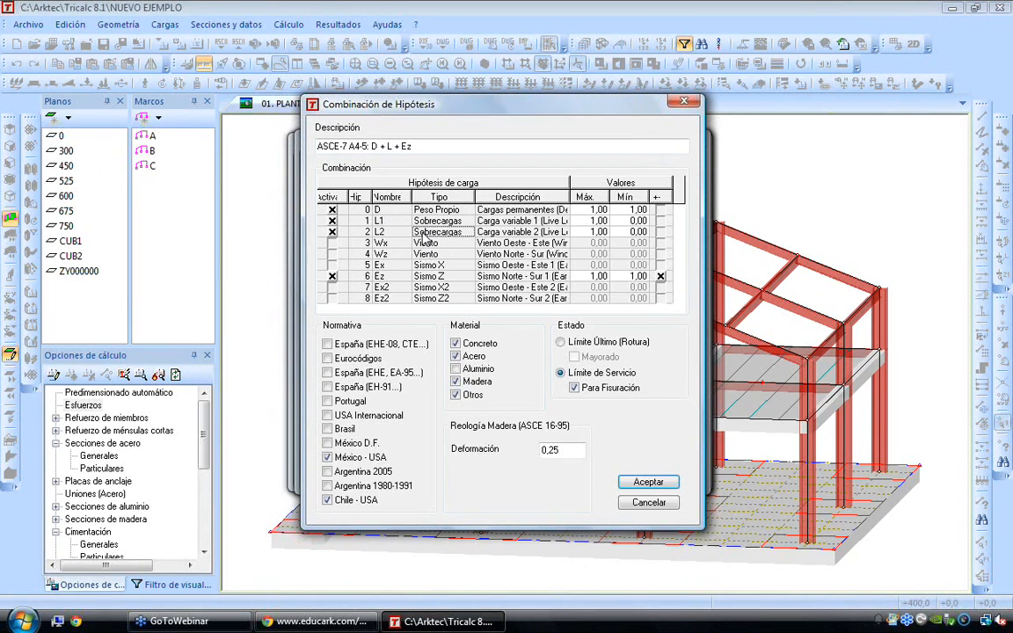
pyautogui.click(387, 278)
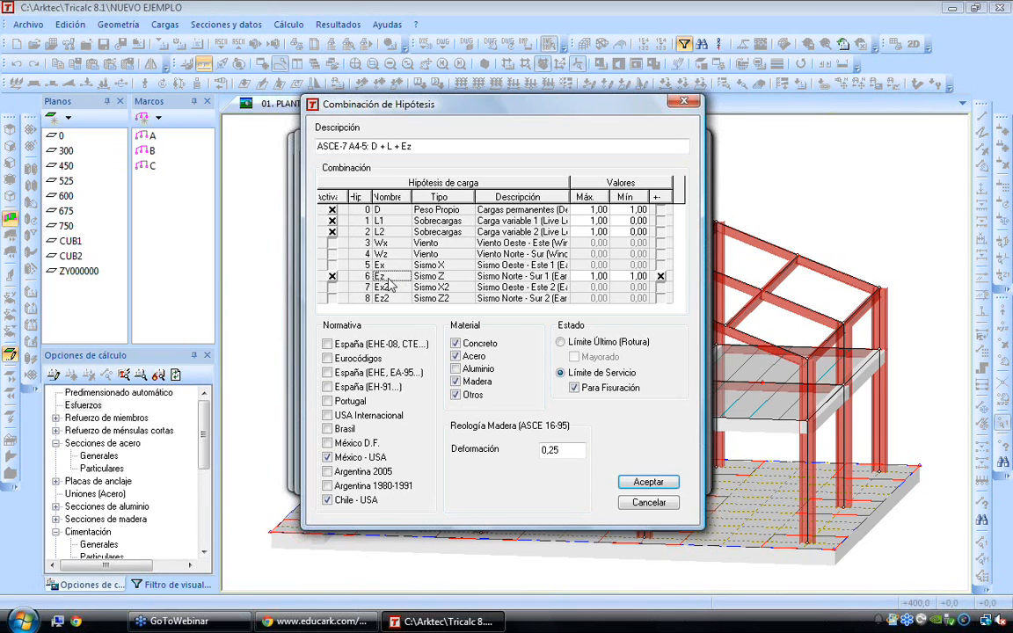
pyautogui.click(649, 502)
# Open the ASCE-7 A4-4: D + L + Wz service combination and review its D, L1 and Wz load cases
pyautogui.click(357, 271)
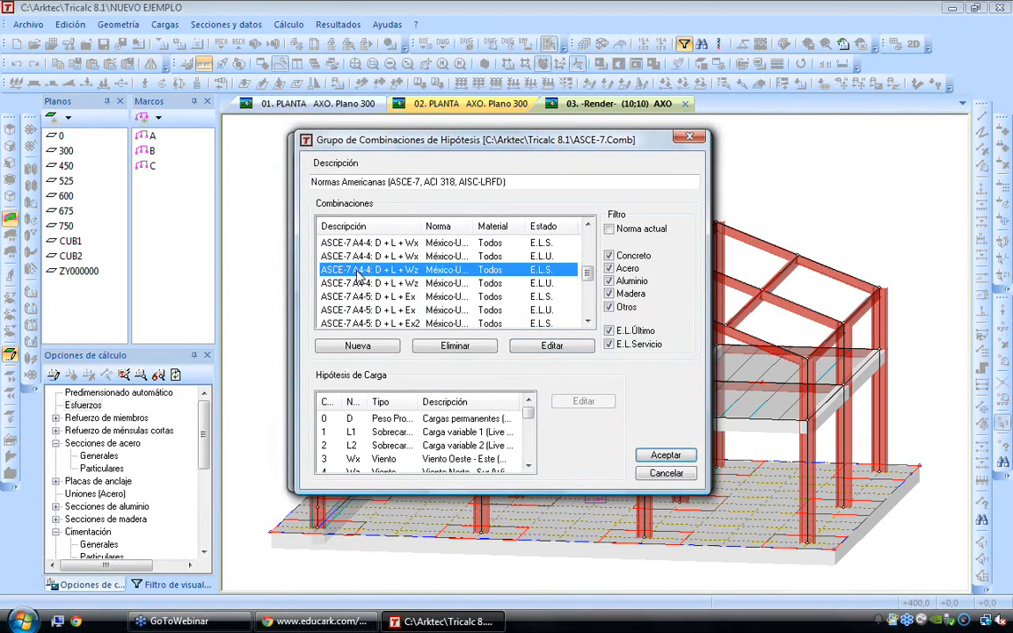
pyautogui.click(551, 346)
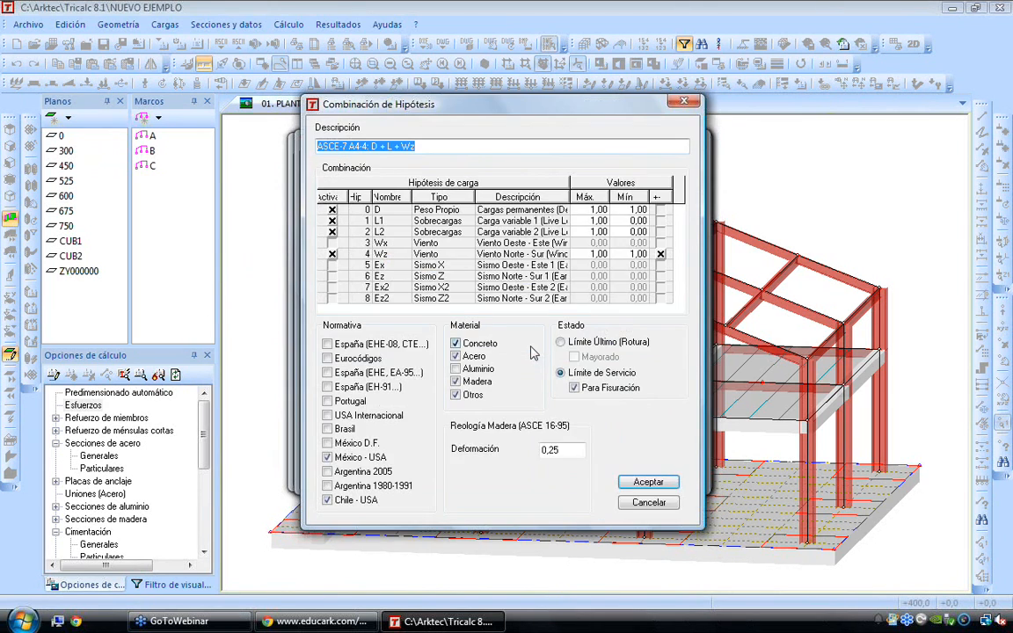
pyautogui.click(382, 212)
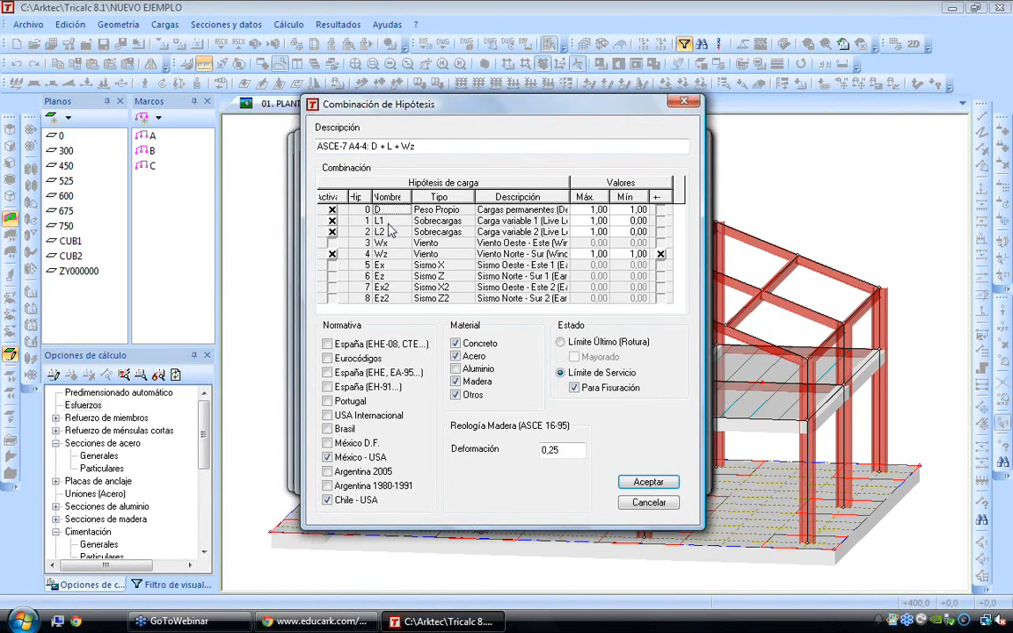
pyautogui.click(389, 223)
pyautogui.click(382, 255)
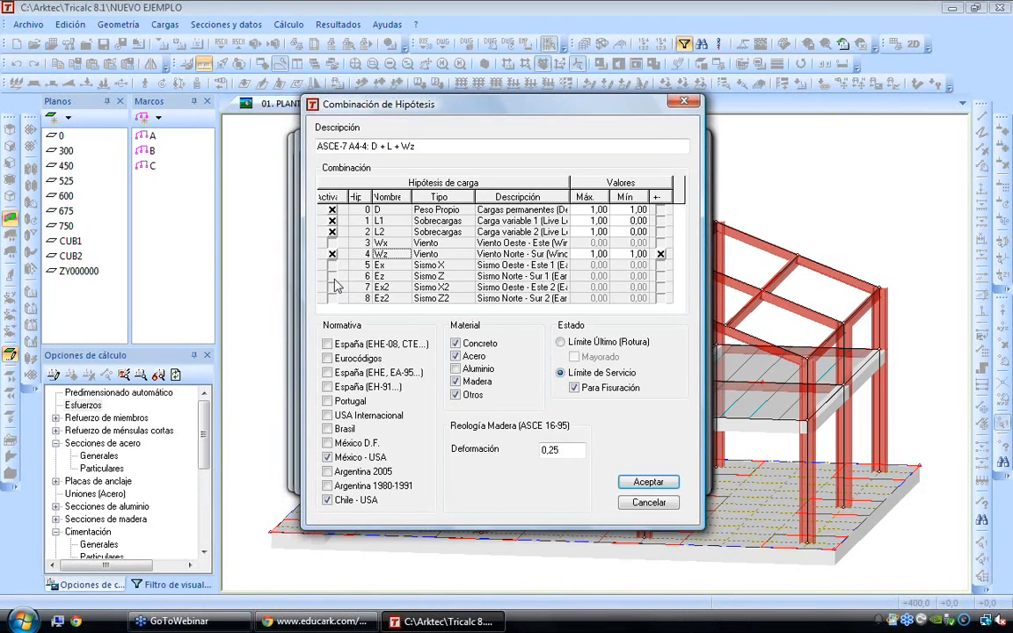
# Activate the Ez seismic load case in the D + L + Wz combination, set the maximum Wz factor to 0,68 and accept
pyautogui.click(331, 276)
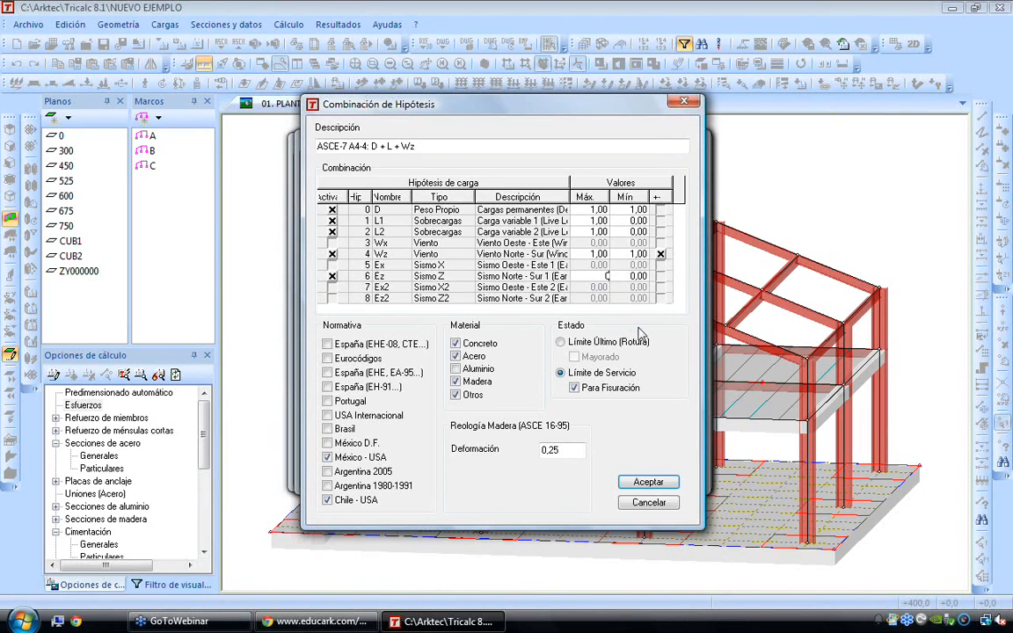
pyautogui.click(602, 276)
pyautogui.click(593, 254)
pyautogui.click(590, 254)
pyautogui.write('0,68')
pyautogui.press('Return')
pyautogui.click(595, 224)
pyautogui.click(598, 276)
pyautogui.click(648, 482)
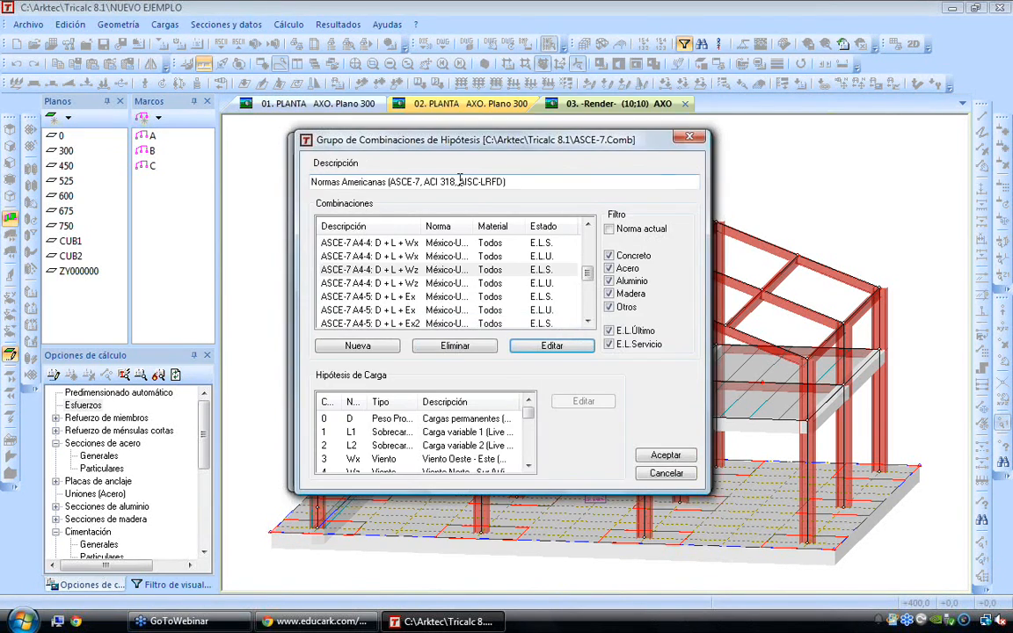
# Close the ASCE-7 group and the combination library, and cancel the load combination options
pyautogui.click(690, 140)
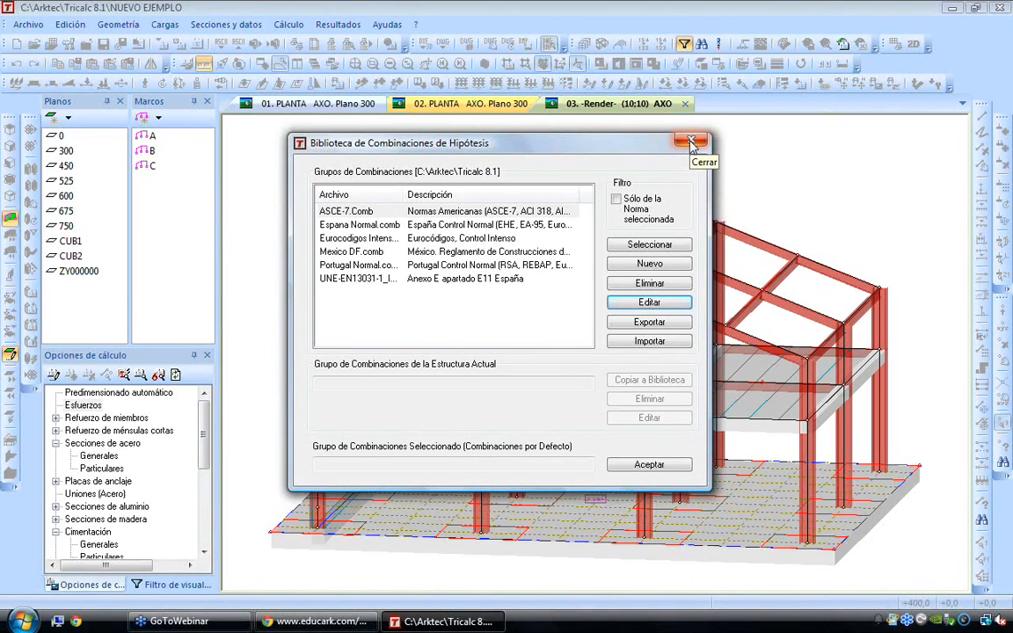
pyautogui.click(690, 142)
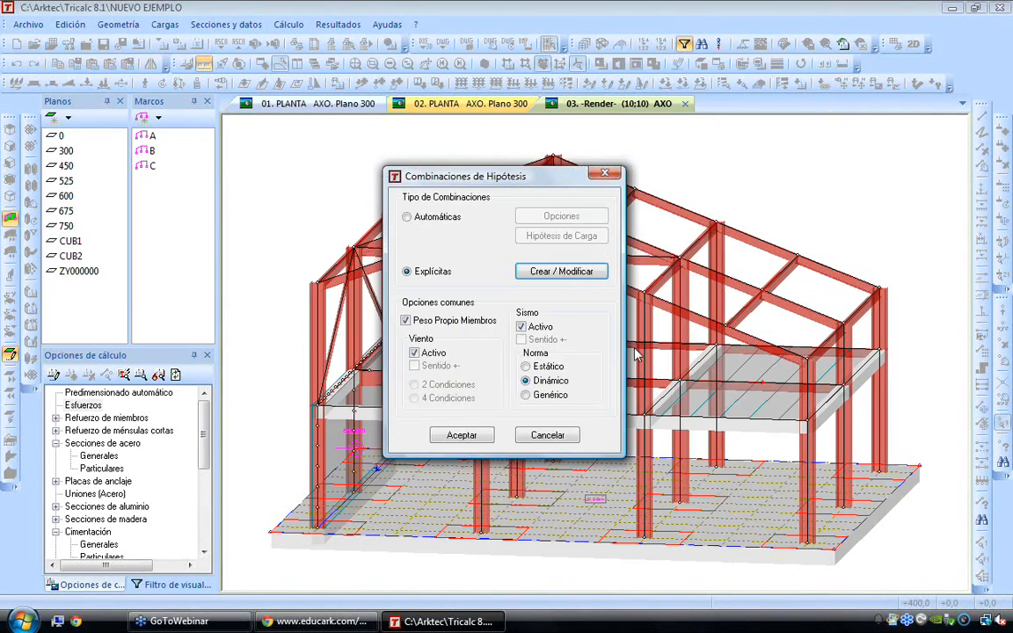
pyautogui.click(542, 438)
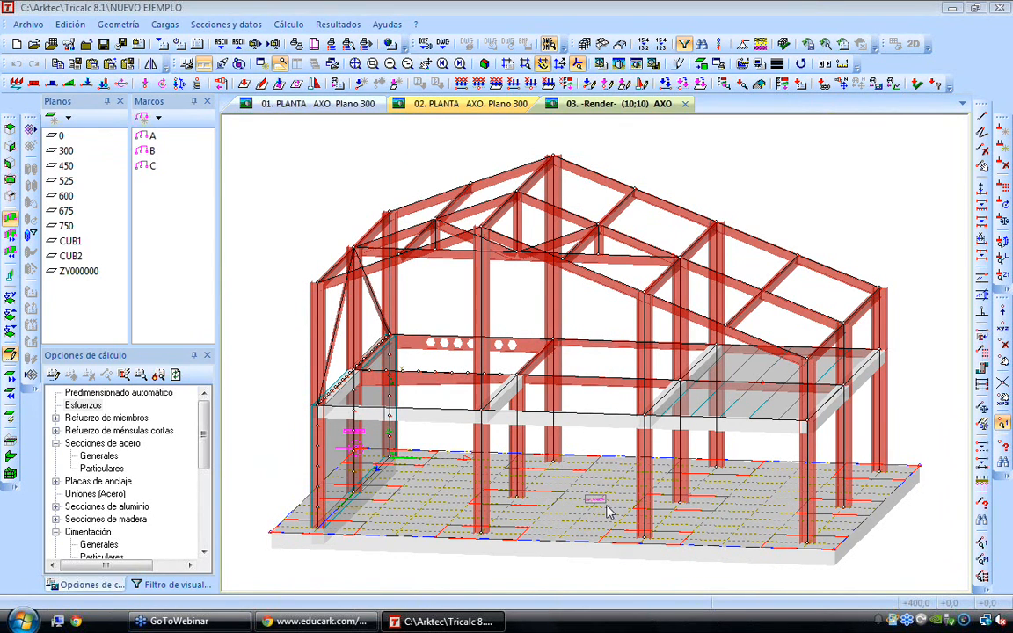
# Reopen the load combination options, switch the member self-weight option off and on again, and cancel
pyautogui.click(166, 24)
pyautogui.click(208, 185)
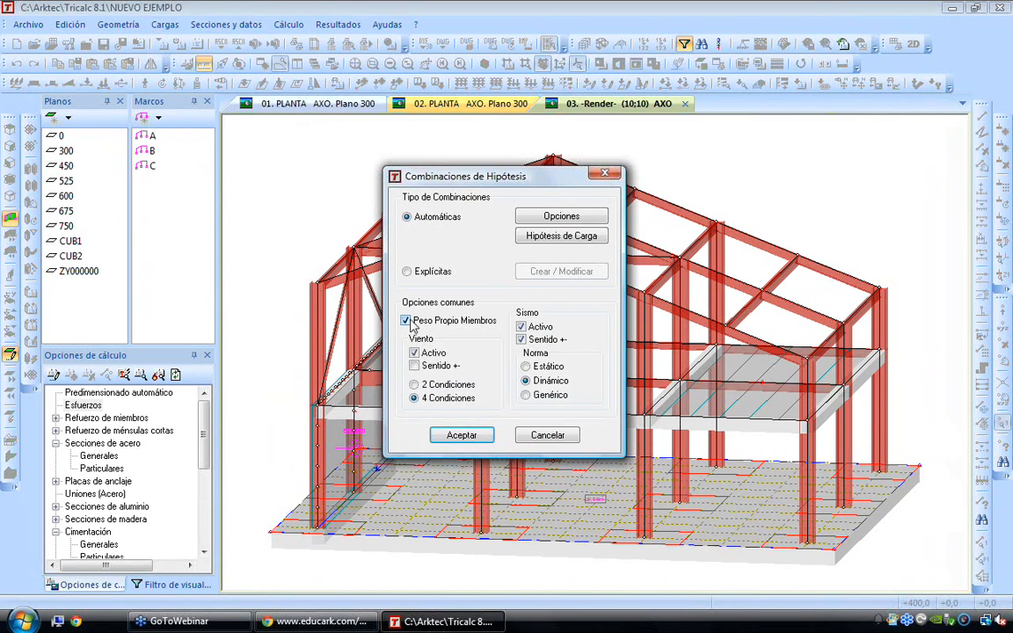
pyautogui.click(406, 321)
pyautogui.click(406, 320)
pyautogui.click(546, 435)
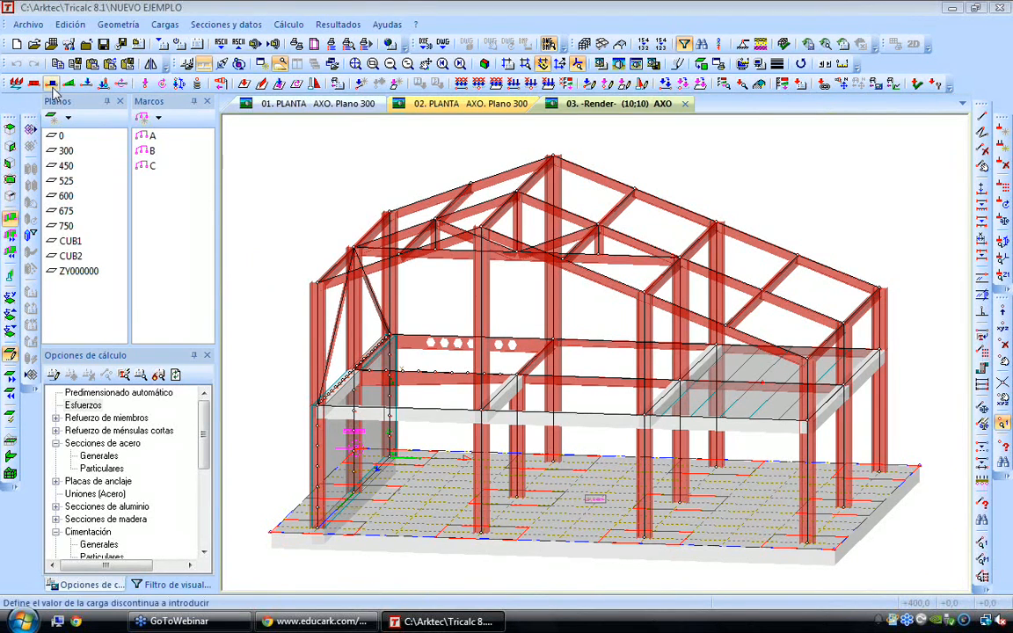
# Create a new structure named 33, set a working plane at elevation 0 cm and show it in plan view
pyautogui.click(18, 44)
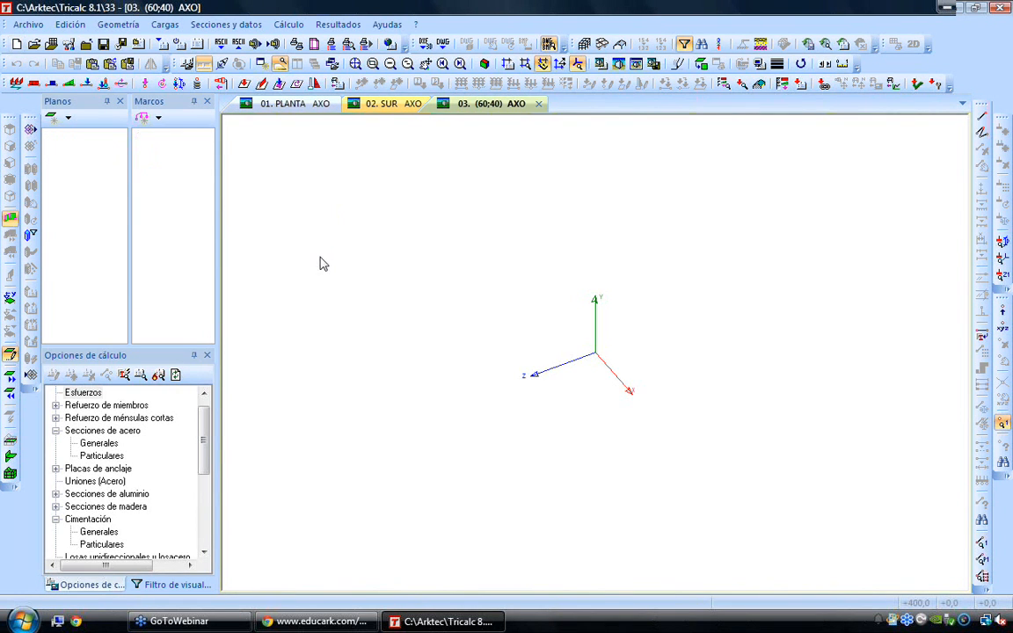
pyautogui.press('F2')
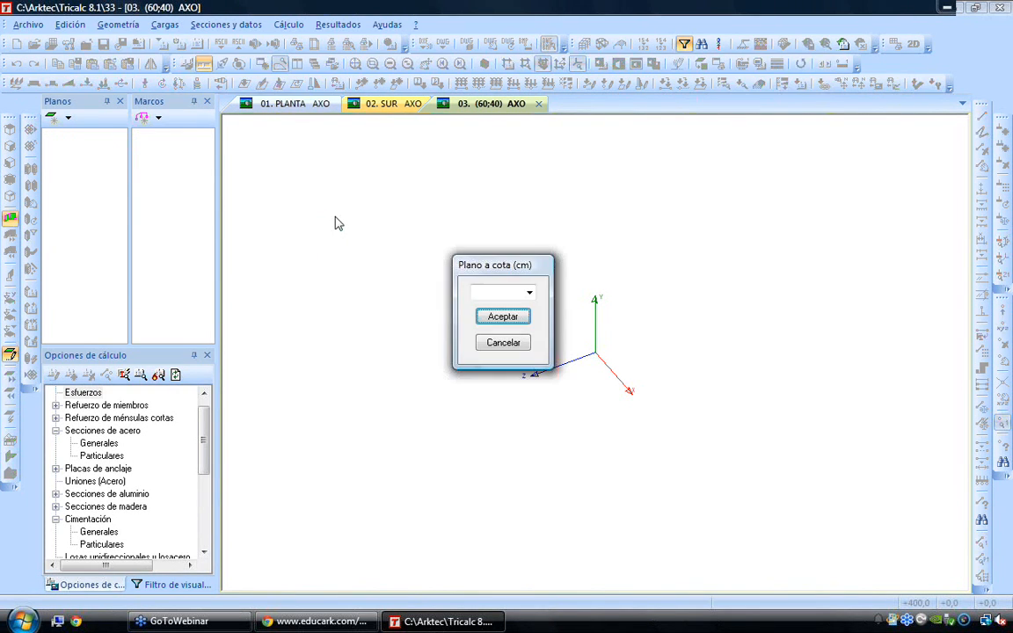
pyautogui.click(486, 295)
pyautogui.write('0')
pyautogui.click(500, 319)
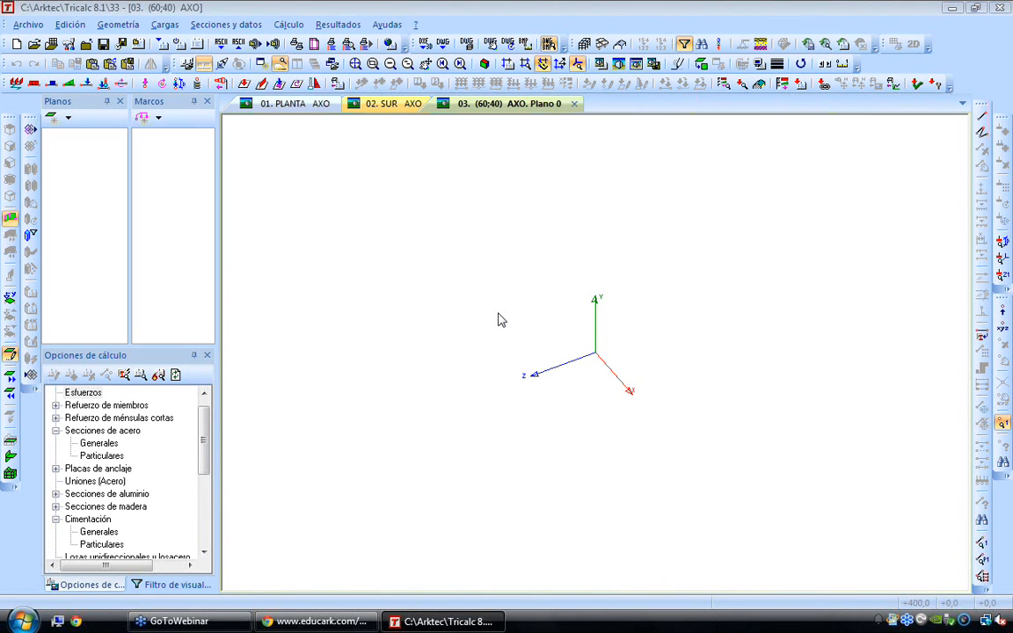
pyautogui.click(701, 65)
pyautogui.moveTo(661, 414); pyautogui.dragTo(545, 370, button='middle')
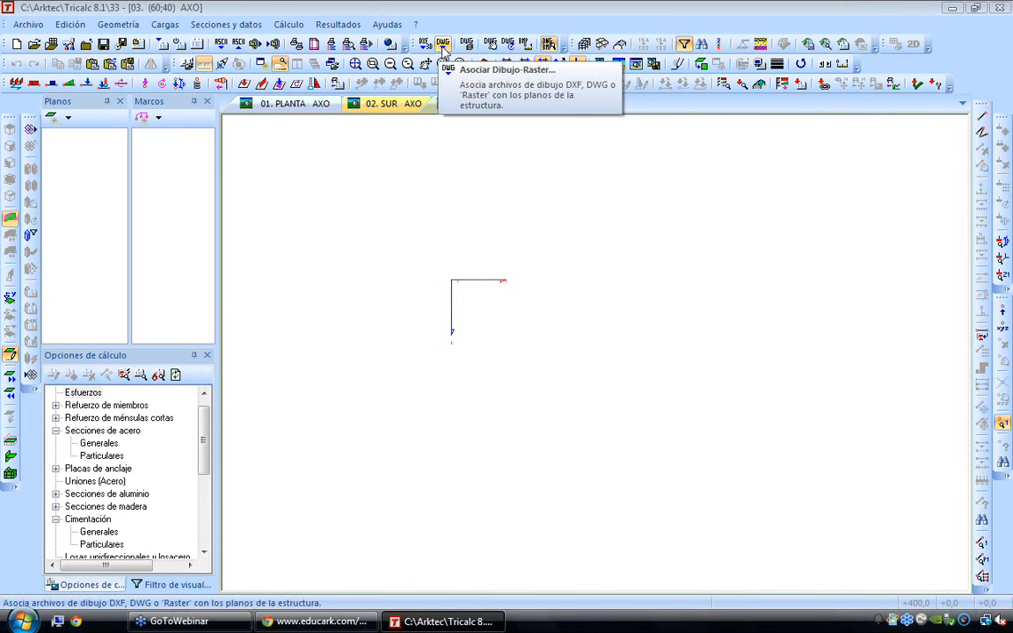
# Choose PL_V26.dwg from the Varios folder as the default drawing to associate with the structure's planes
pyautogui.click(443, 44)
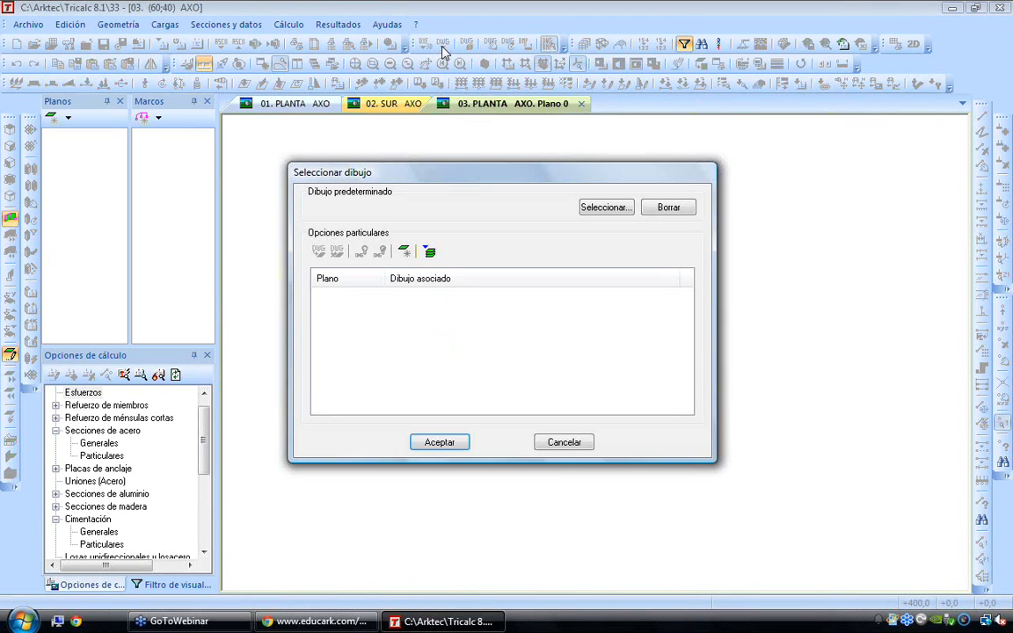
pyautogui.click(604, 208)
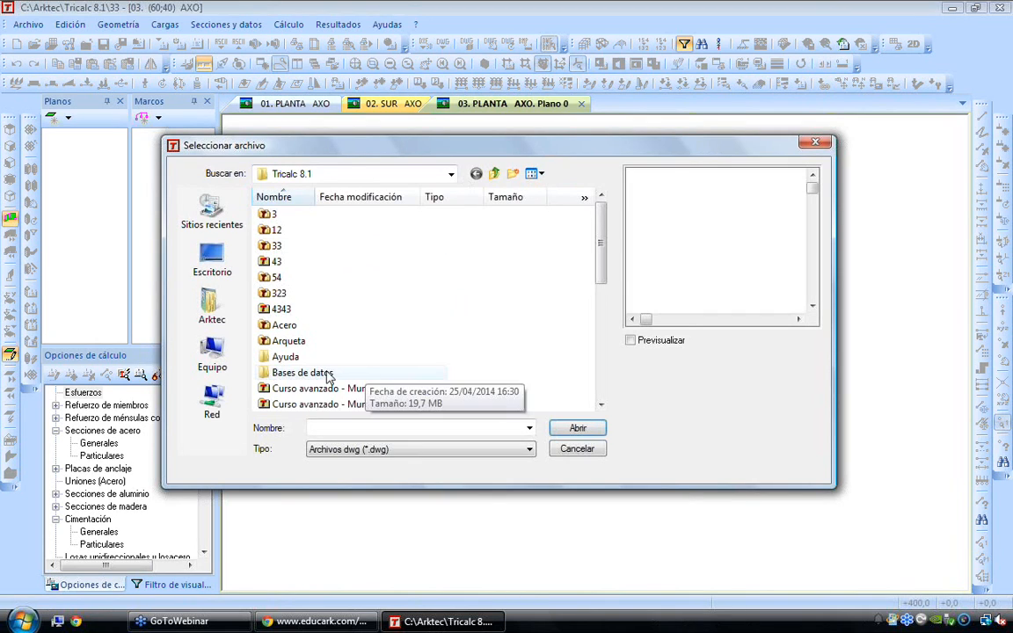
pyautogui.scroll(-6, 297, 375)
pyautogui.doubleClick(295, 375)
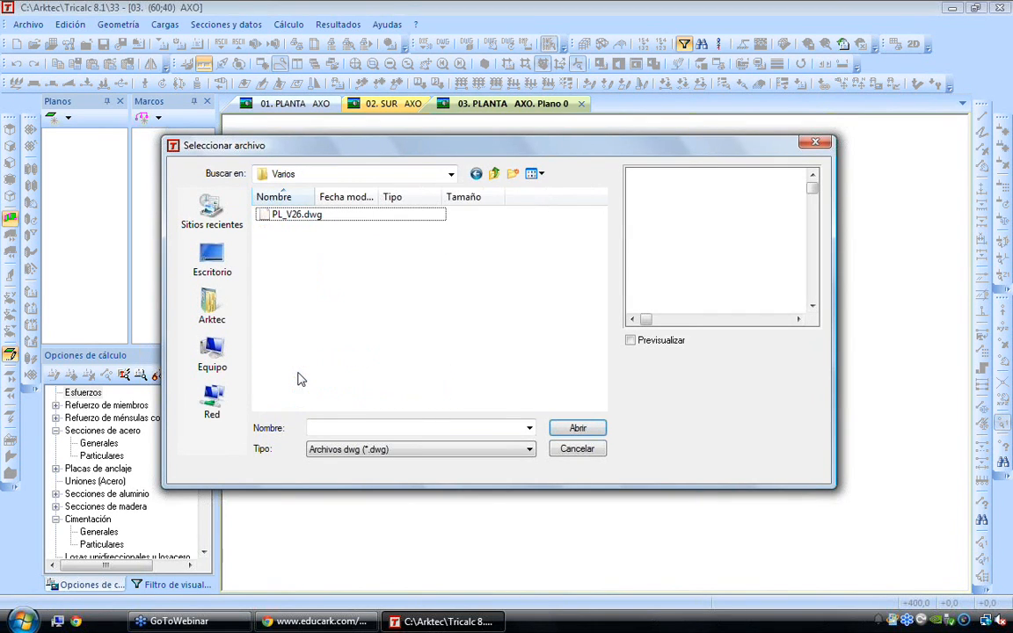
pyautogui.click(294, 215)
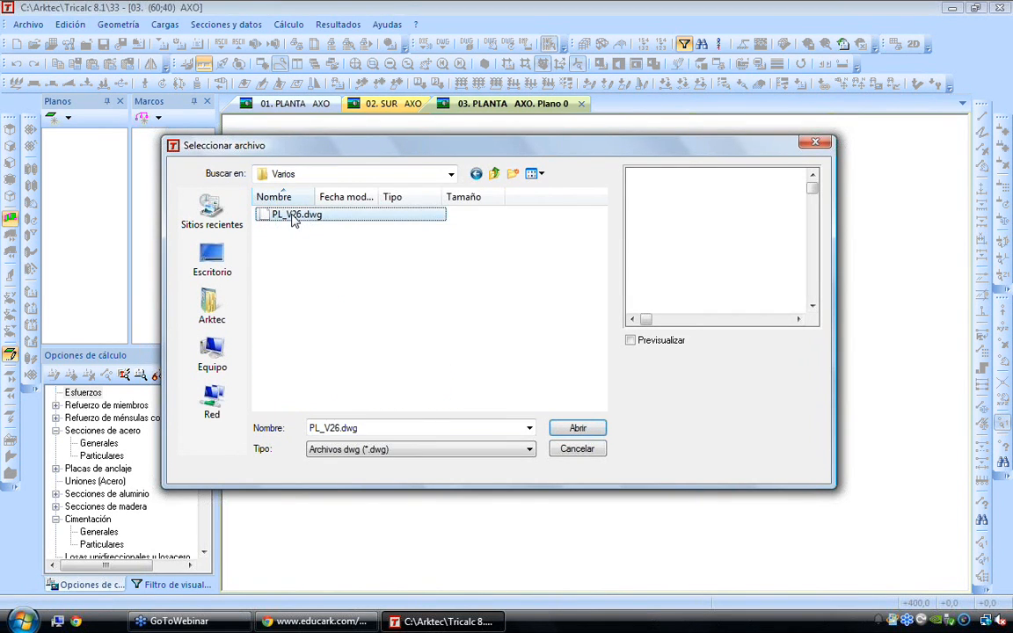
pyautogui.doubleClick(294, 216)
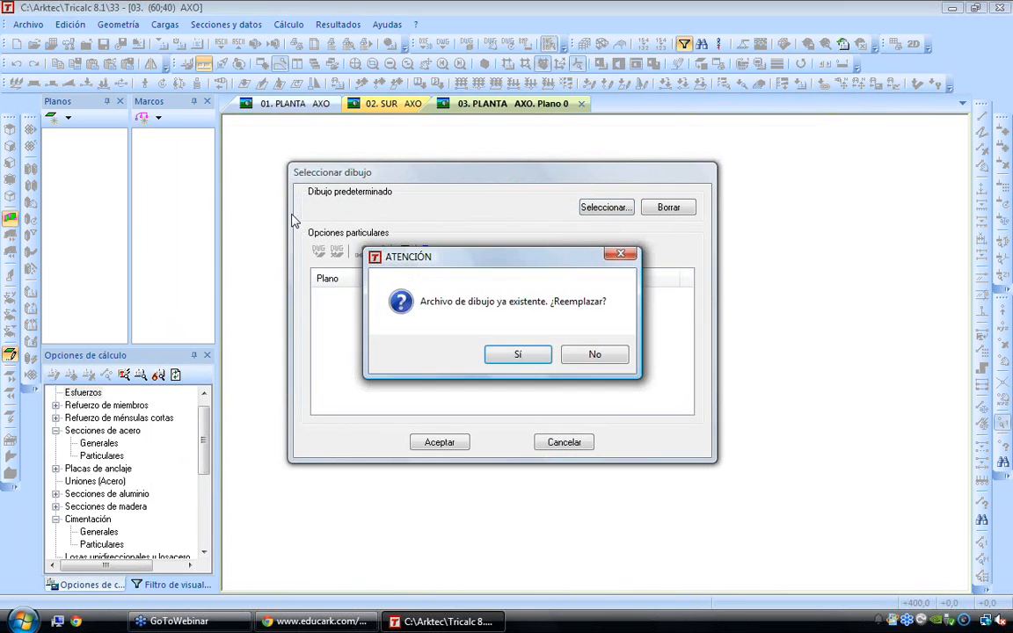
# Replace the existing drawing file, import it in metres with polygons created and moved to the origin, and accept the association
pyautogui.click(517, 356)
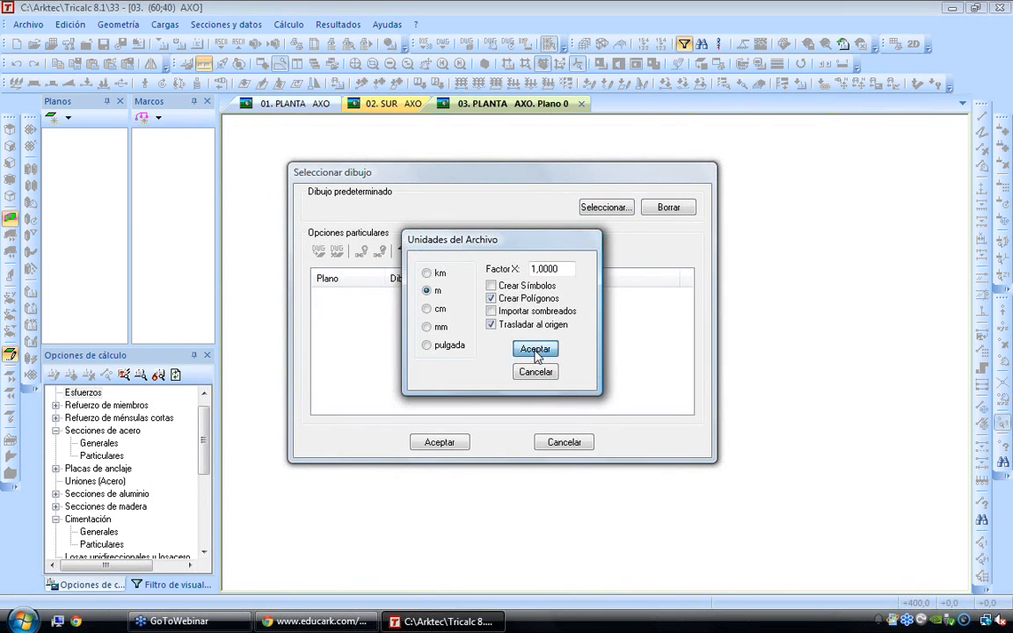
pyautogui.click(523, 349)
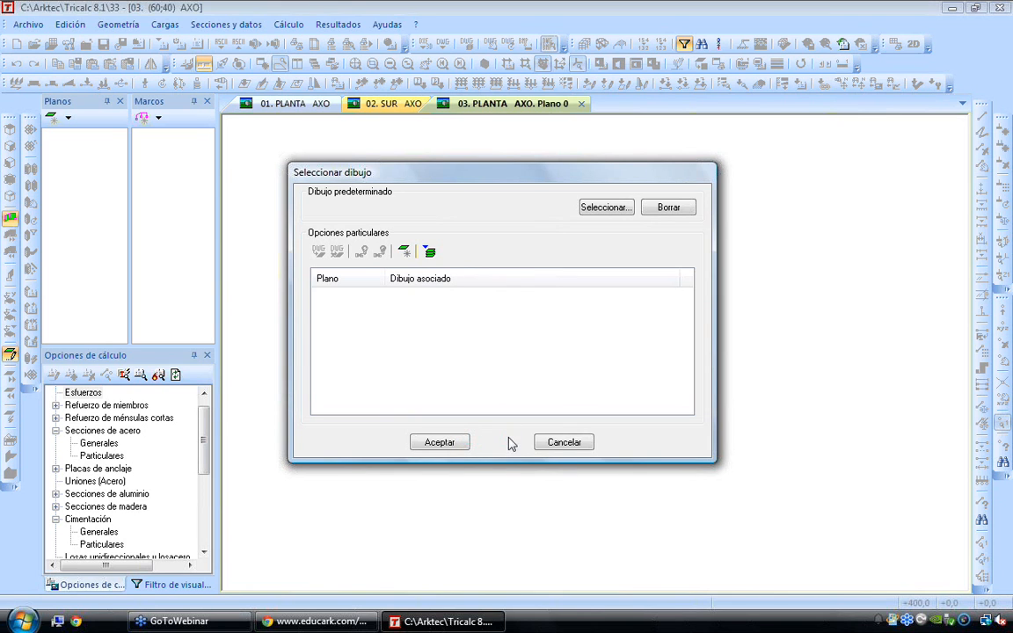
pyautogui.click(465, 442)
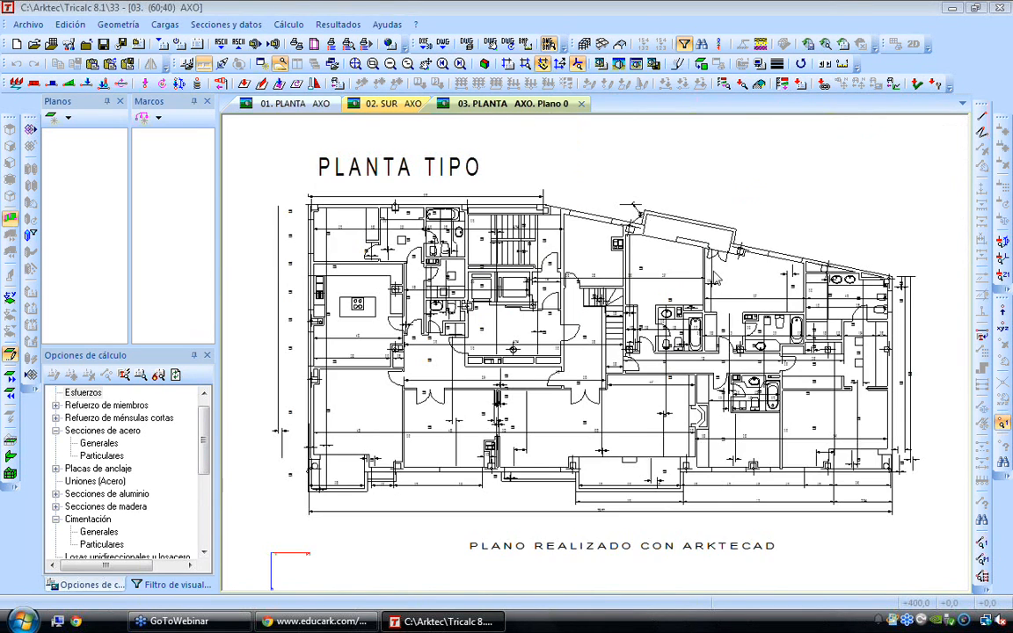
# Isolate the PILARES_ and CERRAM__ layers of the background drawing, with PILARES_ active and CERRAM__ coloured cyan
pyautogui.scroll(3, 713, 274)
pyautogui.moveTo(859, 276); pyautogui.dragTo(761, 313, button='middle')
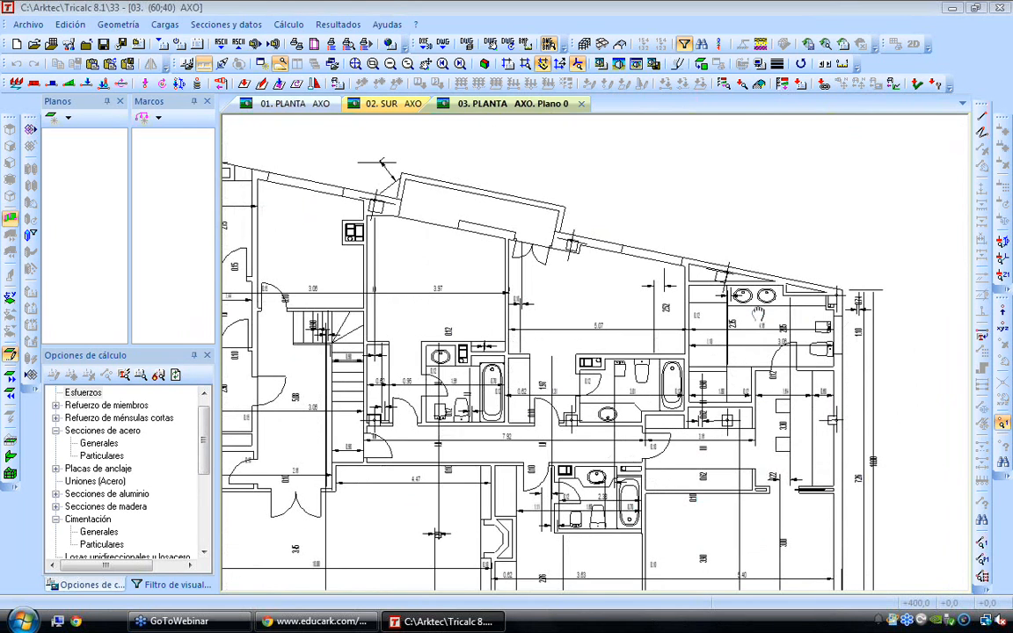
pyautogui.scroll(1, 468, 46)
pyautogui.click(468, 45)
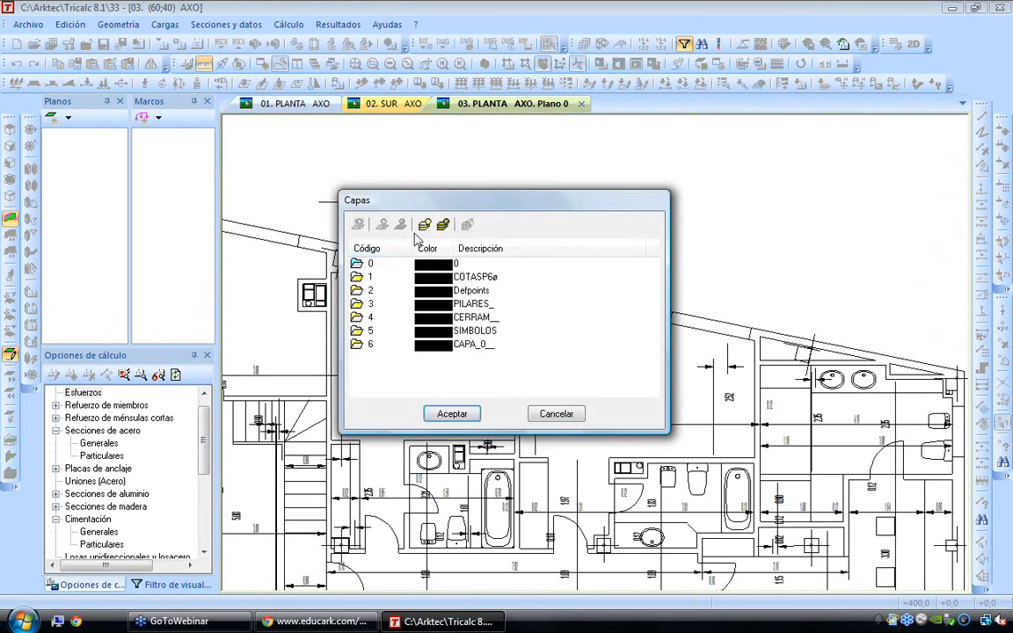
pyautogui.click(392, 304)
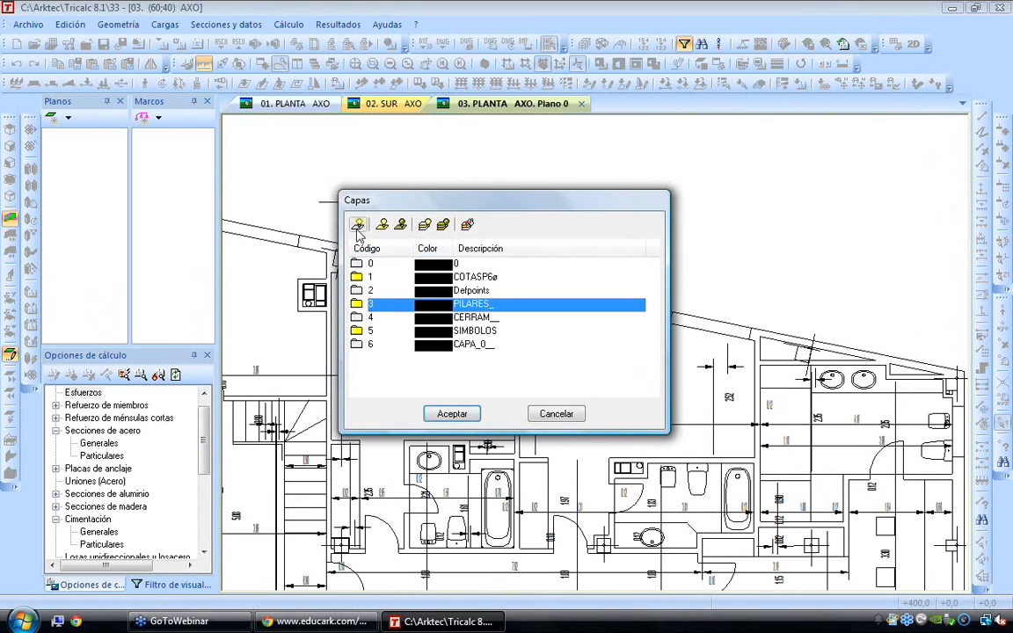
pyautogui.click(376, 317)
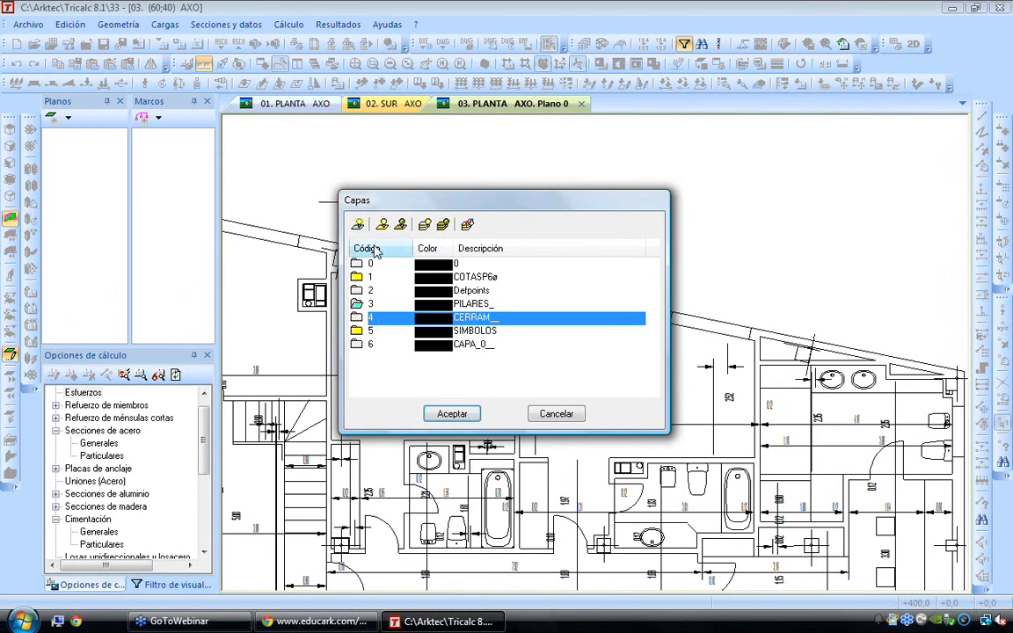
pyautogui.click(467, 226)
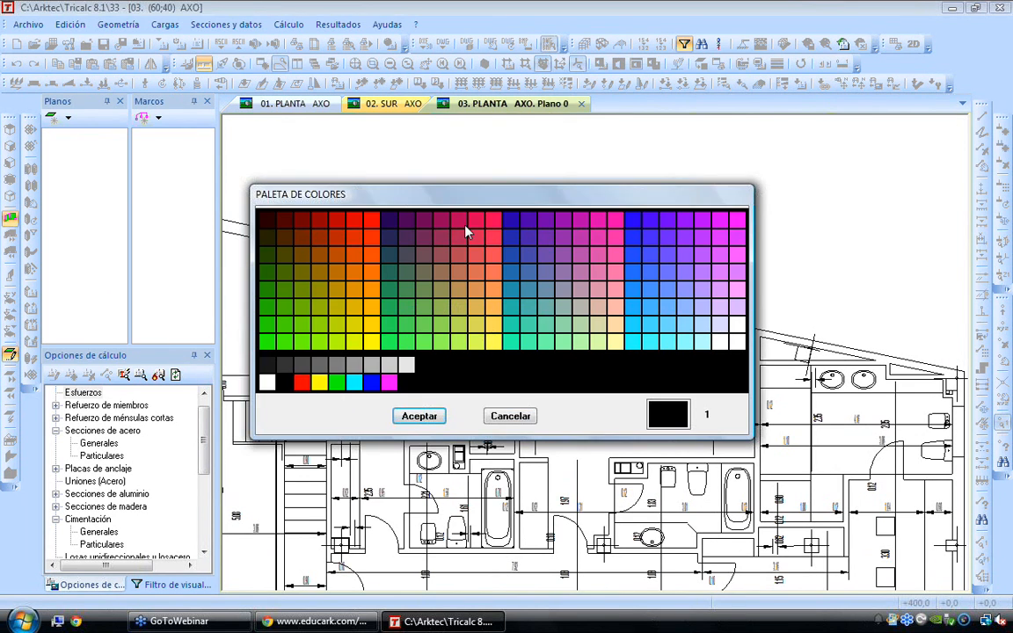
pyautogui.click(356, 380)
pyautogui.click(419, 415)
pyautogui.click(439, 414)
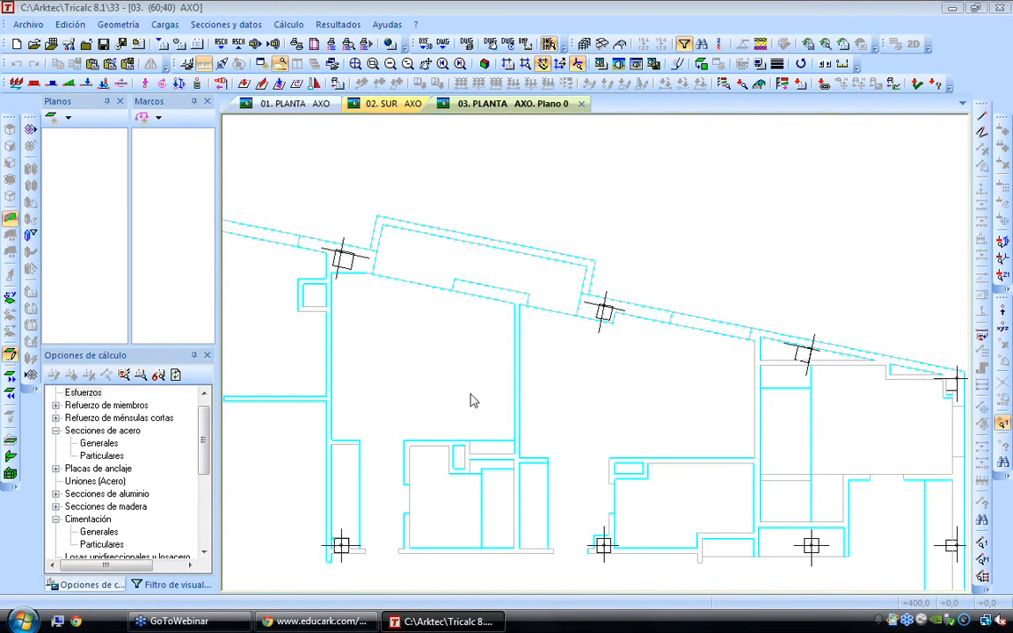
# Draw a closed chain of members along the middle row of pillars, up the outer wall and back along the slanted façade pillars
pyautogui.scroll(-1, 475, 398)
pyautogui.moveTo(557, 399); pyautogui.dragTo(551, 359, button='middle')
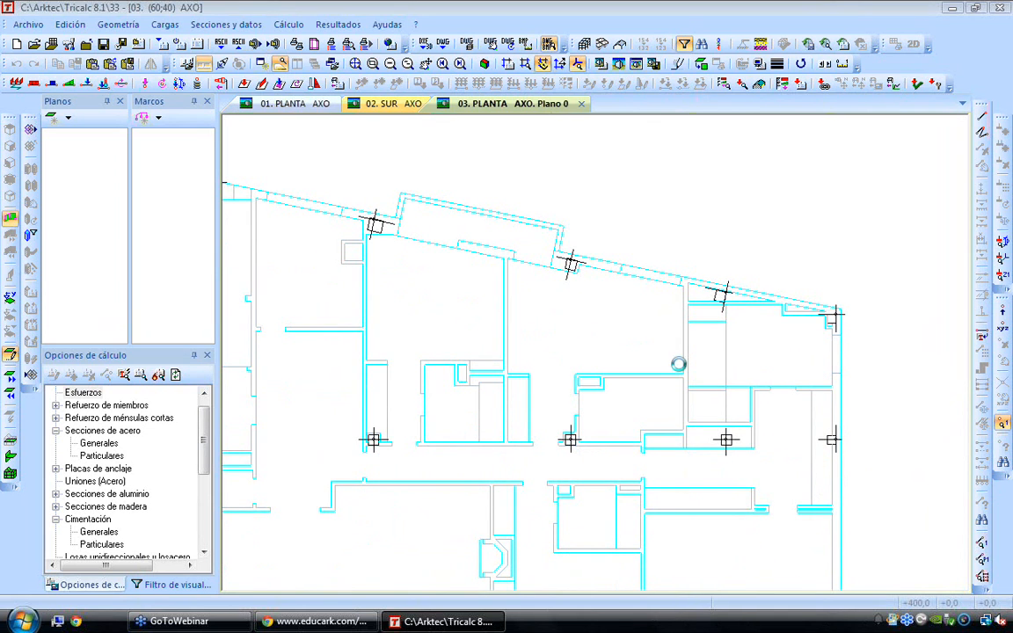
pyautogui.click(982, 133)
pyautogui.click(375, 439)
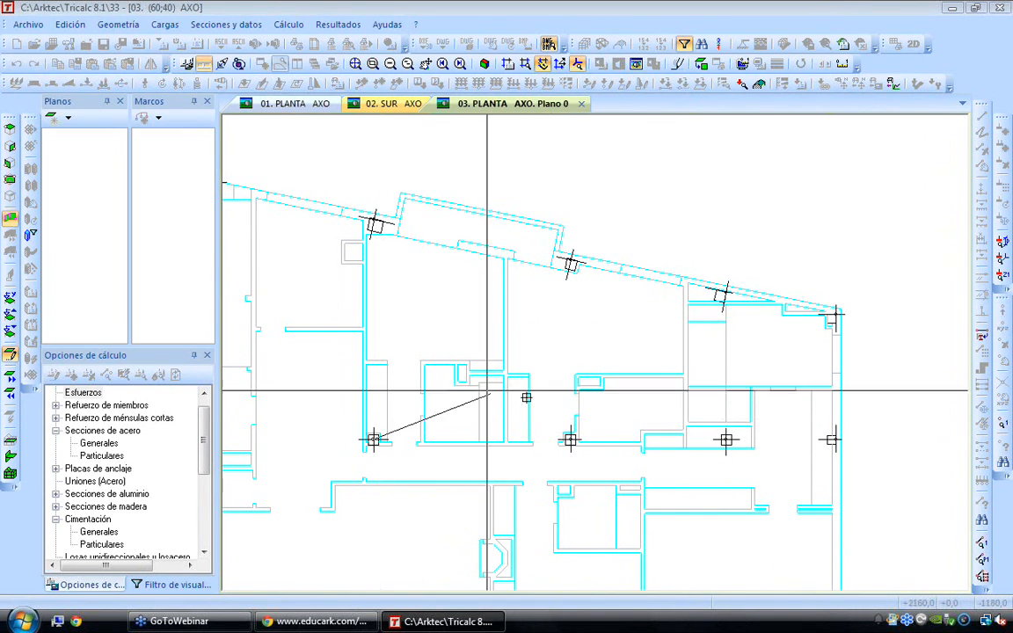
pyautogui.click(570, 440)
pyautogui.click(726, 439)
pyautogui.click(832, 440)
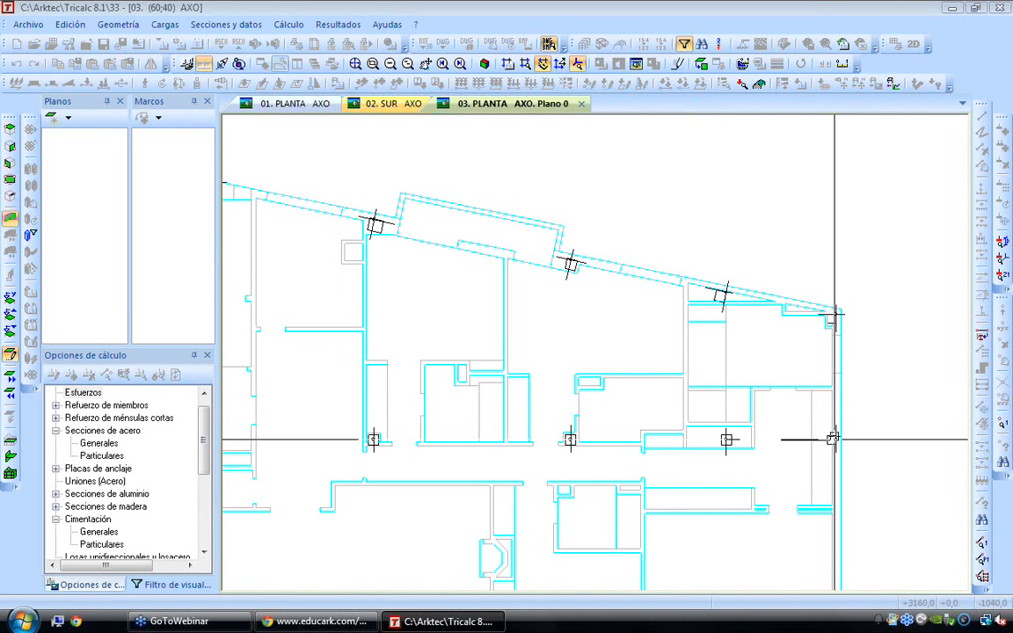
pyautogui.click(830, 314)
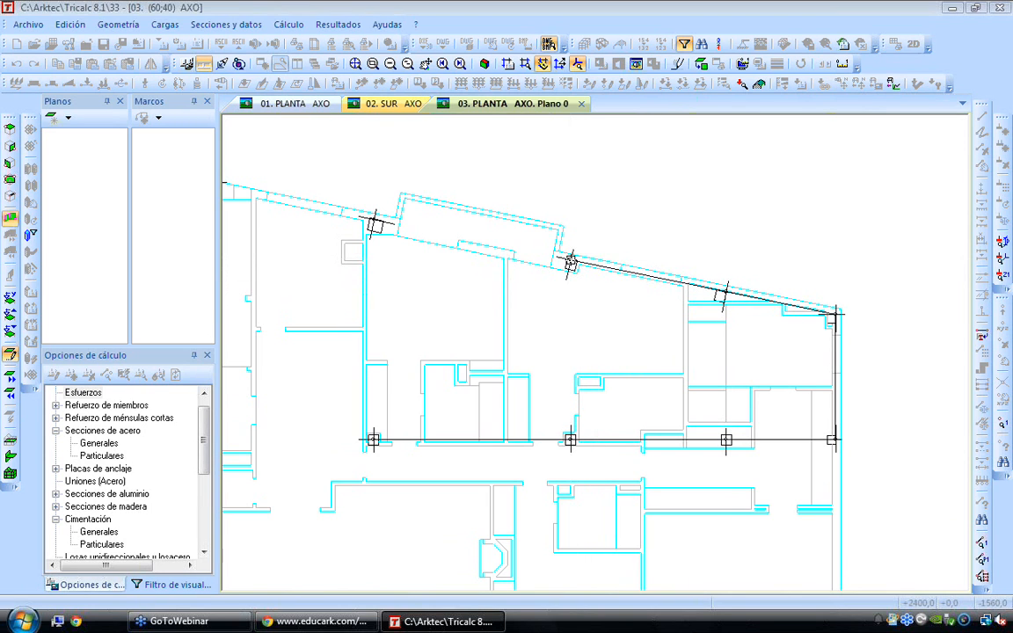
pyautogui.click(375, 222)
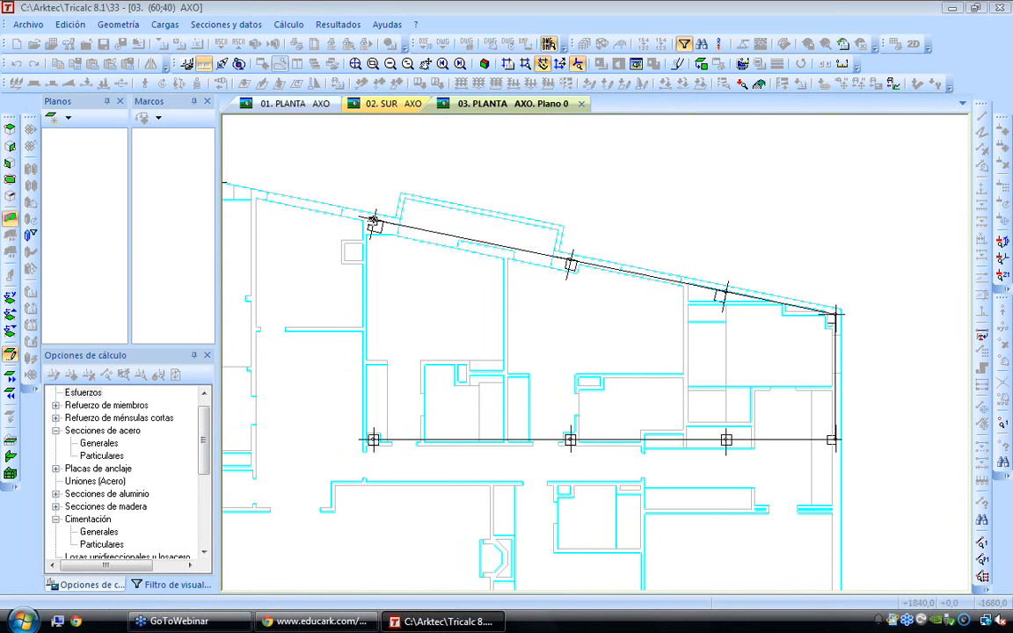
pyautogui.click(376, 440)
# Continue the member chain diagonally to the lower façade and along to its next pillar, and end it there
pyautogui.moveTo(462, 491)
pyautogui.mouseDown(button='middle')
pyautogui.moveTo(436, 356)
pyautogui.moveTo(425, 344)
pyautogui.mouseUp(button='middle')
pyautogui.click(437, 502)
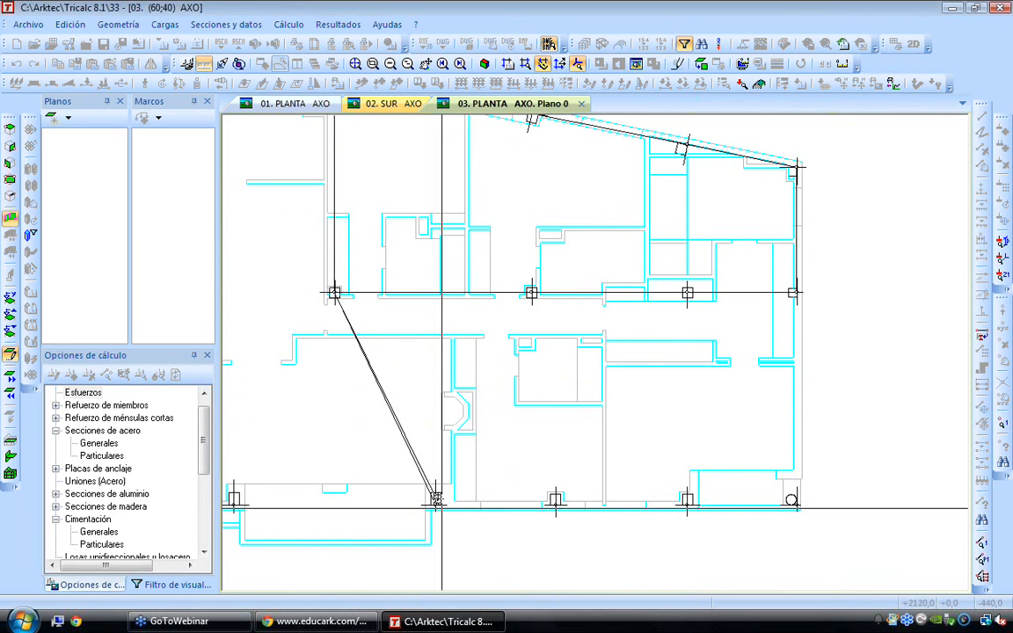
pyautogui.scroll(1, 550, 457)
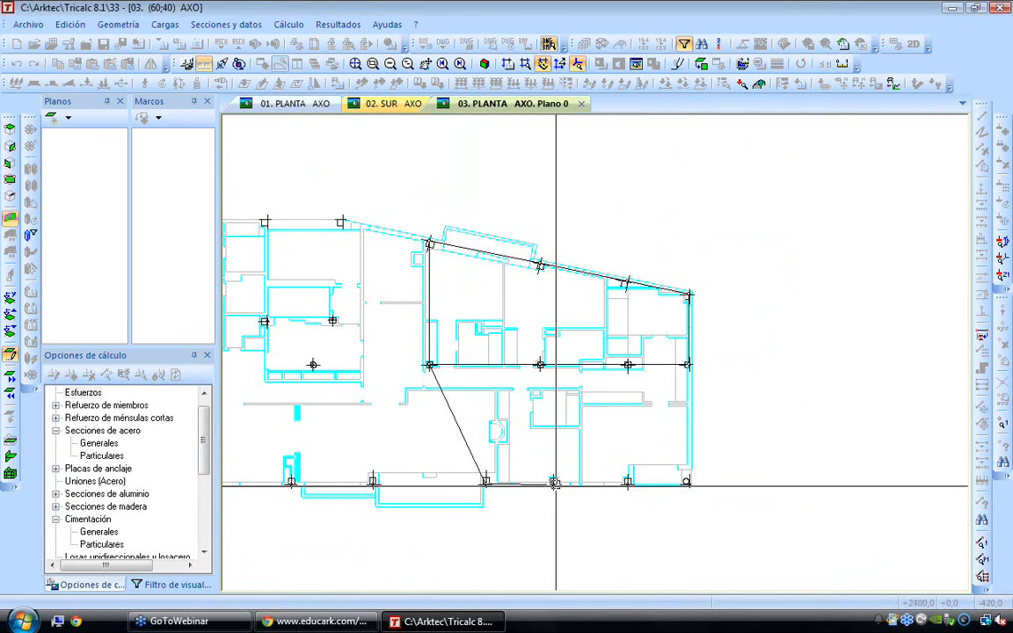
pyautogui.click(552, 482)
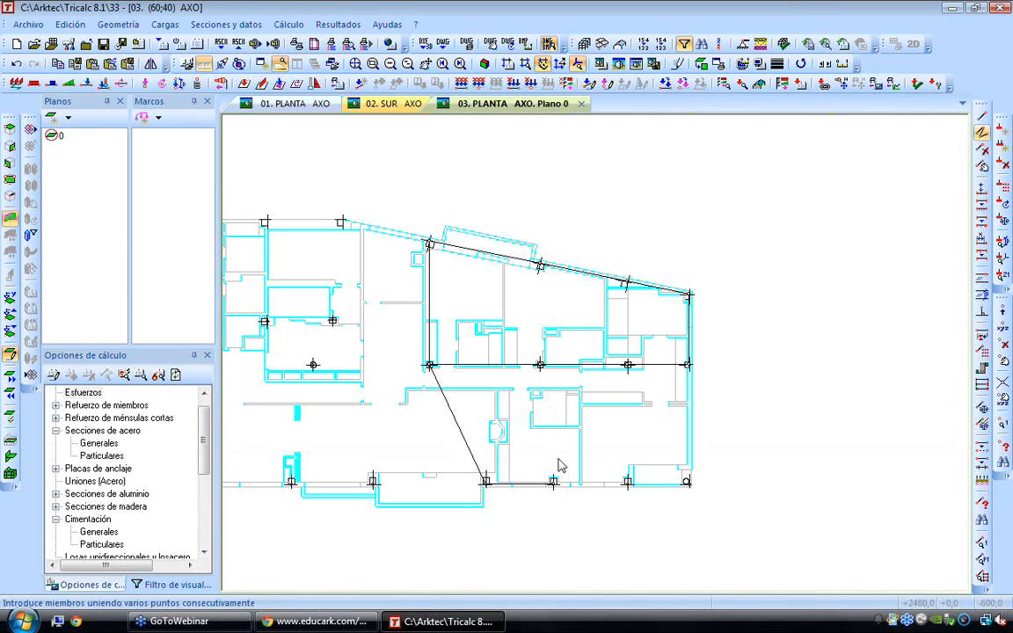
# Hide the associated floor plan and show the drawn members in a rotated axonometric view
pyautogui.click(549, 44)
pyautogui.click(549, 45)
pyautogui.click(549, 45)
pyautogui.press('Right')
pyautogui.press('Right')
pyautogui.press('Right')
pyautogui.press('Right')
pyautogui.press('Right')
pyautogui.press('Right')
pyautogui.press('Right')
pyautogui.press('Down')
pyautogui.press('Down')
pyautogui.press('Down')
pyautogui.press('Down')
pyautogui.press('Down')
pyautogui.press('Down')
pyautogui.press('Down')
pyautogui.press('Down')
pyautogui.press('Down')
pyautogui.press('Down')
pyautogui.press('Down')
pyautogui.press('Down')
pyautogui.press('Down')
pyautogui.press('Right')
pyautogui.press('Right')
pyautogui.press('Right')
pyautogui.press('Right')
pyautogui.press('Right')
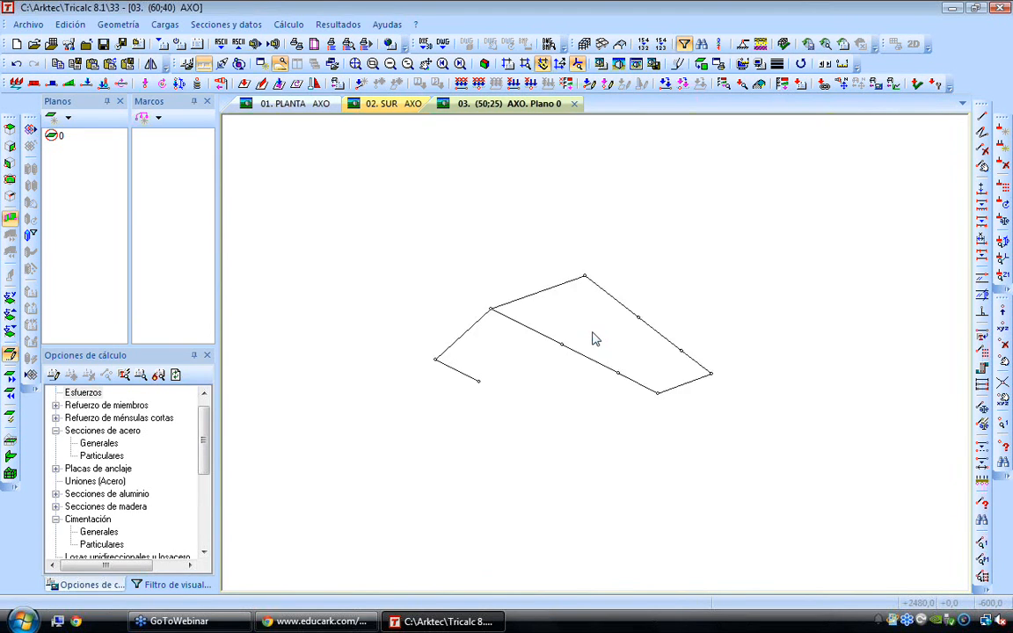
pyautogui.scroll(-3, 593, 340)
pyautogui.scroll(2, 413, 328)
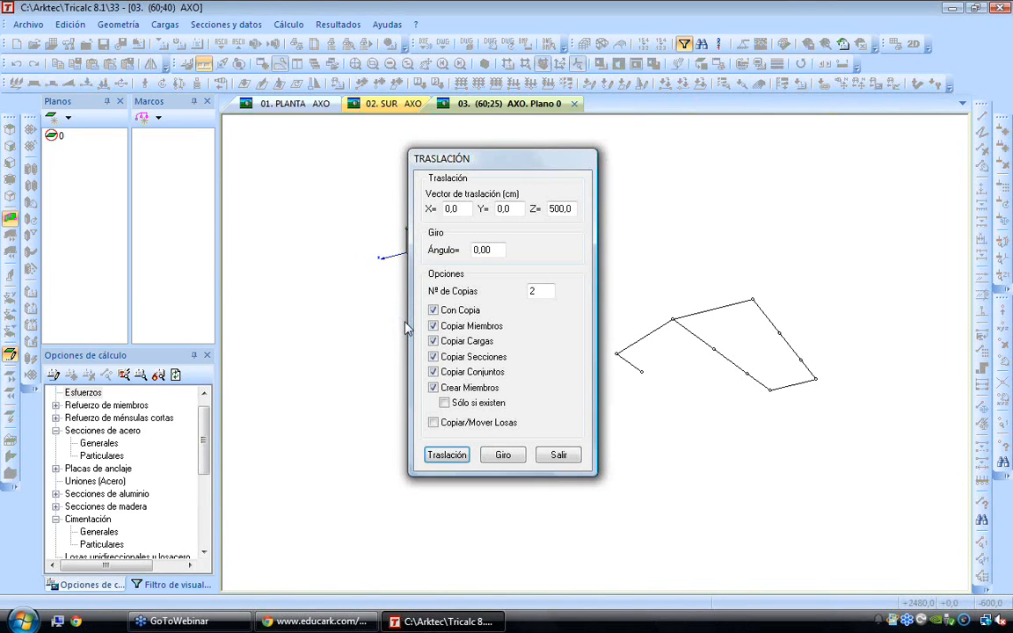
# Copy all the drawn members twice upward with the translation vector X=0, Y=300, Z=0 cm, creating connecting members
pyautogui.moveTo(514, 209); pyautogui.dragTo(383, 209)
pyautogui.write('300')
pyautogui.moveTo(570, 208); pyautogui.dragTo(370, 204)
pyautogui.write('0')
pyautogui.click(458, 457)
pyautogui.moveTo(589, 221); pyautogui.dragTo(850, 450)
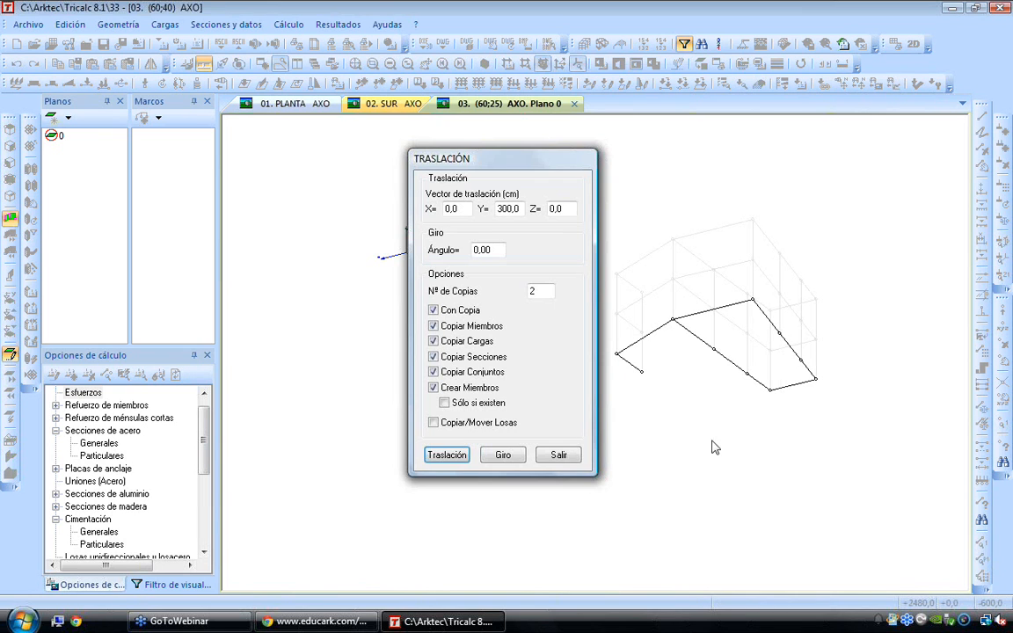
pyautogui.click(559, 454)
# Examine the copied levels and connecting members of the frame from lower and rotated viewpoints
pyautogui.press('Down')
pyautogui.press('Down')
pyautogui.press('Down')
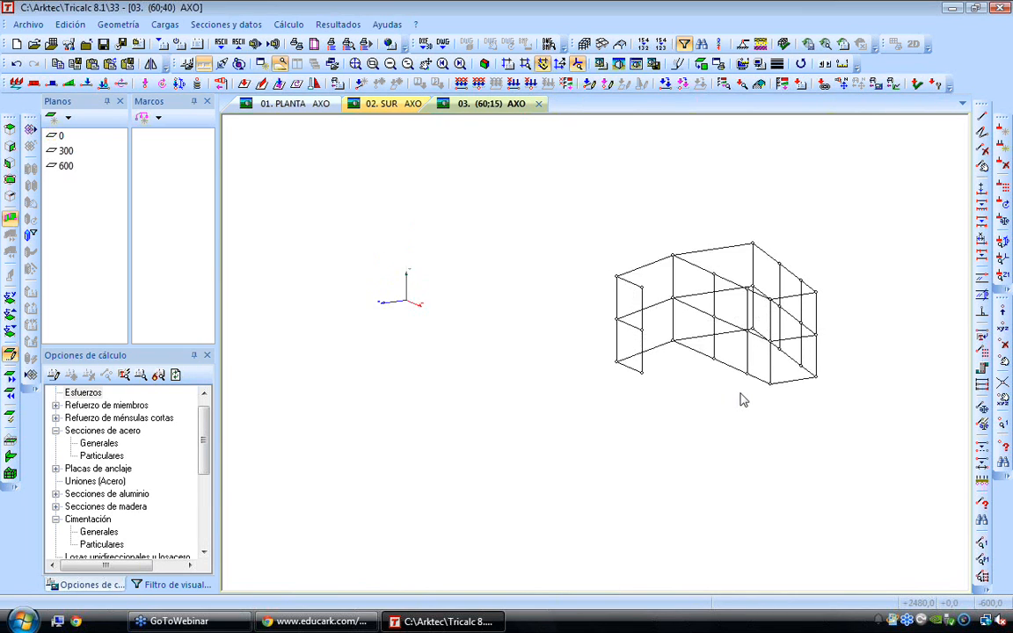
pyautogui.press('Right')
pyautogui.press('Right')
pyautogui.press('Right')
pyautogui.press('Right')
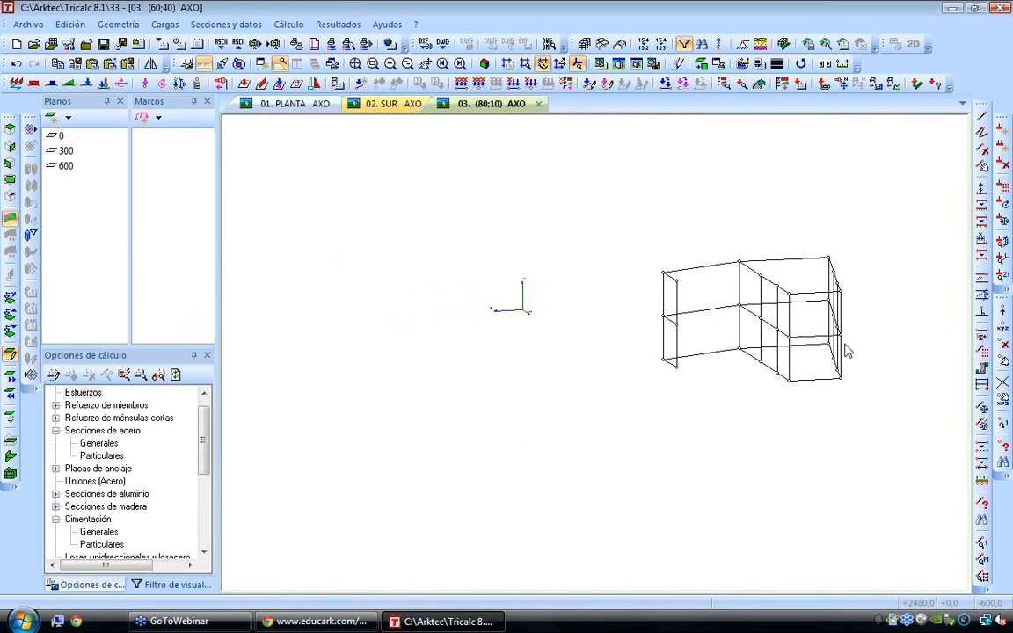
pyautogui.press('Left')
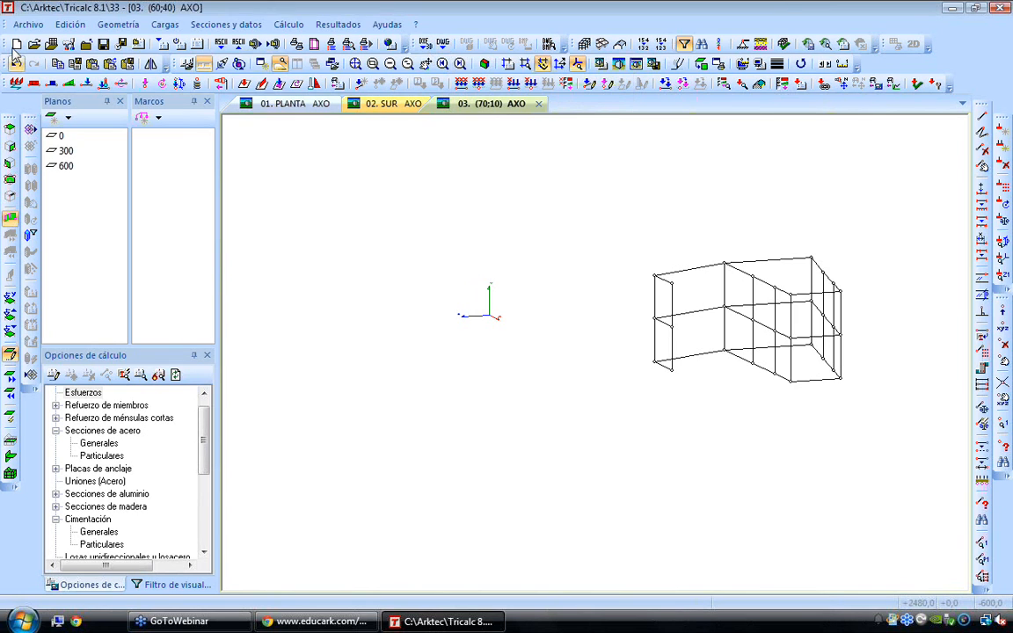
# Import a dome structure as a 3D DXF in metres with factor 1,0000, moved to the origin
pyautogui.click(25, 26)
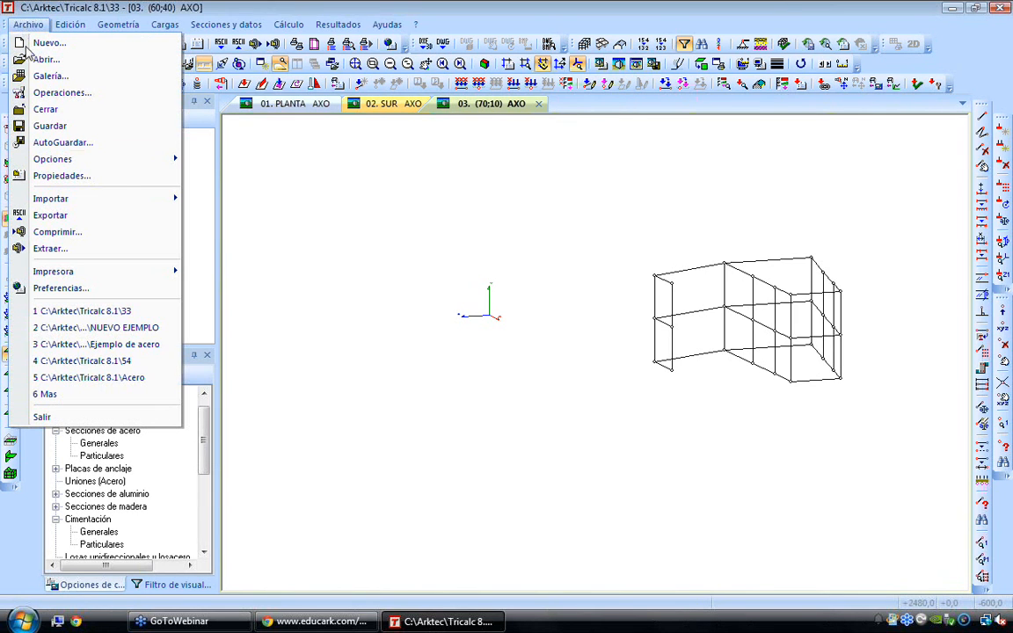
pyautogui.moveTo(101, 199)
pyautogui.click(222, 216)
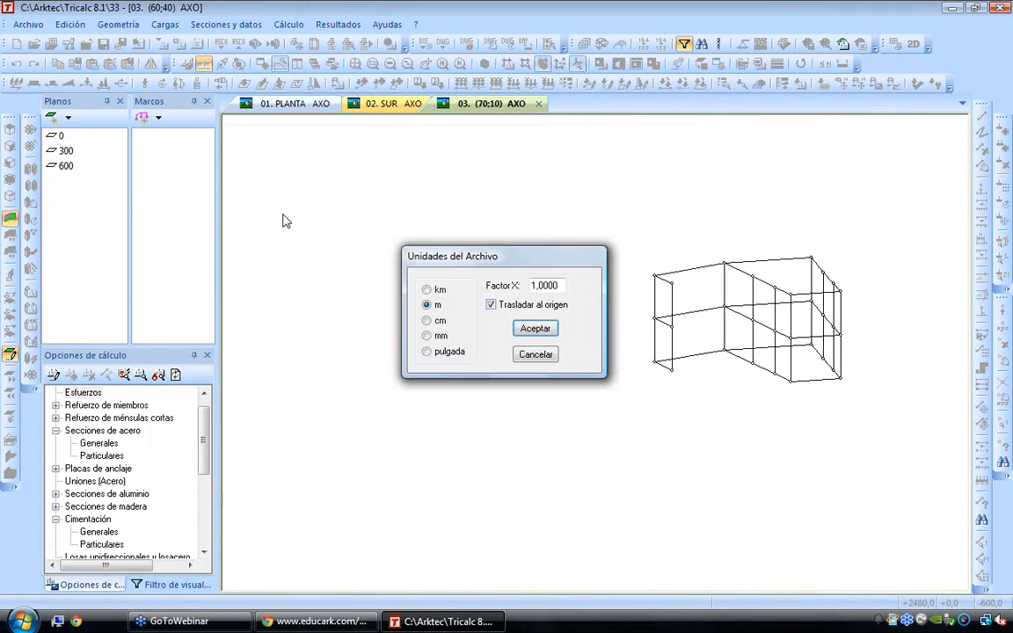
pyautogui.click(534, 327)
pyautogui.click(475, 337)
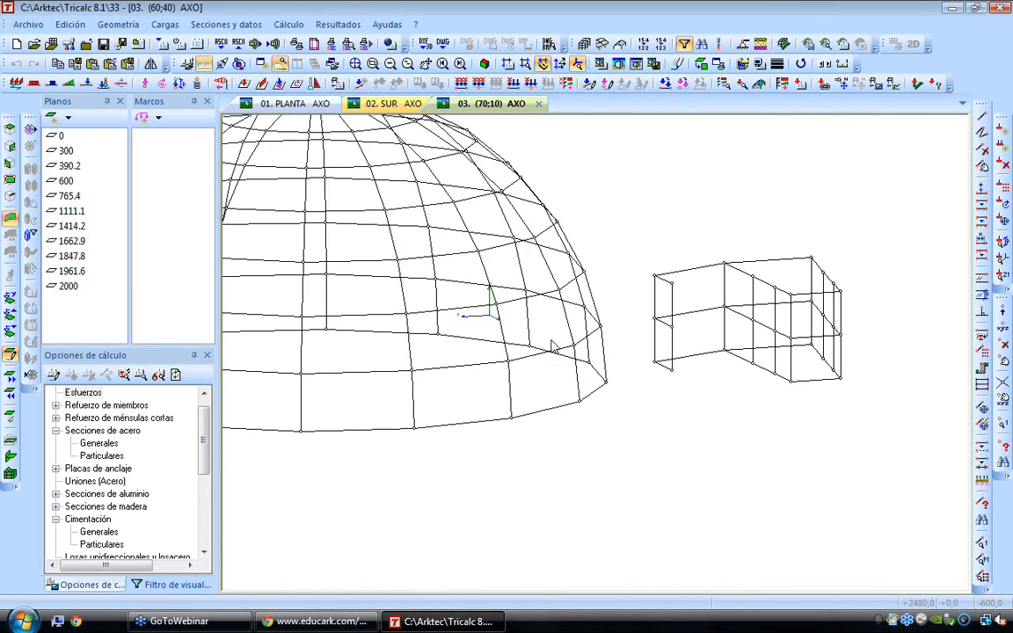
pyautogui.press('Up')
pyautogui.press('Up')
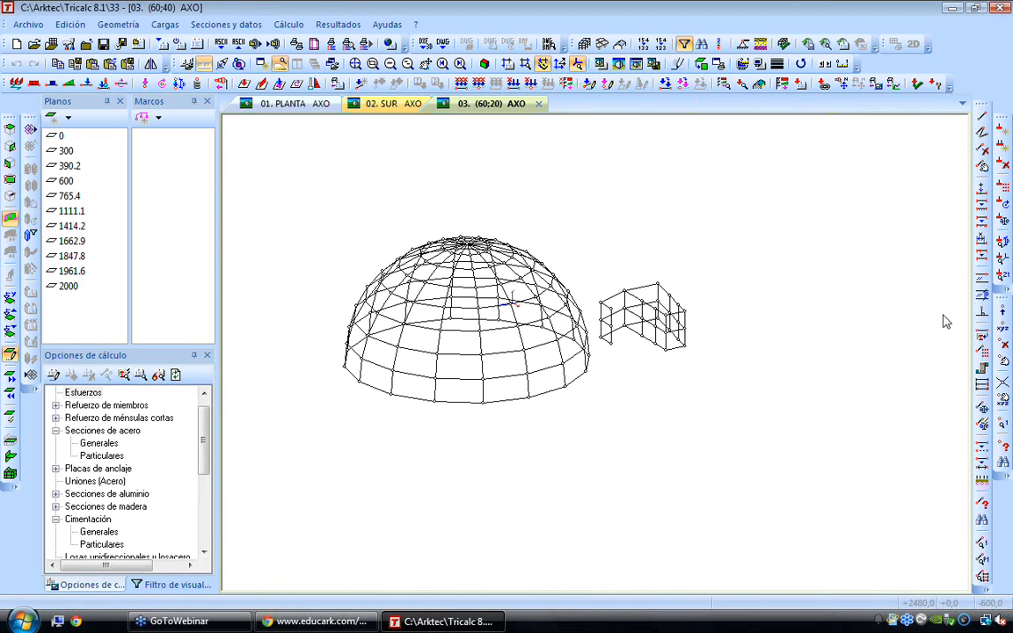
# Delete the front base nodes of the dome with a window selection to leave an opening in its lowest ring
pyautogui.click(1003, 345)
pyautogui.moveTo(514, 369); pyautogui.dragTo(544, 408)
pyautogui.rightClick(528, 401)
# Draw two crossed diagonal members in the lowest dome panel next to the opening
pyautogui.click(982, 130)
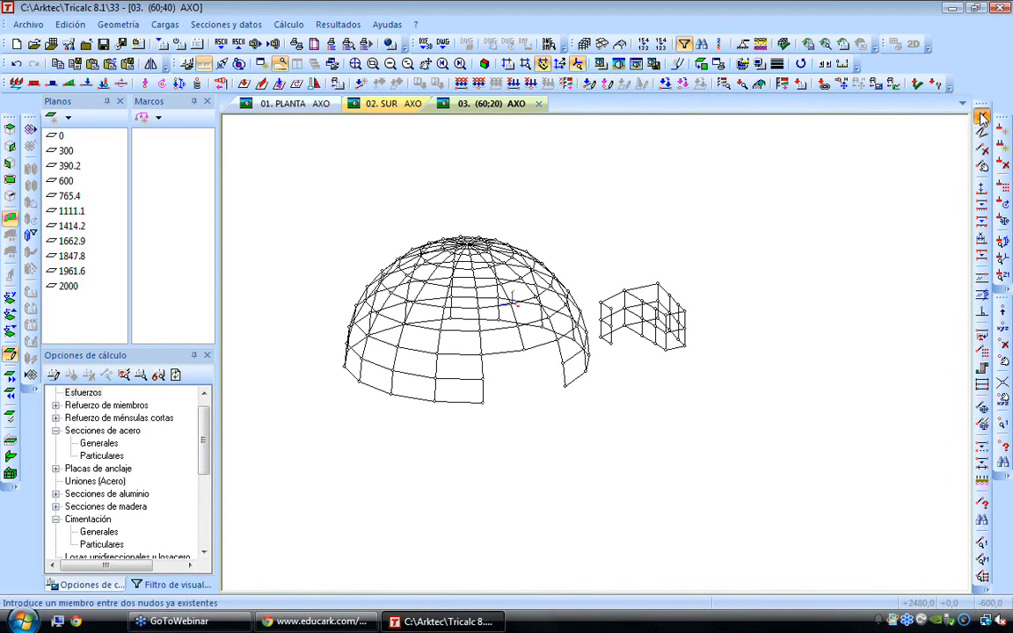
pyautogui.click(480, 381)
pyautogui.click(440, 400)
pyautogui.rightClick(439, 395)
pyautogui.click(436, 378)
pyautogui.click(481, 402)
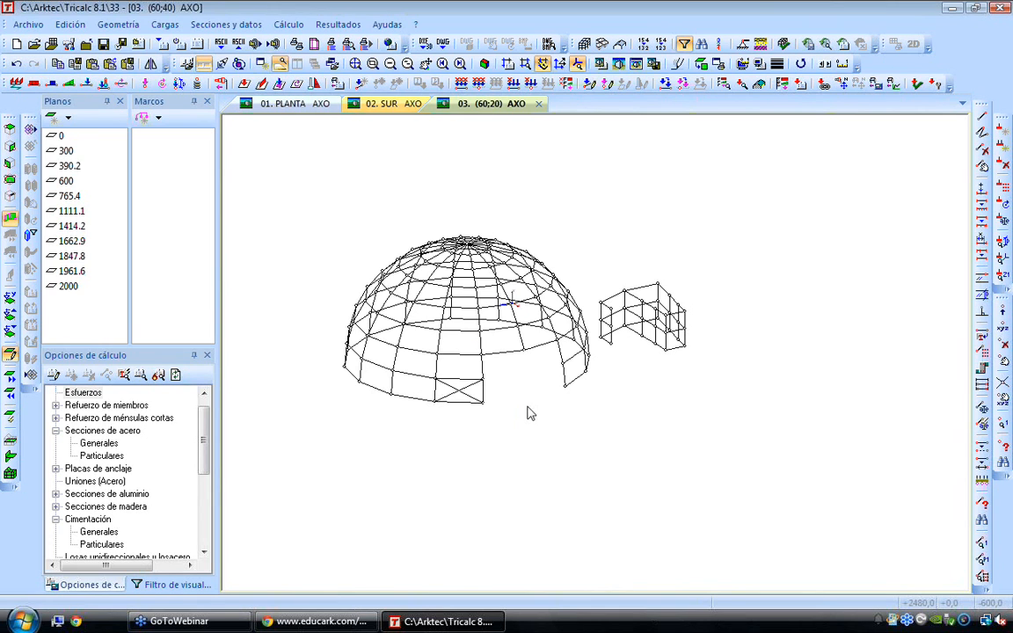
pyautogui.scroll(2, 617, 350)
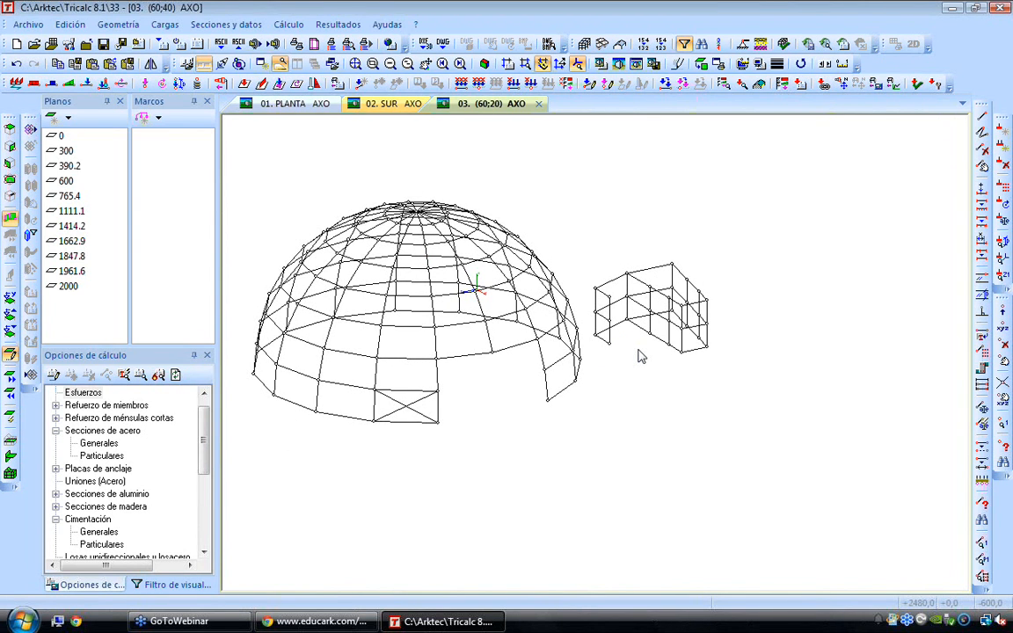
# Start a BIM model import from IFC and go to the Ejemplos IFC folder in Tricalc 8.1
pyautogui.click(27, 24)
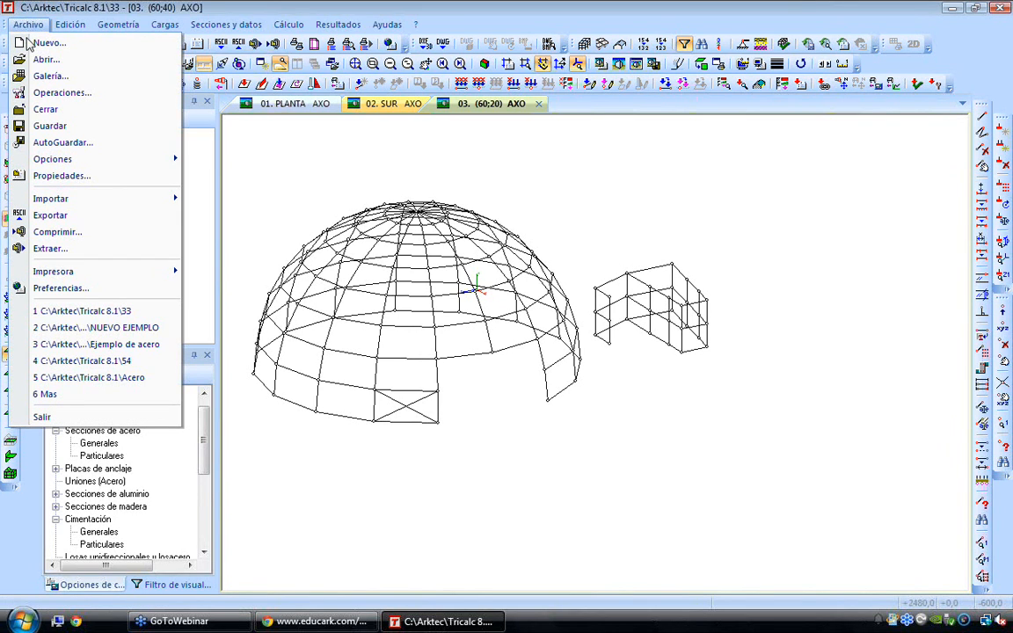
pyautogui.moveTo(97, 198)
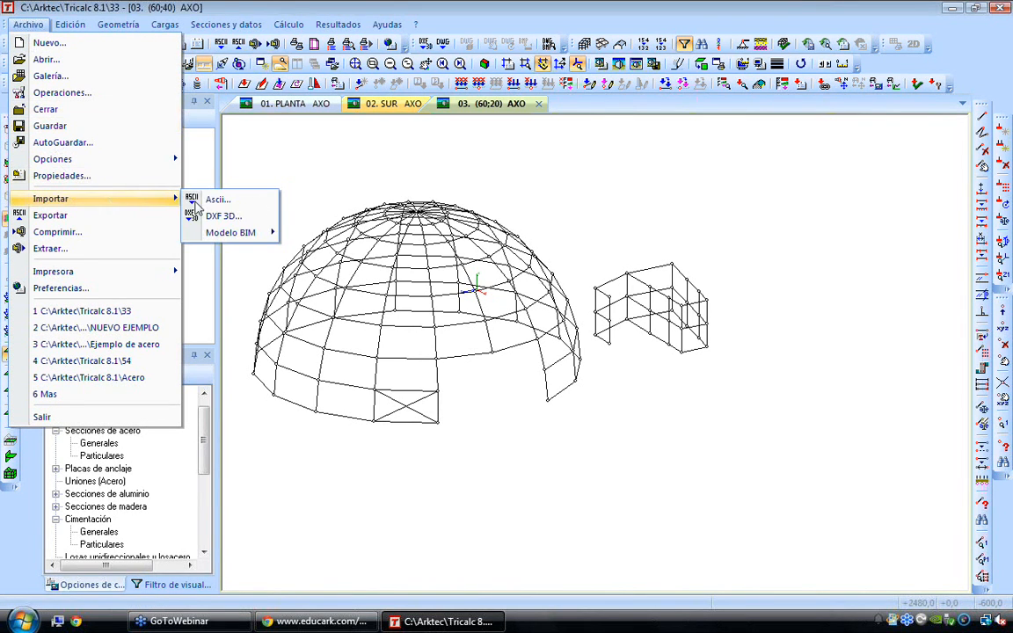
pyautogui.moveTo(264, 235)
pyautogui.click(324, 231)
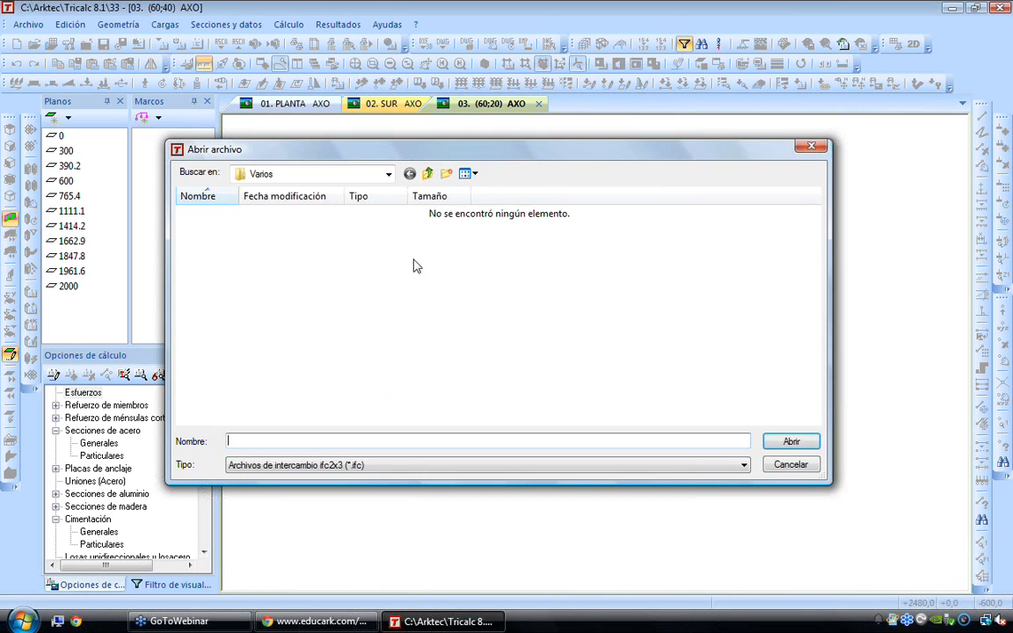
pyautogui.click(427, 174)
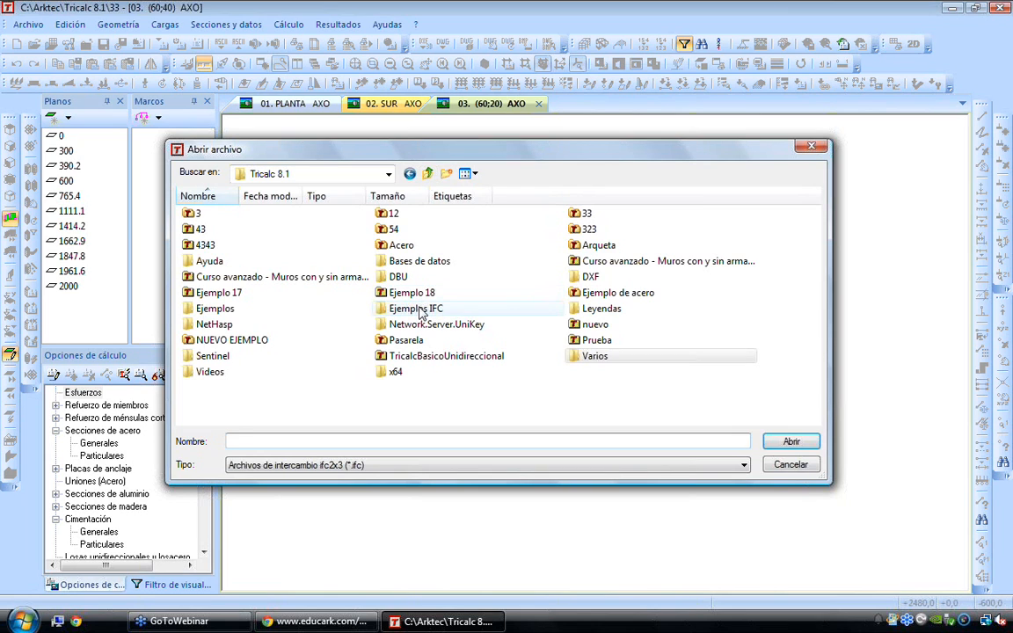
pyautogui.doubleClick(417, 308)
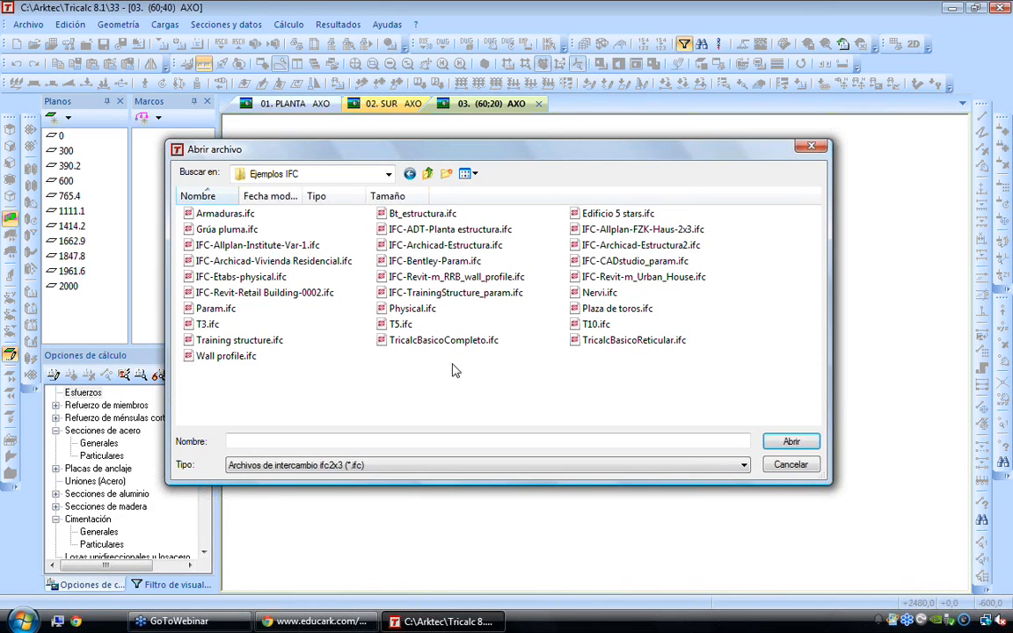
# Import IFC-Bentley-Param.ifc with its walls, slabs and members moved to the coordinate origin, without storing the .ntr file
pyautogui.click(433, 261)
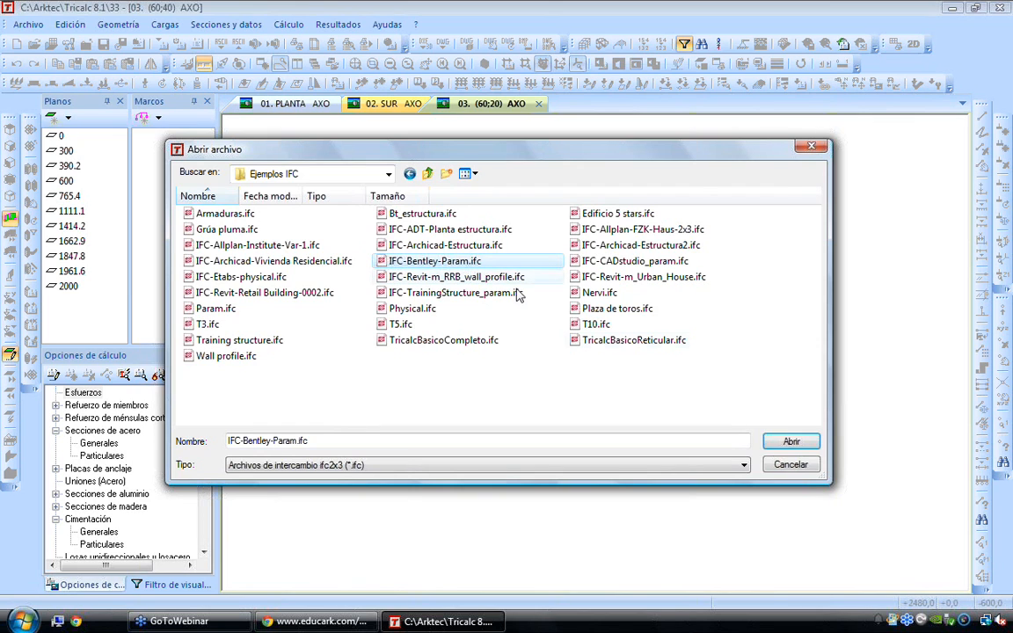
pyautogui.click(791, 441)
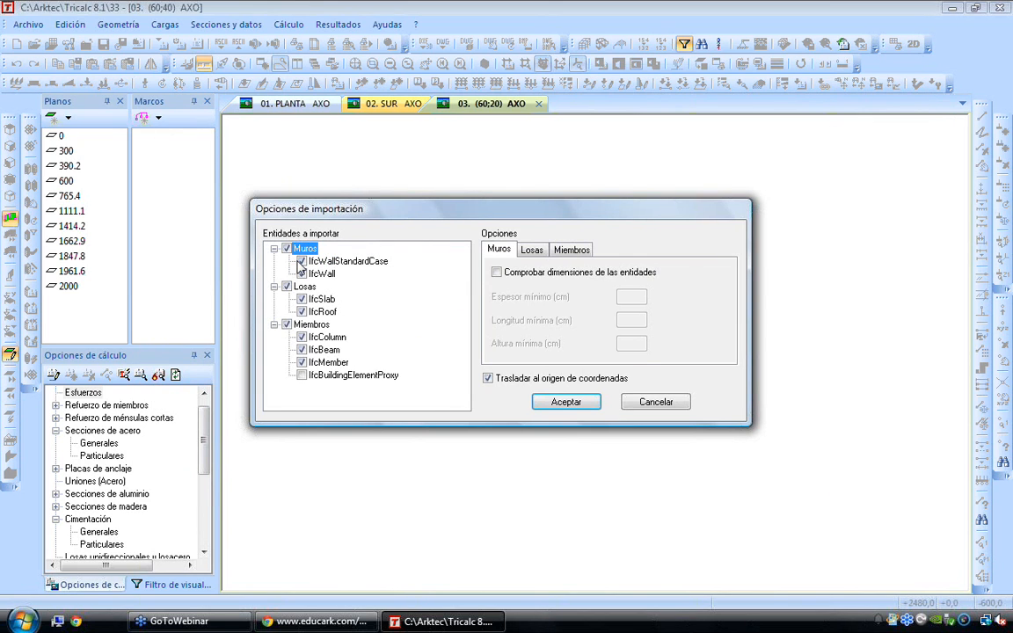
pyautogui.click(331, 339)
pyautogui.click(332, 352)
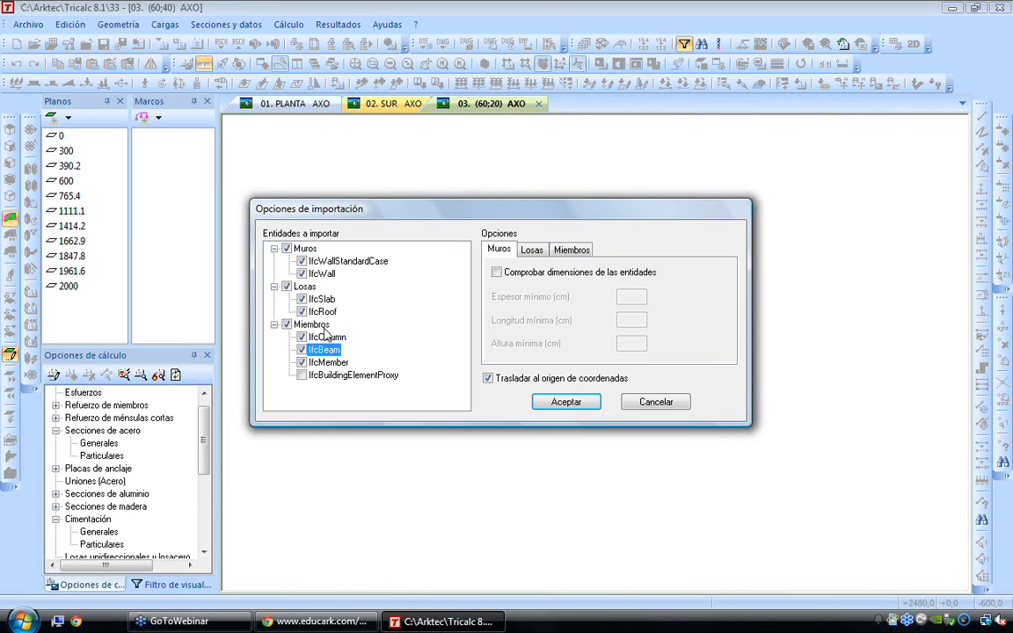
pyautogui.click(320, 300)
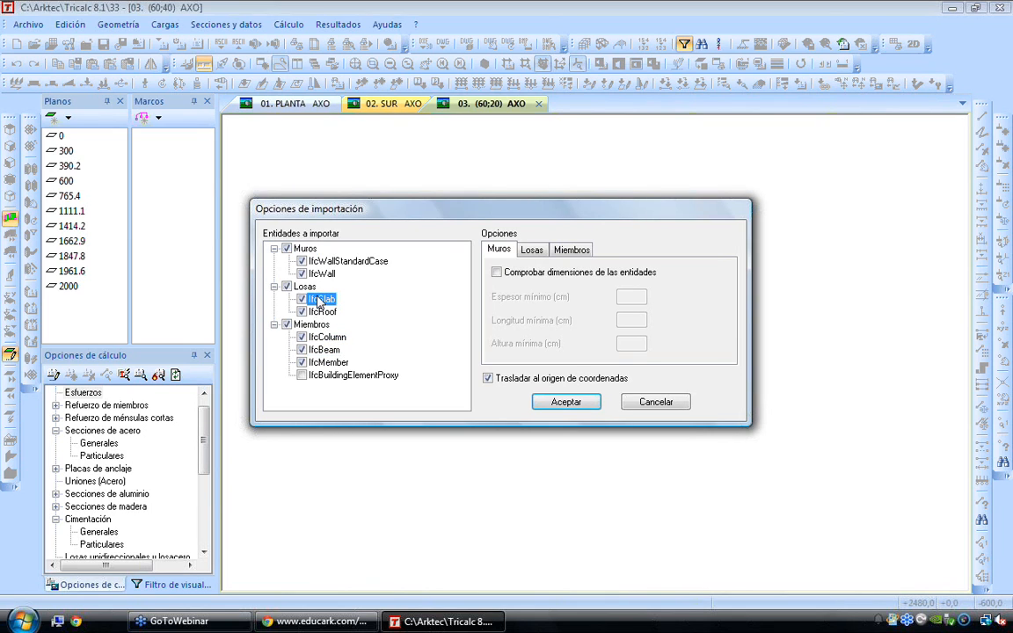
pyautogui.click(322, 312)
pyautogui.click(334, 262)
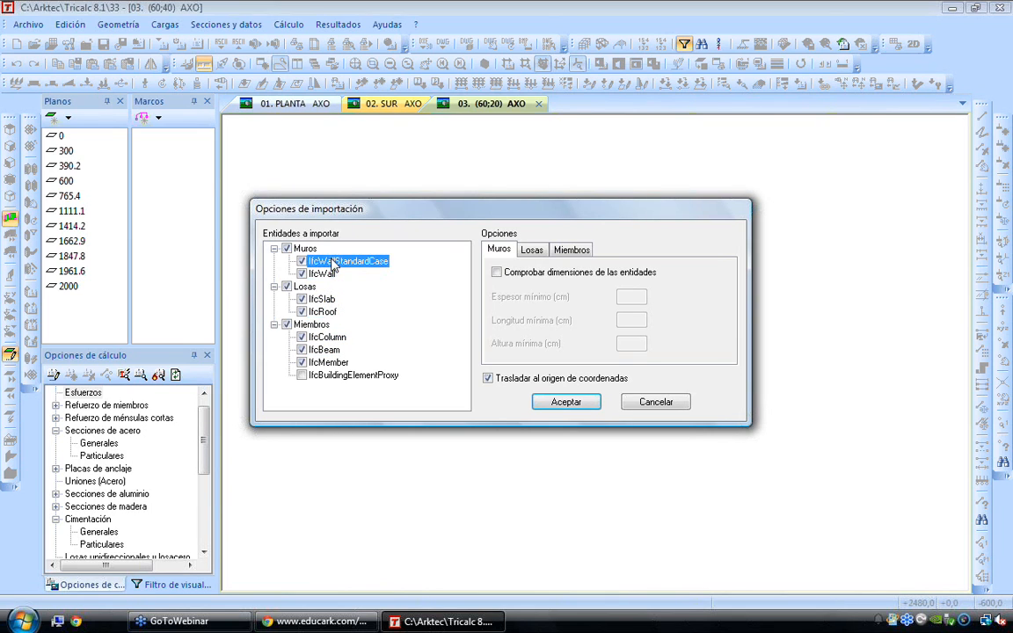
pyautogui.click(559, 402)
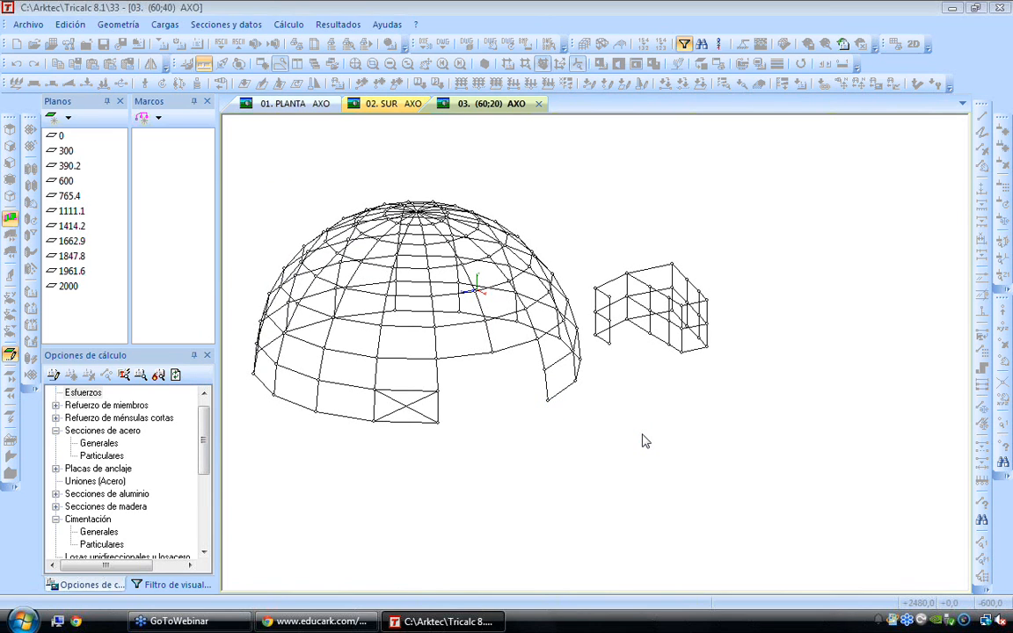
pyautogui.click(626, 396)
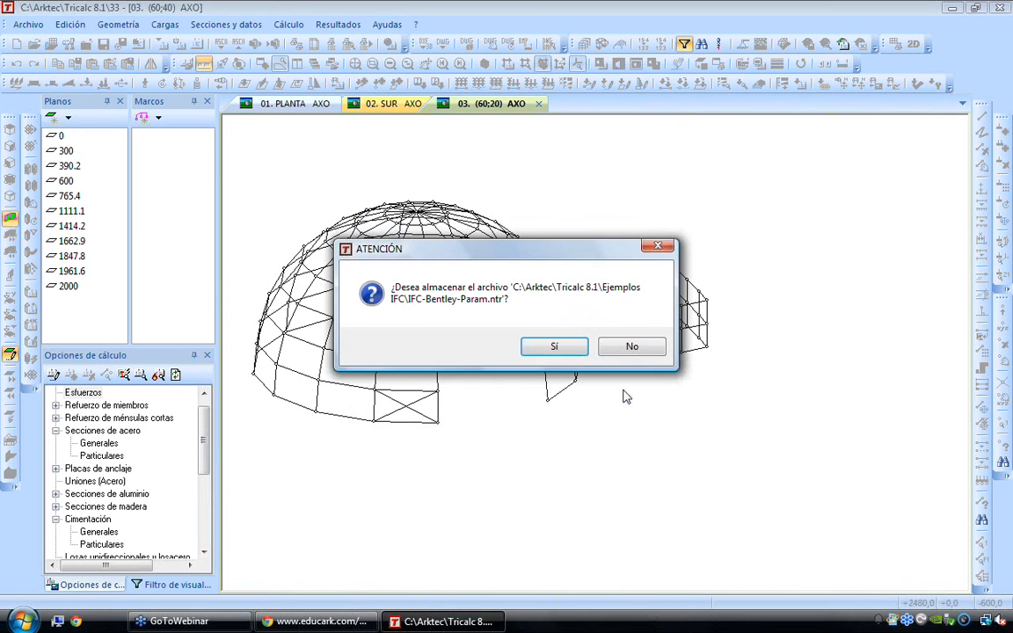
pyautogui.click(630, 345)
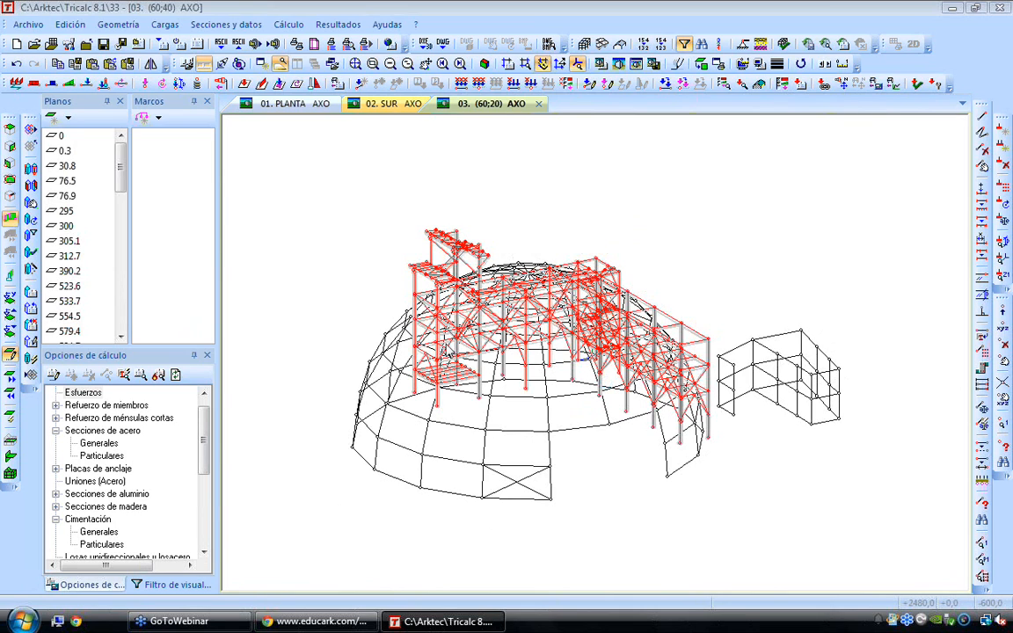
# Inspect the imported IFC frame's column profiles up close and undo the import
pyautogui.scroll(5, 704, 444)
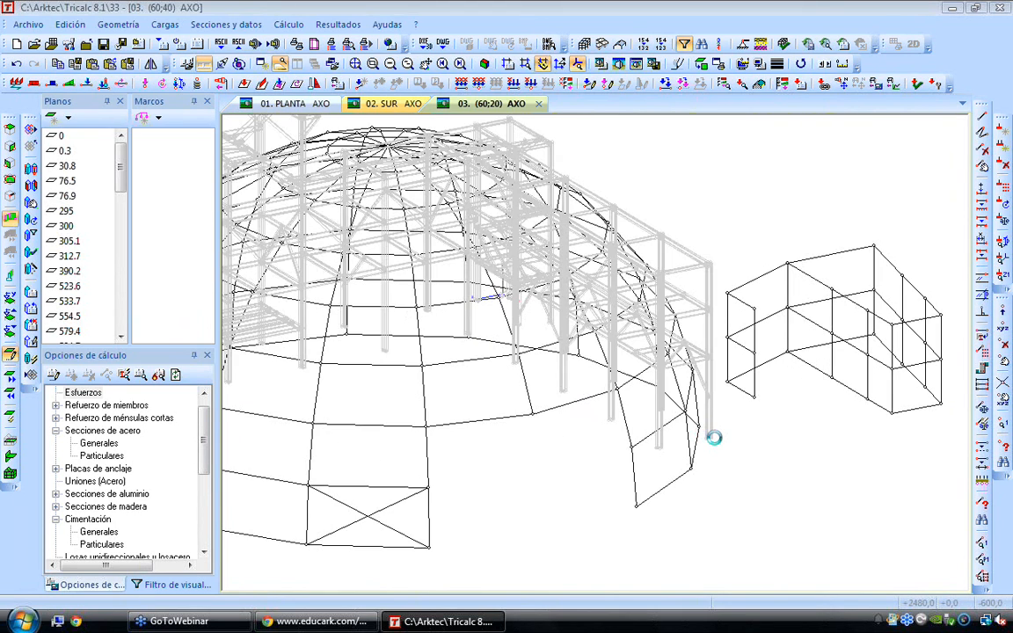
pyautogui.scroll(2, 707, 440)
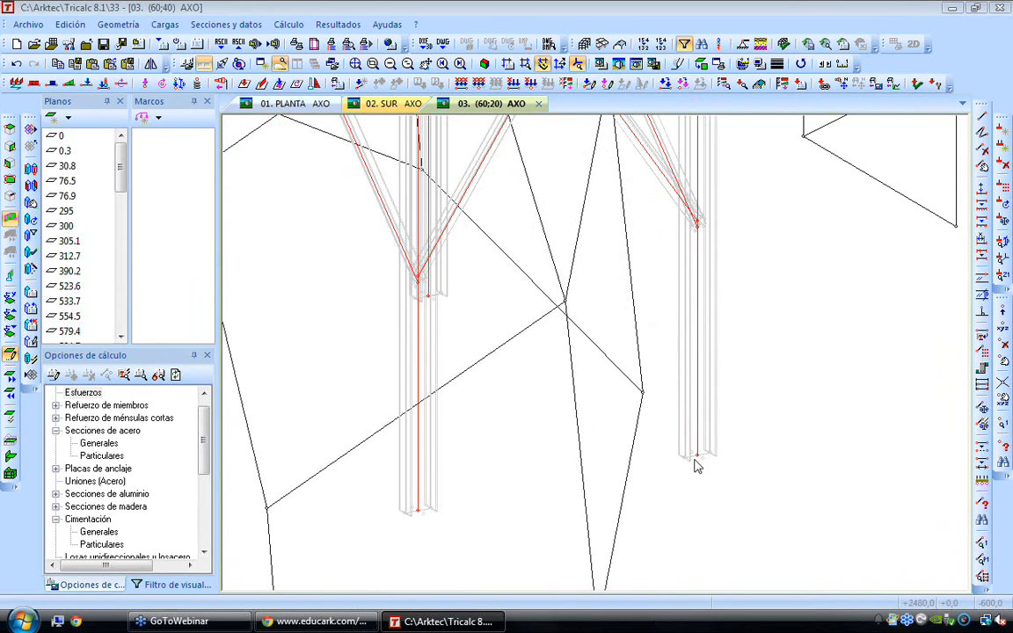
pyautogui.scroll(3, 705, 468)
pyautogui.scroll(-2, 705, 466)
pyautogui.scroll(-1, 705, 462)
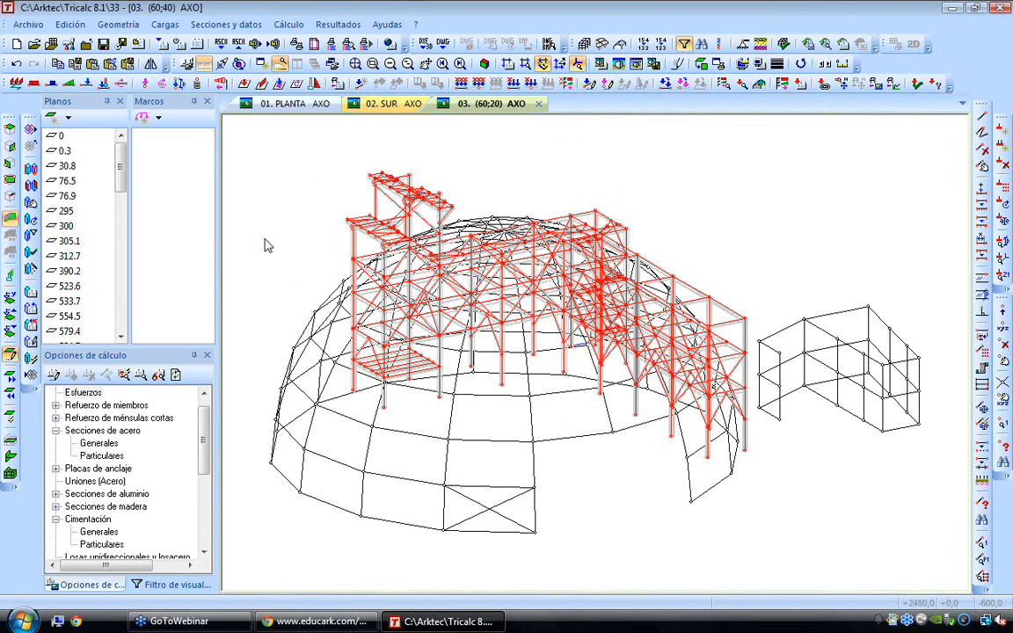
pyautogui.rightClick(293, 184)
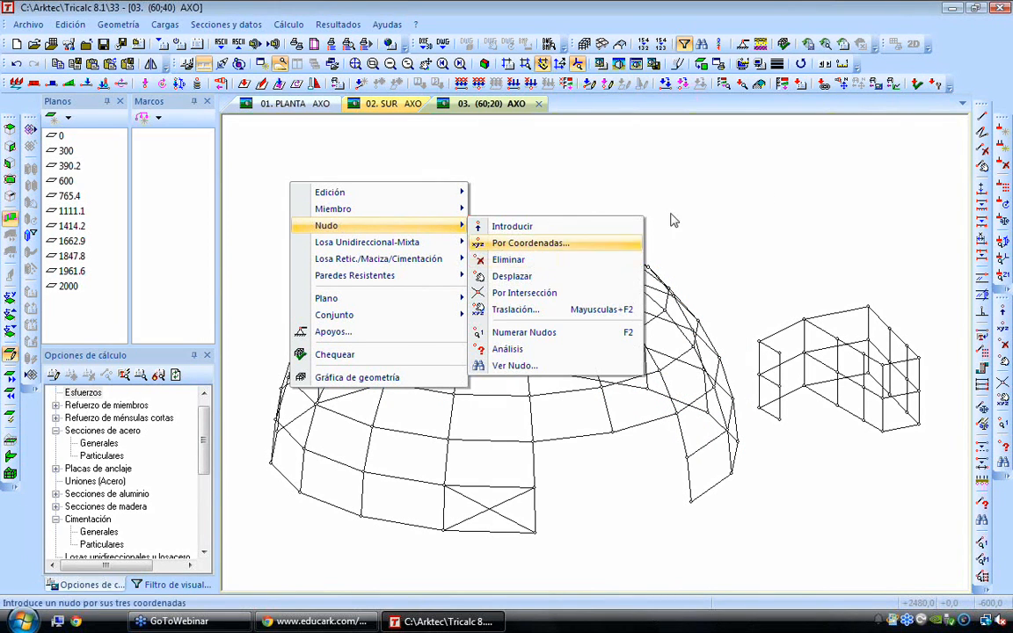
pyautogui.click(767, 188)
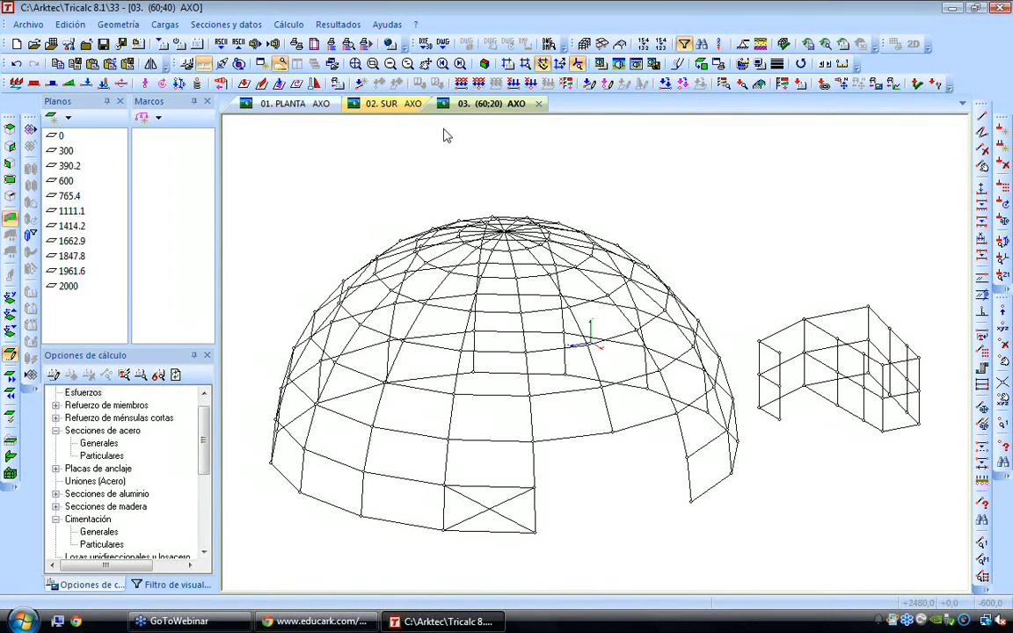
# Open the recent structure NUEVO EJEMPLO and show it as a rendered 3D model
pyautogui.click(28, 25)
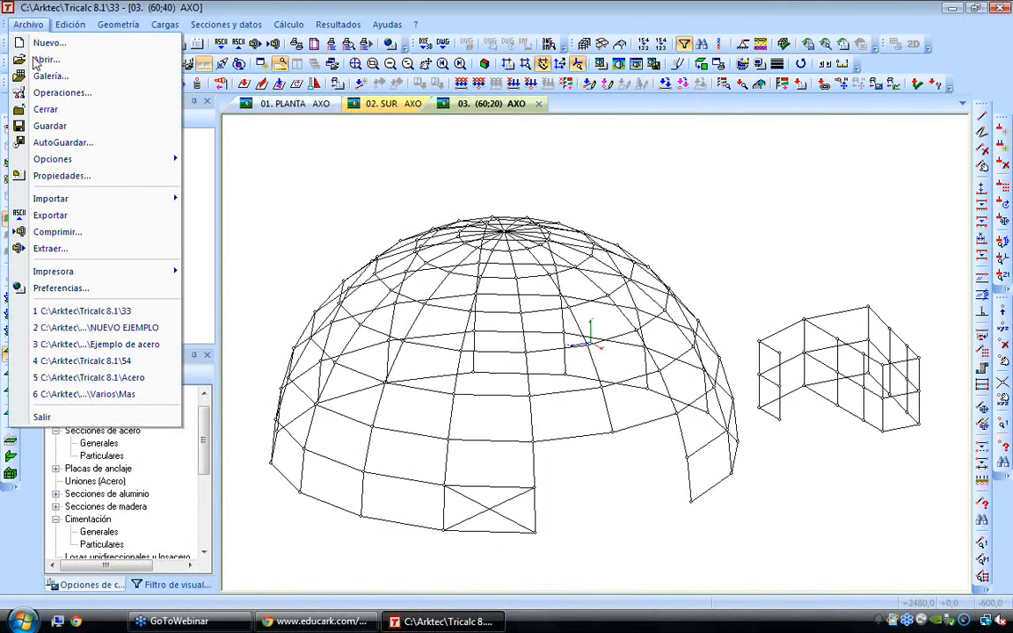
pyautogui.click(123, 310)
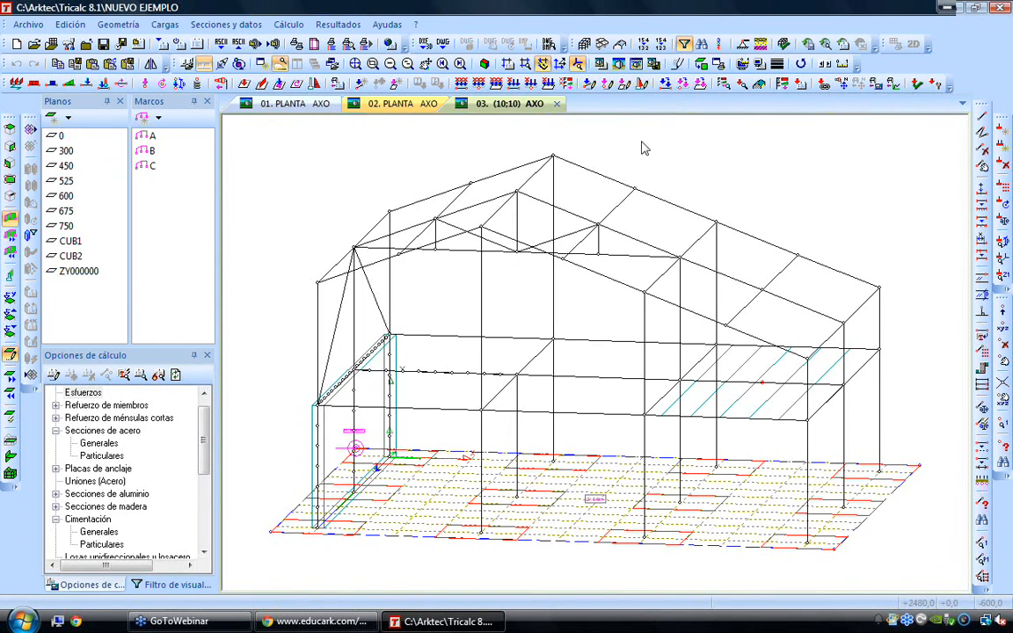
pyautogui.click(636, 64)
# Generate the seismic report with periods and frequencies, elastic and calculation spectra, and complete relative modal displacements
pyautogui.click(338, 23)
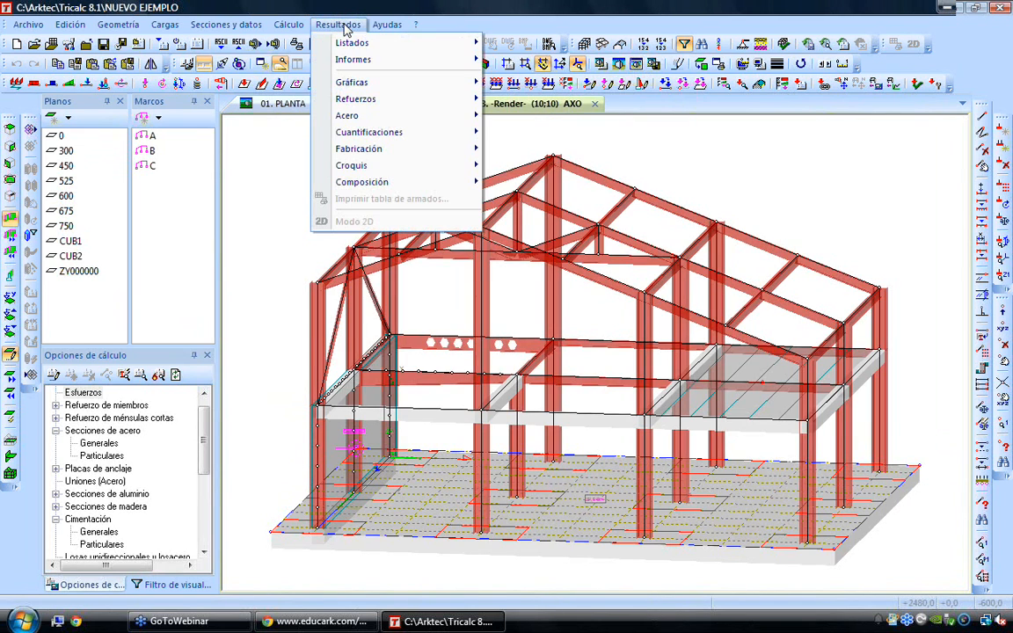
pyautogui.moveTo(365, 61)
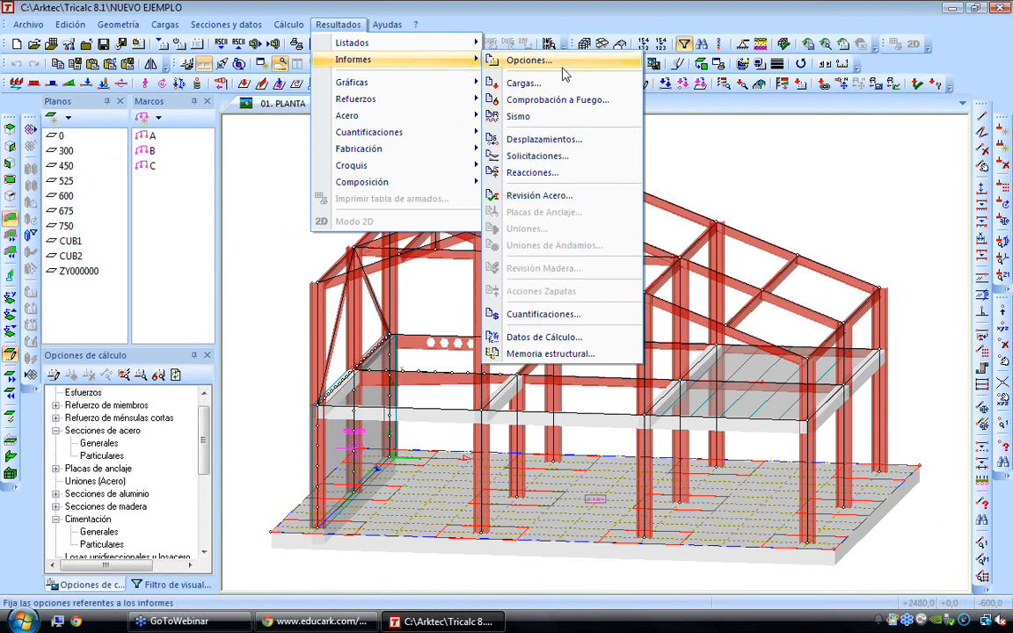
pyautogui.click(532, 118)
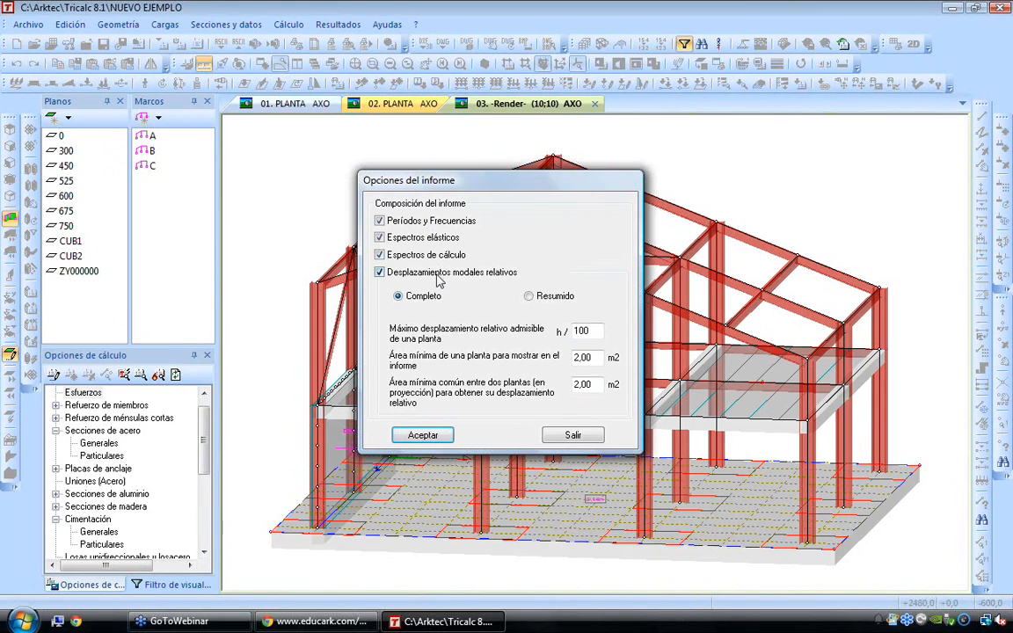
pyautogui.click(376, 273)
pyautogui.click(376, 274)
pyautogui.click(439, 435)
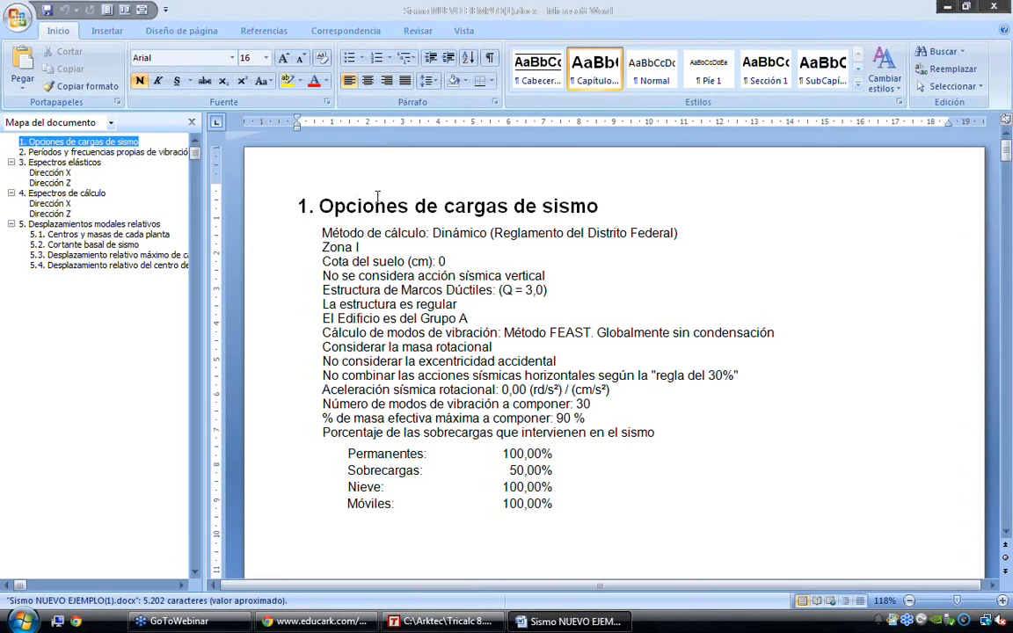
# Review the report's vibration periods and frequencies and the elastic spectrum for direction X
pyautogui.click(71, 154)
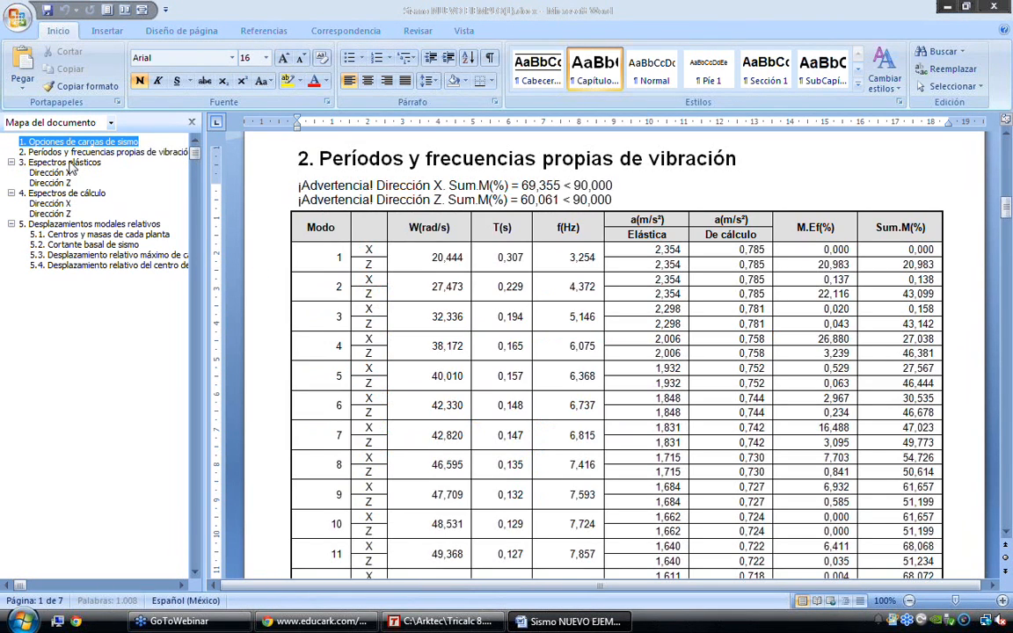
pyautogui.click(70, 163)
pyautogui.click(71, 153)
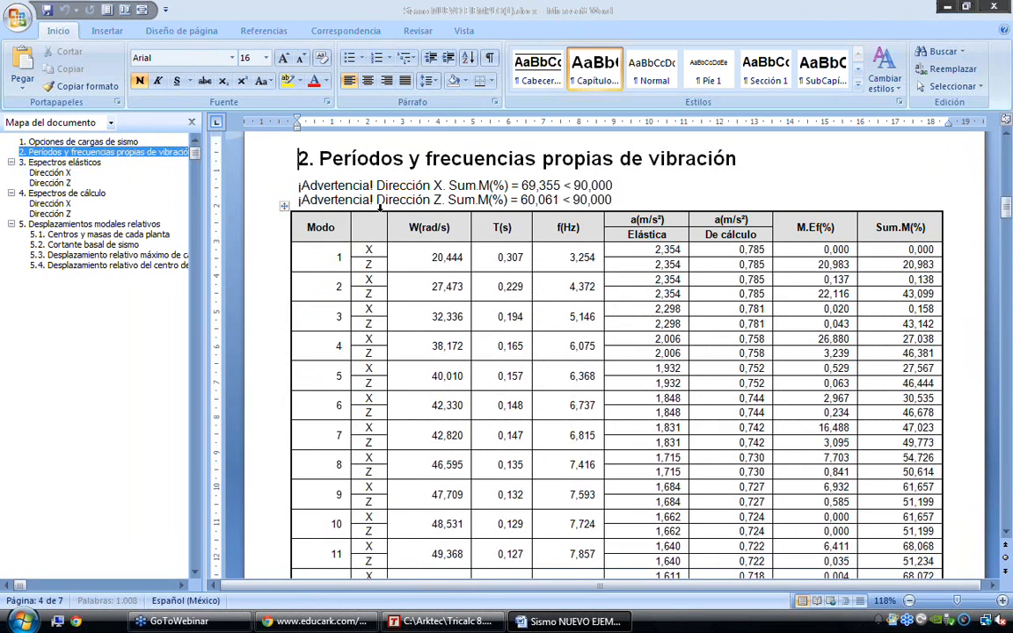
pyautogui.click(40, 174)
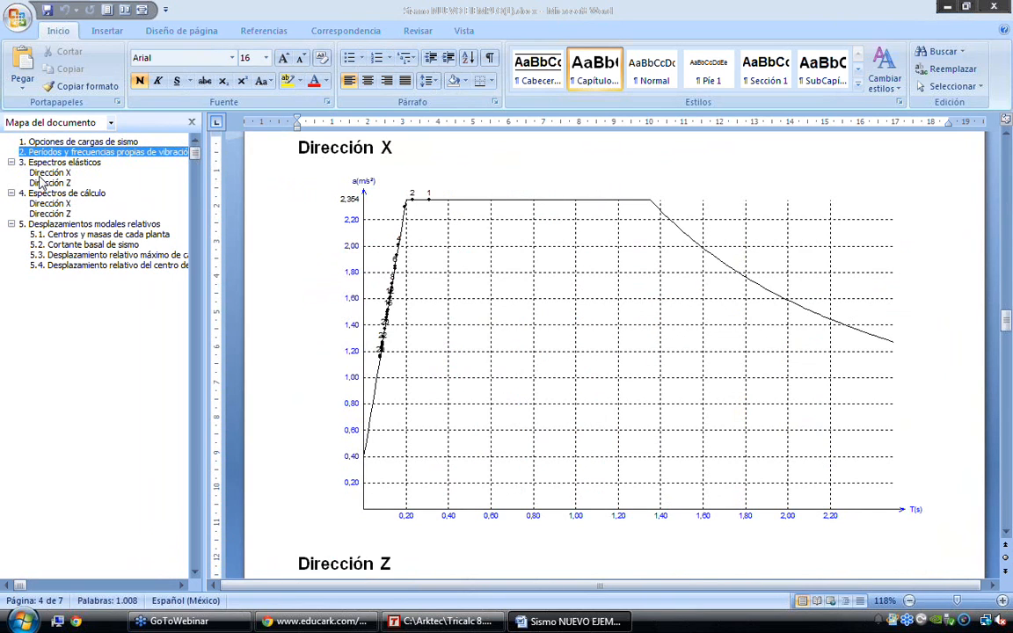
# Review the relative modal displacements section: the admissible floor displacement limit, floor masses and centres, and seismic base shear
pyautogui.click(55, 226)
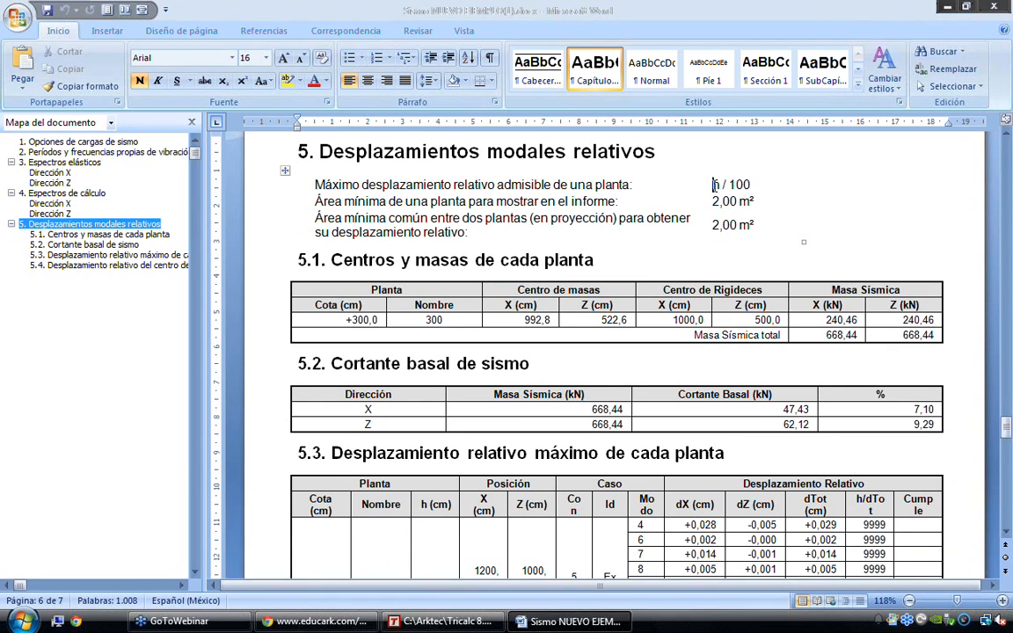
pyautogui.moveTo(710, 185); pyautogui.dragTo(771, 184)
pyautogui.click(483, 205)
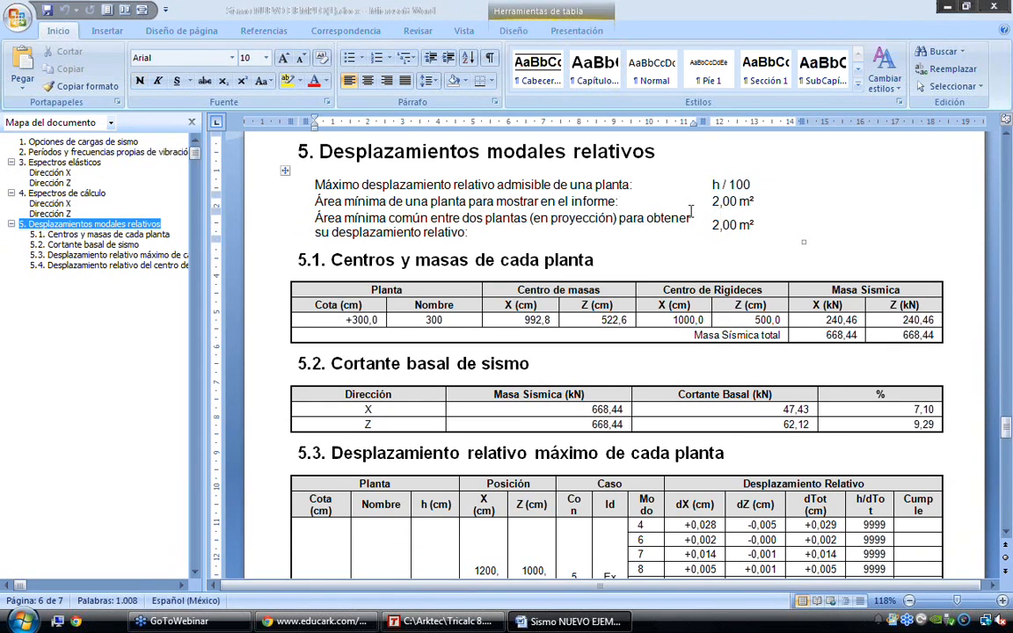
pyautogui.scroll(-1, 731, 211)
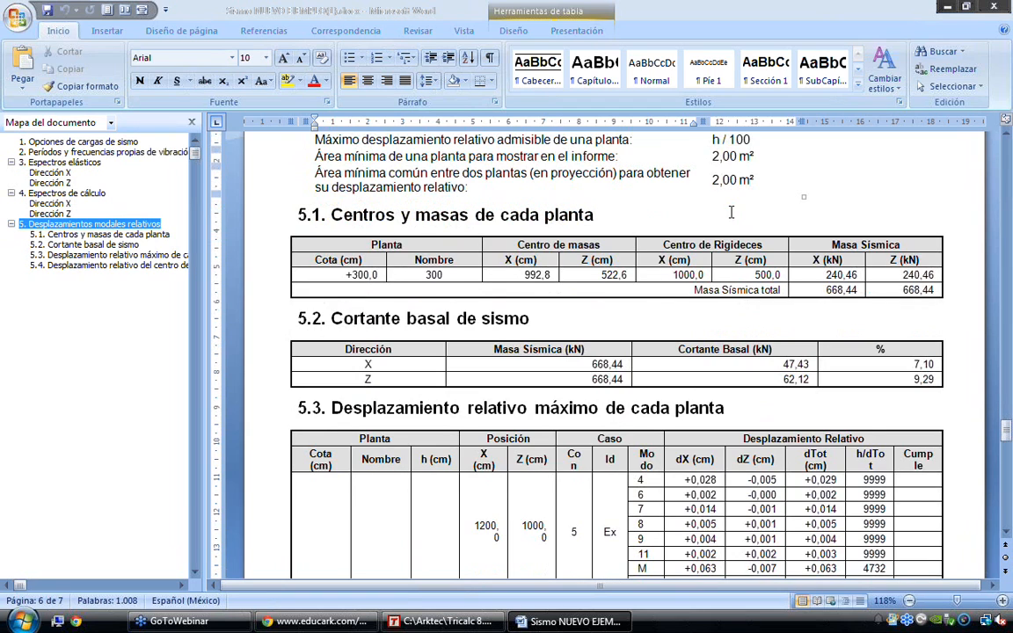
pyautogui.scroll(-2, 731, 211)
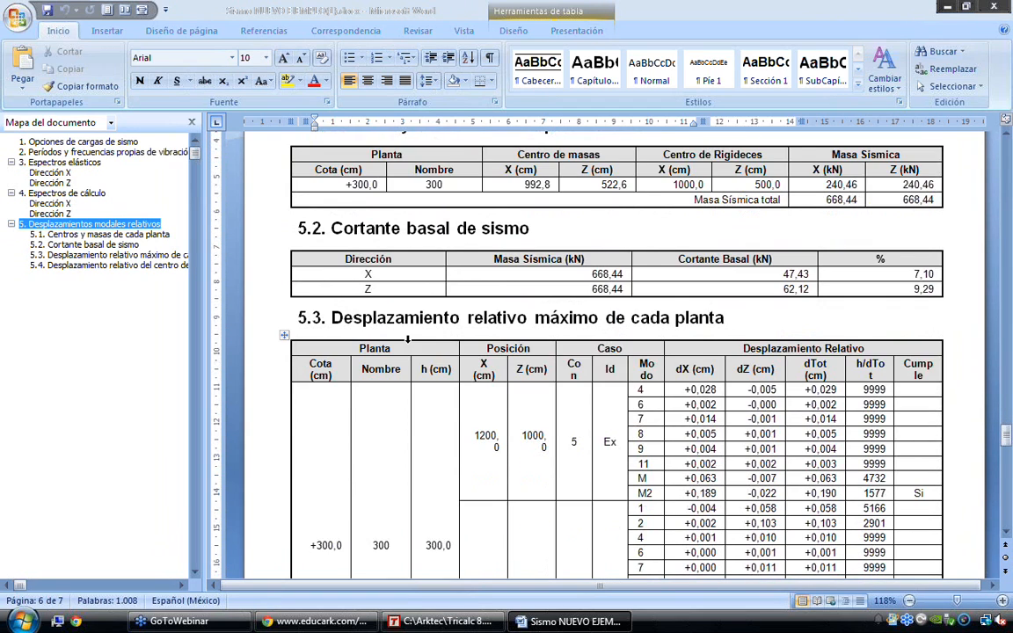
# Examine the maximum relative displacements of floor 300 by mode for case Ex, including the compliance column
pyautogui.scroll(-2, 407, 338)
pyautogui.moveTo(310, 456); pyautogui.dragTo(344, 456)
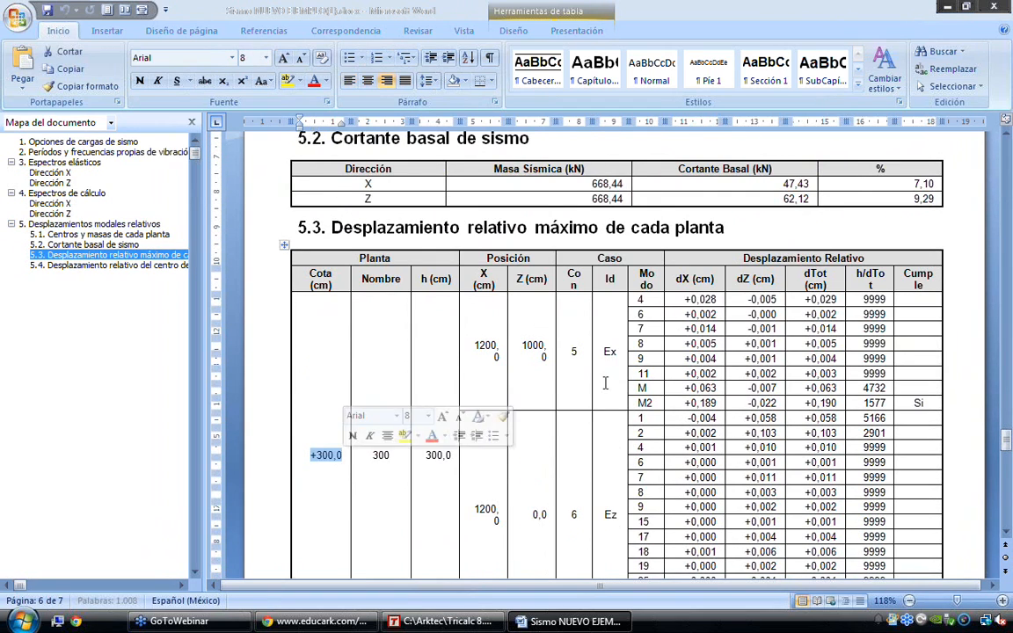
pyautogui.scroll(-2, 344, 456)
pyautogui.moveTo(640, 209); pyautogui.dragTo(809, 311)
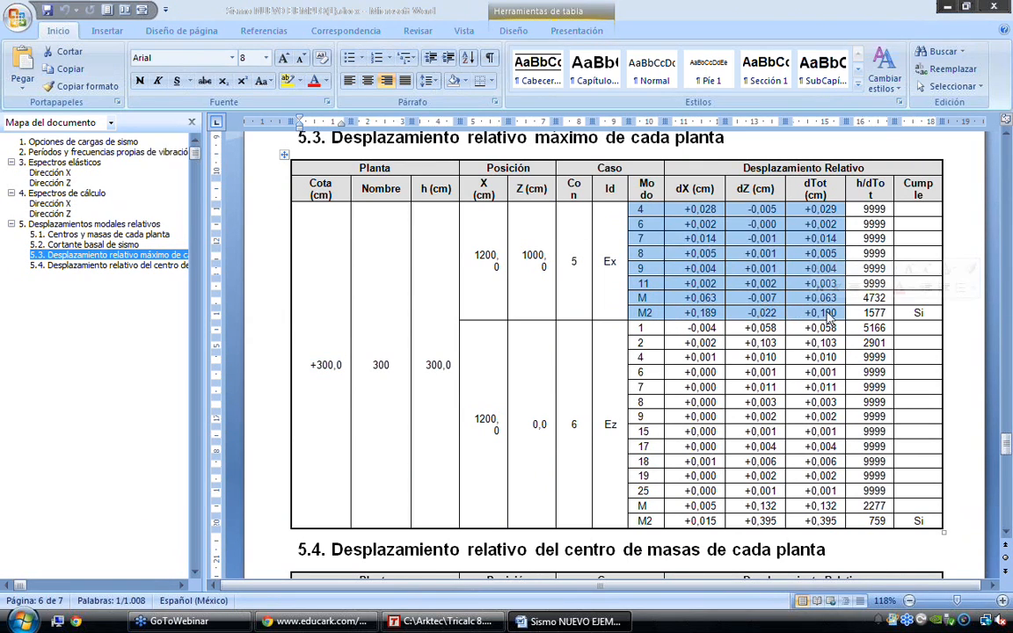
pyautogui.doubleClick(926, 312)
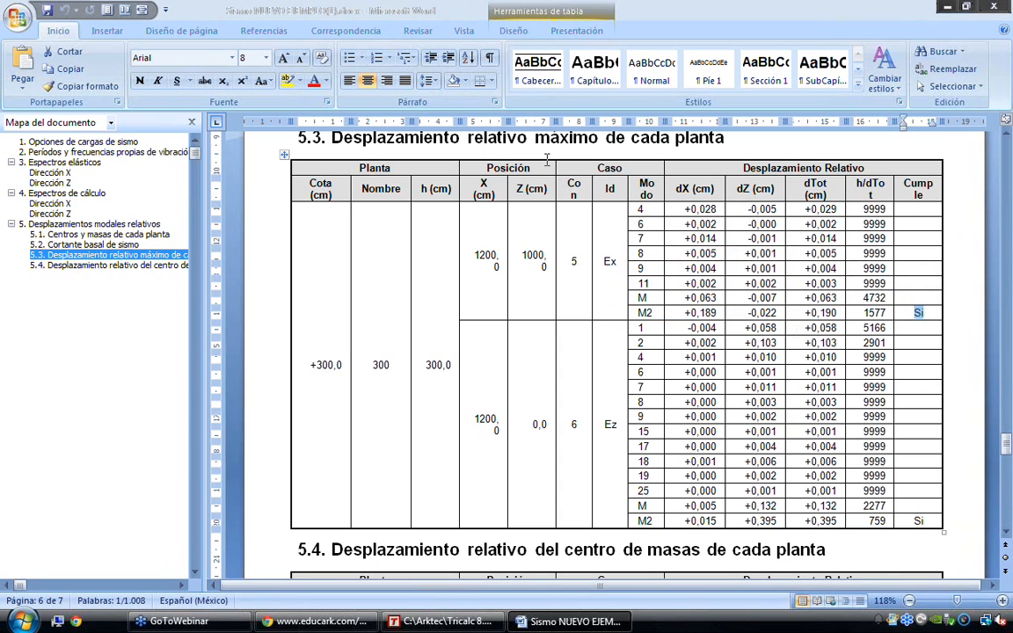
# Compare each floor's maximum relative displacement in section 5.3 with the displacement of its centre of mass in section 5.4
pyautogui.scroll(-1, 359, 344)
pyautogui.scroll(-1, 359, 344)
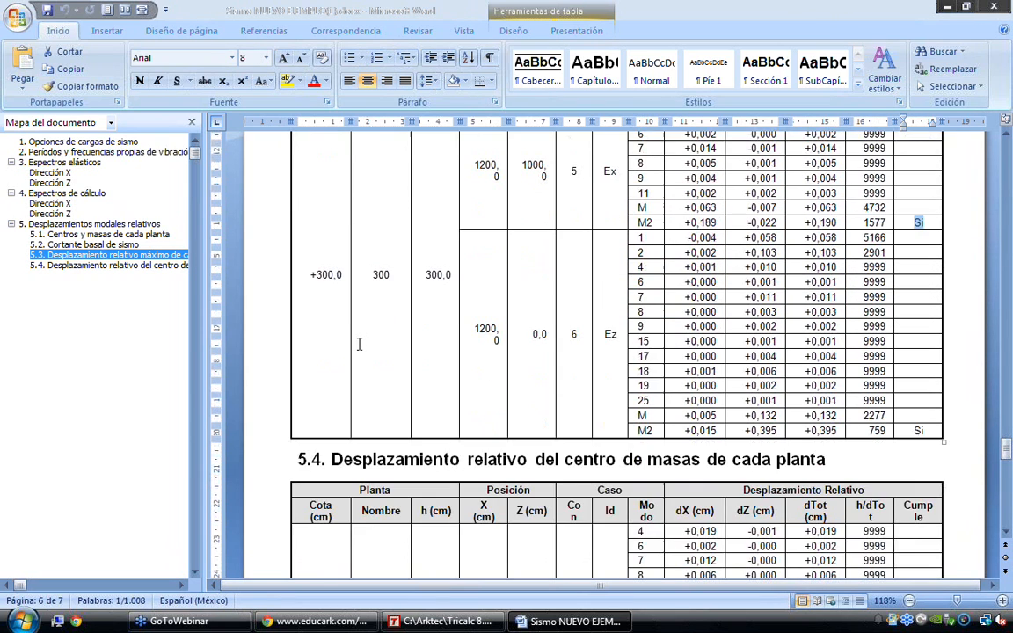
pyautogui.scroll(-5, 359, 344)
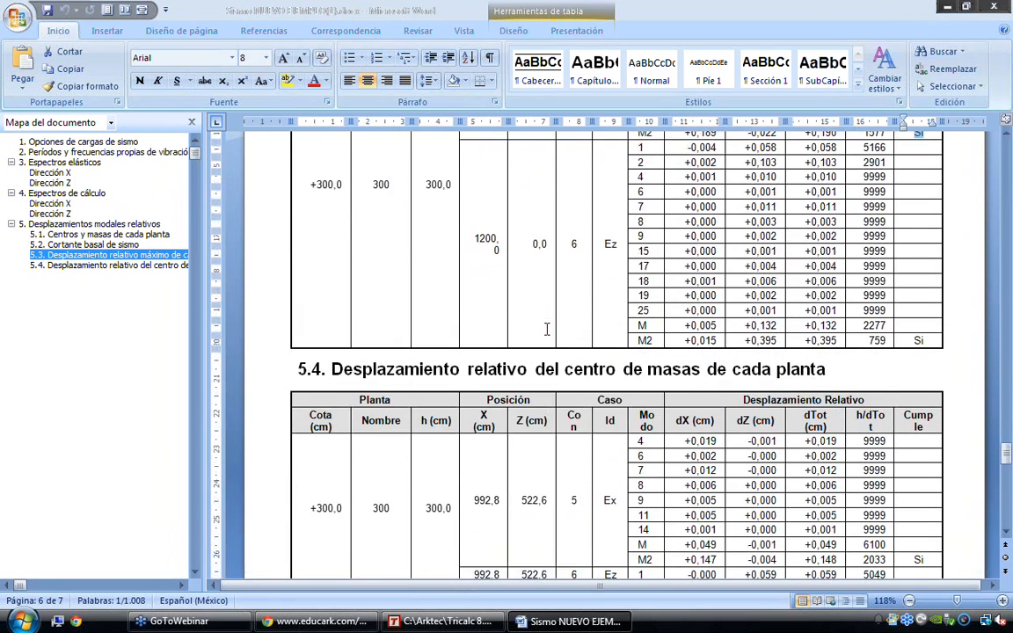
pyautogui.scroll(5, 546, 328)
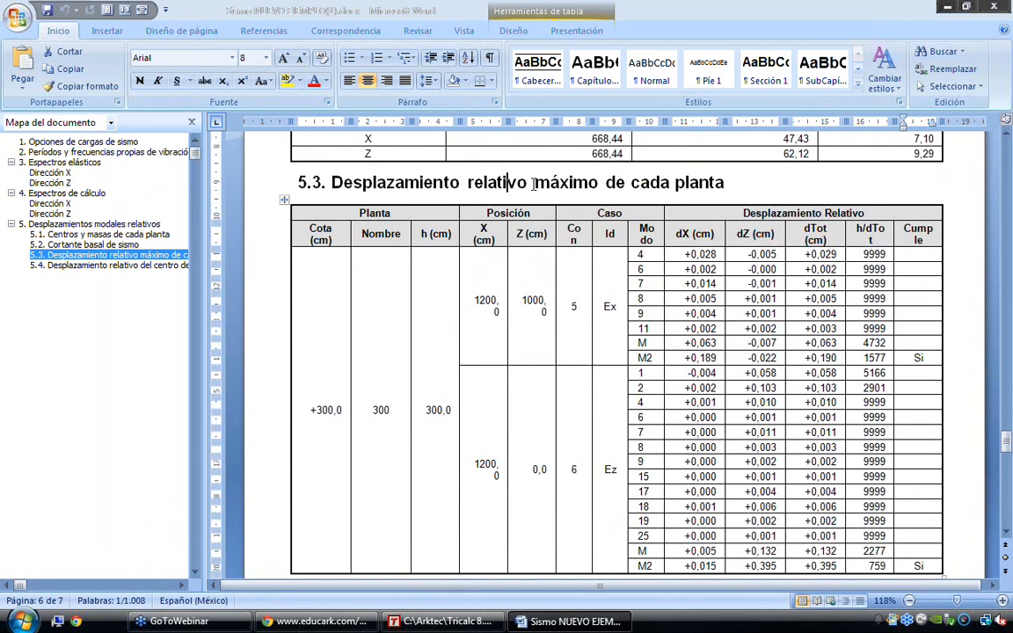
pyautogui.moveTo(471, 182); pyautogui.dragTo(605, 182)
pyautogui.scroll(-3, 616, 279)
pyautogui.scroll(-2, 617, 279)
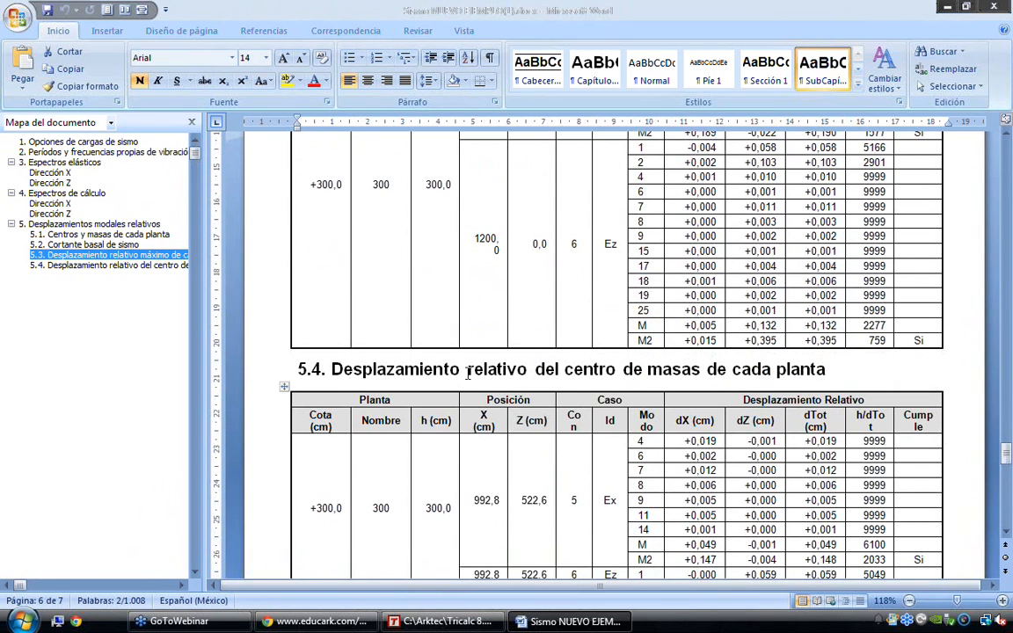
pyautogui.moveTo(484, 370); pyautogui.dragTo(679, 376)
pyautogui.scroll(-1, 679, 376)
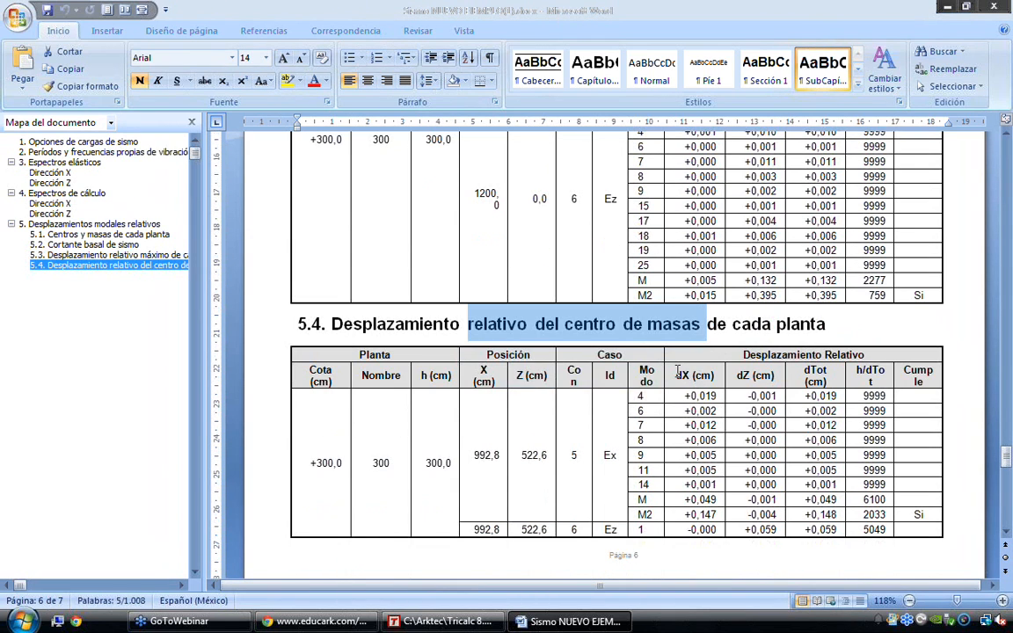
pyautogui.scroll(-4, 677, 375)
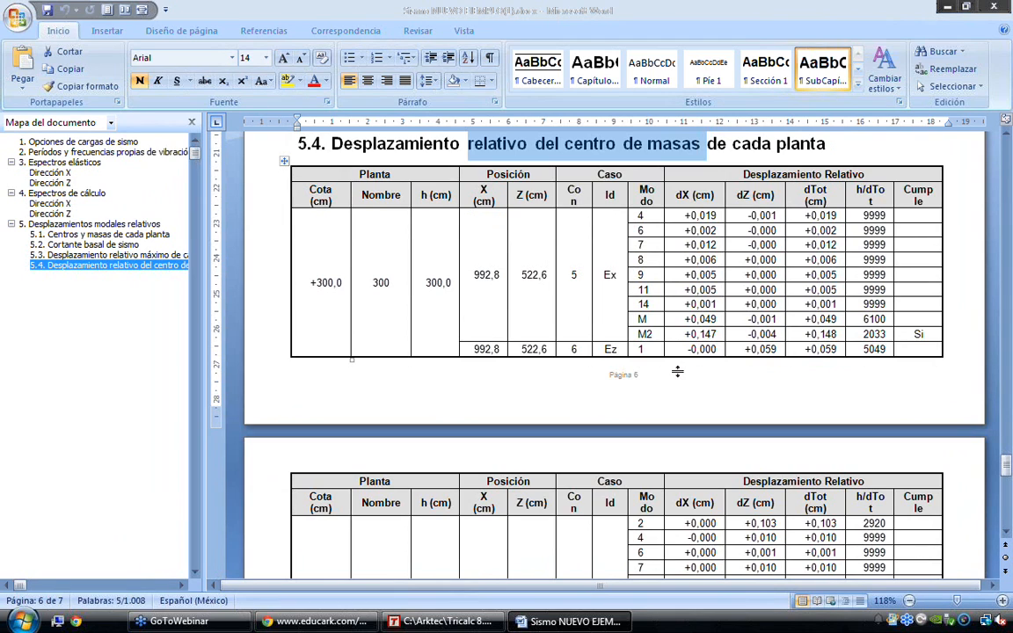
# Examine the relative displacement table for floor 300's centre of mass in section 5.4 of the report
pyautogui.scroll(-10, 676, 372)
pyautogui.scroll(10, 677, 372)
pyautogui.moveTo(310, 282); pyautogui.dragTo(342, 282)
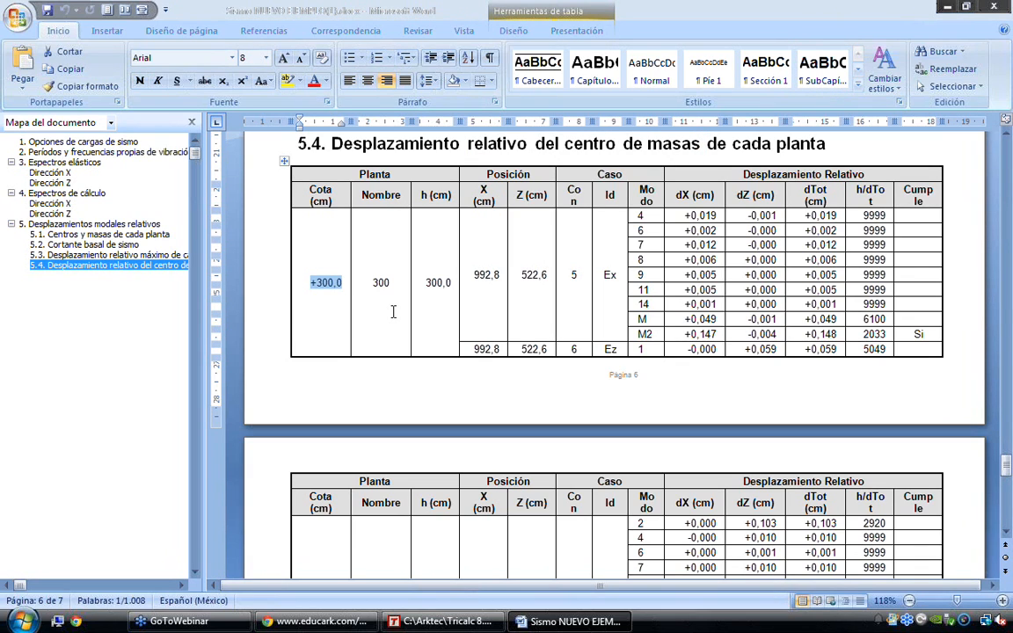
pyautogui.scroll(1, 360, 352)
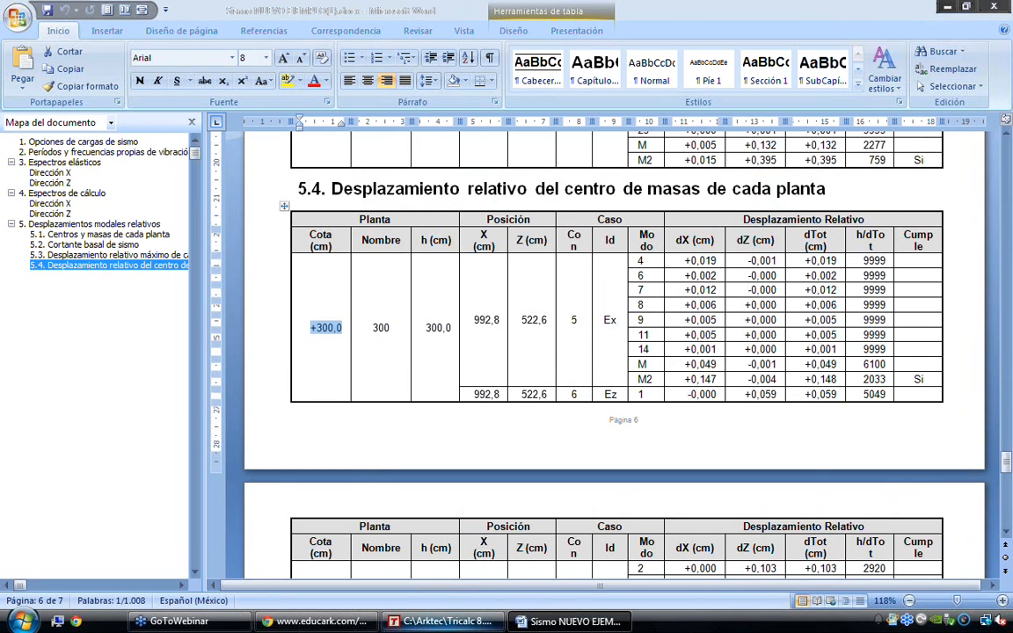
# Switch to Tricalc and display the buckling (Pandeo) options in the general steel member review settings
pyautogui.hotkey('alt', 'Tab')
pyautogui.click(556, 436)
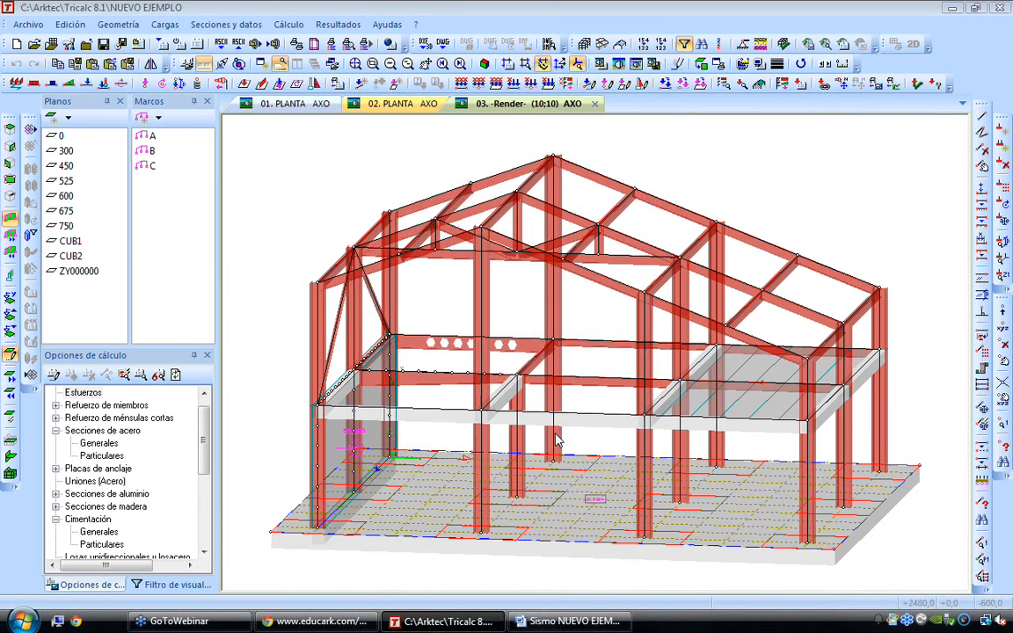
pyautogui.doubleClick(98, 443)
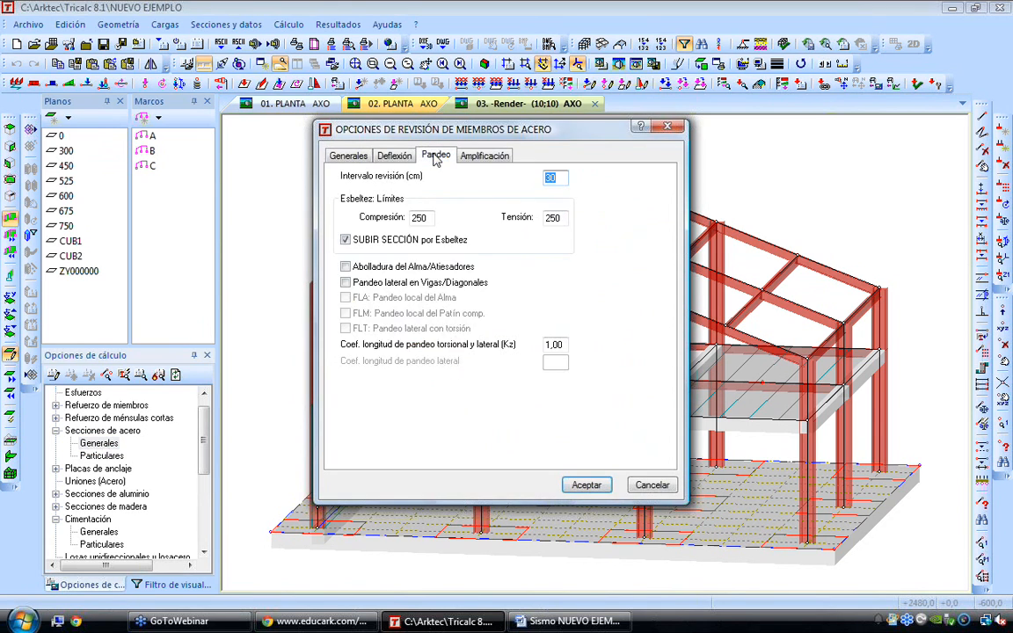
pyautogui.click(435, 155)
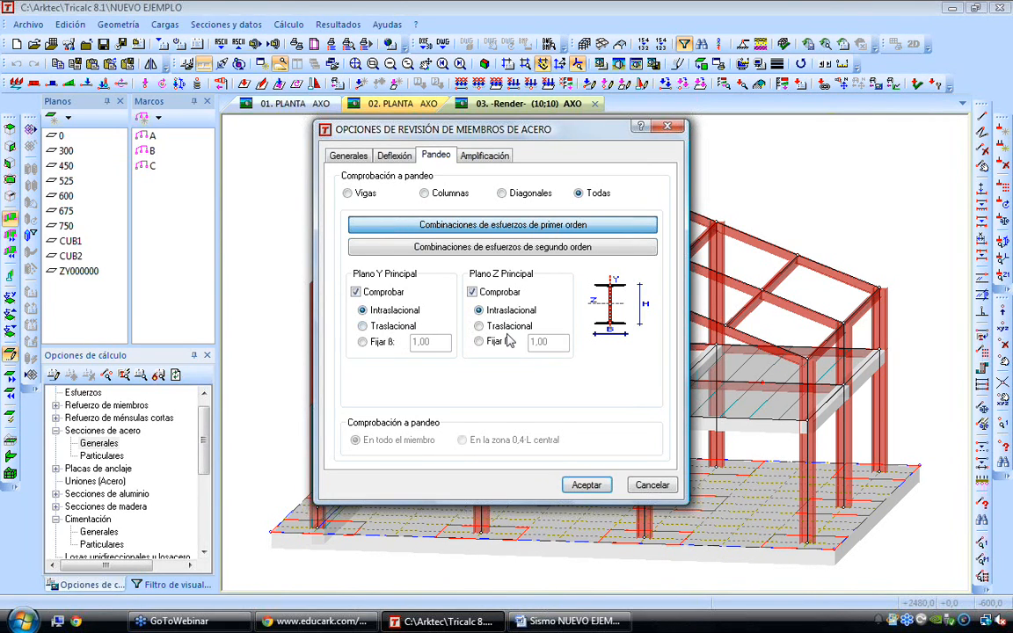
# Try fixed β buckling factors in both principal planes, with 0,7 for plane Y, and return both planes to Intraslacional
pyautogui.click(362, 341)
pyautogui.click(479, 342)
pyautogui.doubleClick(422, 341)
pyautogui.write('9,7')
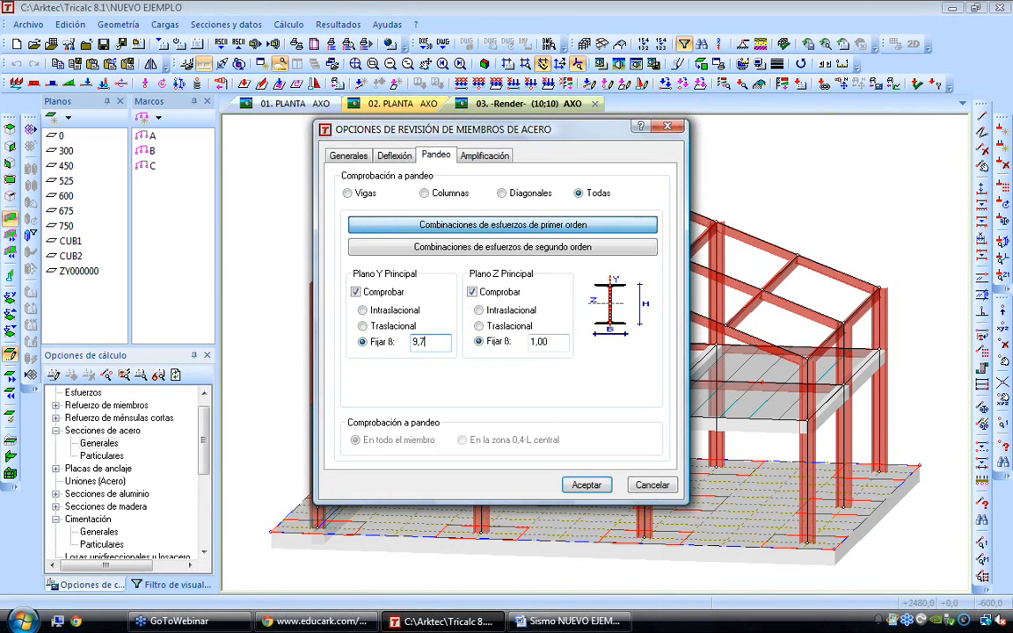
pyautogui.press('BackSpace')
pyautogui.press('BackSpace')
pyautogui.press('BackSpace')
pyautogui.write('0,7')
pyautogui.click(363, 310)
pyautogui.click(478, 310)
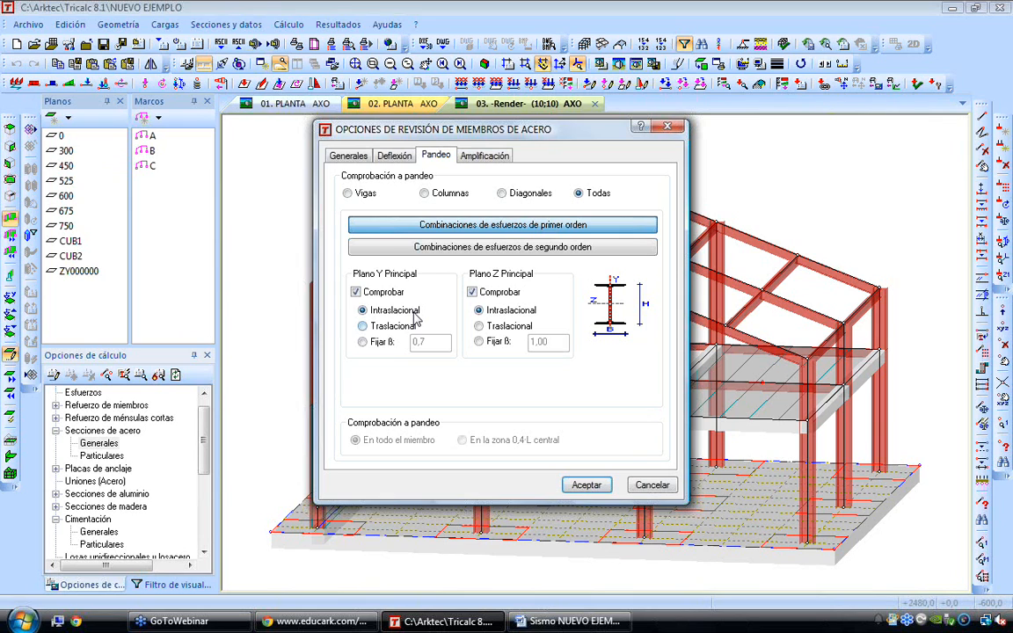
# Generate the steel review report (Revisión Acero) by members/nodes in the Completo / por Condición format
pyautogui.click(343, 28)
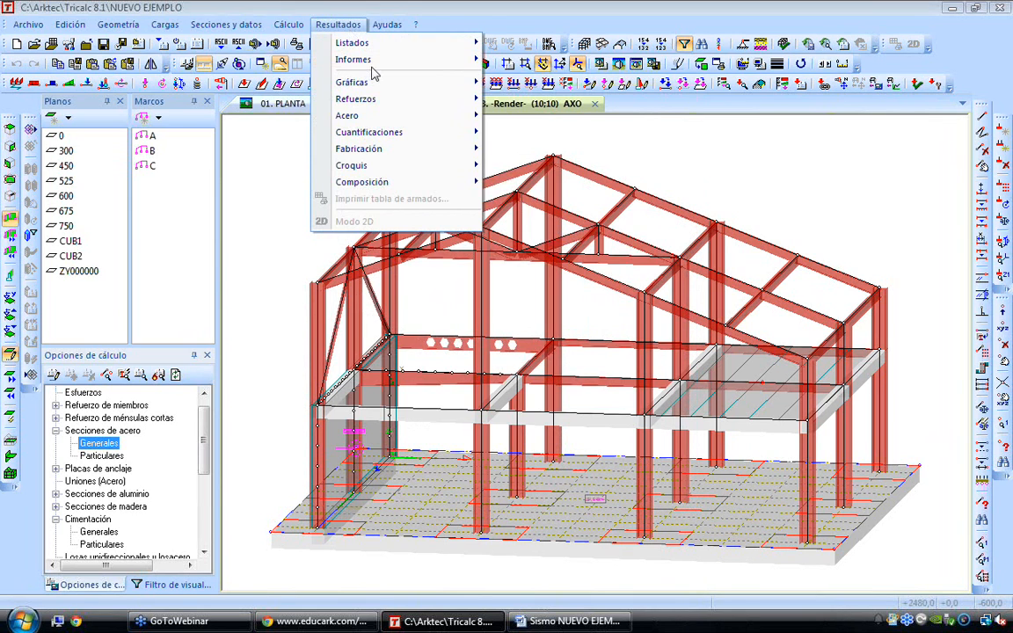
pyautogui.moveTo(377, 62)
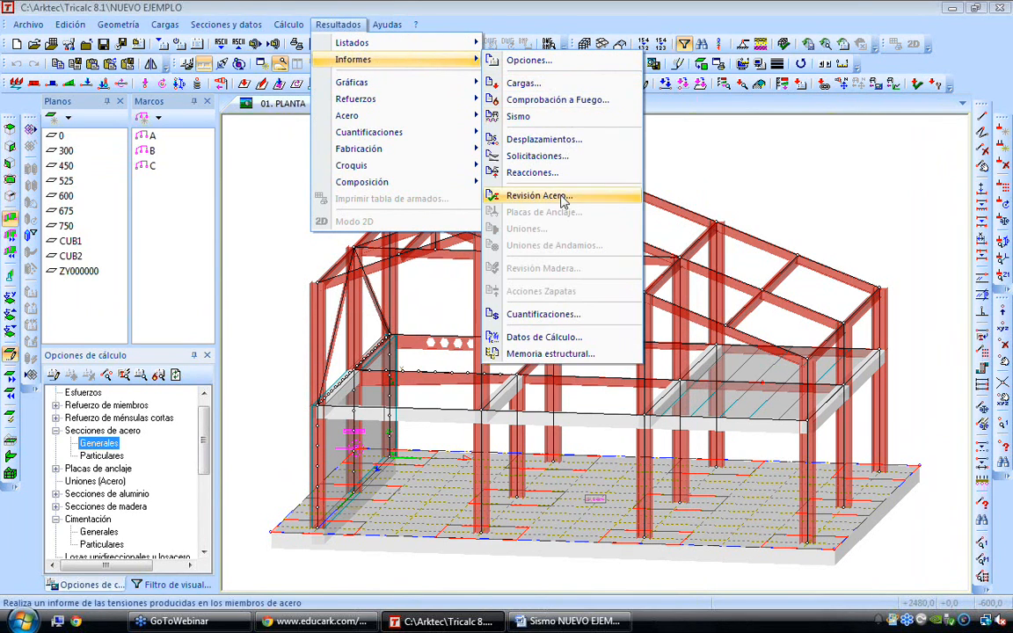
pyautogui.click(561, 195)
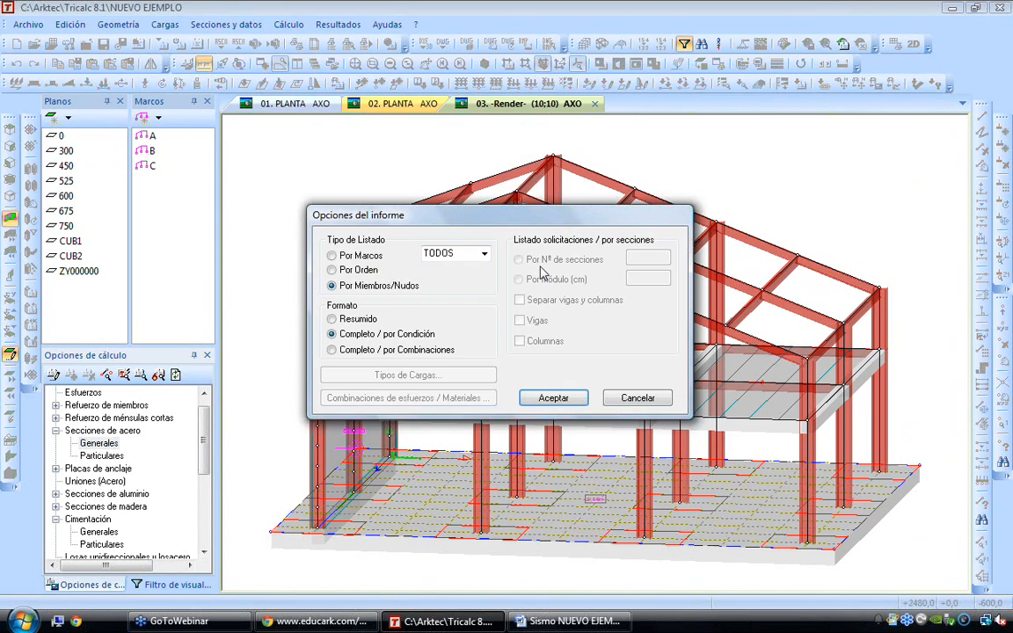
pyautogui.click(545, 400)
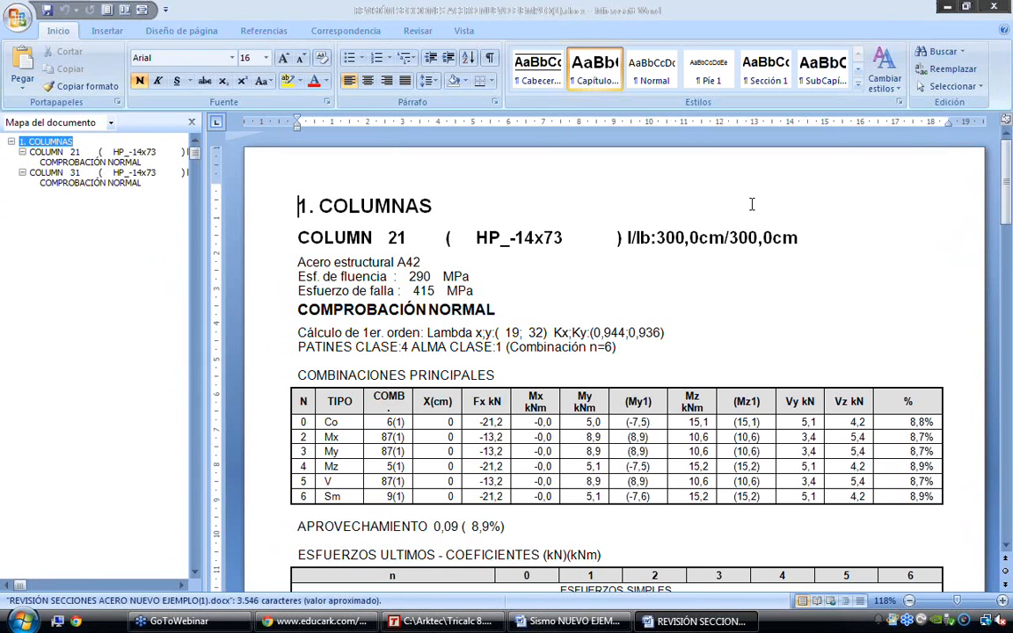
# Compare the Kx;Ky buckling coefficients of columns 21 and 31 in the steel review report
pyautogui.moveTo(592, 333); pyautogui.dragTo(661, 333)
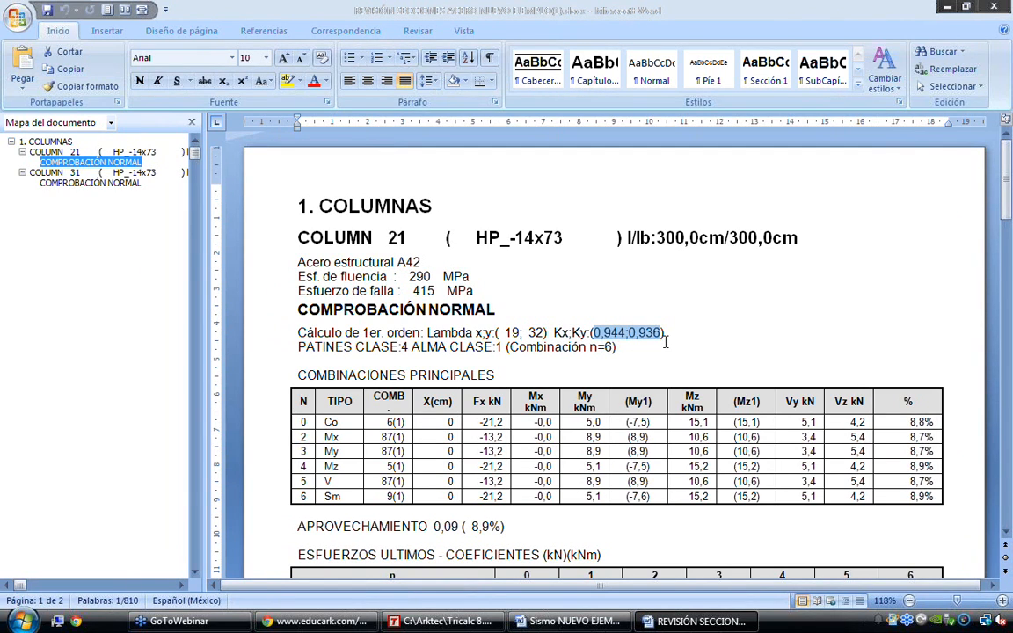
pyautogui.click(112, 183)
pyautogui.scroll(4, 541, 207)
pyautogui.moveTo(590, 365); pyautogui.dragTo(665, 366)
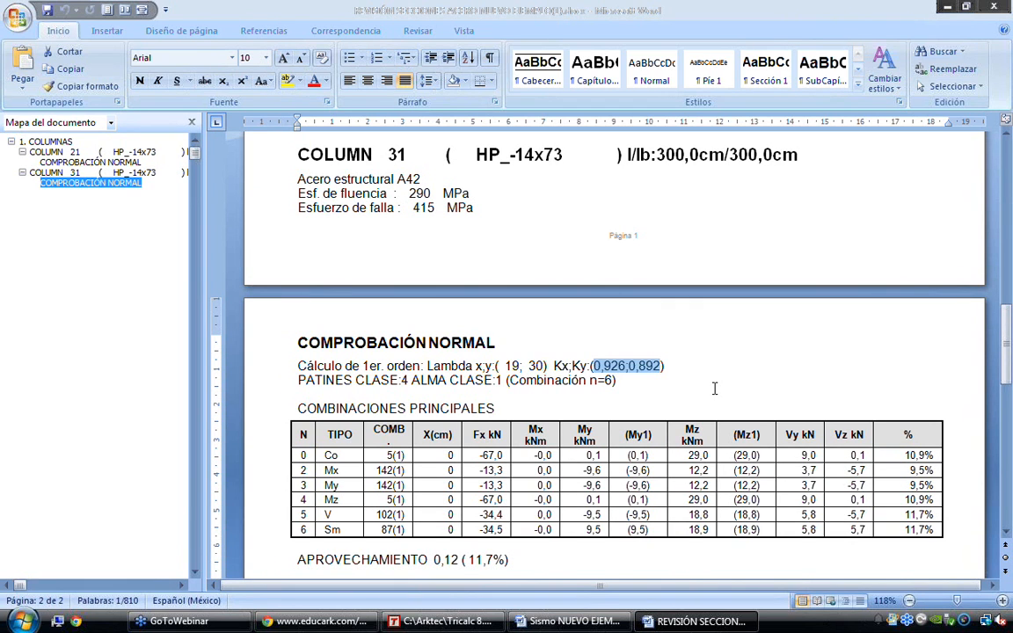
# Try Traslacional buckling in both planes for first-order combinations and view the second-order settings, leaving the steel options without saving
pyautogui.click(443, 621)
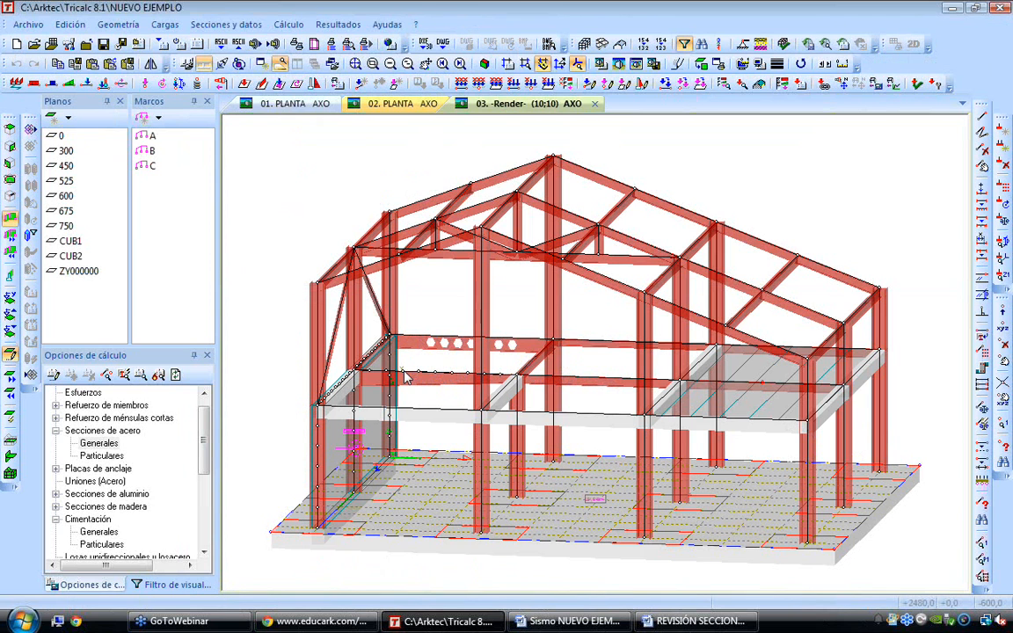
pyautogui.doubleClick(101, 444)
pyautogui.click(435, 156)
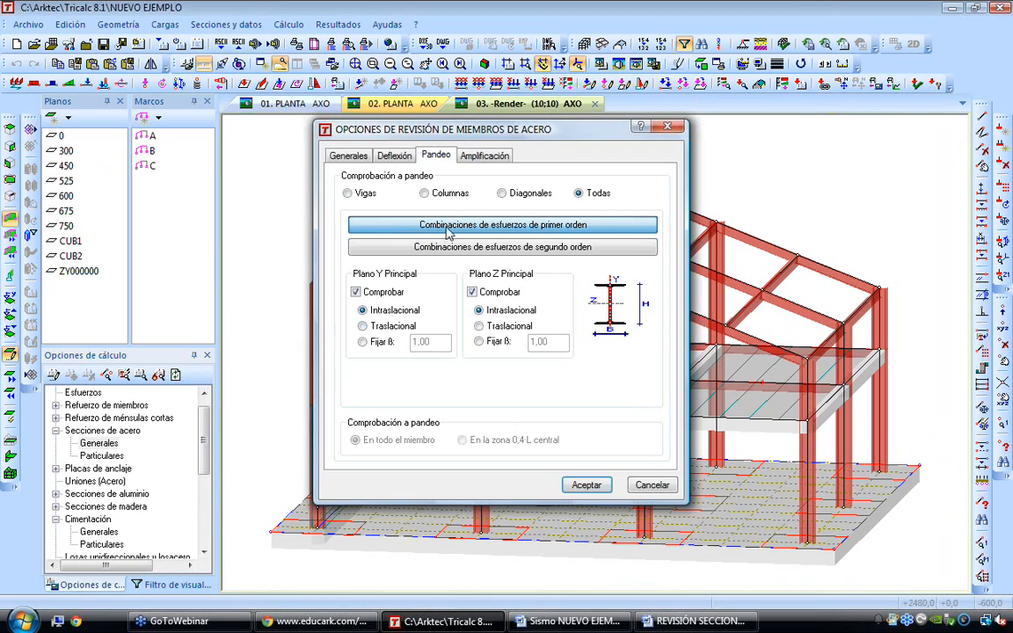
pyautogui.click(387, 327)
pyautogui.click(501, 326)
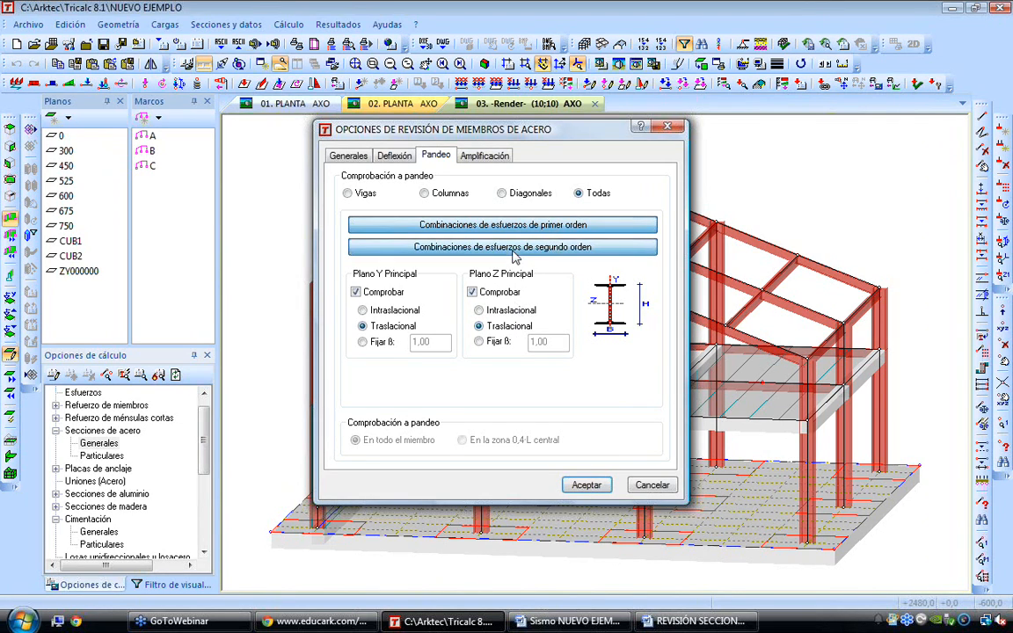
pyautogui.click(497, 247)
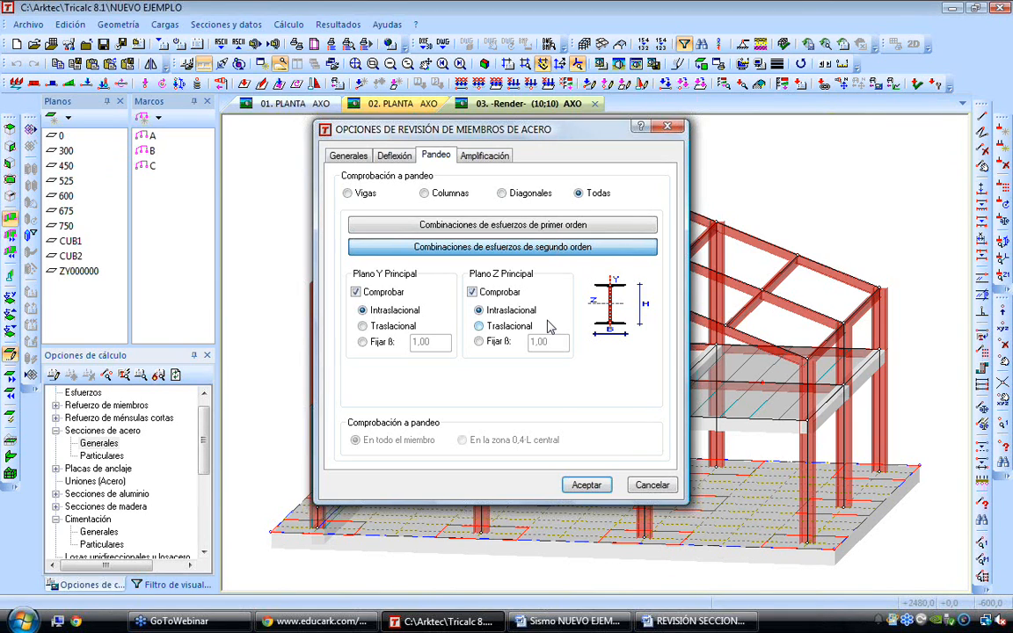
pyautogui.press('Escape')
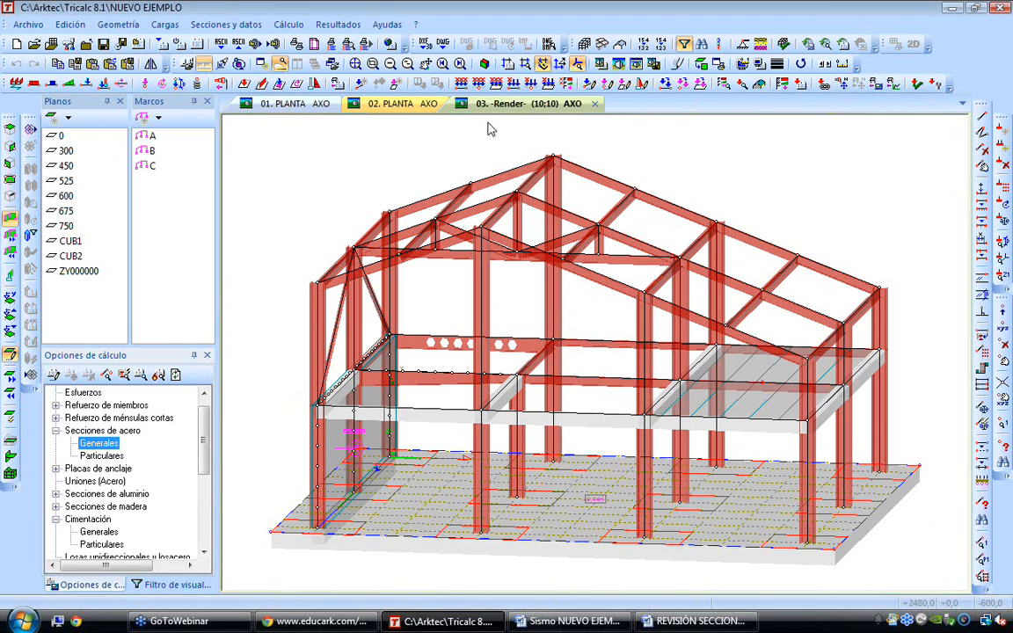
# Show plane 300 in wireframe with its Z bending moment diagram for the ultimate limit state with Mayorar Condición
pyautogui.click(636, 65)
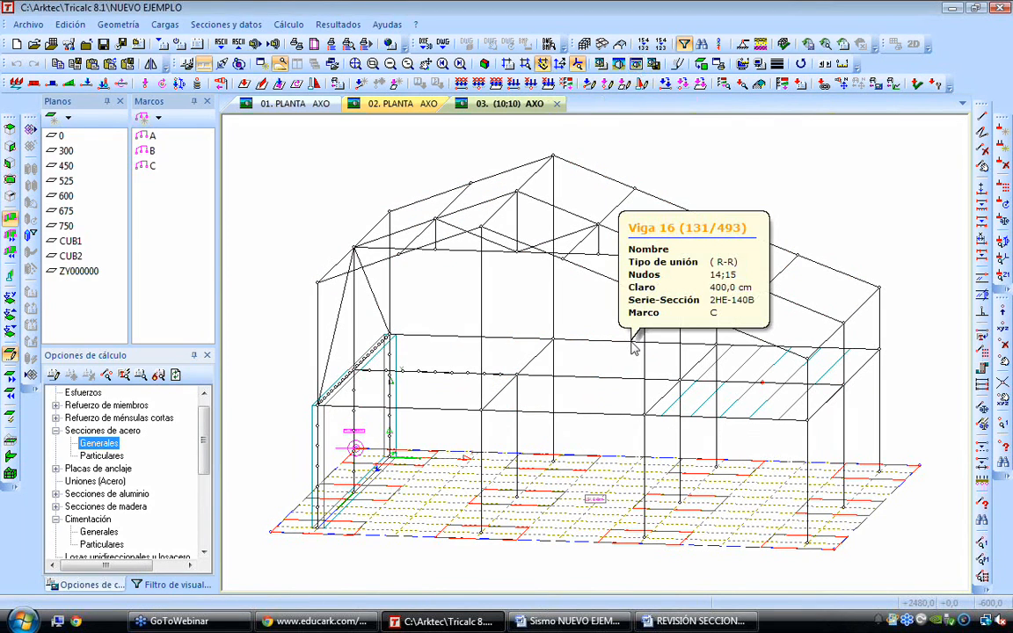
pyautogui.click(66, 150)
pyautogui.click(337, 24)
pyautogui.moveTo(375, 86)
pyautogui.click(560, 131)
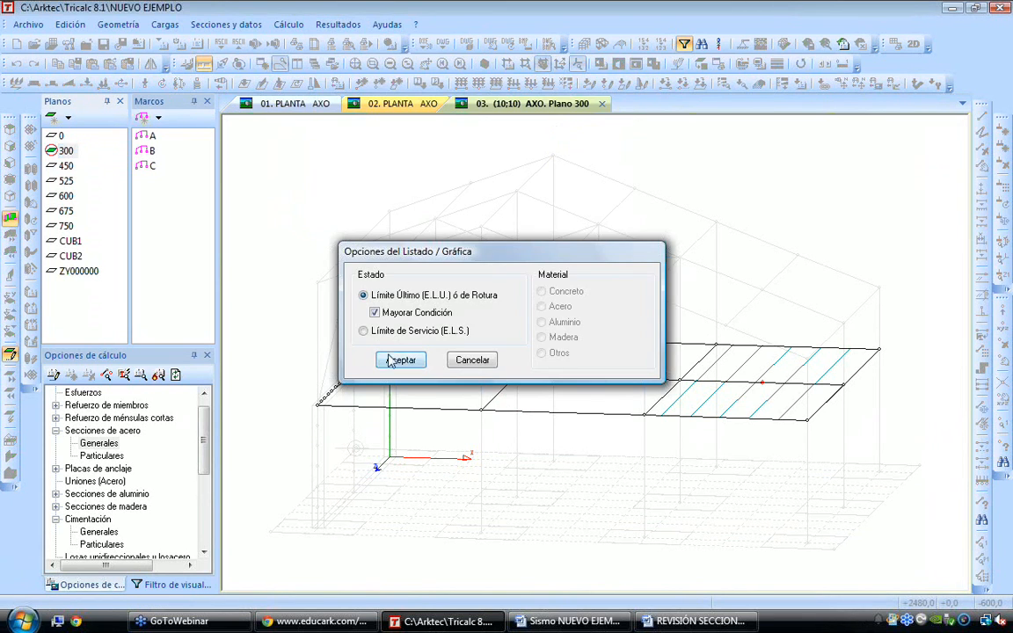
pyautogui.click(400, 357)
pyautogui.press('Up')
pyautogui.press('Up')
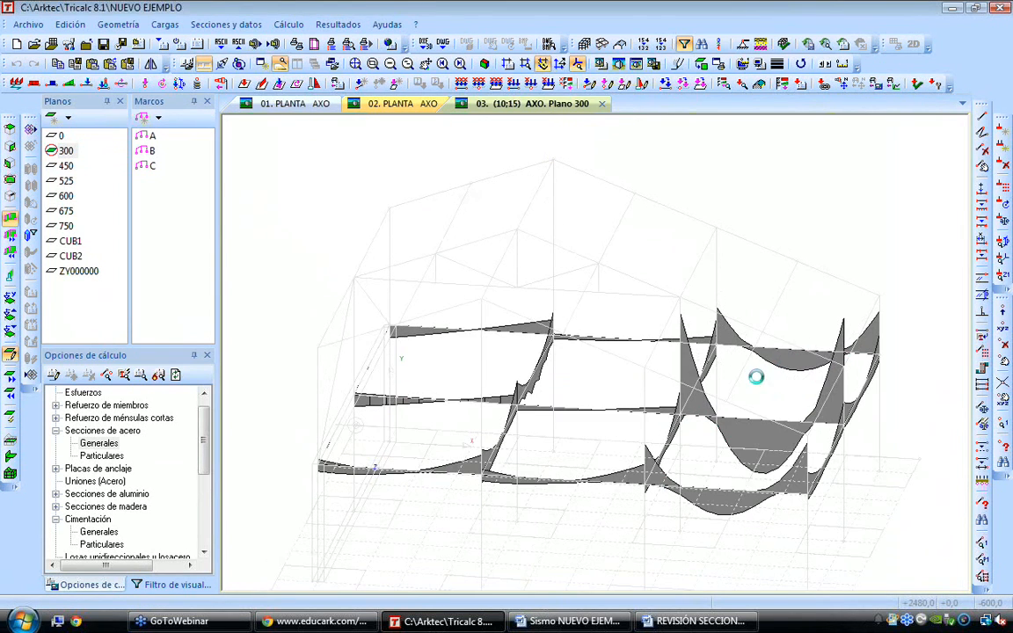
# Display frame B's Z bending moment diagram with its values labelled around the upper column-to-truss joint
pyautogui.doubleClick(150, 150)
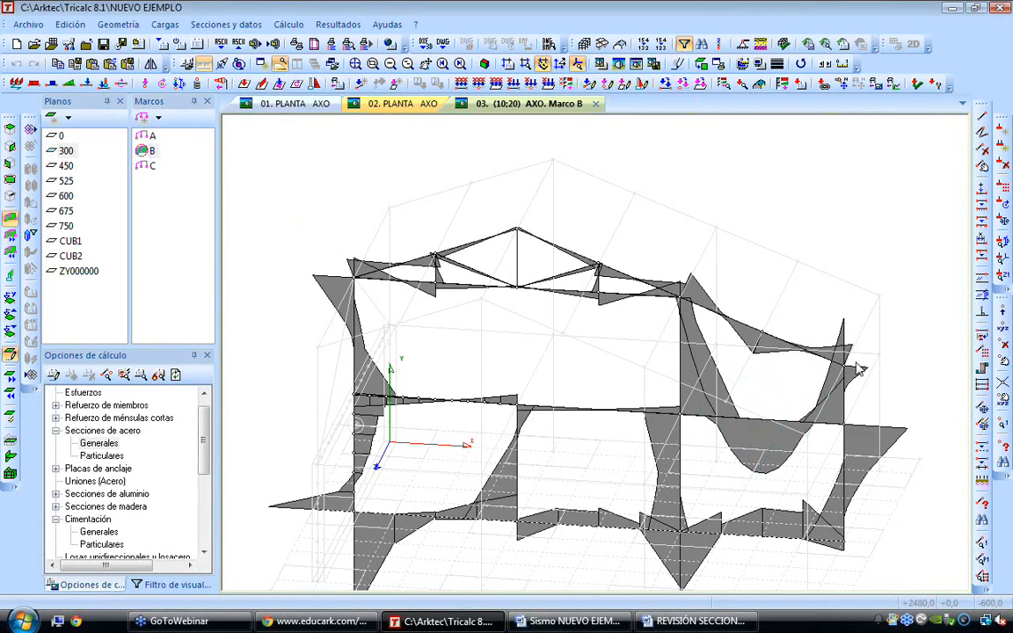
pyautogui.scroll(5, 308, 281)
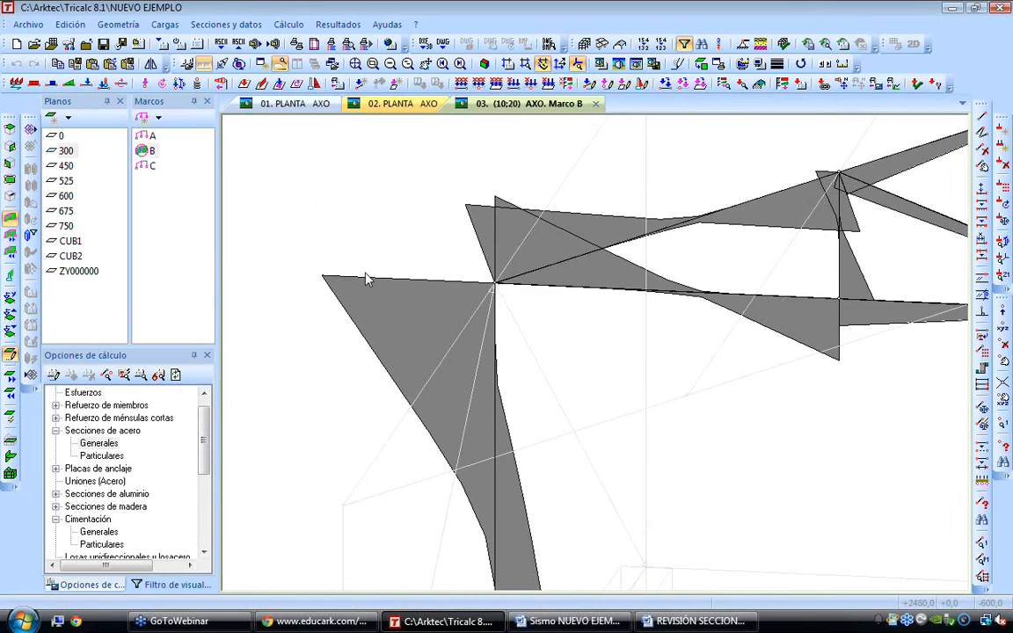
pyautogui.click(337, 24)
pyautogui.moveTo(370, 82)
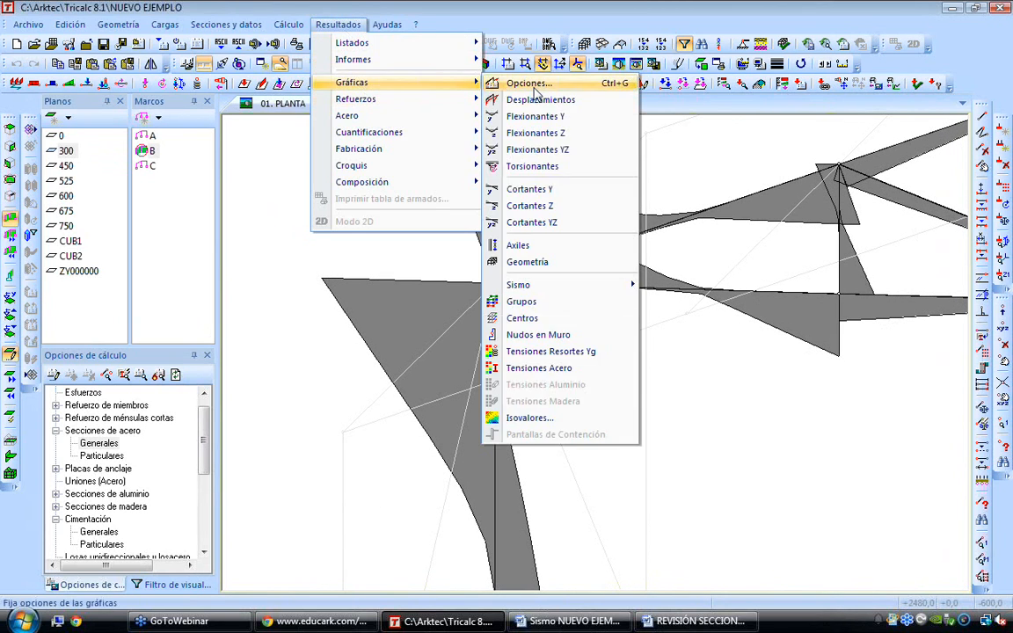
pyautogui.click(530, 99)
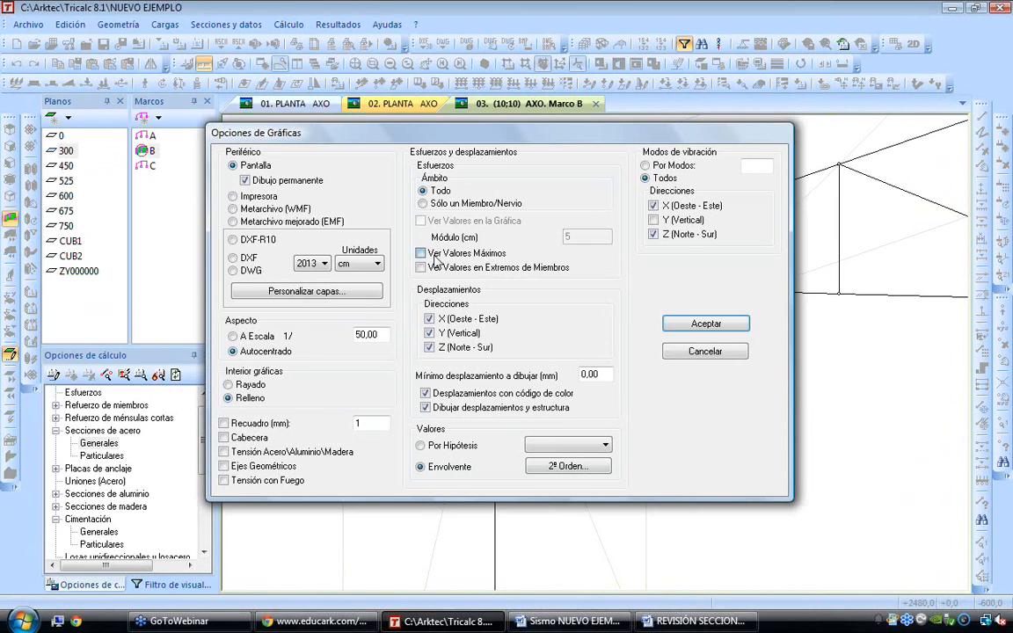
pyautogui.click(430, 257)
pyautogui.click(552, 353)
pyautogui.click(673, 384)
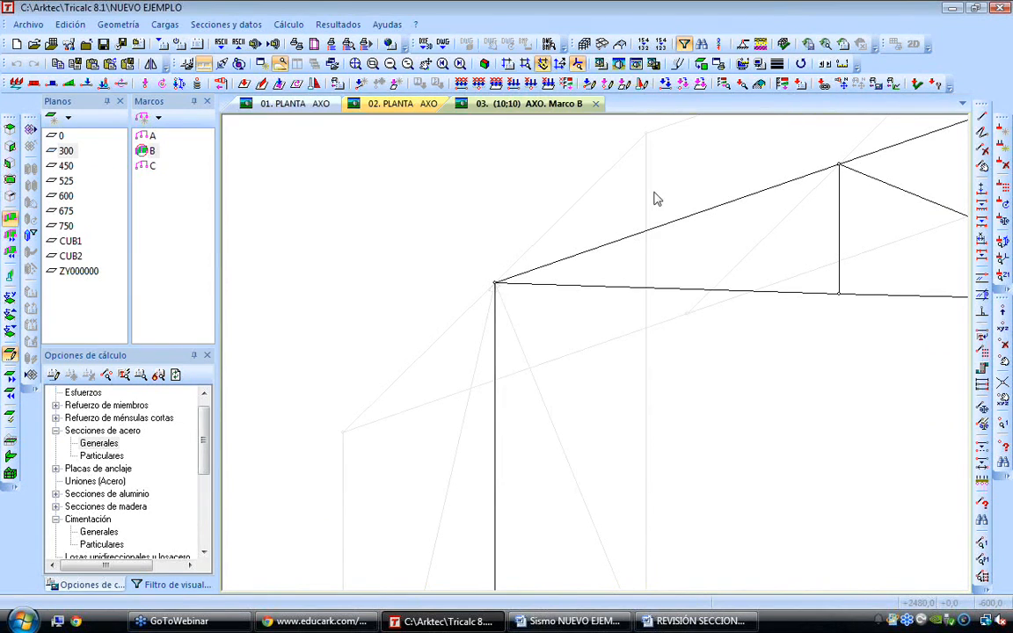
pyautogui.click(337, 24)
pyautogui.moveTo(369, 81)
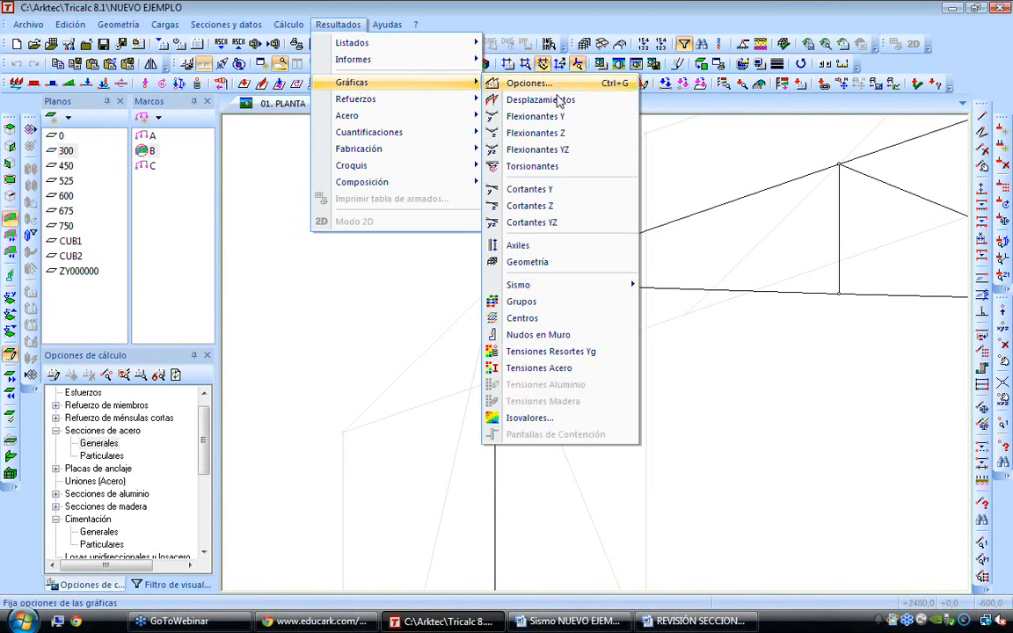
pyautogui.click(563, 139)
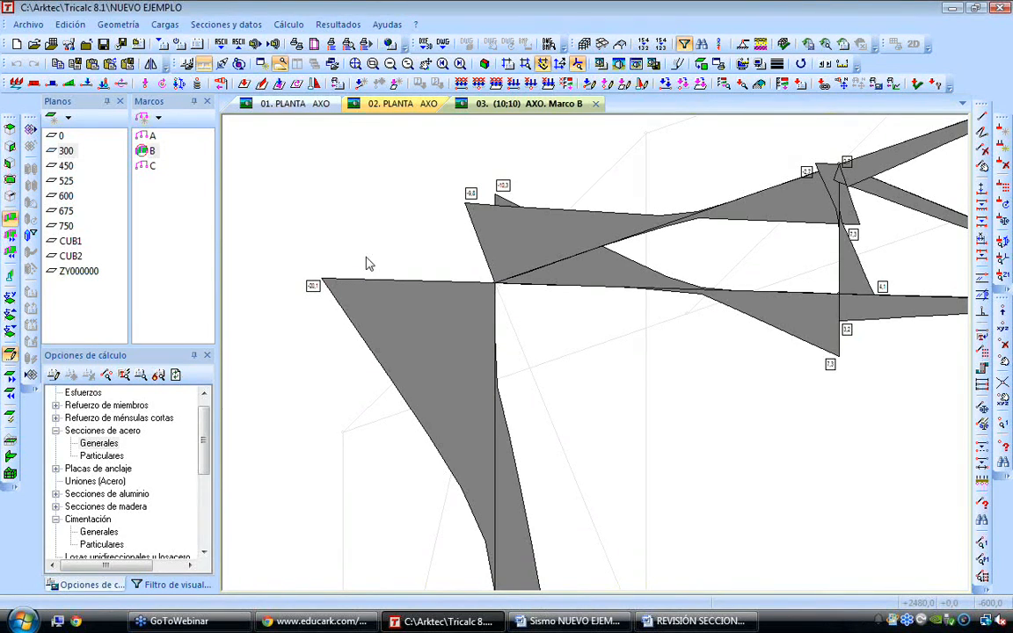
# Generate the Solicitaciones report with 7 sections per member in Completo / por Combinaciones format, cancelling the run in progress
pyautogui.scroll(-1, 390, 238)
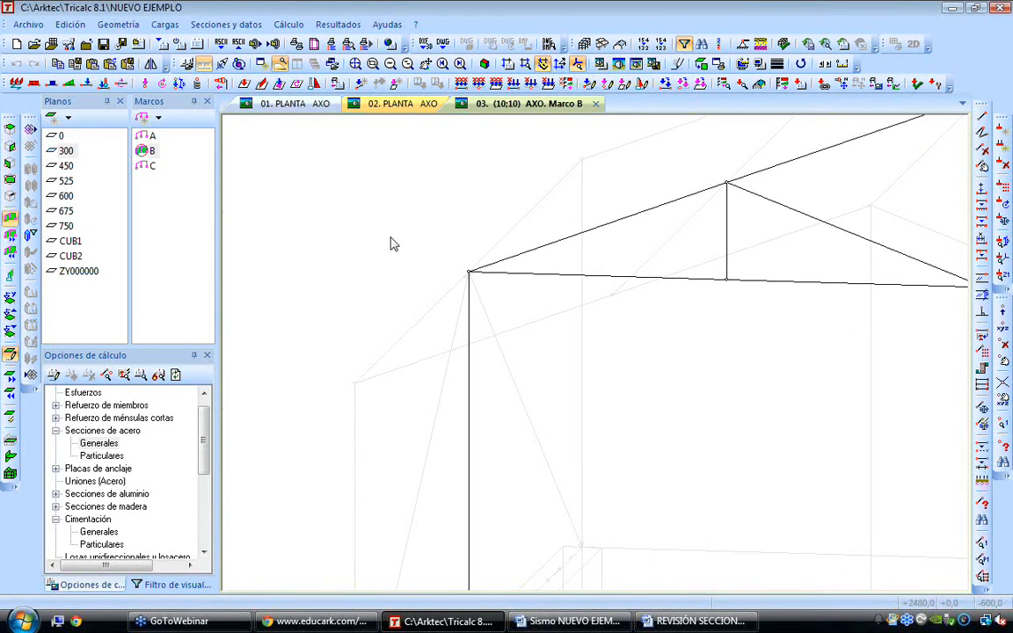
pyautogui.scroll(-1, 390, 237)
pyautogui.moveTo(352, 378); pyautogui.dragTo(359, 309, button='middle')
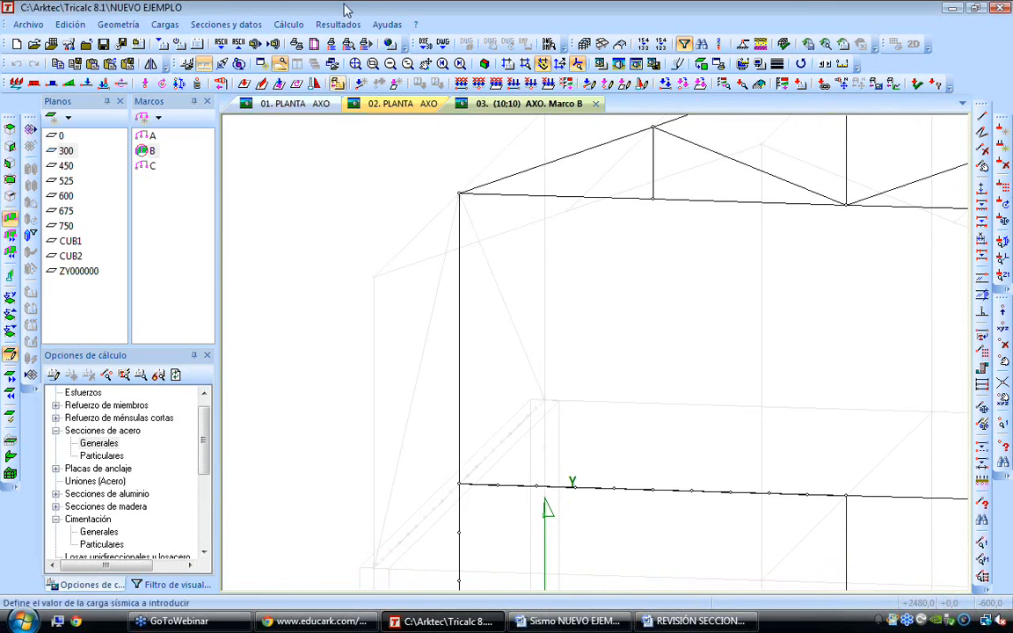
pyautogui.click(338, 24)
pyautogui.moveTo(376, 60)
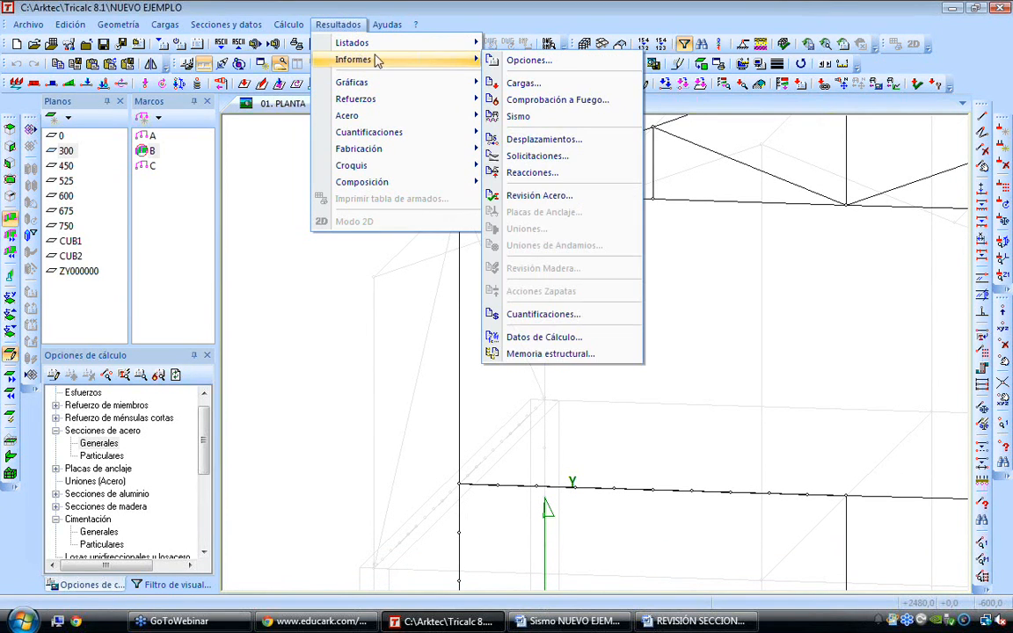
pyautogui.click(572, 157)
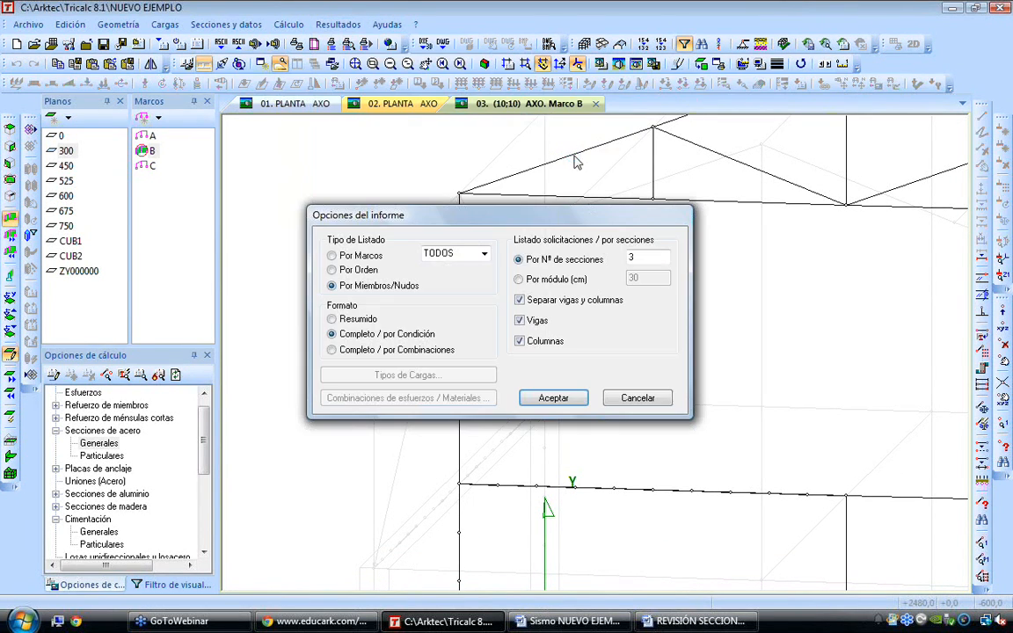
pyautogui.moveTo(521, 222); pyautogui.dragTo(738, 245)
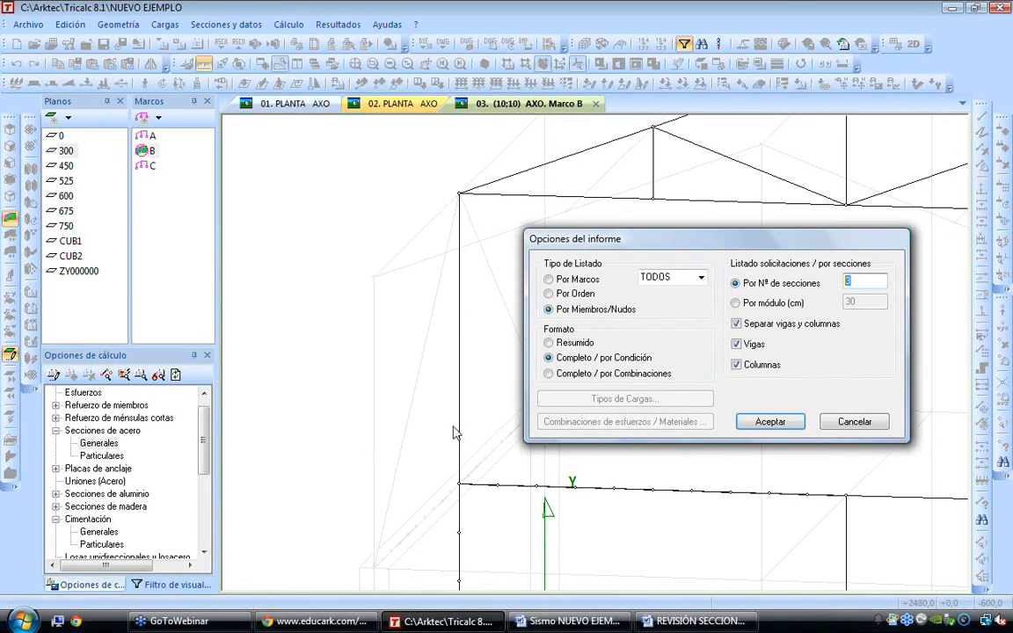
pyautogui.write('7')
pyautogui.moveTo(857, 281); pyautogui.dragTo(796, 288)
pyautogui.click(558, 376)
pyautogui.click(764, 422)
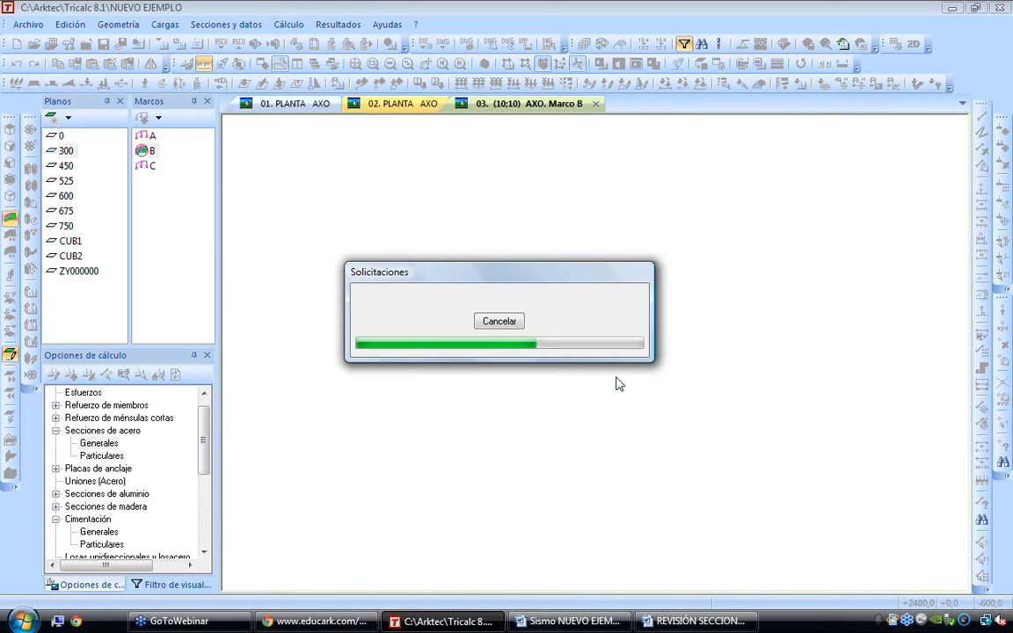
pyautogui.click(508, 322)
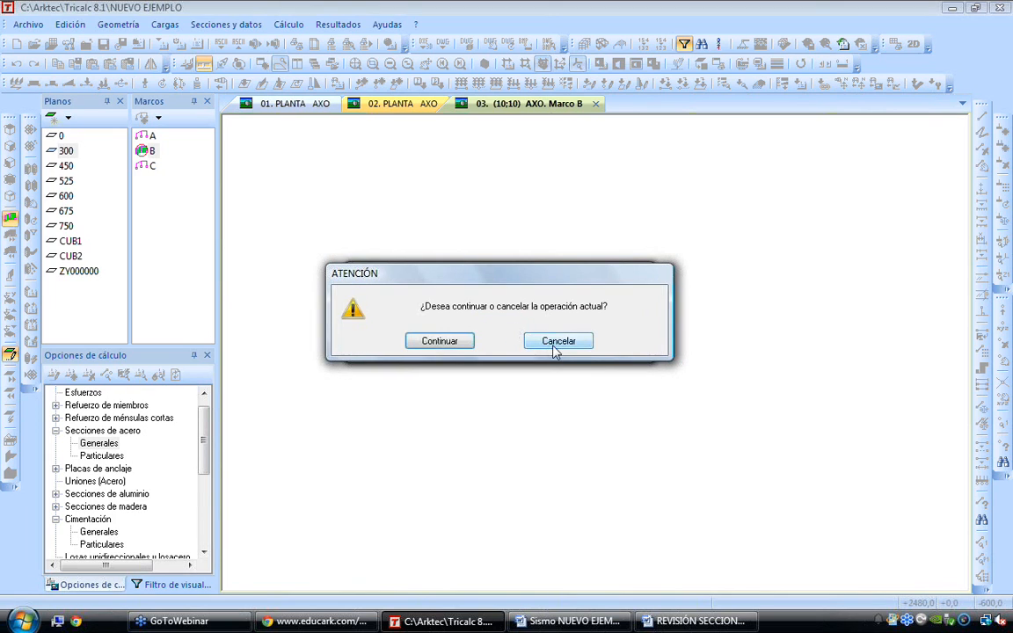
pyautogui.click(548, 339)
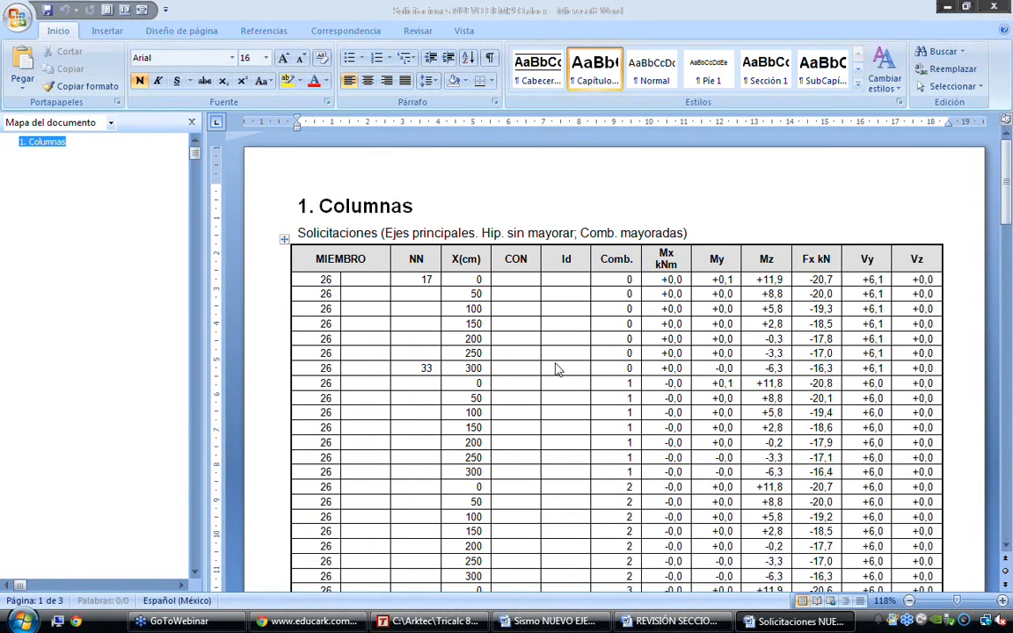
# Examine the Comb. column and the Mx to Vz values for member 26 in the columns table of the Solicitaciones report
pyautogui.click(622, 281)
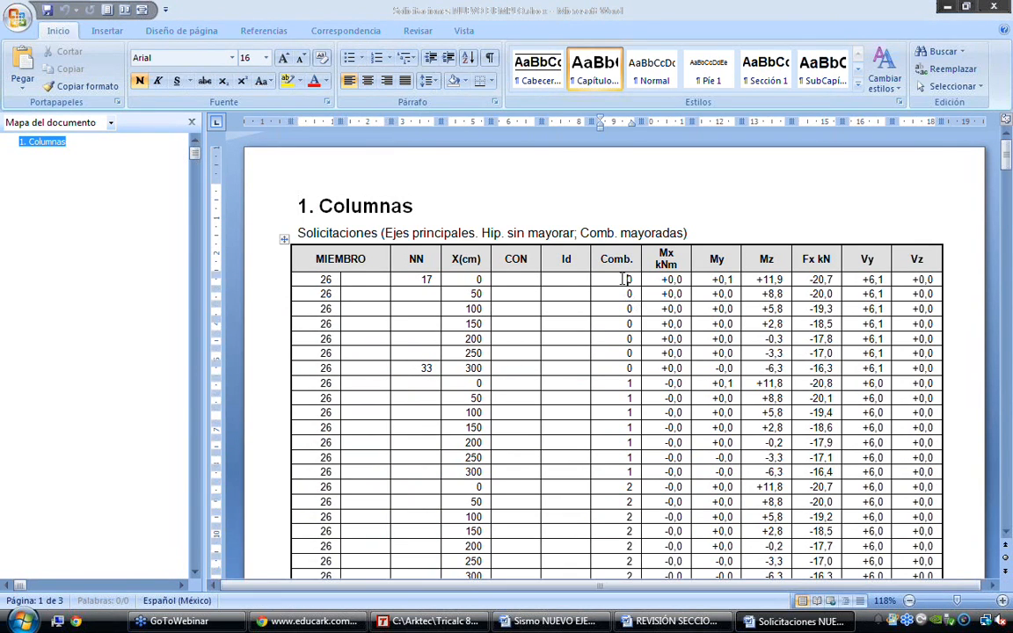
pyautogui.moveTo(624, 384); pyautogui.dragTo(610, 558)
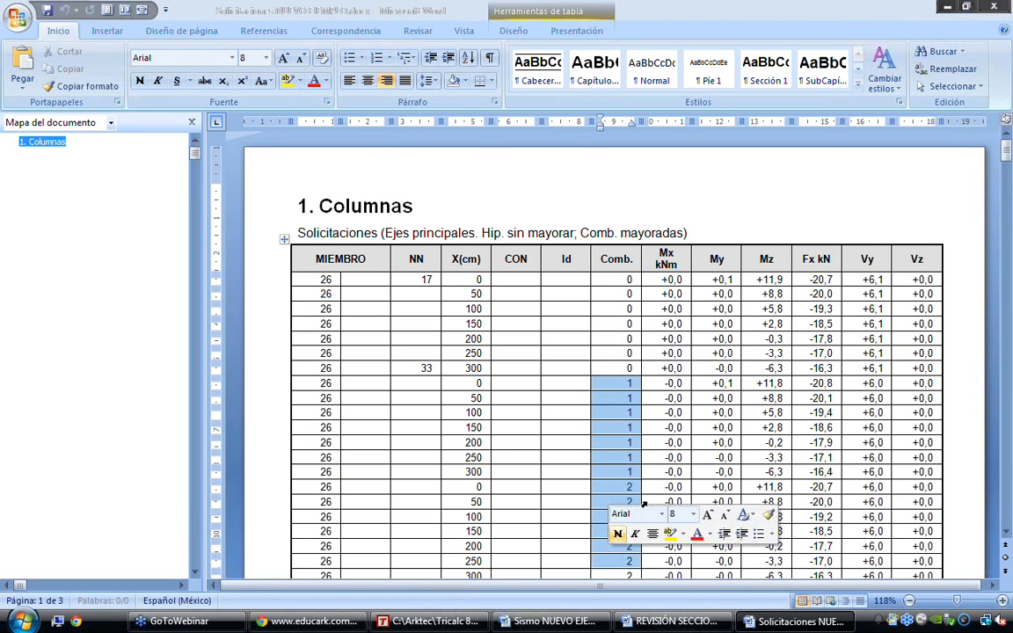
pyautogui.scroll(-5, 646, 501)
pyautogui.scroll(6, 658, 483)
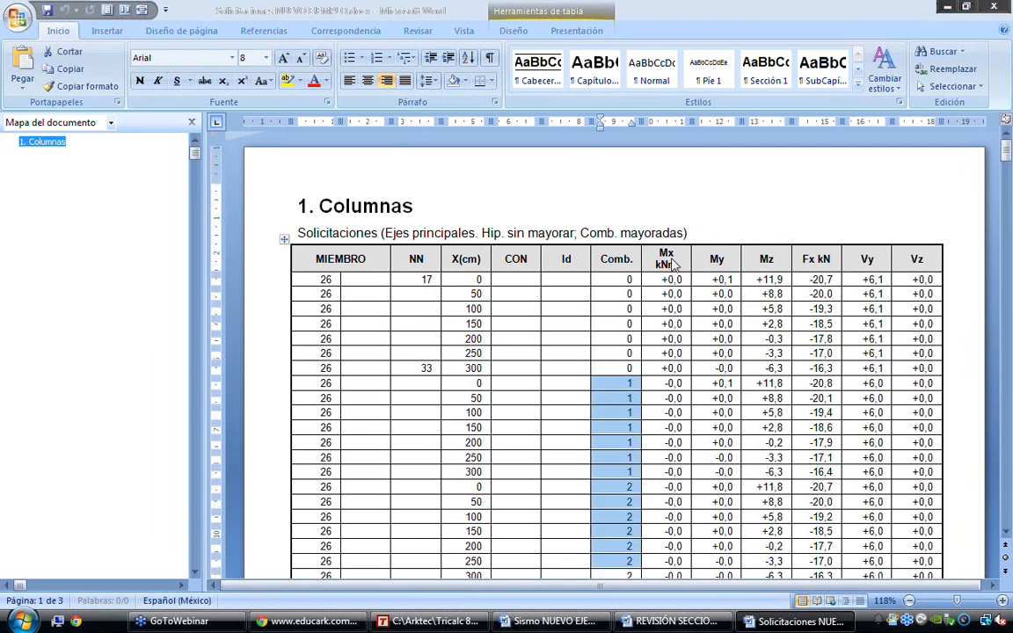
pyautogui.click(665, 260)
pyautogui.moveTo(668, 261); pyautogui.dragTo(896, 511)
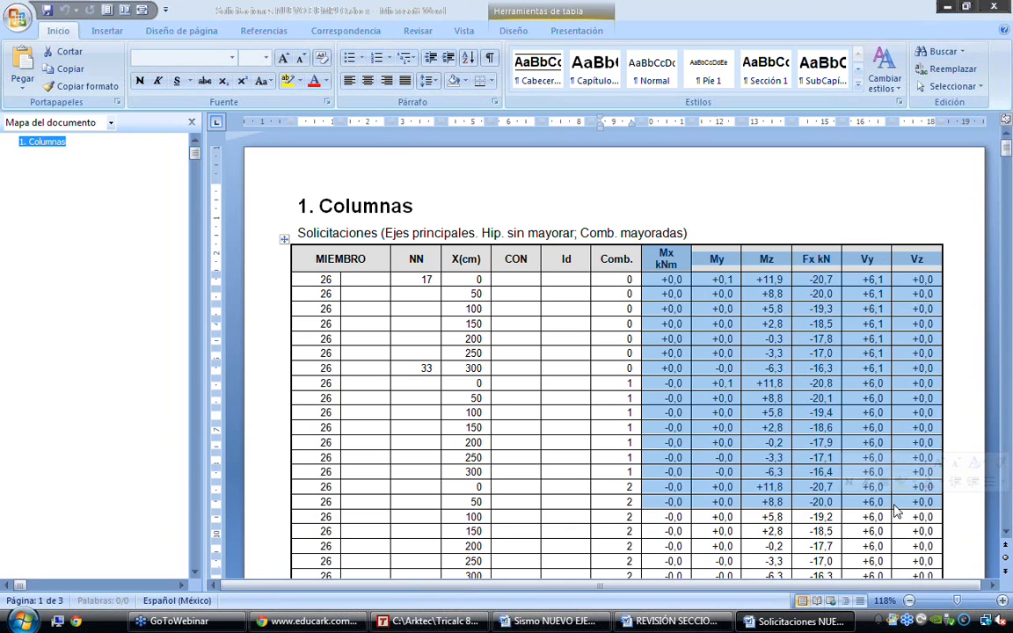
# Examine the M+ and M- envelope rows of member 26 at the end of the Solicitaciones report
pyautogui.hotkey('ctrl', 'End')
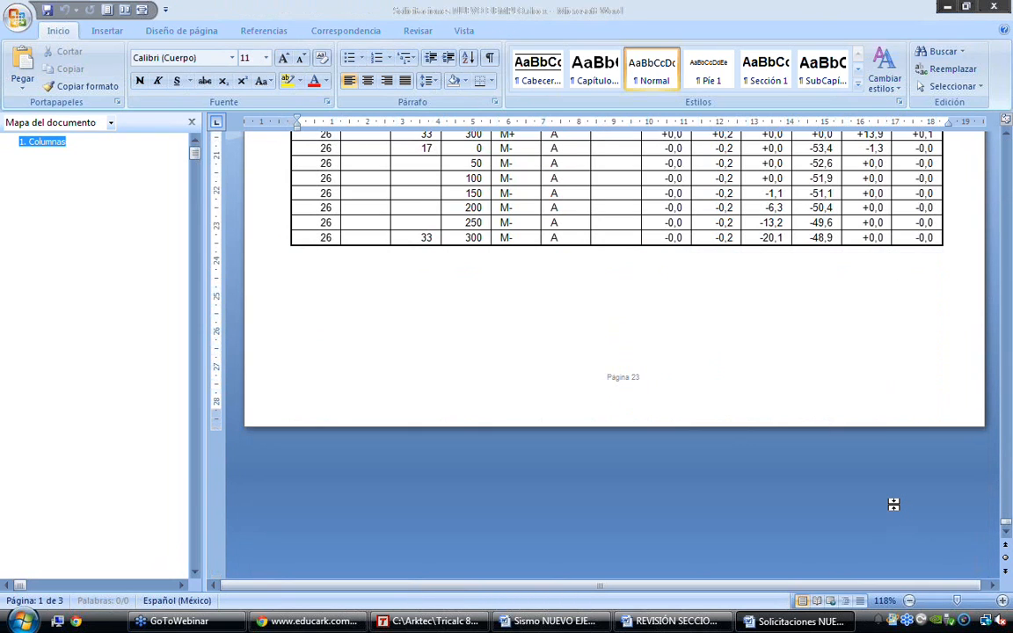
pyautogui.hotkey('ctrl', 'v')
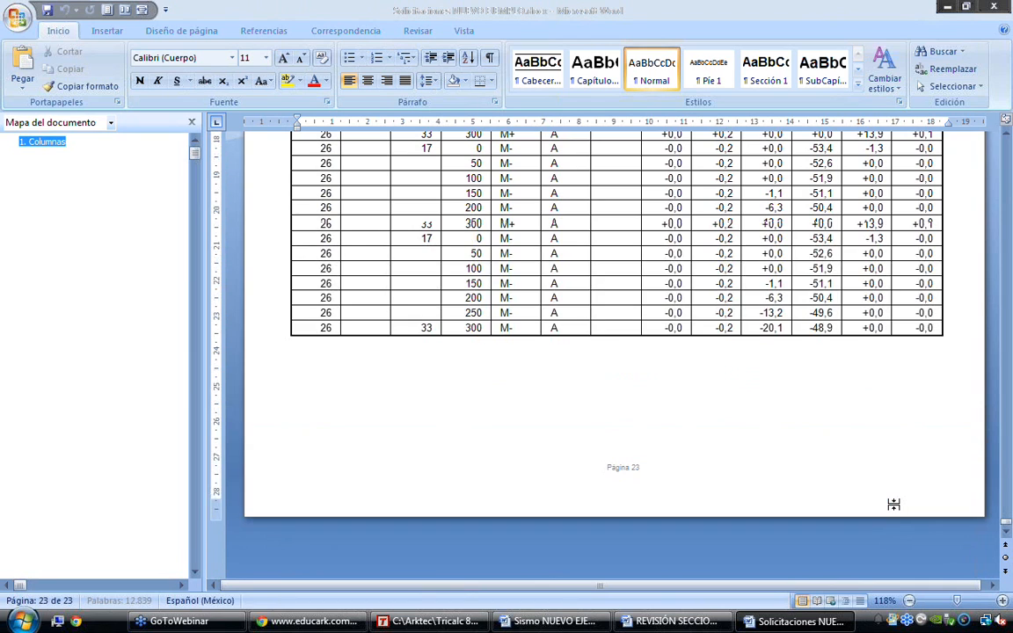
pyautogui.moveTo(508, 225); pyautogui.dragTo(568, 318)
pyautogui.moveTo(475, 225); pyautogui.dragTo(504, 312)
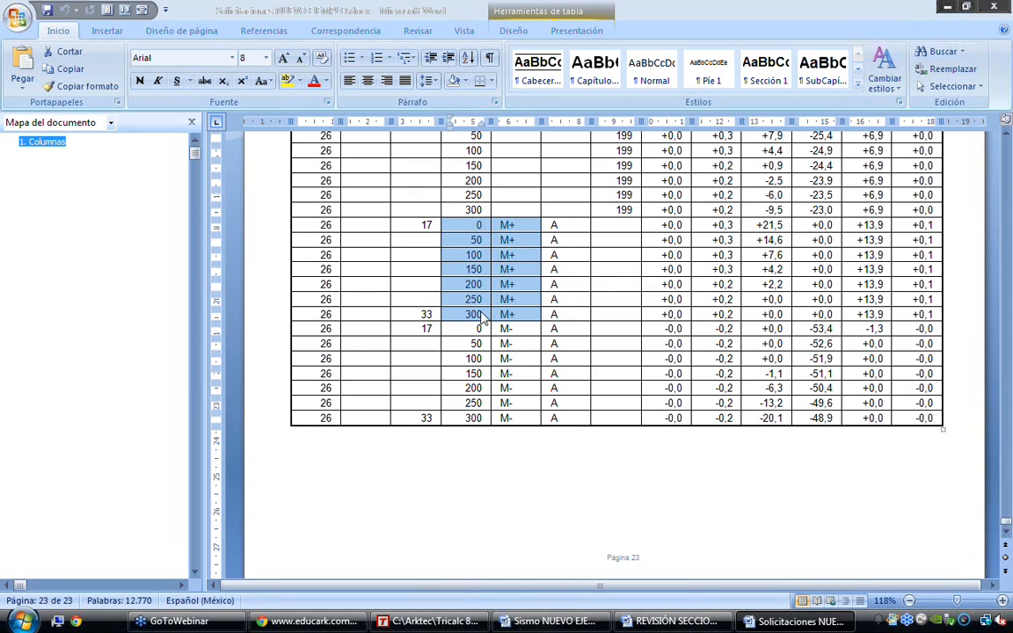
pyautogui.click(474, 225)
pyautogui.moveTo(471, 226); pyautogui.dragTo(916, 327)
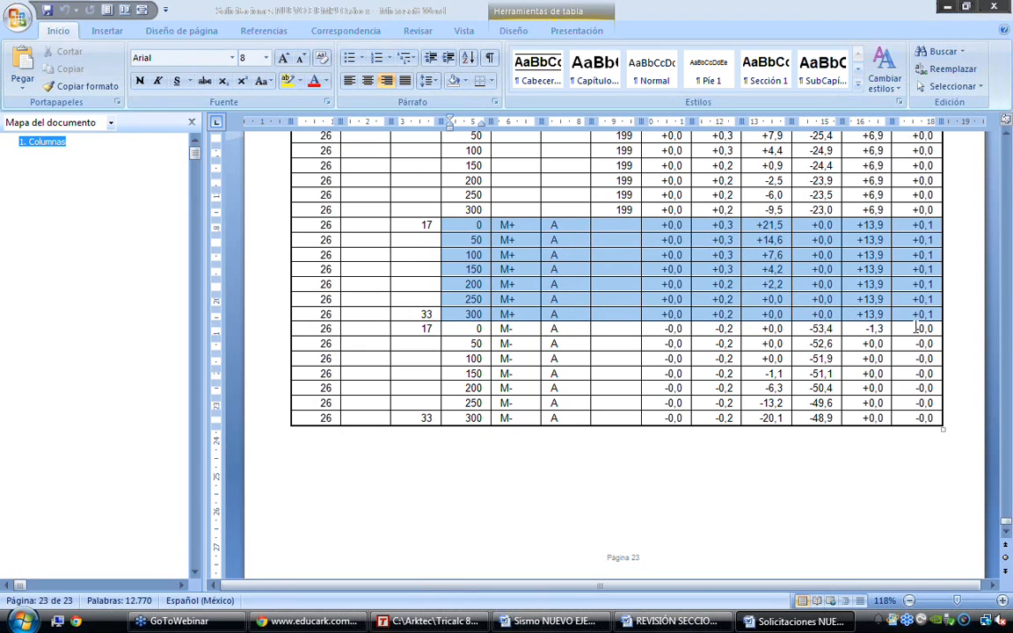
pyautogui.moveTo(916, 327); pyautogui.dragTo(912, 409)
pyautogui.scroll(3, 967, 334)
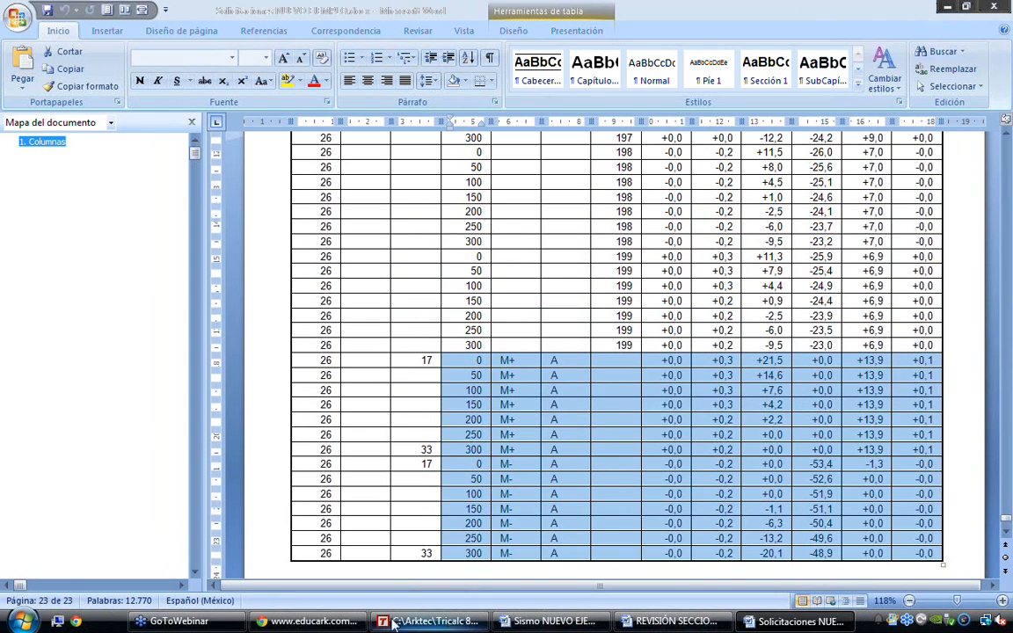
# Back in Tricalc, set the Solicitaciones report options to the Resumido format with 3 sections per member
pyautogui.click(429, 621)
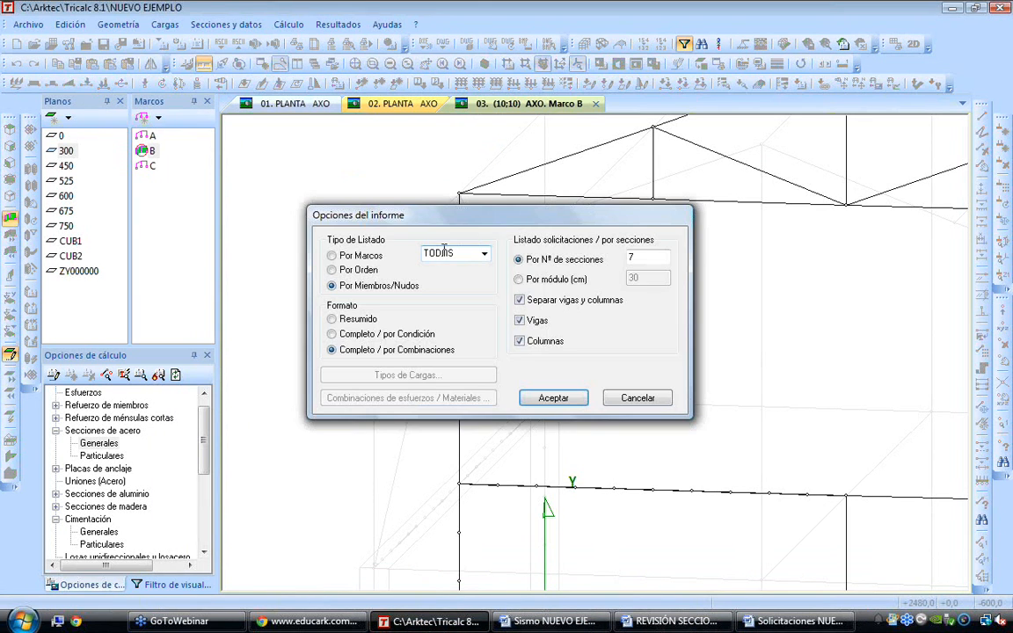
pyautogui.click(347, 319)
pyautogui.moveTo(659, 256); pyautogui.dragTo(624, 253)
pyautogui.write('3')
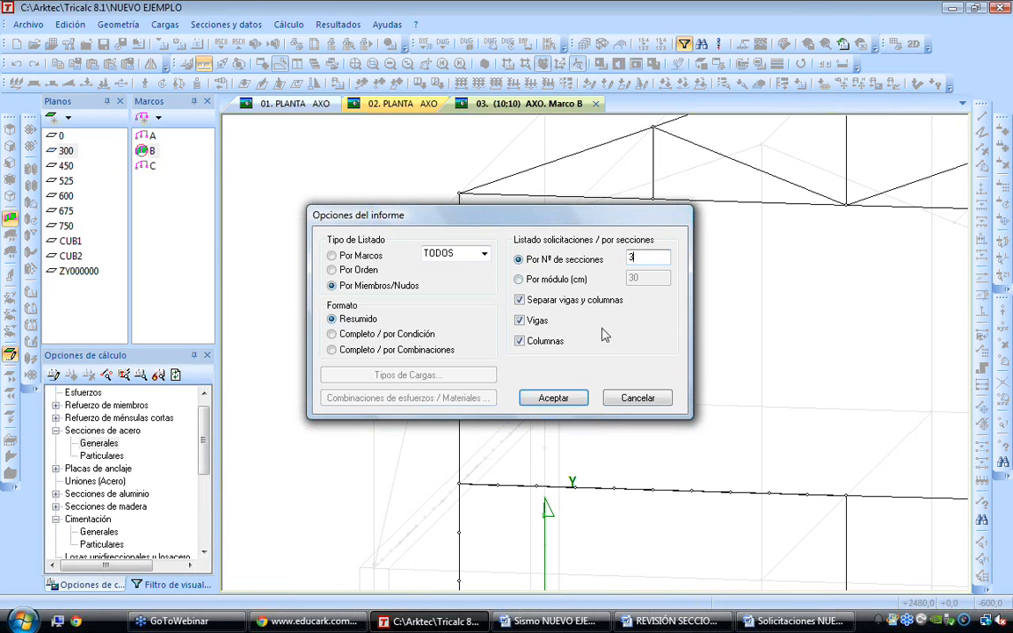
pyautogui.click(547, 397)
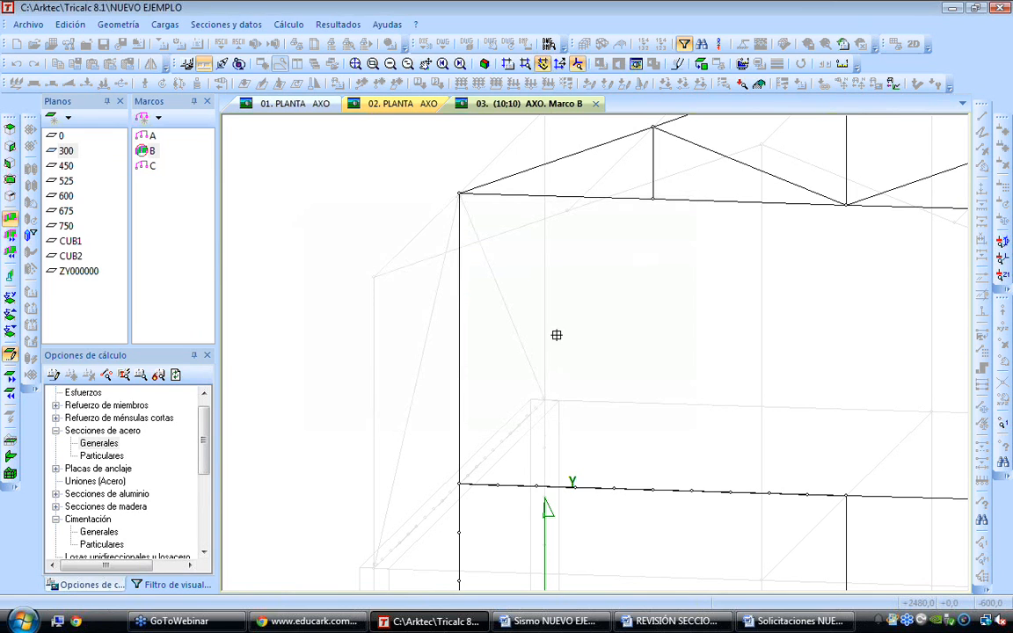
# Generate the summarized Solicitaciones report for selected members of frame B around the column-to-truss joint
pyautogui.scroll(-1, 585, 156)
pyautogui.click(594, 152)
pyautogui.click(628, 159)
pyautogui.click(657, 151)
pyautogui.click(657, 180)
pyautogui.click(594, 182)
pyautogui.click(515, 200)
pyautogui.rightClick(533, 219)
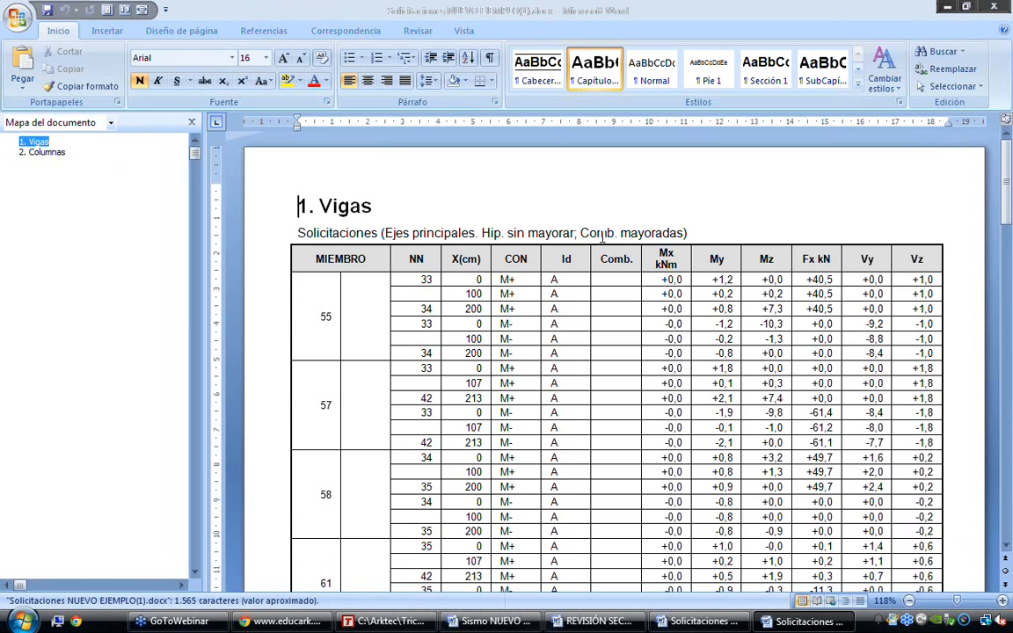
# Review the rows of beams 55 and 57 in the summarized report, then close both Solicitaciones reports
pyautogui.moveTo(352, 322); pyautogui.dragTo(910, 360)
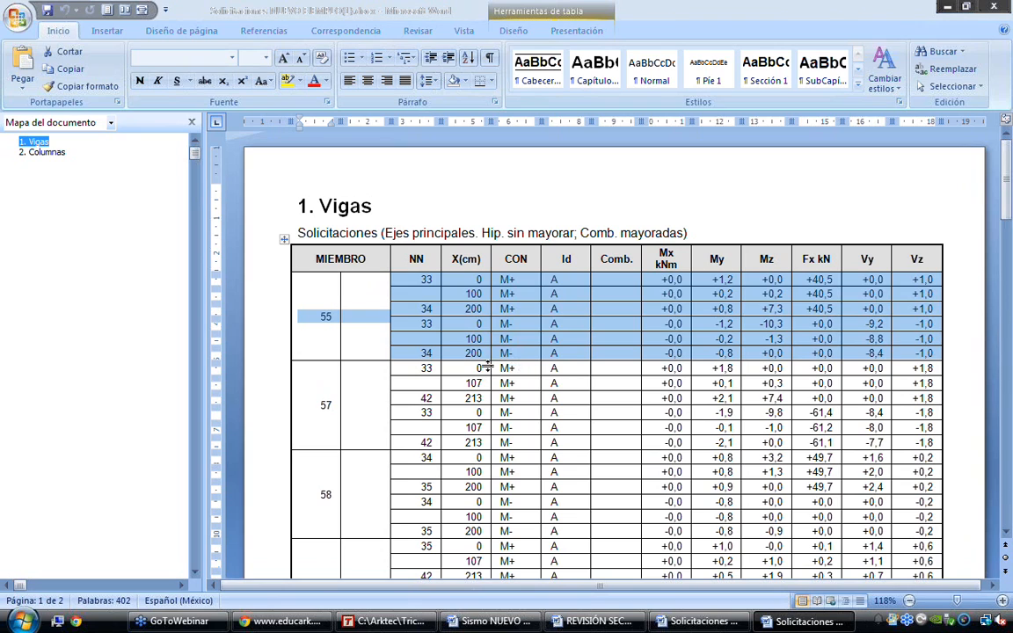
pyautogui.click(326, 405)
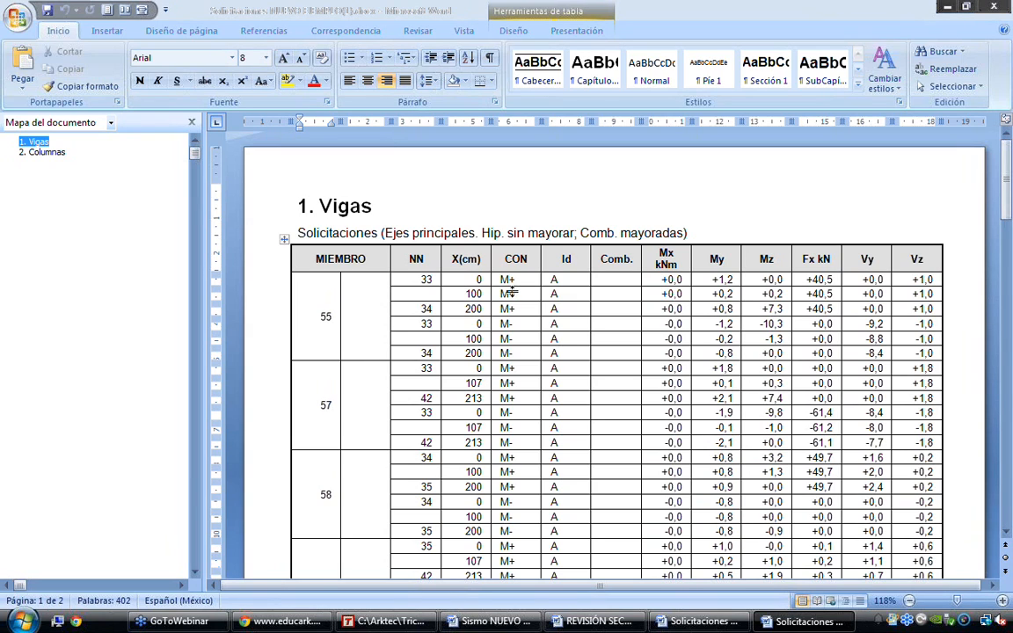
pyautogui.click(996, 7)
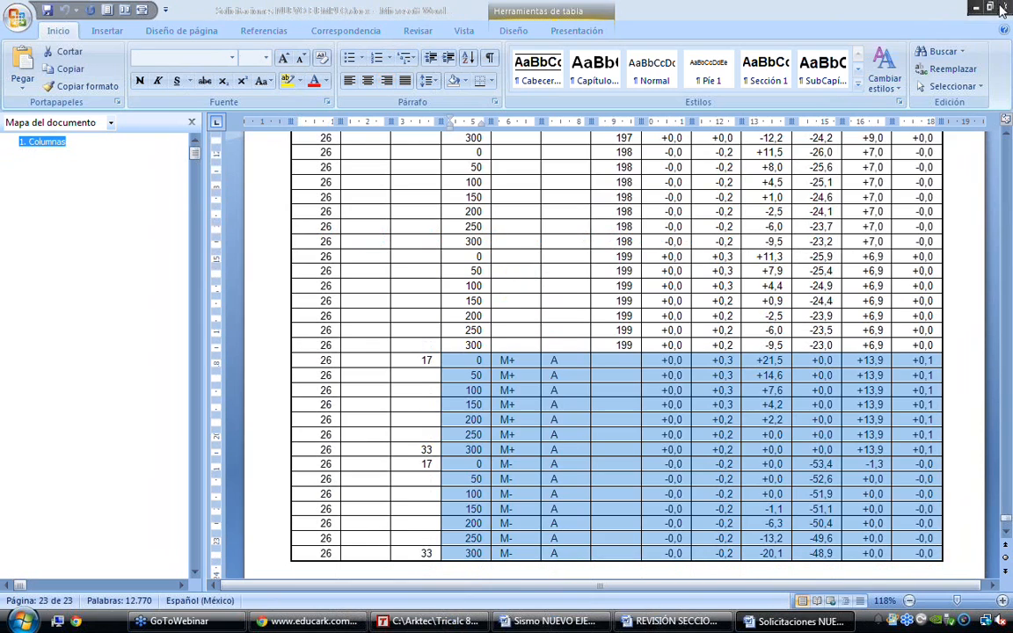
pyautogui.click(1003, 7)
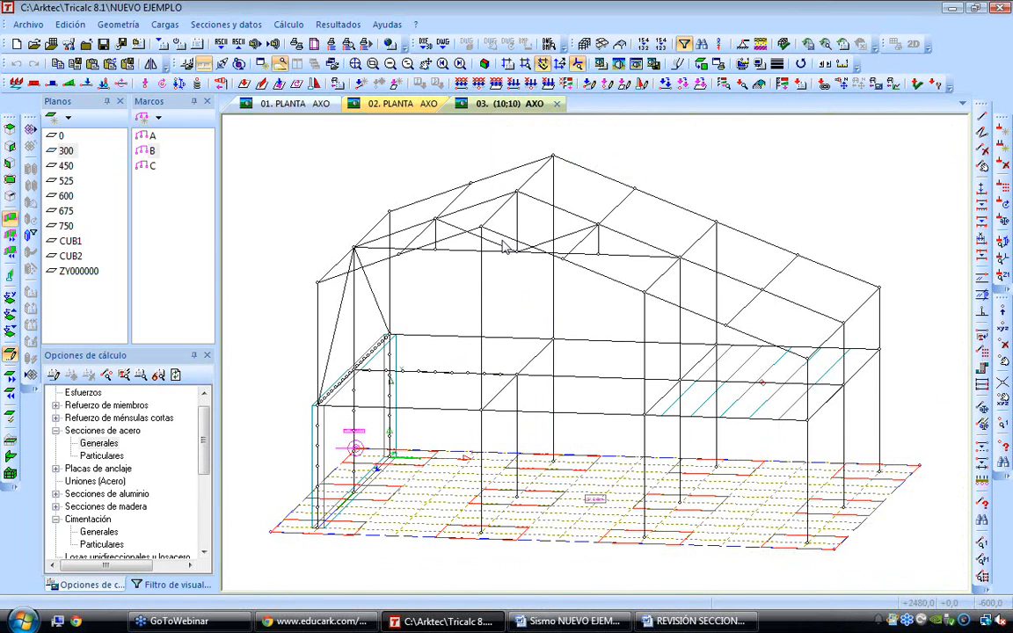
# Render the whole structure and inspect the corner joint between the front column and the sloping roof beam up close
pyautogui.click(534, 84)
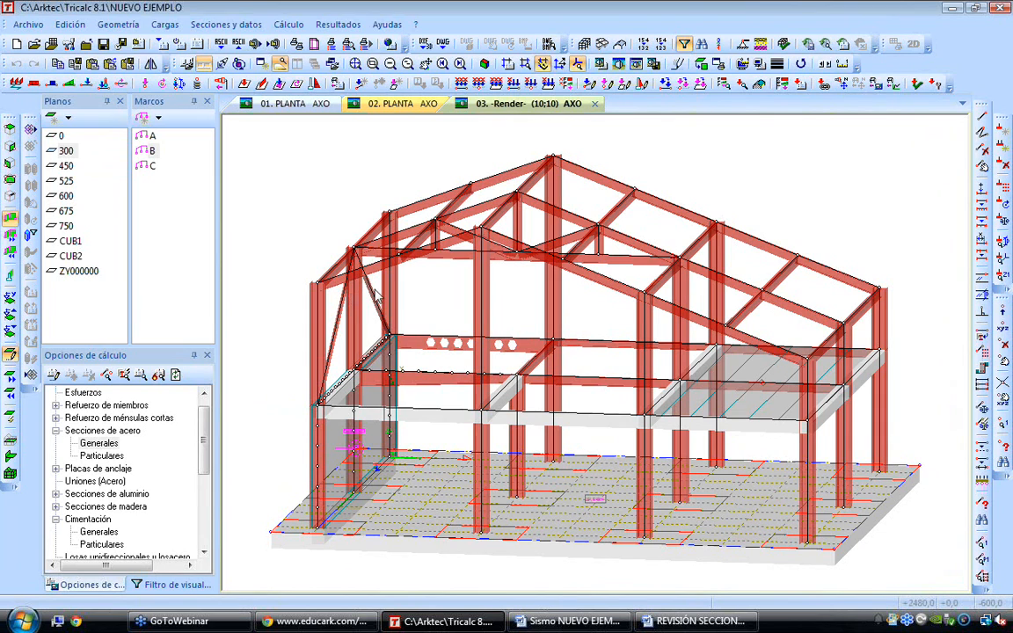
pyautogui.scroll(6, 302, 277)
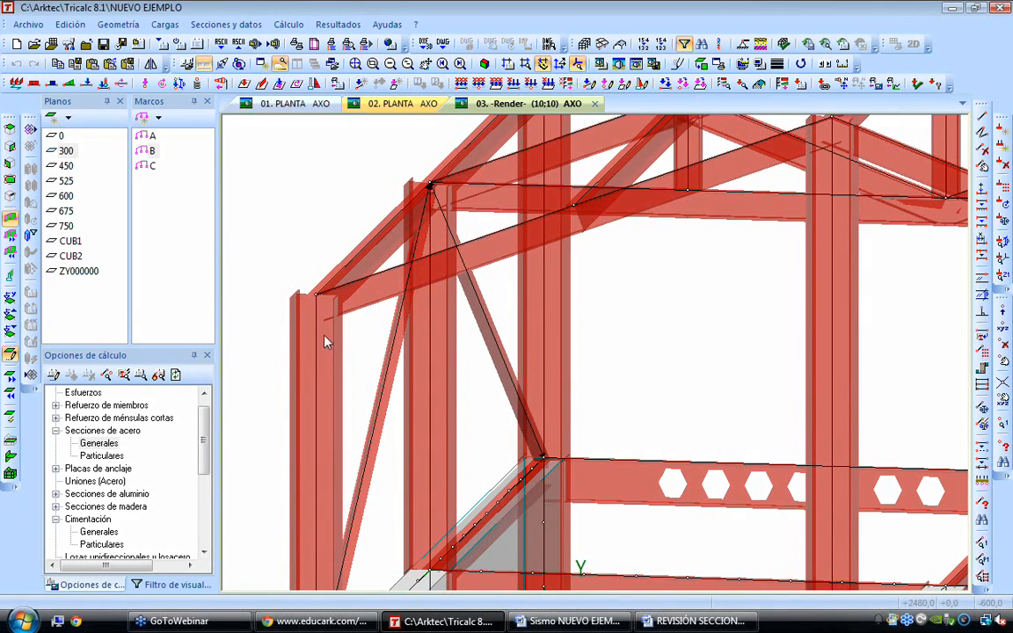
pyautogui.press('Up')
pyautogui.press('Up')
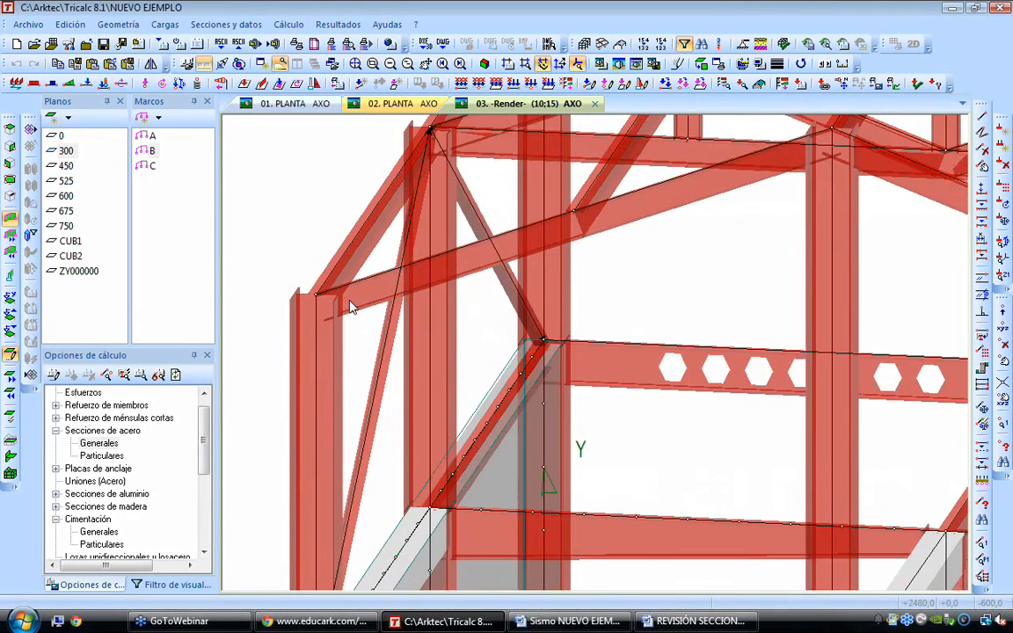
pyautogui.press('Right')
pyautogui.press('Right')
pyautogui.press('Up')
pyautogui.press('Up')
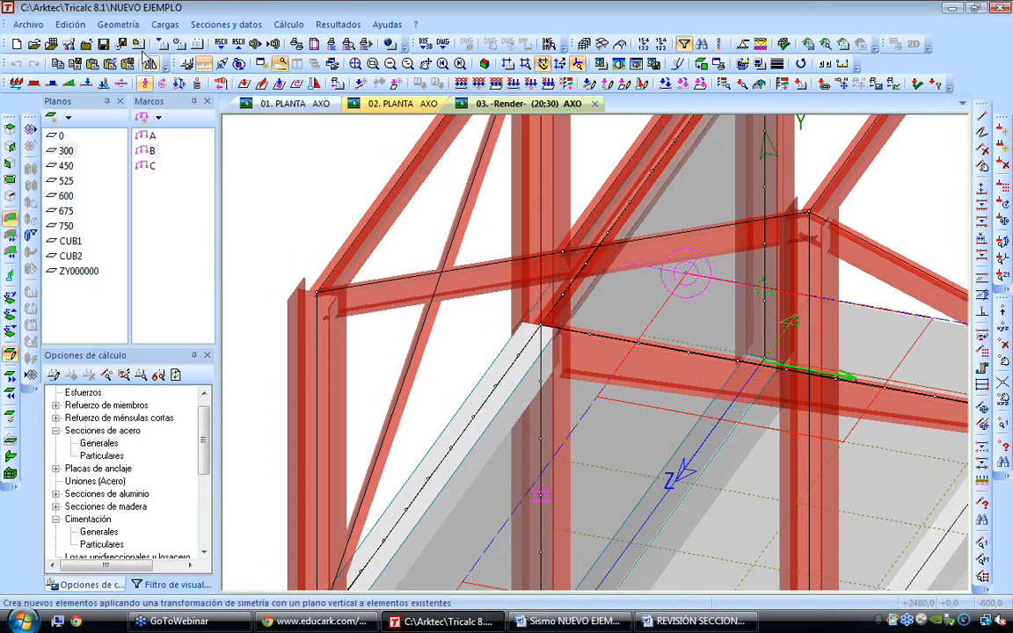
# Start a bolted steel connection at the corner joint, of type Unión viga-columna por el ala de la columna con placa de extremo
pyautogui.click(117, 24)
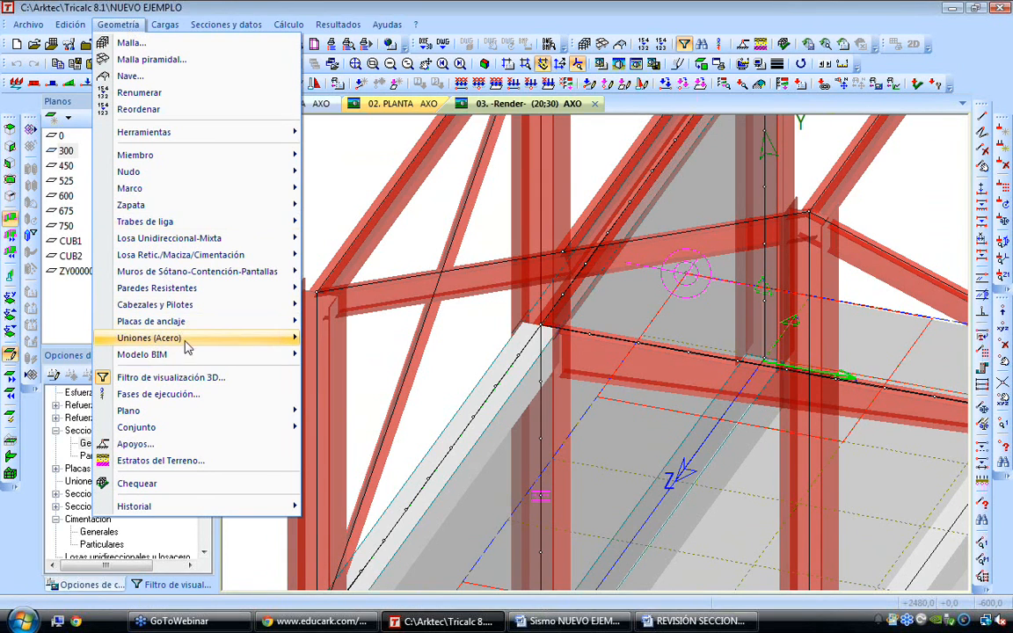
pyautogui.moveTo(193, 343)
pyautogui.click(366, 339)
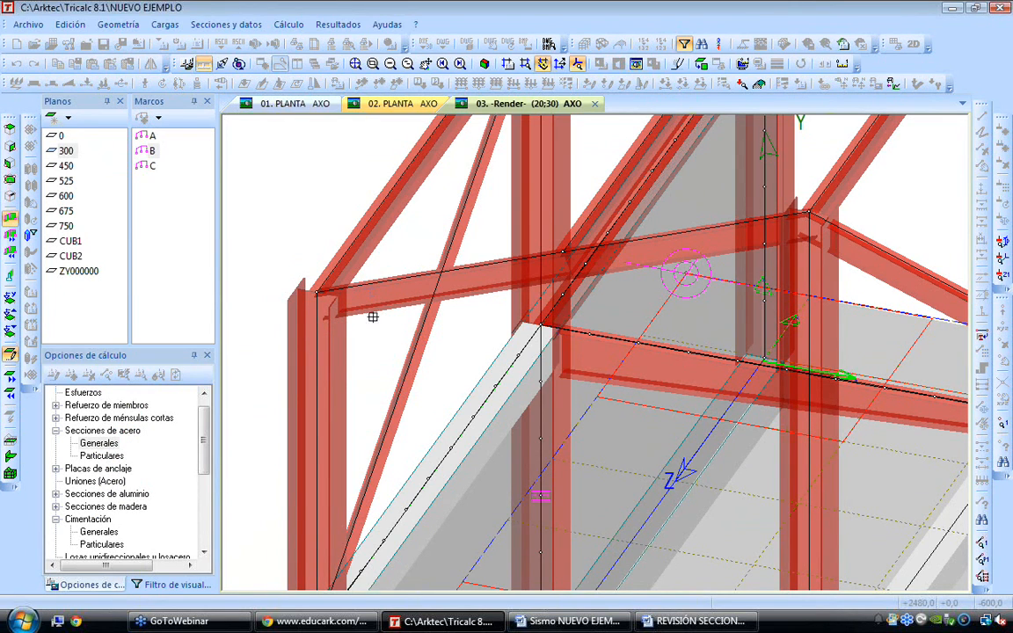
pyautogui.click(373, 327)
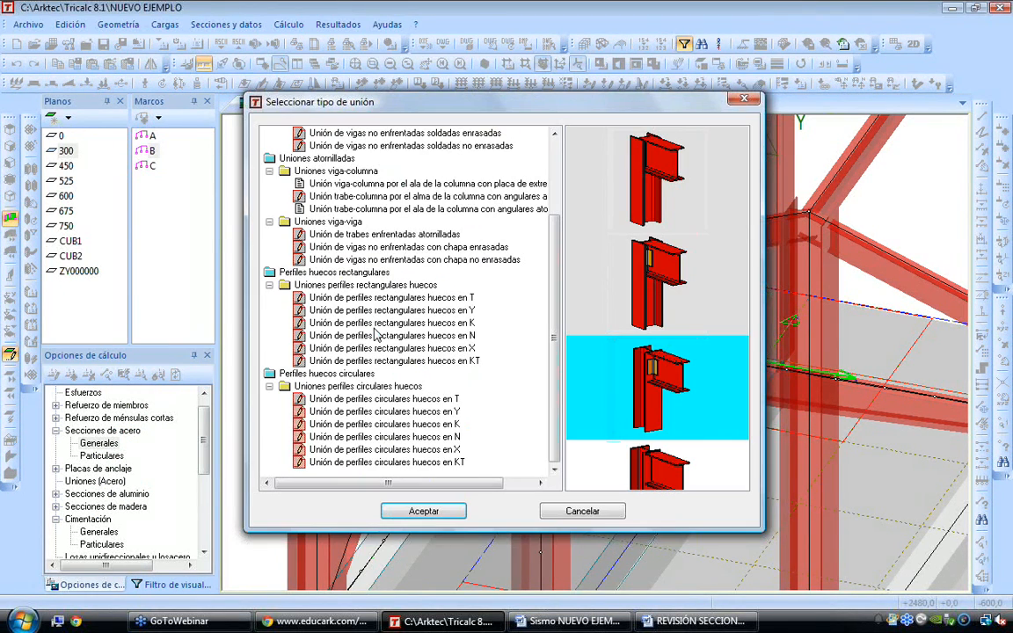
pyautogui.click(373, 183)
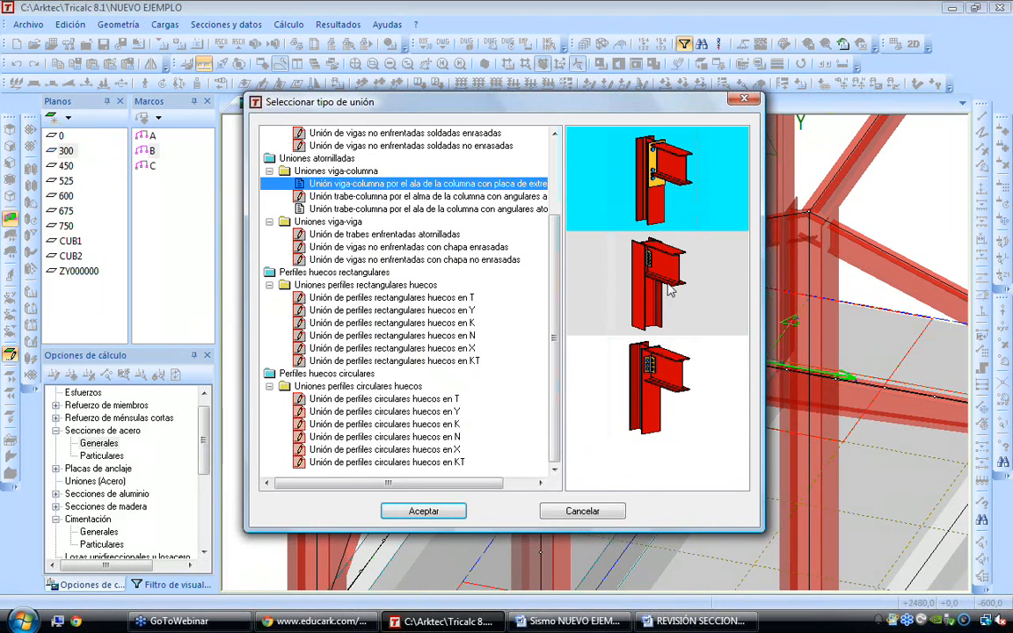
pyautogui.click(657, 389)
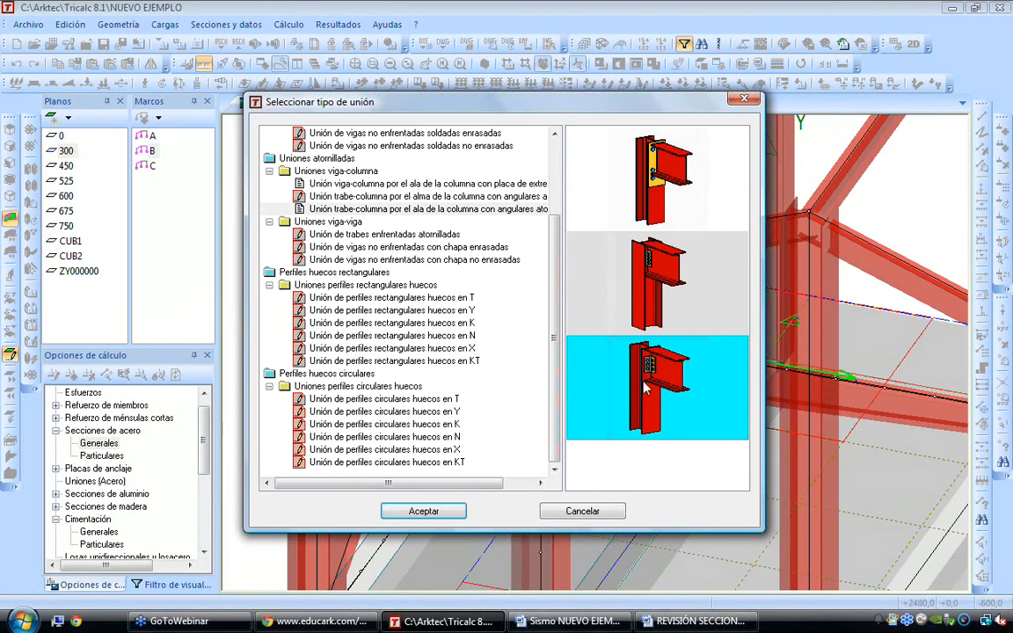
pyautogui.click(644, 180)
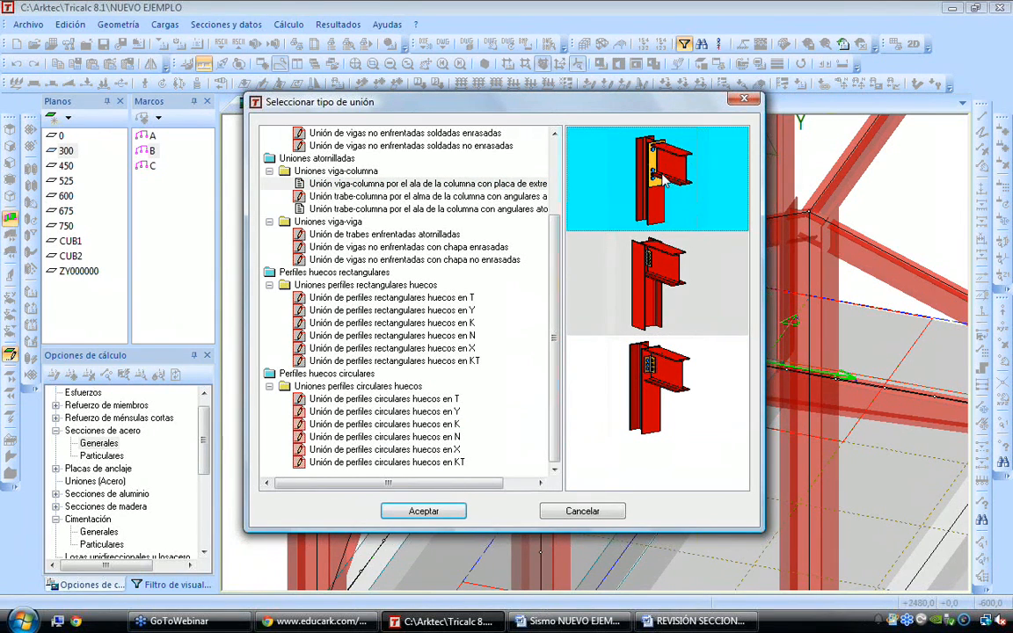
pyautogui.click(427, 512)
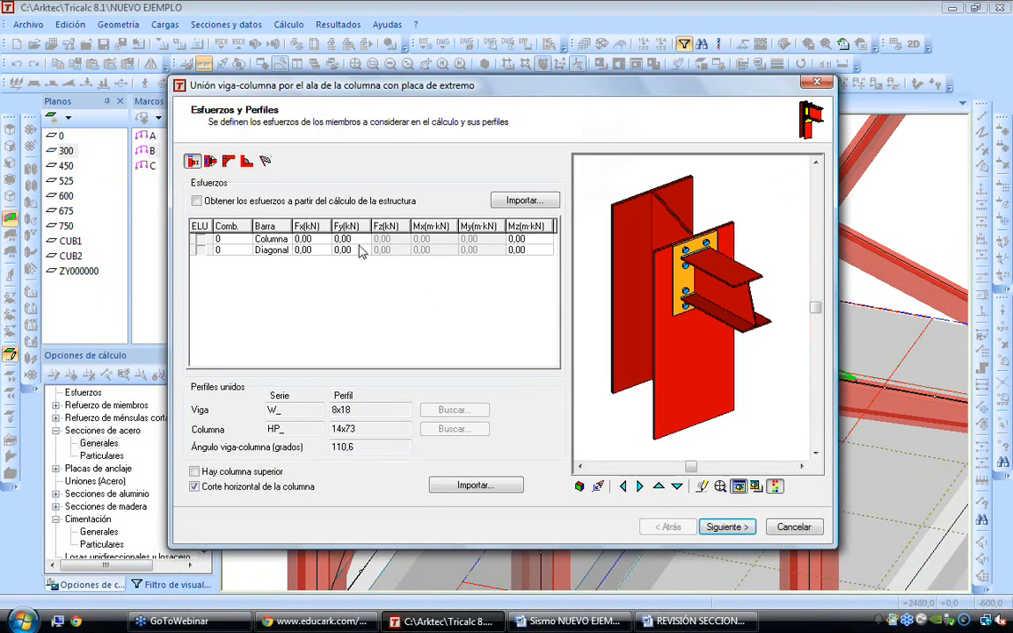
# Review the connection's force components, have its forces taken from the structure calculation, and continue to the end plate settings
pyautogui.click(303, 239)
pyautogui.click(310, 251)
pyautogui.click(345, 251)
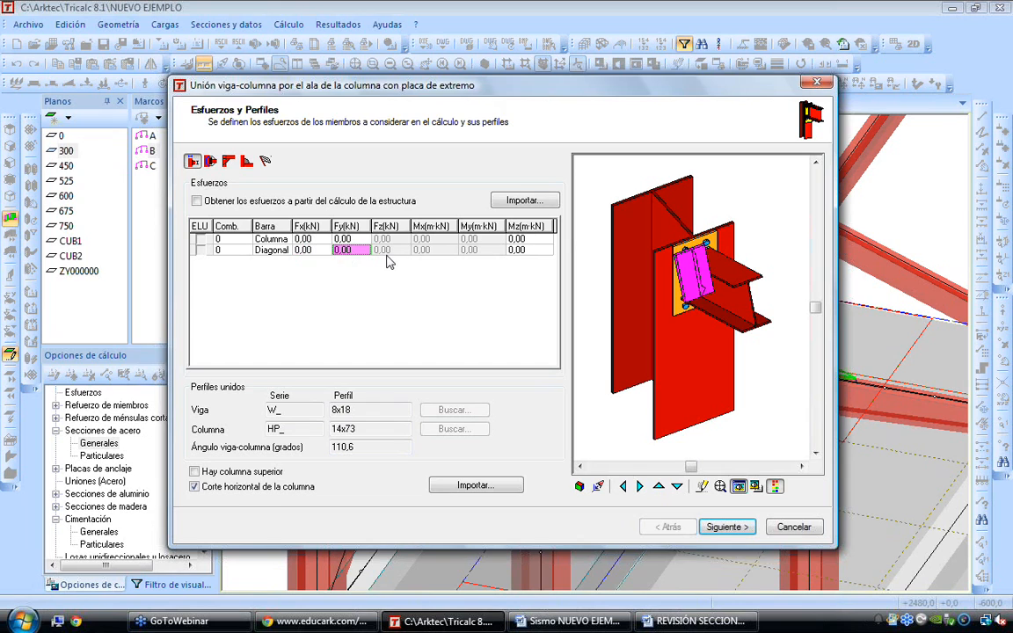
pyautogui.click(524, 251)
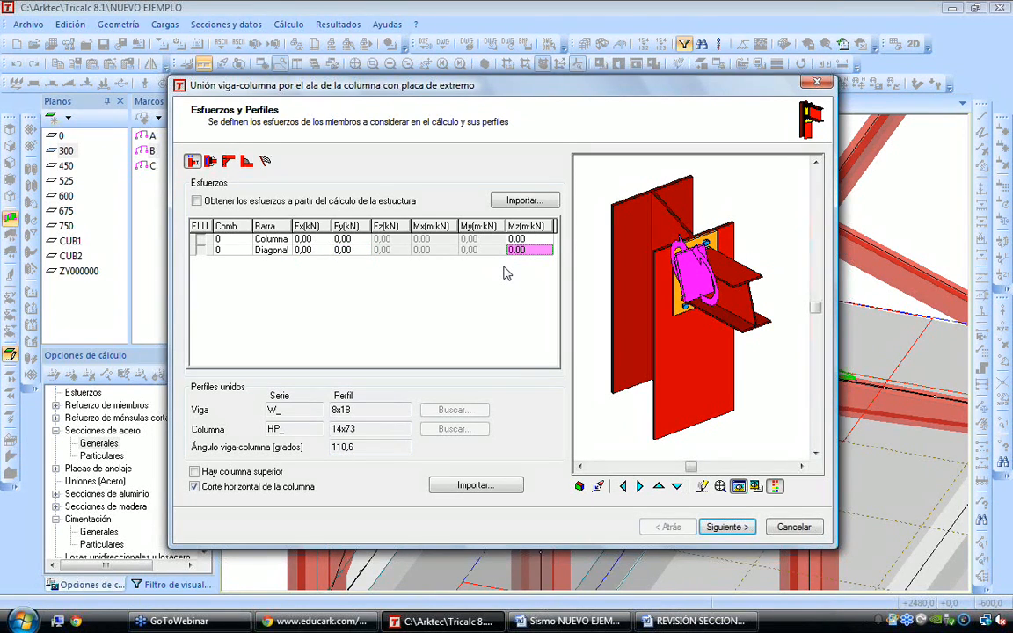
pyautogui.click(197, 202)
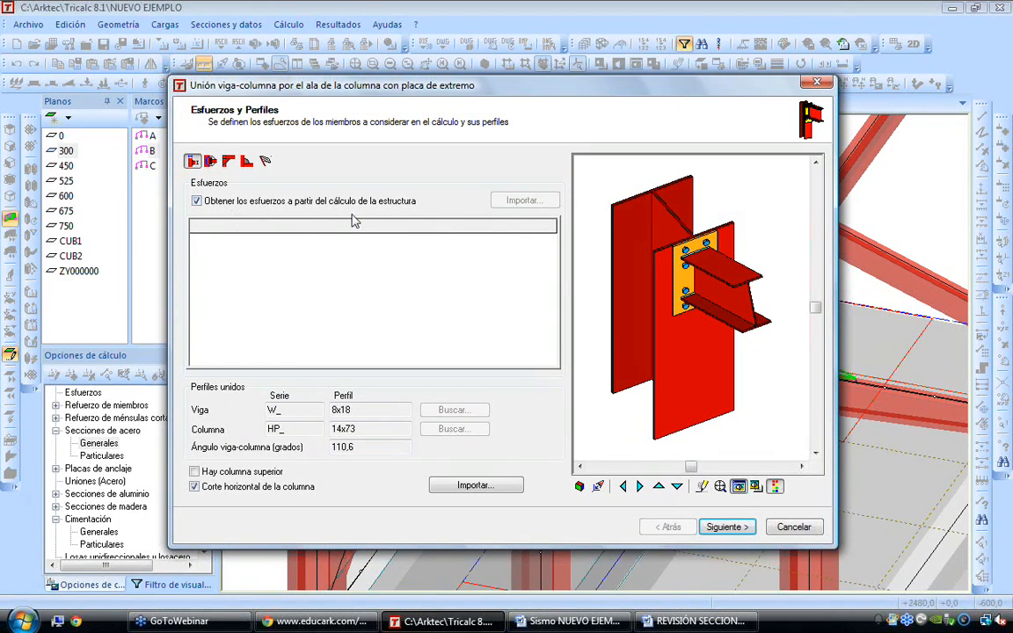
pyautogui.click(738, 530)
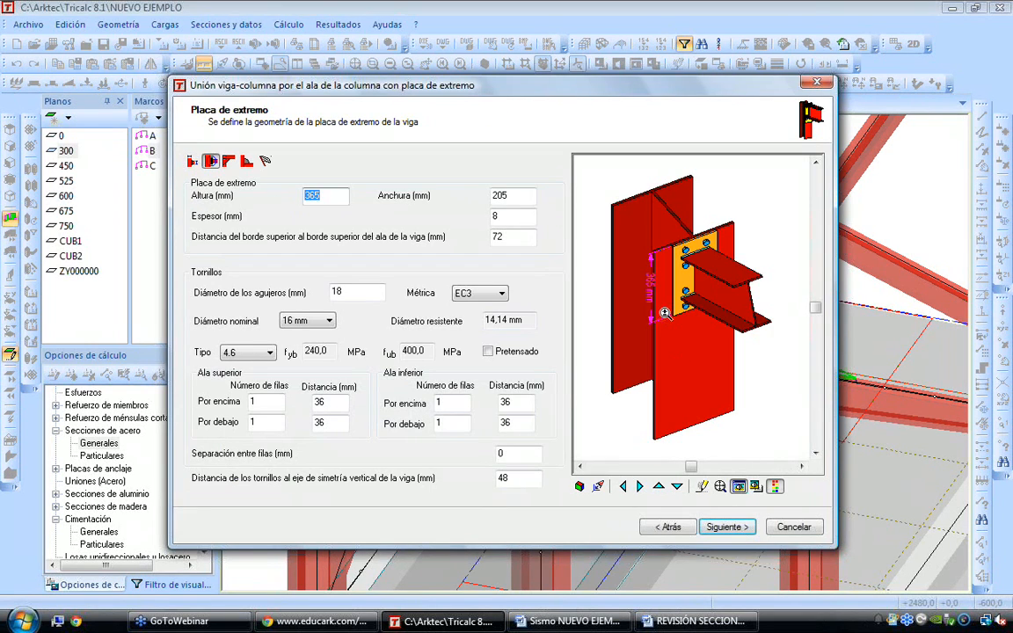
# Review the end plate and bolt hole dimensions, and set the bolts' Métrica to ASTM
pyautogui.scroll(4, 686, 275)
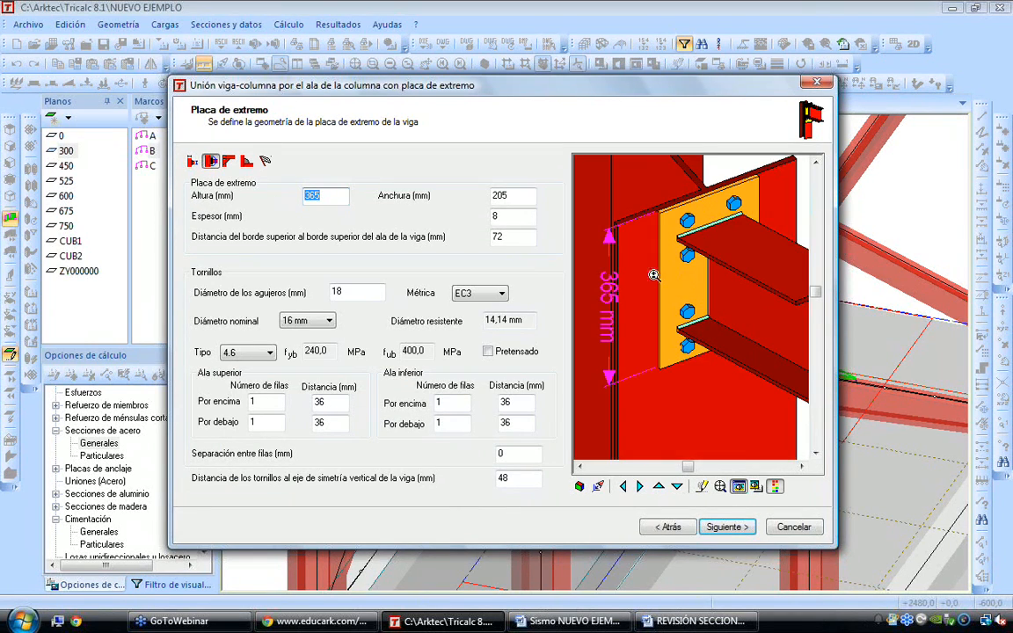
pyautogui.click(499, 195)
pyautogui.click(341, 290)
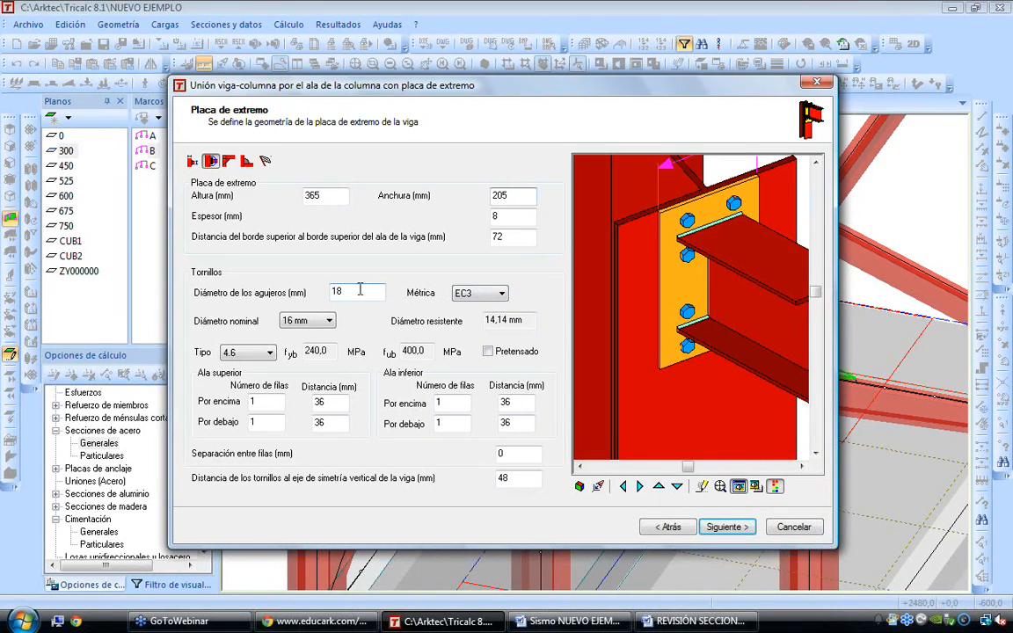
pyautogui.click(485, 297)
pyautogui.click(474, 315)
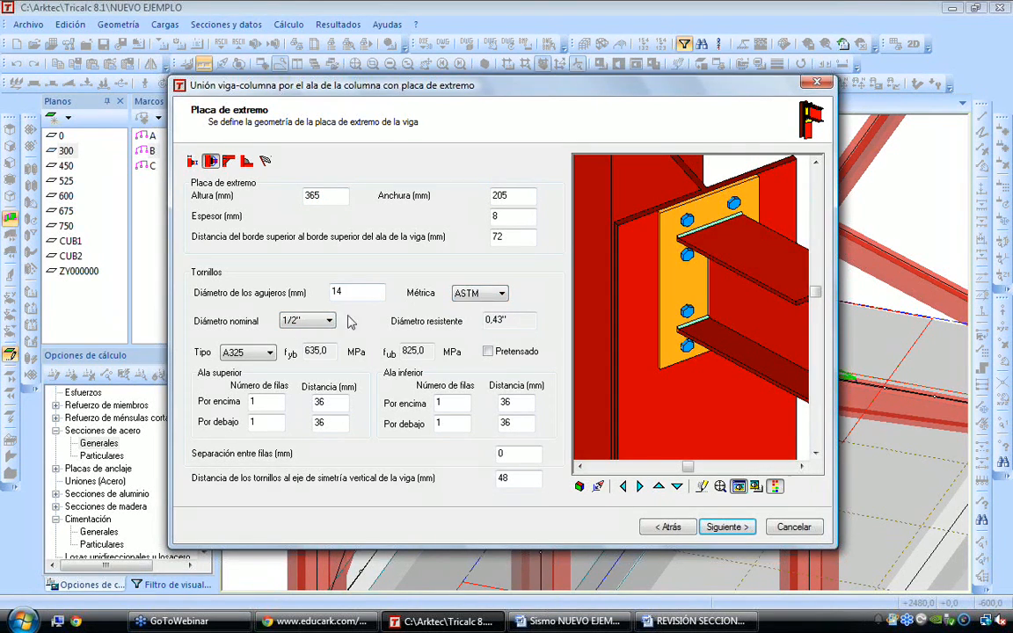
# Try a 5/8" nominal diameter for the bolts, return it to 1/2", and check the bolt distance below the lower flange
pyautogui.click(304, 321)
pyautogui.click(299, 344)
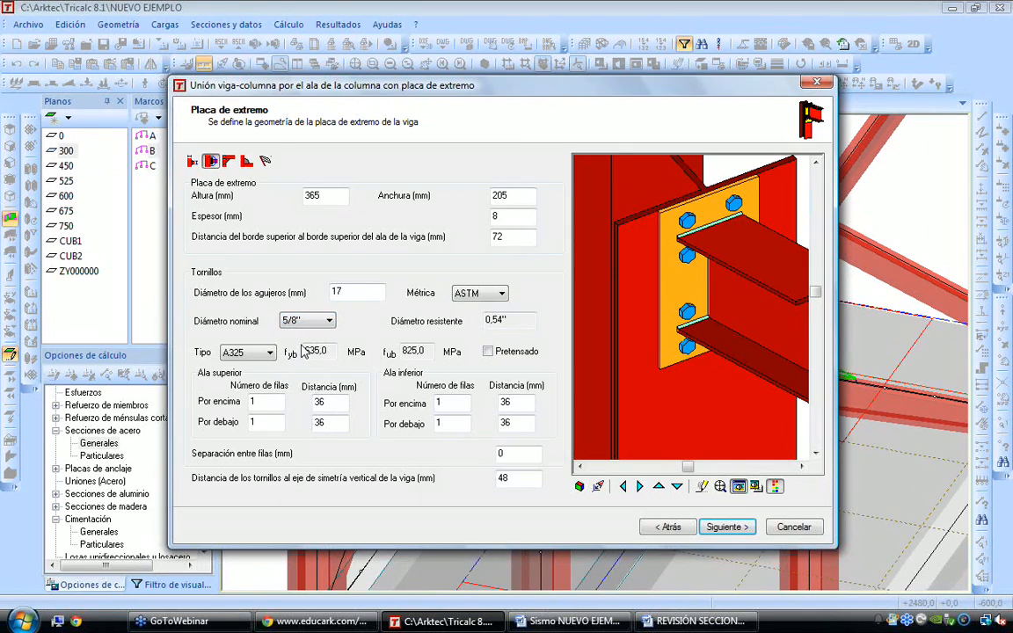
pyautogui.click(307, 321)
pyautogui.click(299, 334)
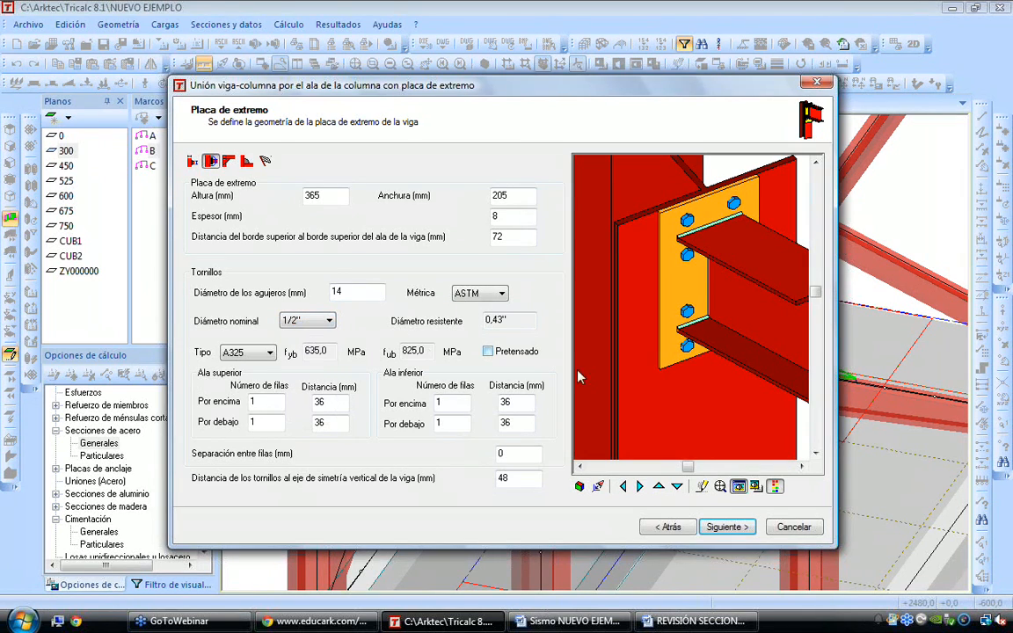
pyautogui.click(520, 423)
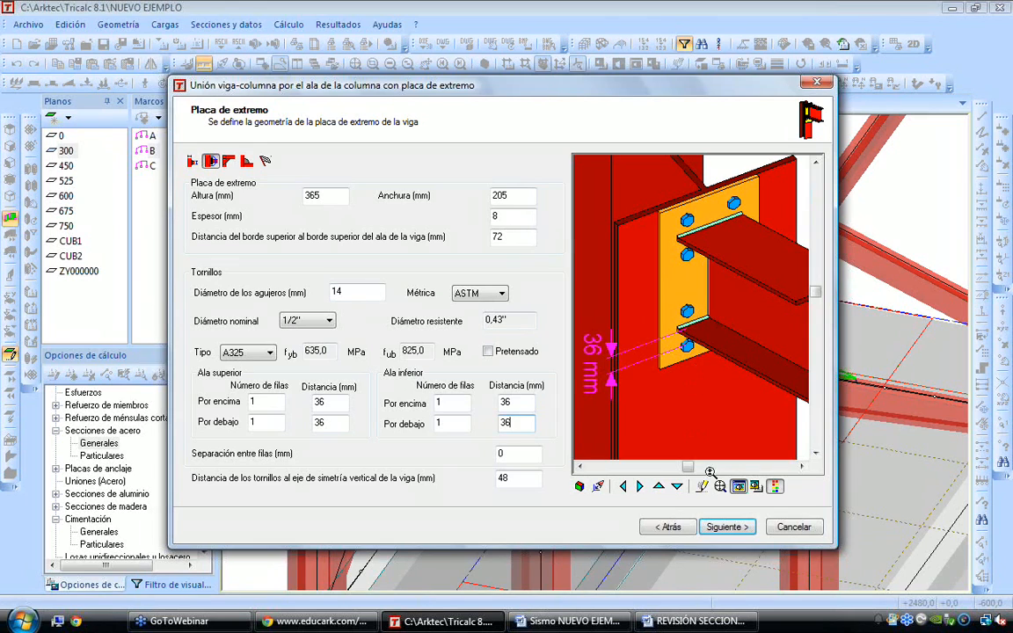
# Leave the stiffeners and welds at their defaults, review the component results and finish the bolted end plate connection
pyautogui.click(724, 529)
pyautogui.click(723, 529)
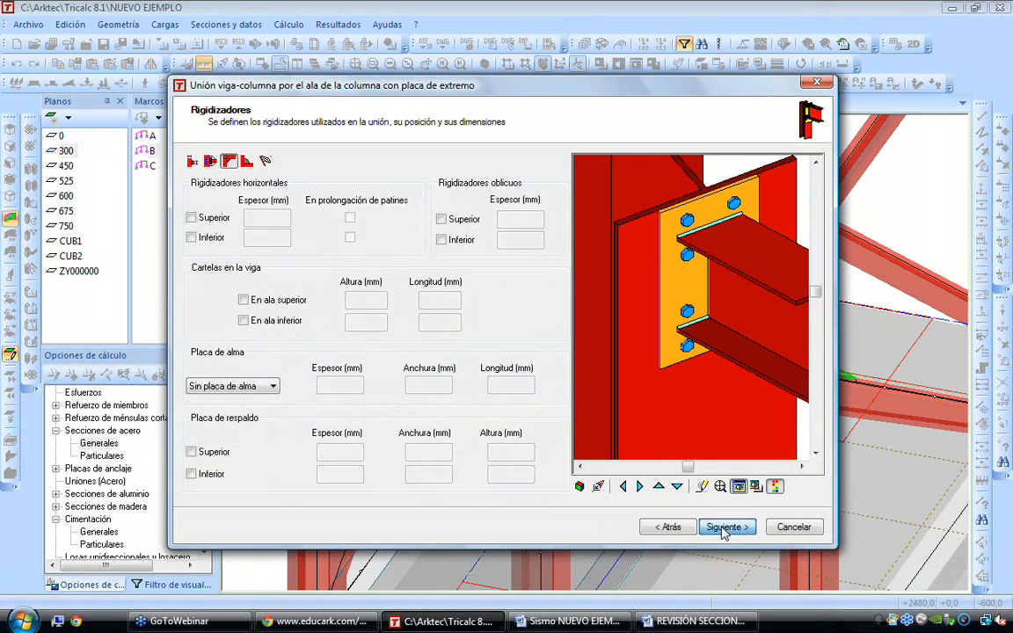
pyautogui.click(723, 527)
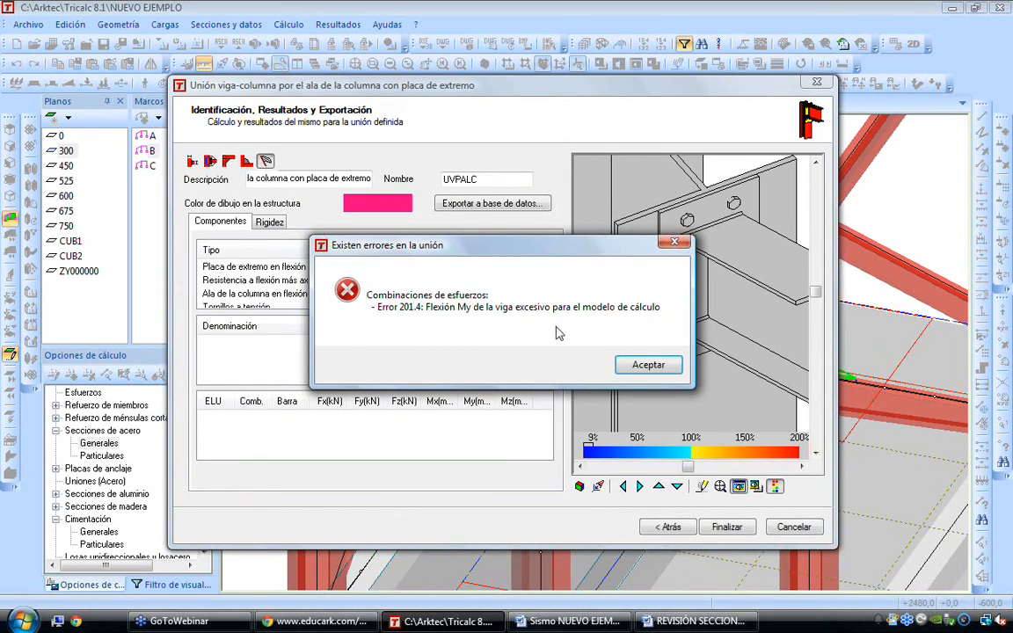
pyautogui.click(647, 365)
pyautogui.moveTo(545, 264); pyautogui.dragTo(545, 292)
pyautogui.click(726, 526)
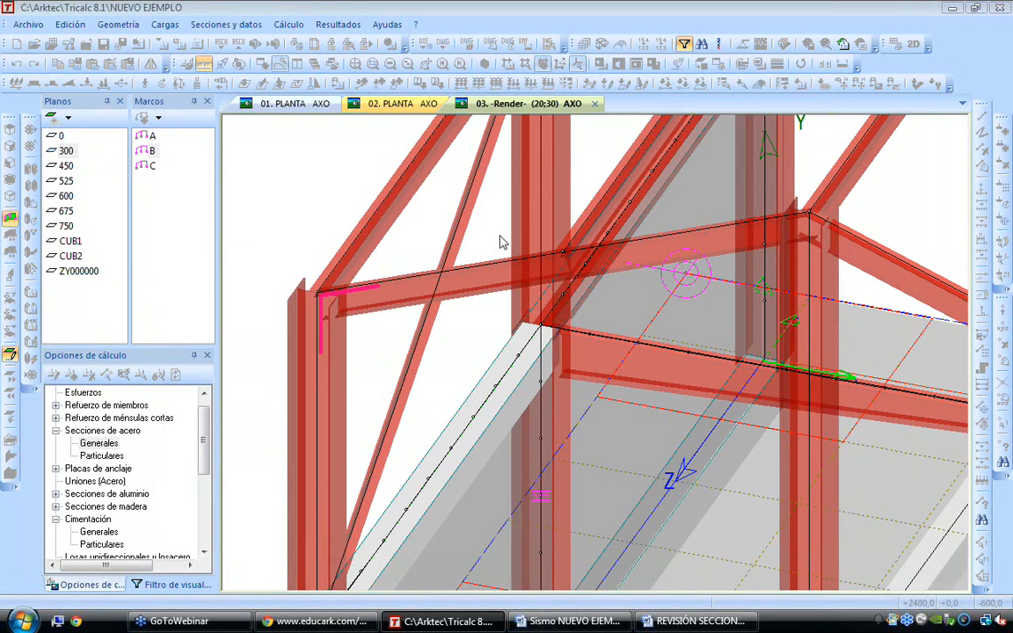
# Start a welded connection at the rear corner joint of column and roof beam, of type Unión viga-columna por el ala de la columna soldada
pyautogui.click(443, 63)
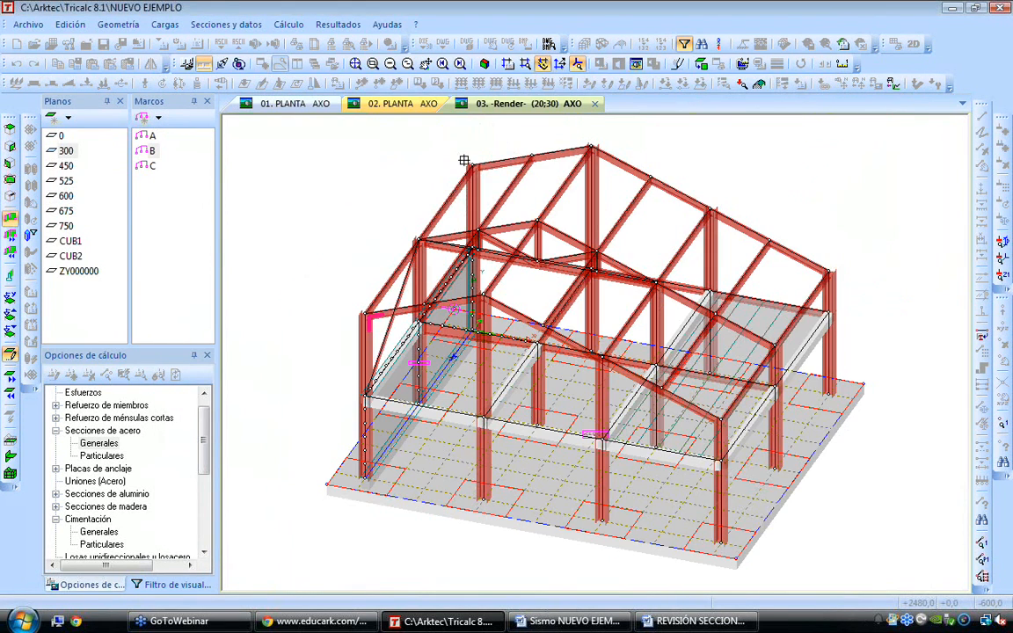
pyautogui.scroll(4, 463, 161)
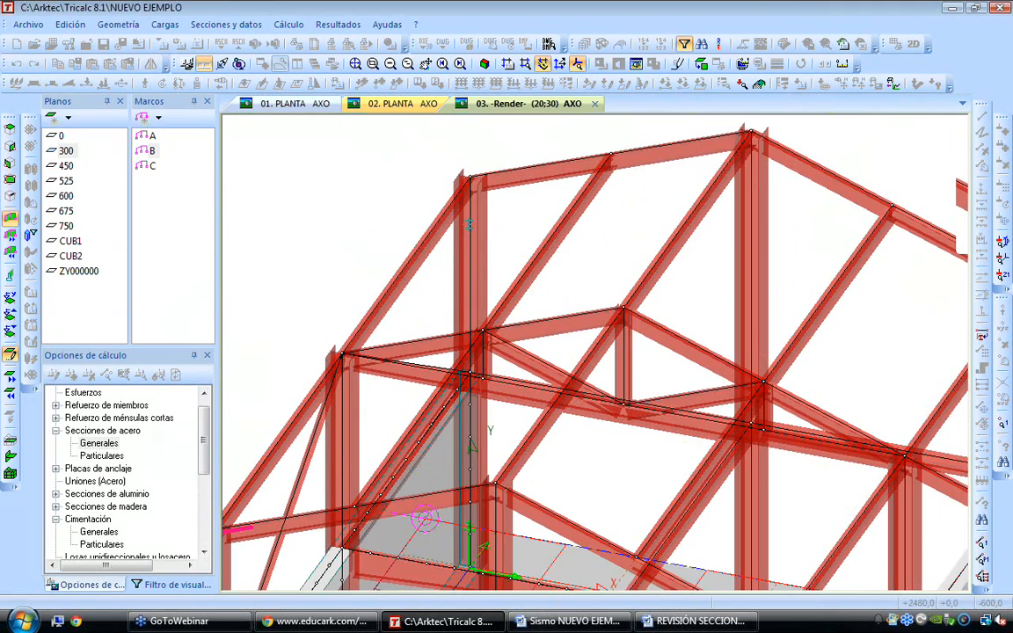
pyautogui.scroll(2, 470, 225)
pyautogui.click(509, 203)
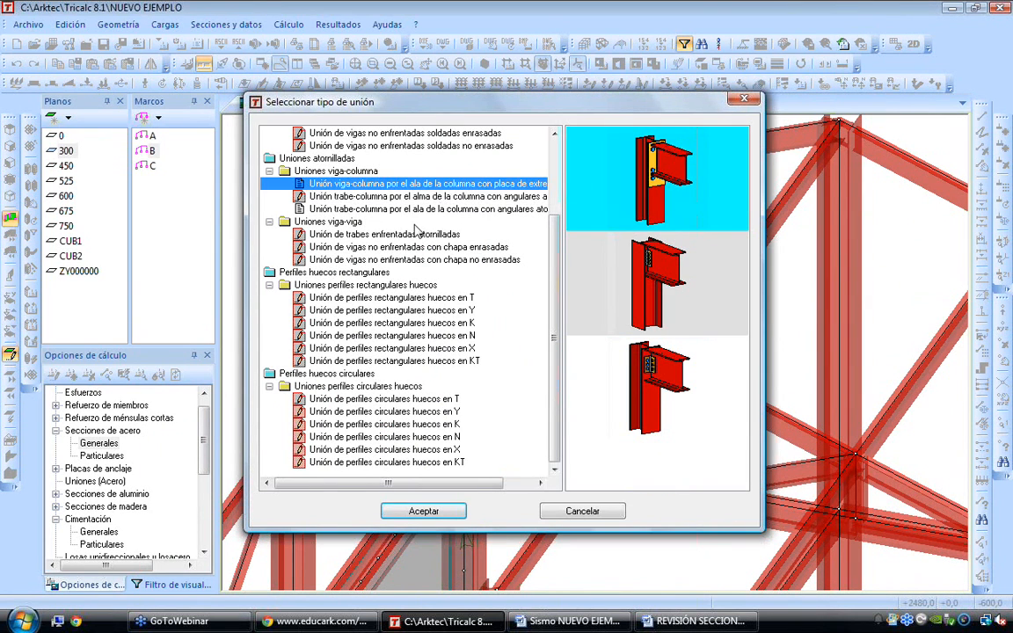
pyautogui.scroll(3, 373, 202)
pyautogui.click(371, 184)
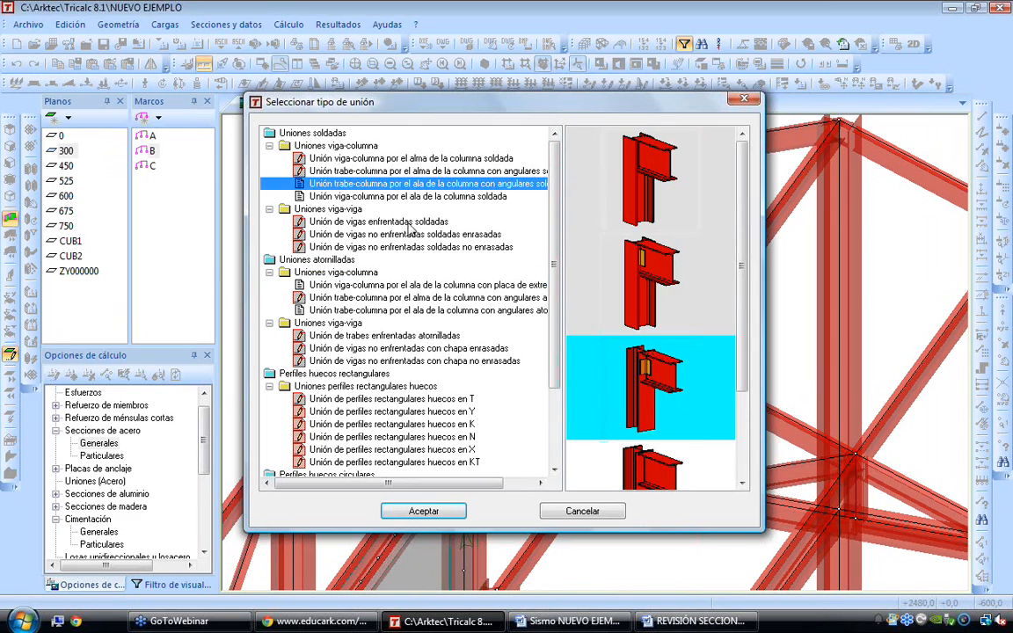
pyautogui.click(642, 461)
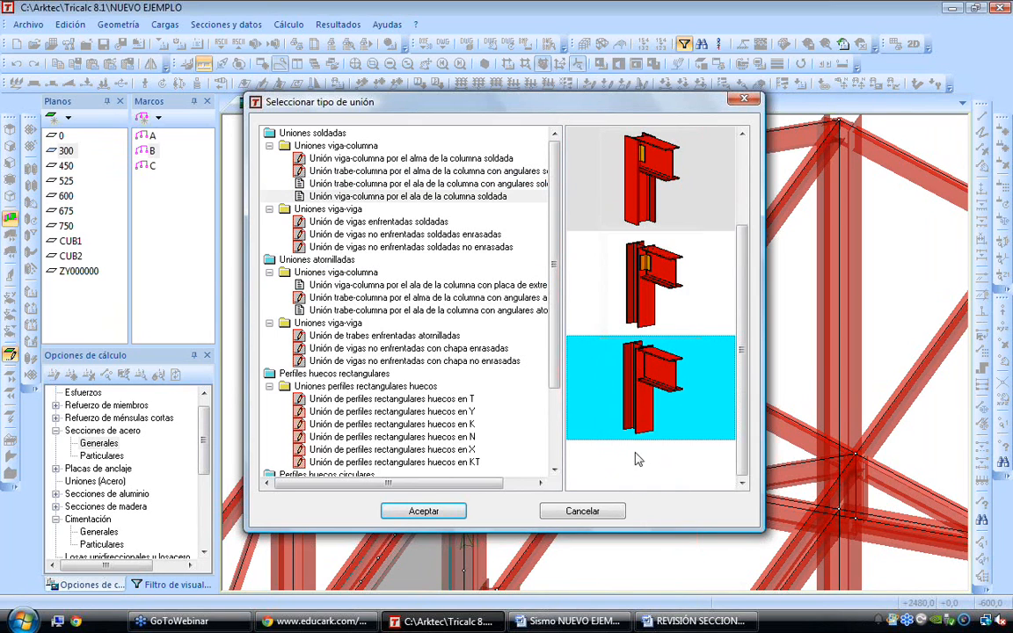
pyautogui.click(420, 511)
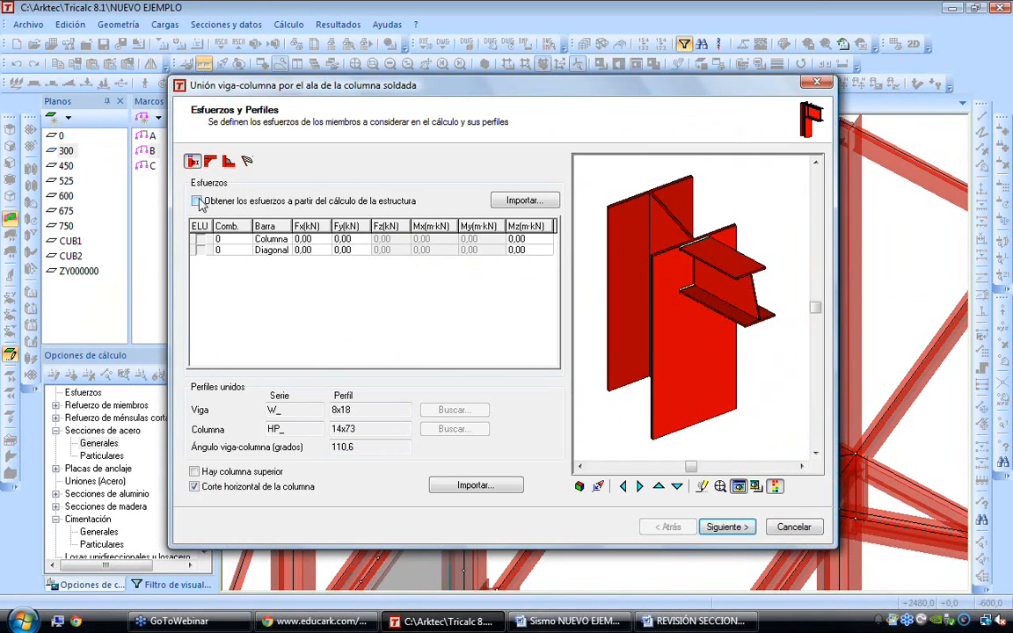
# Have the welded connection's forces taken from the structure calculation and continue past the stiffeners to the weld settings
pyautogui.click(196, 202)
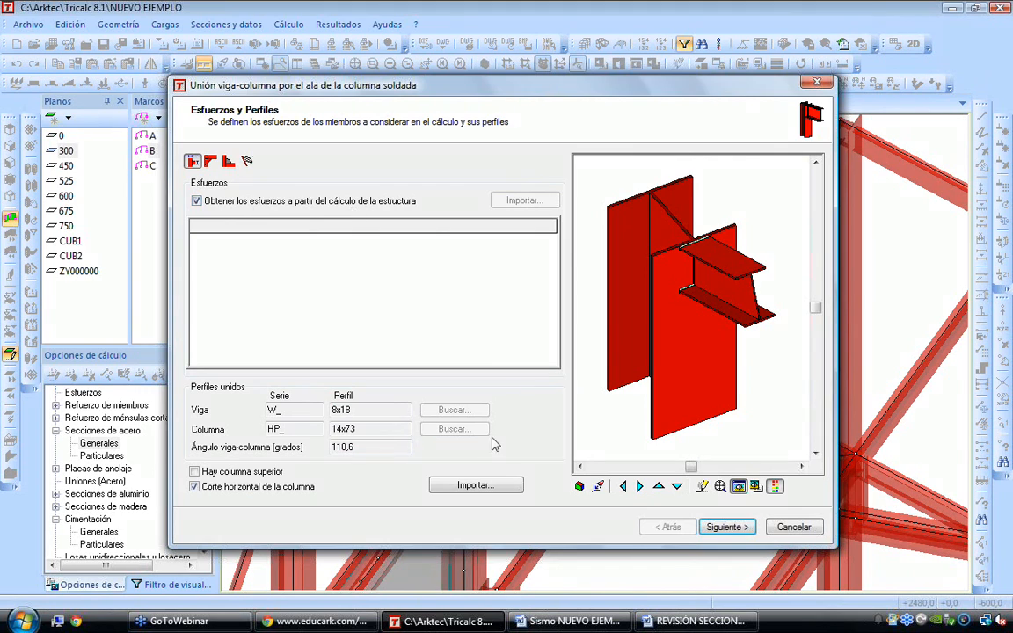
pyautogui.click(720, 528)
pyautogui.click(721, 527)
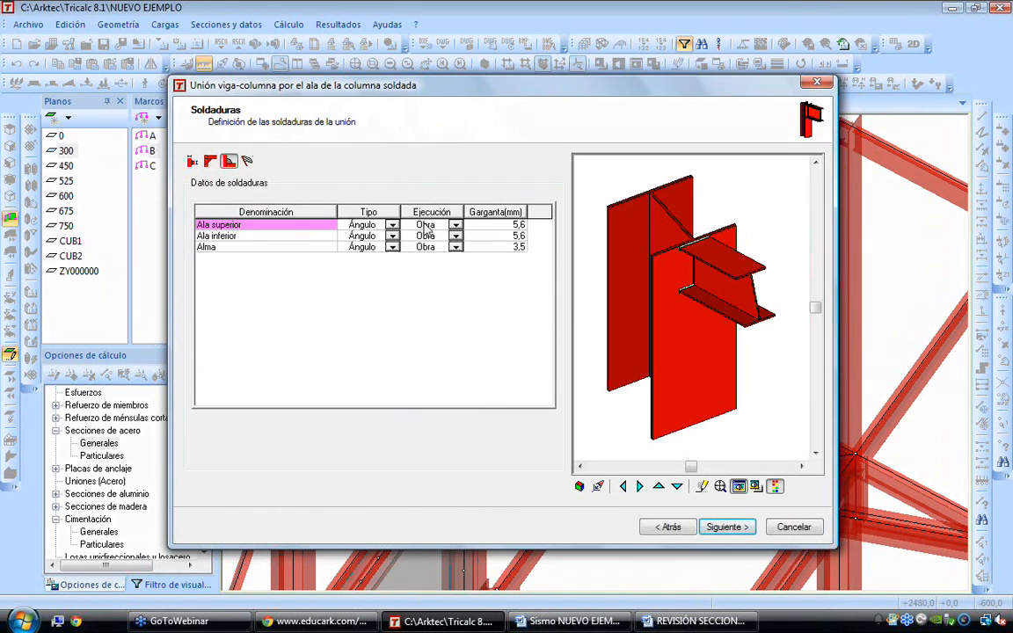
# Review the available weld types, execution options and throat thickness for the upper flange weld
pyautogui.click(393, 226)
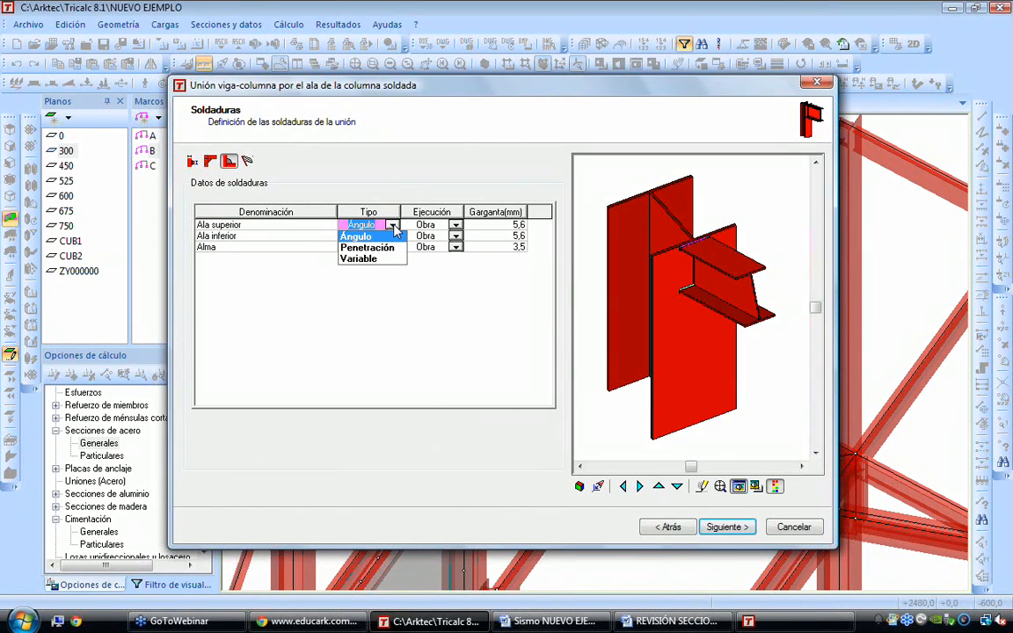
pyautogui.click(393, 226)
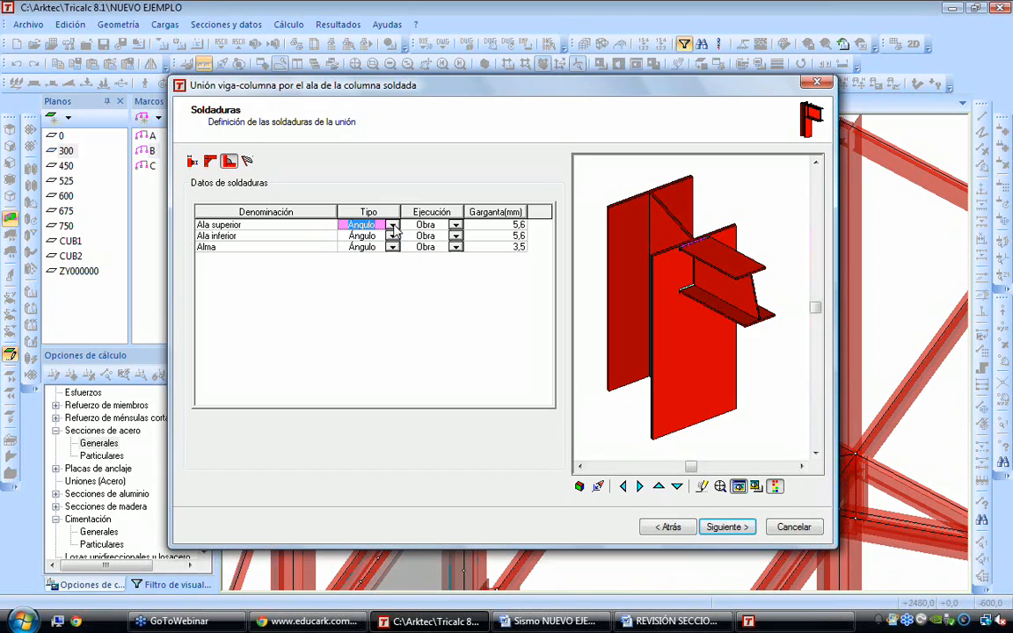
pyautogui.click(455, 225)
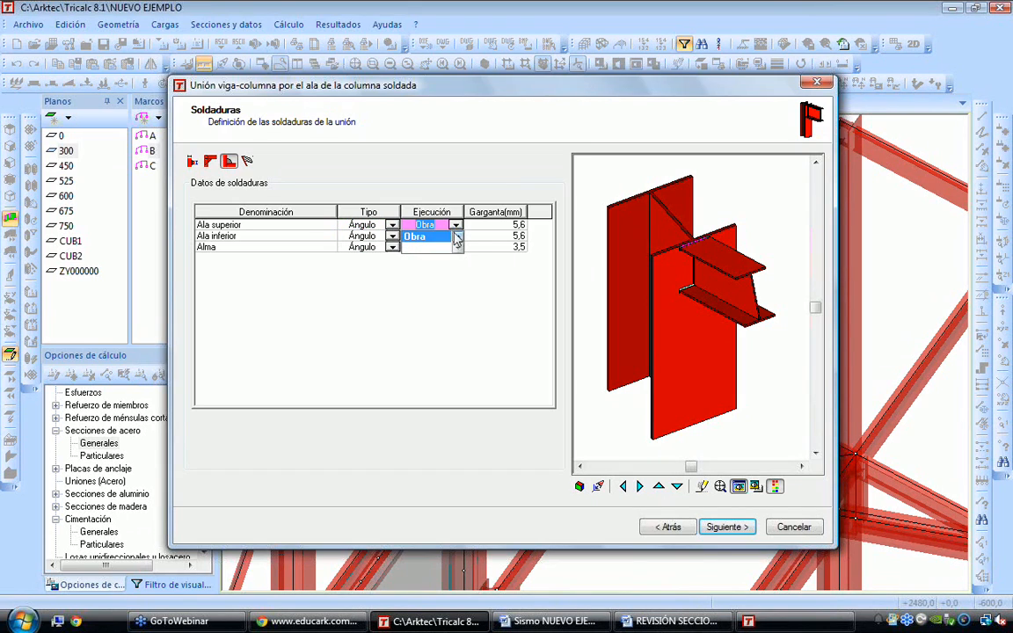
pyautogui.click(456, 227)
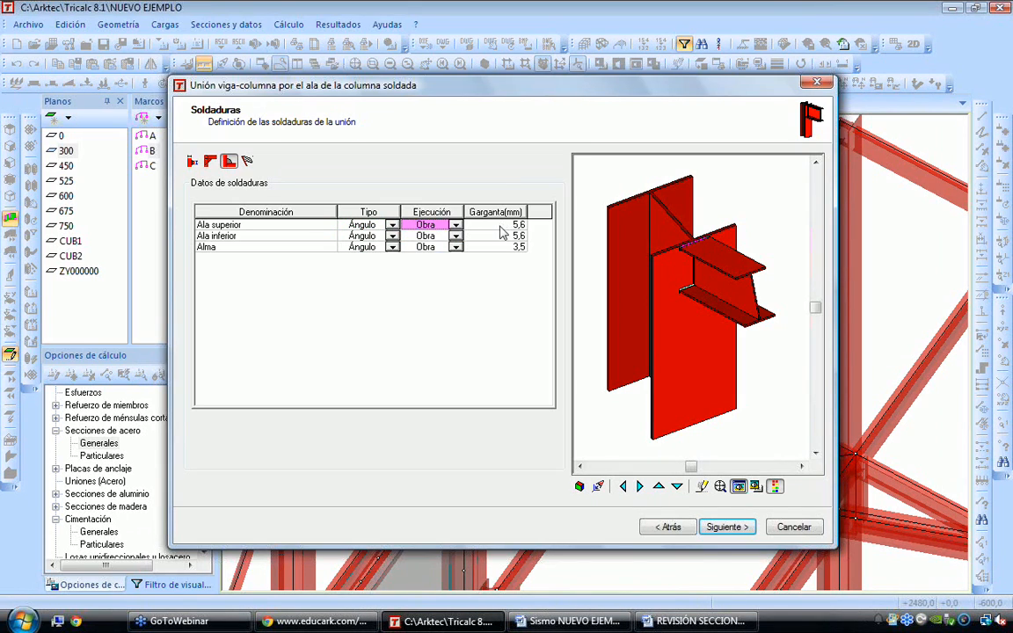
pyautogui.click(499, 227)
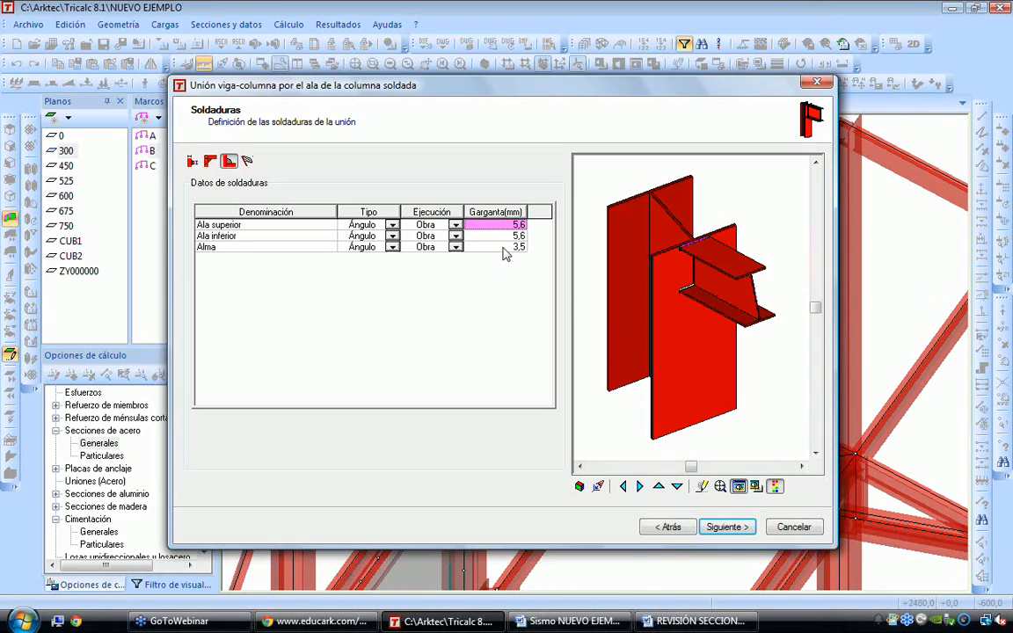
# Continue to the connection results with the default welds and finish the welded connection
pyautogui.click(726, 526)
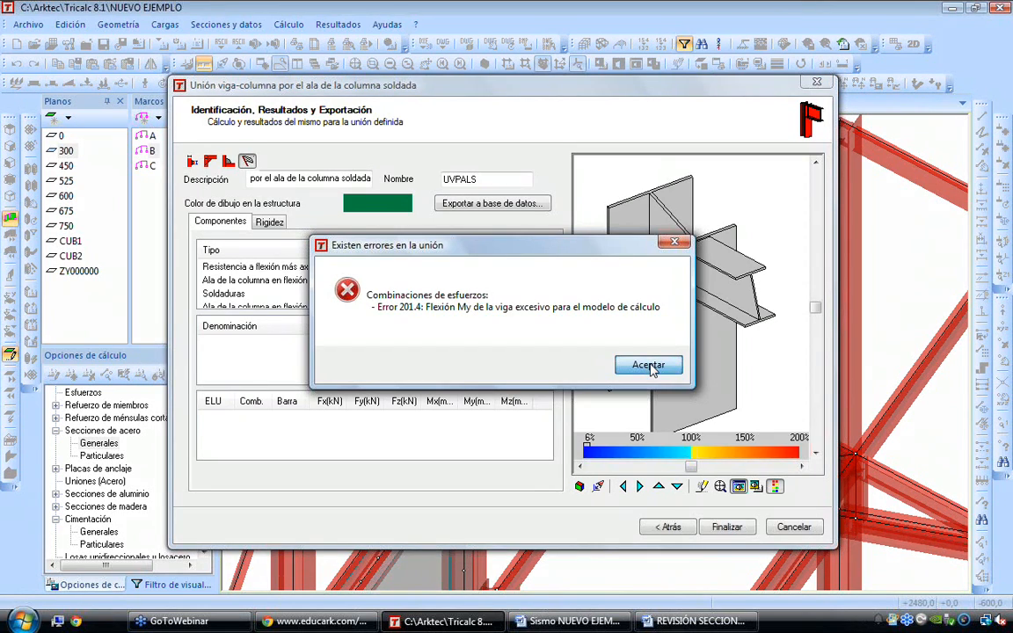
pyautogui.click(649, 366)
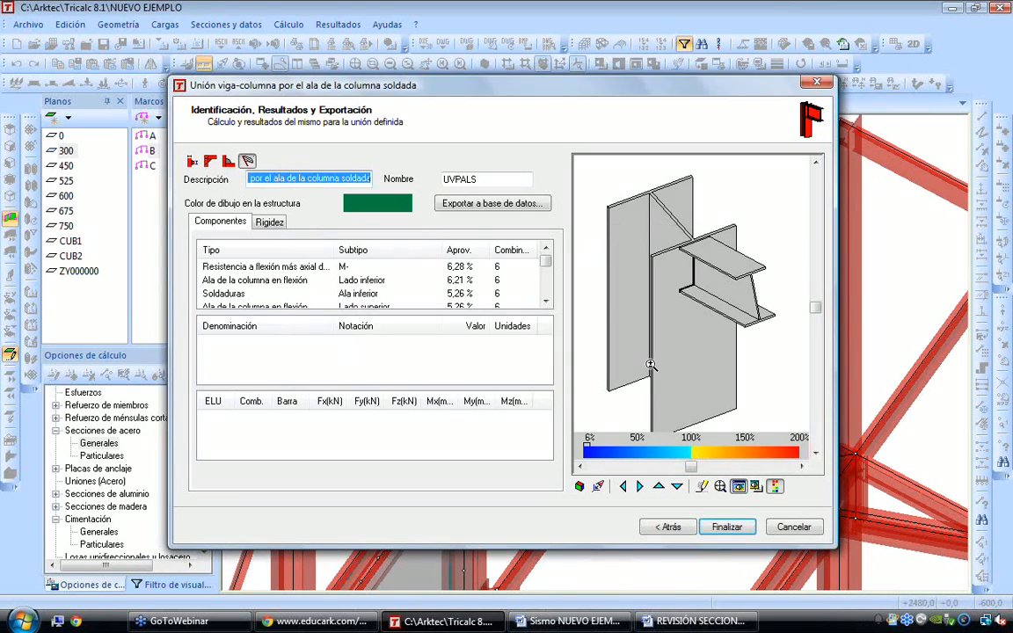
pyautogui.click(728, 529)
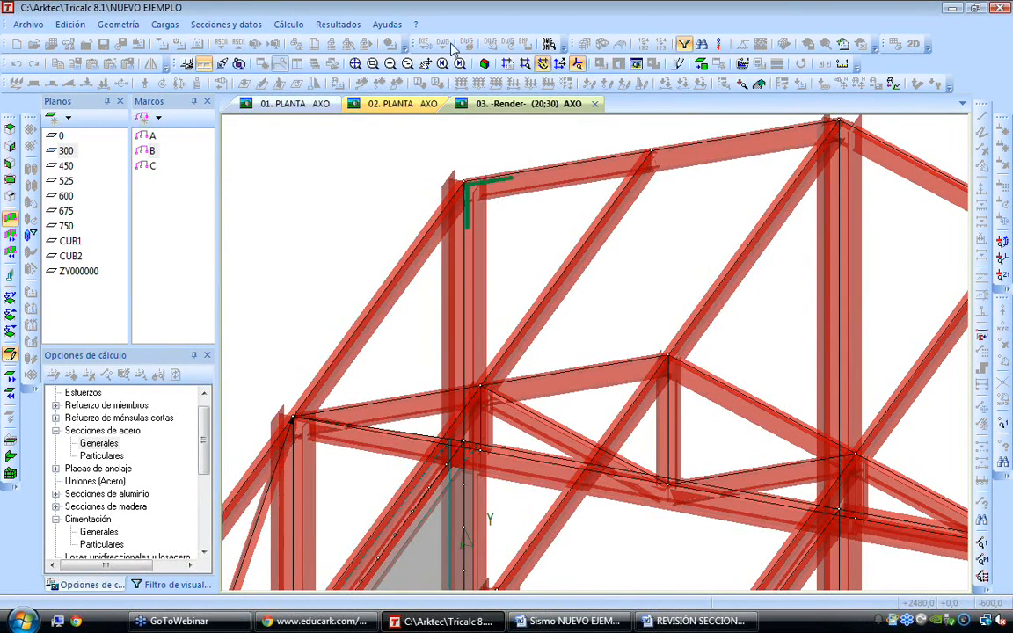
# Calculate the connections between the steel members and bring both defined joints into view
pyautogui.click(450, 44)
pyautogui.press('Escape')
pyautogui.click(288, 24)
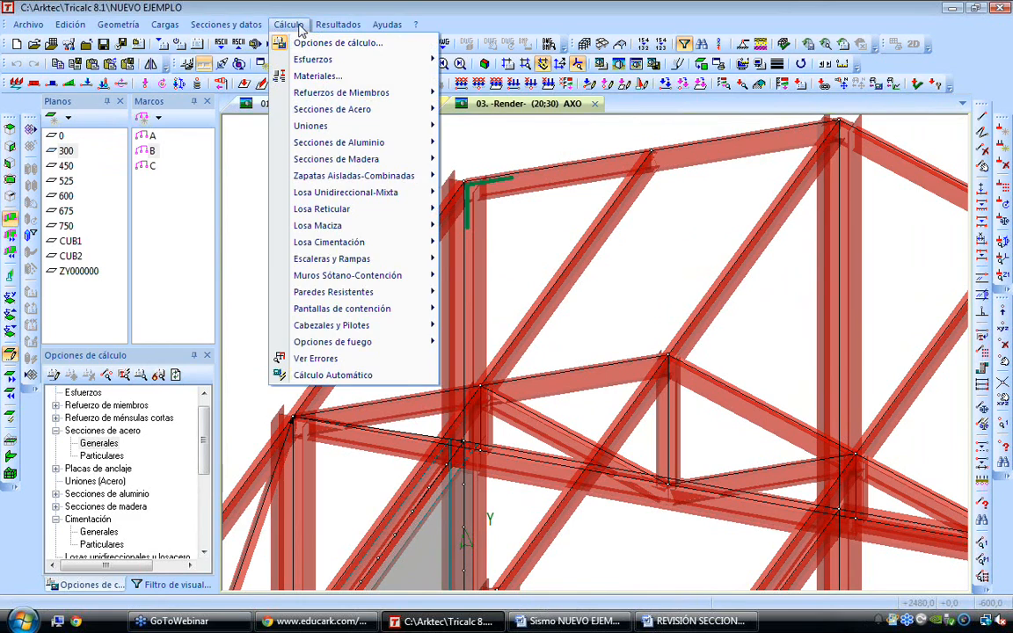
pyautogui.moveTo(347, 117)
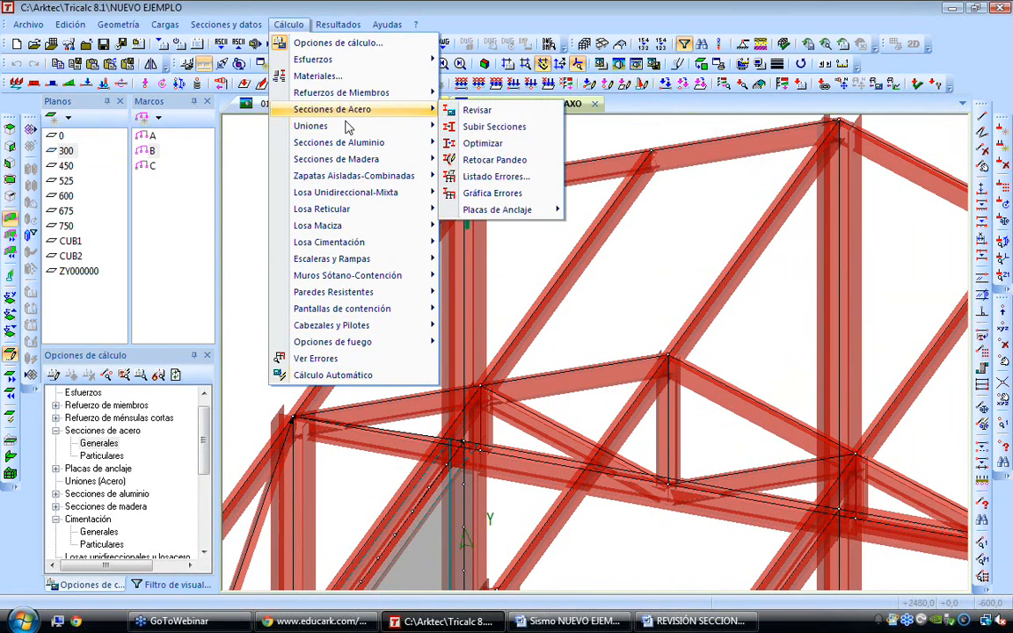
pyautogui.click(475, 124)
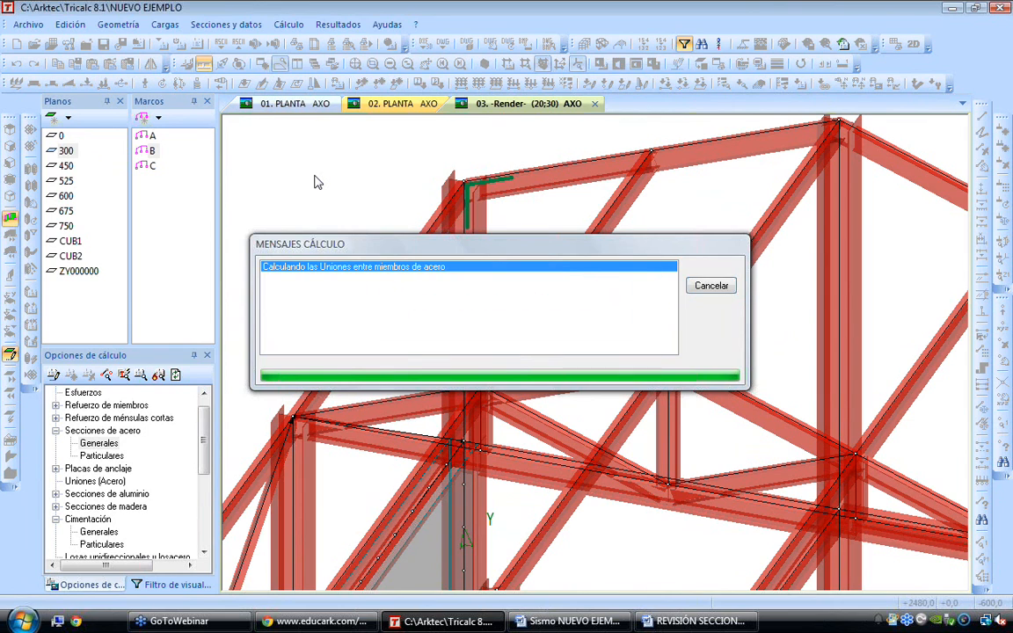
pyautogui.scroll(-2, 321, 244)
pyautogui.moveTo(315, 283); pyautogui.dragTo(470, 211, button='middle')
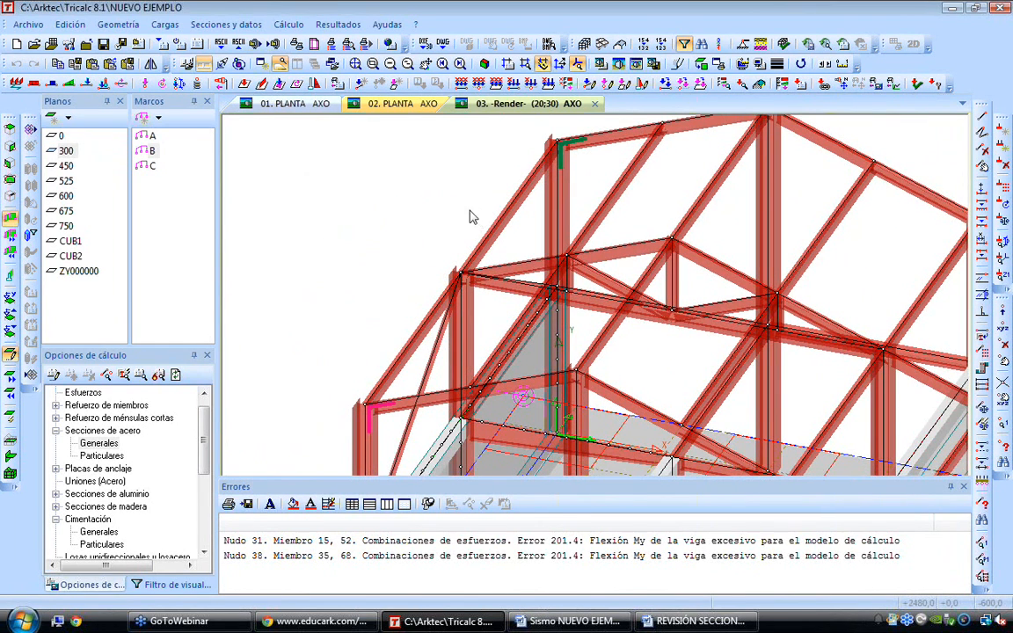
# Generate the Uniones report for all connections with the default report contents
pyautogui.click(339, 26)
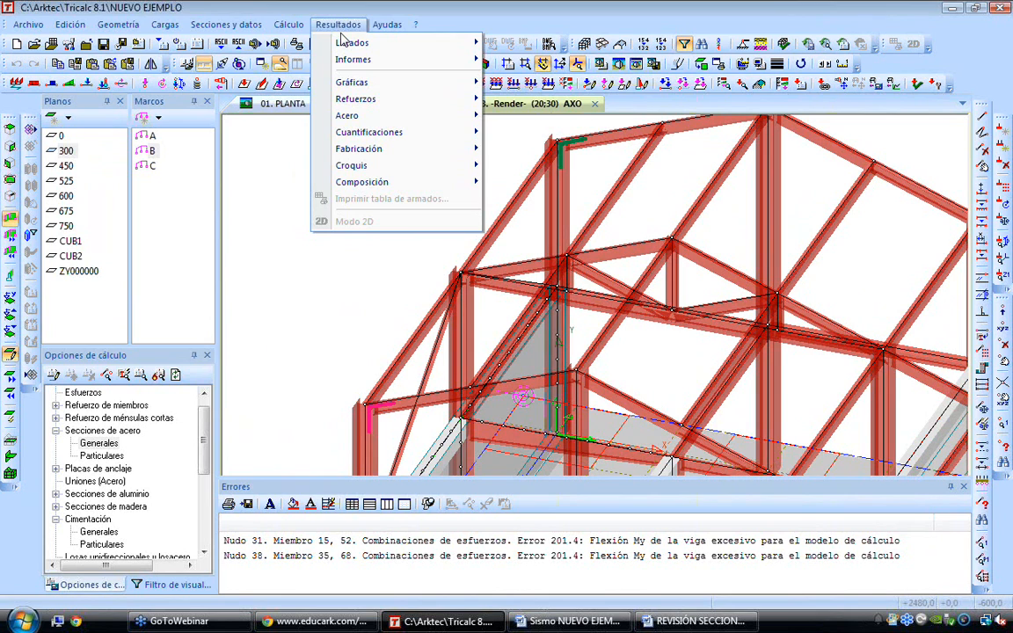
pyautogui.moveTo(369, 59)
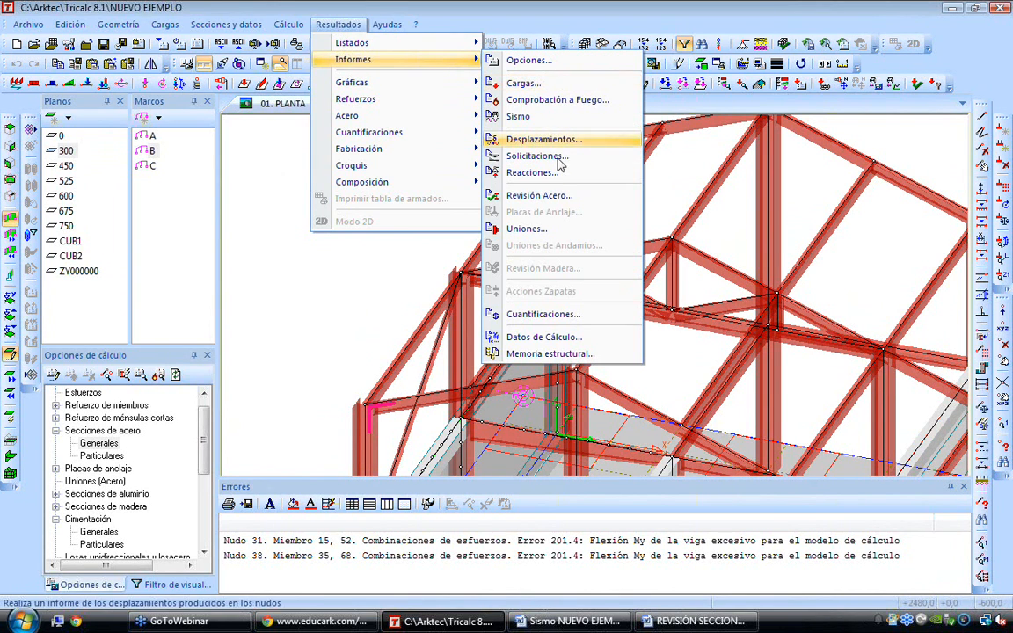
pyautogui.click(559, 229)
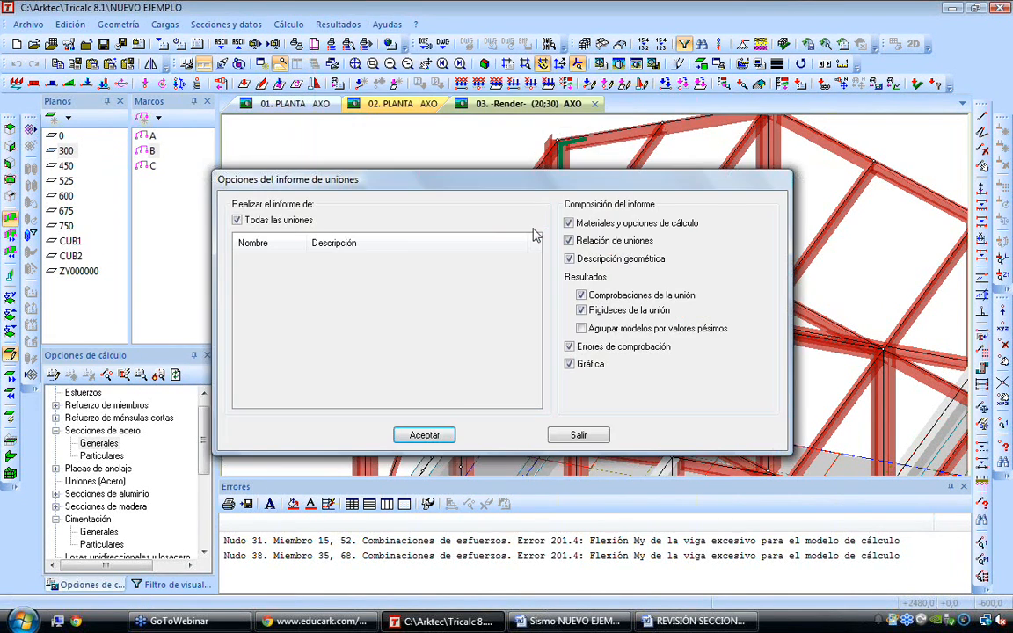
pyautogui.click(425, 435)
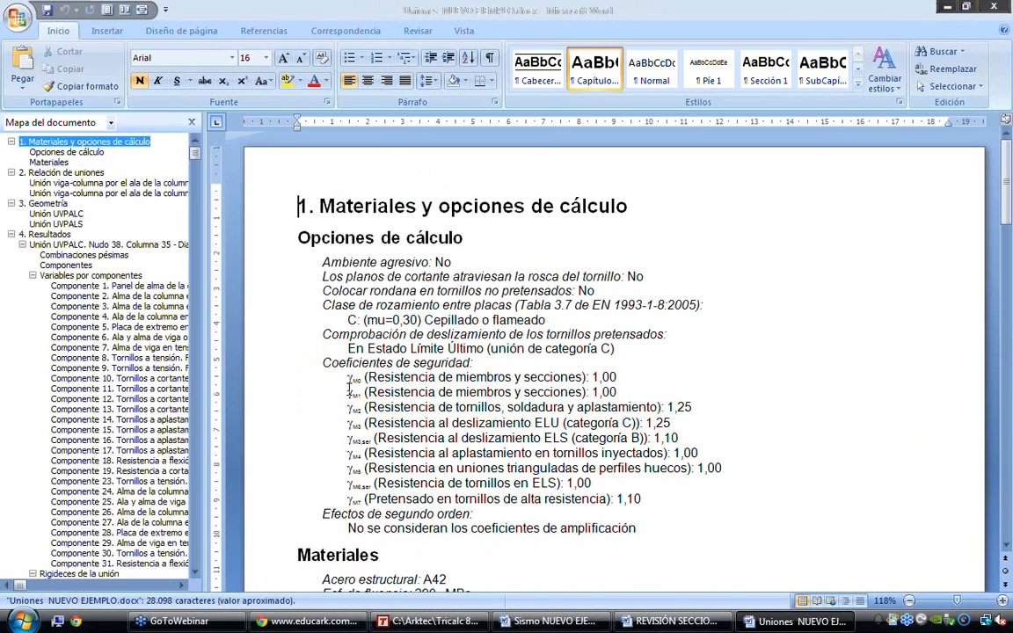
# Examine the UVPALC connection's results in the report: worst combinations, component list, and the tables for components 1 and 5
pyautogui.click(136, 286)
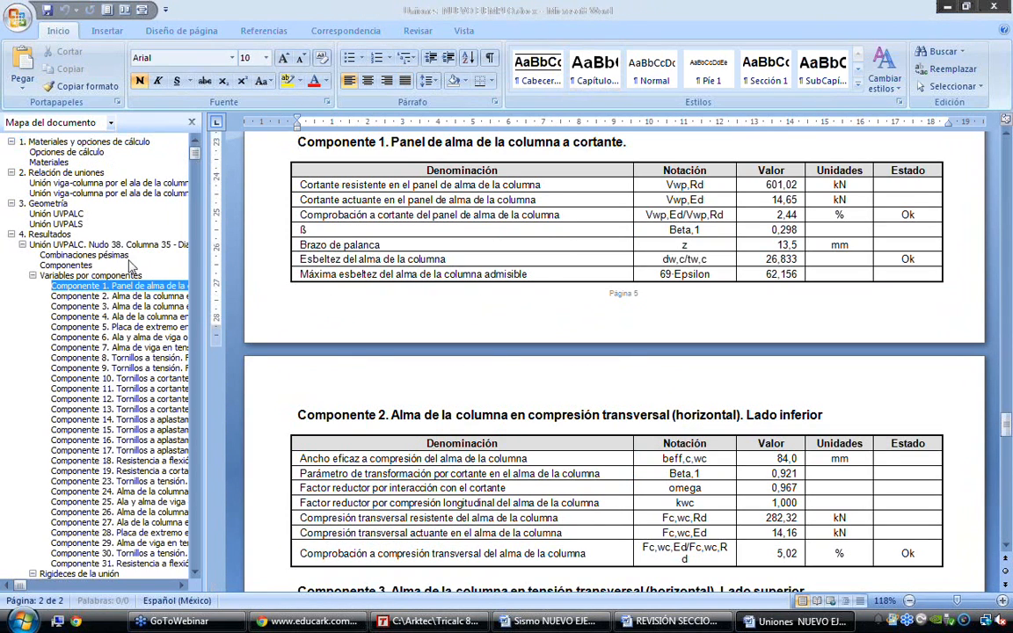
pyautogui.click(79, 255)
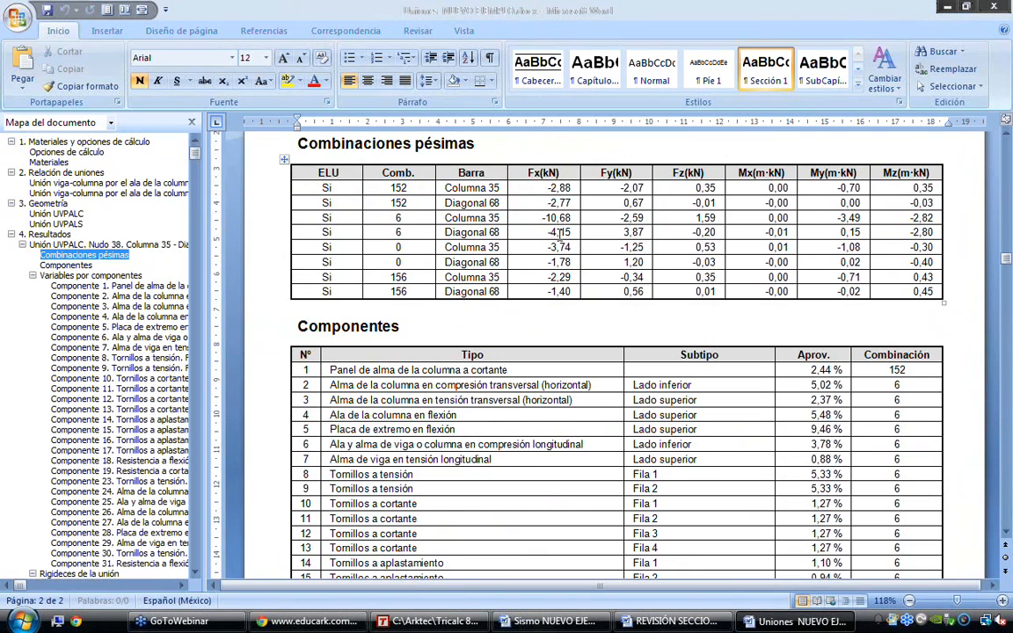
pyautogui.scroll(-1, 559, 233)
pyautogui.scroll(-2, 562, 233)
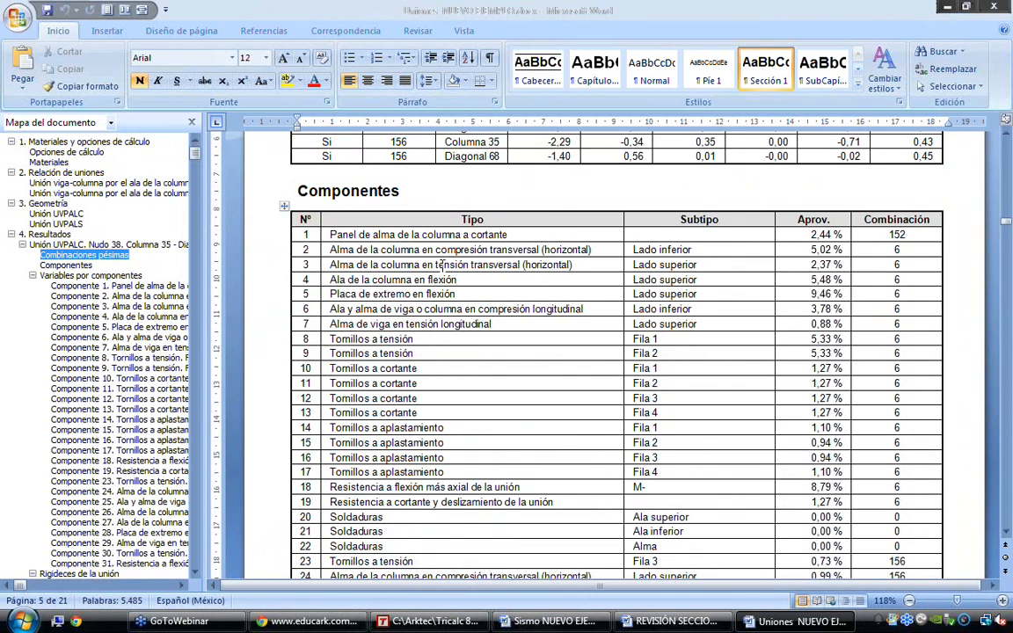
pyautogui.keyDown('ctrl'); pyautogui.scroll(-2, 440, 264); pyautogui.keyUp('ctrl')
pyautogui.click(149, 327)
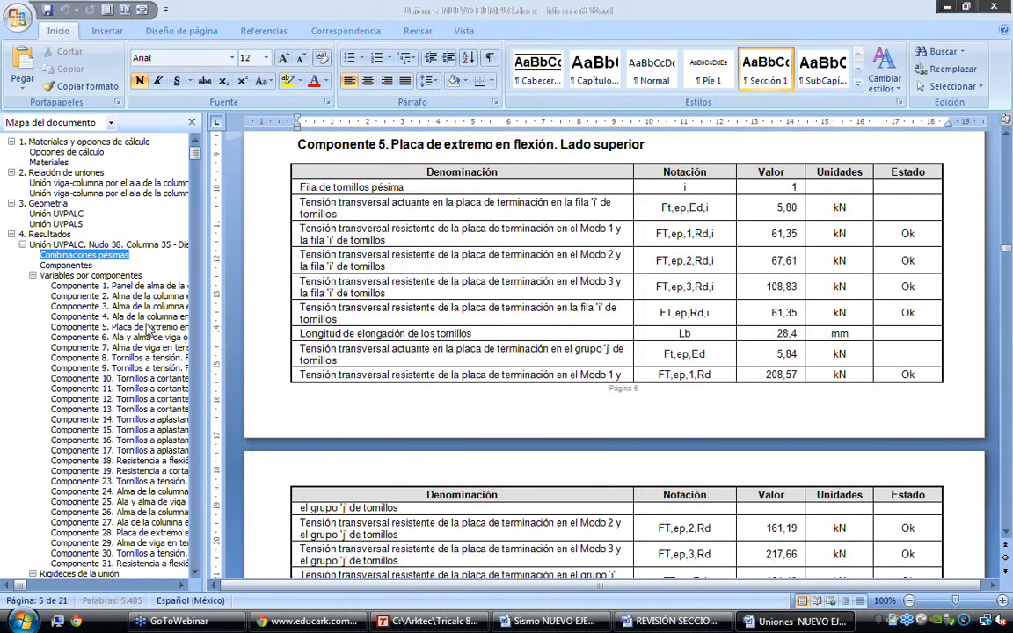
# Examine the Component 5 end-plate resistance values and their status, and the tables of the following components up to Component 19
pyautogui.doubleClick(779, 233)
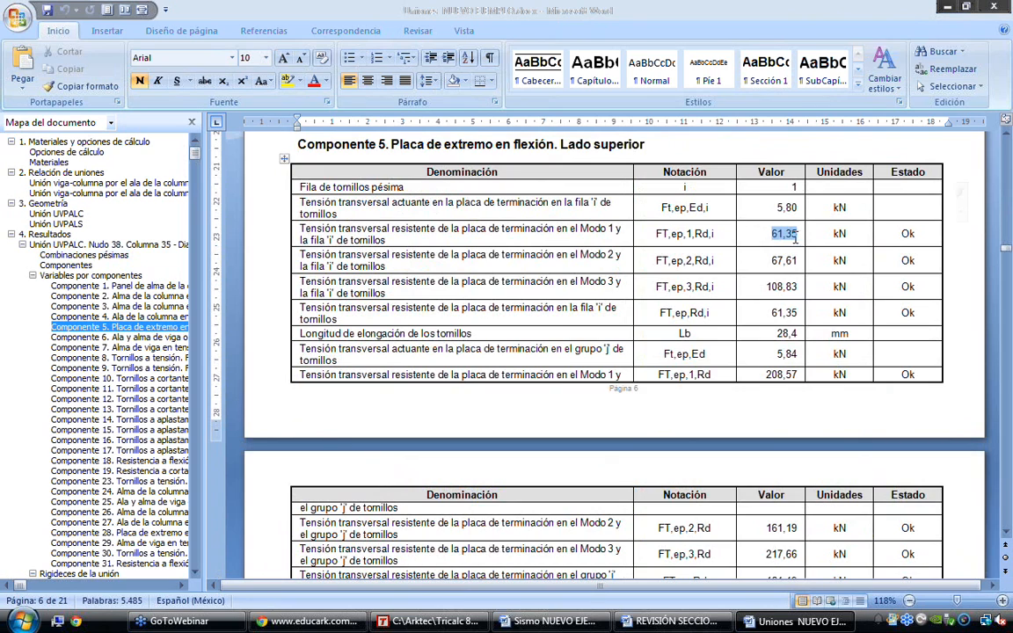
pyautogui.click(776, 260)
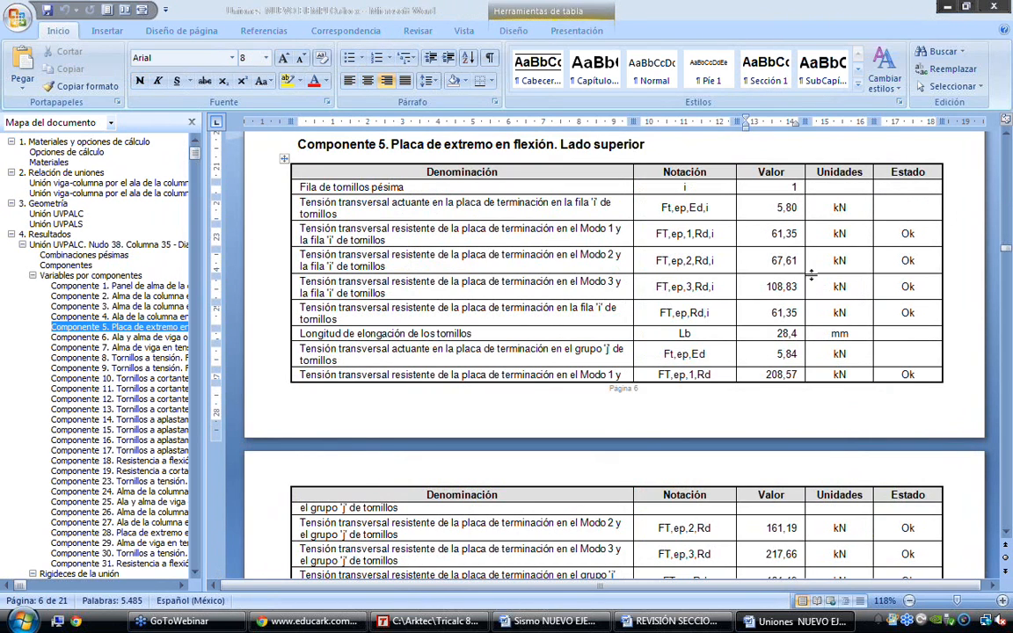
pyautogui.moveTo(925, 263); pyautogui.dragTo(877, 256)
pyautogui.scroll(-1, 871, 293)
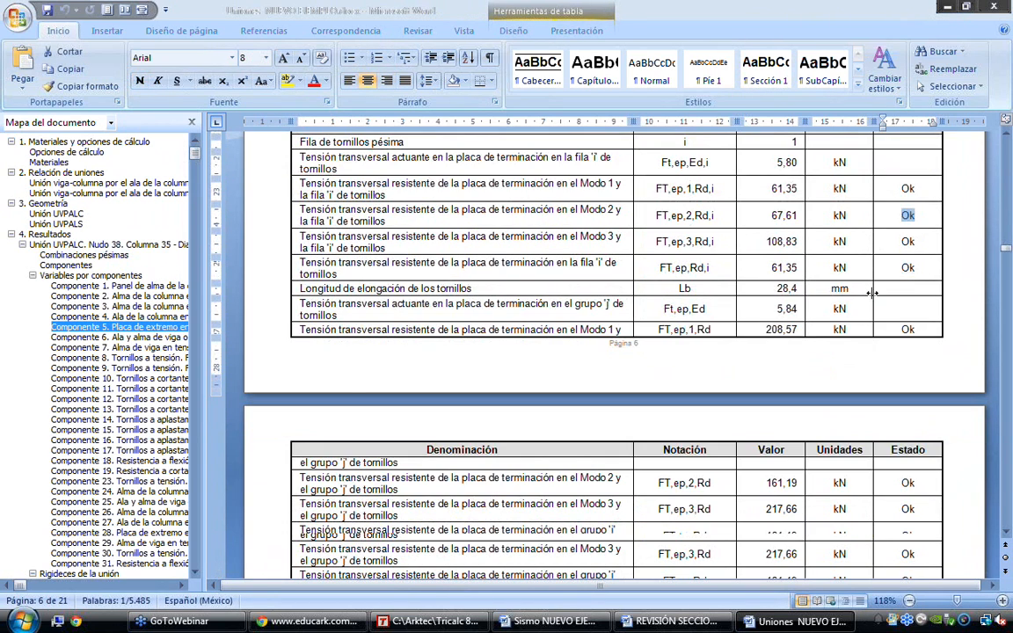
pyautogui.scroll(-20, 870, 293)
pyautogui.scroll(-19, 870, 293)
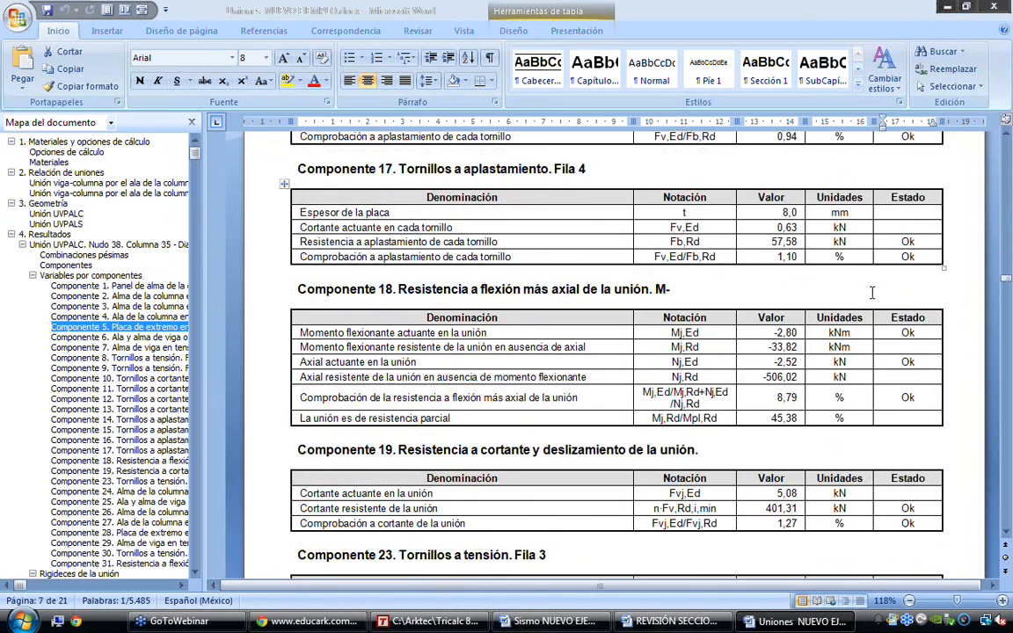
# Examine the graphic section of the report with the drawings of the UVPALS welded and UVPALC bolted connections
pyautogui.scroll(-15, 872, 293)
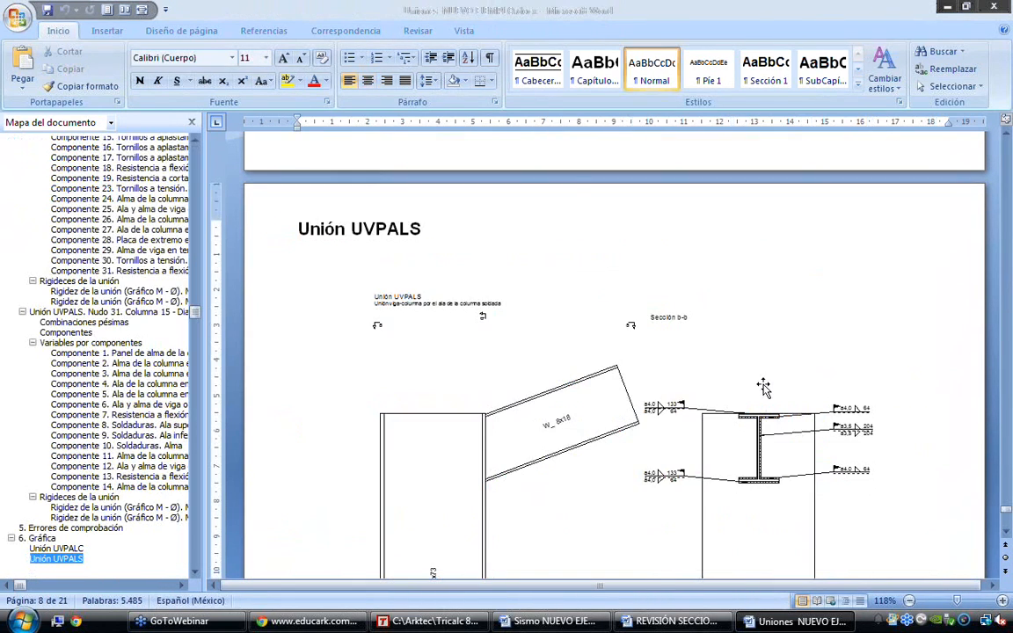
pyautogui.scroll(-5, 763, 388)
pyautogui.scroll(3, 764, 384)
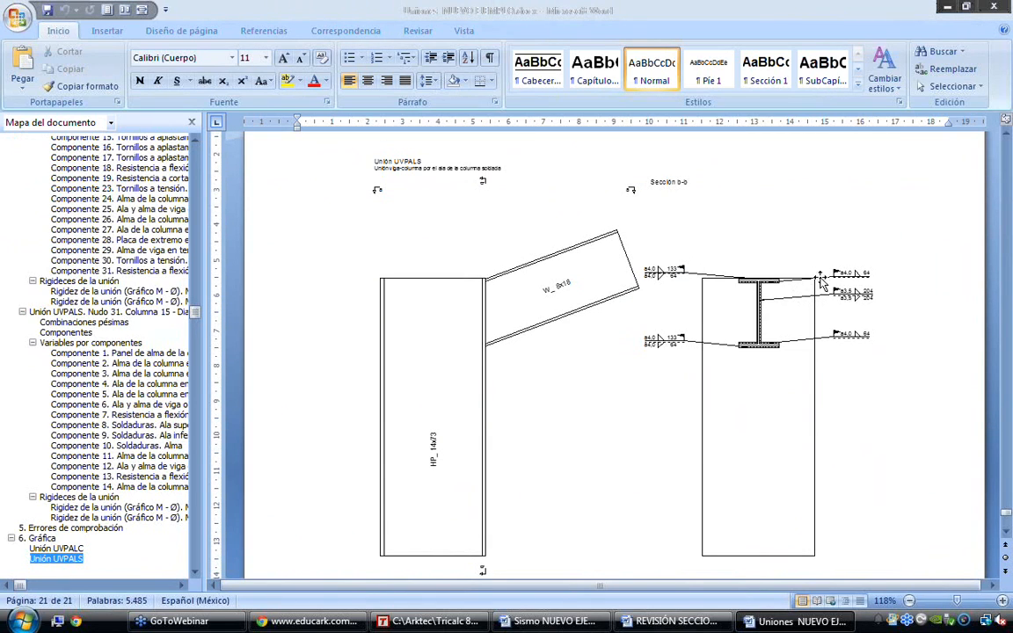
pyautogui.scroll(1, 1008, 319)
pyautogui.click(1006, 319)
pyautogui.scroll(-6, 816, 377)
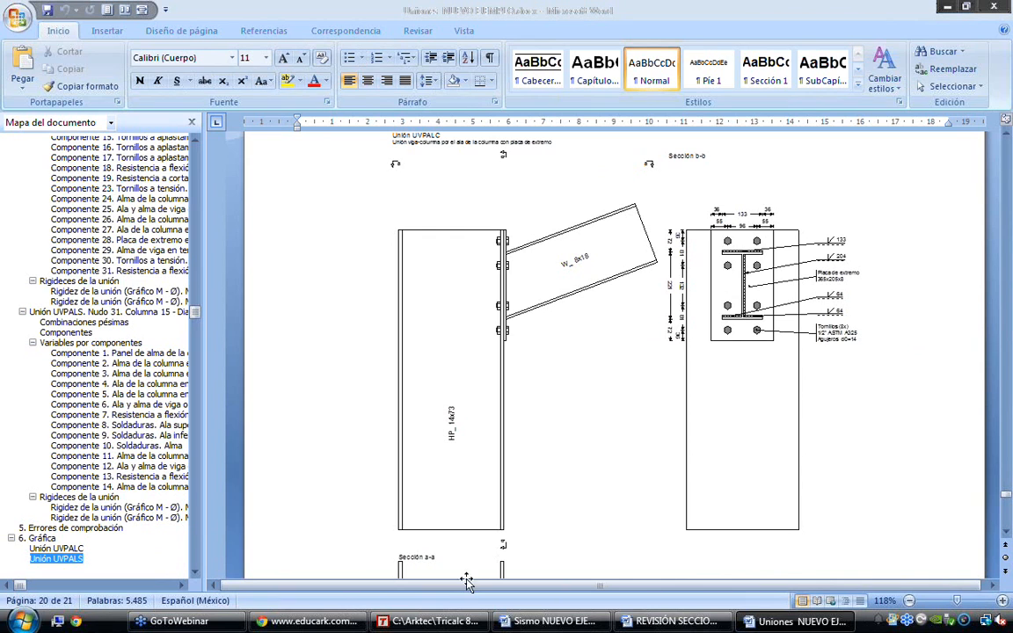
# Switch to Tricalc, dismiss the connection report options and draw the plan of the steel connections
pyautogui.click(430, 620)
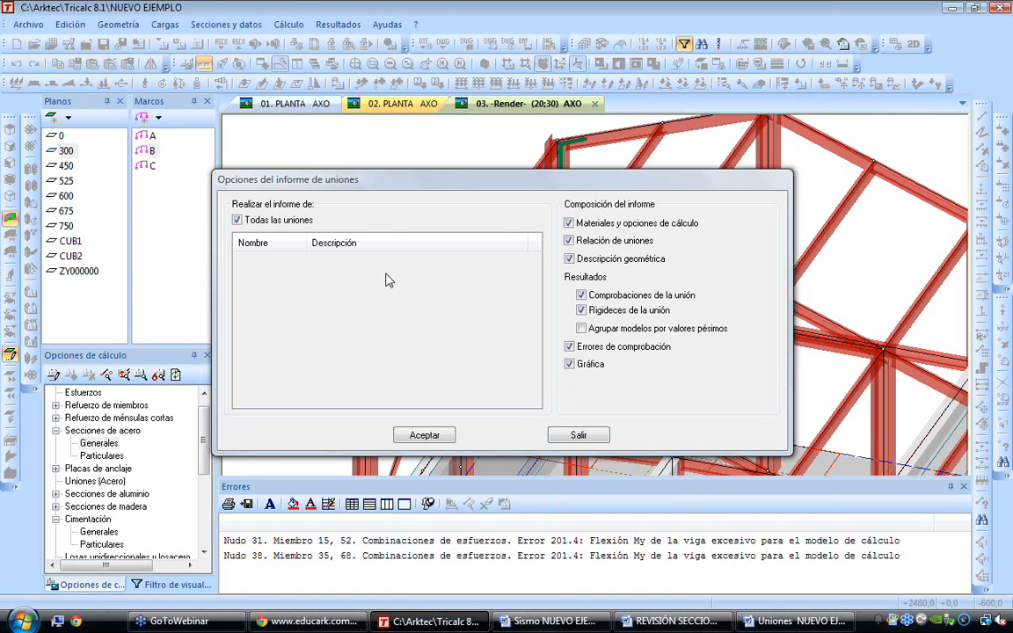
pyautogui.press('Escape')
pyautogui.click(338, 24)
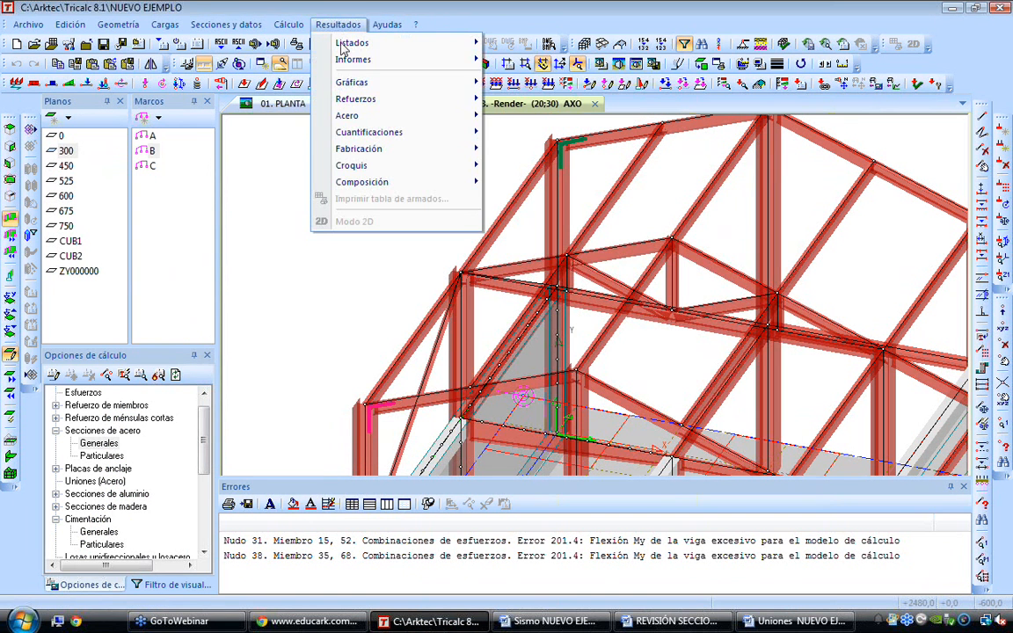
pyautogui.moveTo(413, 115)
pyautogui.moveTo(574, 137)
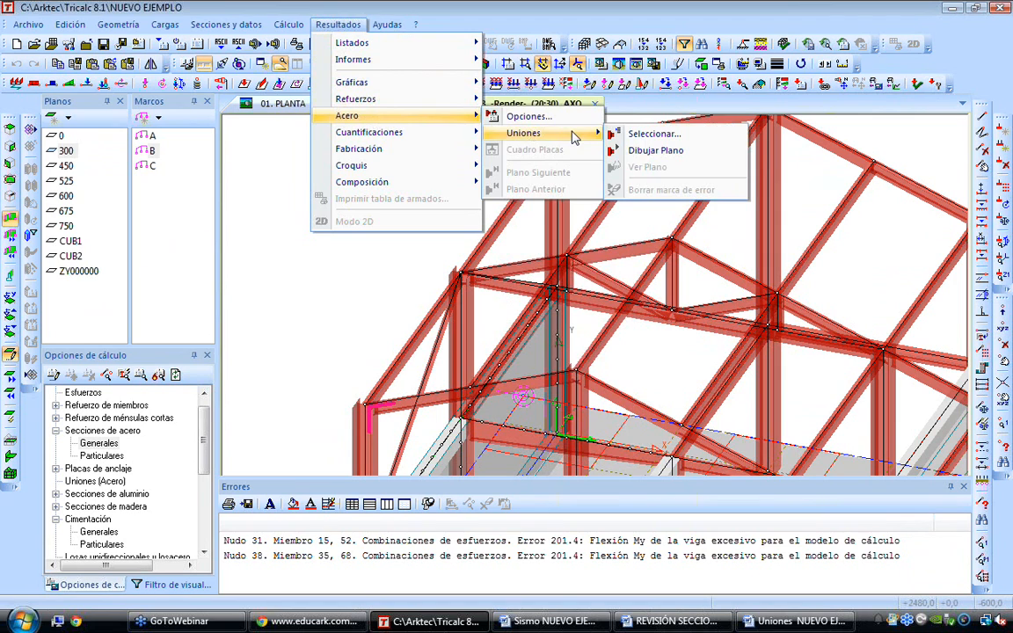
pyautogui.click(656, 151)
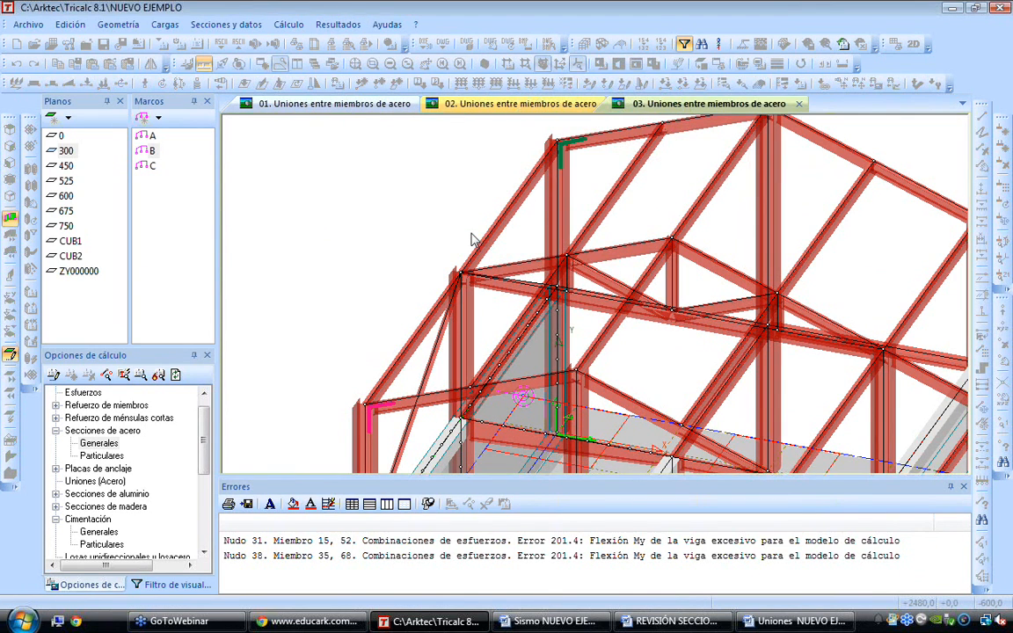
# Close the error list and examine the bolted connection's end-plate section with its bolt and weld annotations
pyautogui.scroll(2, 838, 216)
pyautogui.scroll(4, 838, 216)
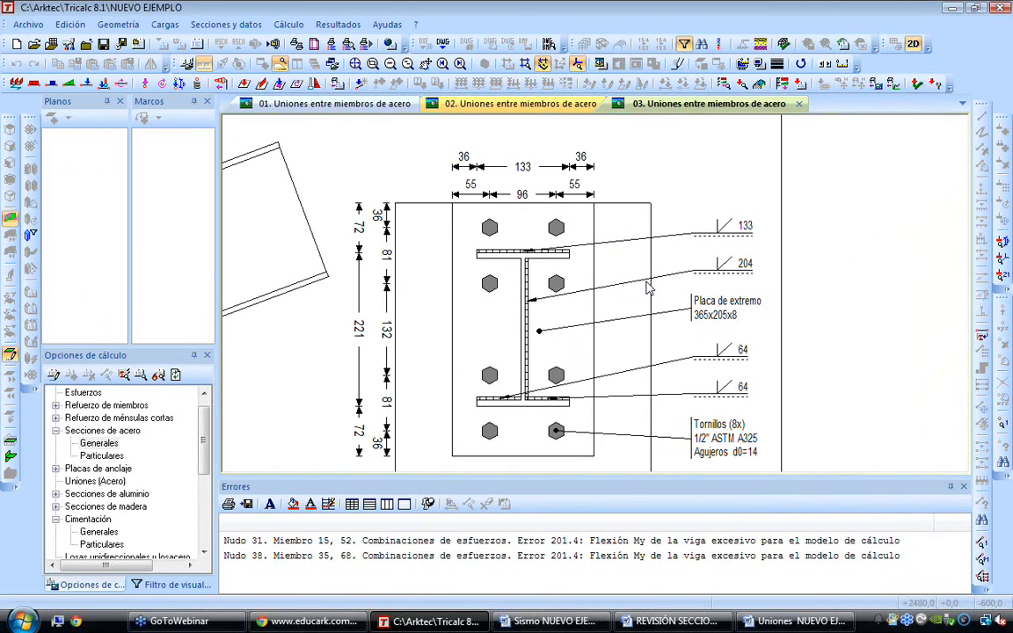
pyautogui.click(963, 487)
pyautogui.moveTo(612, 439)
pyautogui.mouseDown(button='middle')
pyautogui.moveTo(622, 345)
pyautogui.moveTo(639, 330)
pyautogui.mouseUp(button='middle')
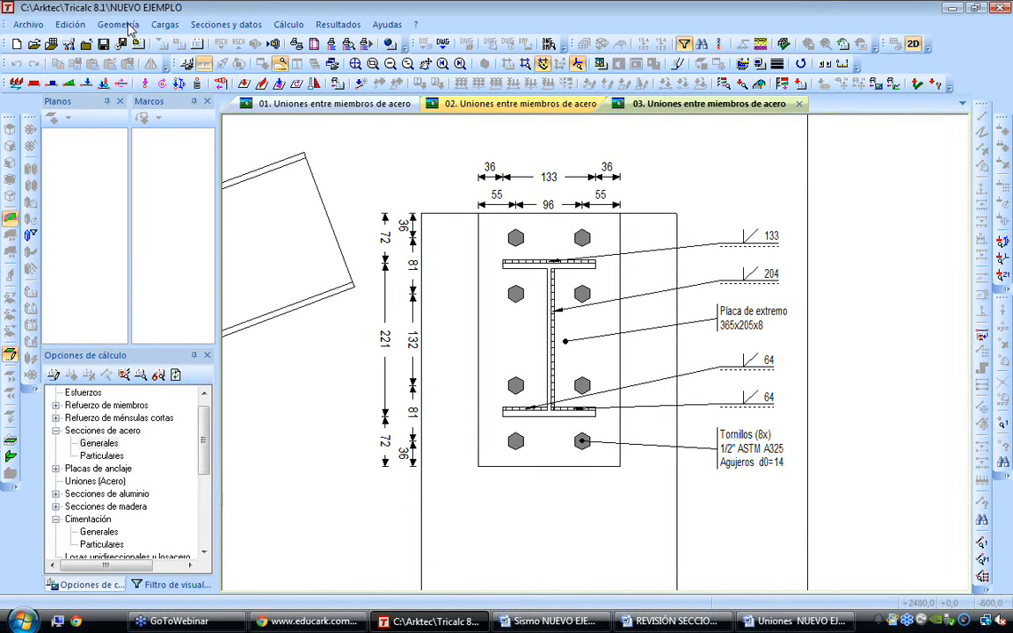
# Leave 2D mode and show the structure's 3D model in wireframe around the two defined connections
pyautogui.click(118, 25)
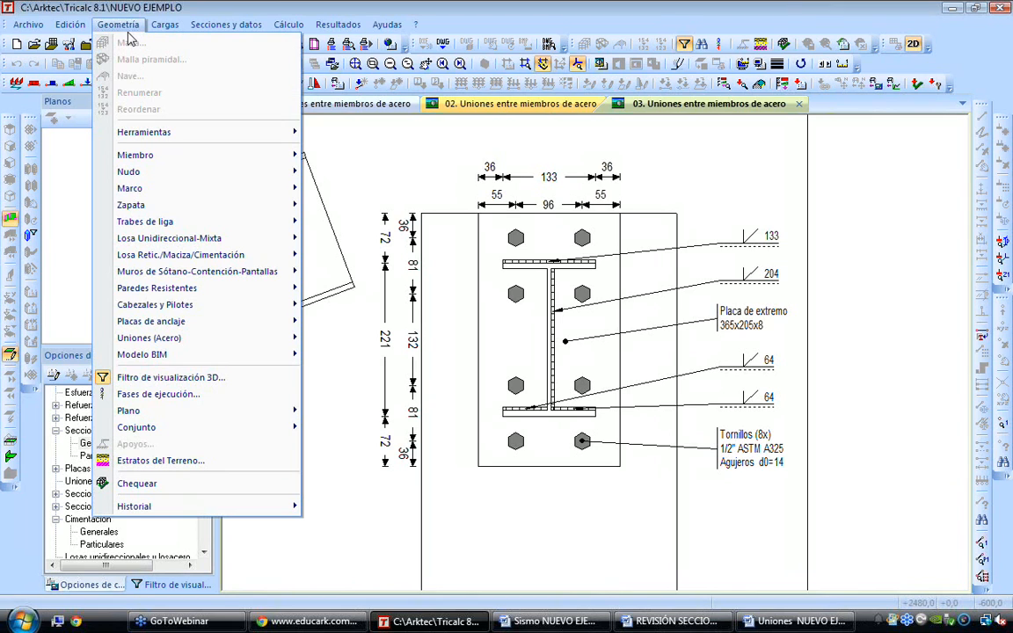
pyautogui.click(400, 163)
pyautogui.rightClick(400, 162)
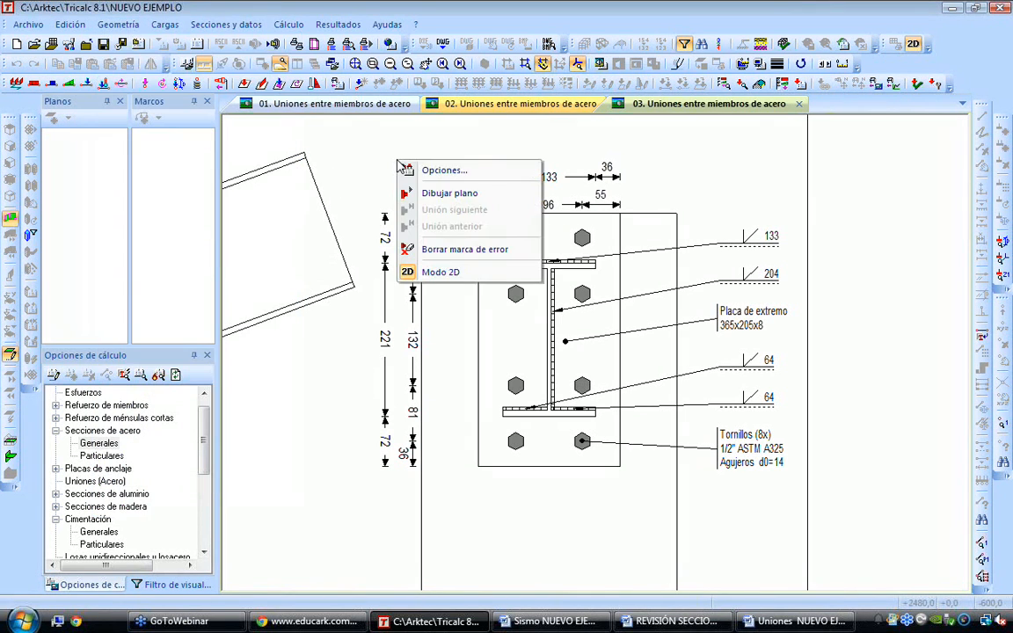
pyautogui.click(427, 269)
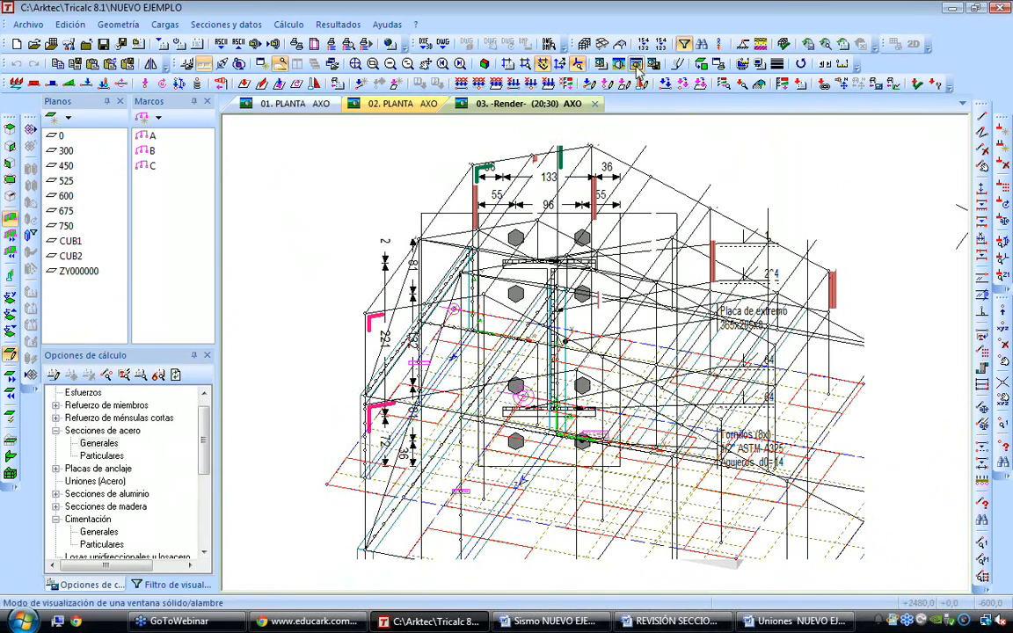
pyautogui.scroll(4, 365, 316)
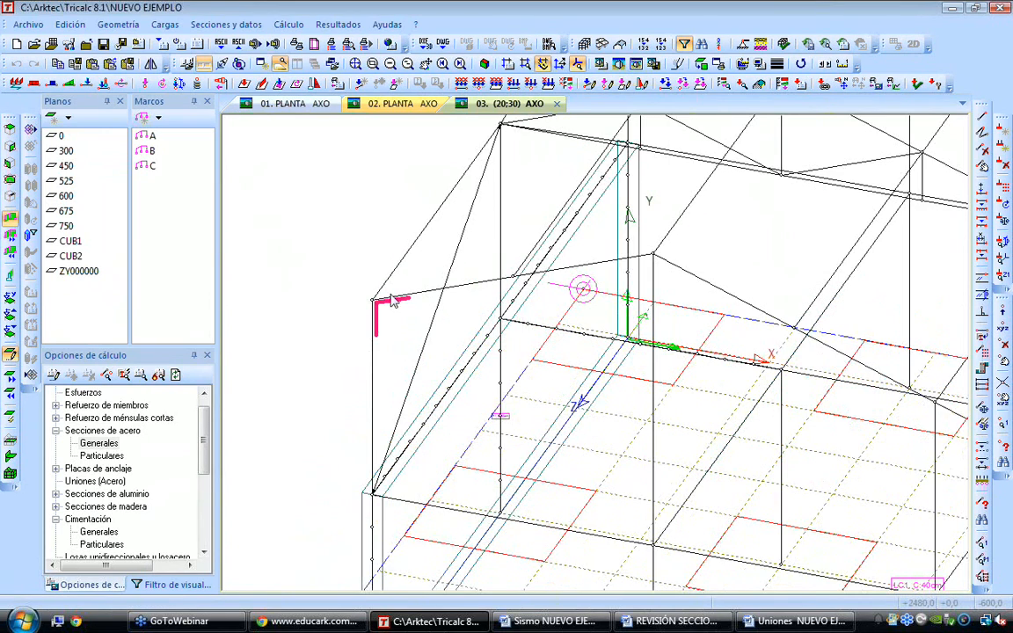
# Start defining a steel connection model and review the welded beam-column connection types
pyautogui.click(118, 24)
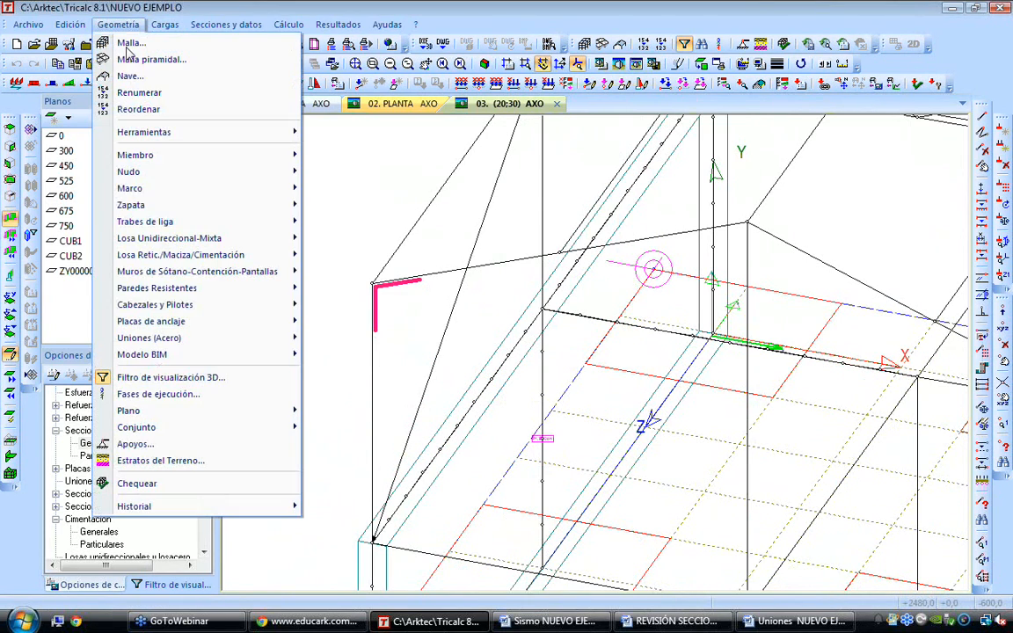
pyautogui.moveTo(163, 342)
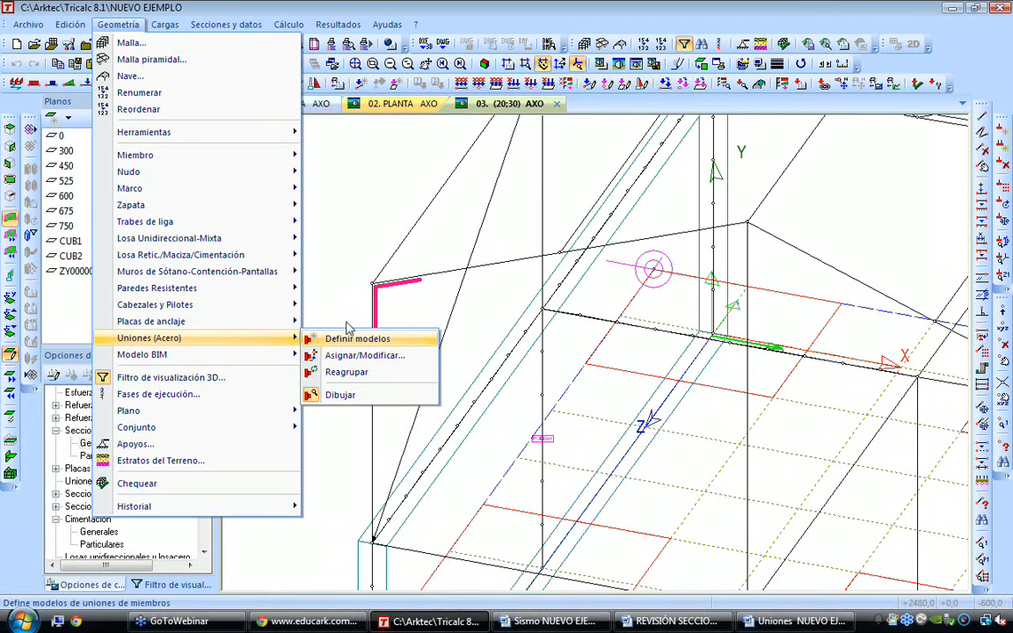
pyautogui.click(346, 339)
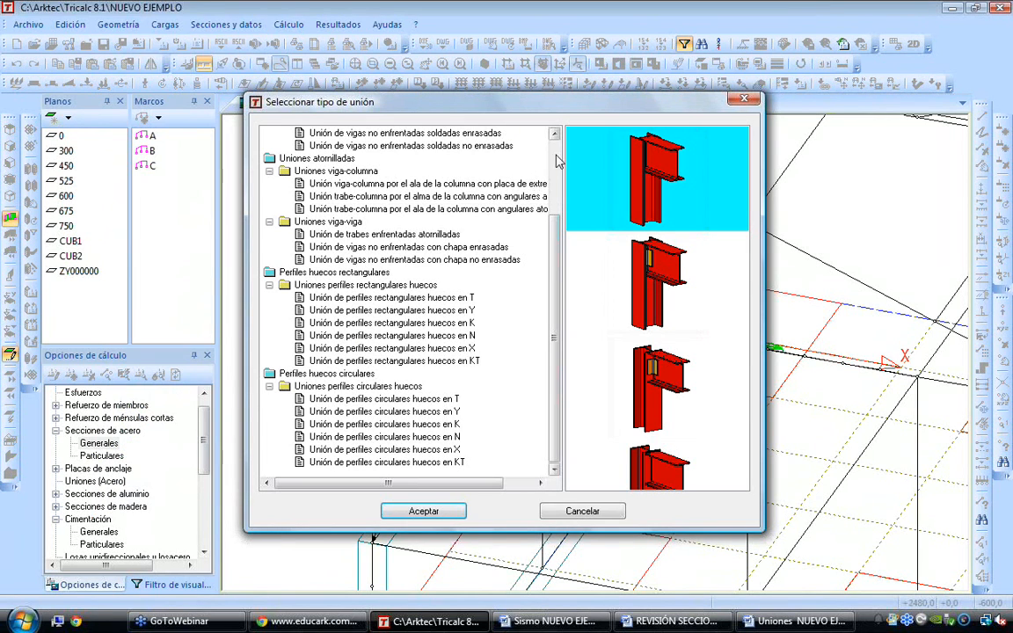
pyautogui.scroll(3, 545, 171)
pyautogui.click(299, 146)
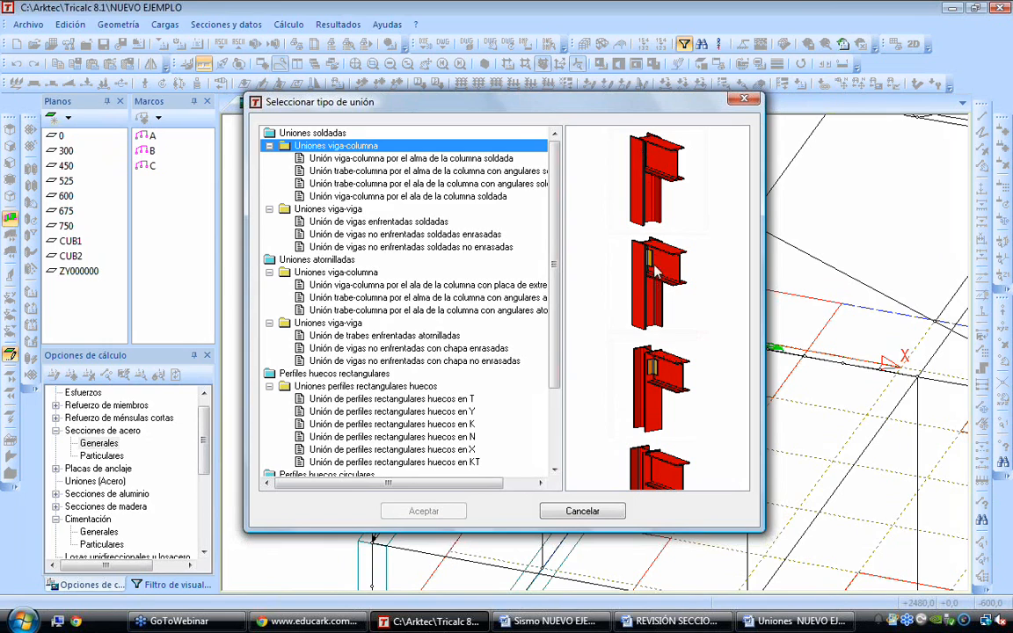
pyautogui.click(657, 388)
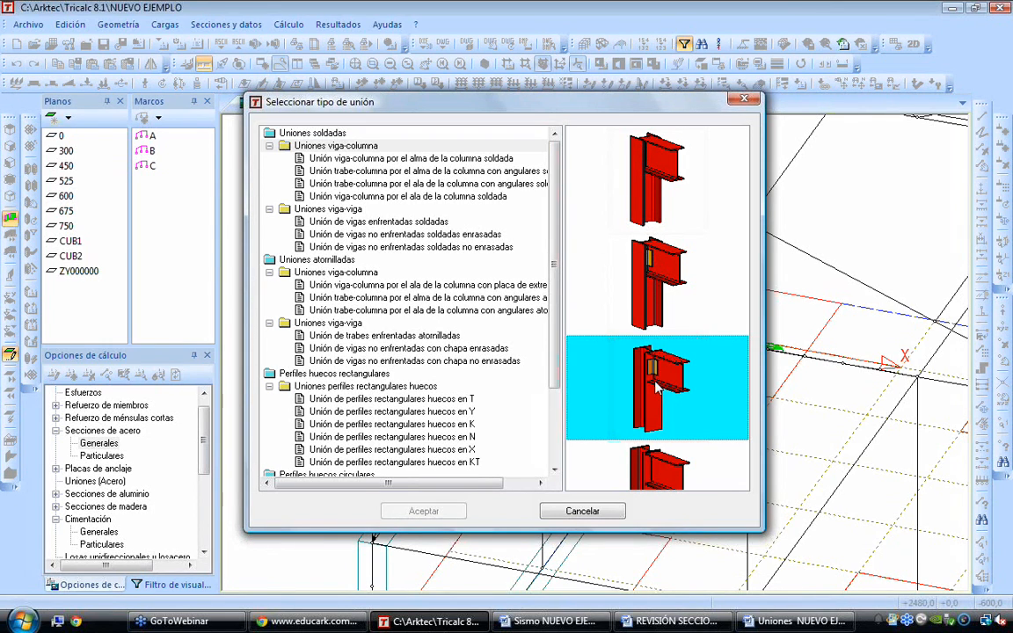
pyautogui.click(668, 466)
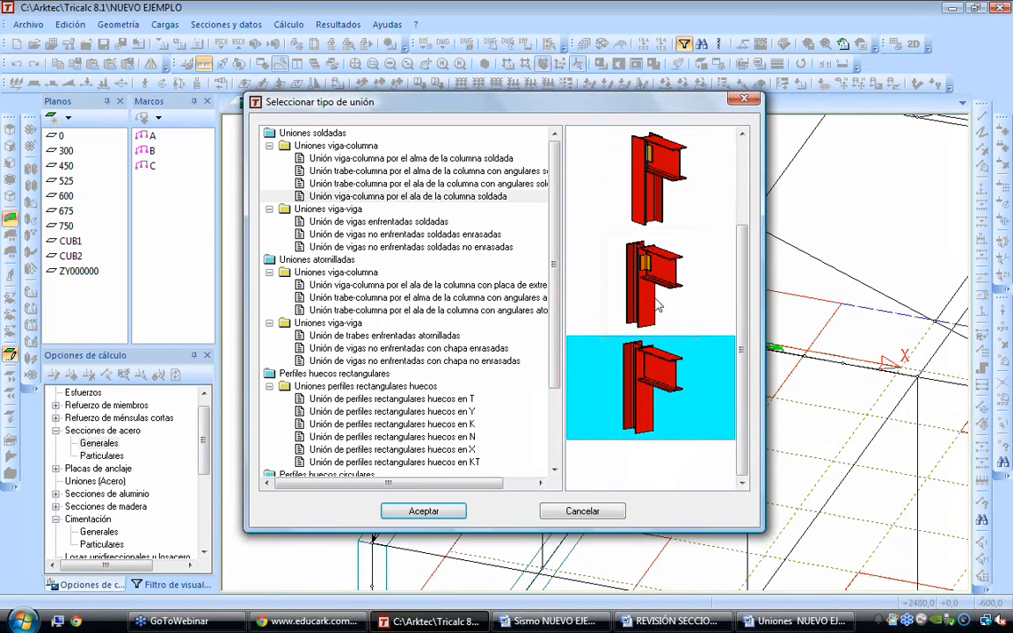
# Review the welded beam-beam connection types: flush, non-flush and end-to-end beams
pyautogui.click(338, 209)
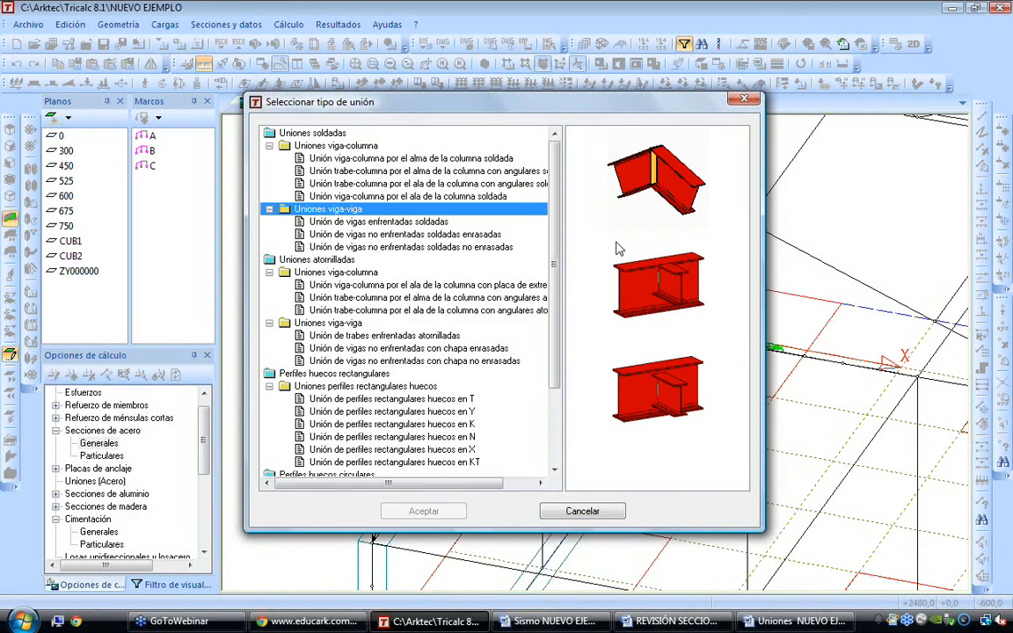
pyautogui.click(664, 286)
pyautogui.click(672, 400)
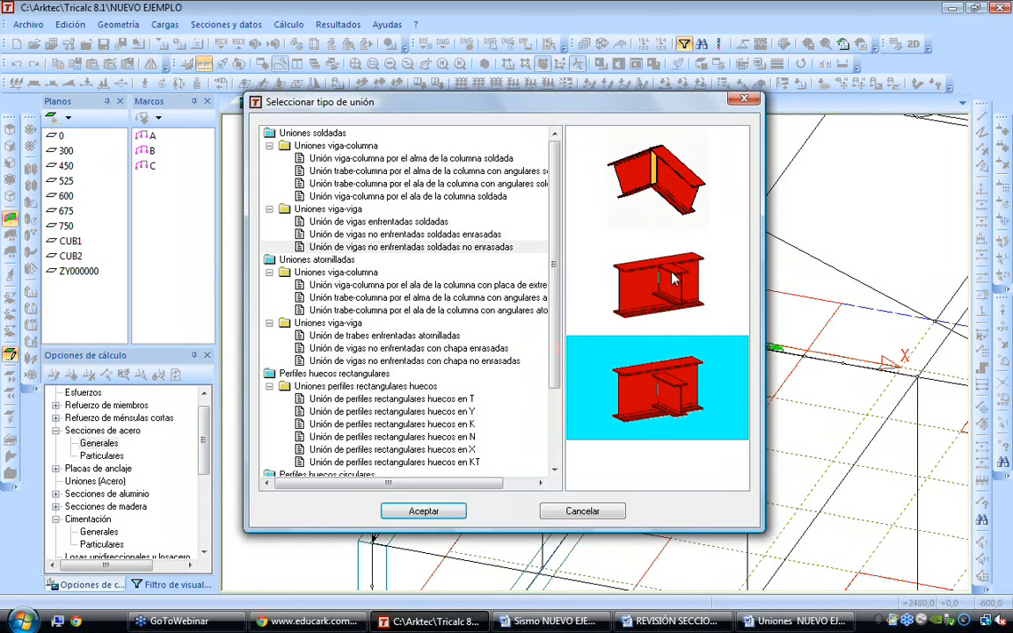
pyautogui.click(664, 175)
# Review the bolted connection types: beam-column with end plate or angles, and end-to-end beams
pyautogui.click(410, 285)
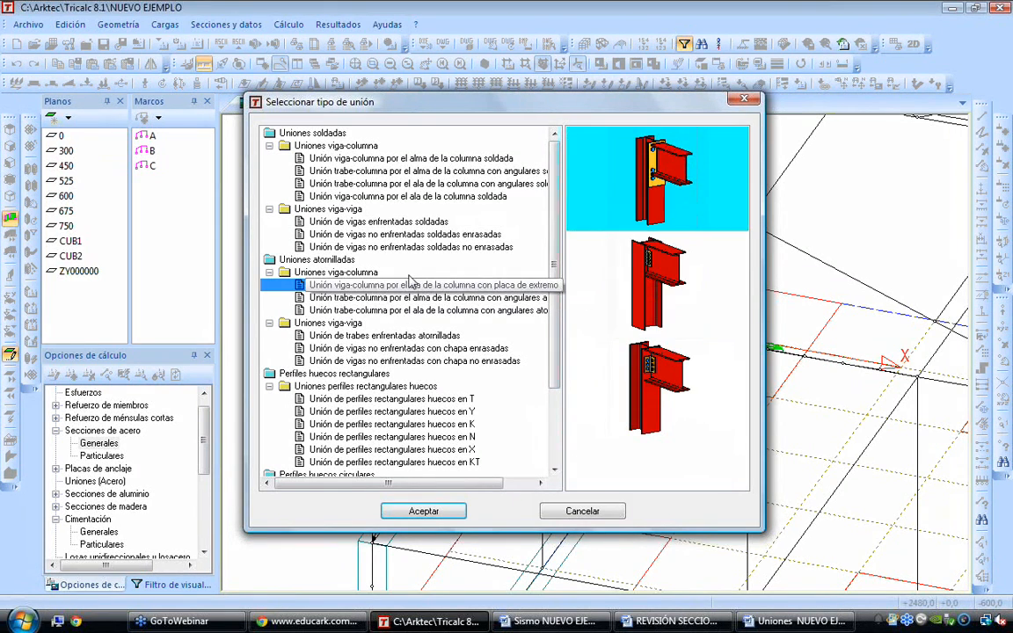
pyautogui.click(651, 282)
pyautogui.click(651, 373)
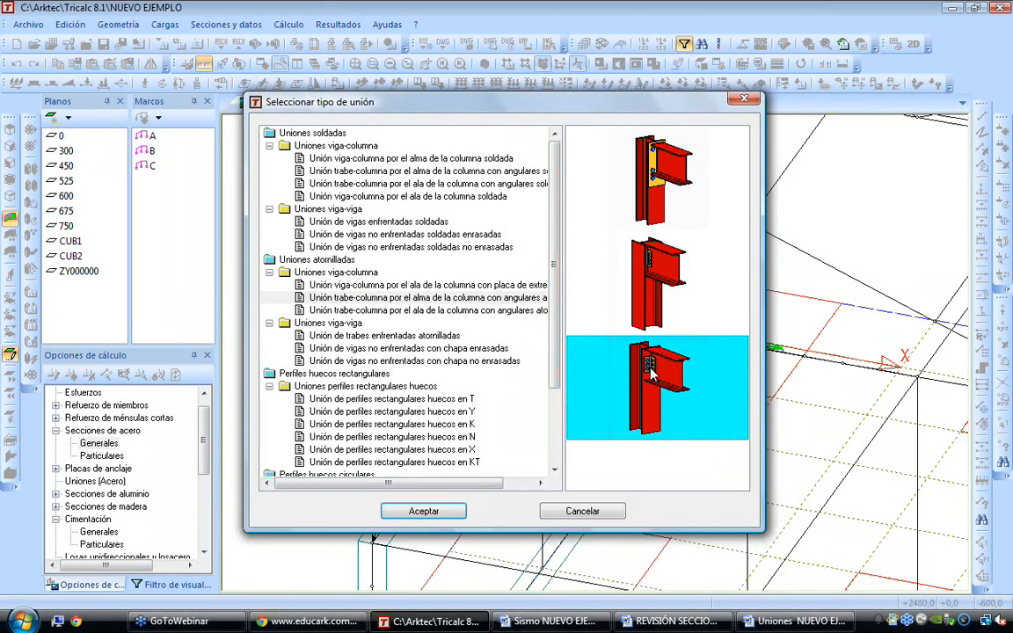
pyautogui.click(583, 225)
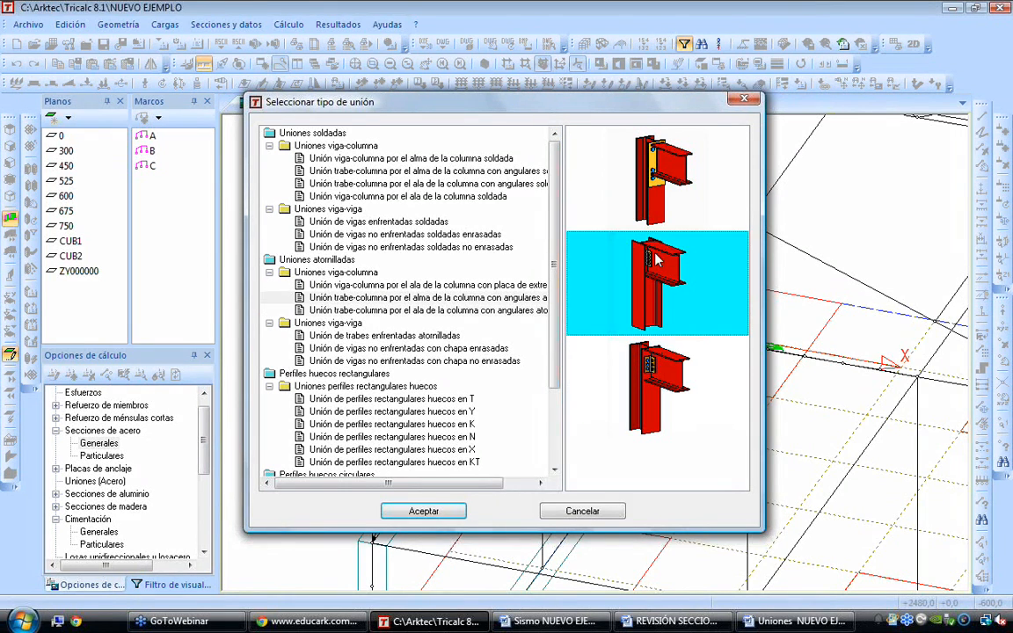
pyautogui.click(369, 335)
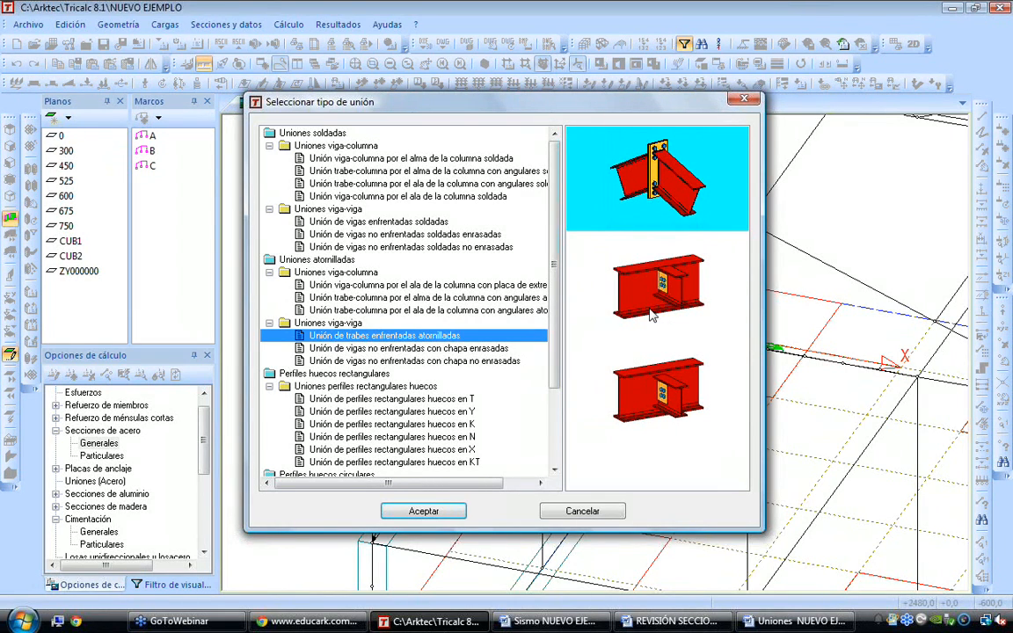
# Review the rectangular hollow section connection types, including the T, Y, K, N and X joints
pyautogui.click(352, 400)
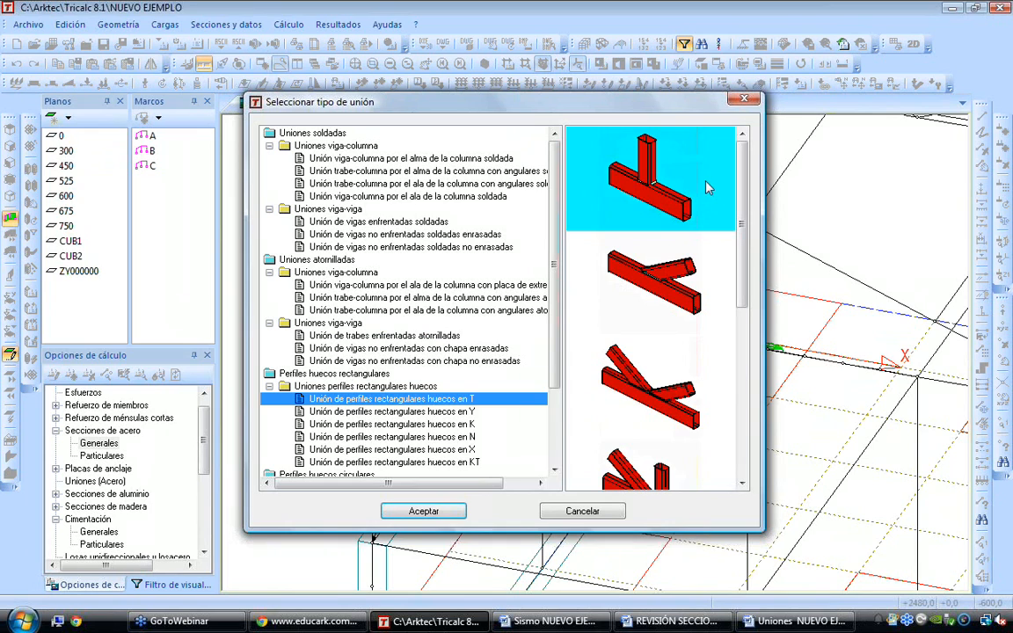
pyautogui.click(646, 174)
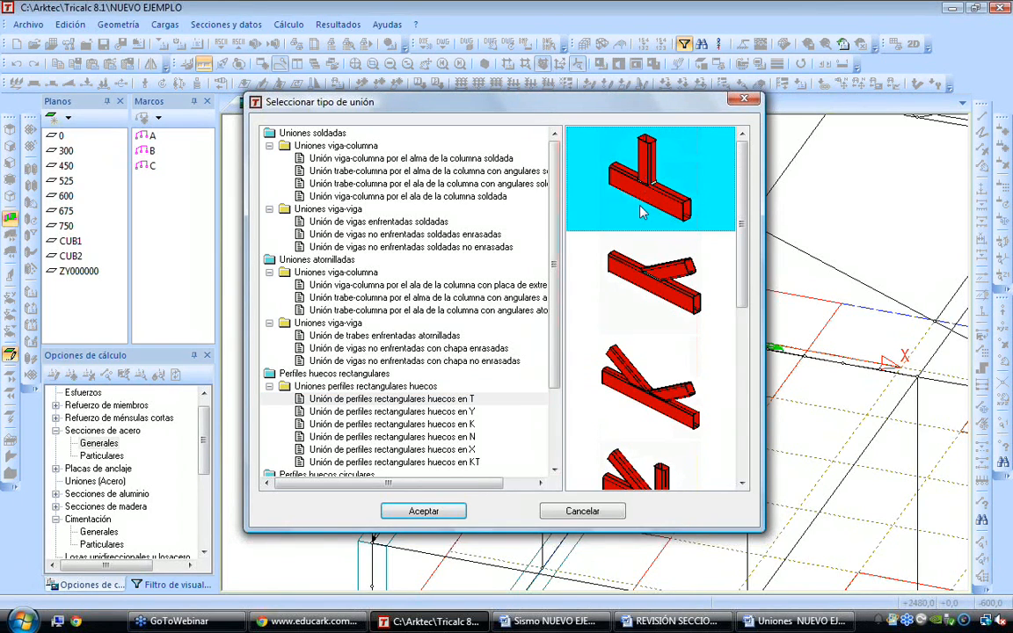
pyautogui.click(670, 278)
pyautogui.click(626, 385)
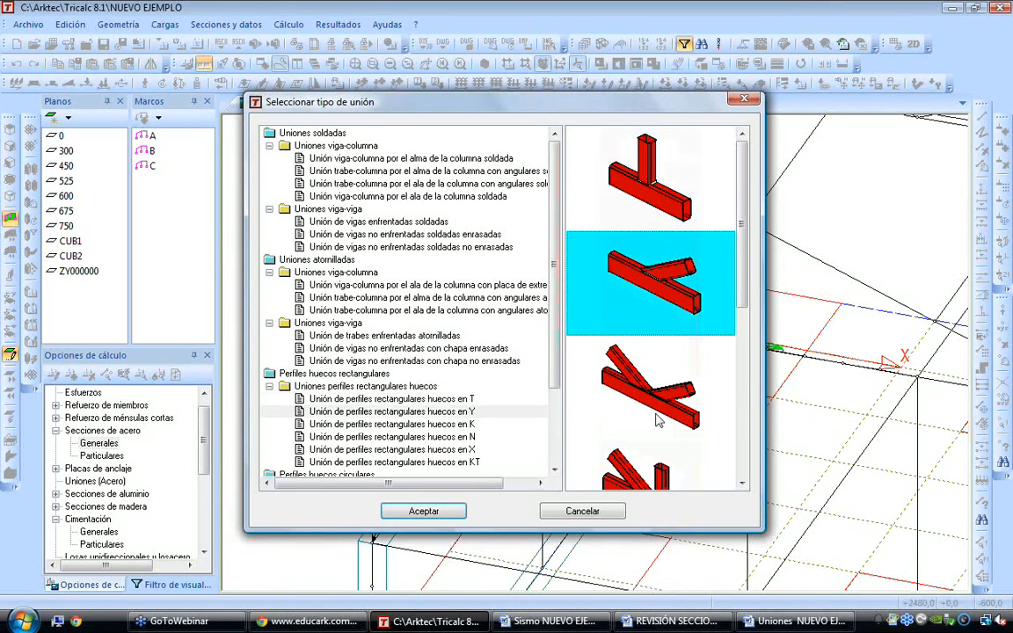
pyautogui.scroll(-3, 646, 435)
pyautogui.click(646, 279)
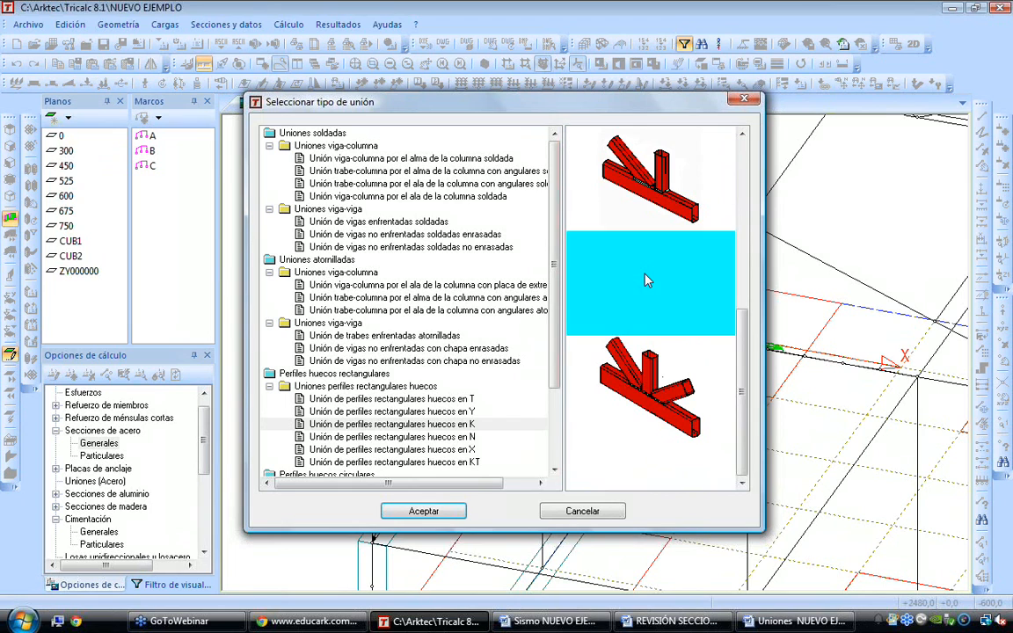
pyautogui.click(409, 435)
# Review the circular hollow section connection types from T to KT, and leave the type selection without choosing one
pyautogui.scroll(-1, 429, 437)
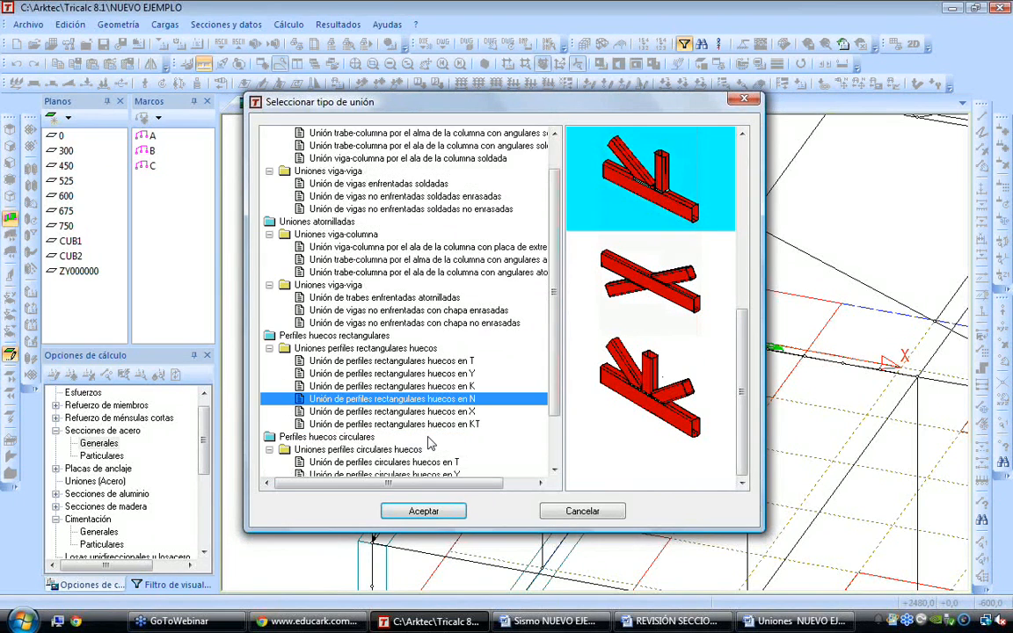
pyautogui.scroll(-2, 431, 444)
pyautogui.click(461, 398)
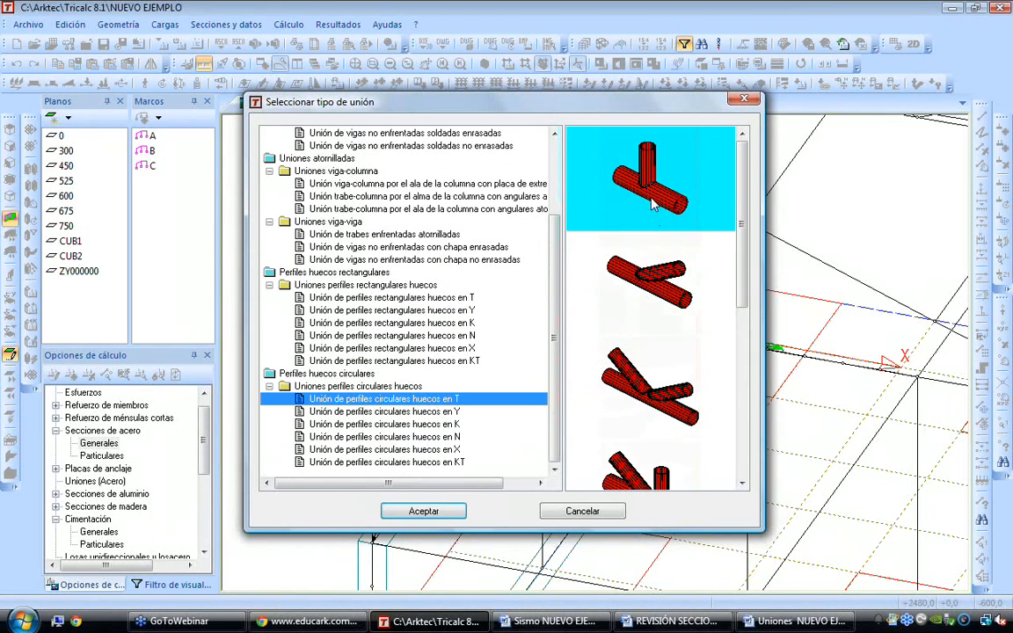
pyautogui.click(663, 303)
pyautogui.click(662, 391)
pyautogui.scroll(-3, 663, 398)
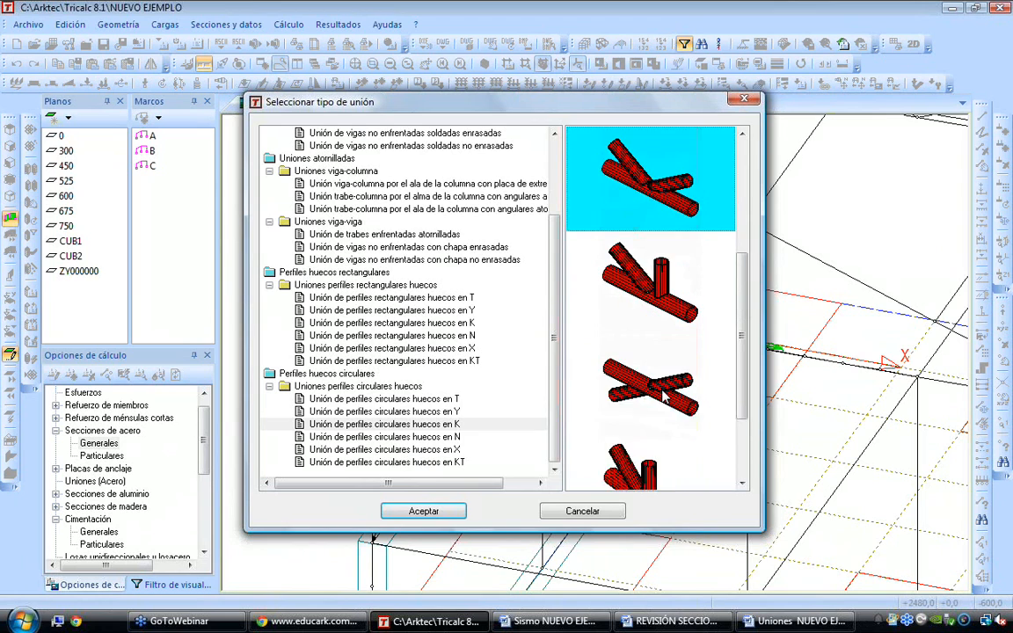
pyautogui.click(654, 392)
pyautogui.scroll(2, 654, 392)
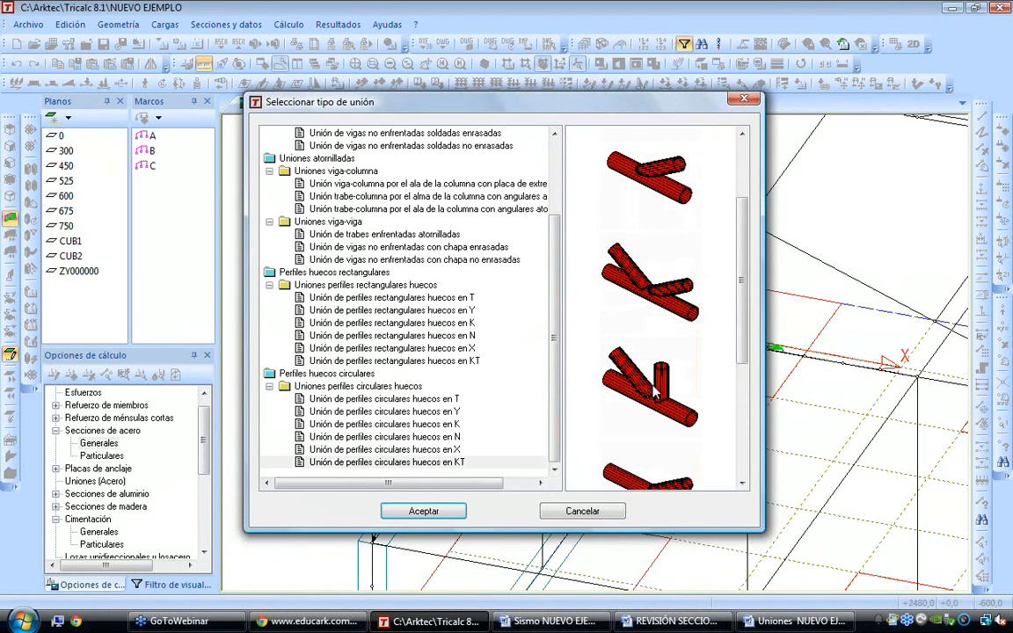
pyautogui.scroll(-2, 654, 394)
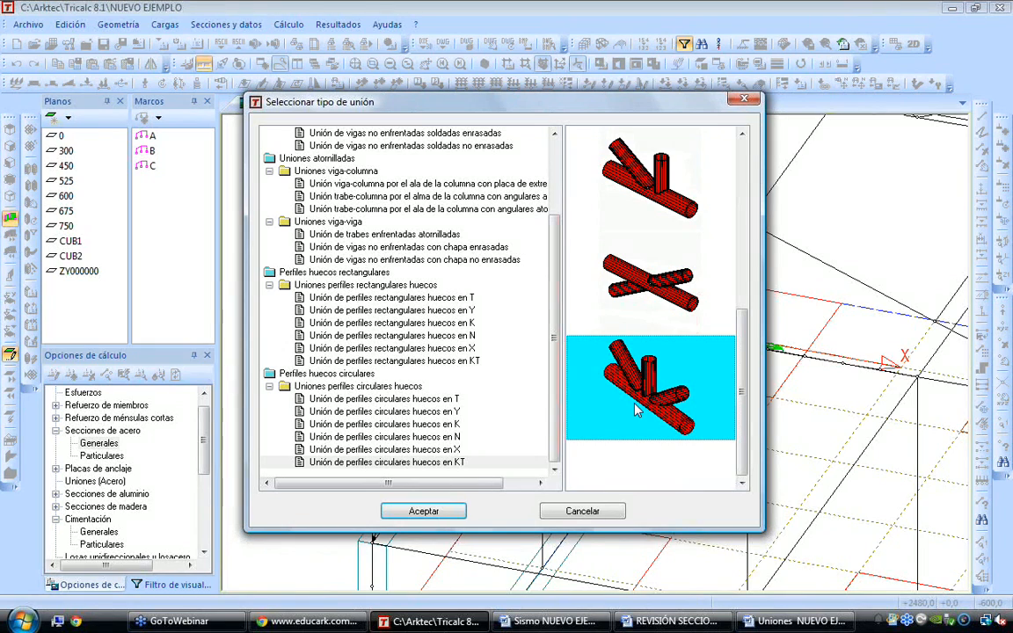
pyautogui.click(594, 515)
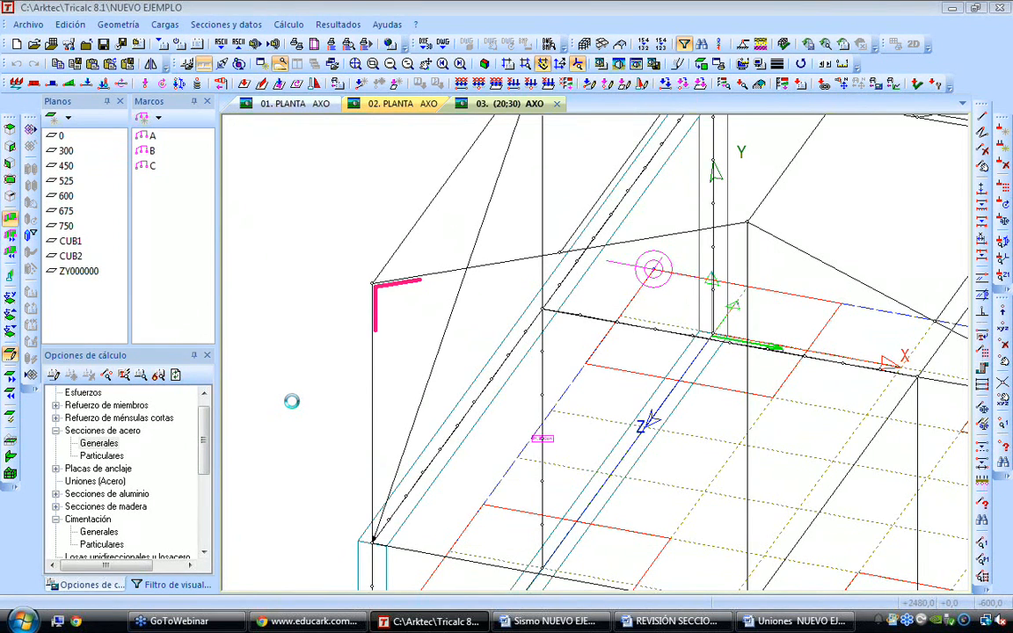
# Generate the load combinations listing for concrete at the ultimate limit state with factored conditions, and enlarge the listing area
pyautogui.click(338, 24)
pyautogui.moveTo(353, 44)
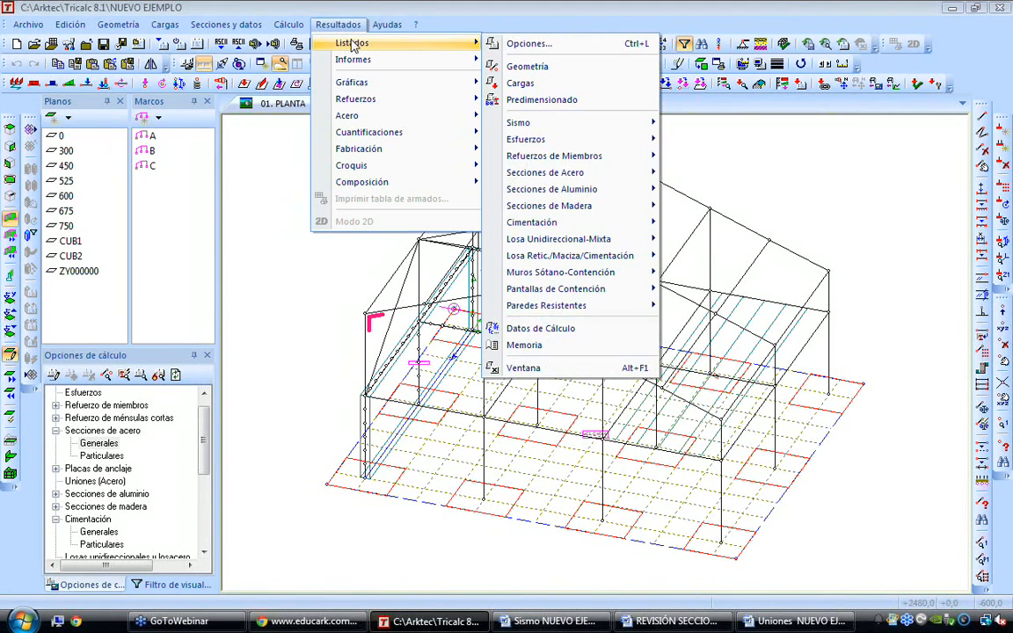
pyautogui.moveTo(532, 139)
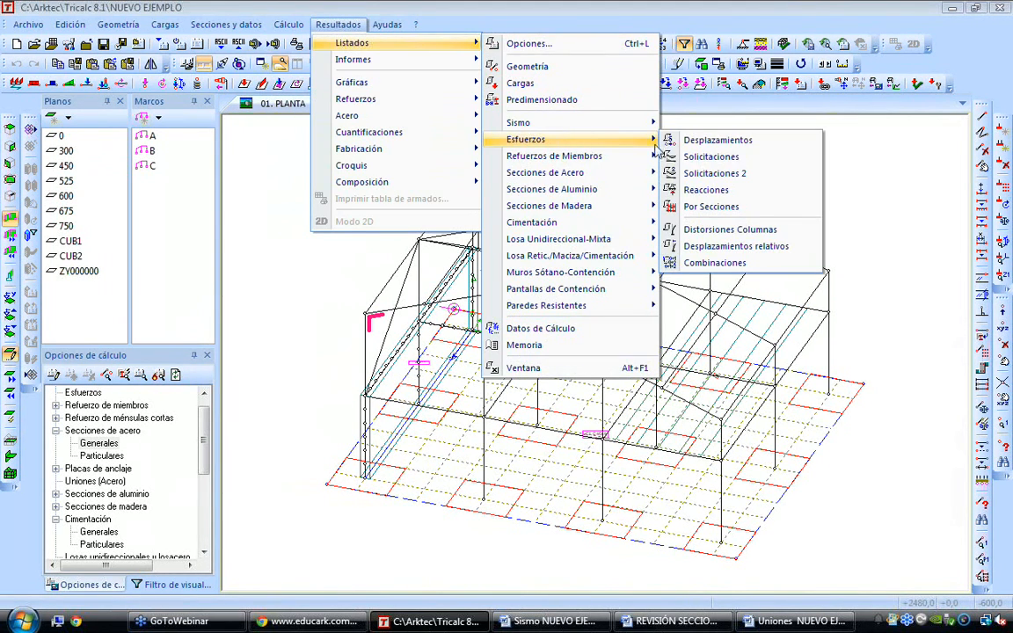
pyautogui.click(749, 263)
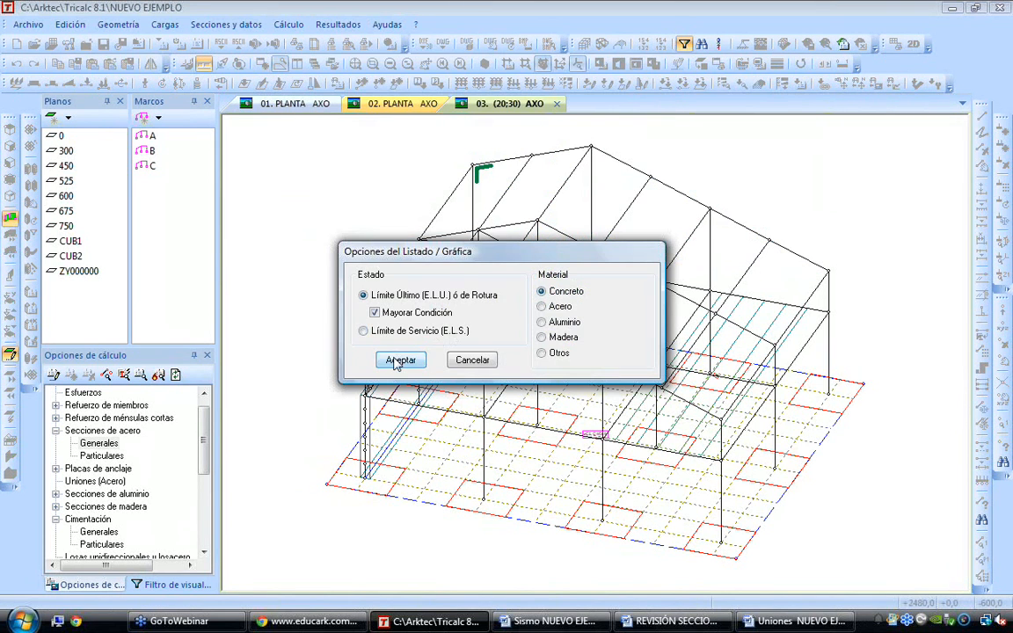
pyautogui.click(360, 326)
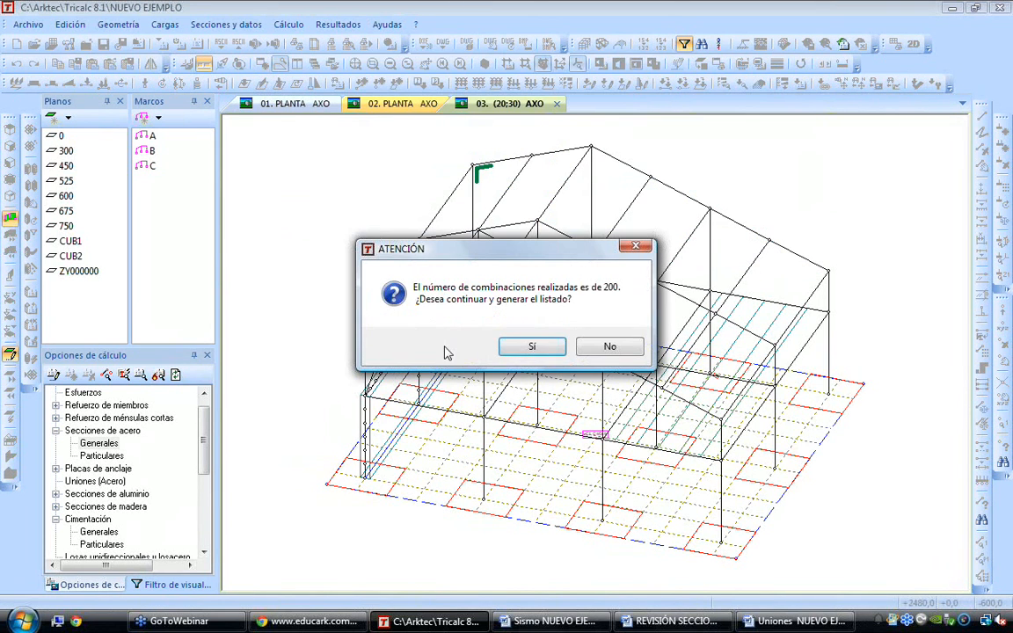
pyautogui.click(532, 346)
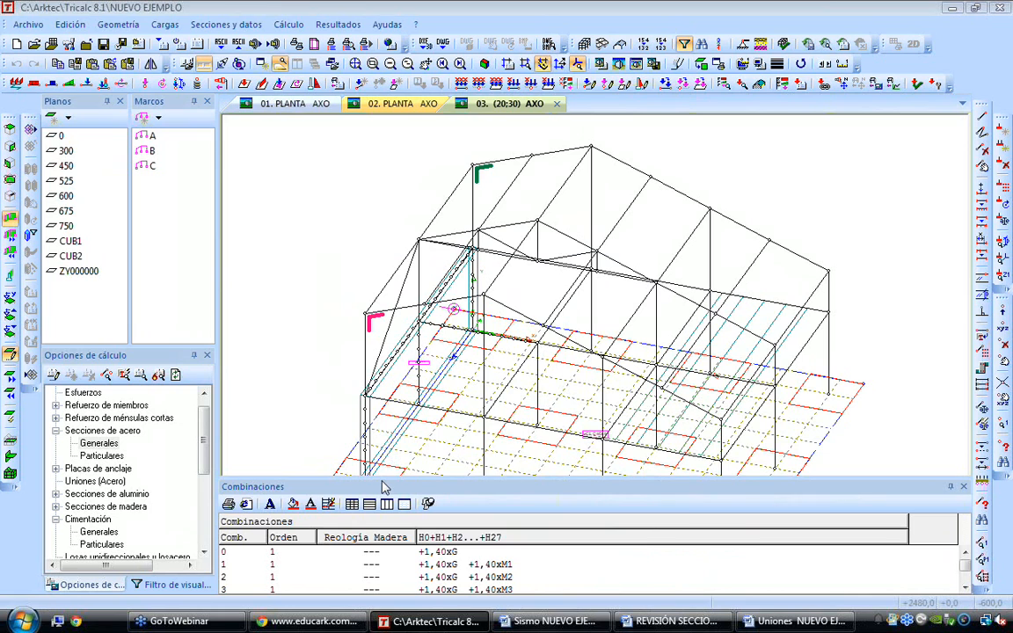
pyautogui.moveTo(369, 475); pyautogui.dragTo(372, 237)
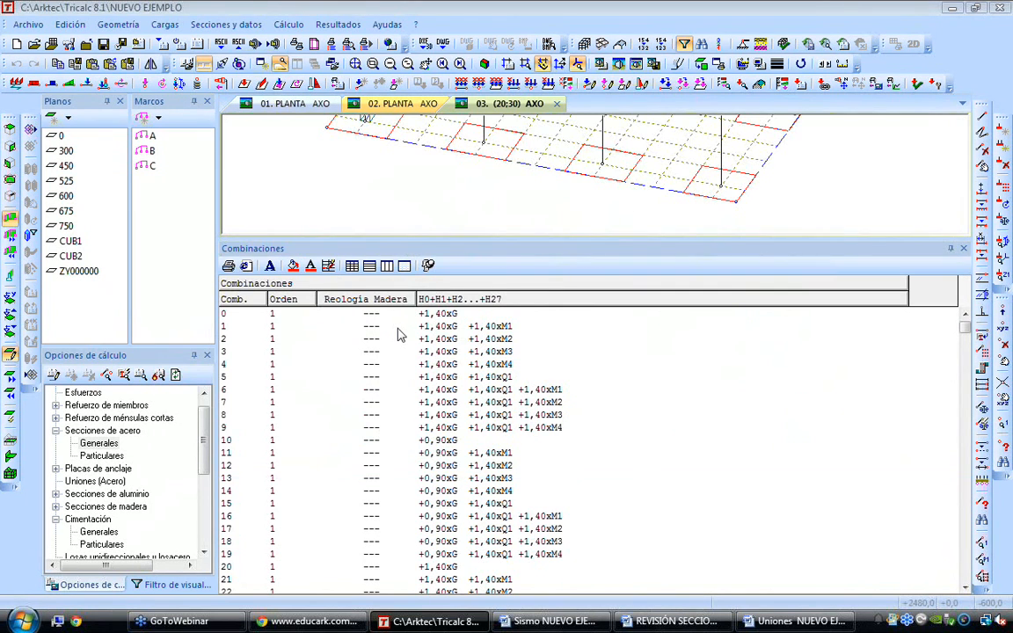
# Examine the first combinations in the listing, covering load G alone and with M1 to M4 and Q1
pyautogui.click(456, 325)
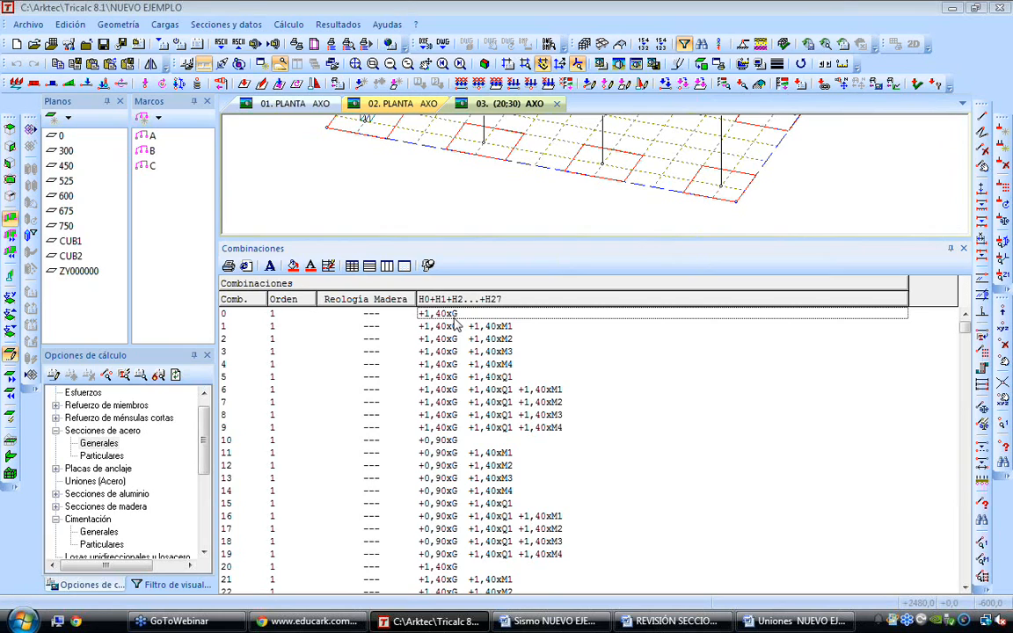
pyautogui.click(457, 326)
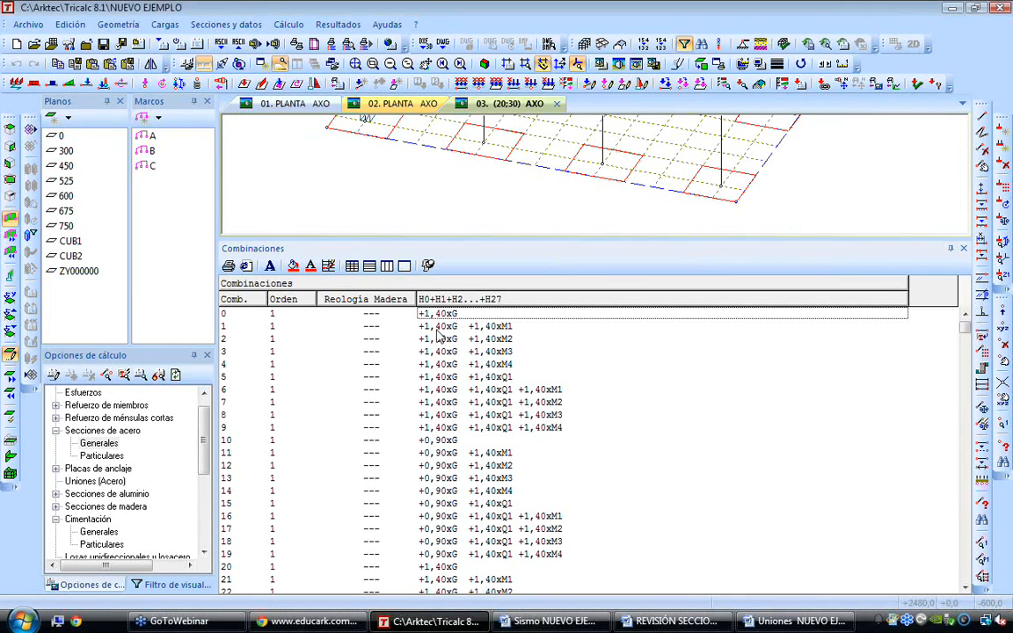
pyautogui.click(514, 341)
pyautogui.click(504, 354)
pyautogui.click(505, 365)
pyautogui.click(482, 403)
pyautogui.scroll(-1, 553, 409)
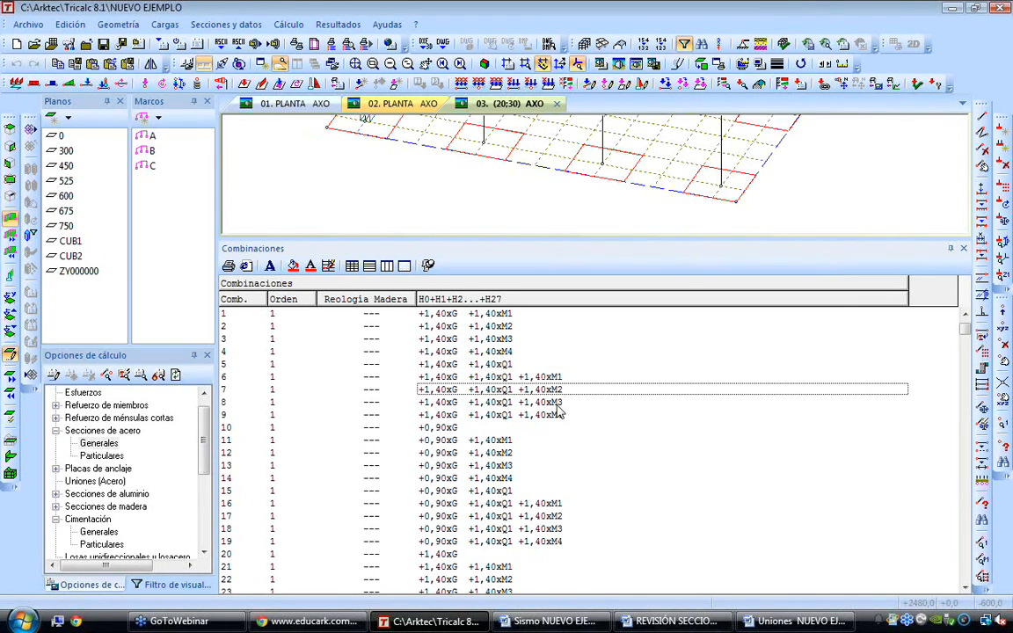
# Examine the combinations of load G with wind W1 to W4, seismic Ex and Ez, and the M loads
pyautogui.scroll(-7, 558, 411)
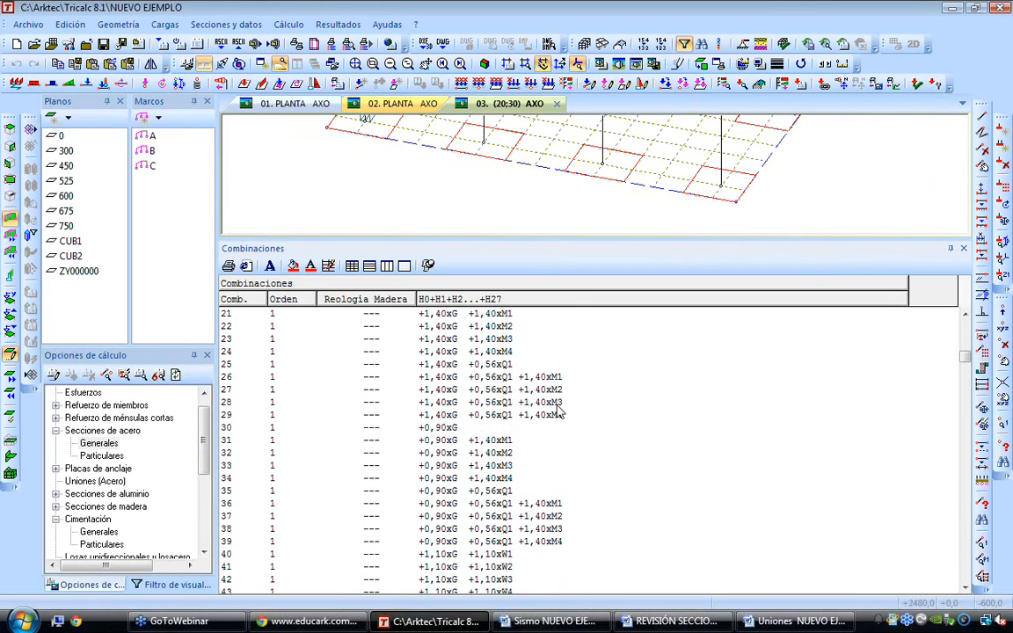
pyautogui.scroll(-2, 558, 411)
pyautogui.click(499, 479)
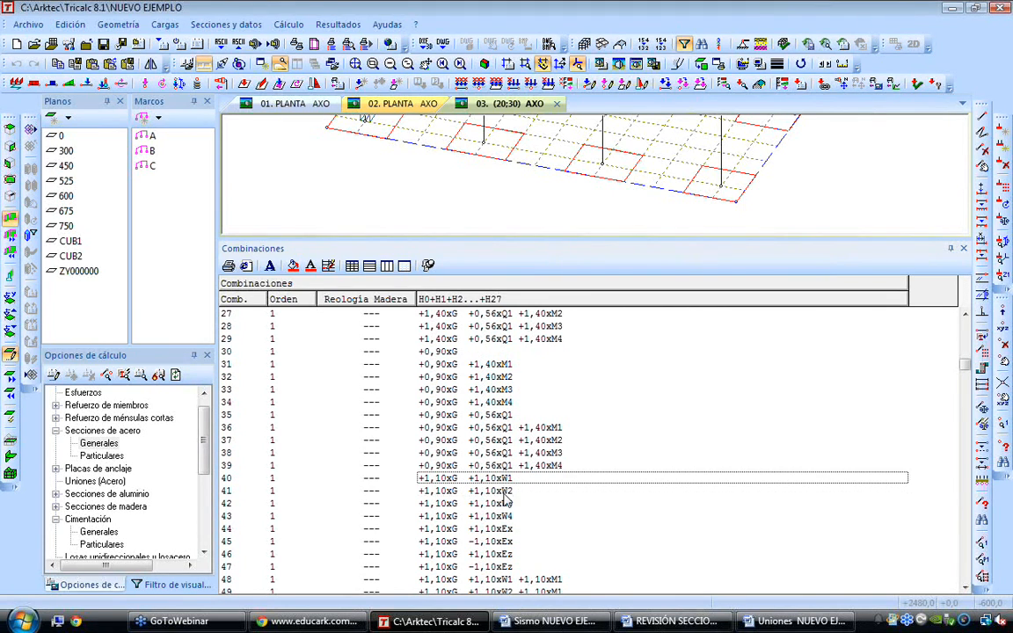
pyautogui.click(507, 517)
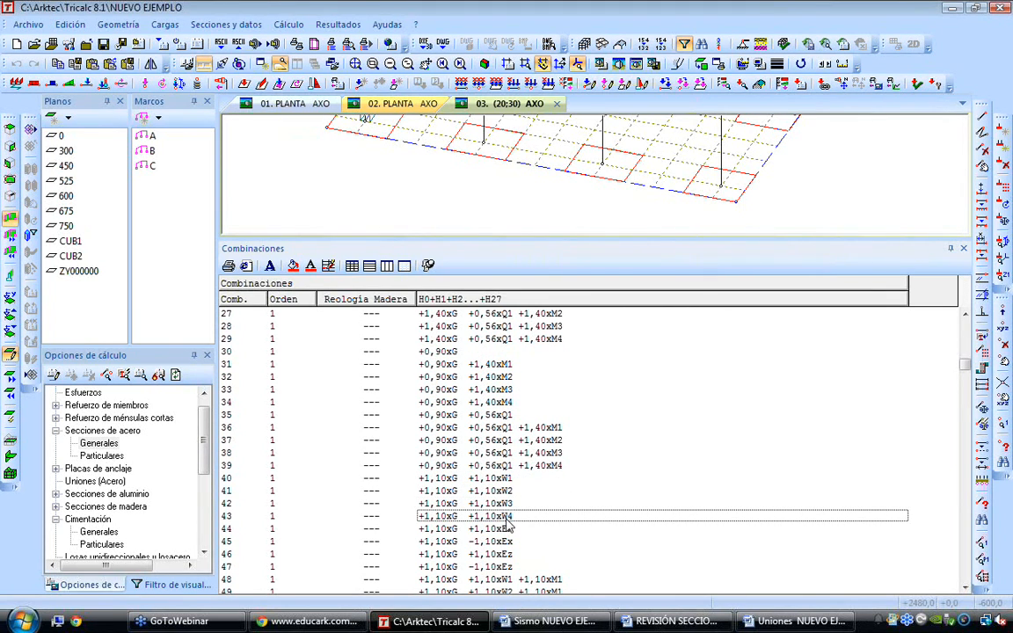
pyautogui.scroll(-2, 508, 525)
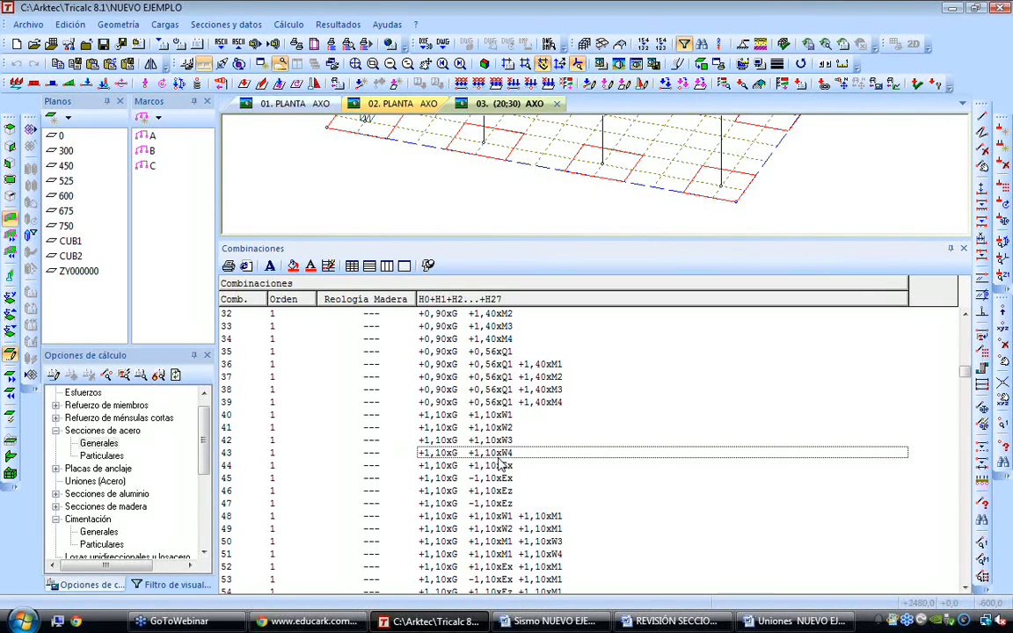
pyautogui.scroll(-3, 503, 464)
pyautogui.click(549, 467)
pyautogui.scroll(-2, 527, 440)
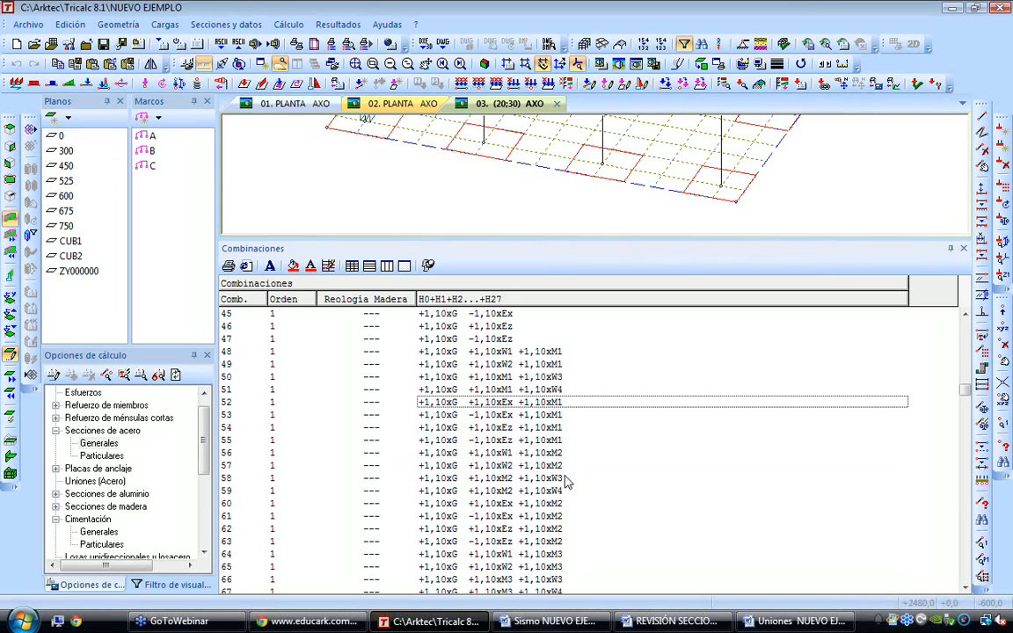
# Examine the combinations that add the 0,55xQ1 load to the wind, seismic and M loads
pyautogui.scroll(-1, 503, 440)
pyautogui.scroll(-9, 502, 440)
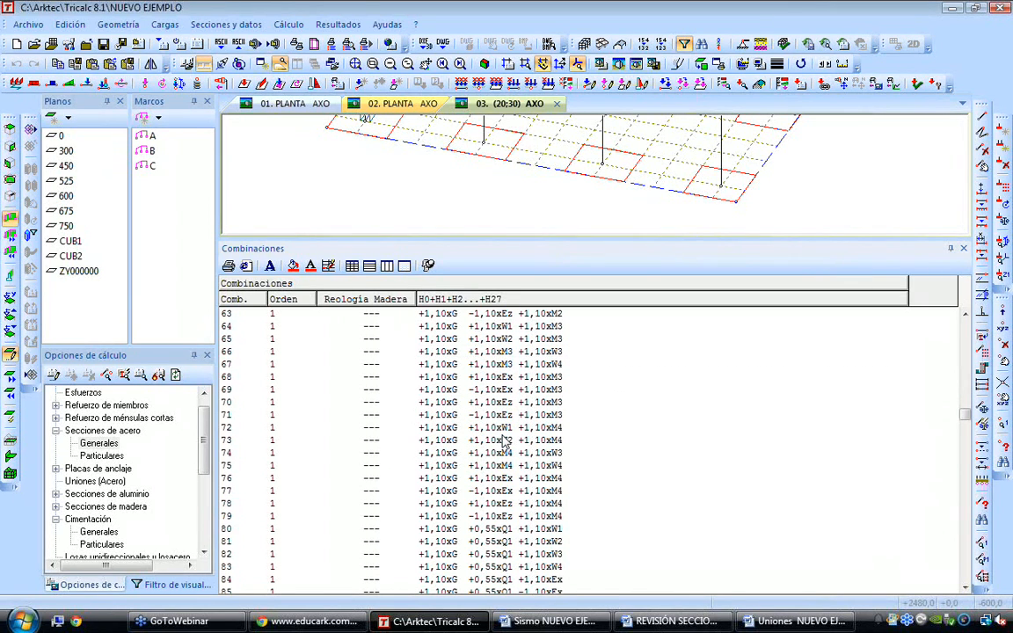
pyautogui.scroll(-7, 503, 440)
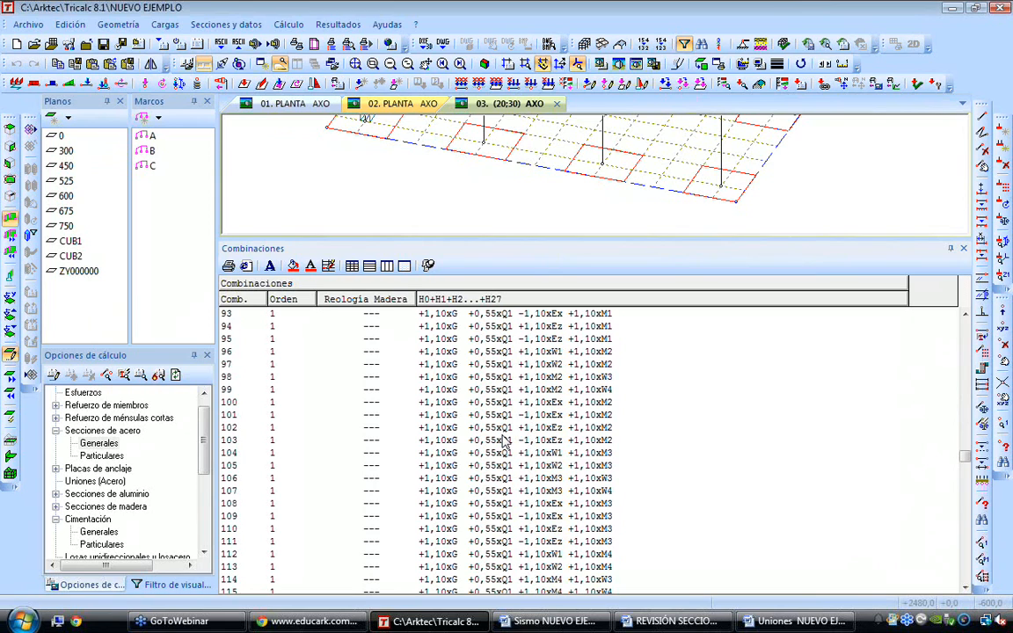
pyautogui.scroll(-2, 503, 439)
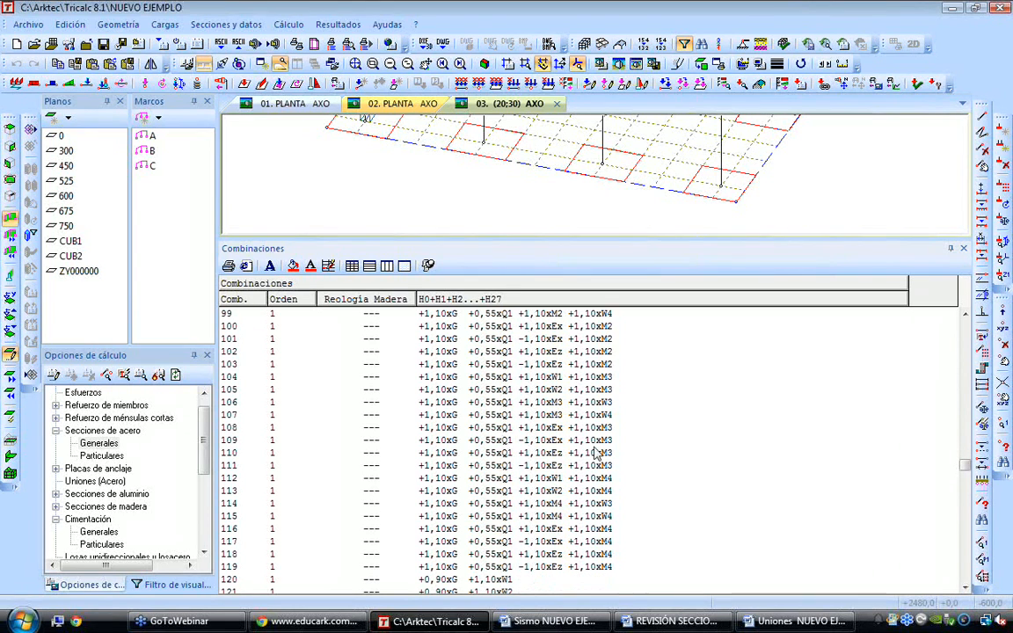
# Examine the 0,90xG combinations with wind, seismic, M and Q1 loads further down the listing
pyautogui.click(965, 545)
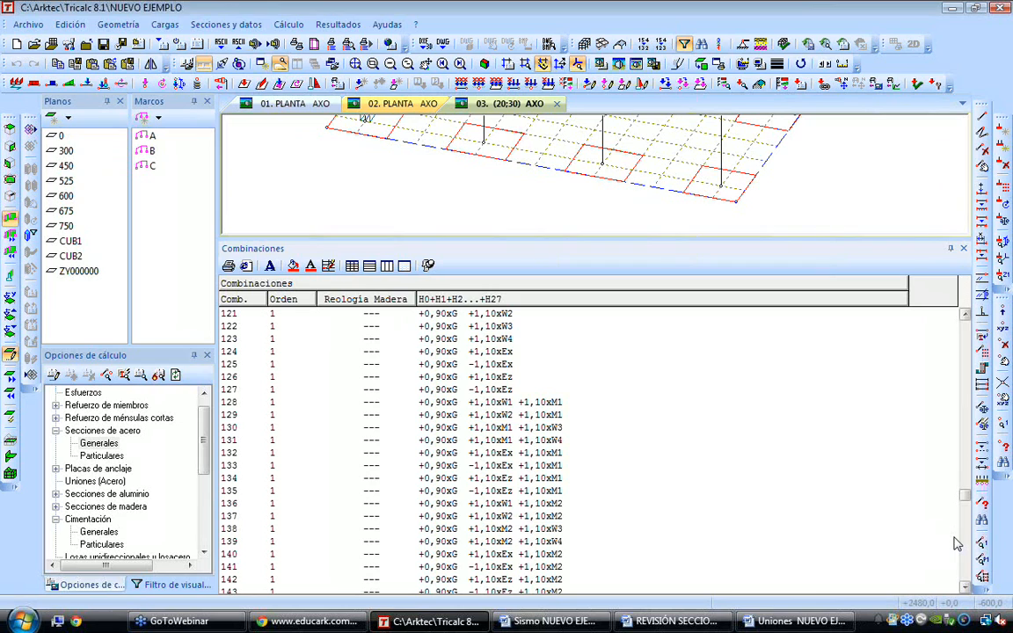
pyautogui.click(543, 454)
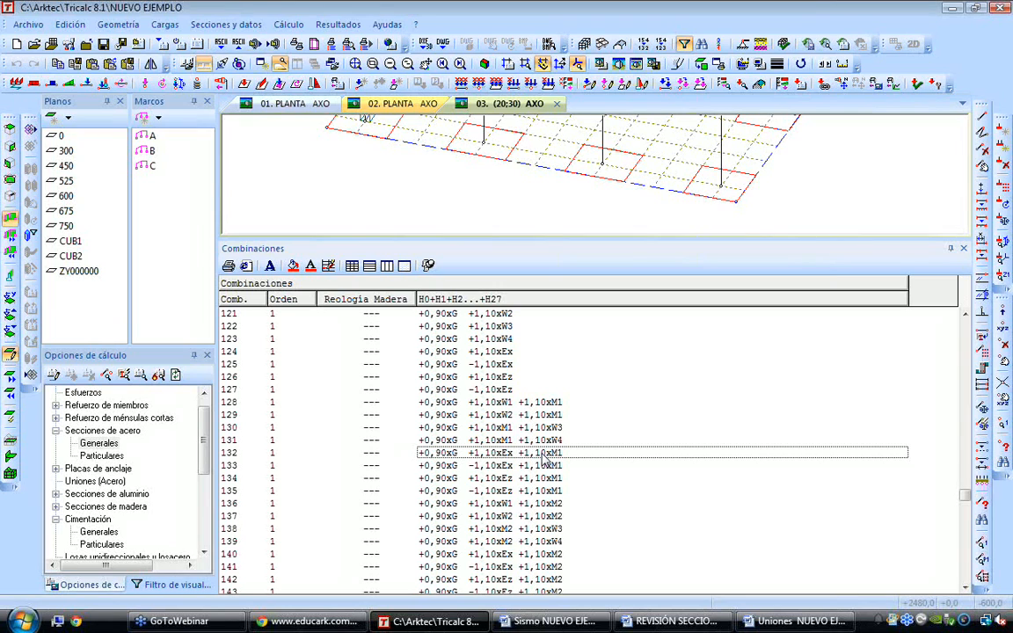
pyautogui.click(545, 465)
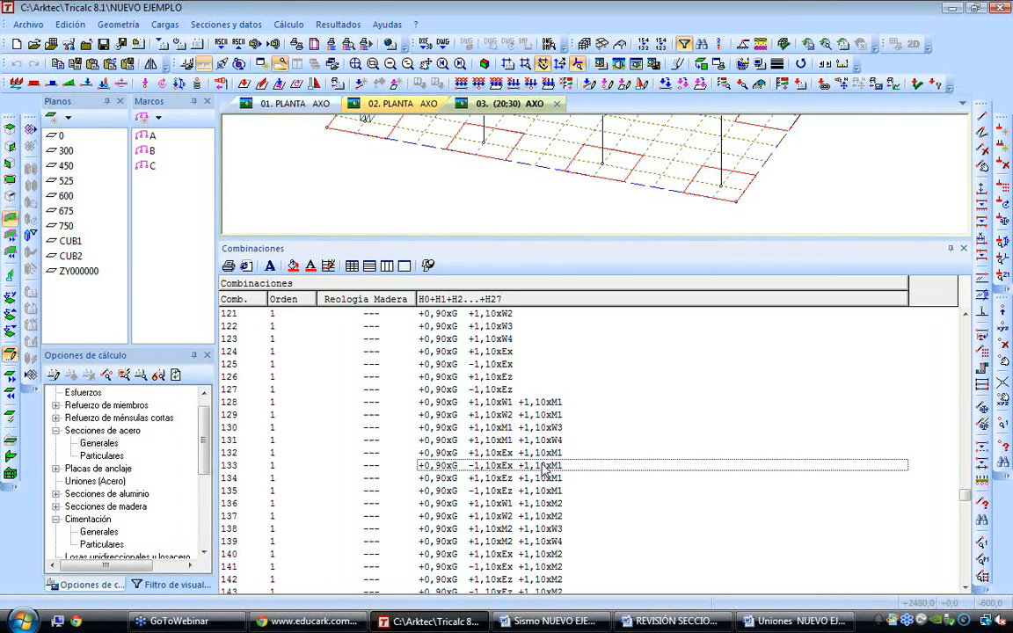
pyautogui.scroll(-8, 545, 465)
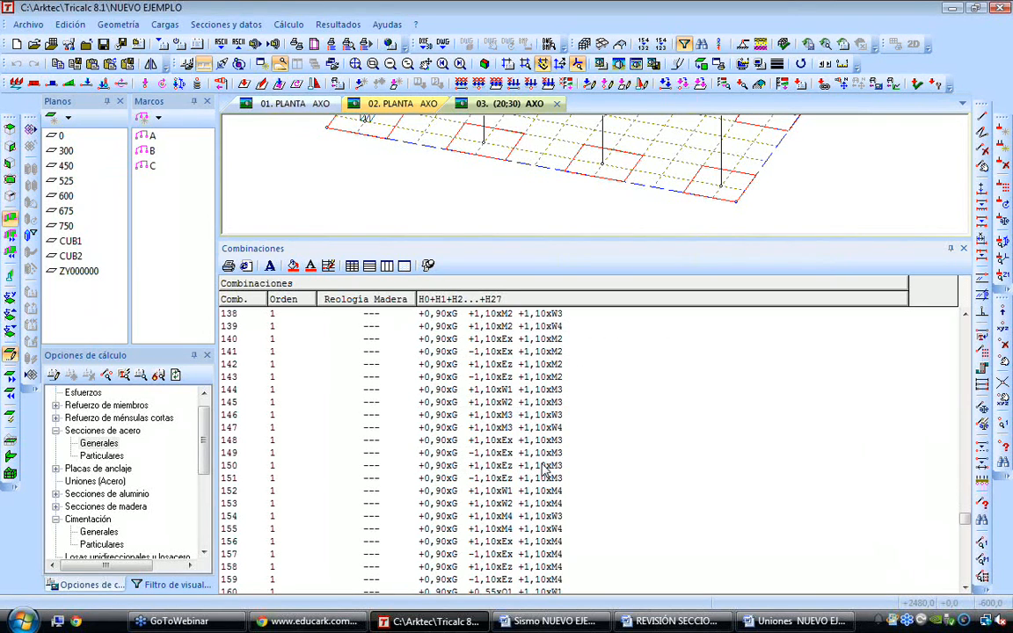
pyautogui.scroll(-1, 545, 468)
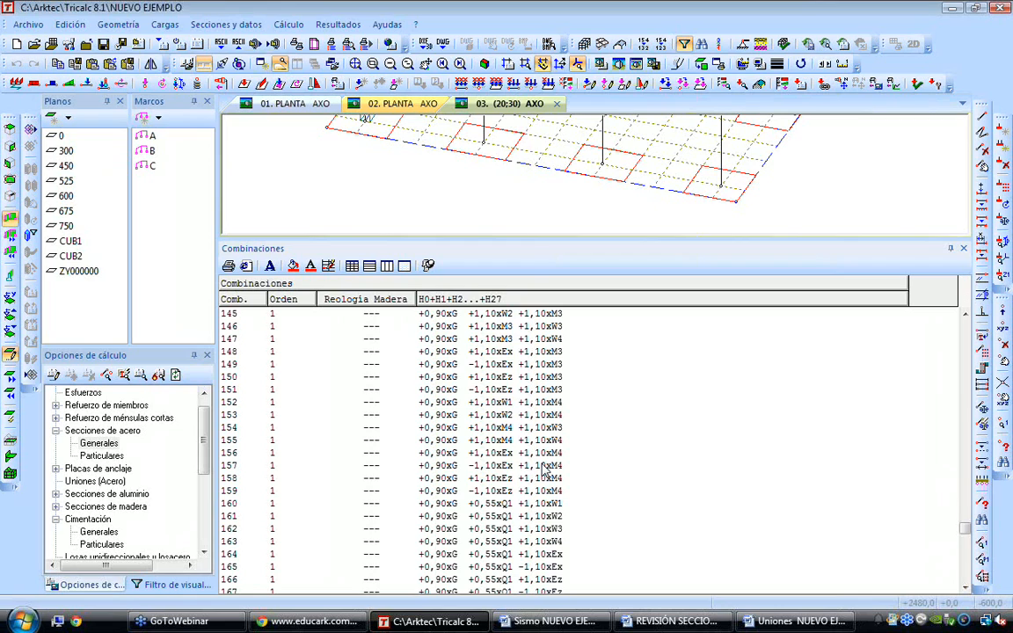
pyautogui.scroll(-1, 545, 469)
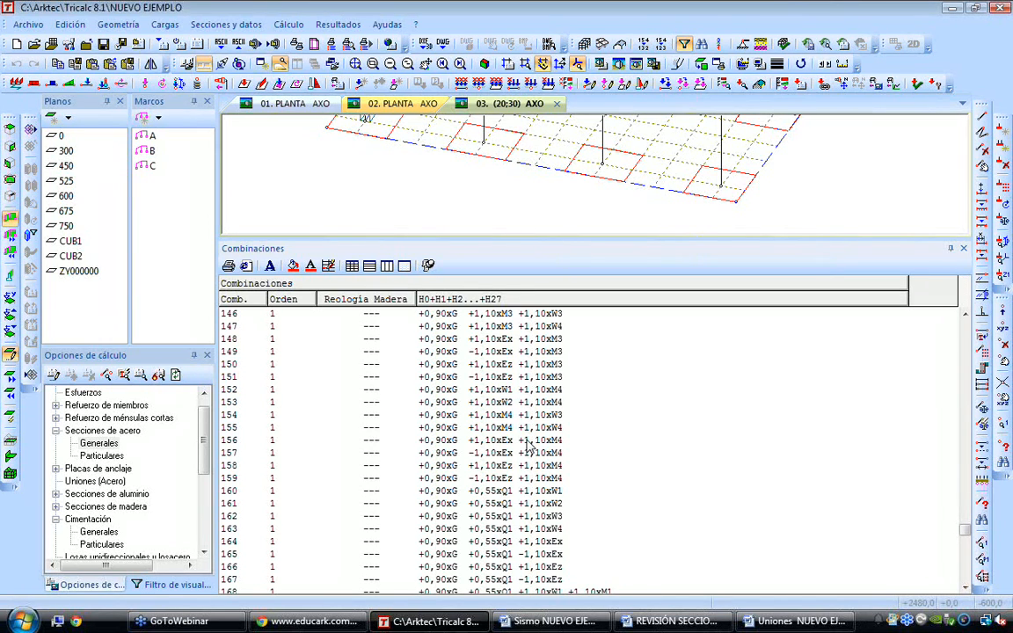
# Close the combinations listing and display the whole example structure as a render from a lower axonometric angle
pyautogui.press('Escape')
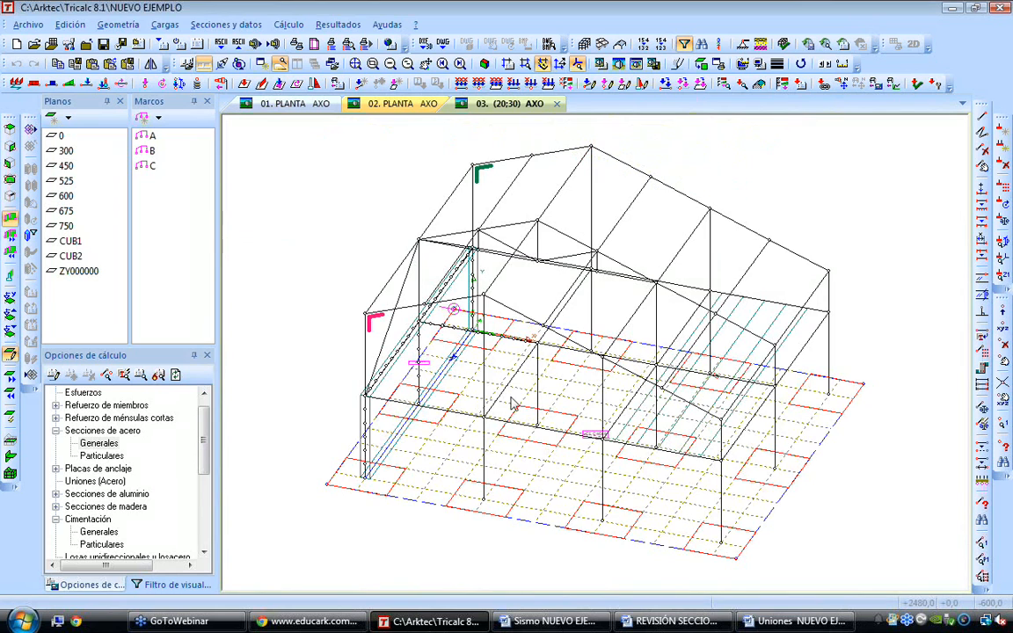
pyautogui.press('Down')
pyautogui.press('Down')
pyautogui.press('Down')
pyautogui.press('Down')
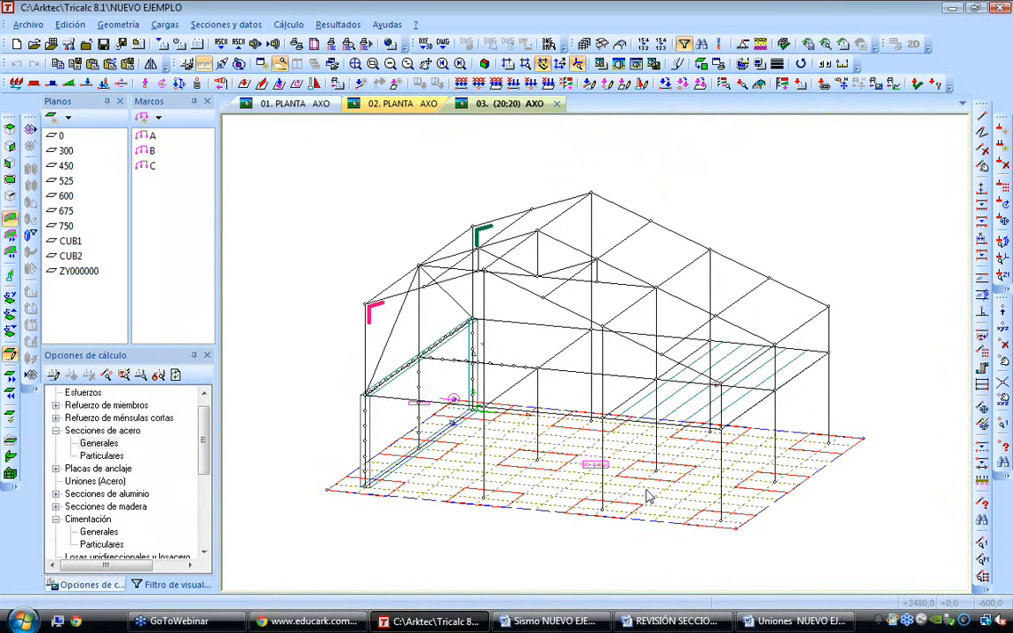
pyautogui.press('Left')
pyautogui.press('Left')
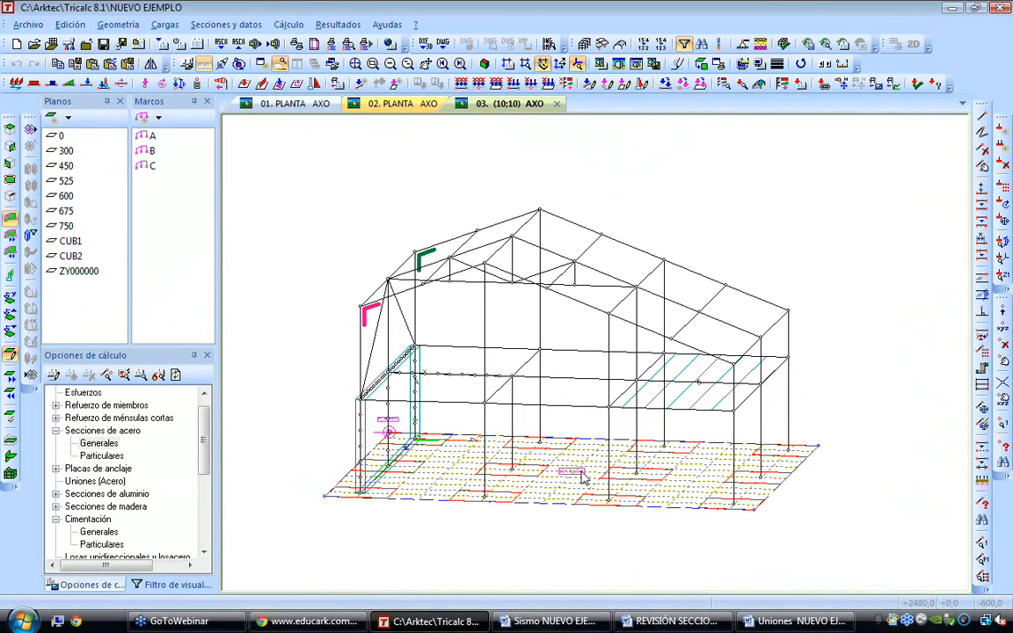
pyautogui.moveTo(488, 497)
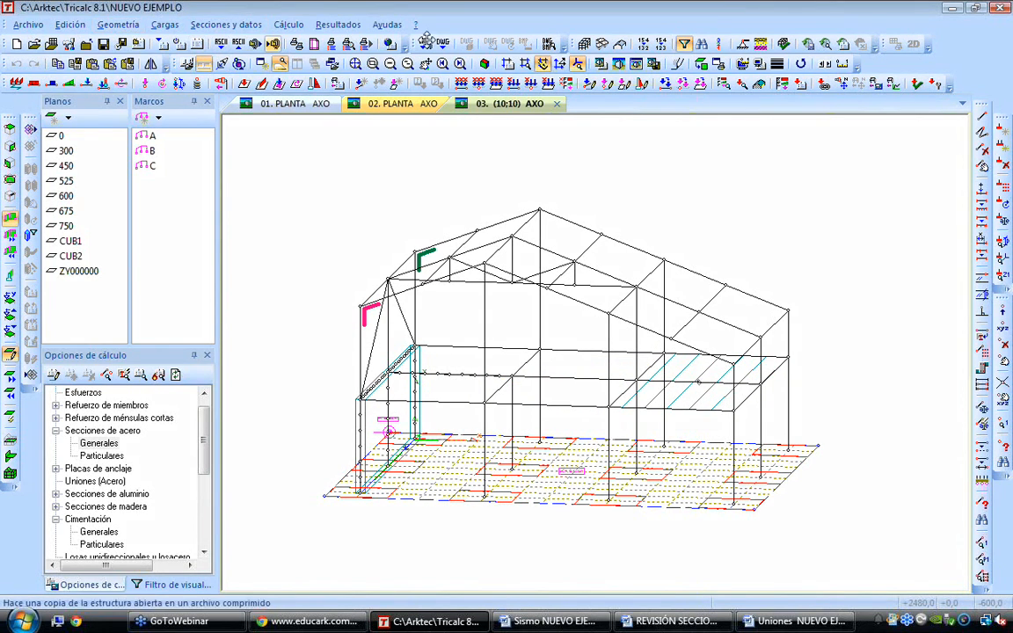
pyautogui.click(577, 64)
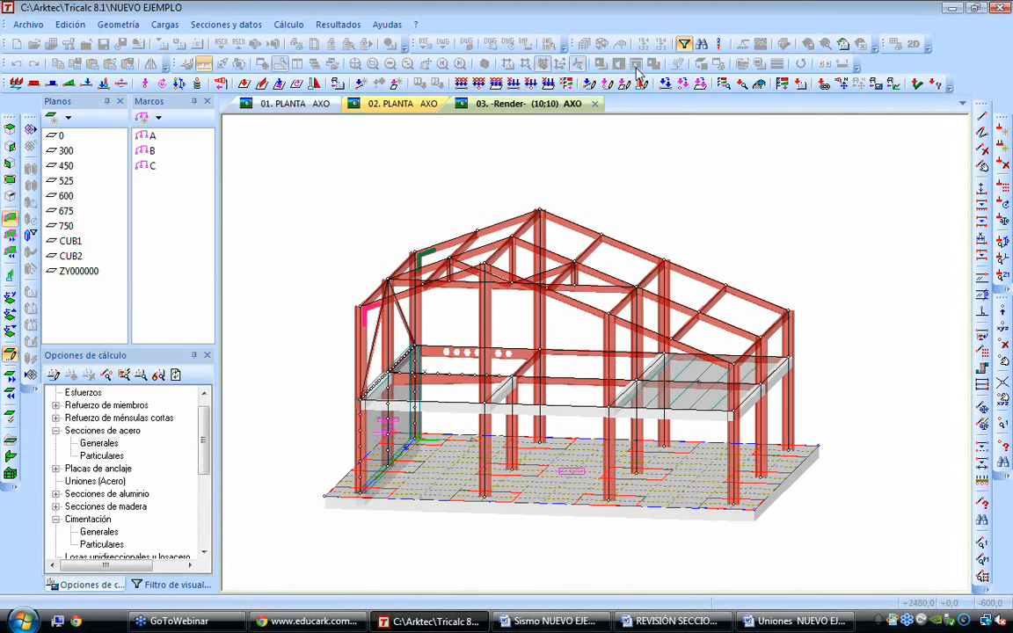
# Open the recent structure Ejemplo de acero and display it rendered
pyautogui.click(28, 24)
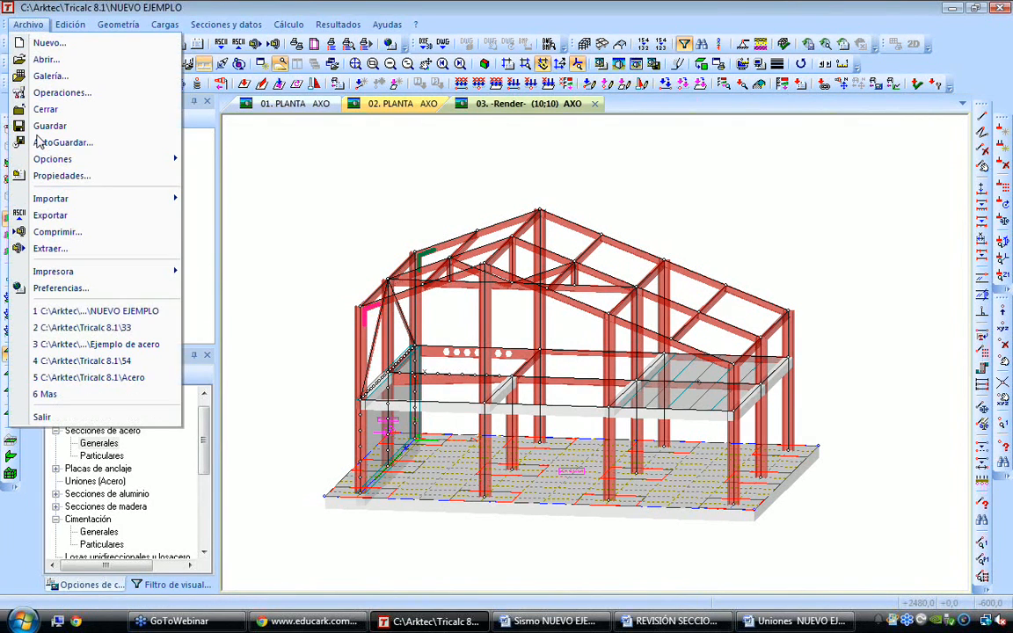
pyautogui.click(120, 344)
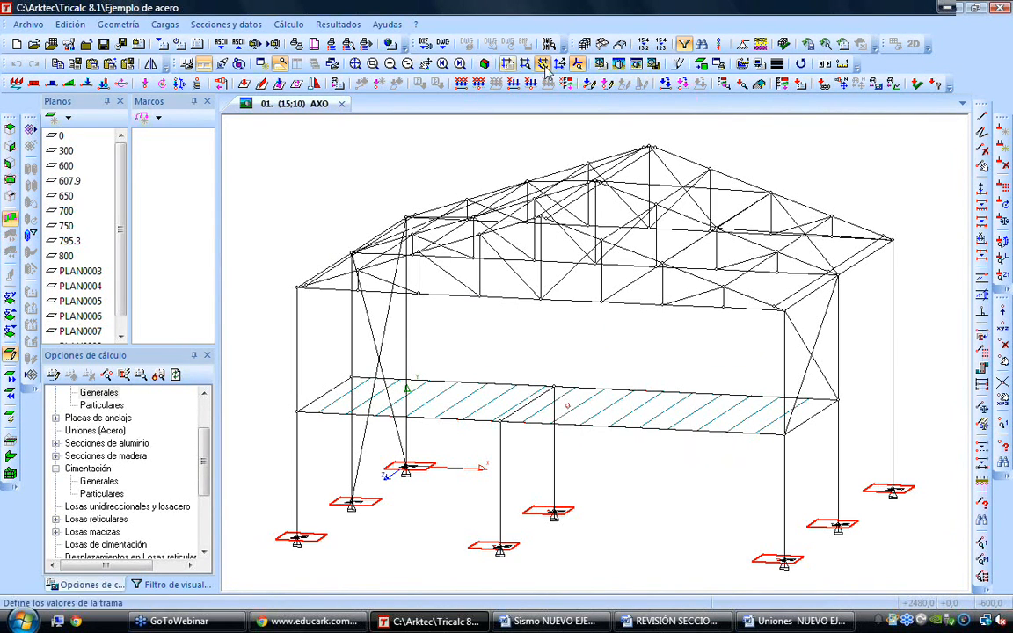
pyautogui.click(636, 65)
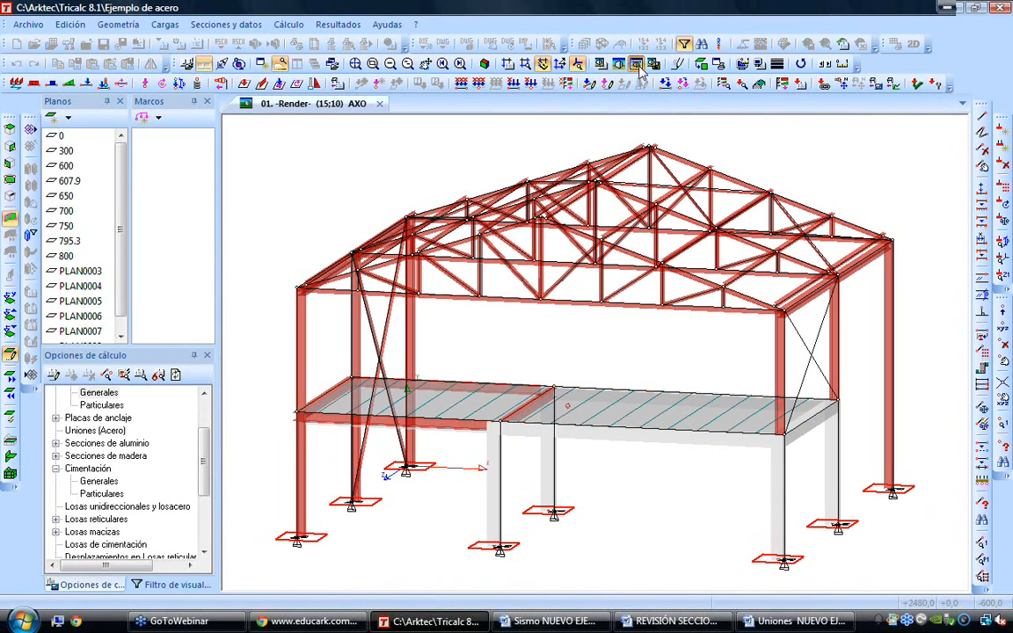
pyautogui.click(340, 24)
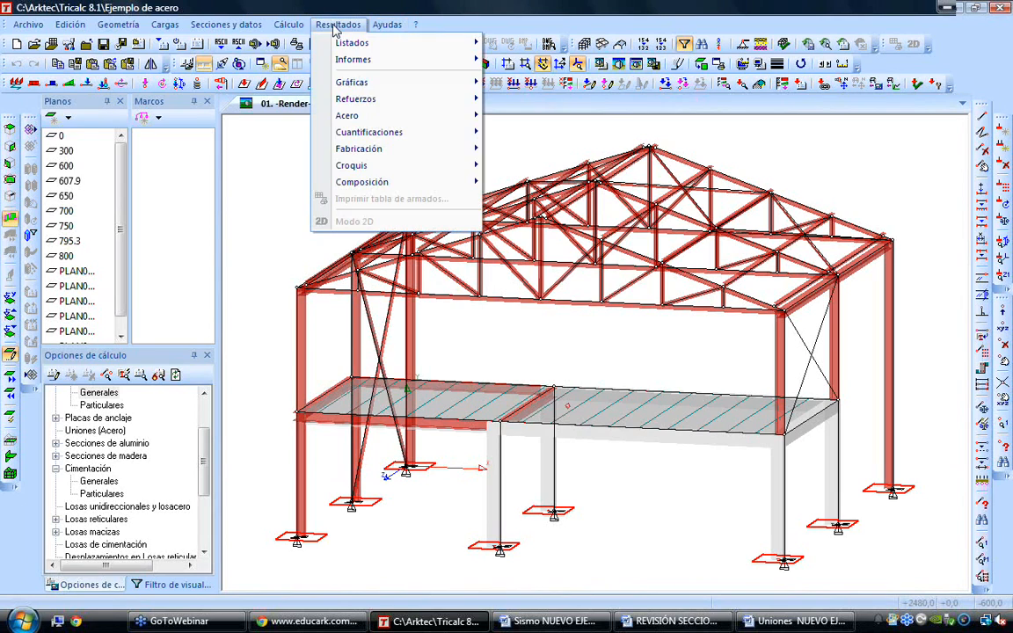
pyautogui.moveTo(387, 85)
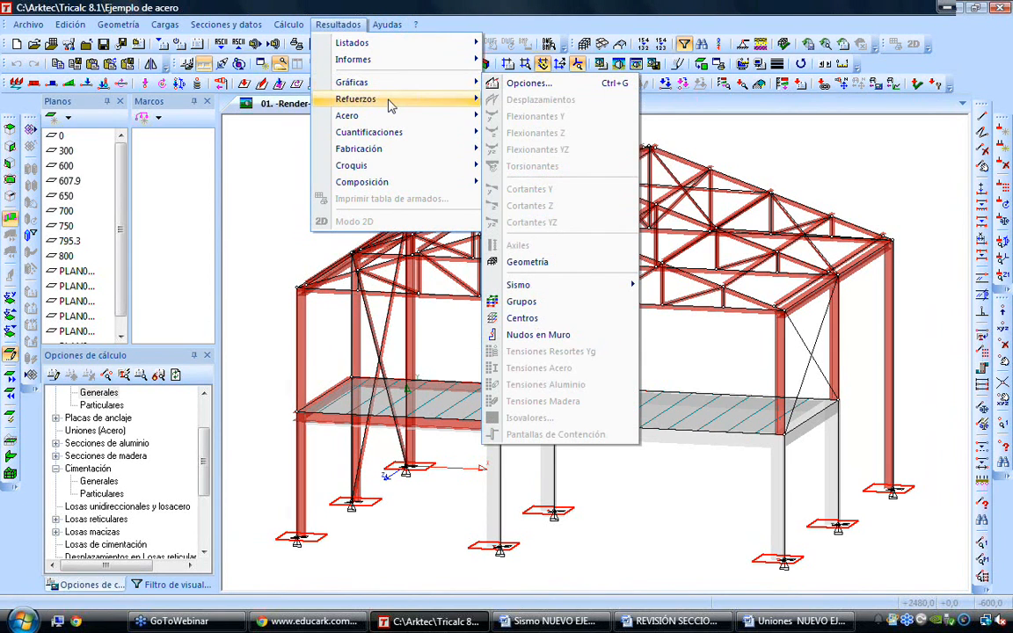
pyautogui.moveTo(418, 102)
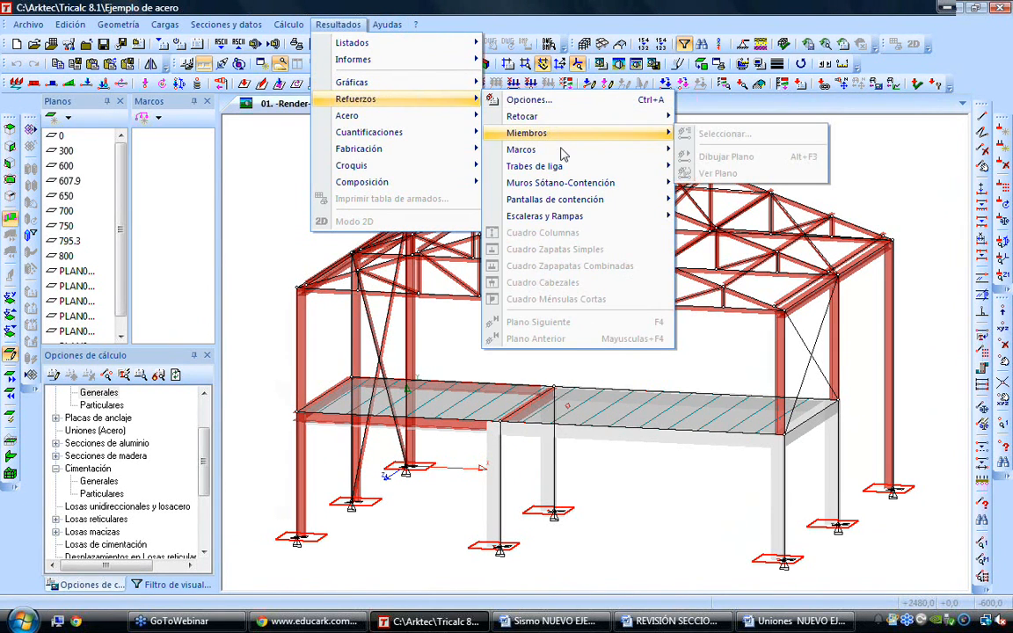
pyautogui.click(229, 295)
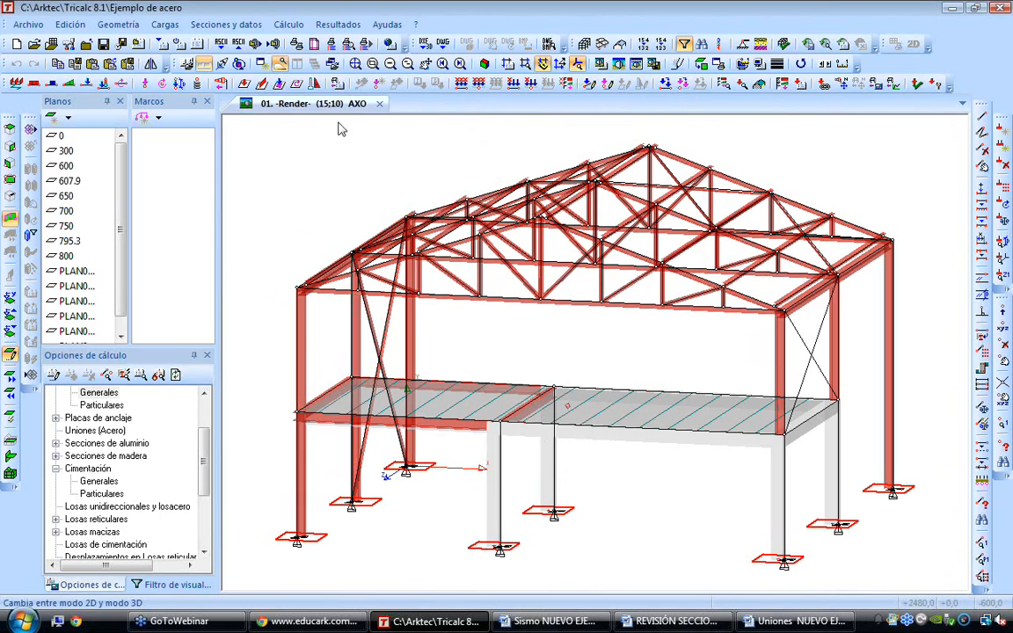
# Try a one-time automatic calculation limited to member reinforcement and foundations, evaluating the slab, wind panel and load panel loads
pyautogui.click(288, 25)
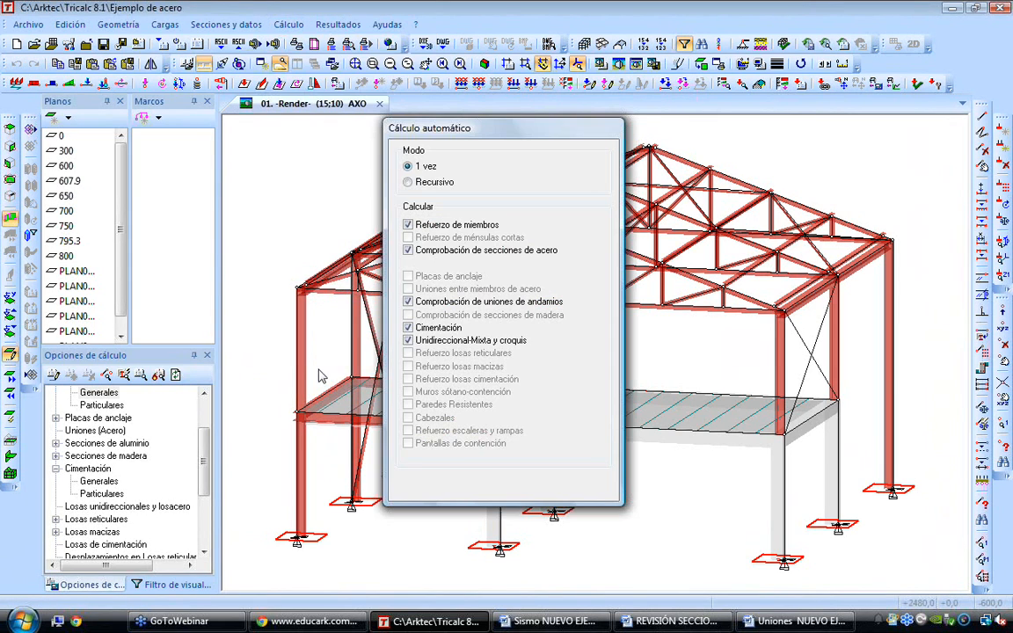
pyautogui.click(407, 251)
pyautogui.click(407, 302)
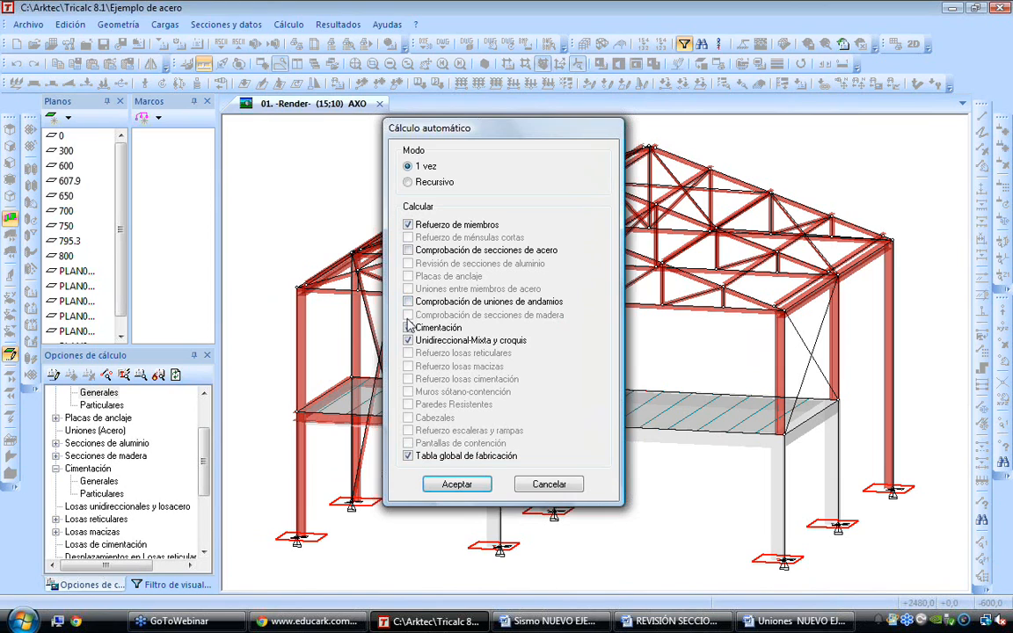
pyautogui.click(407, 341)
pyautogui.click(407, 456)
pyautogui.click(456, 484)
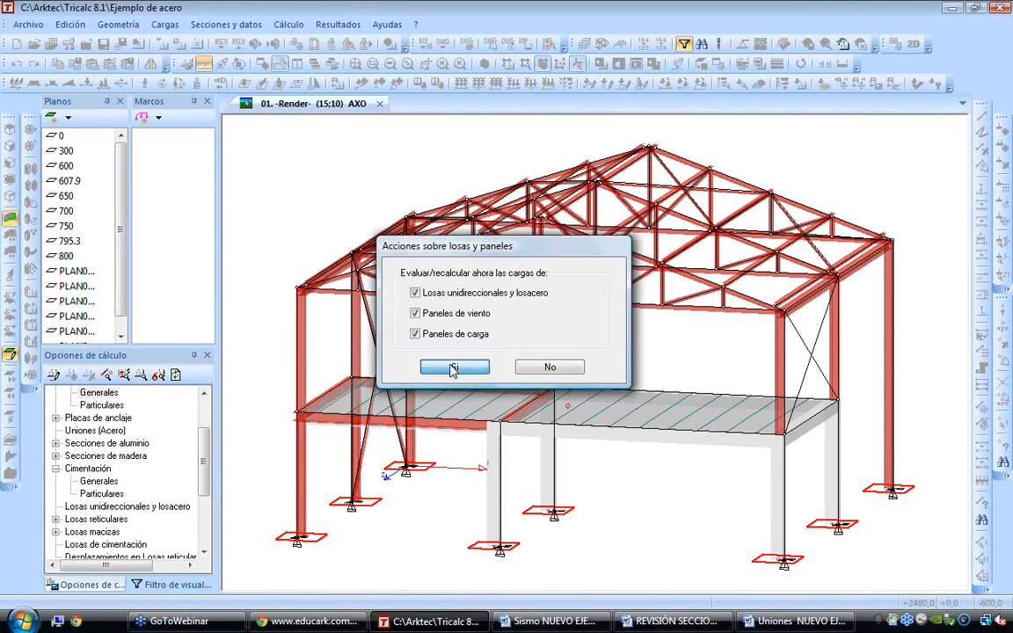
pyautogui.click(452, 367)
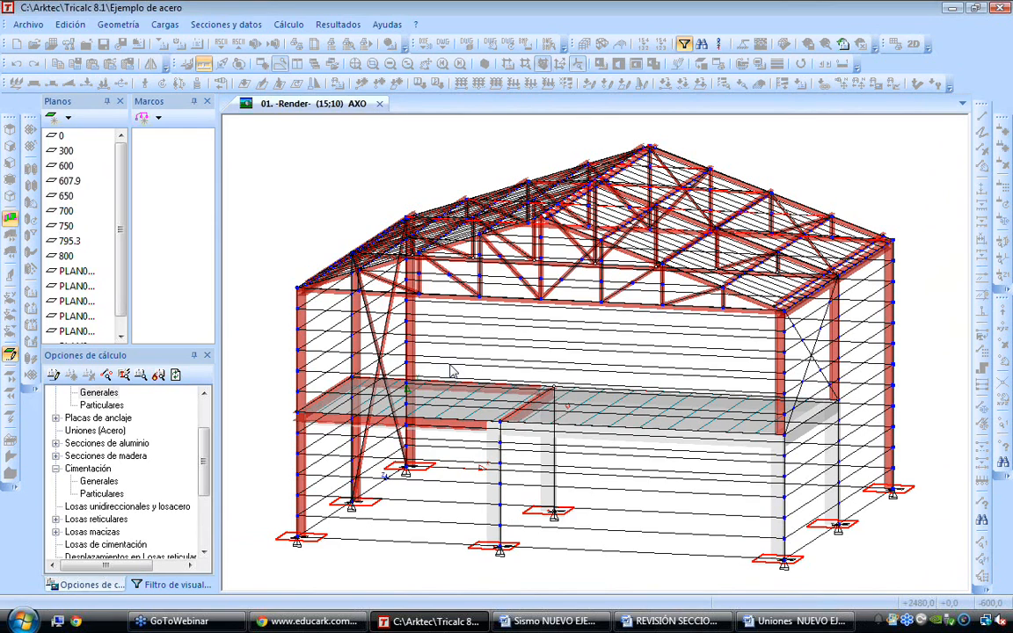
pyautogui.click(565, 355)
pyautogui.click(572, 355)
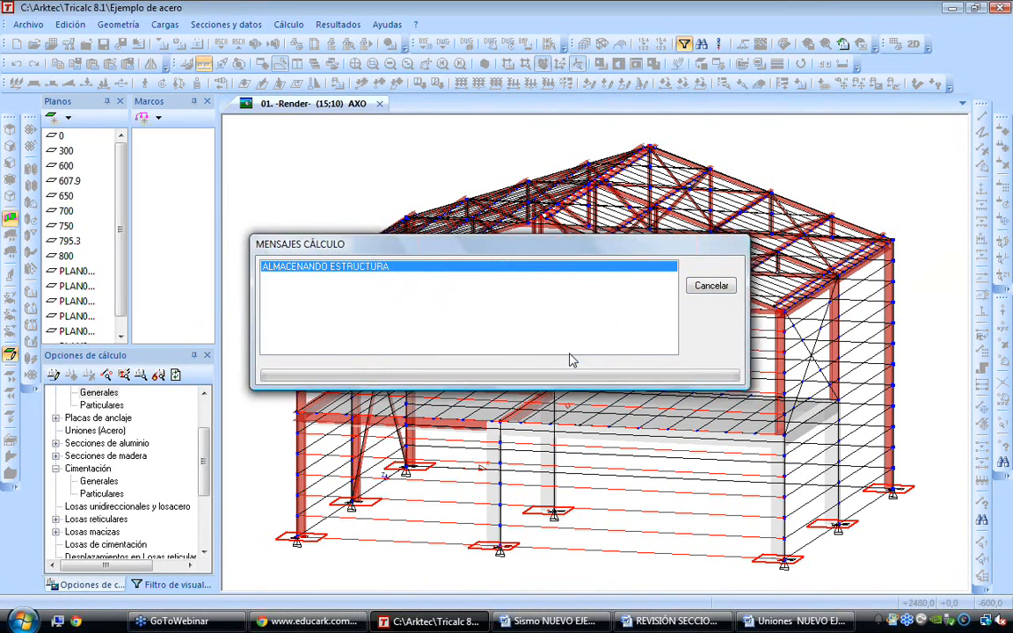
pyautogui.click(584, 354)
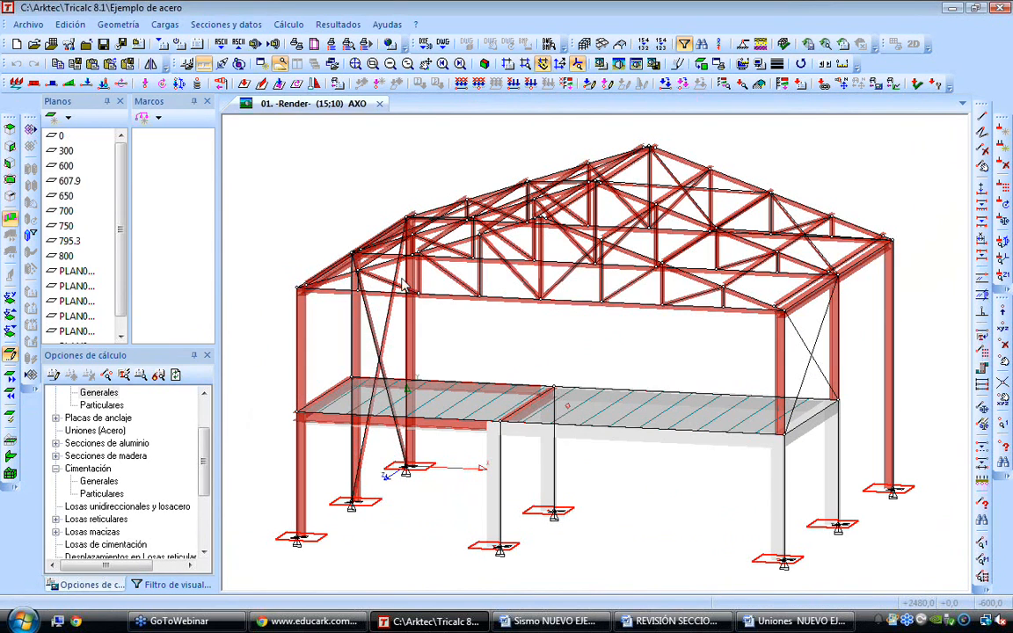
# Create a new structure named 332 in C:\Arktec\Tricalc 8.1 with node coordinates precise to mm
pyautogui.click(39, 26)
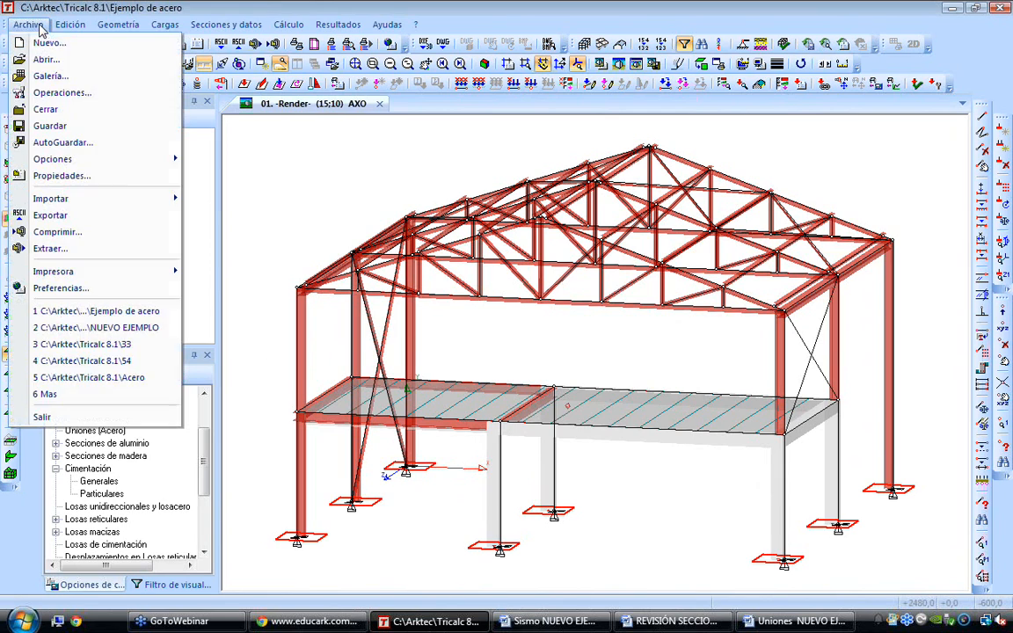
pyautogui.click(58, 40)
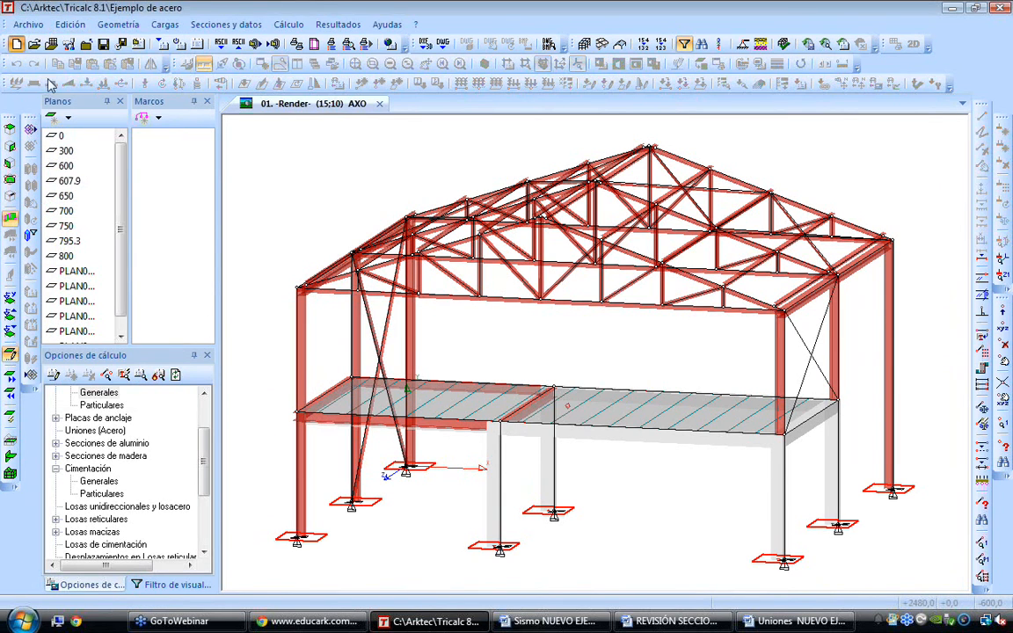
pyautogui.write('33')
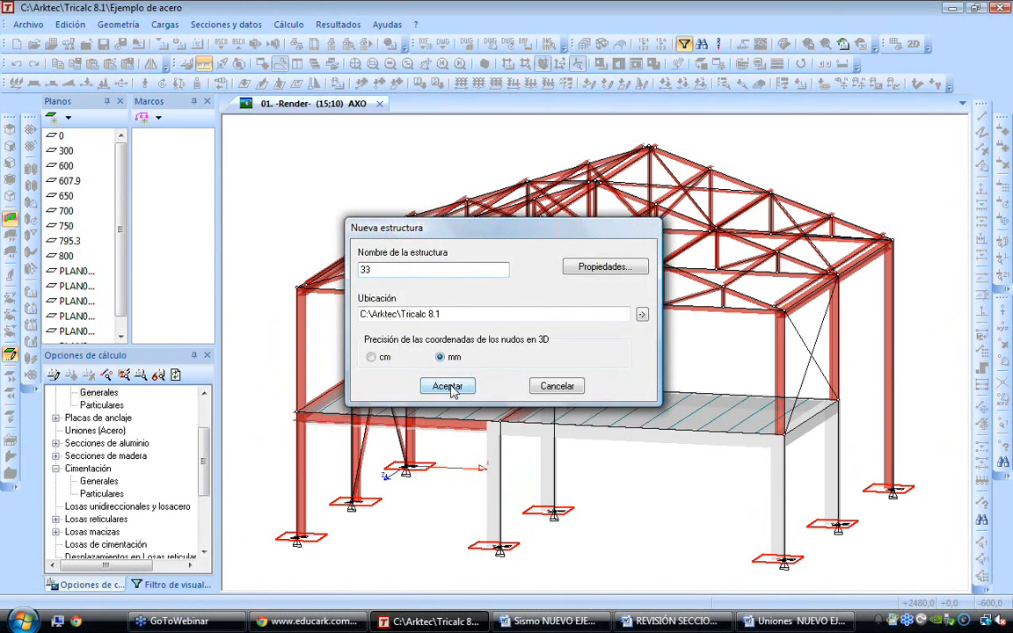
pyautogui.write('2')
pyautogui.click(447, 386)
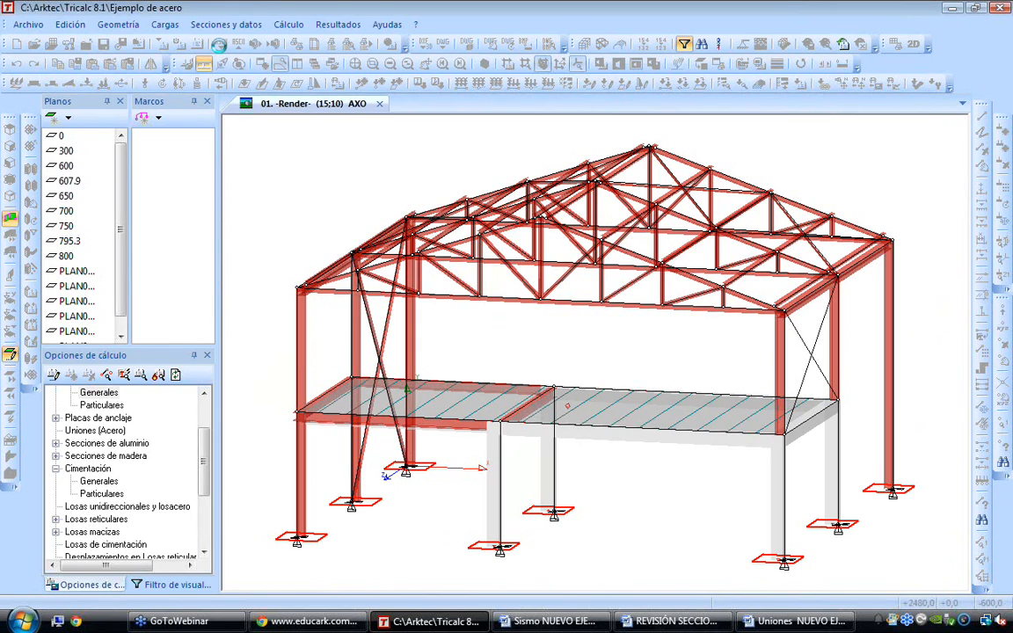
# Generate a geometric mesh with a single 300 cm spacing on the Y axis, using rigid nodes and a fixed base
pyautogui.click(117, 25)
pyautogui.click(134, 43)
pyautogui.click(456, 306)
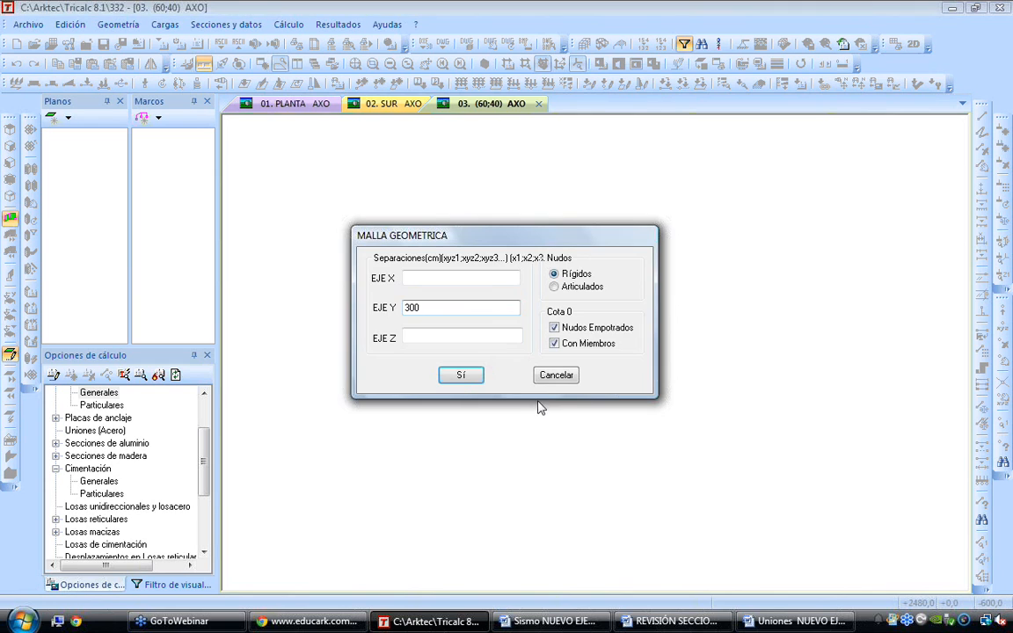
pyautogui.click(460, 378)
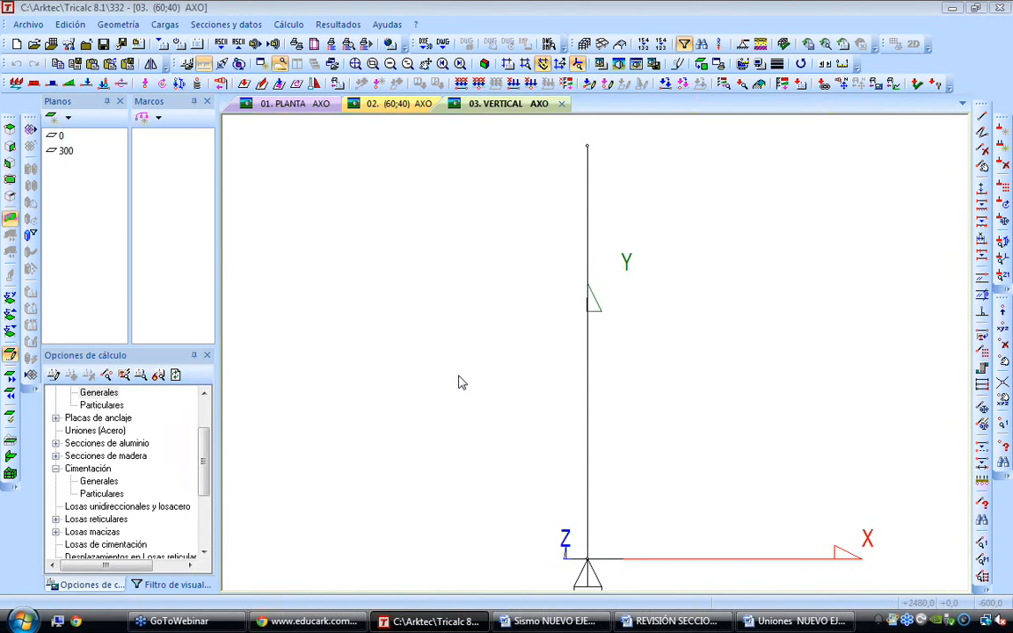
# Place an isolated footing at the base node of the vertical member
pyautogui.click(117, 24)
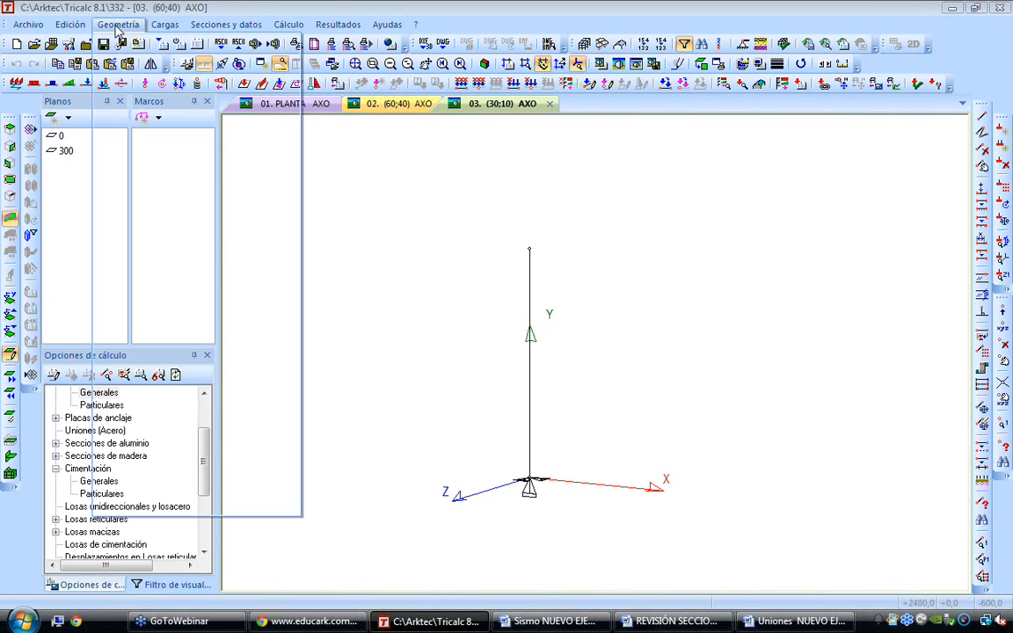
pyautogui.moveTo(167, 206)
pyautogui.click(333, 212)
pyautogui.moveTo(483, 437); pyautogui.dragTo(615, 515)
pyautogui.rightClick(674, 295)
# Define the section by picking a rectangular profile from the CONC series of the concrete database
pyautogui.click(225, 24)
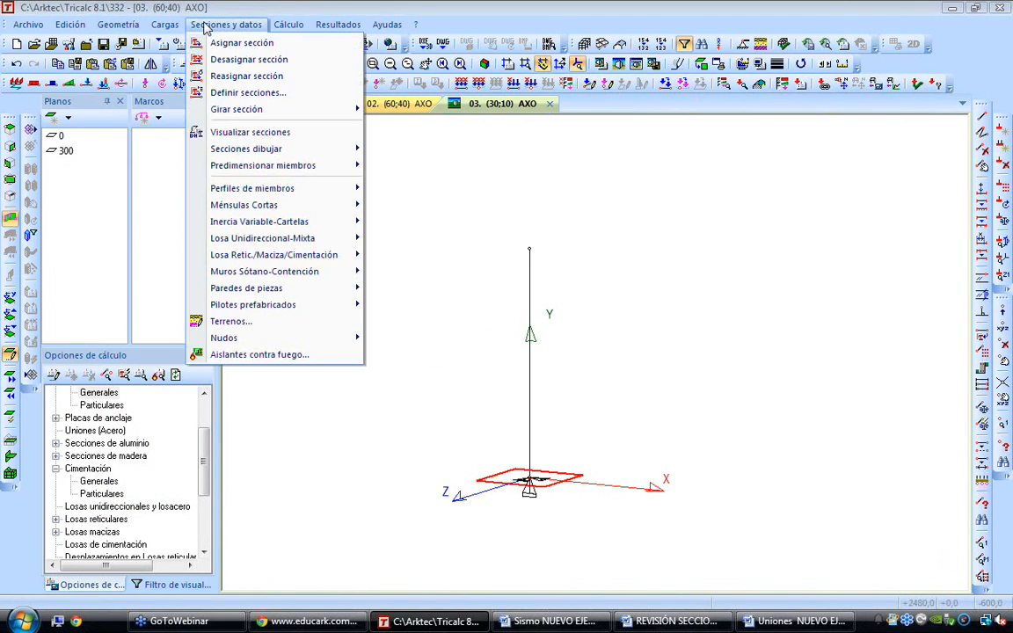
pyautogui.click(255, 102)
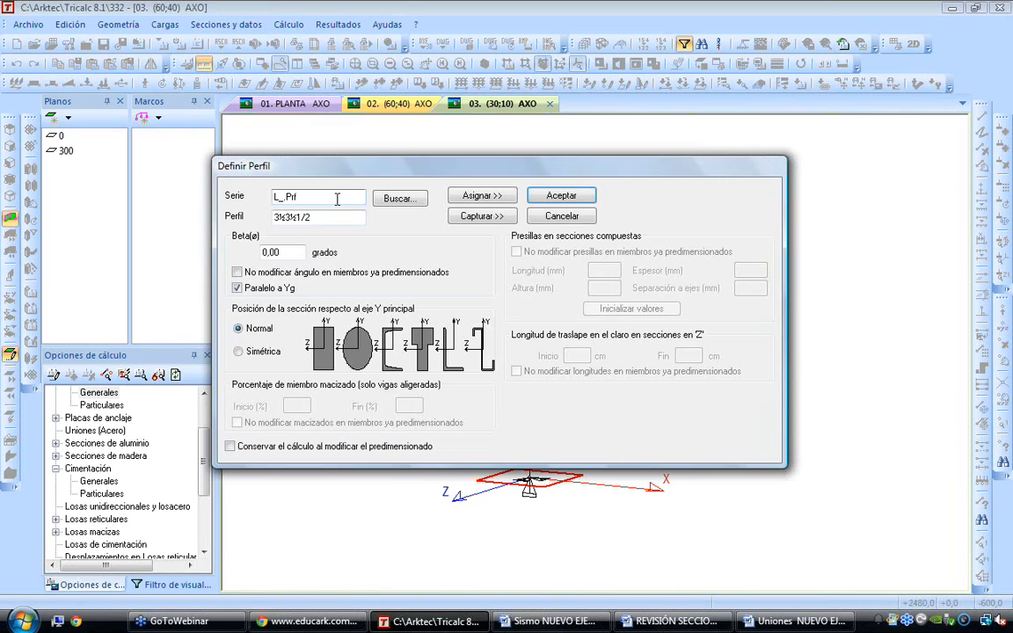
pyautogui.click(397, 199)
pyautogui.click(348, 282)
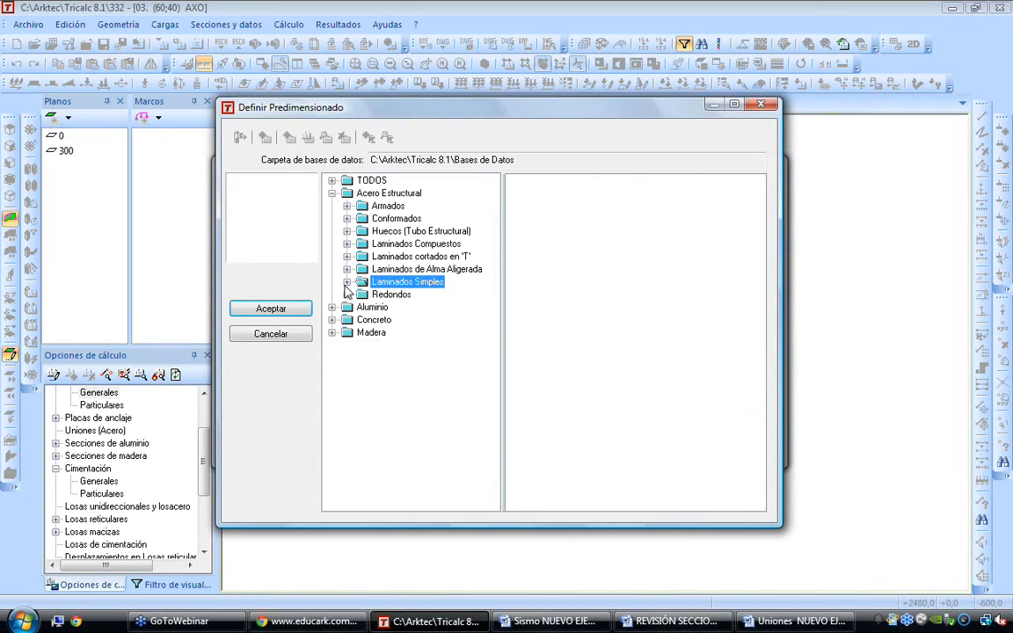
pyautogui.click(332, 320)
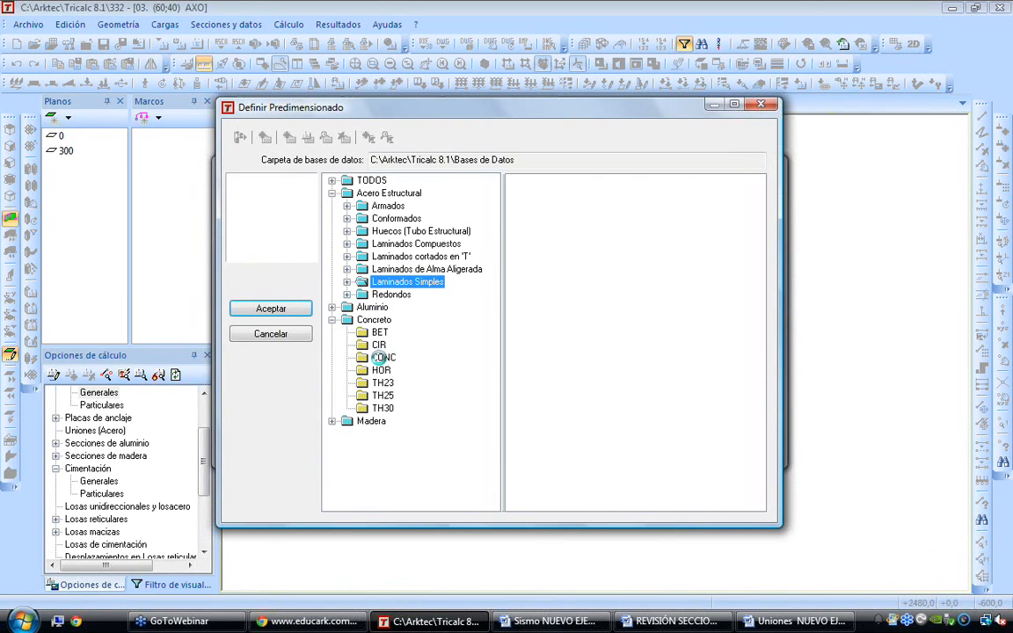
pyautogui.click(384, 357)
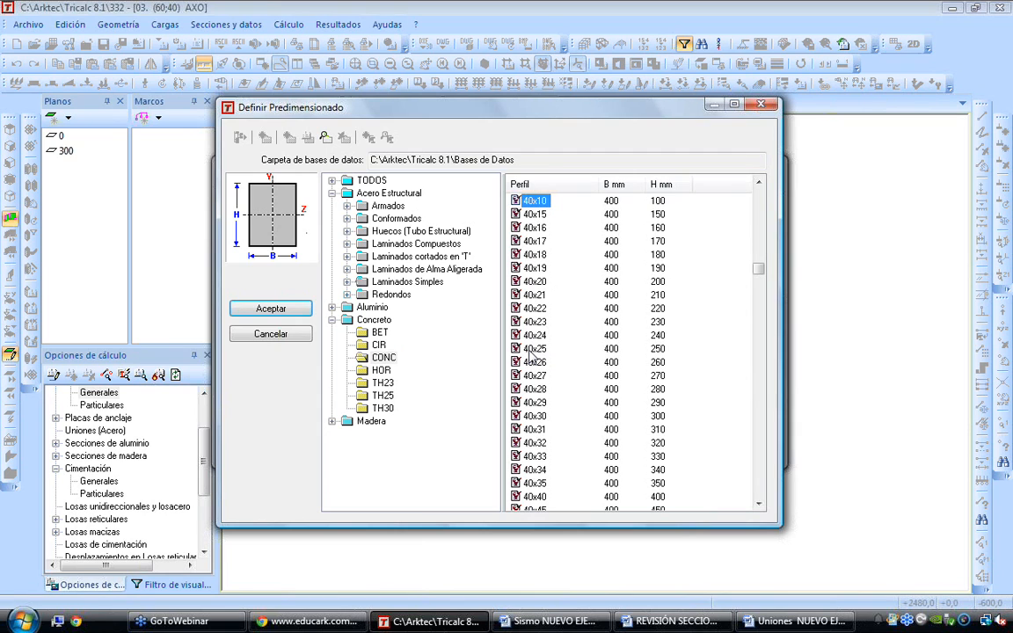
pyautogui.scroll(-2, 542, 418)
pyautogui.click(542, 415)
pyautogui.click(268, 309)
# Assign the chosen concrete section to the vertical member
pyautogui.click(482, 195)
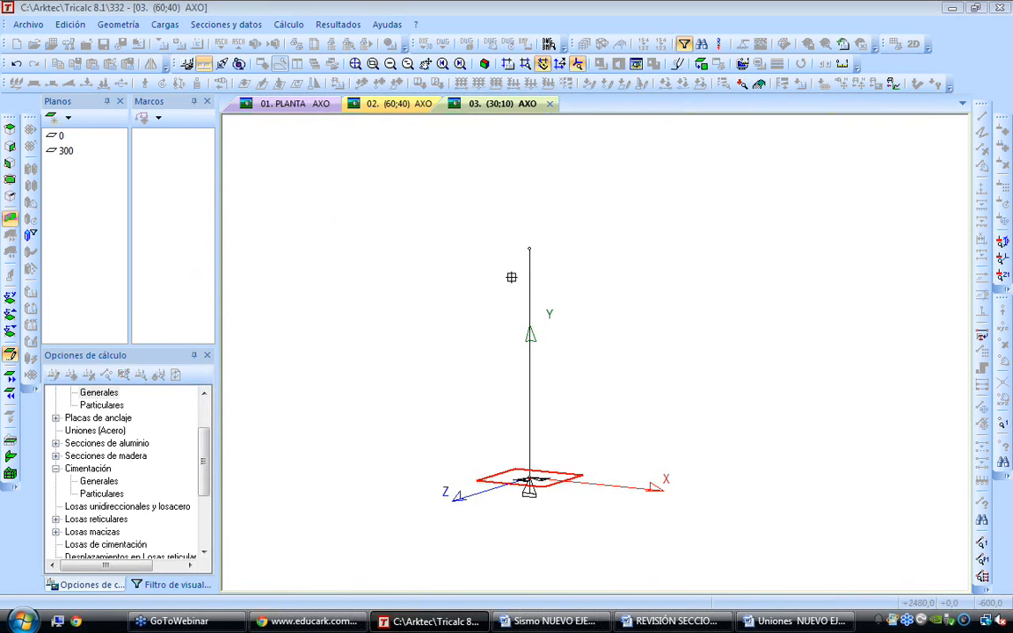
pyautogui.click(530, 283)
pyautogui.rightClick(612, 290)
pyautogui.click(608, 185)
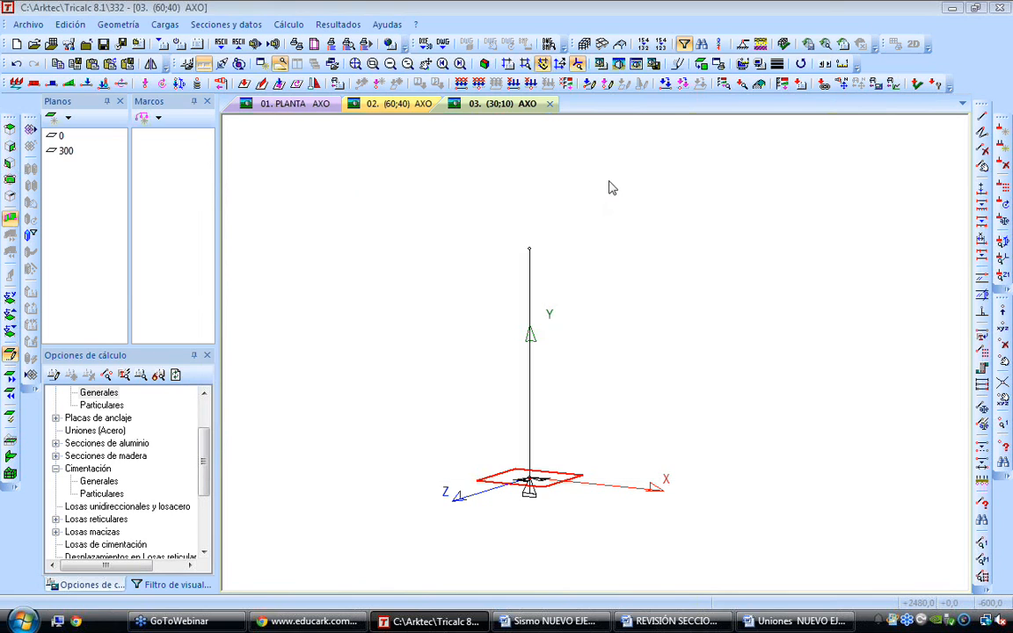
# Run the automatic calculation for the column and its footing, and display the structure rendered
pyautogui.click(290, 25)
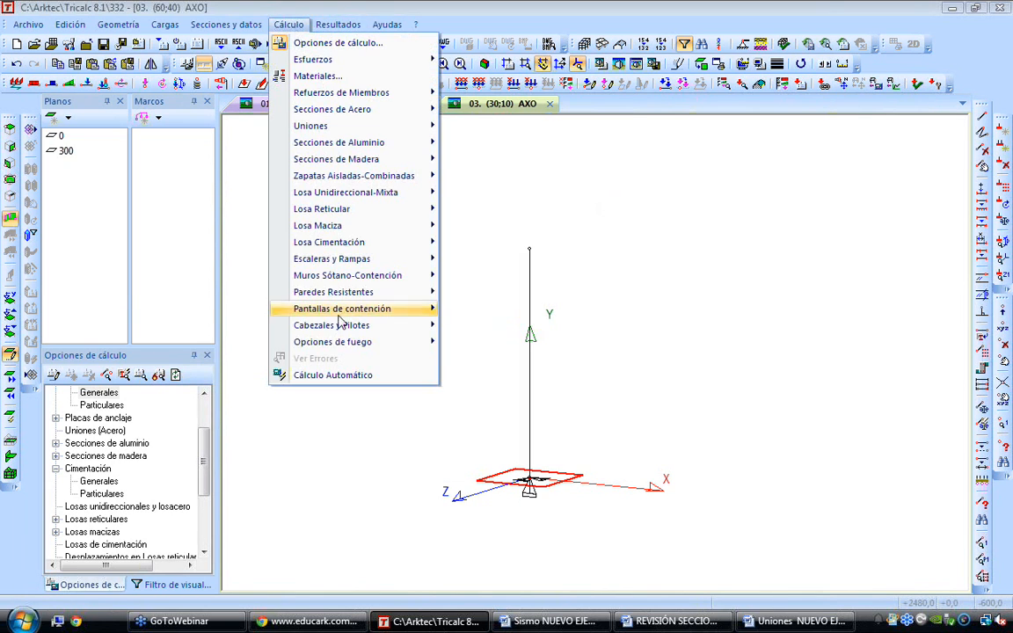
pyautogui.click(344, 376)
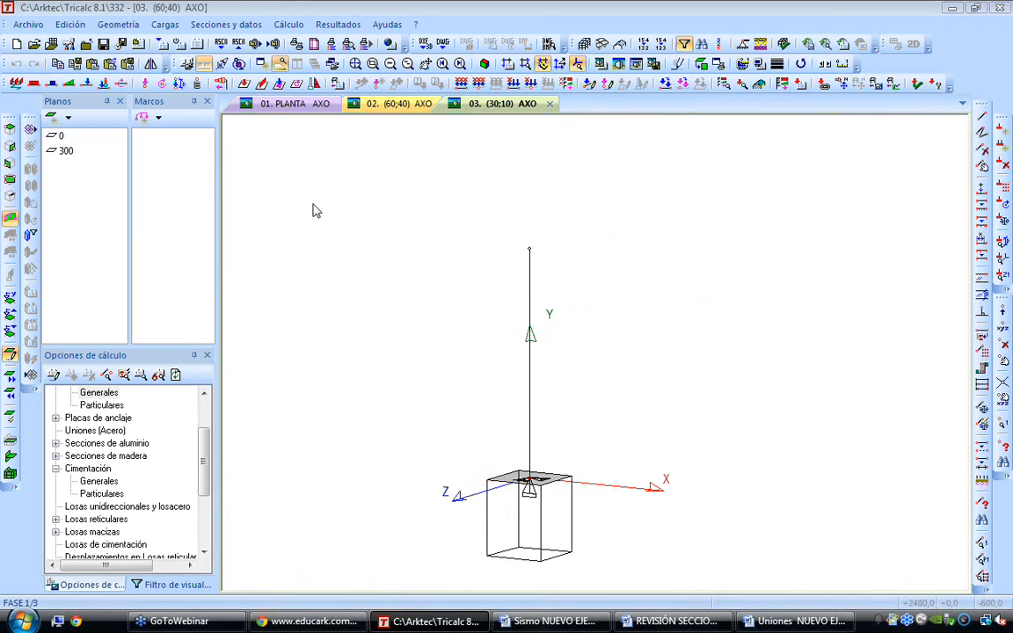
pyautogui.click(602, 63)
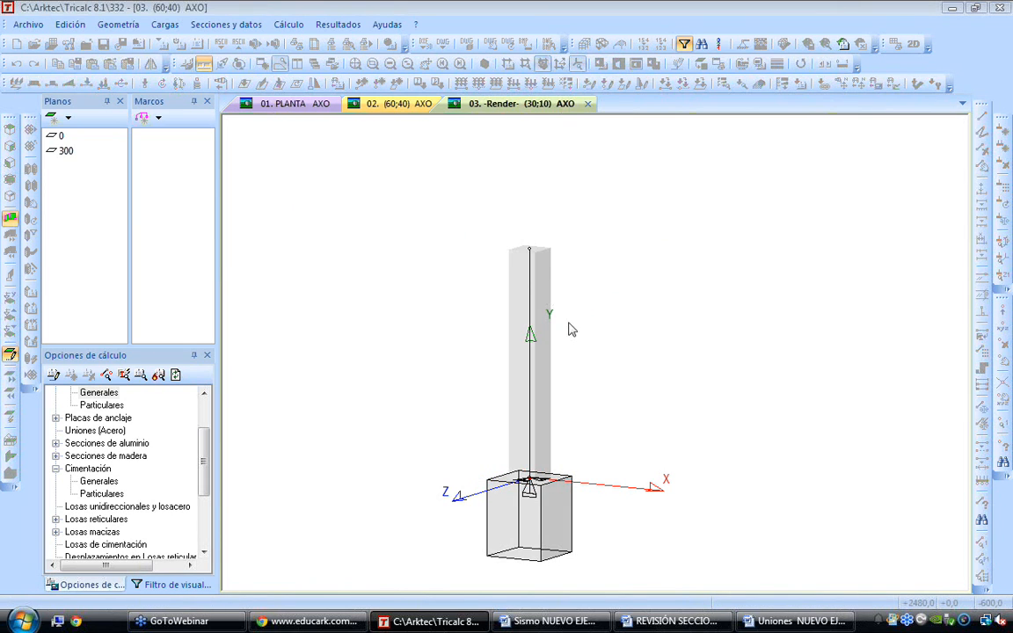
pyautogui.scroll(3, 556, 469)
pyautogui.scroll(-3, 555, 469)
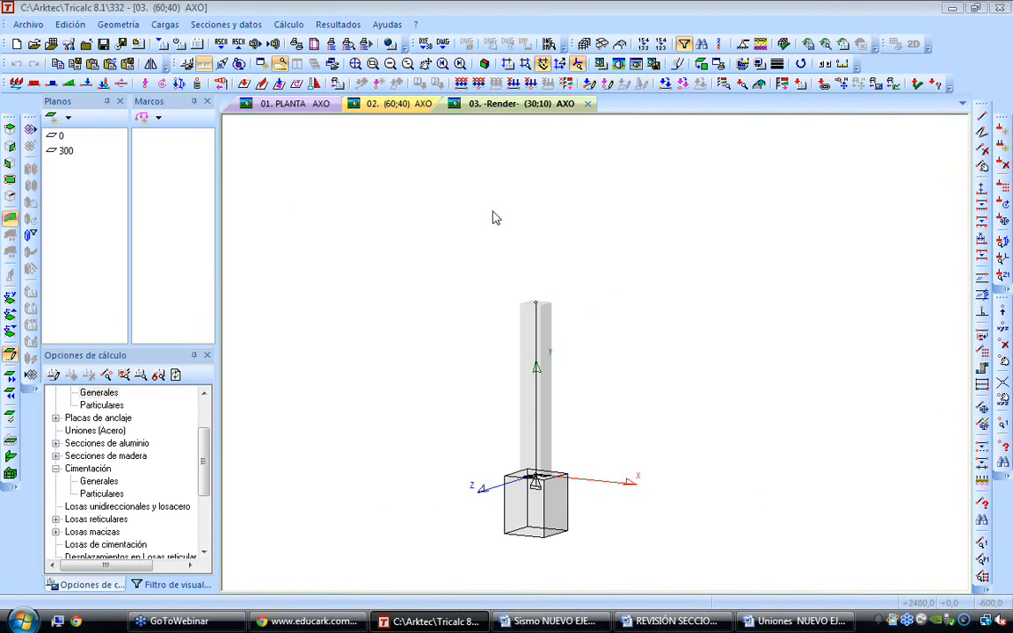
# Turn on the display of member reinforcement (Refuerzos Miembros) in the visualization filter
pyautogui.click(172, 584)
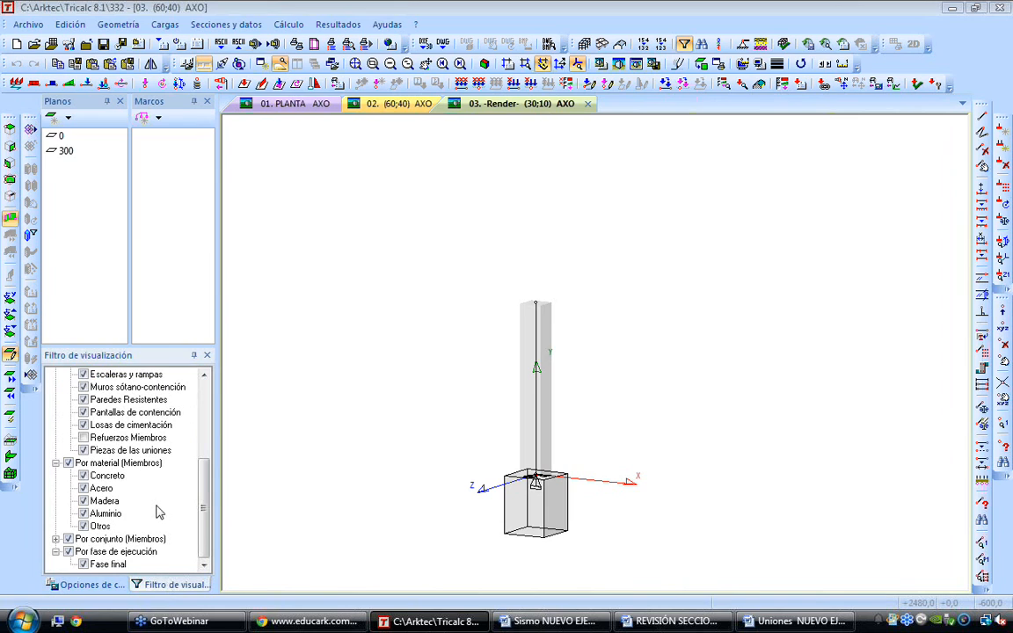
pyautogui.click(84, 439)
pyautogui.click(321, 405)
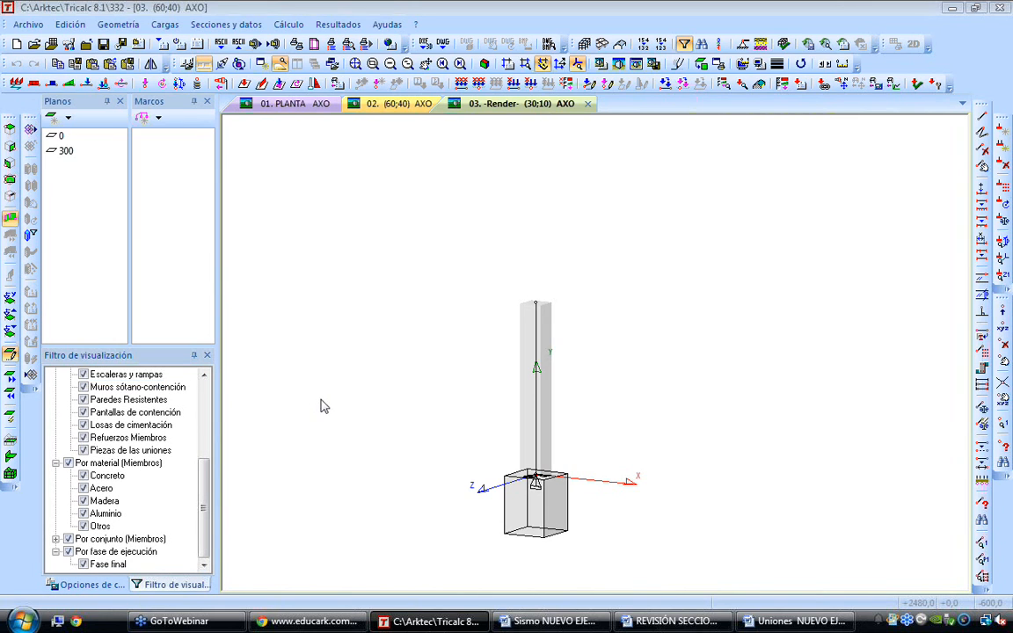
# Recalculate the member reinforcement, accepting the loss of the existing member reinforcement results
pyautogui.scroll(-2, 322, 405)
pyautogui.scroll(1, 416, 460)
pyautogui.click(289, 25)
pyautogui.click(318, 388)
pyautogui.click(408, 340)
pyautogui.click(408, 455)
pyautogui.press('Return')
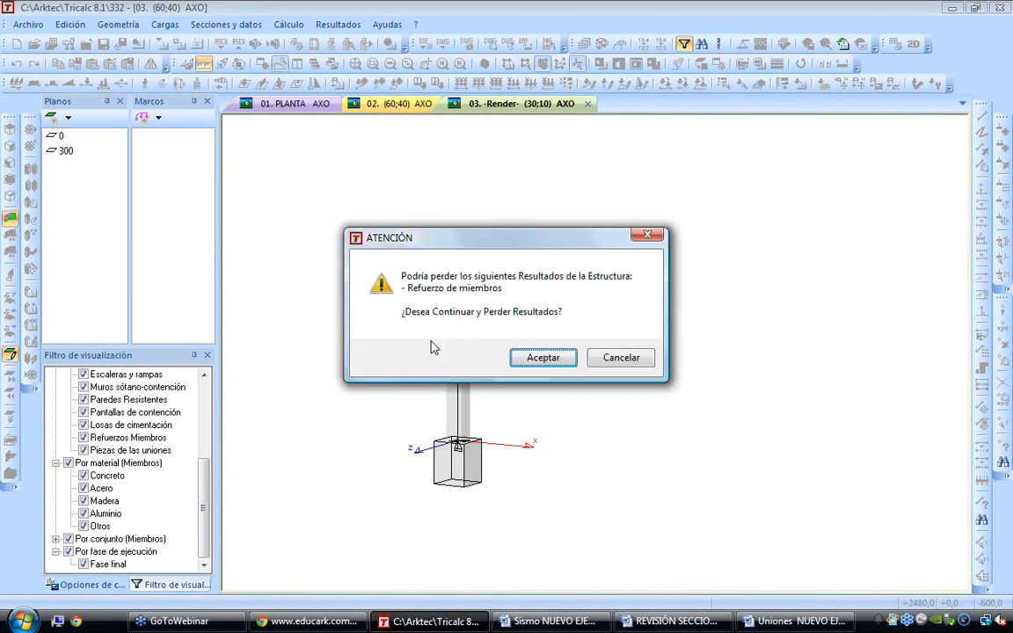
pyautogui.press('Return')
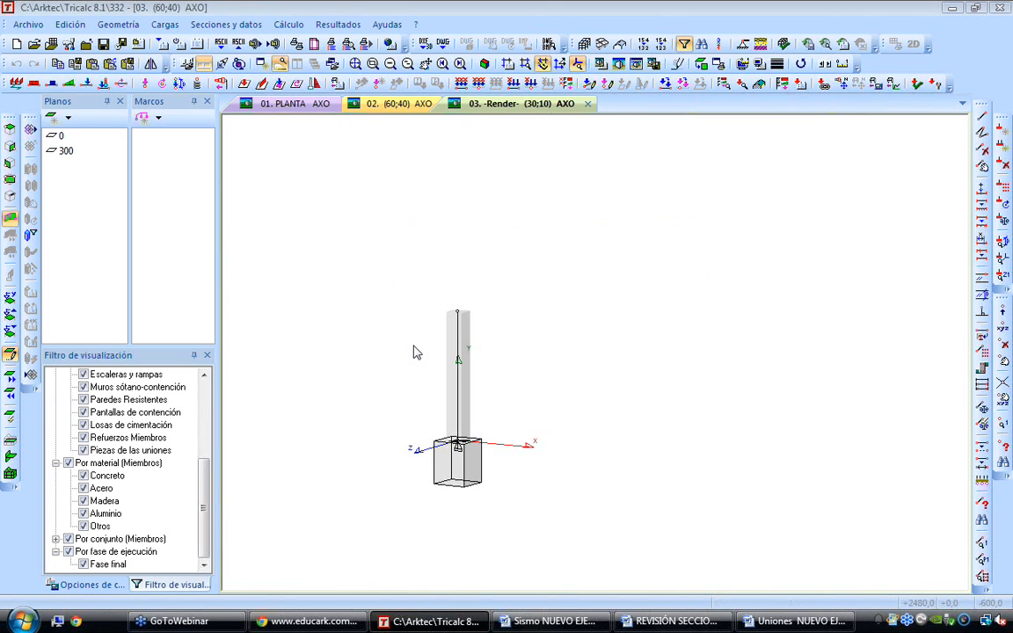
# Examine the rendered reinforcement in the footing and the stirrups and bar splices in the column's lower part from different angles
pyautogui.scroll(3, 430, 479)
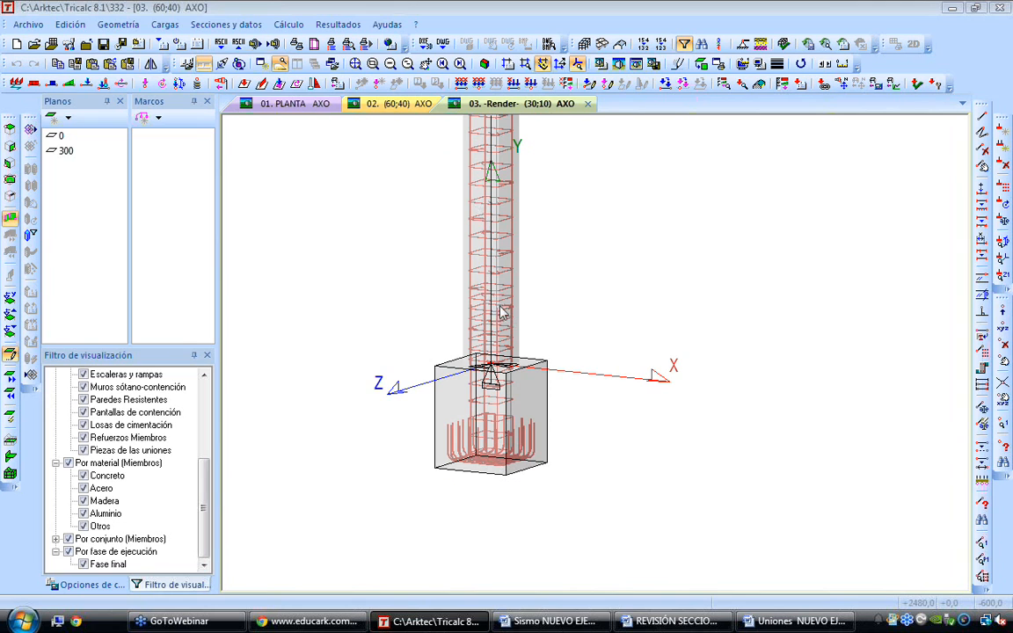
pyautogui.scroll(5, 494, 365)
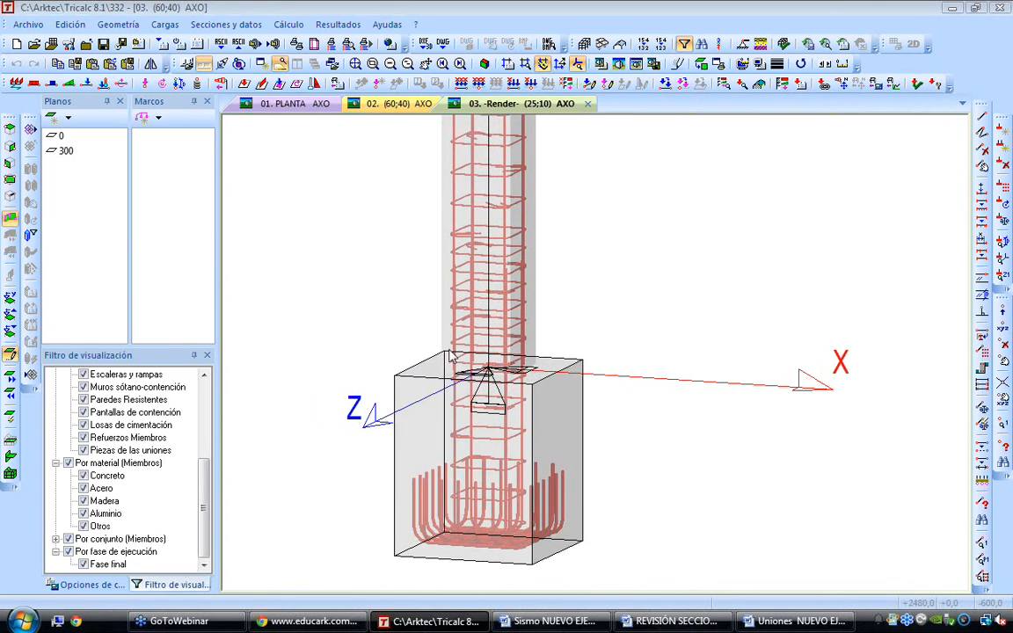
pyautogui.scroll(2, 464, 400)
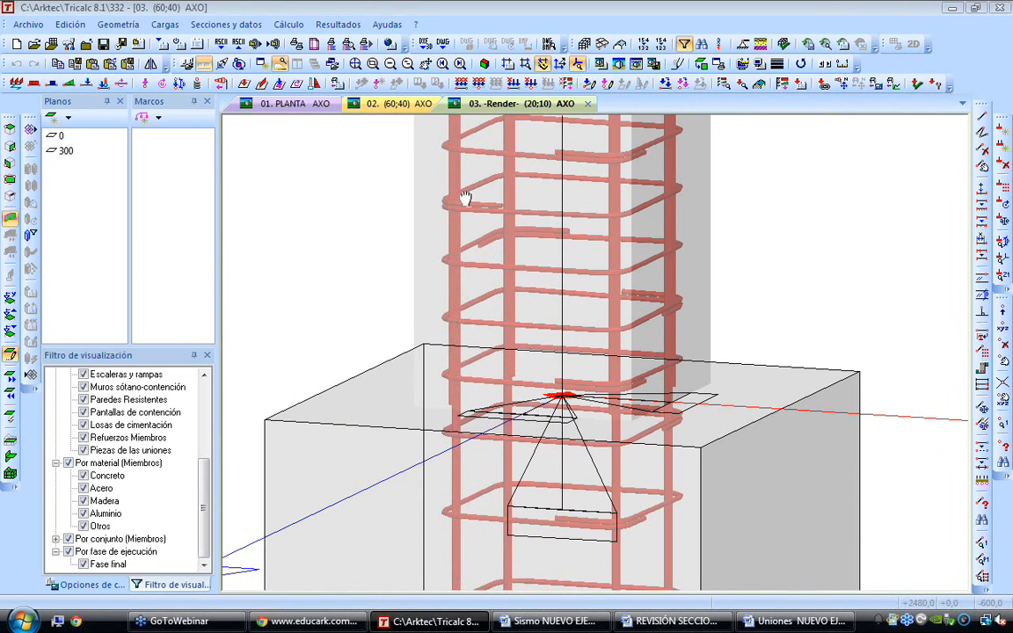
pyautogui.scroll(5, 466, 198)
pyautogui.moveTo(470, 288); pyautogui.dragTo(540, 297, button='middle')
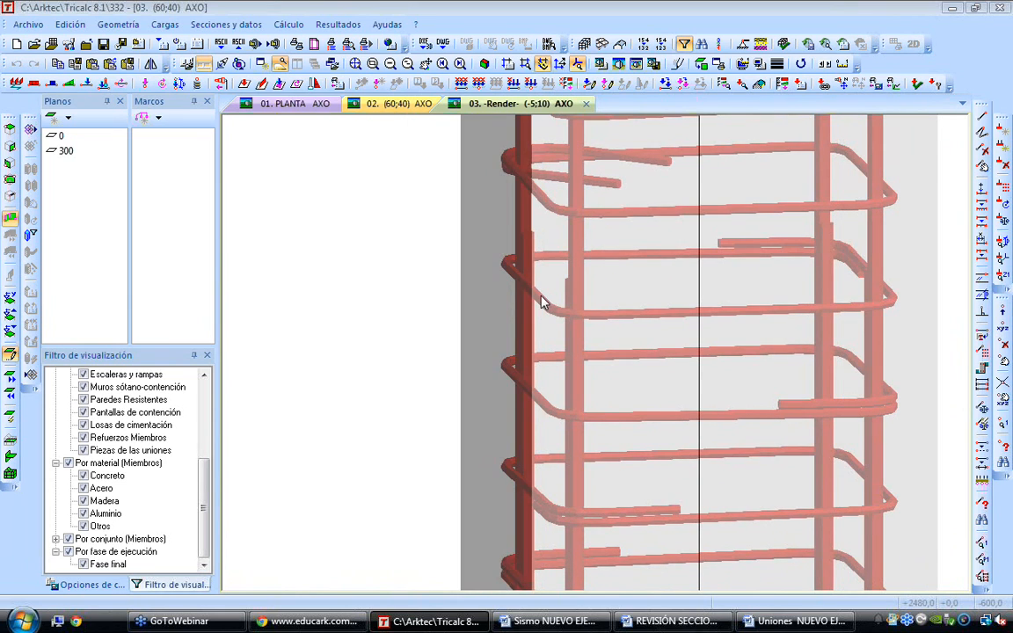
pyautogui.press('Right')
pyautogui.press('Right')
pyautogui.press('Right')
pyautogui.press('Right')
pyautogui.press('Right')
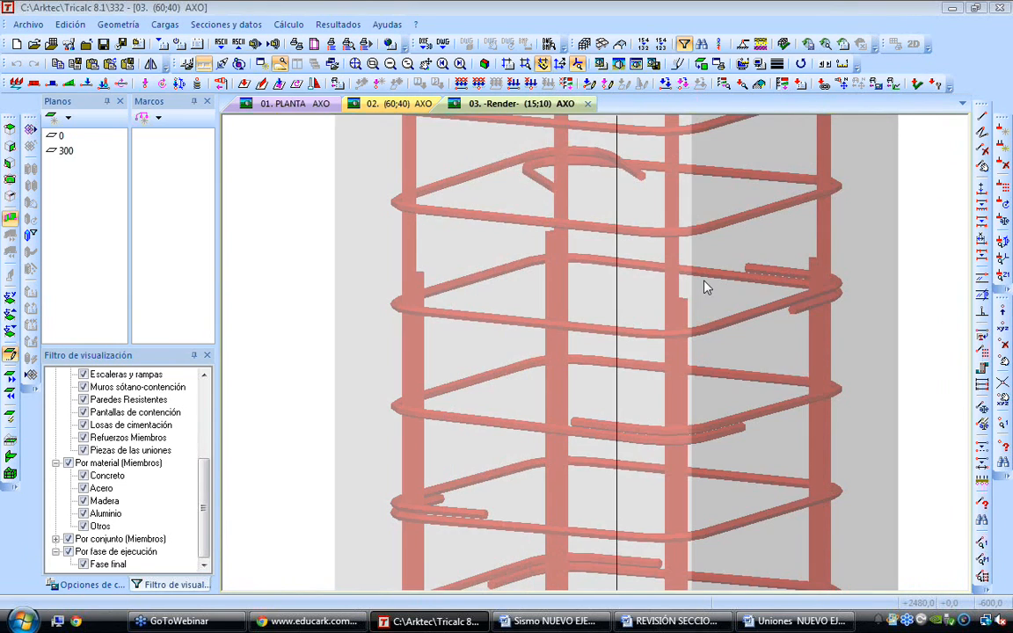
# Examine the rendered stirrups and longitudinal bars along the column shaft up to its top end
pyautogui.scroll(-2, 810, 291)
pyautogui.moveTo(809, 291); pyautogui.dragTo(709, 416, button='middle')
pyautogui.scroll(-2, 712, 415)
pyautogui.moveTo(665, 328); pyautogui.dragTo(645, 472, button='middle')
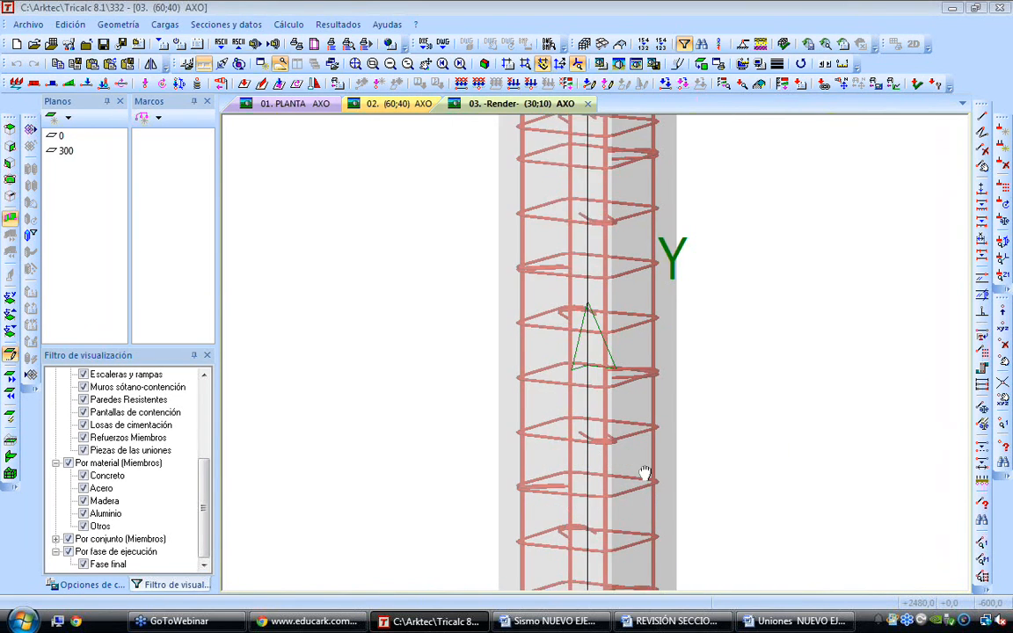
pyautogui.scroll(-2, 622, 147)
pyautogui.scroll(3, 610, 151)
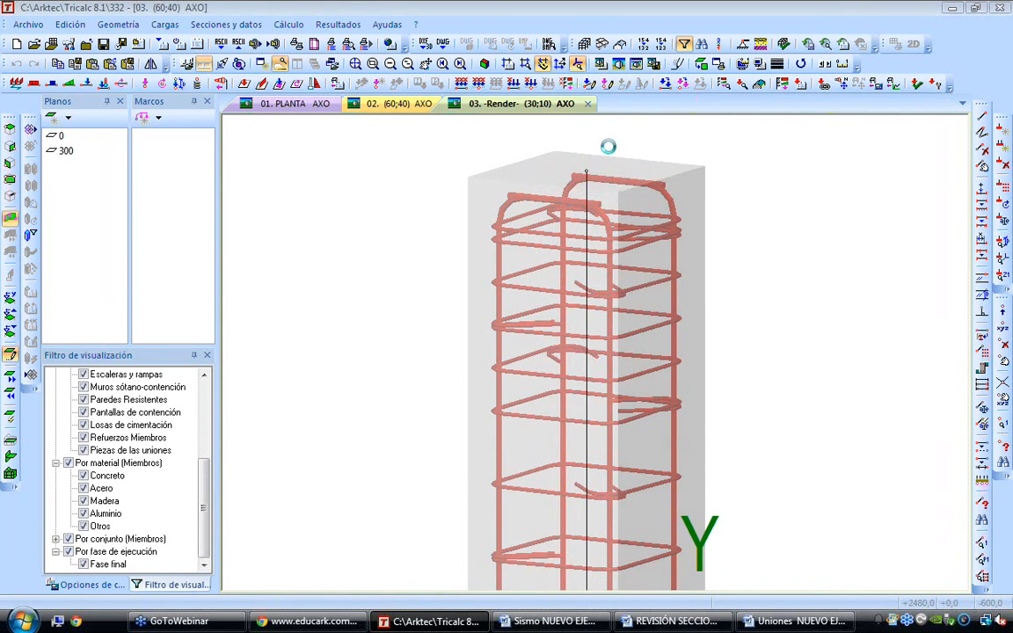
pyautogui.scroll(-2, 608, 147)
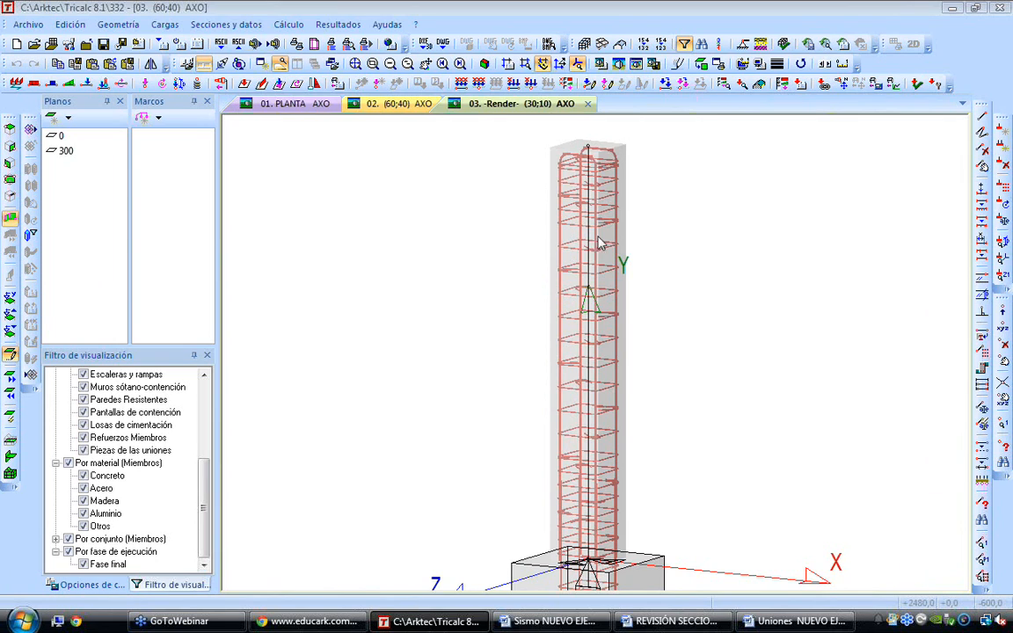
# Display the reinforcement schedule of the columns (Cuadro Columnas)
pyautogui.click(338, 24)
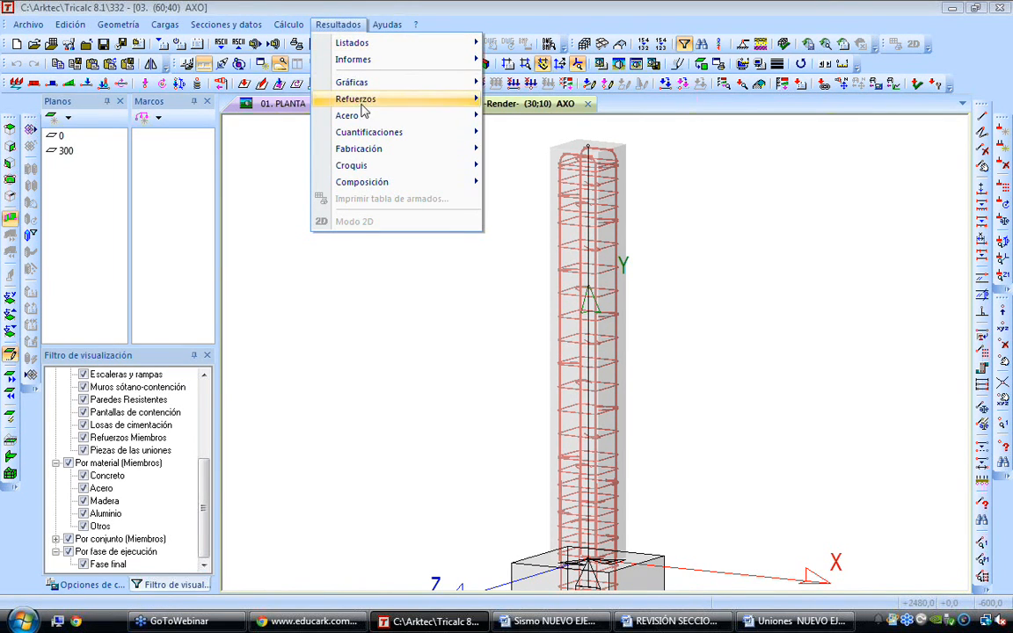
pyautogui.moveTo(373, 102)
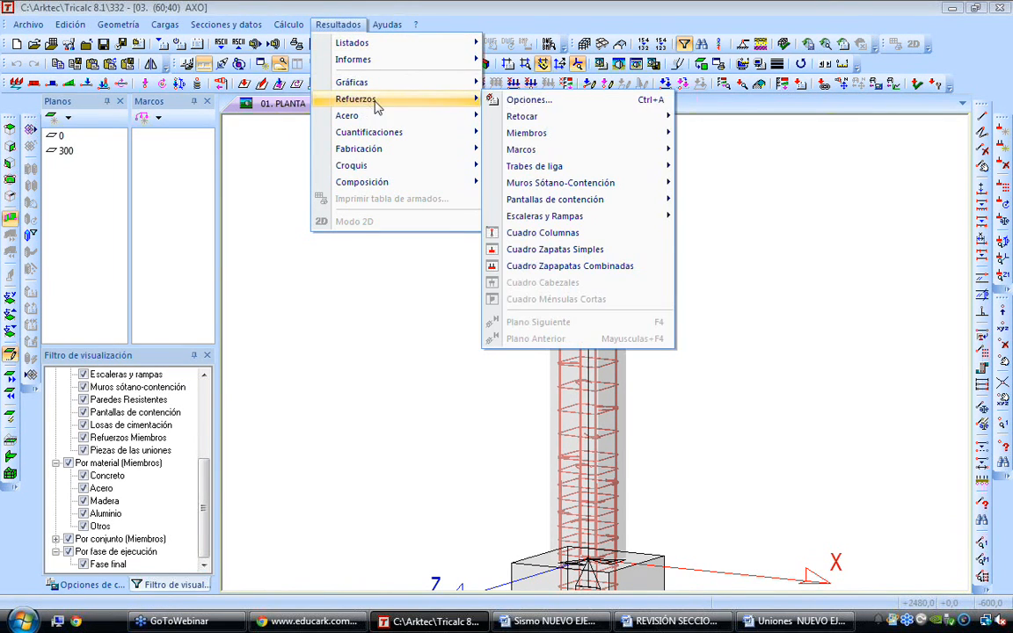
pyautogui.click(594, 234)
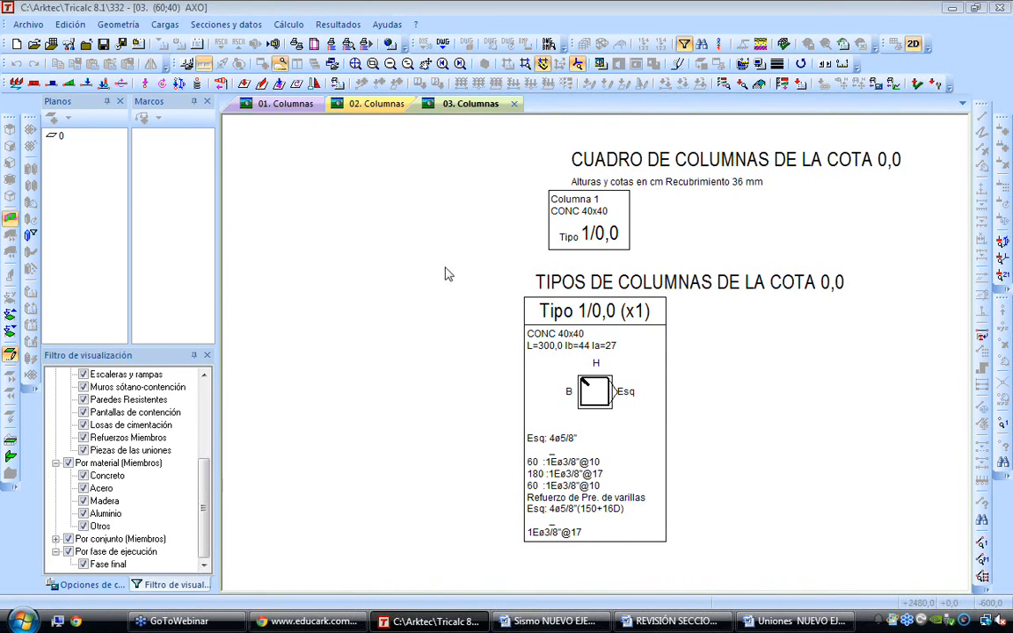
# Redraw the column schedule in Completo mode with the bar breakdown (Dibujar despiece) enabled
pyautogui.rightClick(401, 222)
pyautogui.click(435, 226)
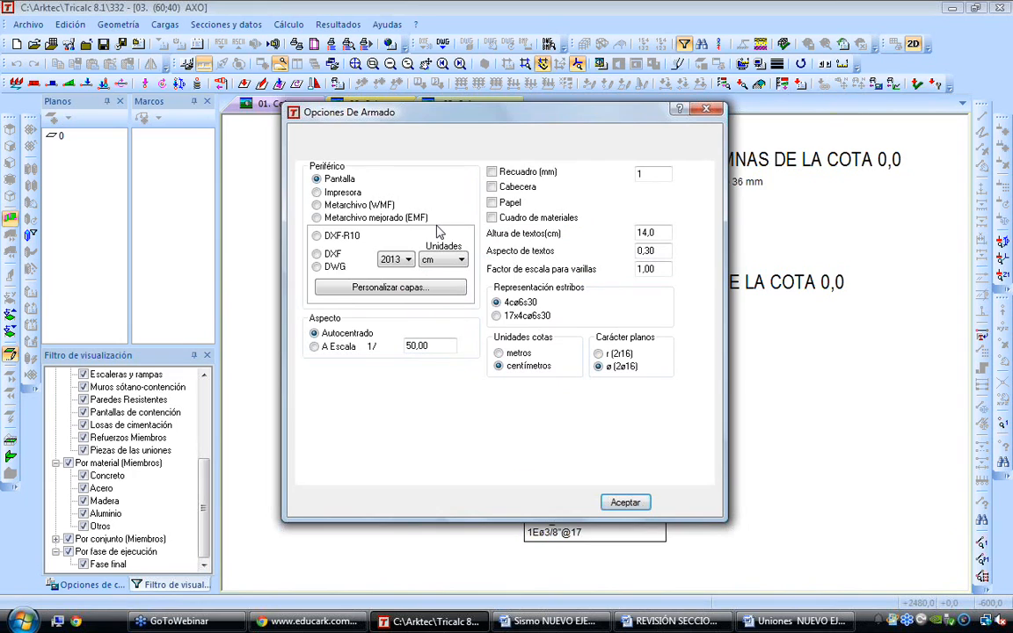
pyautogui.click(523, 152)
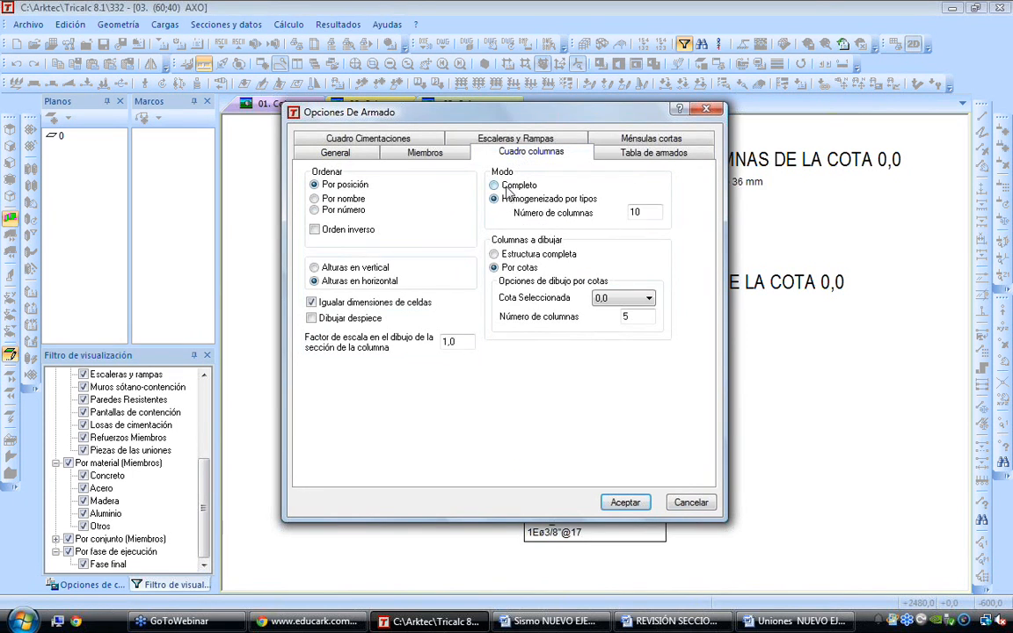
pyautogui.click(312, 319)
pyautogui.click(630, 502)
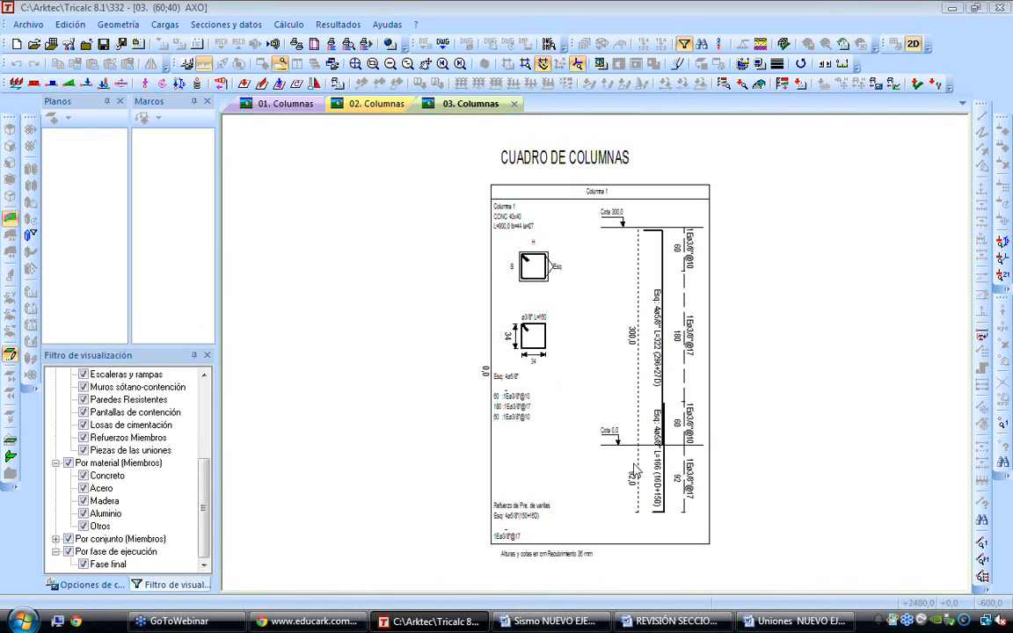
# Examine the column's cross-section, stirrup dimensions, corner bars and stirrup spacing in the schedule
pyautogui.scroll(5, 533, 264)
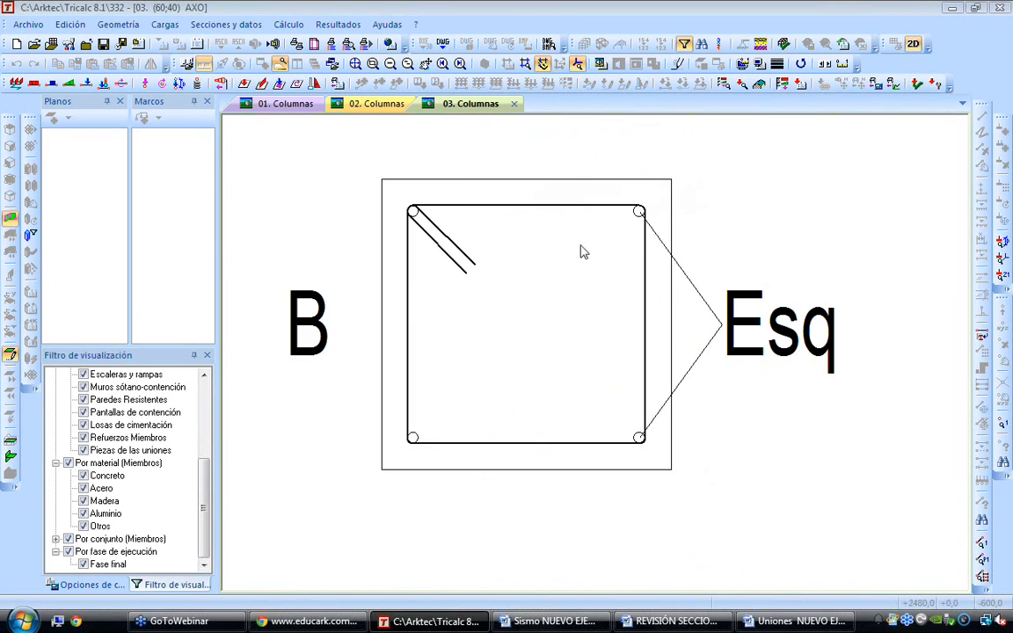
pyautogui.scroll(-4, 496, 498)
pyautogui.scroll(4, 603, 391)
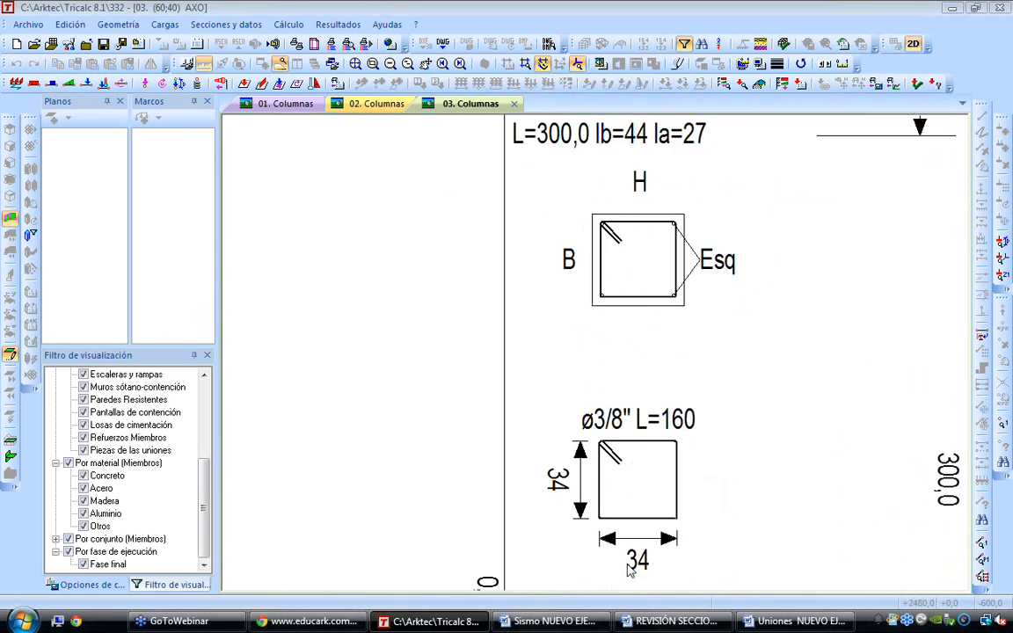
pyautogui.scroll(-2, 628, 409)
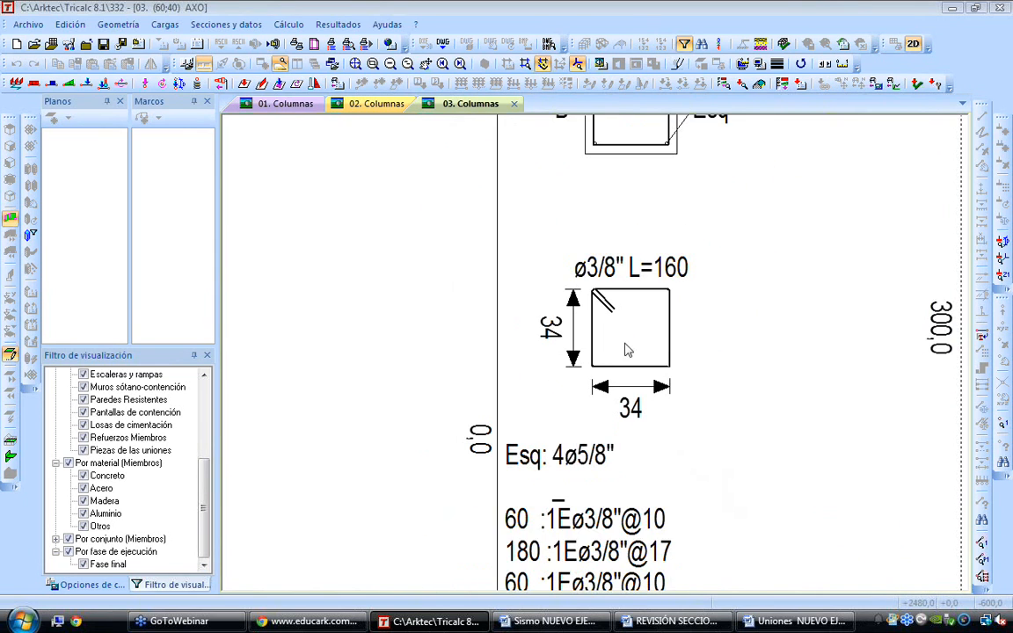
pyautogui.scroll(-2, 621, 468)
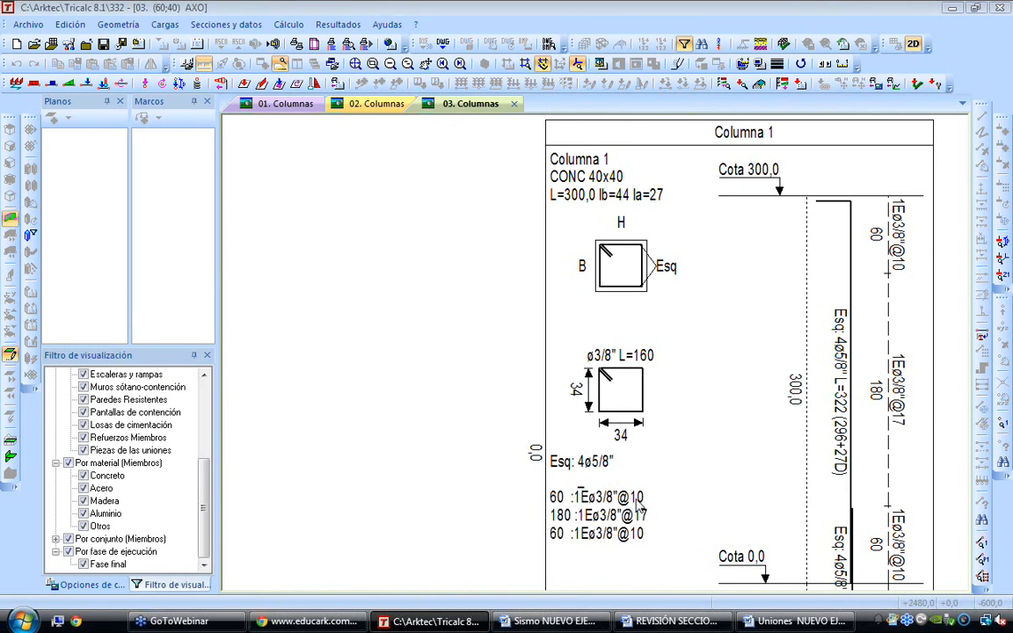
pyautogui.scroll(3, 636, 506)
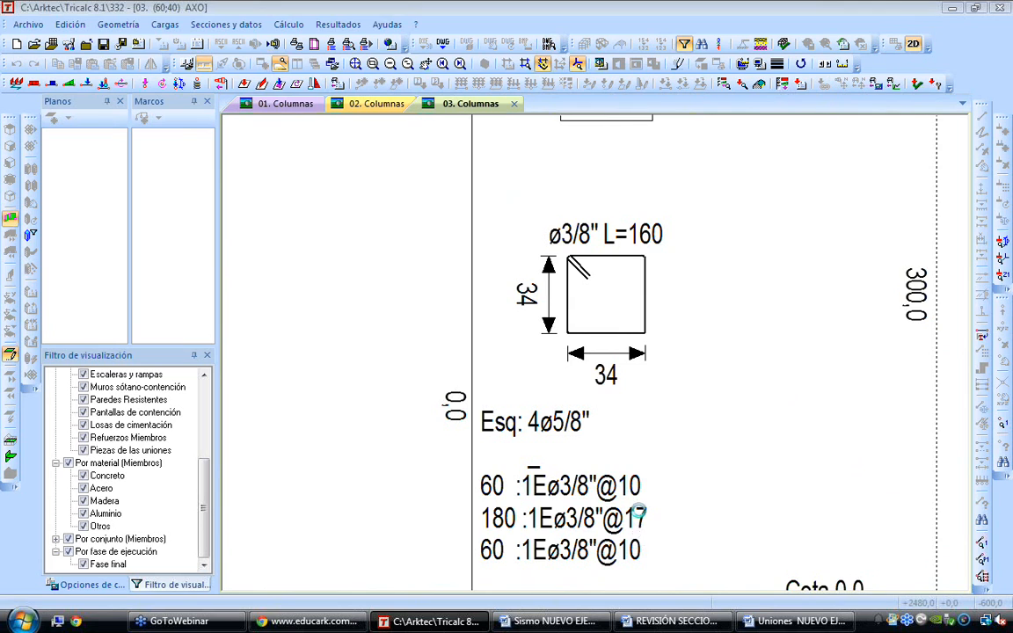
pyautogui.moveTo(639, 504); pyautogui.dragTo(640, 498, button='middle')
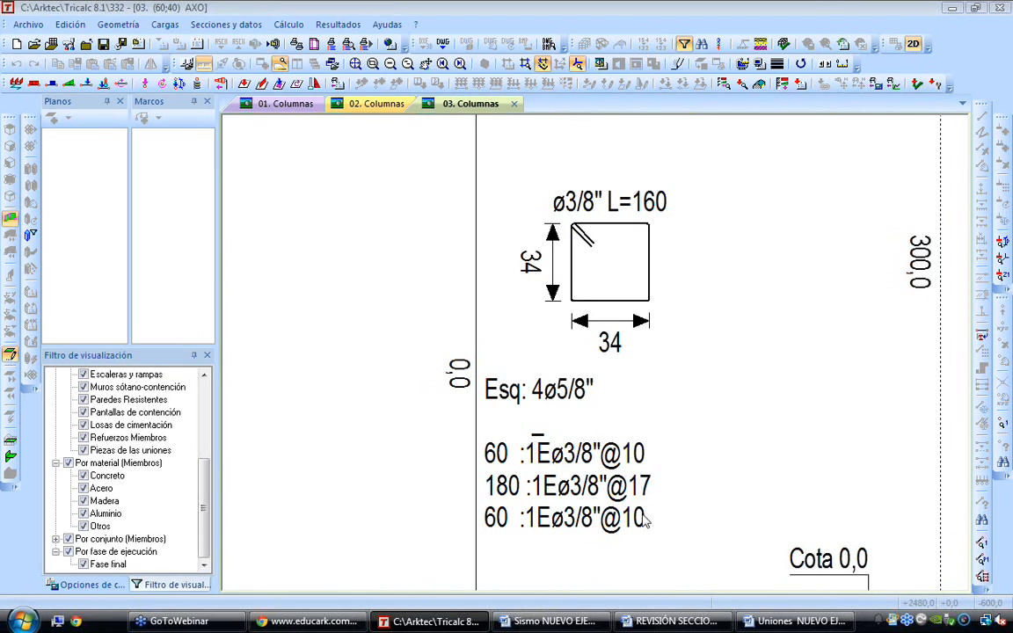
pyautogui.scroll(-3, 639, 535)
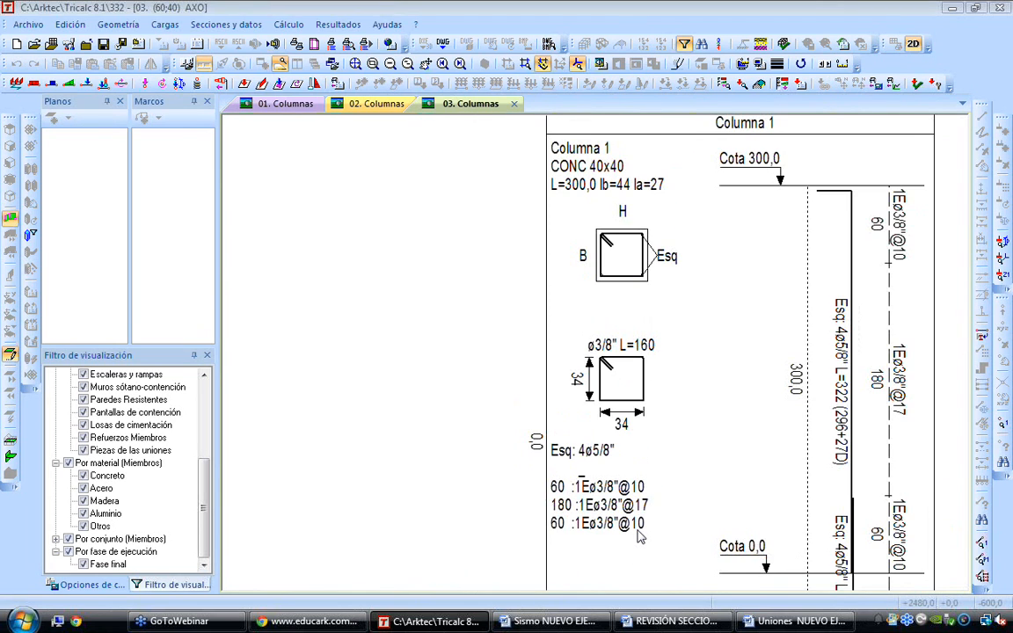
# Examine the column elevation in the schedule, checking the longitudinal bars, the starter-bar overlap and the stirrup zones
pyautogui.moveTo(699, 378)
pyautogui.mouseDown(button='middle')
pyautogui.moveTo(522, 322)
pyautogui.moveTo(450, 340)
pyautogui.mouseUp(button='middle')
pyautogui.scroll(-1, 449, 340)
pyautogui.moveTo(551, 497); pyautogui.dragTo(574, 461, button='middle')
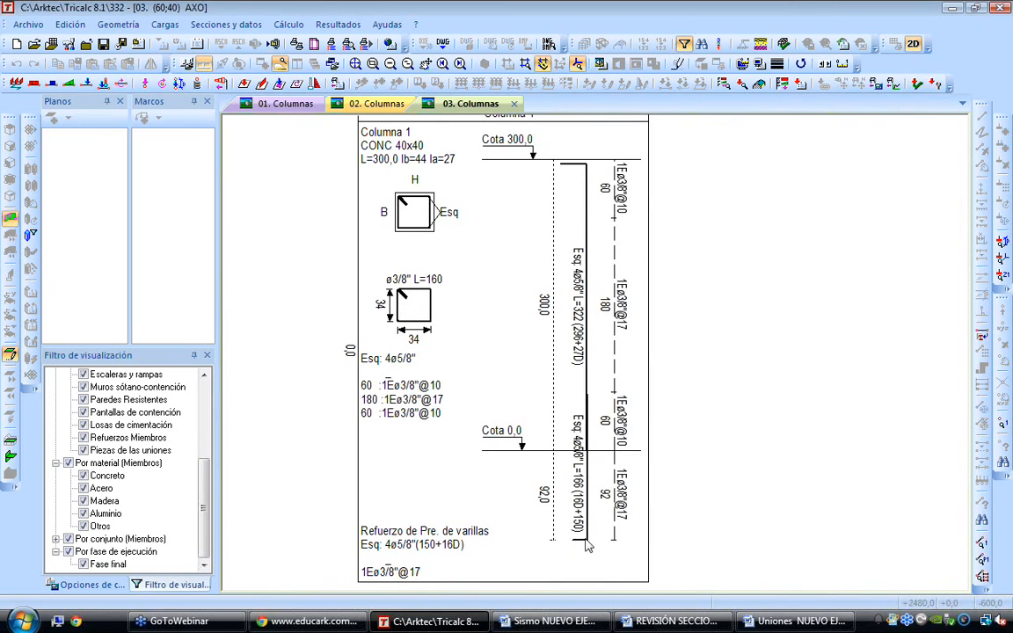
pyautogui.scroll(1, 580, 543)
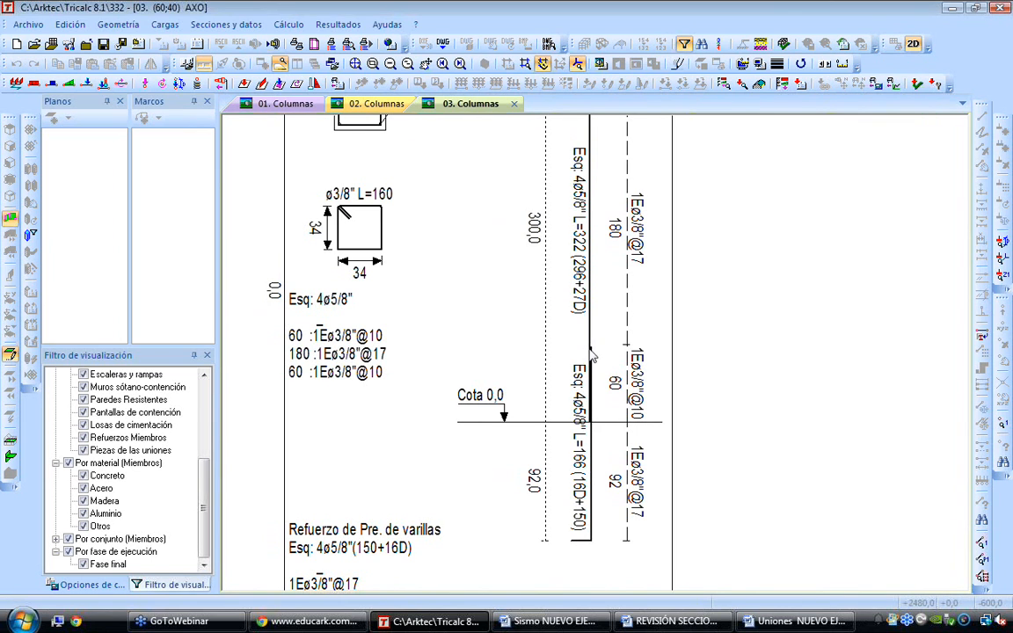
pyautogui.scroll(1, 592, 352)
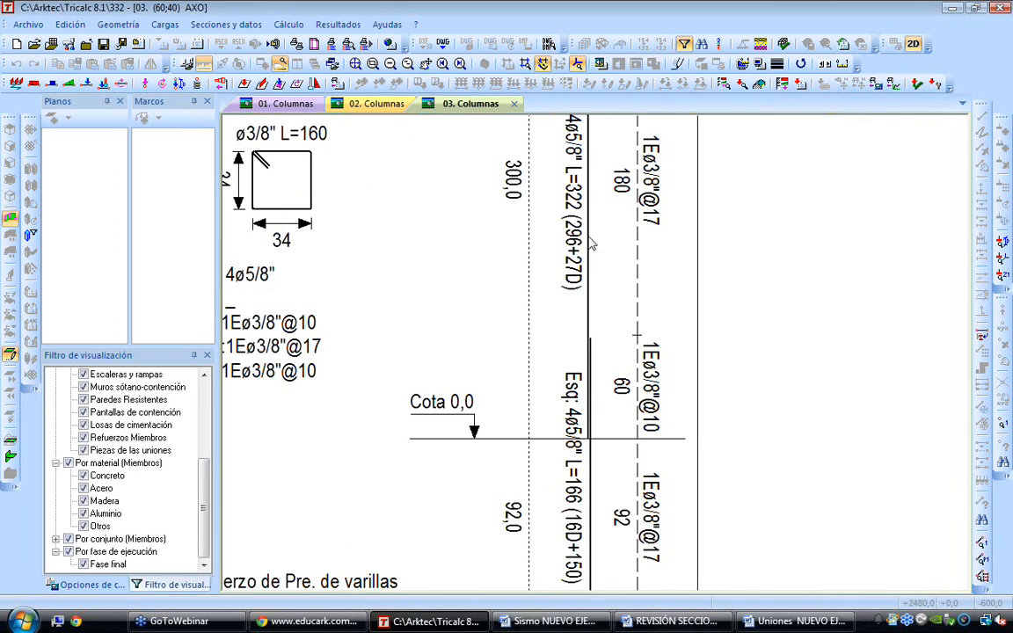
pyautogui.scroll(-3, 592, 250)
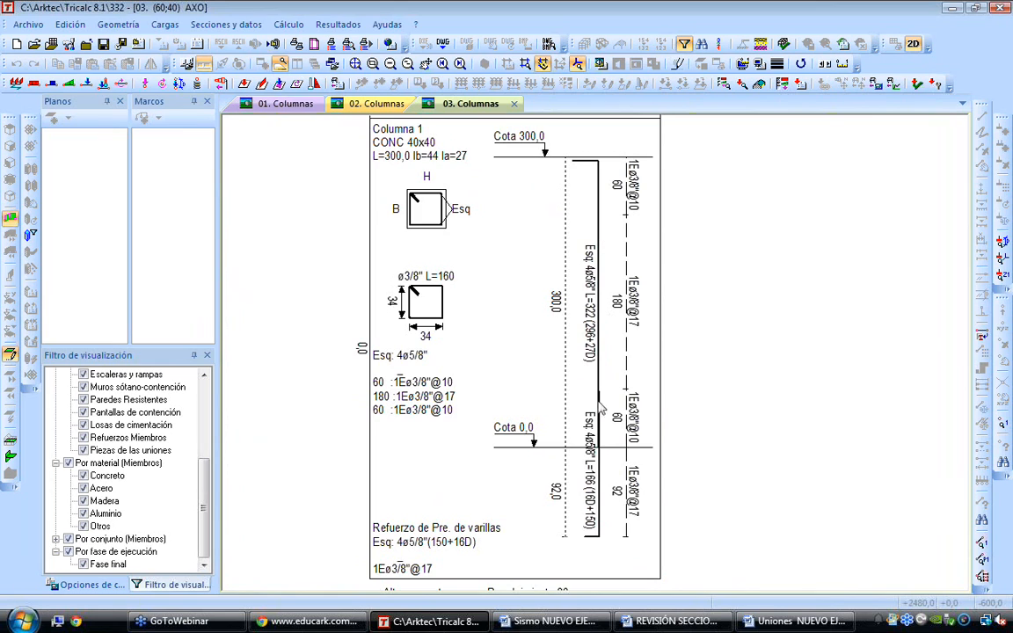
pyautogui.click(335, 26)
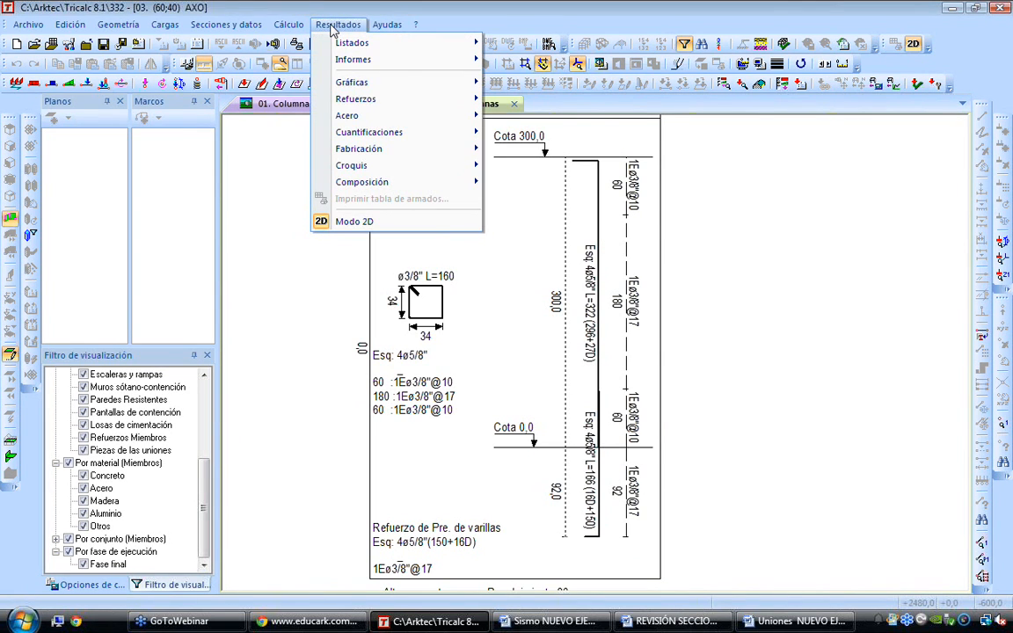
pyautogui.moveTo(440, 99)
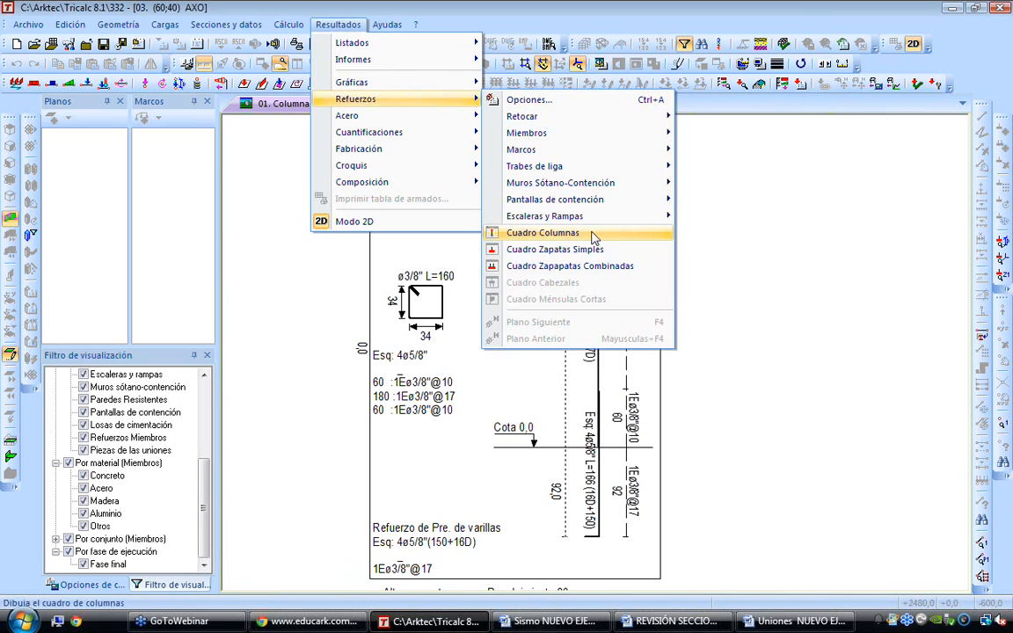
pyautogui.click(717, 232)
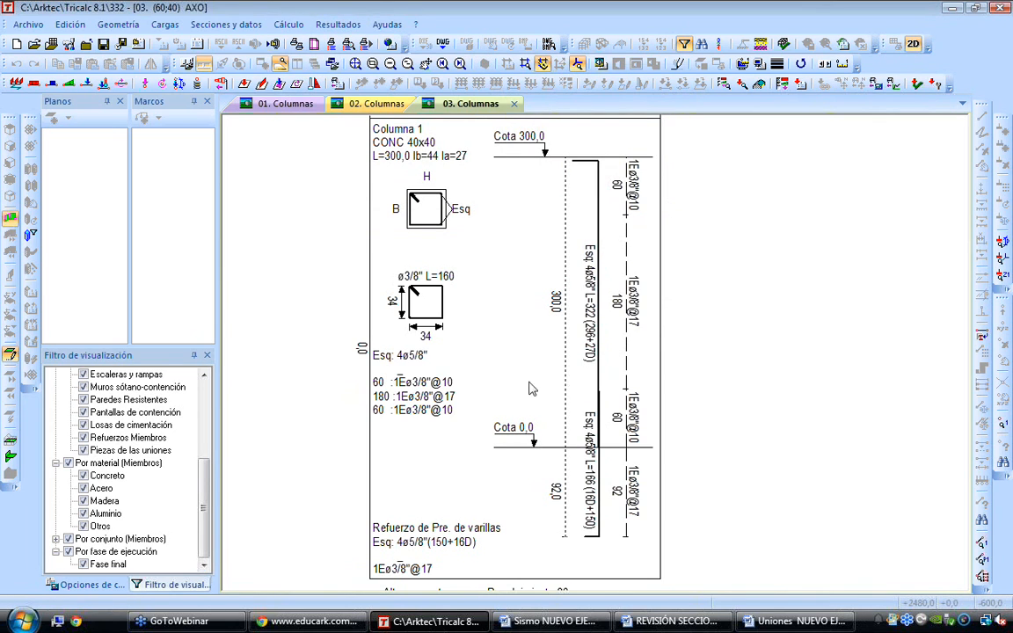
pyautogui.scroll(-1, 788, 225)
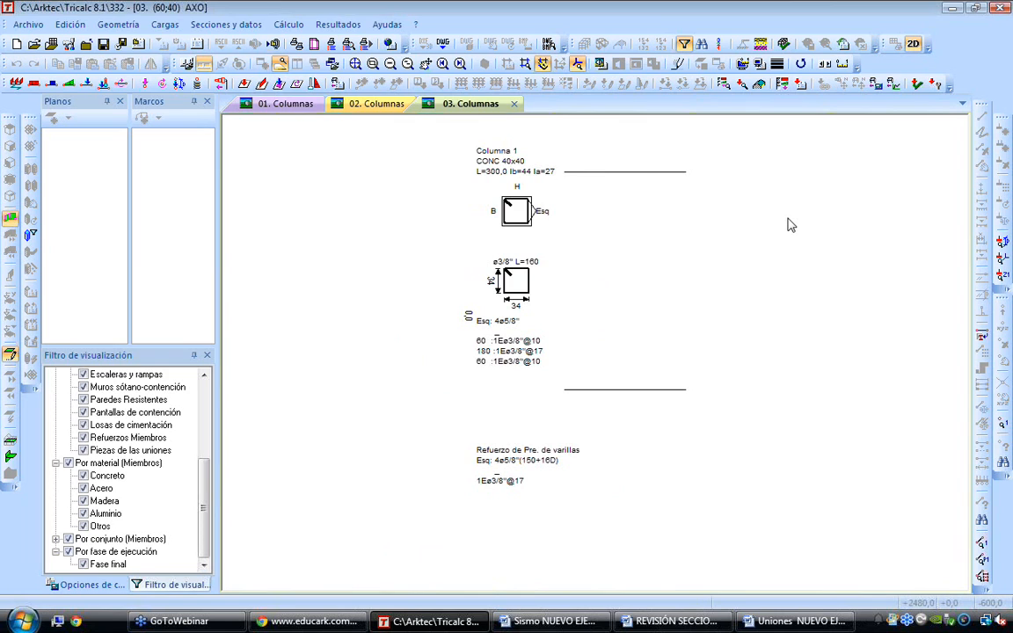
pyautogui.moveTo(788, 218); pyautogui.dragTo(776, 239, button='middle')
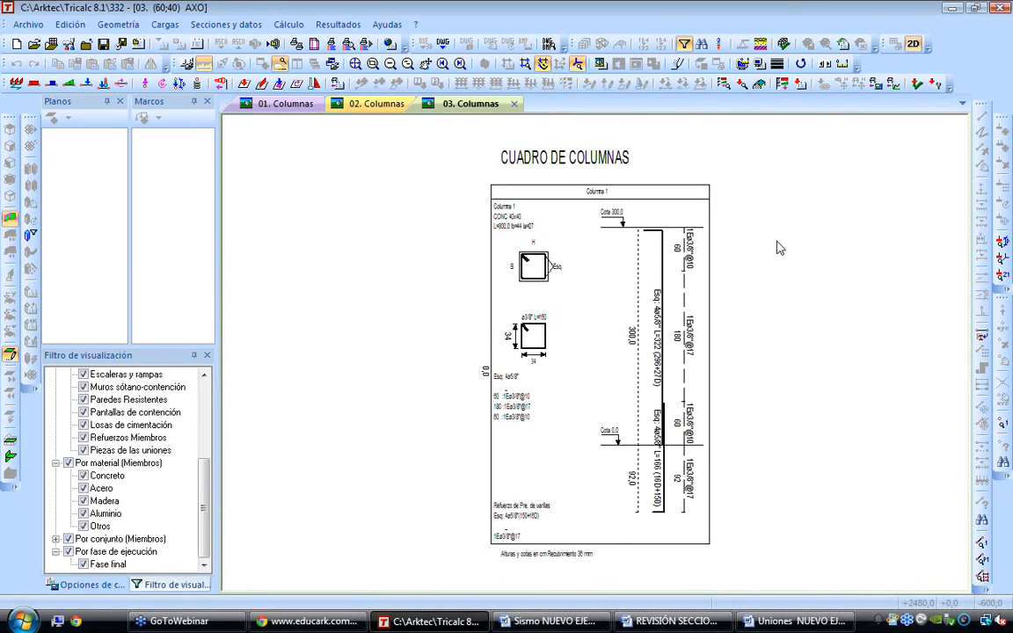
pyautogui.scroll(1, 745, 459)
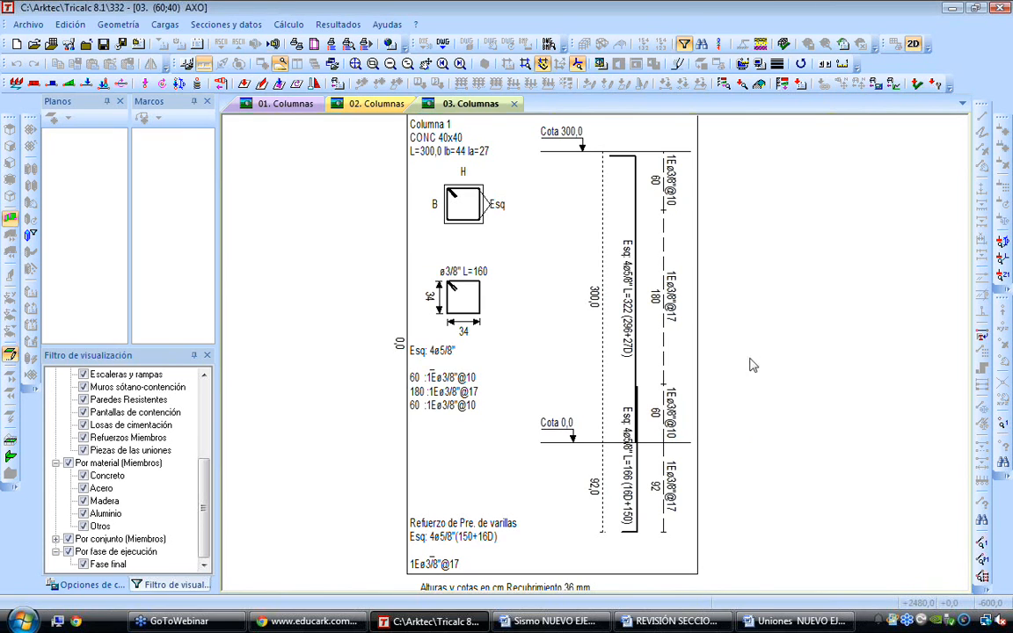
# Leave the column schedule and open the NUEVO EJEMPLO structure
pyautogui.rightClick(674, 313)
pyautogui.click(721, 429)
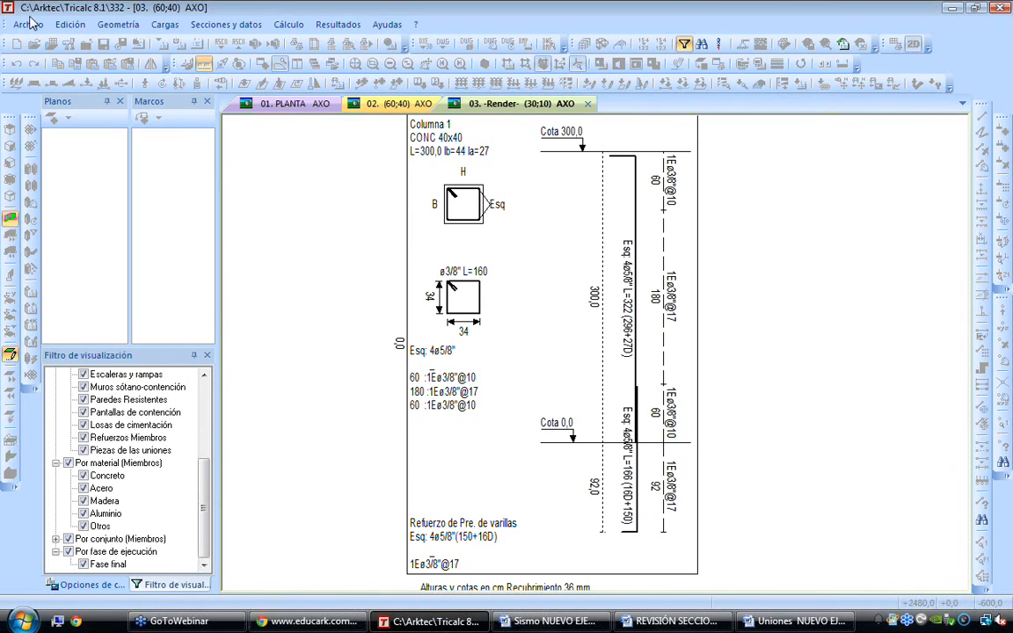
pyautogui.click(34, 26)
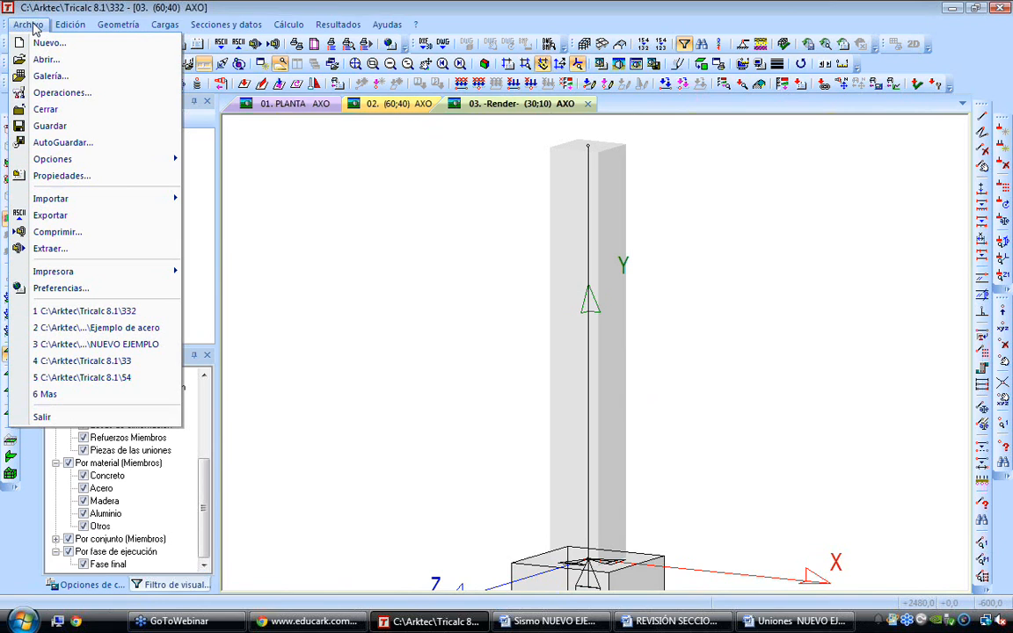
pyautogui.click(132, 344)
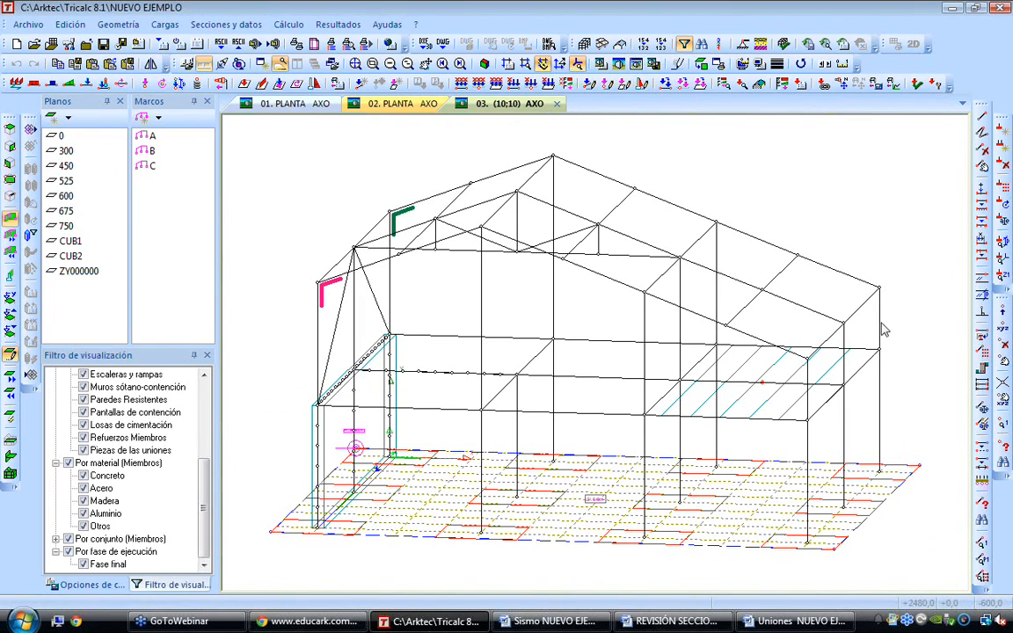
# Create members parallel to both segments of the rear corner column beside the slab bay at a distance of 50, accepting the loss of results
pyautogui.moveTo(872, 363)
pyautogui.press('Right')
pyautogui.press('Right')
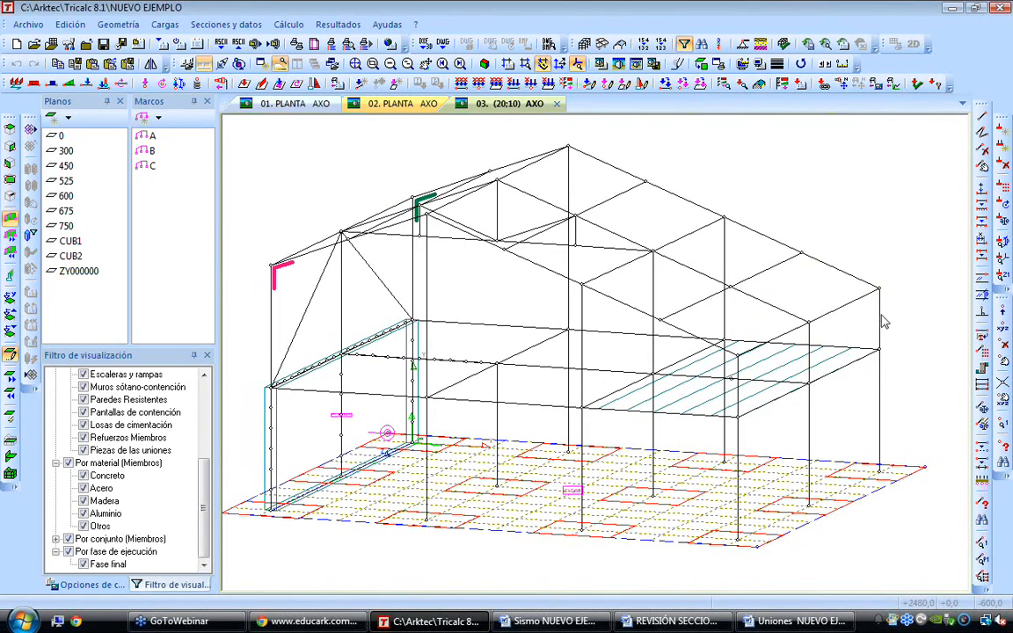
pyautogui.scroll(3, 879, 292)
pyautogui.scroll(-4, 880, 295)
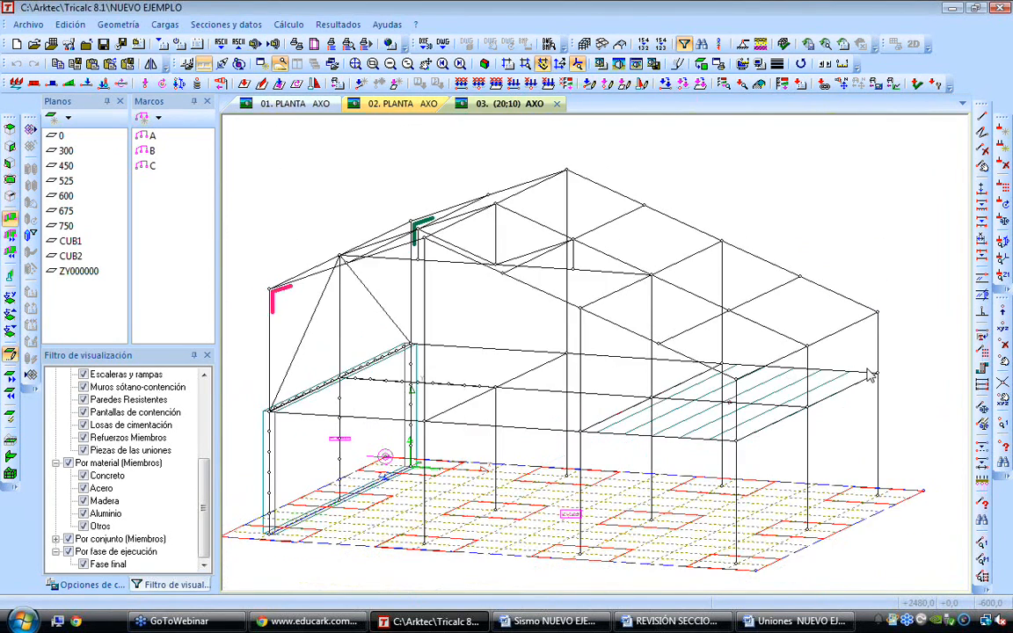
pyautogui.scroll(1, 826, 312)
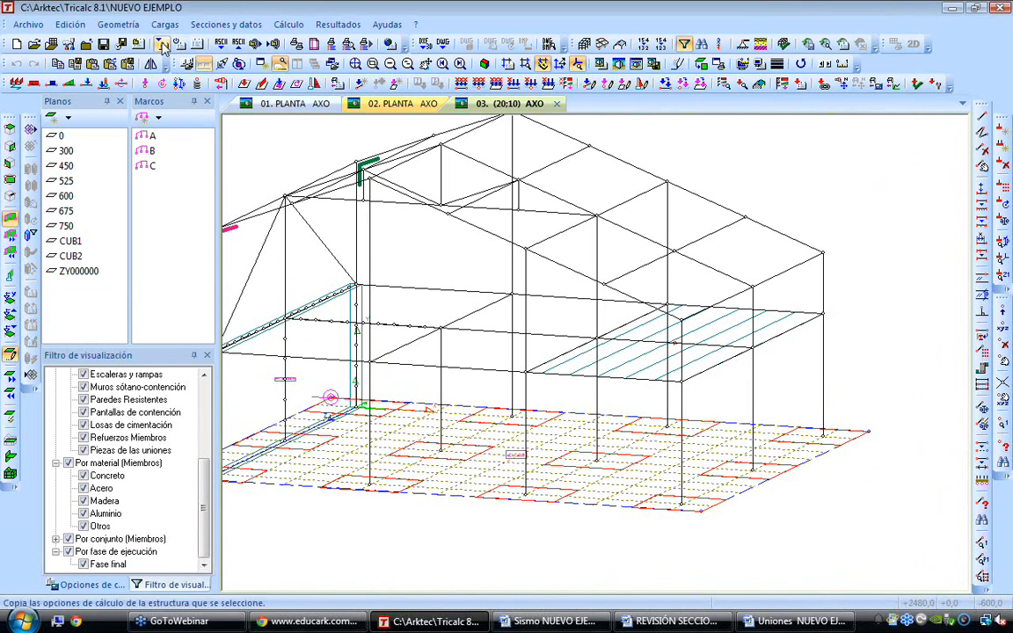
pyautogui.click(120, 25)
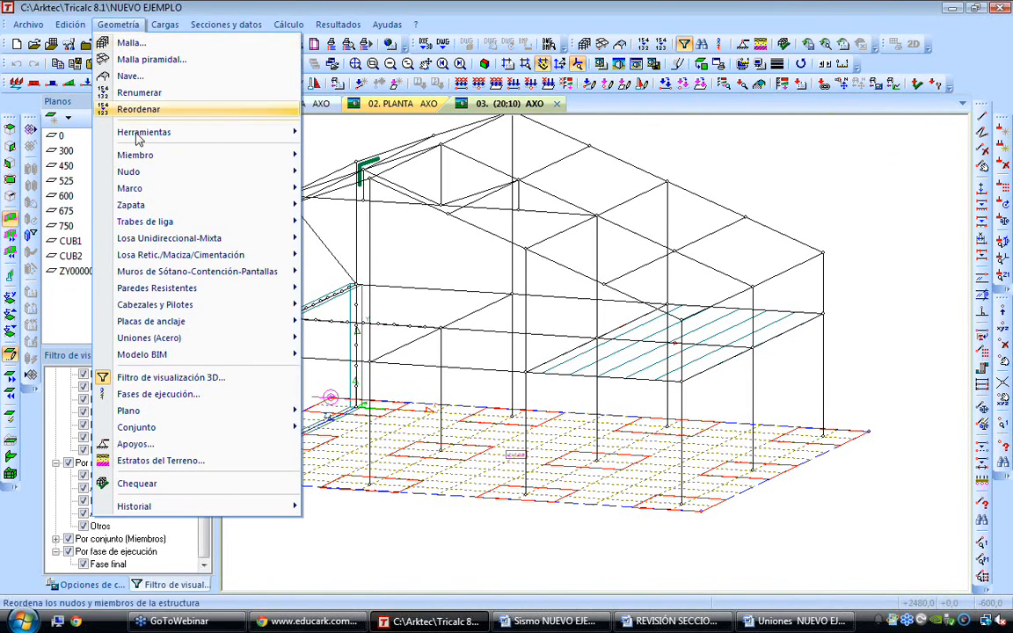
pyautogui.moveTo(175, 155)
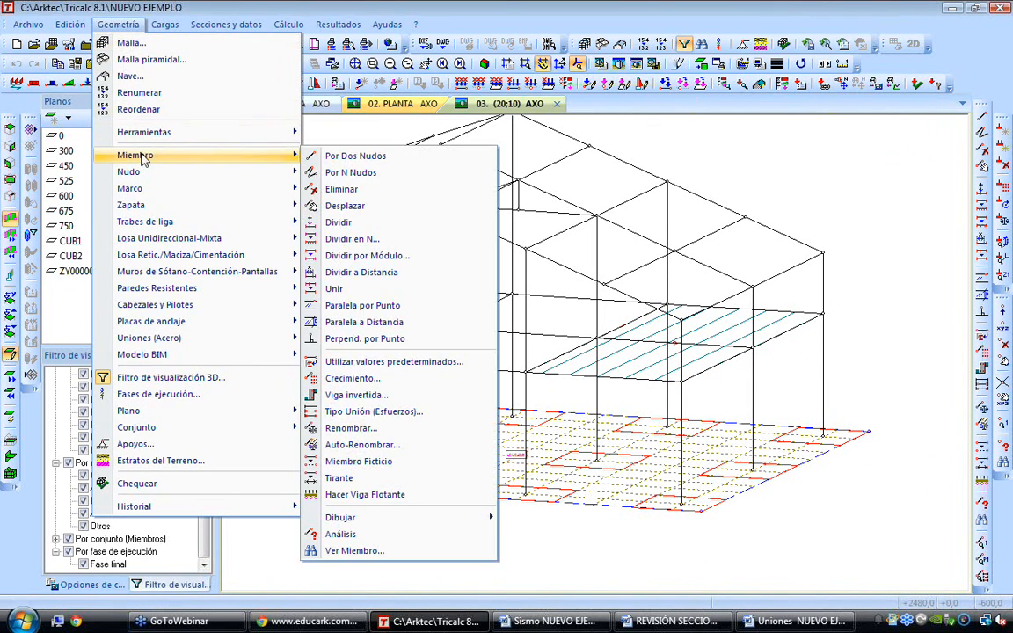
pyautogui.click(359, 325)
pyautogui.write('50')
pyautogui.click(463, 331)
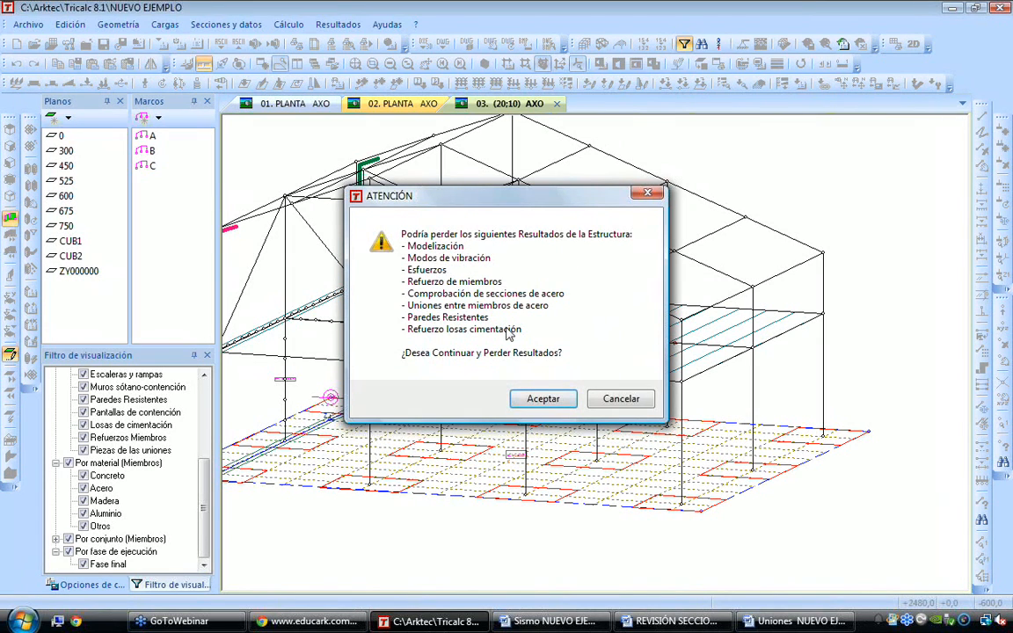
pyautogui.click(545, 399)
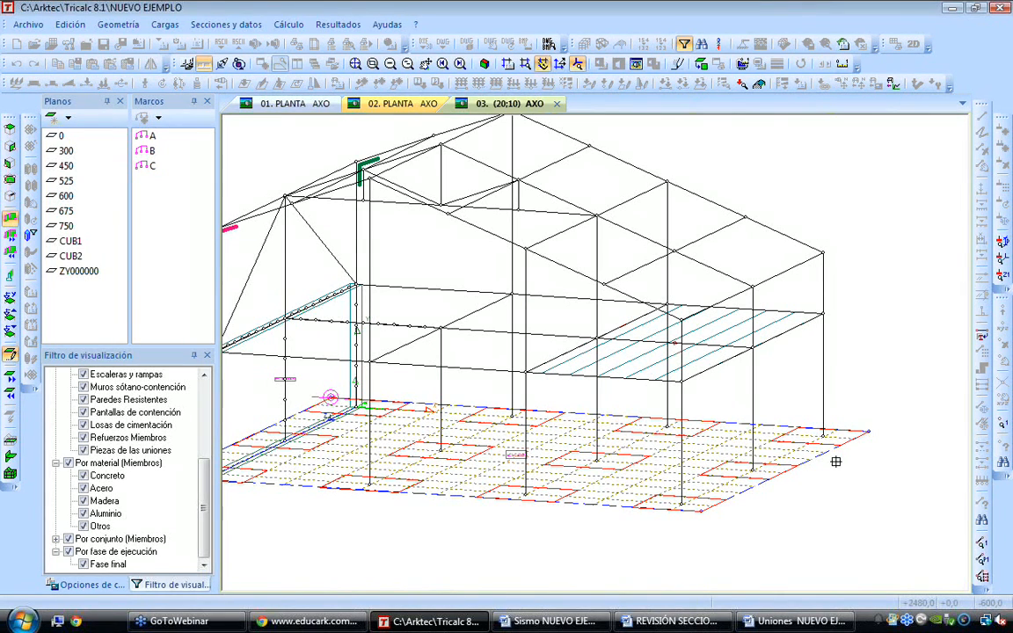
pyautogui.click(667, 426)
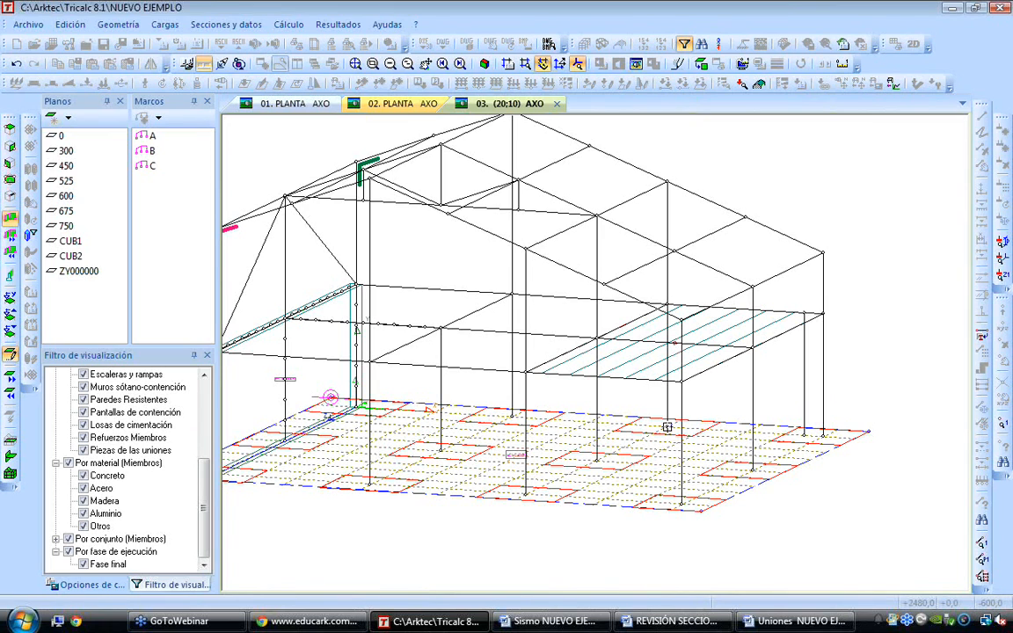
pyautogui.click(805, 314)
# Insert a node by intersection where the new parallel column meets the rear sloping roof beam
pyautogui.scroll(2, 819, 287)
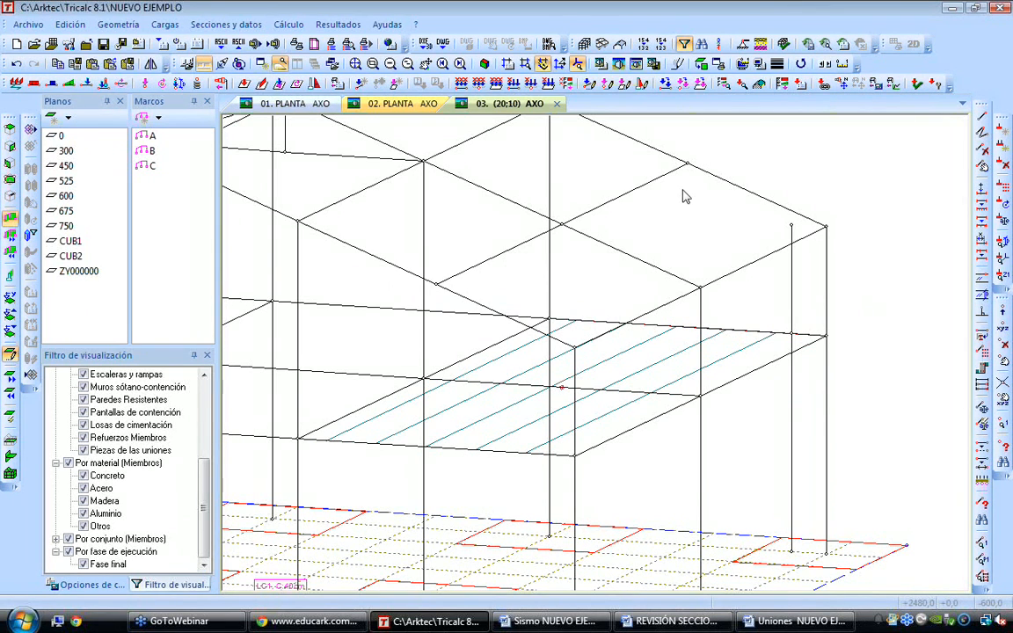
pyautogui.click(118, 23)
pyautogui.moveTo(160, 175)
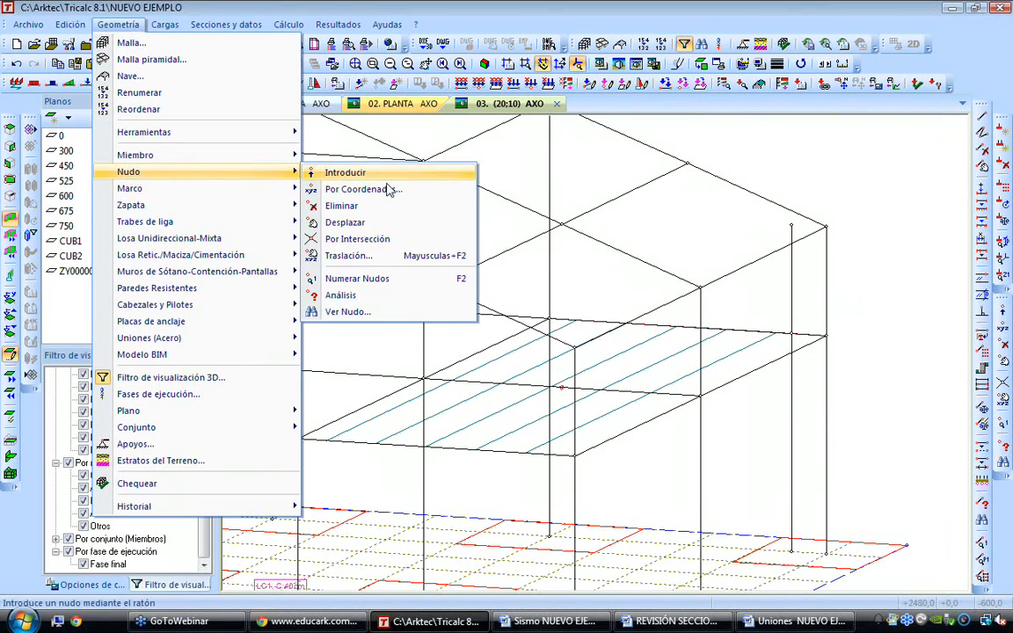
pyautogui.click(387, 239)
pyautogui.click(742, 187)
pyautogui.click(791, 263)
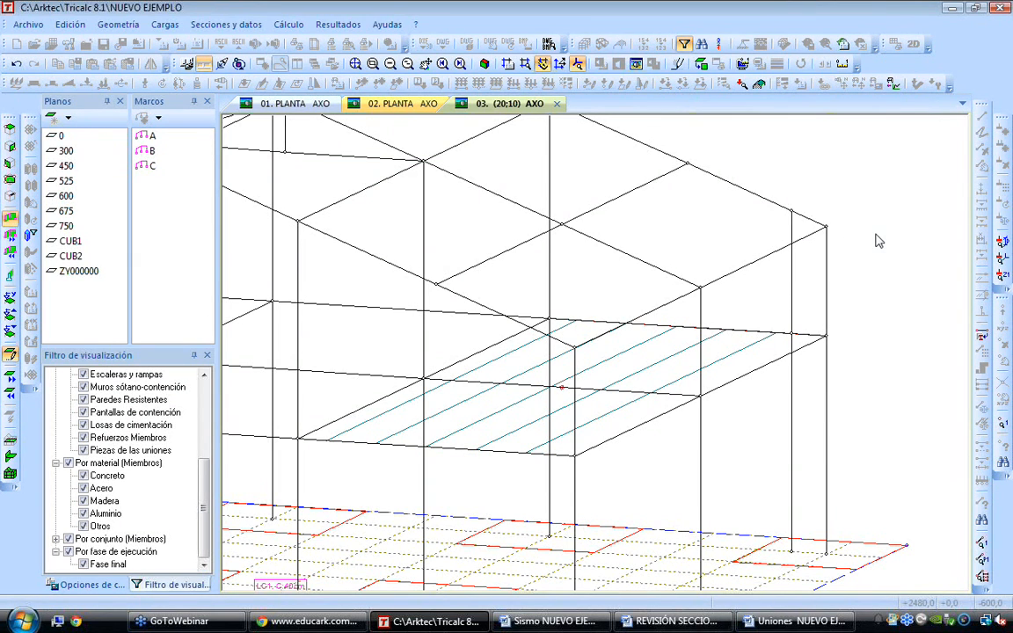
# Delete the upper and lower segments of the original rear corner column
pyautogui.click(826, 277)
pyautogui.click(830, 369)
pyautogui.scroll(-1, 829, 371)
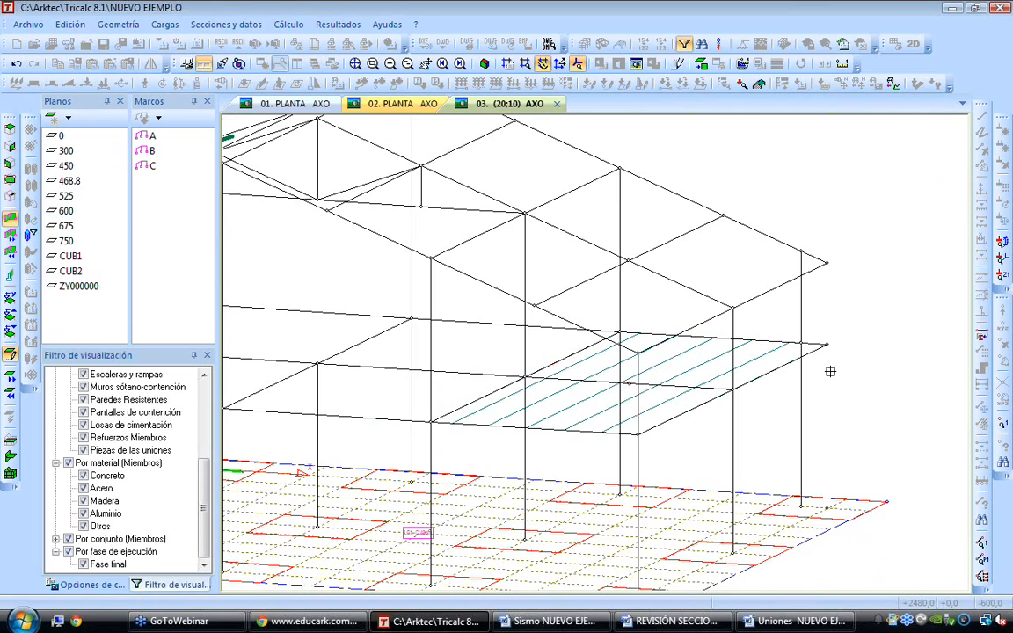
pyautogui.rightClick(870, 378)
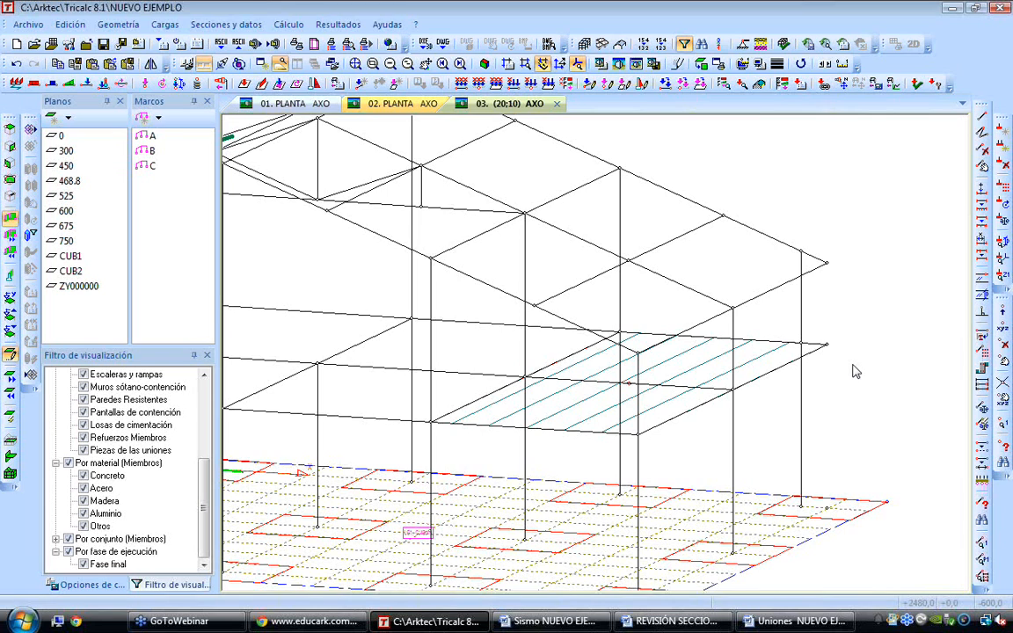
# Examine the frame with its shifted rear column from several viewing angles
pyautogui.scroll(-2, 852, 367)
pyautogui.hotkey('ctrl', 'Down')
pyautogui.hotkey('ctrl', 'Left')
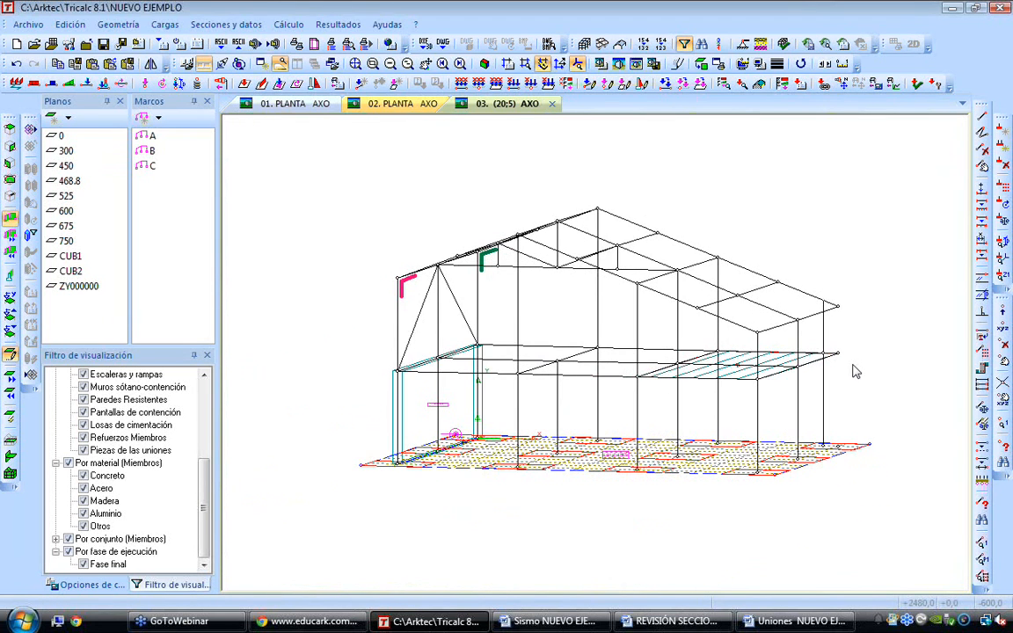
pyautogui.hotkey('ctrl', 'Left')
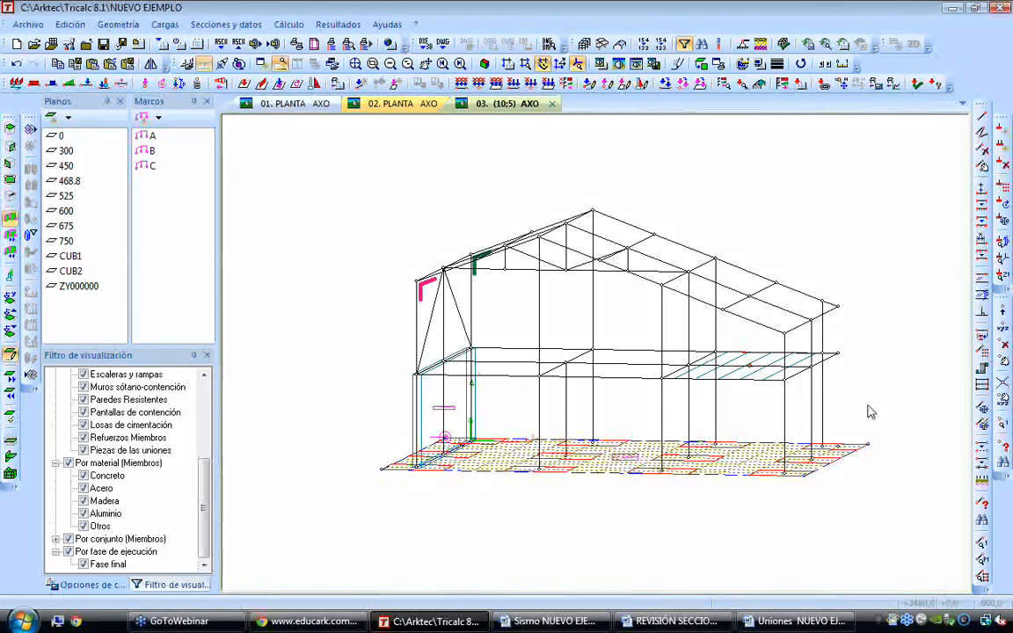
pyautogui.scroll(1, 868, 408)
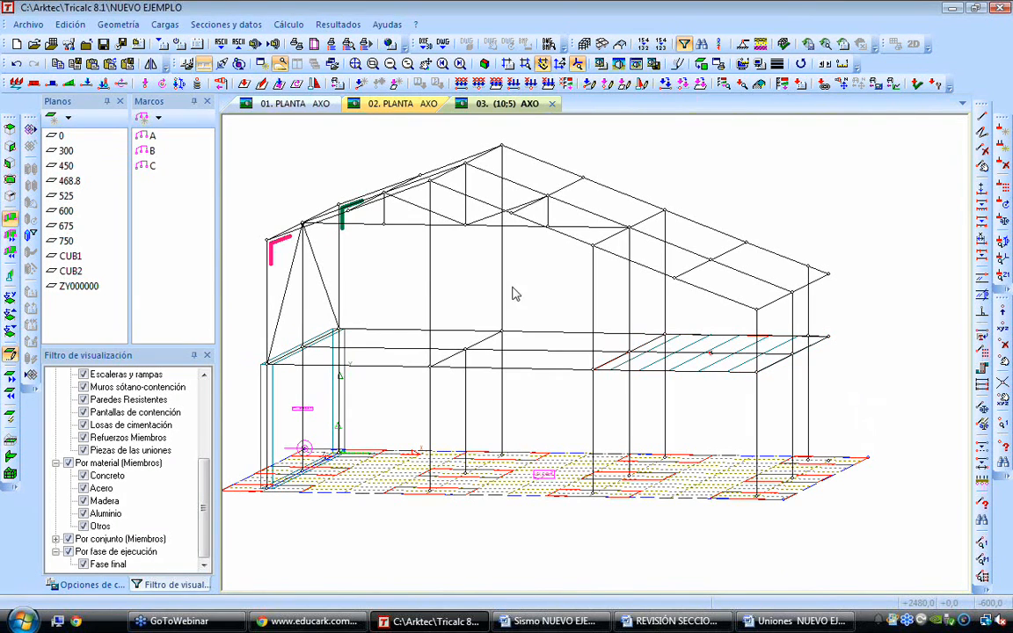
pyautogui.press('Up')
pyautogui.scroll(-1, 347, 260)
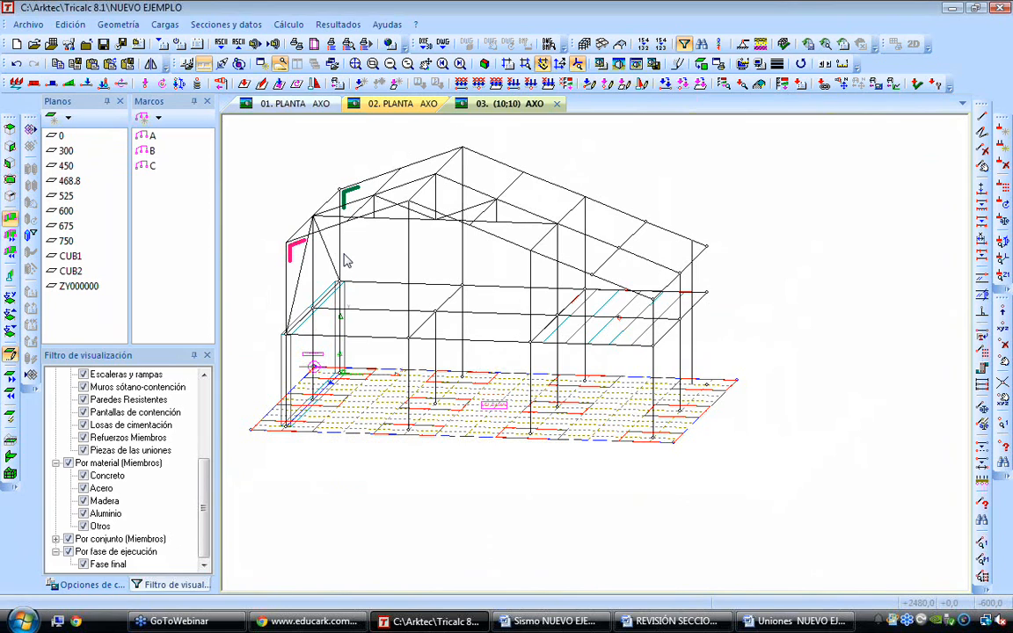
pyautogui.moveTo(281, 202); pyautogui.dragTo(344, 257, button='middle')
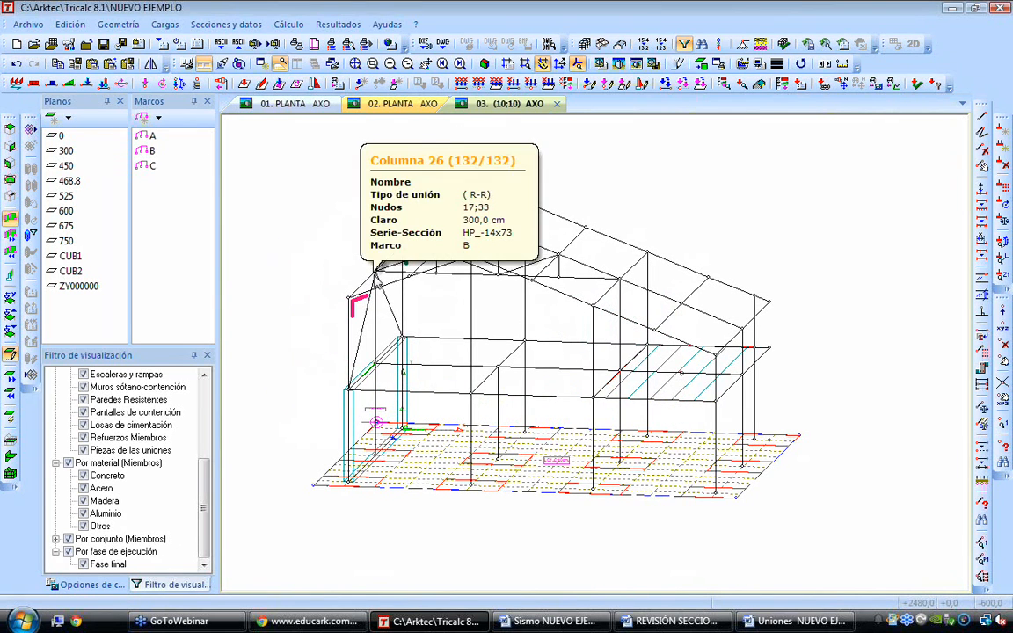
# Assign the UVPALC beam-column flange connection model to an intermediate column and roof beam joint in the front frame
pyautogui.click(118, 23)
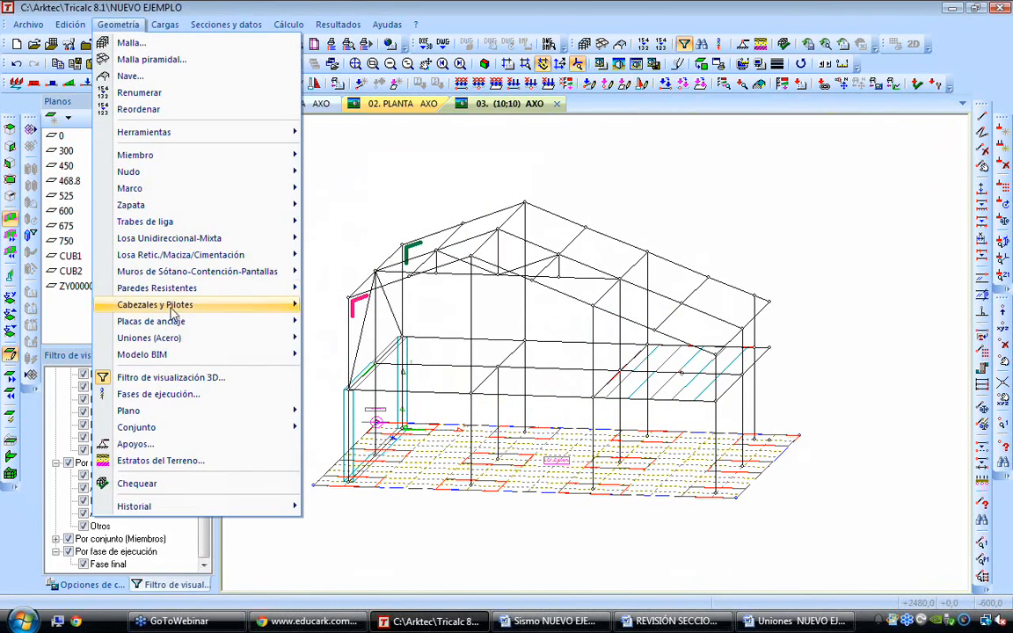
pyautogui.moveTo(185, 339)
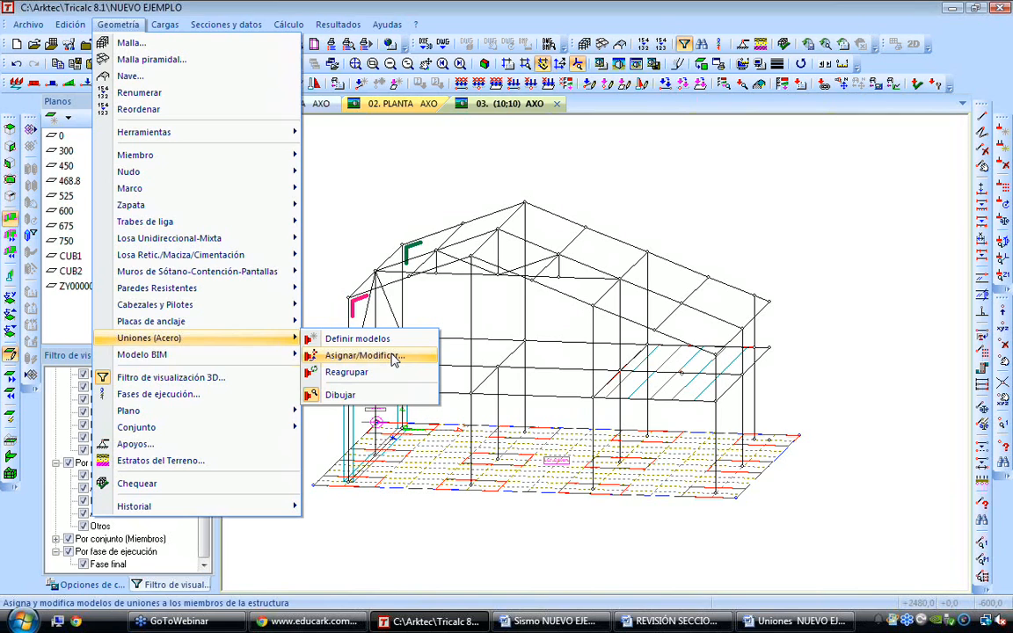
pyautogui.click(392, 357)
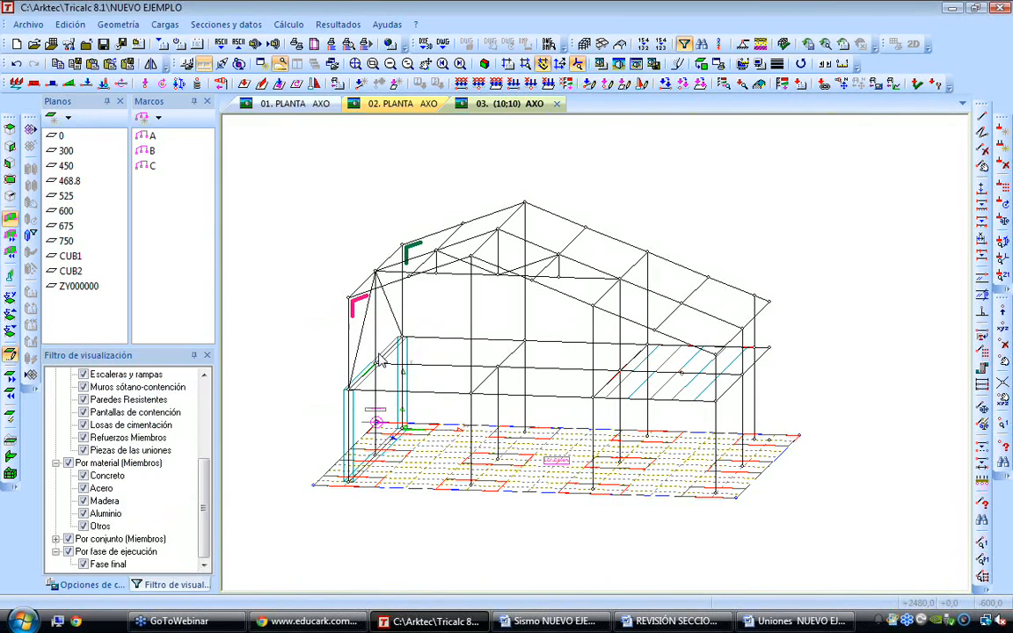
pyautogui.click(257, 176)
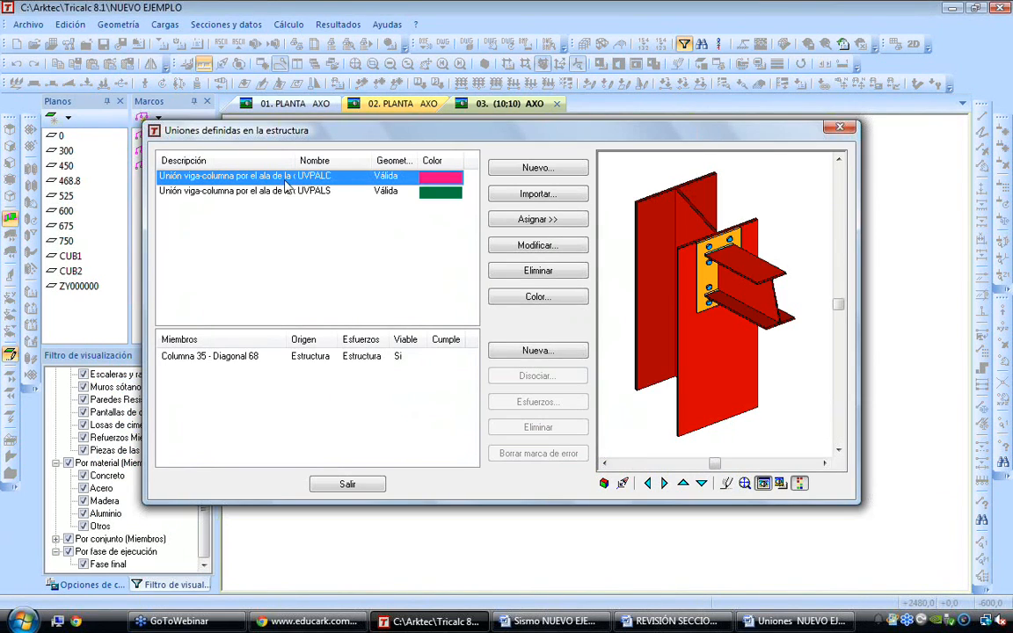
pyautogui.click(316, 191)
pyautogui.click(314, 176)
pyautogui.click(579, 221)
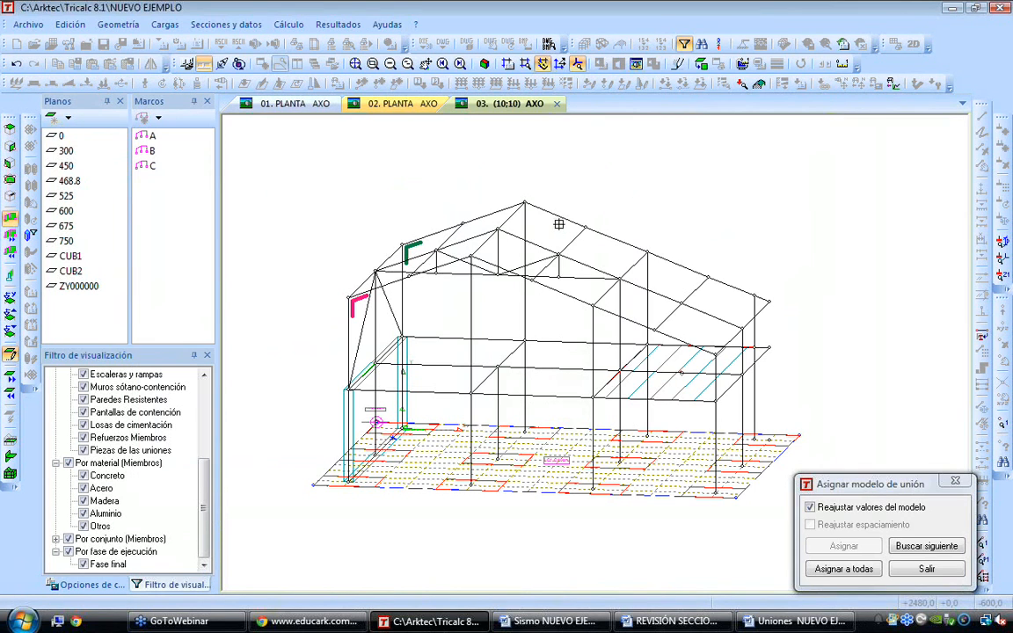
pyautogui.click(585, 311)
# Find and assign the connection to the next matching joint, then assign it to all remaining joints with model values readjusted
pyautogui.click(921, 547)
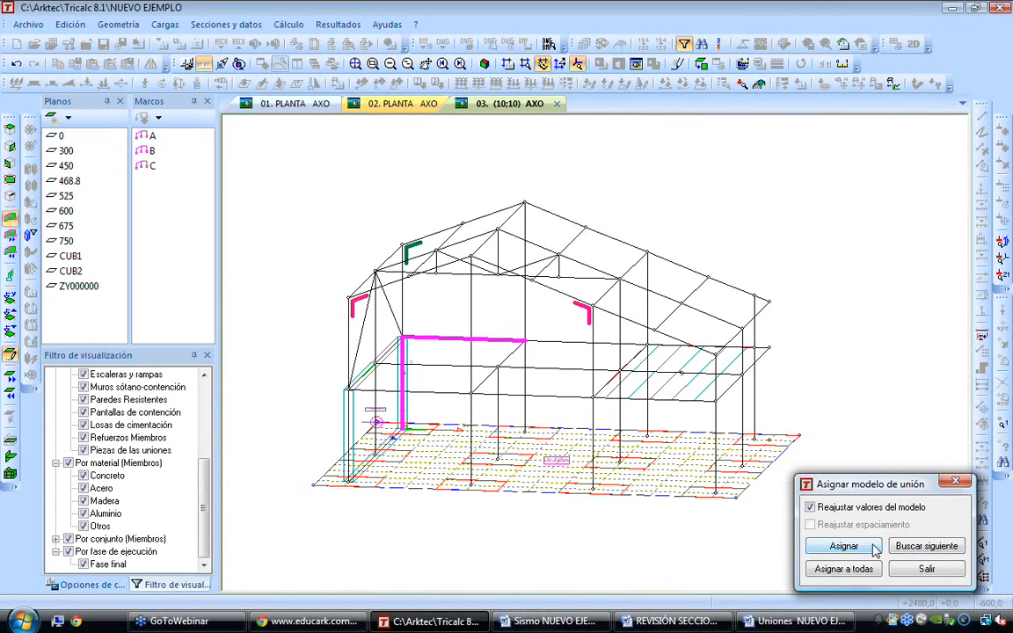
pyautogui.click(843, 546)
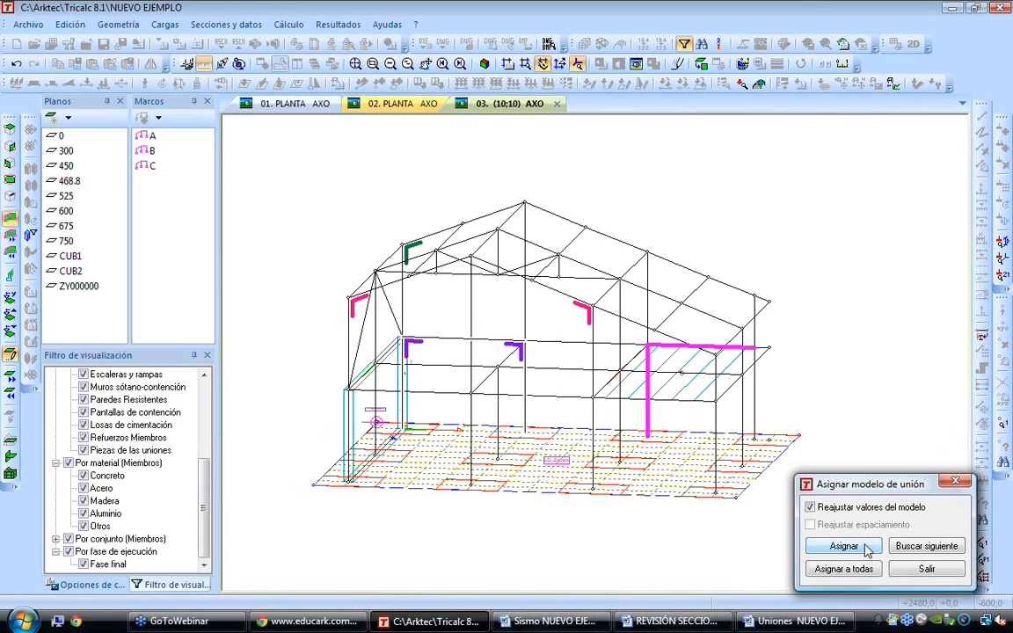
pyautogui.click(843, 569)
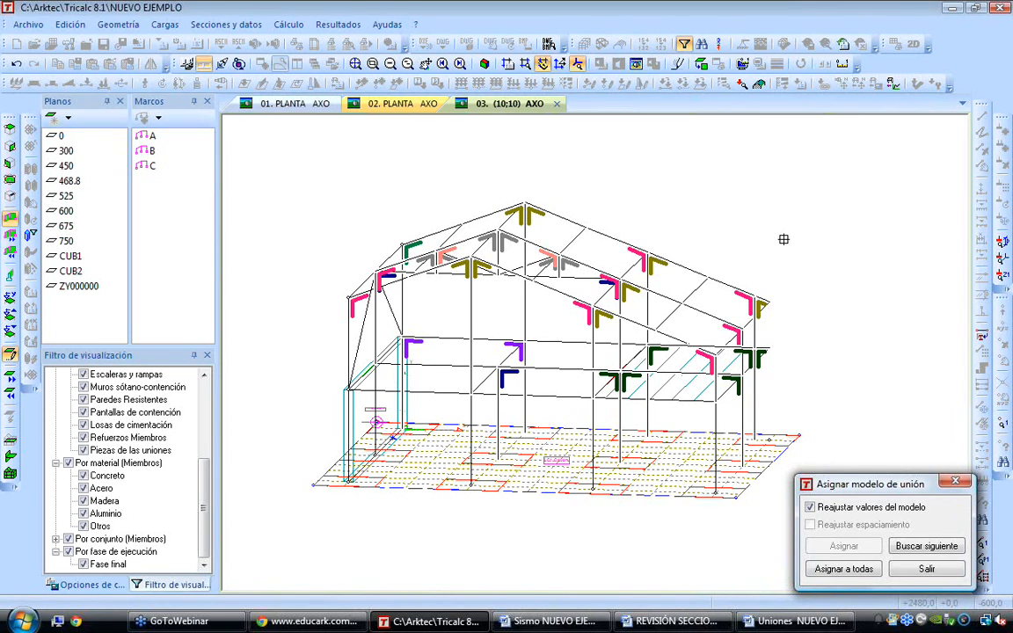
pyautogui.press('Escape')
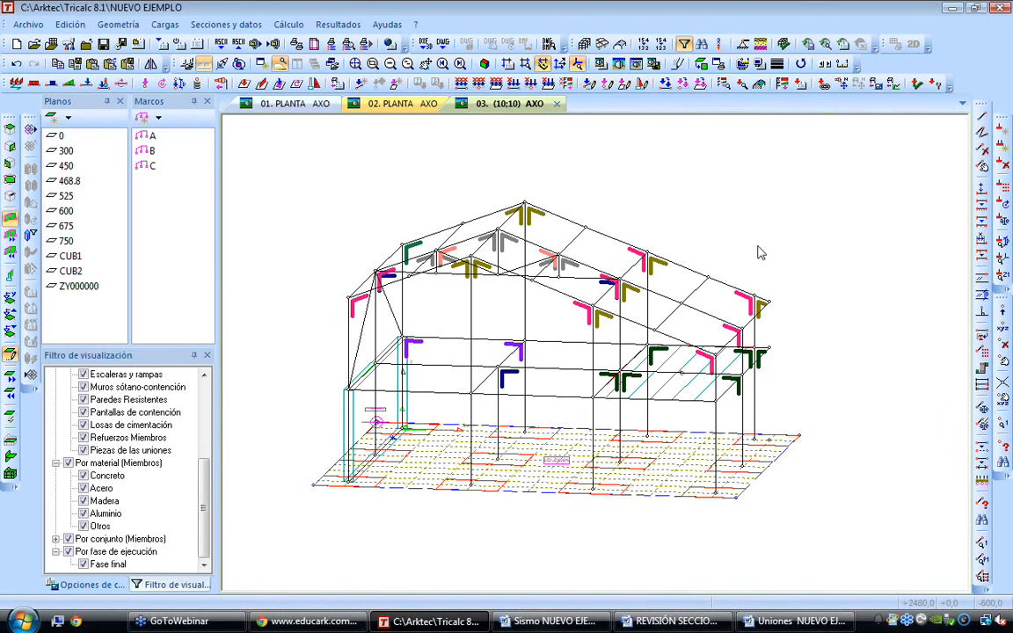
# Review the connections assigned across the structure and the list of connection models defined in it
pyautogui.moveTo(629, 288)
pyautogui.scroll(3, 563, 259)
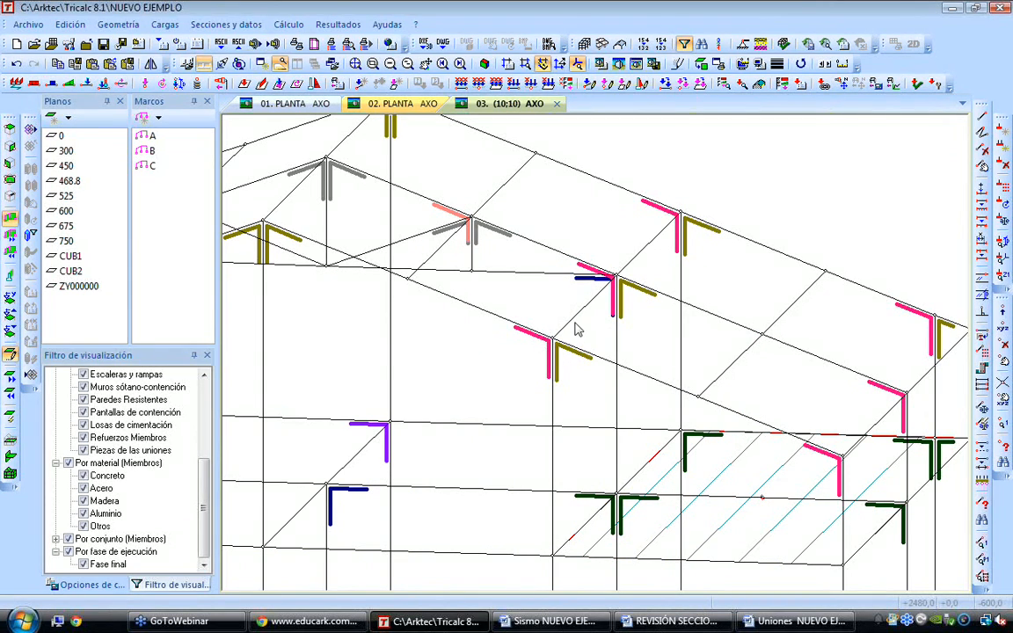
pyautogui.scroll(-5, 576, 329)
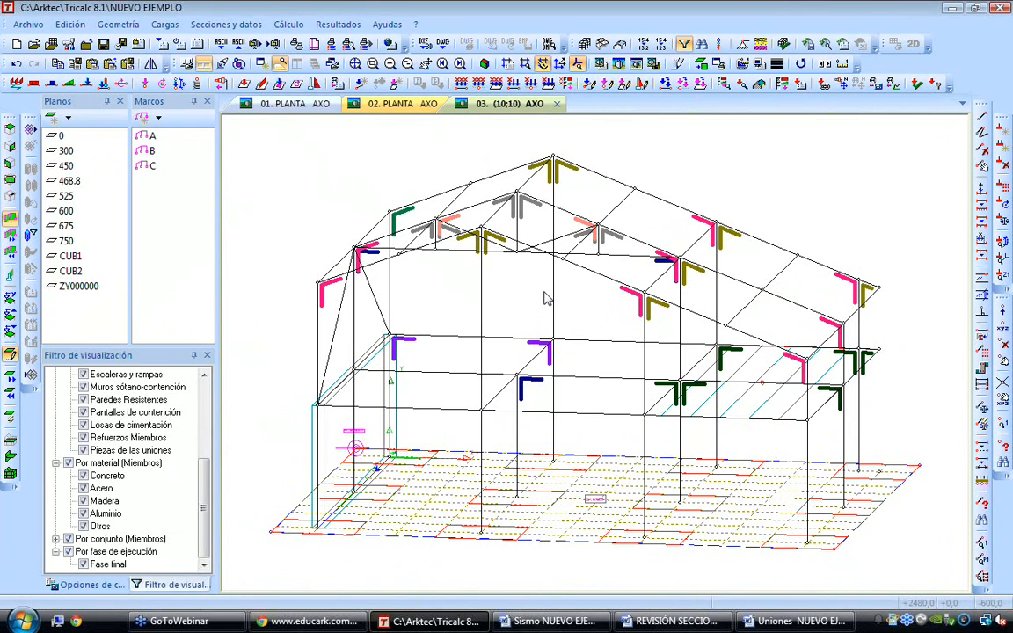
pyautogui.click(118, 24)
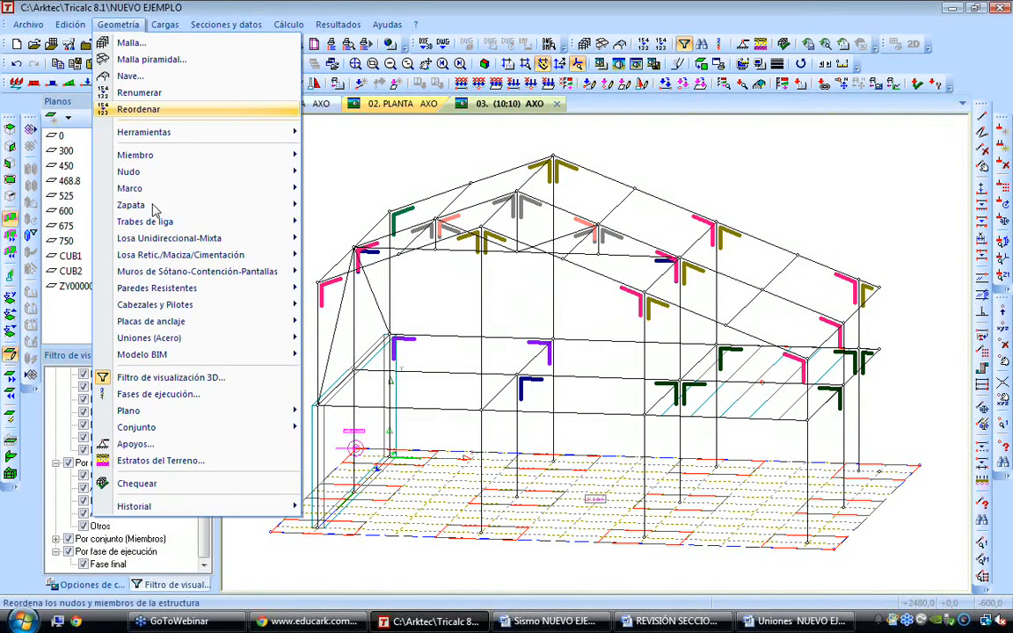
pyautogui.click(380, 355)
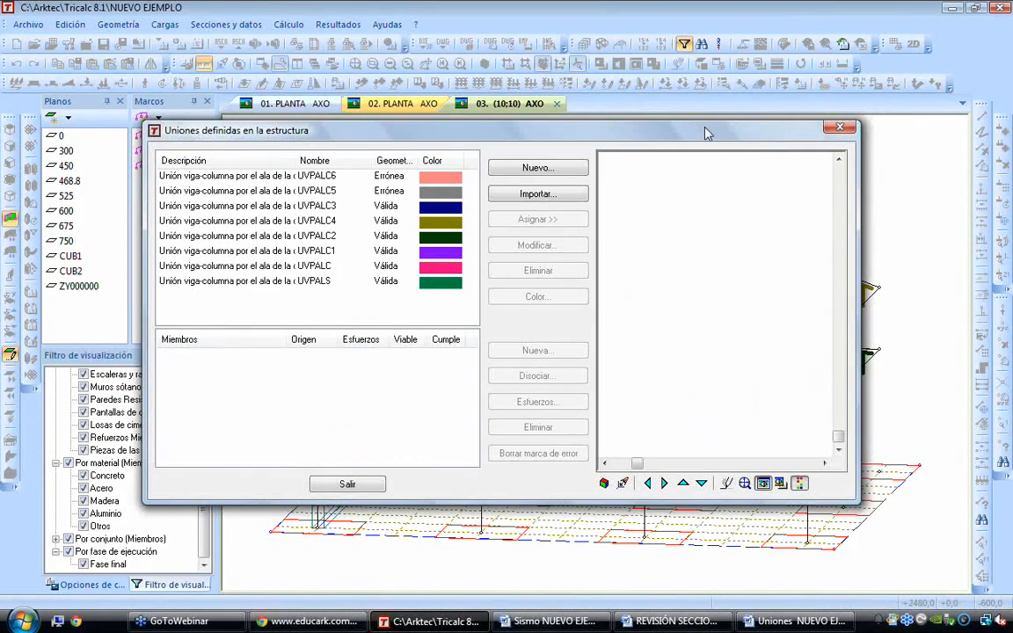
pyautogui.click(839, 129)
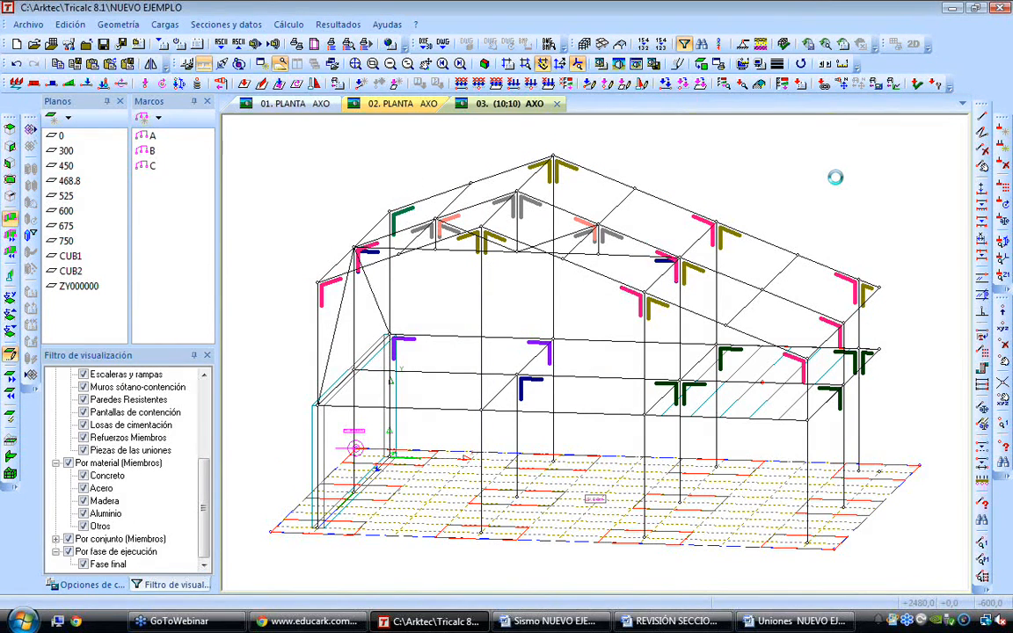
# Isolate the 300 plane with its loads displayed and turn the view towards the end bay
pyautogui.click(65, 151)
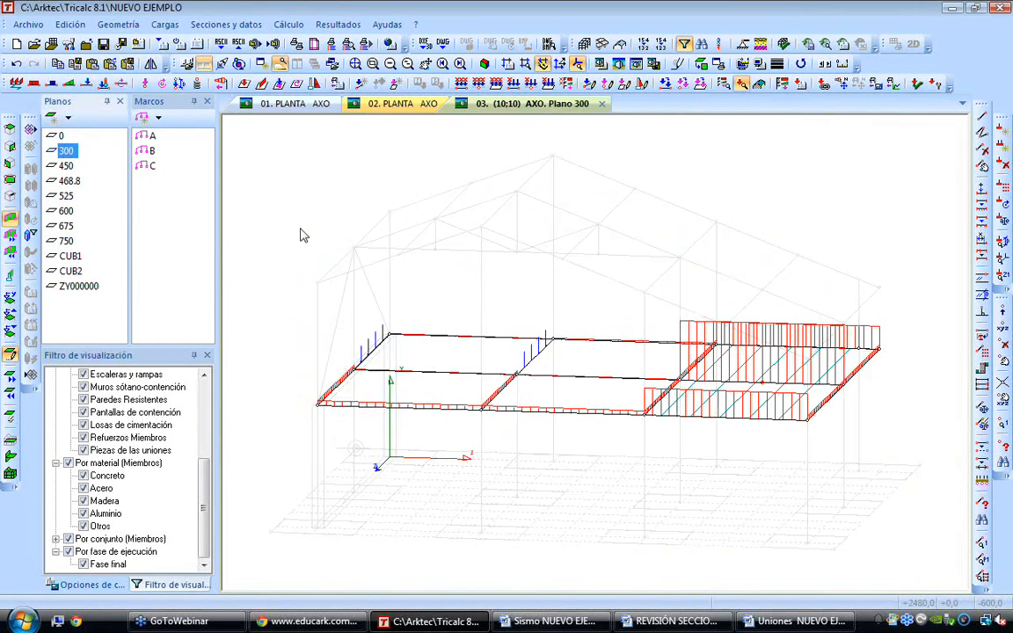
pyautogui.press('Up')
pyautogui.press('Left')
pyautogui.press('Left')
pyautogui.press('Left')
pyautogui.press('Left')
pyautogui.press('Left')
pyautogui.press('Left')
pyautogui.press('Left')
pyautogui.press('Left')
pyautogui.press('Left')
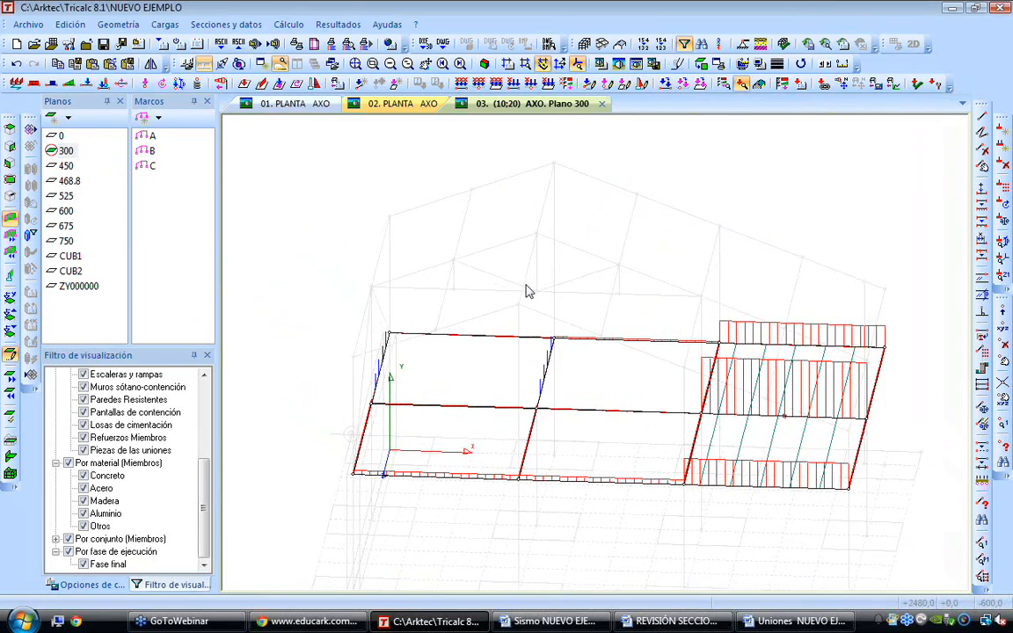
pyautogui.press('Left')
pyautogui.press('Left')
pyautogui.press('Left')
pyautogui.press('Left')
pyautogui.press('Left')
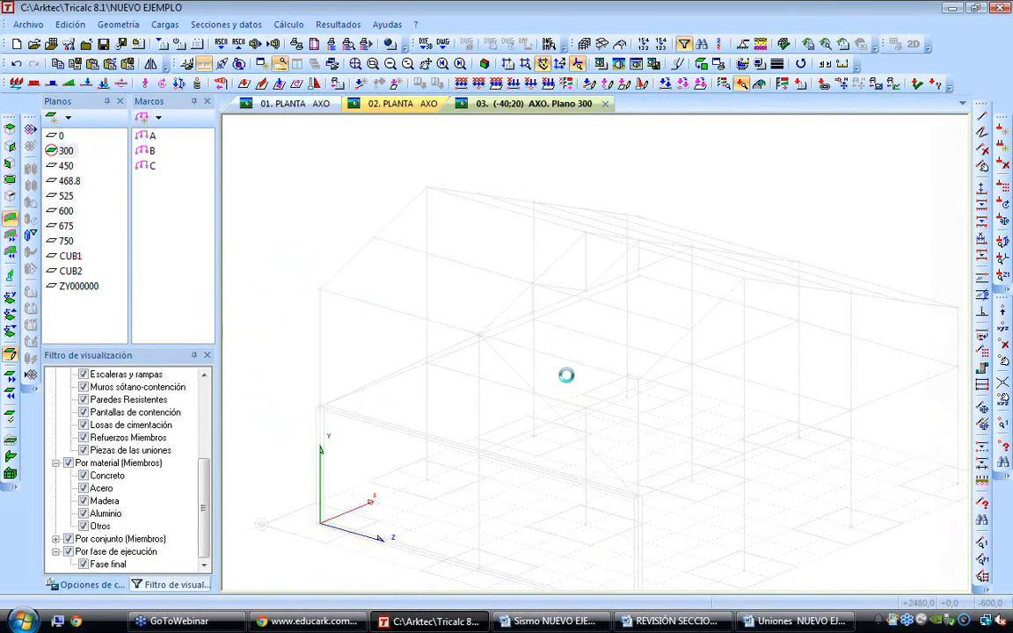
# Examine the point loads on the end-bay beams of the 300 plane from near and far
pyautogui.scroll(4, 432, 415)
pyautogui.moveTo(440, 401); pyautogui.dragTo(575, 360, button='middle')
pyautogui.scroll(1, 576, 366)
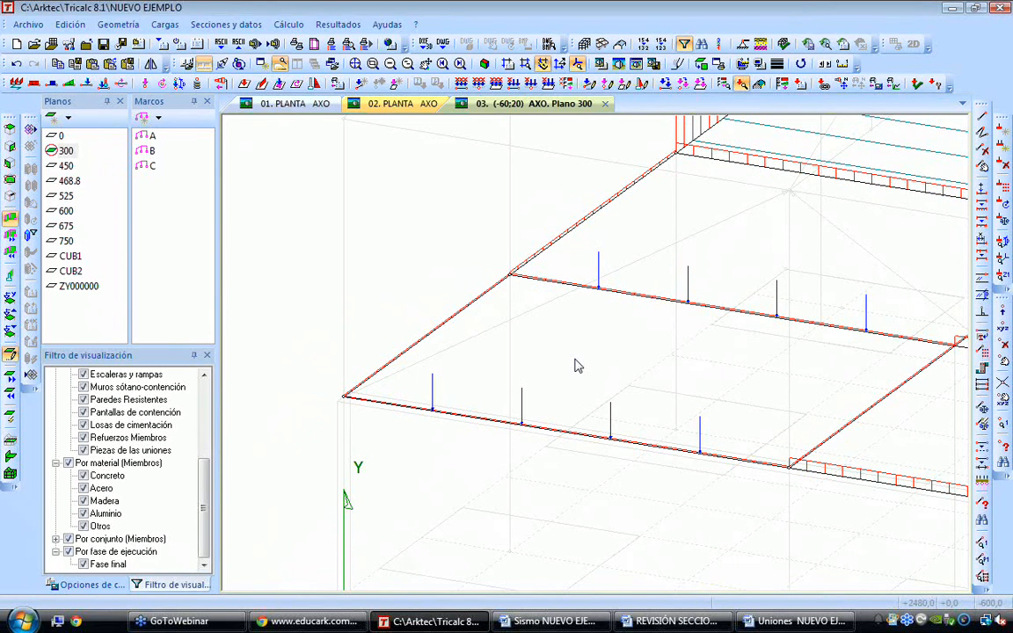
pyautogui.press('Right')
pyautogui.moveTo(669, 356); pyautogui.dragTo(577, 363, button='middle')
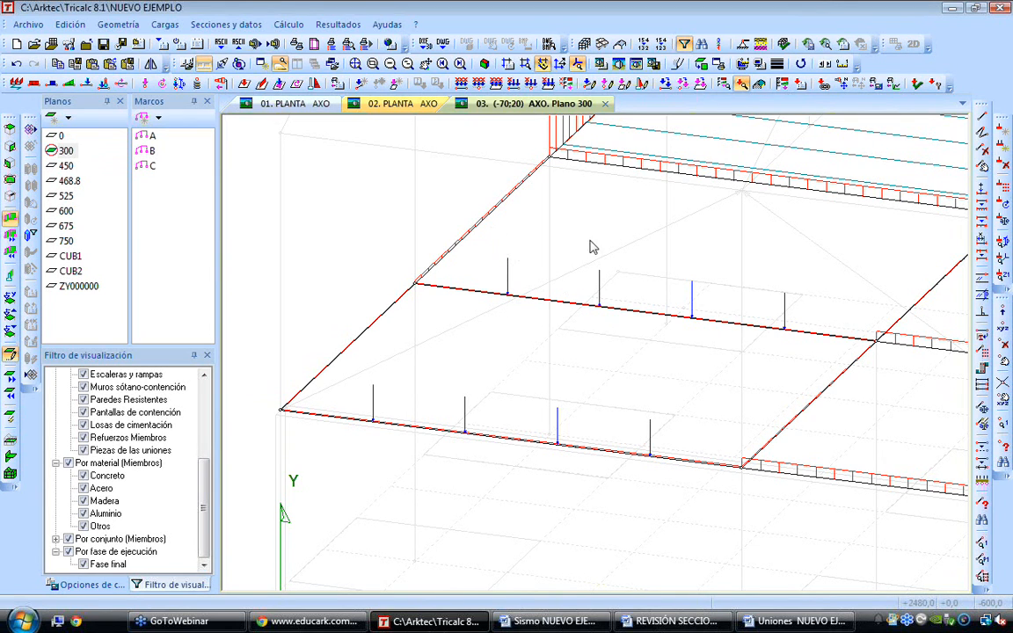
pyautogui.scroll(1, 826, 438)
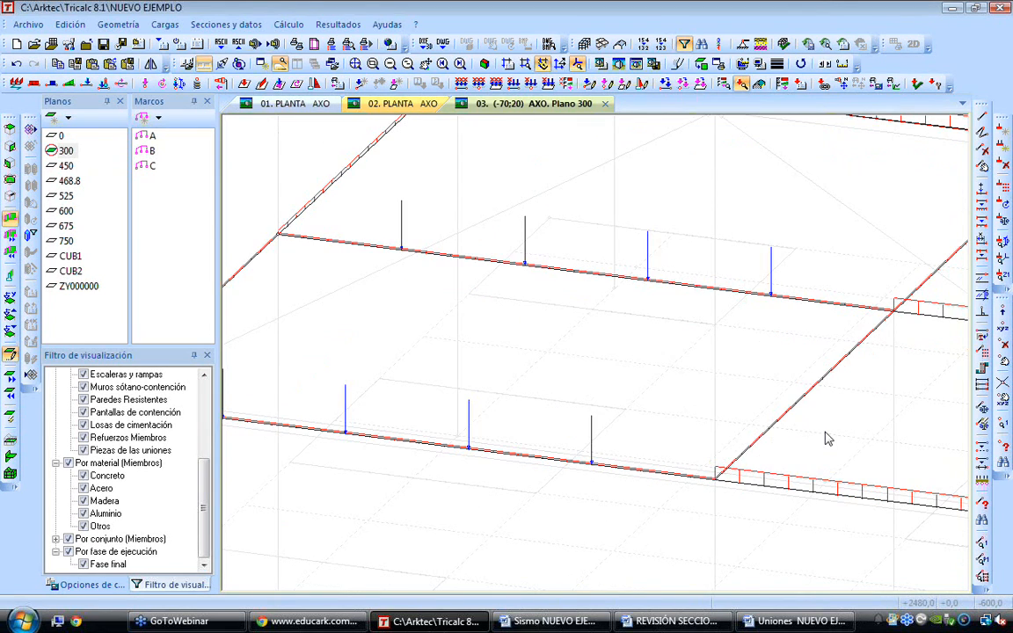
pyautogui.scroll(-2, 572, 297)
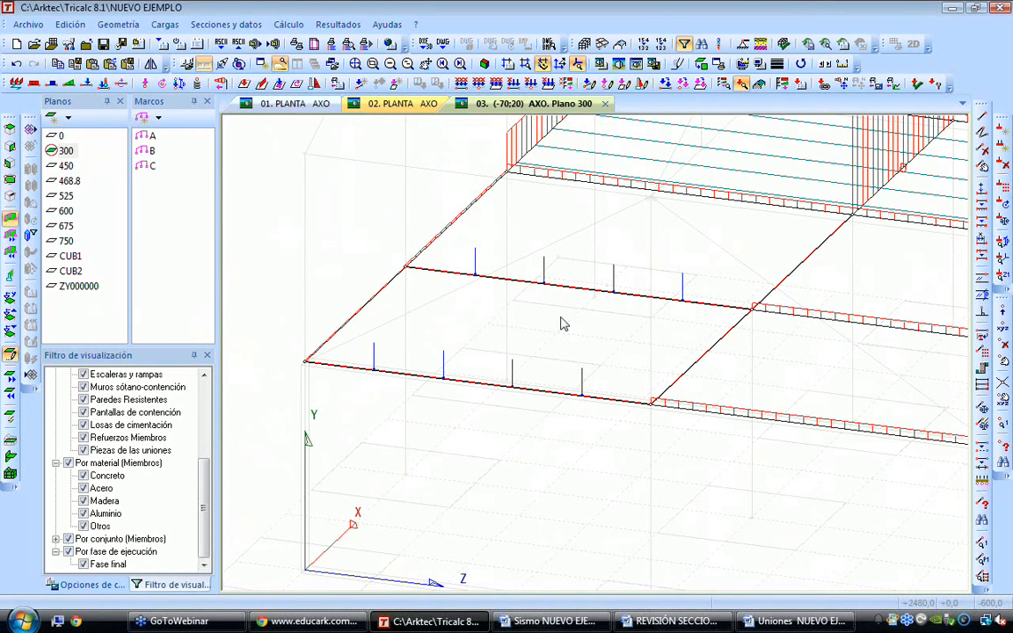
pyautogui.scroll(-1, 573, 295)
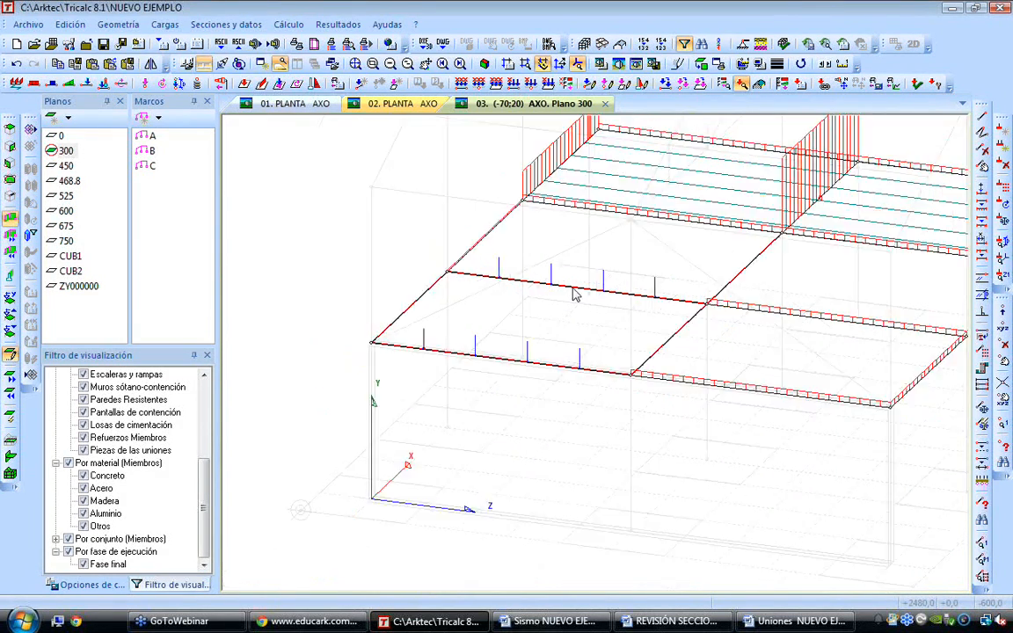
pyautogui.scroll(-1, 572, 296)
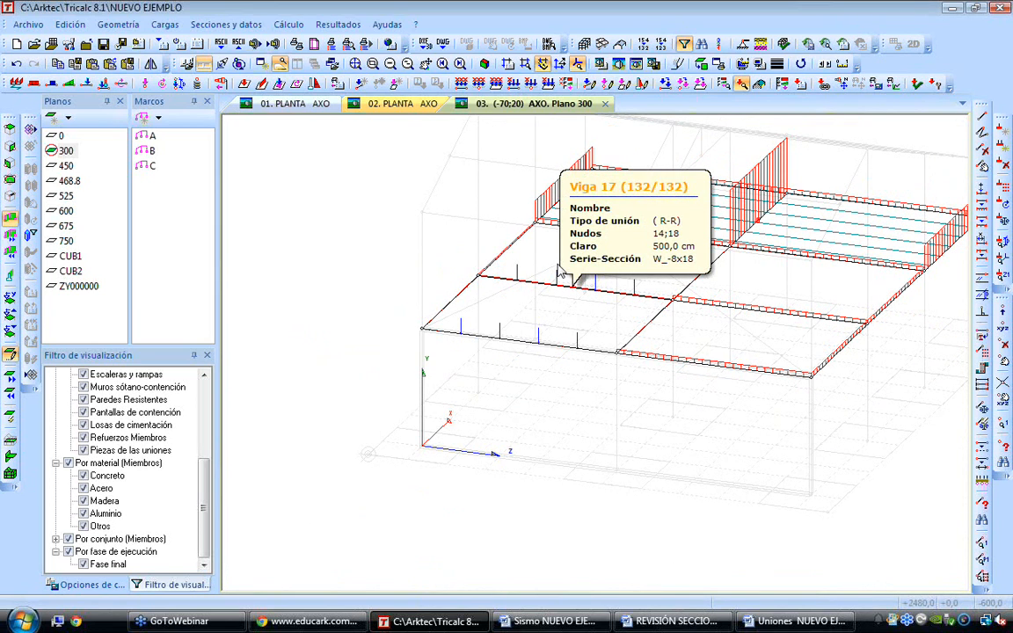
pyautogui.click(289, 25)
pyautogui.click(289, 25)
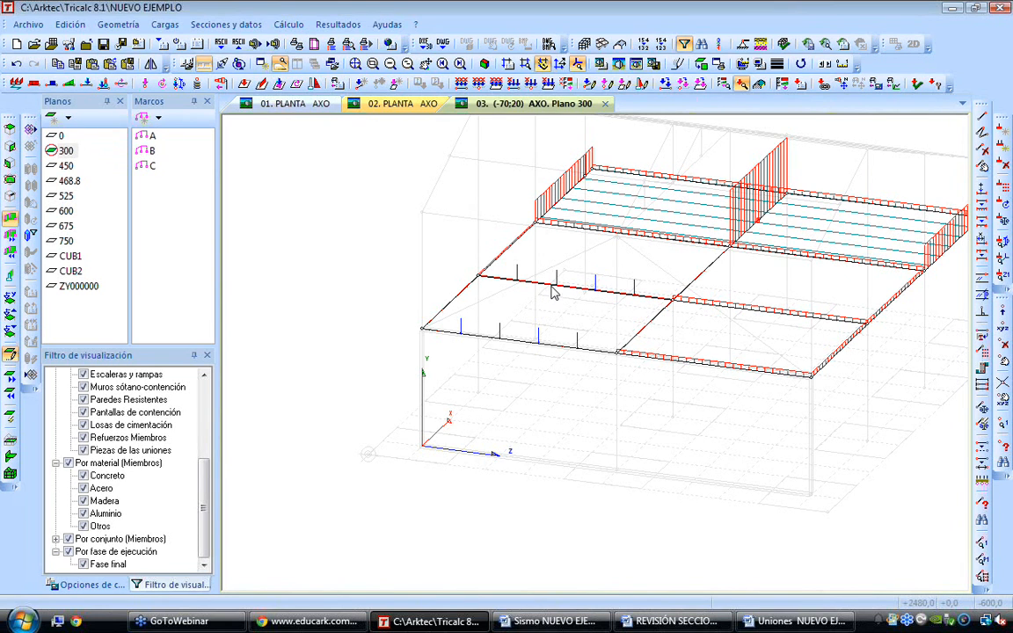
pyautogui.scroll(3, 538, 297)
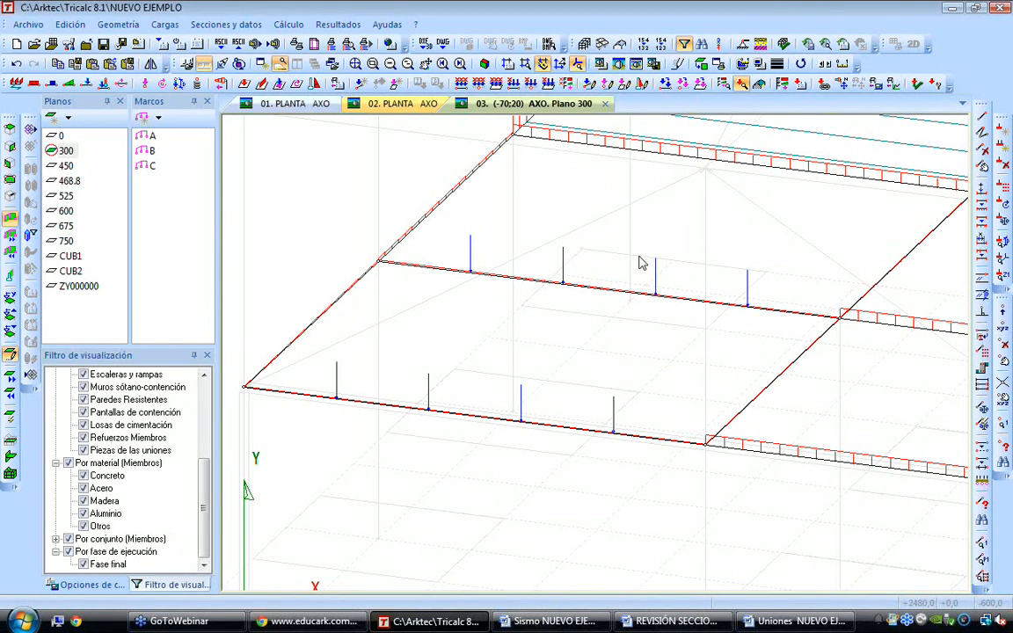
pyautogui.scroll(-2, 696, 281)
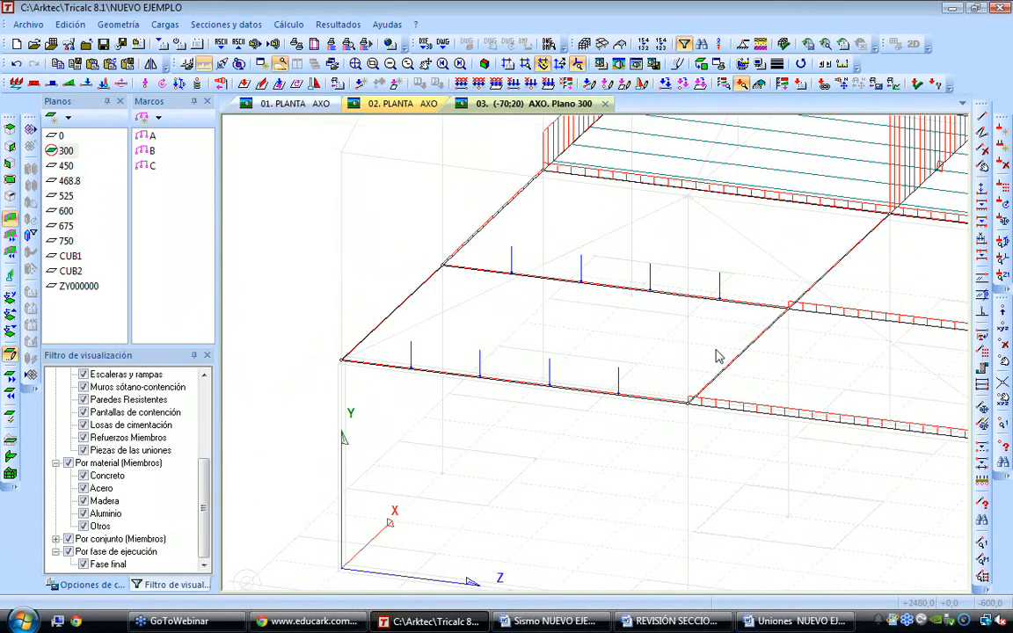
# Try to run the automatic calculation, re-evaluating the loads of one-way slabs, wind panels and load panels
pyautogui.click(290, 25)
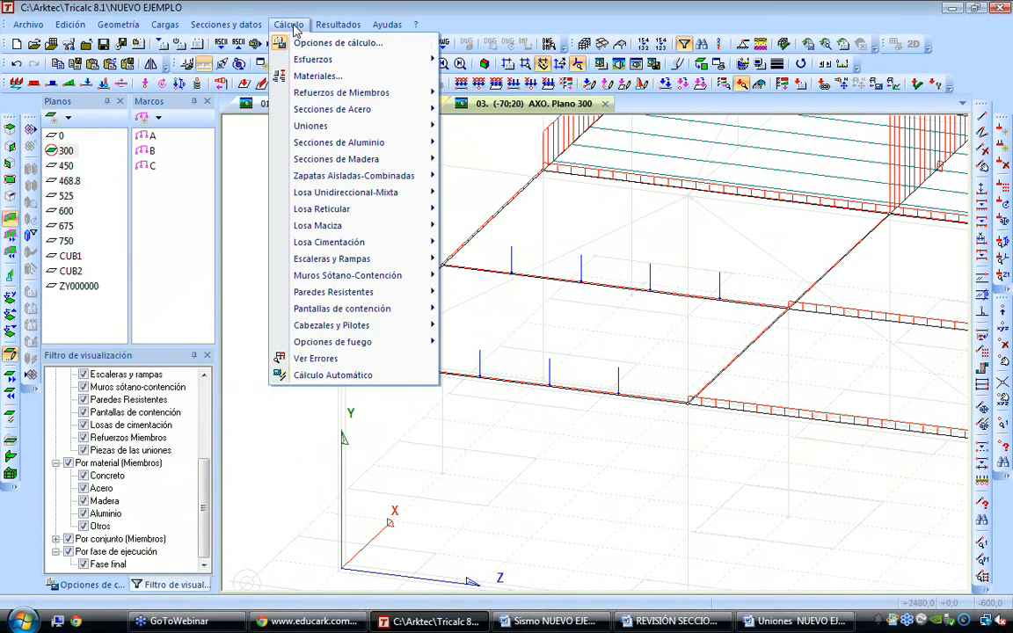
pyautogui.click(350, 375)
pyautogui.click(413, 288)
pyautogui.click(408, 340)
pyautogui.click(408, 404)
pyautogui.click(408, 455)
pyautogui.click(457, 485)
pyautogui.click(481, 368)
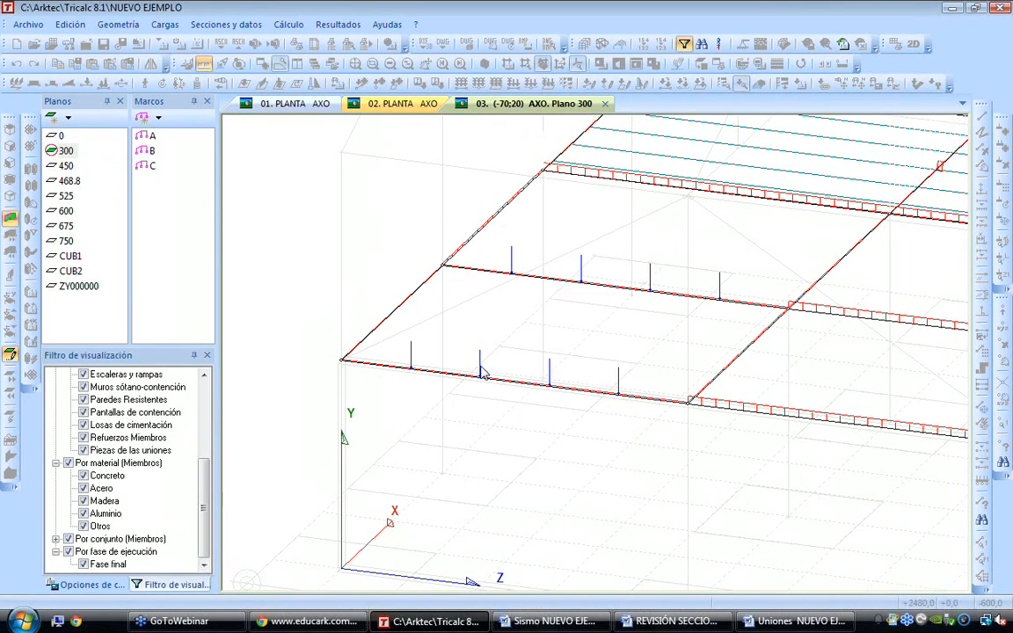
pyautogui.click(550, 351)
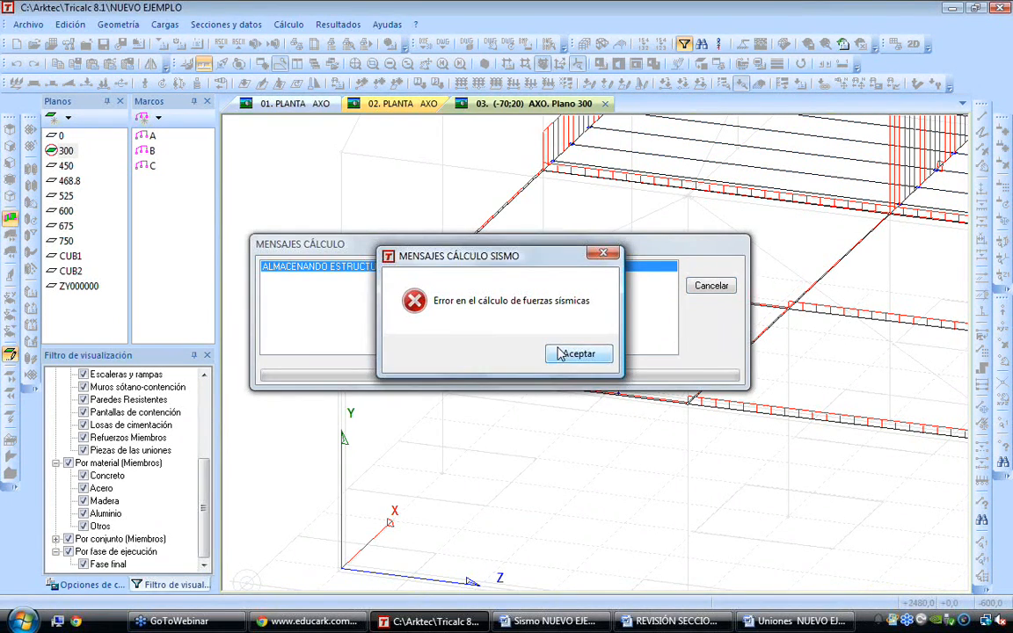
pyautogui.click(560, 354)
# Reorder the structure's geometry and rerun the calculation, recalculating the one-way slab, wind panel and load panel loads
pyautogui.click(132, 26)
pyautogui.click(140, 107)
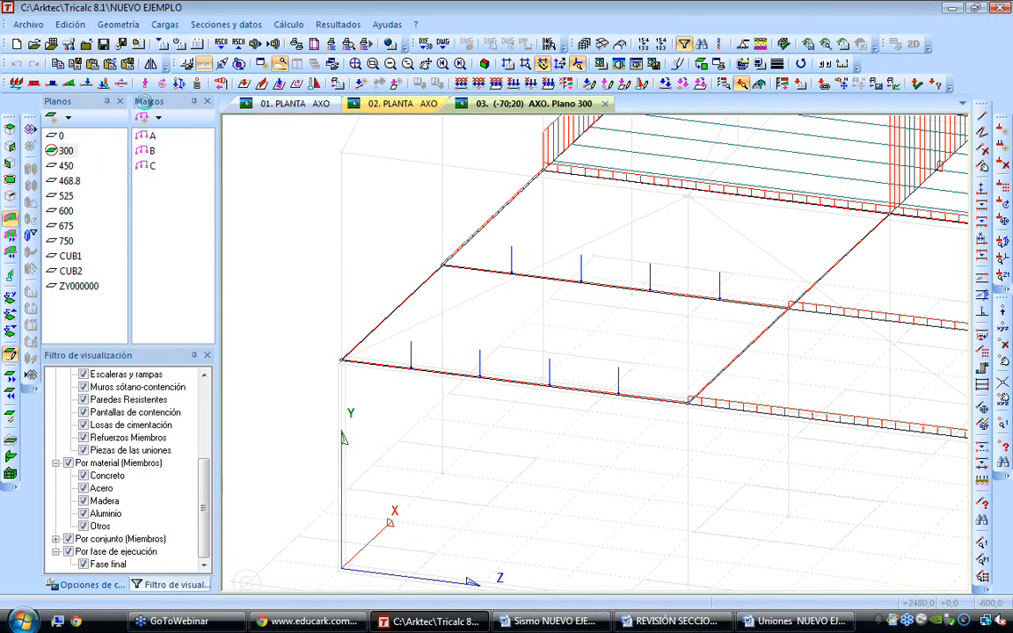
pyautogui.click(290, 24)
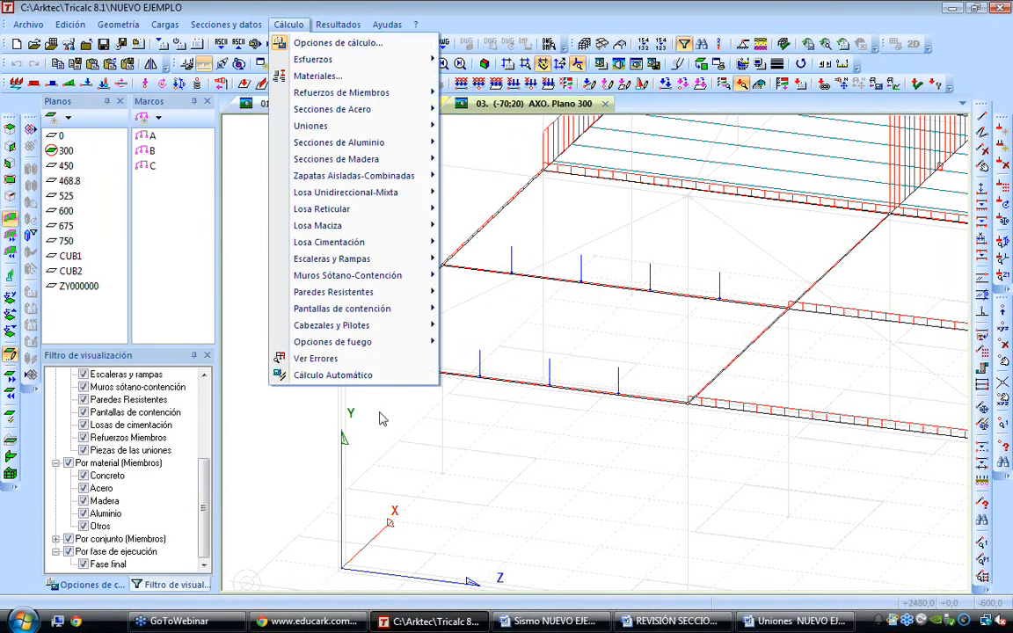
pyautogui.click(395, 443)
pyautogui.click(457, 483)
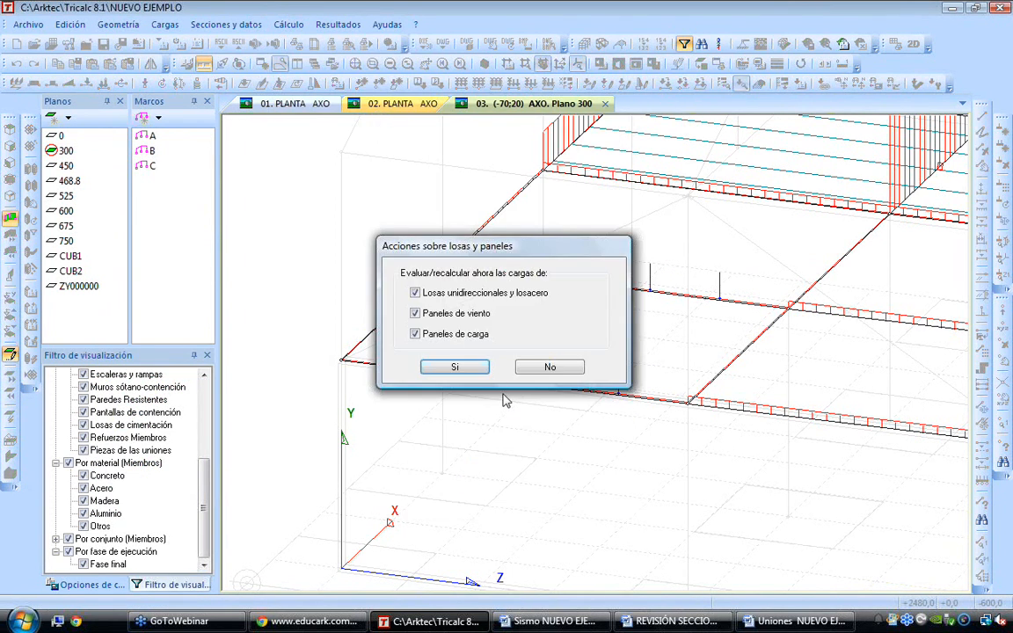
pyautogui.click(472, 365)
pyautogui.press('Return')
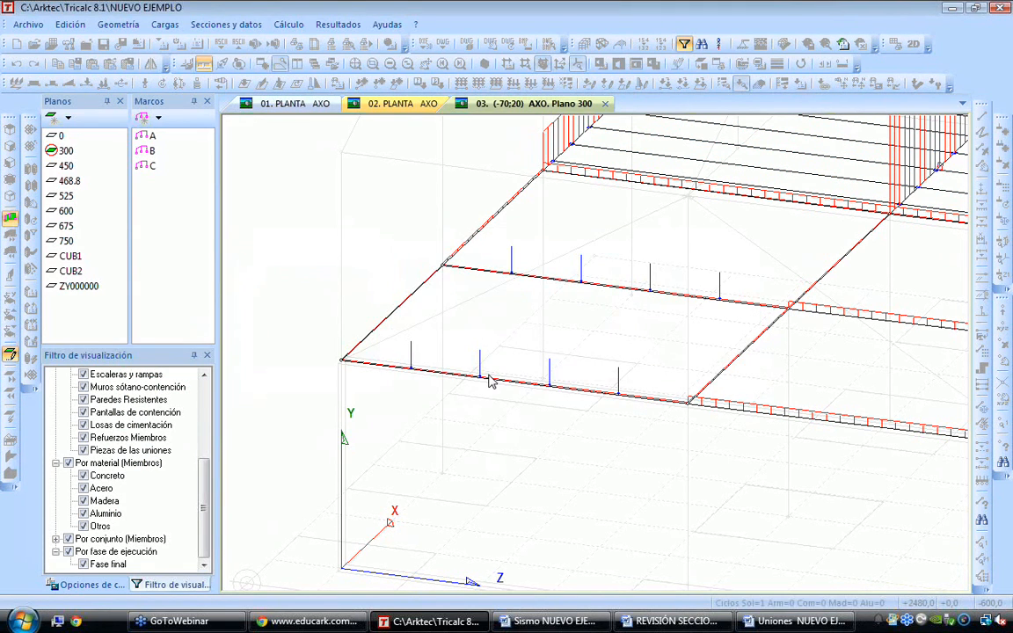
# Check the structure's geometry and review the reported errors and warnings
pyautogui.click(118, 24)
pyautogui.click(206, 486)
pyautogui.click(462, 432)
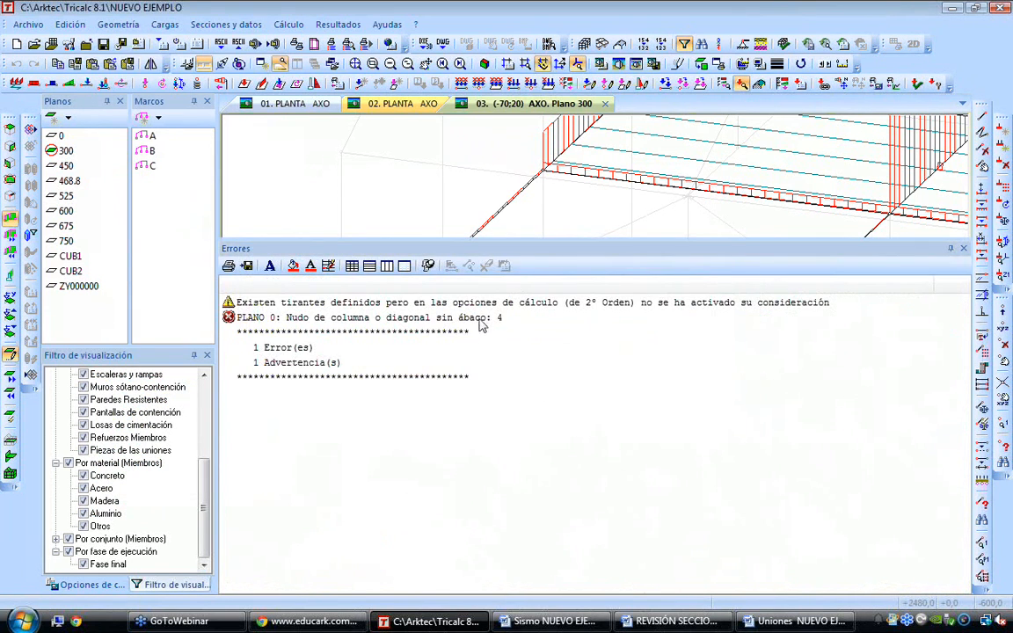
pyautogui.click(481, 319)
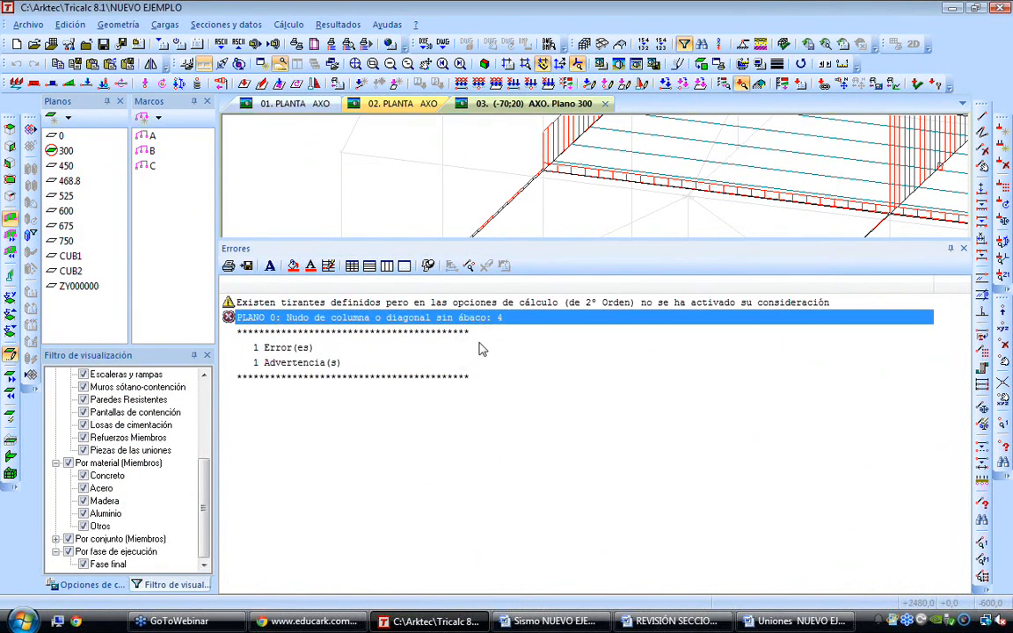
pyautogui.click(962, 249)
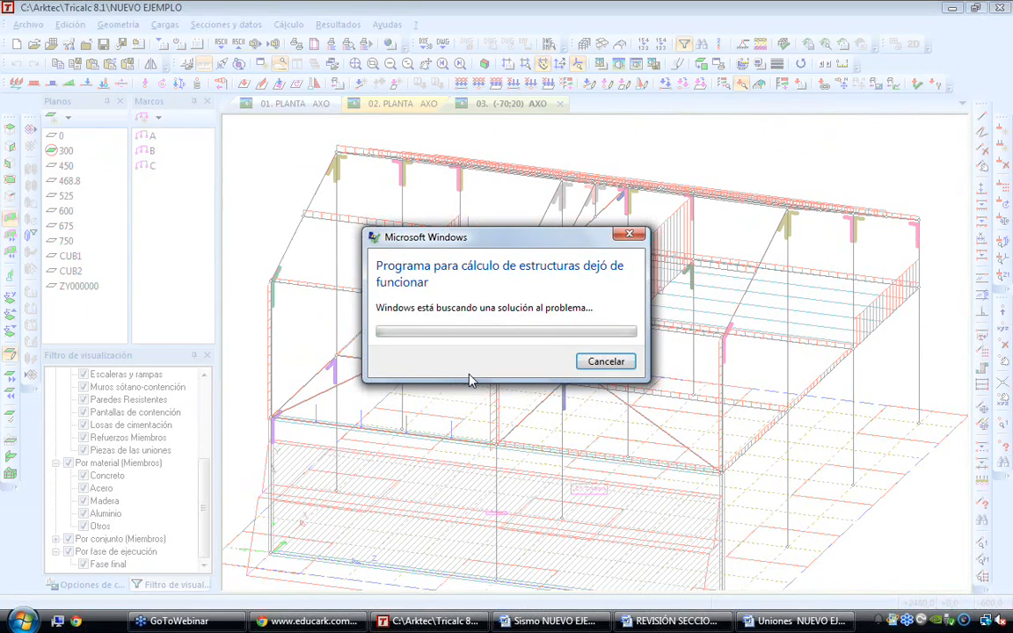
# Examine the whole frame and the slab area at its far end from several angles and distances
pyautogui.click(605, 361)
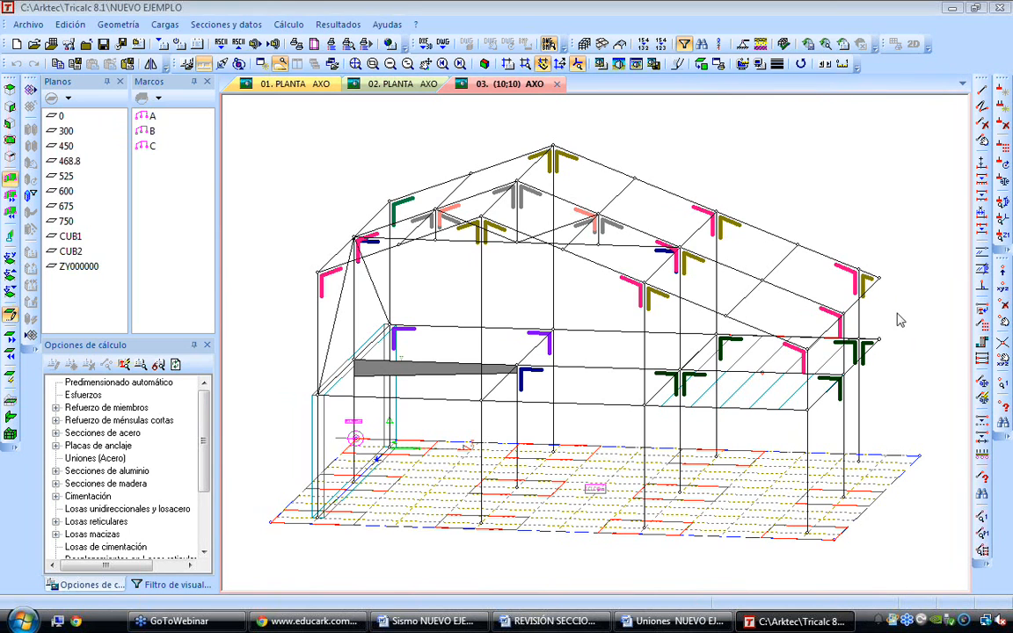
pyautogui.scroll(2, 901, 326)
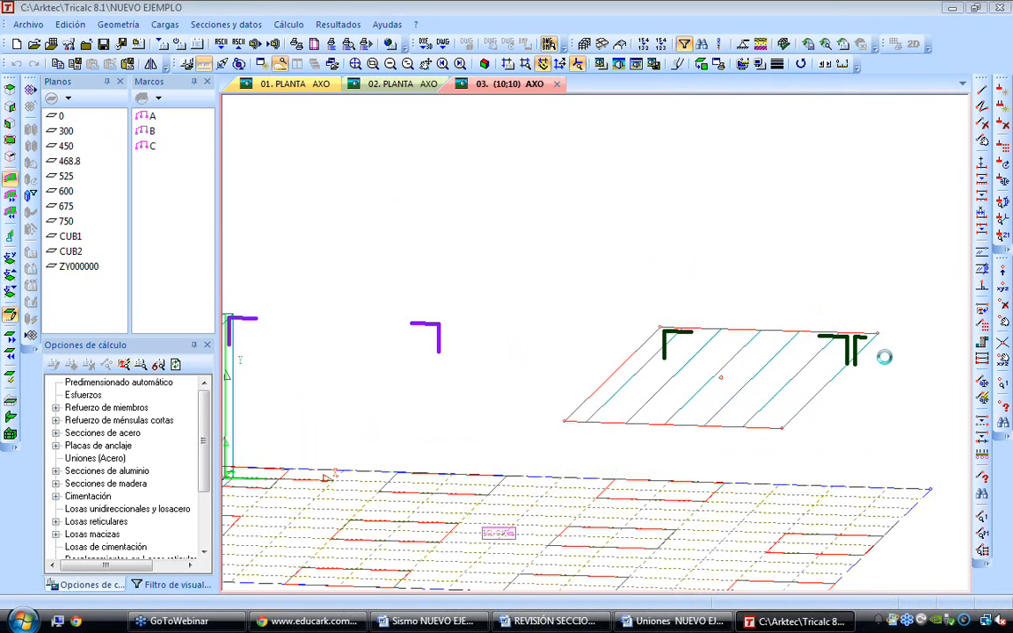
pyautogui.scroll(1, 885, 351)
pyautogui.keyDown('ctrl'); pyautogui.scroll(2, 885, 349); pyautogui.keyUp('ctrl')
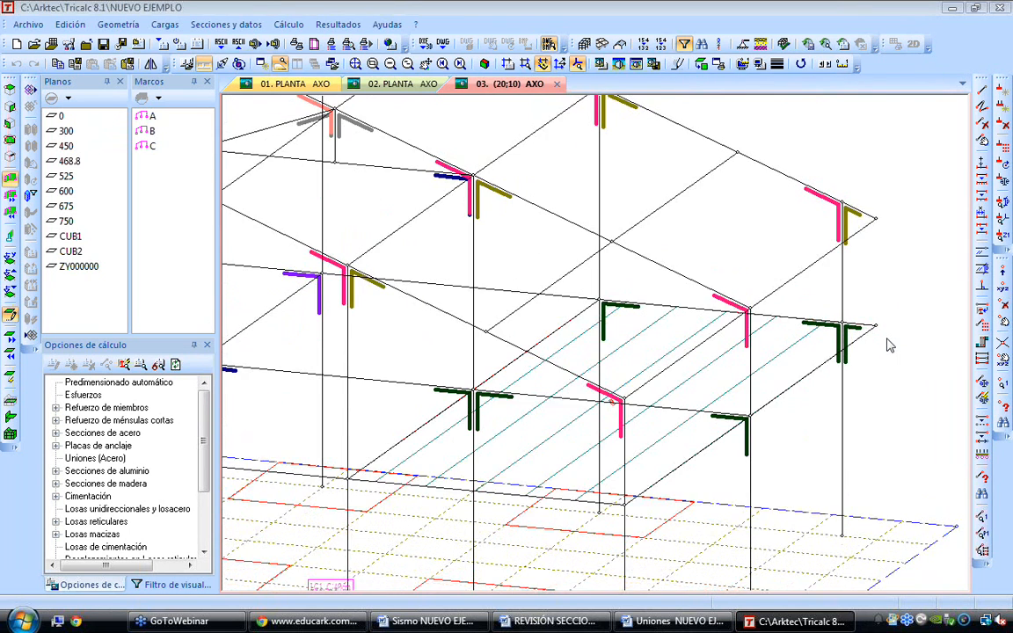
pyautogui.scroll(-1, 890, 345)
pyautogui.scroll(-3, 890, 345)
pyautogui.scroll(3, 888, 343)
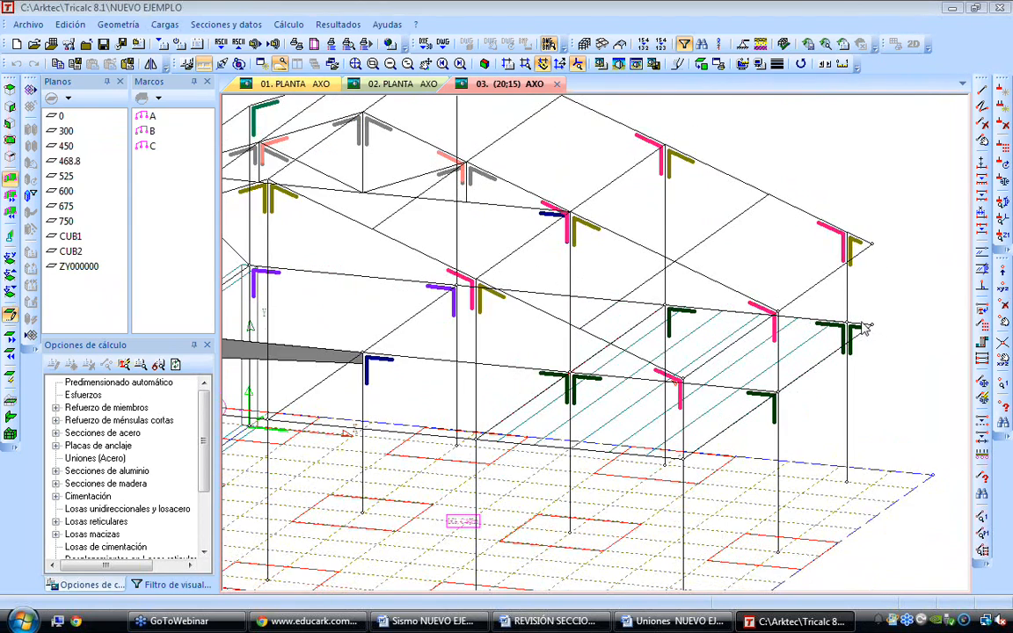
pyautogui.scroll(-1, 866, 327)
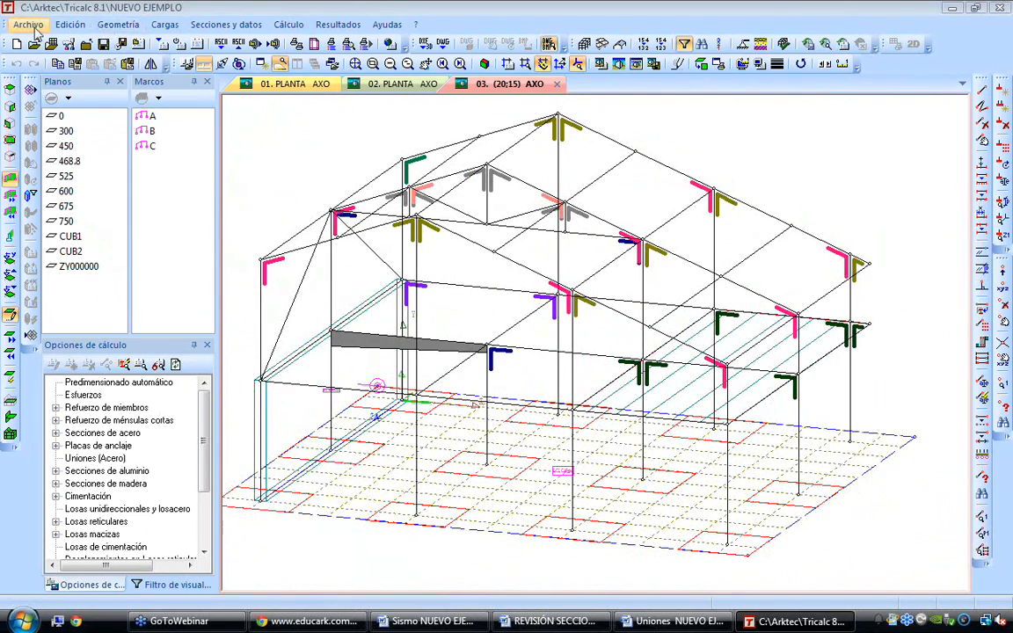
# Create a new structure named 5455 in C:\Arktec\Tricalc 8.1 with 3D node coordinates precise to mm
pyautogui.click(18, 45)
pyautogui.write('54')
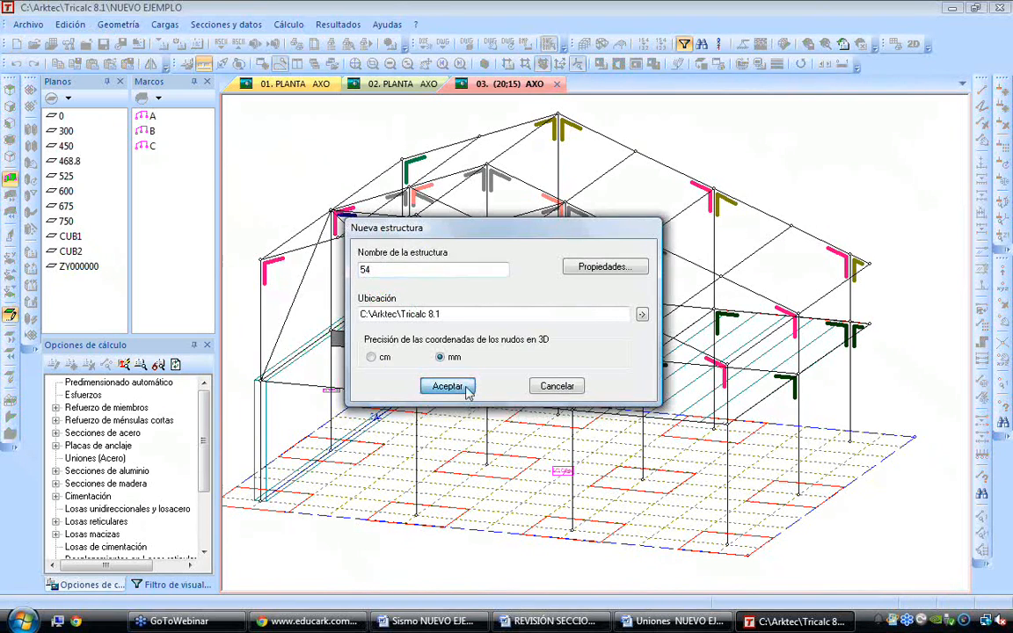
pyautogui.click(445, 386)
pyautogui.press('Return')
pyautogui.write('525')
pyautogui.click(446, 386)
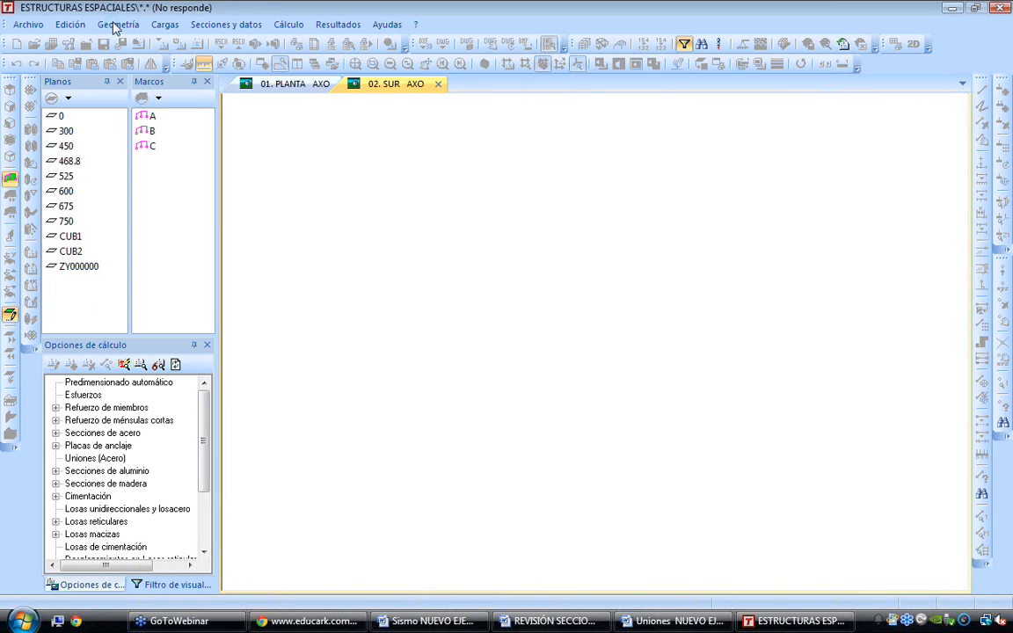
# Generate a rigid-node geometric mesh with X spacings of 500 and 100 cm and two 300 cm spacings along Y
pyautogui.click(115, 24)
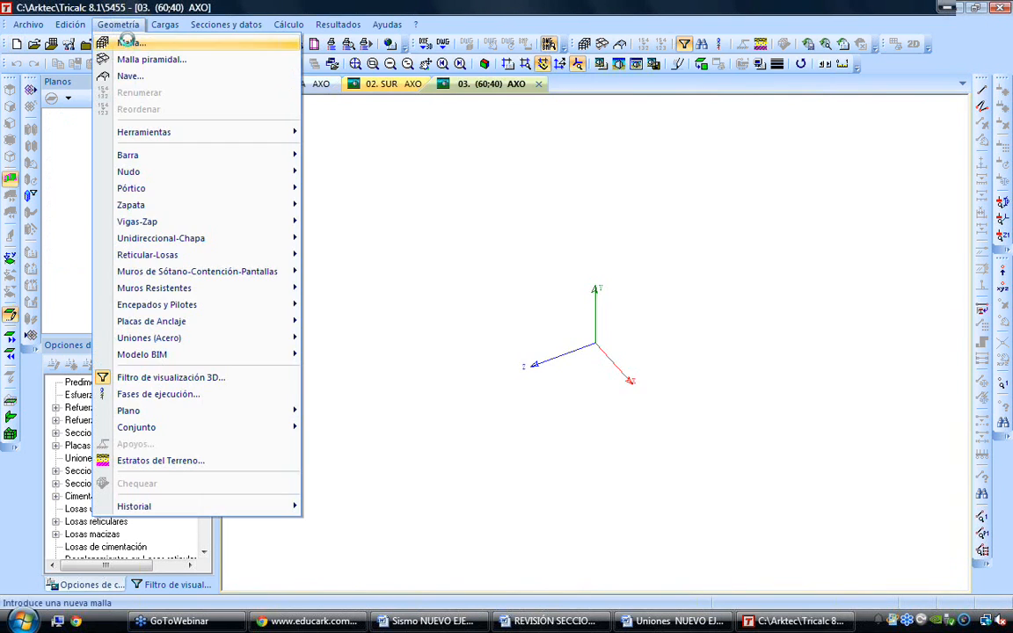
pyautogui.click(129, 42)
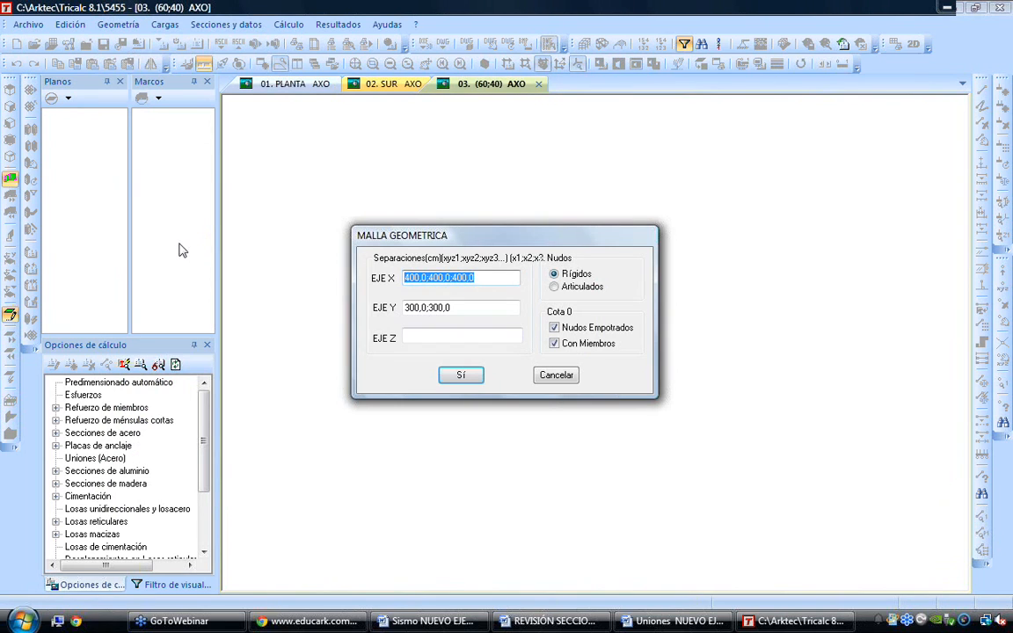
pyautogui.write('500 100')
pyautogui.press('Tab')
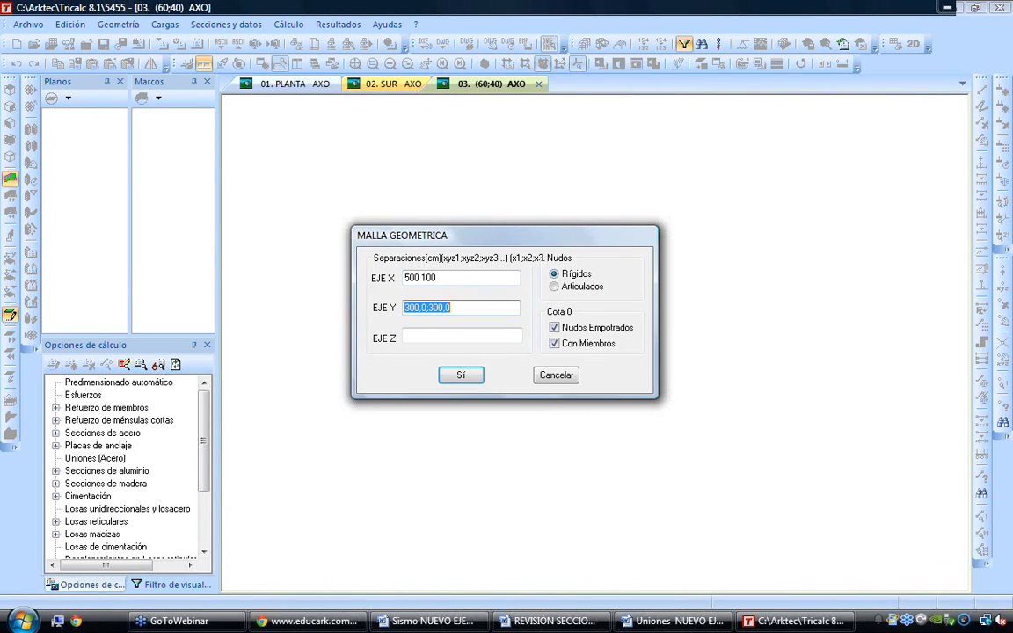
pyautogui.write('3')
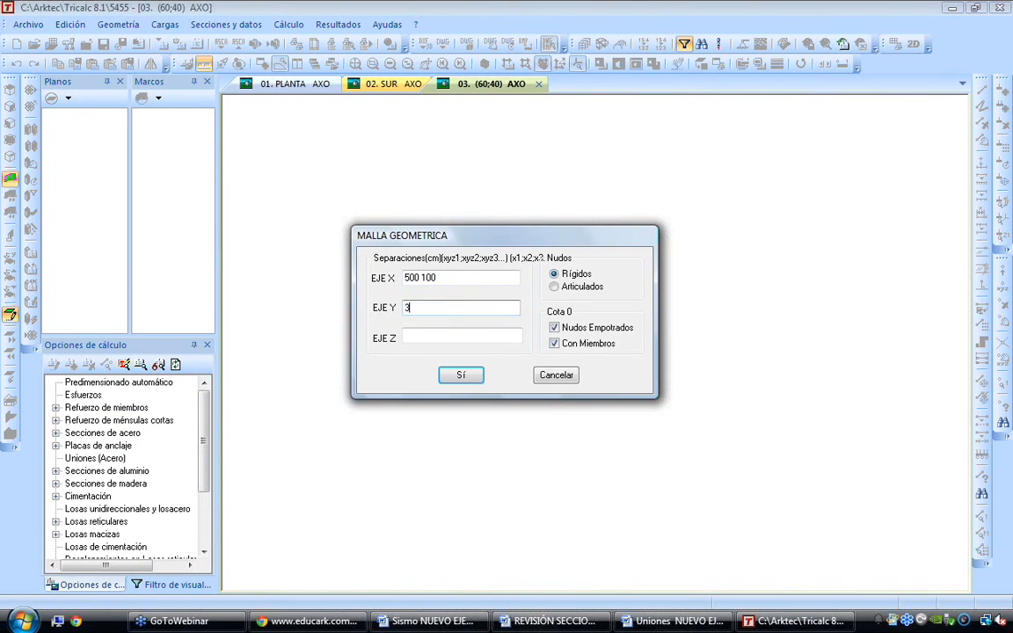
pyautogui.press('Tab')
pyautogui.hotkey('shift', 'Tab')
pyautogui.press('Return')
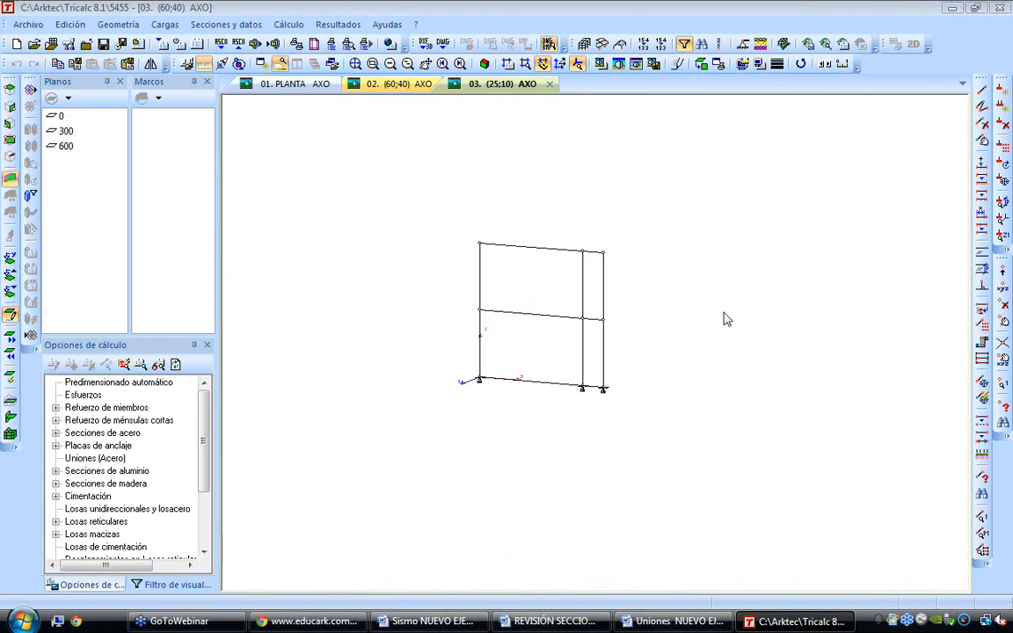
# Delete the base node of the outermost column, together with that column's ground-storey bar and adjoining base bar
pyautogui.scroll(3, 649, 321)
pyautogui.click(130, 25)
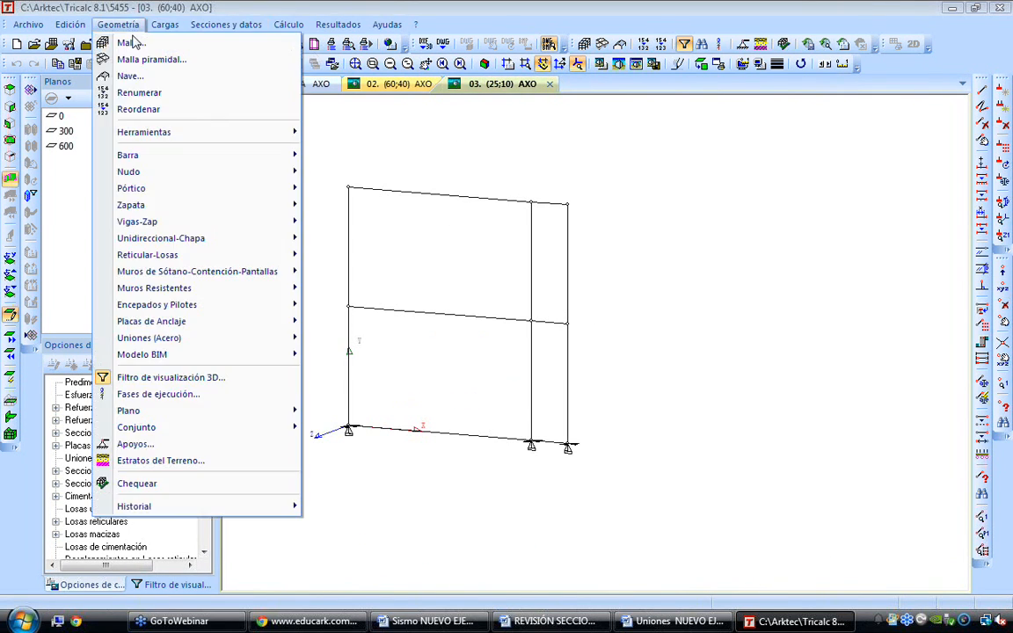
pyautogui.moveTo(263, 170)
pyautogui.click(378, 204)
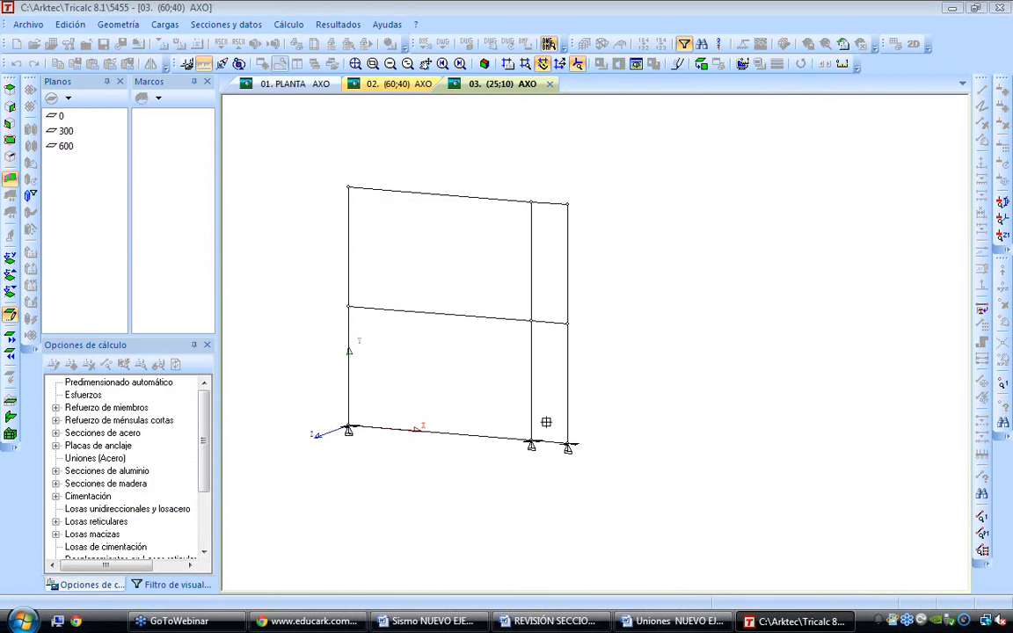
pyautogui.click(563, 442)
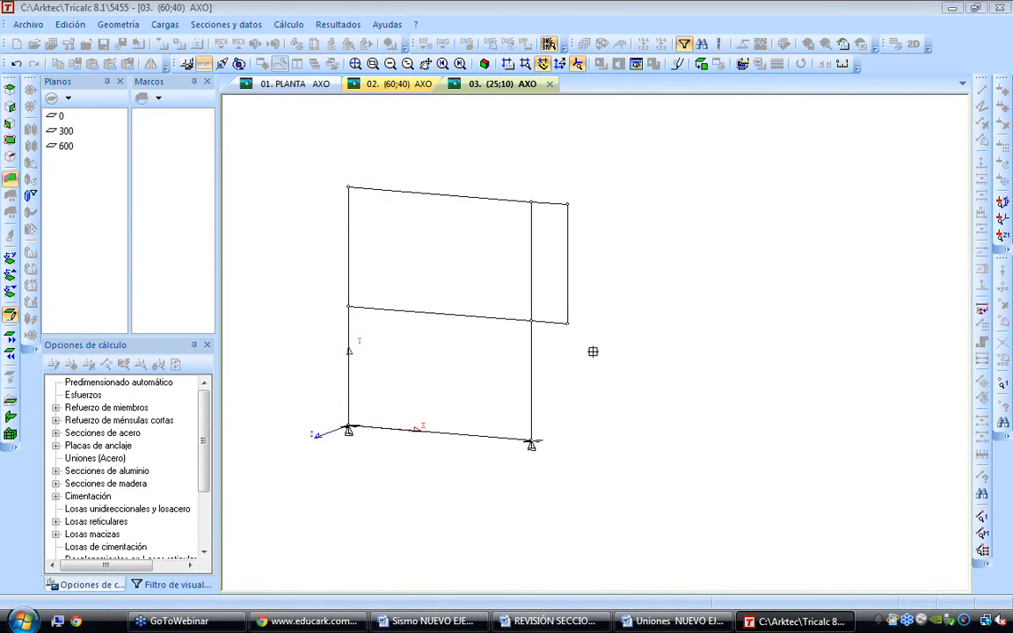
# Delete the outermost upper-storey column and the remaining ground-level bar between the two supports
pyautogui.click(121, 24)
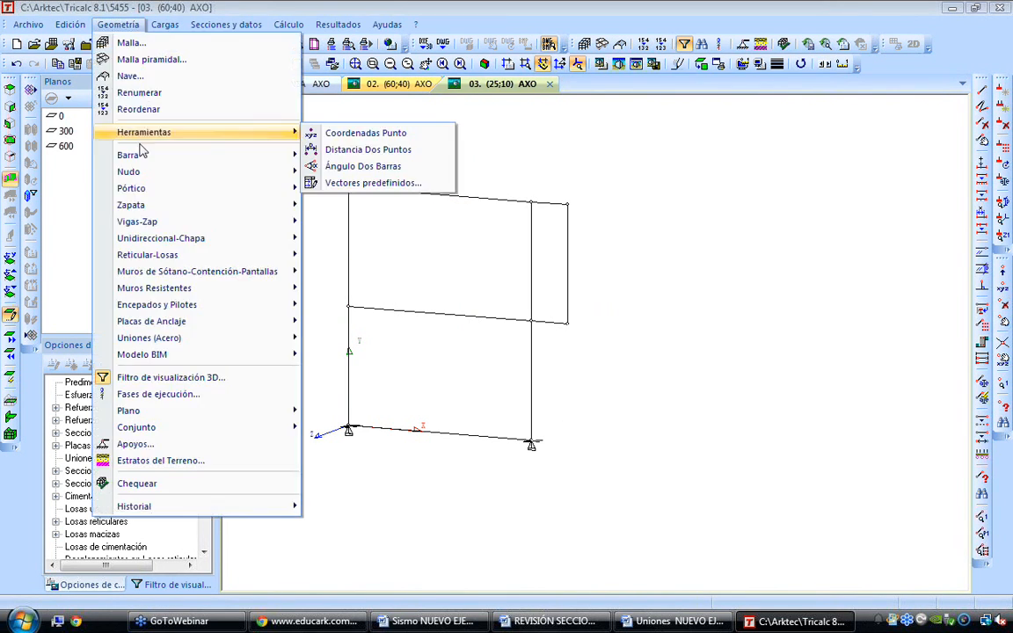
pyautogui.moveTo(202, 154)
pyautogui.click(391, 190)
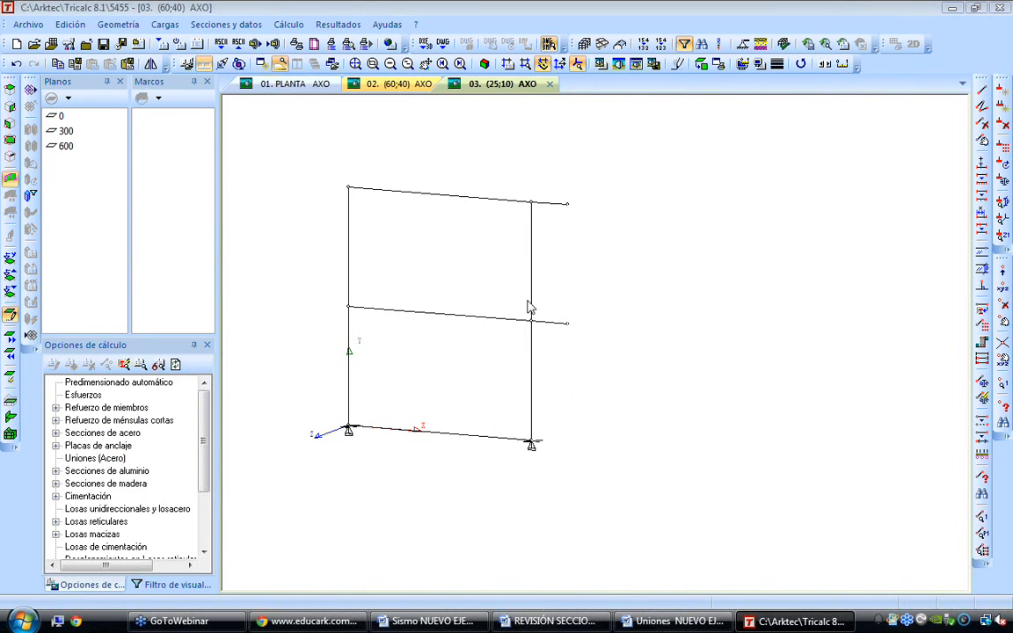
pyautogui.click(455, 433)
# Define a structural steel section from the simple rolled AISC-US HP_ series, parallel to Yg, and assign it to the frame members
pyautogui.click(226, 24)
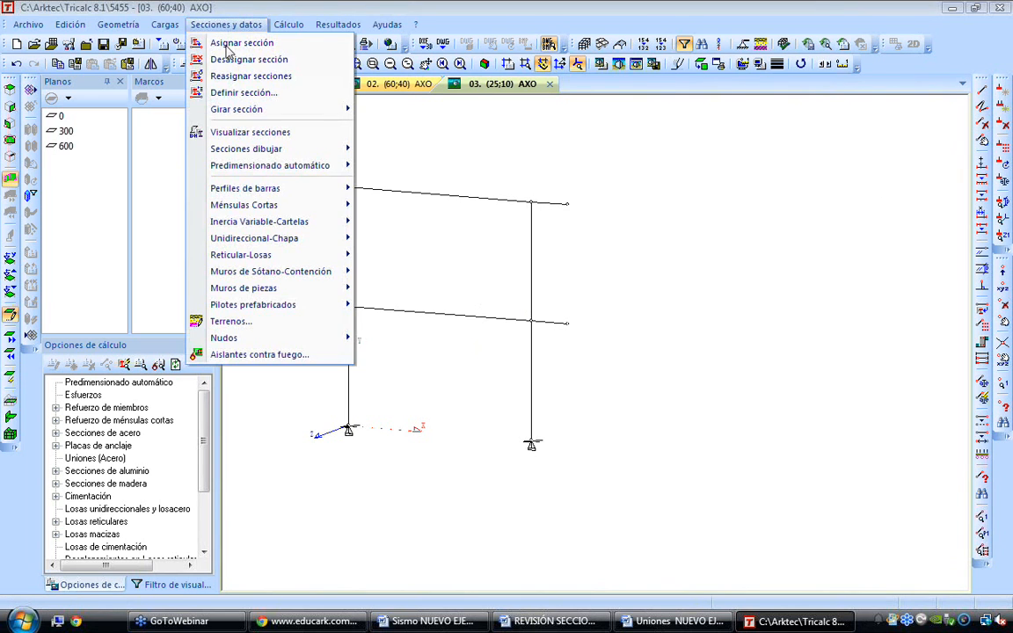
pyautogui.click(253, 93)
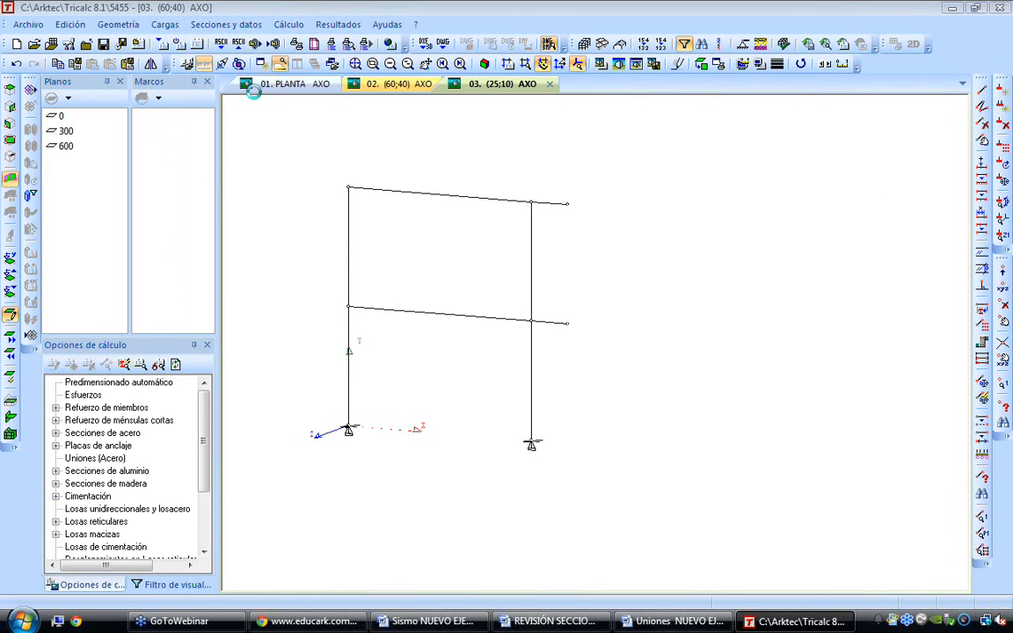
pyautogui.click(403, 200)
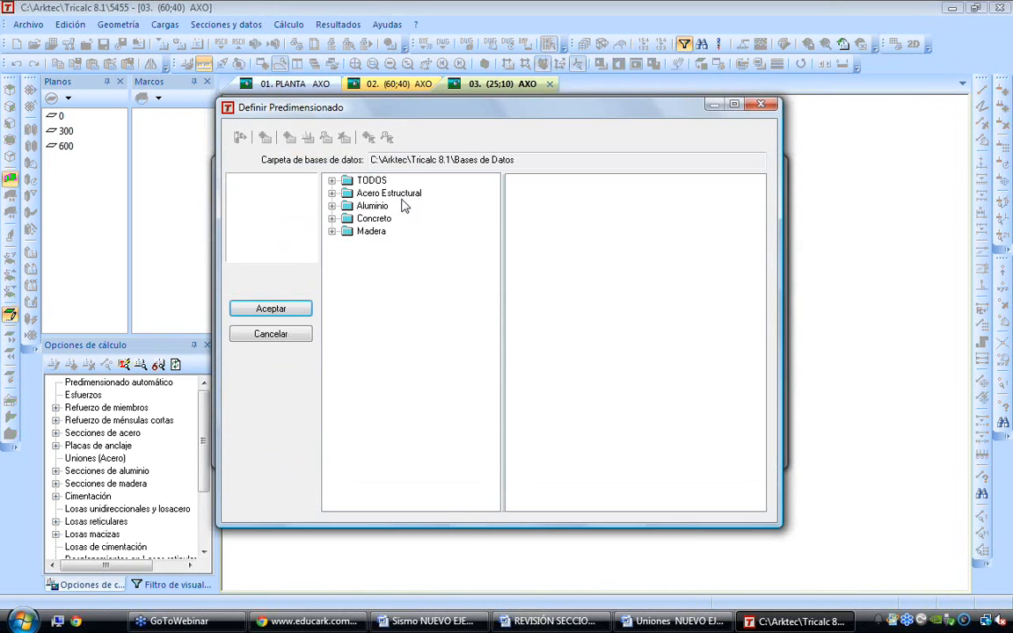
pyautogui.click(333, 194)
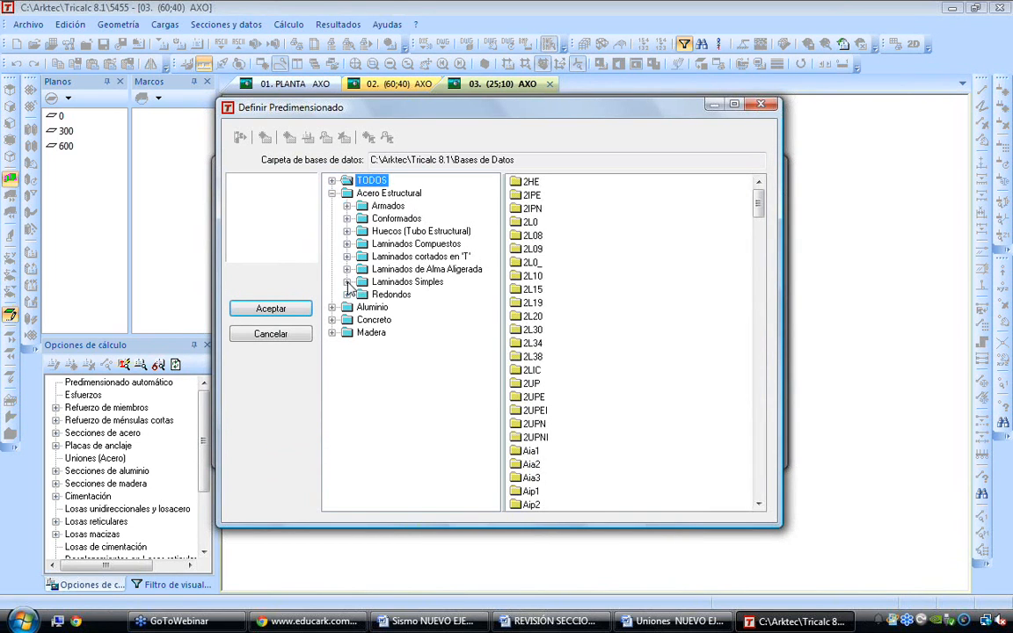
pyautogui.click(347, 282)
pyautogui.click(361, 333)
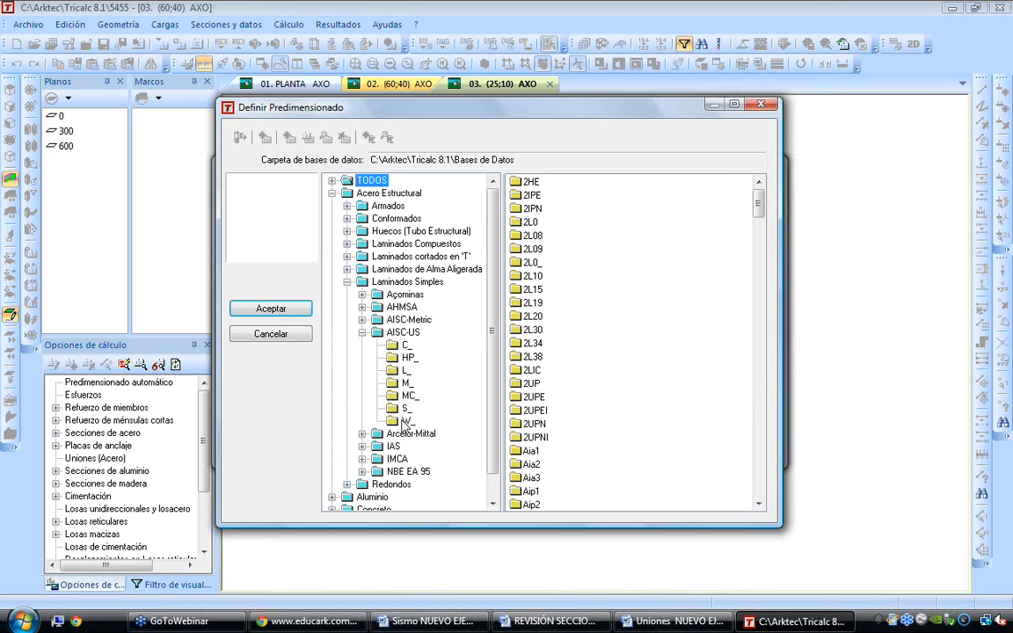
pyautogui.click(407, 357)
pyautogui.click(293, 309)
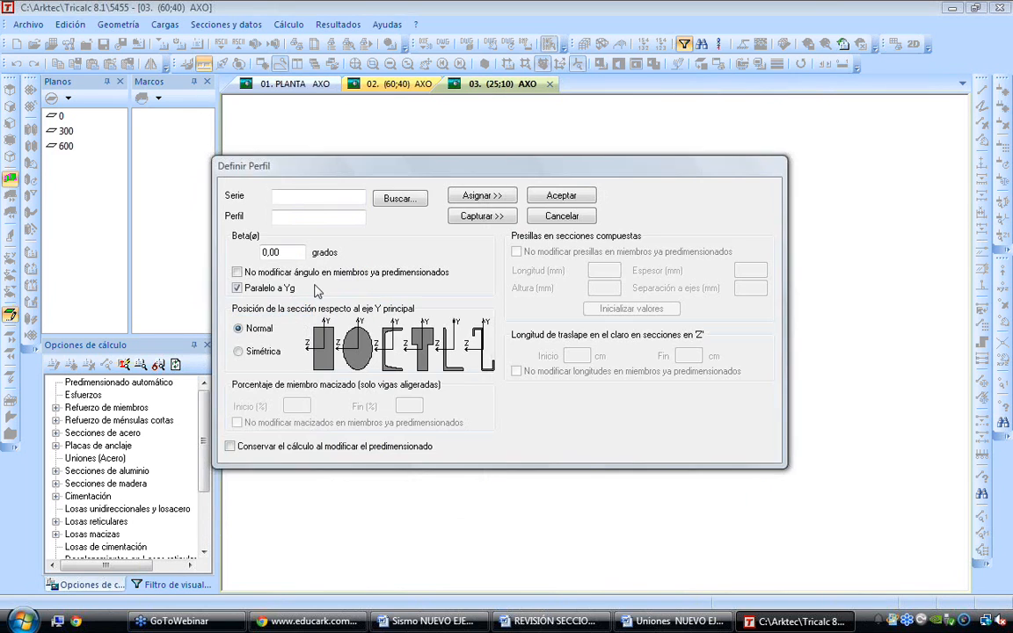
pyautogui.click(497, 199)
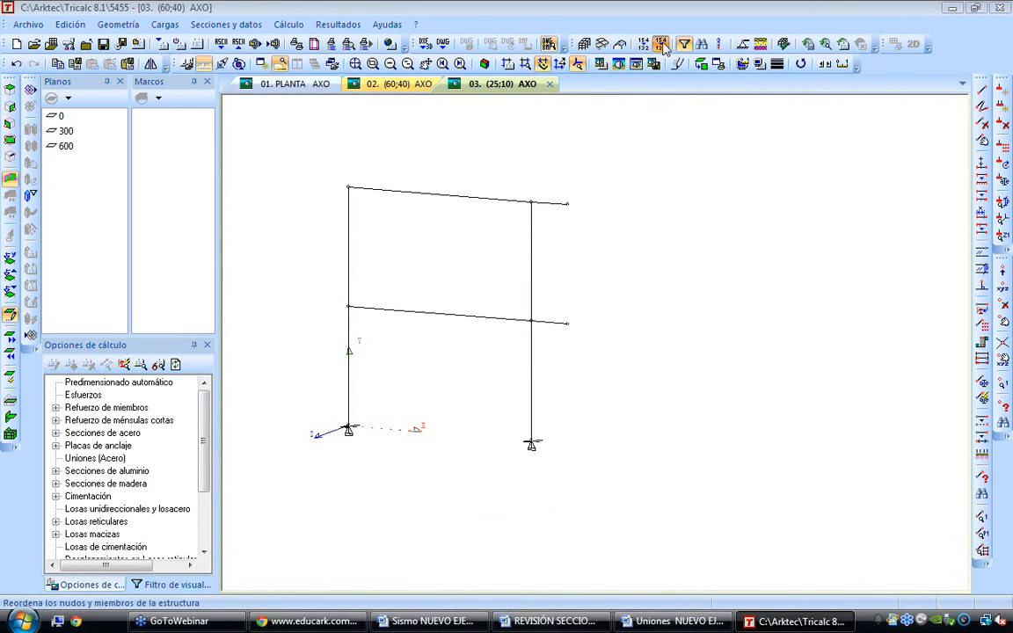
# Run the automatic calculation of the frame
pyautogui.click(286, 24)
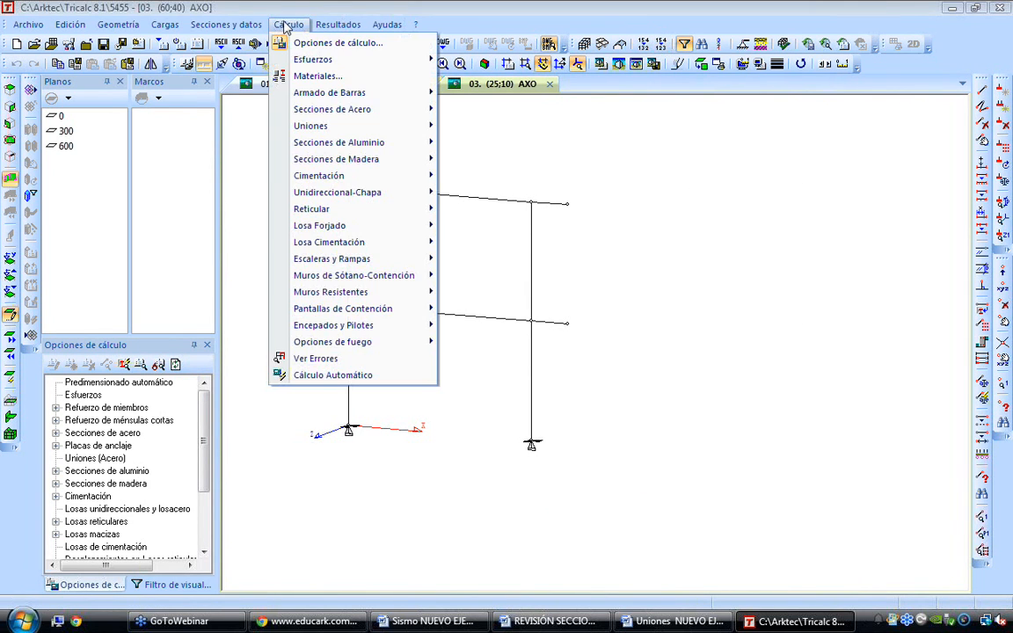
pyautogui.click(330, 375)
pyautogui.press('Return')
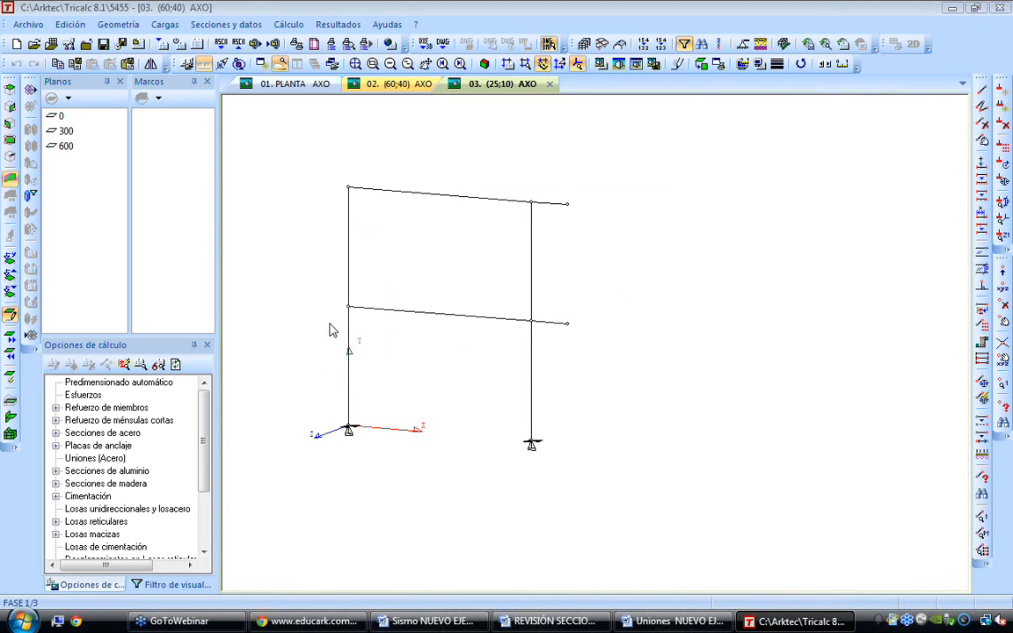
# Plot the steel displacements for the factored ultimate limit state and examine the beams and their cantilever ends
pyautogui.click(347, 26)
pyautogui.moveTo(400, 86)
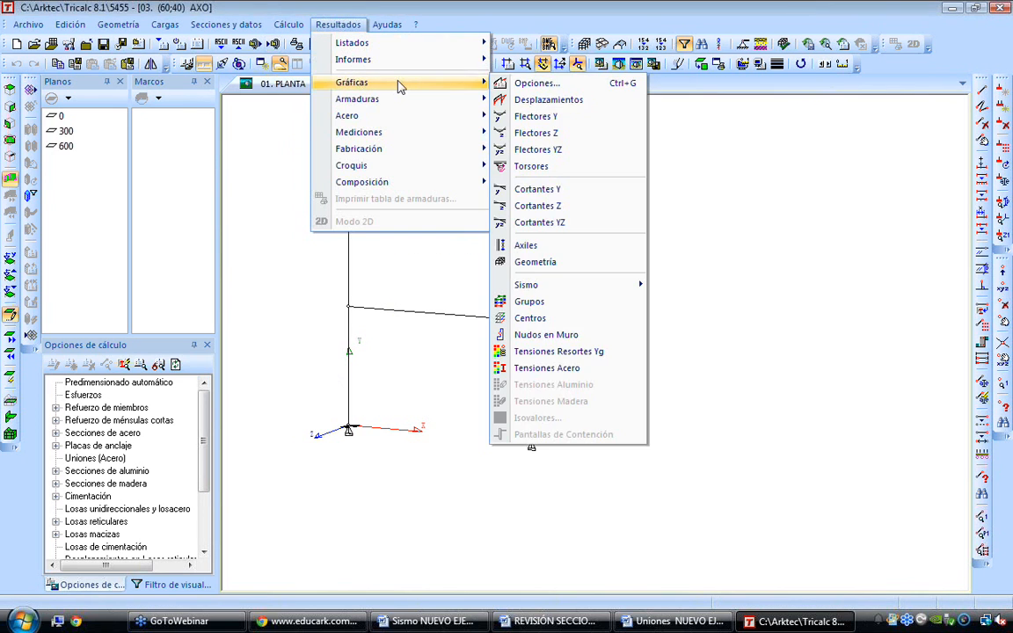
pyautogui.click(571, 100)
pyautogui.click(573, 309)
pyautogui.press('Return')
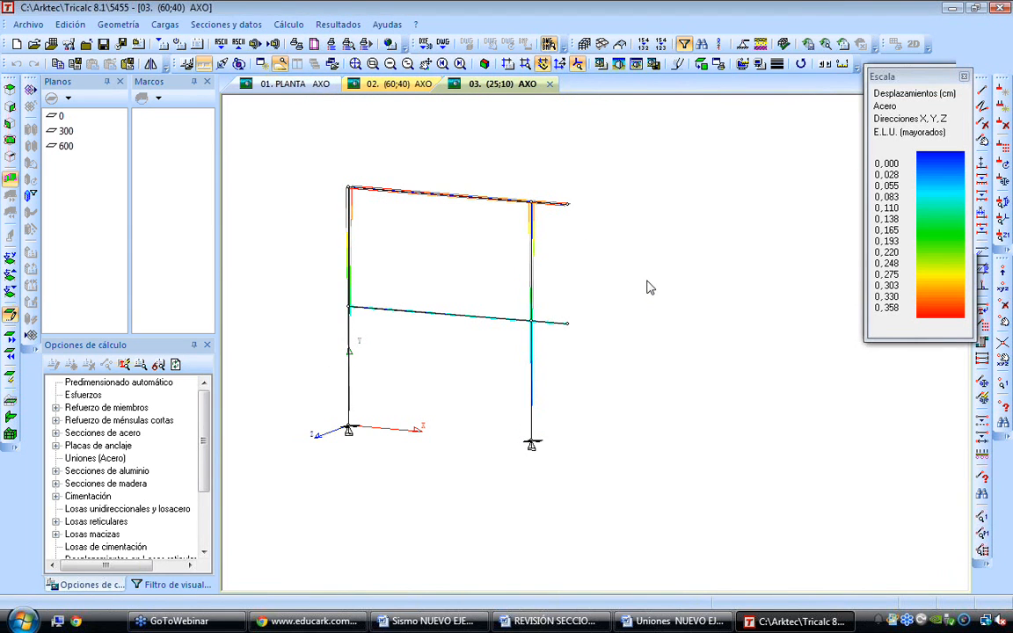
pyautogui.scroll(6, 350, 196)
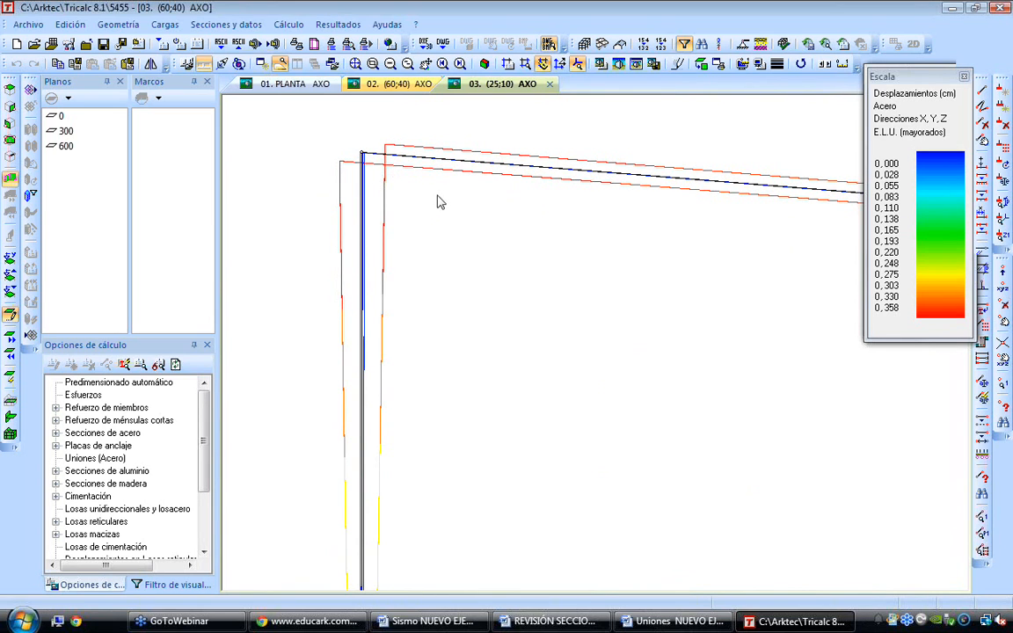
pyautogui.scroll(-5, 471, 215)
pyautogui.scroll(3, 783, 151)
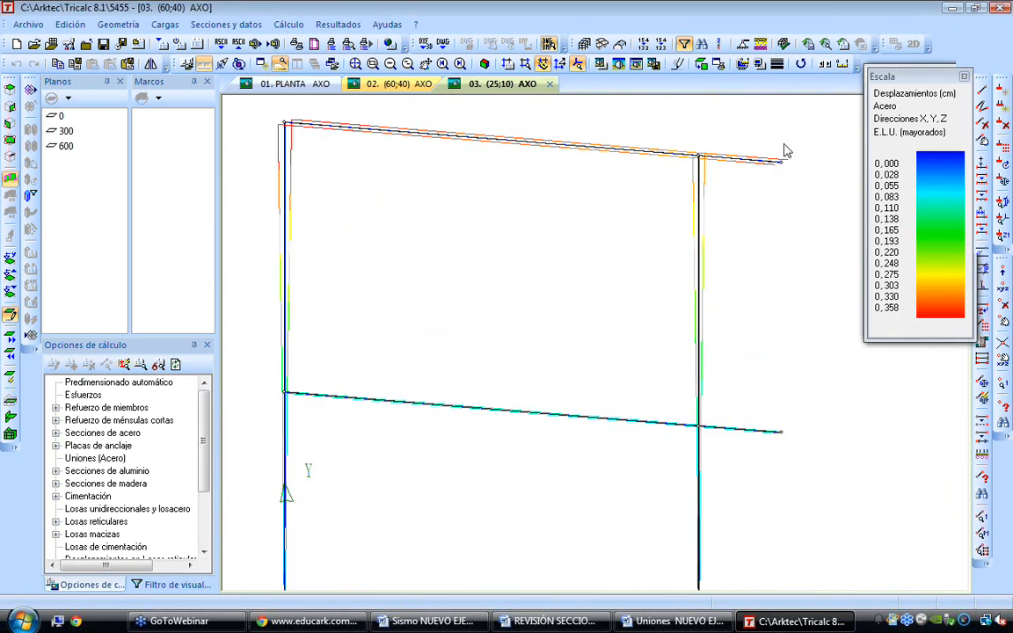
pyautogui.moveTo(762, 261); pyautogui.dragTo(754, 186, button='middle')
pyautogui.scroll(-2, 750, 442)
# Try to apply a 10 kN permanent point load in the Zg- direction to the upper cantilever's end node
pyautogui.click(164, 24)
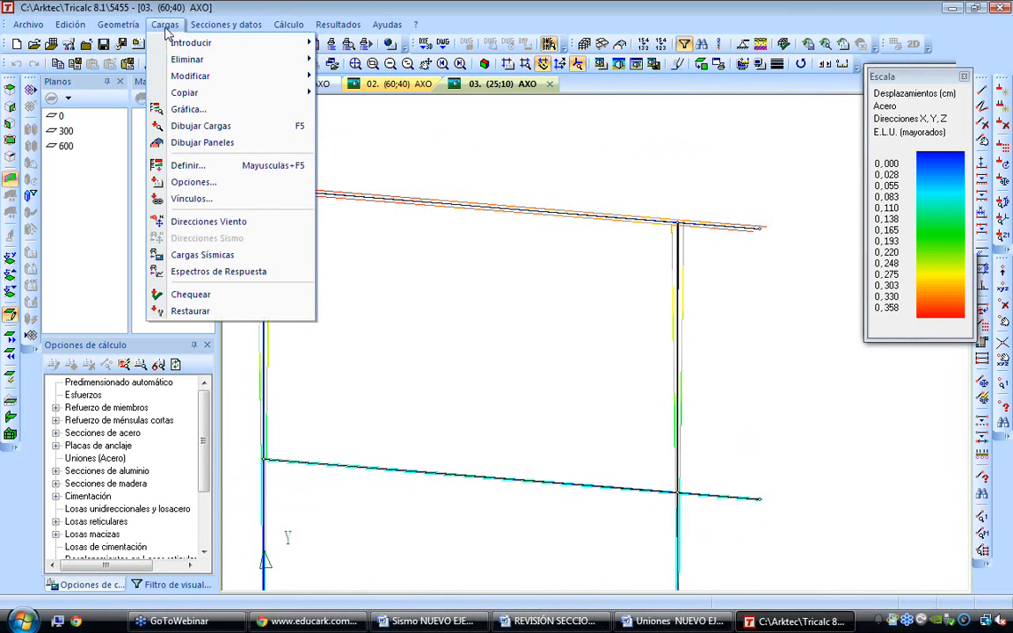
pyautogui.click(189, 165)
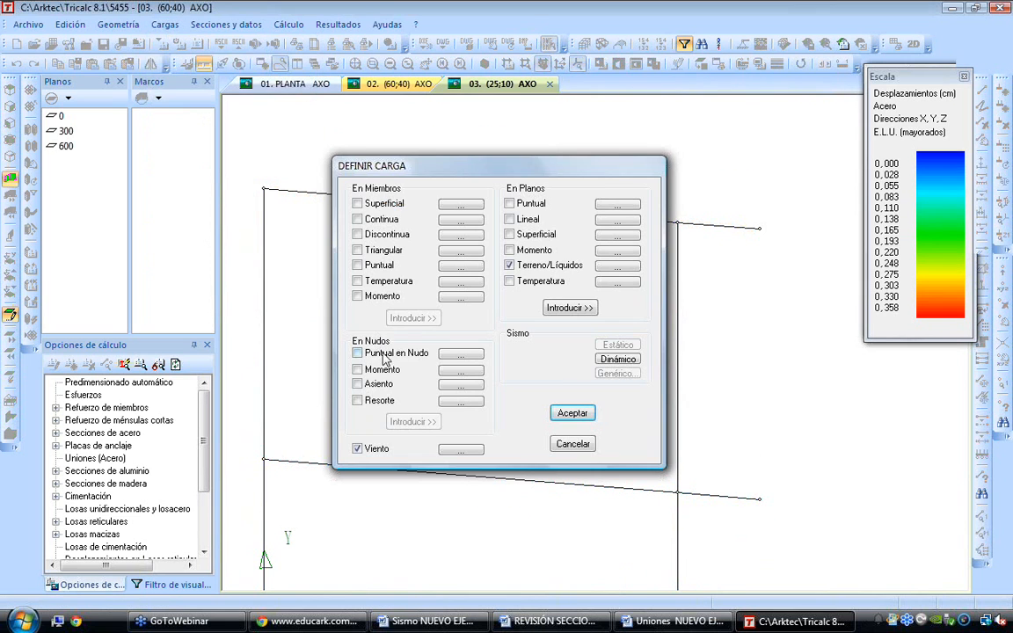
pyautogui.click(460, 352)
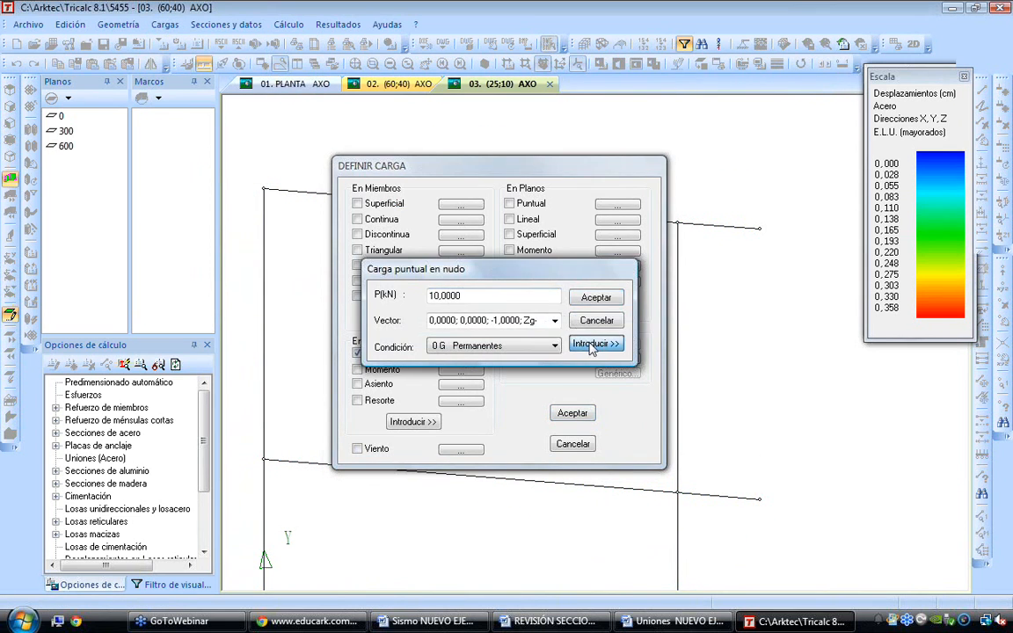
pyautogui.click(594, 344)
pyautogui.press('Return')
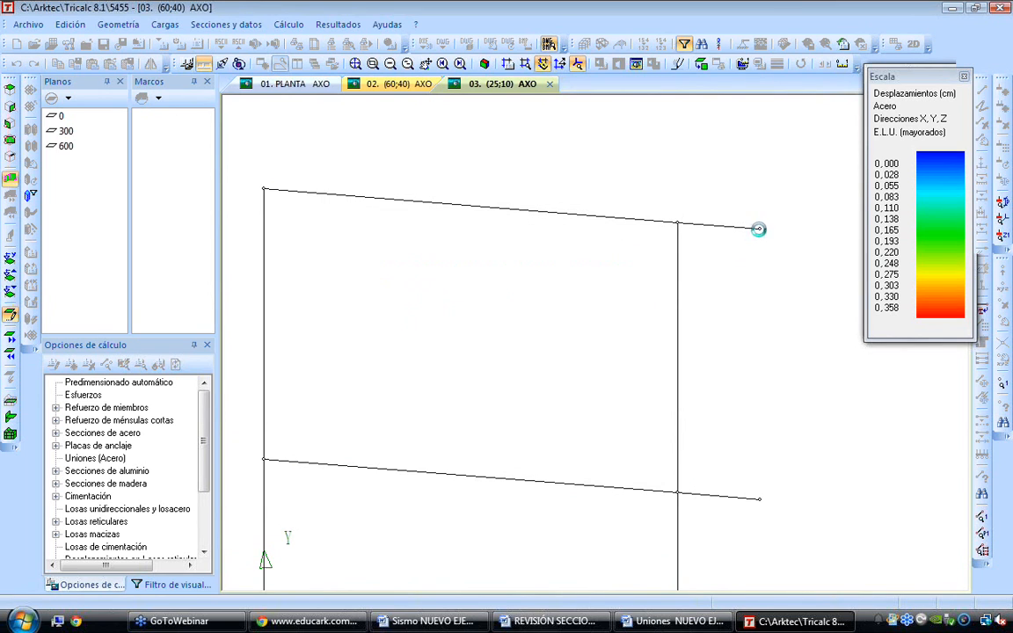
pyautogui.rightClick(773, 277)
pyautogui.click(561, 313)
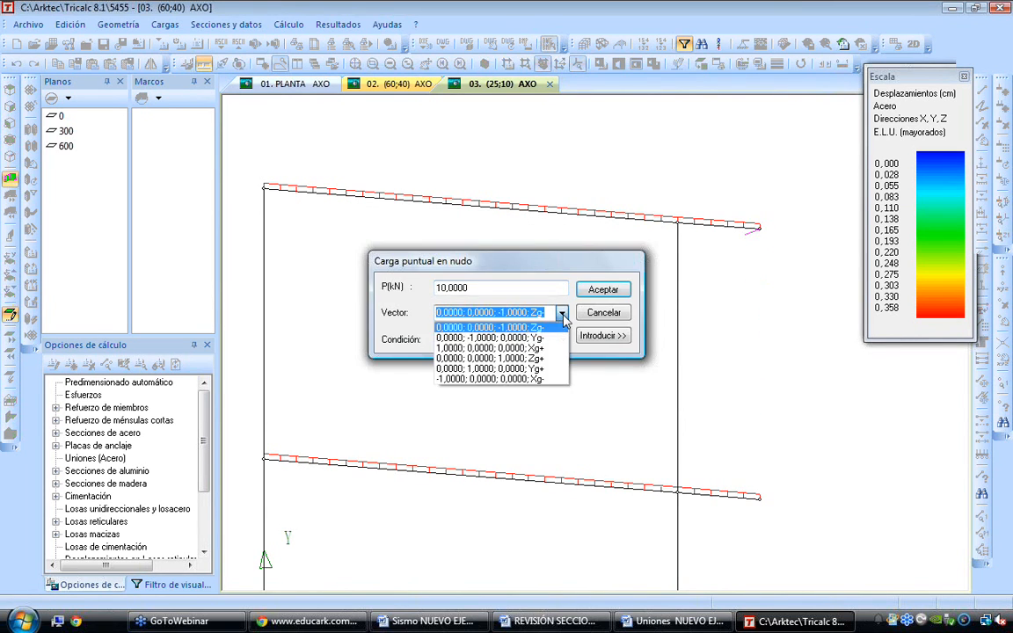
pyautogui.press('Escape')
pyautogui.press('Escape')
pyautogui.press('Escape')
pyautogui.click(14, 62)
# Apply 10 kN point loads in the Yg- direction to the end nodes of both cantilevers
pyautogui.click(165, 25)
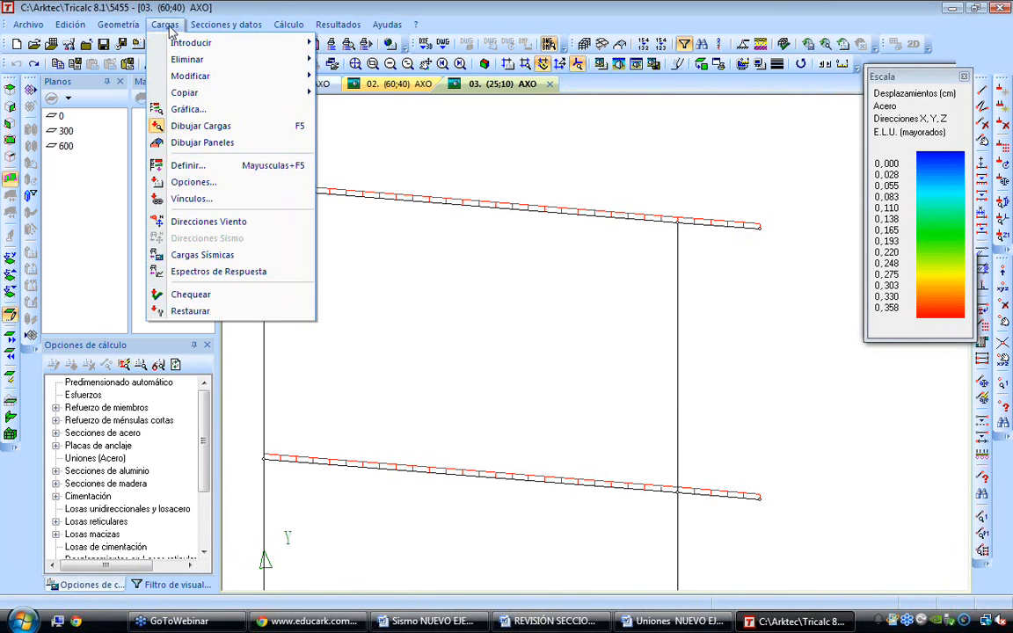
pyautogui.click(226, 166)
pyautogui.click(460, 352)
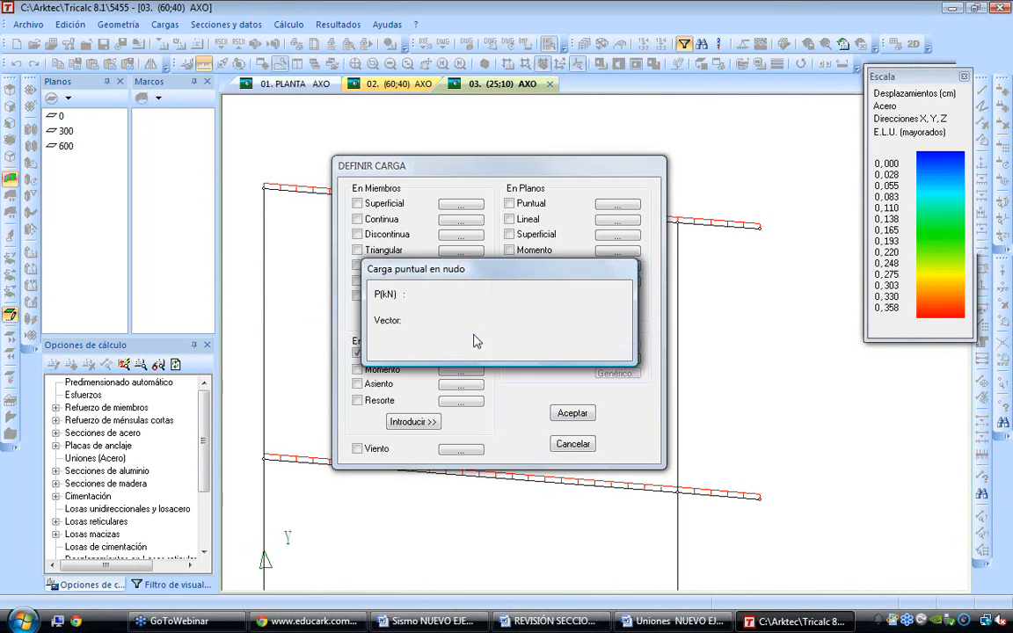
pyautogui.click(555, 321)
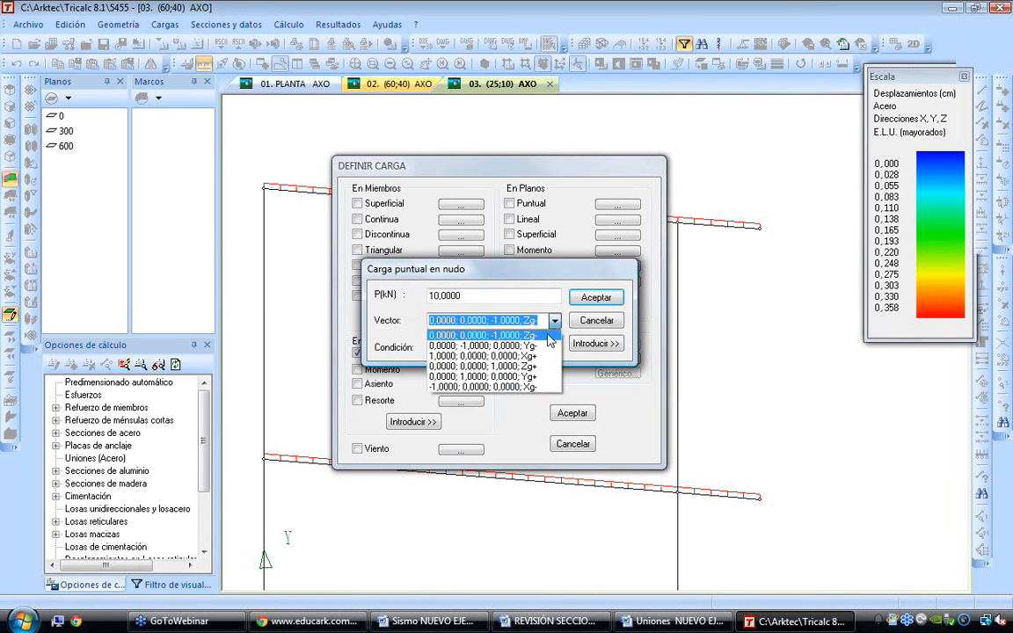
pyautogui.click(528, 335)
pyautogui.click(596, 297)
pyautogui.click(573, 412)
pyautogui.click(758, 228)
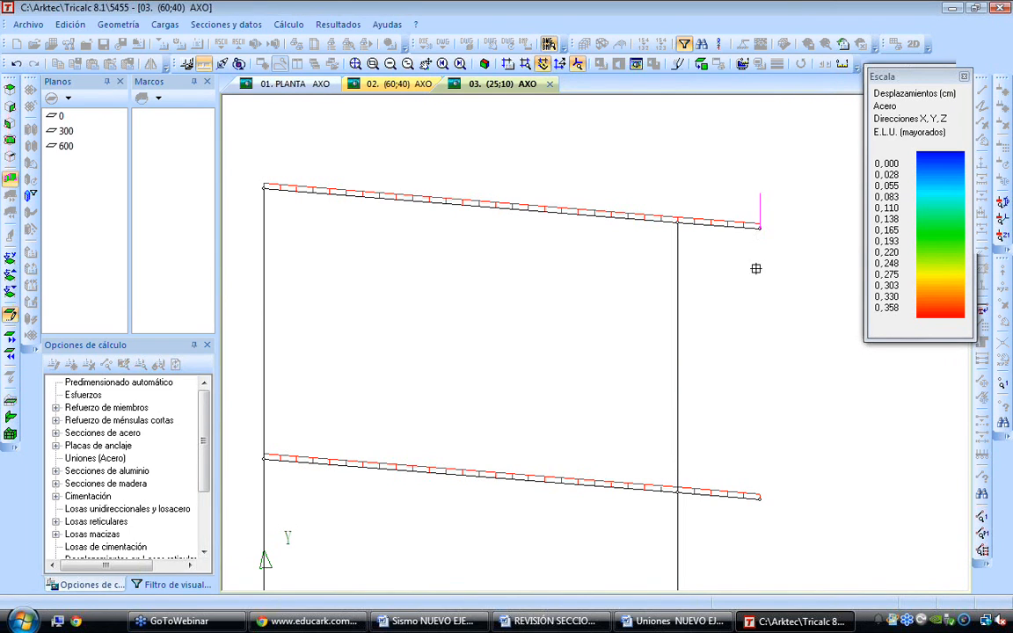
pyautogui.click(760, 496)
pyautogui.press('Escape')
pyautogui.press('Escape')
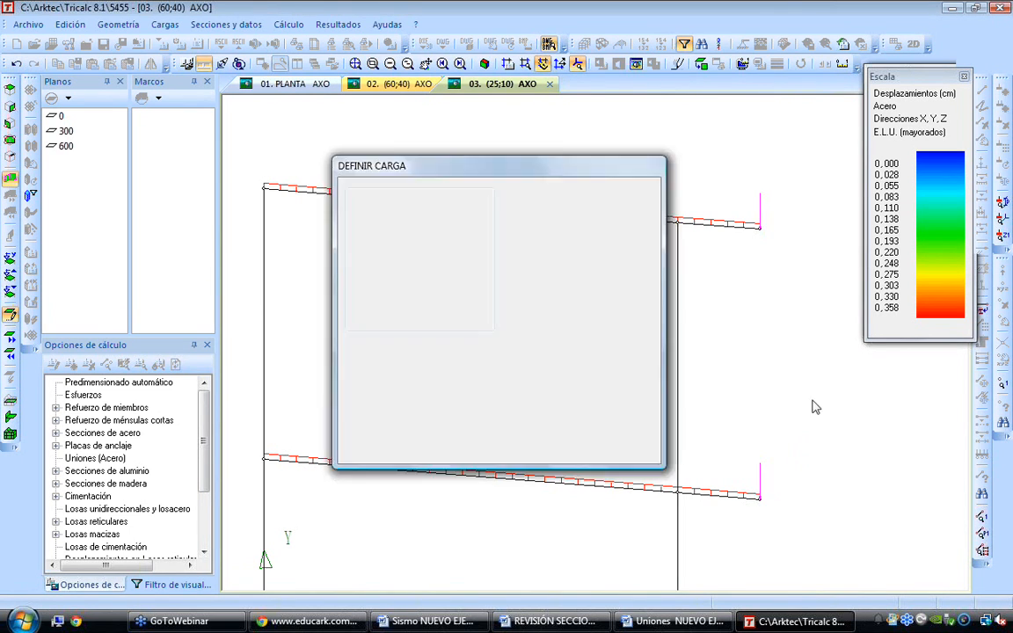
# Rerun the automatic calculation with the cantilever end loads included
pyautogui.click(356, 64)
pyautogui.click(288, 24)
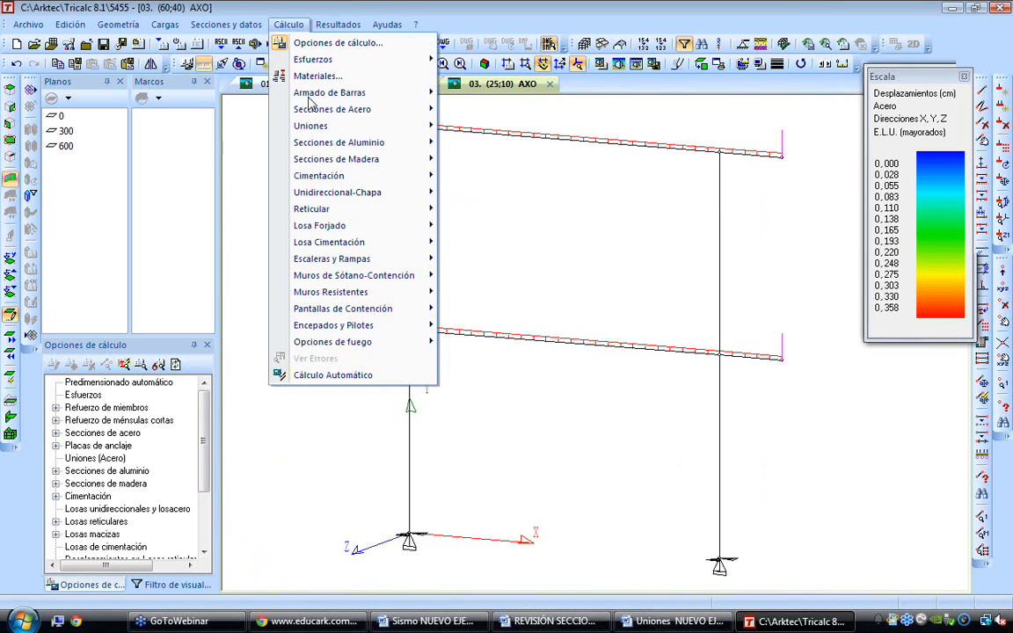
pyautogui.click(369, 445)
pyautogui.press('Return')
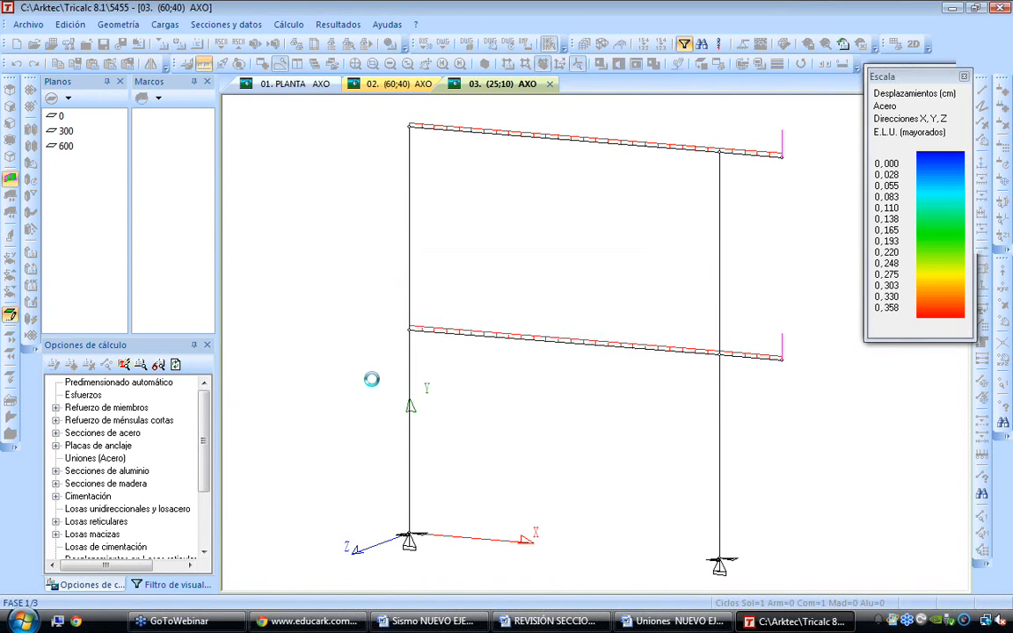
pyautogui.press('Return')
# Plot the factored ultimate limit state steel displacements for the loaded frame and examine the upper cantilever
pyautogui.click(338, 24)
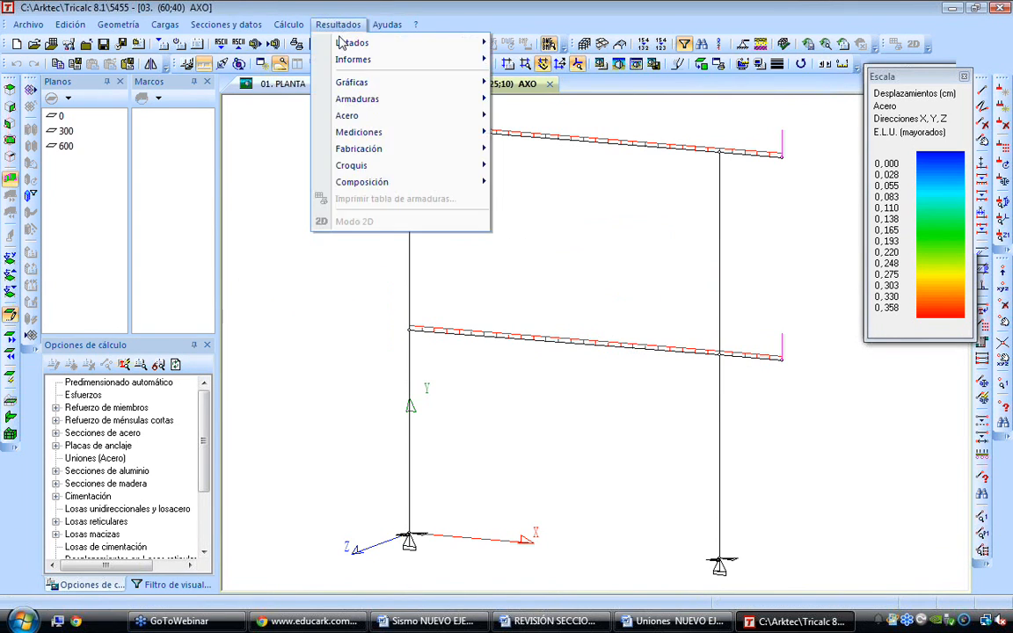
pyautogui.moveTo(440, 82)
pyautogui.click(528, 99)
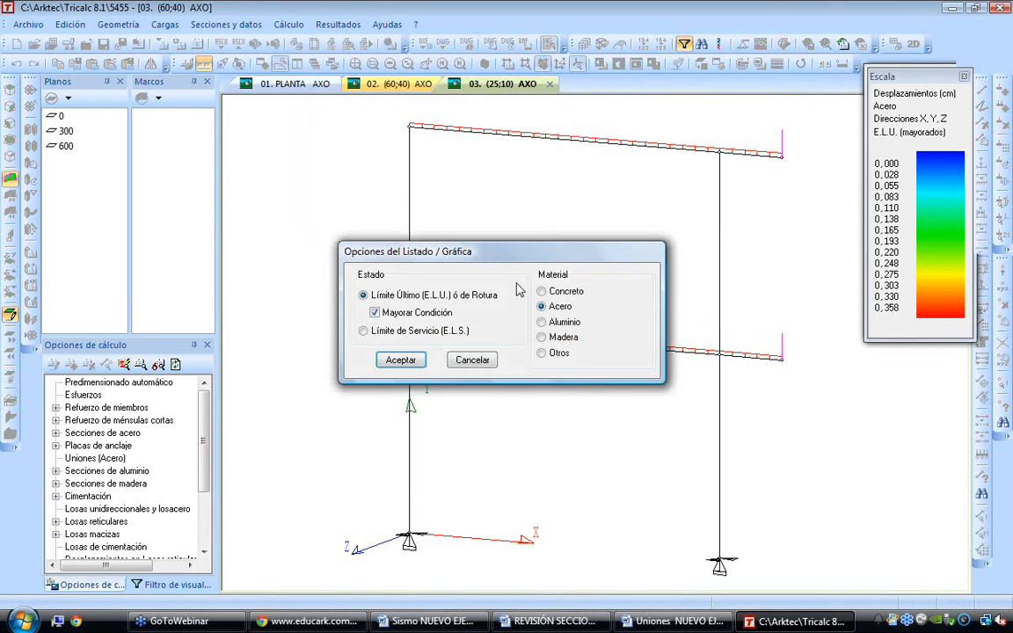
pyautogui.press('Return')
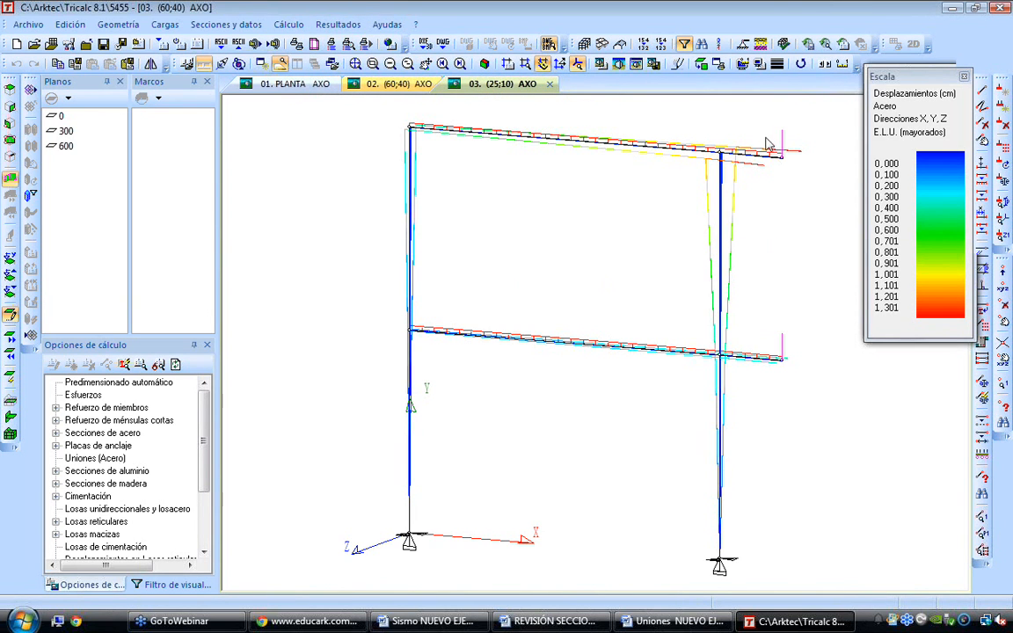
pyautogui.scroll(4, 760, 155)
pyautogui.scroll(3, 763, 156)
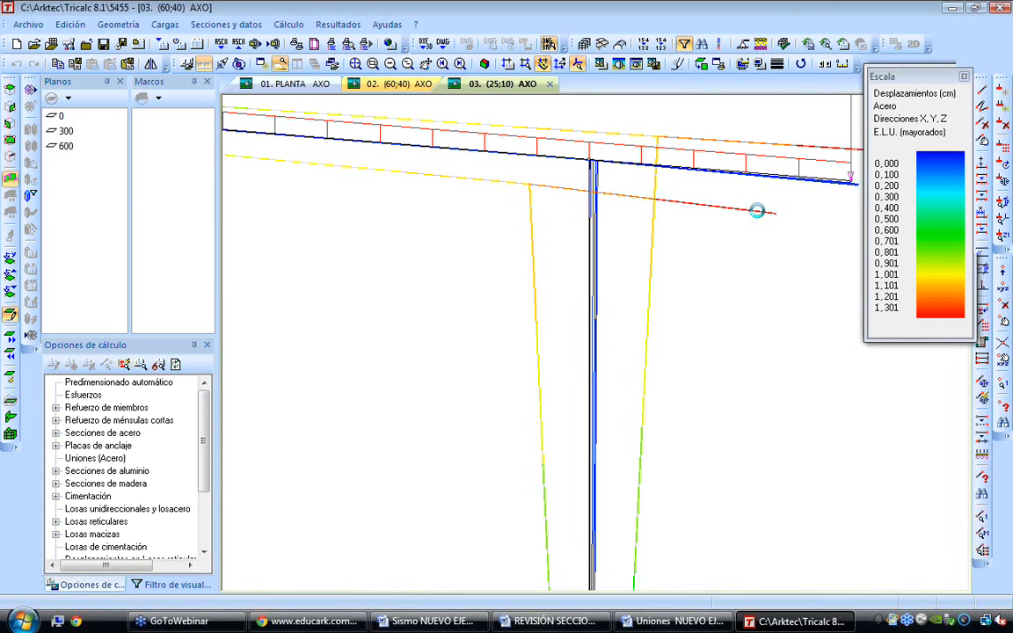
pyautogui.scroll(-6, 756, 211)
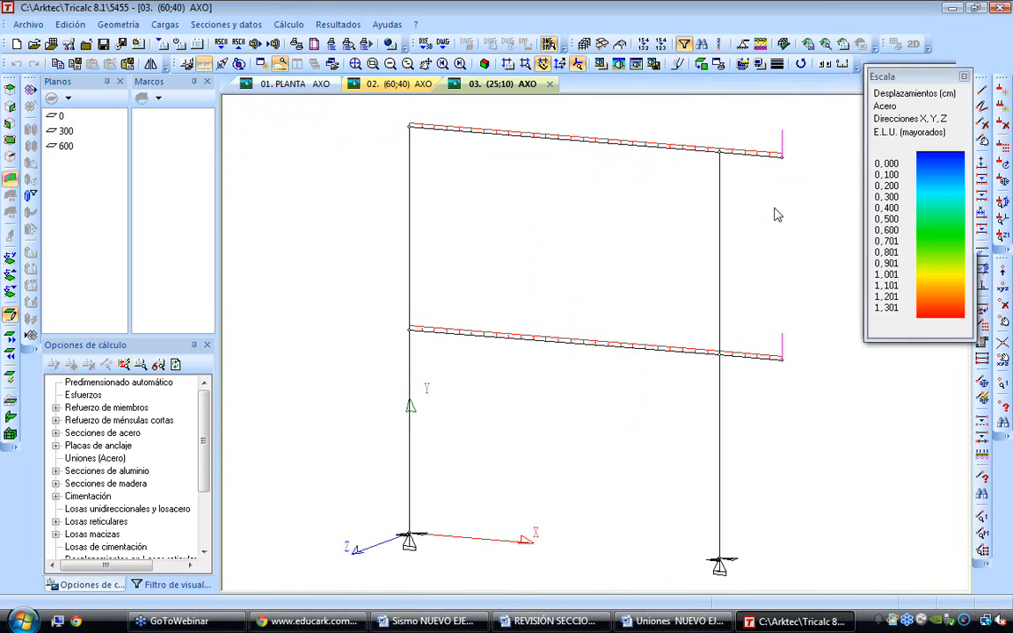
# Open the NUEVO EJEMPLO structure in place of structure 5455
pyautogui.press('Up')
pyautogui.press('Up')
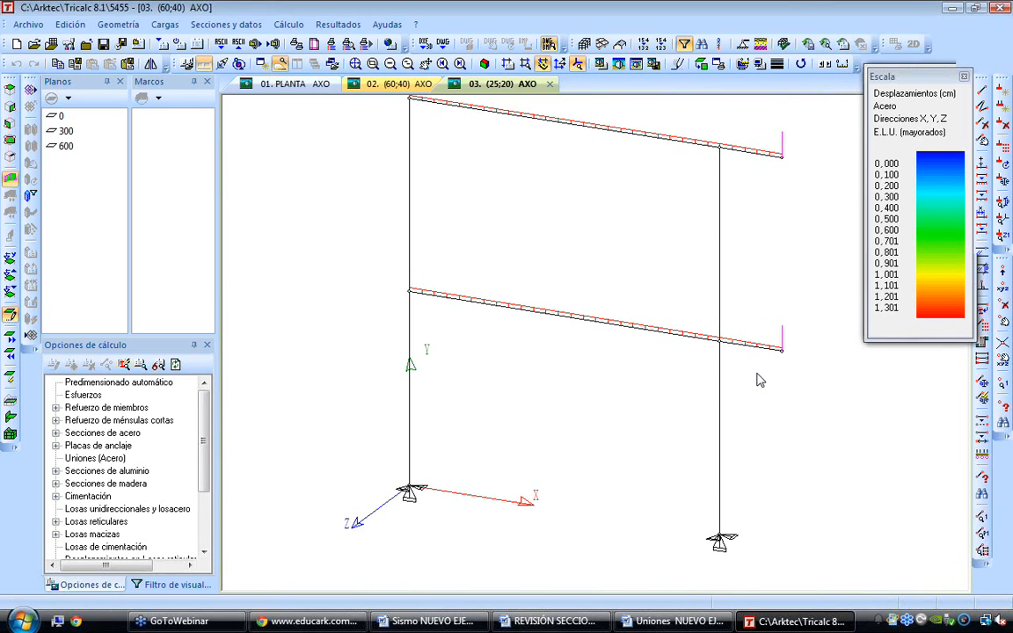
pyautogui.click(28, 24)
pyautogui.click(57, 312)
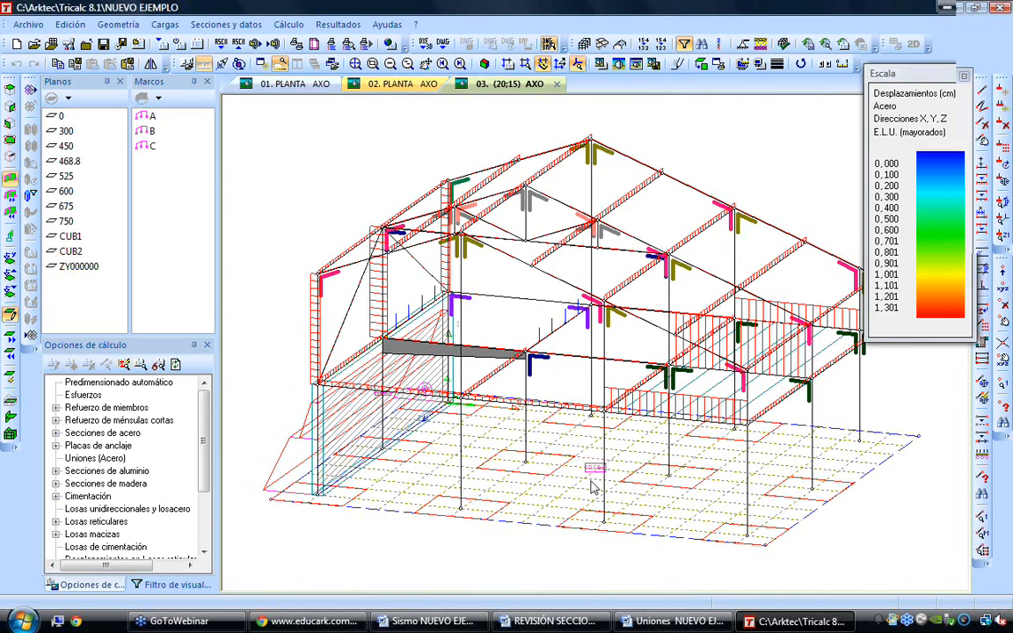
# Examine the foundation slab and the column bases of the structure in close-up and low side views
pyautogui.scroll(6, 597, 475)
pyautogui.moveTo(612, 456)
pyautogui.scroll(-8, 613, 456)
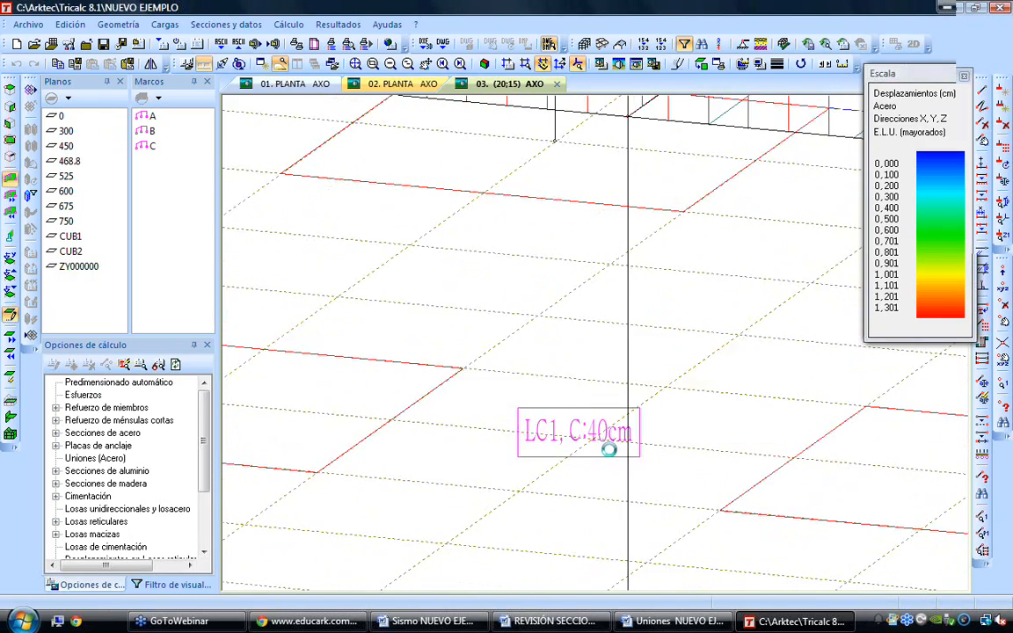
pyautogui.press('Left')
pyautogui.press('Left')
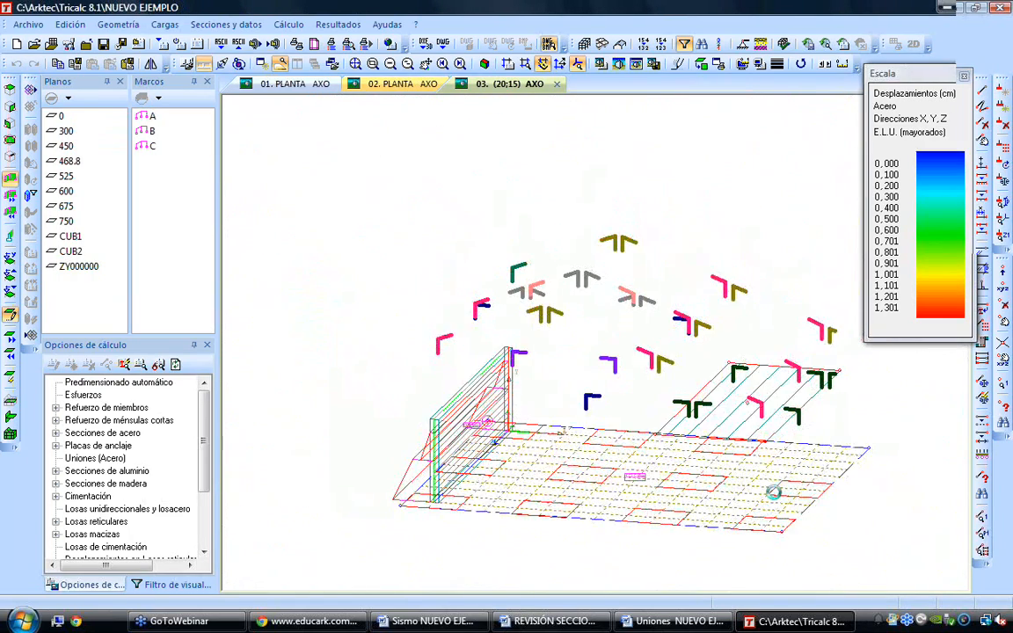
pyautogui.press('Down')
pyautogui.press('Down')
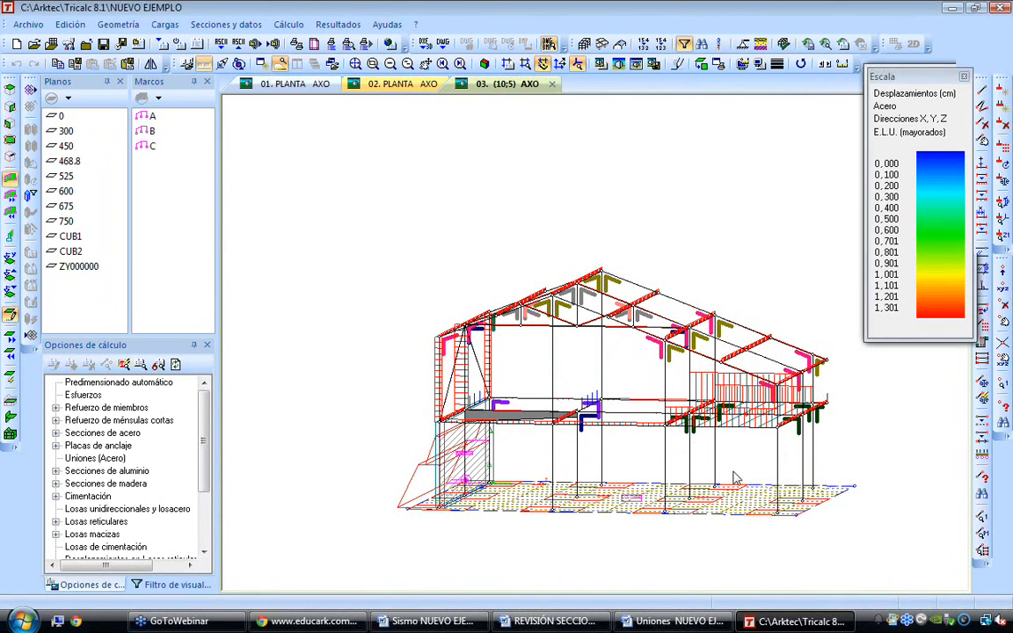
pyautogui.press('Left')
pyautogui.scroll(2, 730, 507)
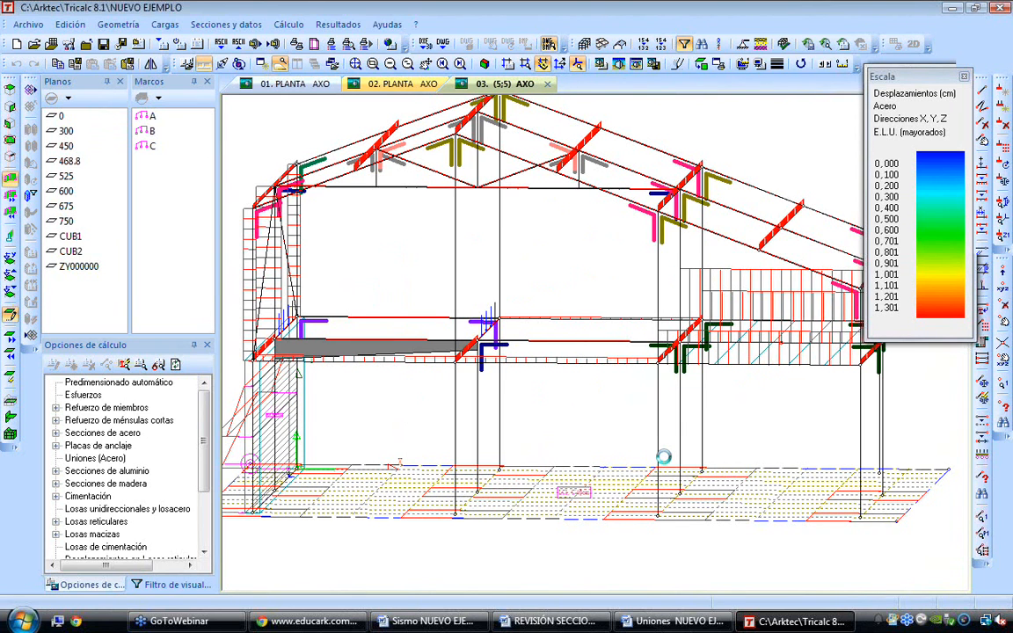
pyautogui.moveTo(663, 457); pyautogui.dragTo(536, 434, button='middle')
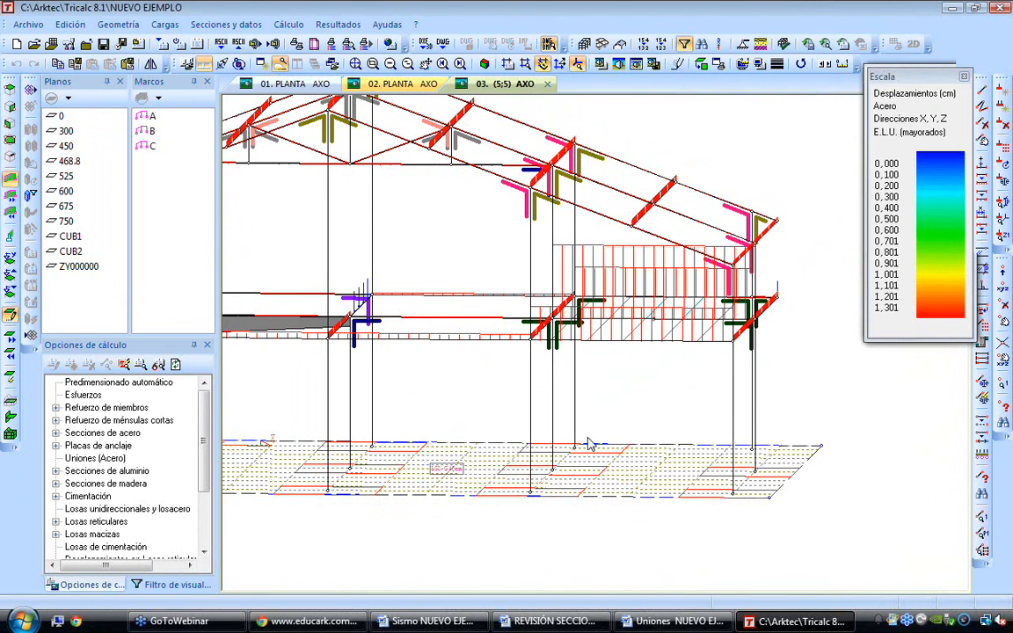
pyautogui.scroll(1, 600, 466)
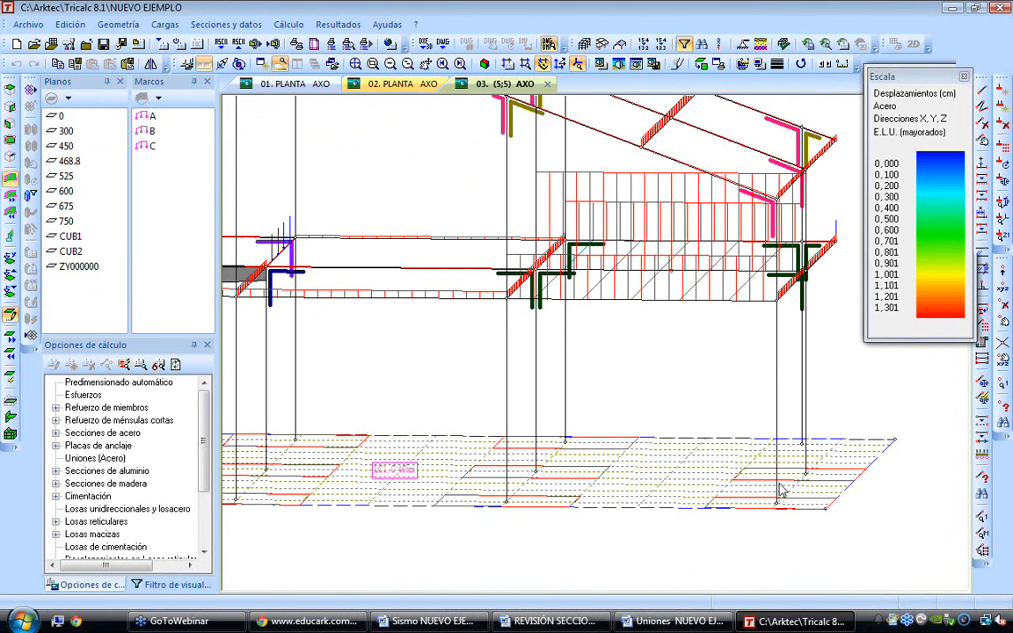
pyautogui.scroll(-1, 610, 477)
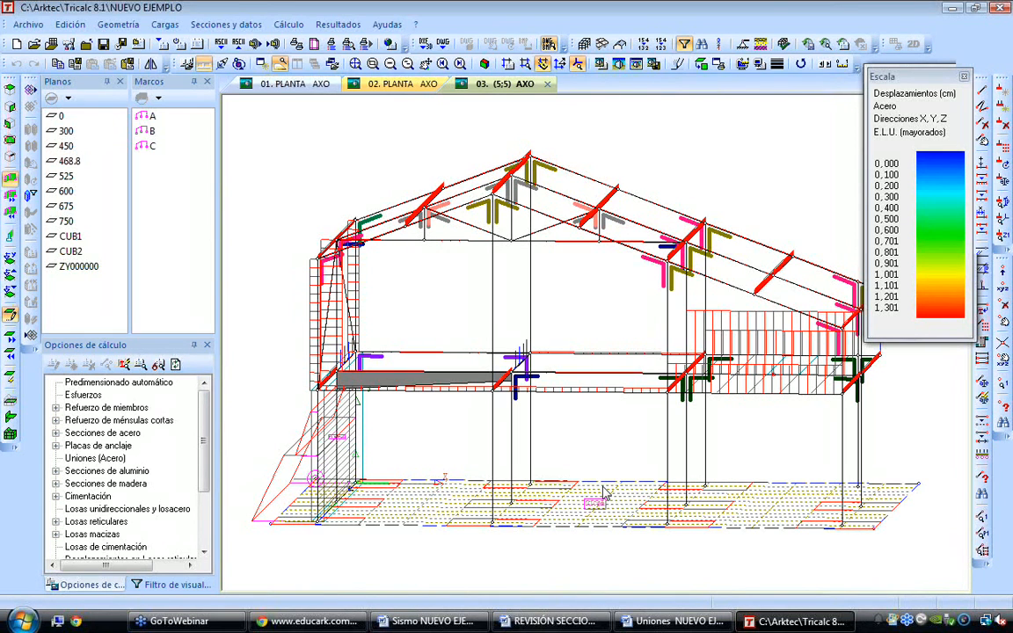
# Switch to Chrome, load the arktec.com home page in a new browser tab and dismiss the workshop announcement
pyautogui.click(325, 621)
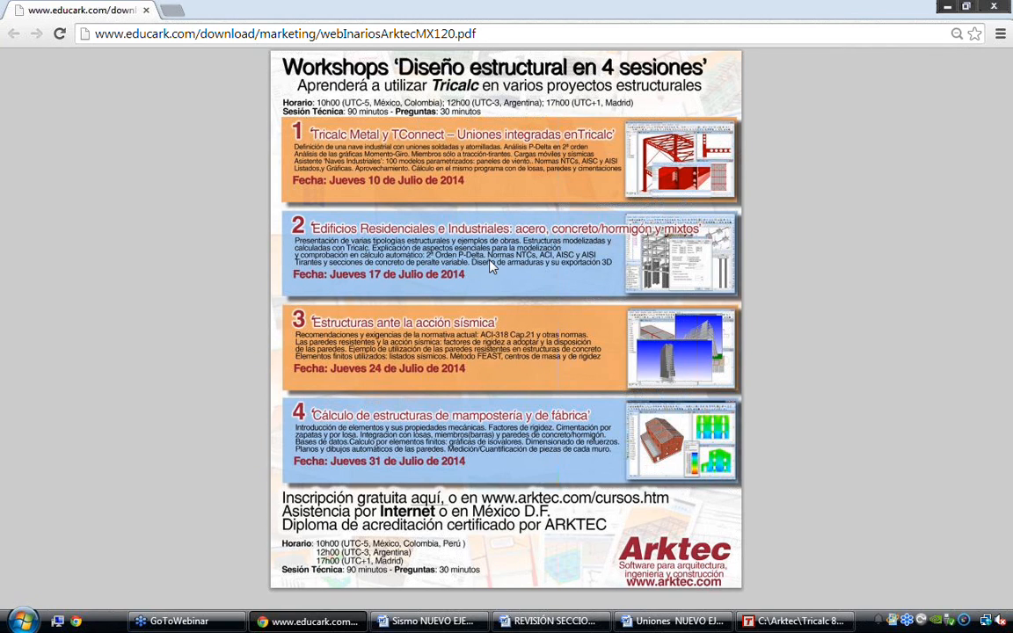
pyautogui.click(172, 12)
pyautogui.write('arktec')
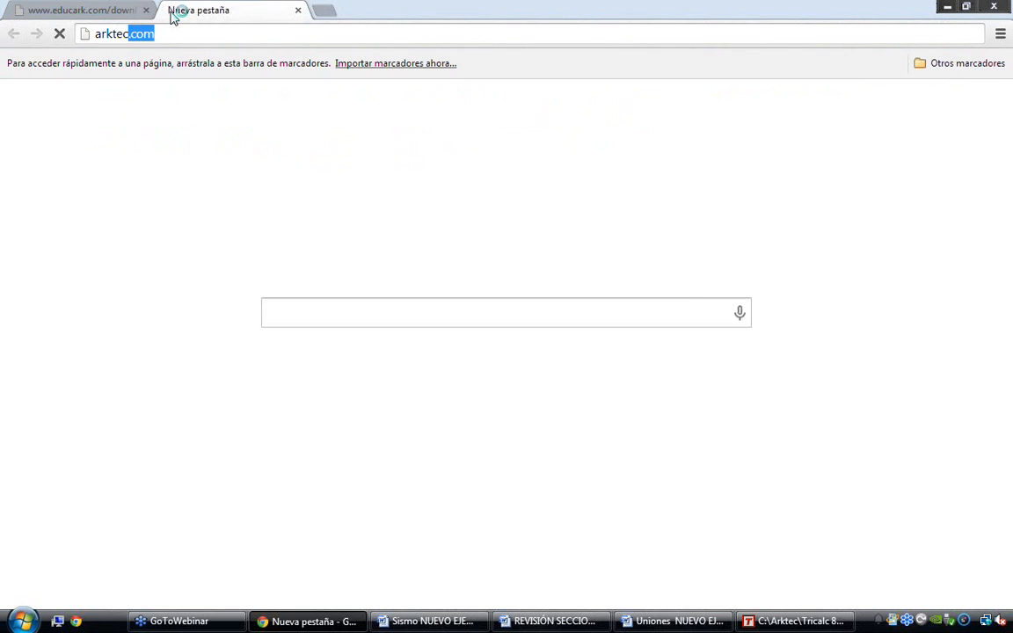
pyautogui.press('Return')
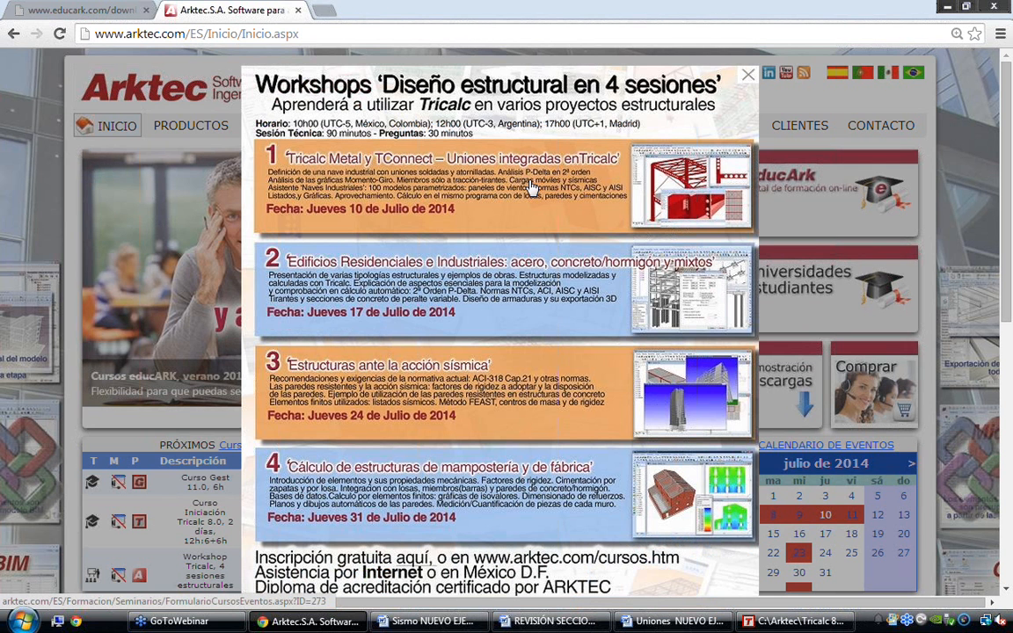
pyautogui.click(748, 77)
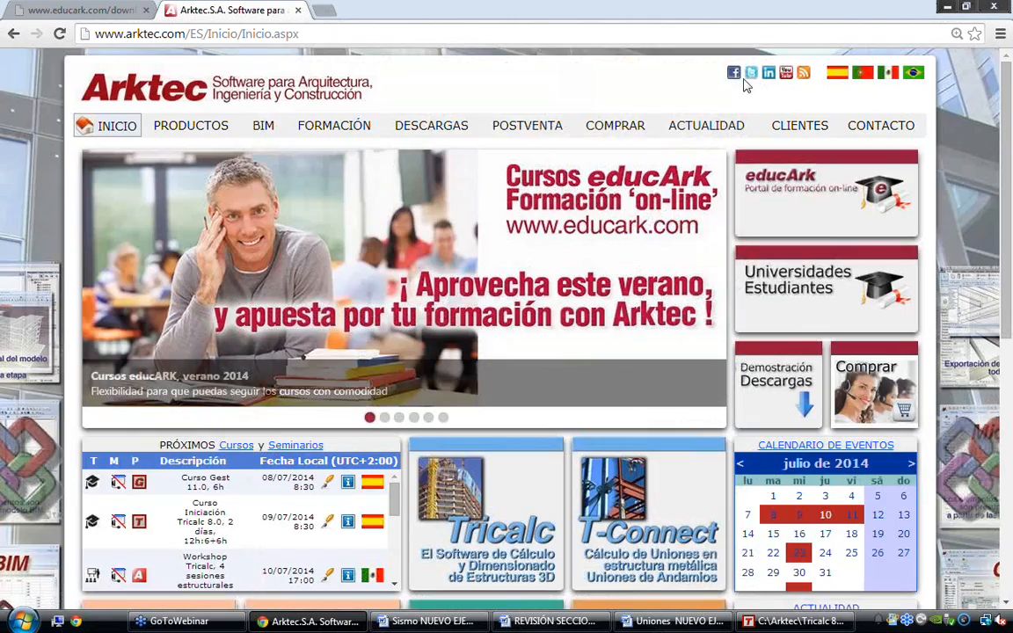
# View the Vídeos and Módulos pages of the Tricalc product and return to the workshop programme PDF
pyautogui.click(201, 128)
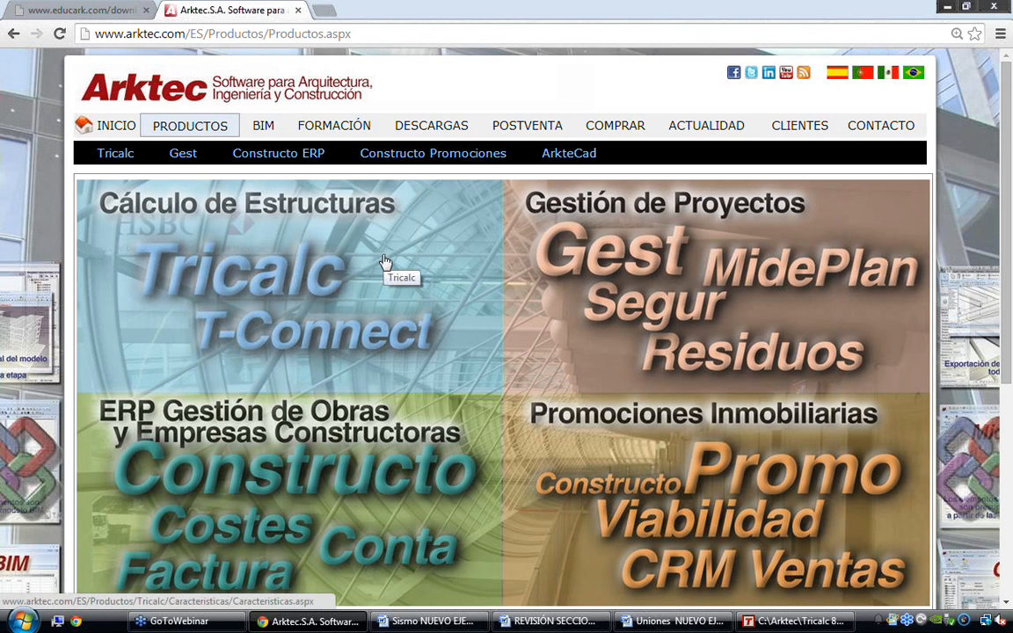
pyautogui.click(385, 262)
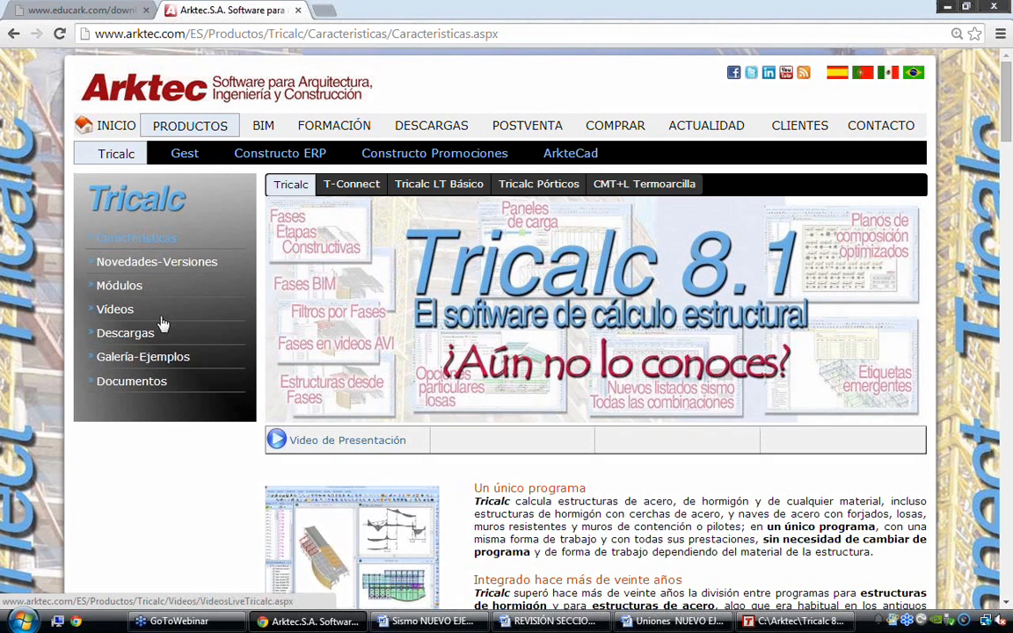
pyautogui.click(121, 315)
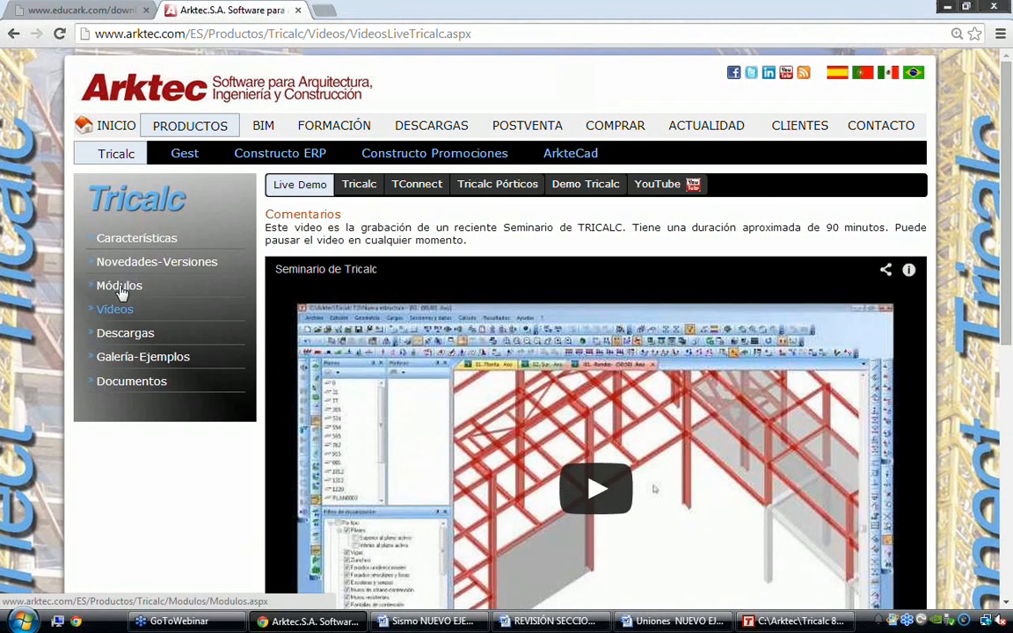
pyautogui.click(120, 287)
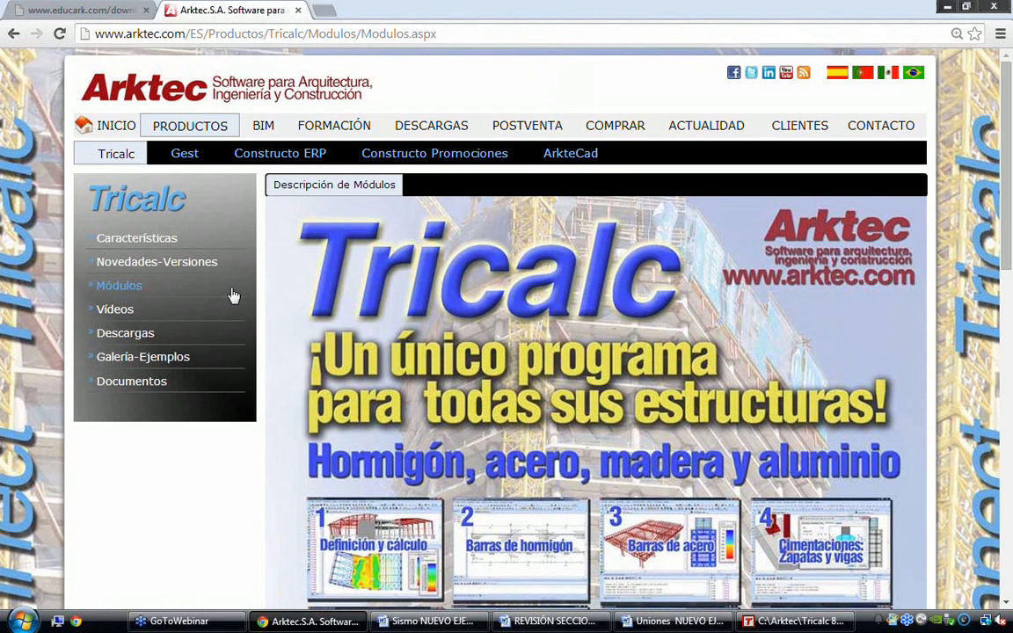
pyautogui.click(106, 9)
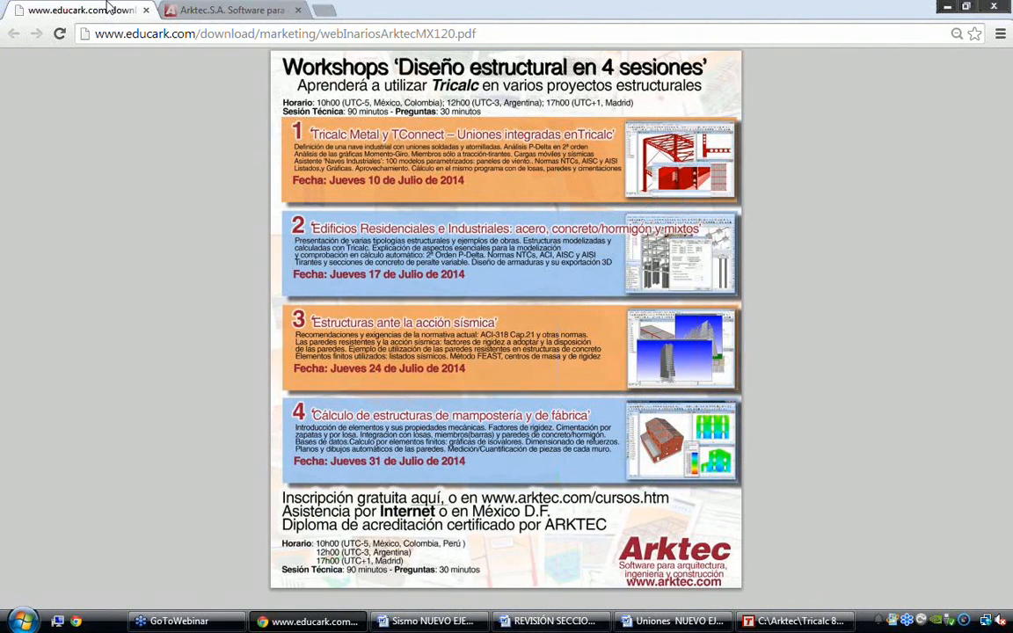